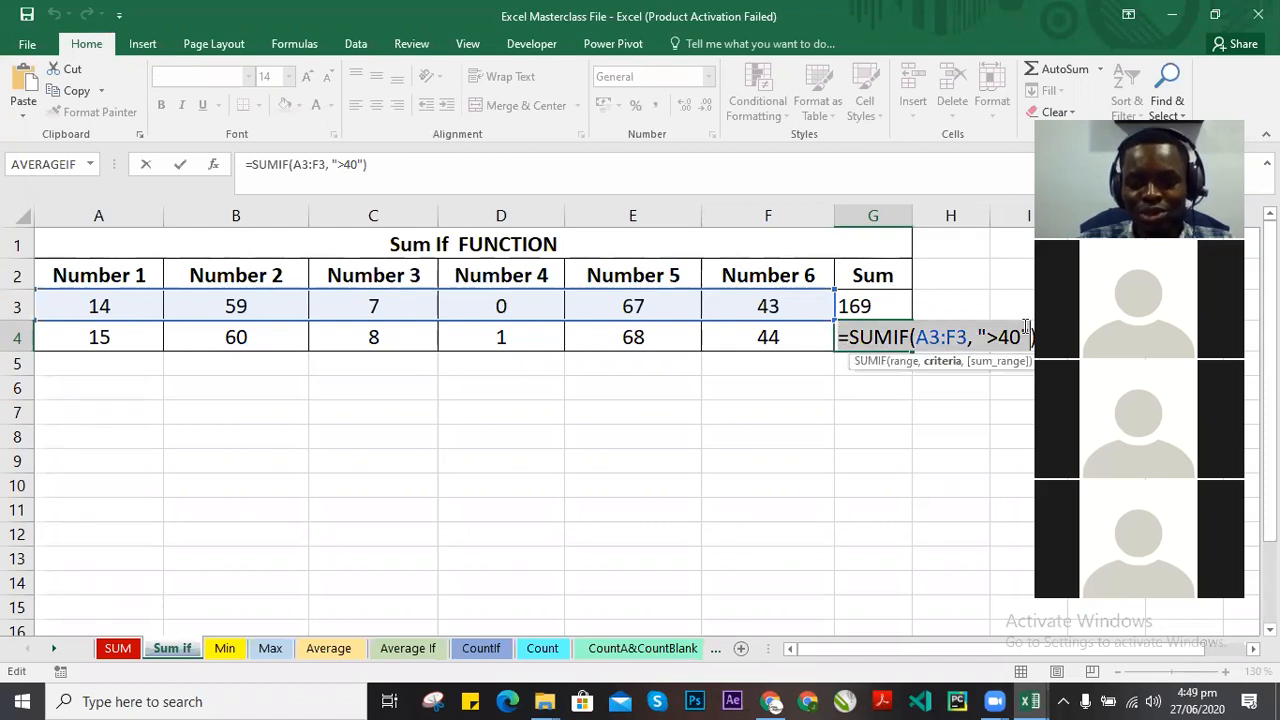
# Clear the existing SUMIF formula from cell G4 on the Sum if sheet.
pyautogui.hotkey('shift', 'Home')
pyautogui.press('BackSpace')
pyautogui.hotkey('ctrl', 'Return')
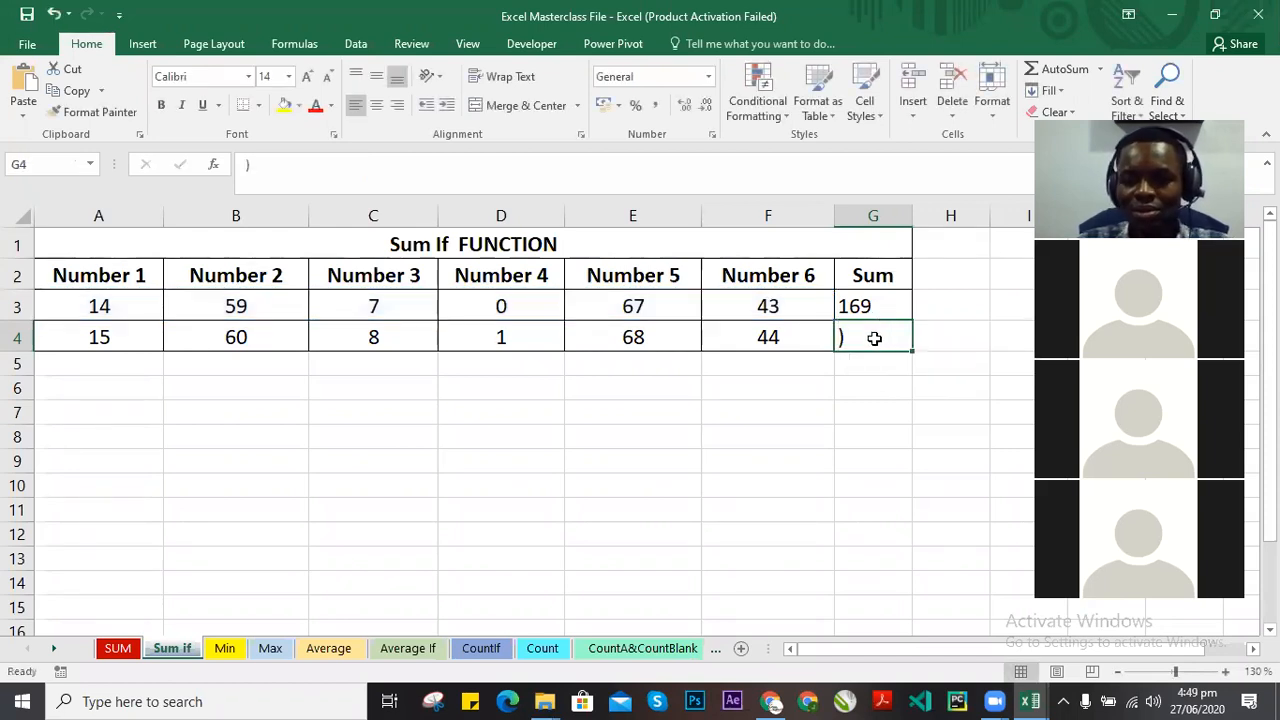
pyautogui.press('Delete')
# Enter the formula =SUMIF(A4:F4, ">40") in cell G4 to add only the row's values above 40.
pyautogui.write('=SUMIF')
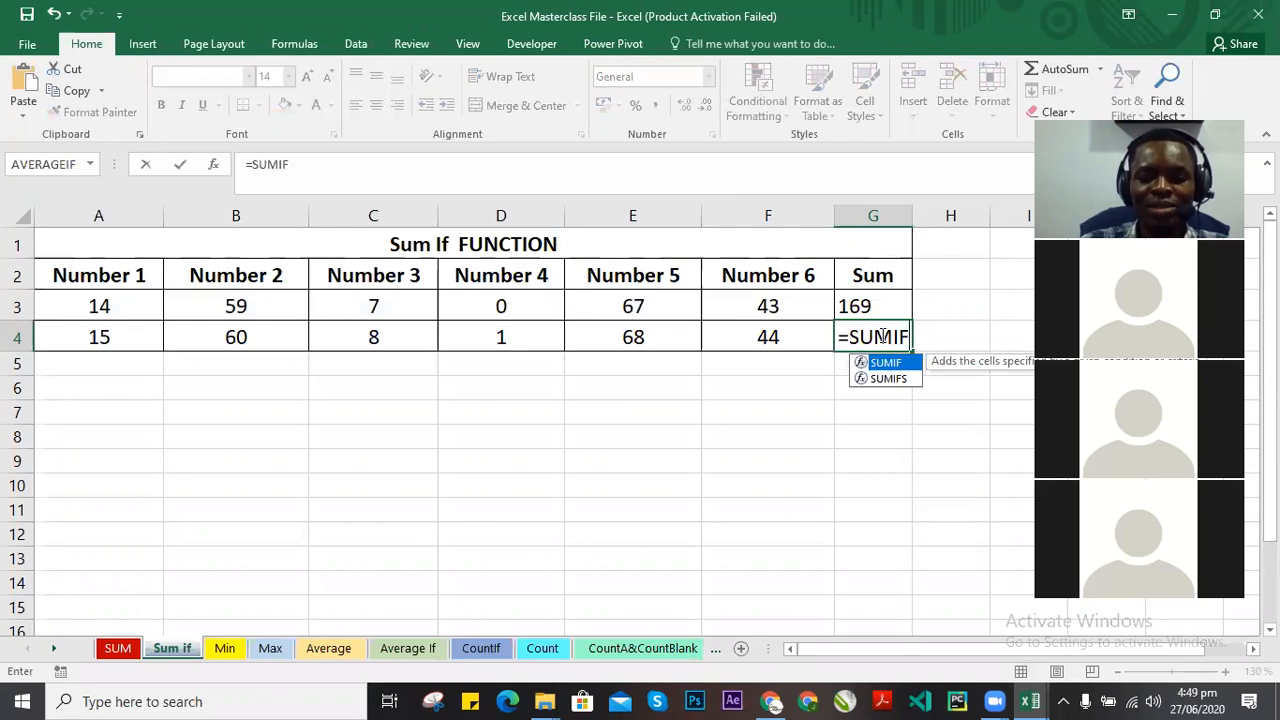
pyautogui.write('(')
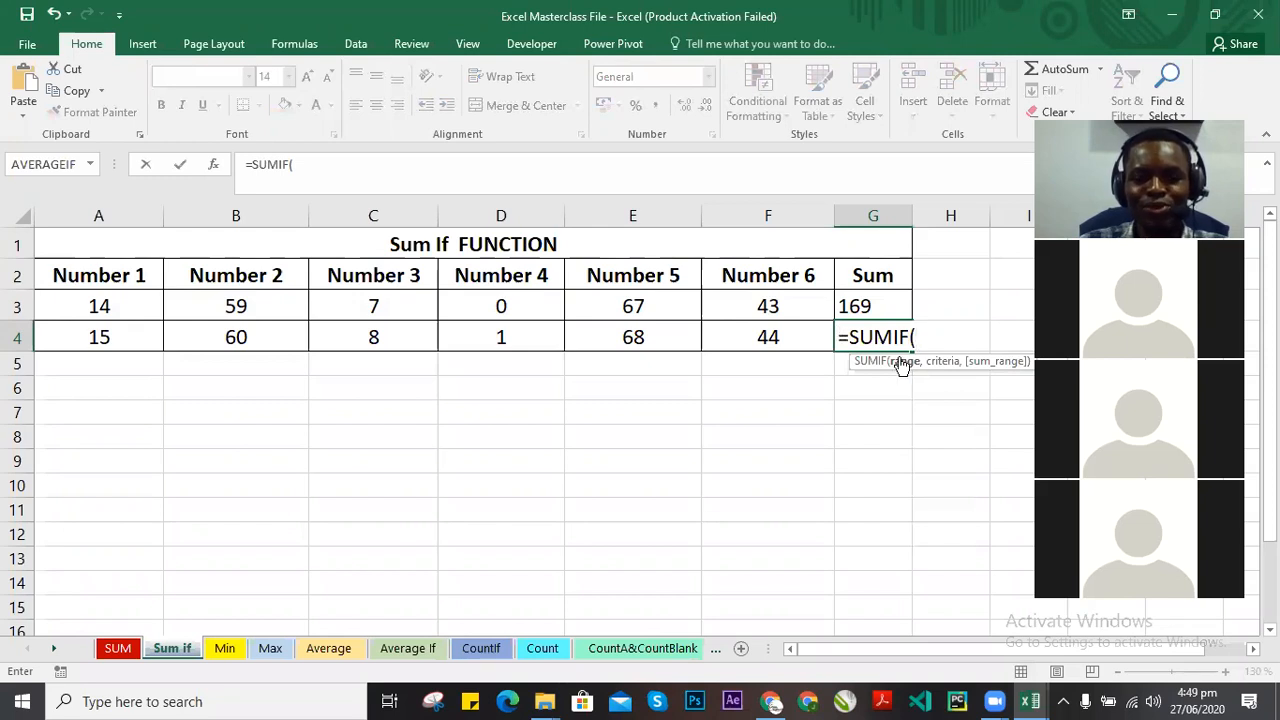
pyautogui.write('A4:')
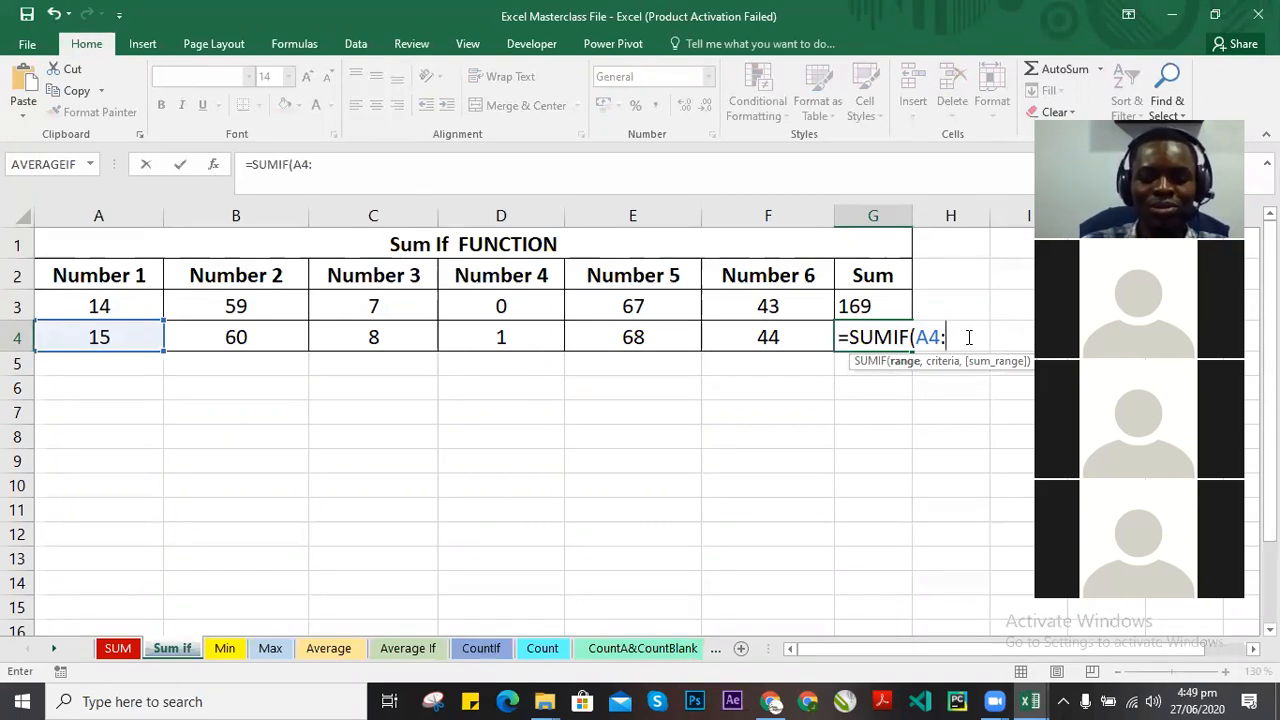
pyautogui.write('F4')
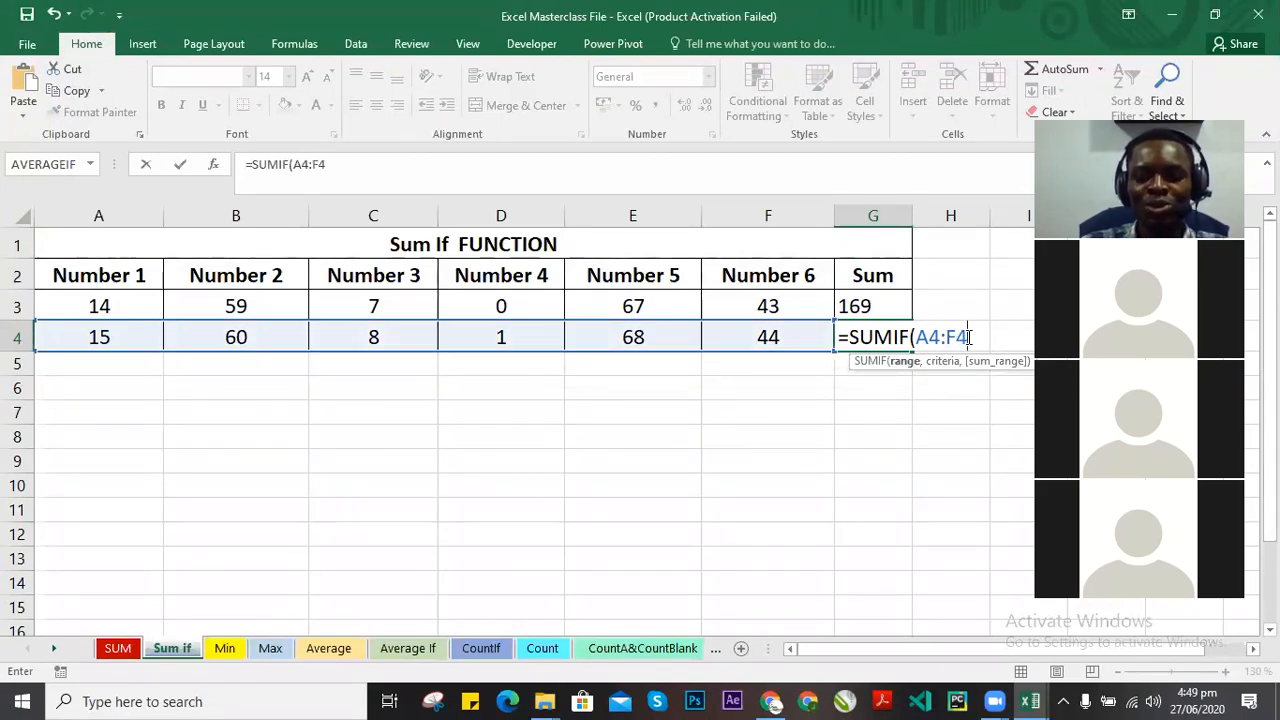
pyautogui.write(',')
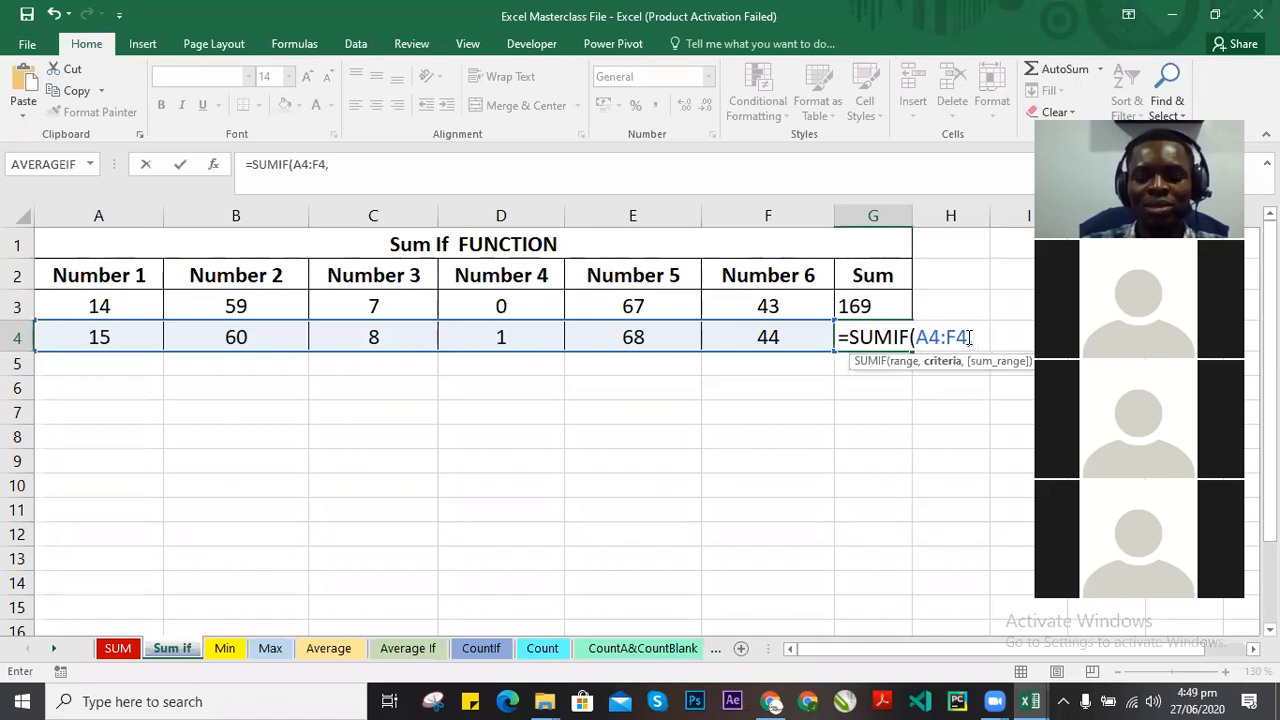
pyautogui.write(' "')
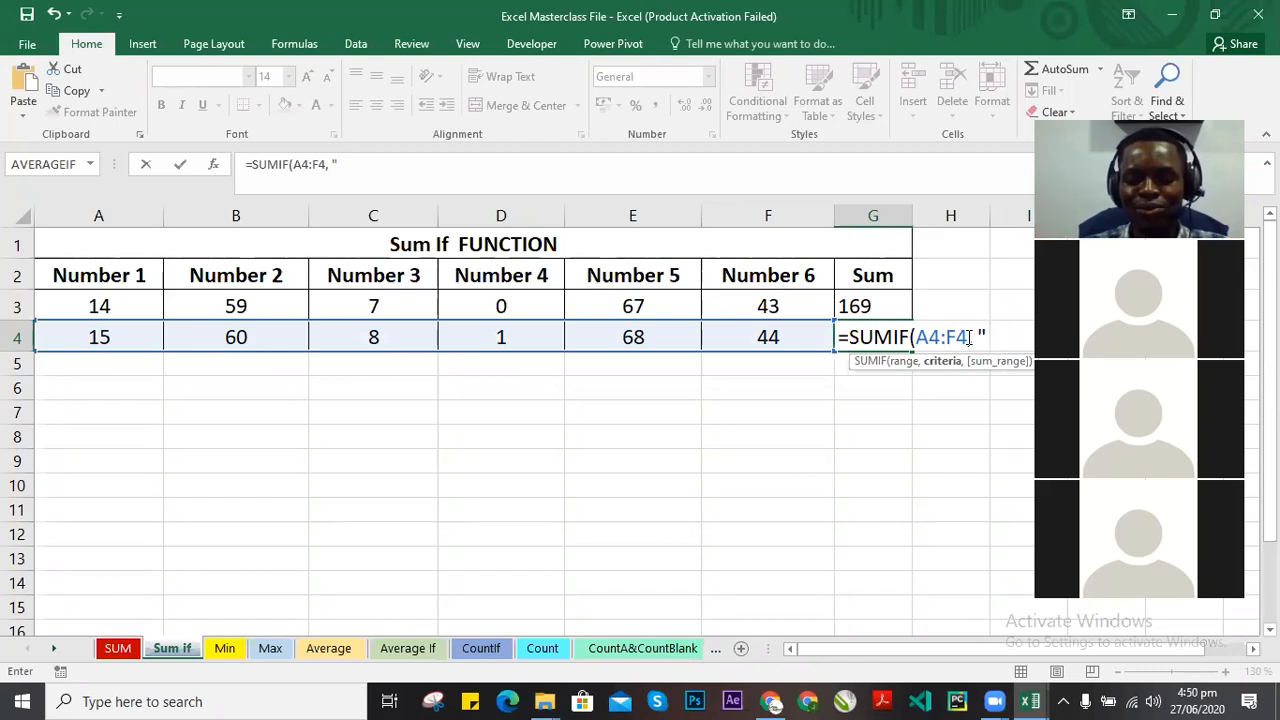
pyautogui.write('>')
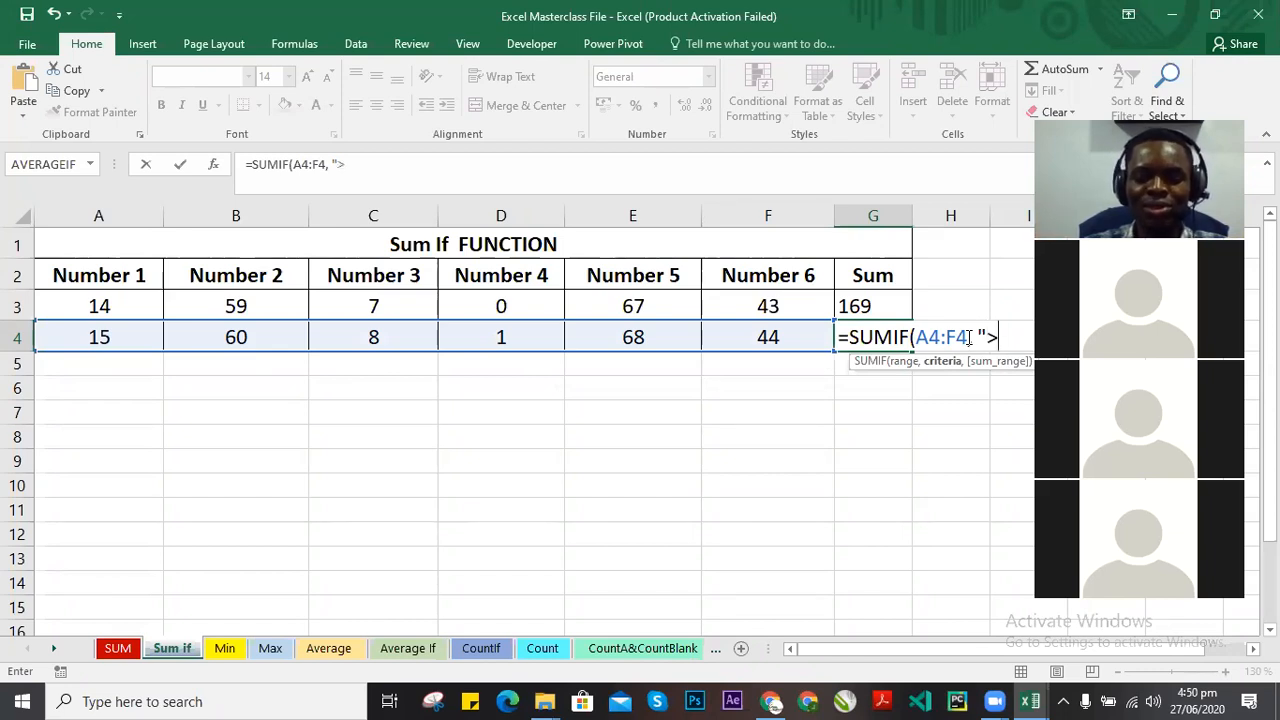
pyautogui.write('40")')
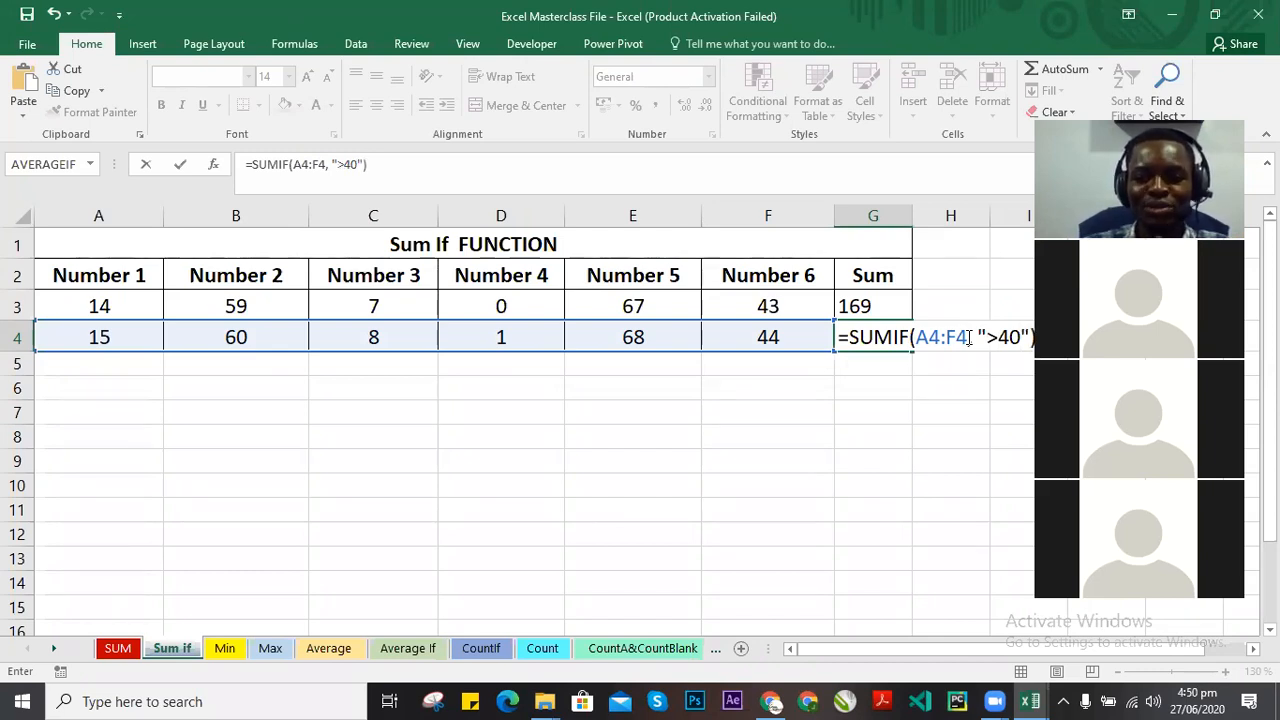
pyautogui.press('Return')
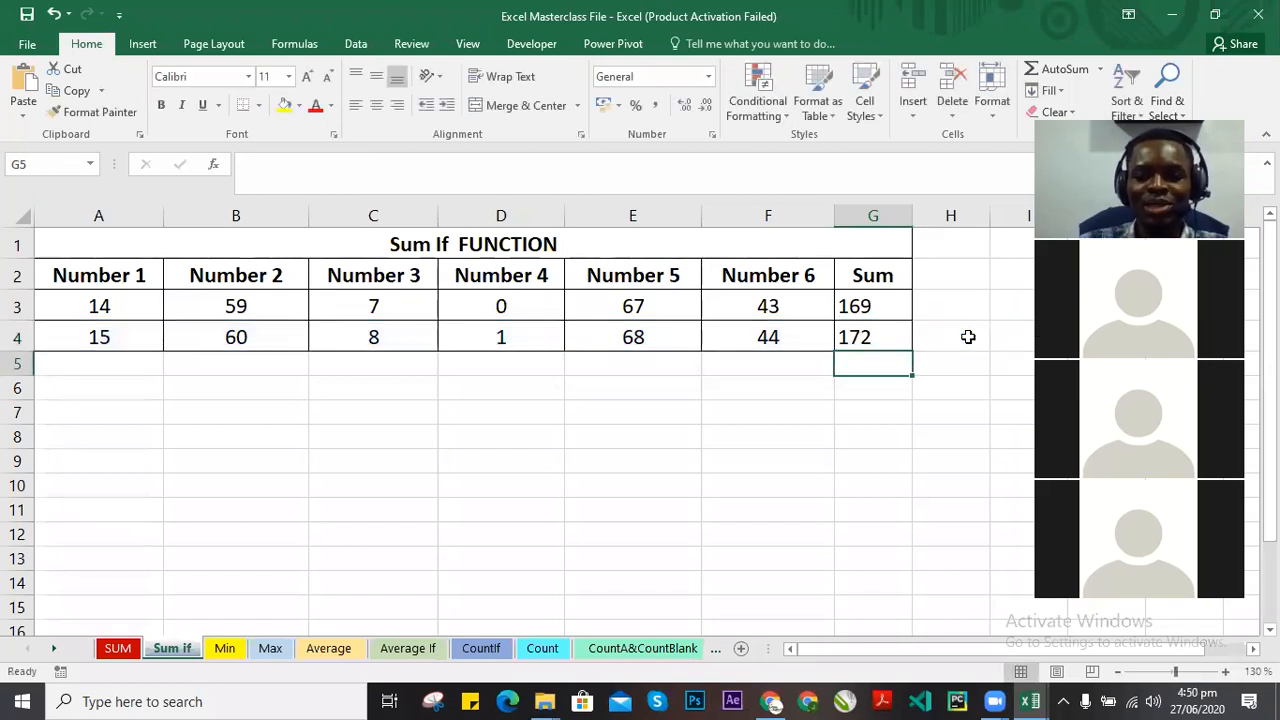
pyautogui.click(893, 336)
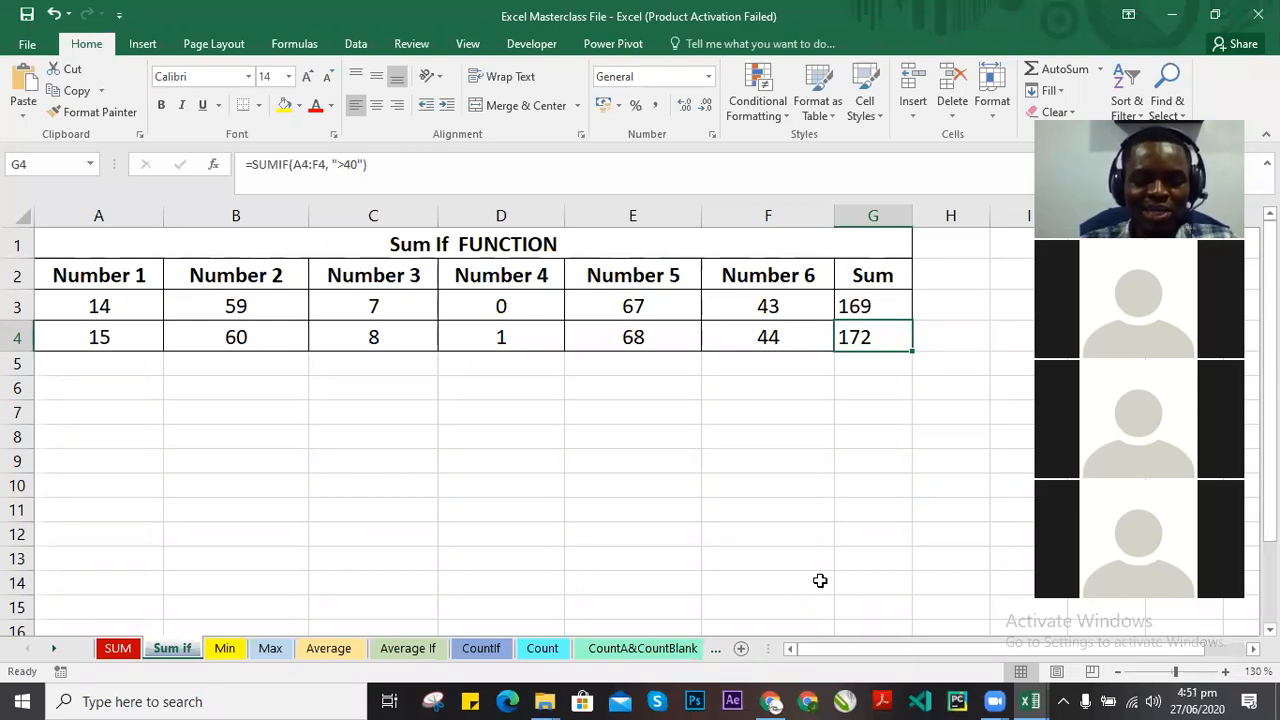
# On the SUM sheet, clear the contents of the Sum column cells G3:G6.
pyautogui.click(117, 650)
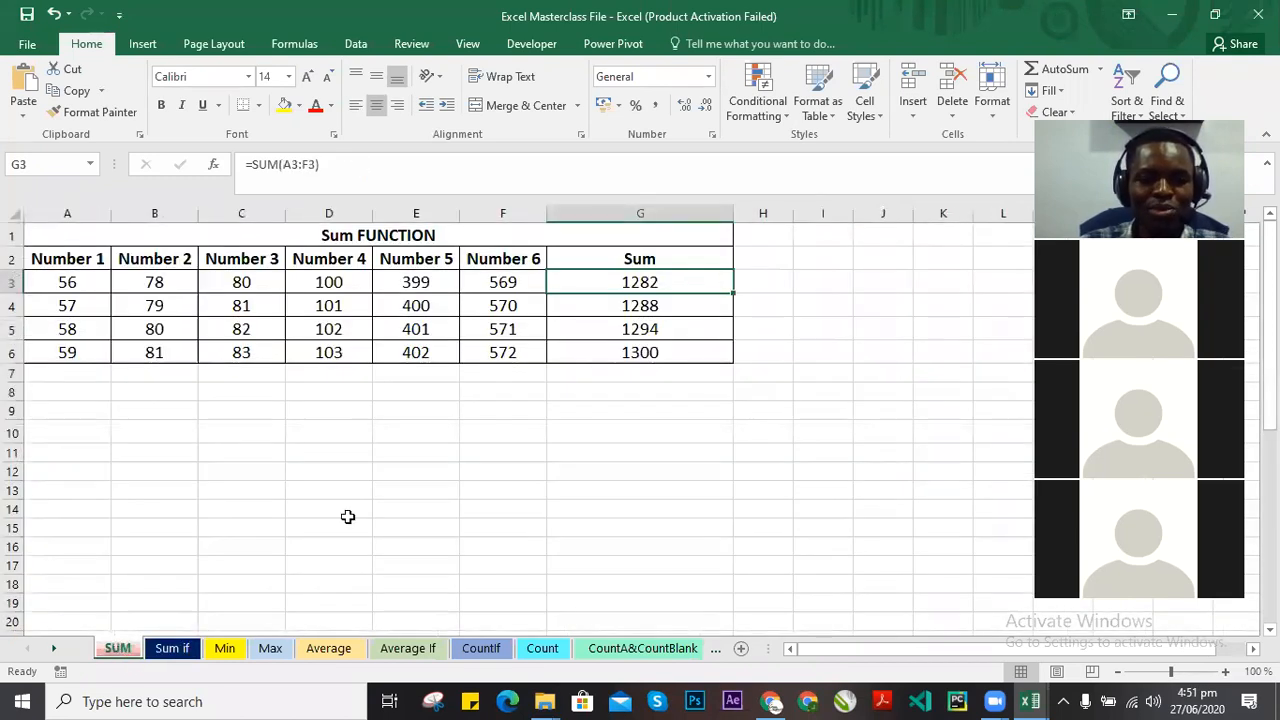
pyautogui.moveTo(655, 283); pyautogui.dragTo(657, 354)
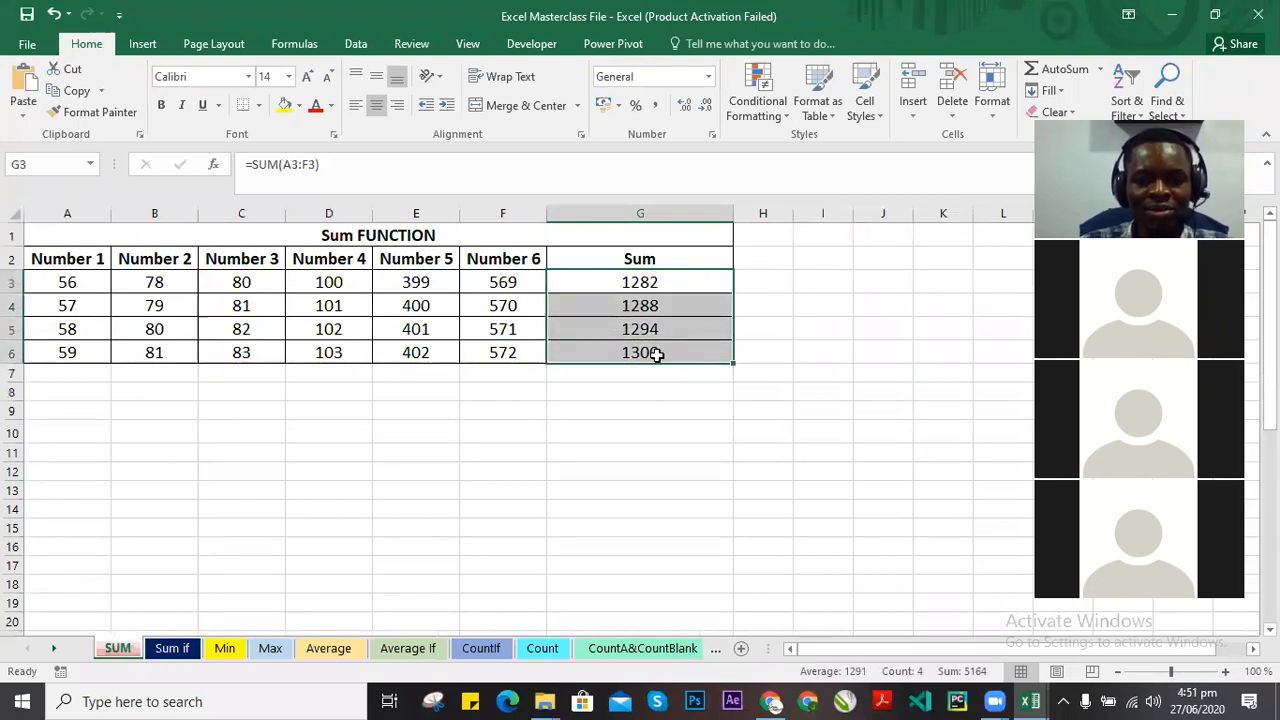
pyautogui.rightClick(648, 320)
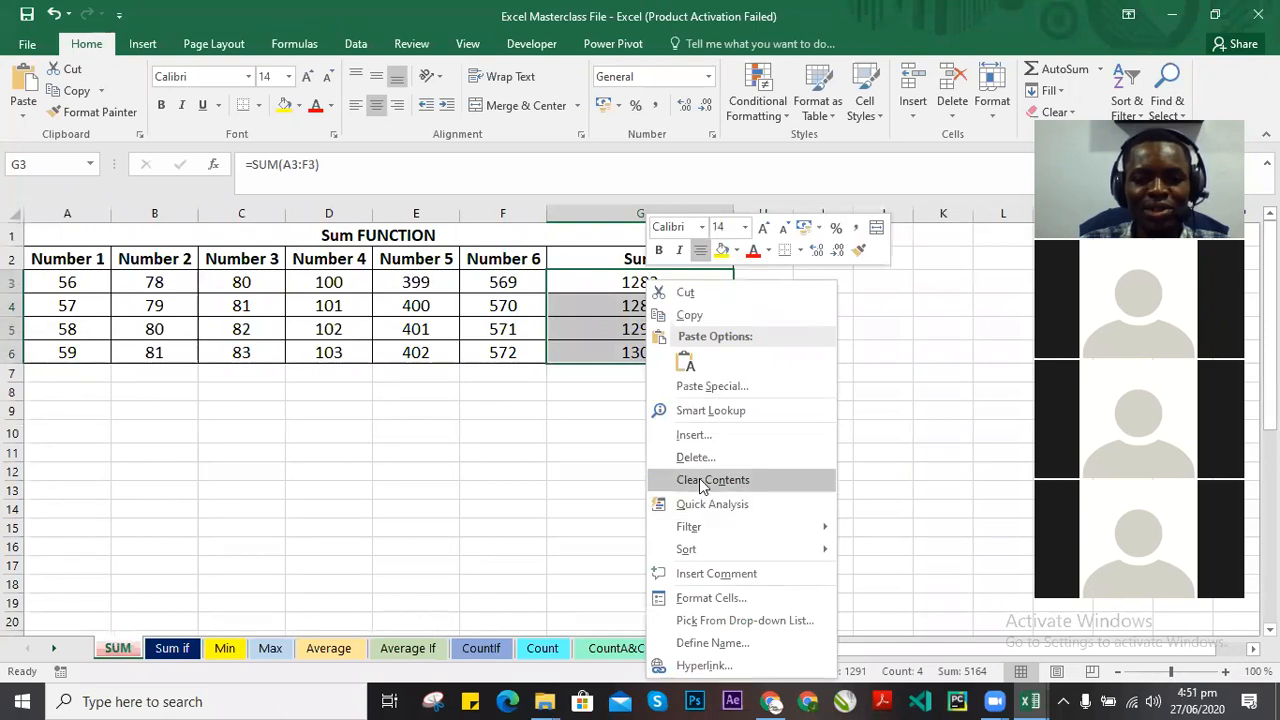
pyautogui.click(703, 482)
pyautogui.click(664, 334)
pyautogui.click(652, 280)
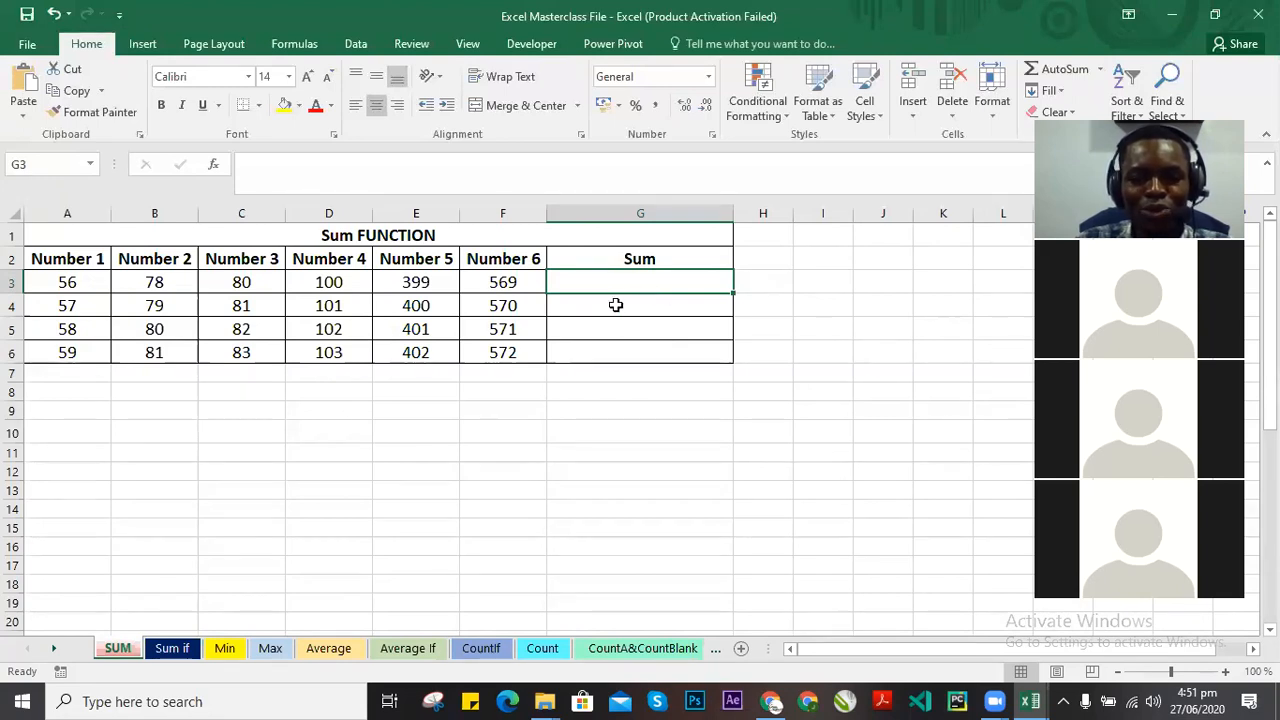
# Enter the formula =SUM(A3:F3) in cell G3, picking the range from the first data row.
pyautogui.moveTo(76, 282); pyautogui.dragTo(534, 283)
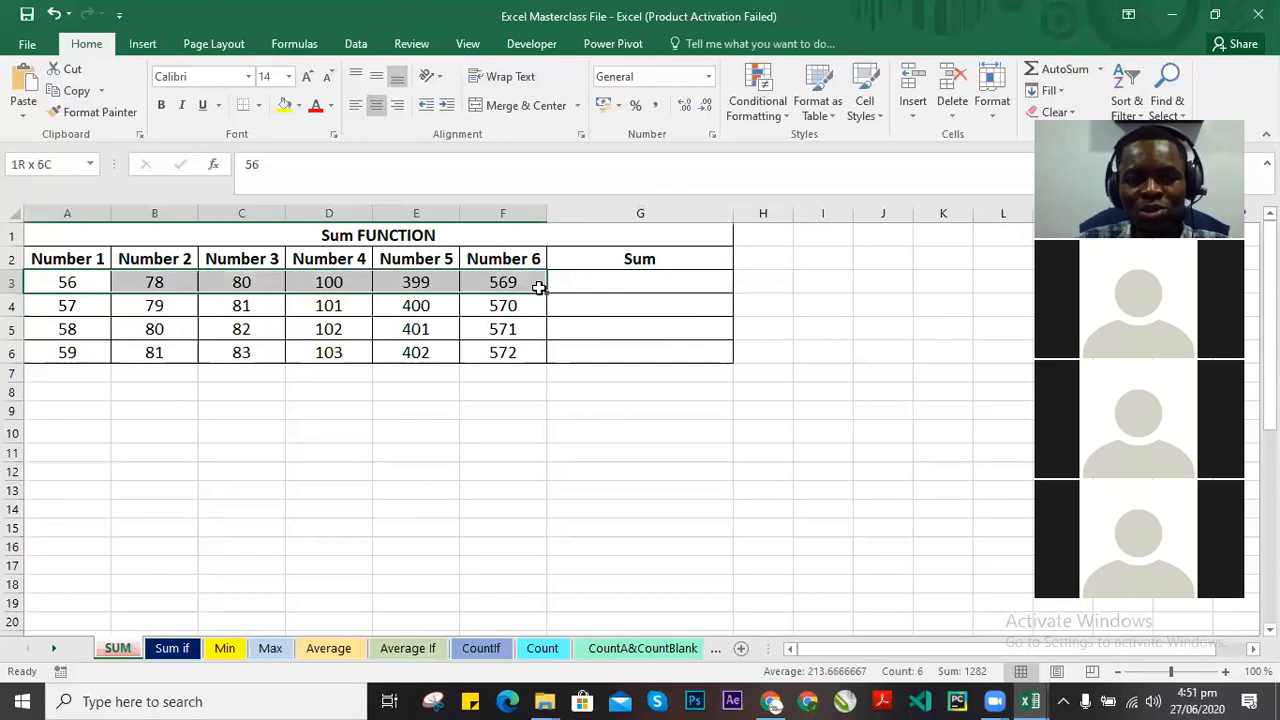
pyautogui.click(665, 293)
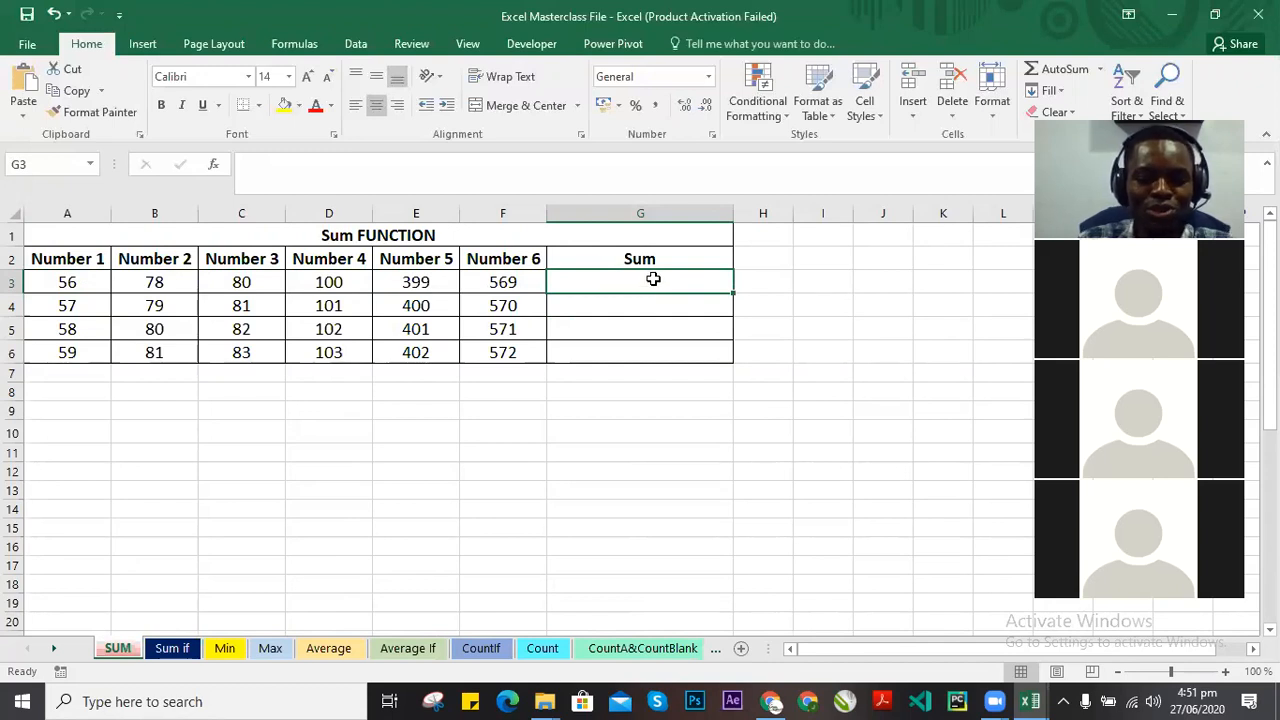
pyautogui.write('=SU')
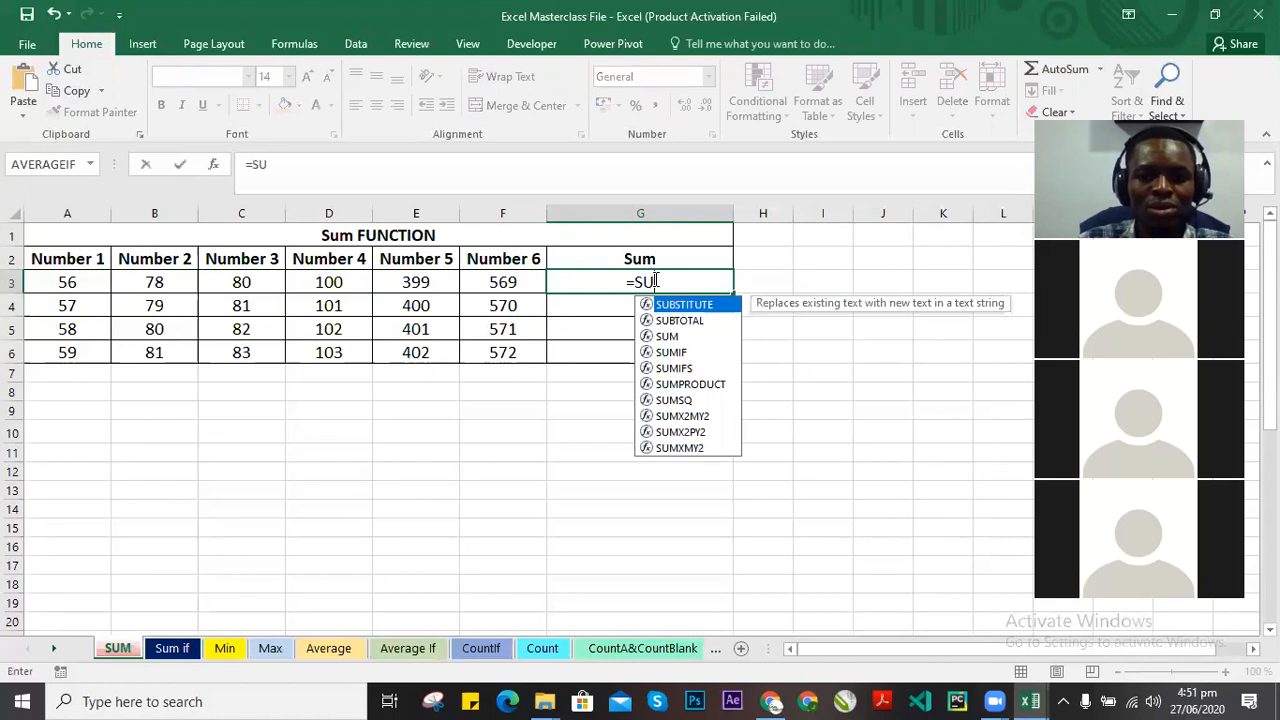
pyautogui.write('M(')
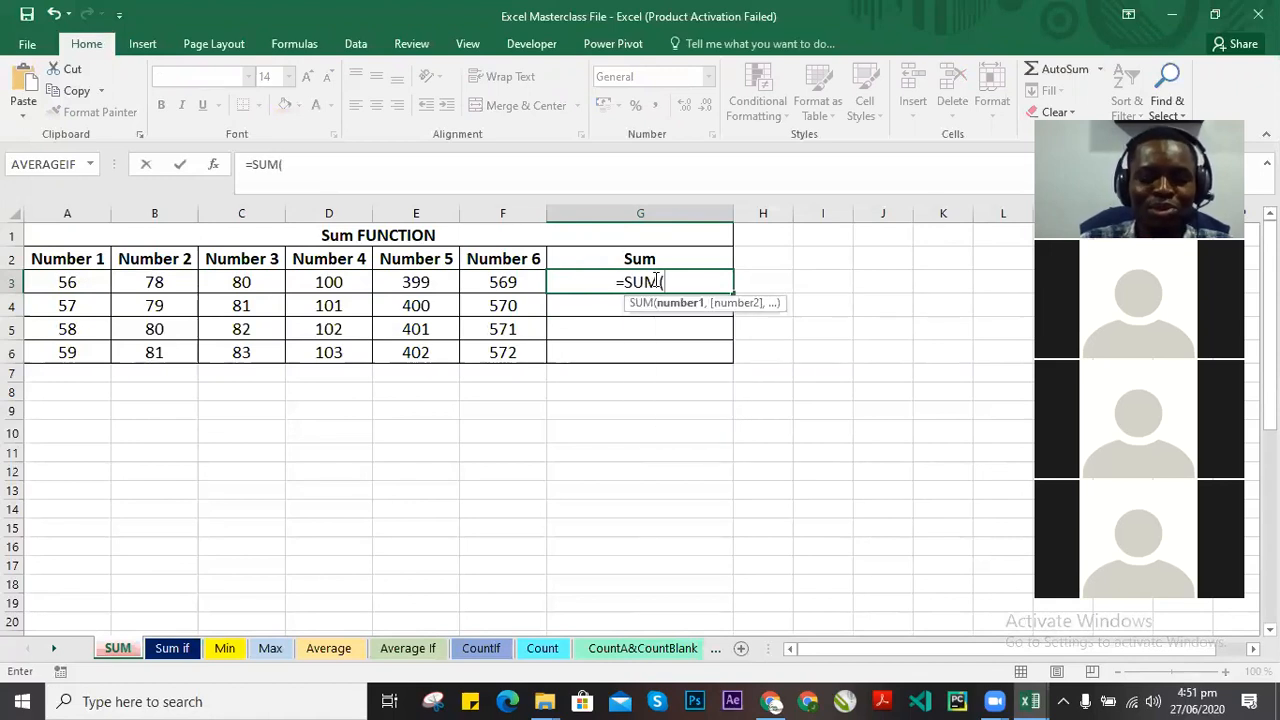
pyautogui.click(100, 284)
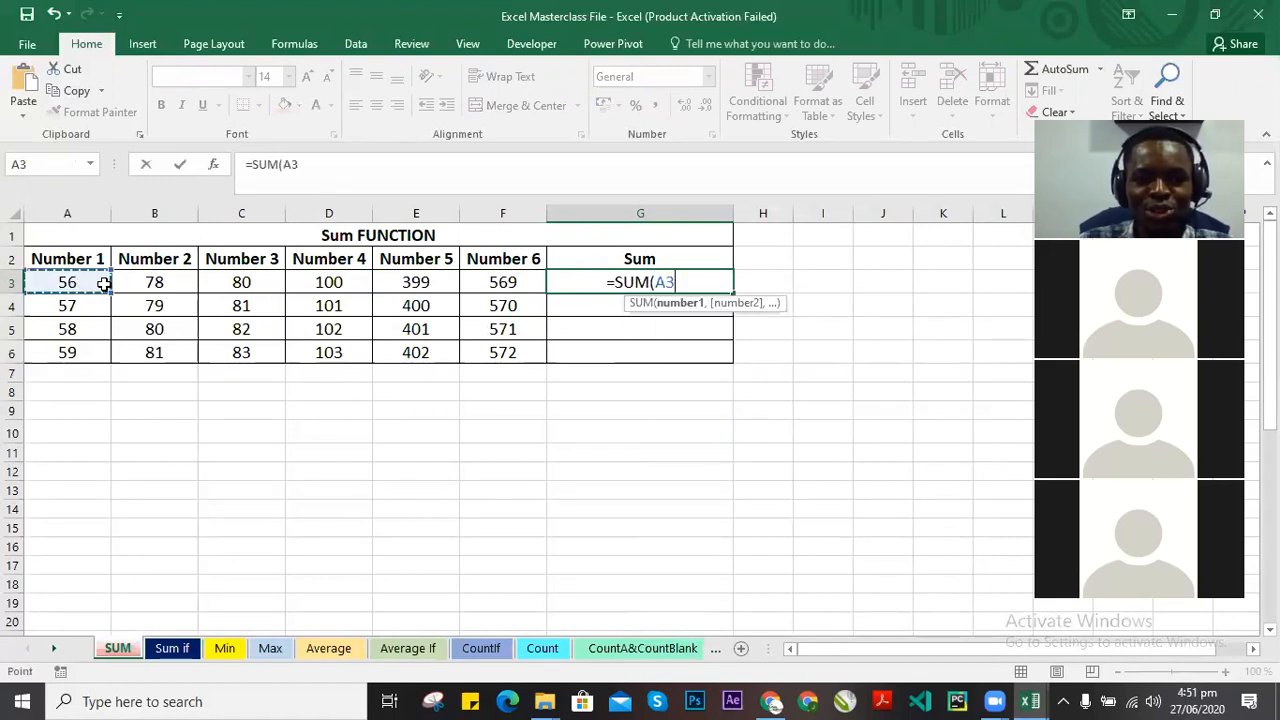
pyautogui.press('F8')
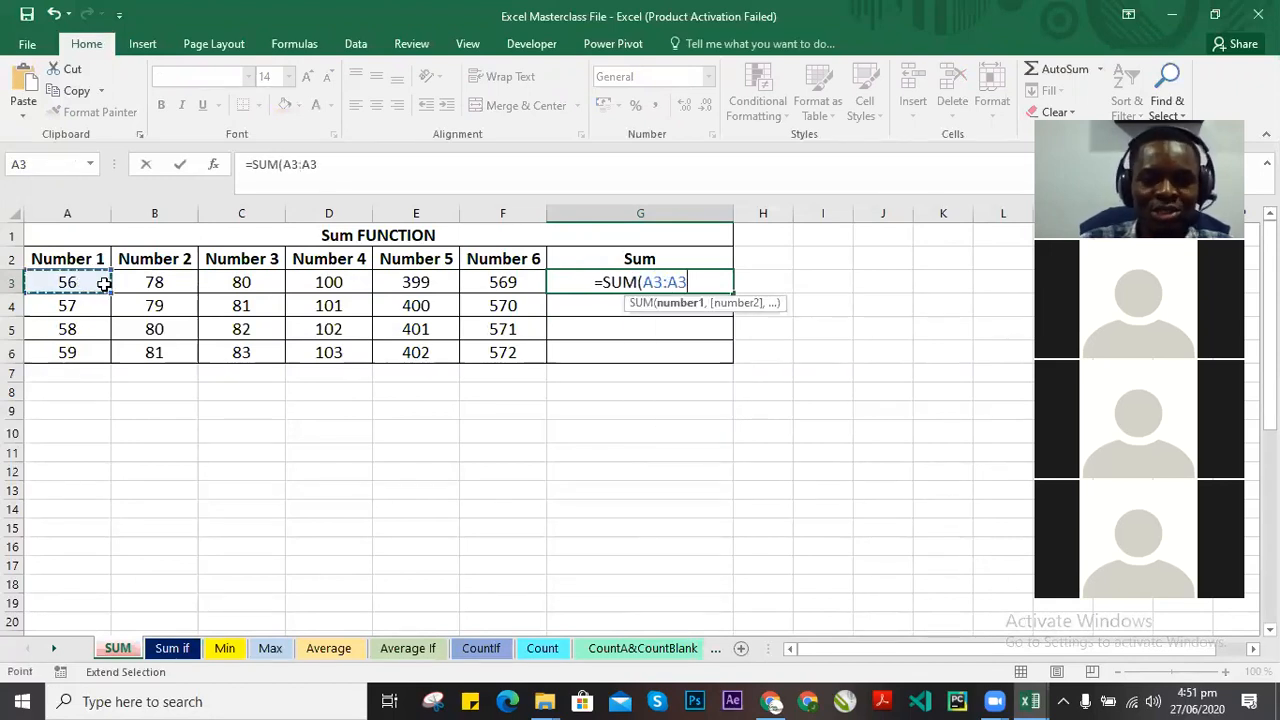
pyautogui.click(510, 282)
pyautogui.write(')')
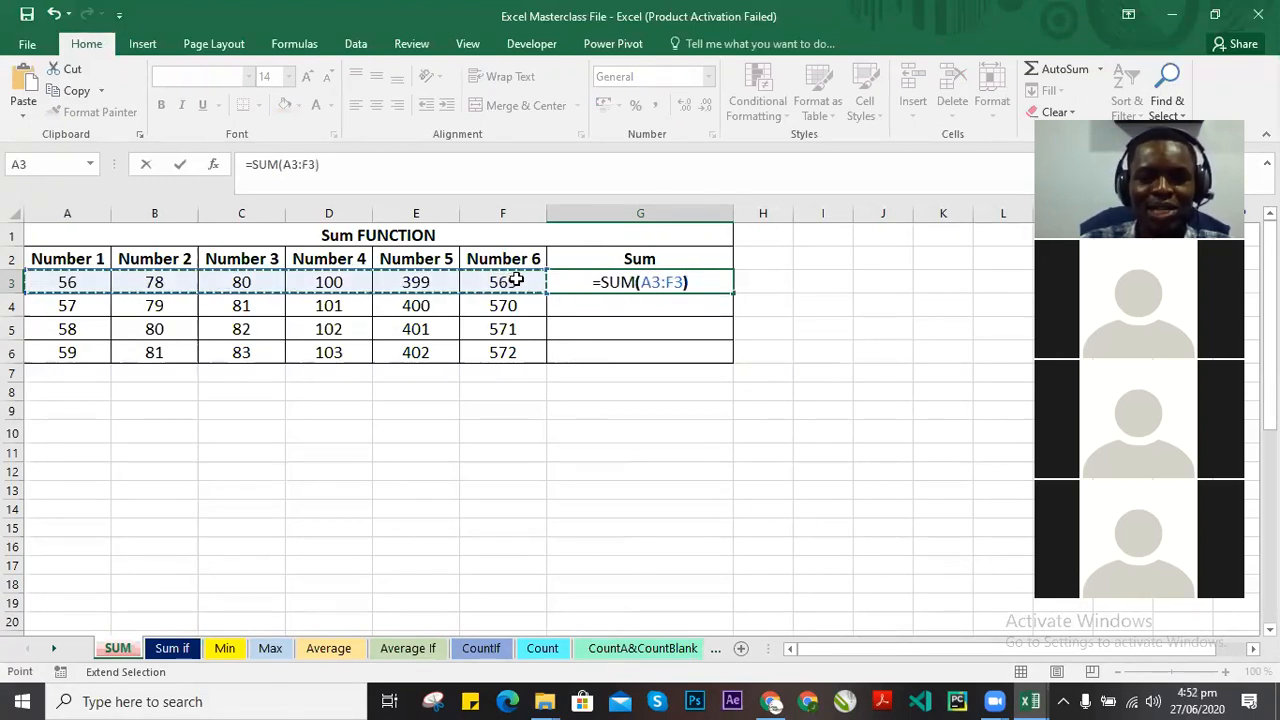
pyautogui.press('Return')
# Delete the SUM formula from cell G3 and keep that cell selected.
pyautogui.click(640, 283)
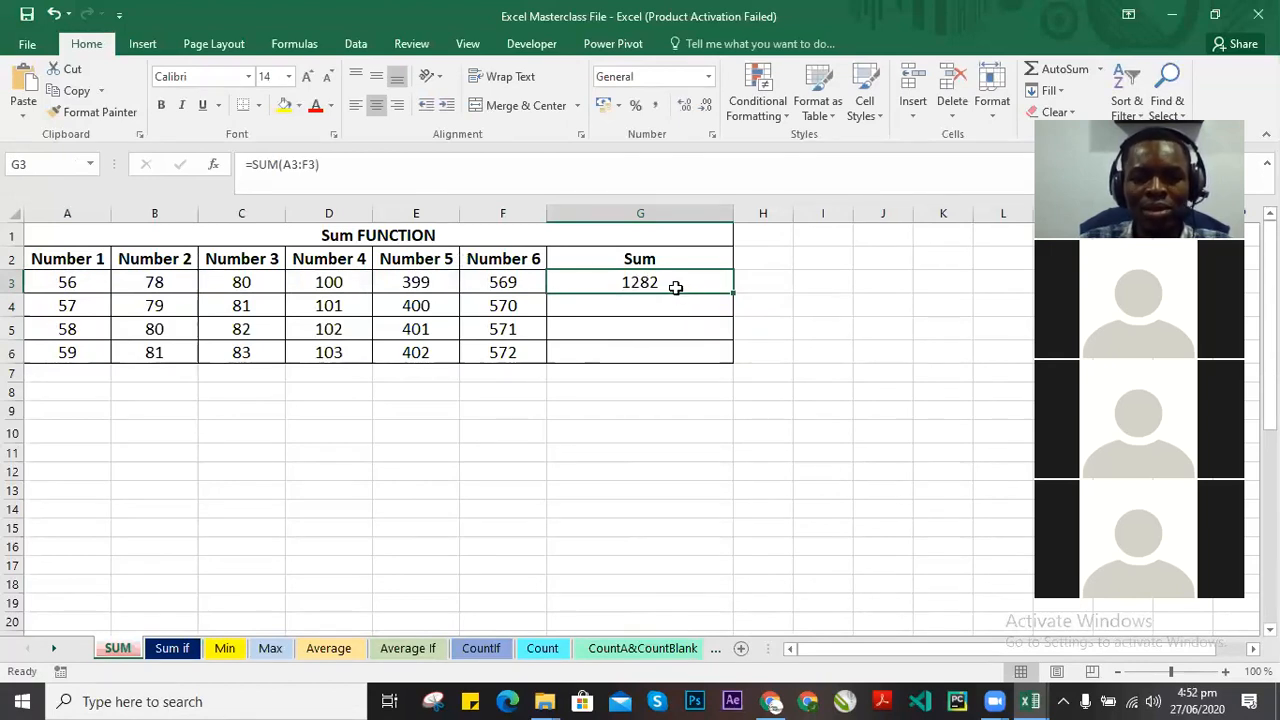
pyautogui.press('Delete')
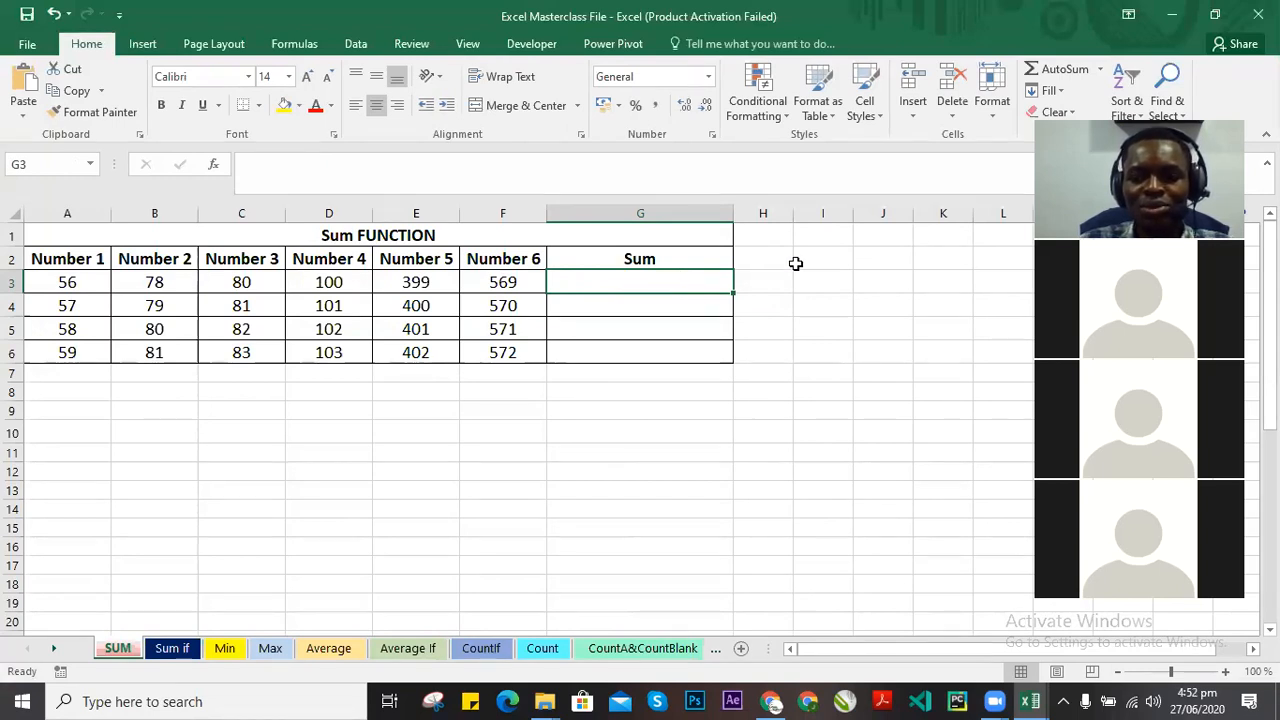
pyautogui.click(688, 261)
pyautogui.click(676, 290)
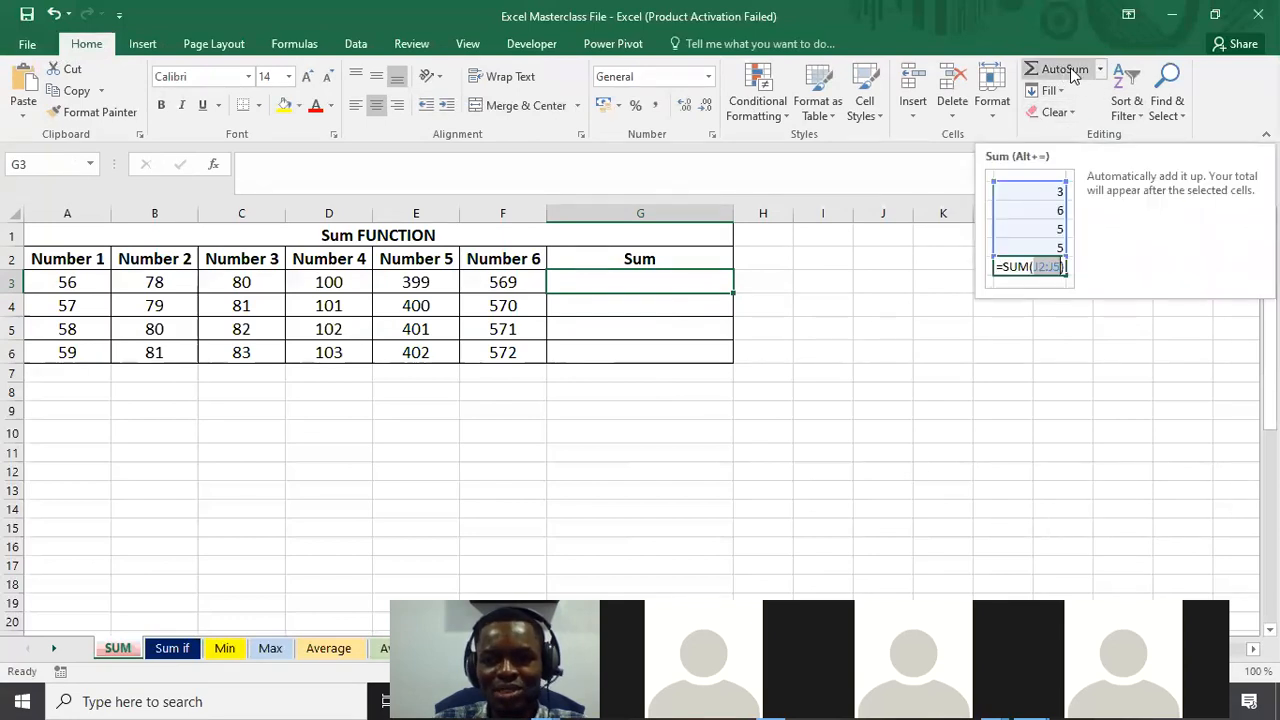
# Use AutoSum to total A3:F3 in cell G3.
pyautogui.click(1100, 70)
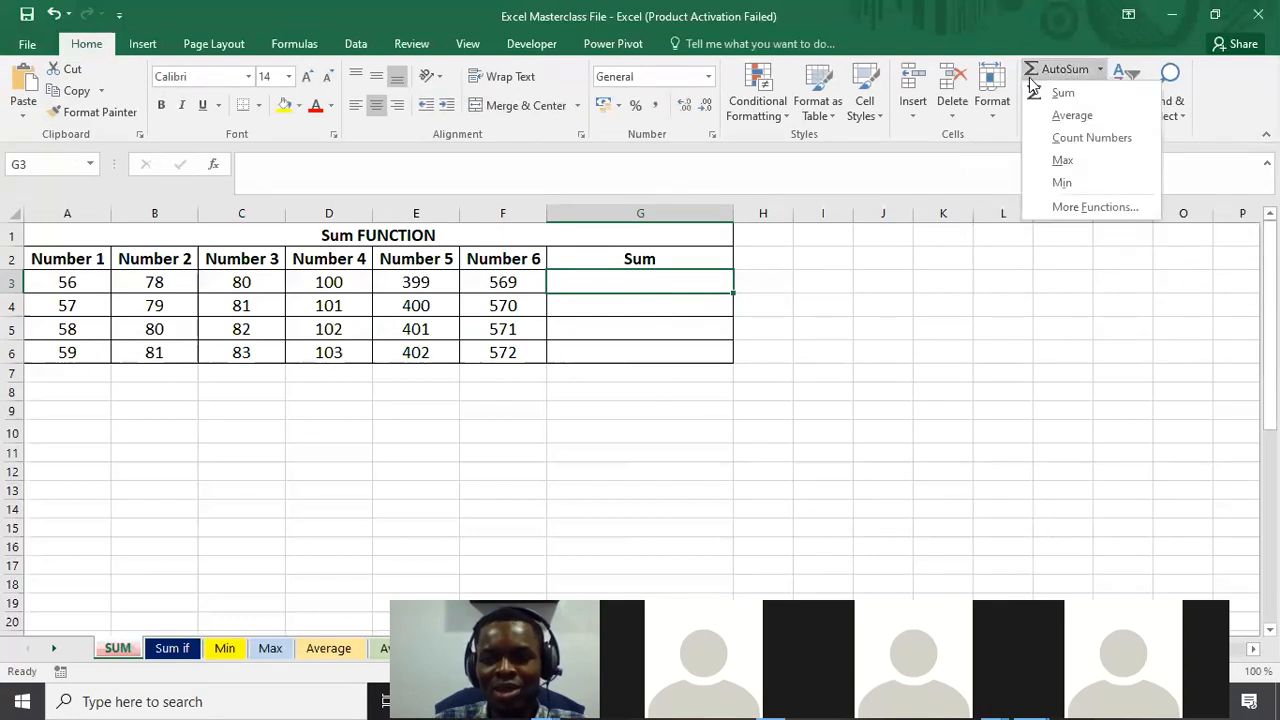
pyautogui.click(1135, 50)
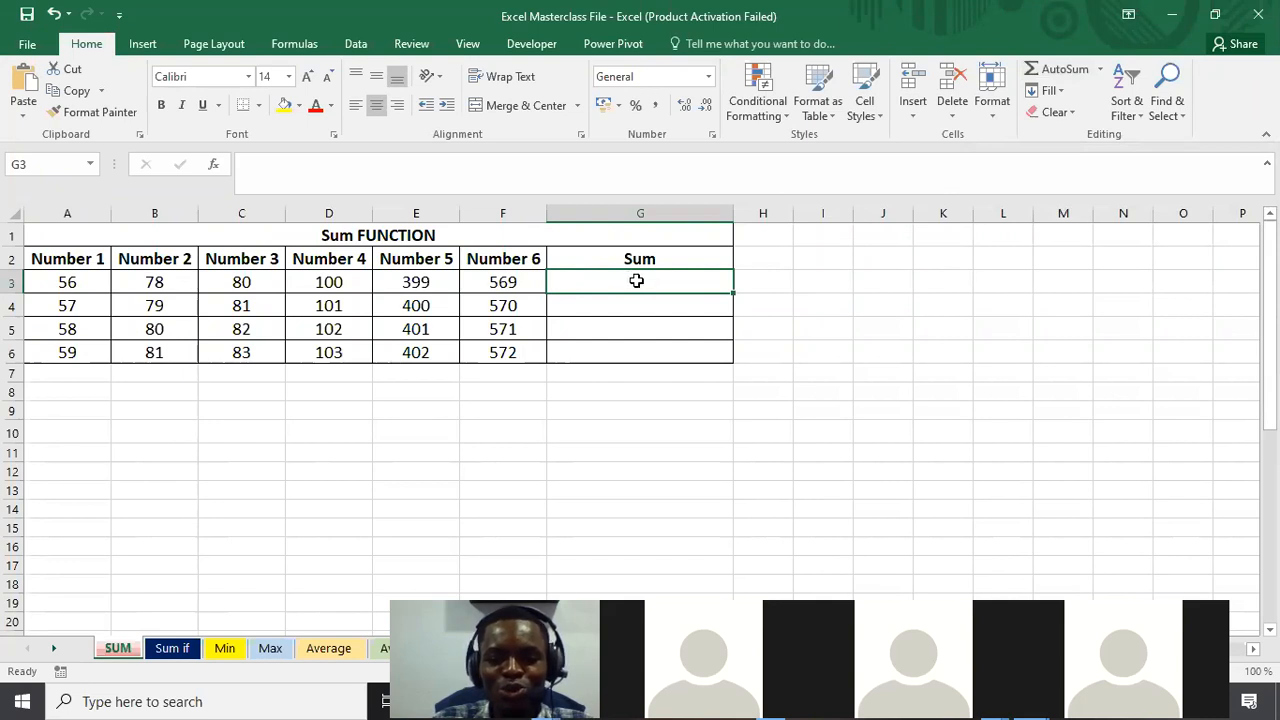
pyautogui.click(1066, 70)
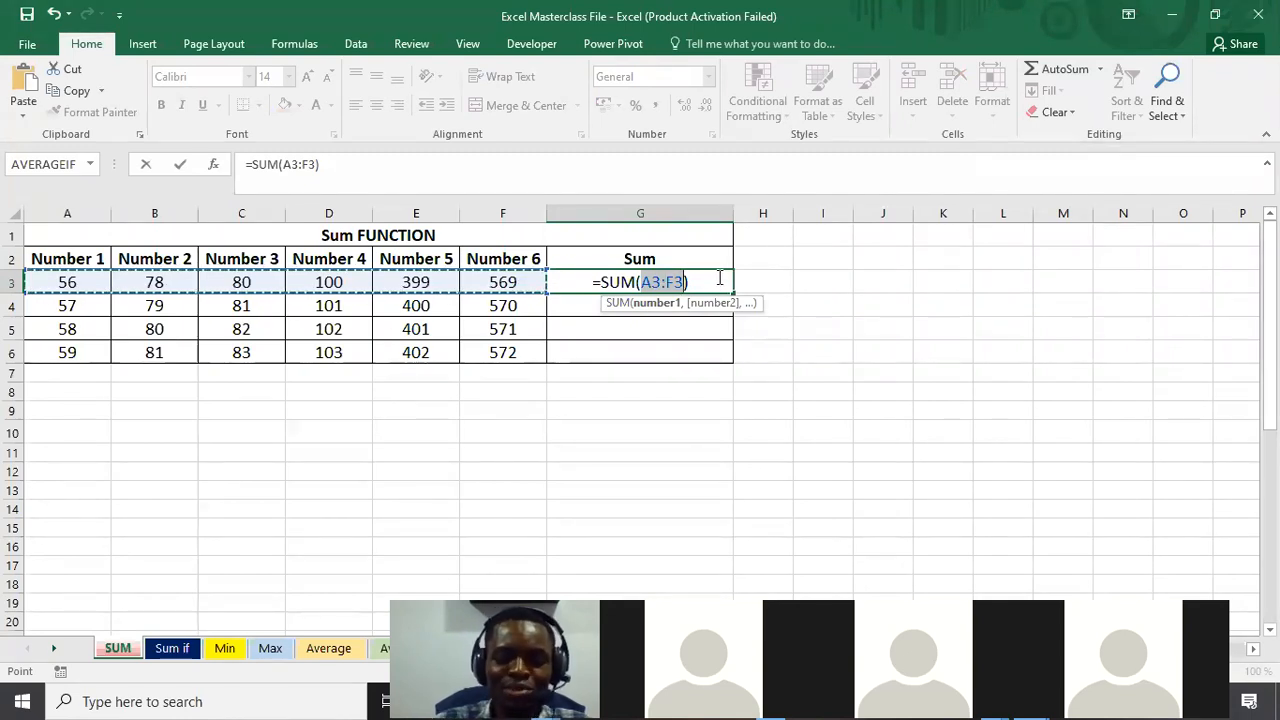
pyautogui.press('Return')
pyautogui.click(687, 280)
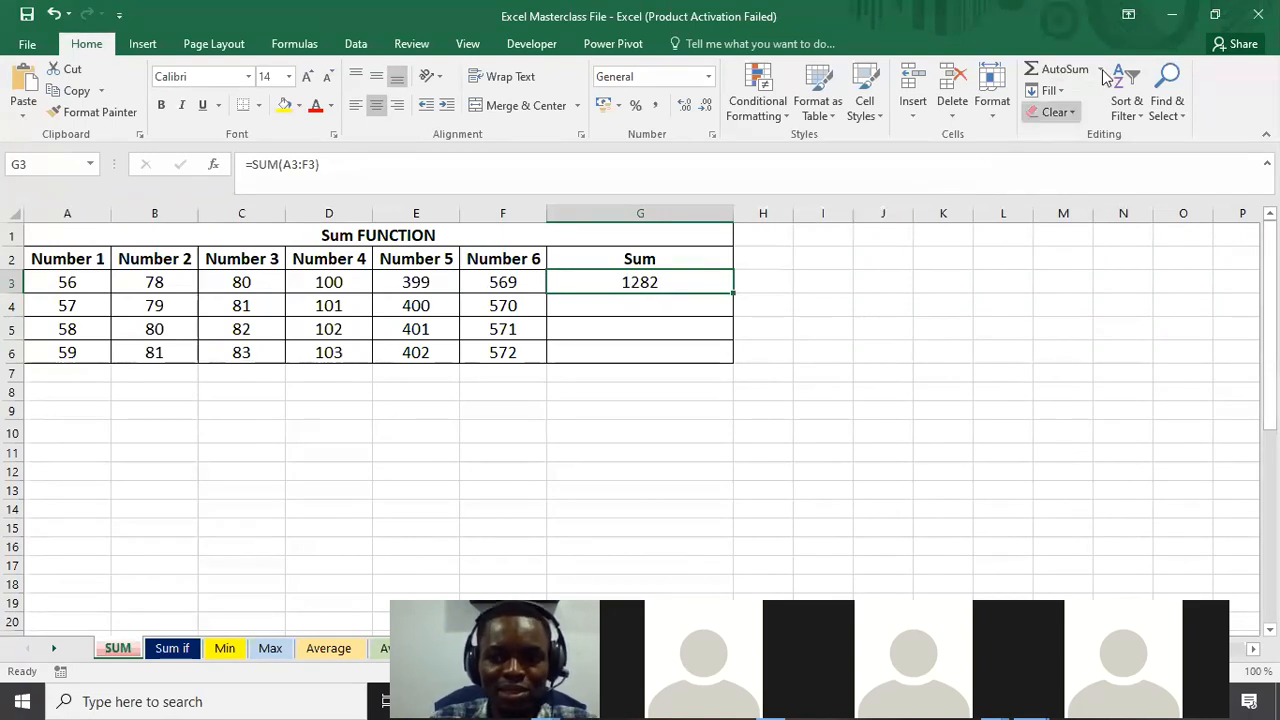
# Use AutoSum to total A4:F4 in cell G4, and accept its suggested range in cell G5.
pyautogui.click(656, 310)
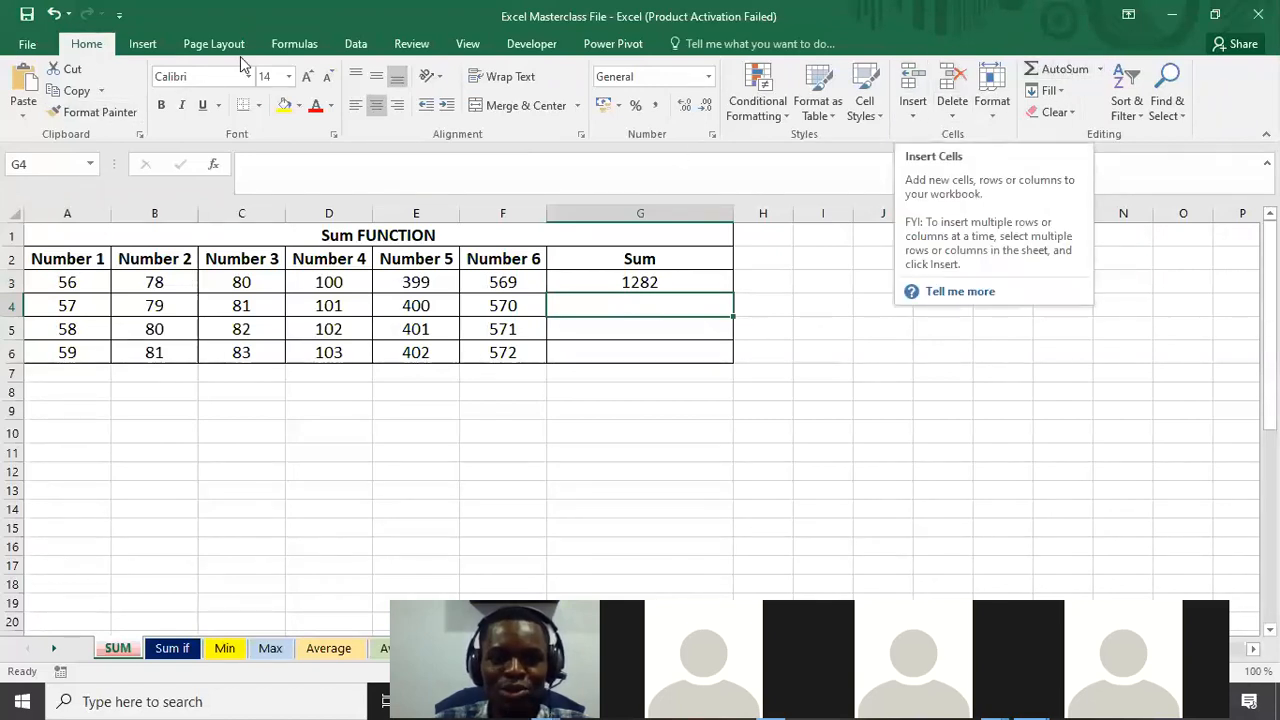
pyautogui.click(145, 44)
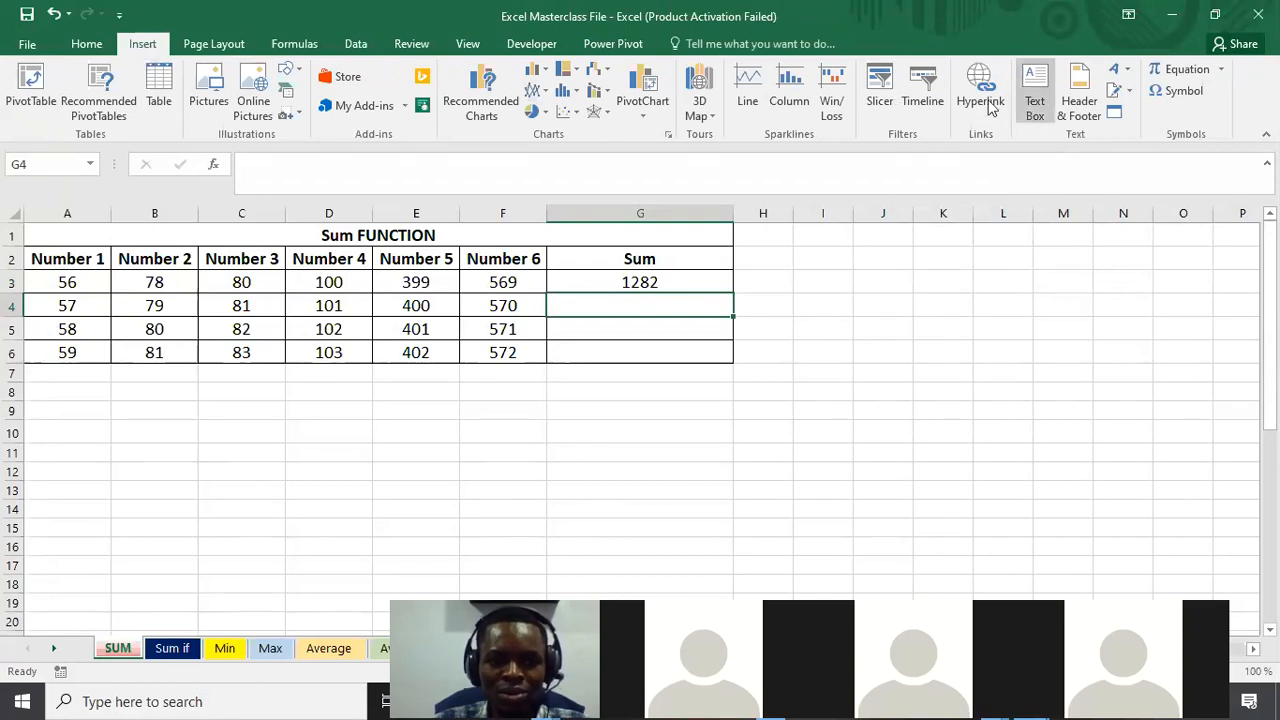
pyautogui.click(80, 48)
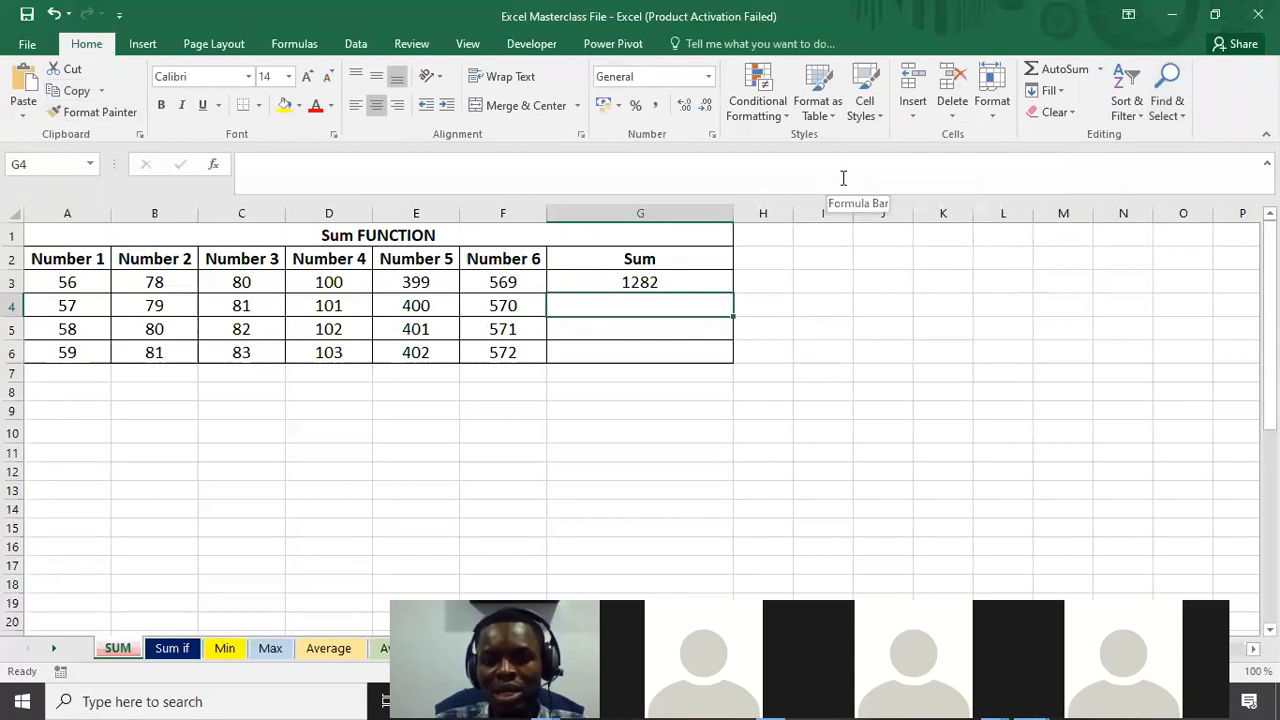
pyautogui.click(1057, 70)
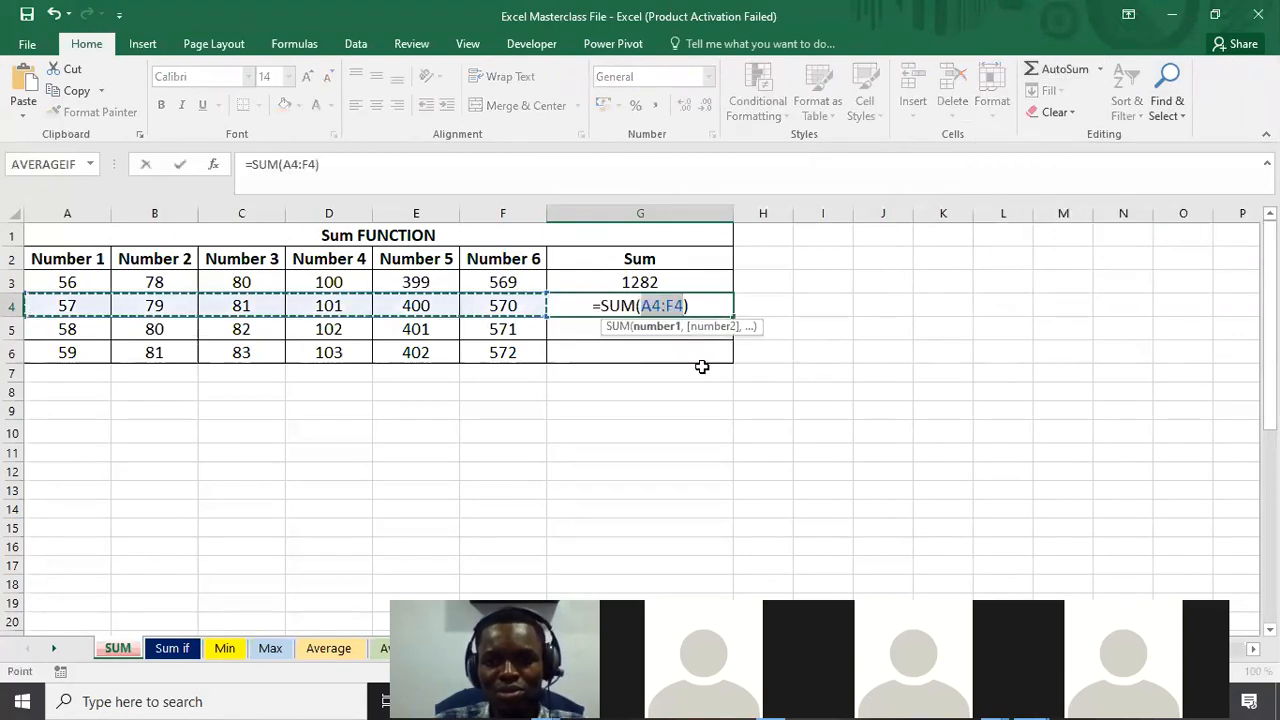
pyautogui.press('Return')
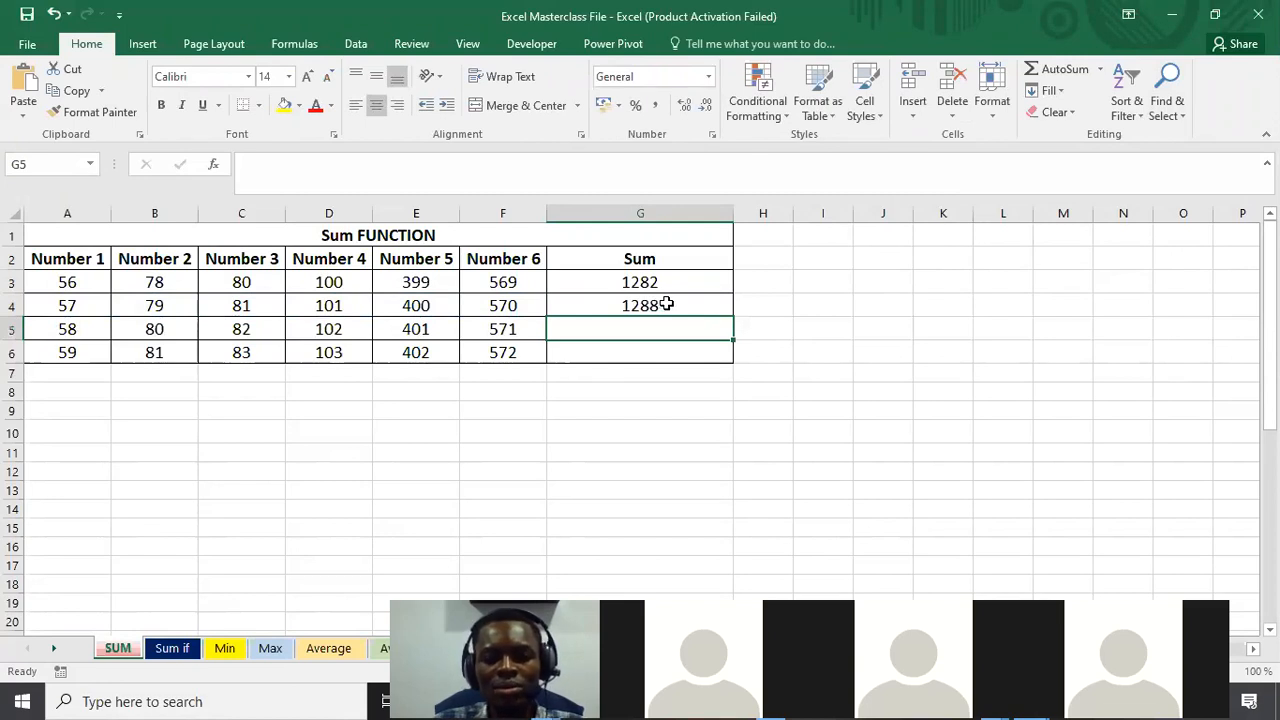
pyautogui.click(1060, 70)
pyautogui.press('Return')
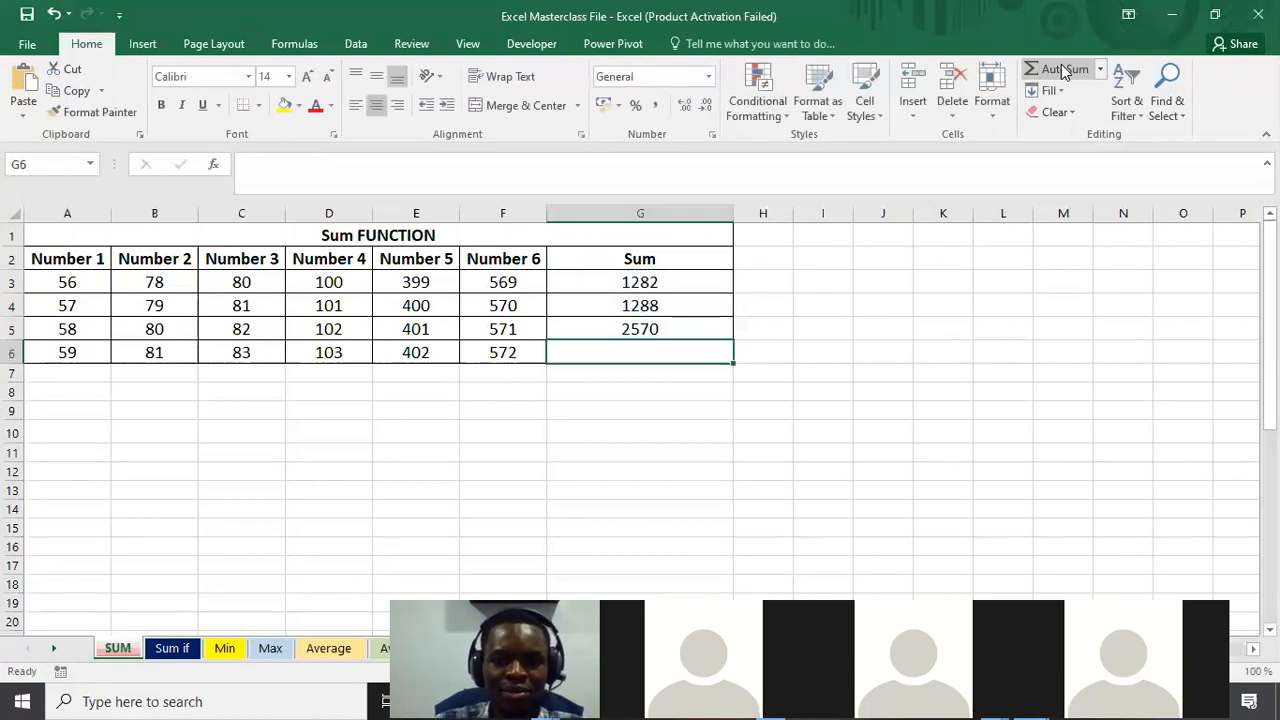
# Undo the last AutoSum entry in cell G5.
pyautogui.hotkey('ctrl', 'z')
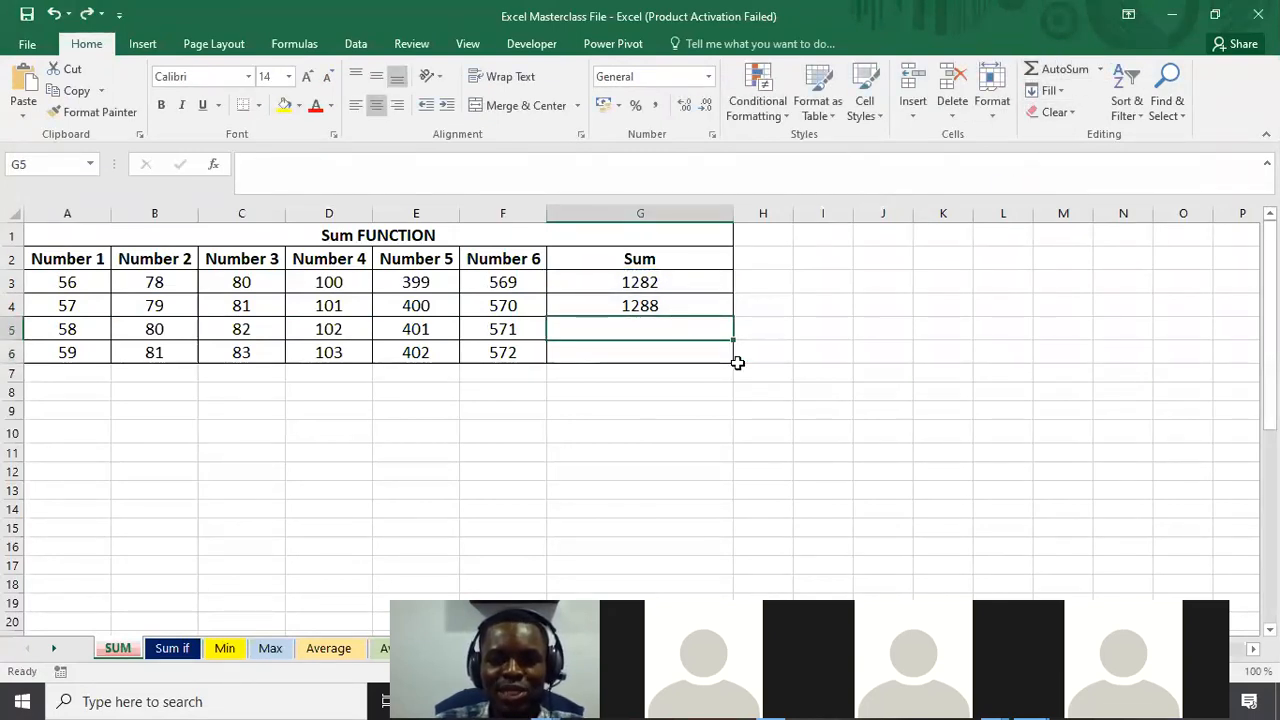
pyautogui.click(1060, 68)
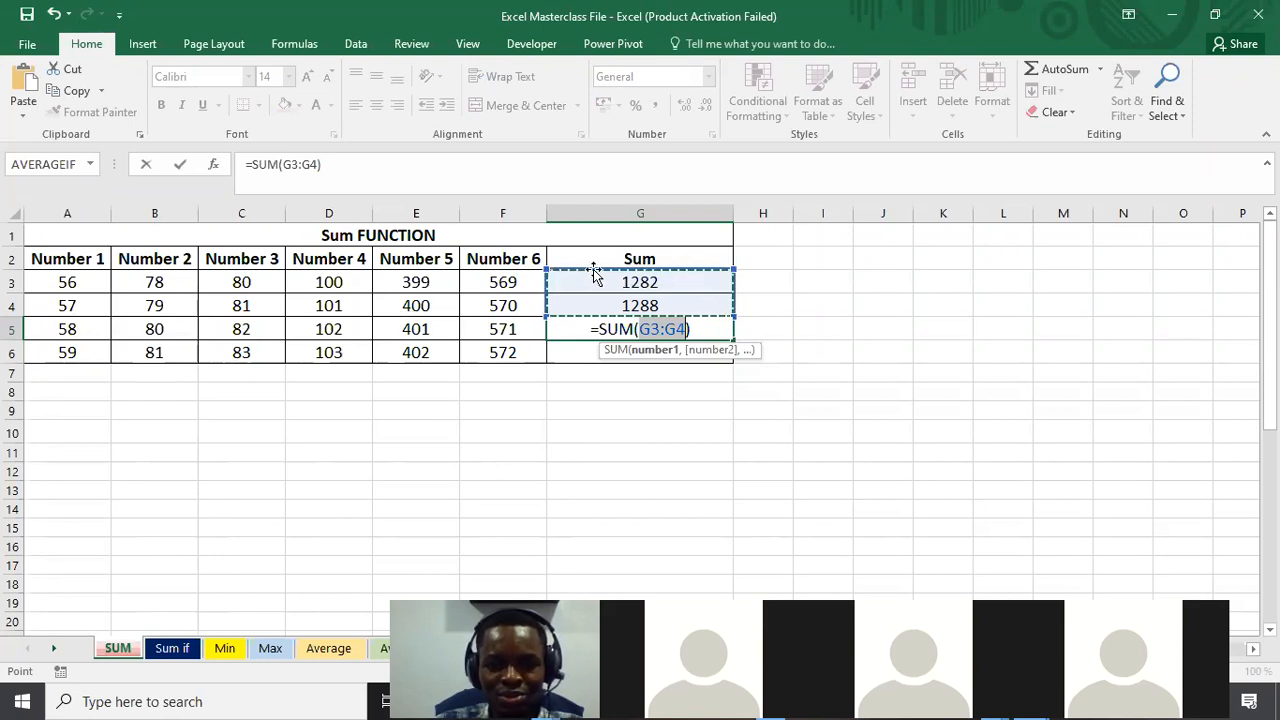
pyautogui.moveTo(591, 277); pyautogui.dragTo(298, 336)
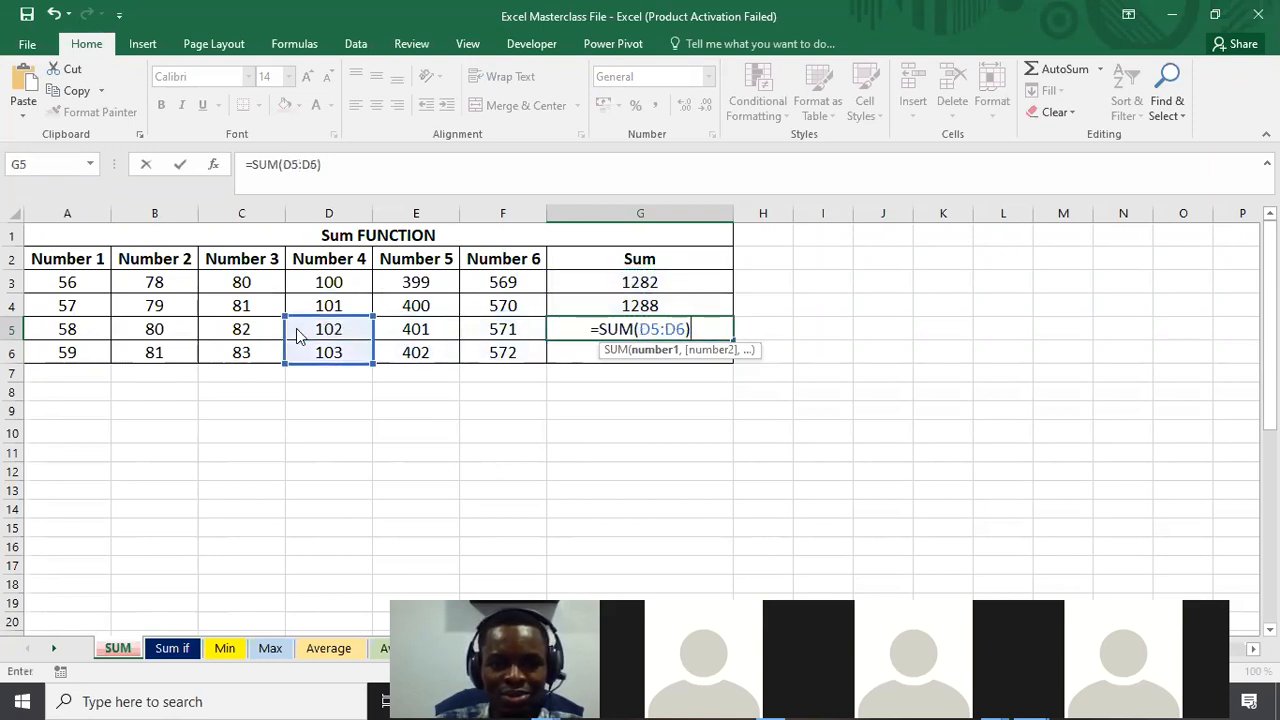
pyautogui.moveTo(373, 362); pyautogui.dragTo(545, 329)
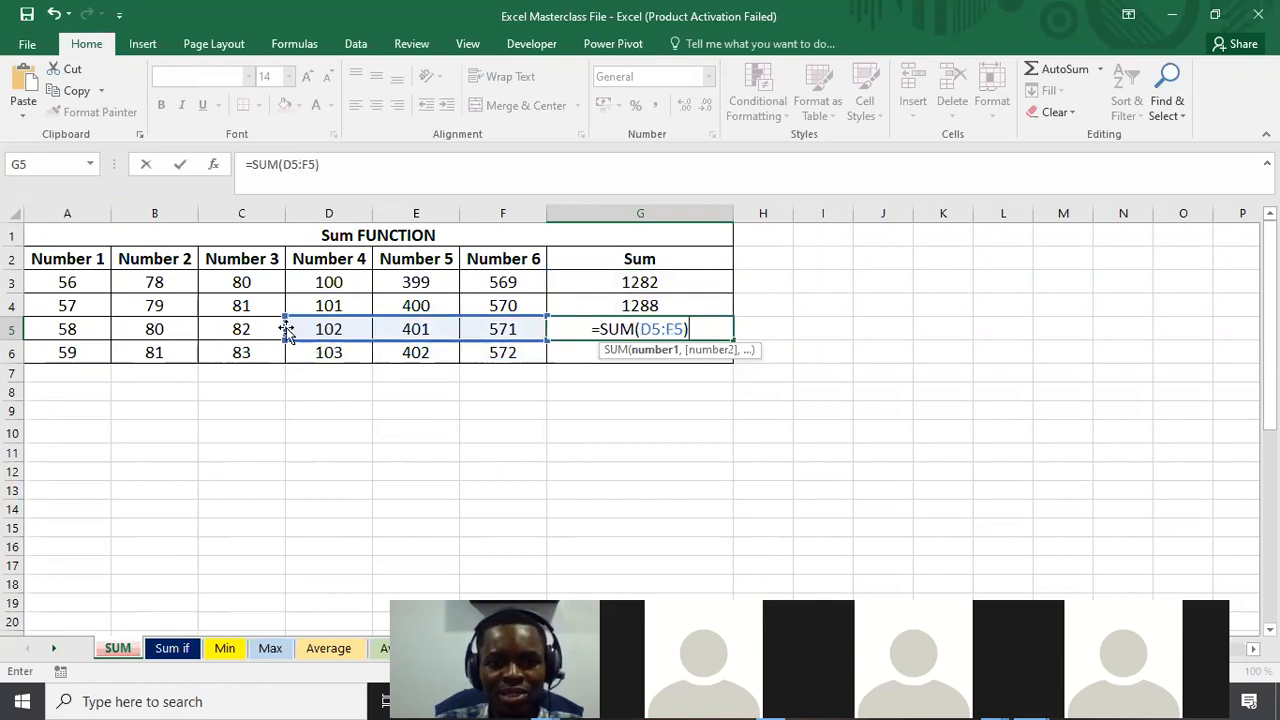
pyautogui.moveTo(286, 326); pyautogui.dragTo(63, 340)
pyautogui.moveTo(286, 329); pyautogui.dragTo(540, 318)
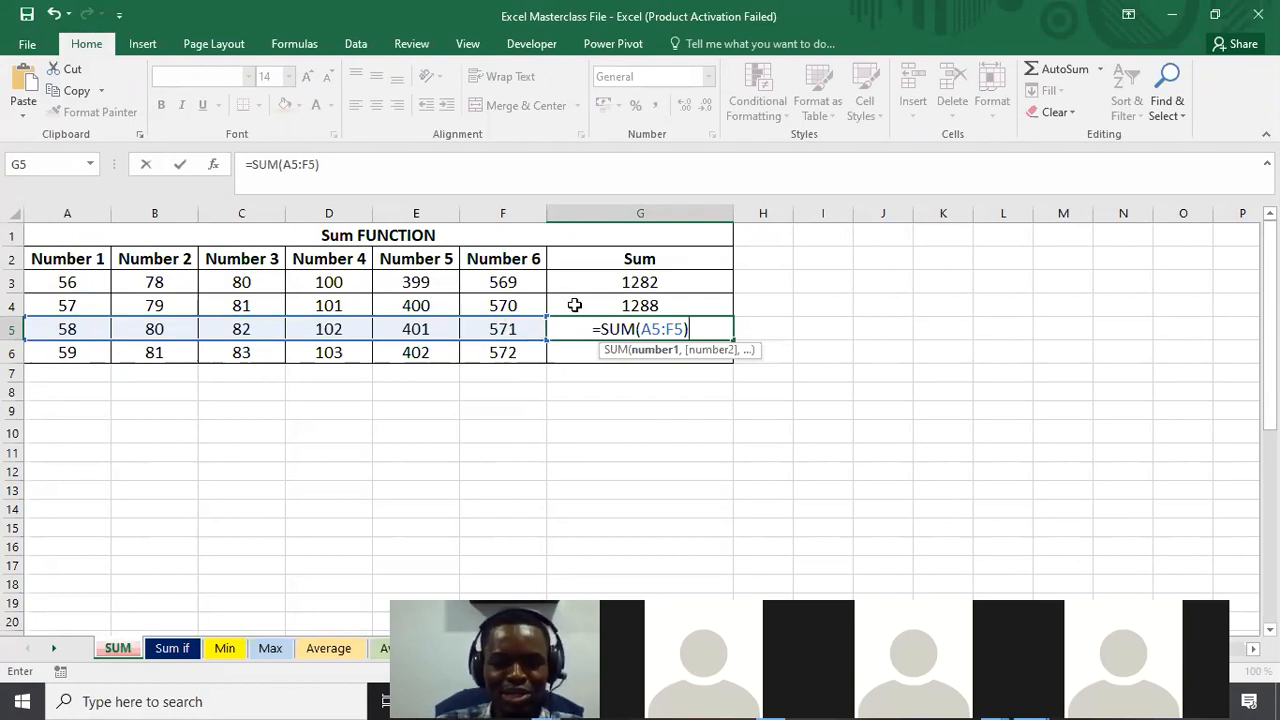
pyautogui.press('Escape')
pyautogui.click(720, 288)
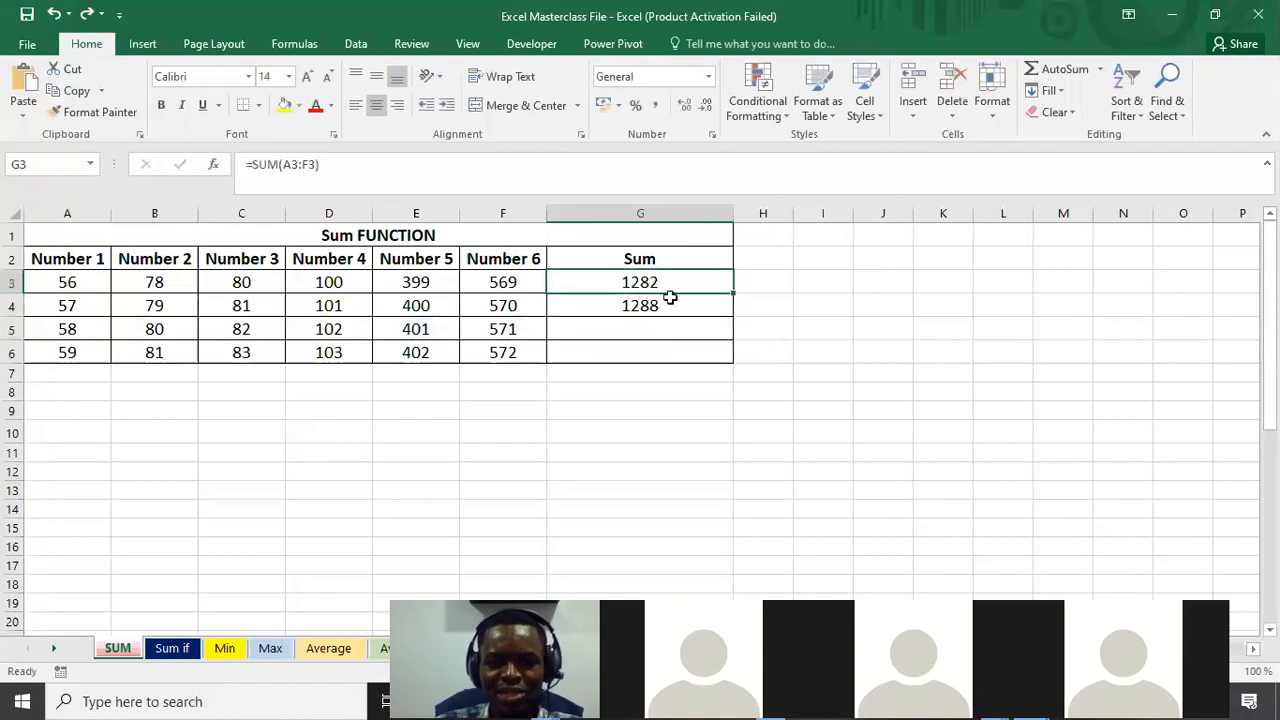
pyautogui.click(665, 306)
pyautogui.click(653, 332)
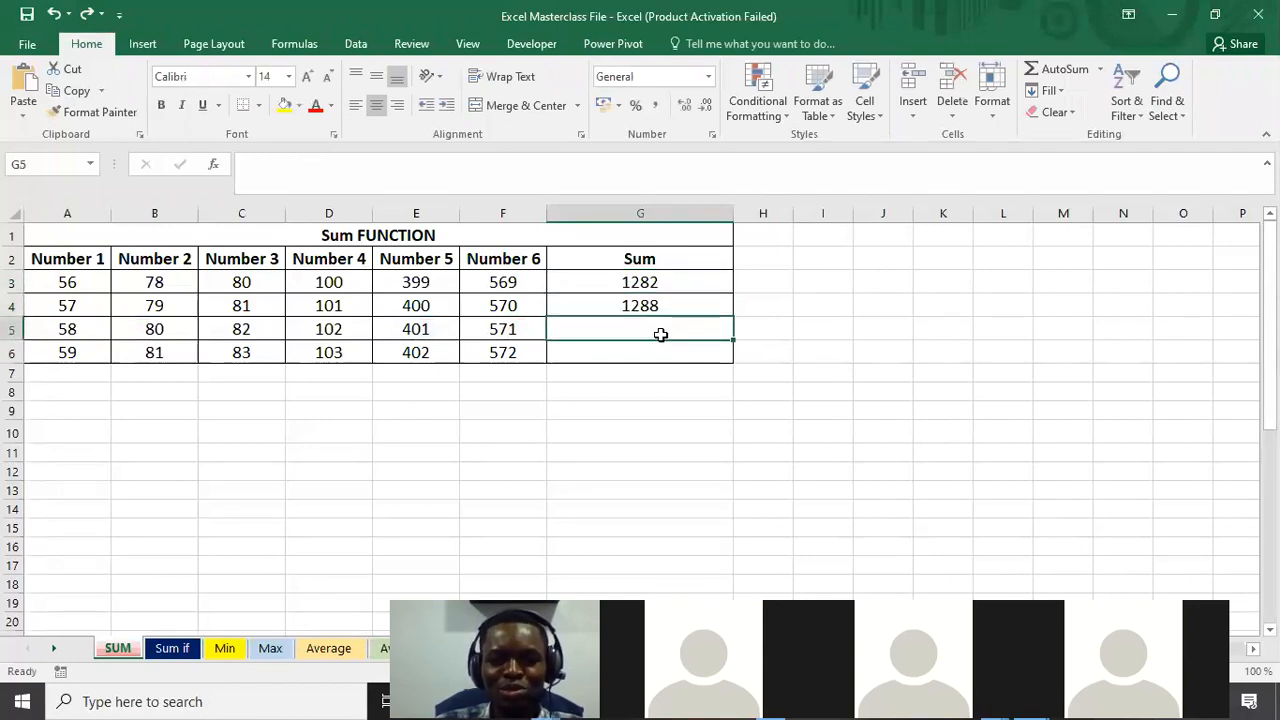
pyautogui.click(1060, 70)
pyautogui.write('`')
pyautogui.press('Return')
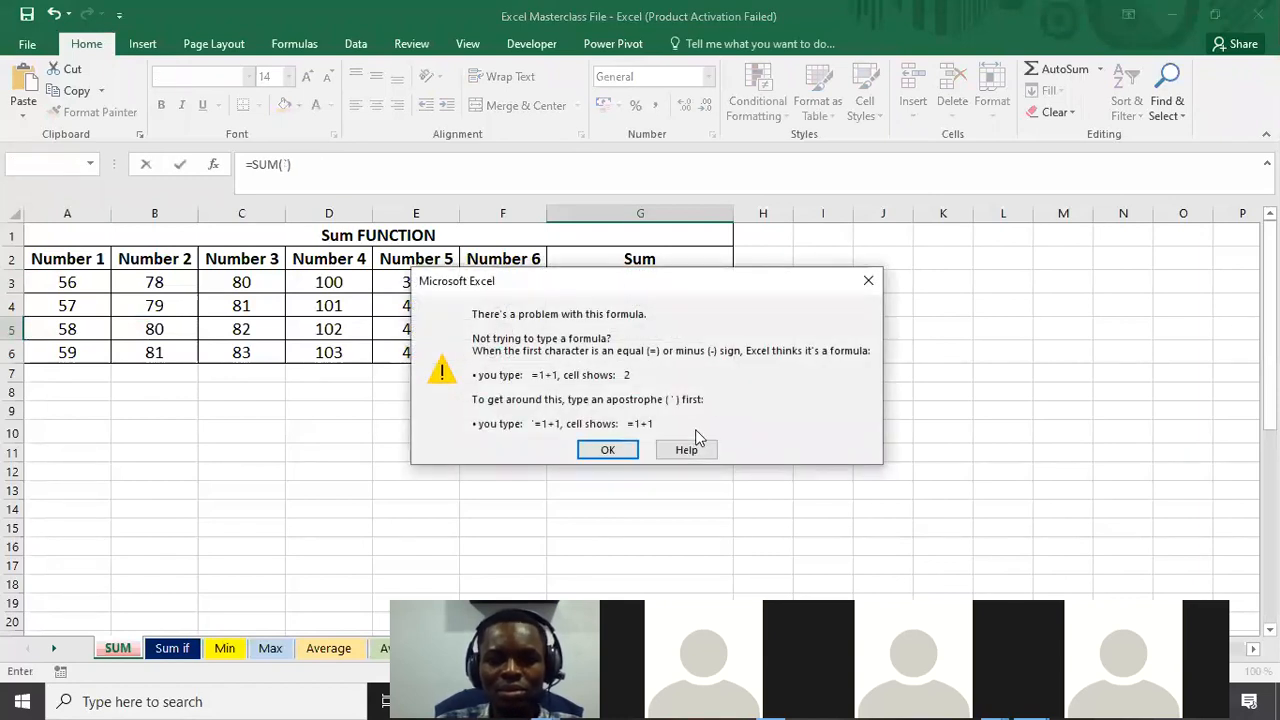
pyautogui.click(607, 449)
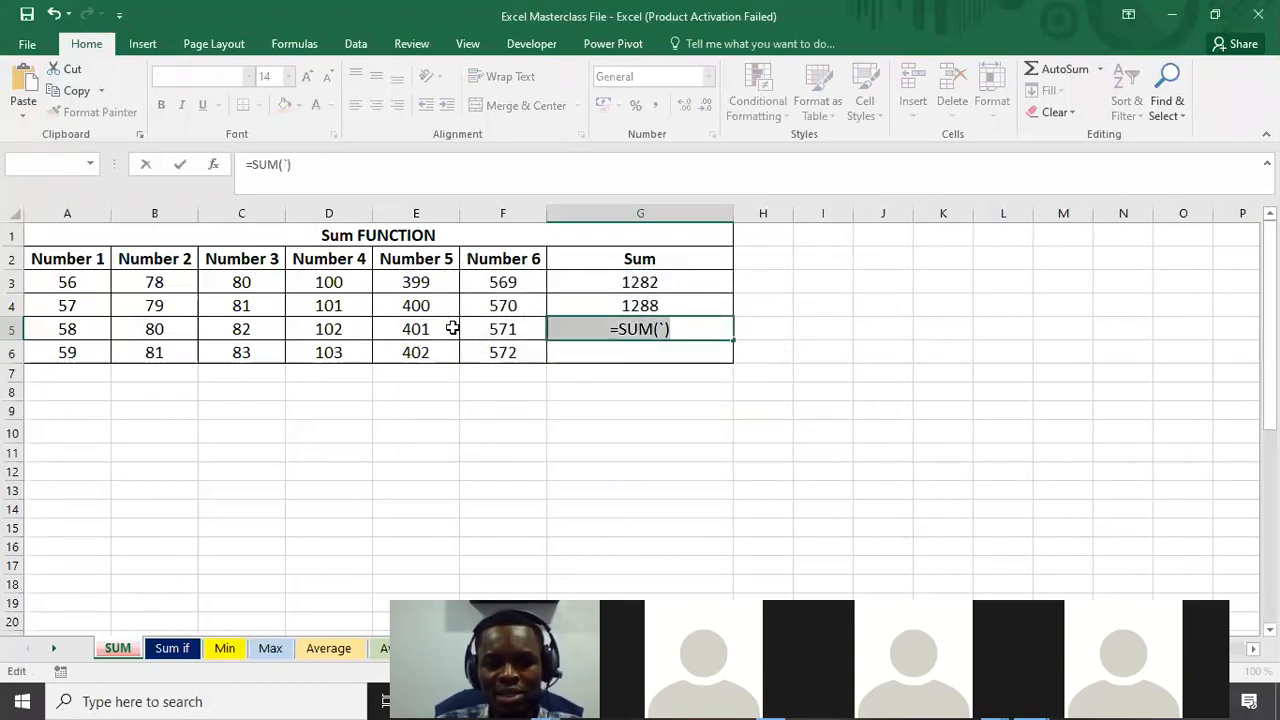
pyautogui.press('Escape')
# Delete the row total from cell G4, keeping the SUM formula in G3.
pyautogui.click(662, 305)
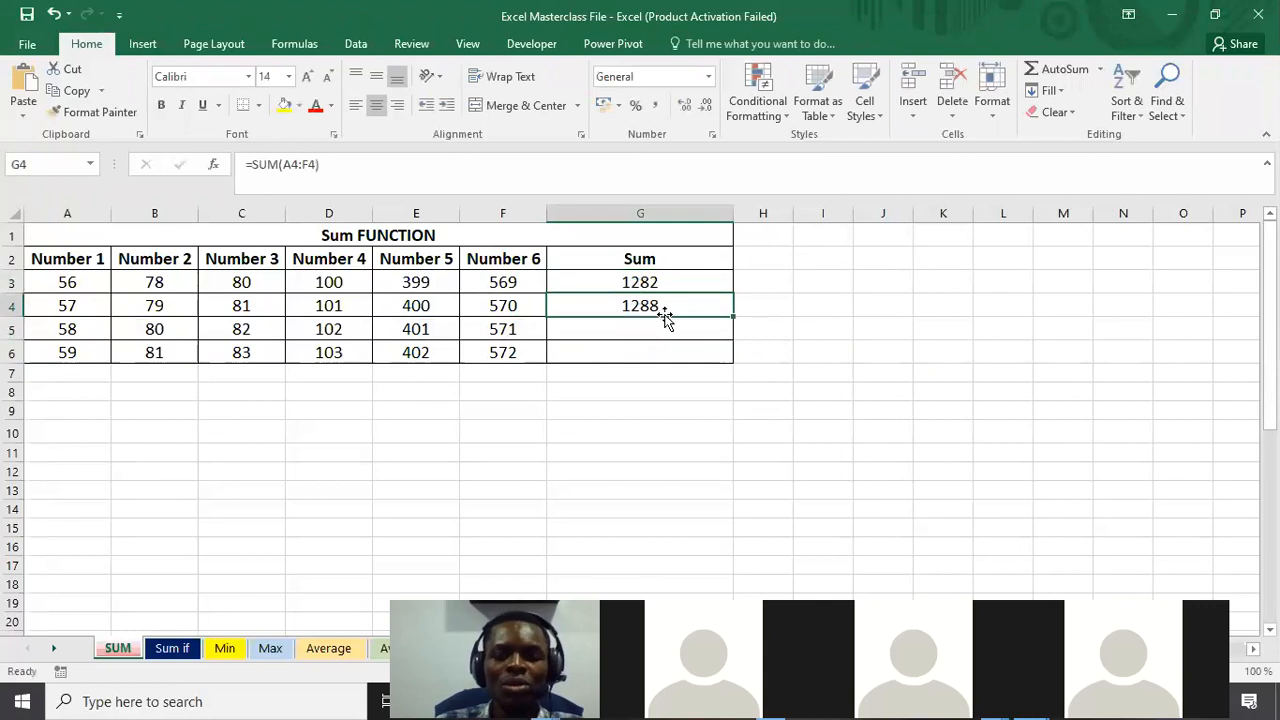
pyautogui.click(664, 284)
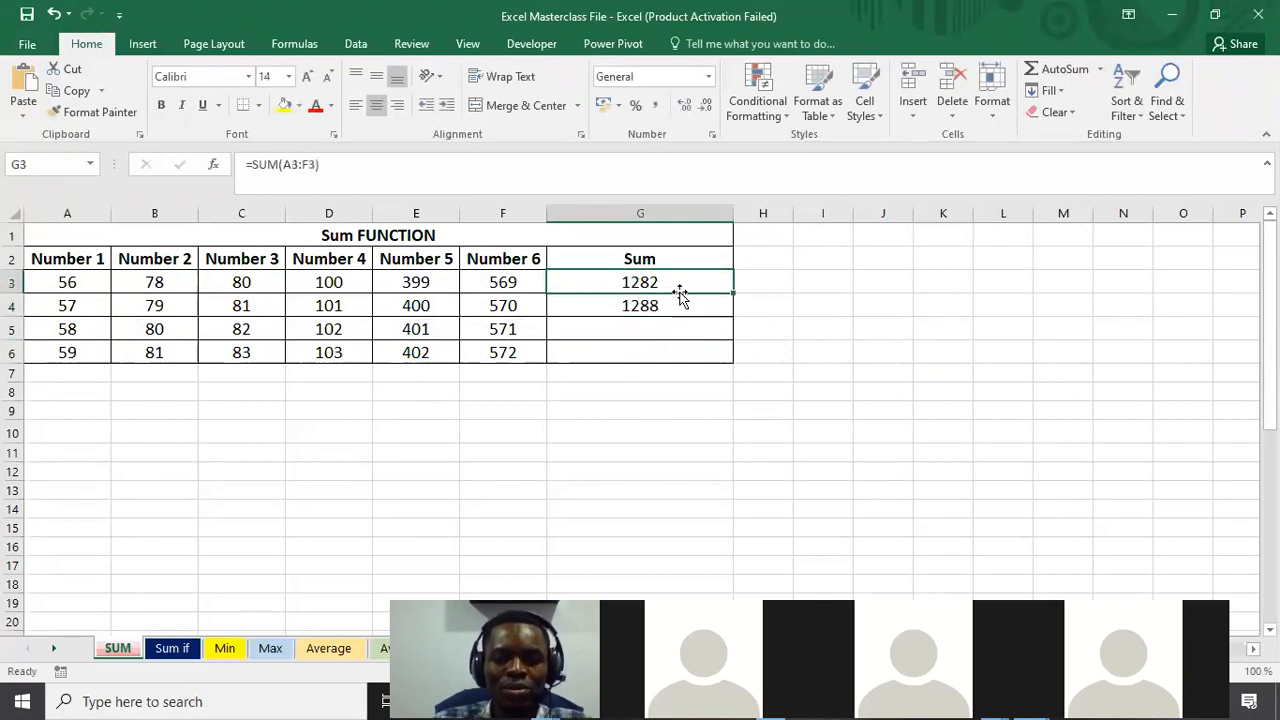
pyautogui.click(662, 306)
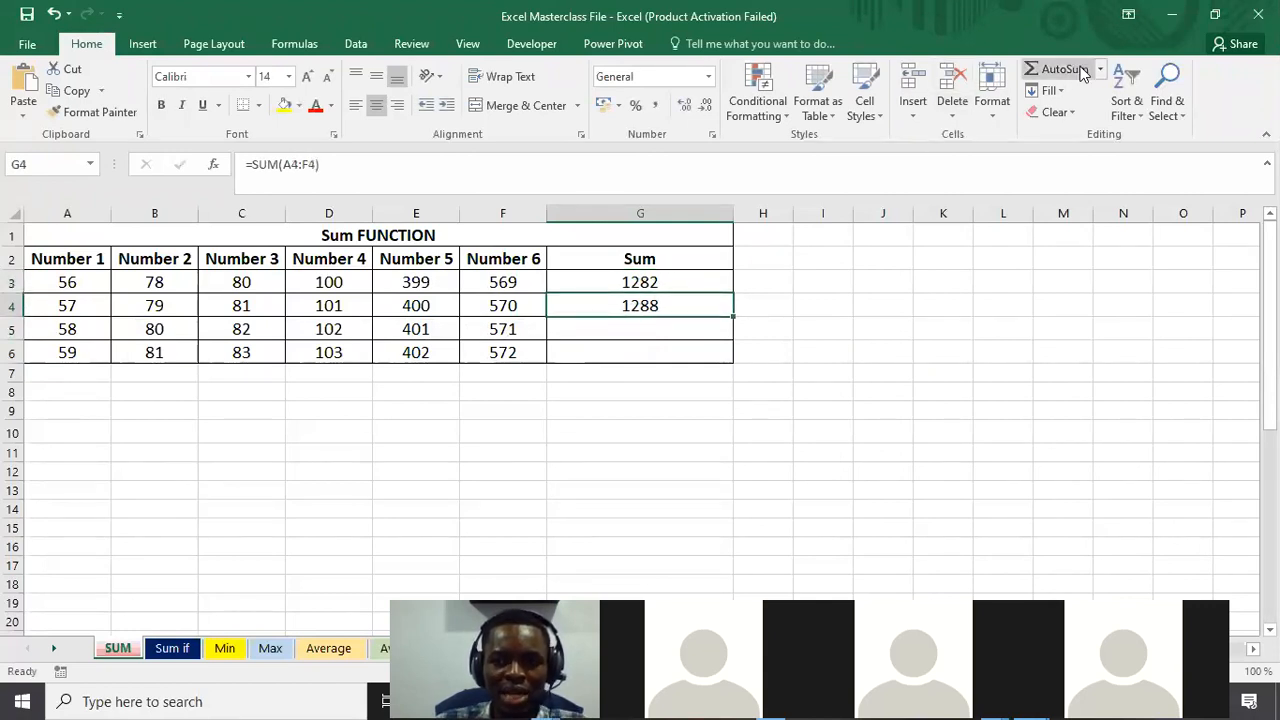
pyautogui.moveTo(662, 306); pyautogui.dragTo(646, 280)
pyautogui.press('BackSpace')
pyautogui.click(672, 287)
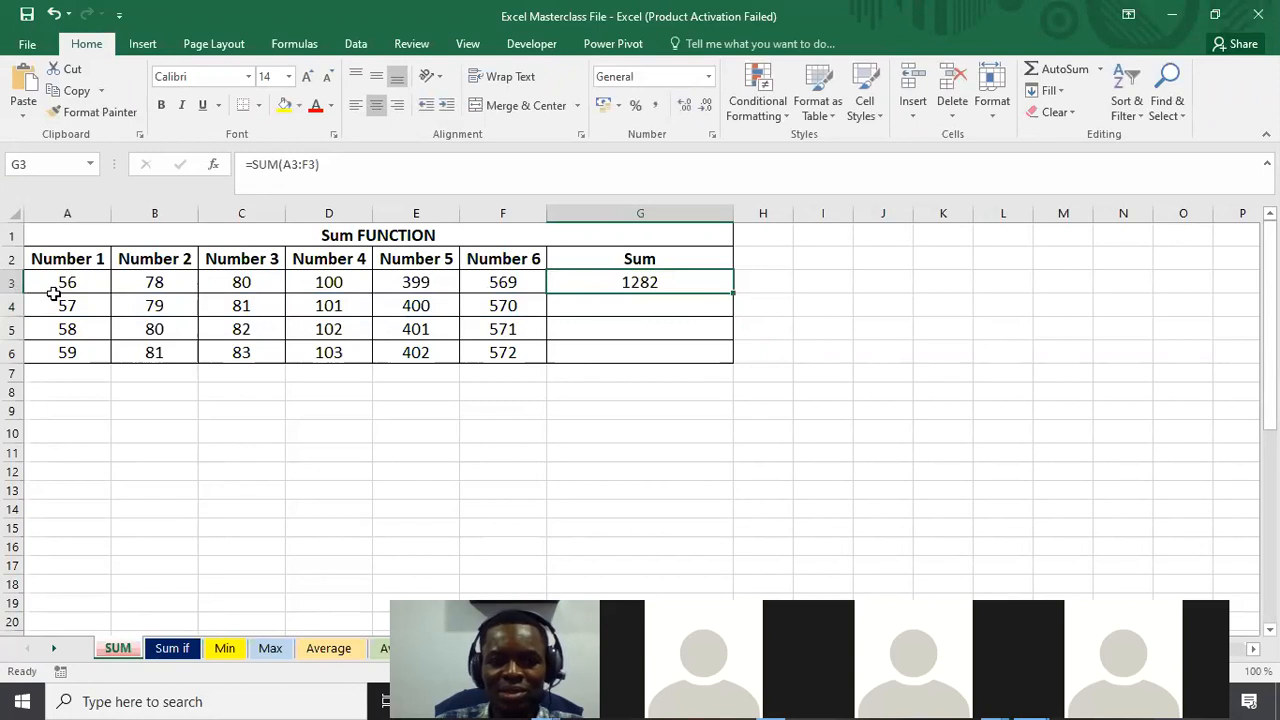
pyautogui.click(512, 372)
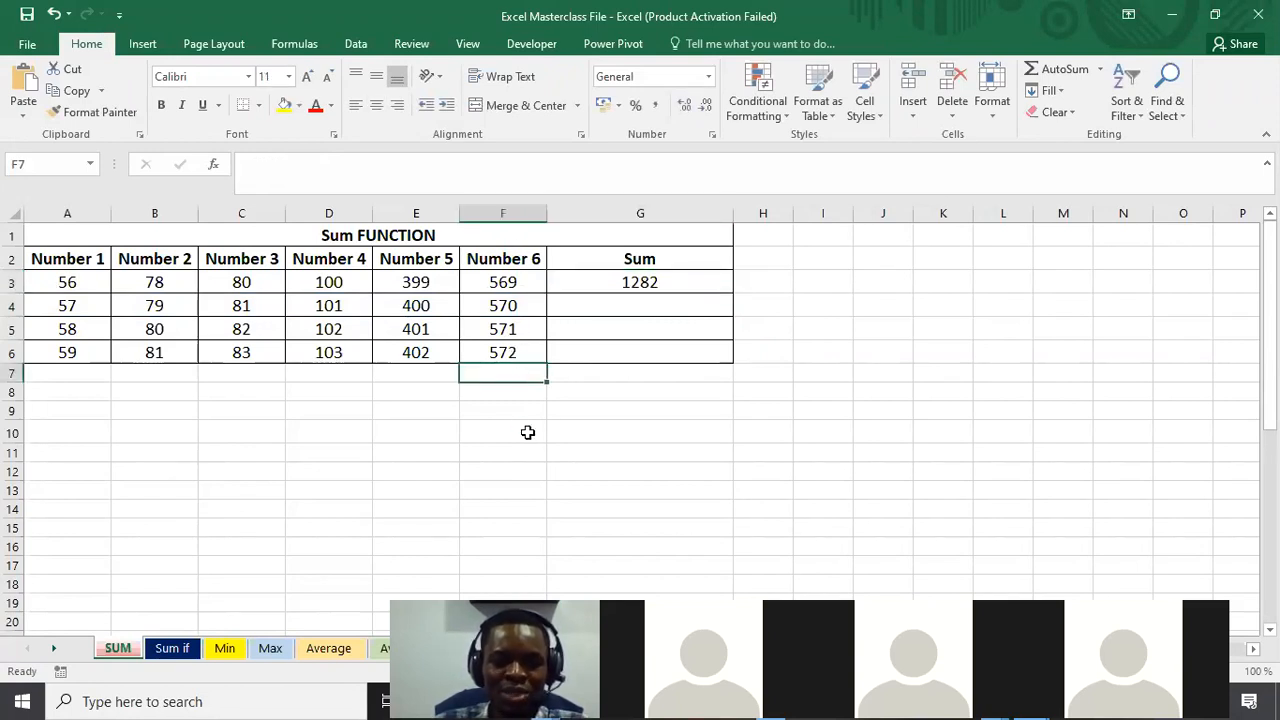
pyautogui.click(558, 388)
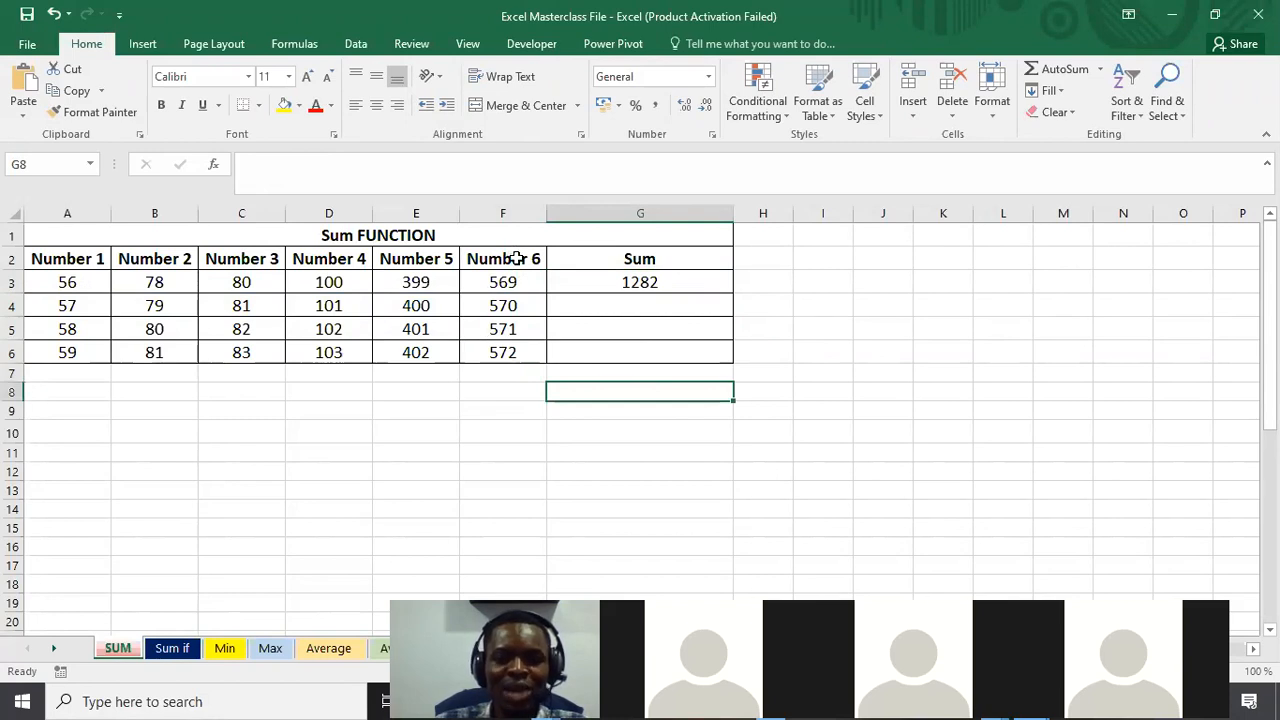
pyautogui.moveTo(510, 255)
pyautogui.mouseDown()
pyautogui.moveTo(503, 352)
pyautogui.moveTo(503, 273)
pyautogui.mouseUp()
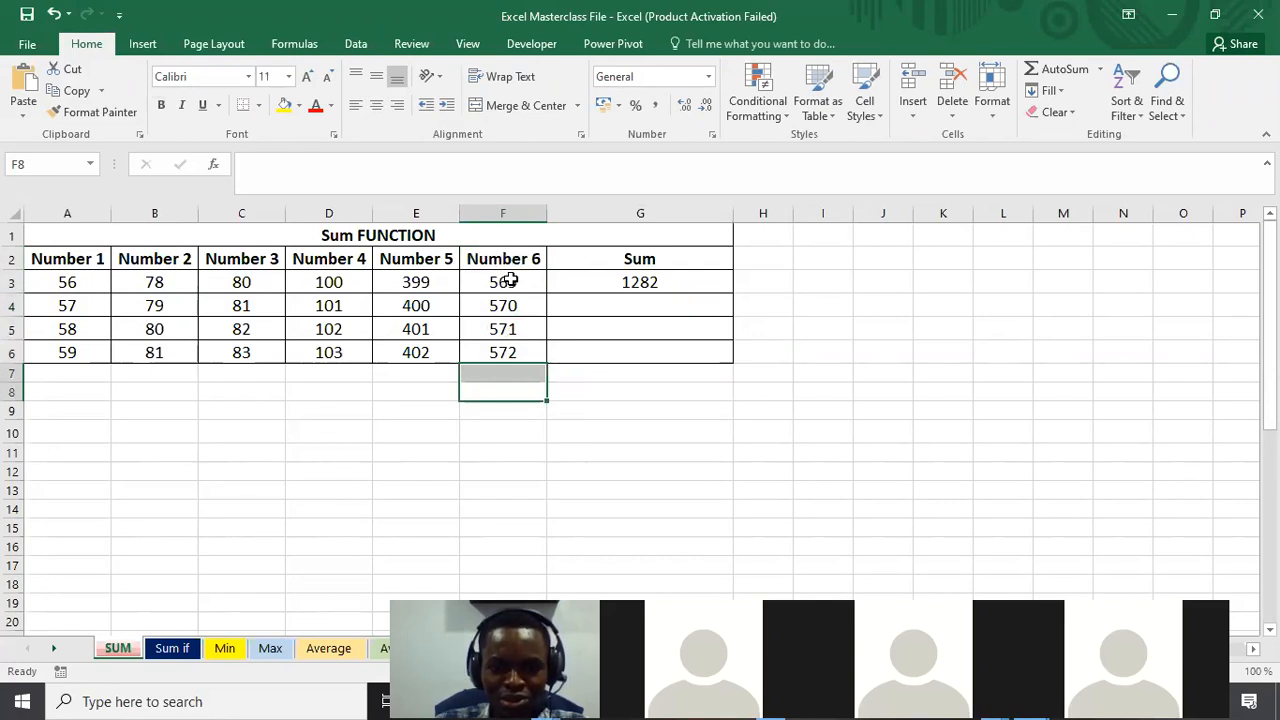
pyautogui.moveTo(510, 282); pyautogui.dragTo(505, 352)
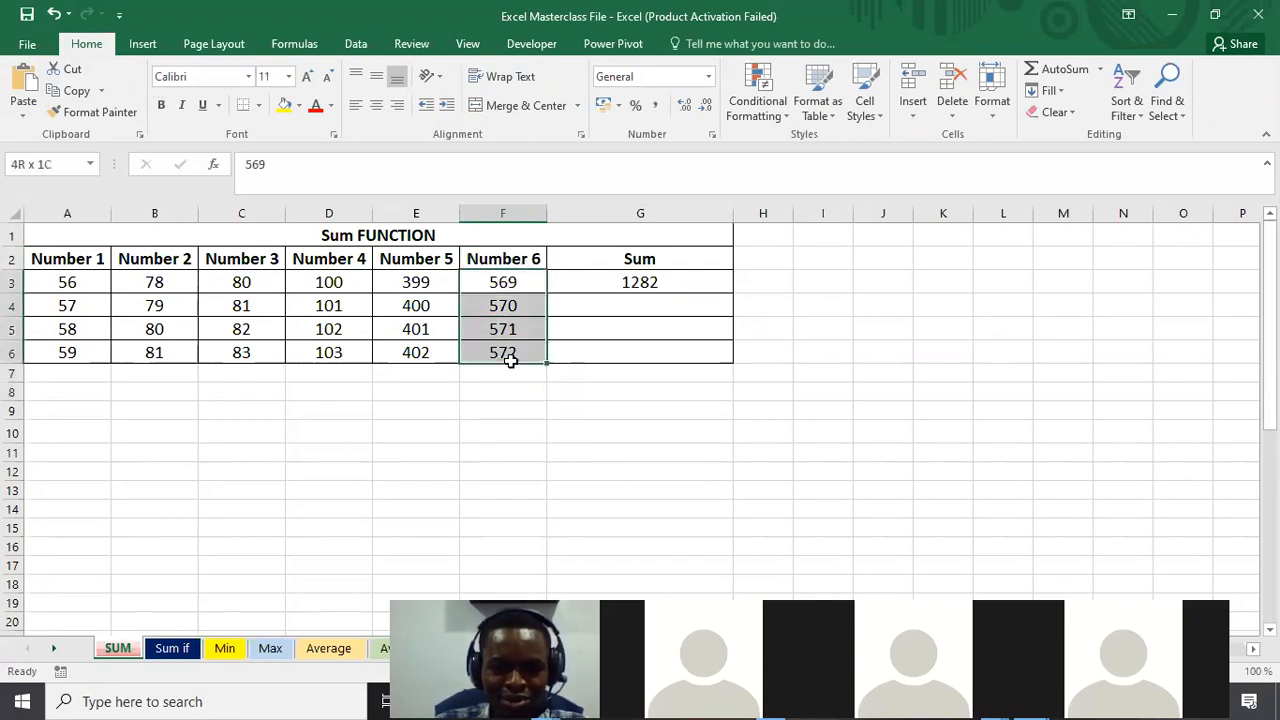
pyautogui.click(512, 374)
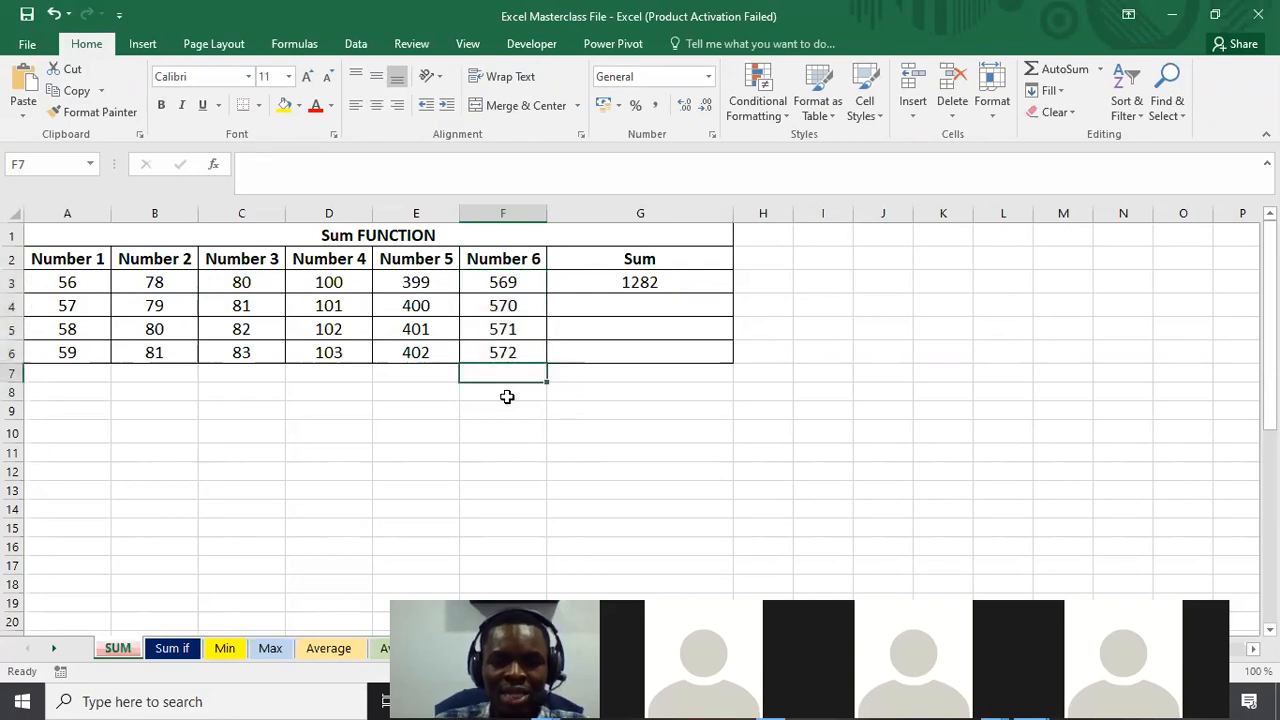
pyautogui.click(505, 434)
pyautogui.click(503, 374)
pyautogui.click(422, 366)
pyautogui.click(506, 372)
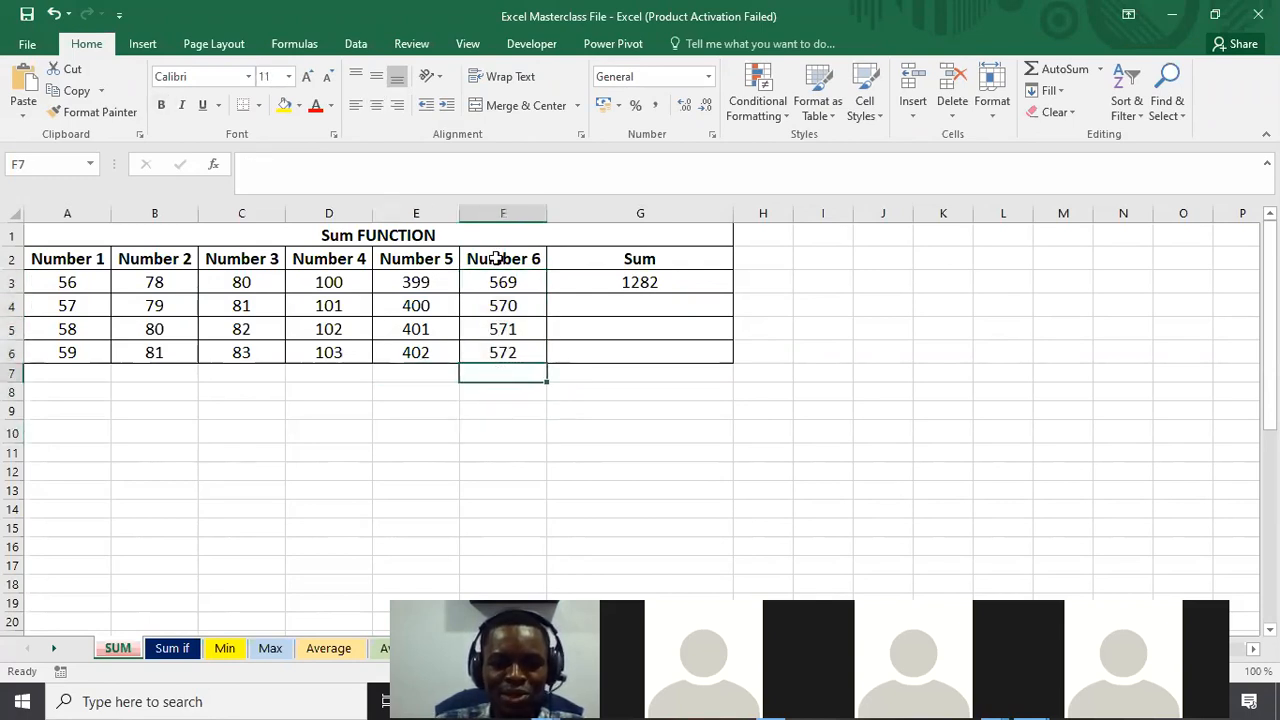
# Use AutoSum to total the Number 6 column, F3:F6, in cell F7.
pyautogui.moveTo(511, 283); pyautogui.dragTo(508, 355)
pyautogui.click(505, 372)
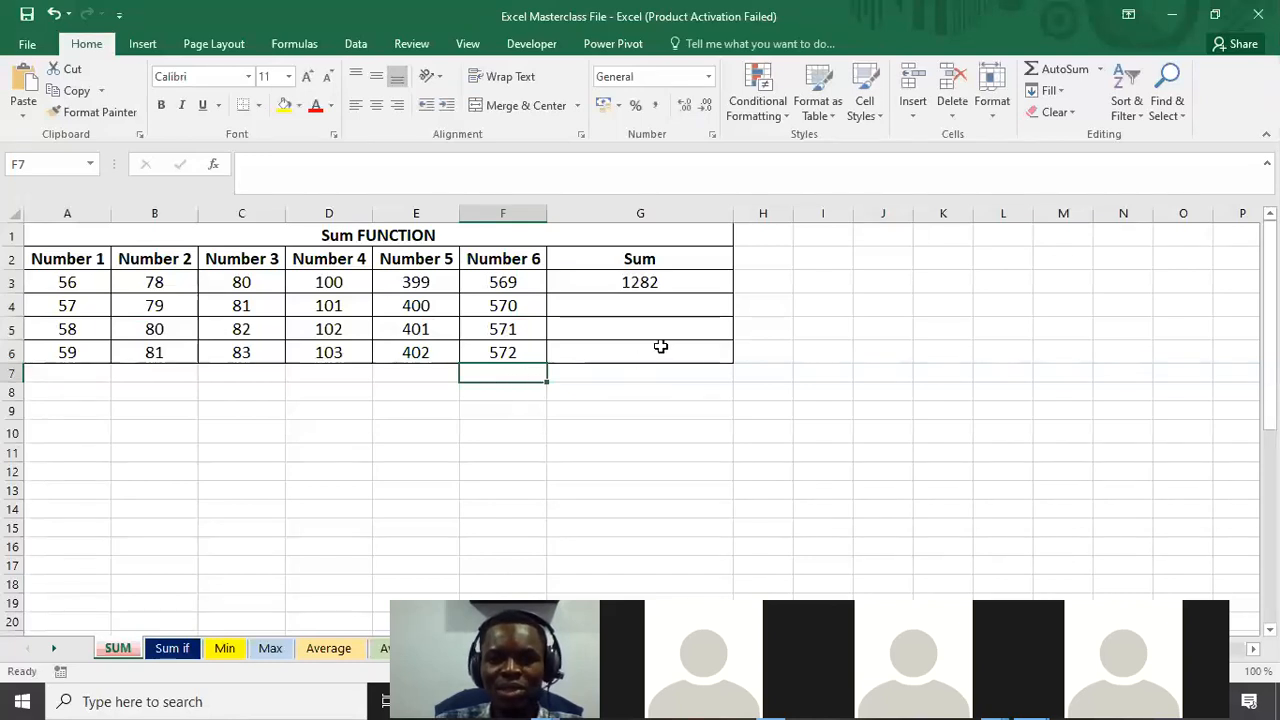
pyautogui.click(1058, 68)
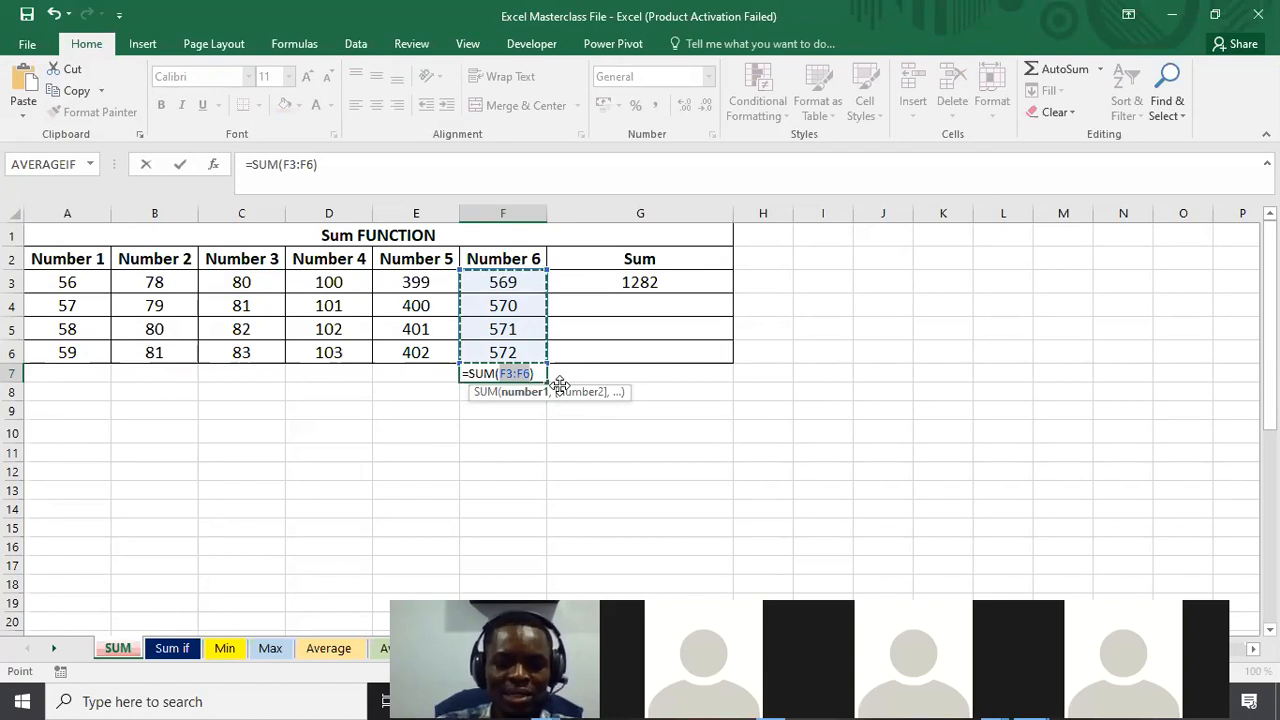
pyautogui.press('Return')
pyautogui.click(530, 374)
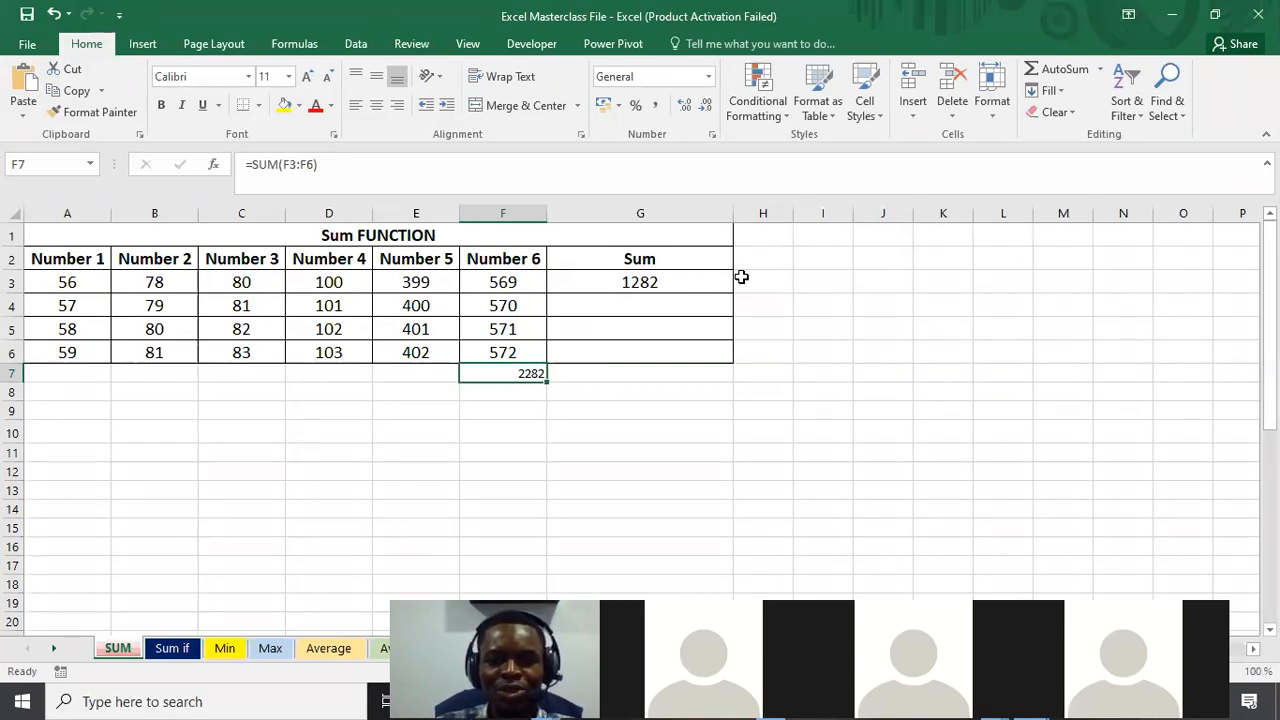
# Enter 556 in cell H3 and 5686 in cell I3, and delete the total from cell G3.
pyautogui.click(775, 283)
pyautogui.write('556')
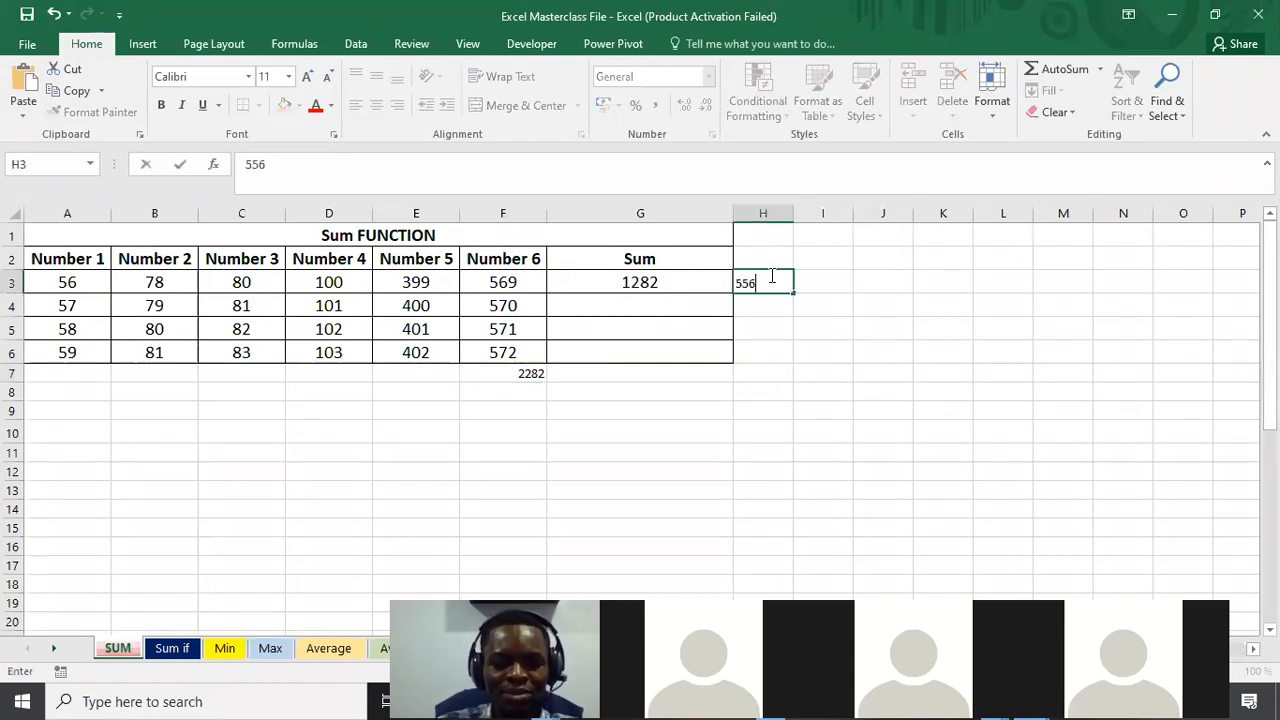
pyautogui.press('Tab')
pyautogui.write('5686')
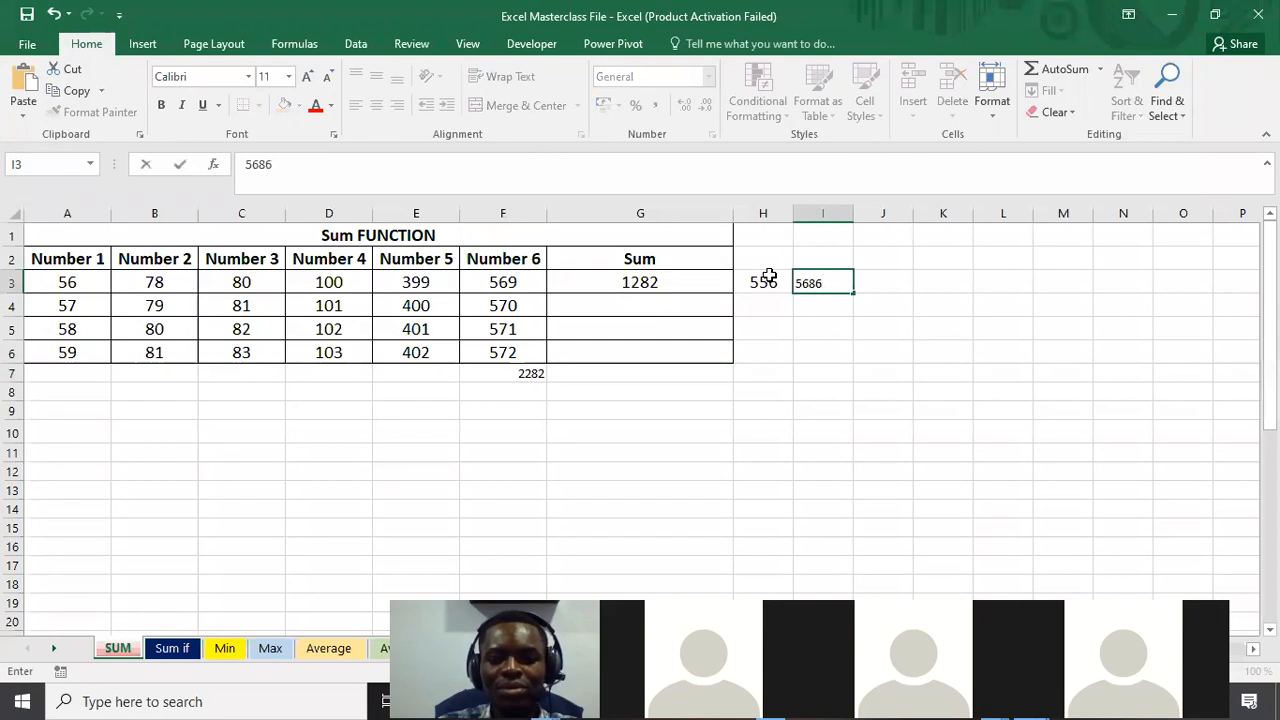
pyautogui.press('Tab')
pyautogui.click(692, 281)
pyautogui.press('Delete')
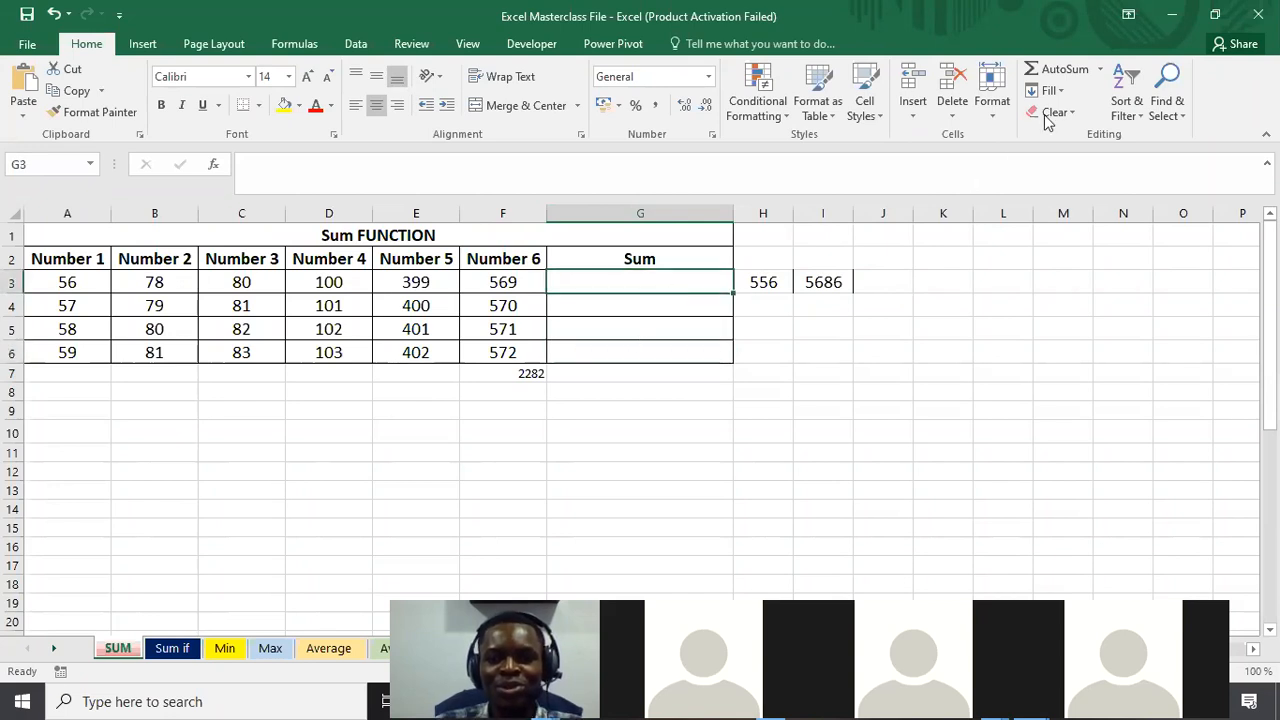
pyautogui.click(1052, 68)
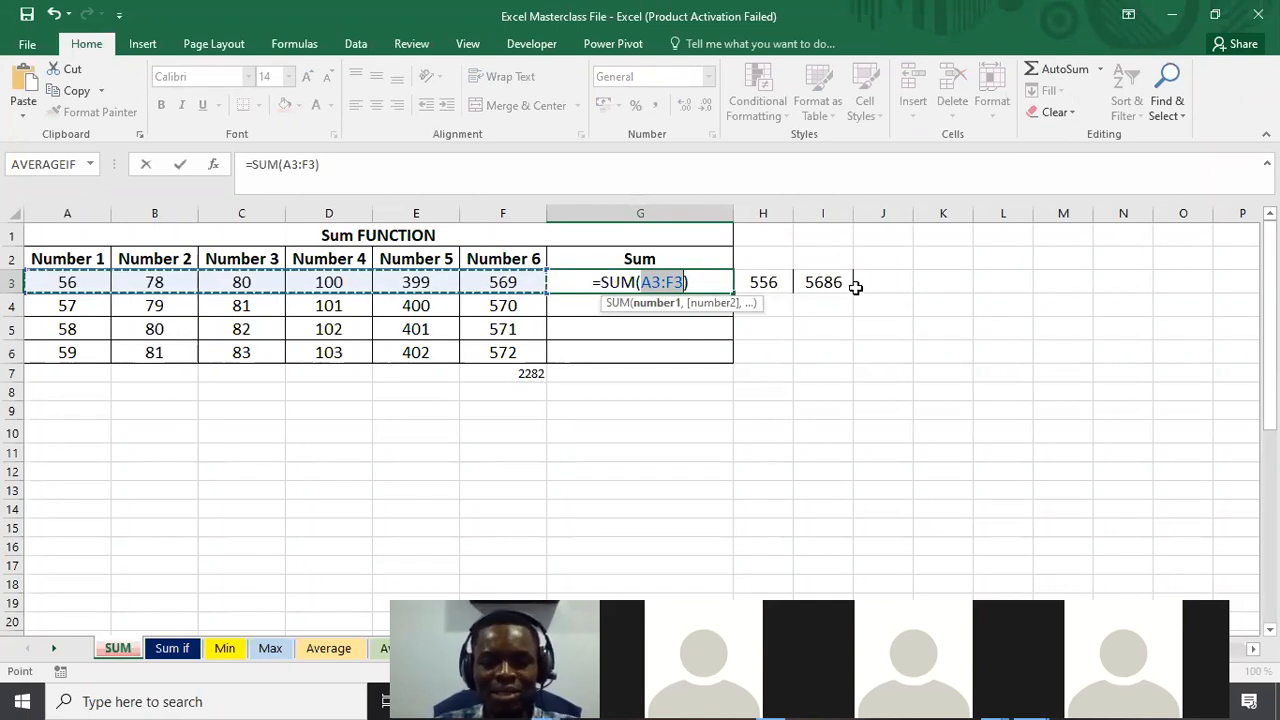
pyautogui.click(758, 282)
pyautogui.click(815, 284)
pyautogui.click(790, 287)
pyautogui.press('Escape')
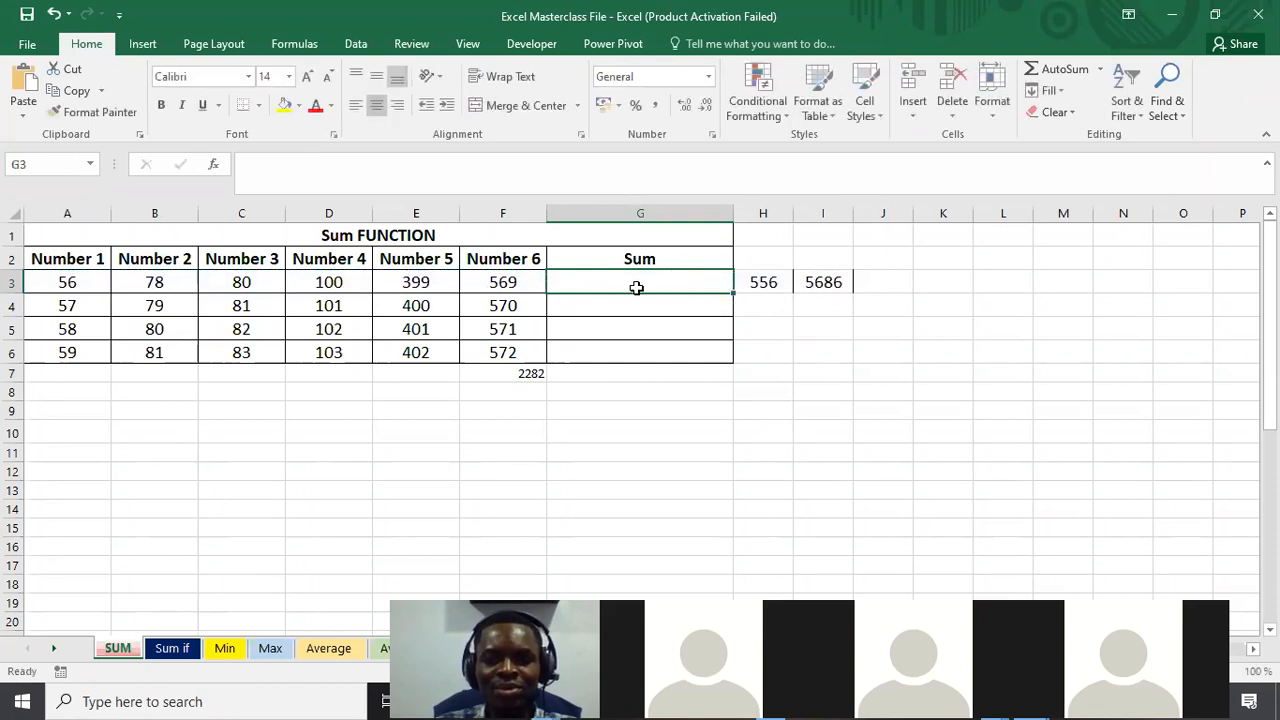
pyautogui.click(1055, 70)
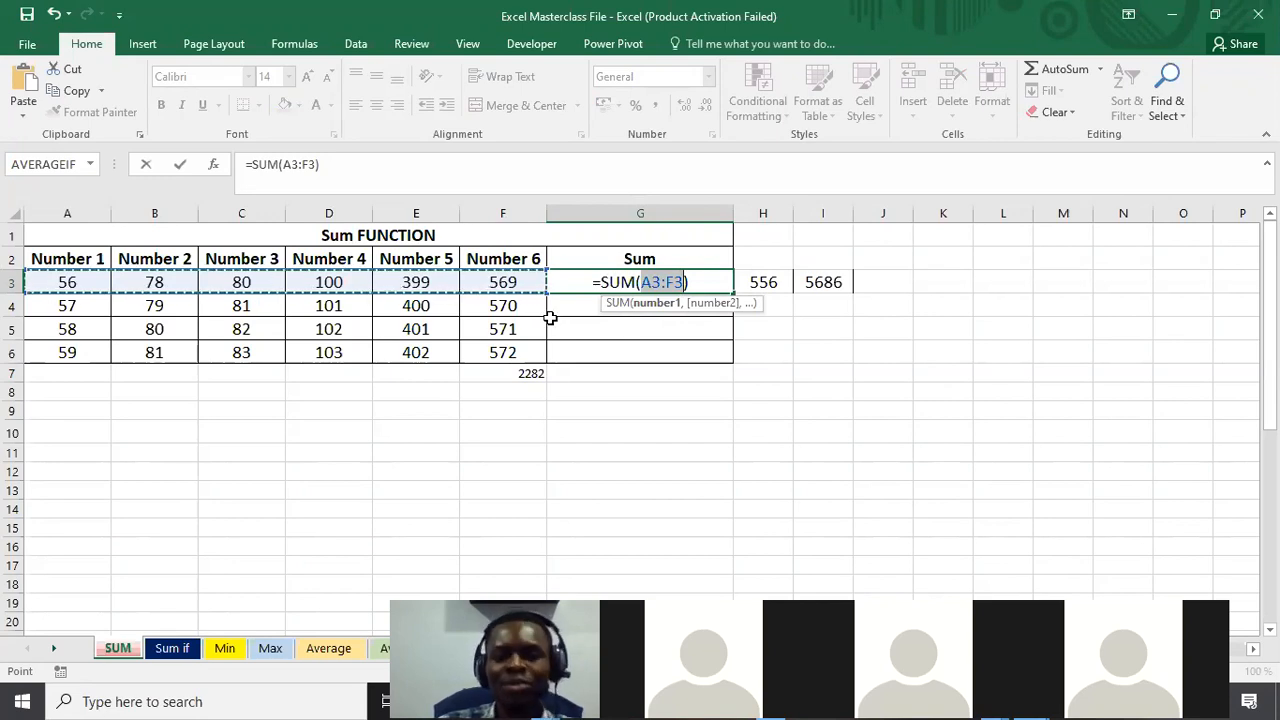
pyautogui.press('Escape')
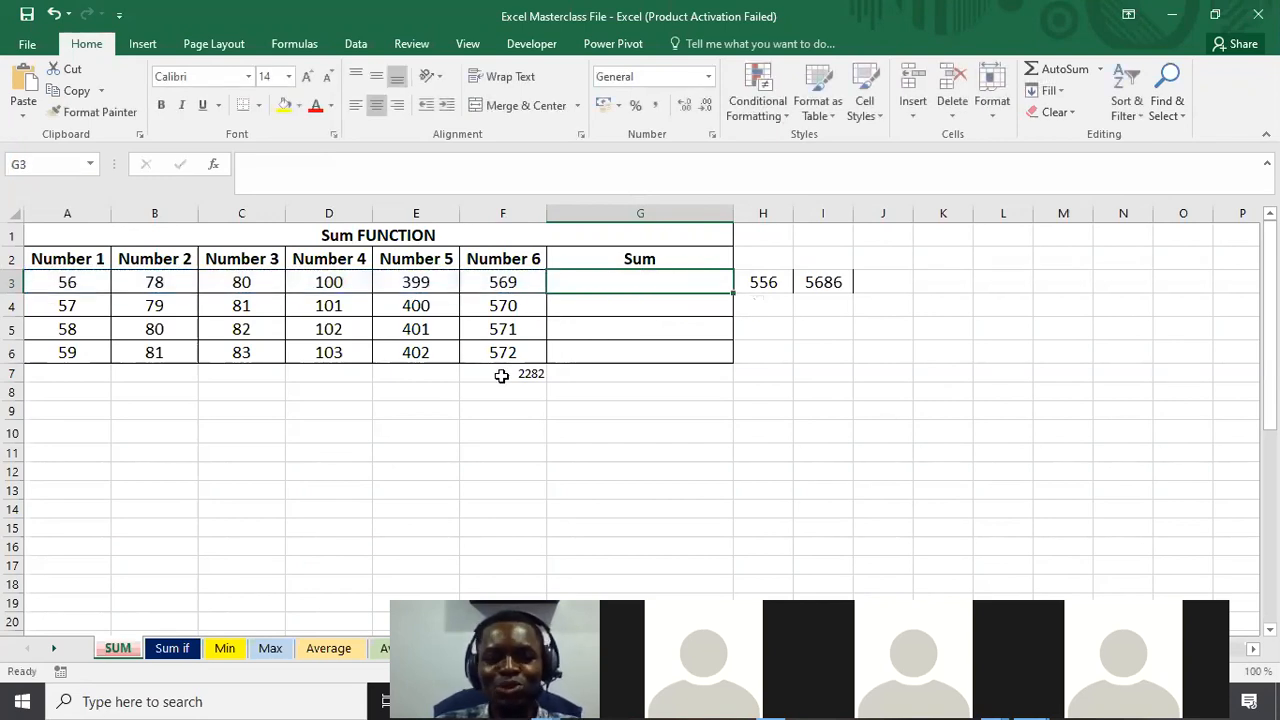
# Delete the column total from cell F7 and keep that cell selected.
pyautogui.click(507, 373)
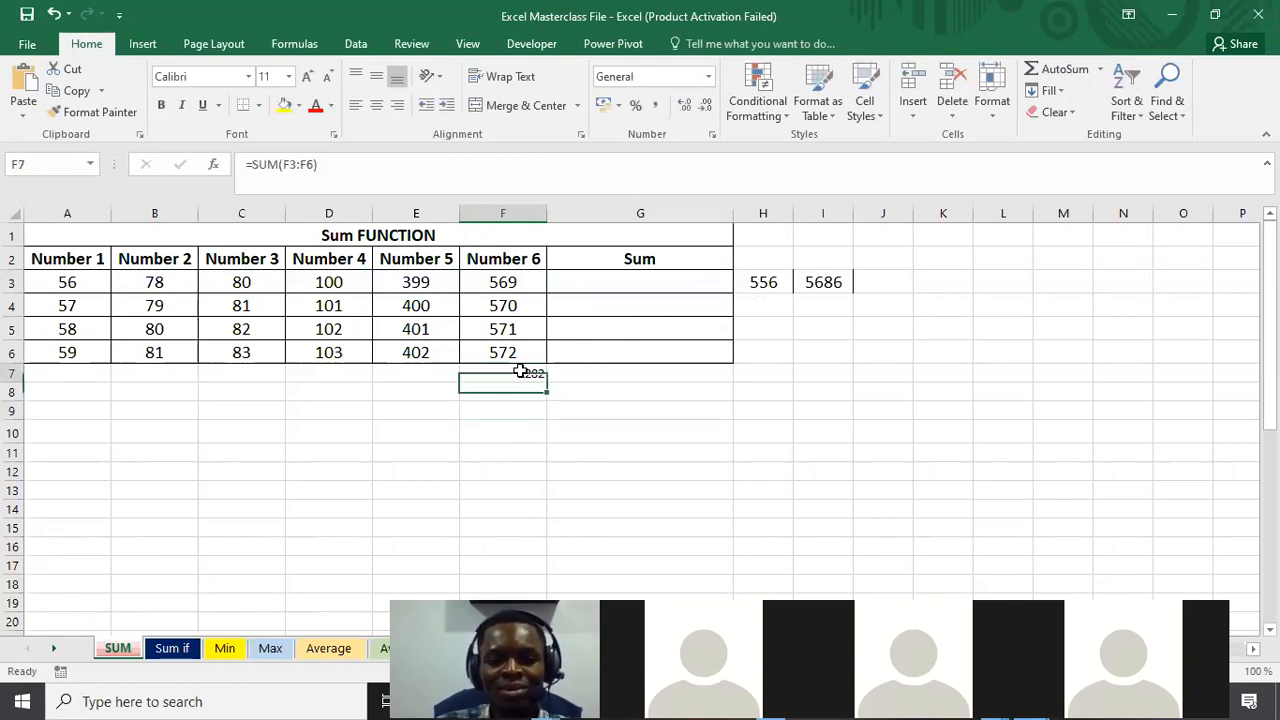
pyautogui.press('Delete')
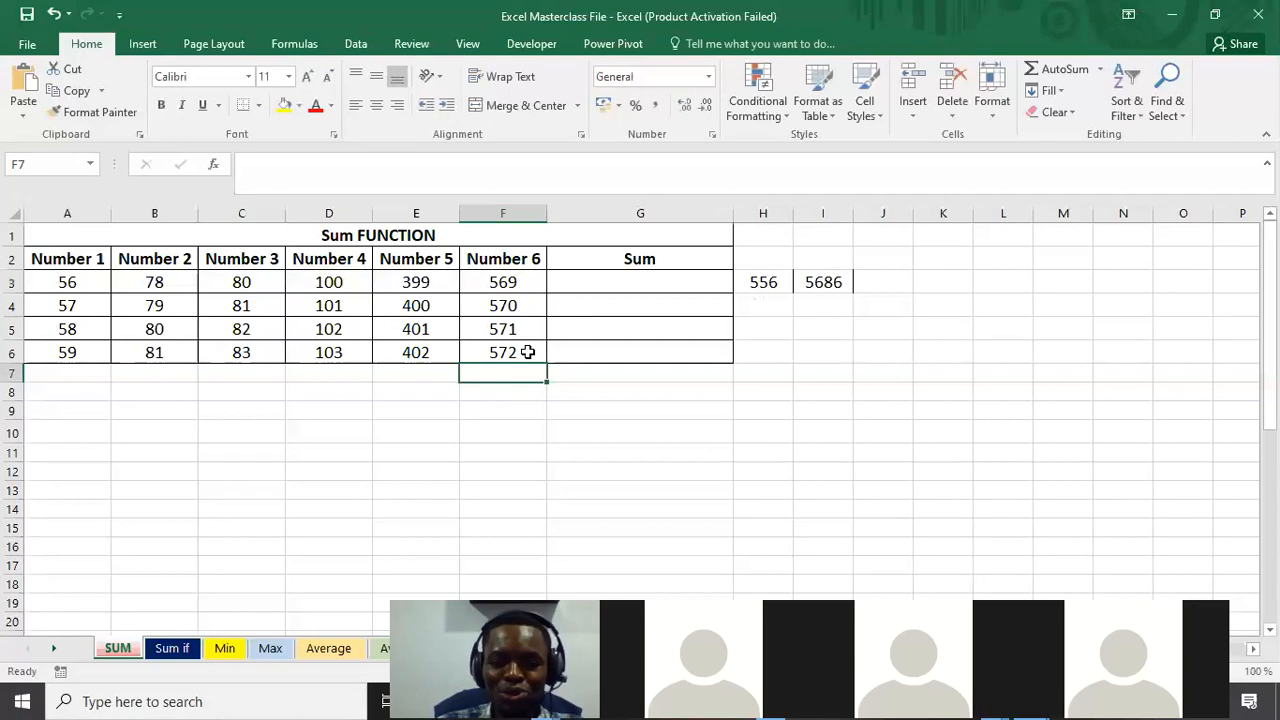
pyautogui.click(509, 410)
pyautogui.click(503, 371)
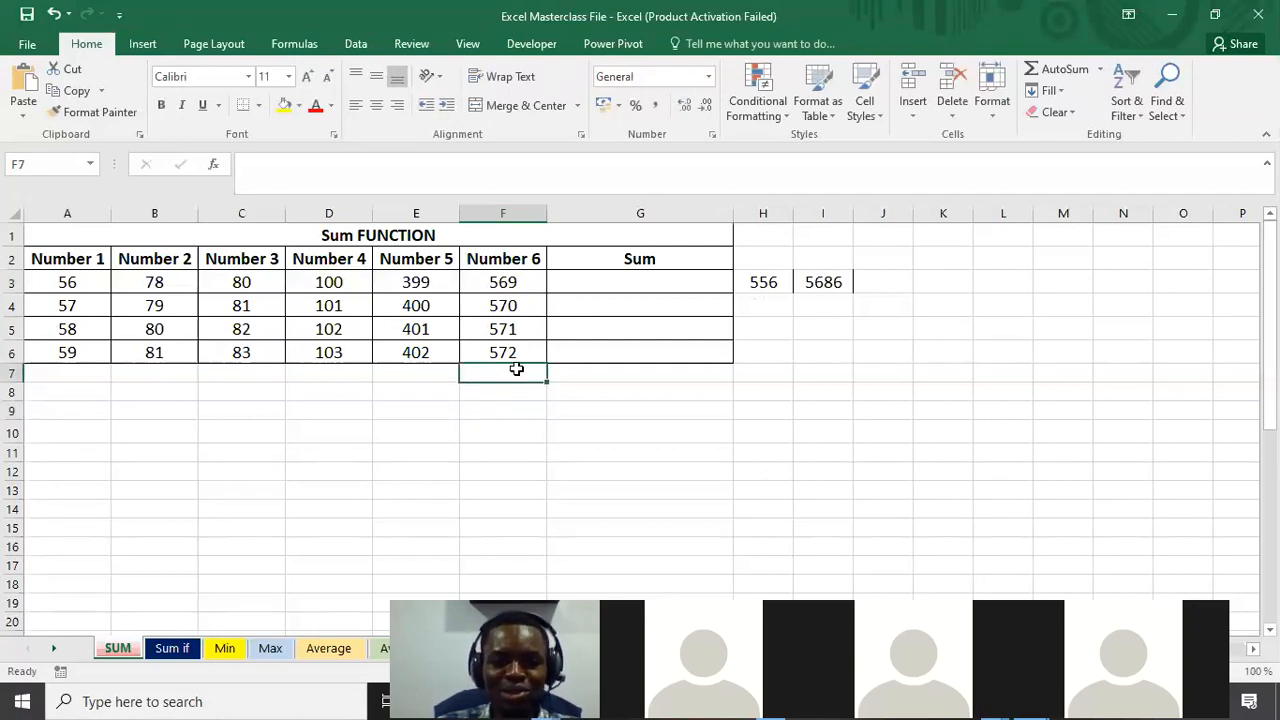
# Use AutoSum in cell F7 to add up the Number 6 values in F3:F6.
pyautogui.click(520, 259)
pyautogui.click(507, 350)
pyautogui.click(509, 375)
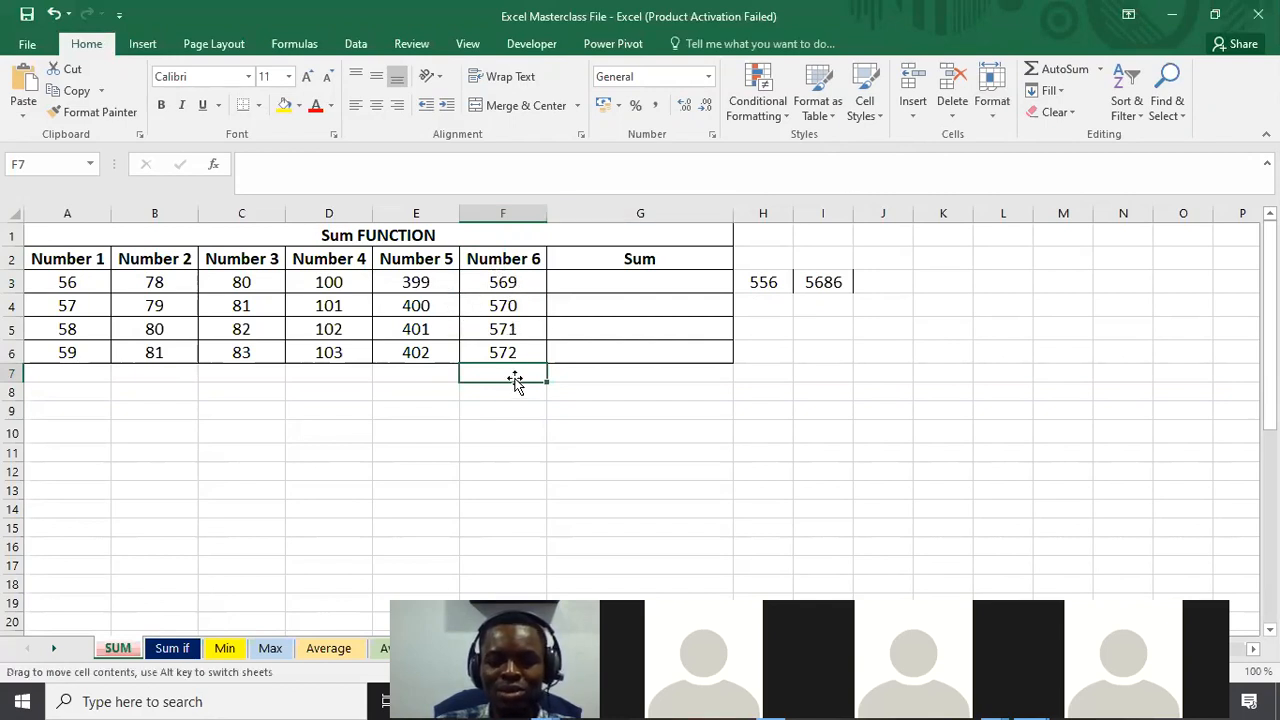
pyautogui.click(1060, 70)
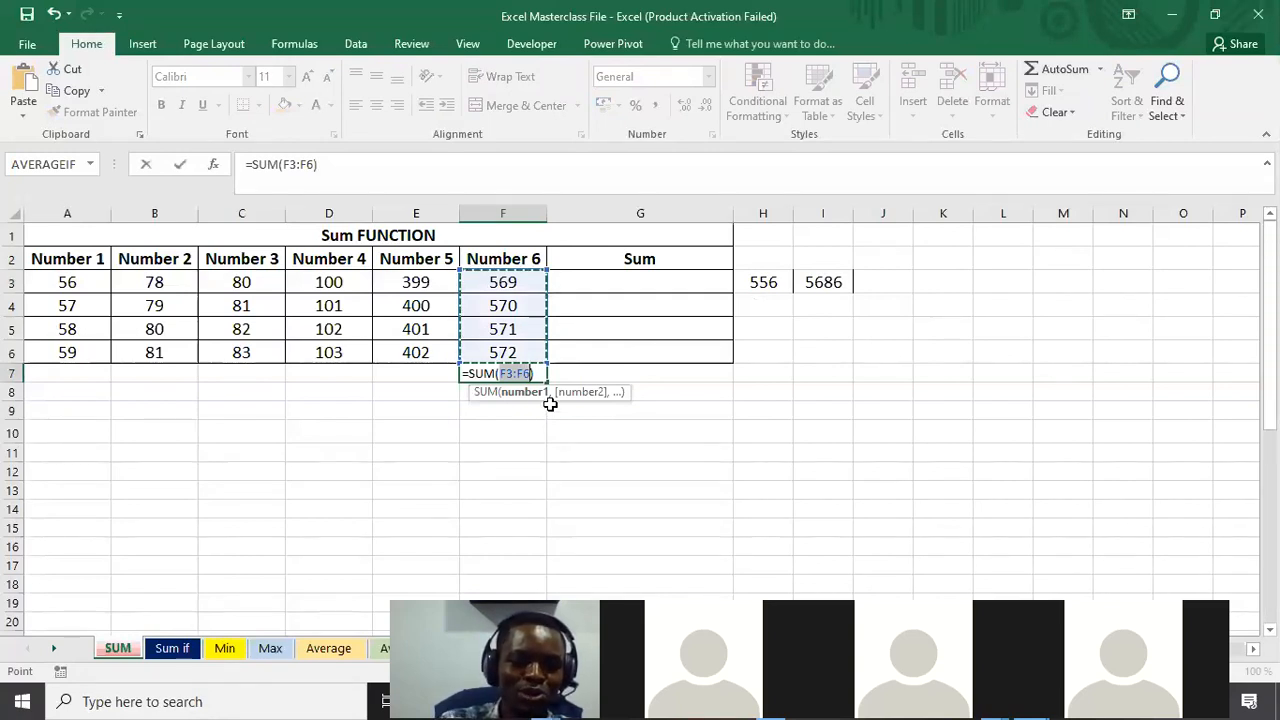
pyautogui.press('Return')
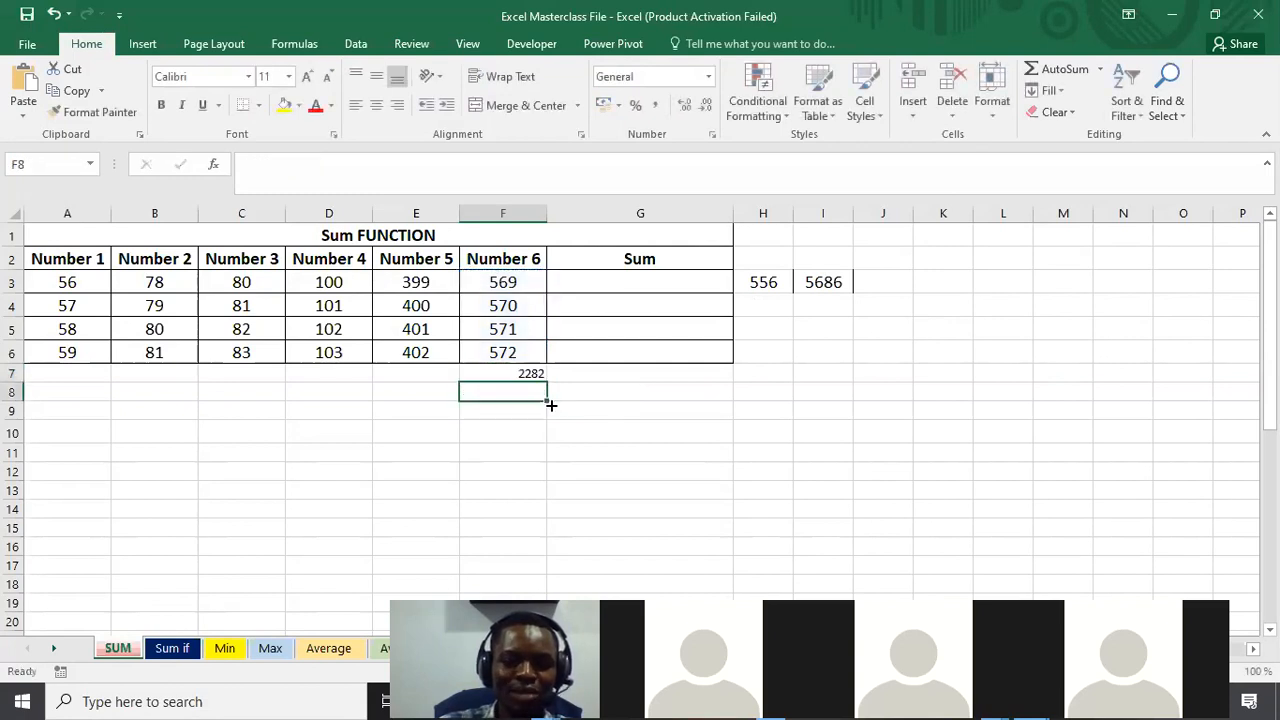
# Check the Number 6 total against its source values F3:F6, and delete the total from cell F7.
pyautogui.click(522, 376)
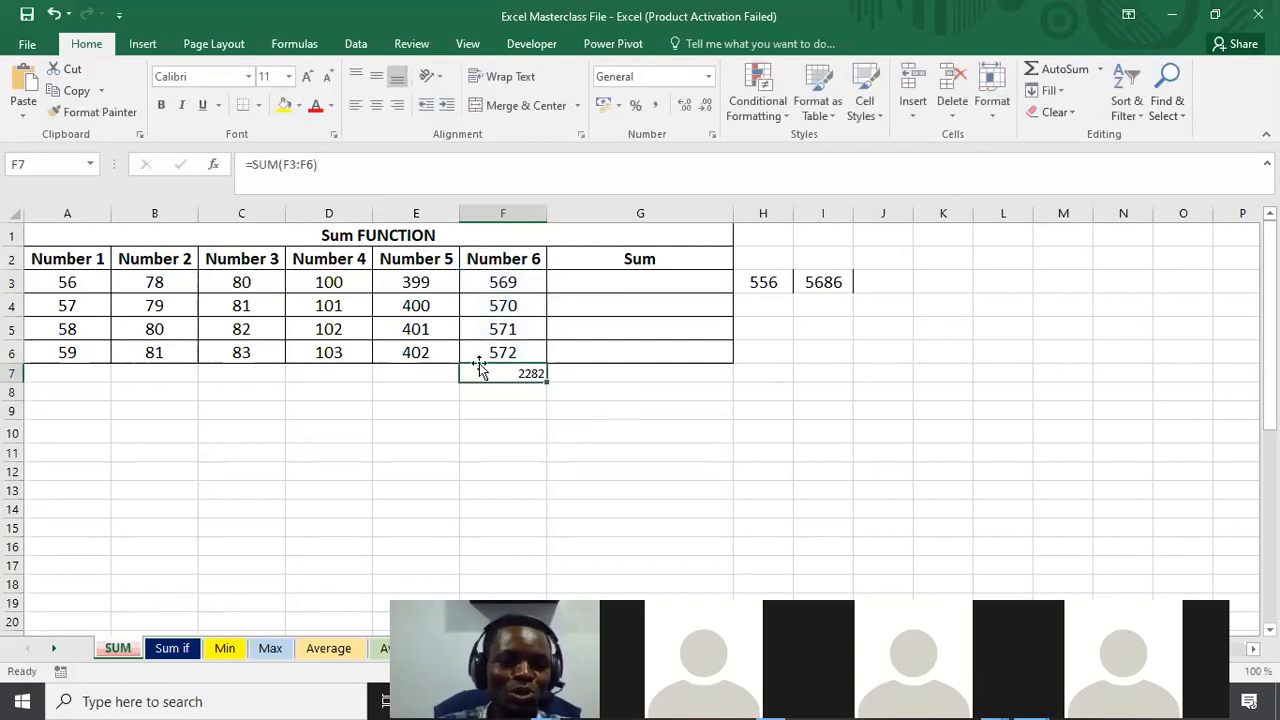
pyautogui.click(490, 259)
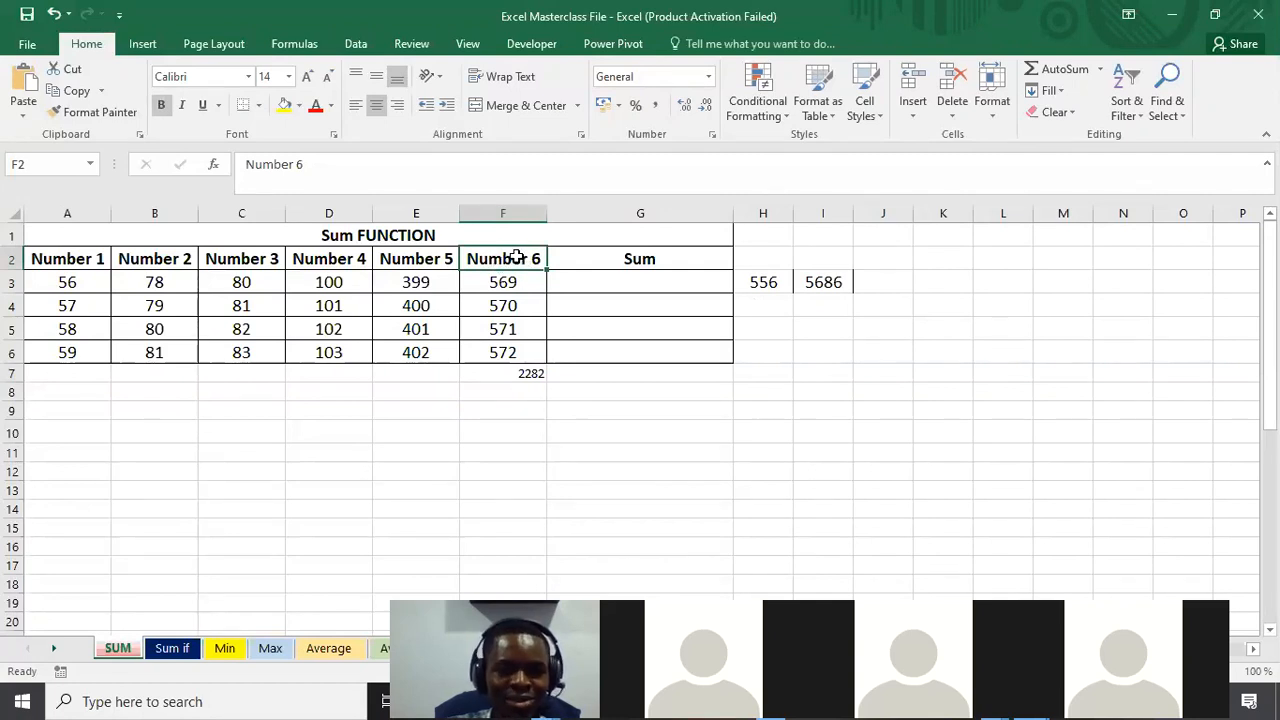
pyautogui.moveTo(508, 284); pyautogui.dragTo(505, 355)
pyautogui.click(510, 374)
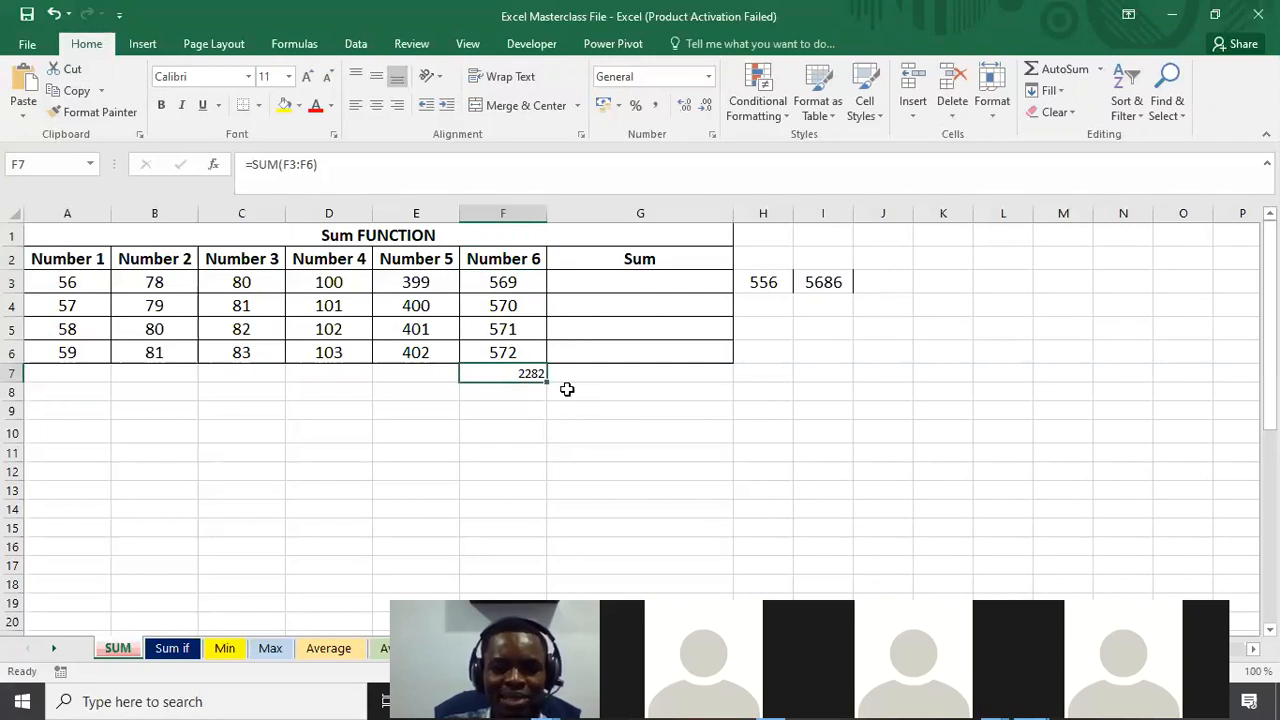
pyautogui.press('Delete')
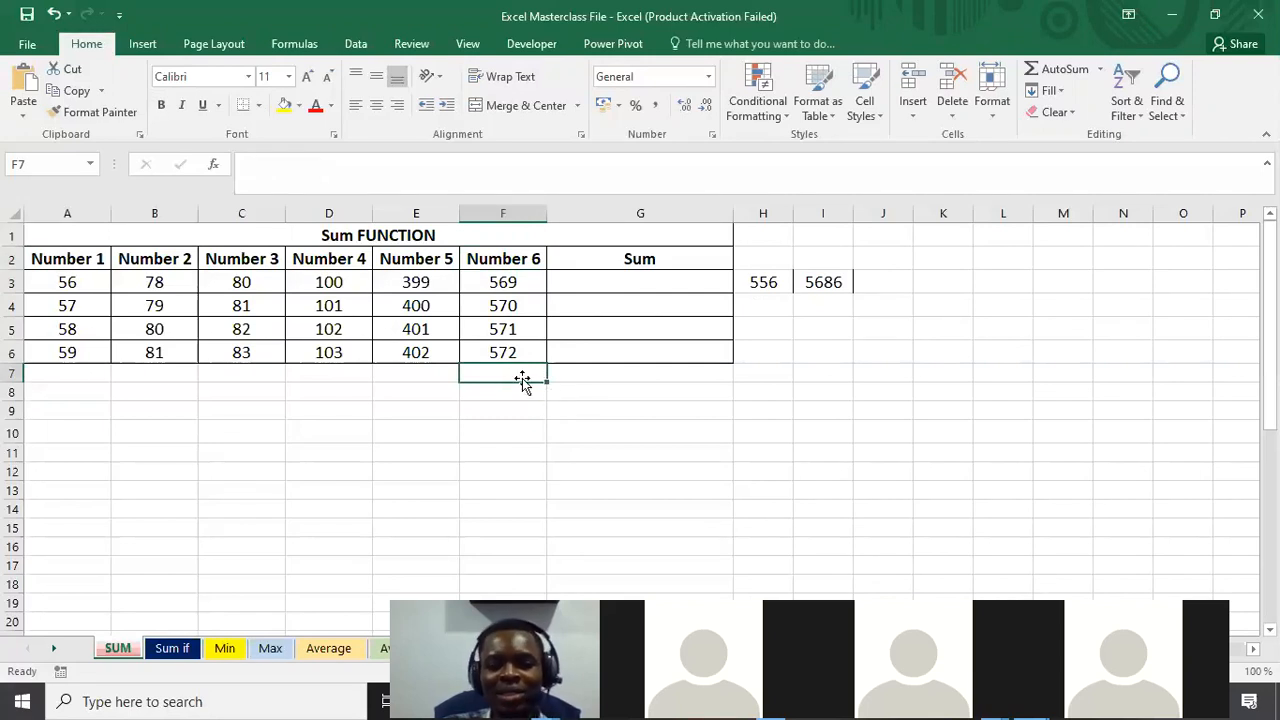
pyautogui.press('Down')
pyautogui.press('Down')
pyautogui.click(514, 374)
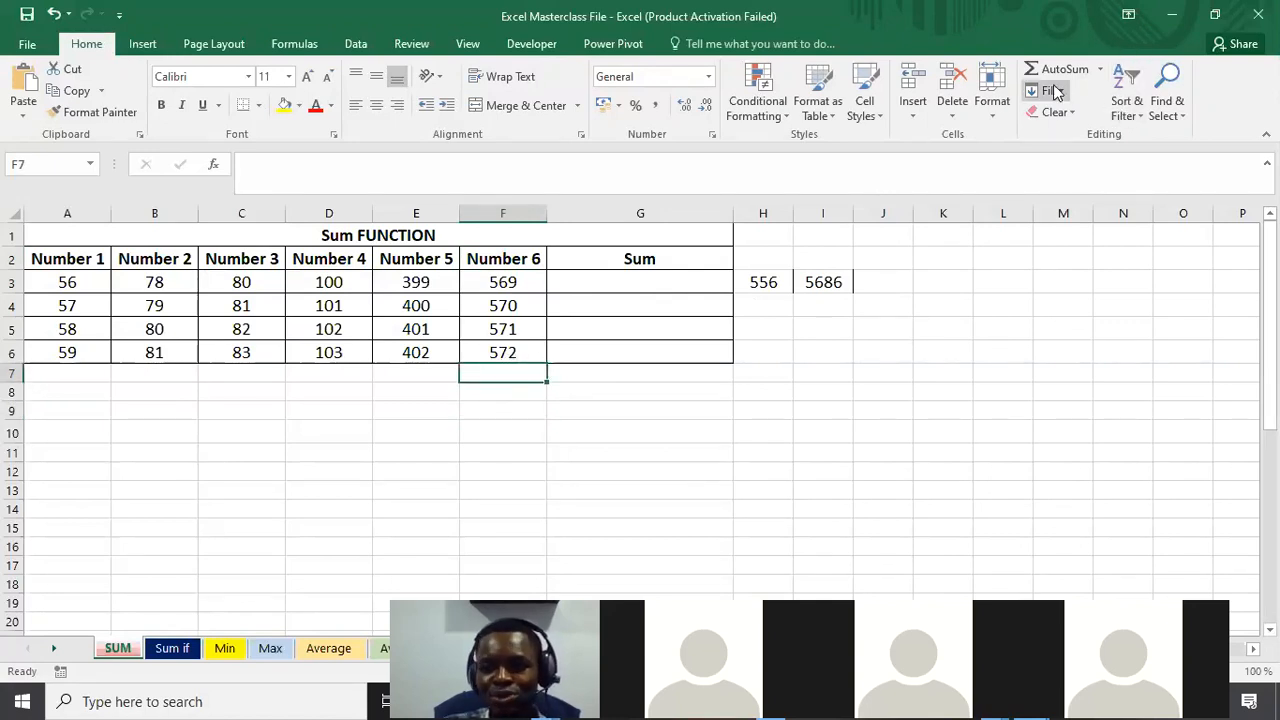
# Clear the contents of the extra cells H3 and I3 beside the Sum column.
pyautogui.click(630, 284)
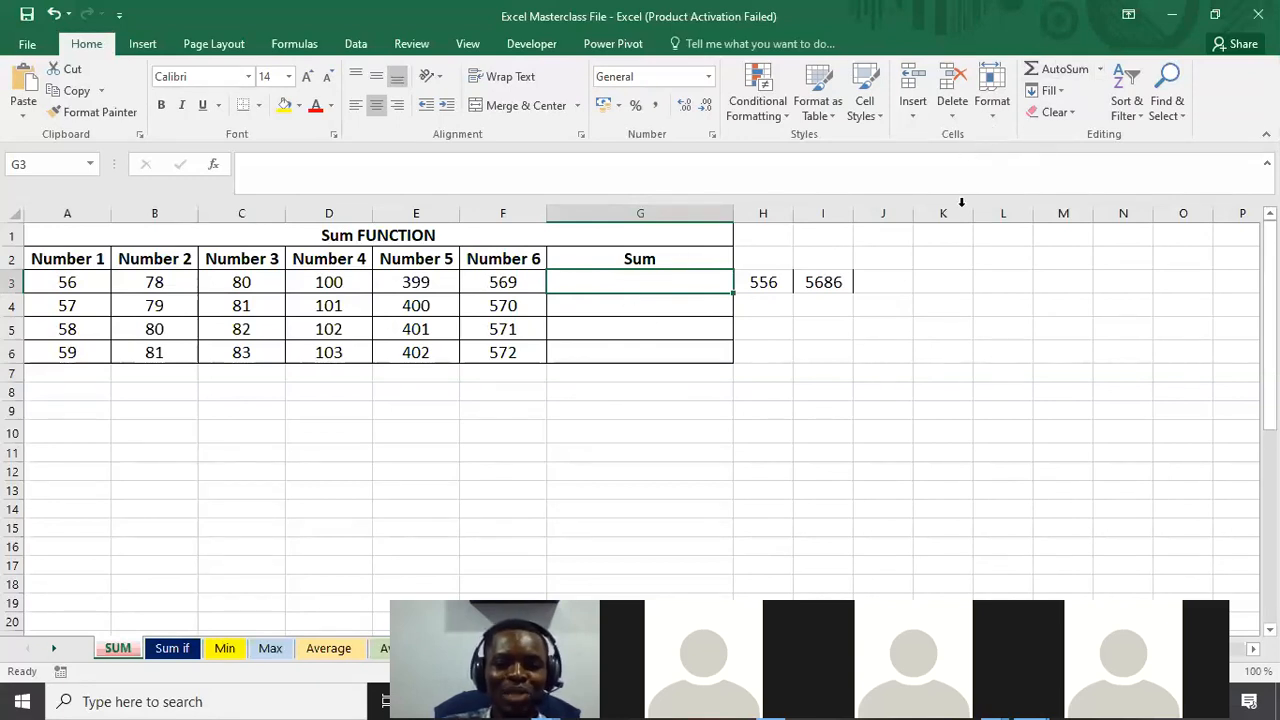
pyautogui.moveTo(764, 280); pyautogui.dragTo(846, 280)
pyautogui.rightClick(842, 281)
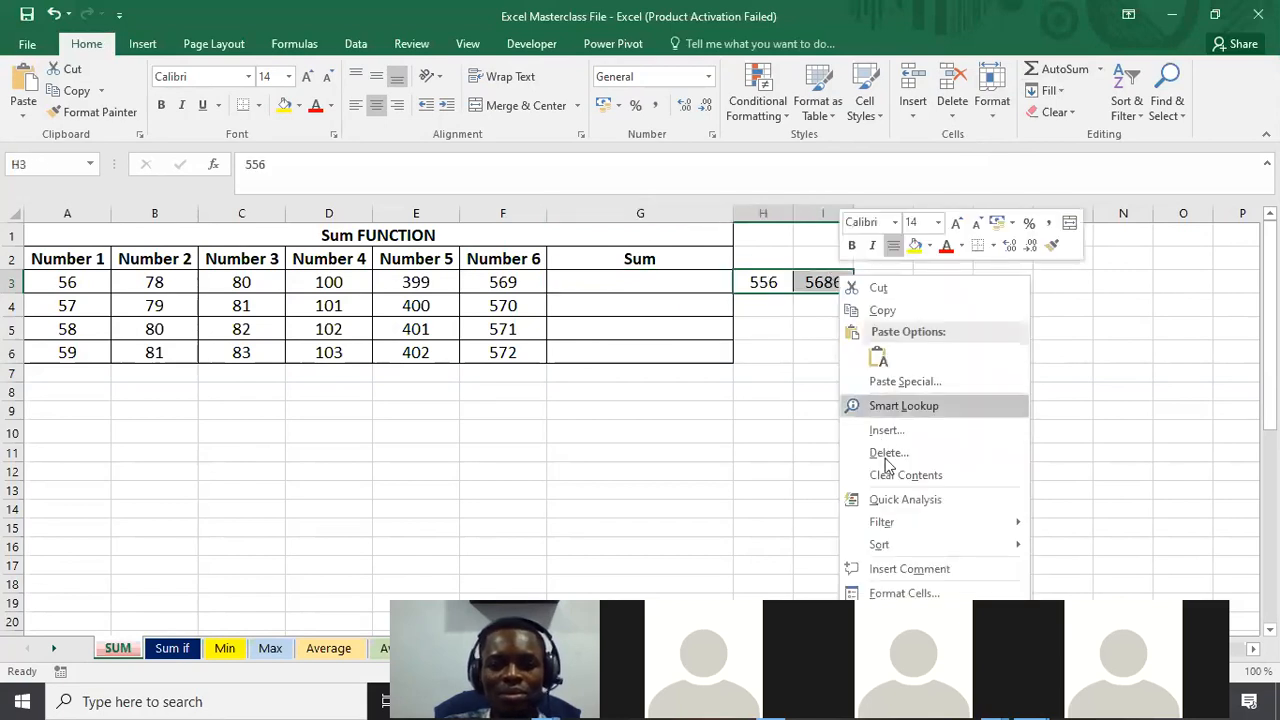
pyautogui.click(892, 475)
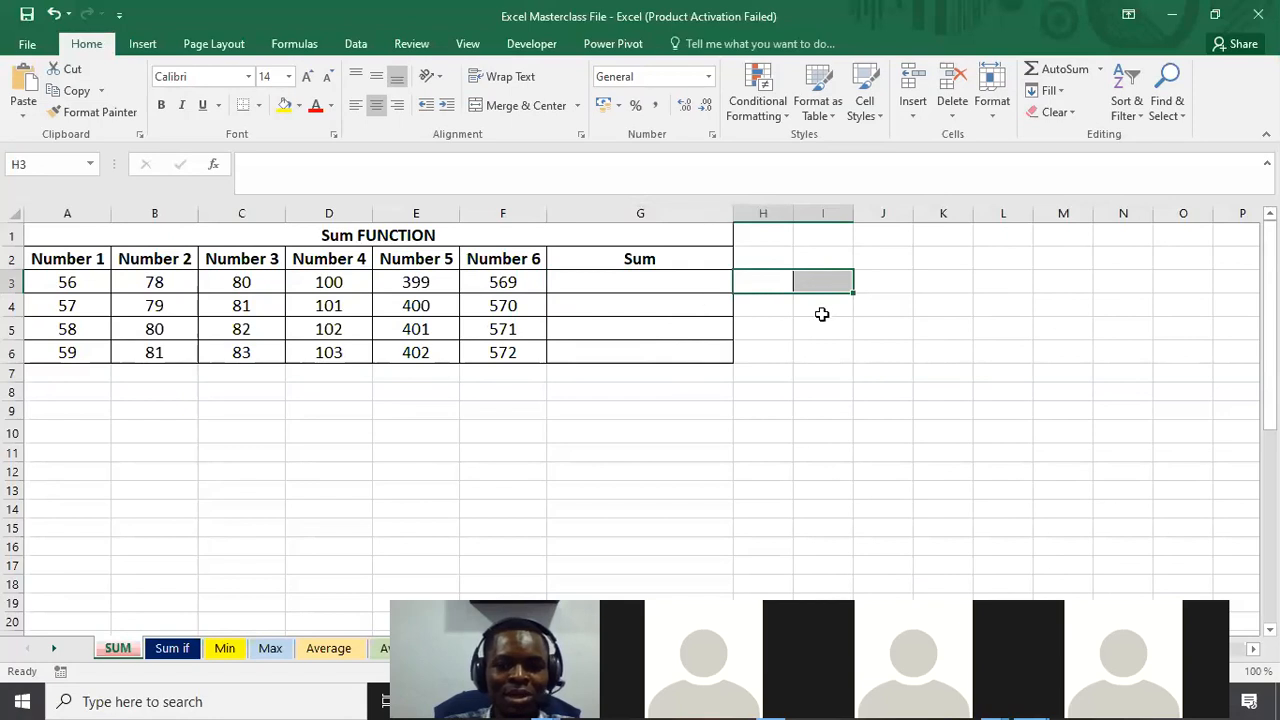
pyautogui.click(780, 279)
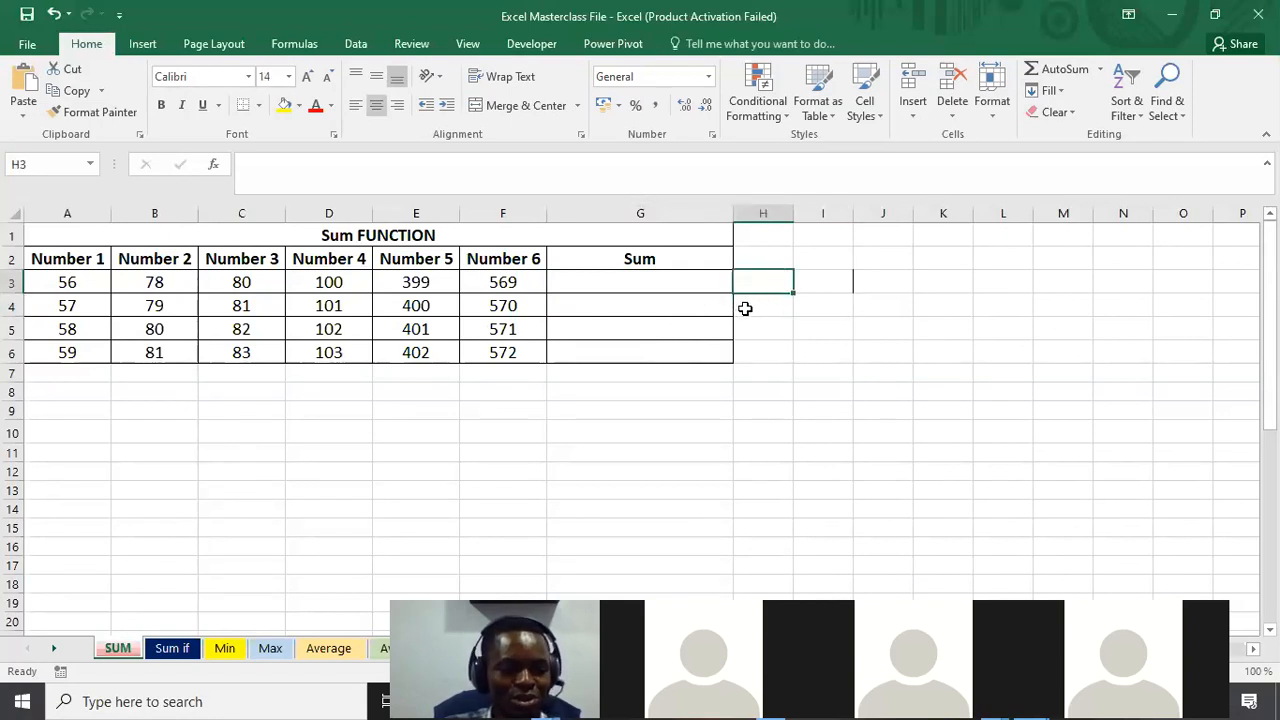
pyautogui.moveTo(771, 283); pyautogui.dragTo(865, 286)
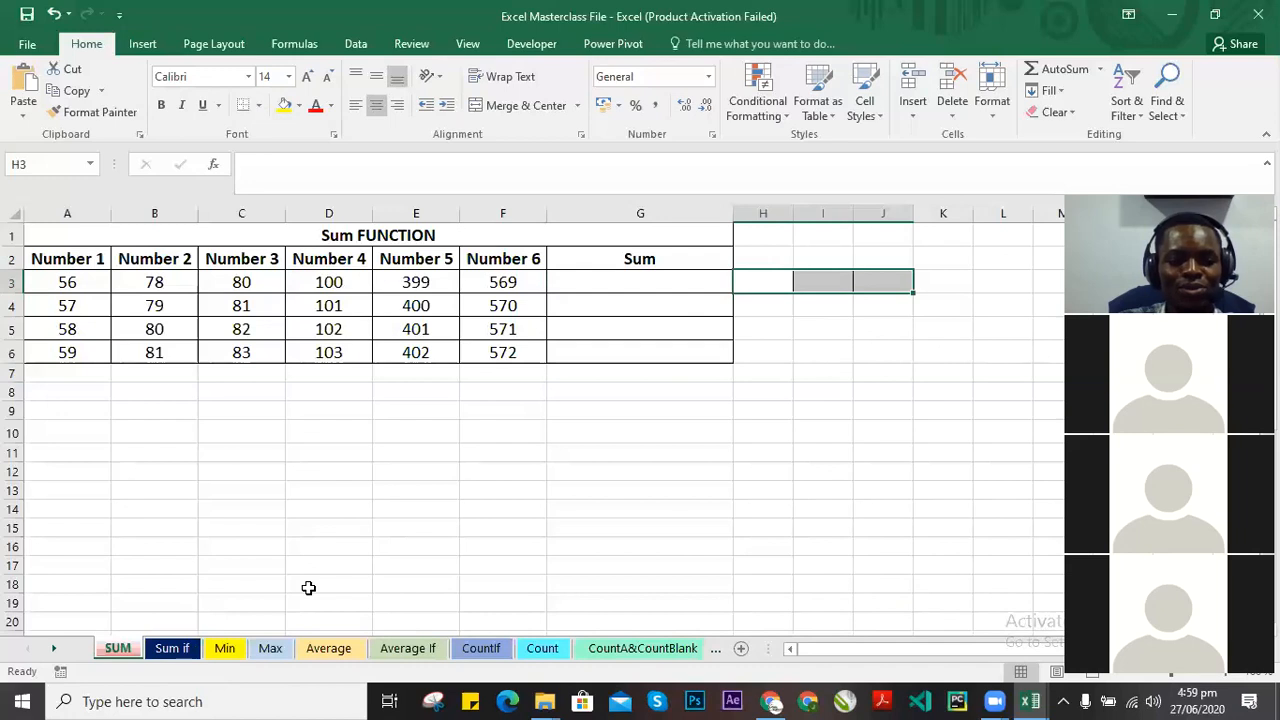
# On the Max sheet, change the title in A1 to "MAX - Minimum".
pyautogui.click(224, 650)
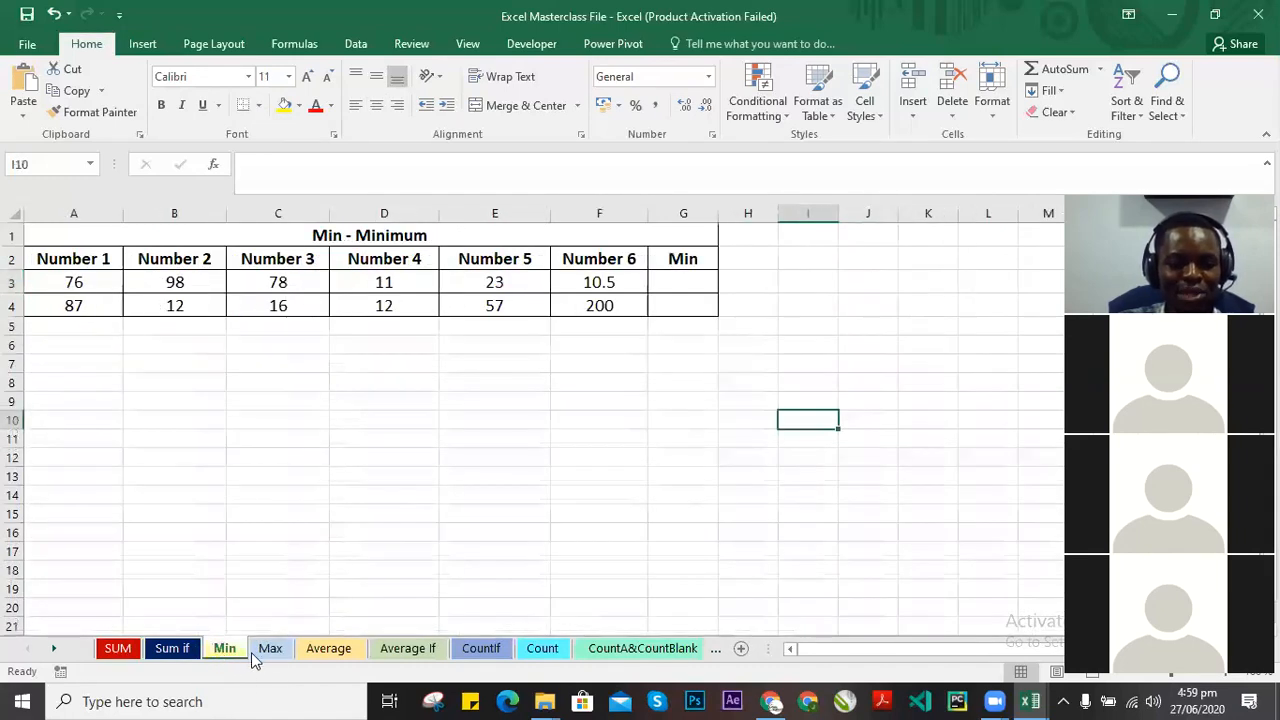
pyautogui.click(262, 649)
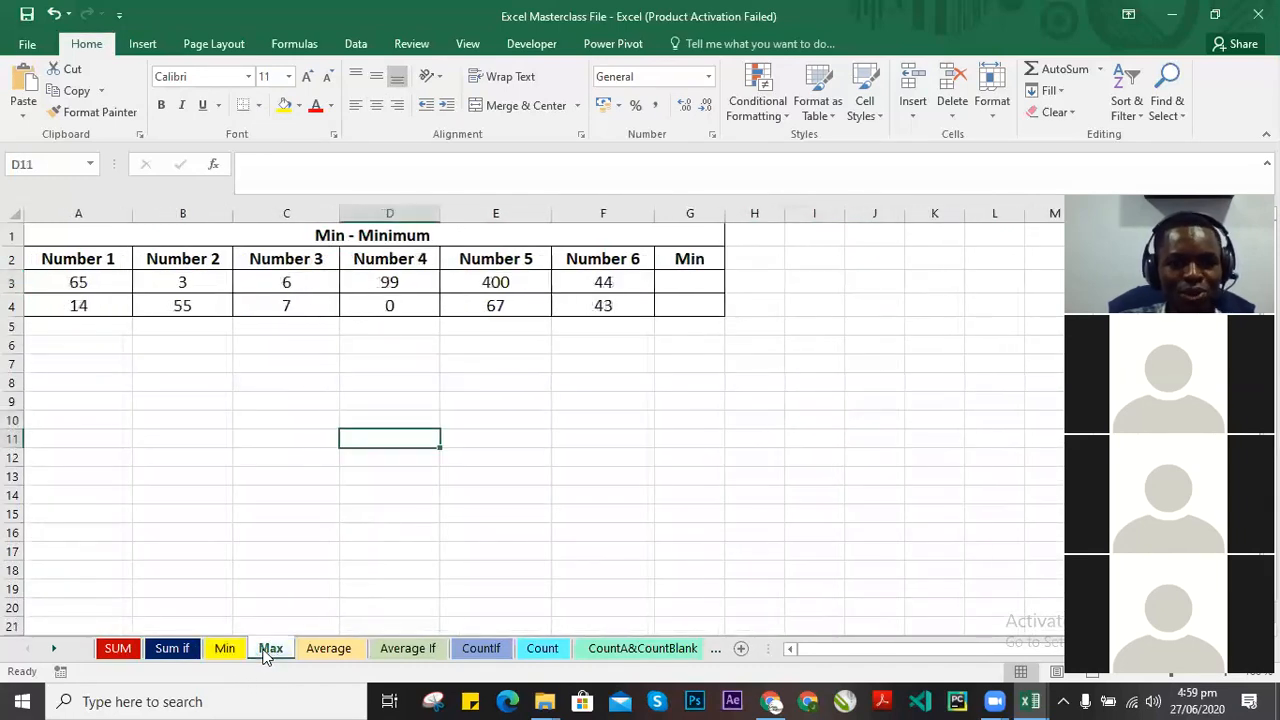
pyautogui.doubleClick(347, 236)
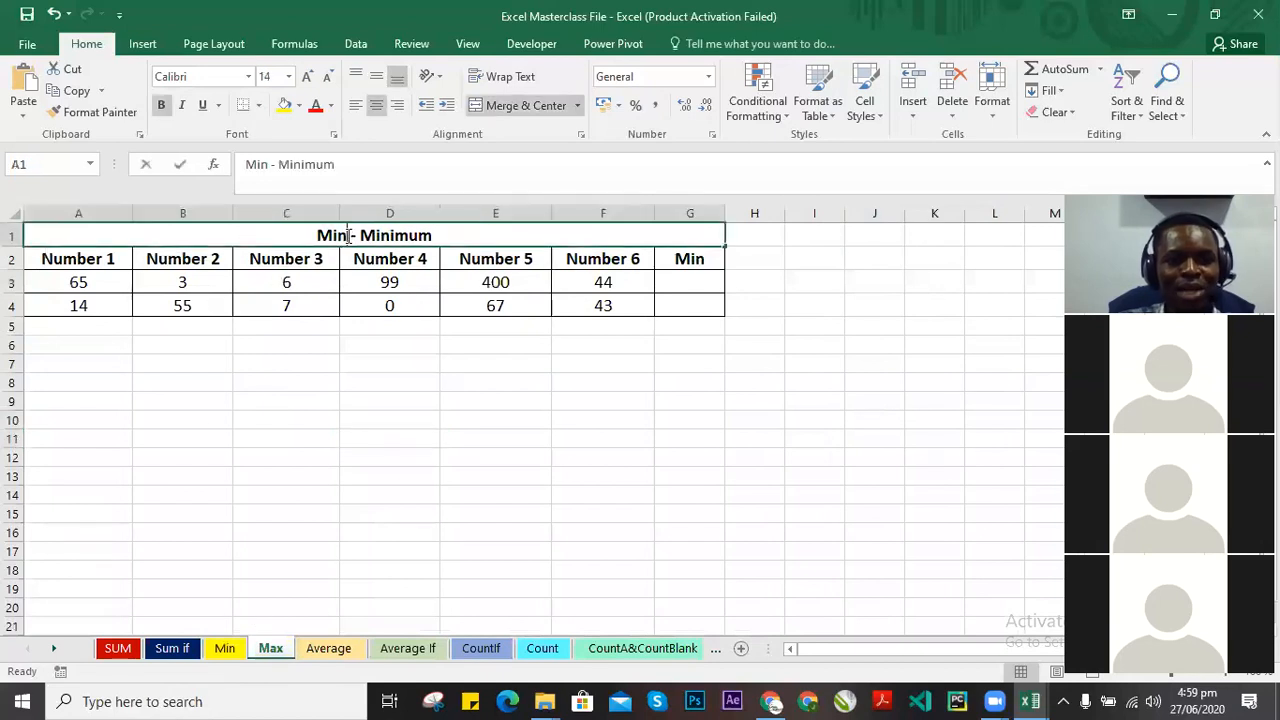
pyautogui.press('BackSpace')
pyautogui.press('BackSpace')
pyautogui.write('AX')
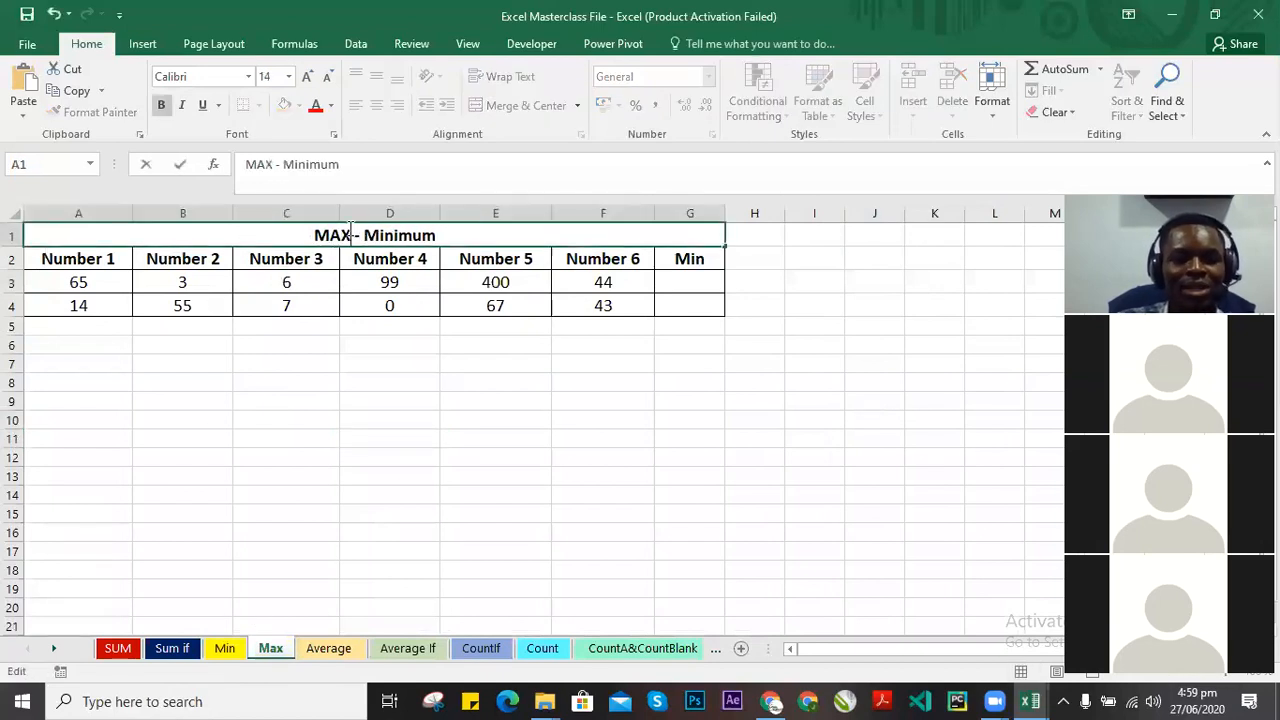
pyautogui.click(663, 383)
# Look through the Average, Average If, CountIf, Count, CountA&CountBlank, Median and If sheets, and return to the Min sheet.
pyautogui.click(326, 649)
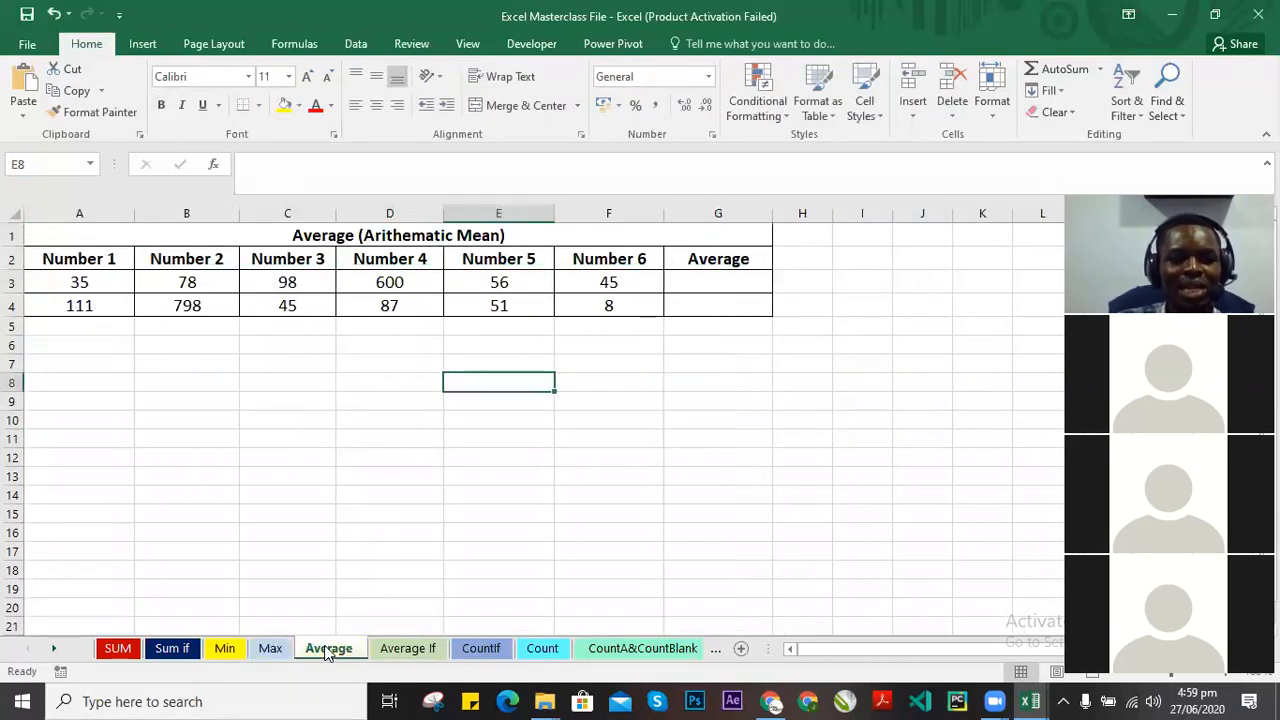
pyautogui.click(416, 651)
pyautogui.click(481, 648)
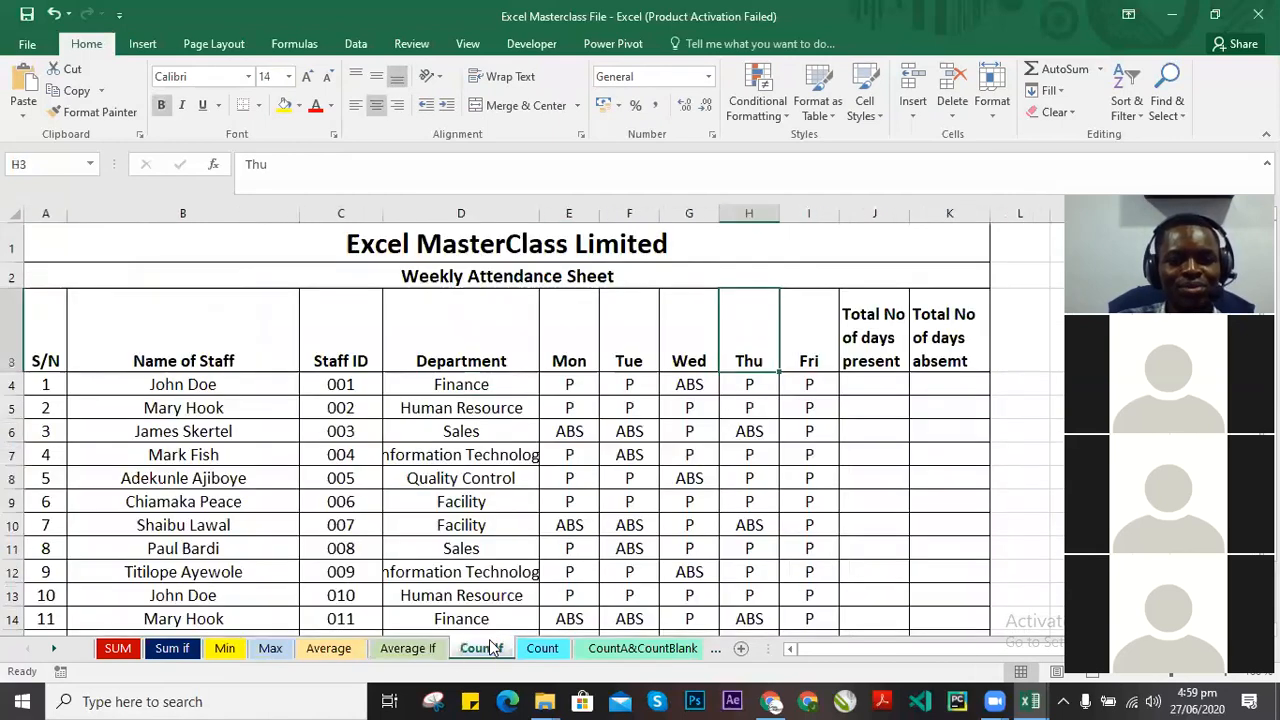
pyautogui.click(552, 650)
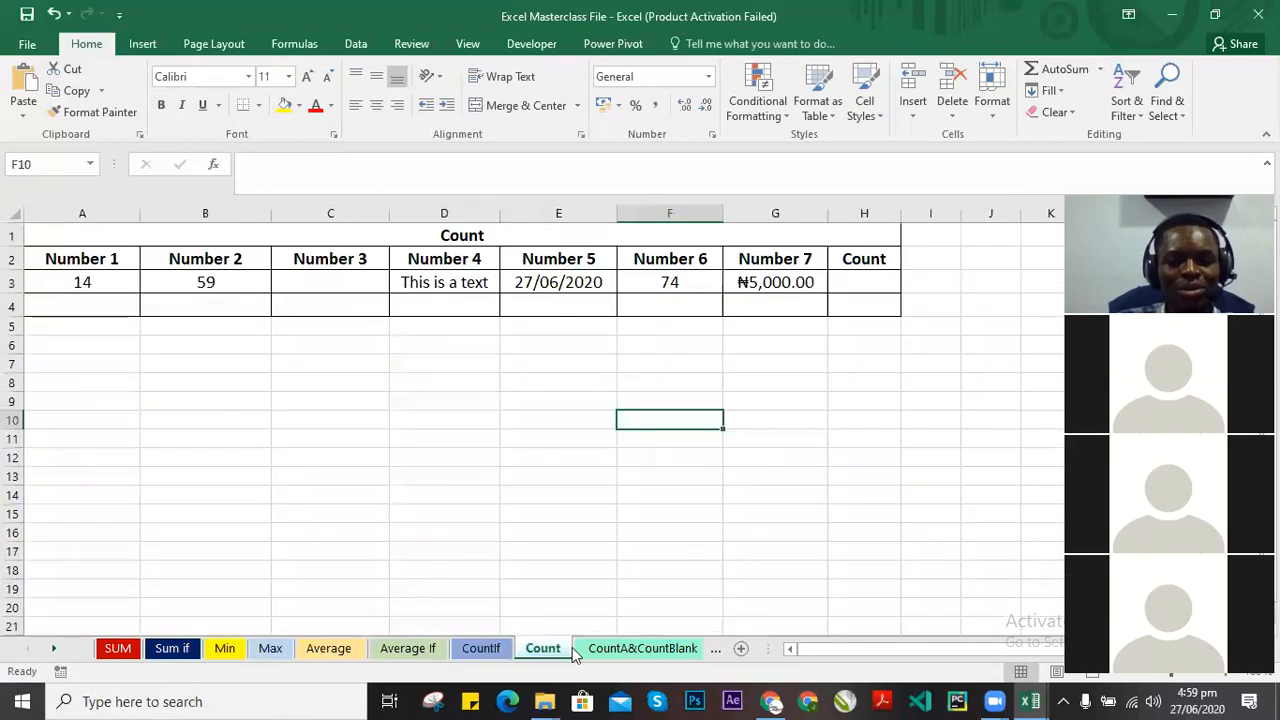
pyautogui.click(480, 648)
pyautogui.click(549, 652)
pyautogui.click(615, 650)
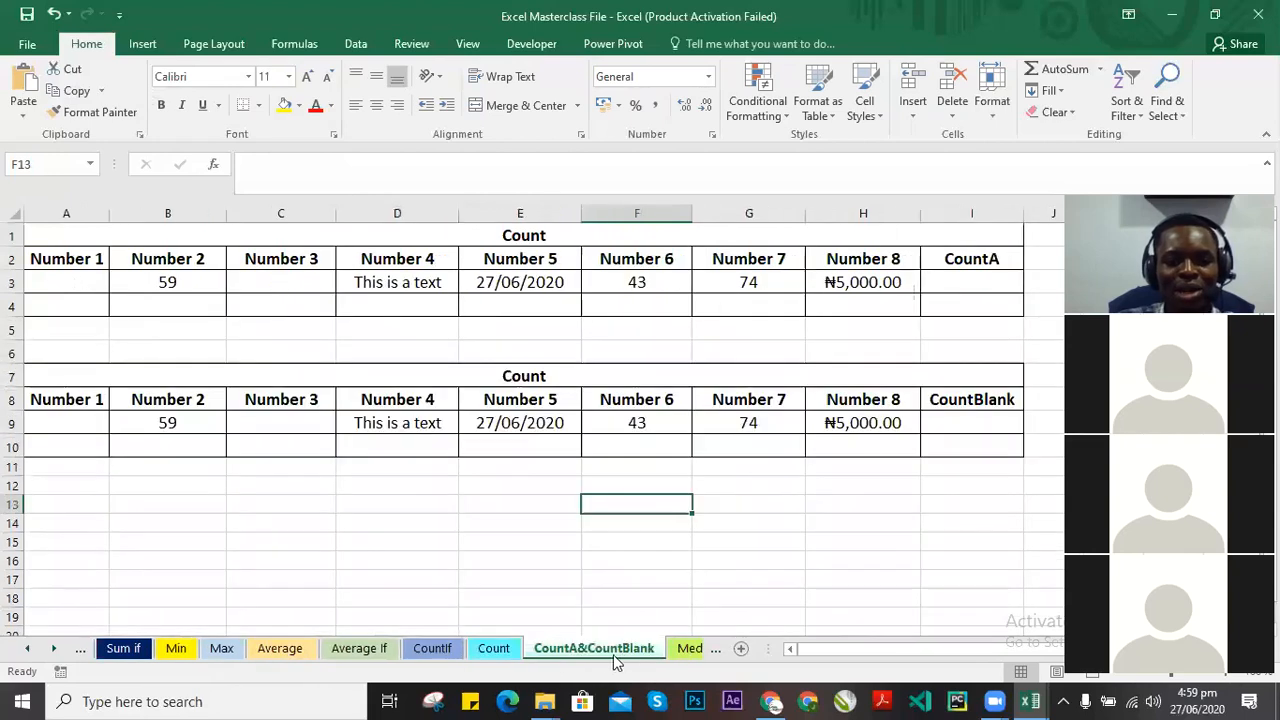
pyautogui.click(684, 649)
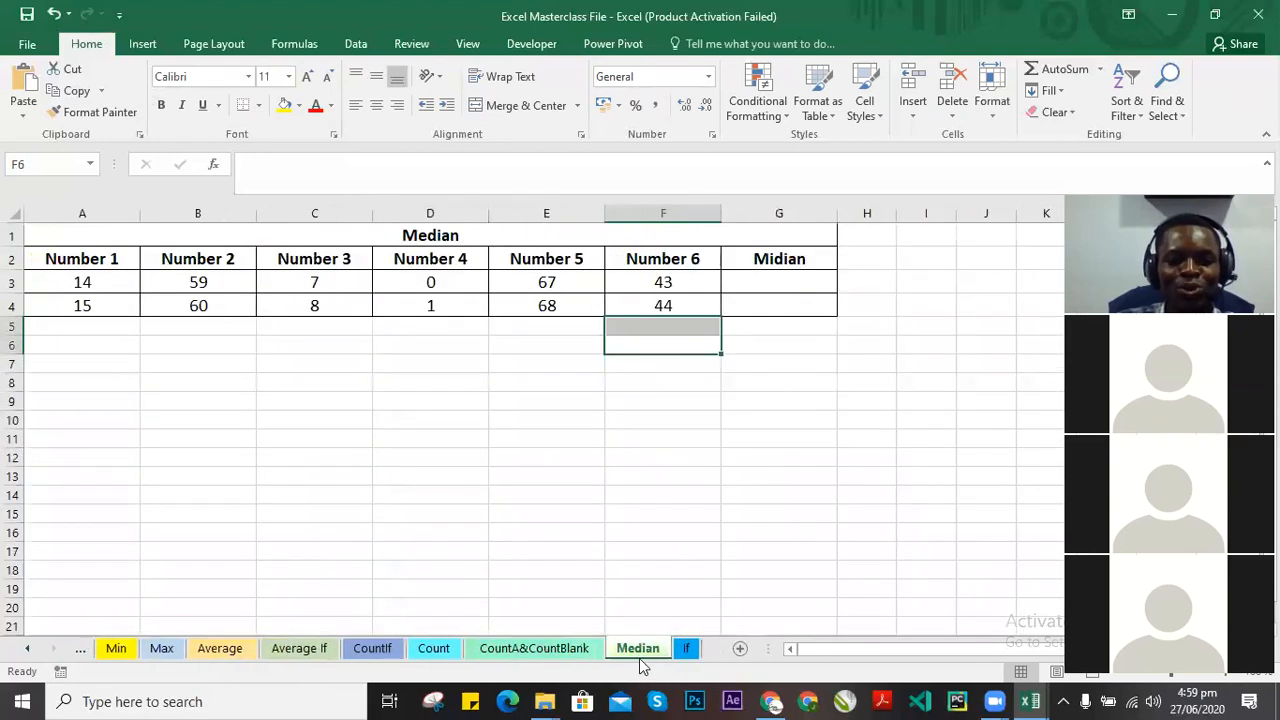
pyautogui.click(684, 649)
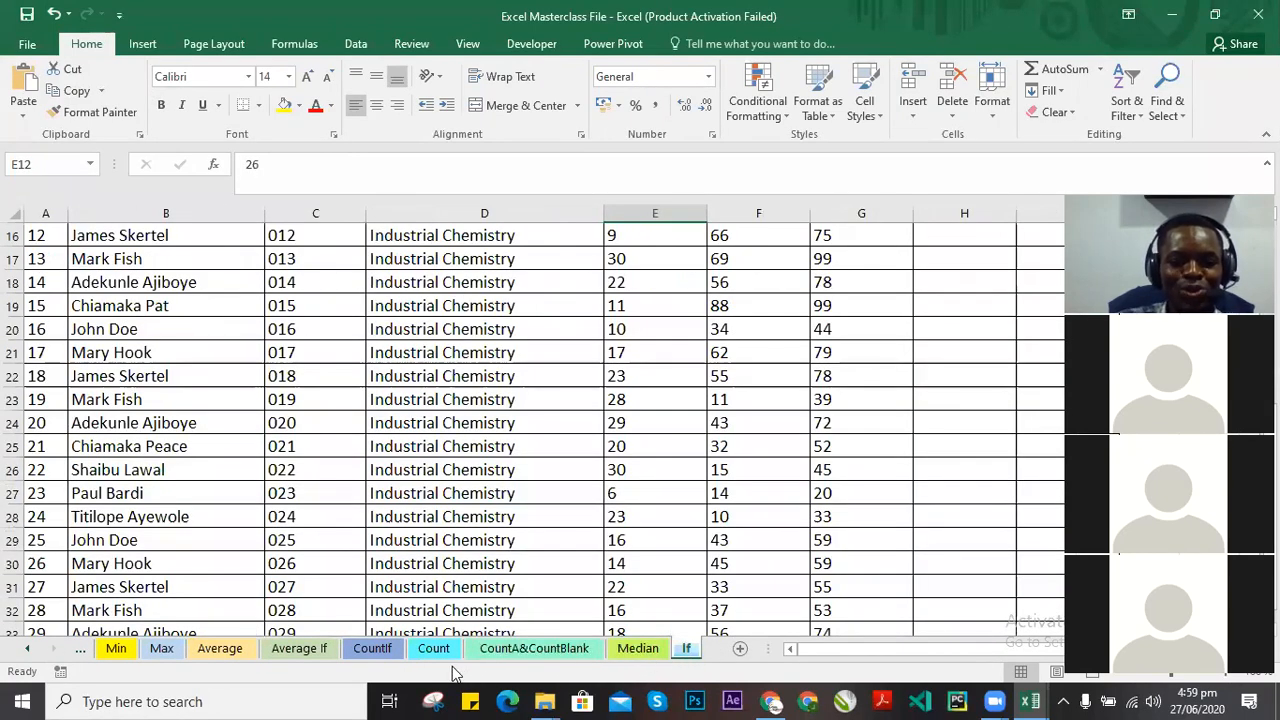
pyautogui.click(212, 651)
pyautogui.click(162, 650)
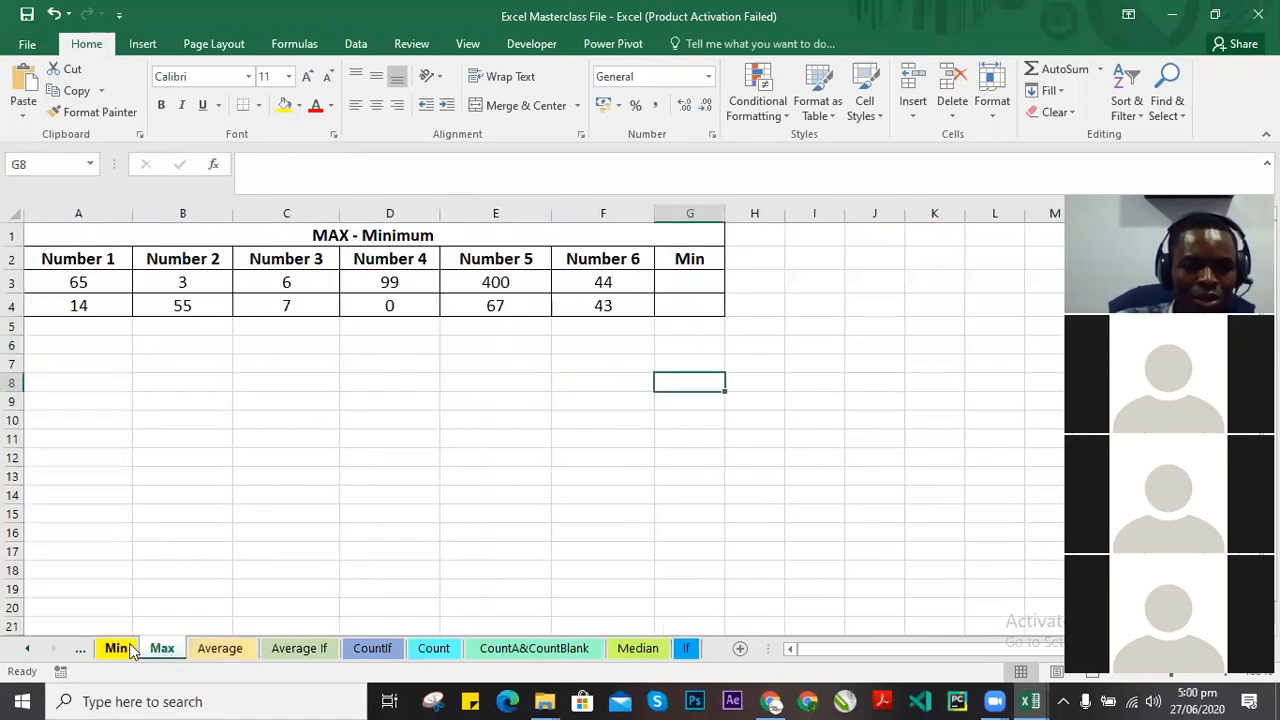
pyautogui.click(126, 649)
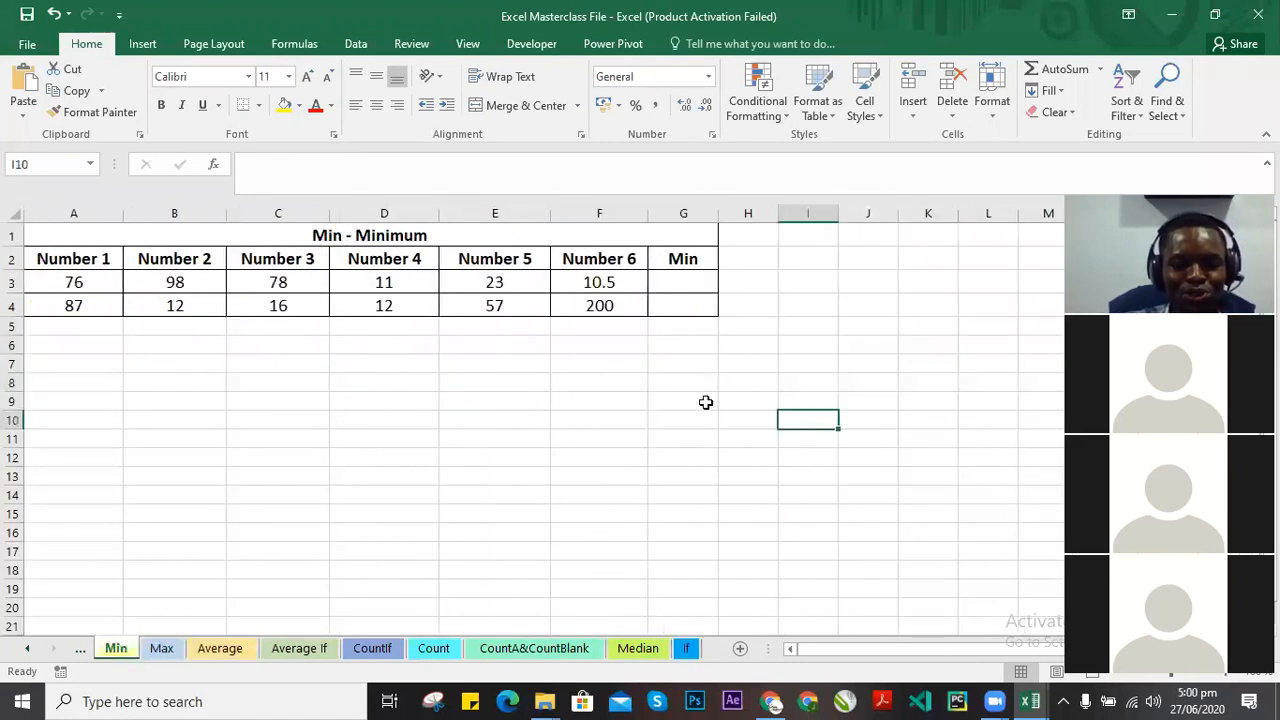
pyautogui.click(735, 253)
pyautogui.click(746, 235)
pyautogui.click(742, 254)
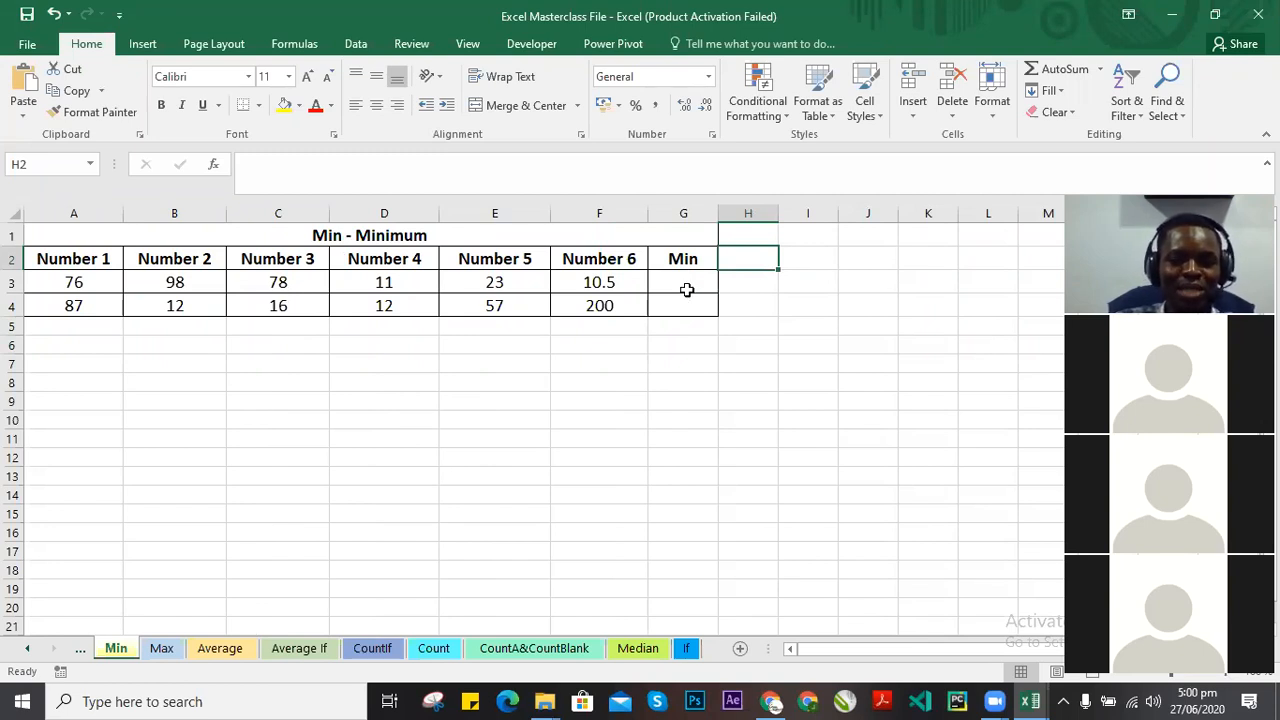
pyautogui.click(695, 284)
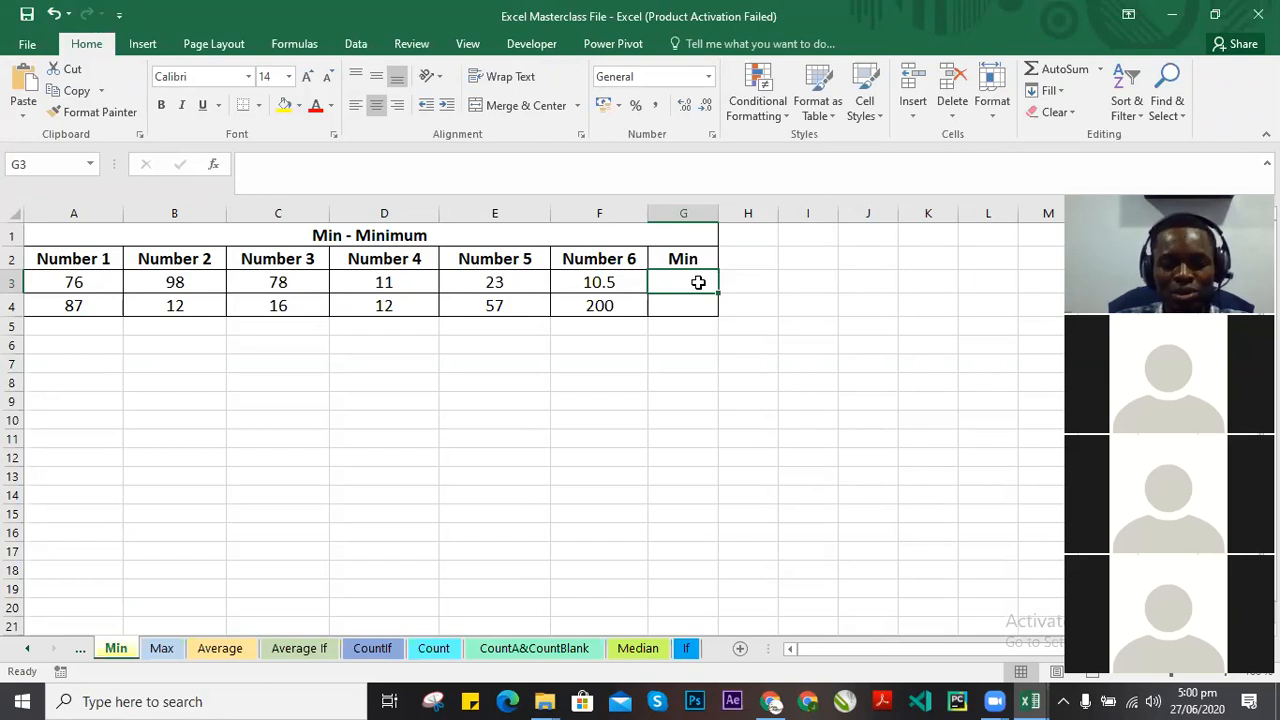
pyautogui.doubleClick(698, 282)
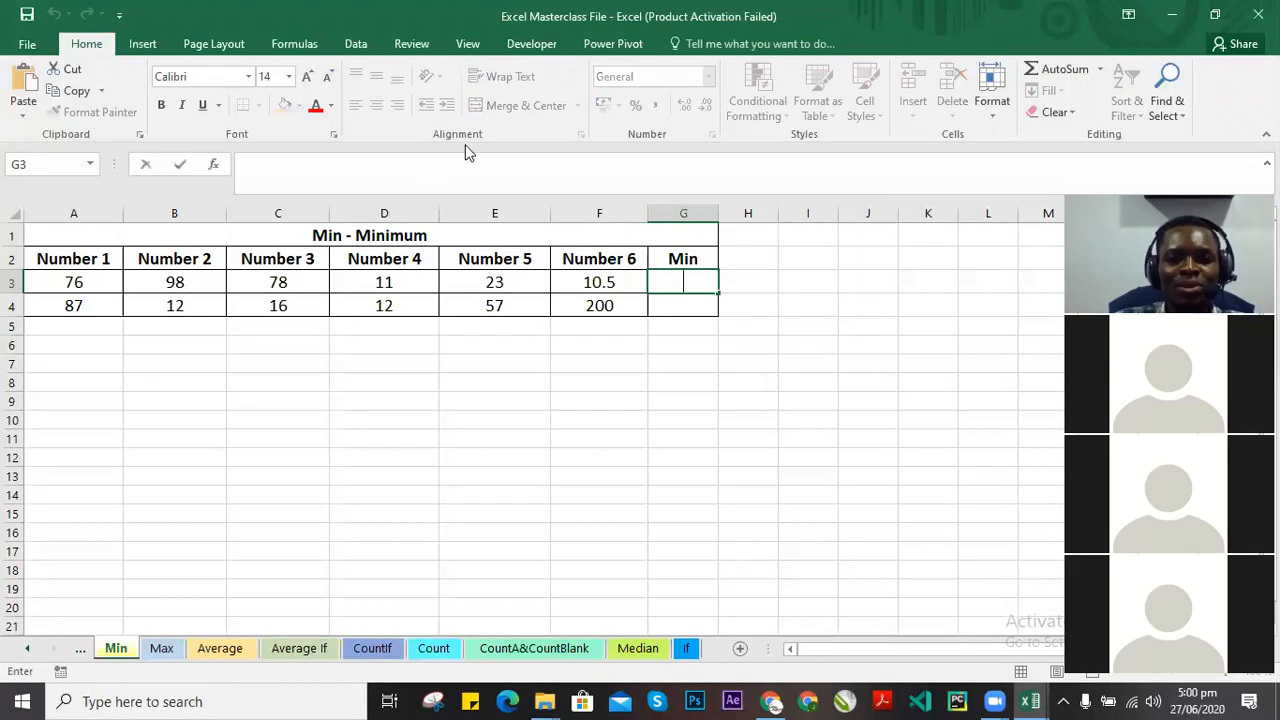
pyautogui.click(835, 350)
pyautogui.click(688, 280)
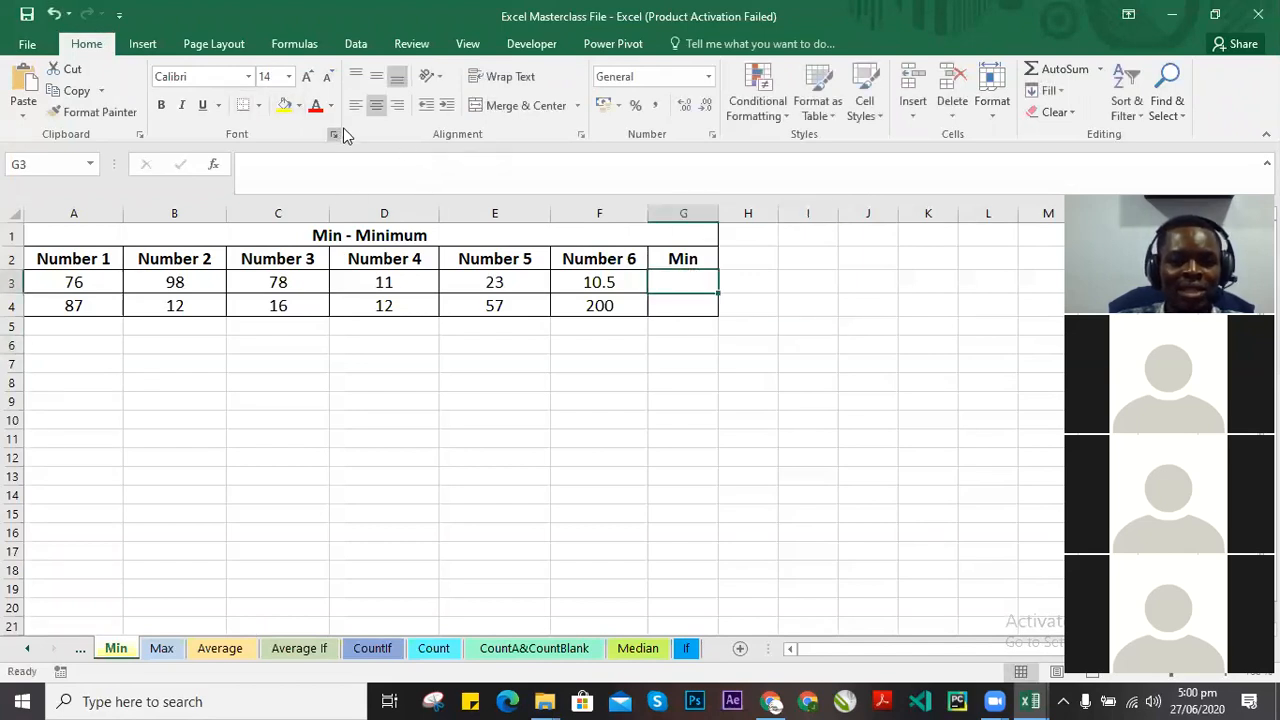
# Enter =MIN(A3:F3) in cell G3 of the Min sheet to find the first row's minimum.
pyautogui.doubleClick(689, 281)
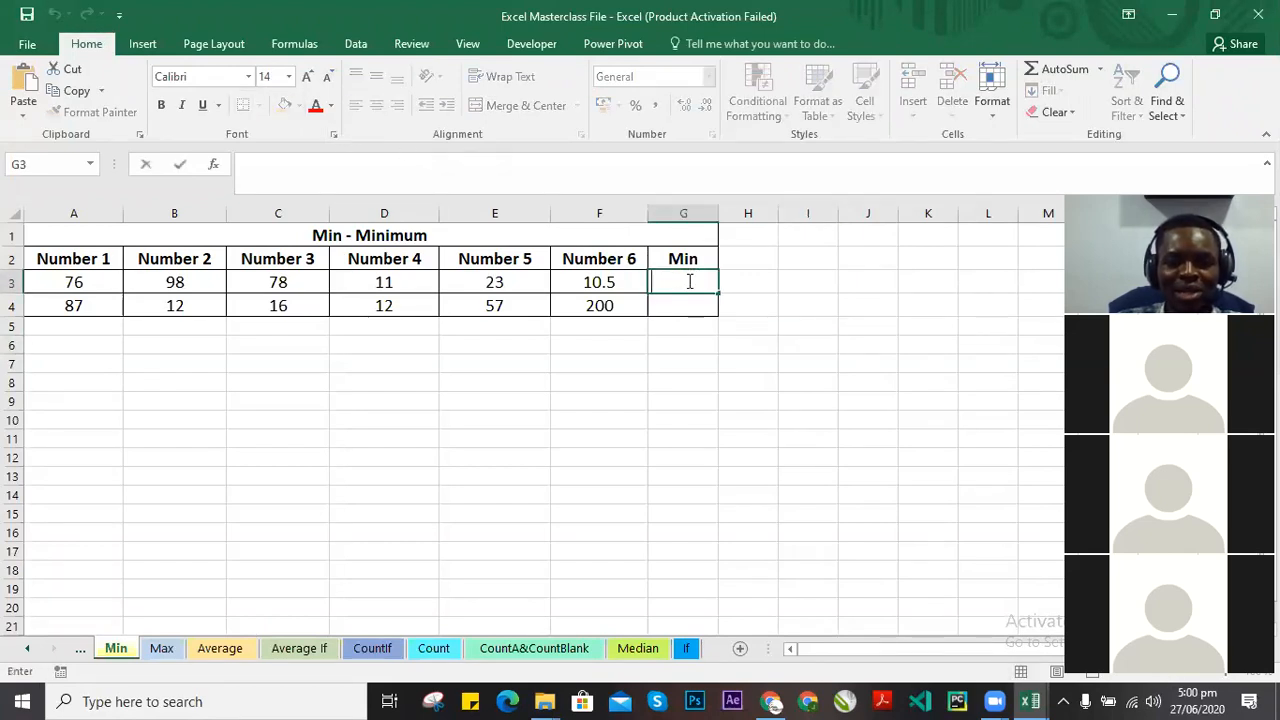
pyautogui.write('=')
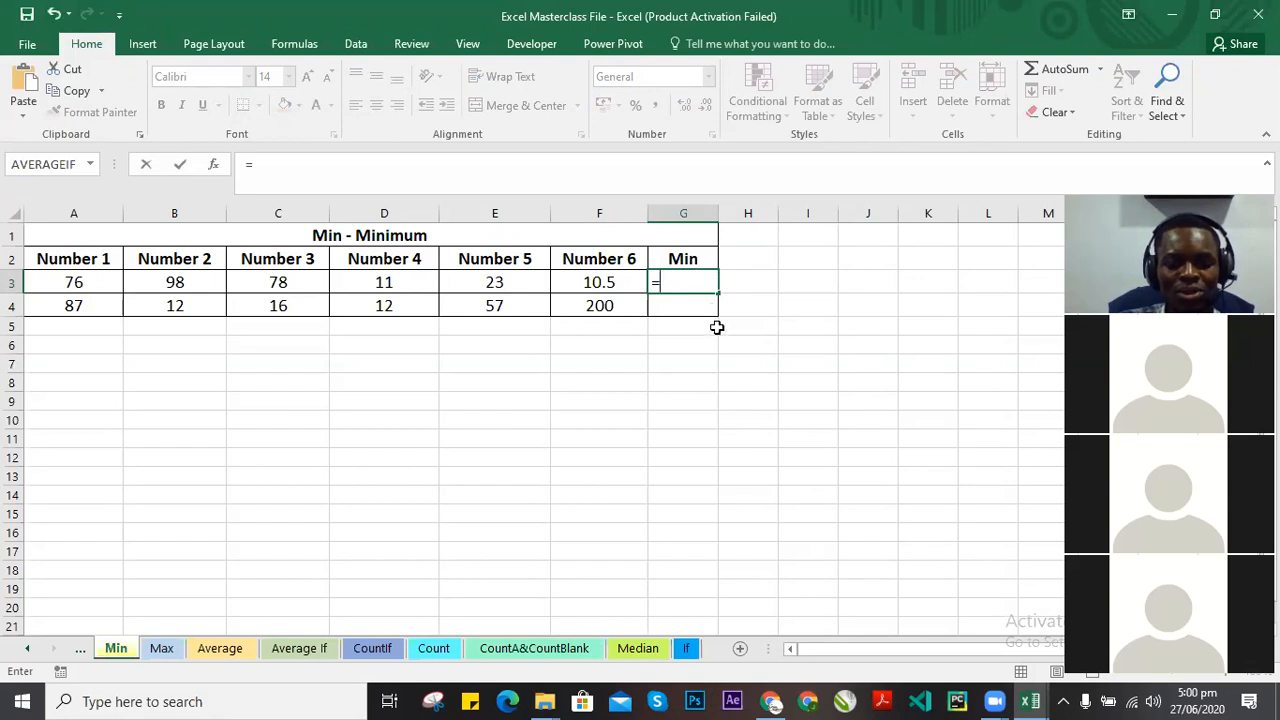
pyautogui.click(735, 305)
pyautogui.click(693, 278)
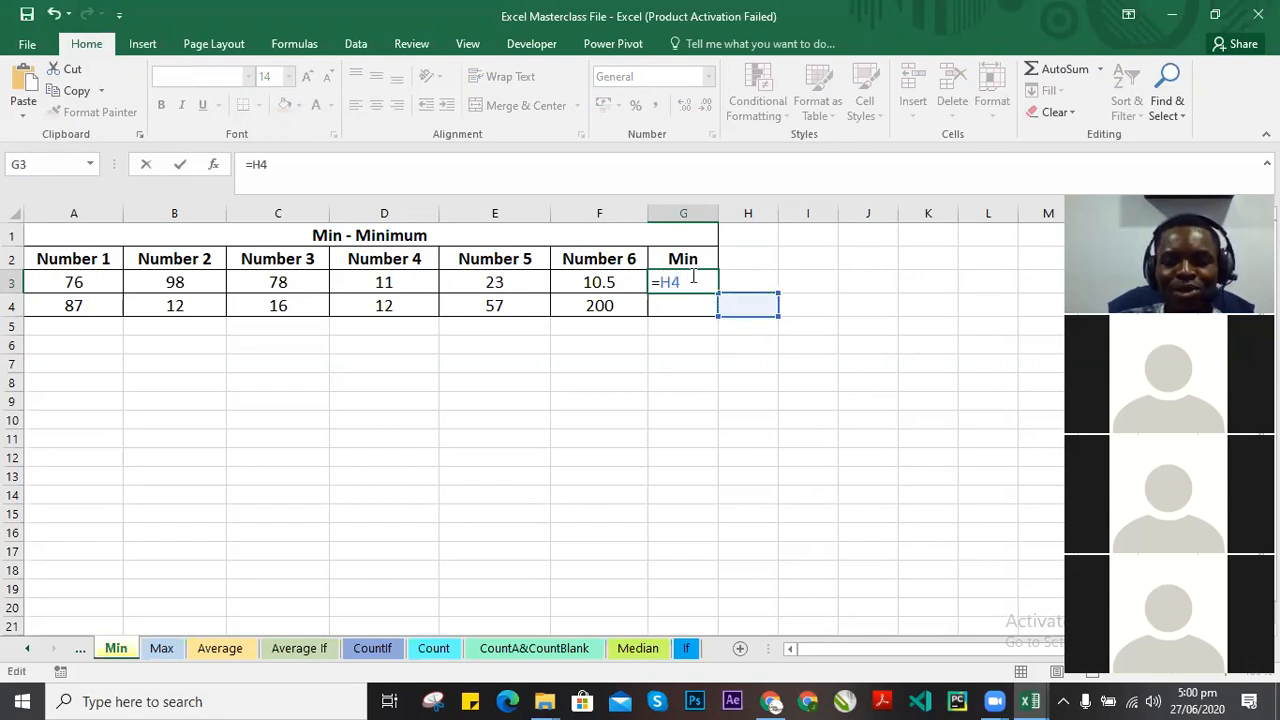
pyautogui.press('BackSpace')
pyautogui.press('BackSpace')
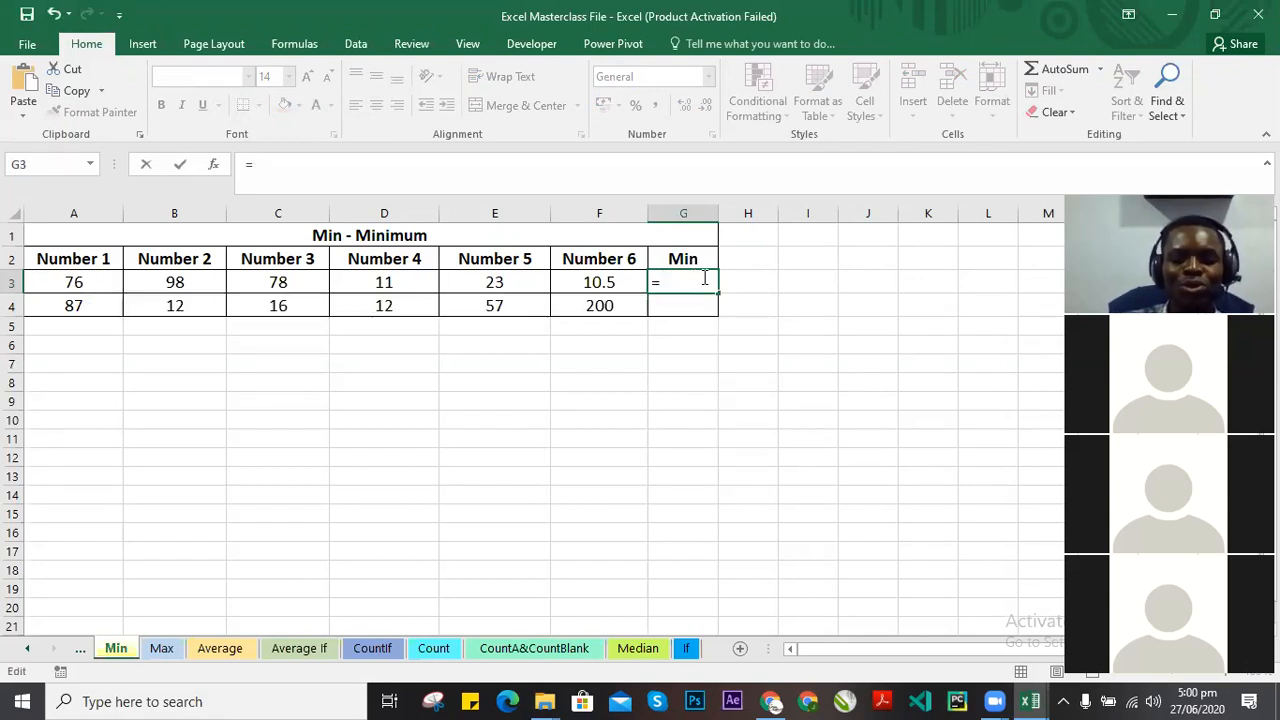
pyautogui.write('MIN')
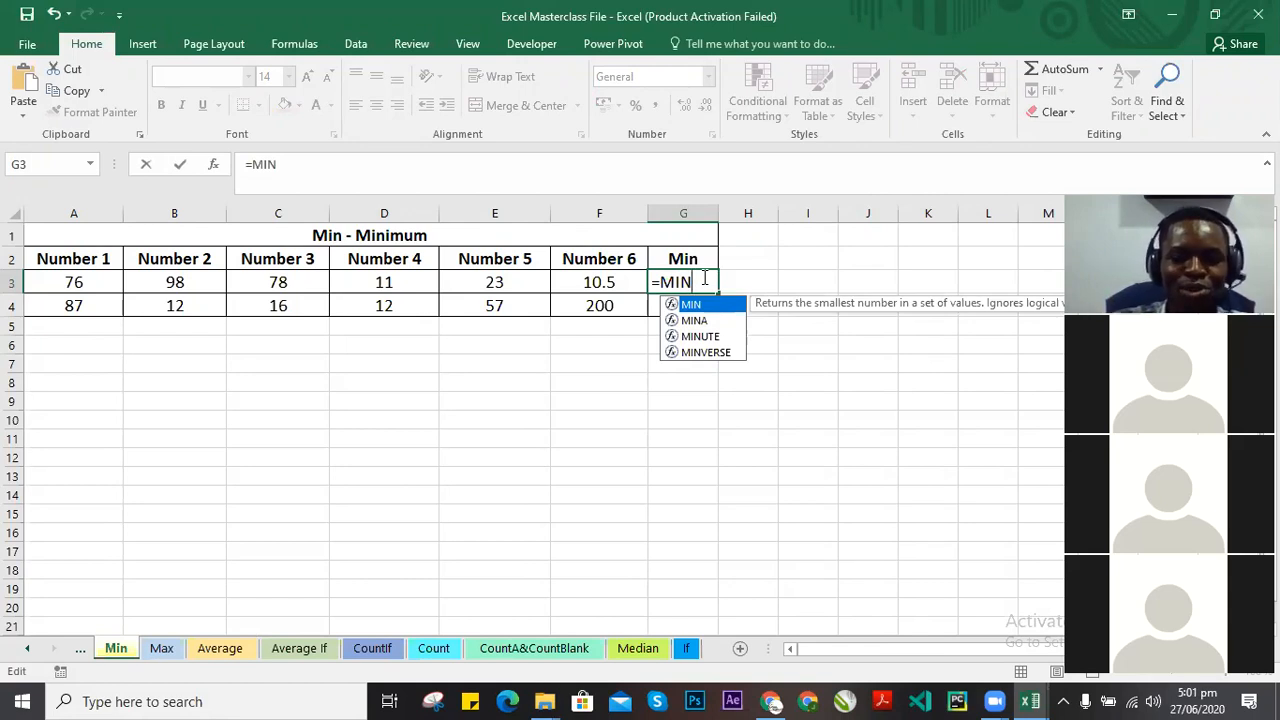
pyautogui.write('(')
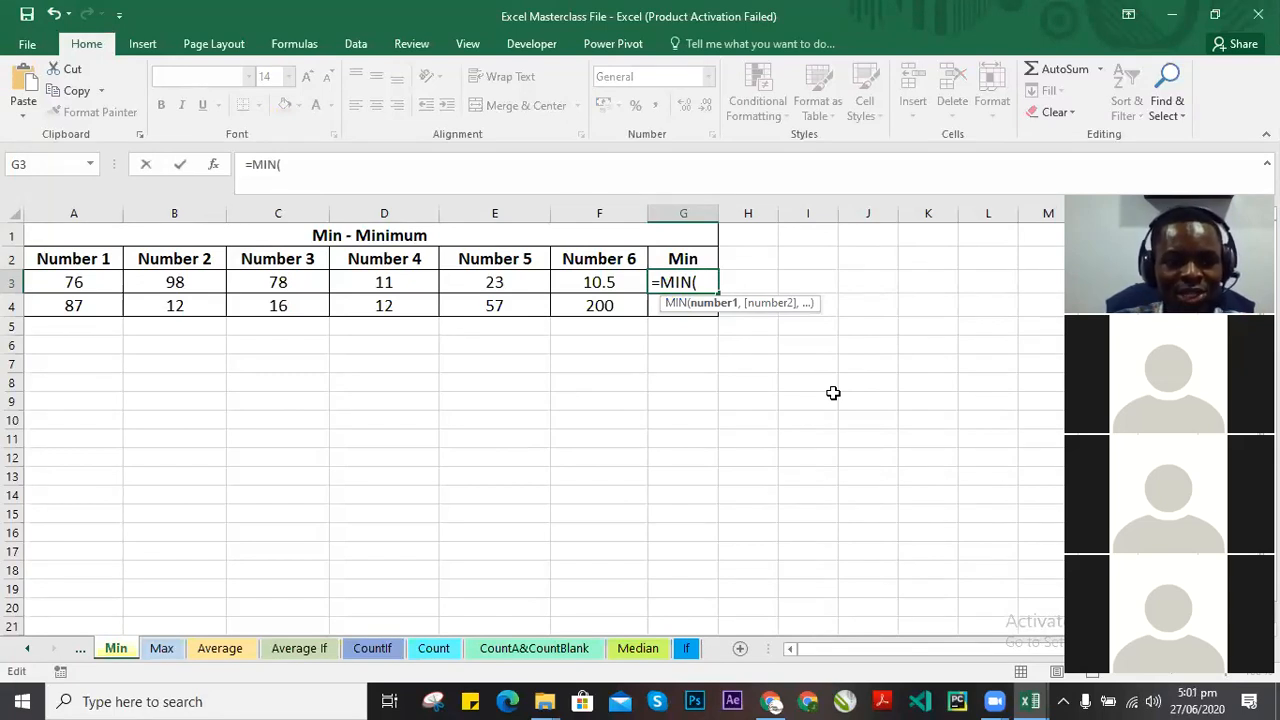
pyautogui.write('A')
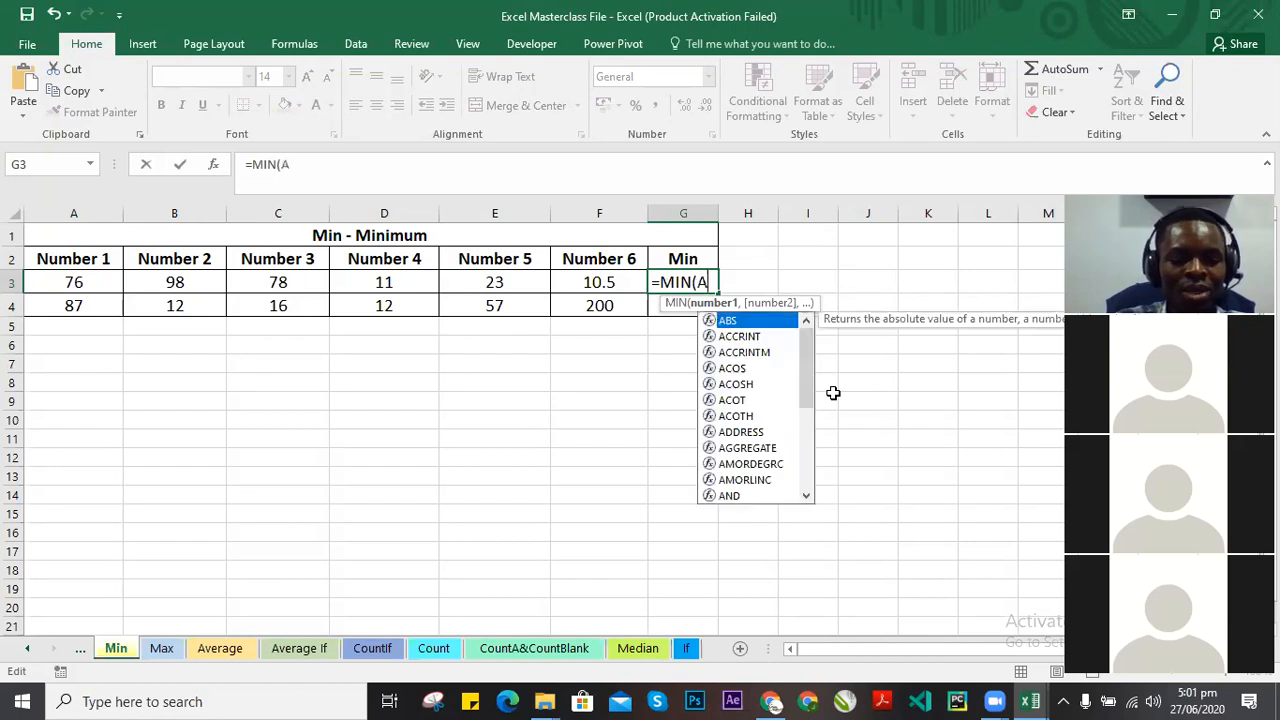
pyautogui.write('3:')
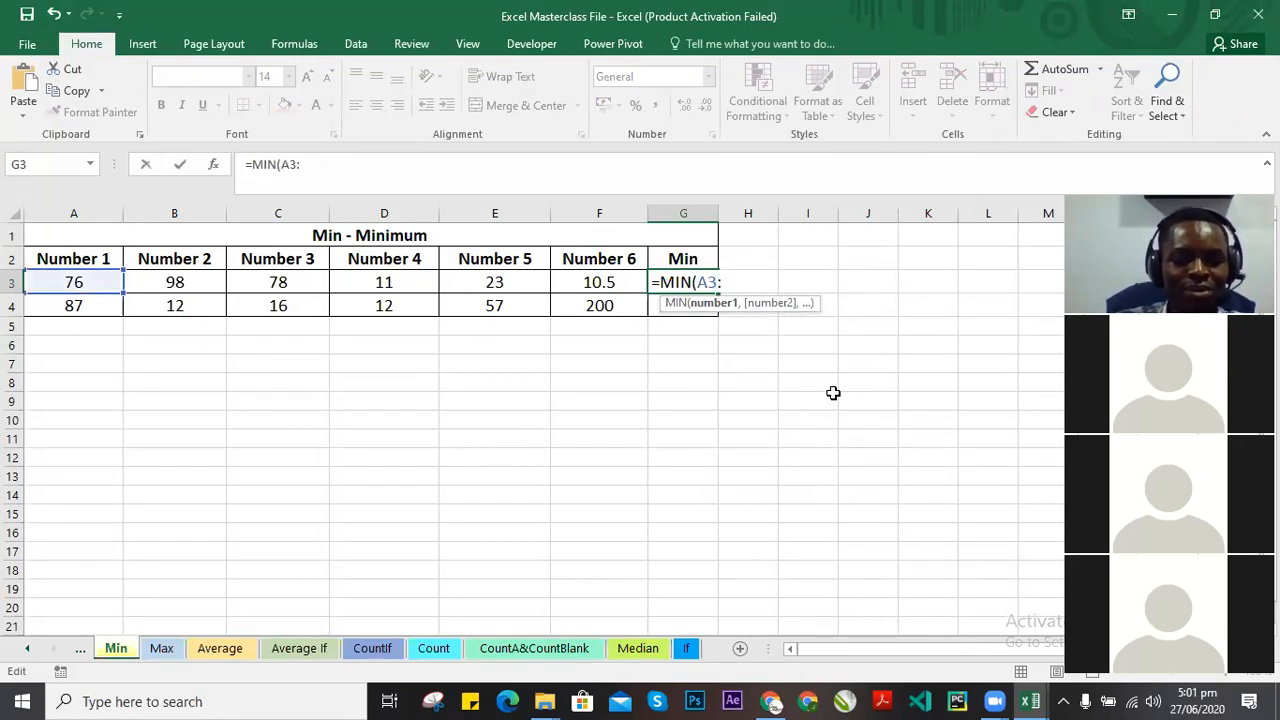
pyautogui.write('F3)')
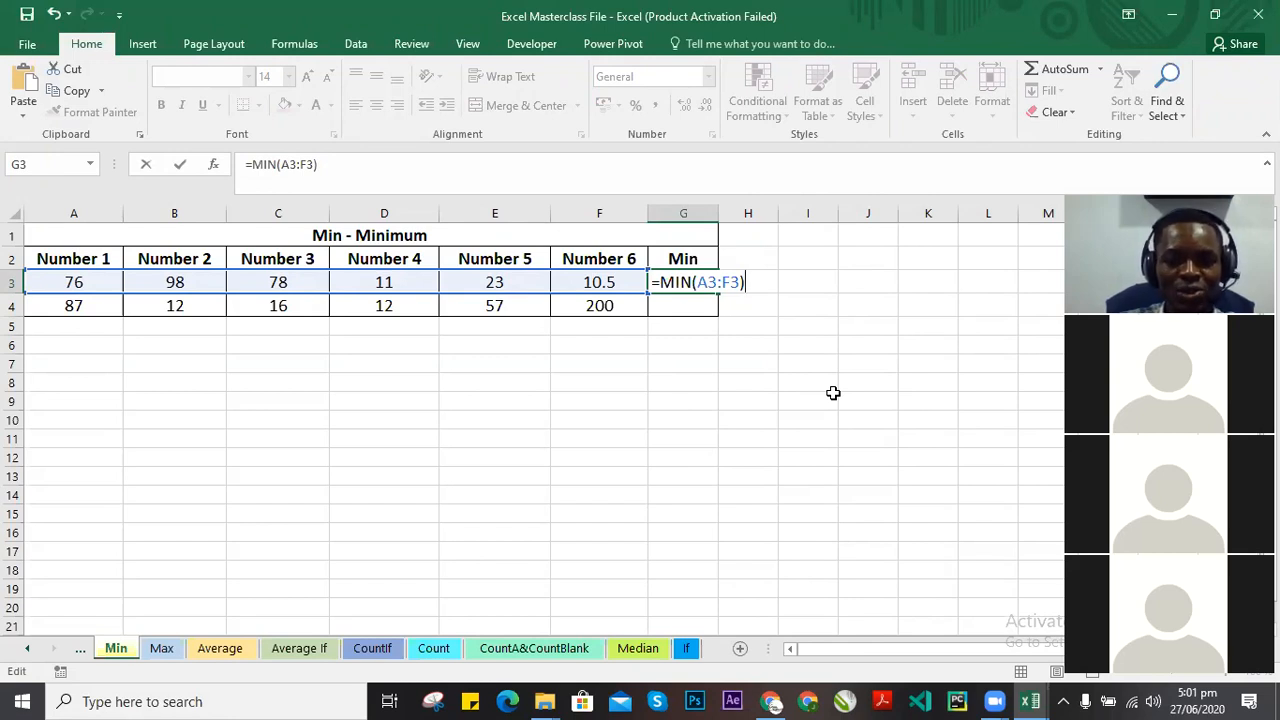
pyautogui.press('Return')
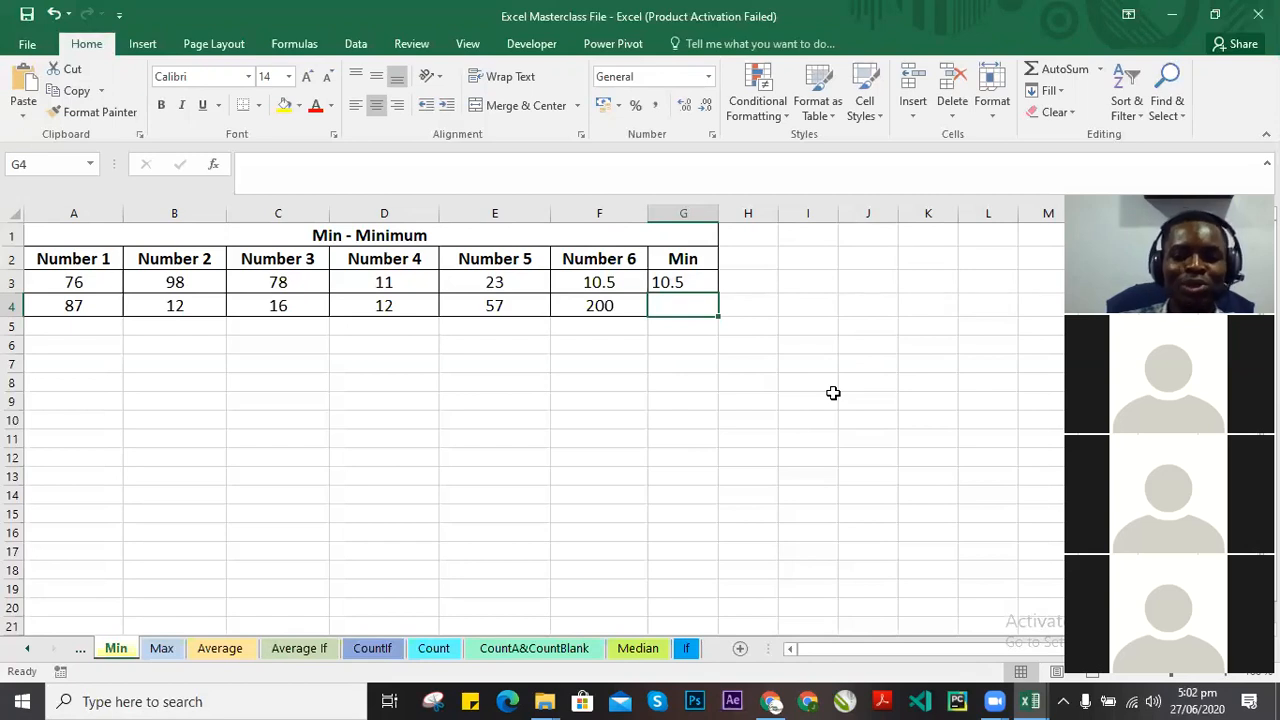
# Enter =MIN(A4:F4) in cell G4 to find the second row's minimum.
pyautogui.write('=')
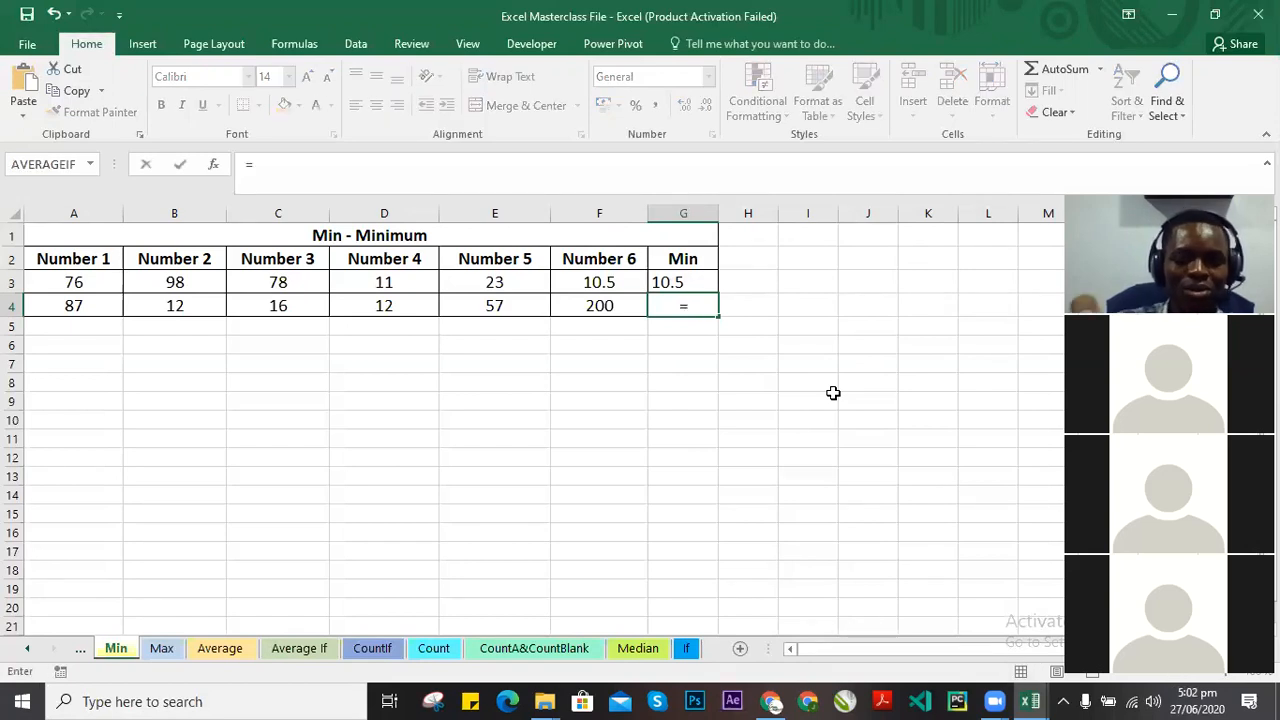
pyautogui.write(',I')
pyautogui.press('BackSpace')
pyautogui.press('BackSpace')
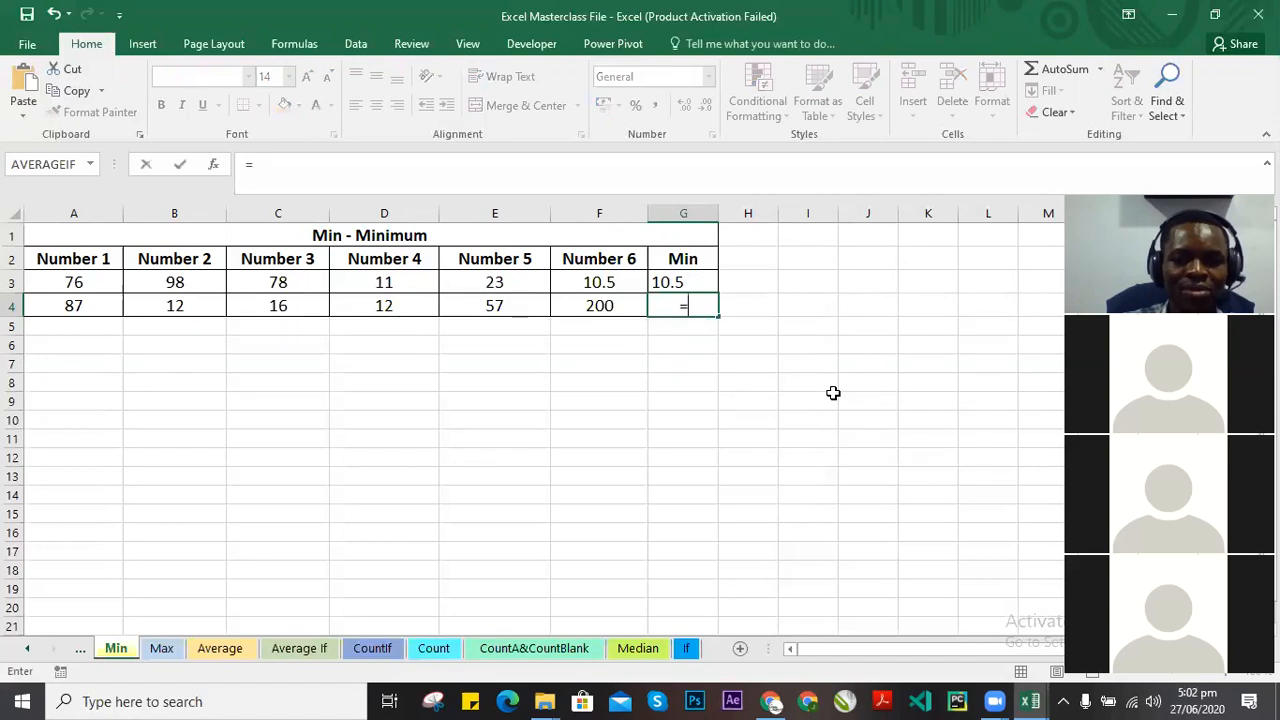
pyautogui.write('MIN')
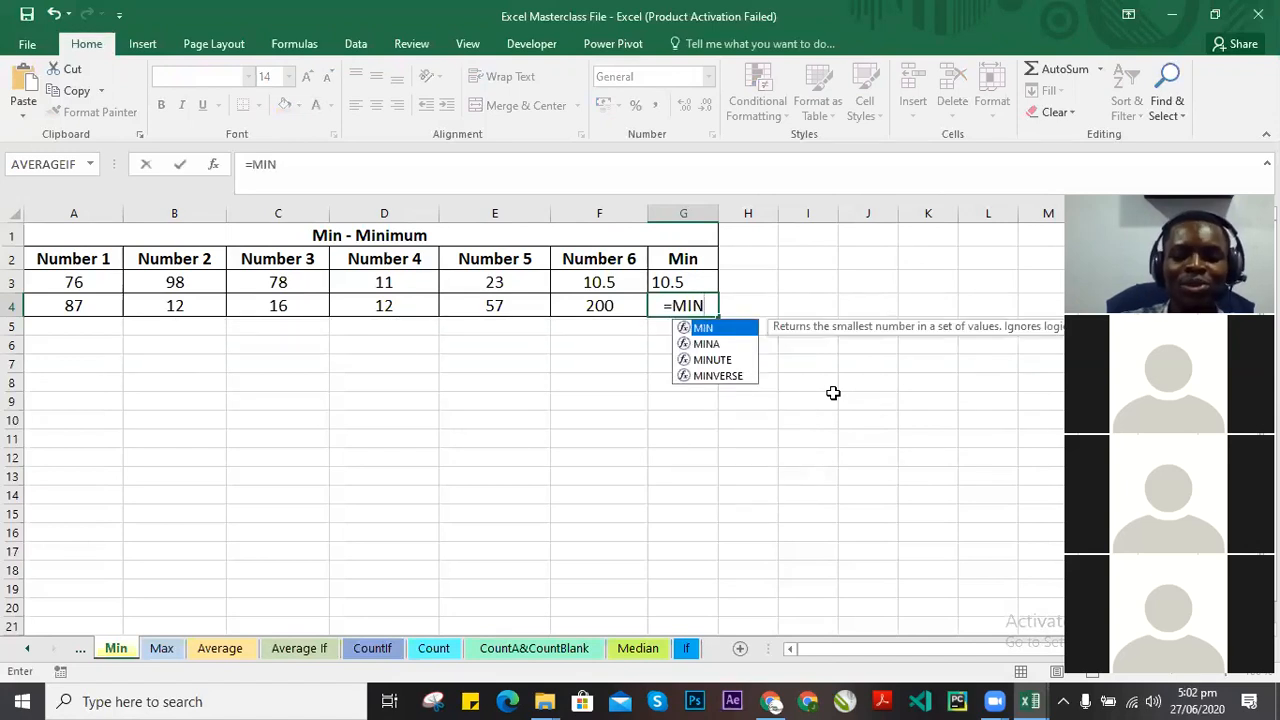
pyautogui.write('(')
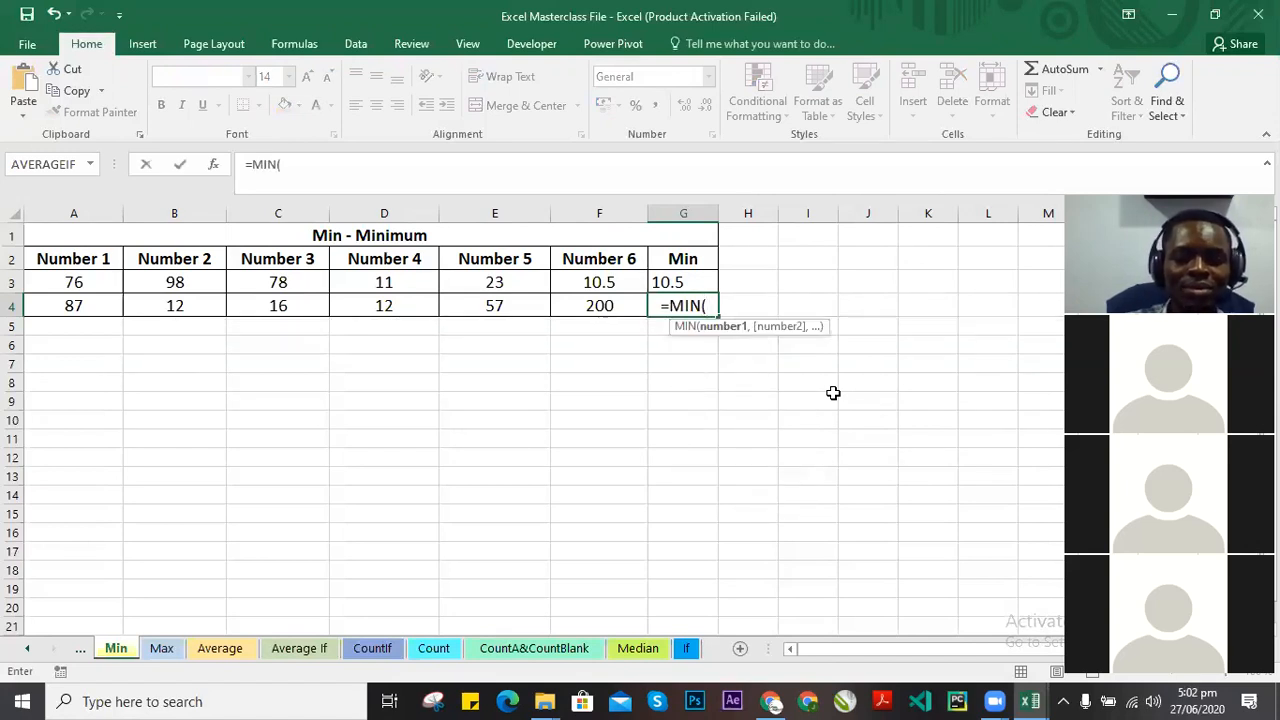
pyautogui.write('A4')
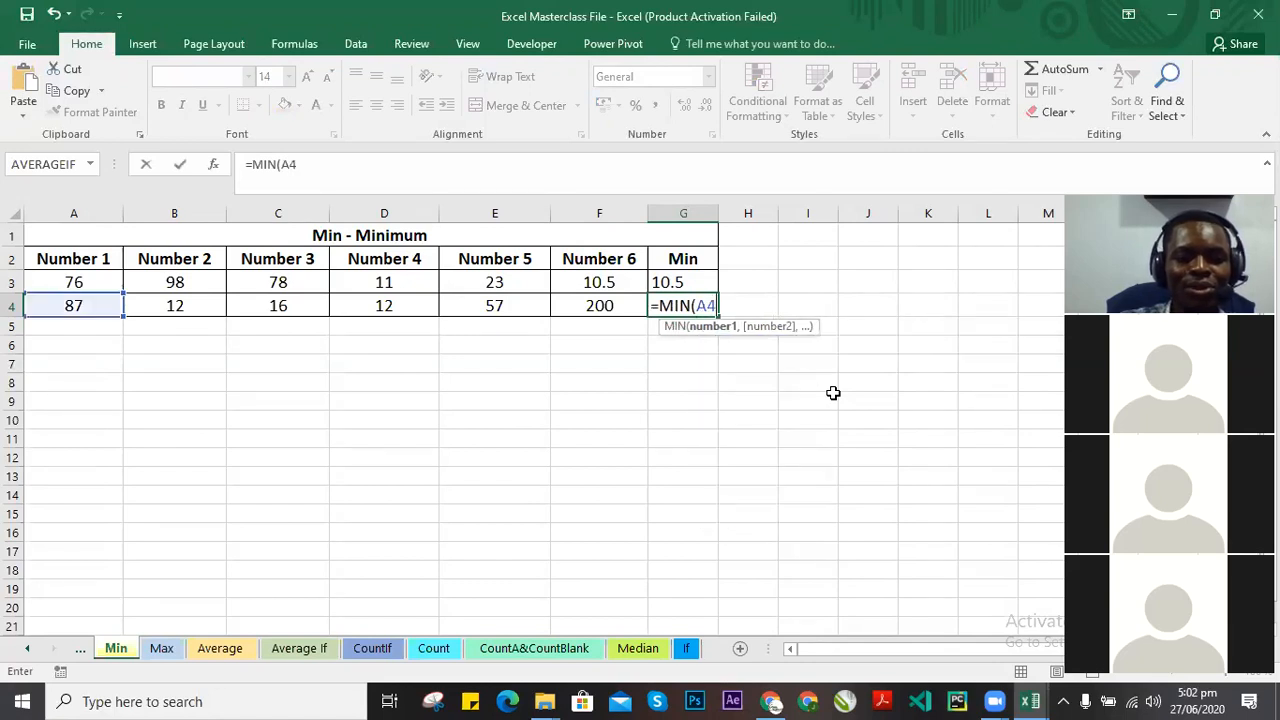
pyautogui.write(':')
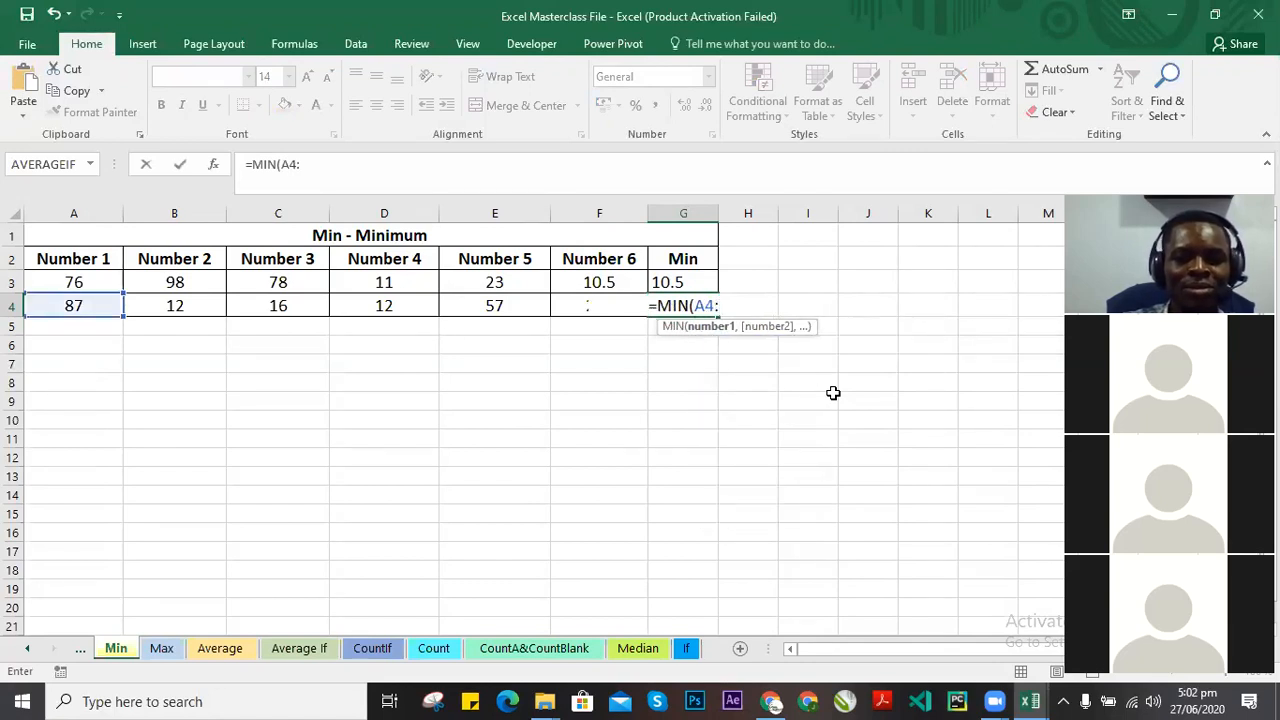
pyautogui.write('F')
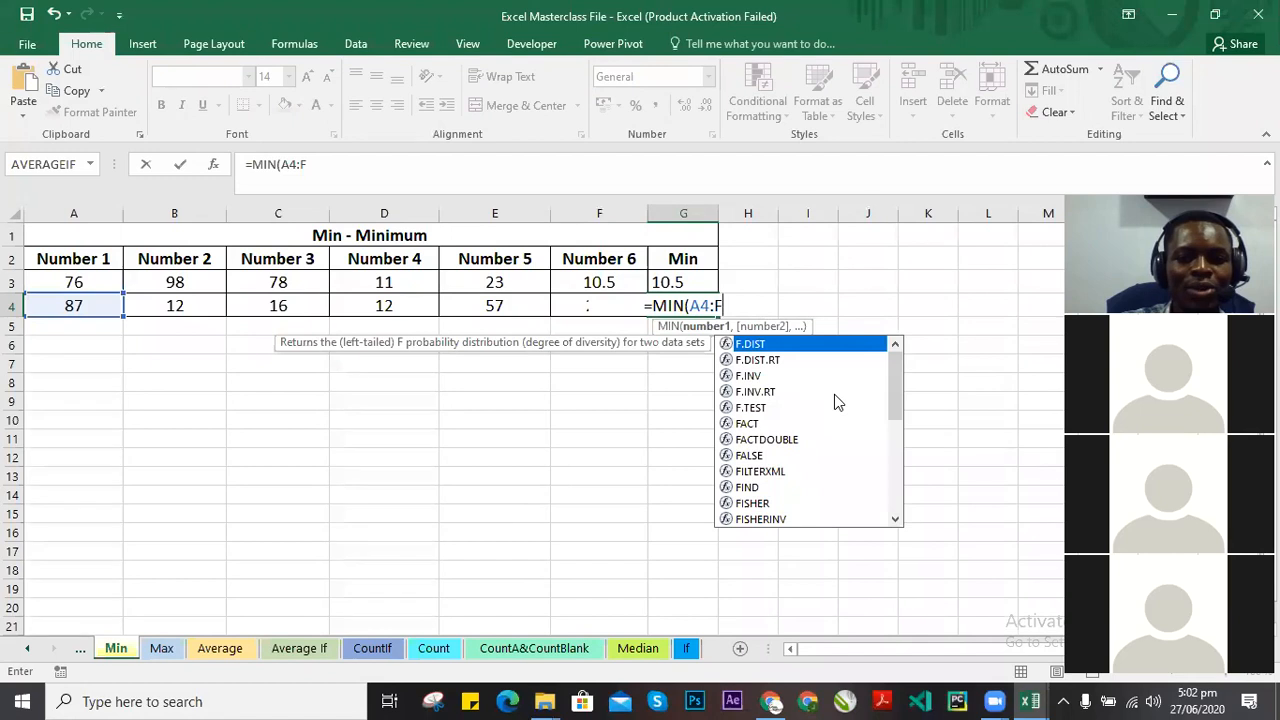
pyautogui.write('4)')
pyautogui.press('Return')
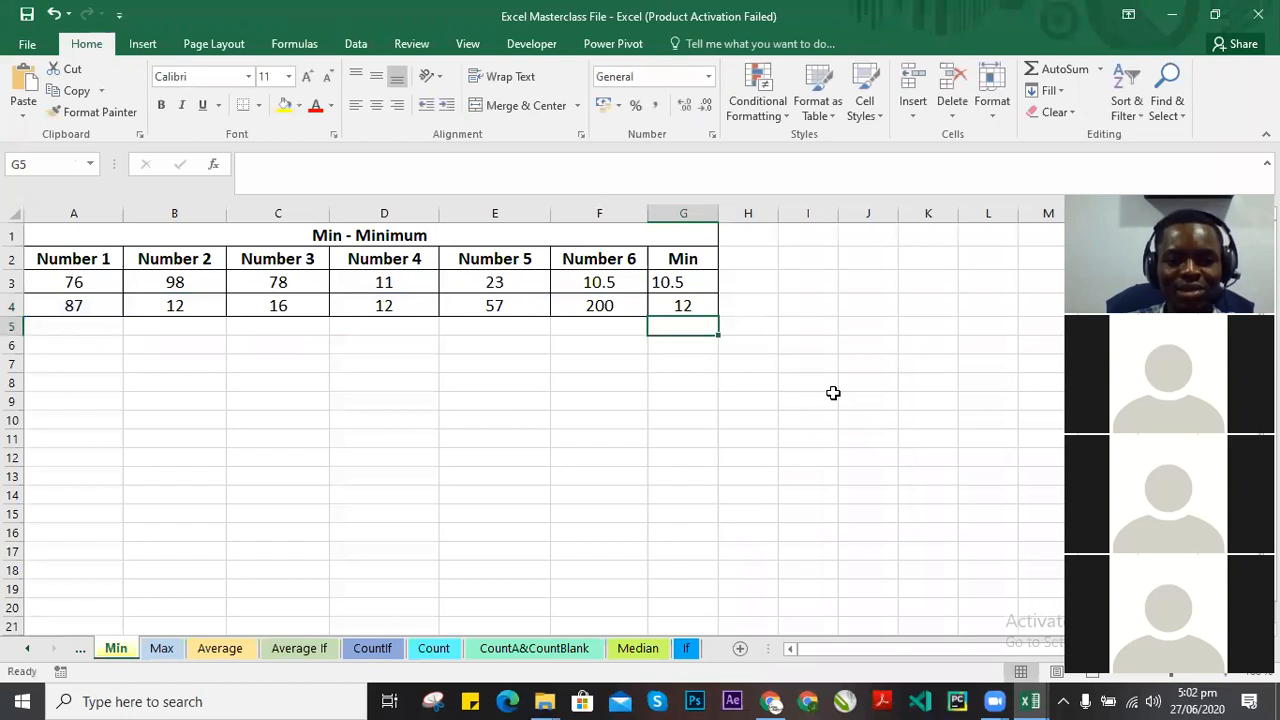
# Left-align the minimum in cell G4 to match the alignment of G3.
pyautogui.click(688, 306)
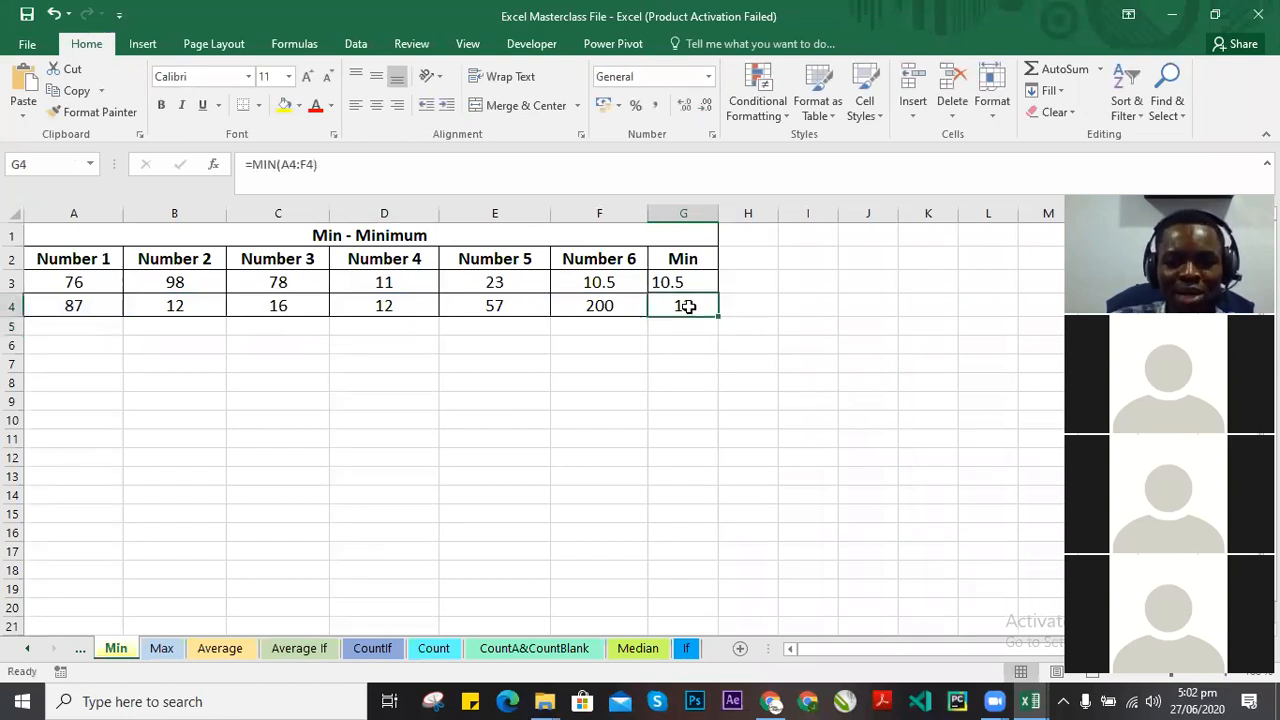
pyautogui.click(355, 105)
pyautogui.click(703, 278)
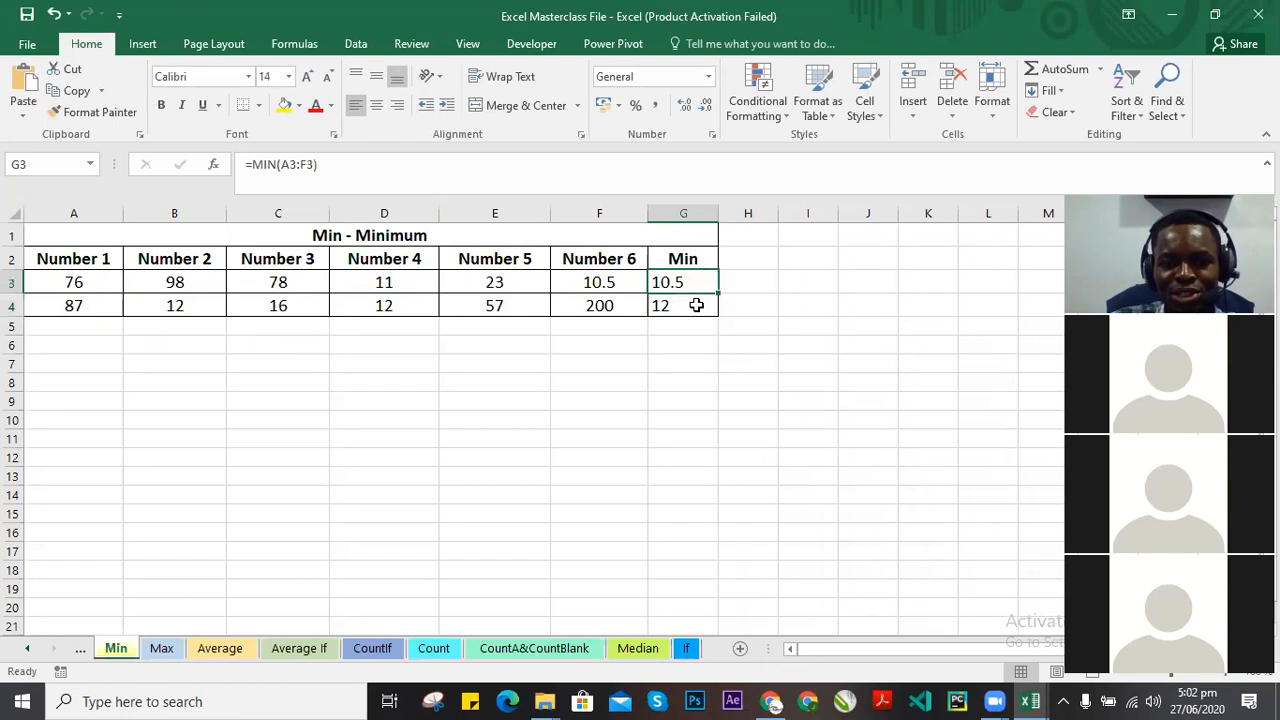
# Review the MIN formulas in cells G3 and G4 and the row range that G4 references.
pyautogui.click(696, 305)
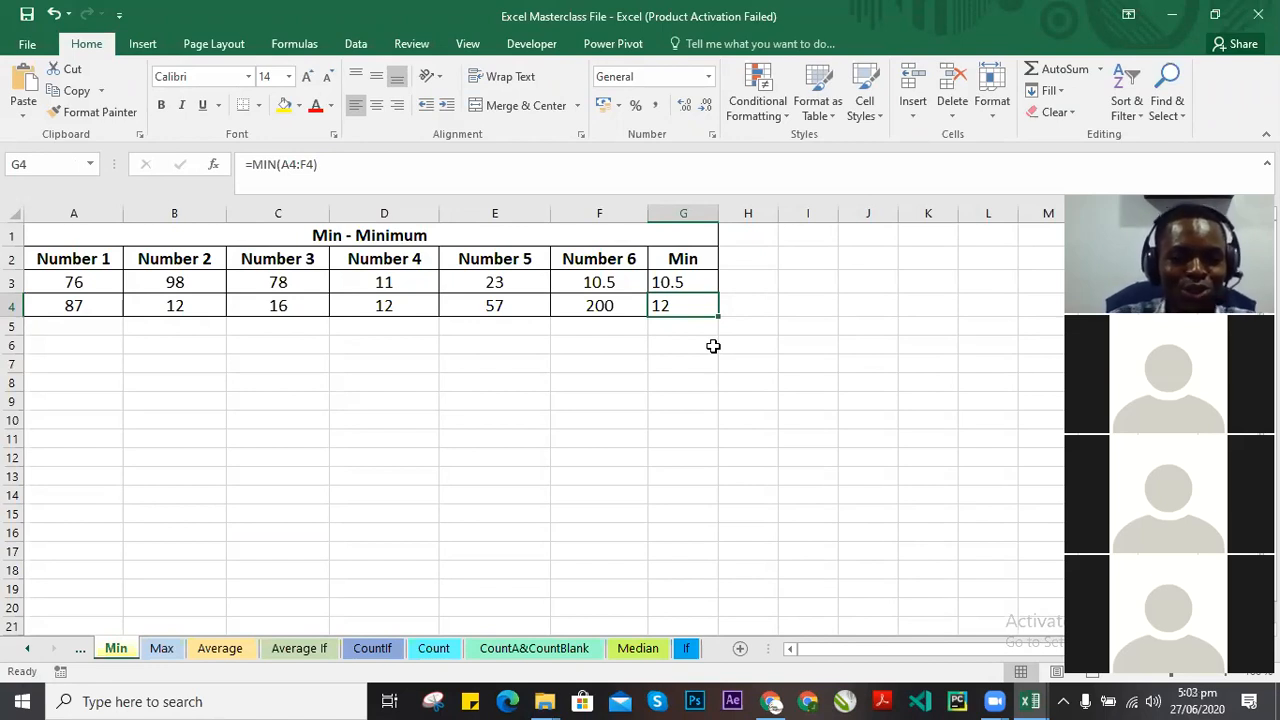
pyautogui.click(693, 281)
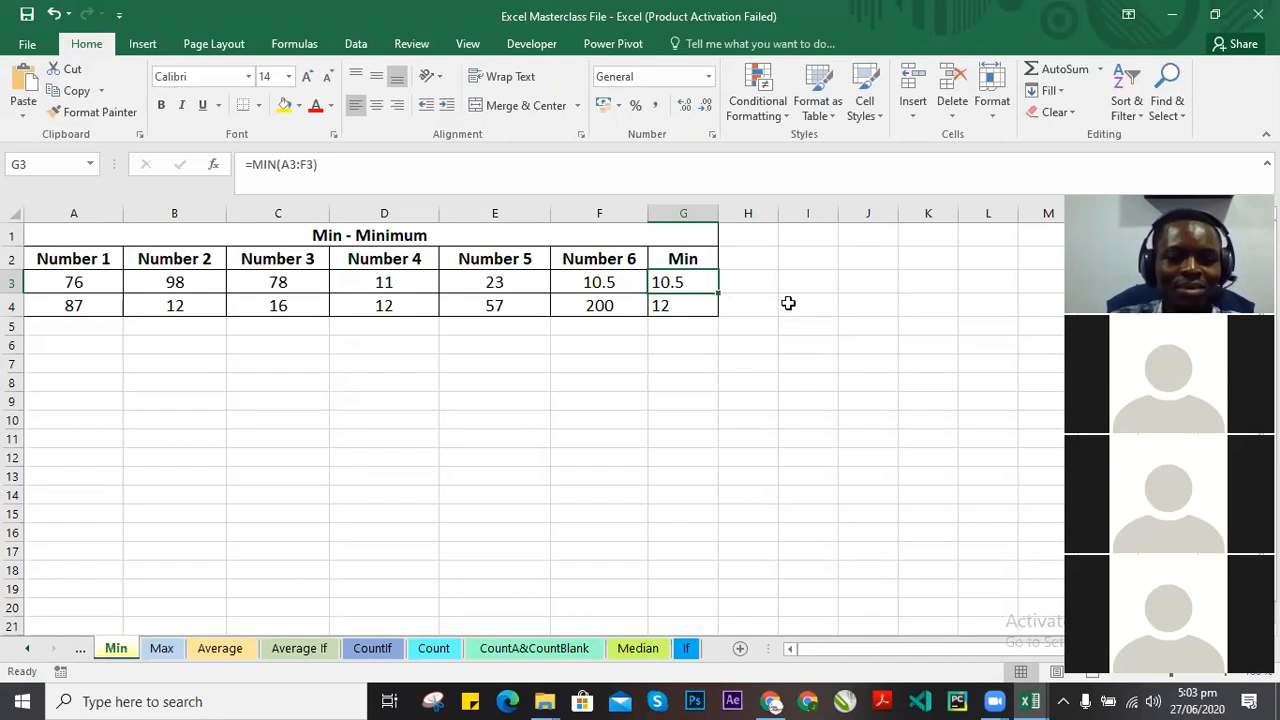
pyautogui.click(686, 310)
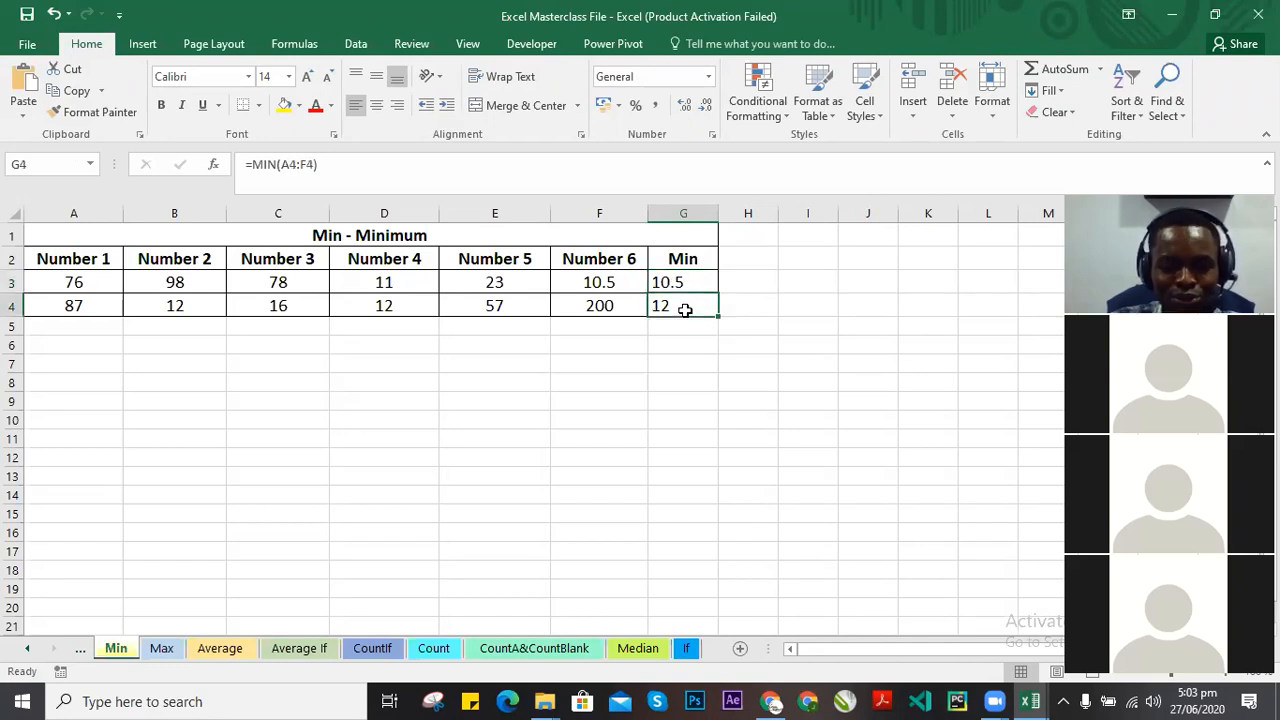
pyautogui.doubleClick(686, 308)
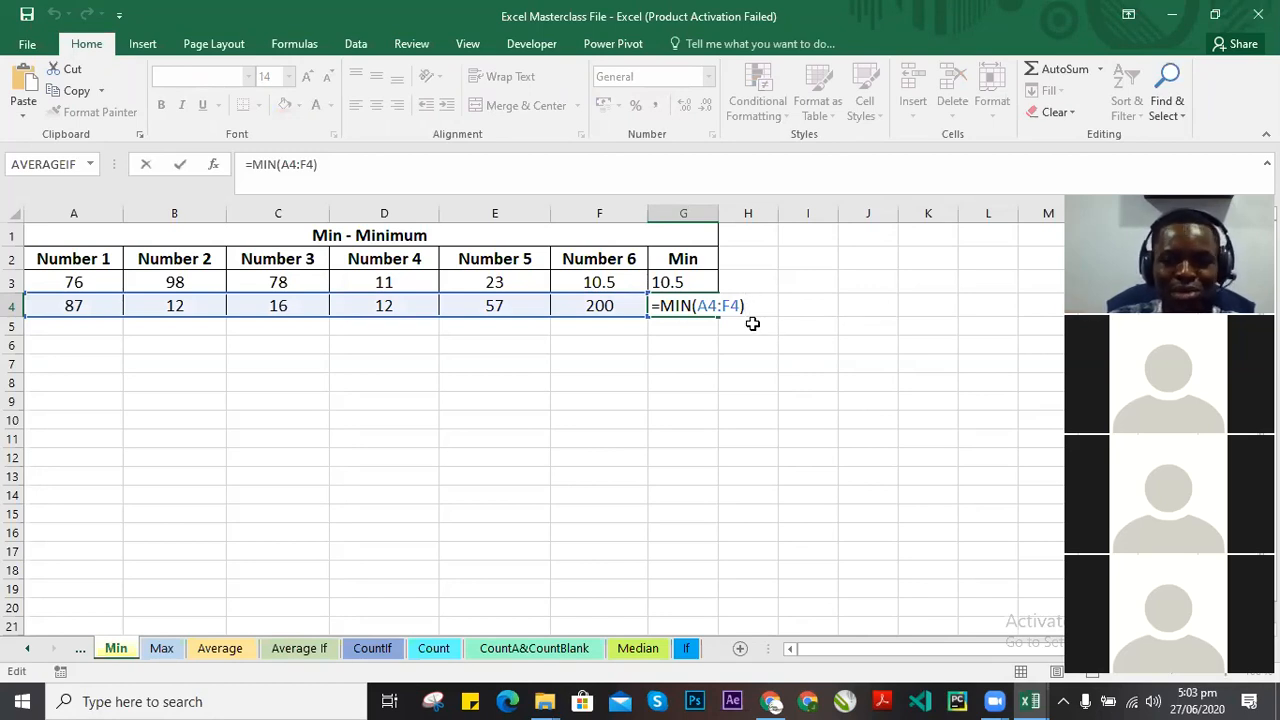
pyautogui.press('Return')
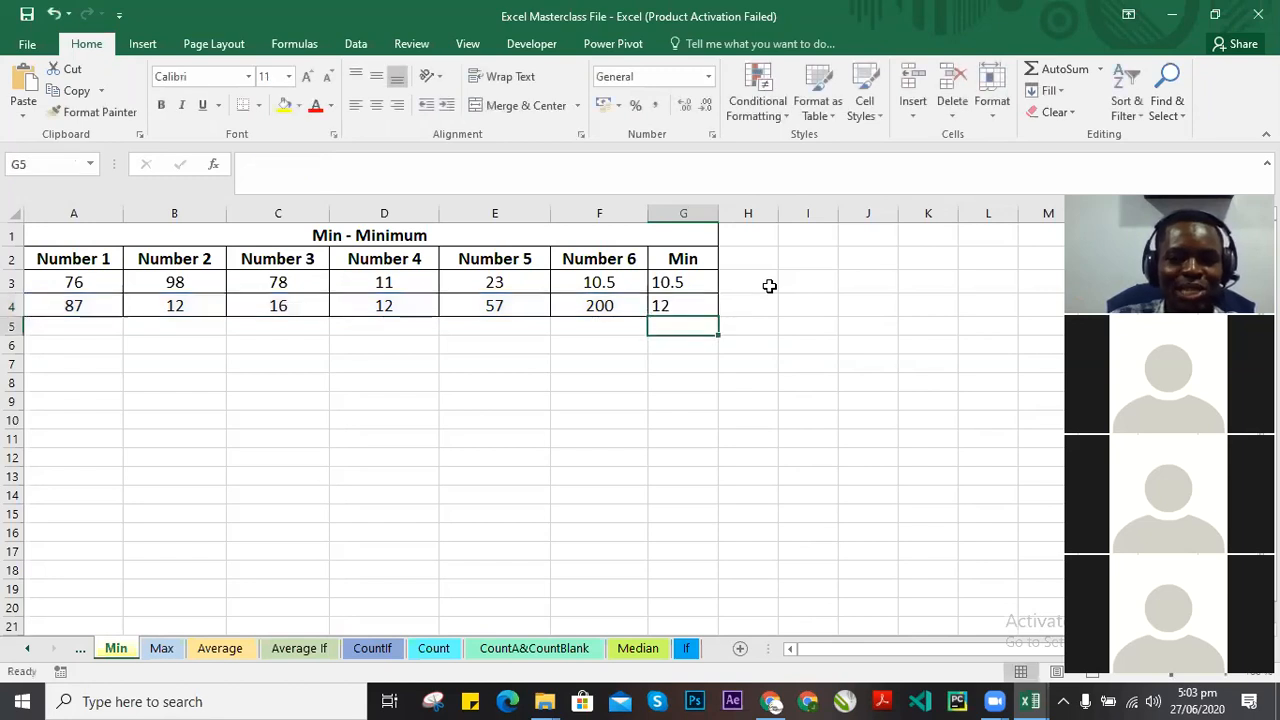
pyautogui.click(700, 311)
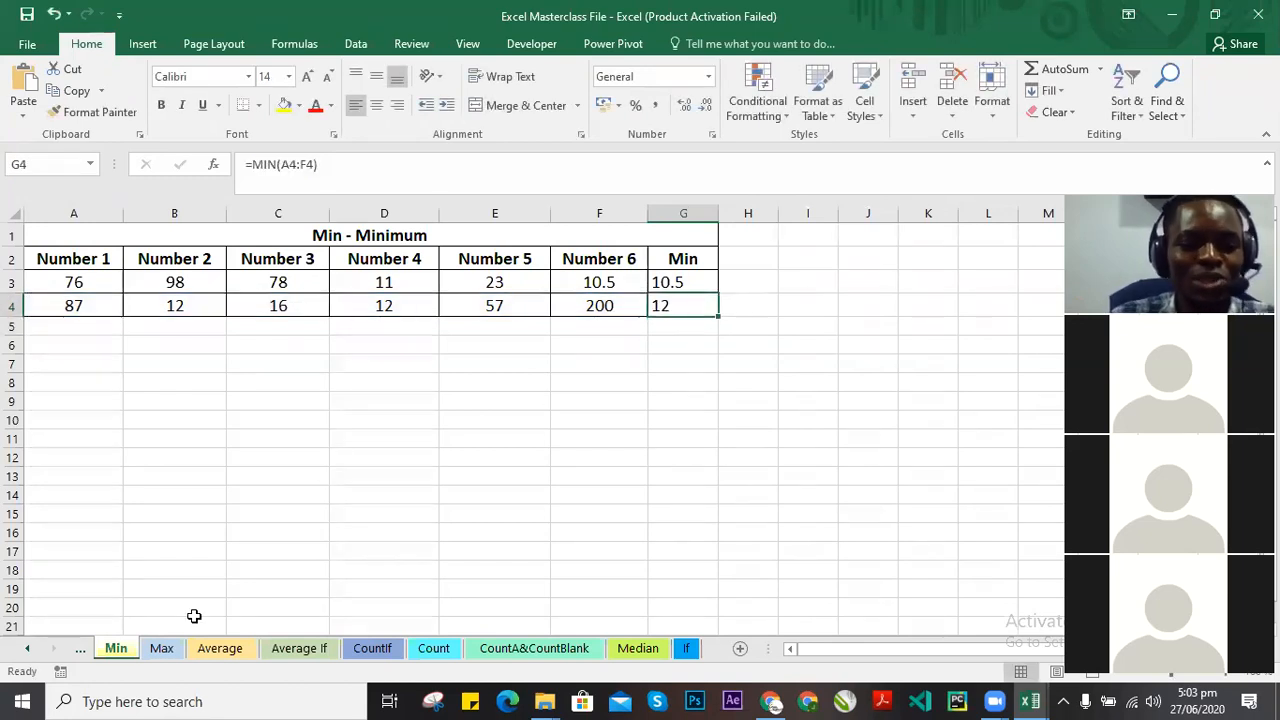
# On the Max sheet, enter =MAX(A3:F3) in cell G3 to find the first row's maximum.
pyautogui.click(162, 648)
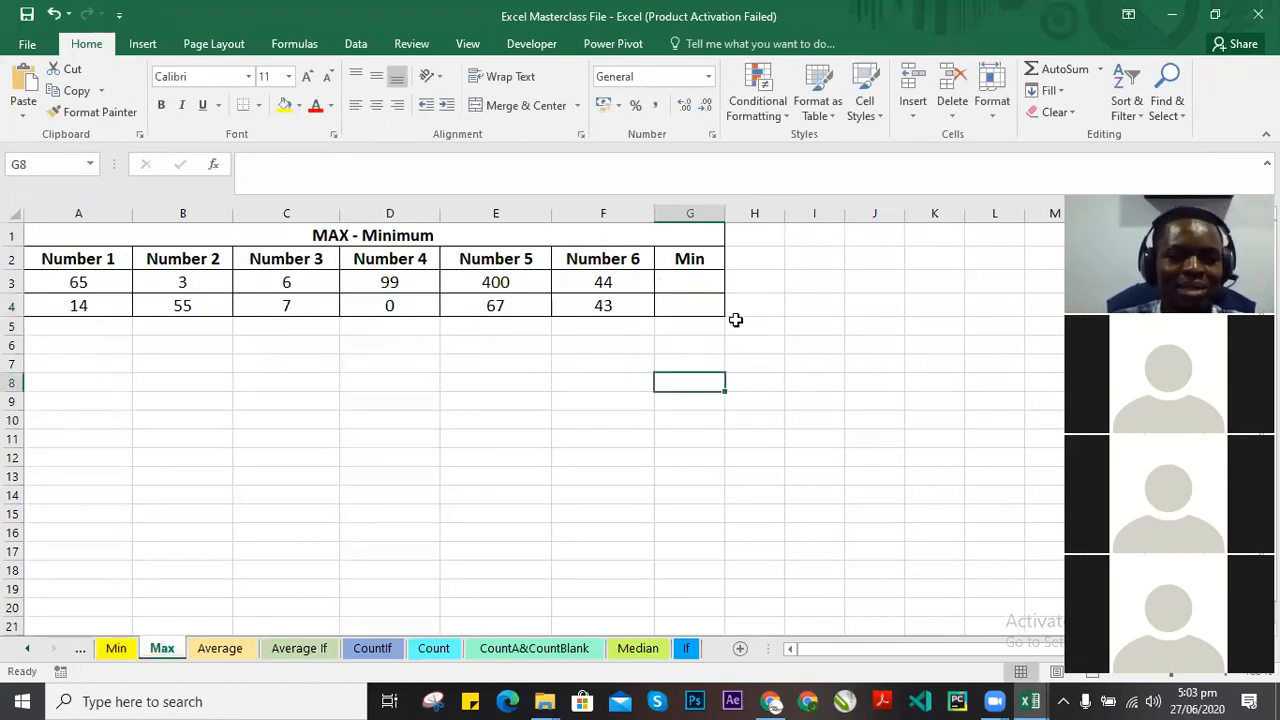
pyautogui.click(687, 284)
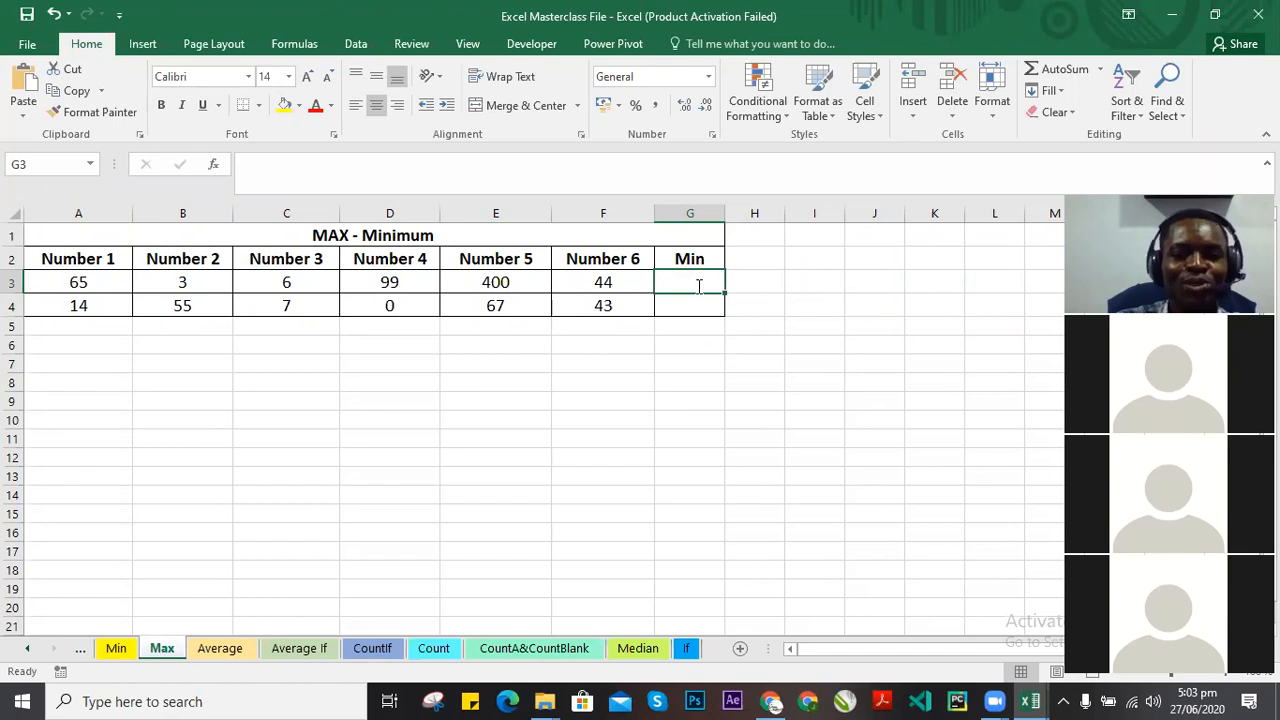
pyautogui.write('=')
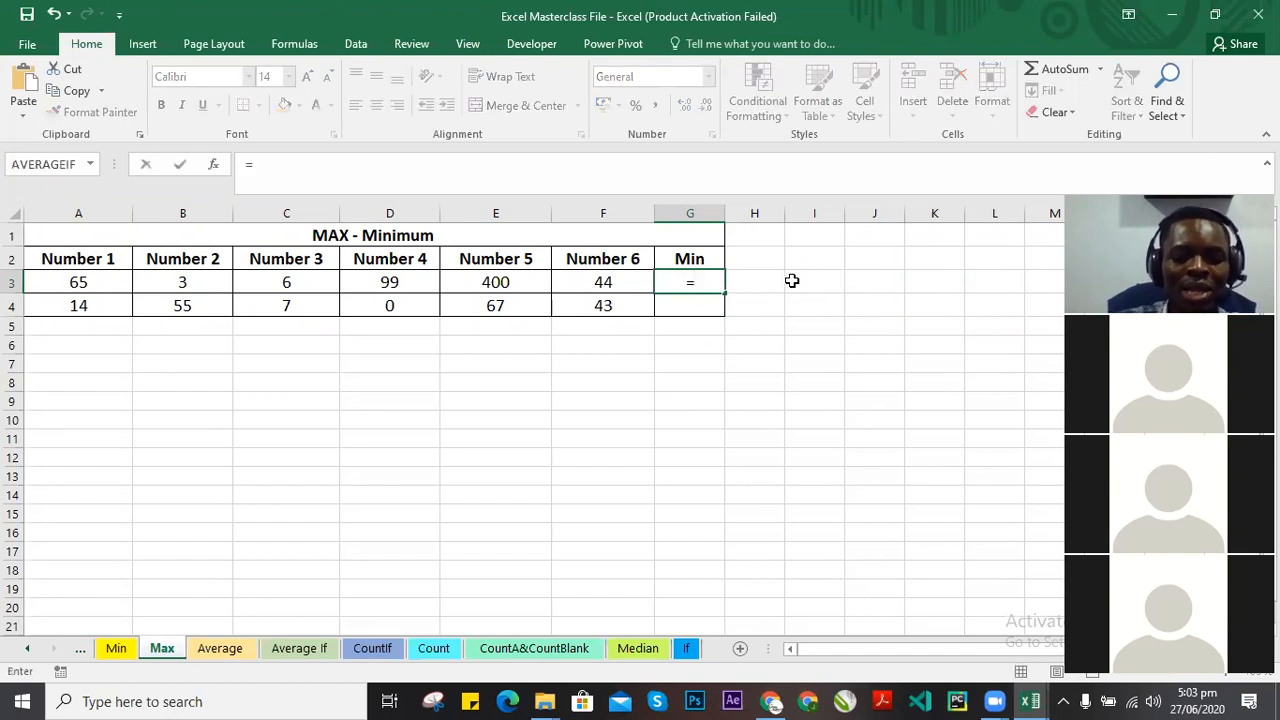
pyautogui.write('MAX')
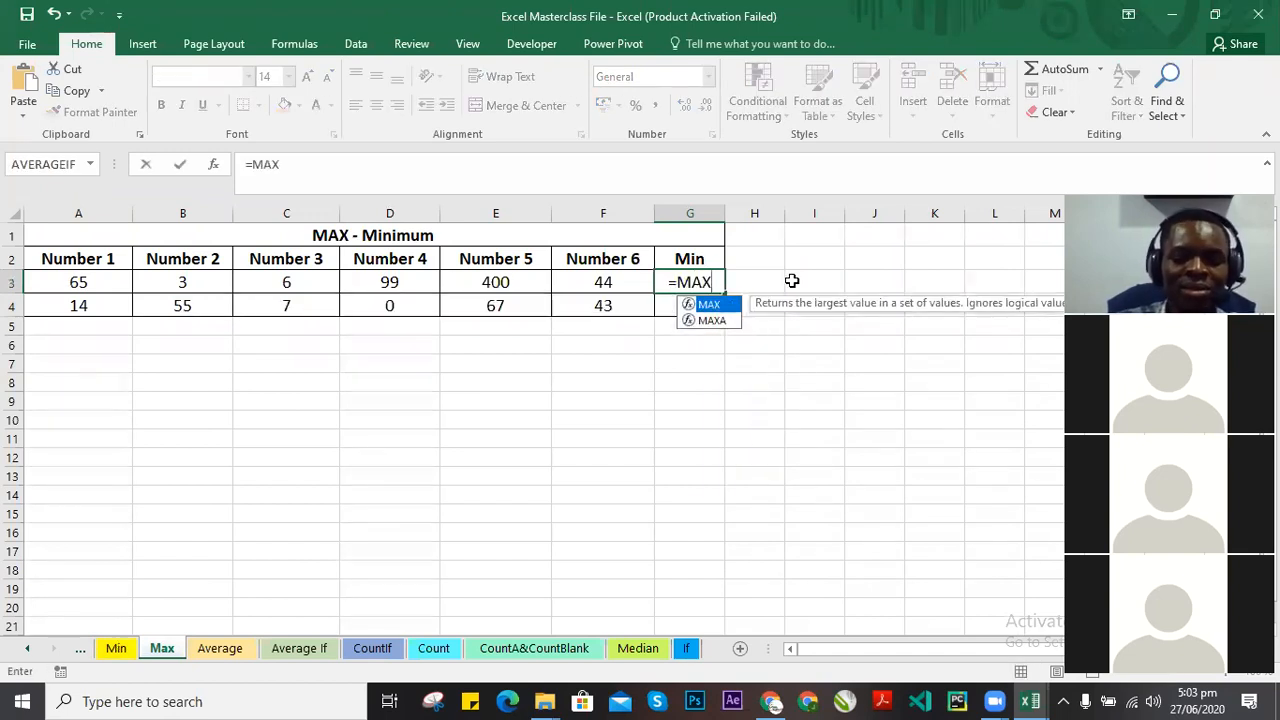
pyautogui.write('(')
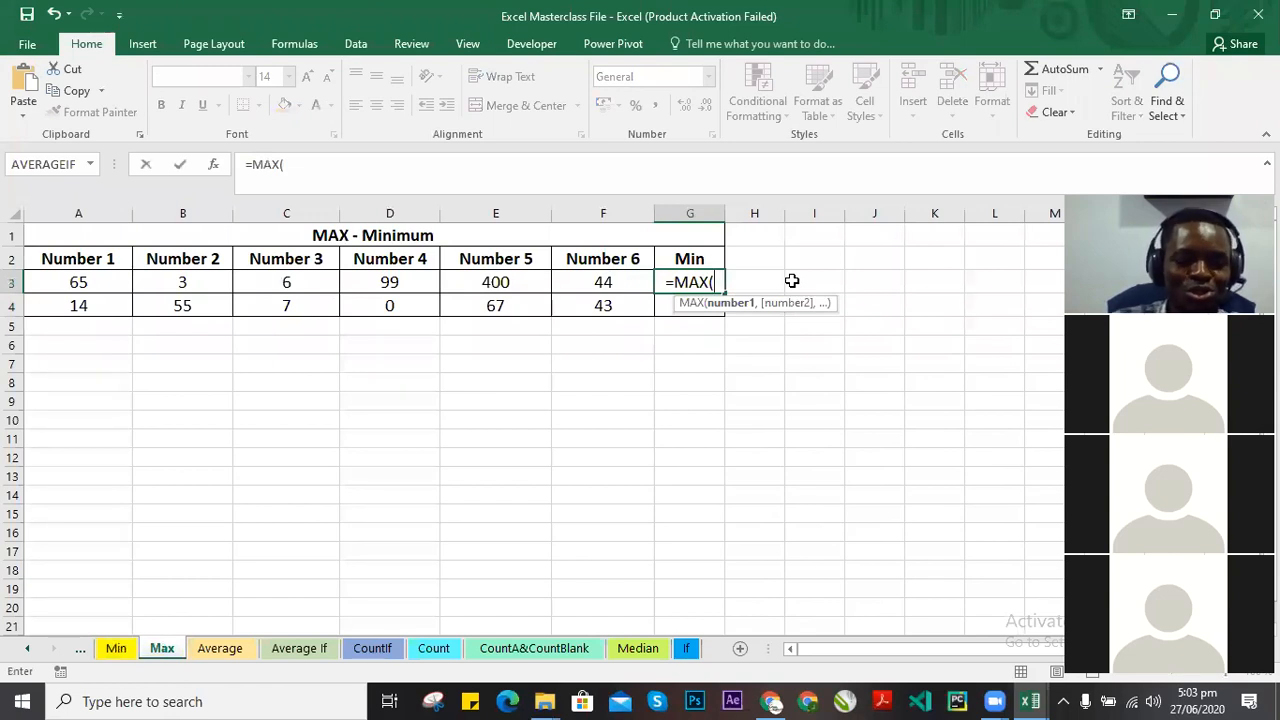
pyautogui.hotkey('ctrl', 'Left')
pyautogui.write(':')
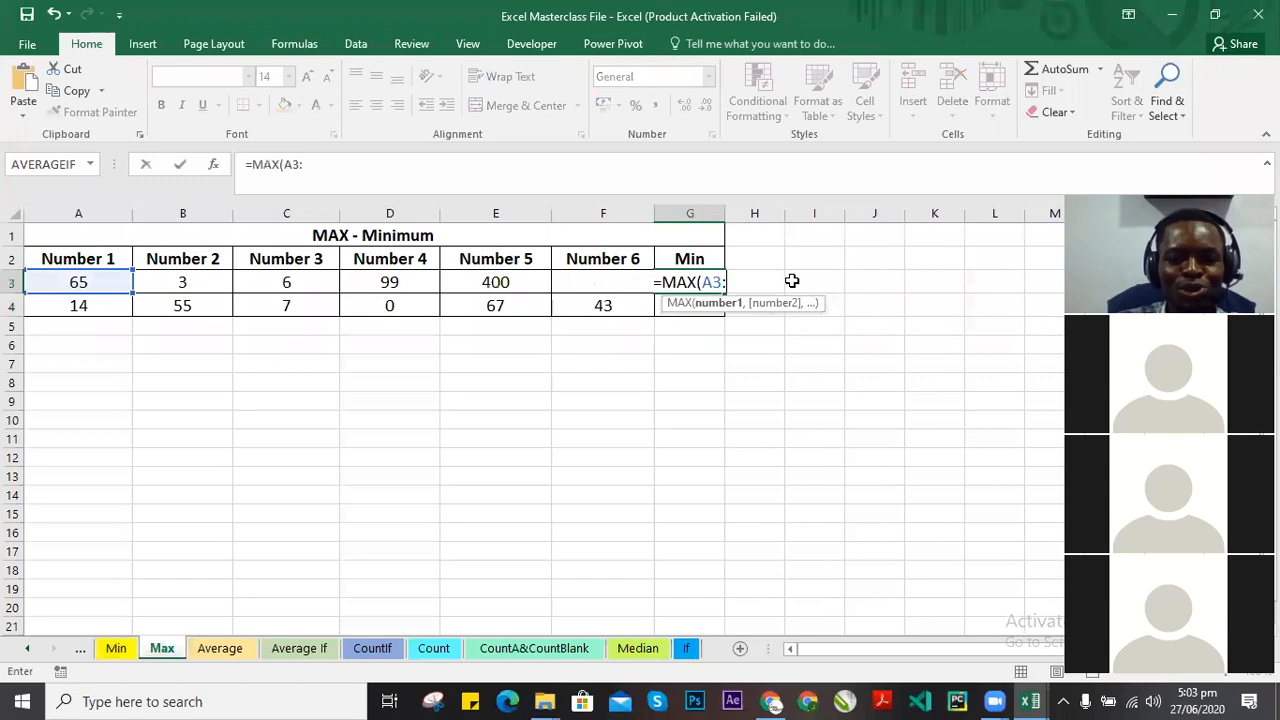
pyautogui.write('F3')
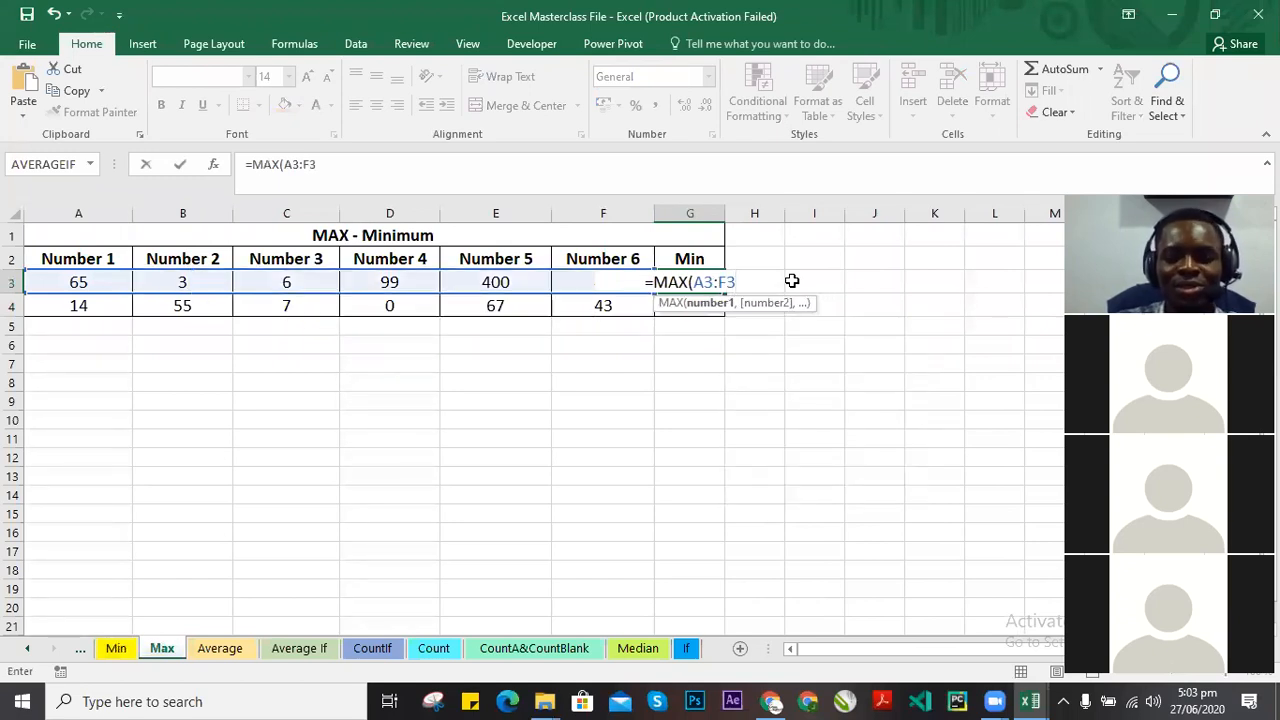
pyautogui.write(')')
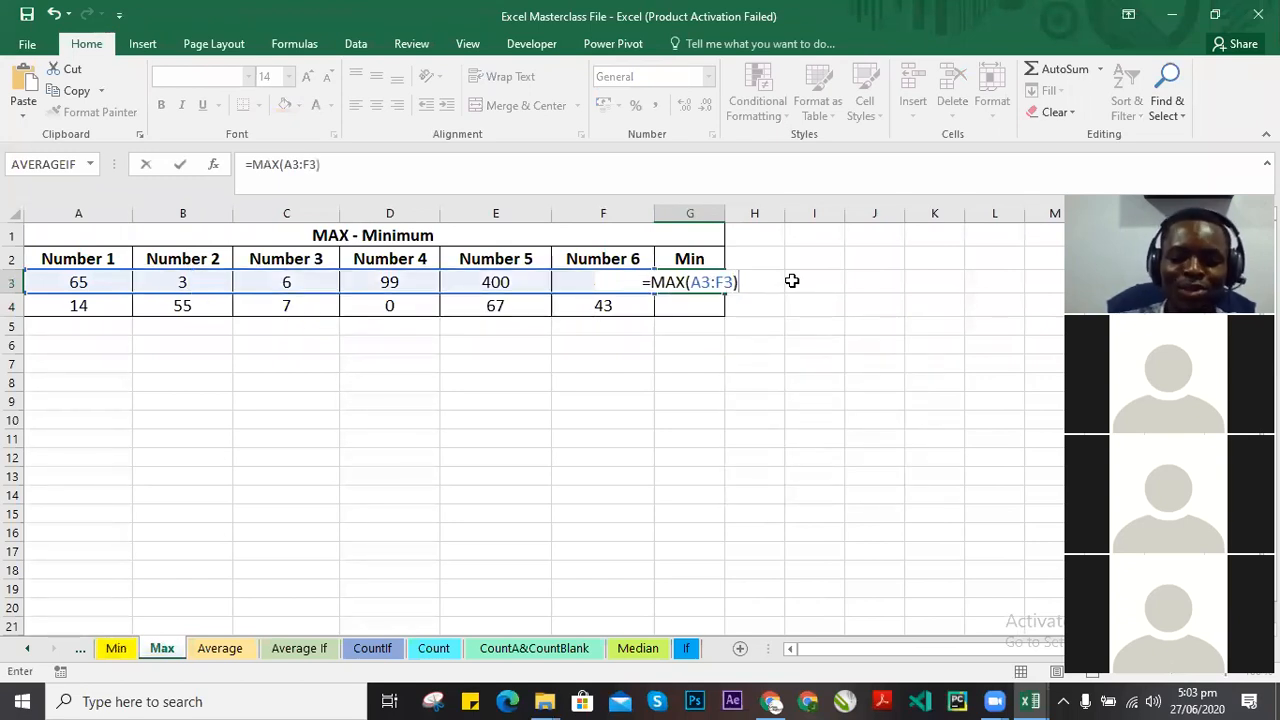
pyautogui.press('Return')
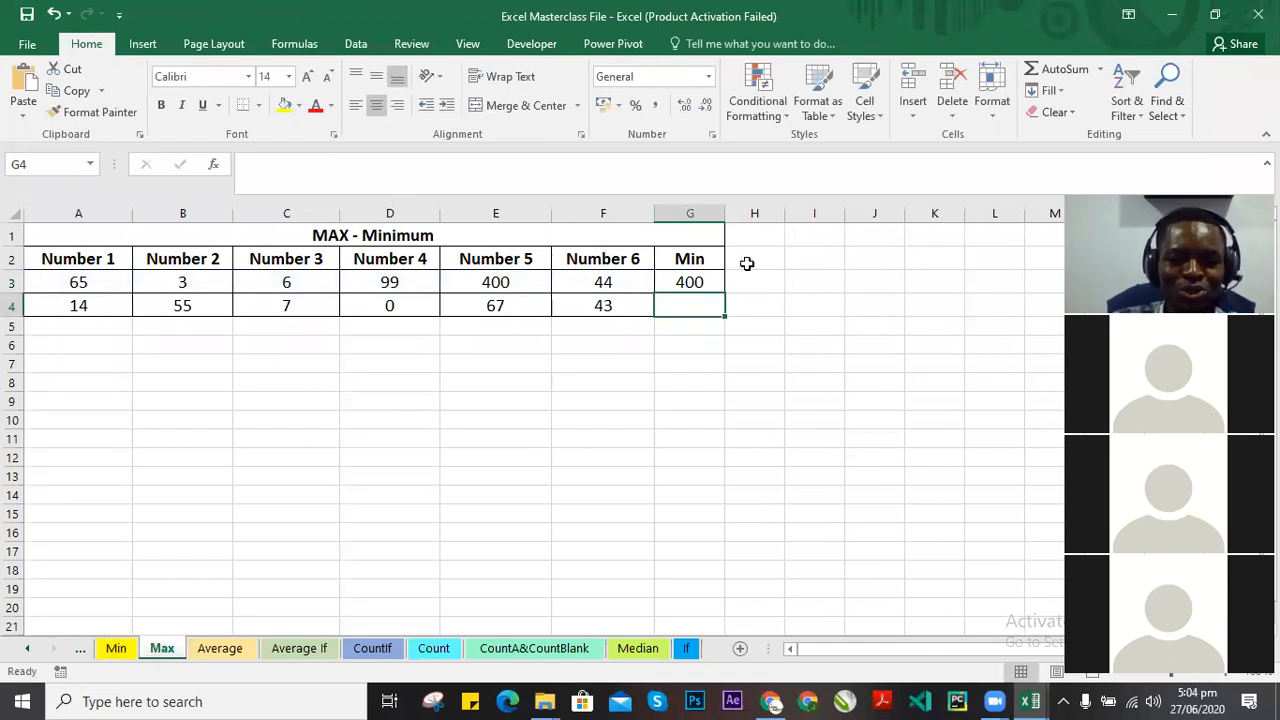
# Review the range referenced by the MAX formula in cell G3.
pyautogui.click(712, 284)
pyautogui.doubleClick(705, 284)
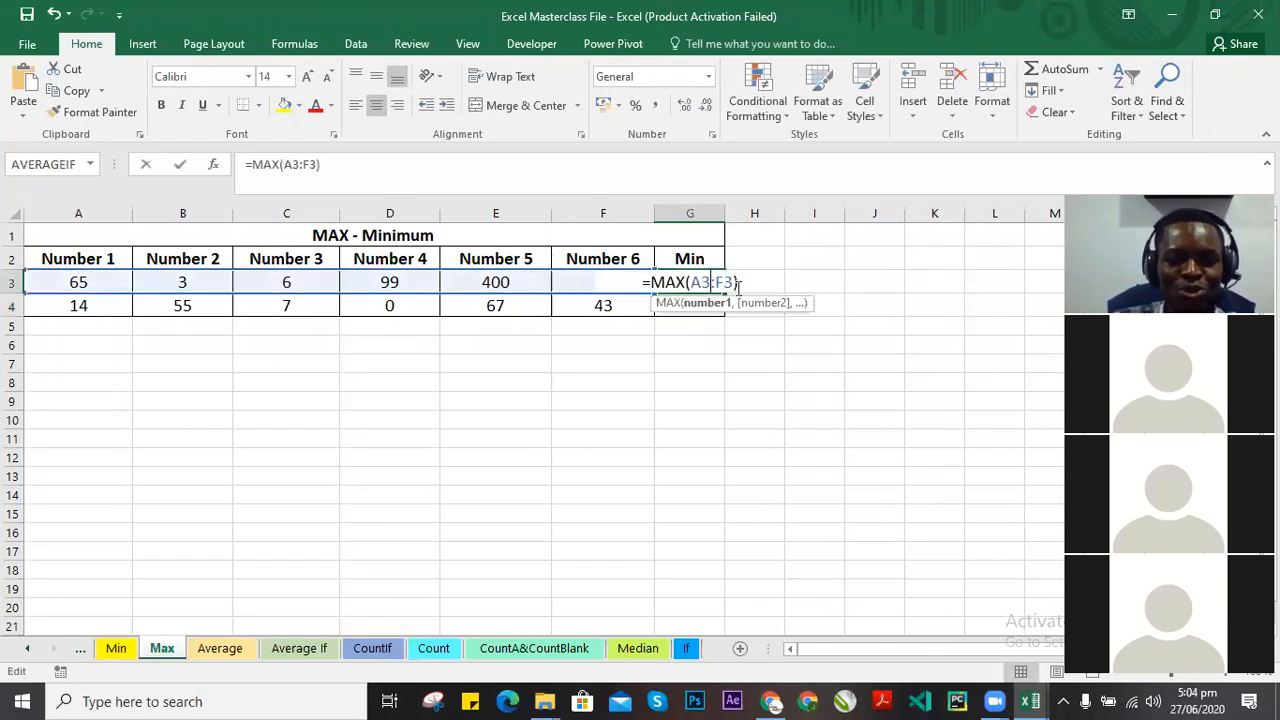
pyautogui.press('Return')
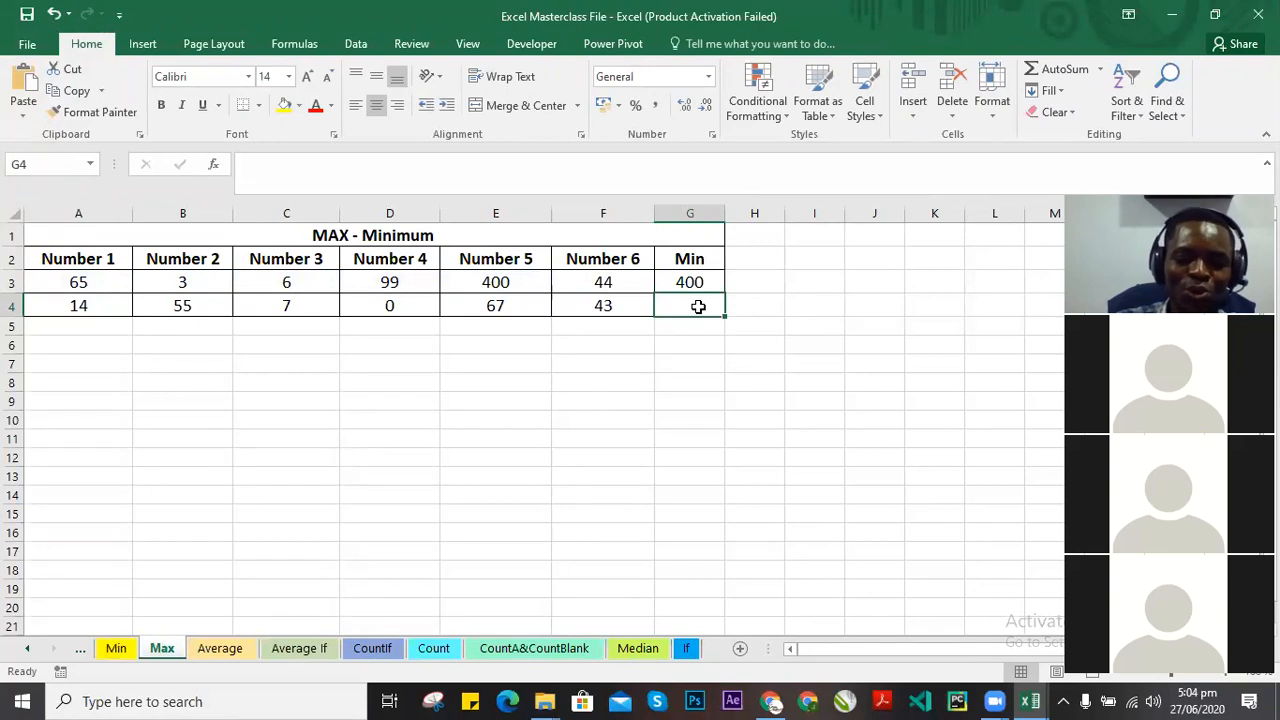
# Enter =MAX(A3:F3) in cell G4 of the Max sheet.
pyautogui.write('=MAS')
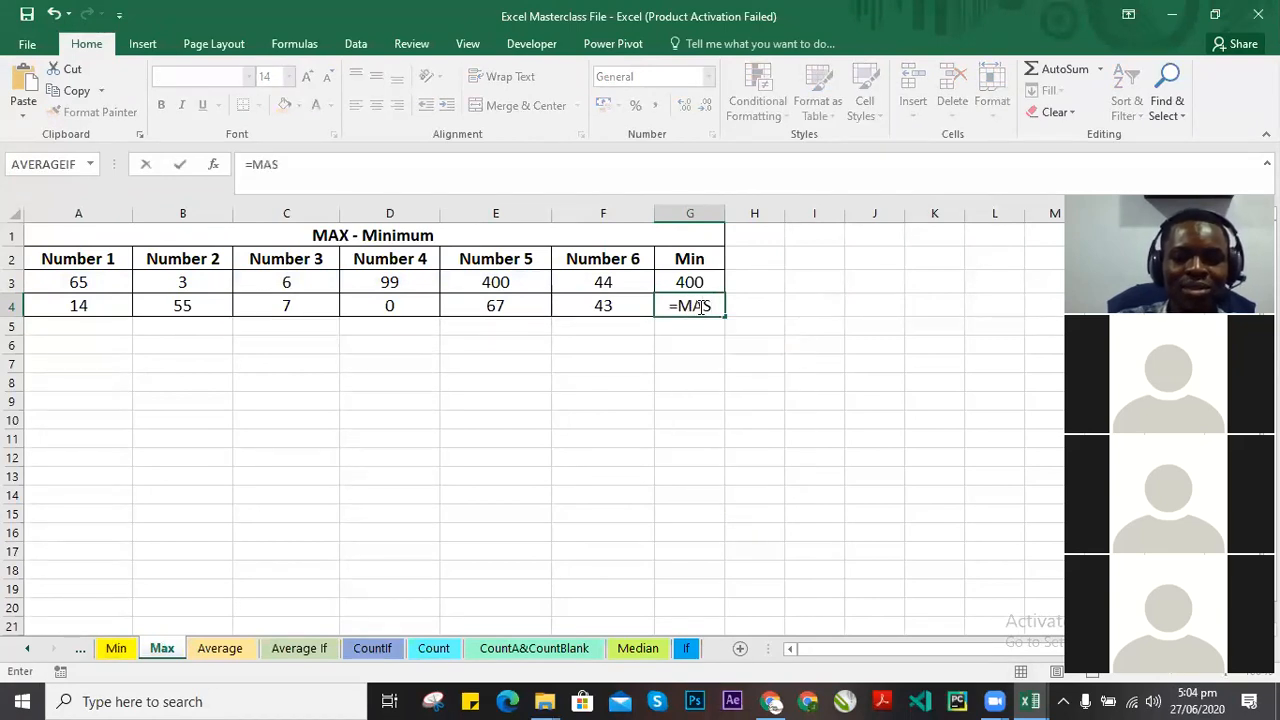
pyautogui.press('BackSpace')
pyautogui.write('X(')
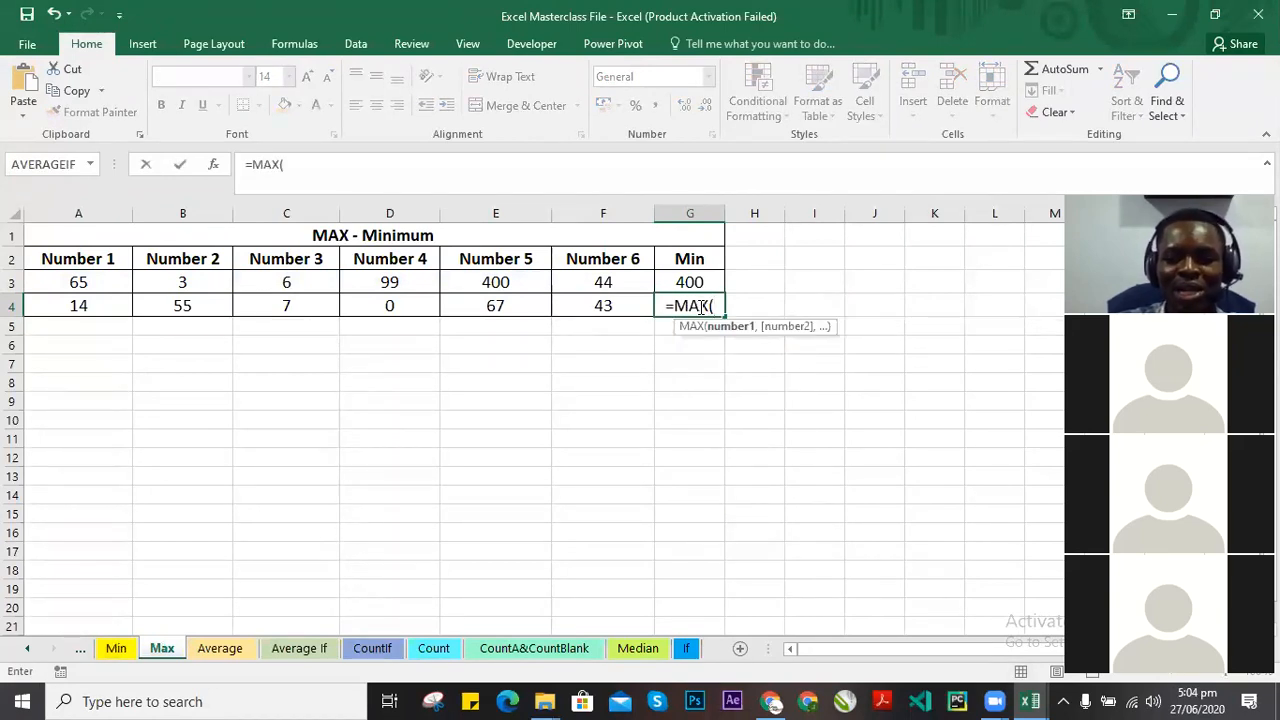
pyautogui.write('A3:')
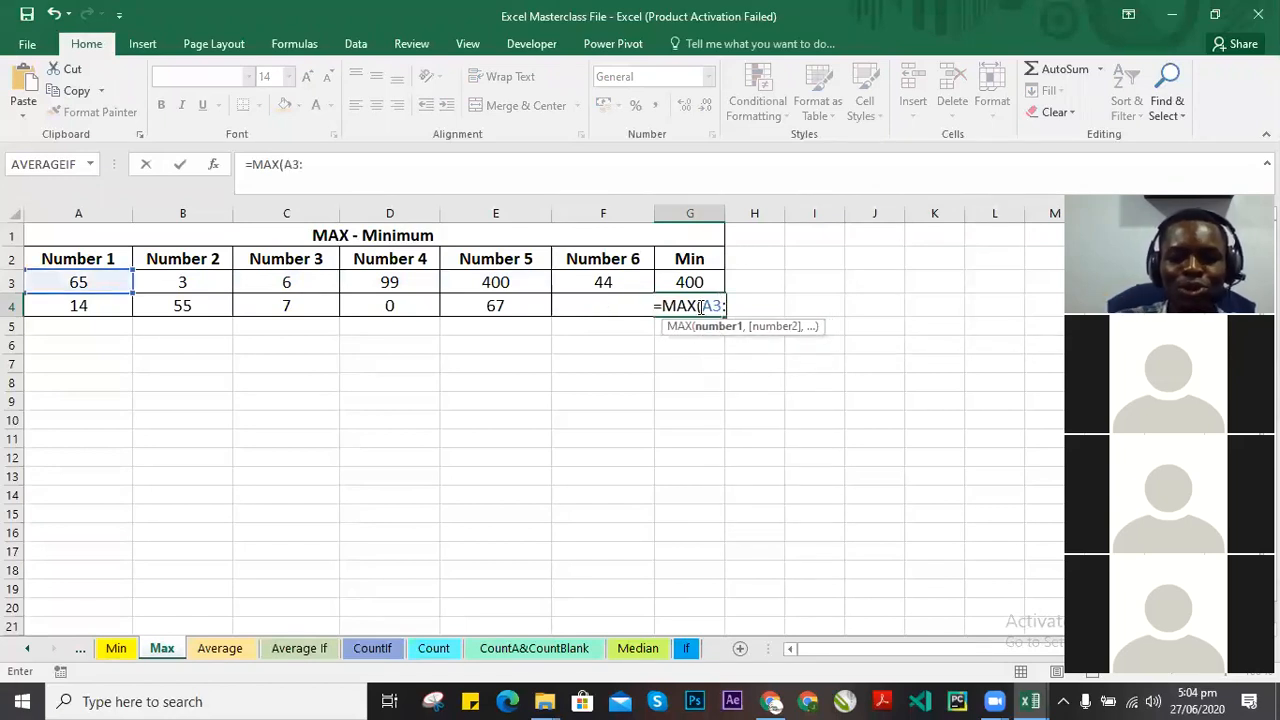
pyautogui.write('F3)')
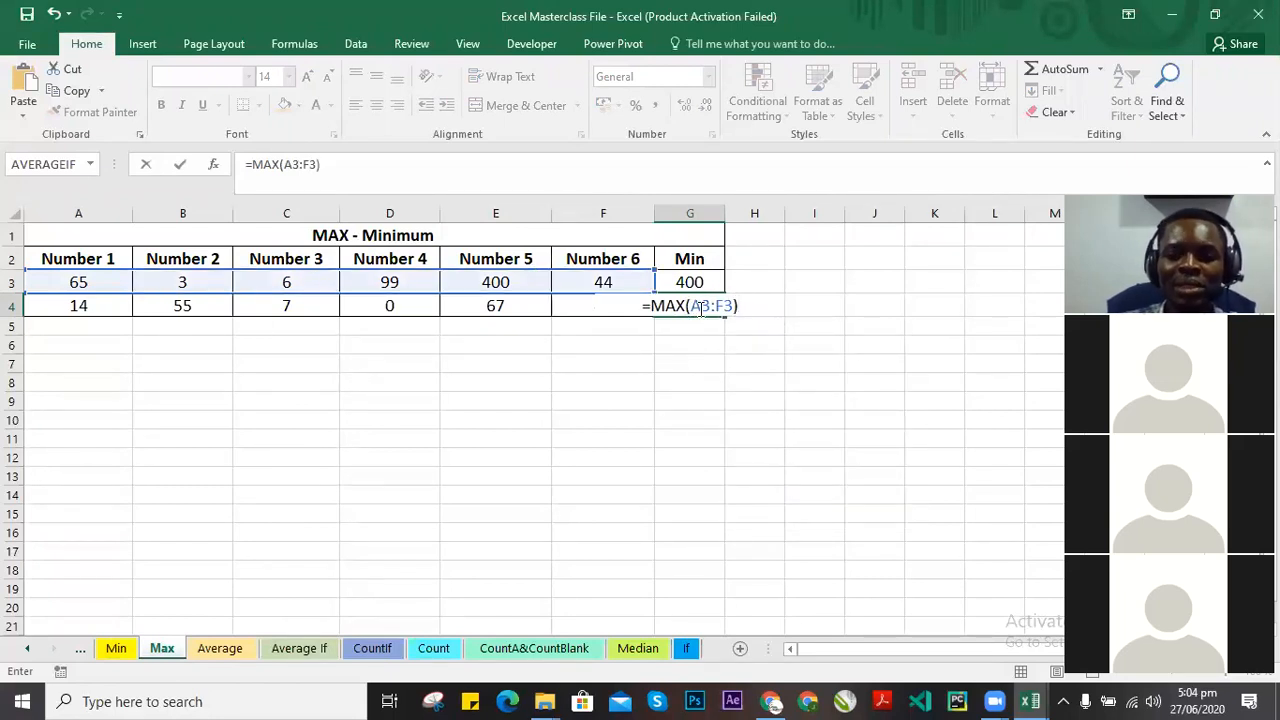
pyautogui.press('Return')
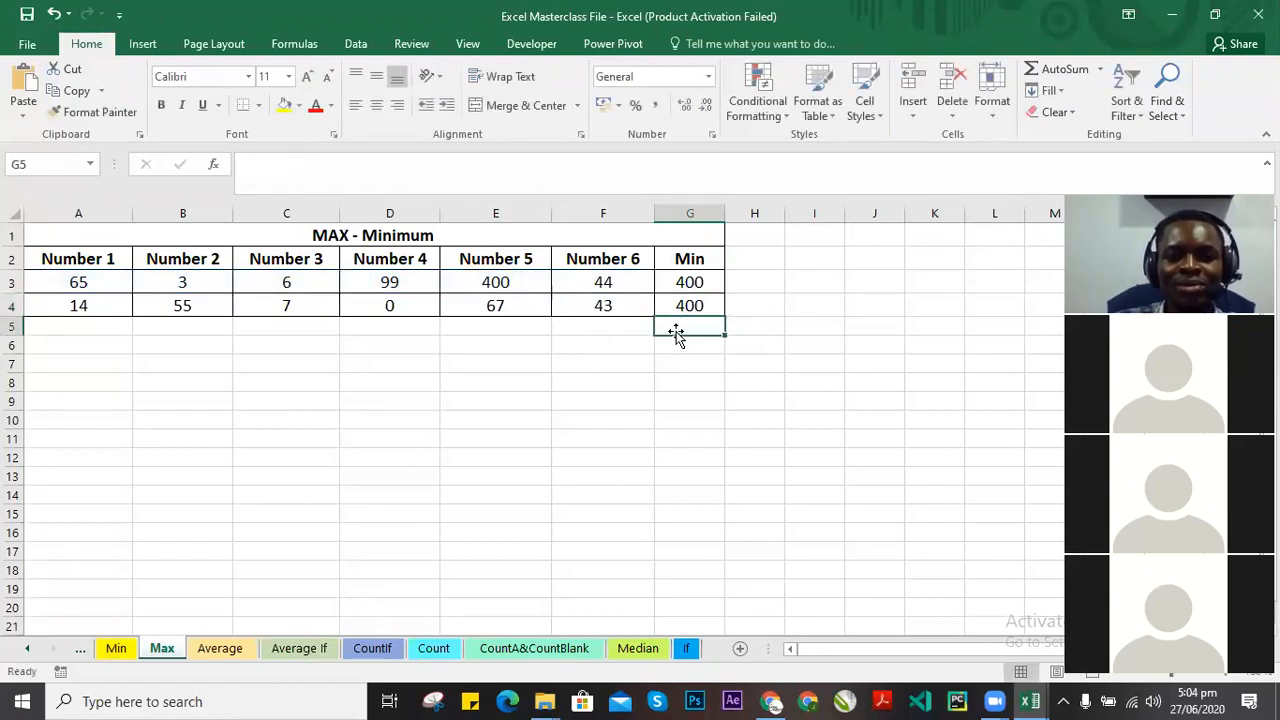
# Correct the formula in cell G4 to =MAX(A4:F4) so it finds the second row's maximum.
pyautogui.click(694, 307)
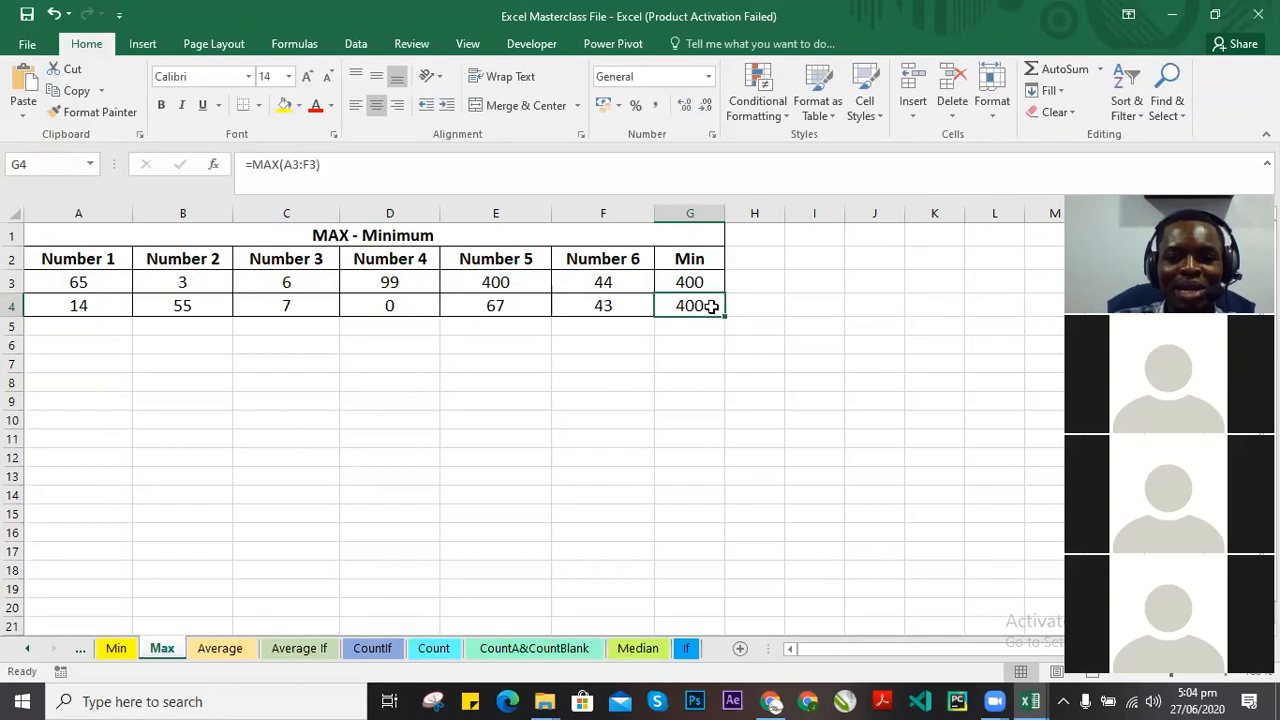
pyautogui.doubleClick(707, 305)
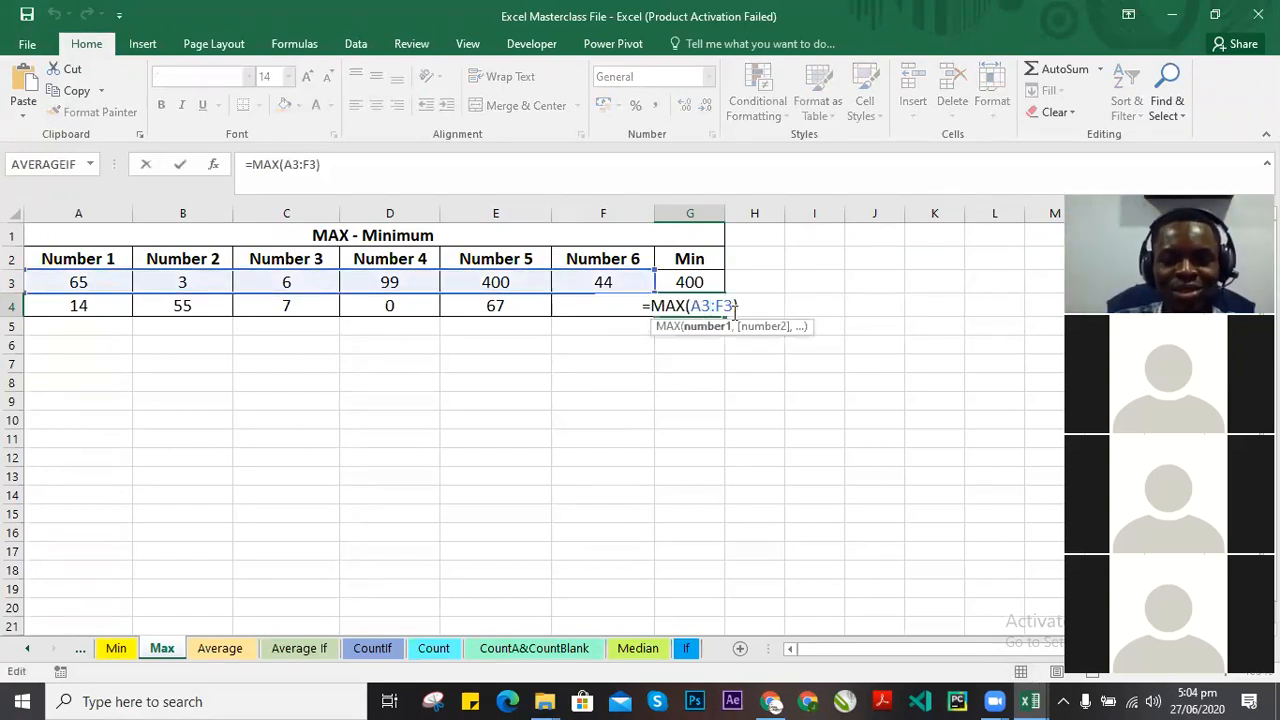
pyautogui.press('BackSpace')
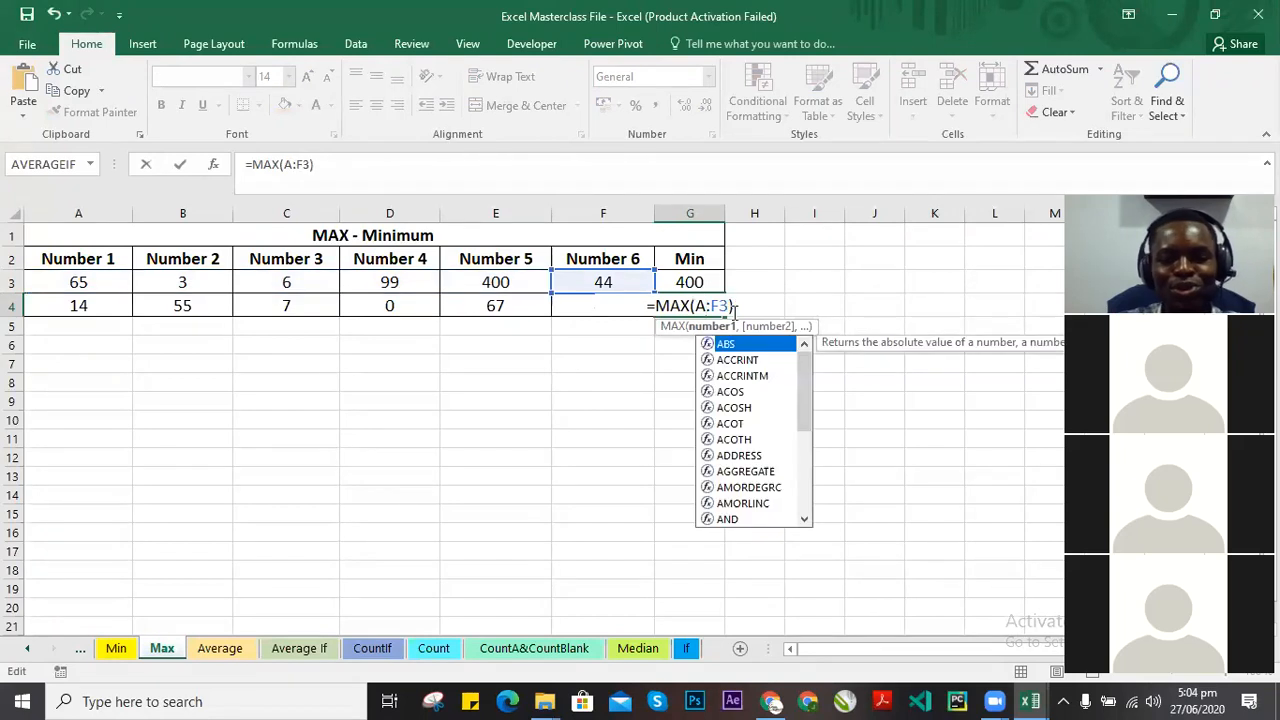
pyautogui.write('4')
pyautogui.press('Right')
pyautogui.press('Right')
pyautogui.press('Right')
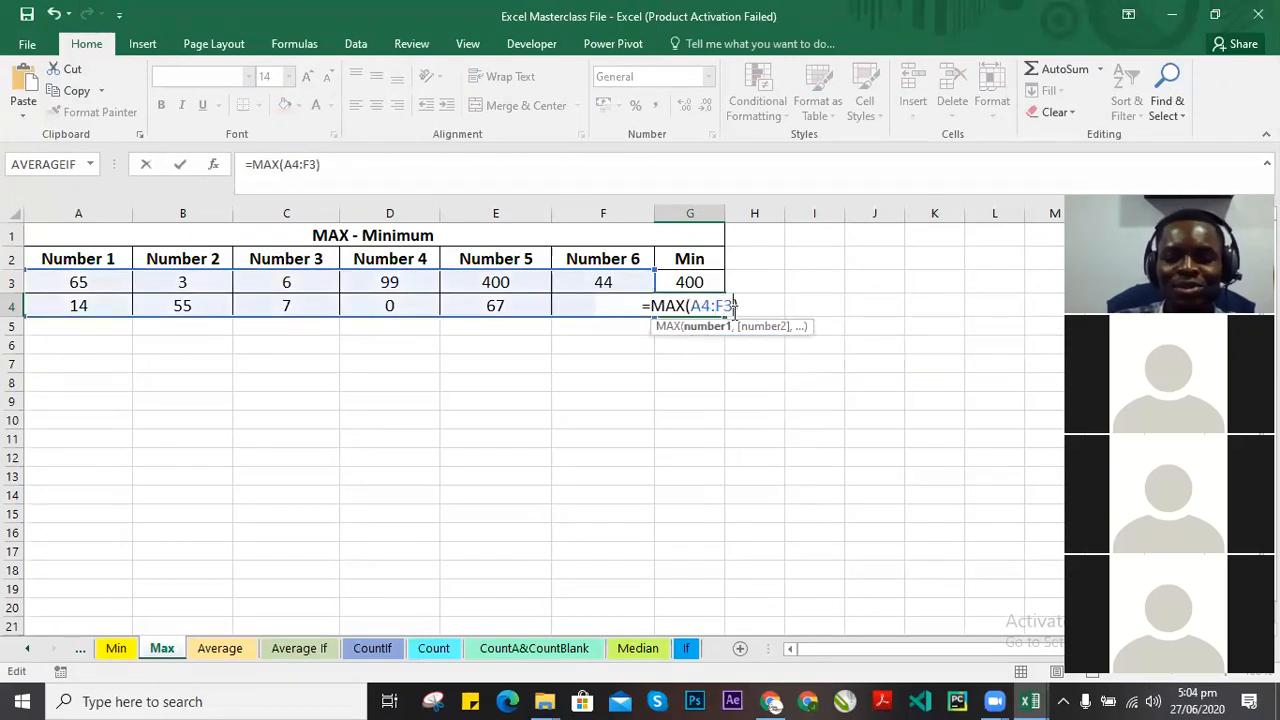
pyautogui.press('BackSpace')
pyautogui.write('4')
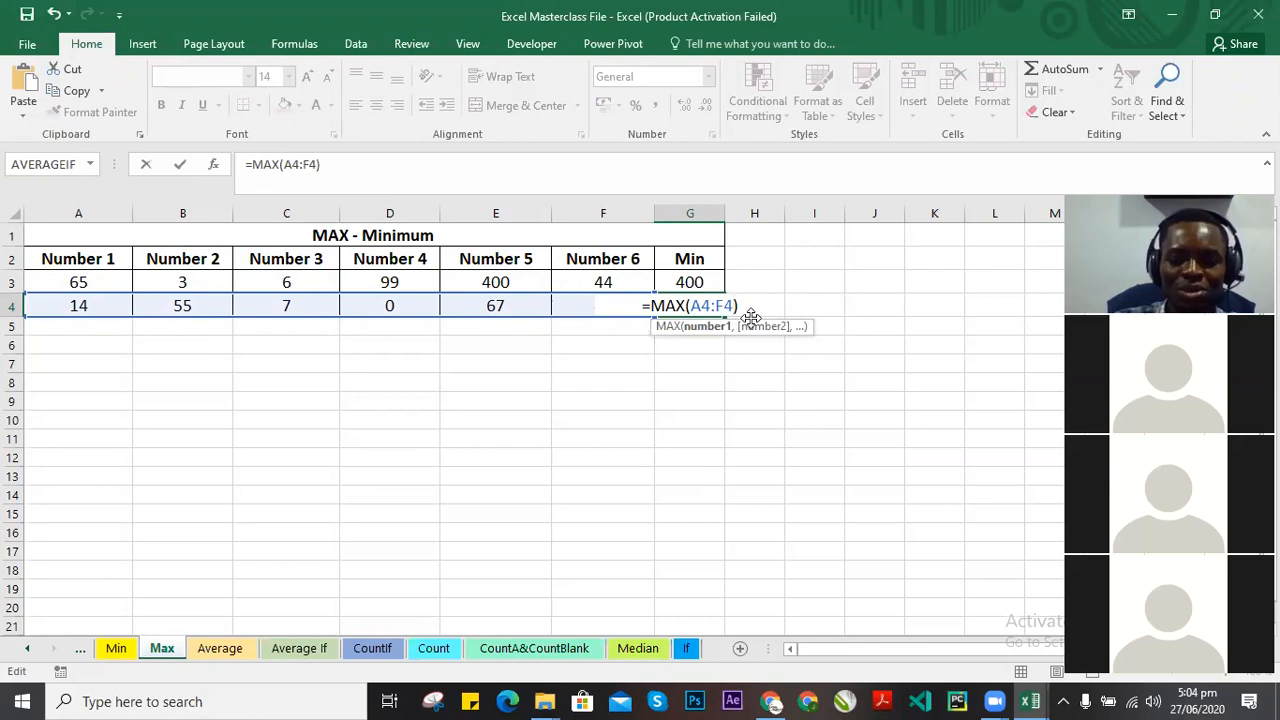
pyautogui.press('Return')
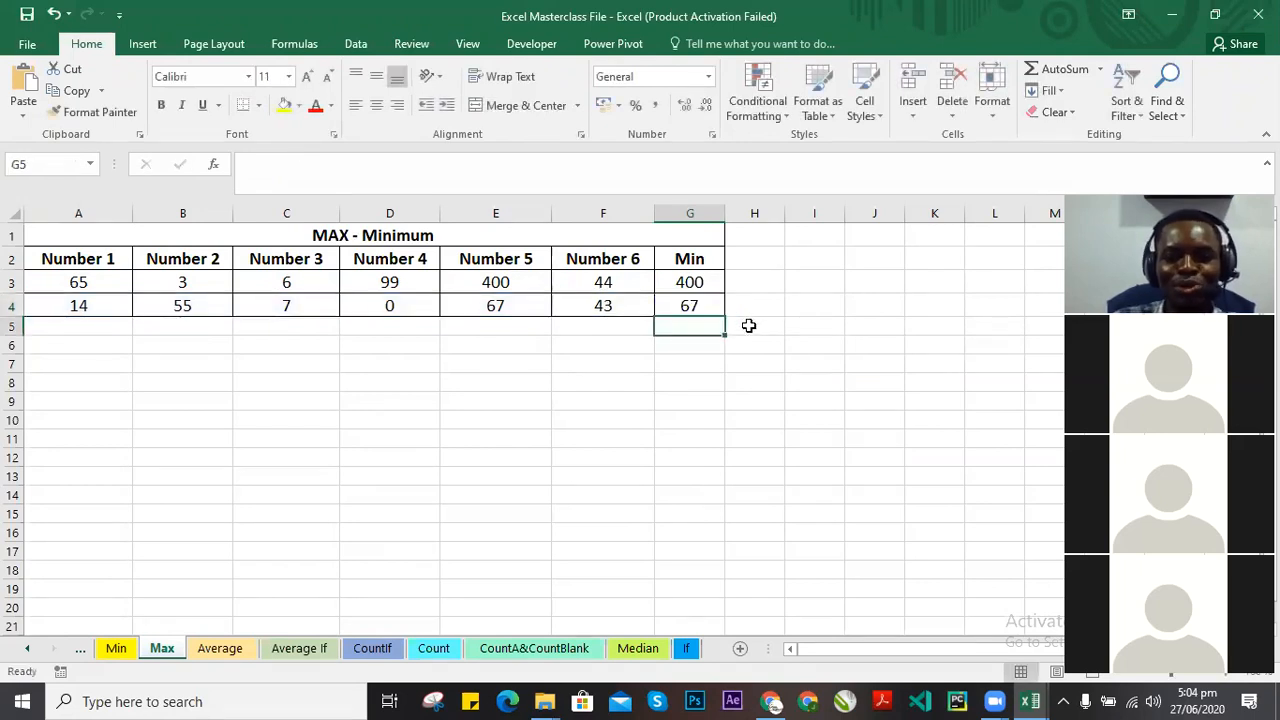
pyautogui.click(712, 307)
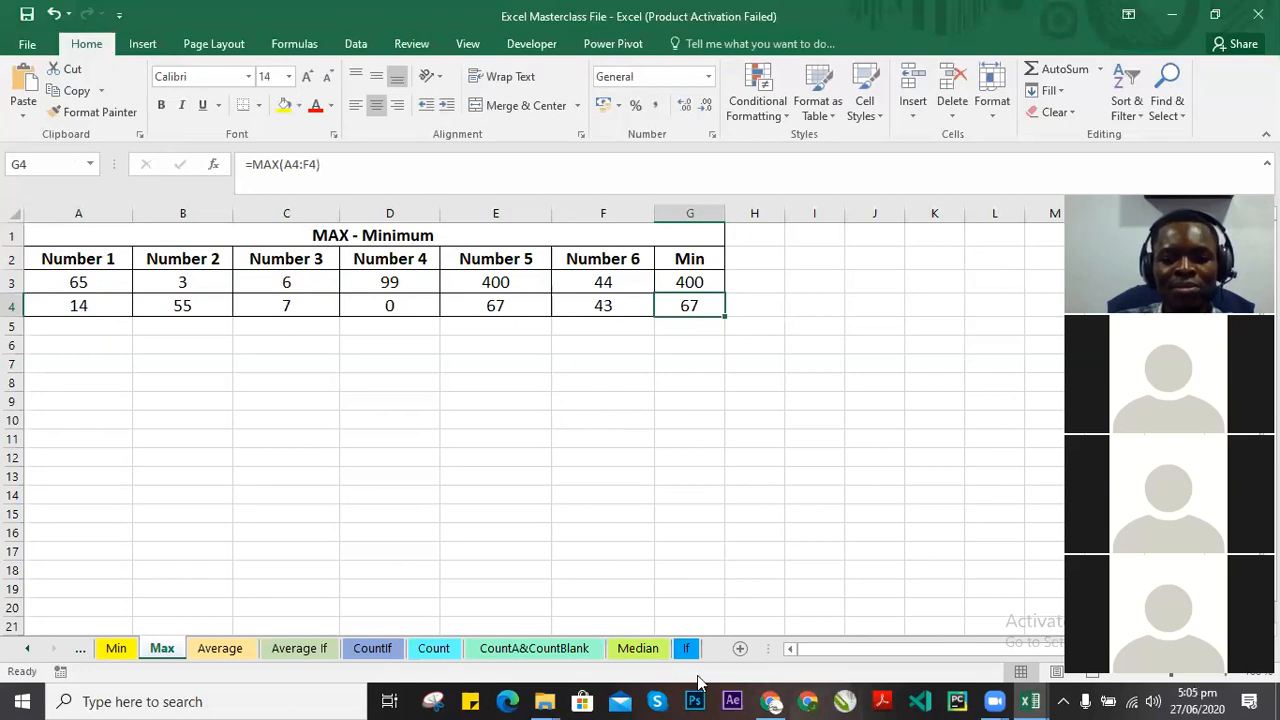
# Open the Average sheet and look over its title and the first cell of the Average column.
pyautogui.click(220, 650)
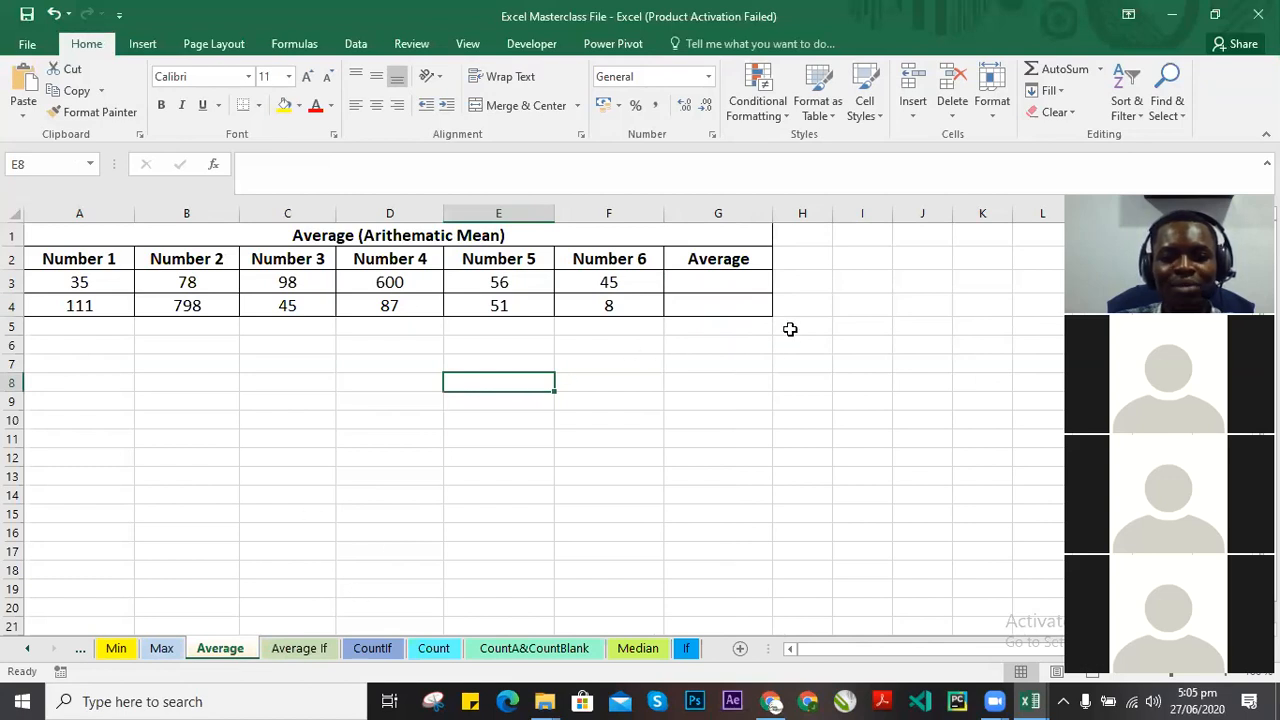
pyautogui.click(725, 288)
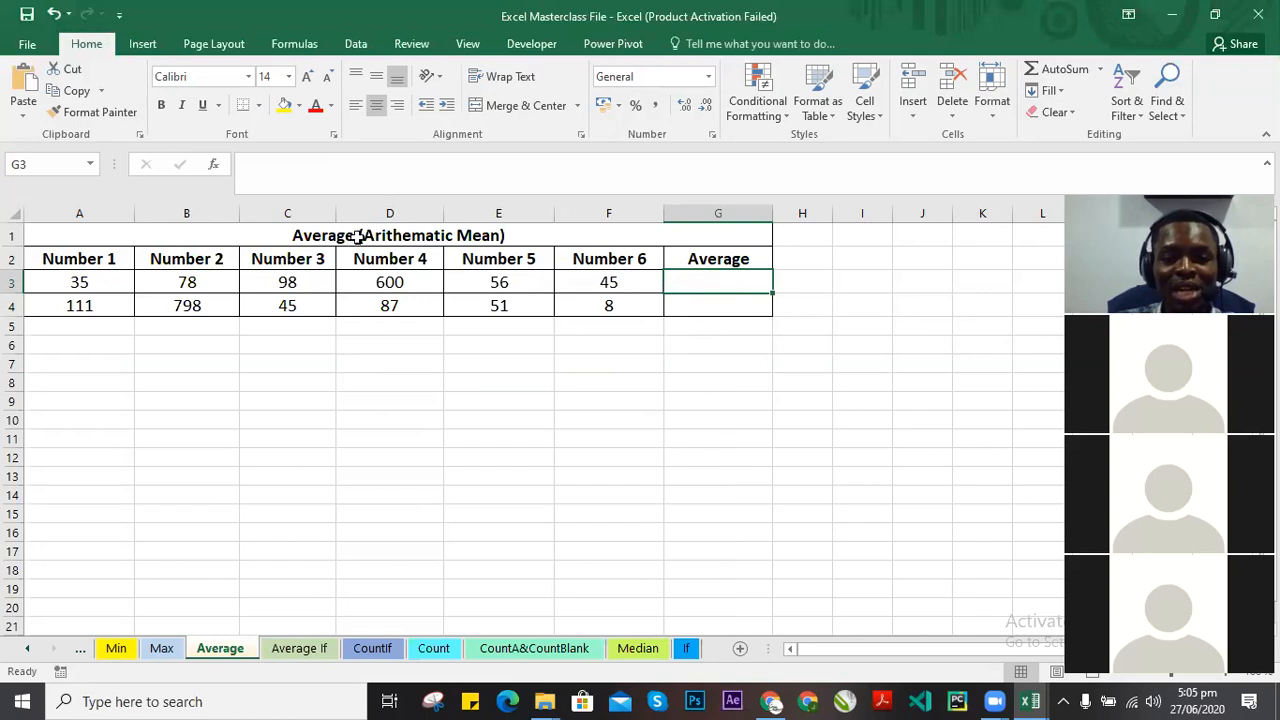
pyautogui.click(479, 234)
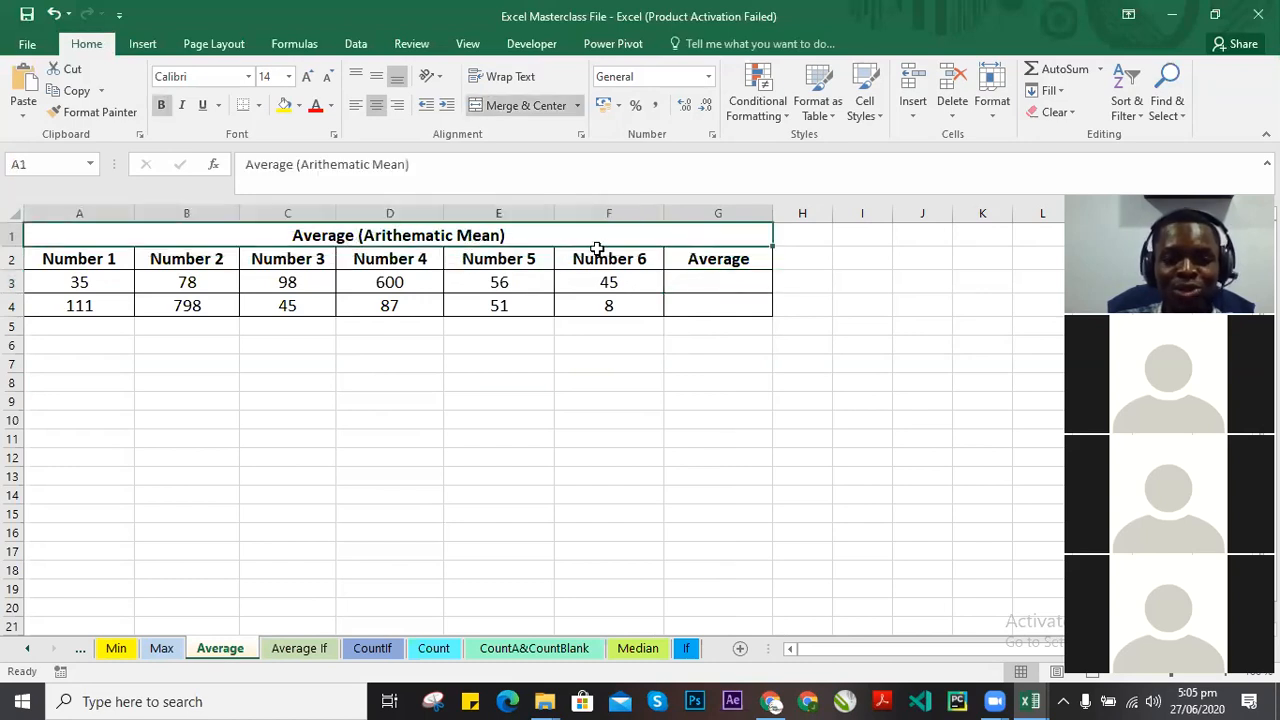
pyautogui.click(718, 286)
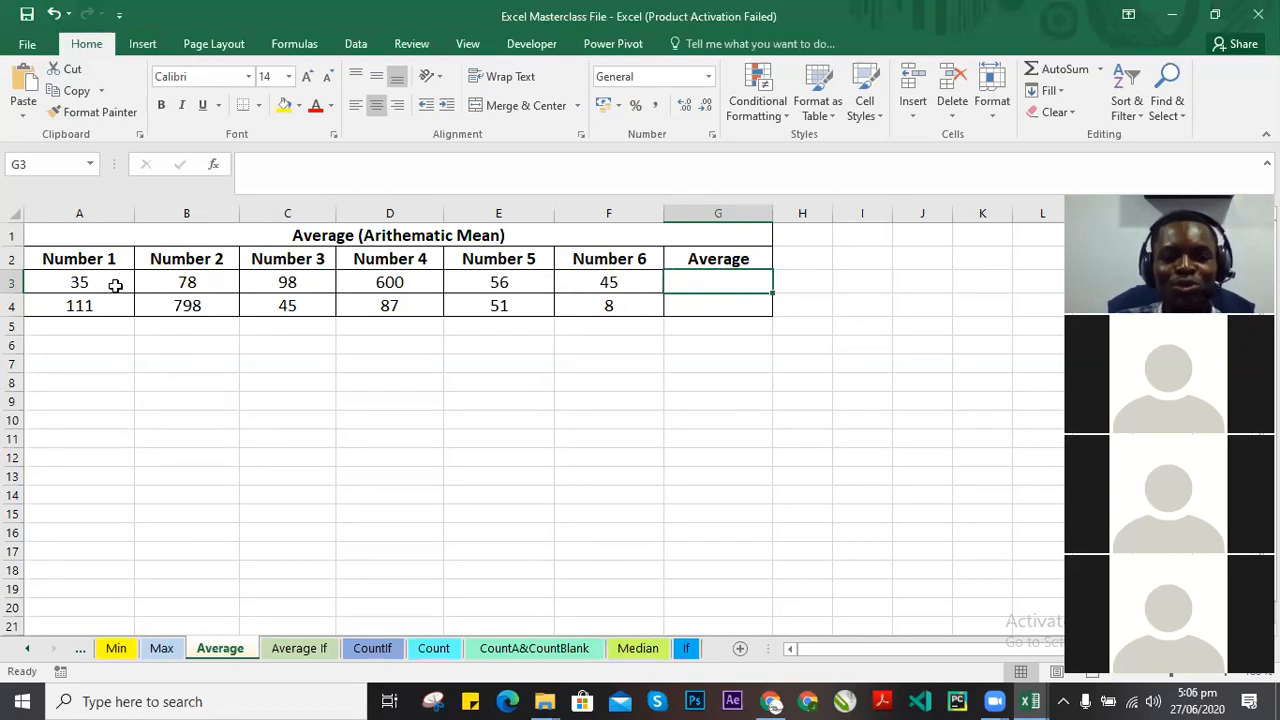
# Examine the six numbers in cells A3 to F3 that make up the first row's average.
pyautogui.moveTo(82, 283)
pyautogui.mouseDown()
pyautogui.moveTo(636, 282)
pyautogui.moveTo(67, 281)
pyautogui.mouseUp()
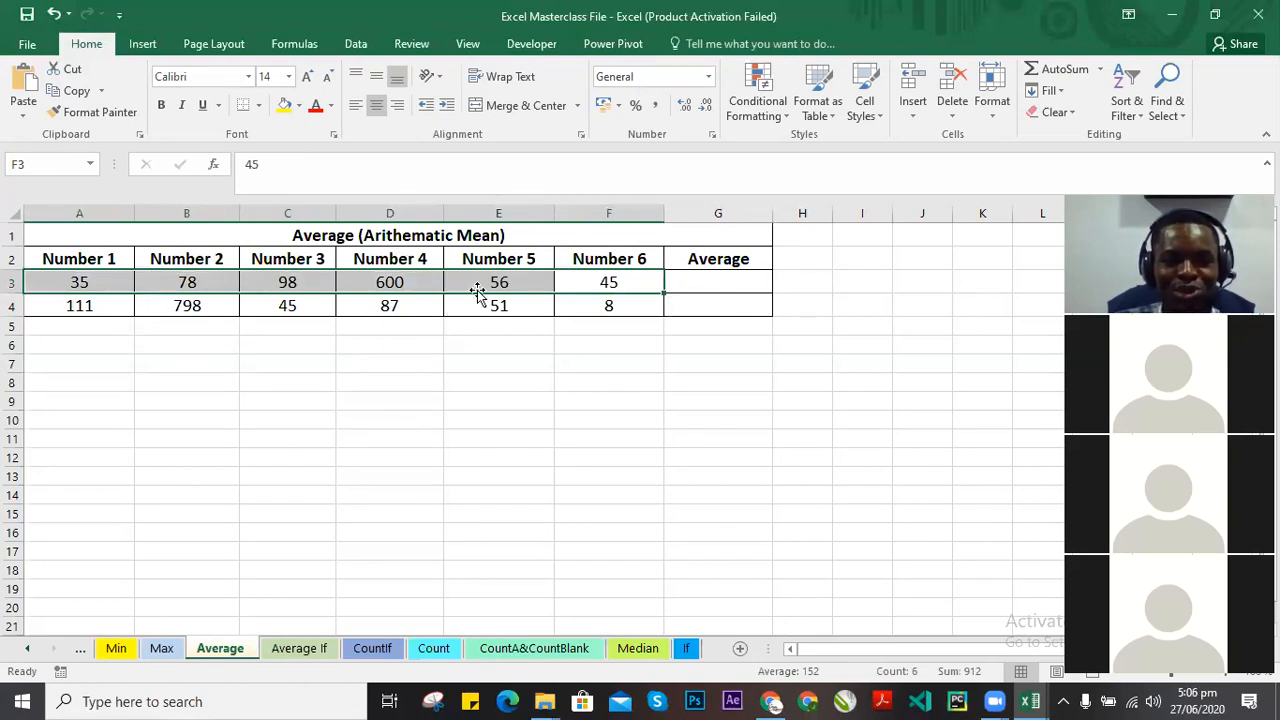
pyautogui.click(631, 260)
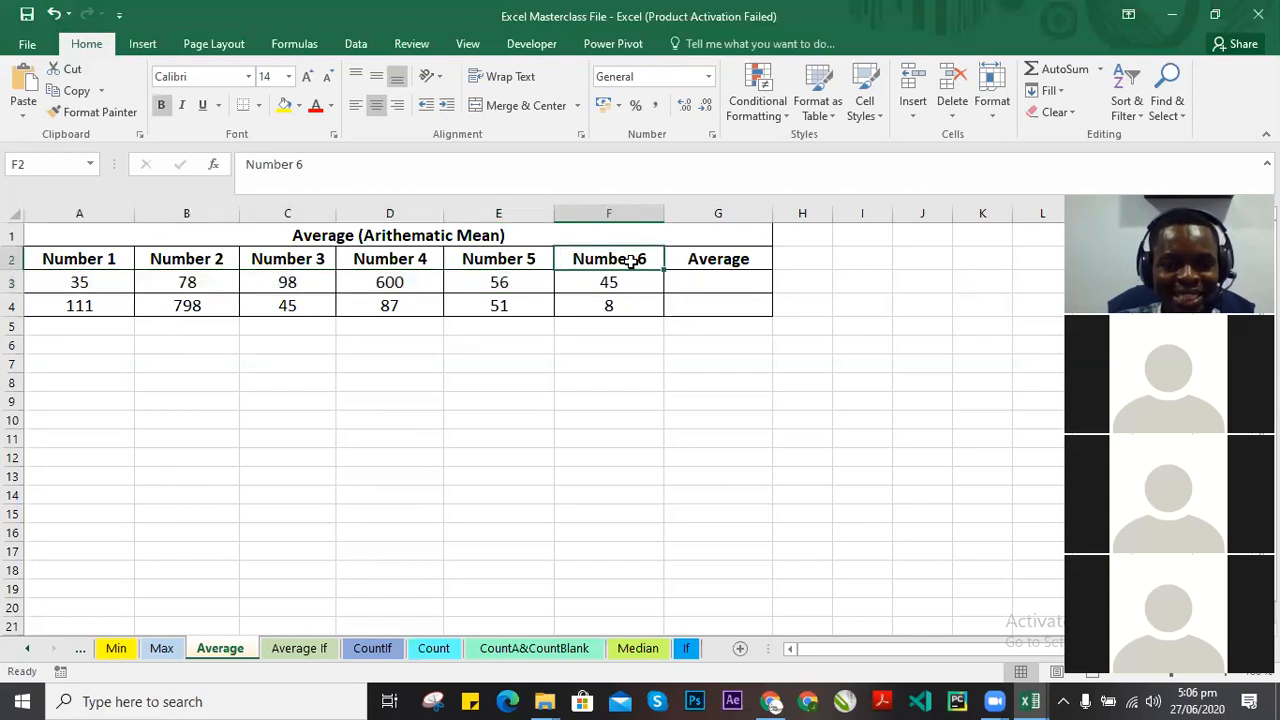
pyautogui.click(89, 281)
pyautogui.click(215, 283)
pyautogui.click(297, 284)
pyautogui.click(400, 290)
pyautogui.click(500, 285)
pyautogui.click(575, 286)
pyautogui.moveTo(634, 281); pyautogui.dragTo(63, 277)
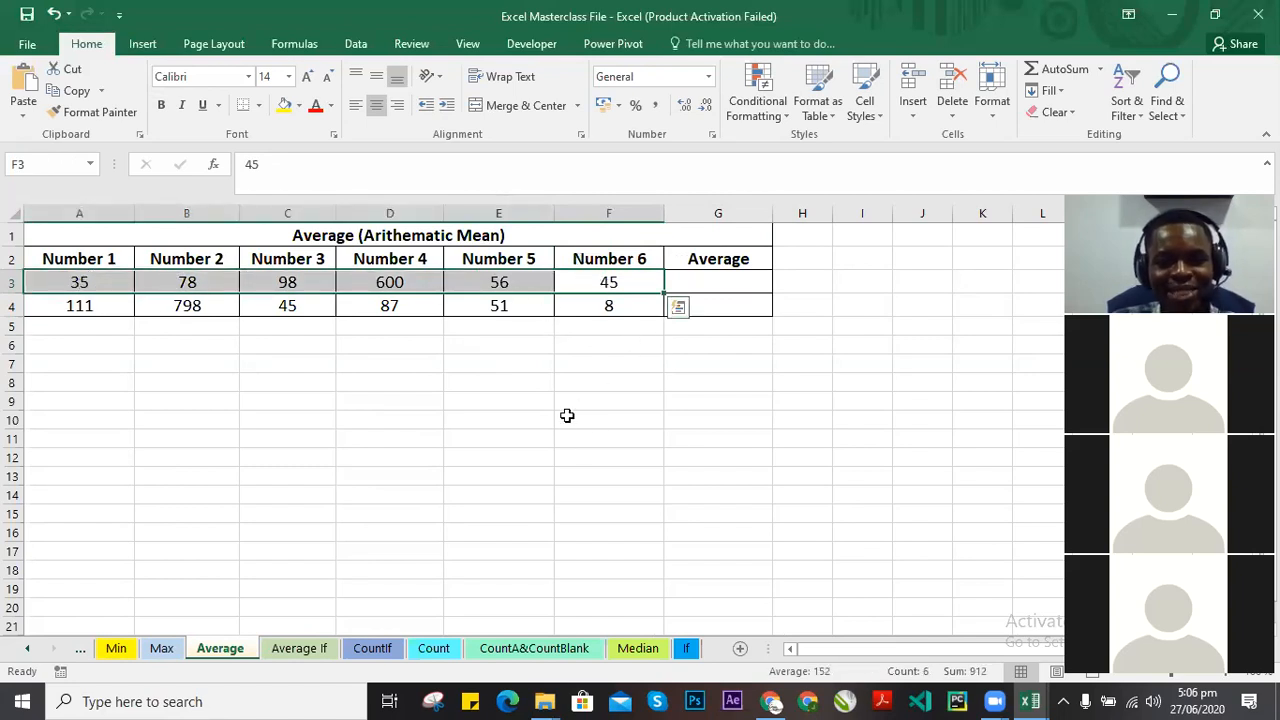
# Enter =AVERAGE(A3:F3) in cell G3 to calculate the first row's average.
pyautogui.click(732, 282)
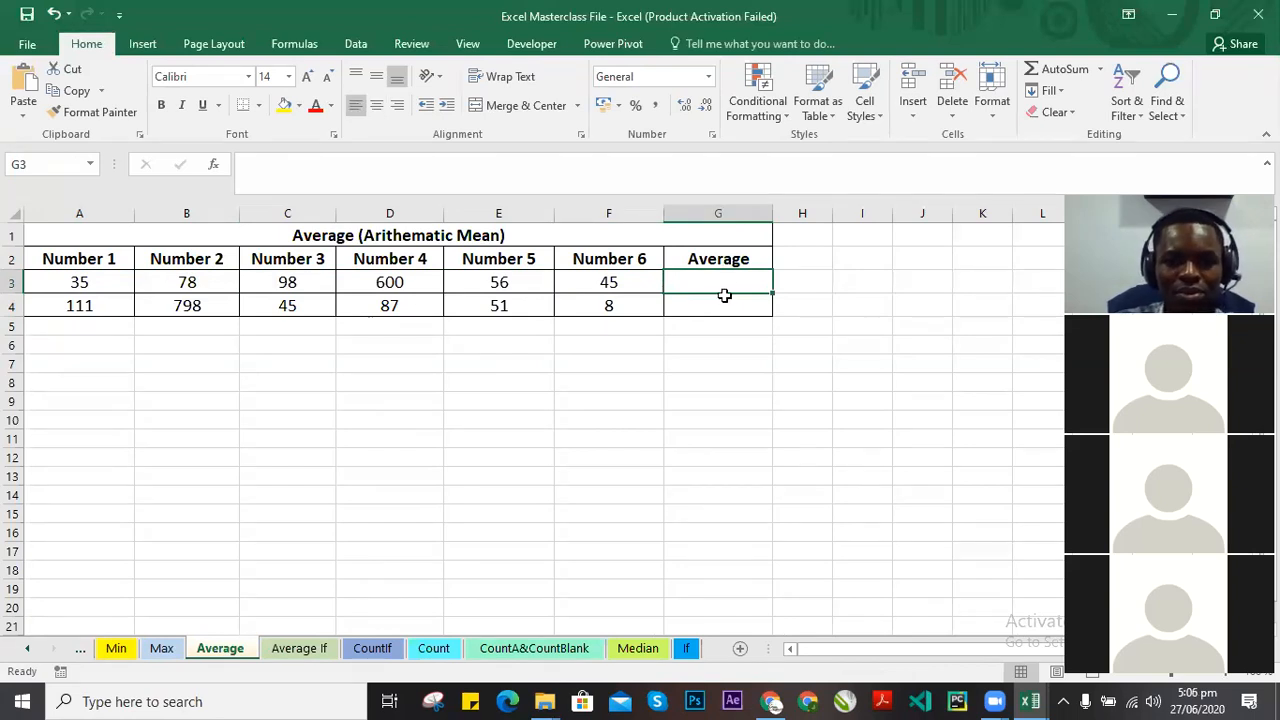
pyautogui.click(800, 181)
pyautogui.write('=')
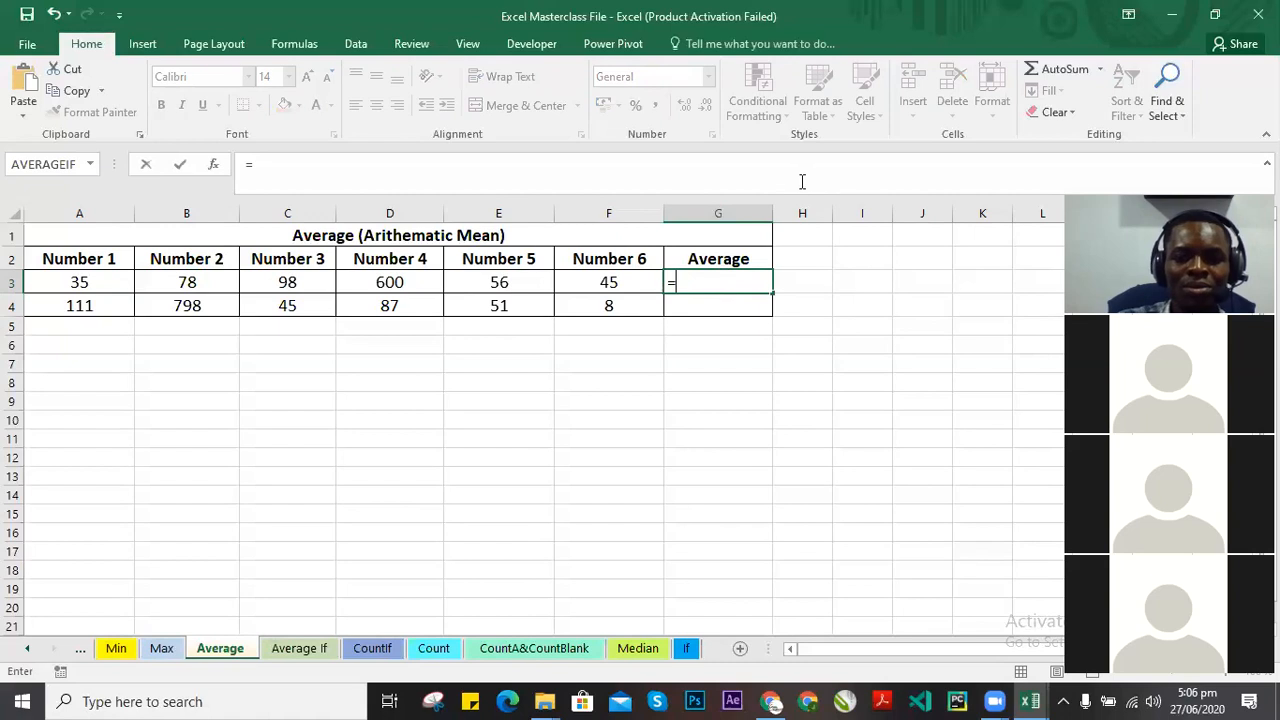
pyautogui.write('AV')
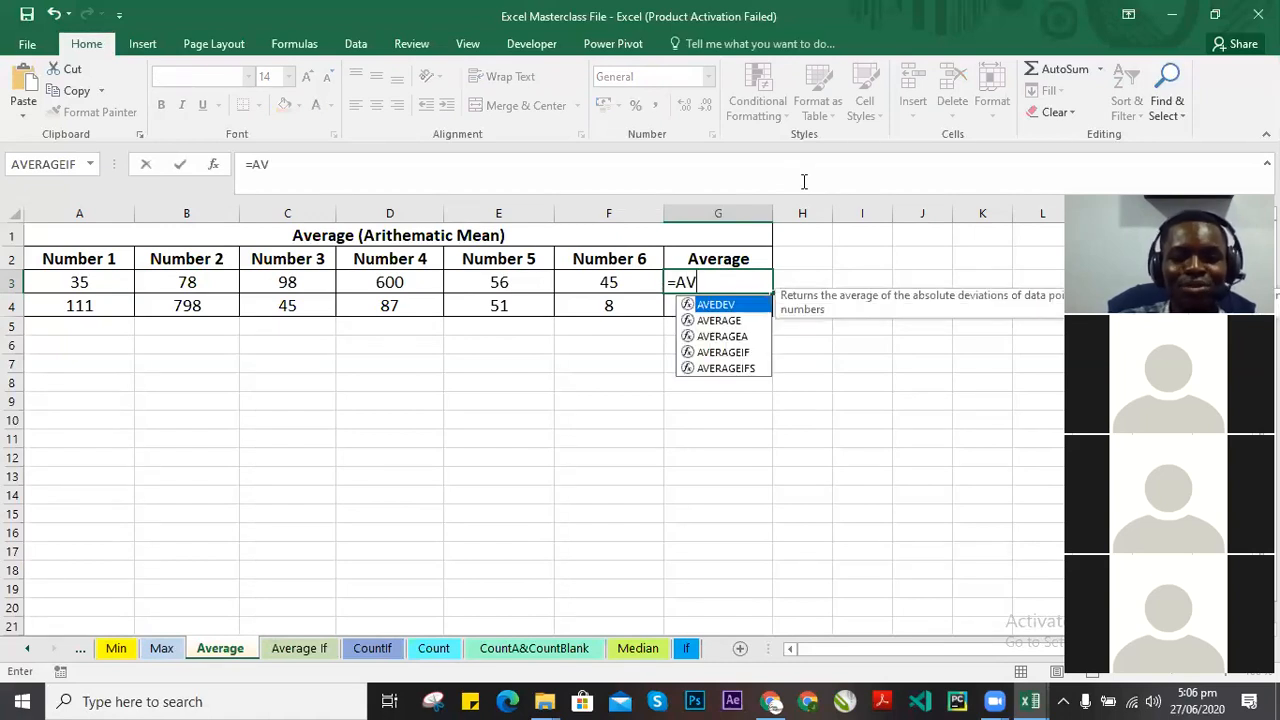
pyautogui.write('ERAGE')
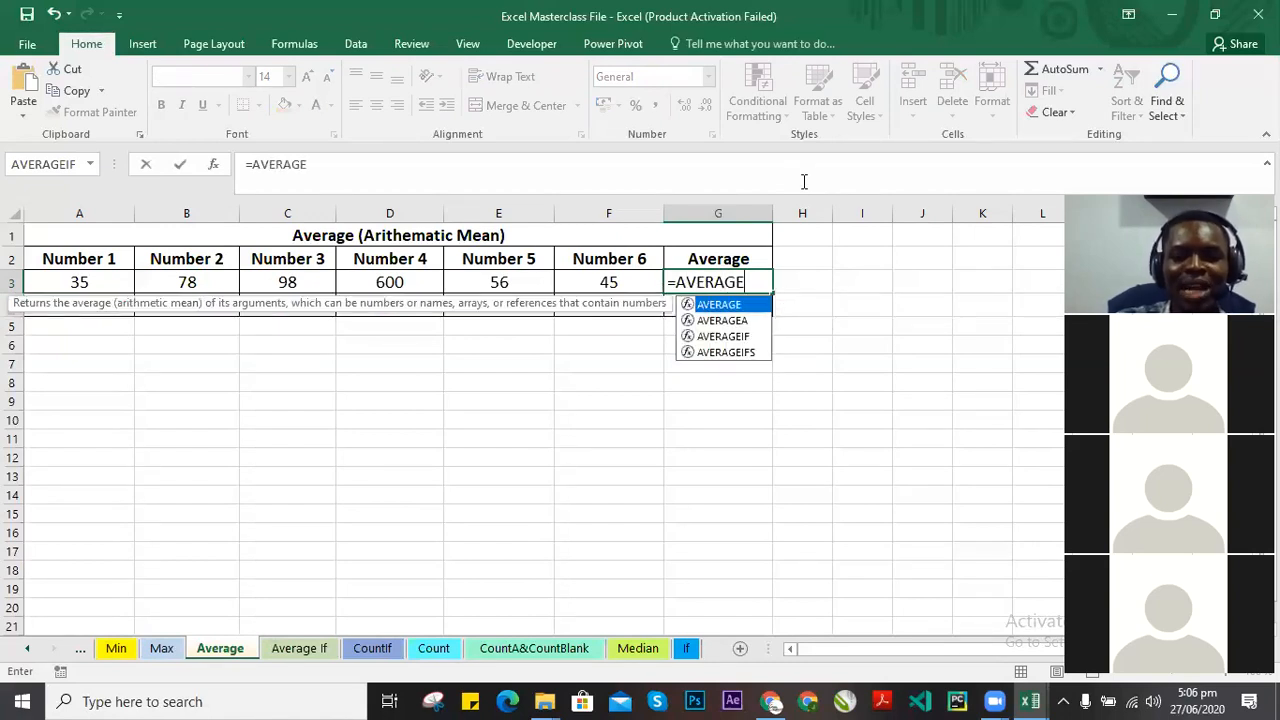
pyautogui.write('(')
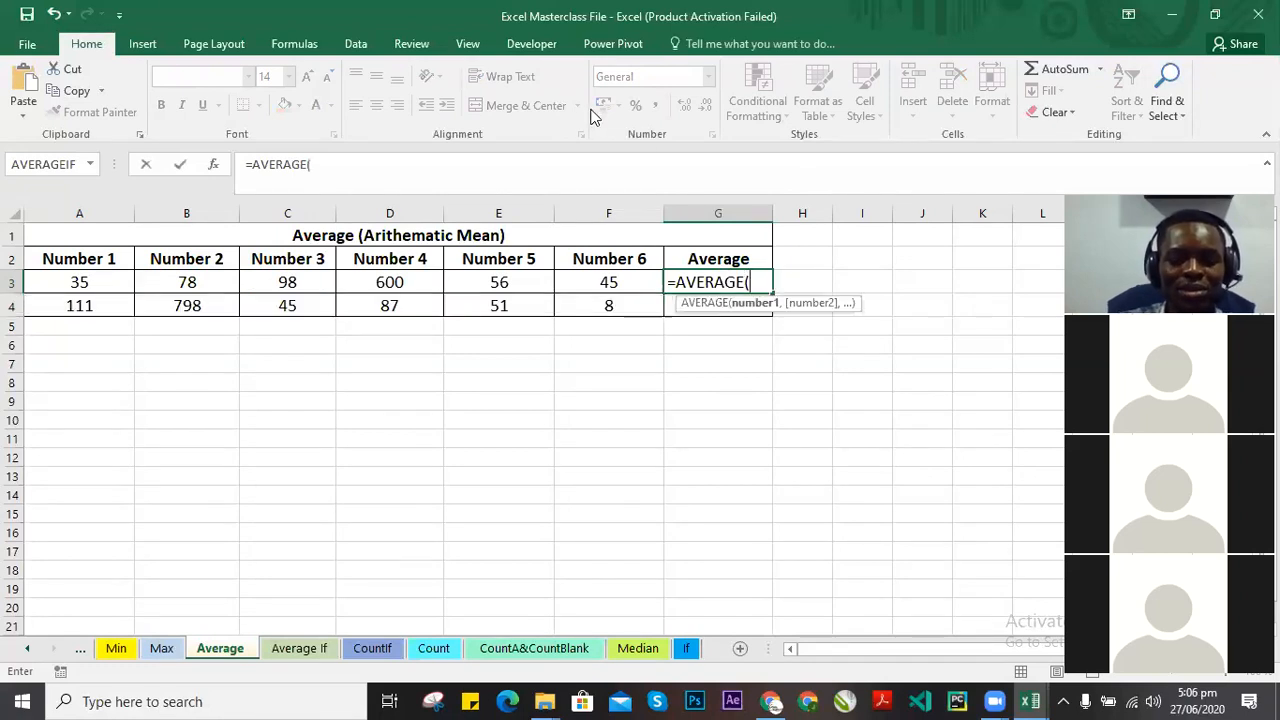
pyautogui.write('A3:')
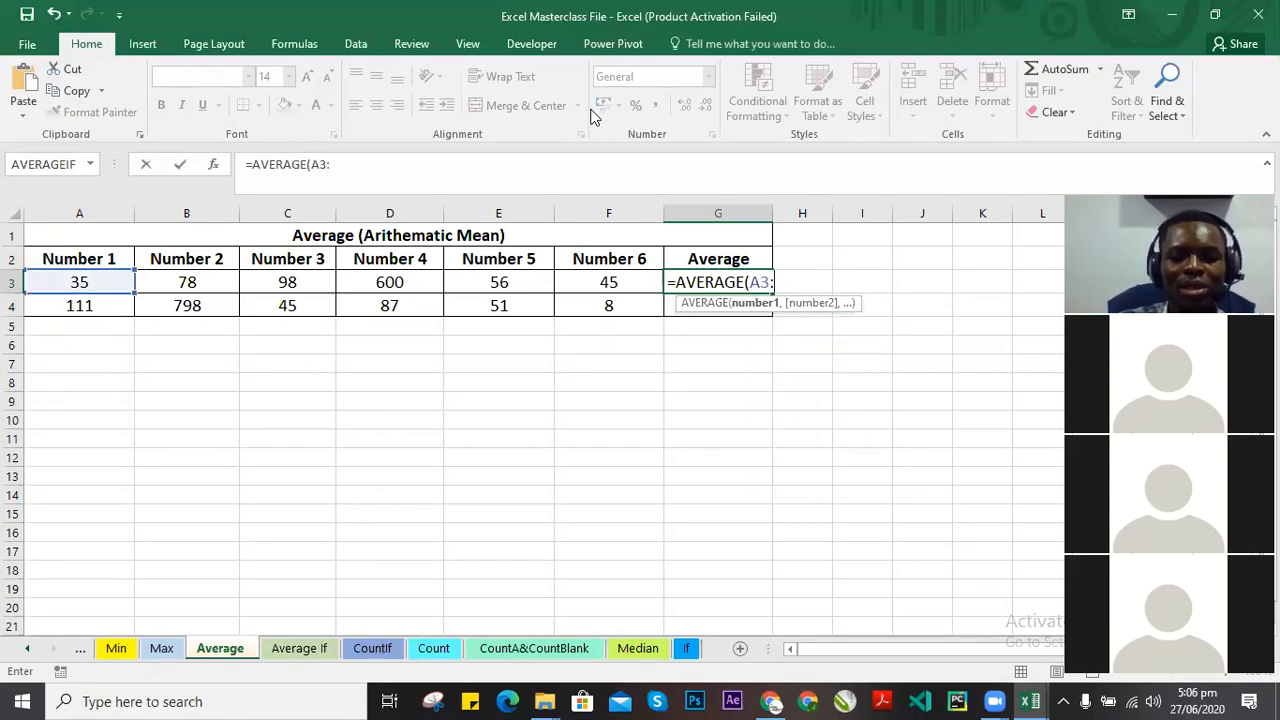
pyautogui.write('F3)')
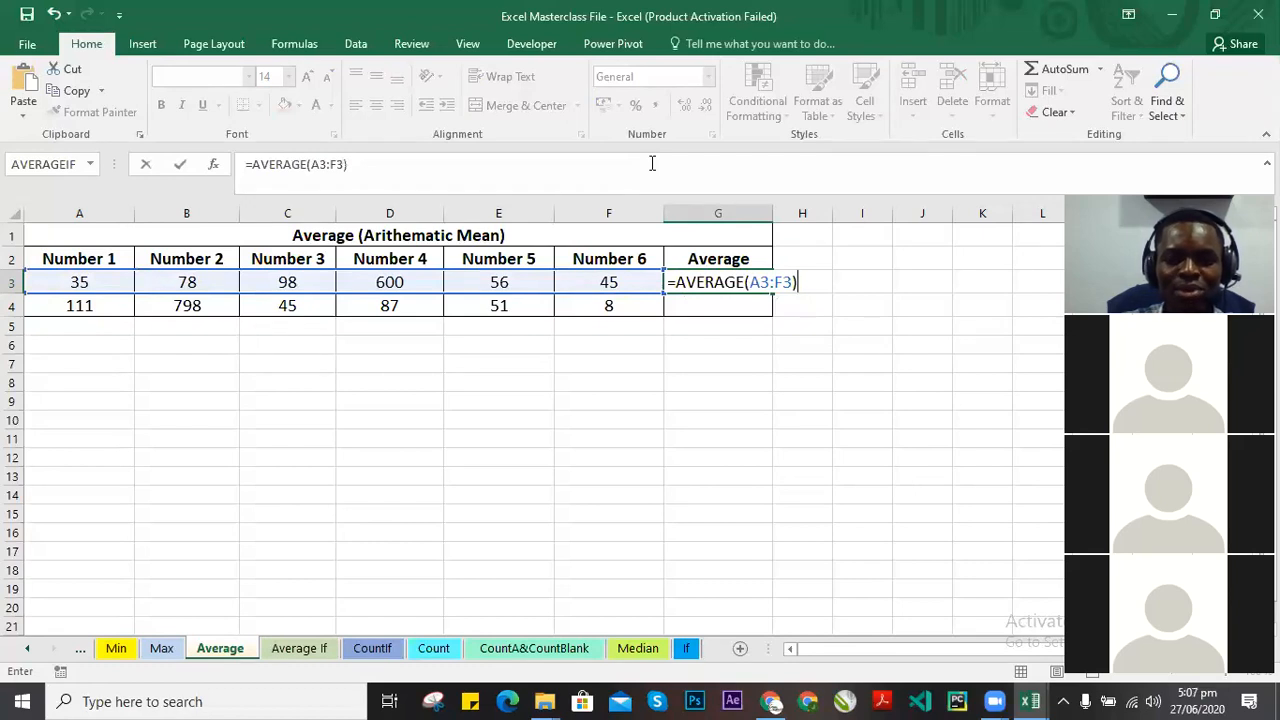
pyautogui.press('Return')
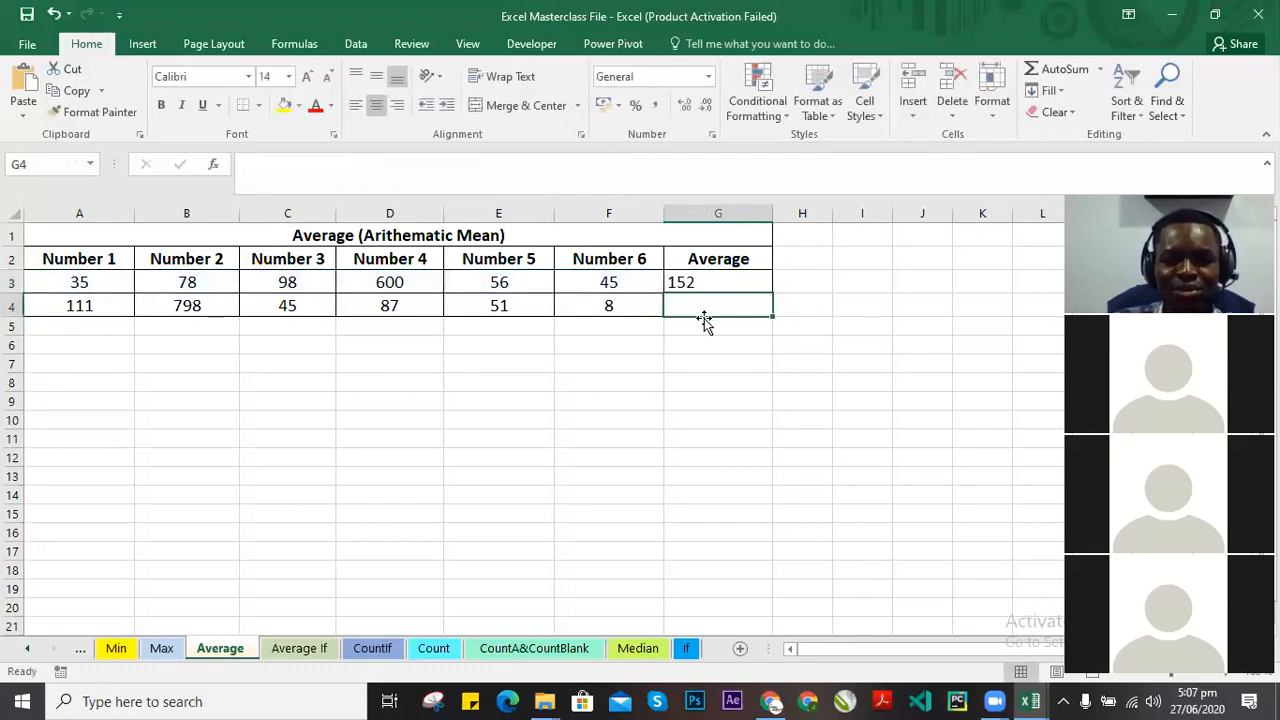
# Enter =AVERAGE(A4:F4) in cell G4 to calculate the second row's average.
pyautogui.click(706, 285)
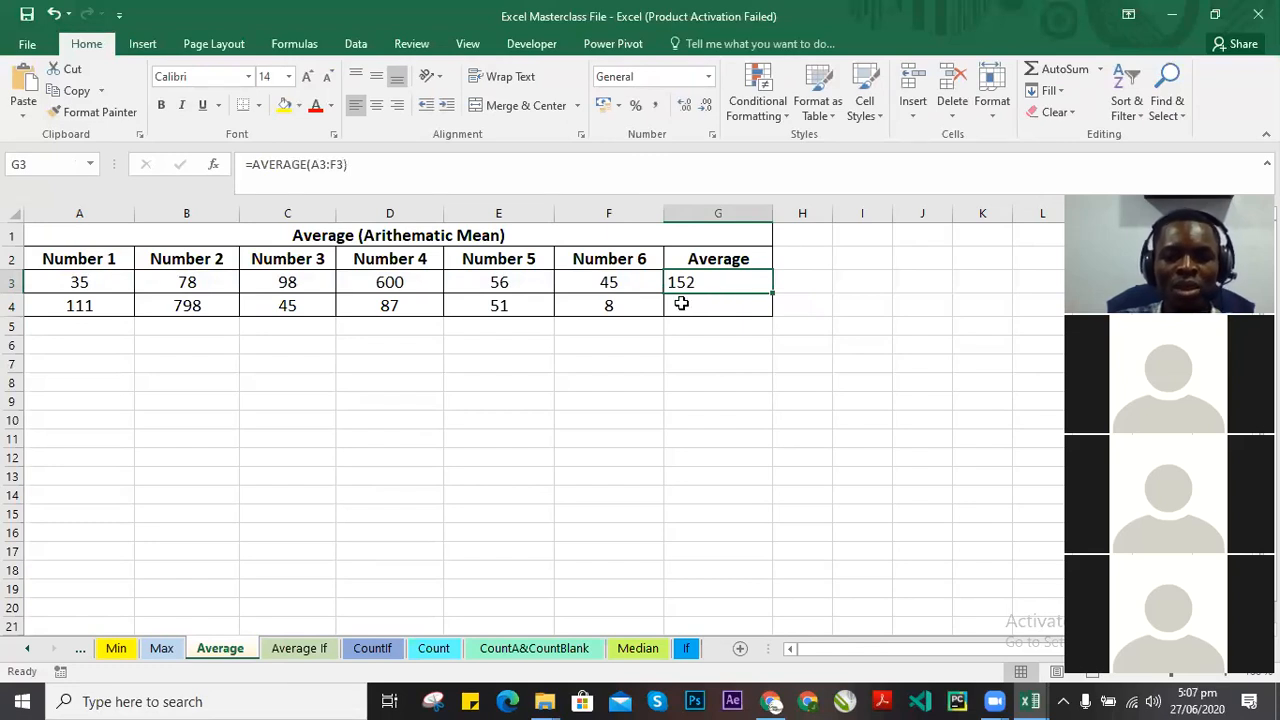
pyautogui.click(704, 307)
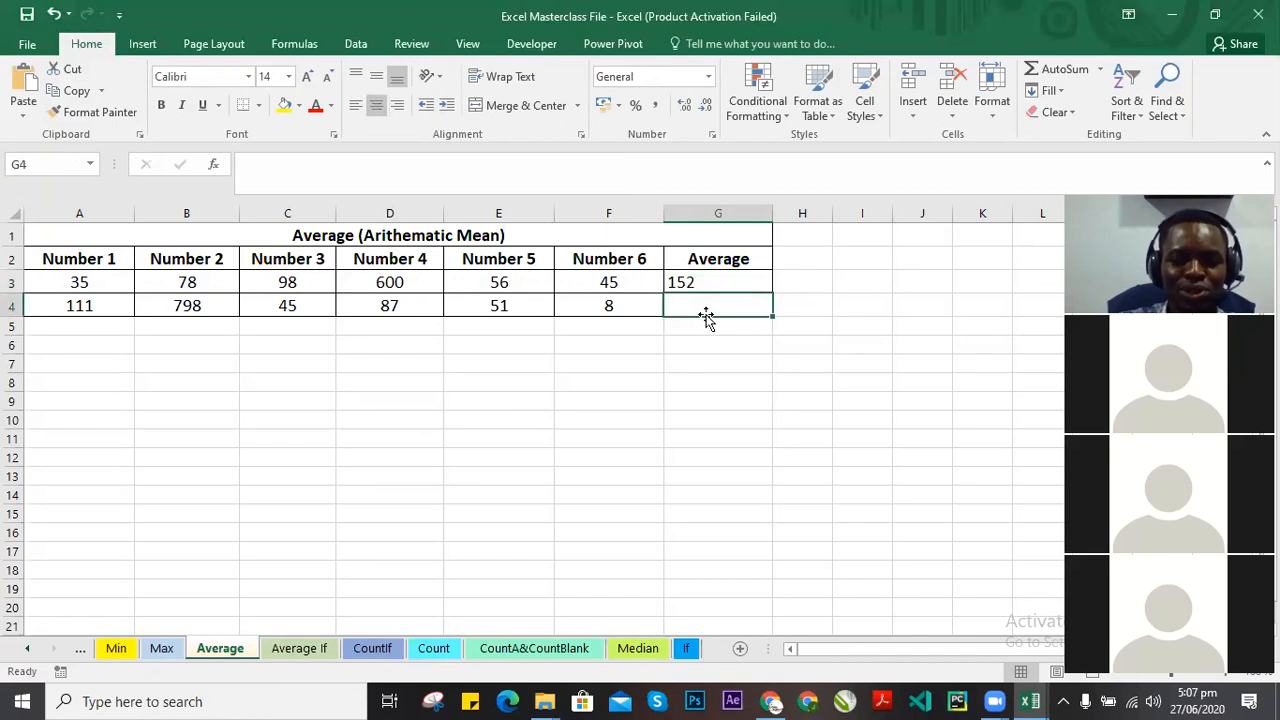
pyautogui.write('=AVE')
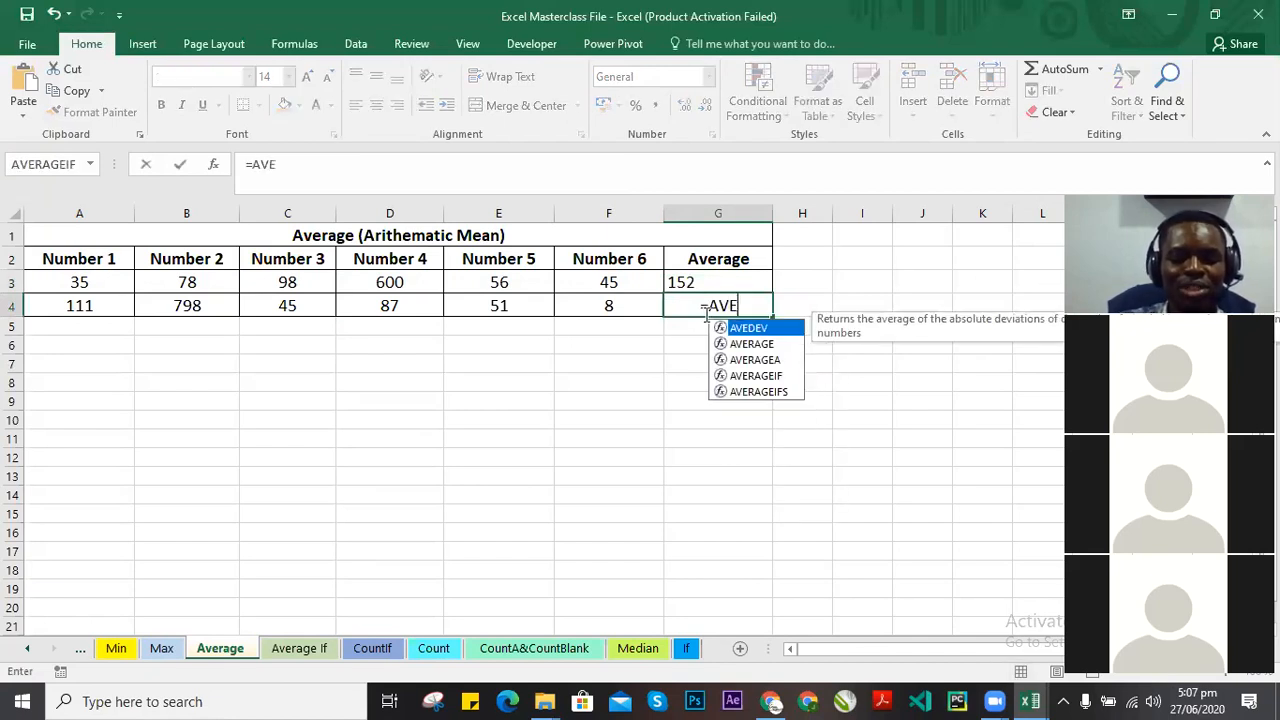
pyautogui.write('RAGE(')
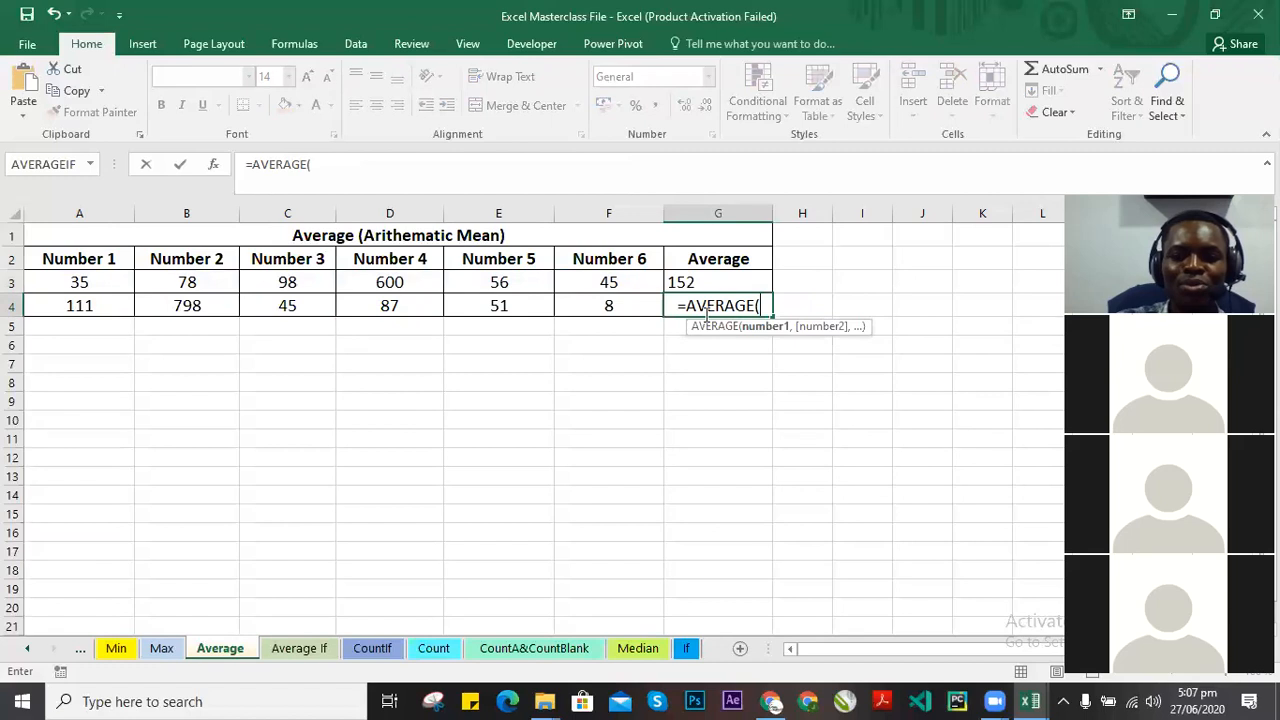
pyautogui.write('A3')
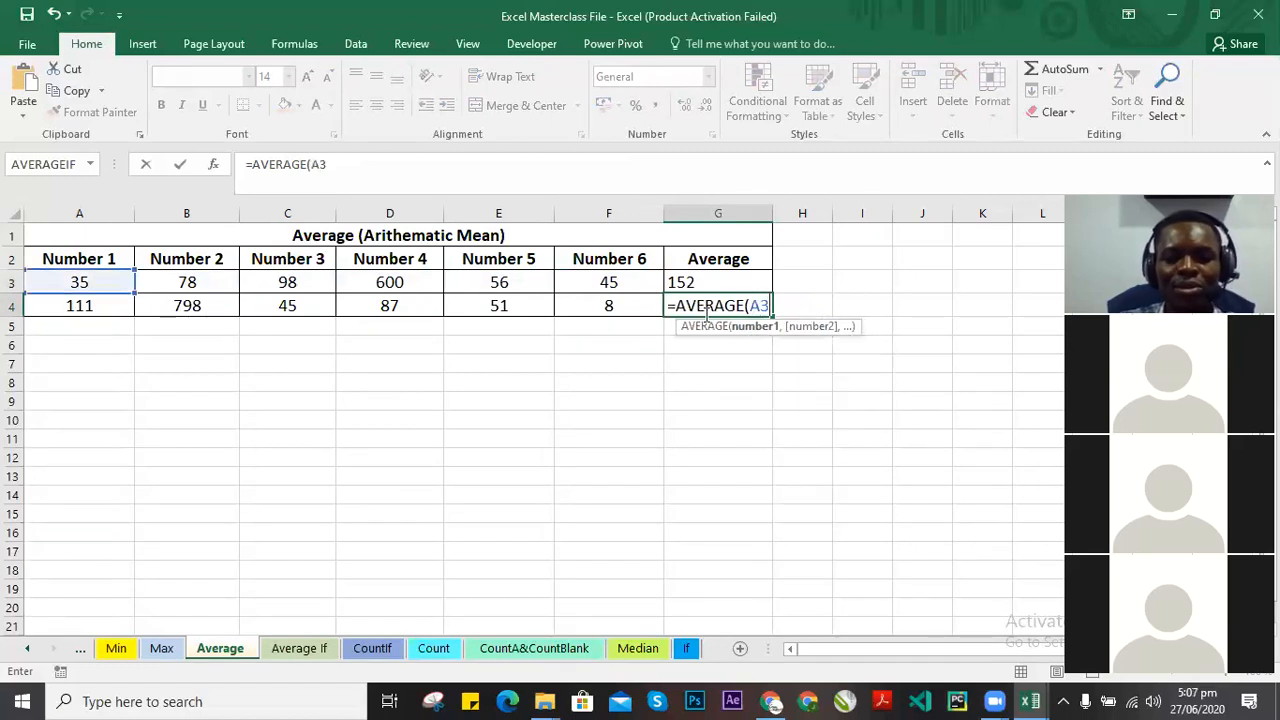
pyautogui.press('BackSpace')
pyautogui.write('4:F4)')
pyautogui.press('Return')
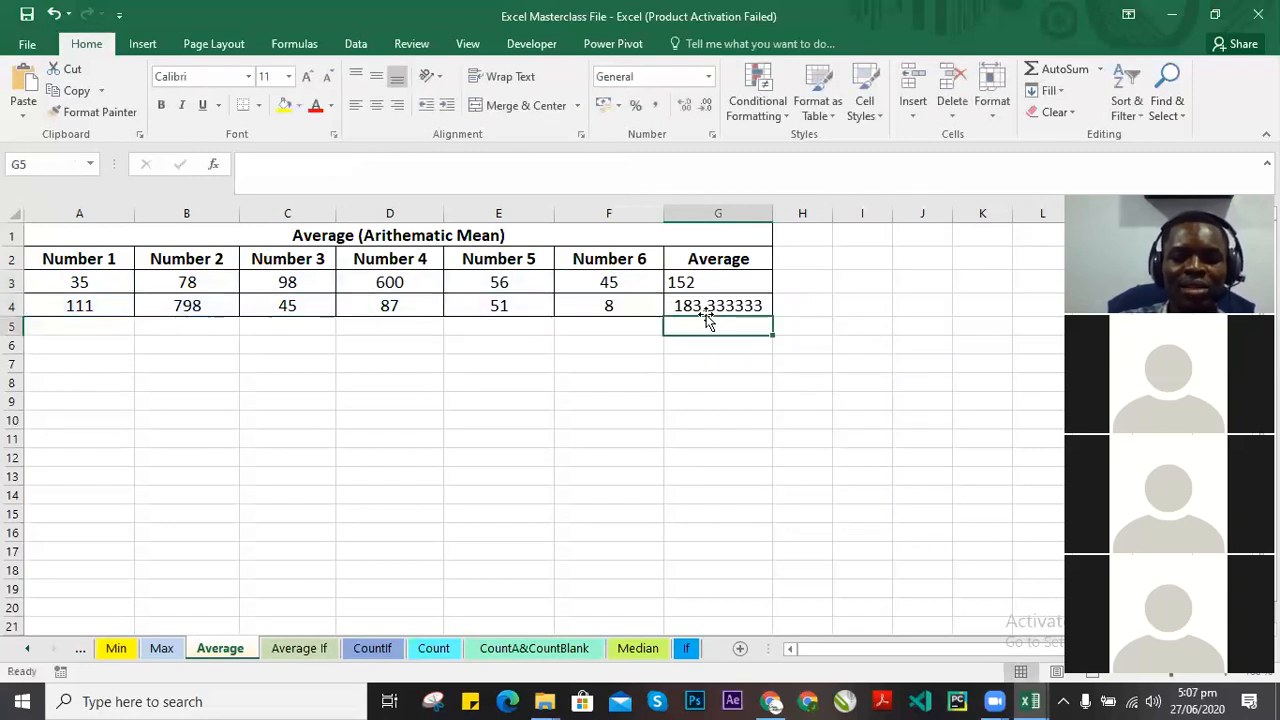
# Left-align the second row's average in cell G4 and compare it with the average in cell G3.
pyautogui.click(726, 307)
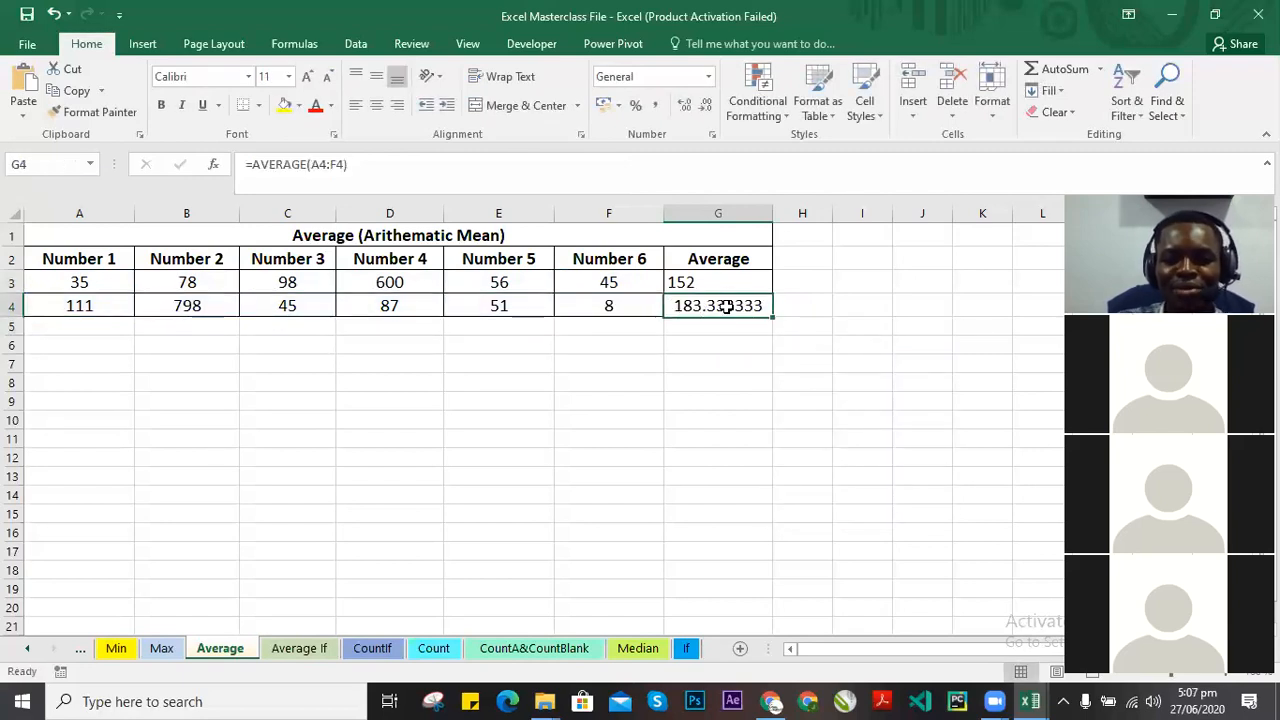
pyautogui.click(356, 105)
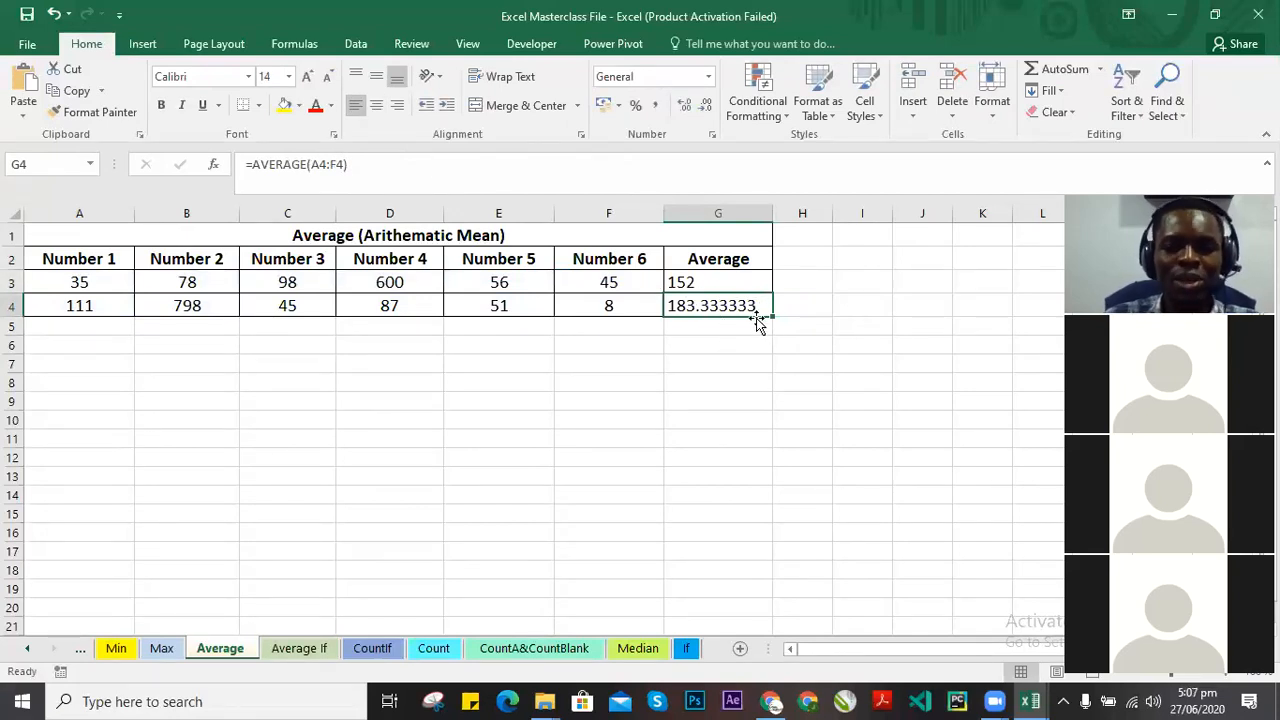
pyautogui.click(714, 280)
pyautogui.click(721, 303)
pyautogui.click(715, 282)
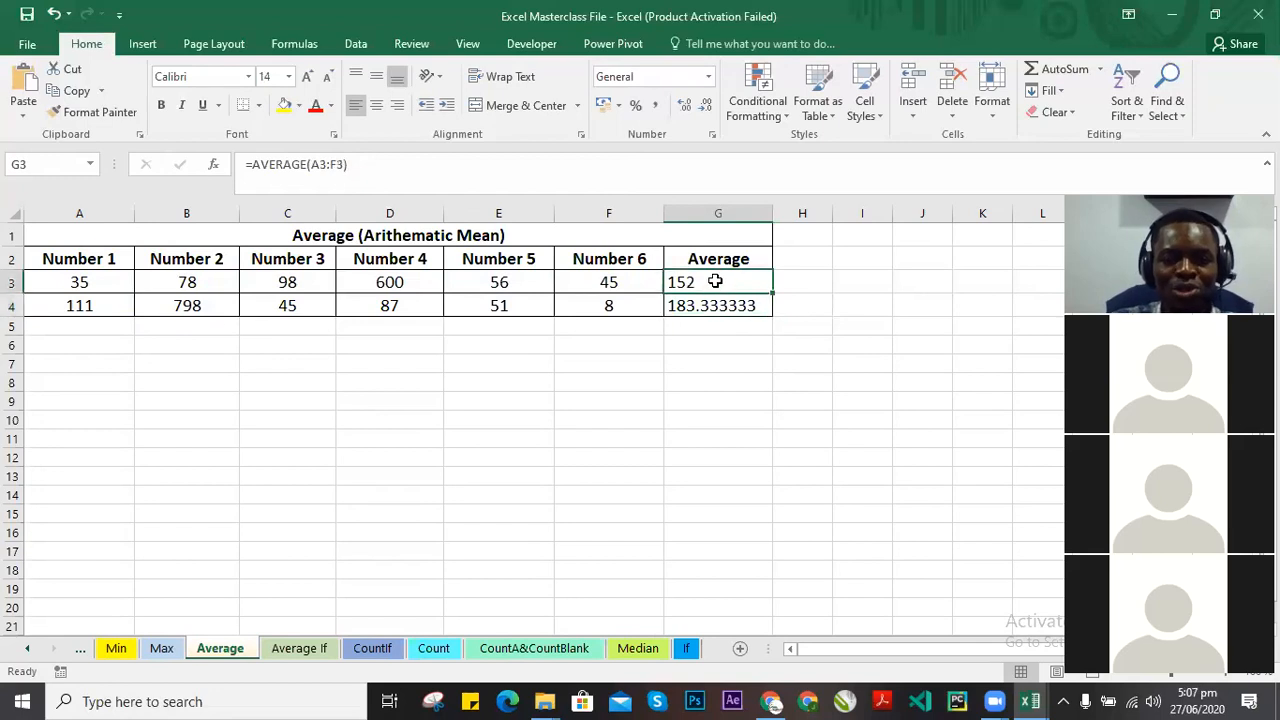
pyautogui.click(718, 303)
pyautogui.click(722, 287)
pyautogui.click(724, 304)
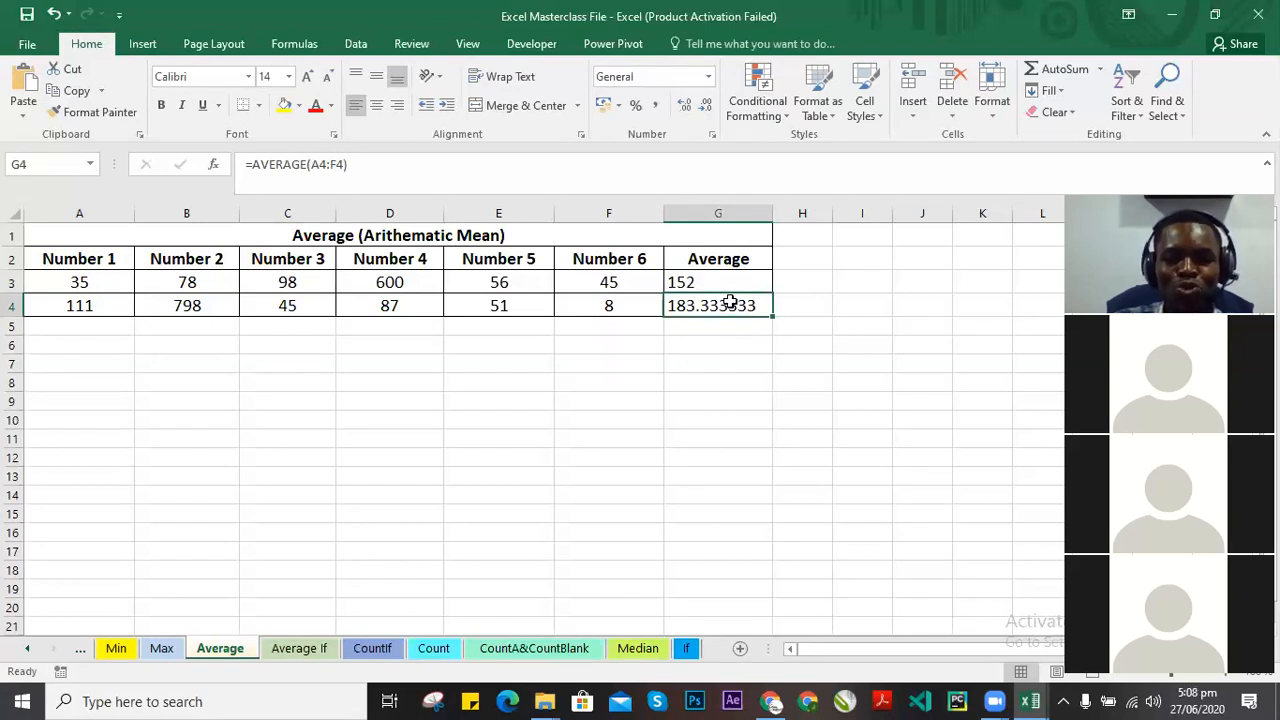
# Delete the AVERAGE formula from cell G4 and begin a new formula there.
pyautogui.press('Delete')
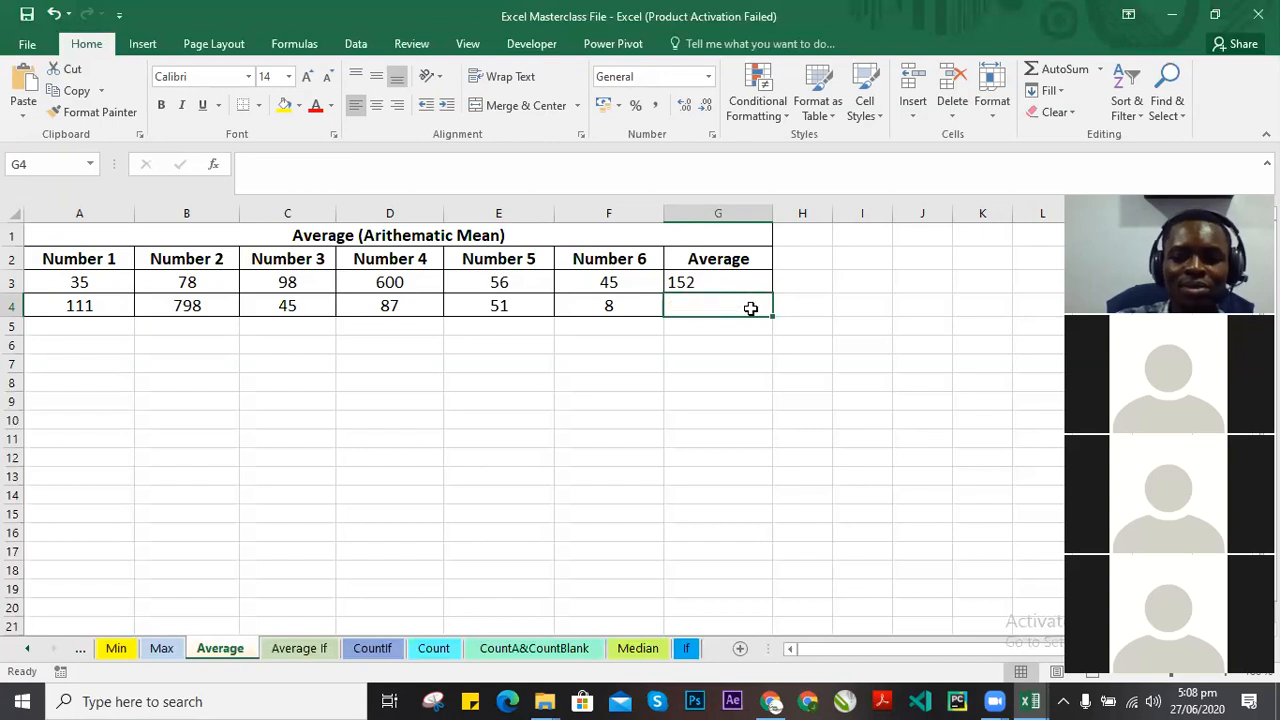
pyautogui.click(690, 383)
pyautogui.click(700, 300)
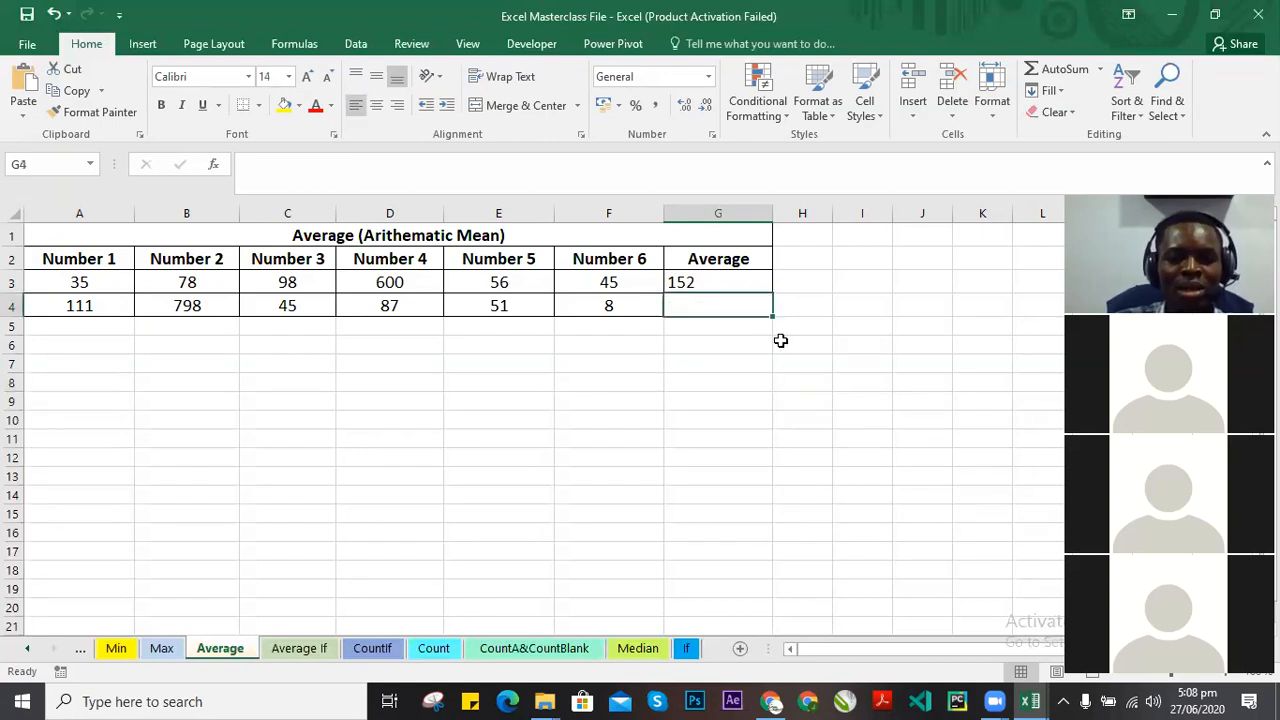
pyautogui.write('=')
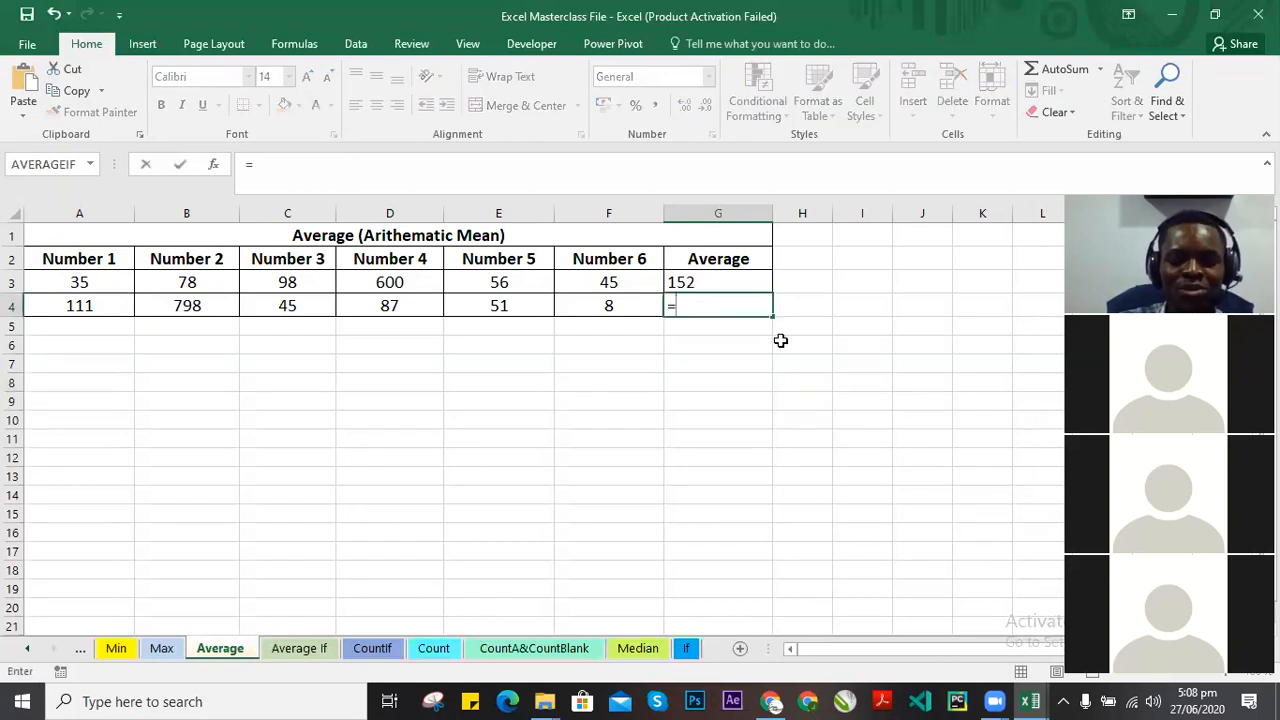
pyautogui.write('SUM')
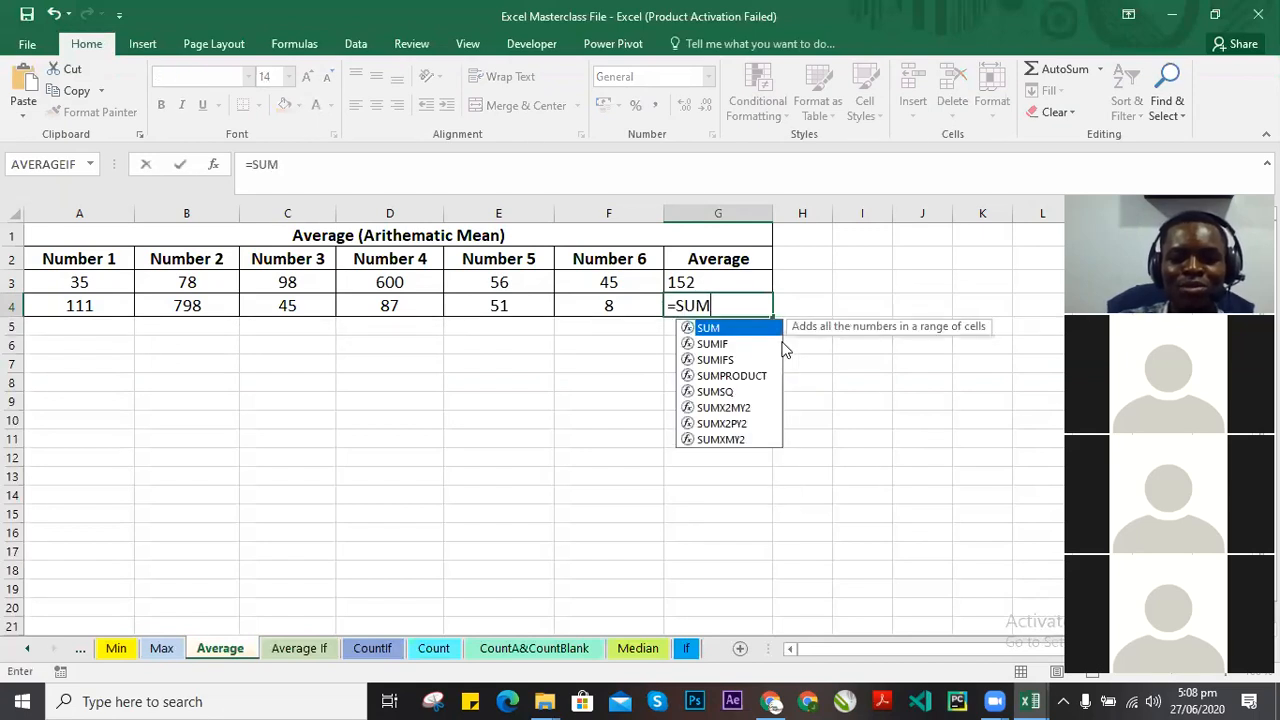
pyautogui.press('BackSpace')
pyautogui.press('BackSpace')
pyautogui.press('BackSpace')
# Complete the formula in cell G4 as =(A3+B3+C3+D3+E3+F3)/6 to calculate the first row's average without a function.
pyautogui.write('(')
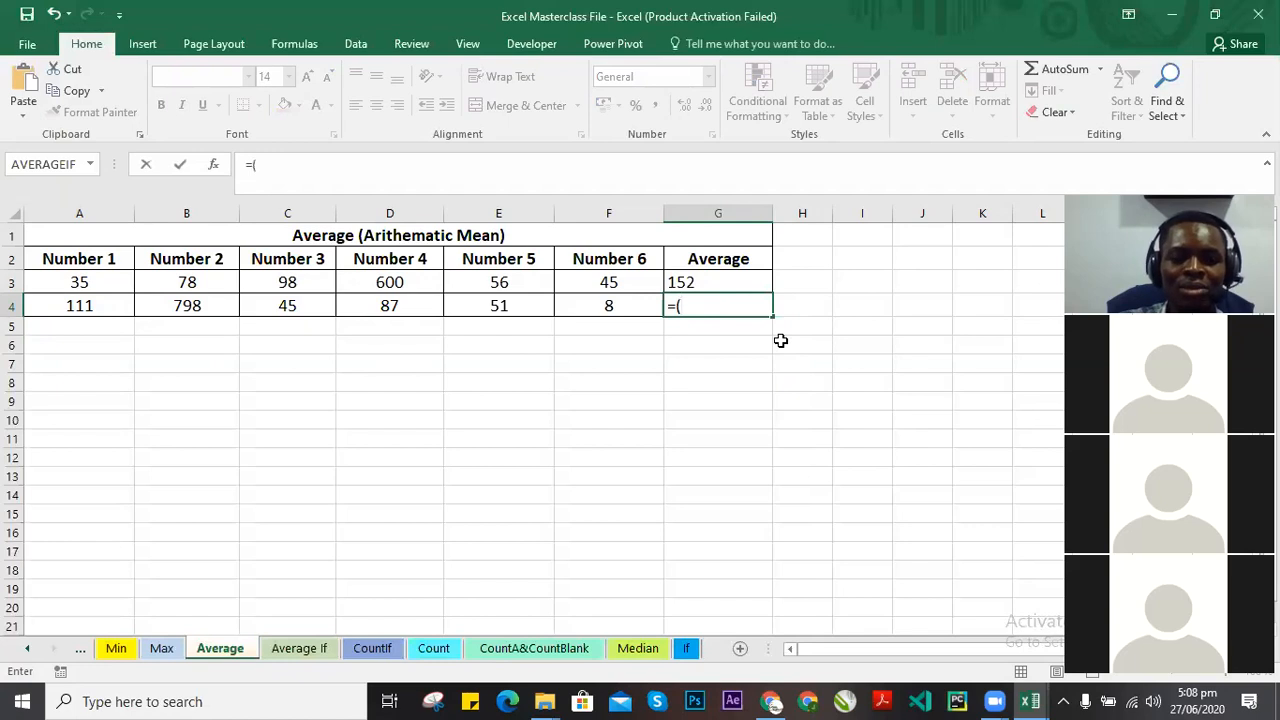
pyautogui.write('A3')
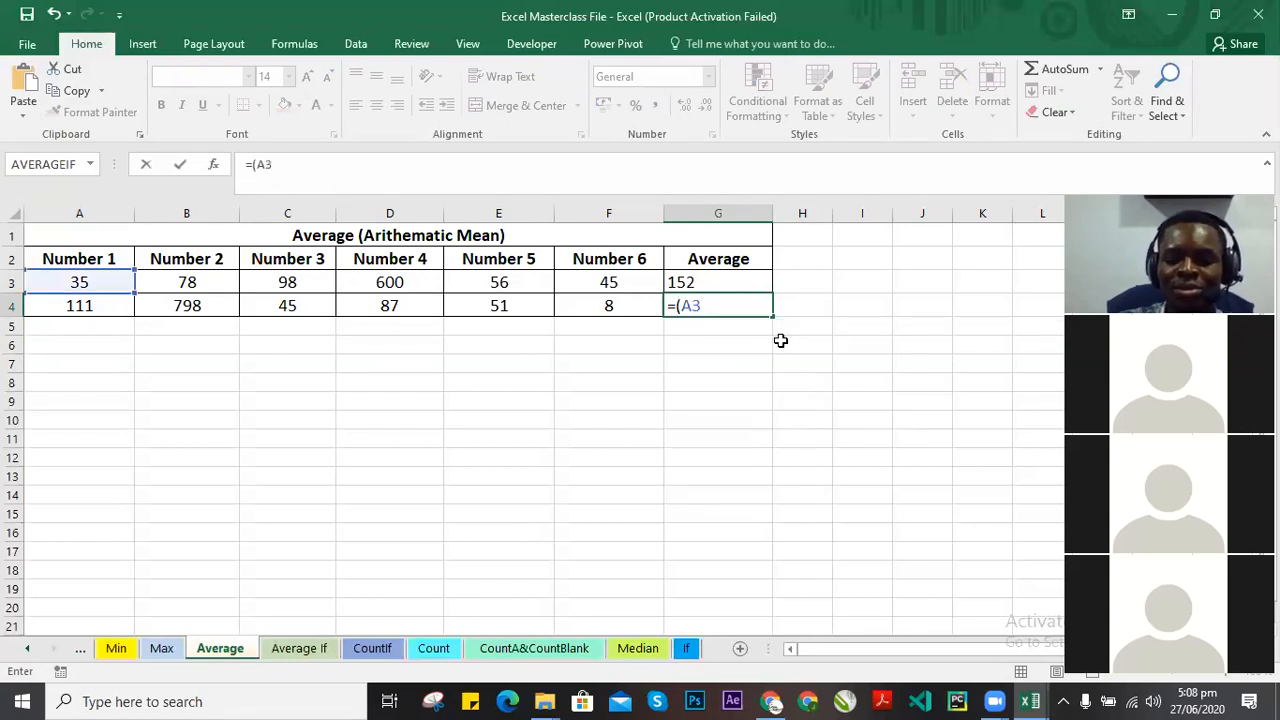
pyautogui.write('=')
pyautogui.press('BackSpace')
pyautogui.write('+b')
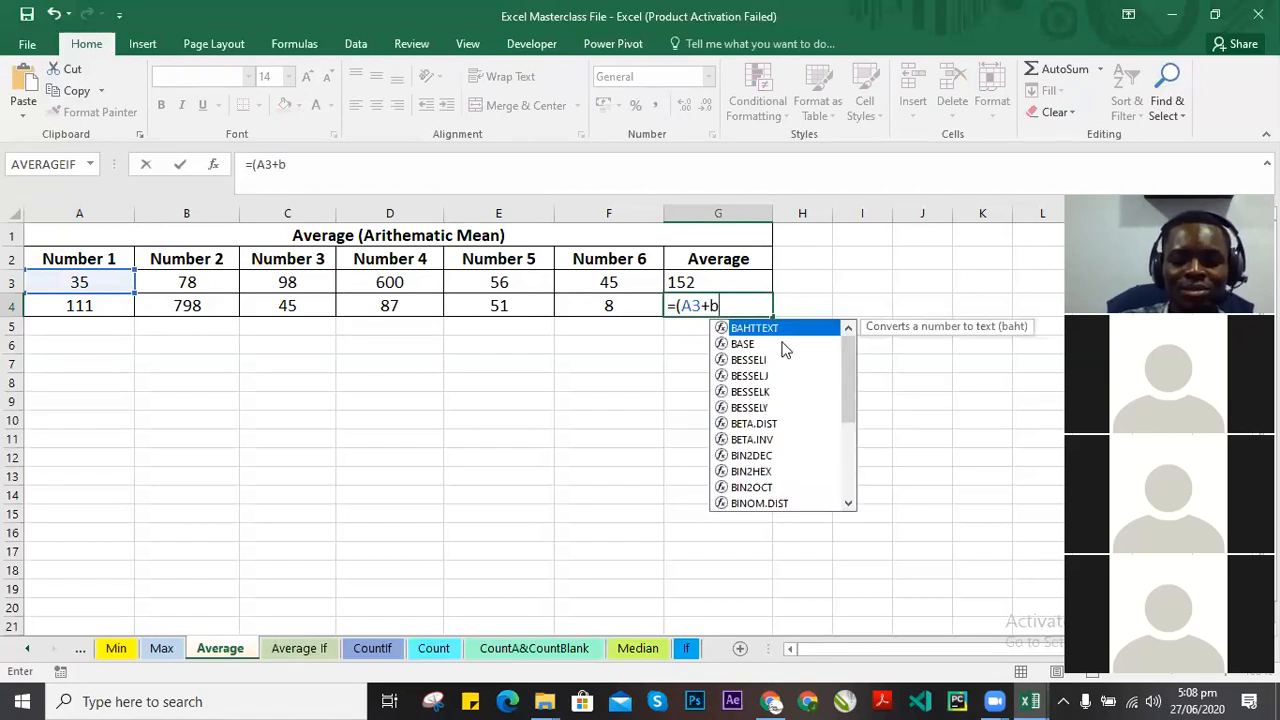
pyautogui.press('BackSpace')
pyautogui.write('B3')
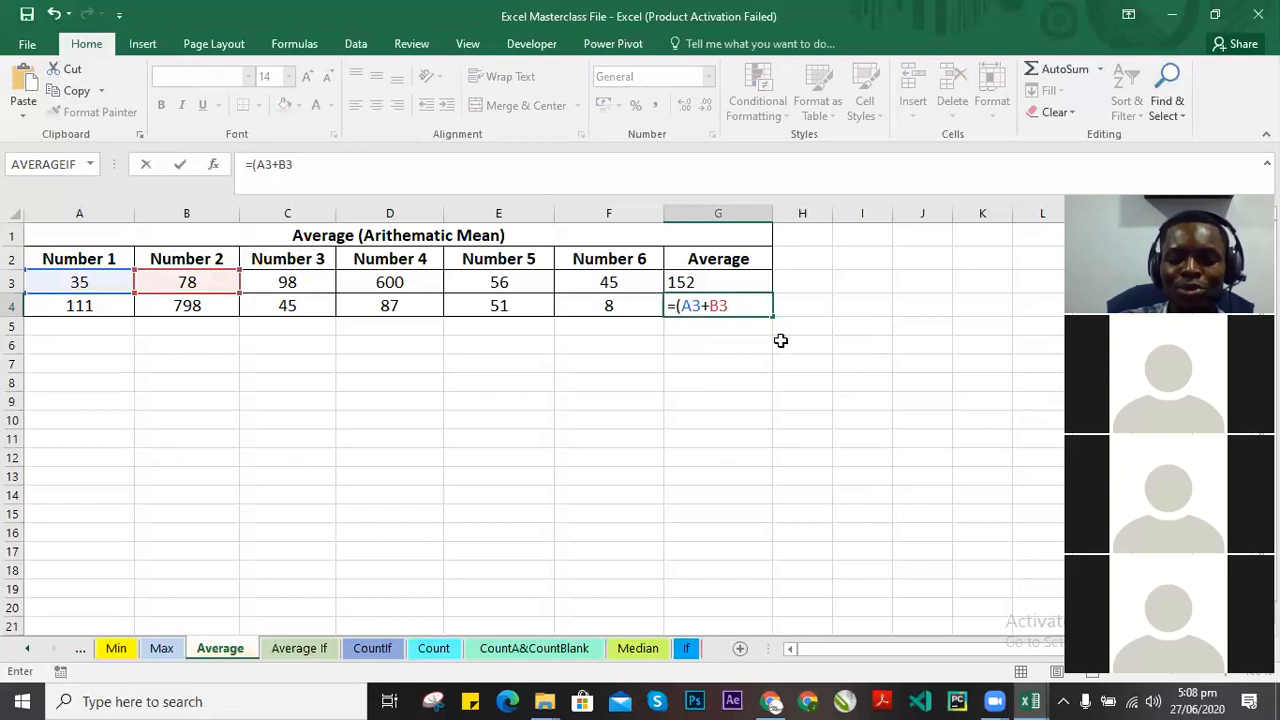
pyautogui.write('+')
pyautogui.write('C')
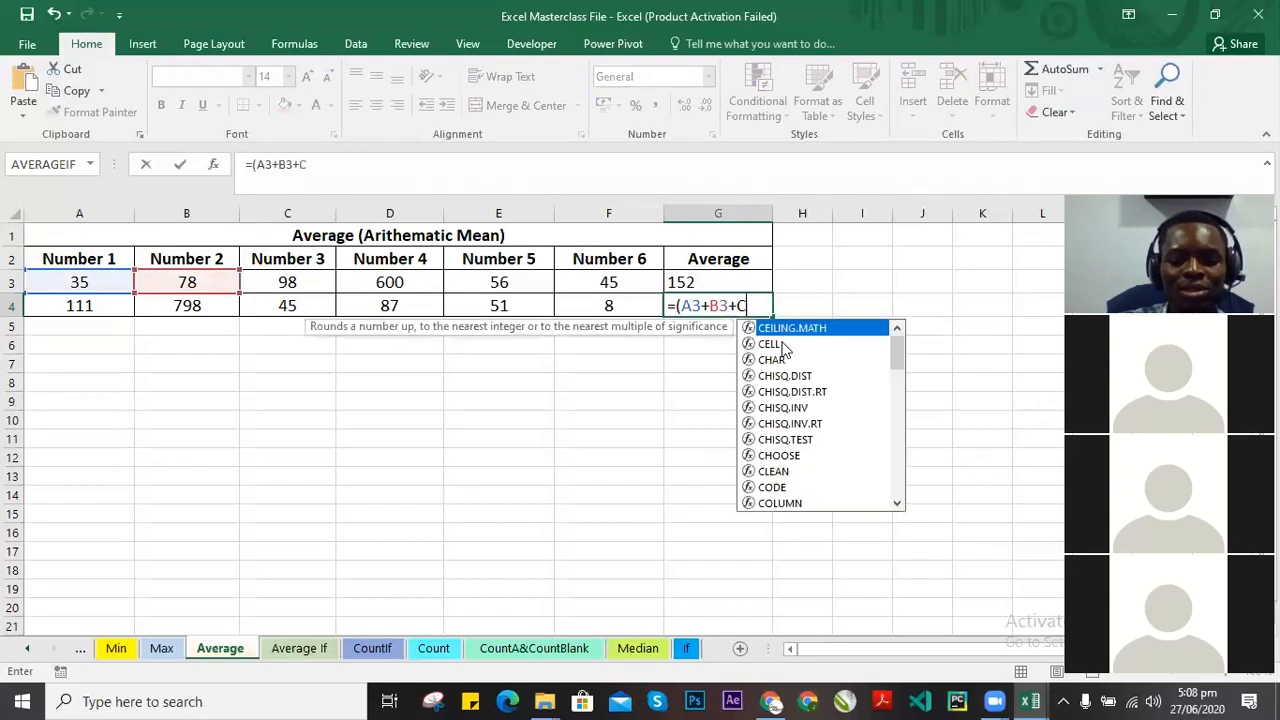
pyautogui.write('3+D3=')
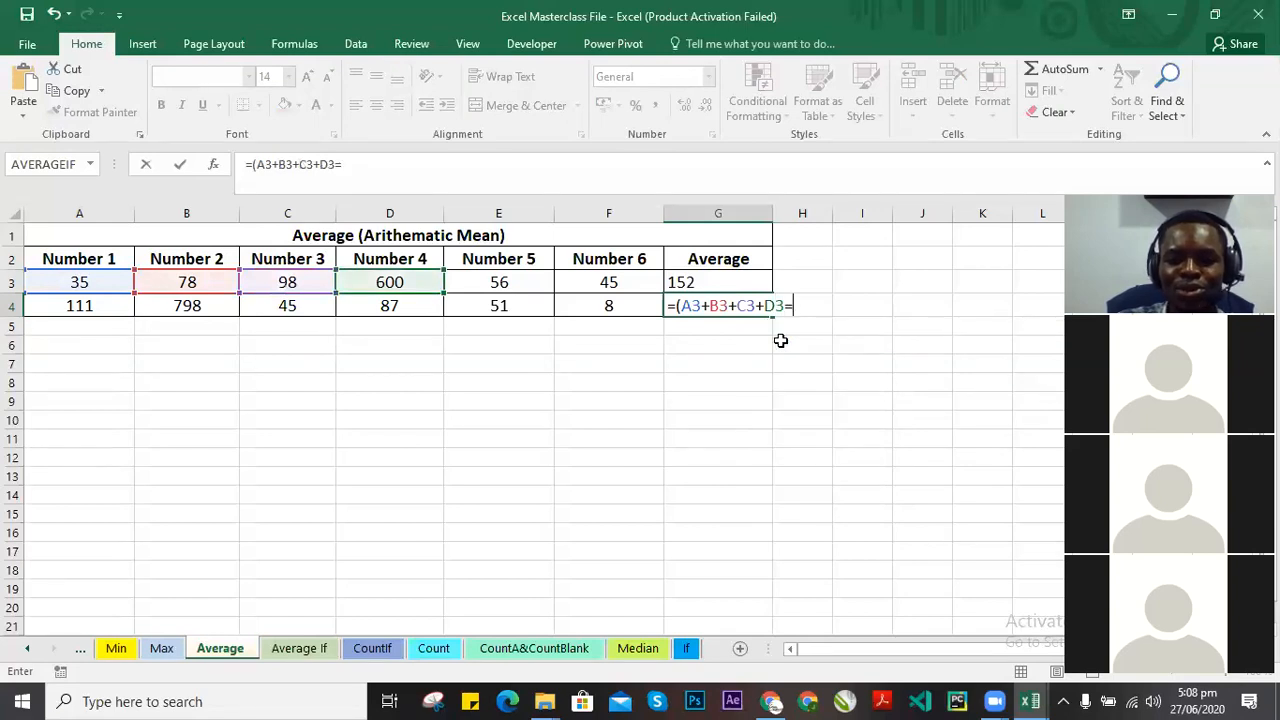
pyautogui.press('BackSpace')
pyautogui.write('+')
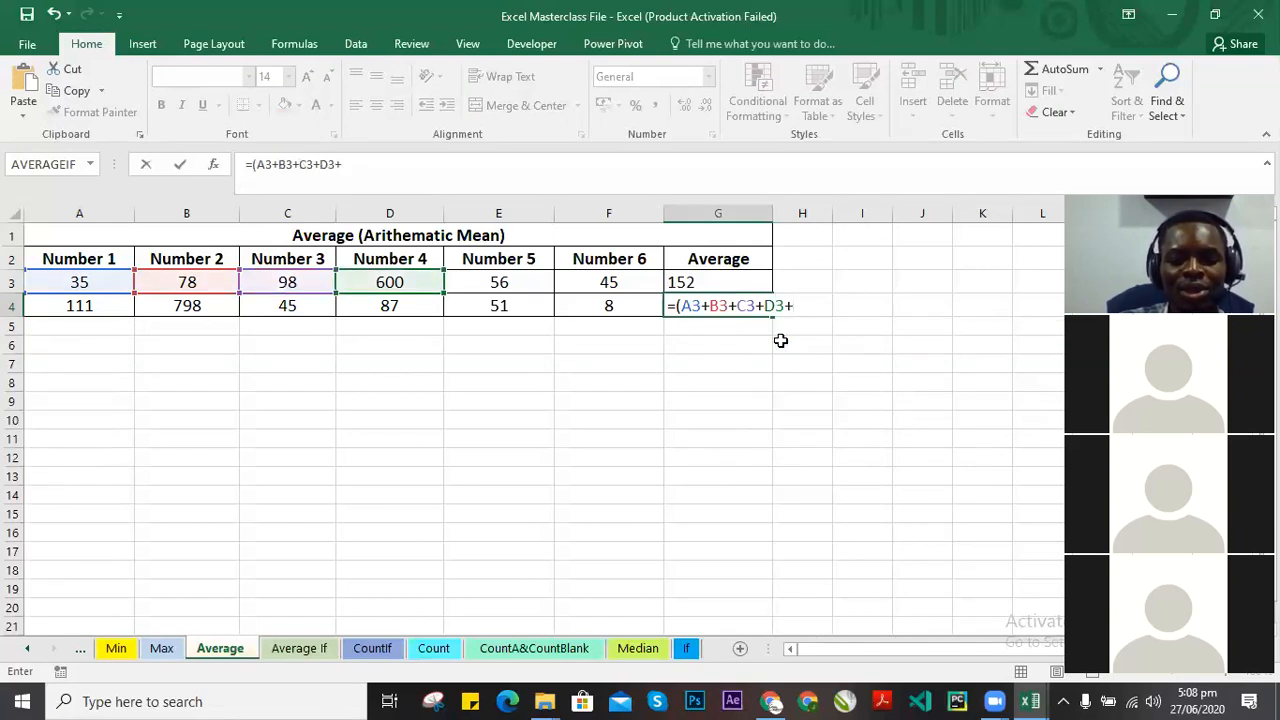
pyautogui.write('F3')
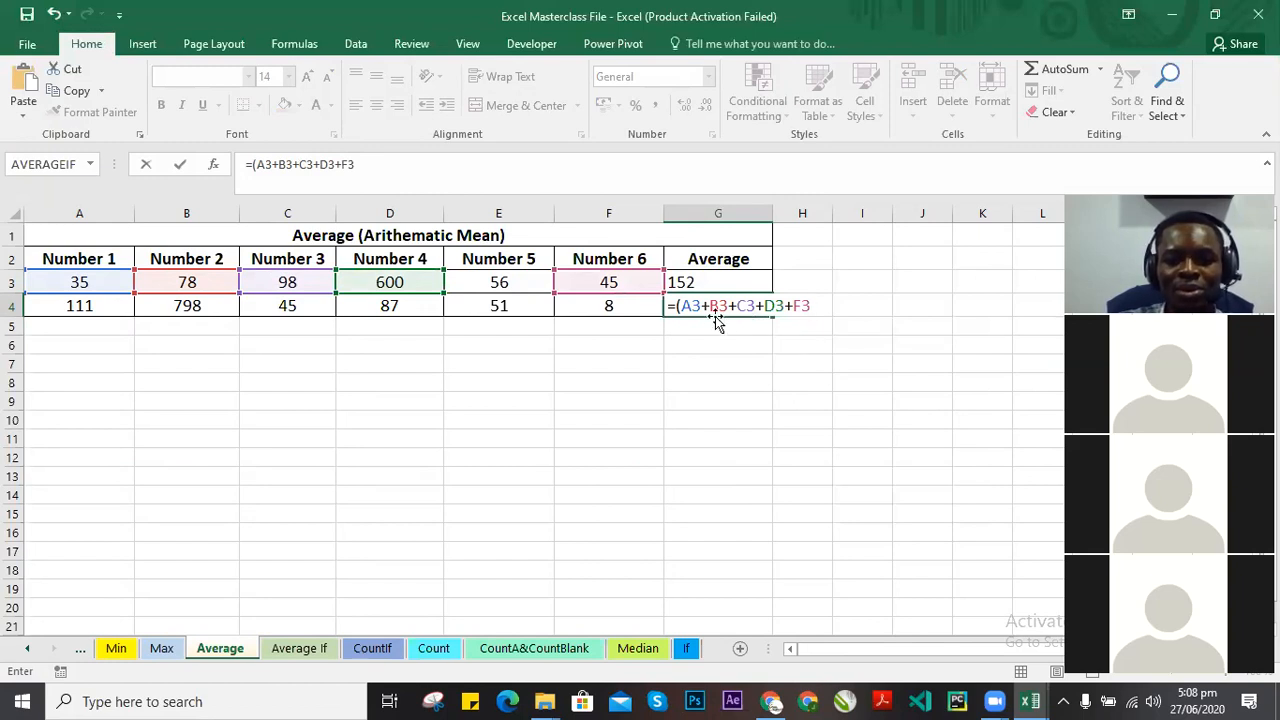
pyautogui.click(786, 306)
pyautogui.write('+')
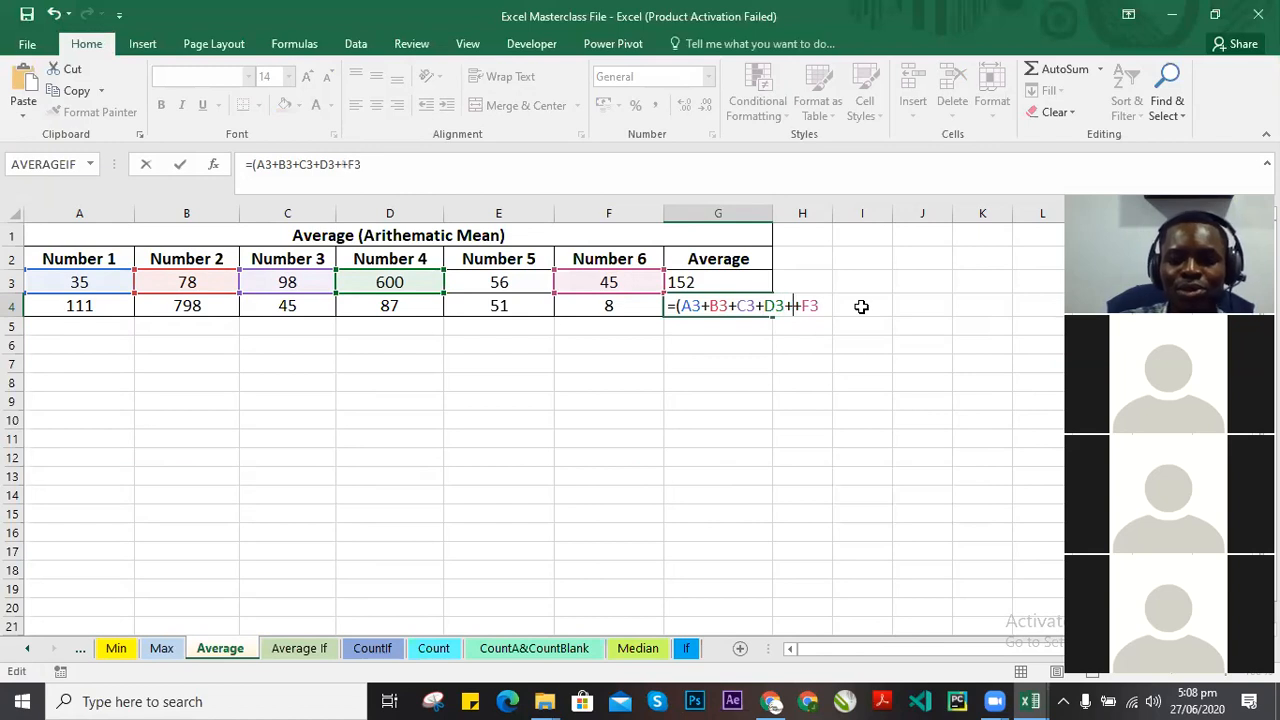
pyautogui.write('E3')
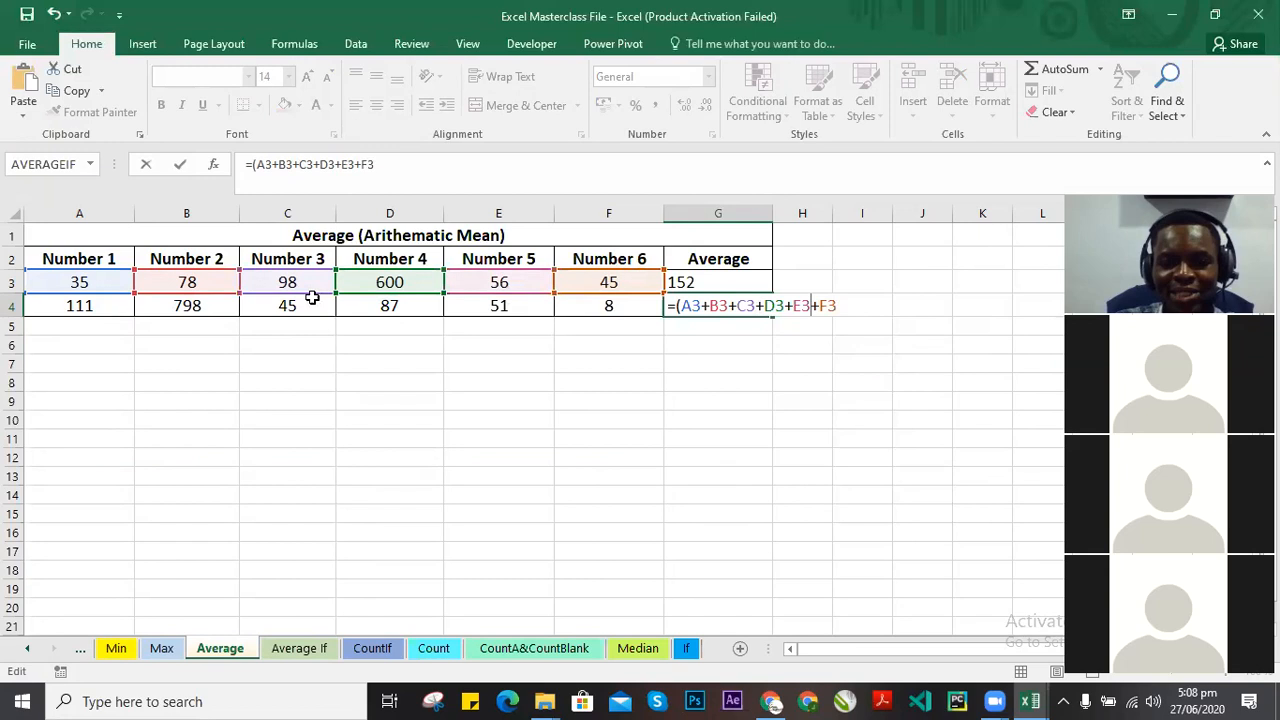
pyautogui.press('End')
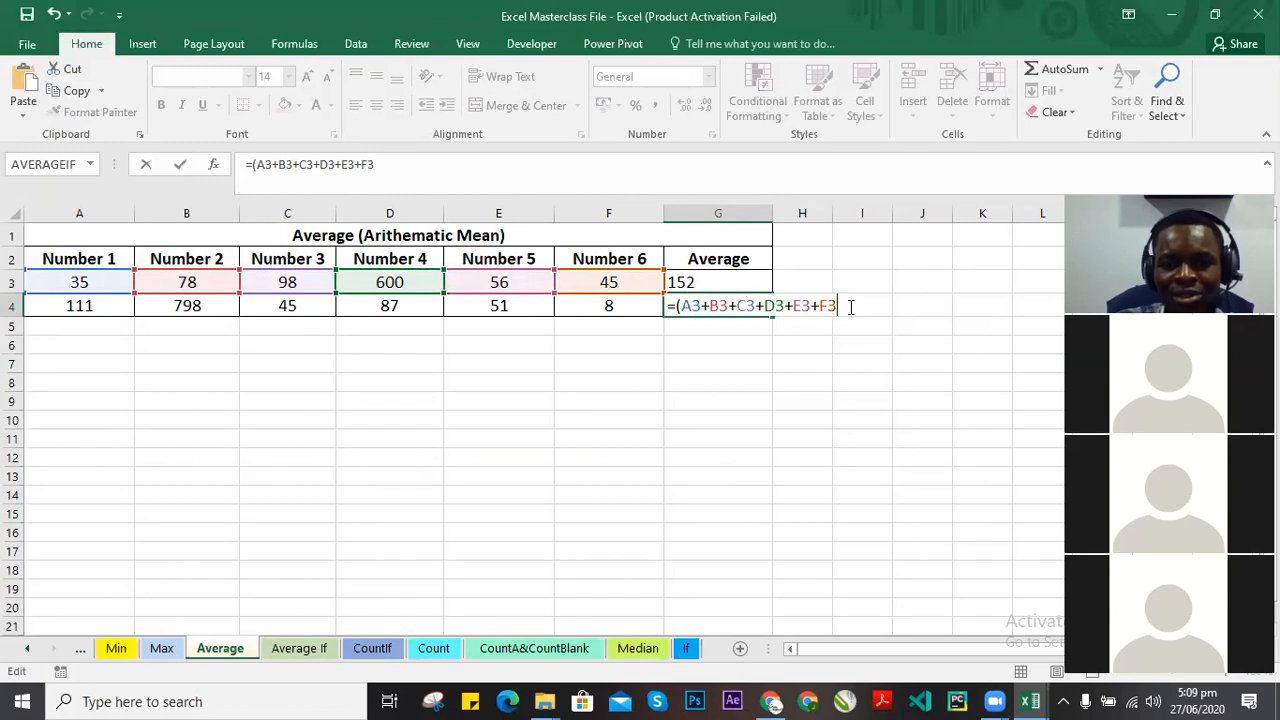
pyautogui.write(')')
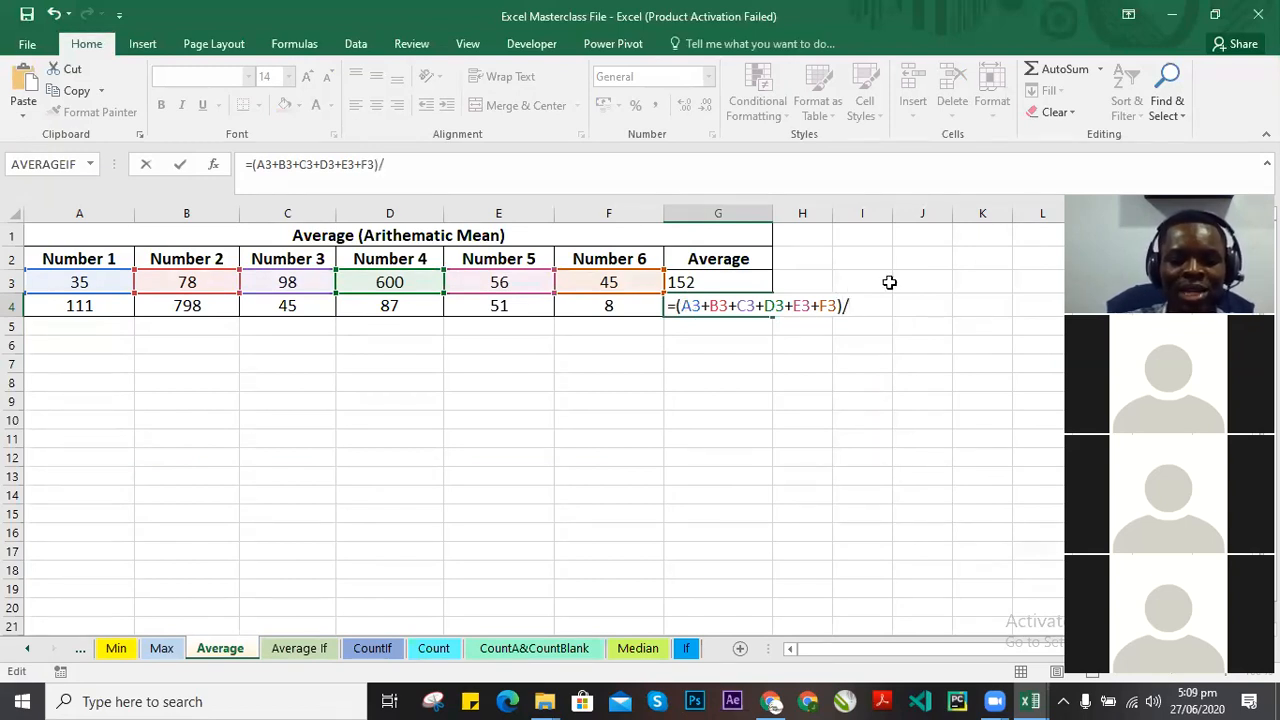
pyautogui.write('/6')
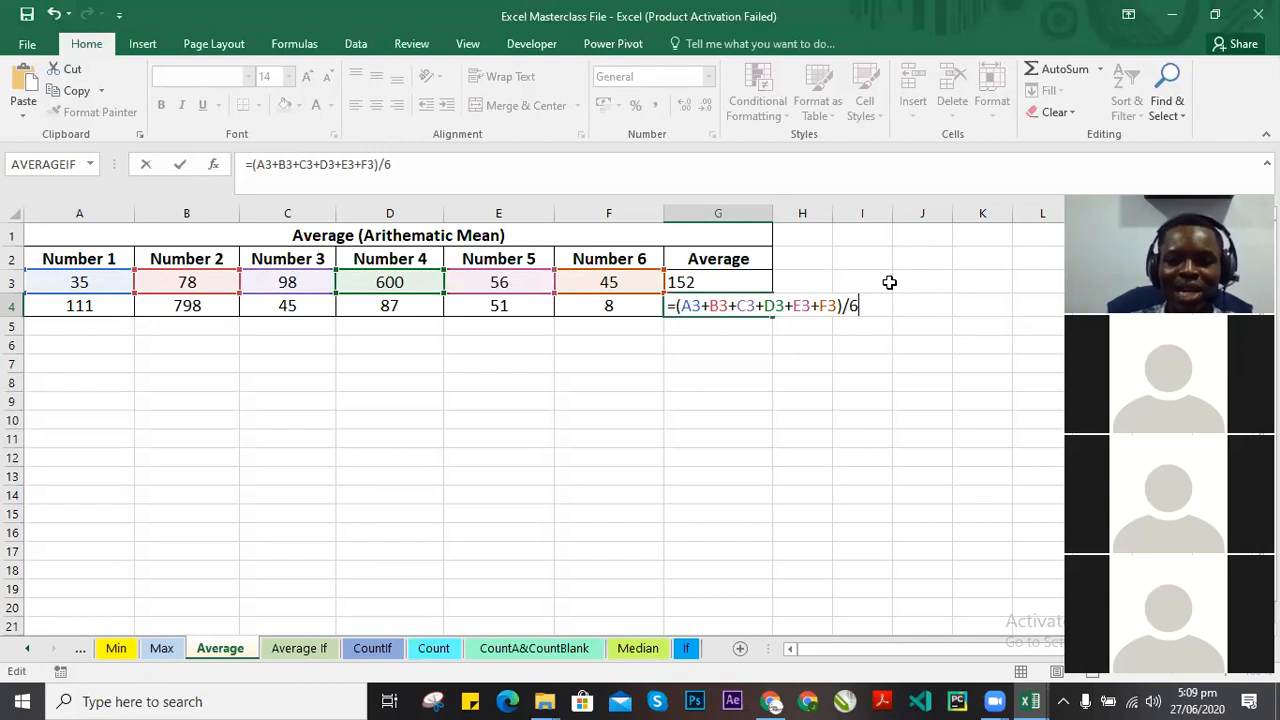
pyautogui.press('Return')
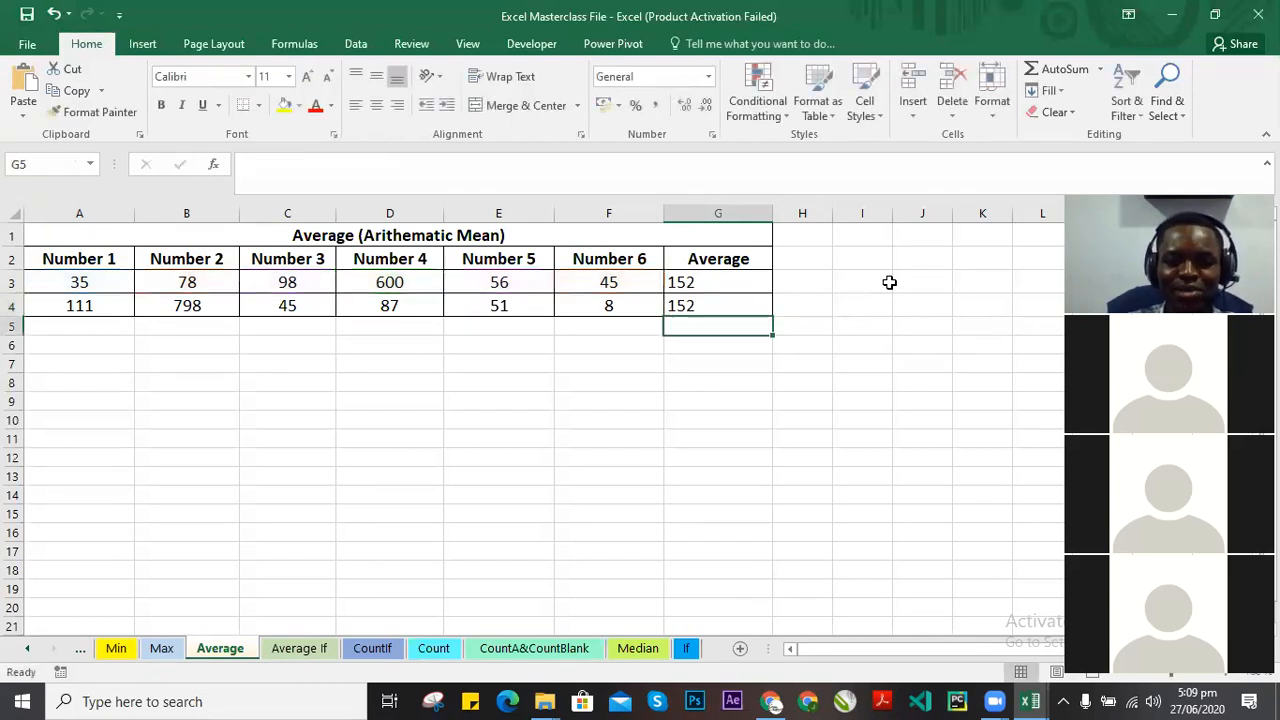
# Compare the AVERAGE formula in cell G3 with the manual addition-and-division formula in cell G4.
pyautogui.click(734, 300)
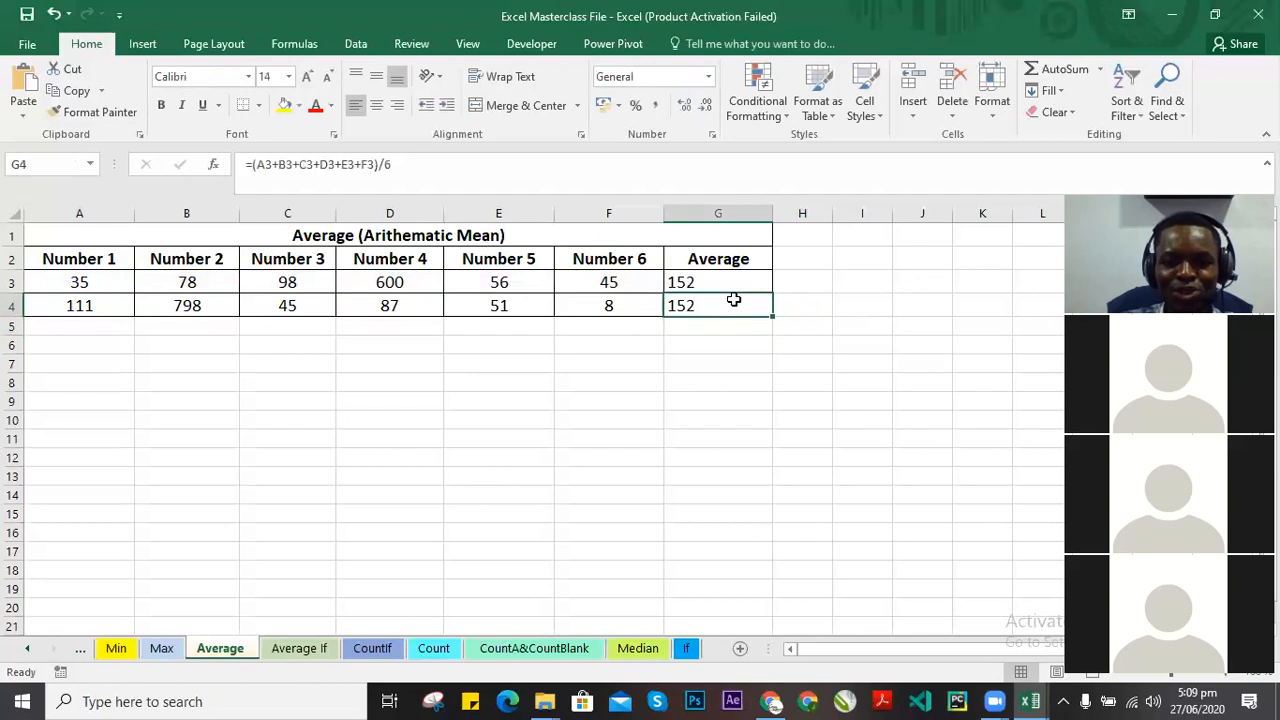
pyautogui.click(718, 282)
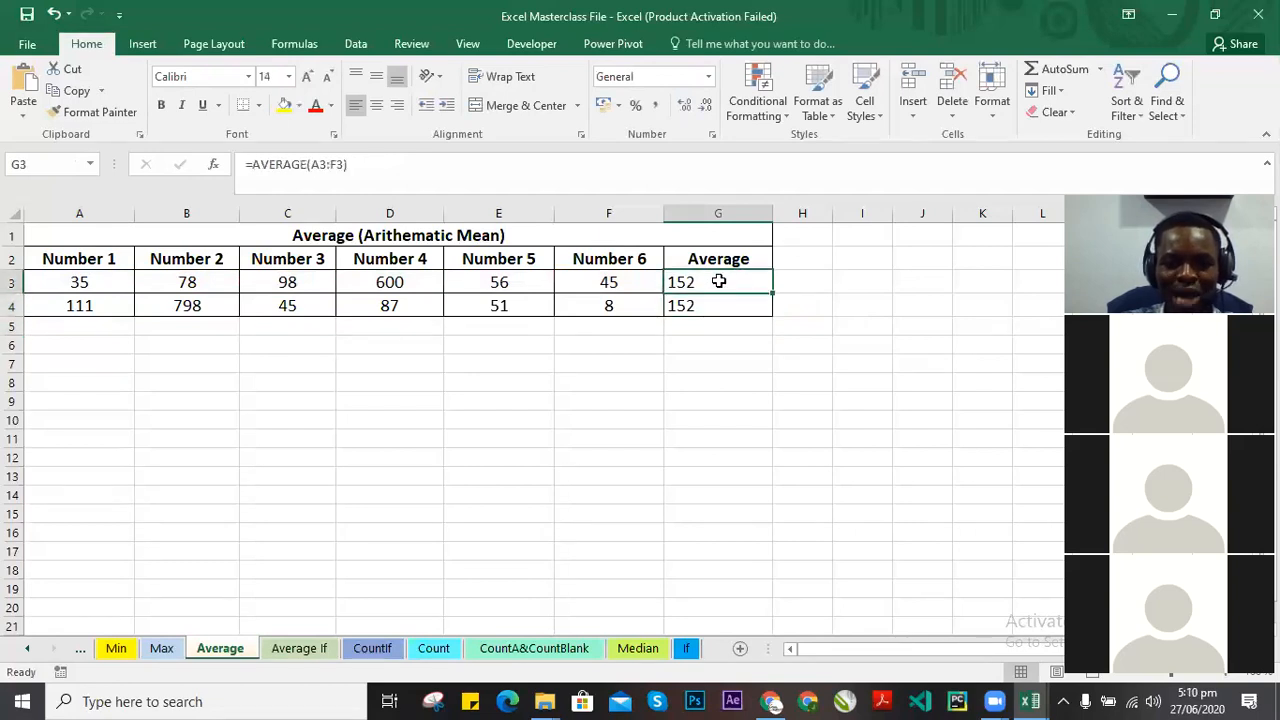
pyautogui.click(731, 310)
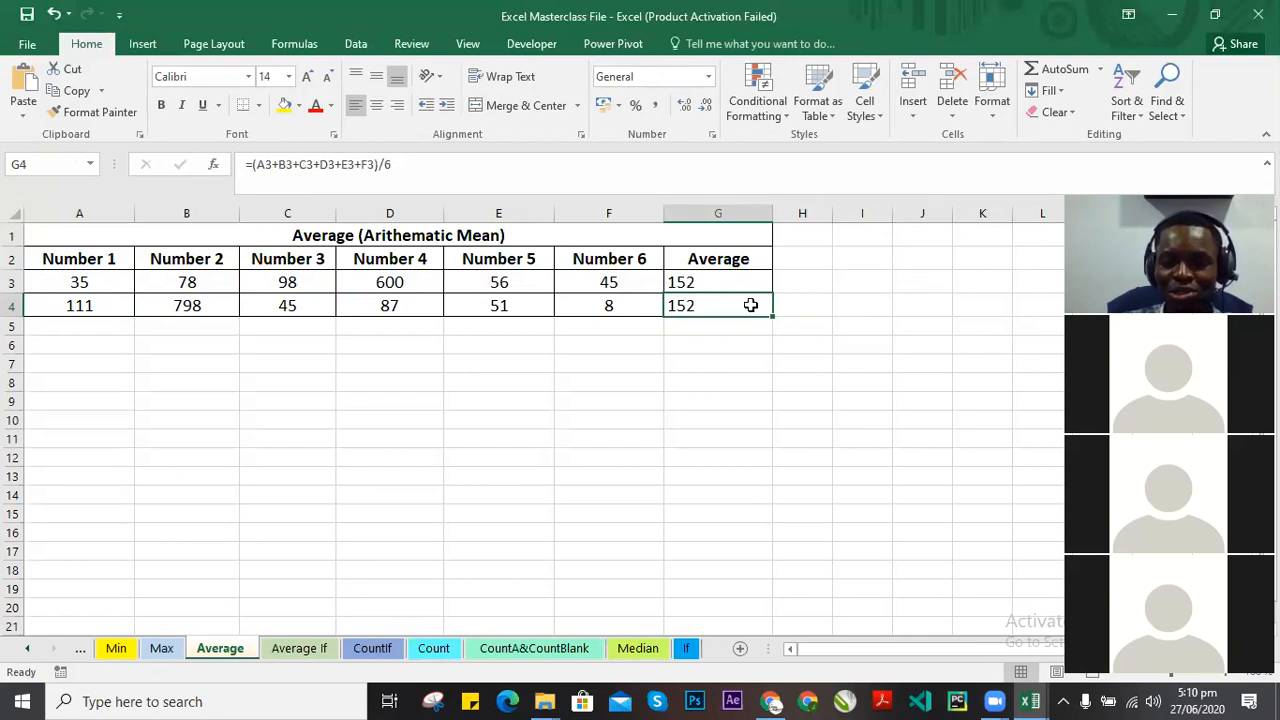
pyautogui.click(709, 283)
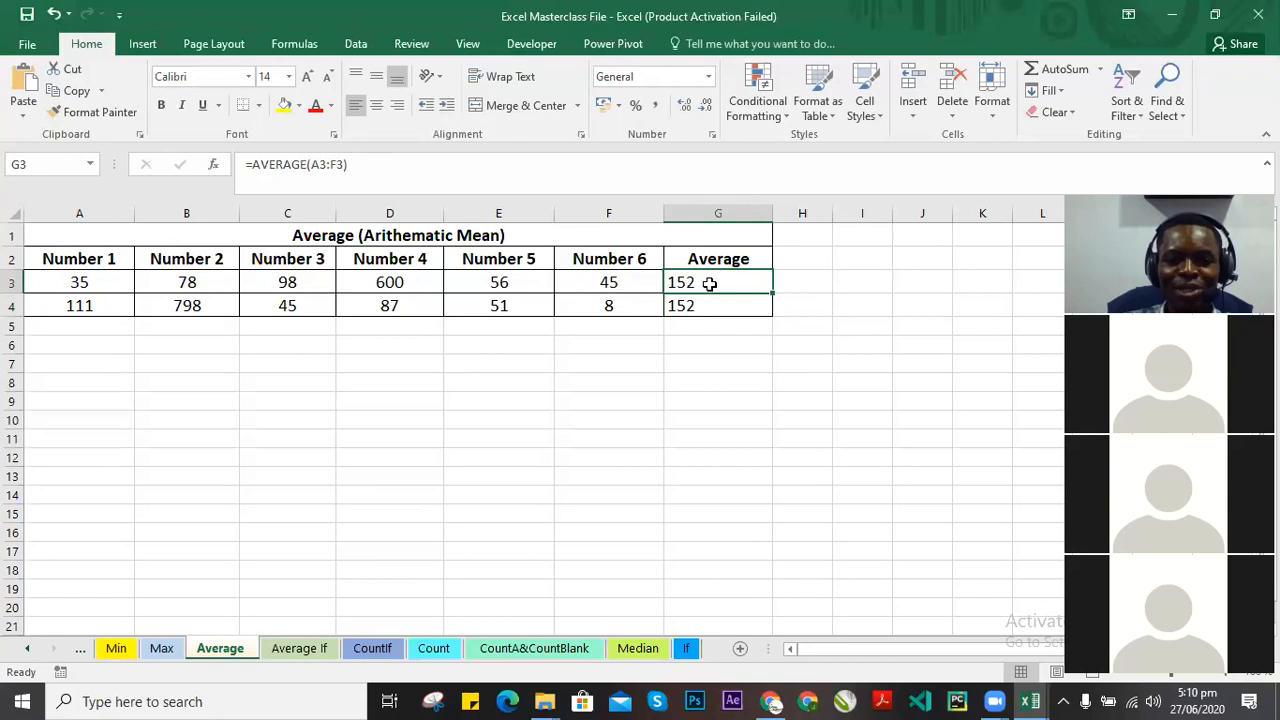
pyautogui.doubleClick(710, 283)
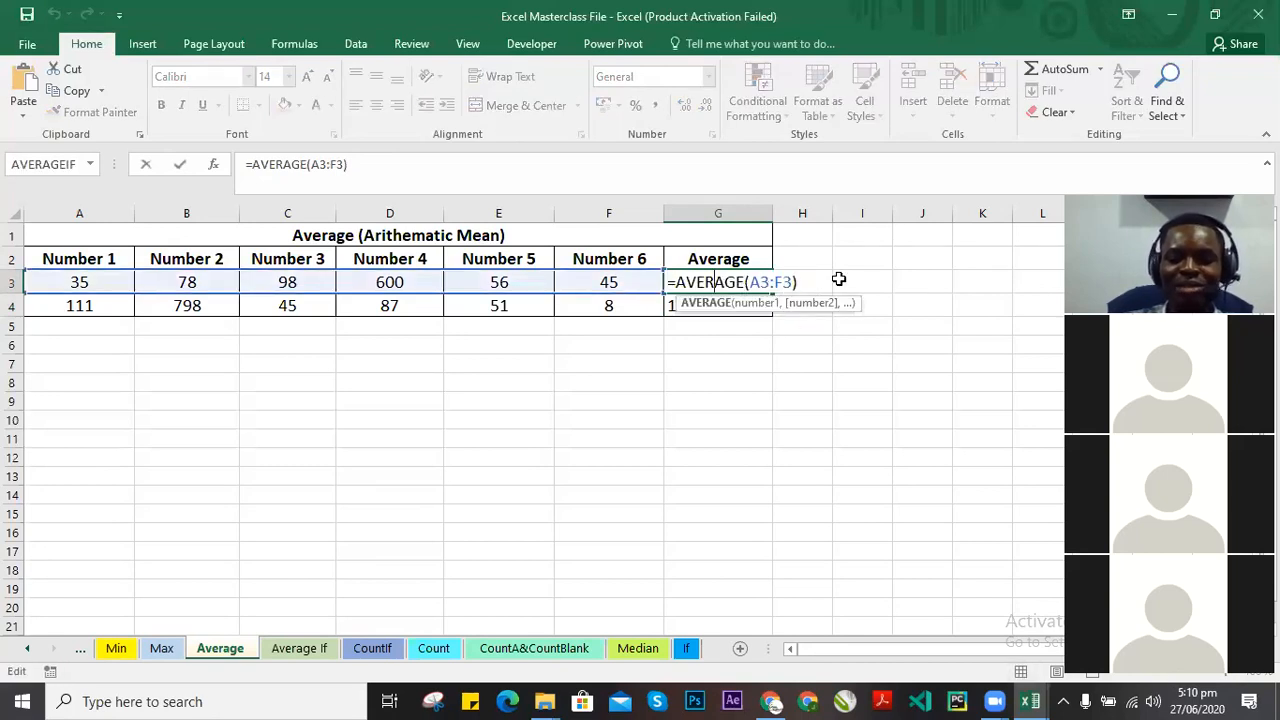
pyautogui.press('Return')
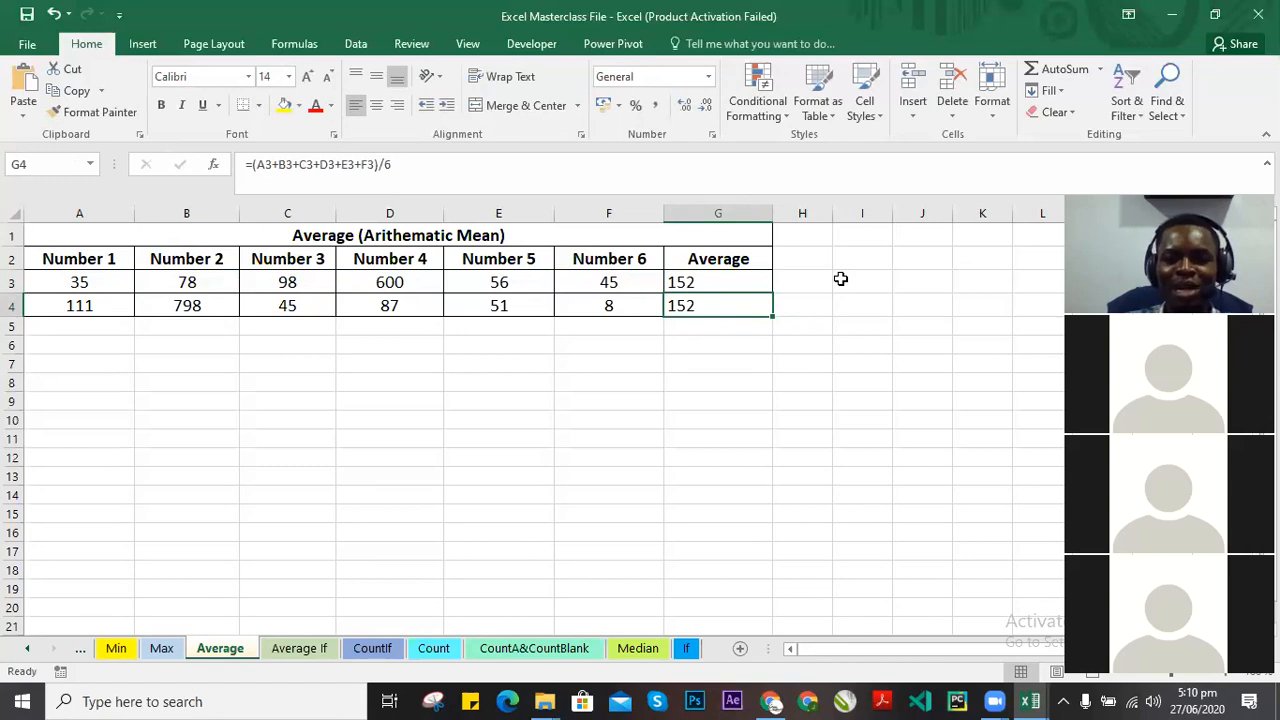
pyautogui.doubleClick(757, 305)
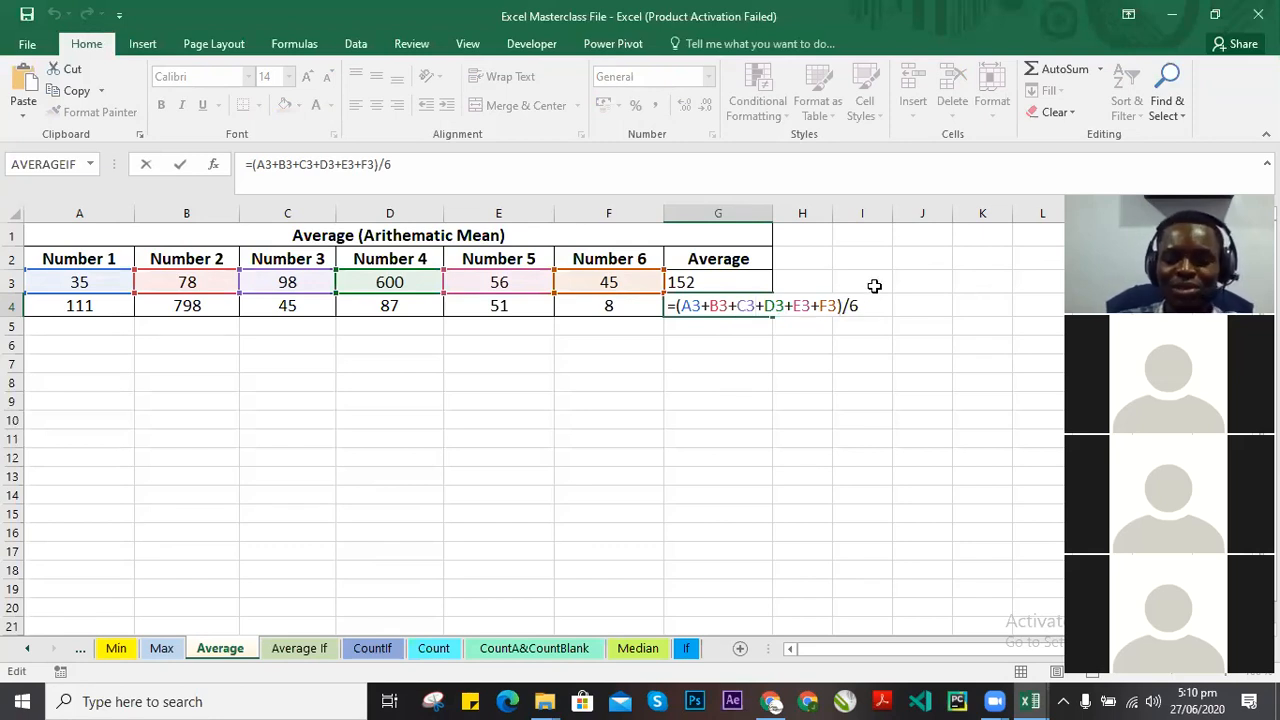
pyautogui.press('Return')
pyautogui.click(714, 306)
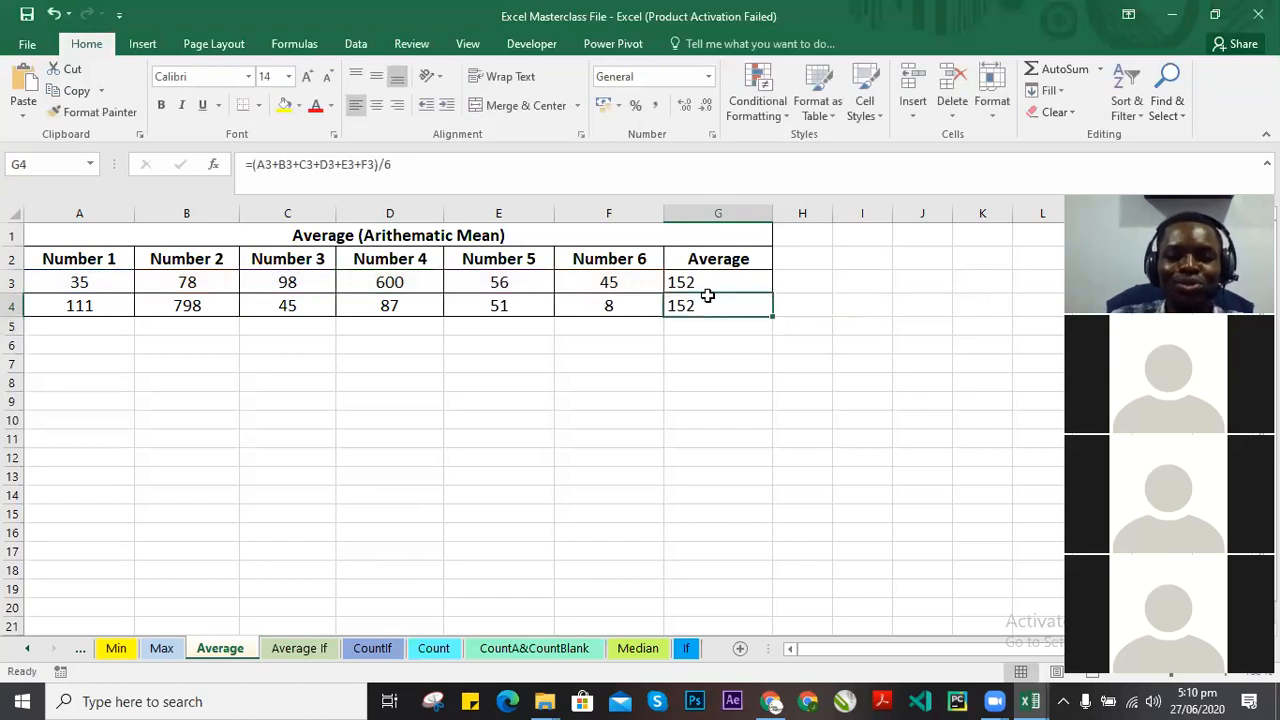
pyautogui.click(742, 283)
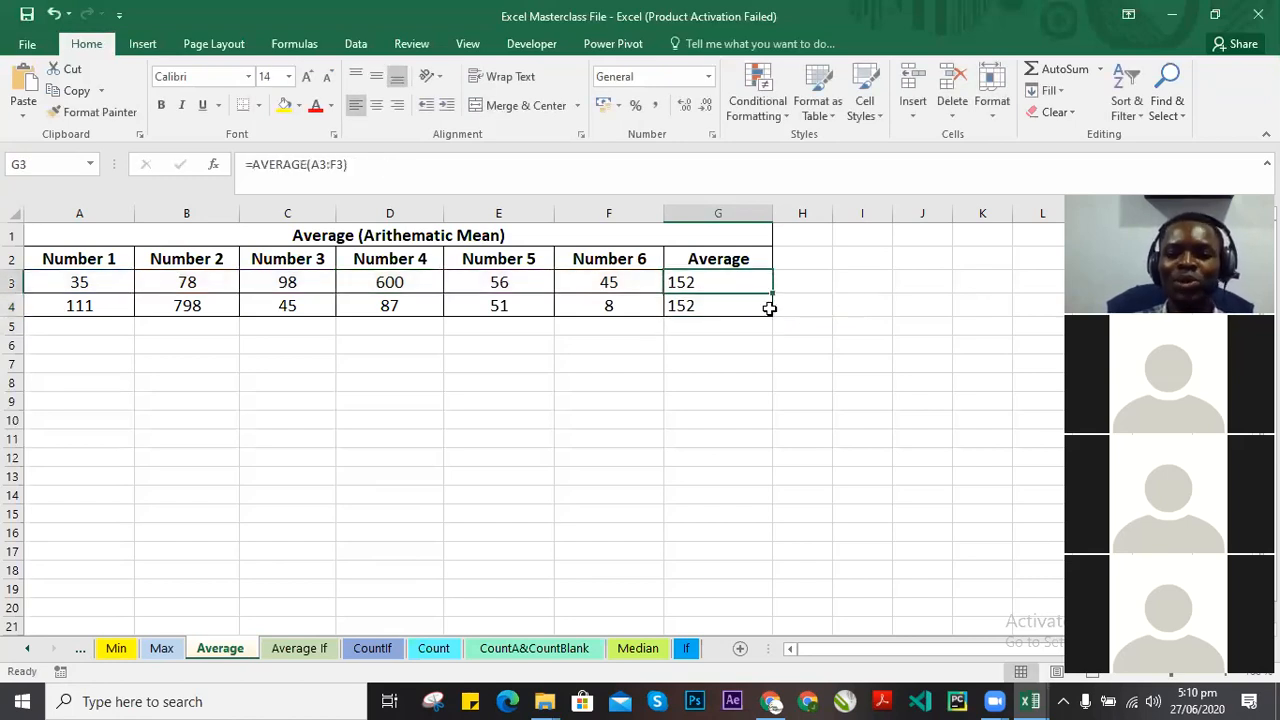
# Open the Average If sheet and select the first empty cell of its Average column, G3.
pyautogui.click(303, 650)
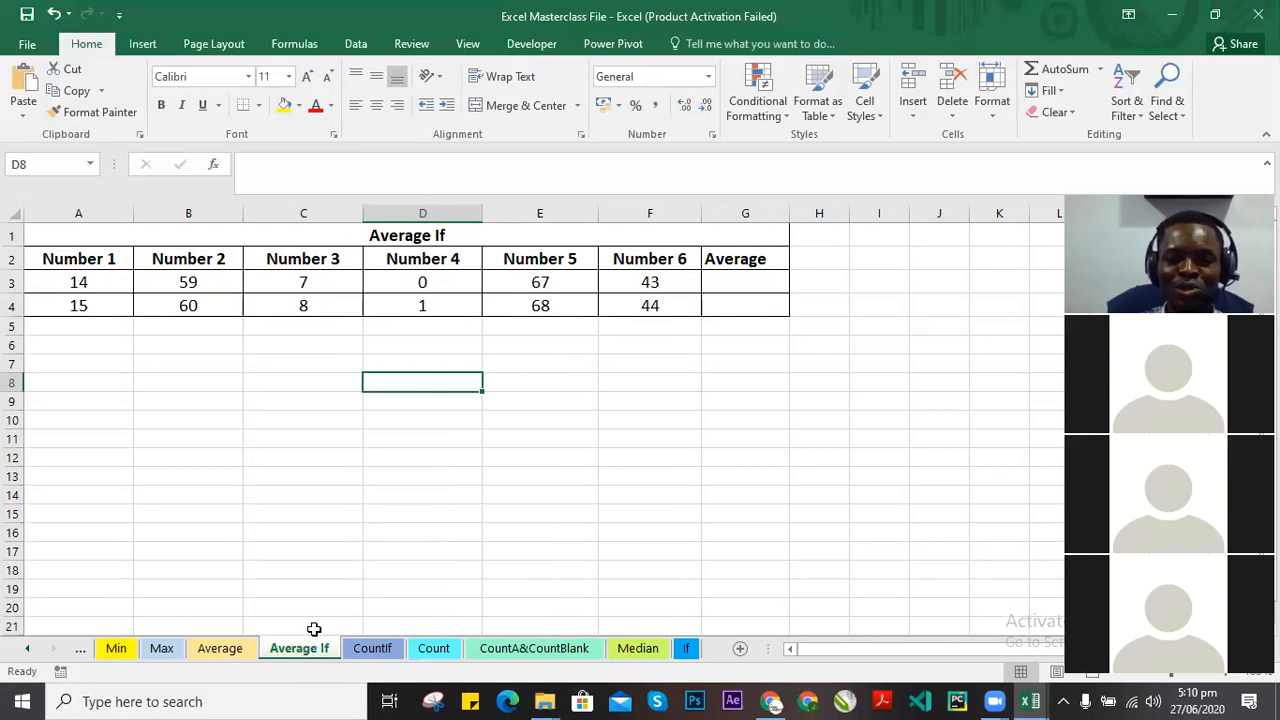
pyautogui.click(748, 281)
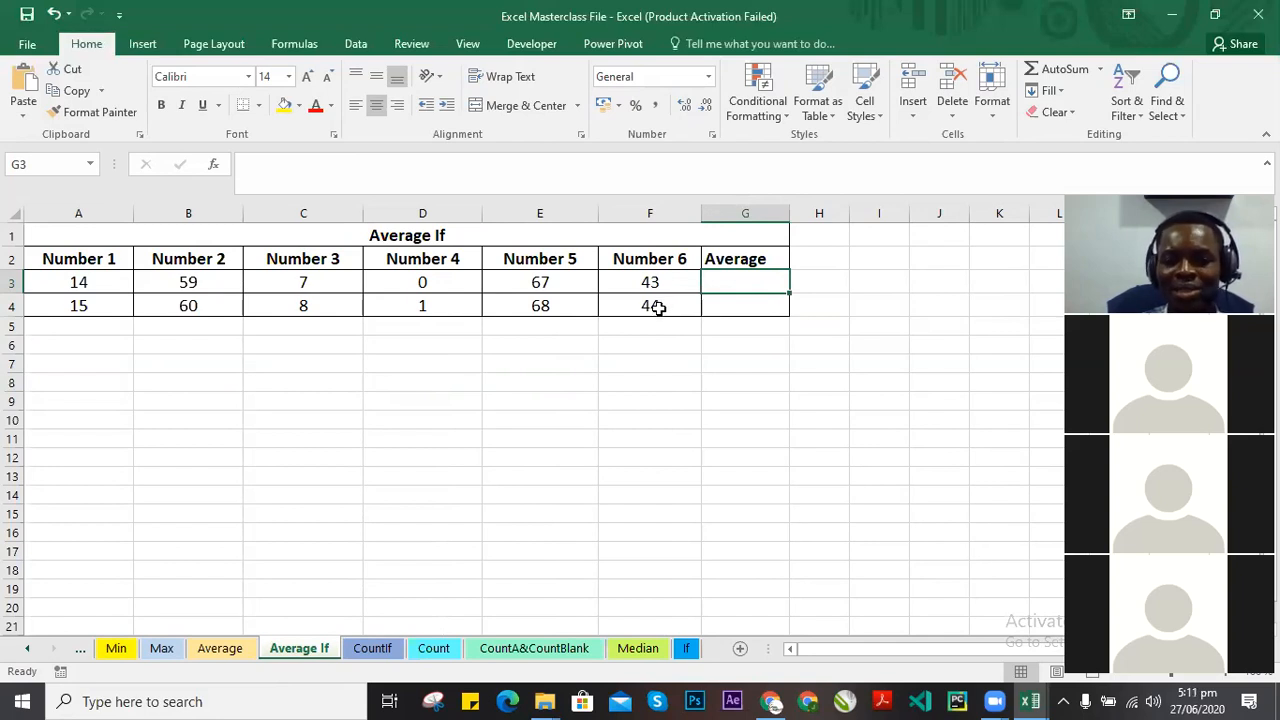
pyautogui.doubleClick(742, 283)
pyautogui.click(726, 317)
pyautogui.click(743, 283)
# Left-align the empty Average cells G3:G4 and reselect cell G3.
pyautogui.moveTo(743, 283); pyautogui.dragTo(743, 306)
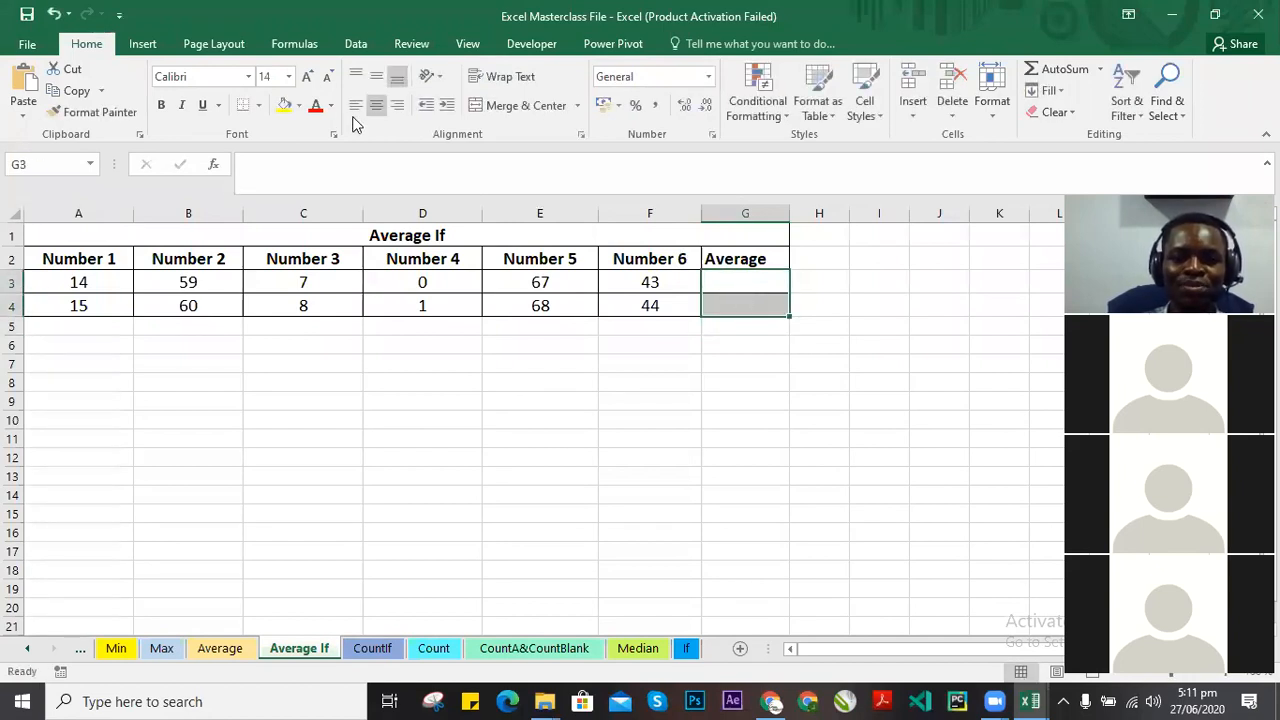
pyautogui.click(738, 283)
pyautogui.doubleClick(737, 283)
pyautogui.press('Return')
pyautogui.click(743, 280)
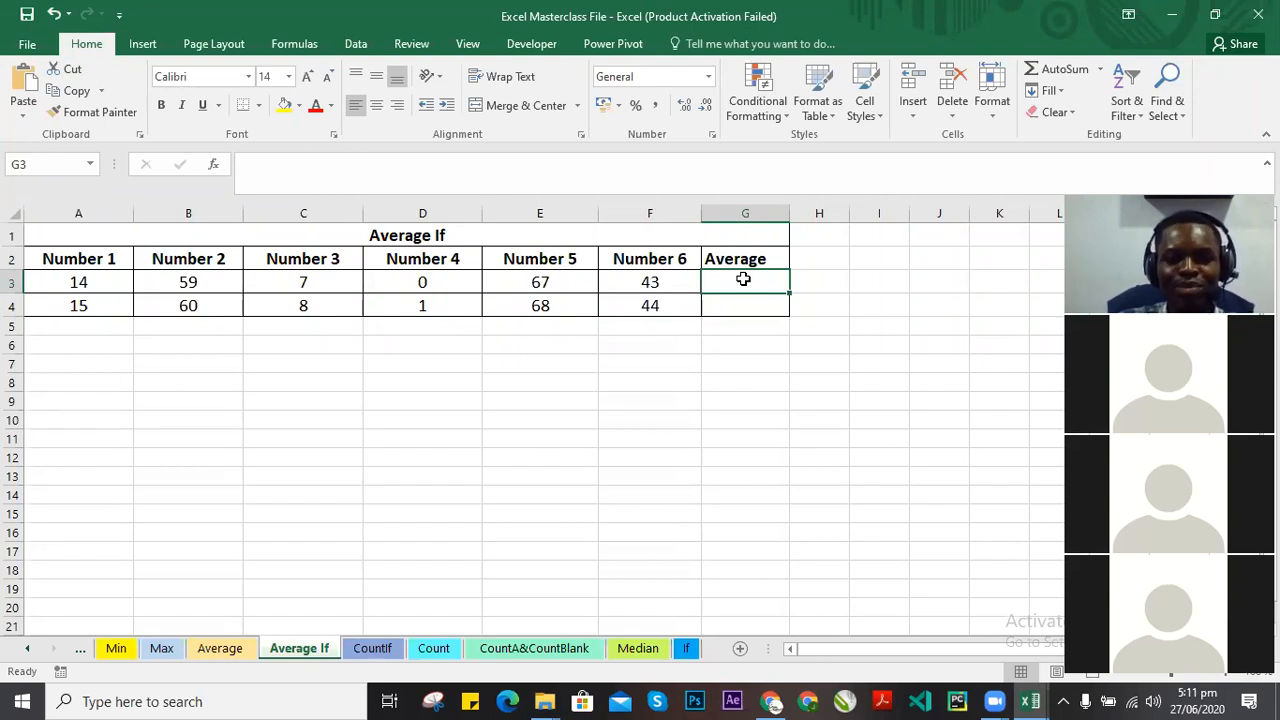
# Review the first row's numbers in A3:F3 and change the Number 6 value in cell F3 to 40.
pyautogui.click(560, 282)
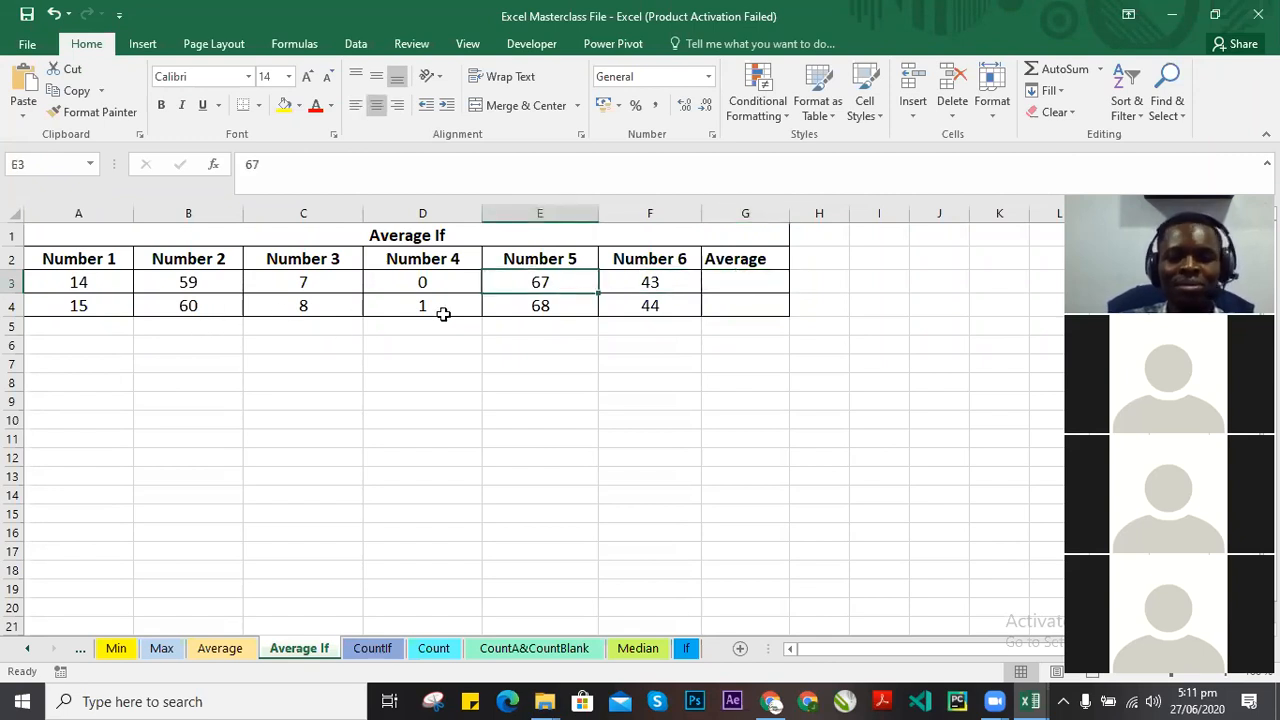
pyautogui.moveTo(94, 282); pyautogui.dragTo(655, 290)
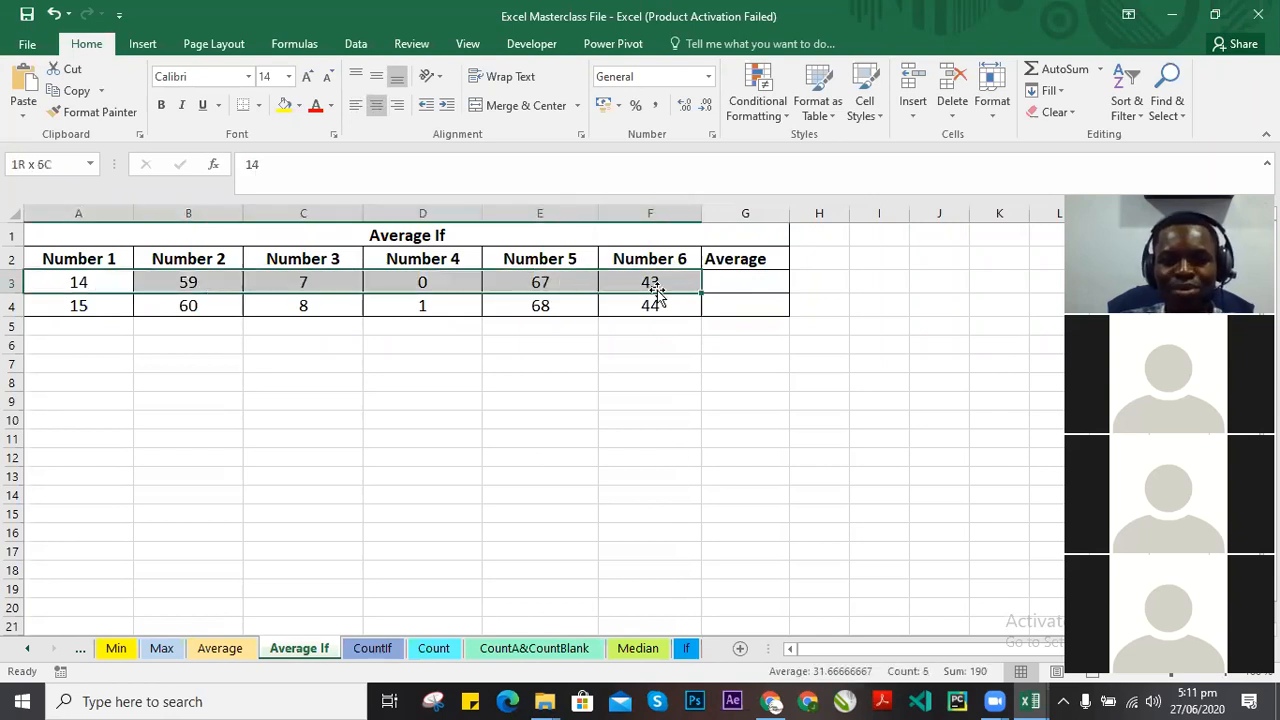
pyautogui.click(745, 282)
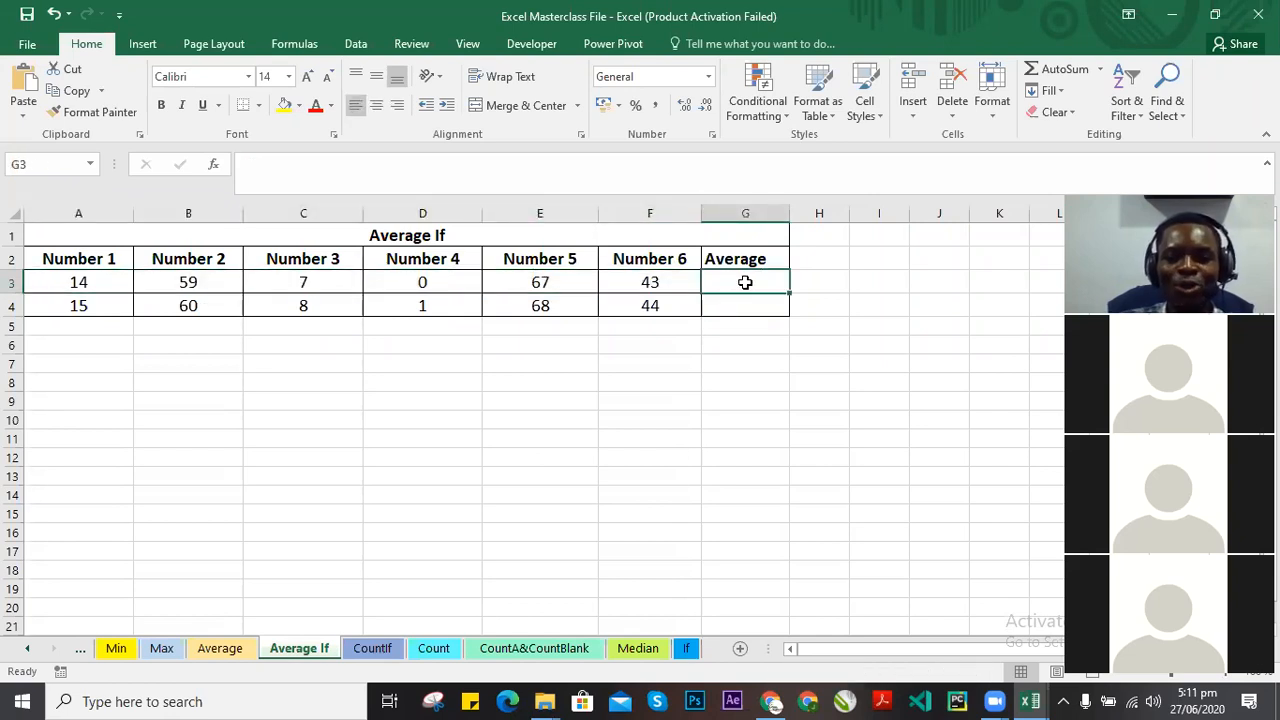
pyautogui.doubleClick(680, 278)
pyautogui.press('BackSpace')
pyautogui.write('0')
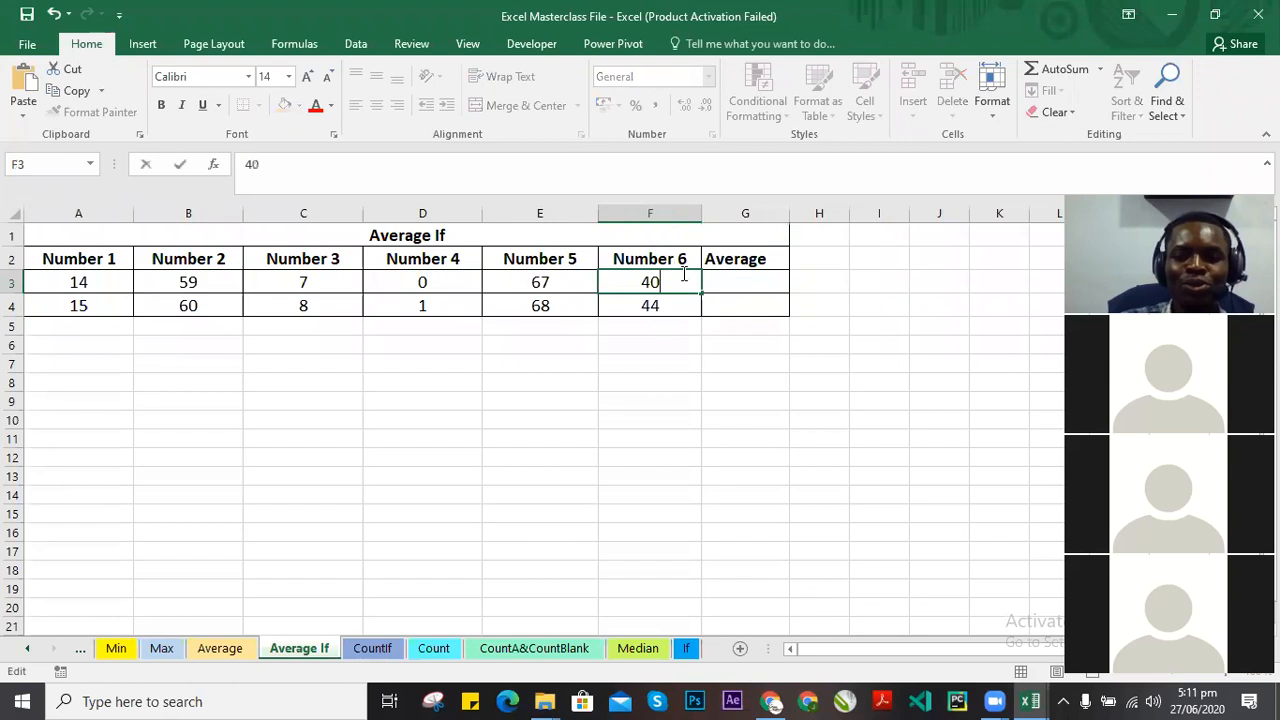
# Start an AVERAGE formula in cell G3 with the range A3:F3 as its first argument.
pyautogui.click(743, 280)
pyautogui.write('=AVE')
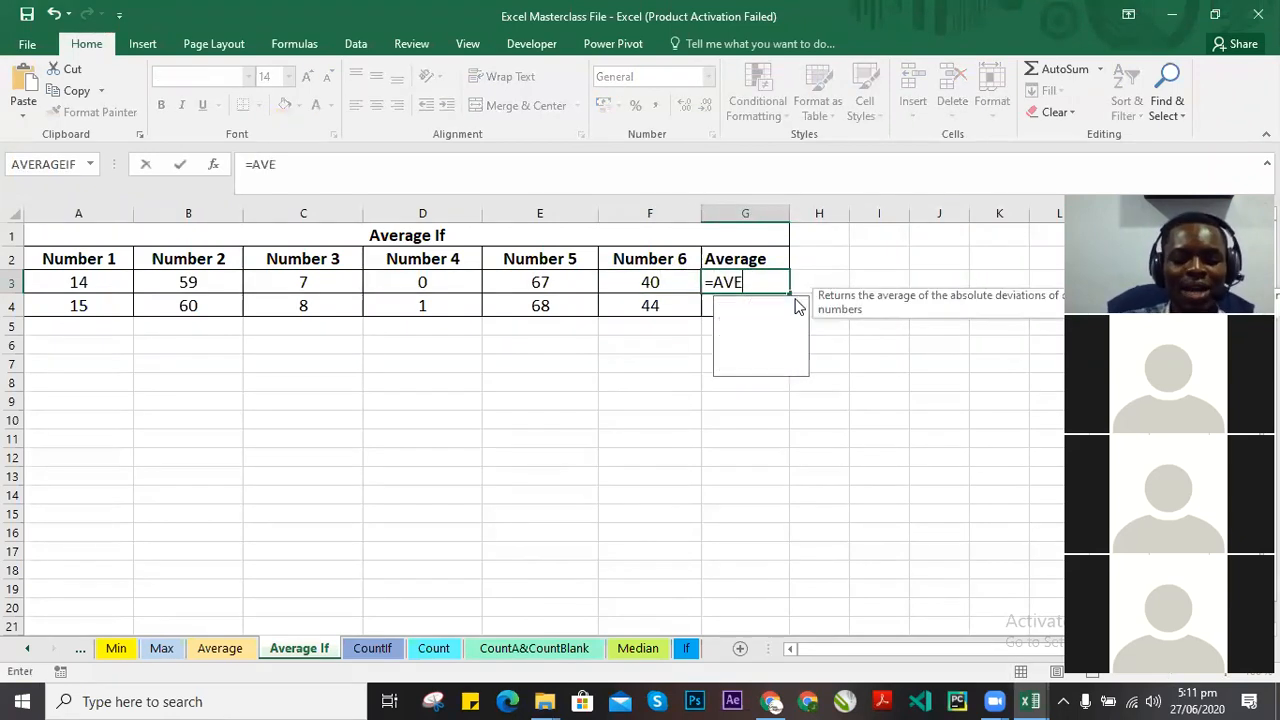
pyautogui.write('RAGE')
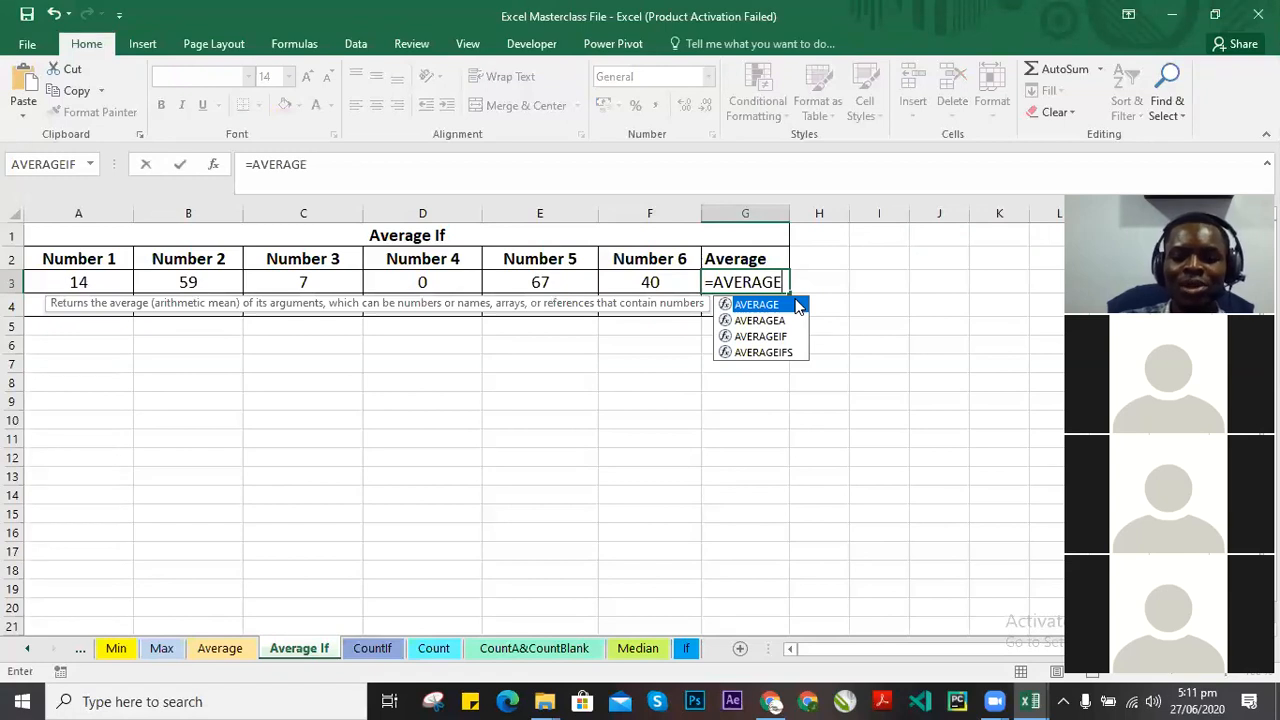
pyautogui.write('(')
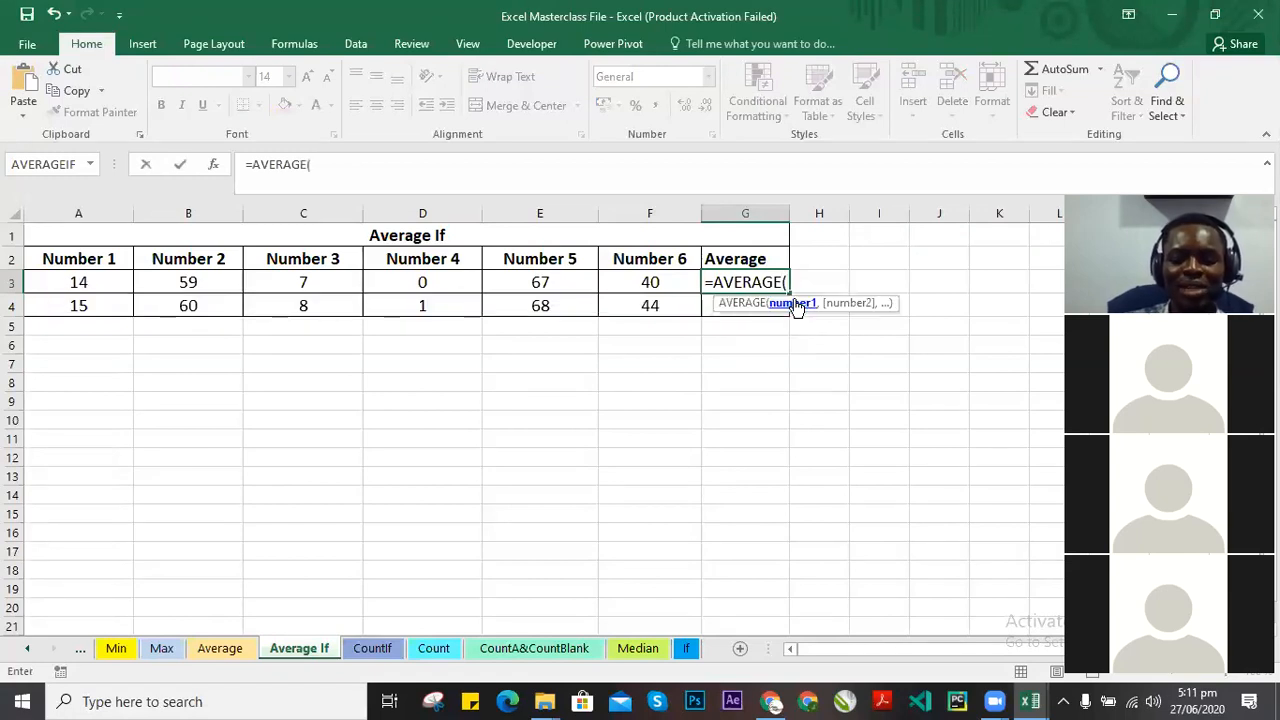
pyautogui.click(79, 286)
pyautogui.press('F8')
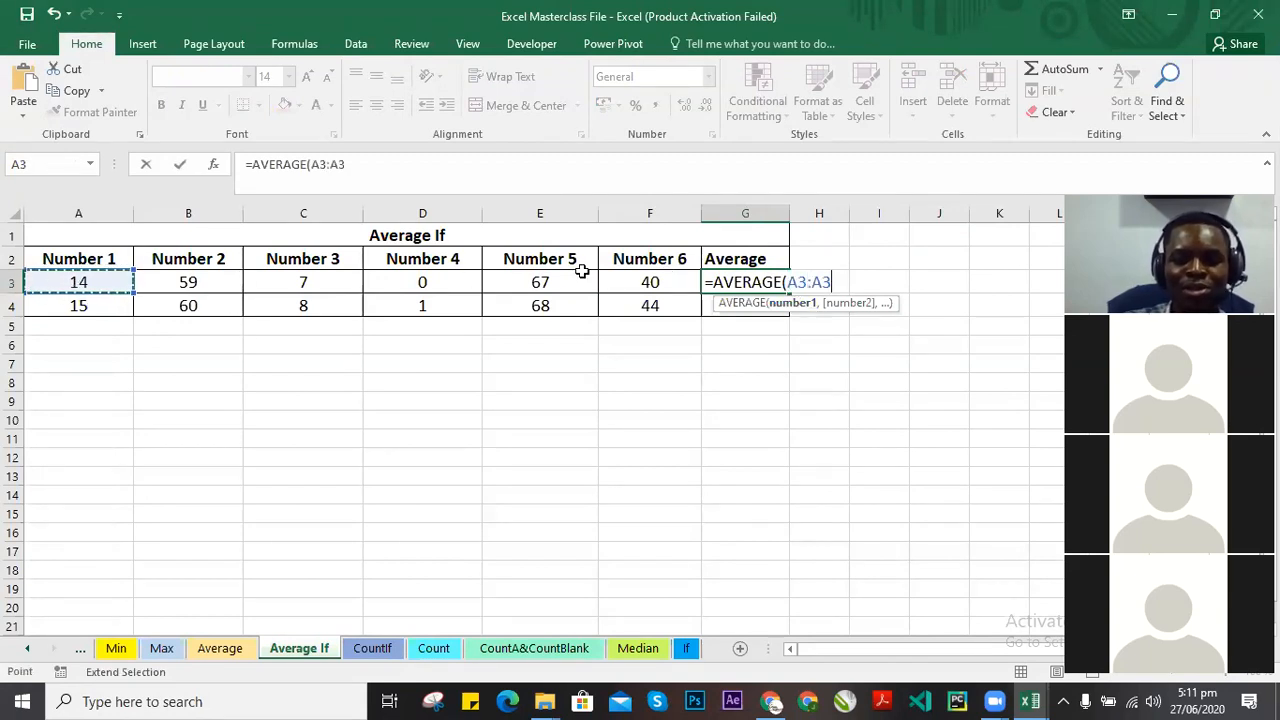
pyautogui.click(656, 282)
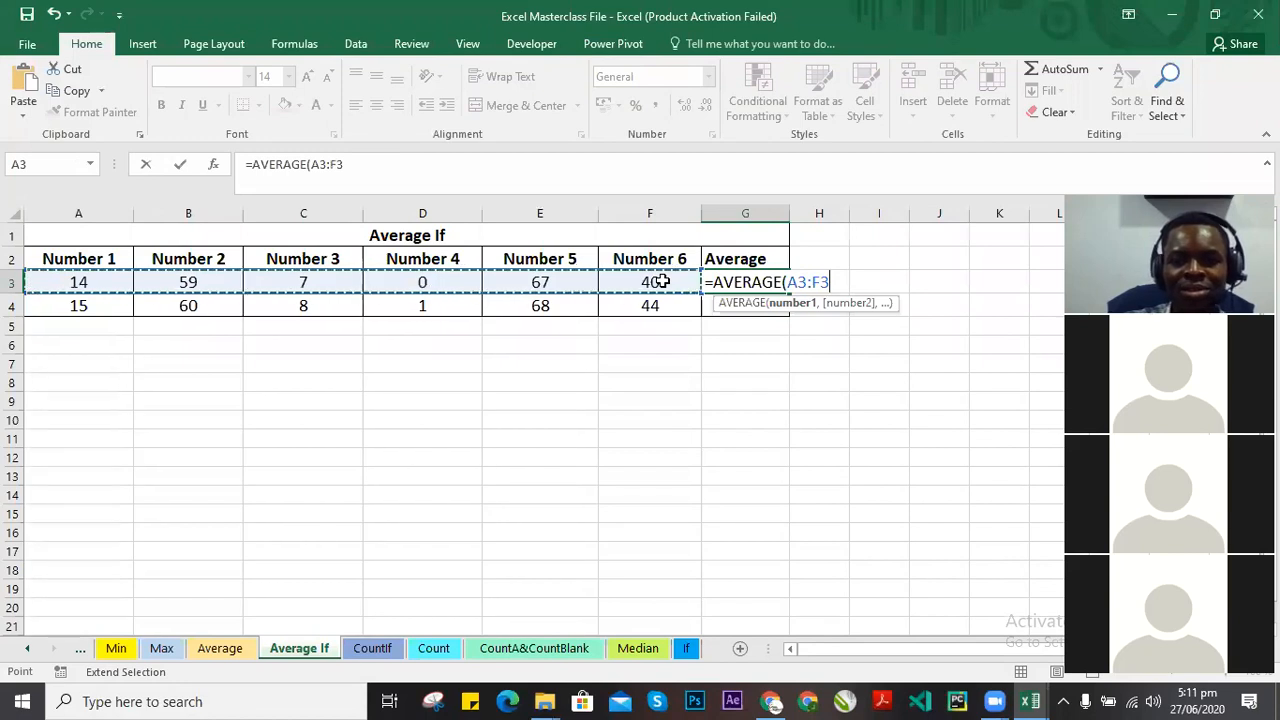
# Add the condition ">=40" as the second argument and enter the formula =AVERAGE(A3:F3, ">=40") in cell G3.
pyautogui.write(', ')
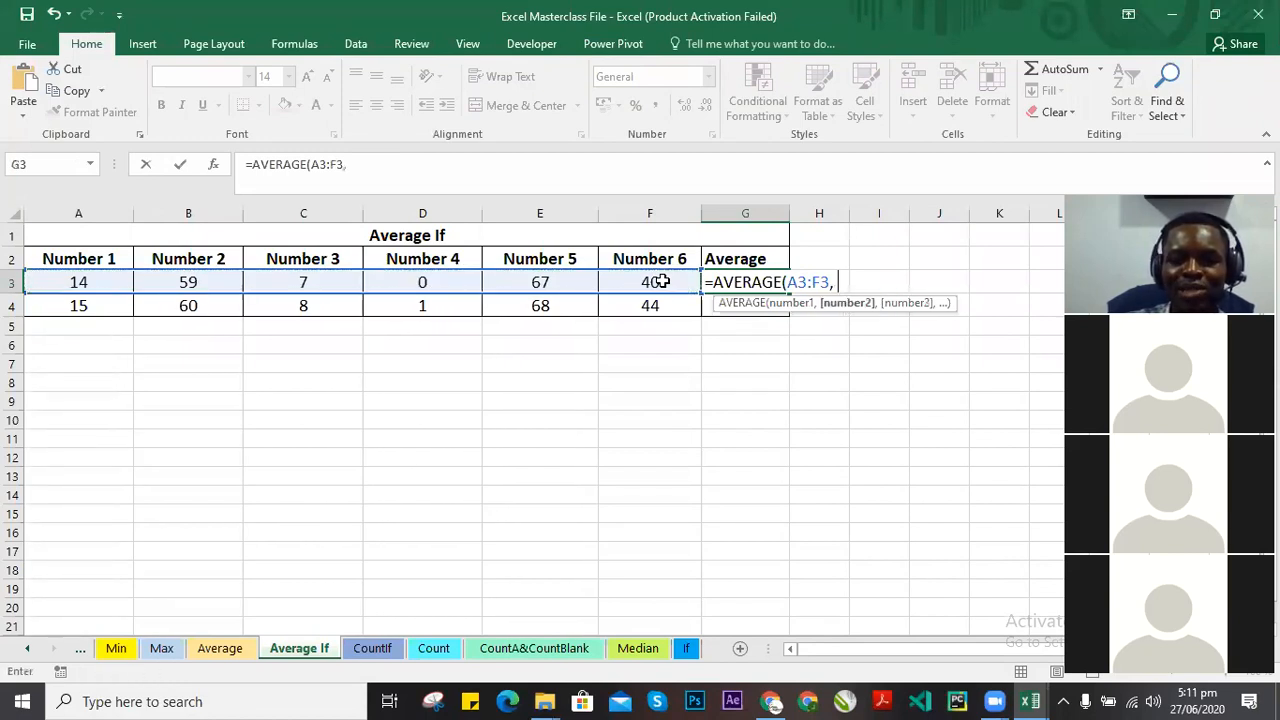
pyautogui.write('"')
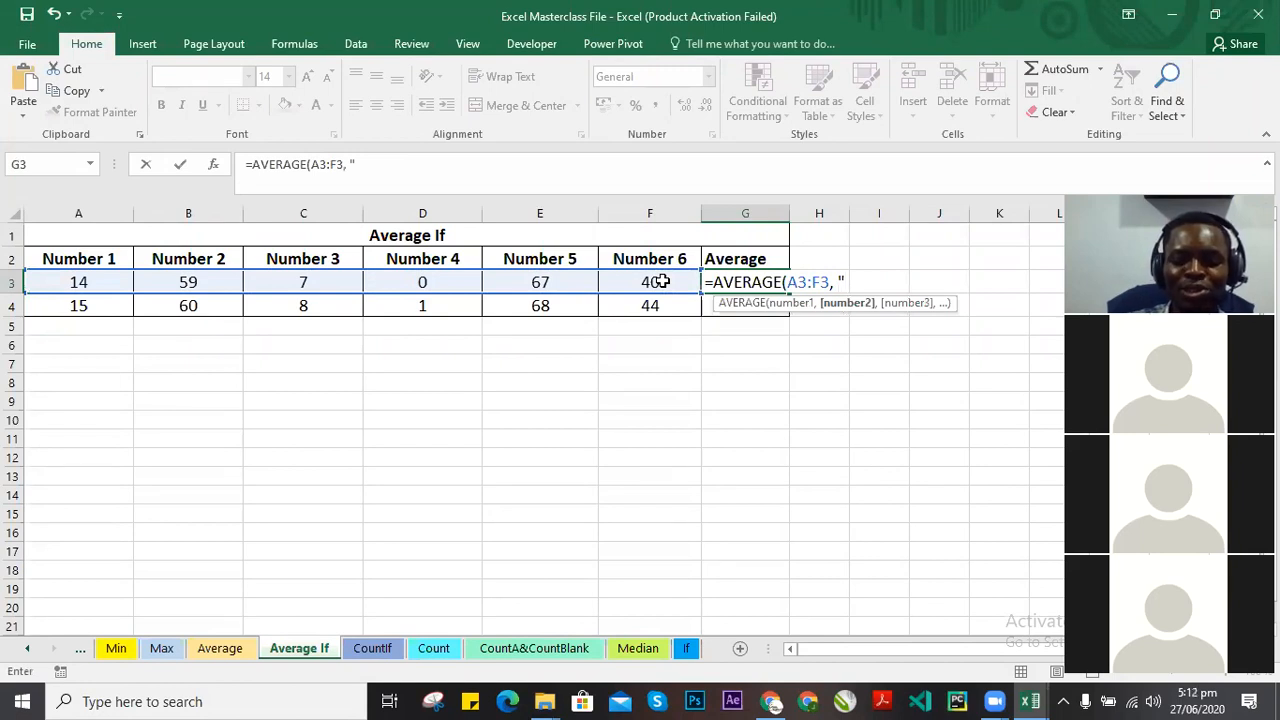
pyautogui.write('>')
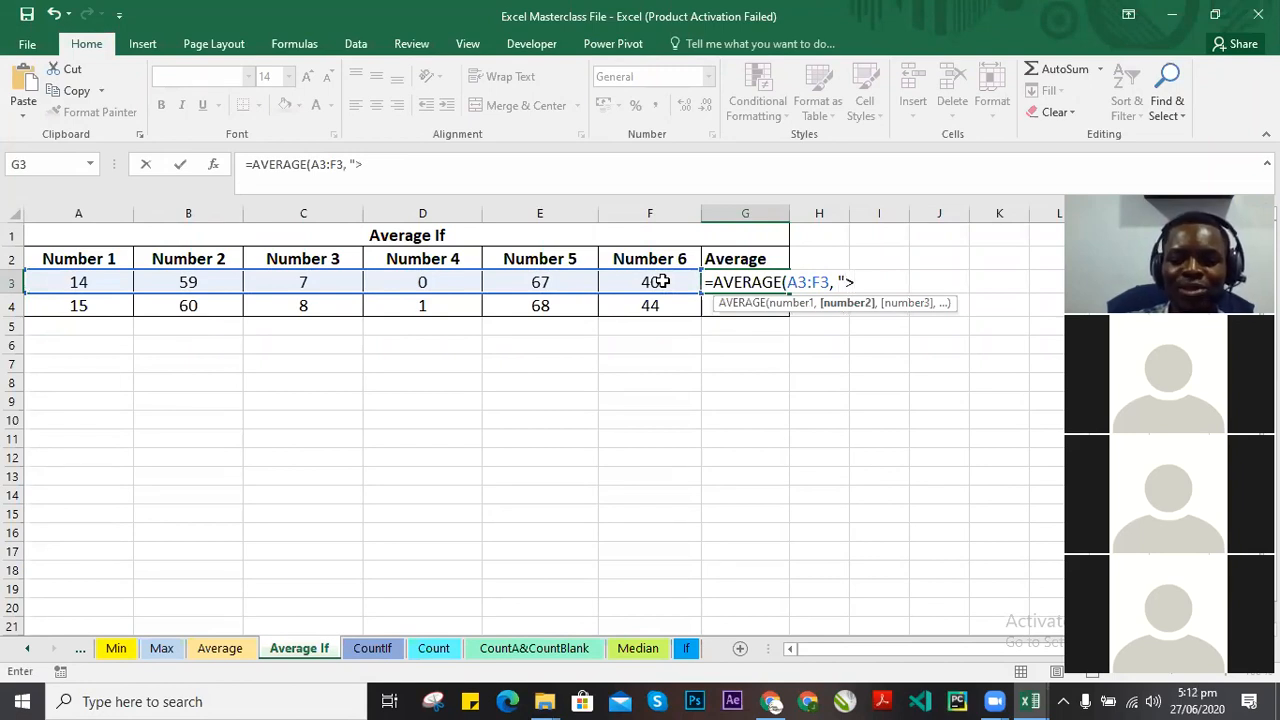
pyautogui.write('=40"')
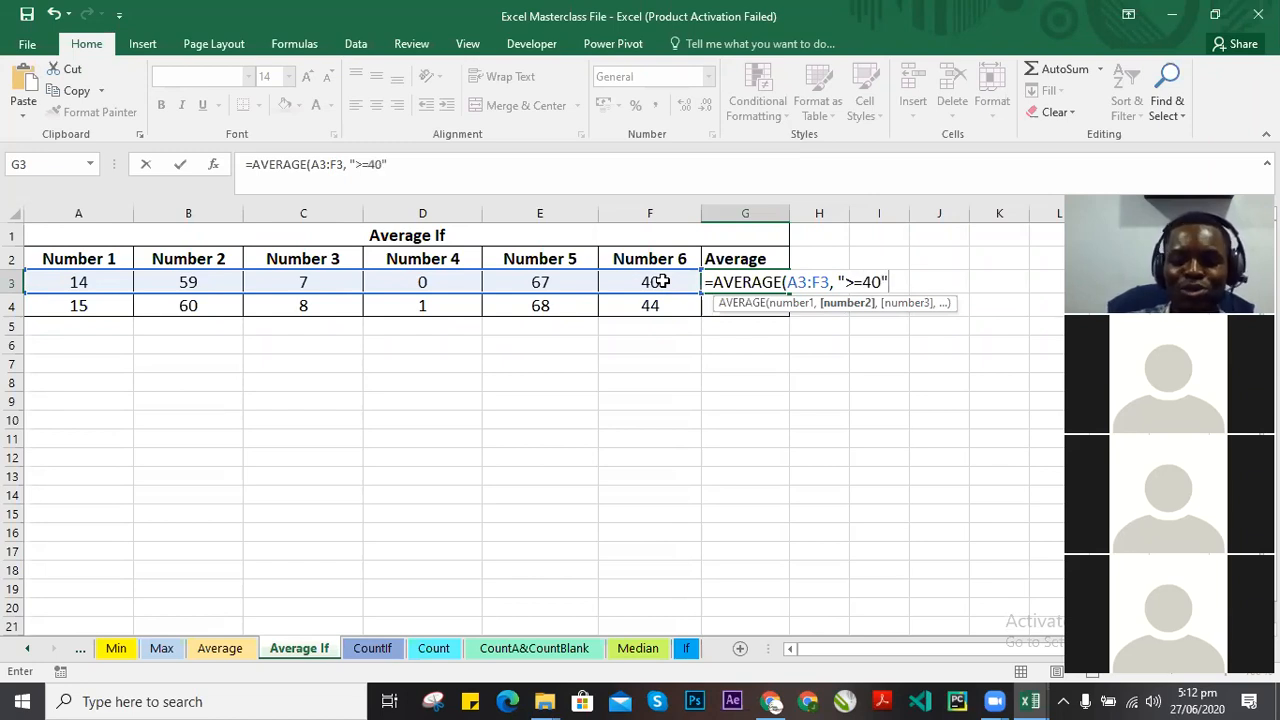
pyautogui.write(')')
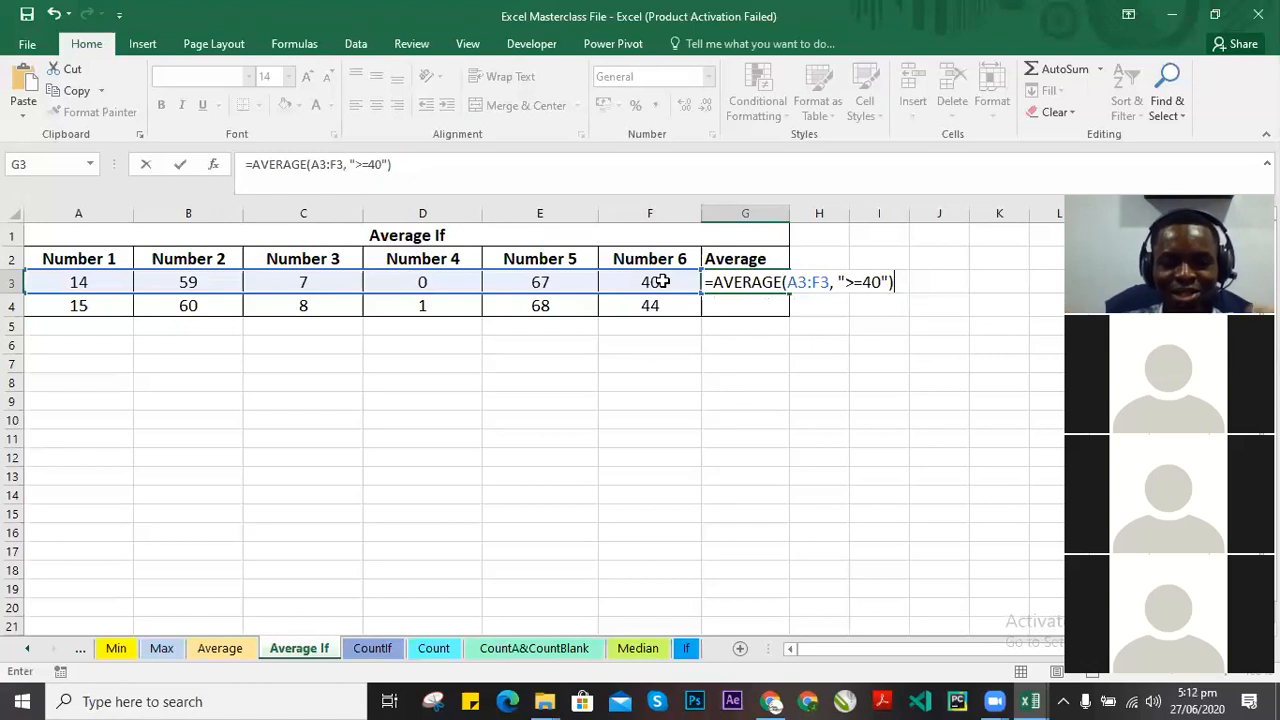
pyautogui.press('Return')
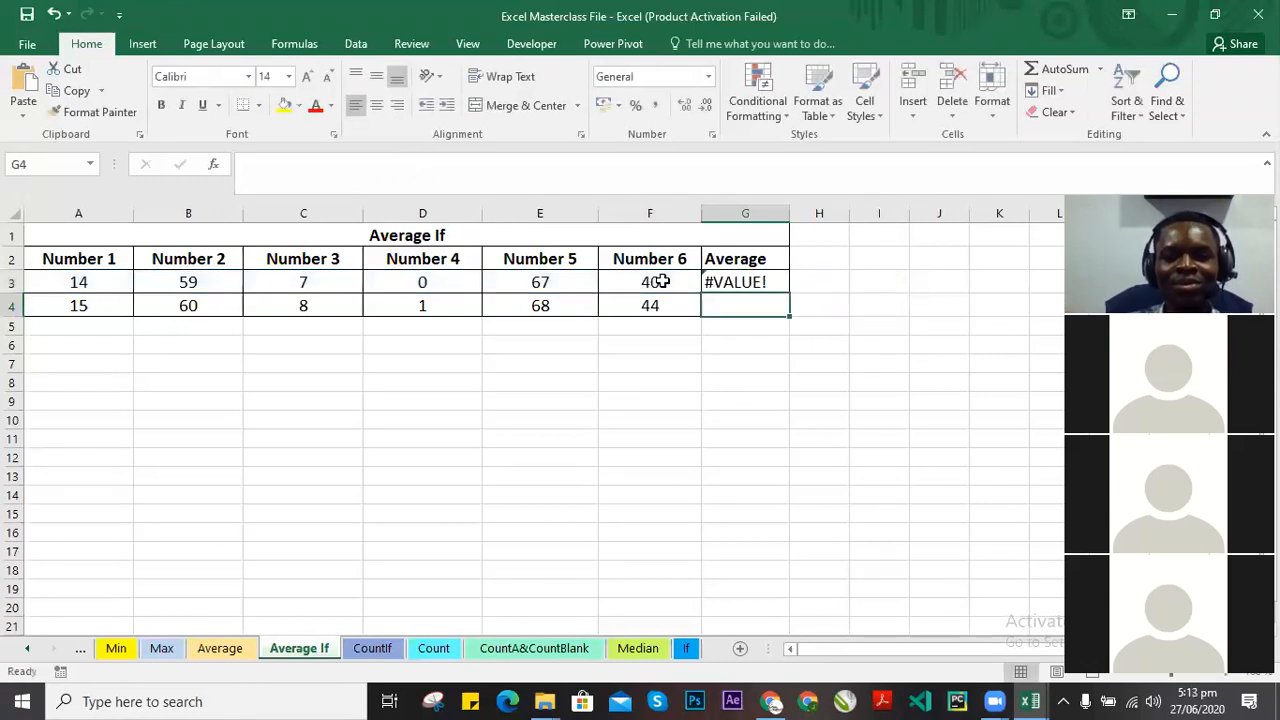
# Inspect the AVERAGE formula in cell G3 and widen column G slightly.
pyautogui.click(751, 290)
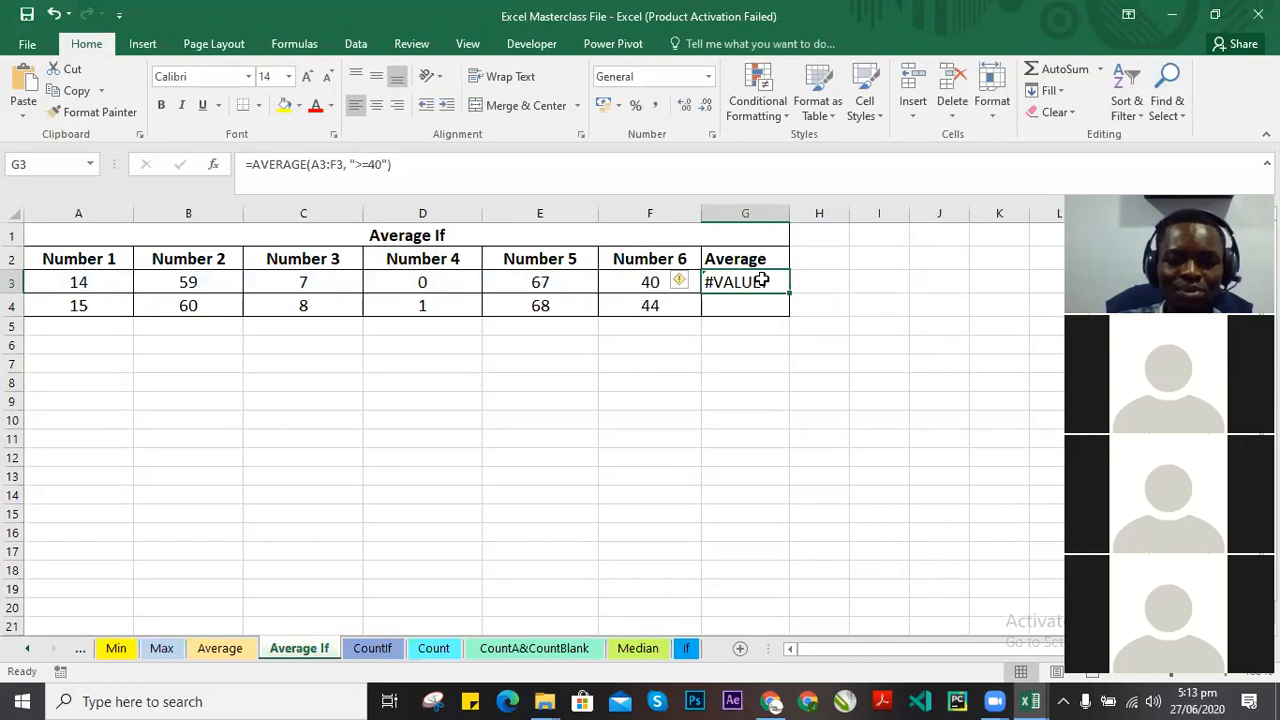
pyautogui.doubleClick(763, 280)
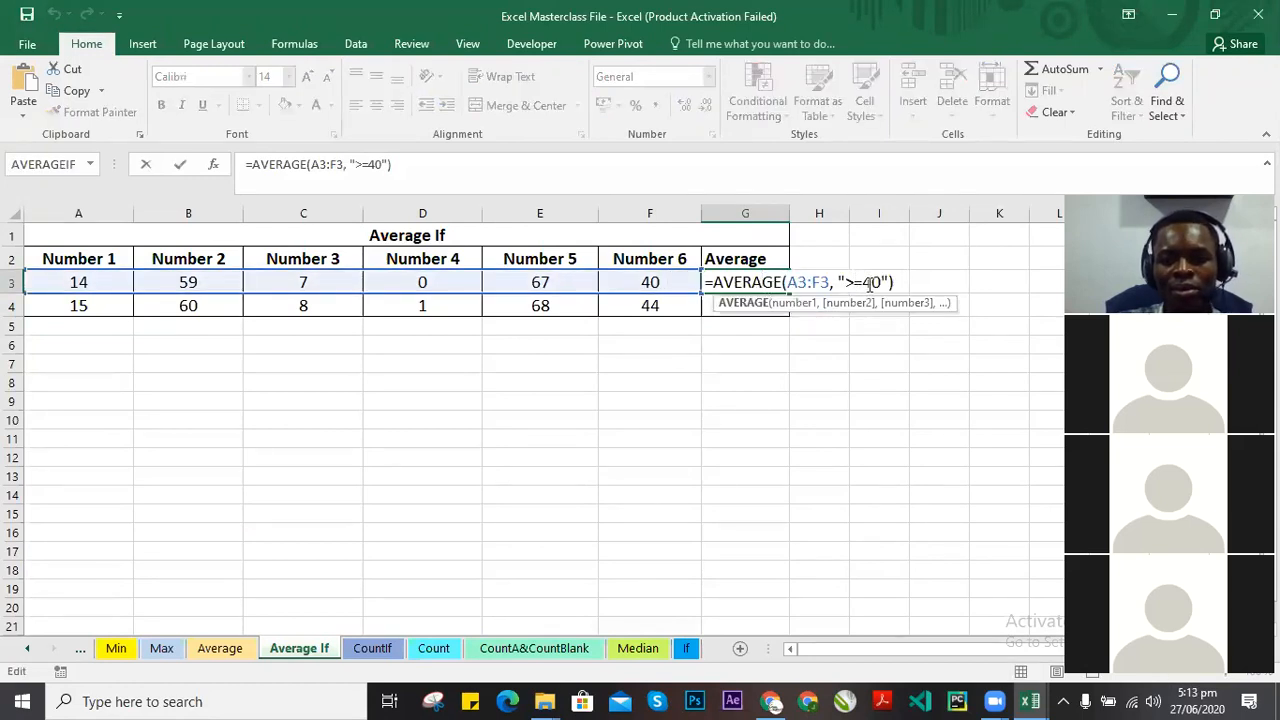
pyautogui.click(805, 337)
pyautogui.click(761, 284)
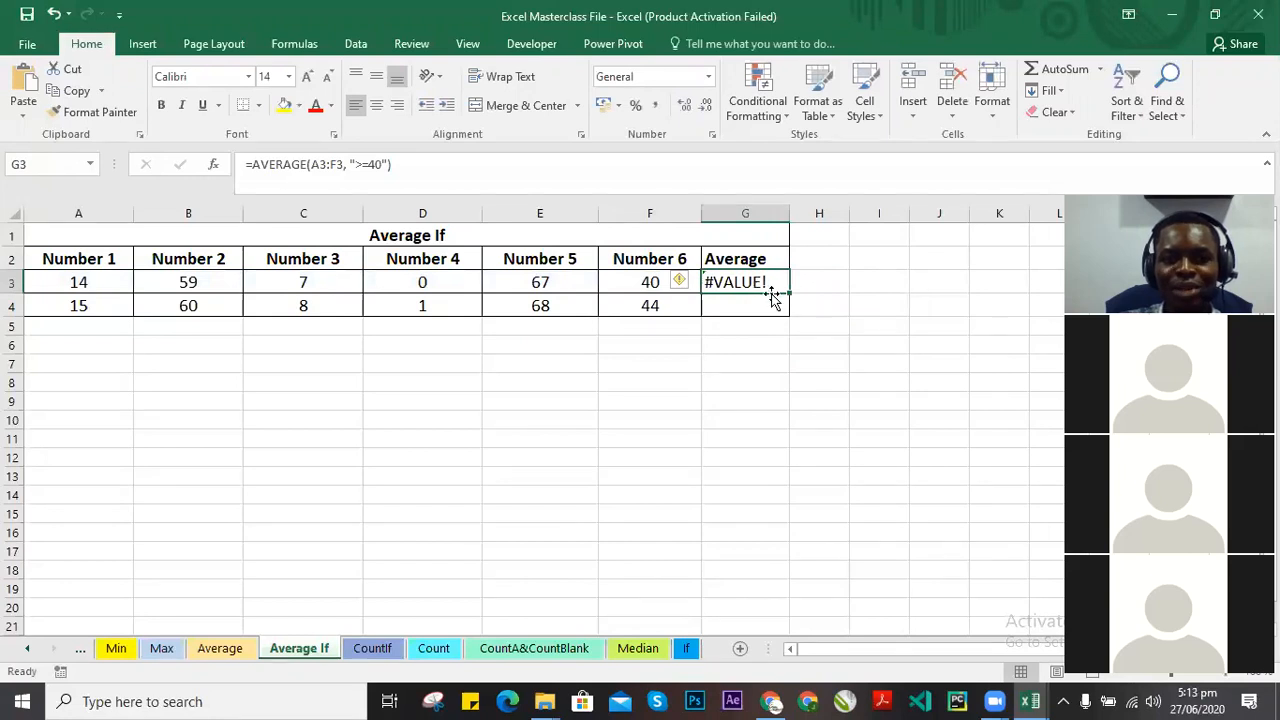
pyautogui.moveTo(797, 212); pyautogui.dragTo(811, 213)
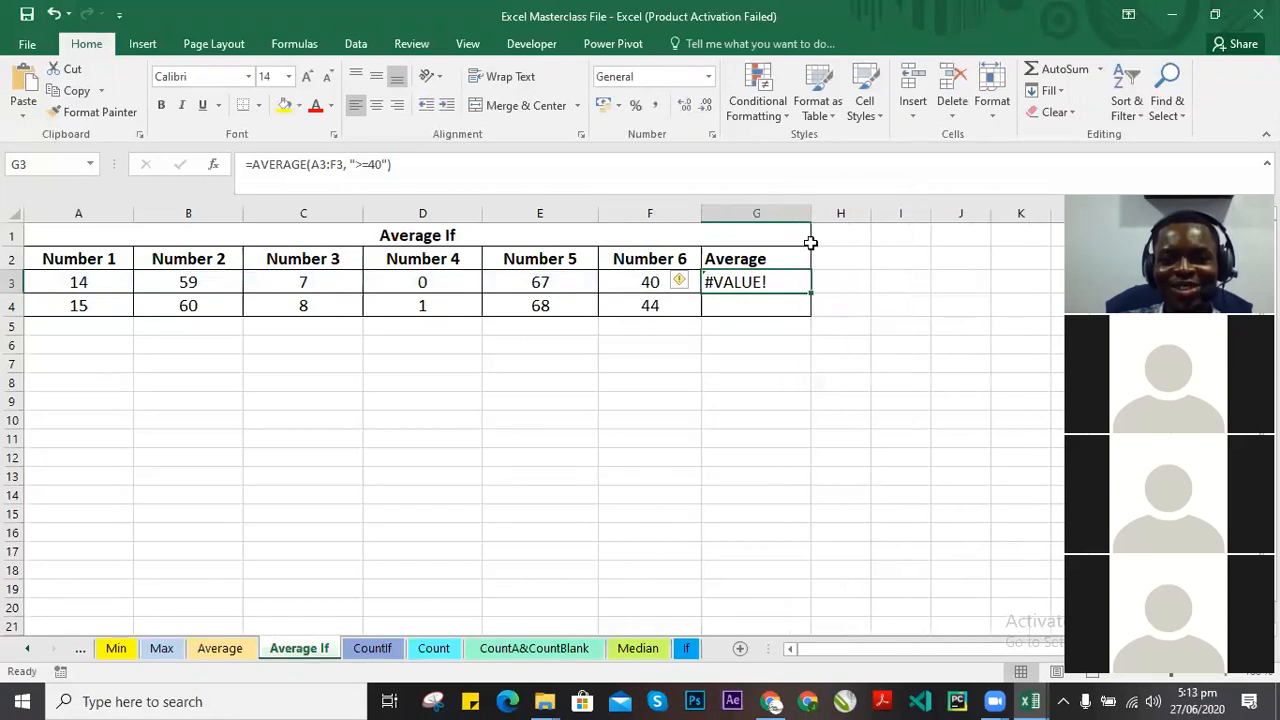
# Try the condition ">40" in cell G3's AVERAGE formula, and restore it to ">=40".
pyautogui.doubleClick(785, 282)
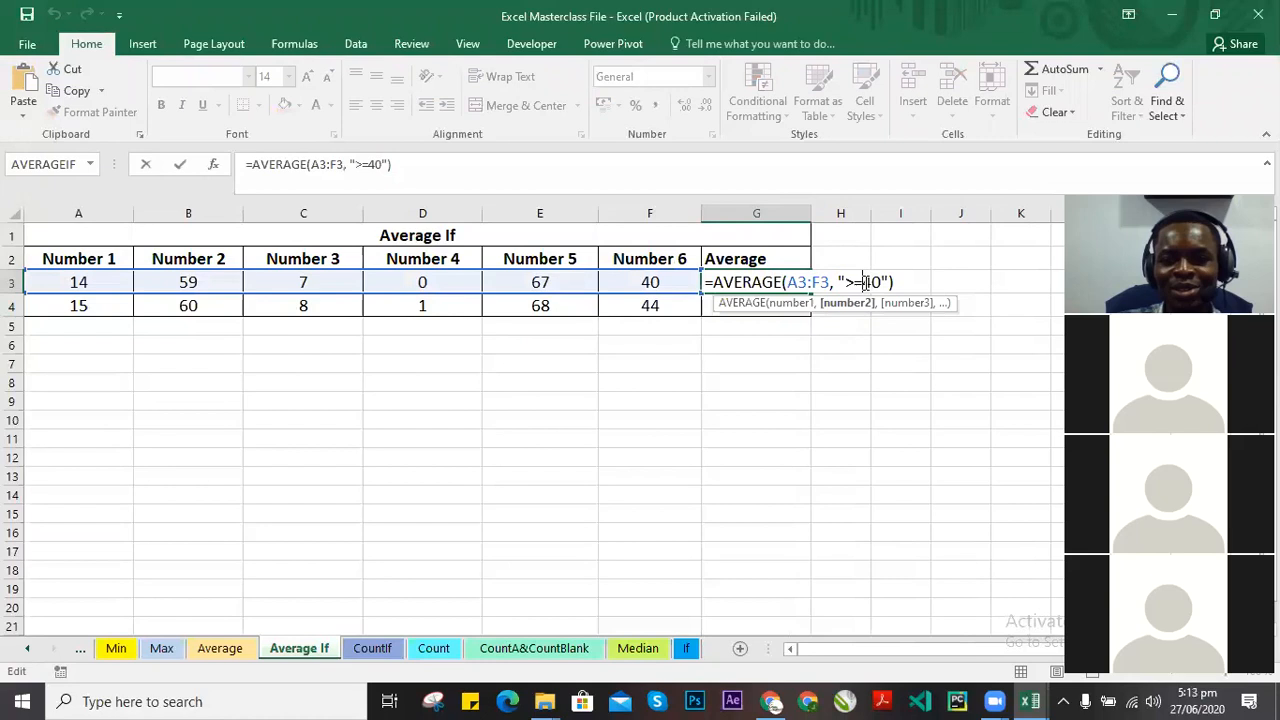
pyautogui.press('Return')
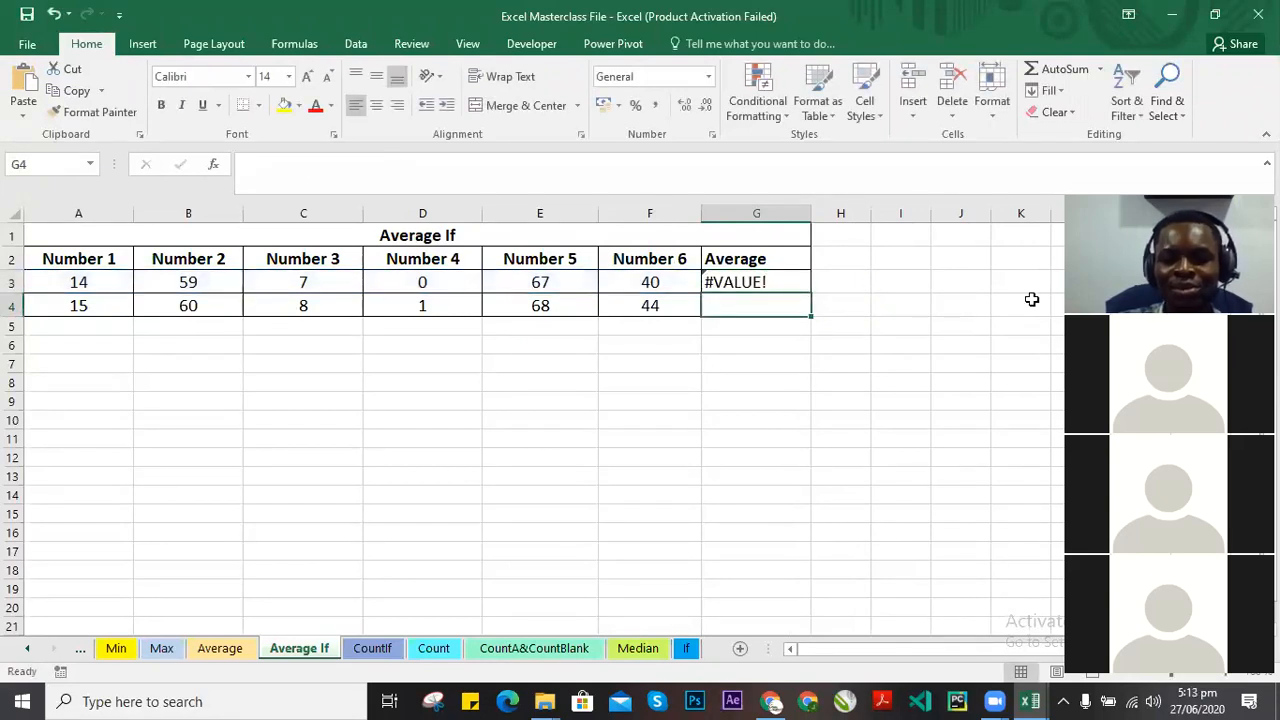
pyautogui.click(768, 281)
pyautogui.doubleClick(772, 283)
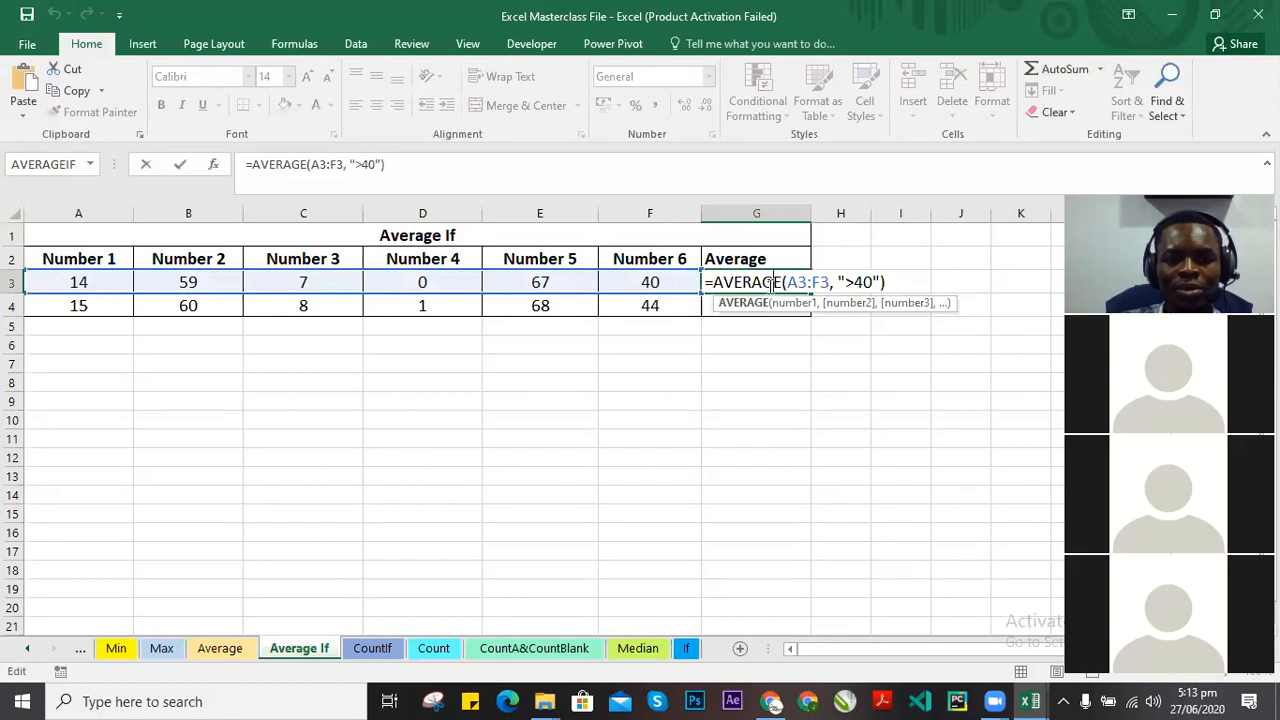
pyautogui.click(856, 282)
pyautogui.write('=')
pyautogui.press('Return')
# Run Error Checking on cell G3 to read the cause of its error, and close the dialog.
pyautogui.click(758, 284)
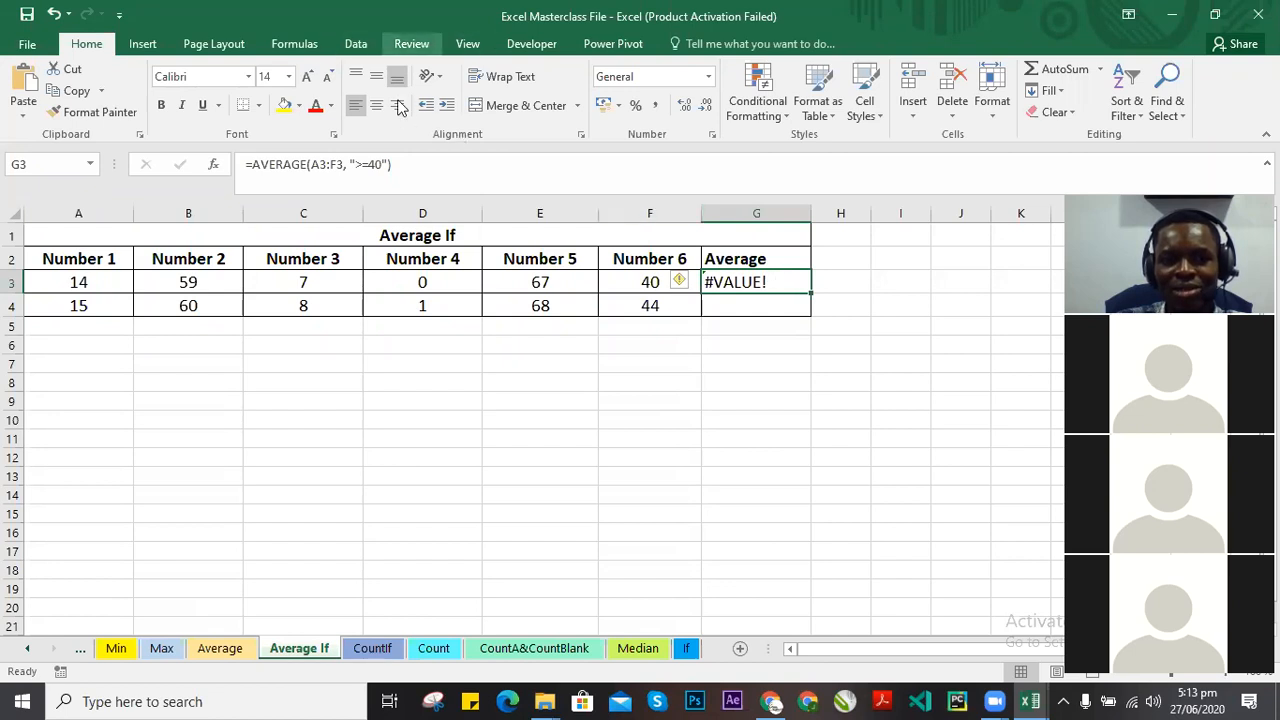
pyautogui.click(290, 44)
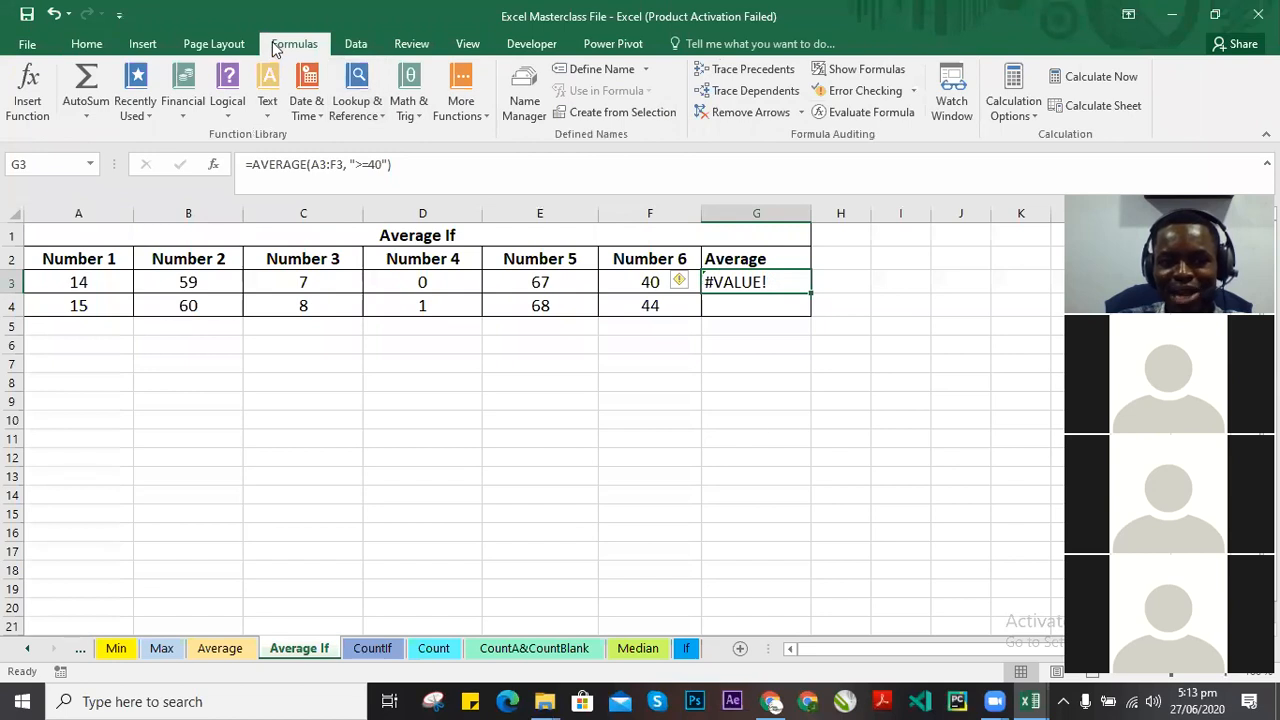
pyautogui.click(912, 91)
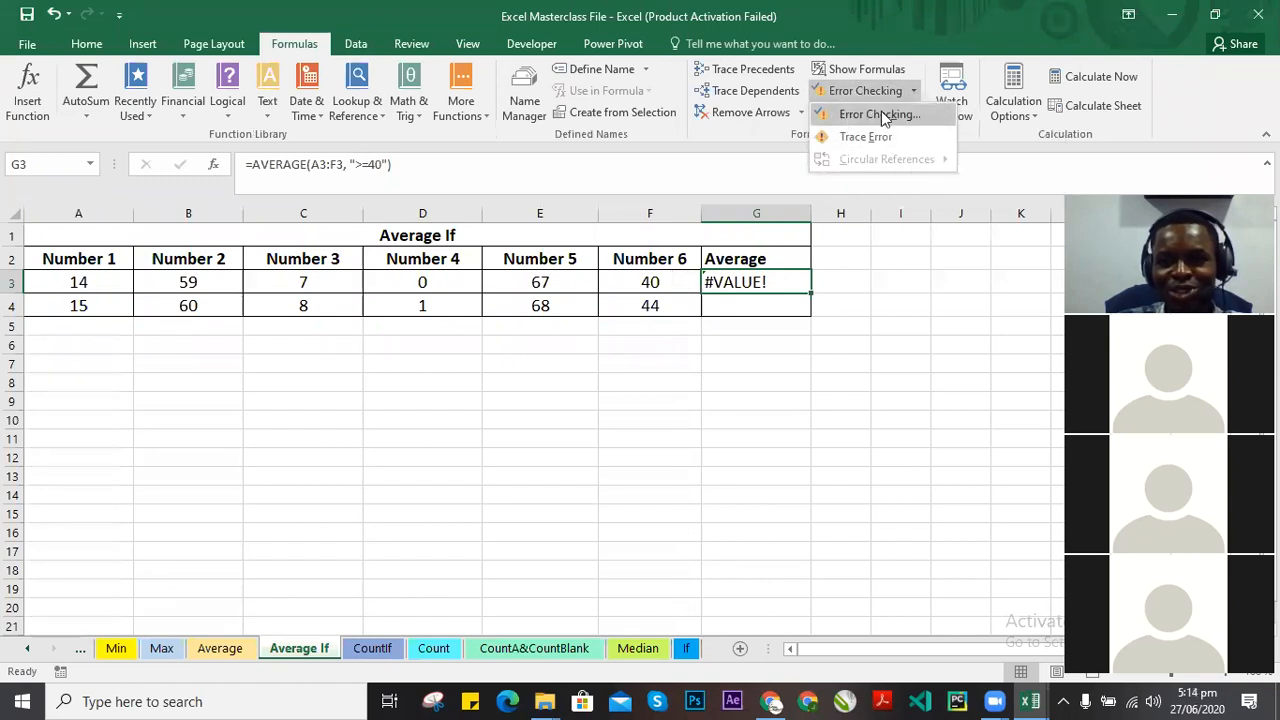
pyautogui.click(872, 117)
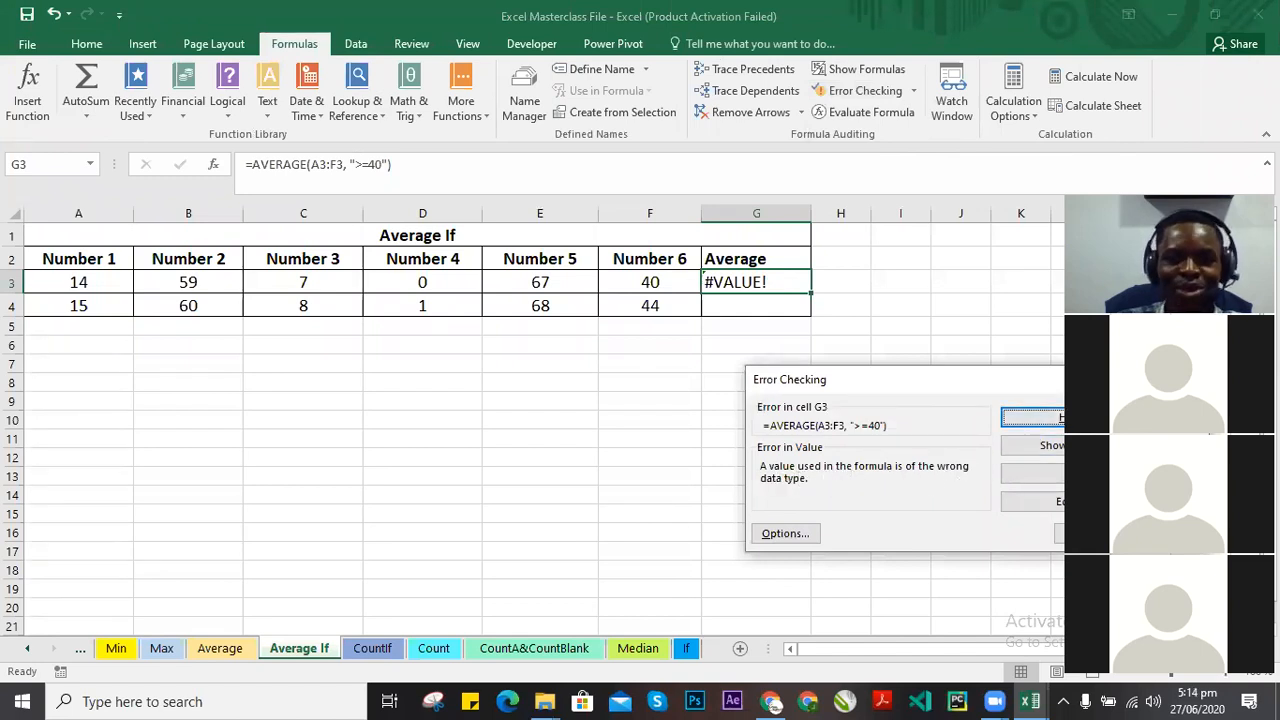
pyautogui.press('Escape')
# Change the function in cell G3 to AVERAGEIF so the formula reads =AVERAGEIF(A3:F3, ">=40").
pyautogui.click(766, 282)
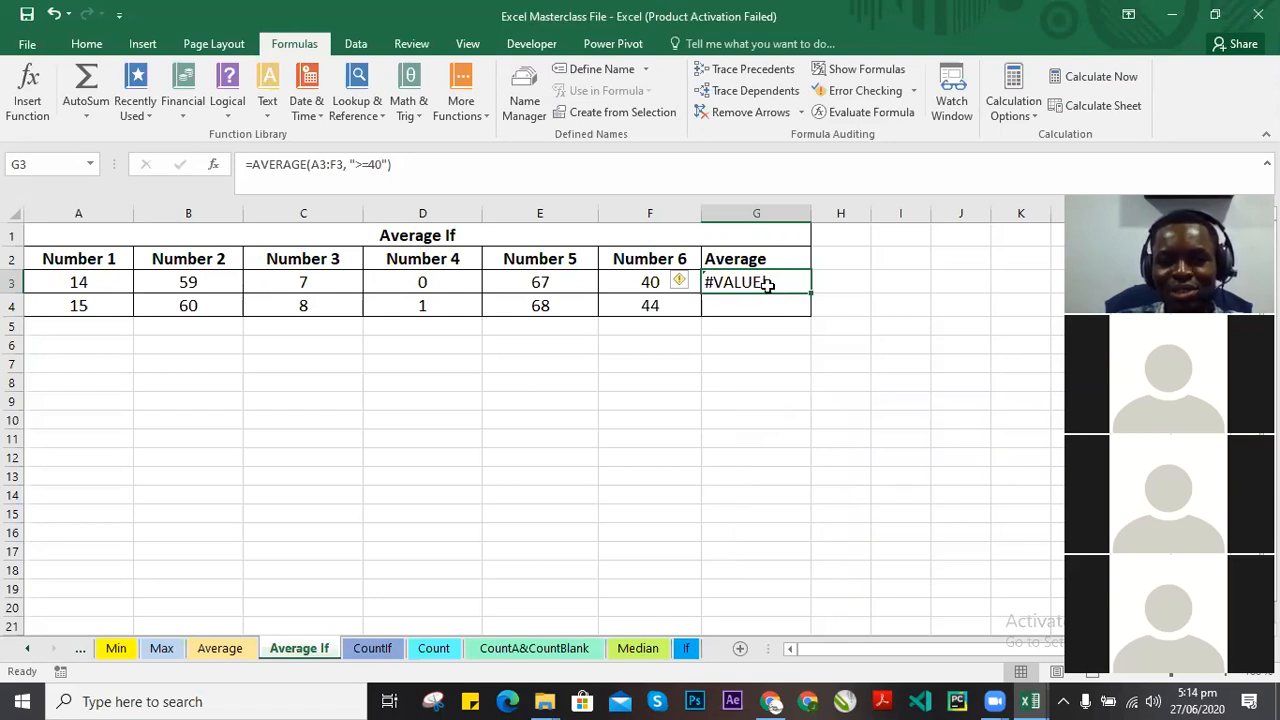
pyautogui.doubleClick(767, 283)
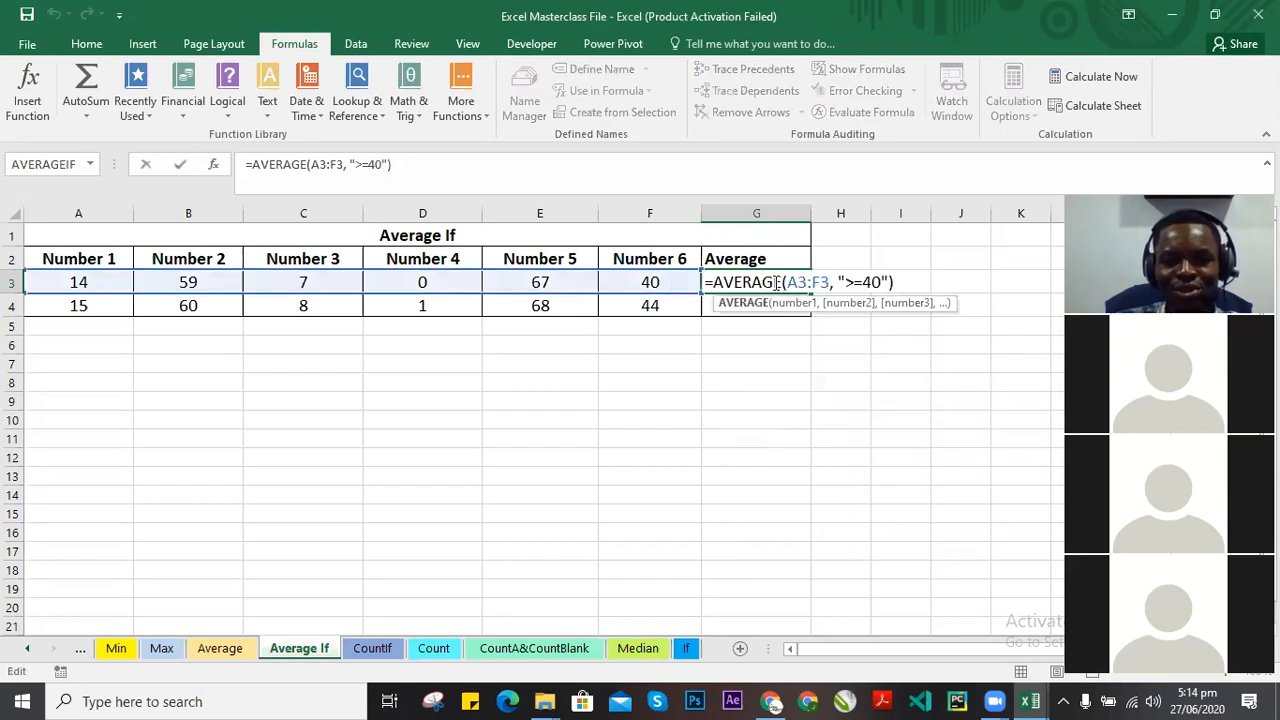
pyautogui.write('IF')
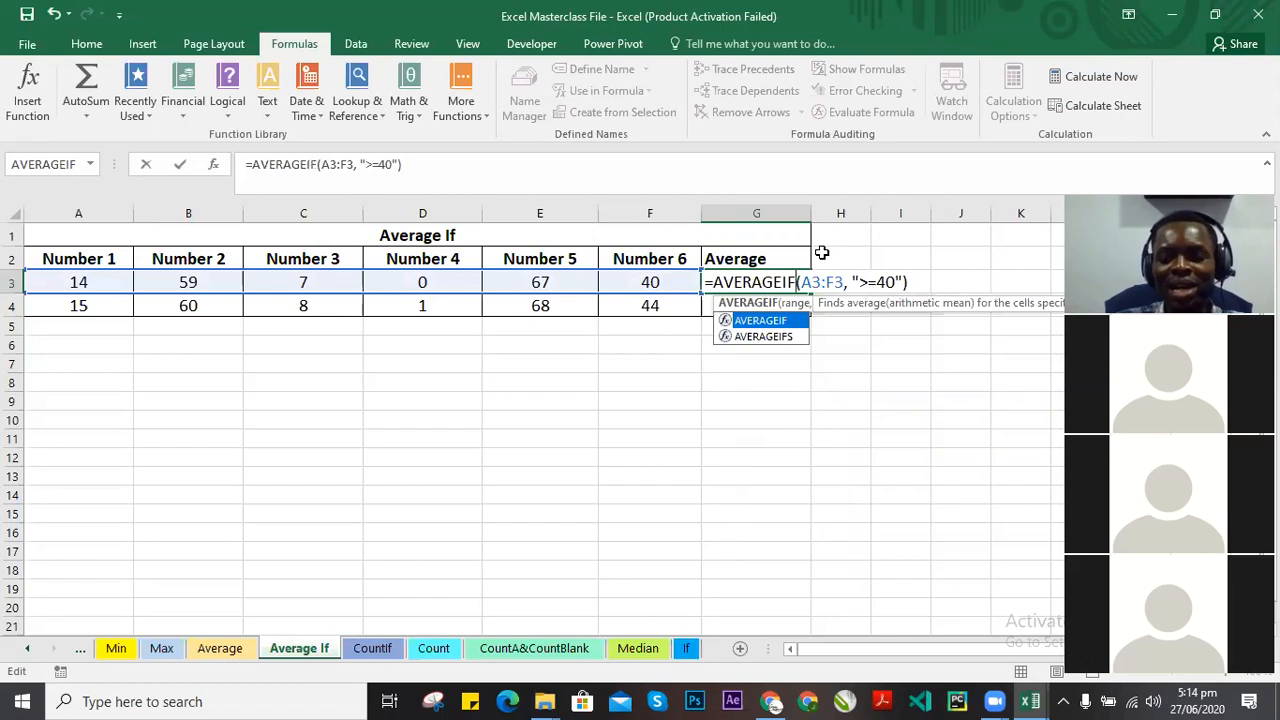
pyautogui.press('Return')
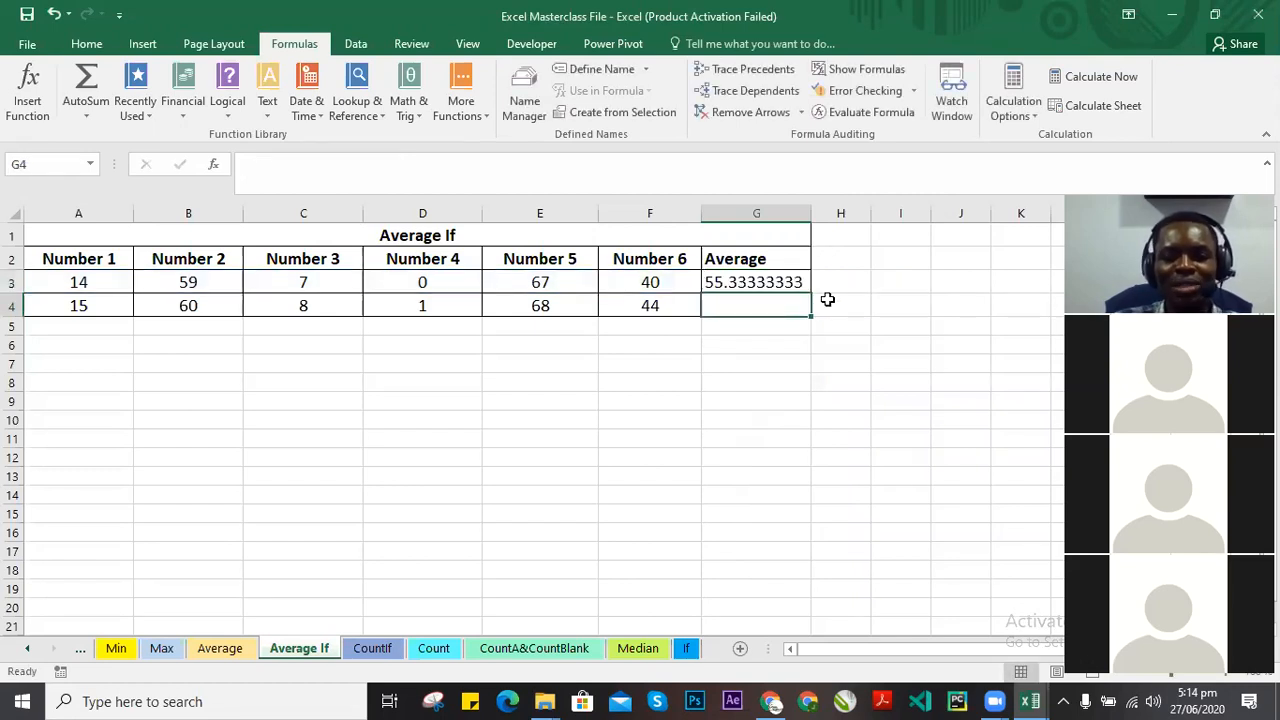
# Review the range and criteria arguments of the AVERAGEIF formula in cell G3 without changing them.
pyautogui.click(775, 288)
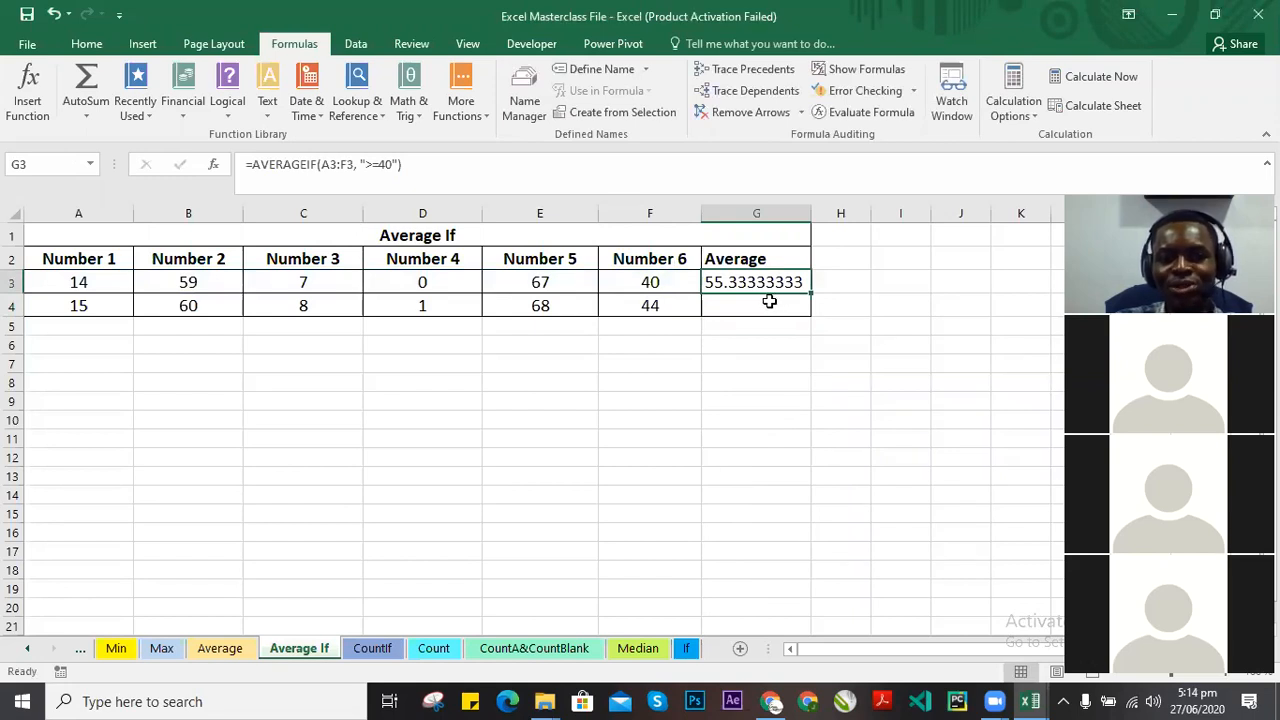
pyautogui.doubleClick(794, 281)
pyautogui.click(848, 283)
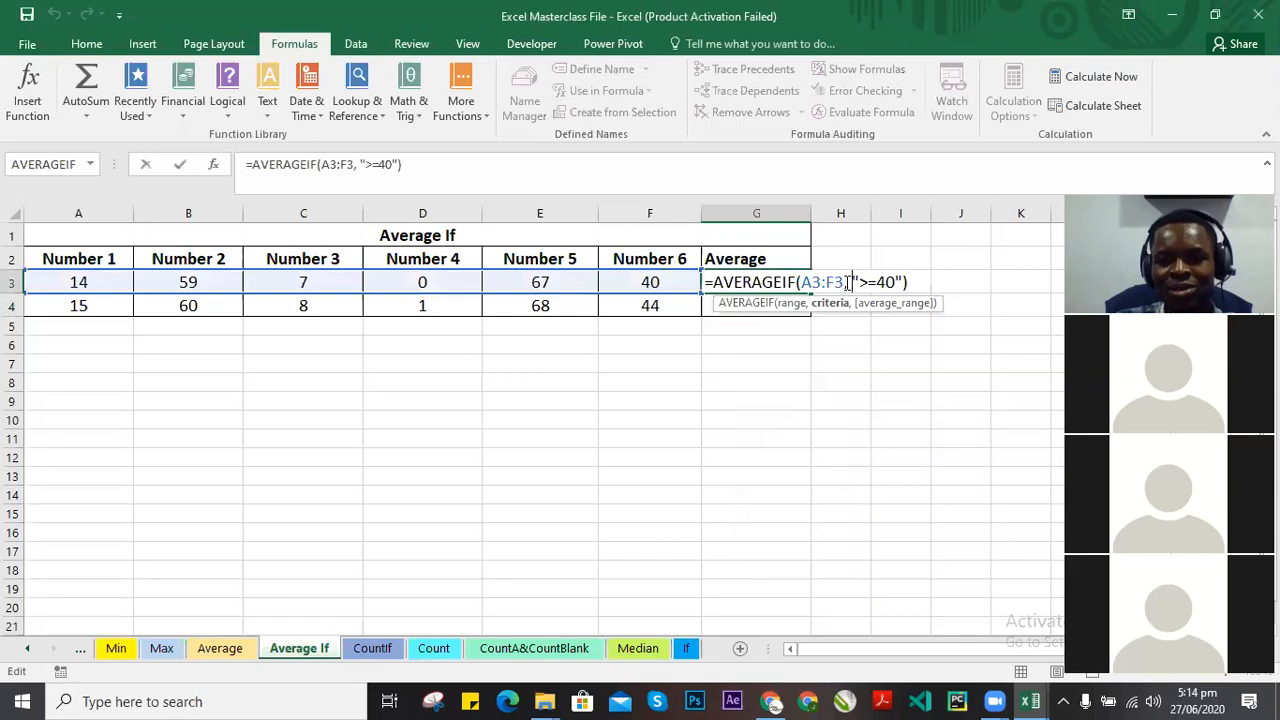
pyautogui.click(862, 283)
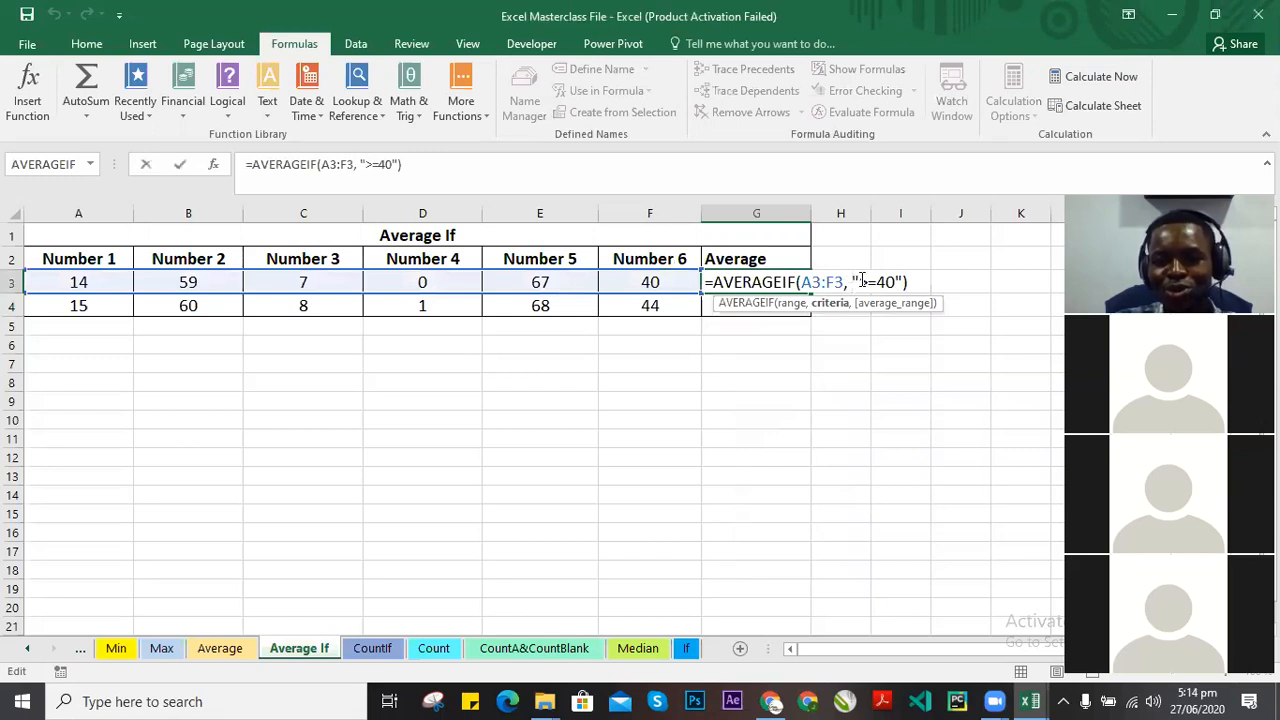
pyautogui.click(916, 283)
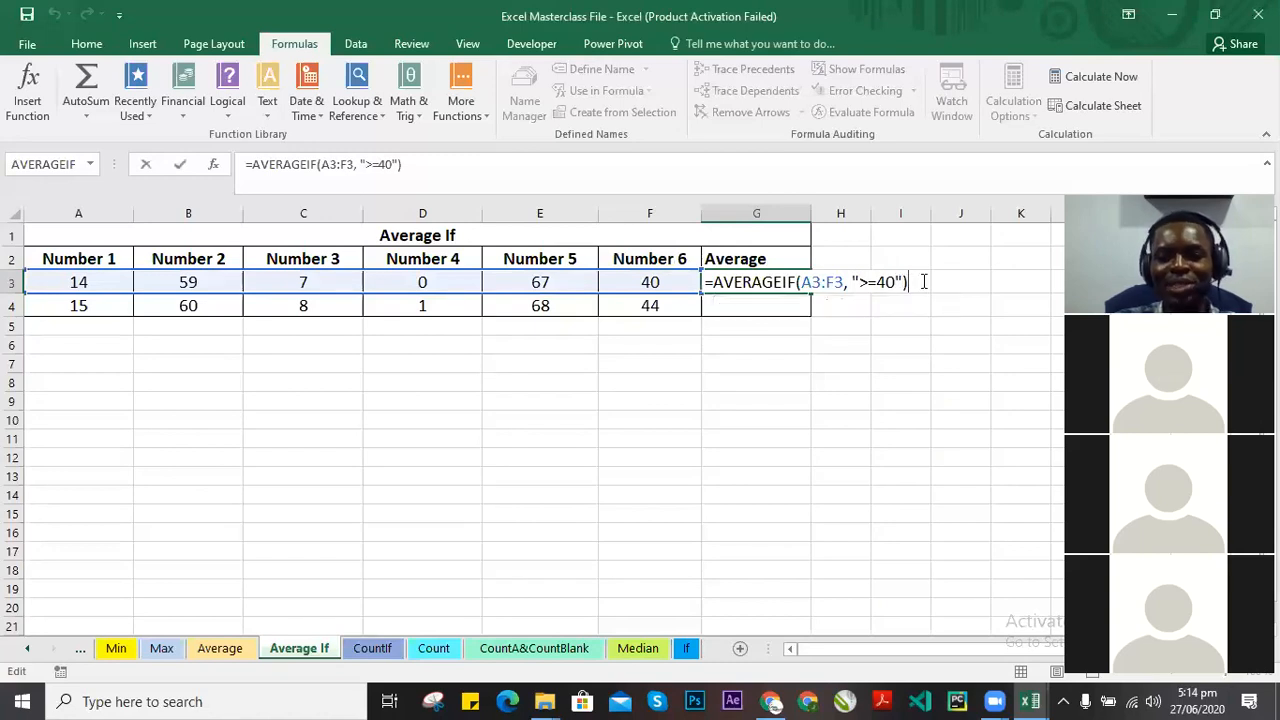
pyautogui.press('Return')
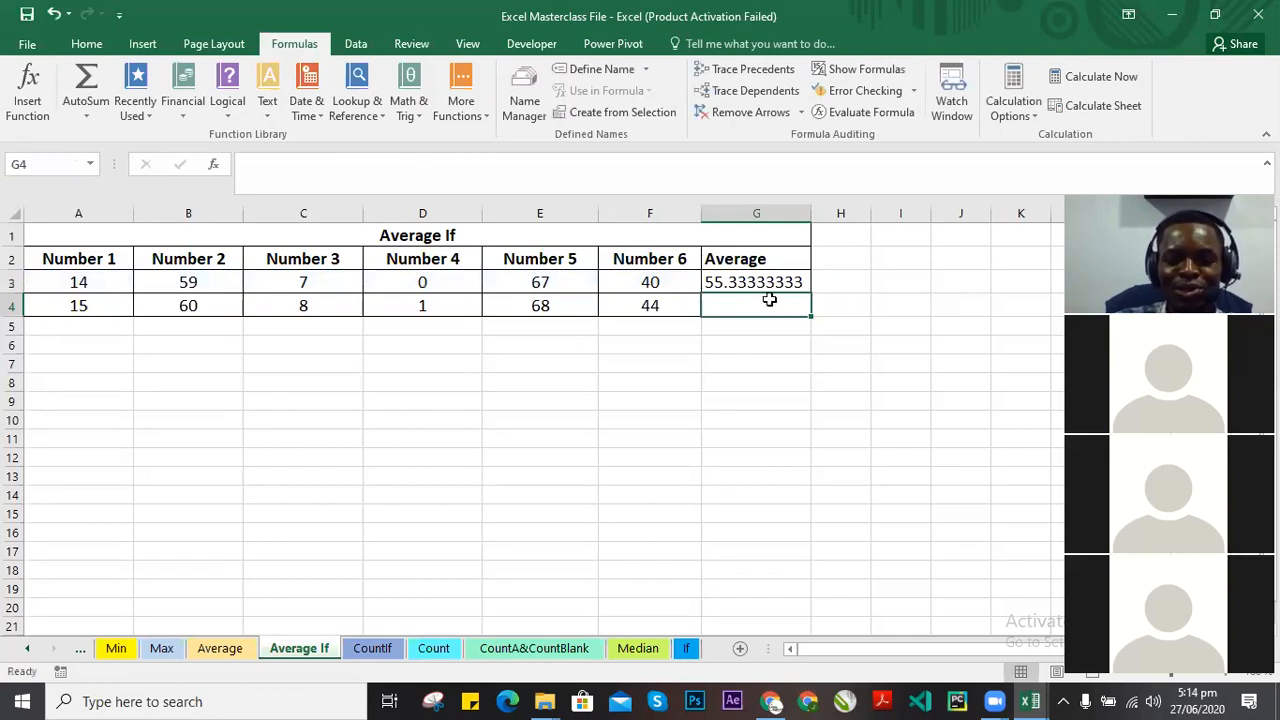
# Enter =AVERAGEIF(A4:F4, ">=40") in cell G4 to average the second row's numbers that meet the condition.
pyautogui.write('=')
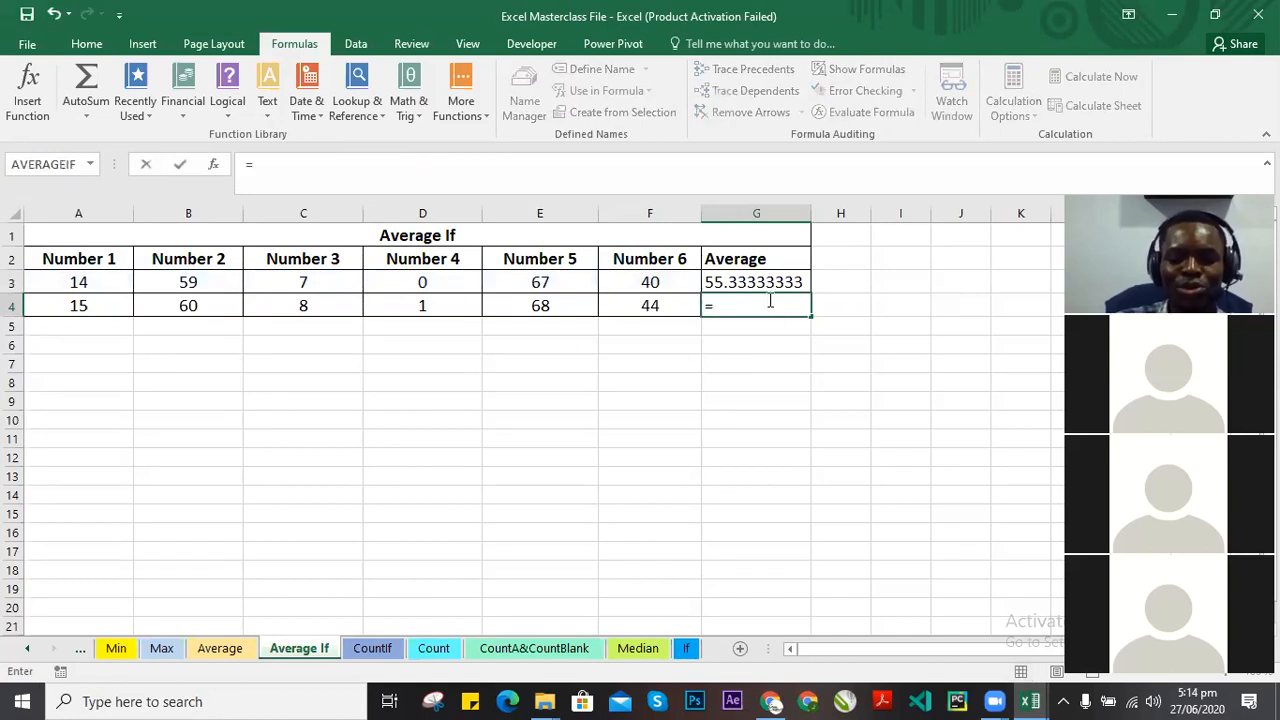
pyautogui.write('A')
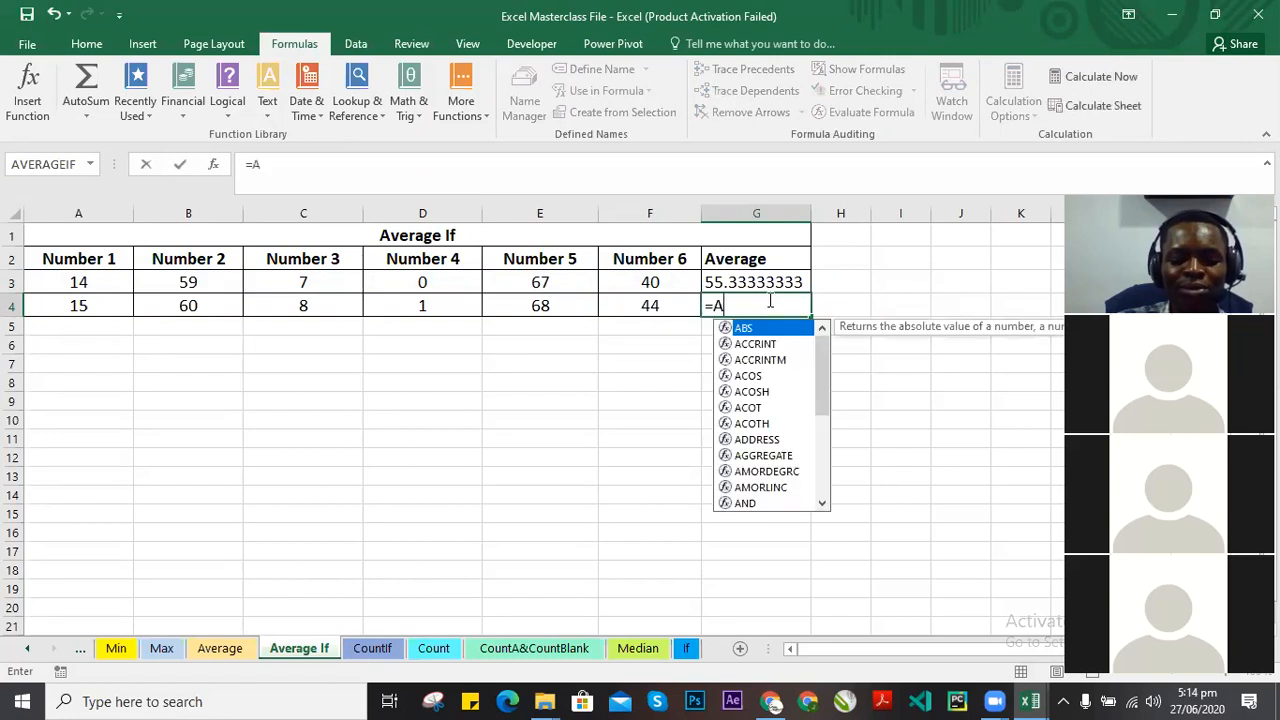
pyautogui.write('VERAGE')
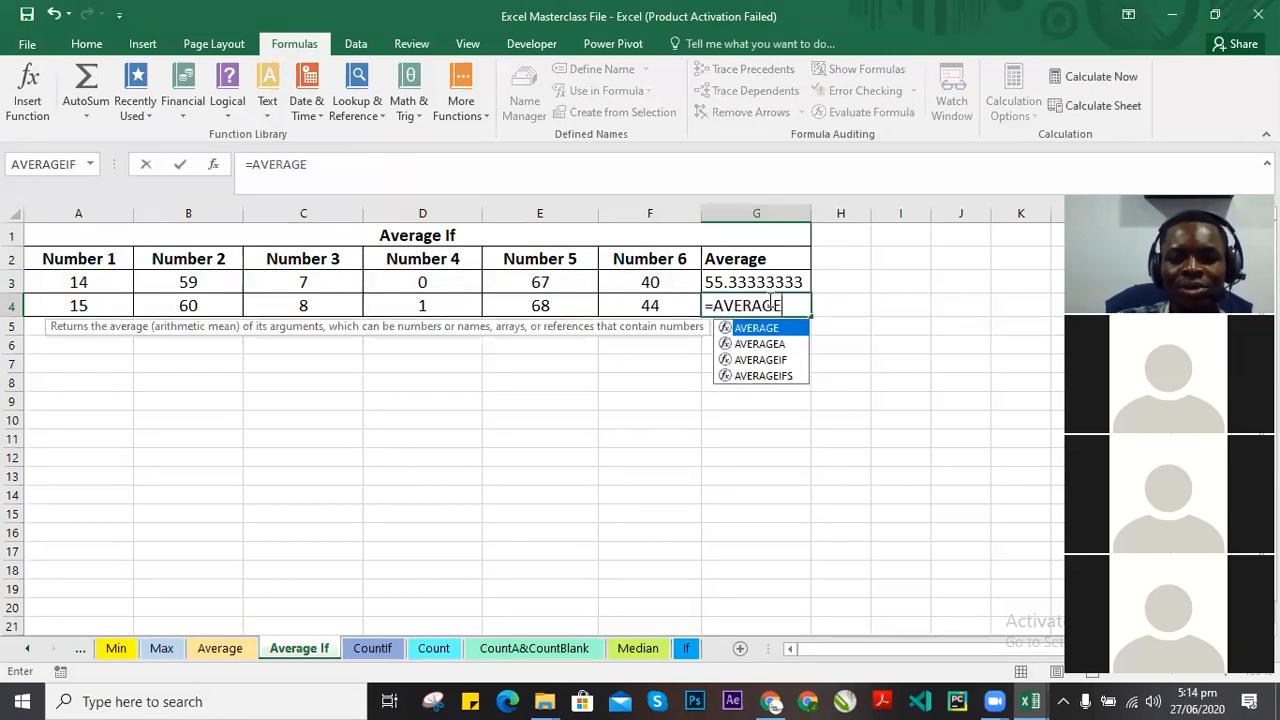
pyautogui.write('IF(')
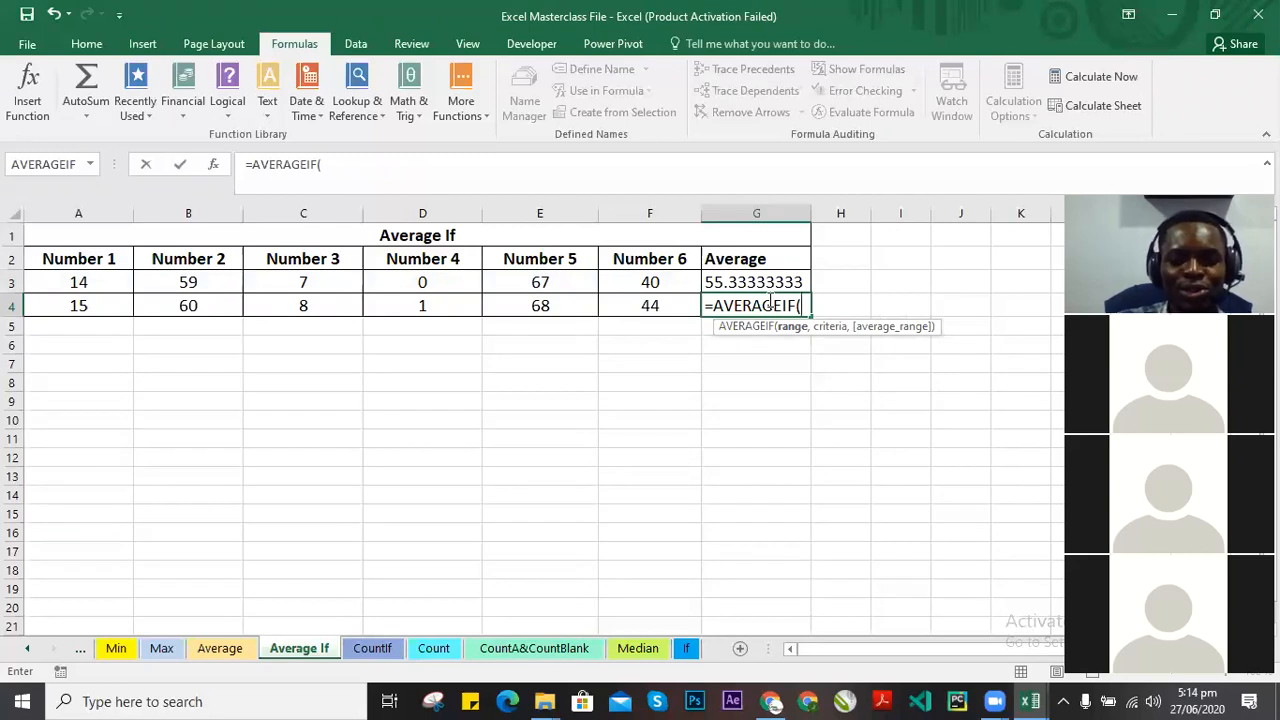
pyautogui.write('A4')
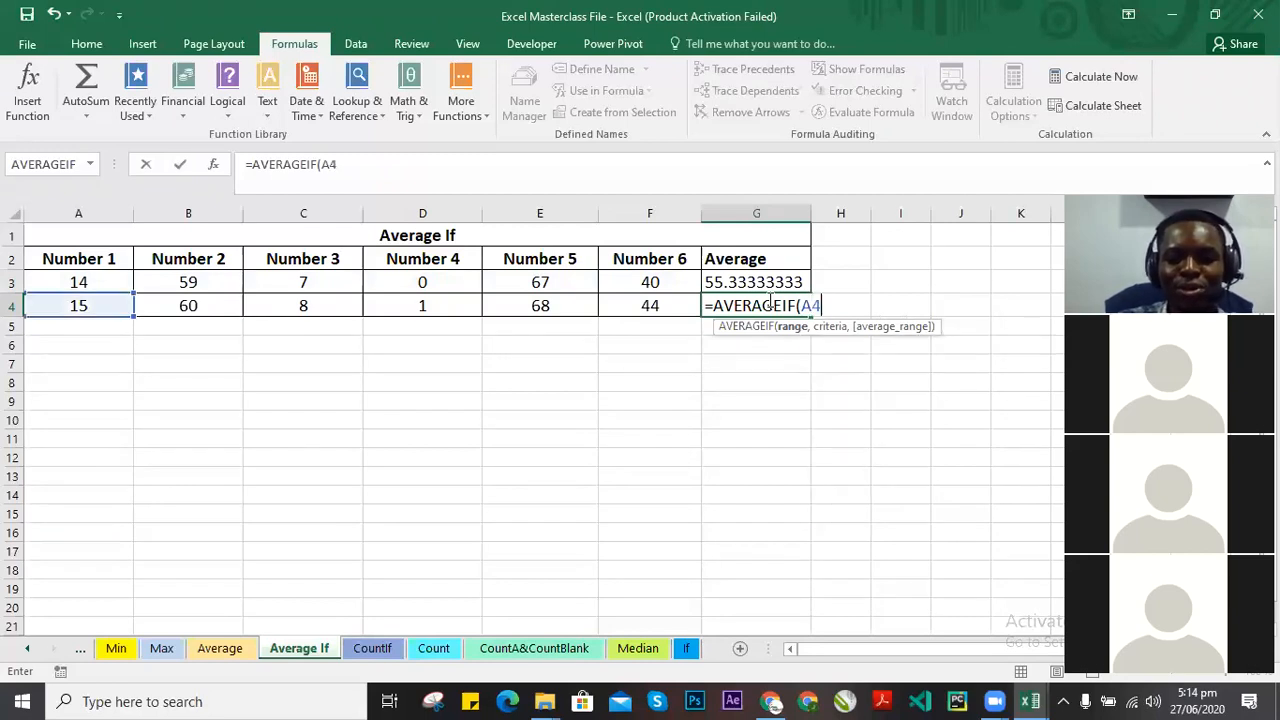
pyautogui.write(':F4')
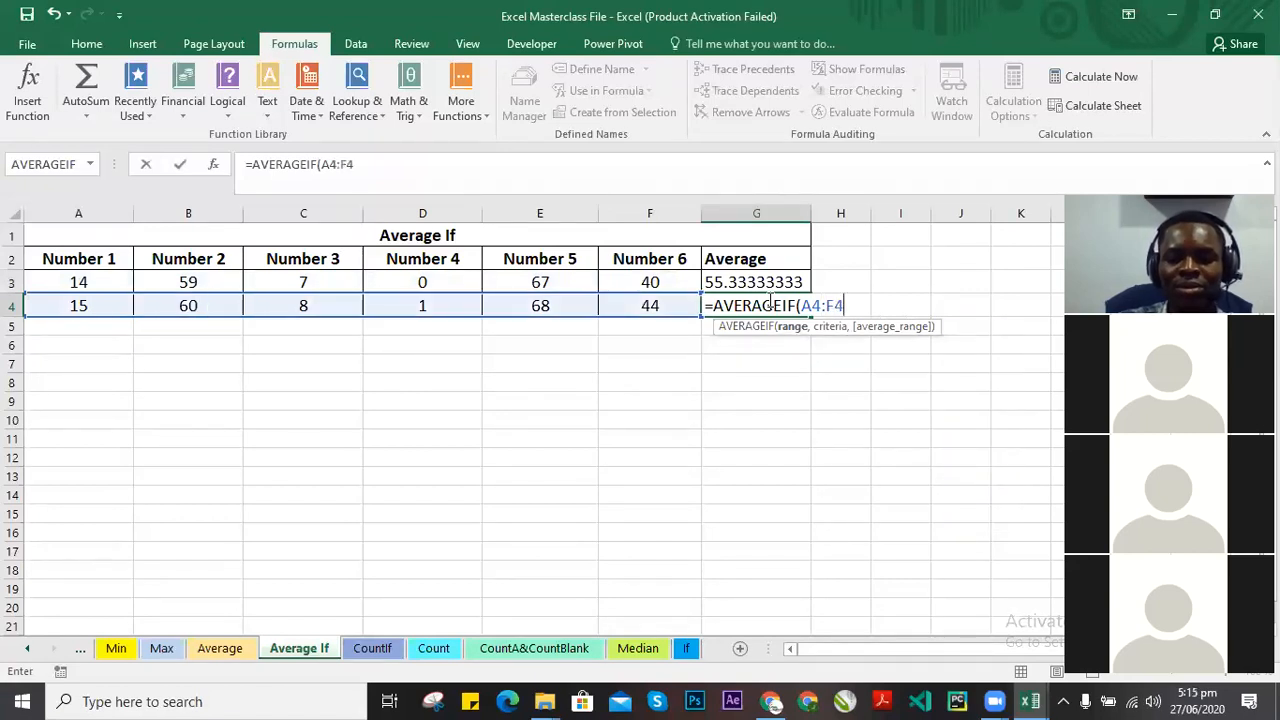
pyautogui.write(', ')
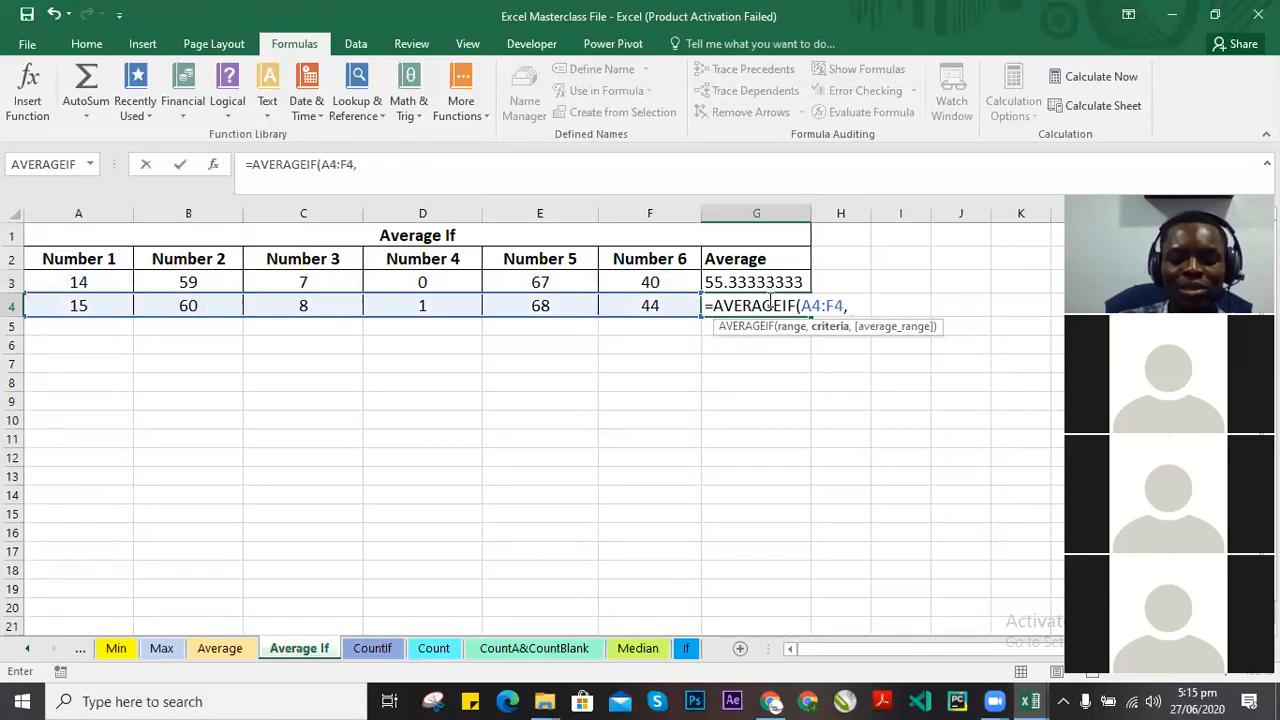
pyautogui.write('">=40')
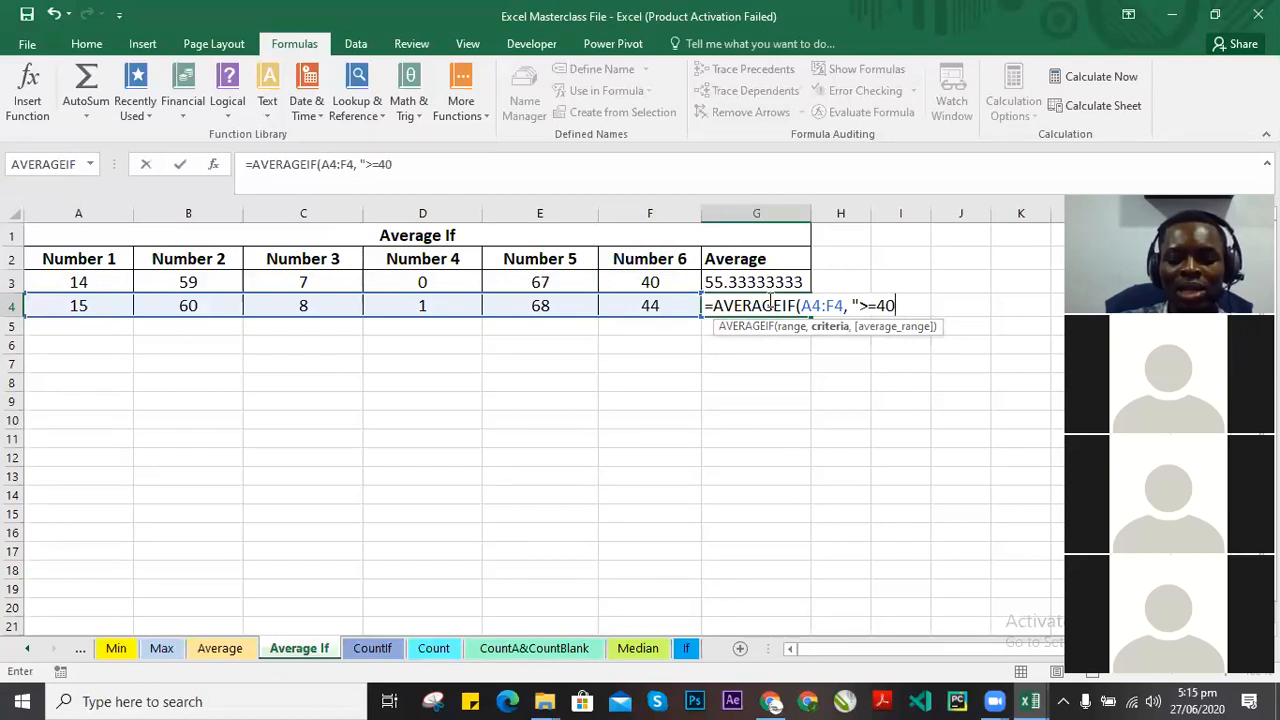
pyautogui.write('")')
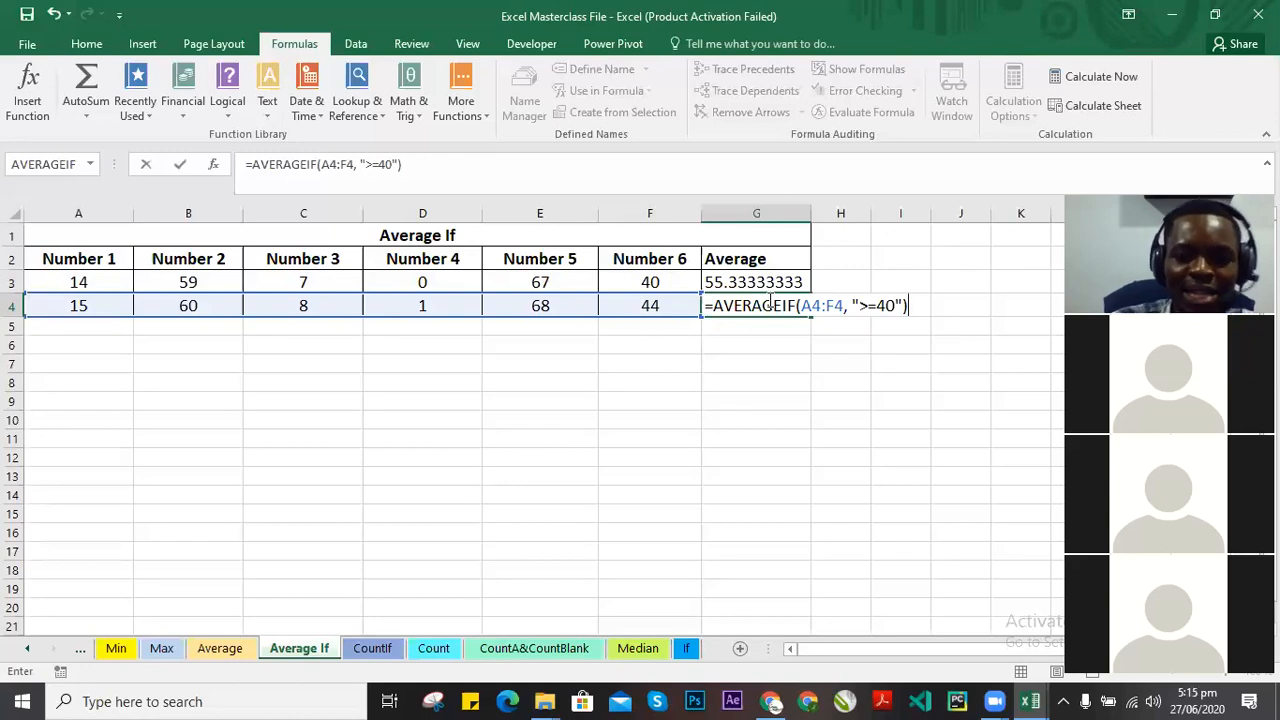
pyautogui.press('Return')
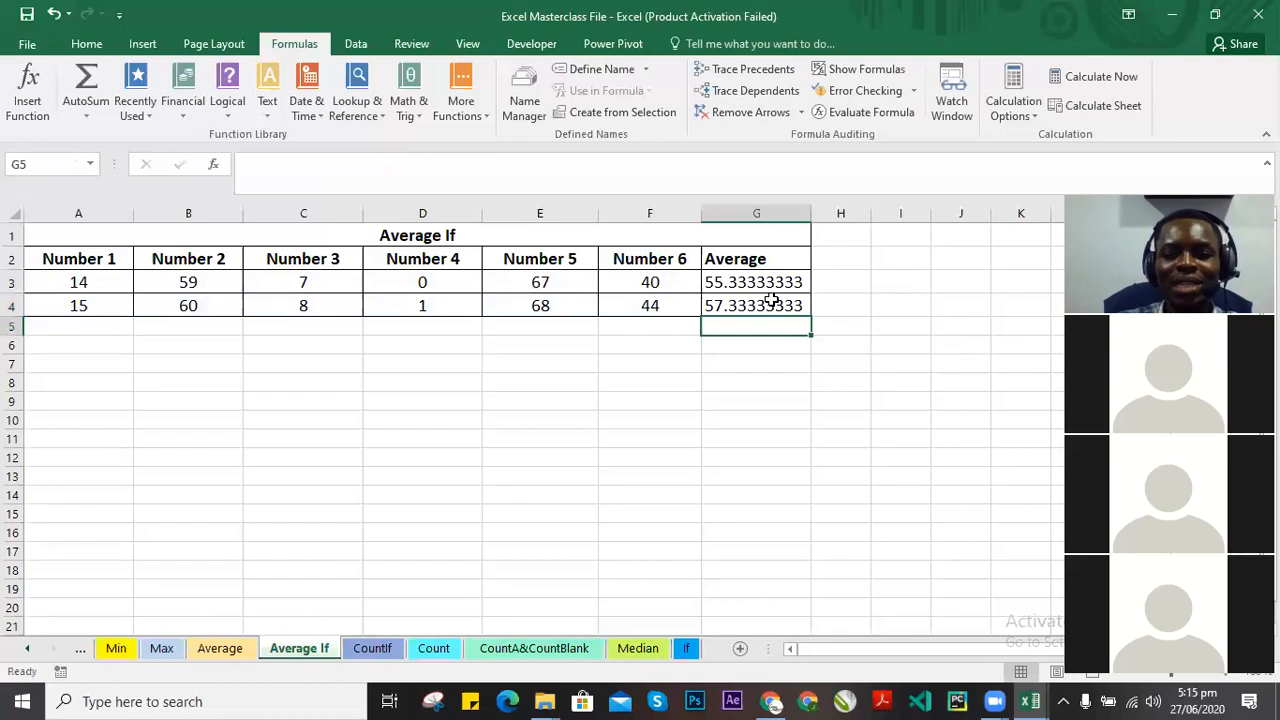
pyautogui.click(767, 300)
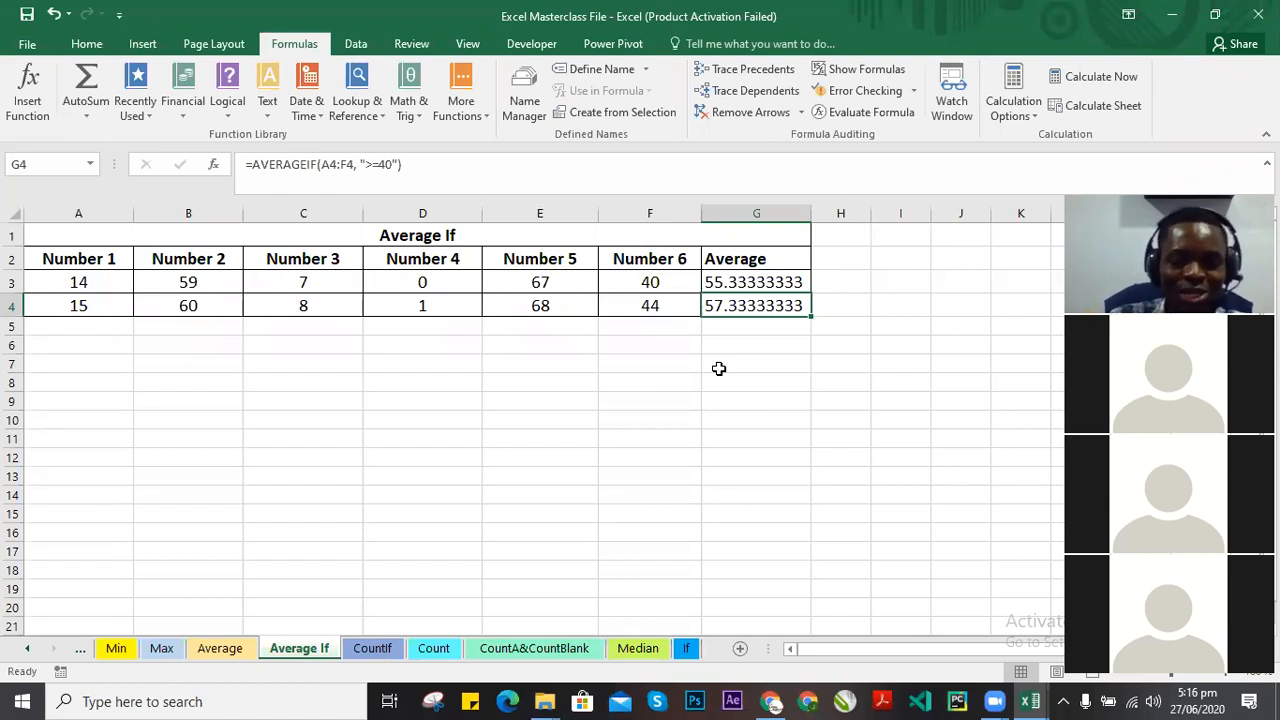
pyautogui.click(836, 301)
pyautogui.click(783, 307)
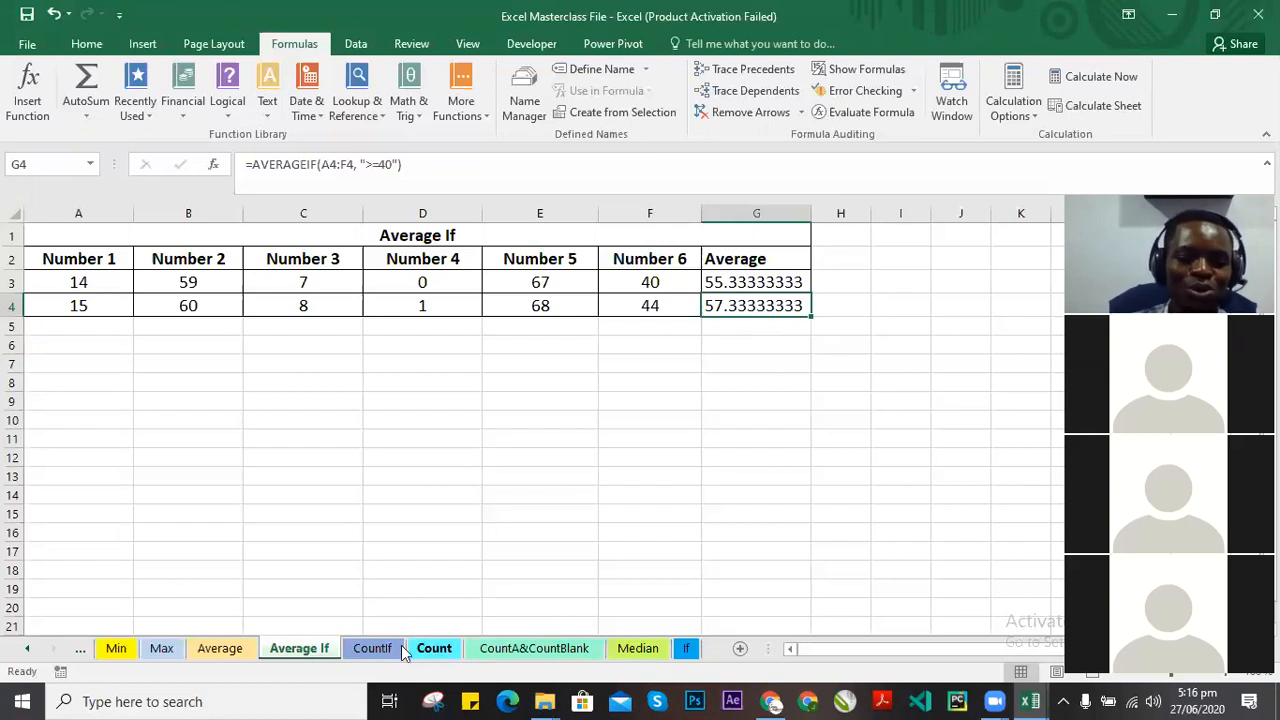
# Switch to the Count sheet.
pyautogui.click(440, 650)
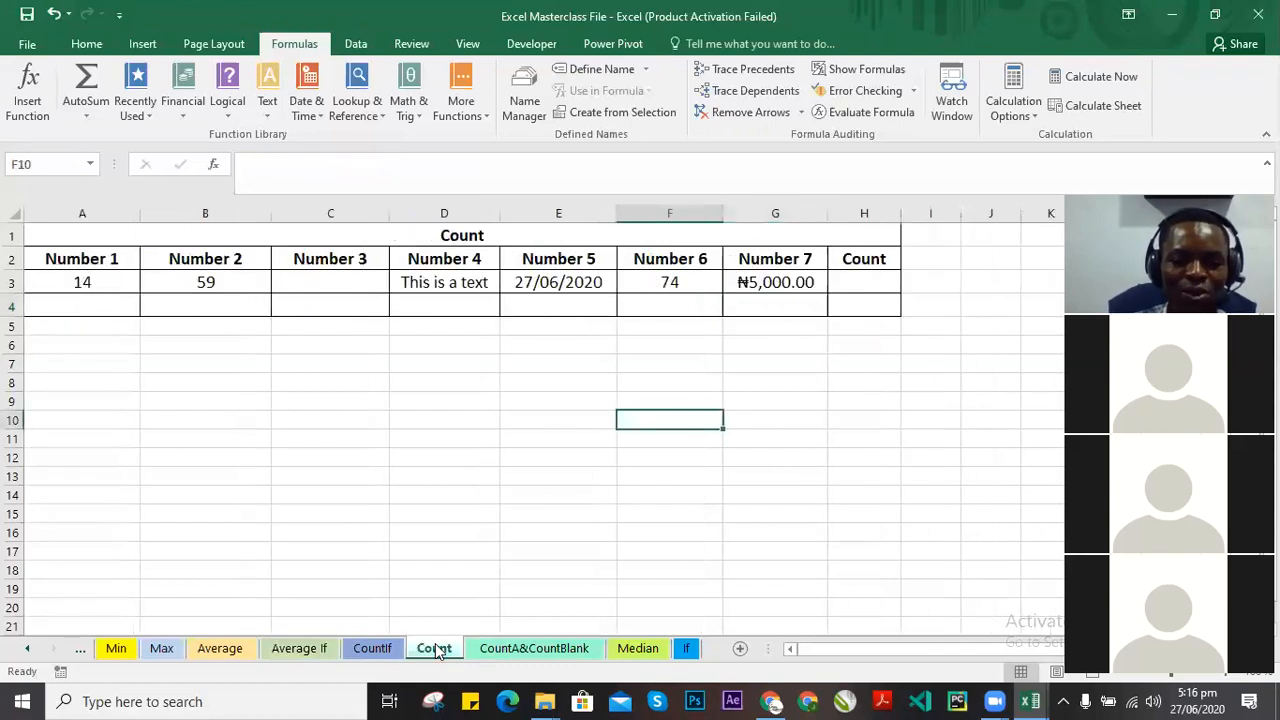
pyautogui.click(376, 650)
pyautogui.click(430, 650)
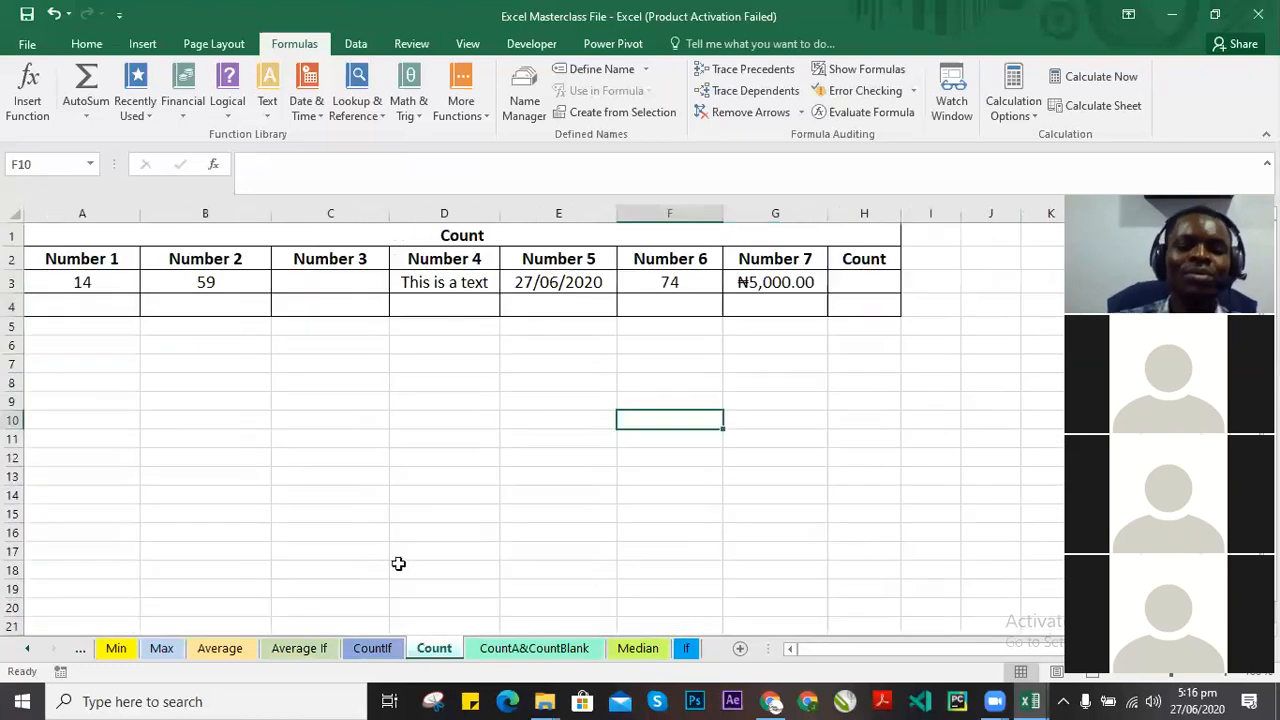
pyautogui.click(390, 650)
pyautogui.click(420, 650)
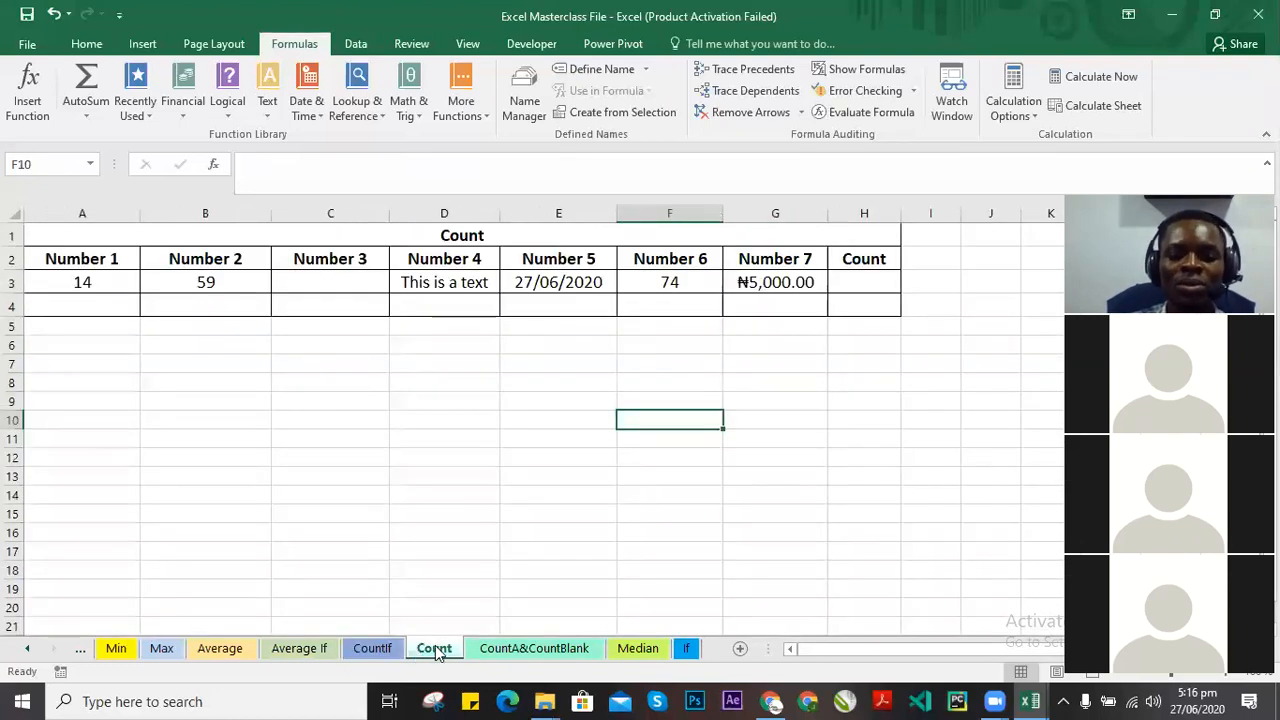
# Examine the types of entries in row 3 of the Count table, from Number 1 to Number 7.
pyautogui.click(856, 284)
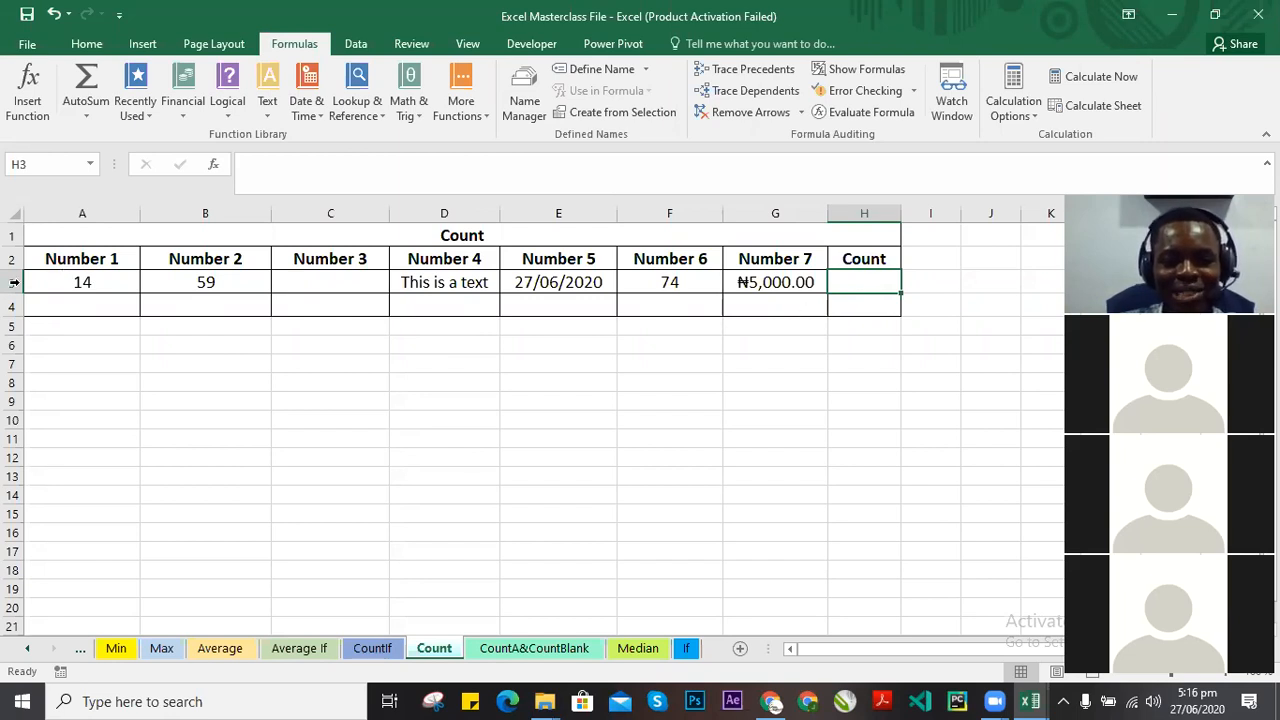
pyautogui.moveTo(66, 291); pyautogui.dragTo(866, 289)
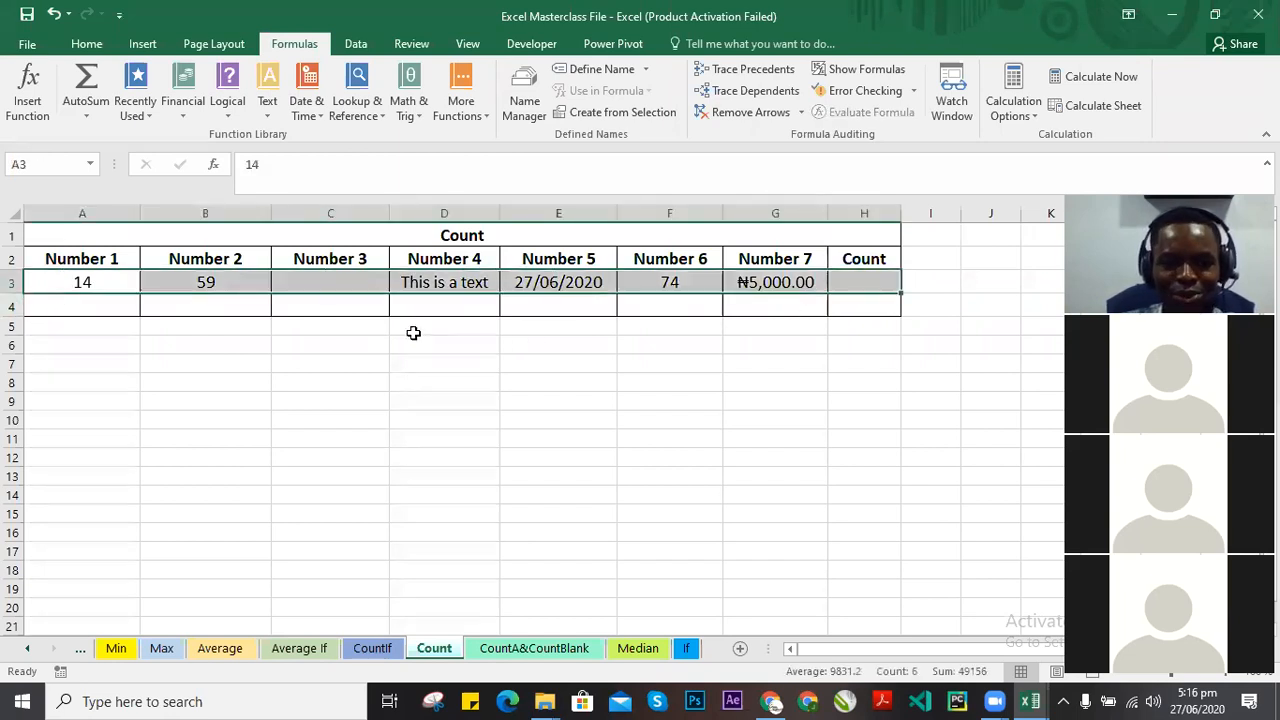
pyautogui.click(63, 282)
pyautogui.click(335, 283)
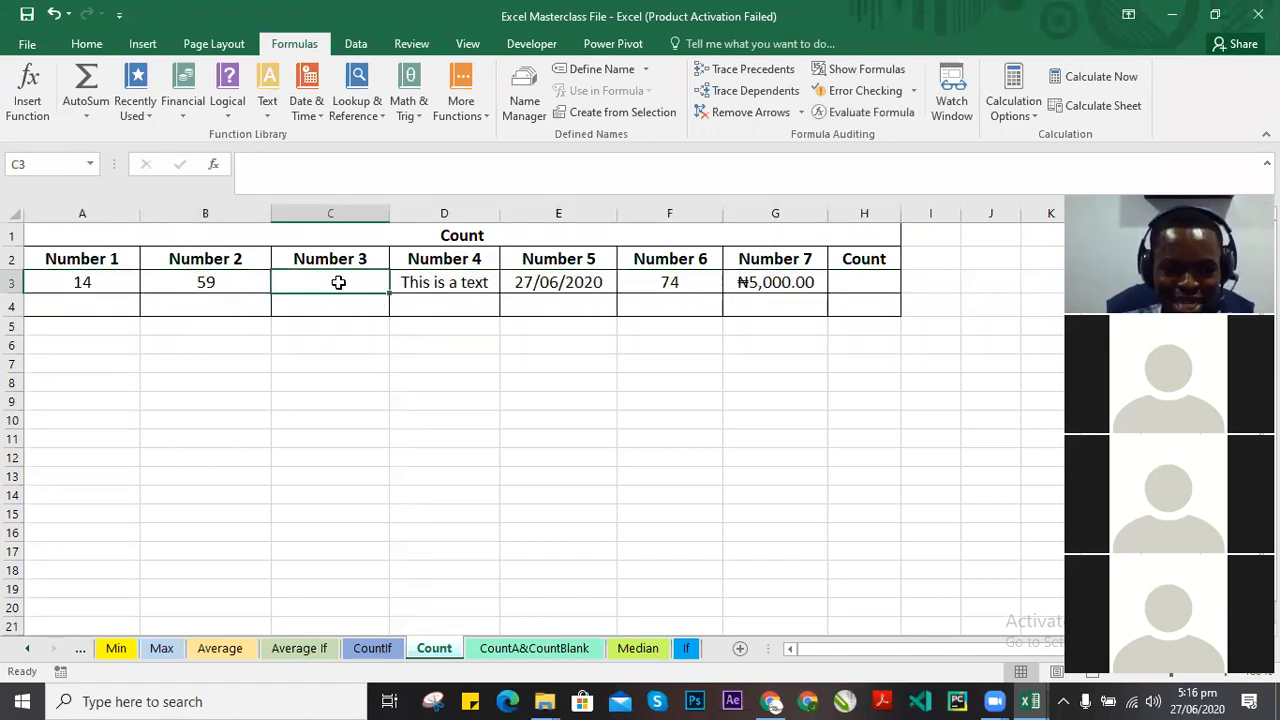
pyautogui.click(443, 282)
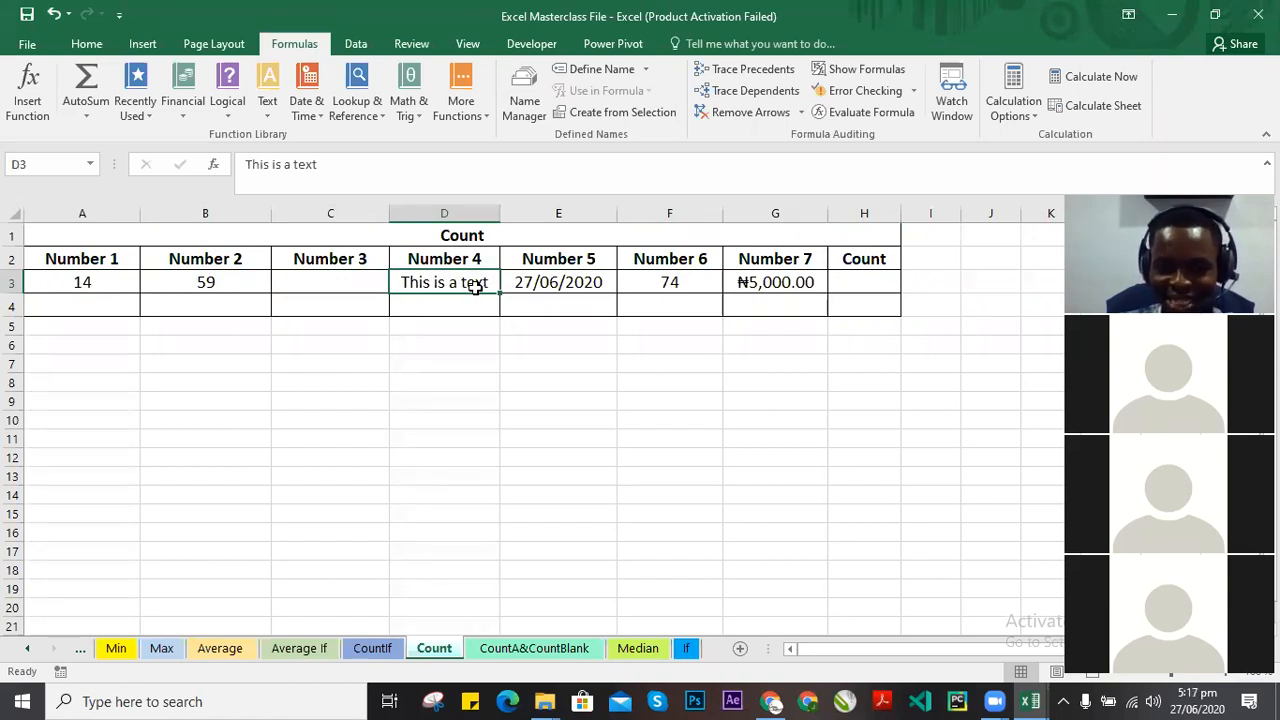
pyautogui.click(580, 284)
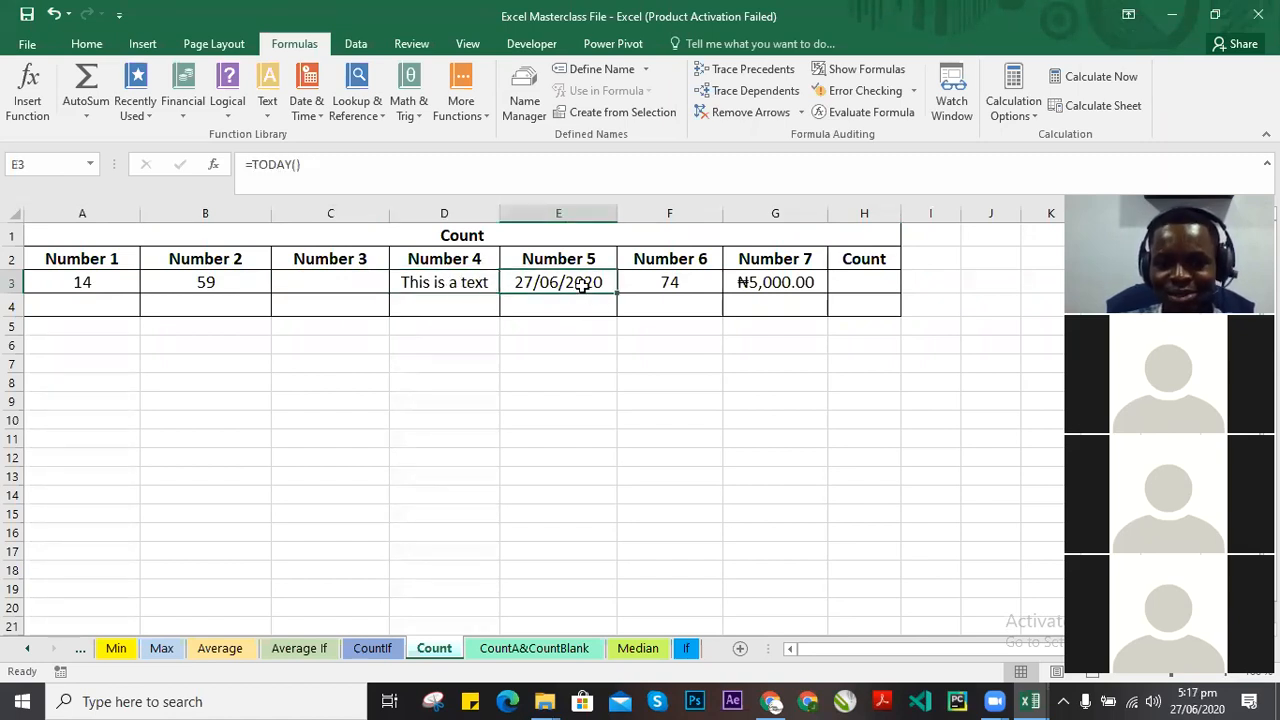
pyautogui.click(800, 283)
pyautogui.click(160, 288)
pyautogui.click(128, 286)
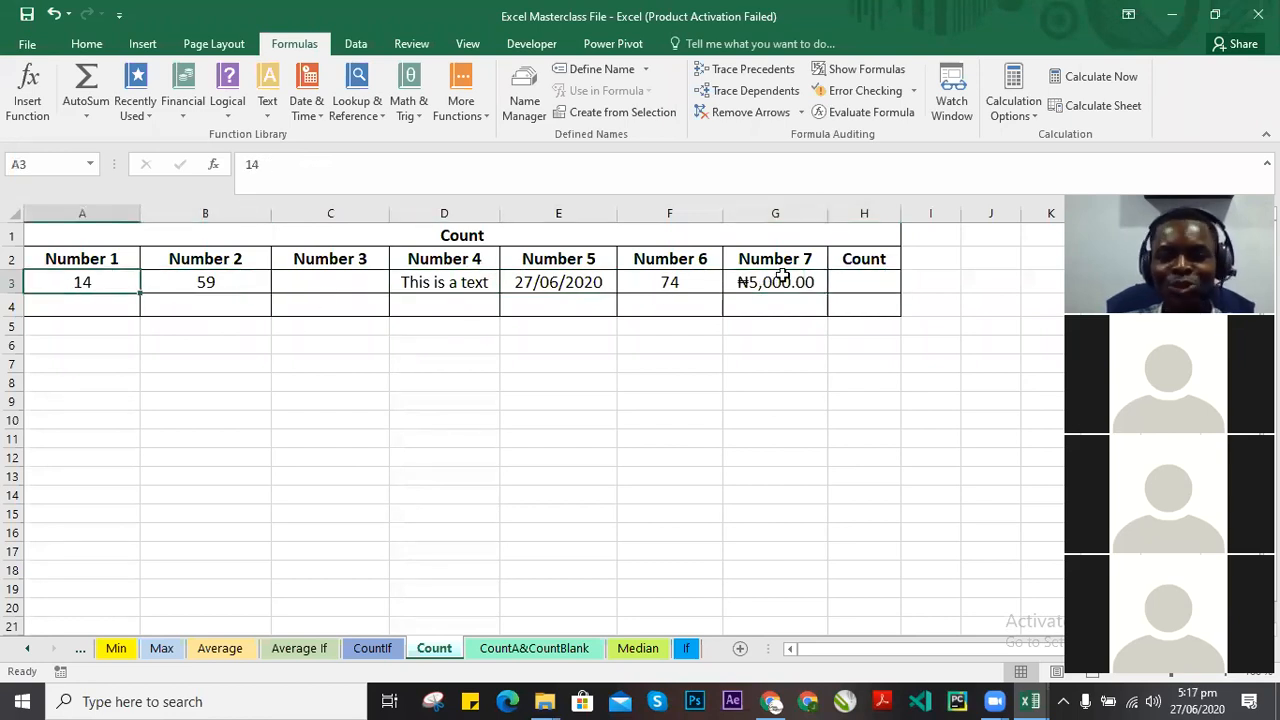
pyautogui.click(870, 282)
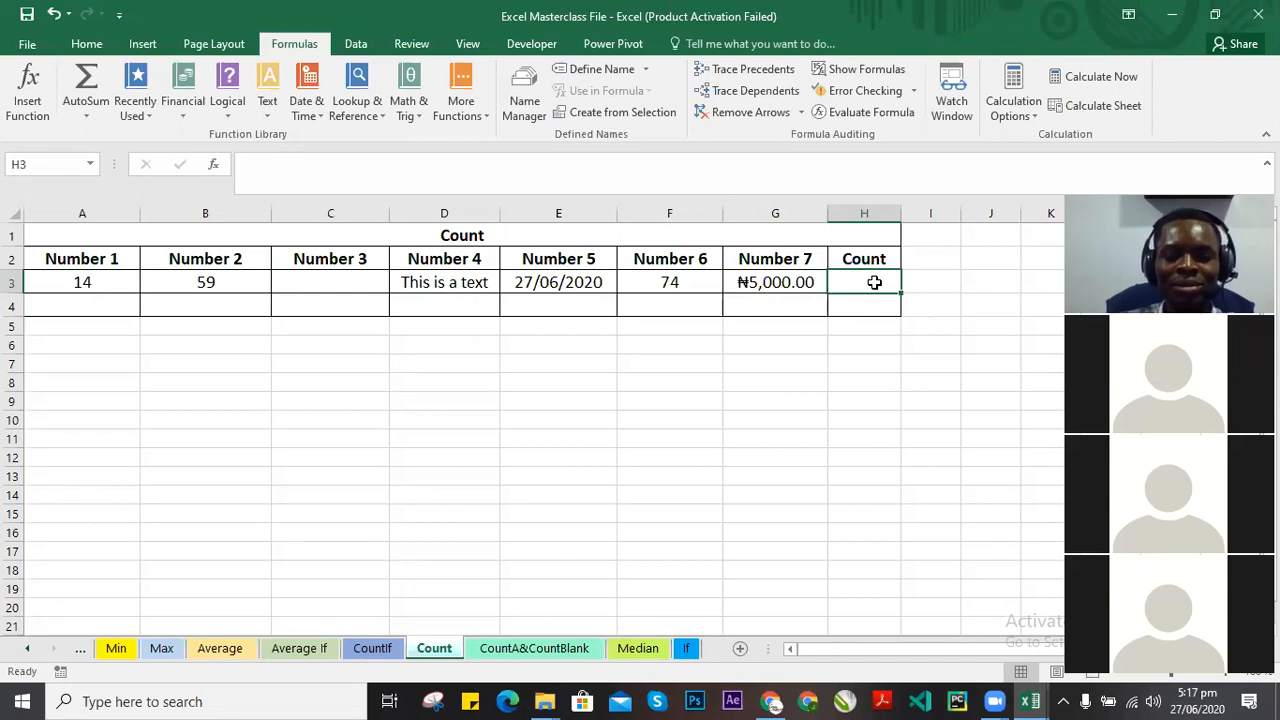
pyautogui.write('=')
pyautogui.press('Escape')
pyautogui.click(928, 462)
# Enter the formula =COUNT(A3:F3) in cell H3 under the Count heading.
pyautogui.click(864, 282)
pyautogui.click(86, 43)
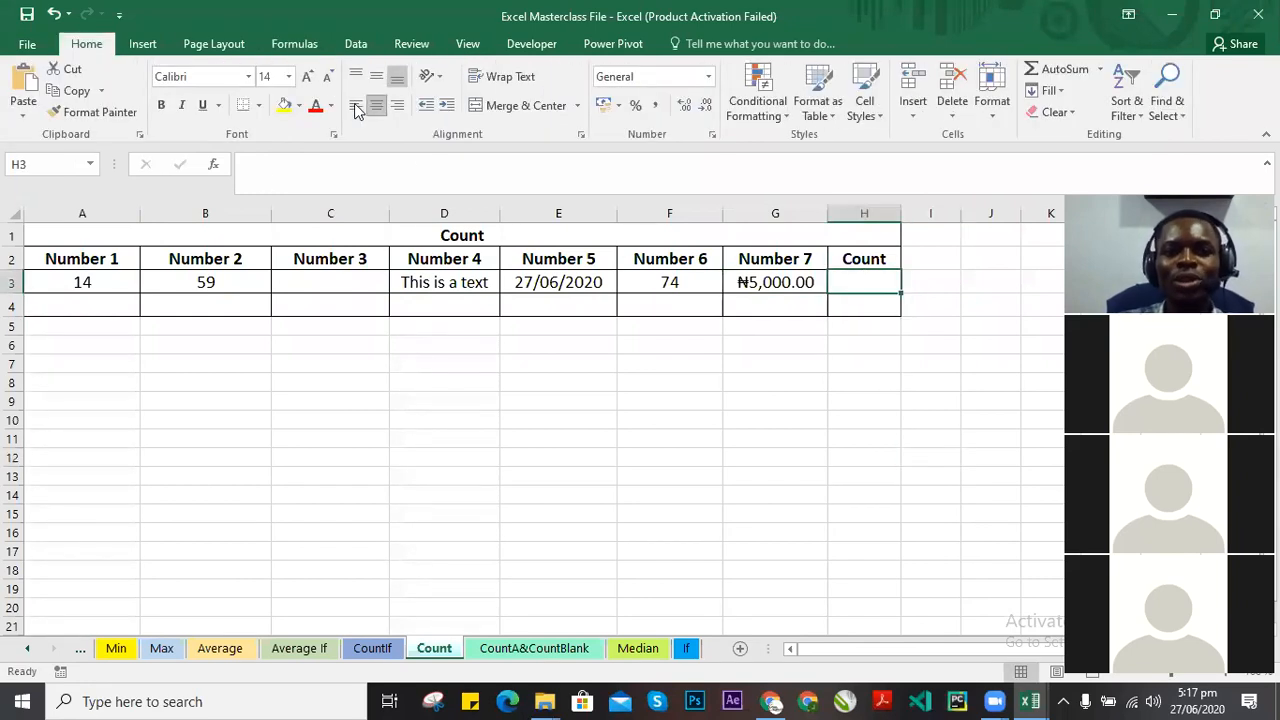
pyautogui.write('=')
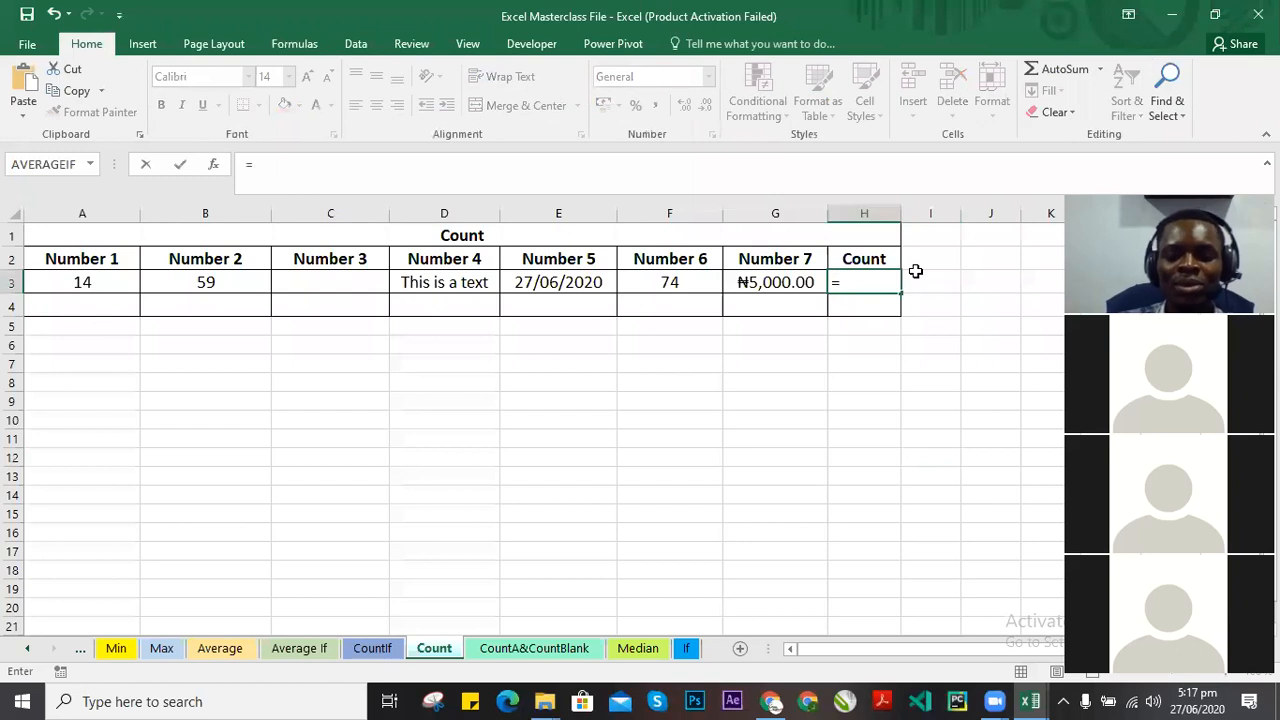
pyautogui.write('COUNT(')
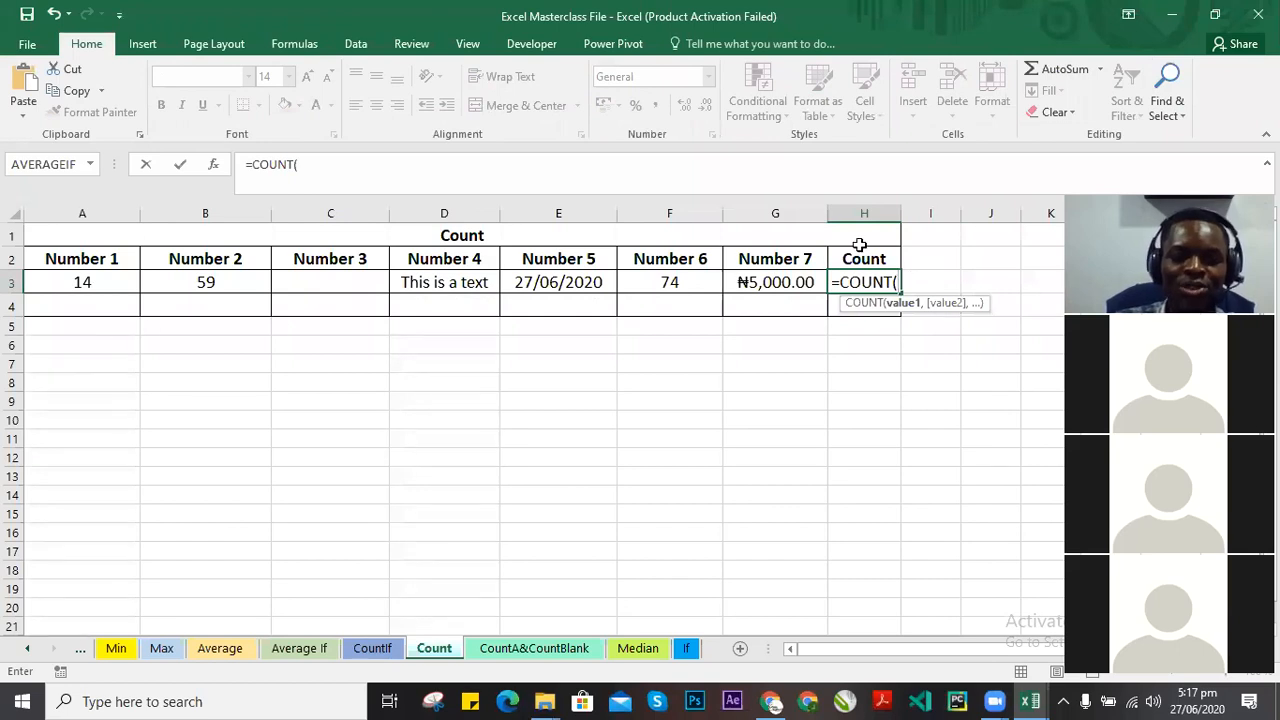
pyautogui.write('A')
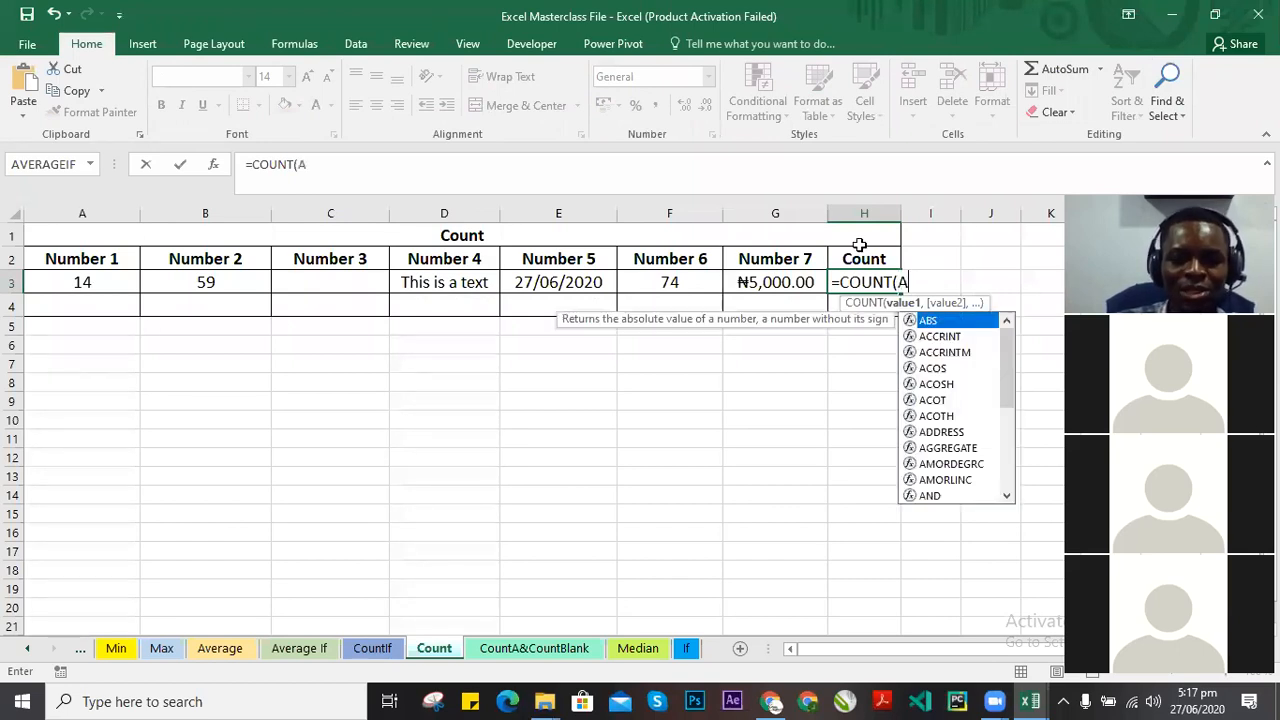
pyautogui.write('3:')
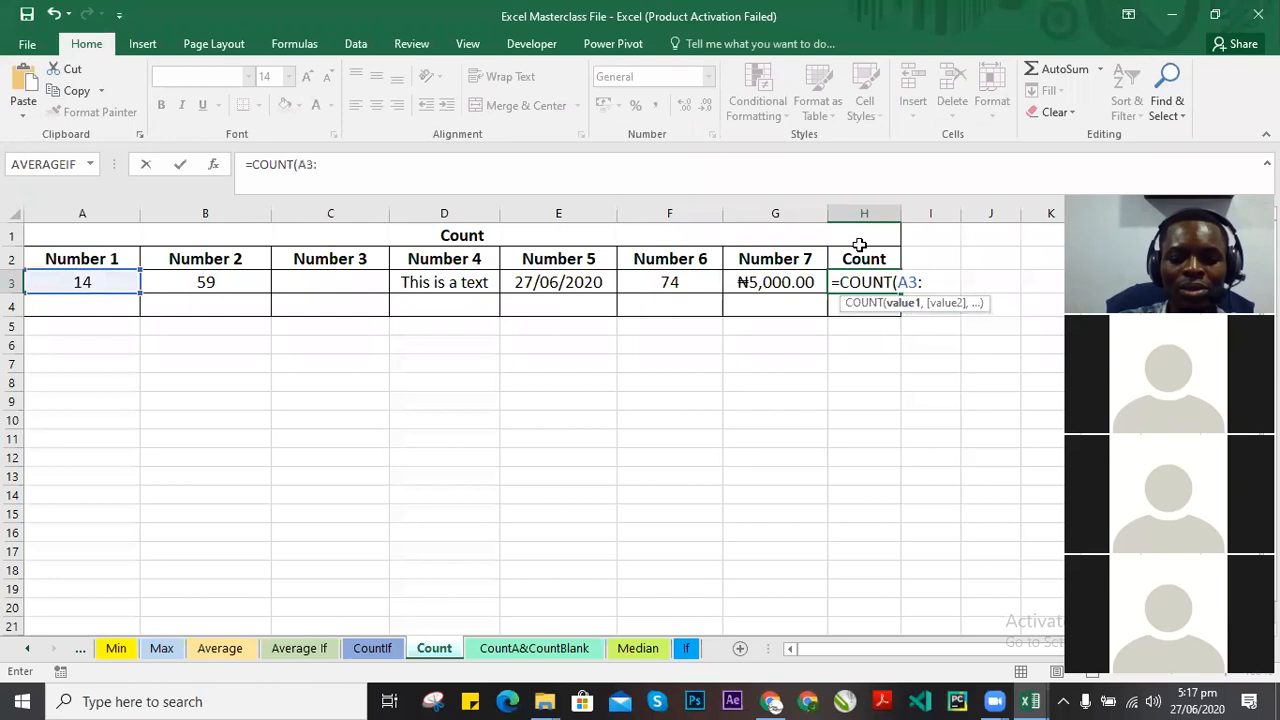
pyautogui.write('F3)')
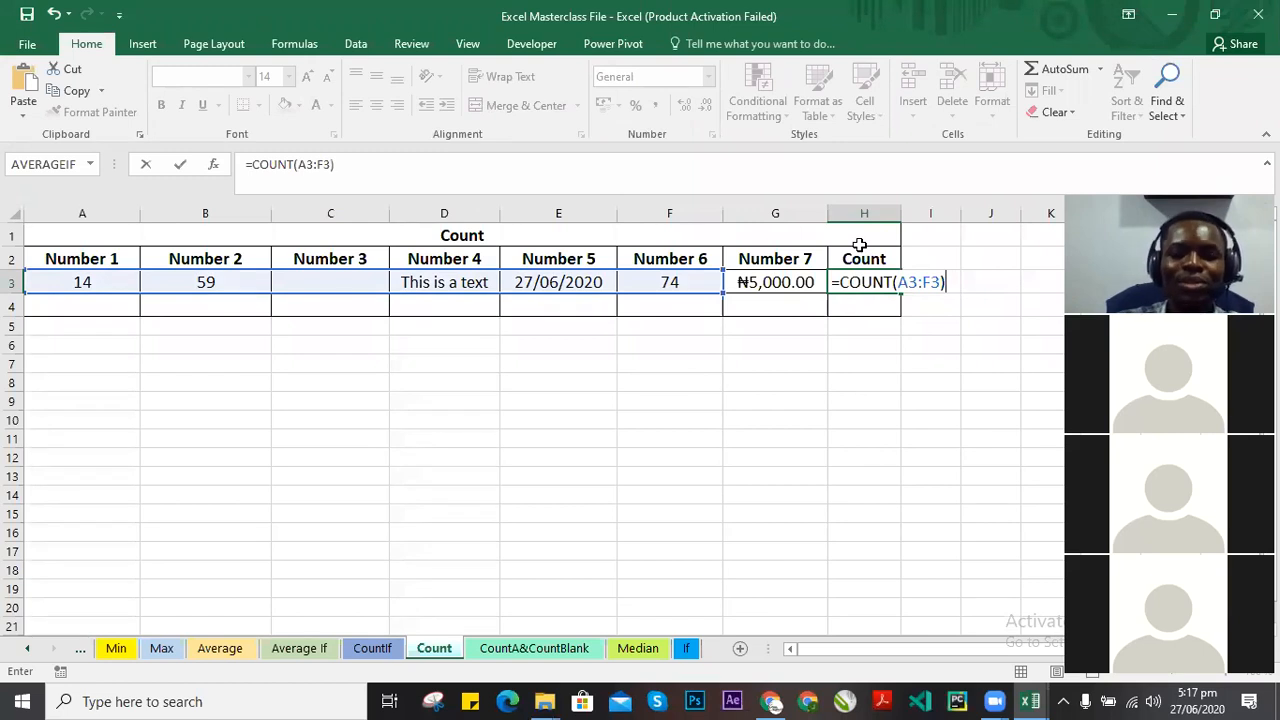
pyautogui.press('Return')
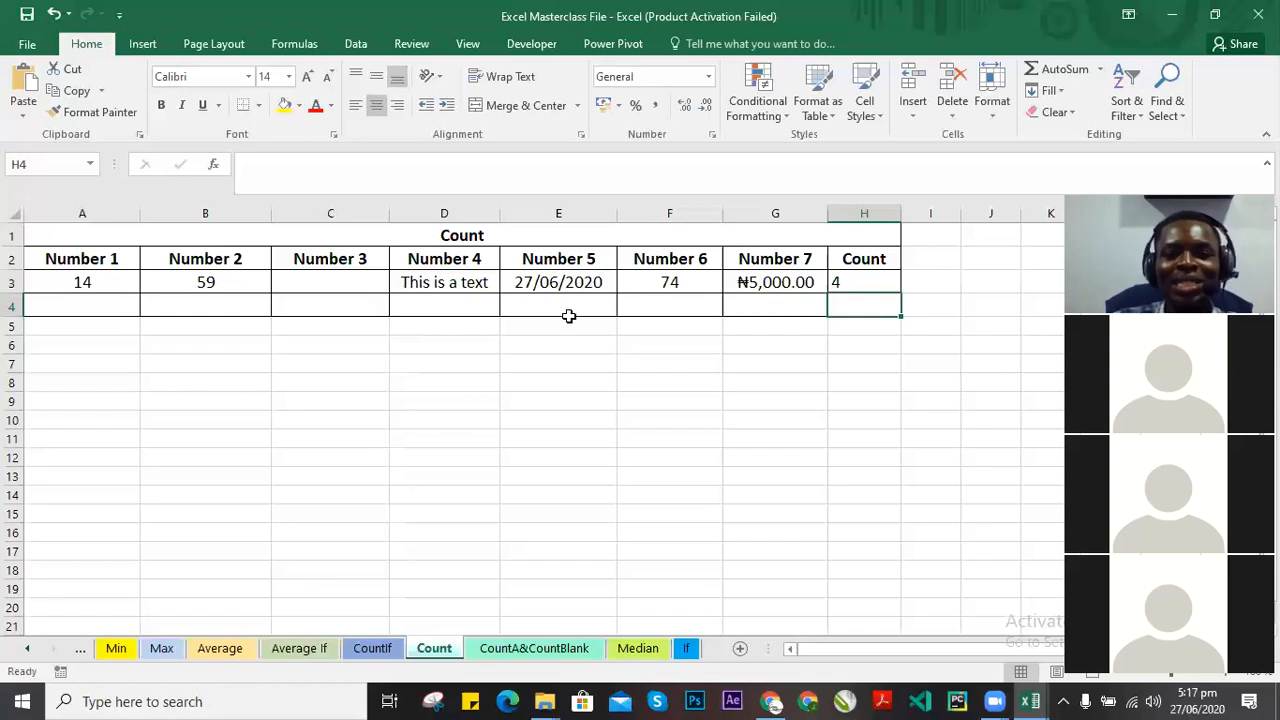
# Check the row 3 entries against the count and extend the formula in H3 to =COUNT(A3:G3).
pyautogui.click(776, 282)
pyautogui.click(669, 282)
pyautogui.click(200, 280)
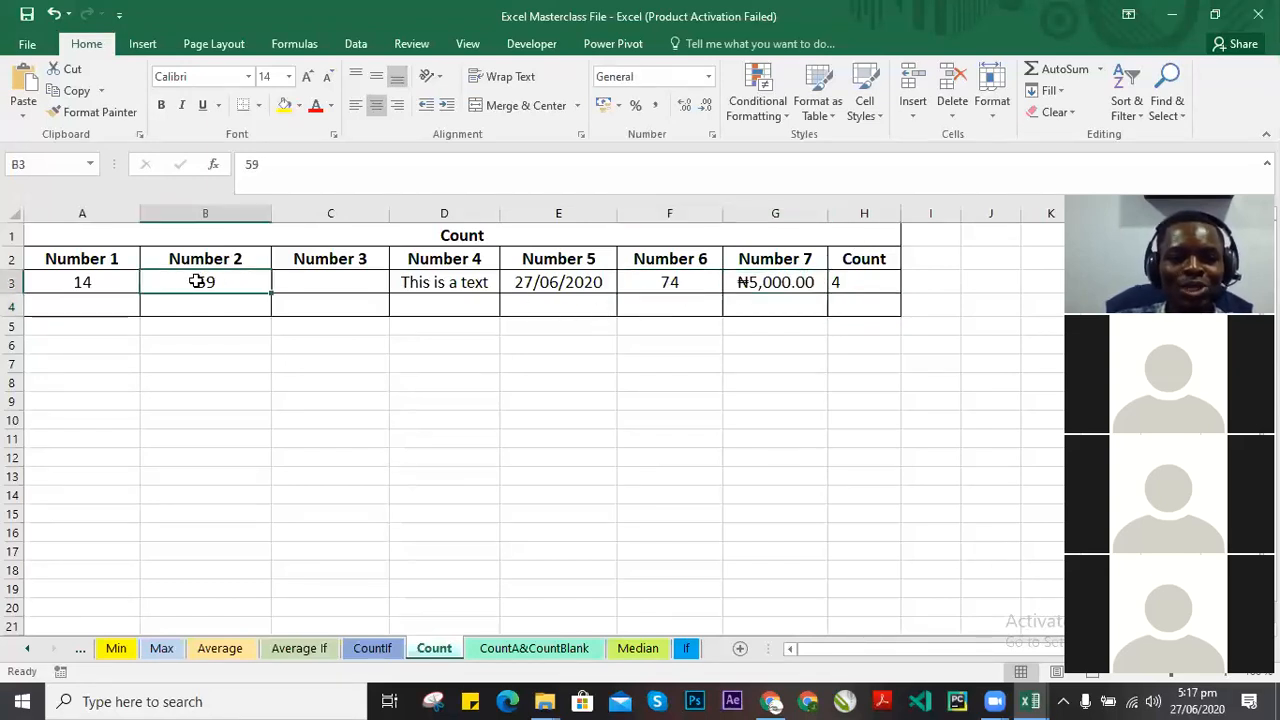
pyautogui.click(62, 285)
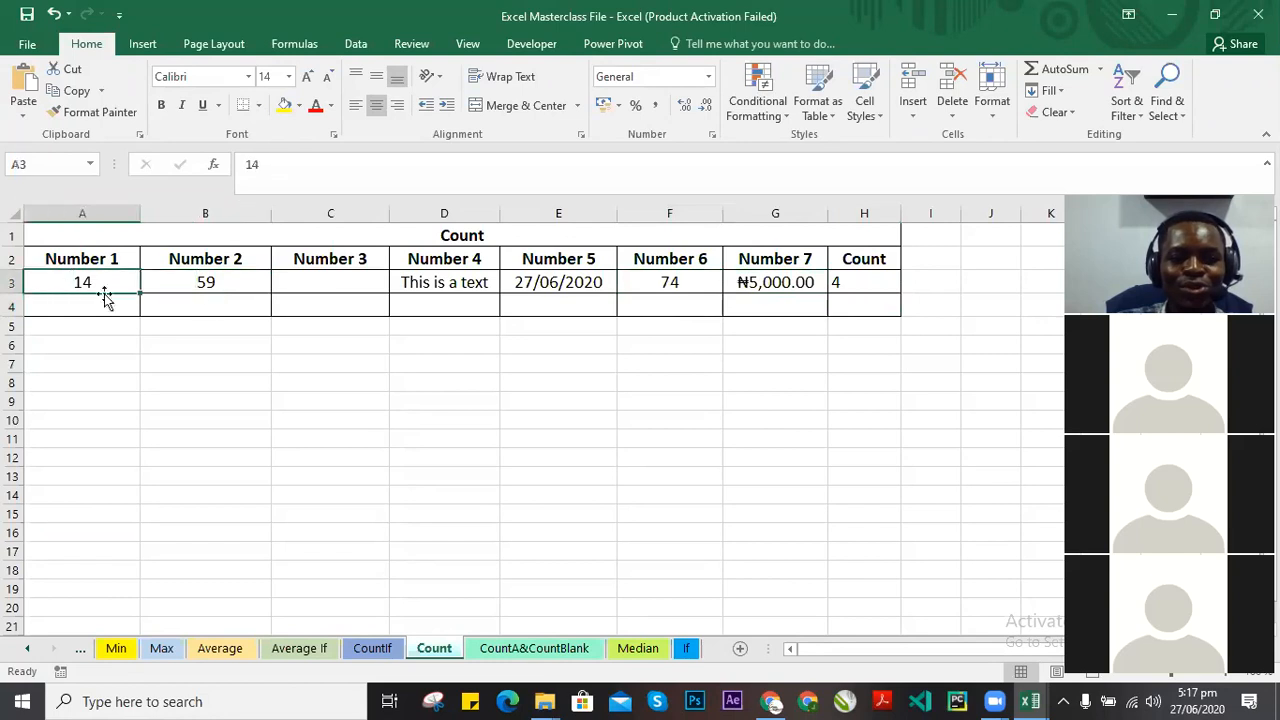
pyautogui.click(853, 287)
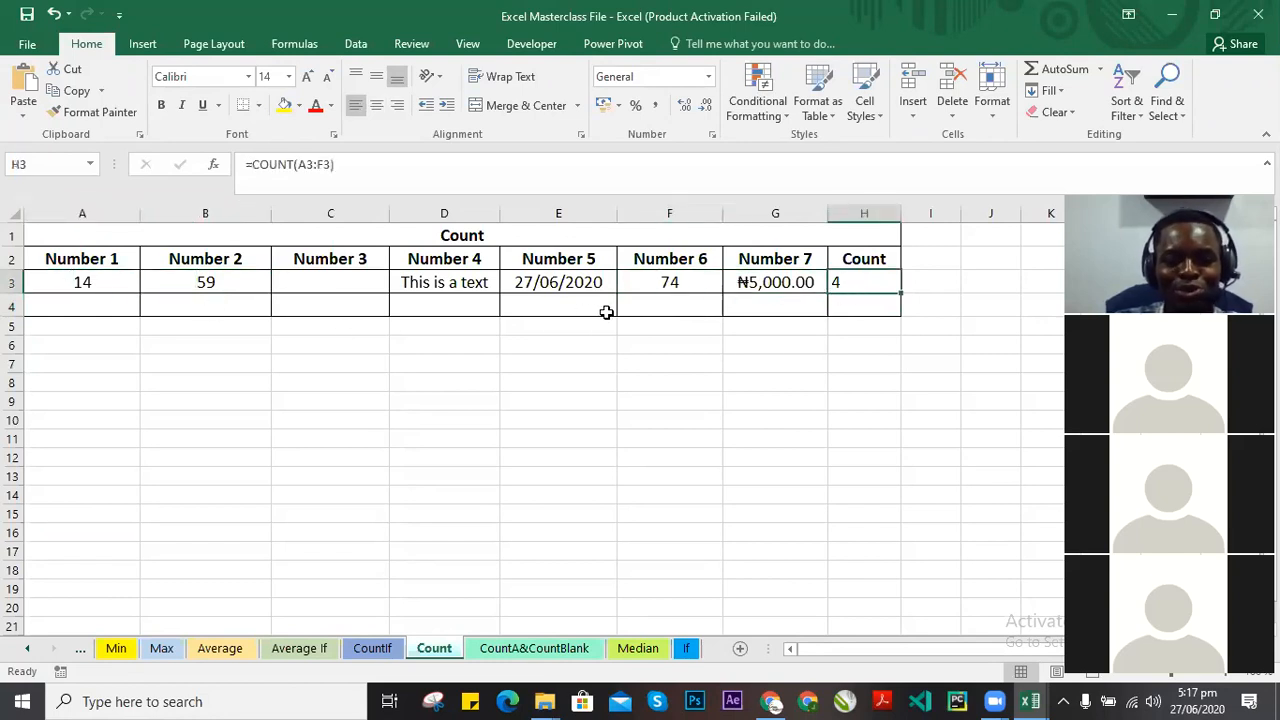
pyautogui.doubleClick(849, 282)
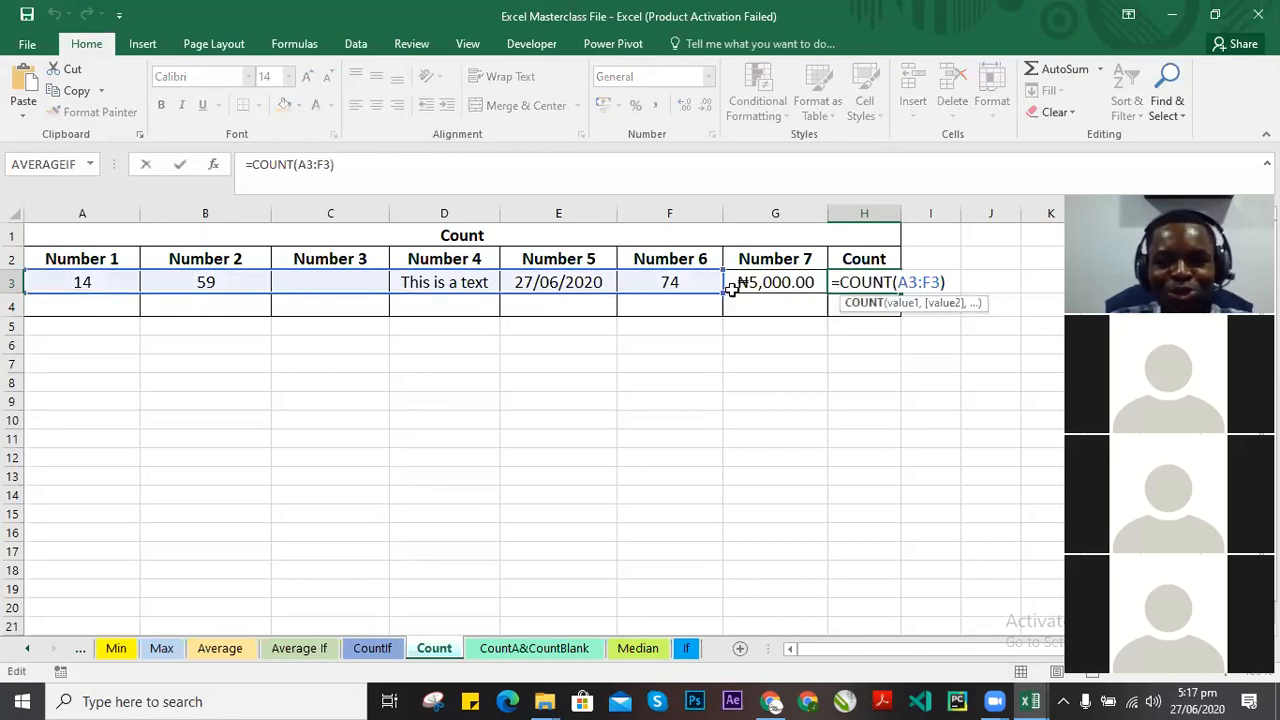
pyautogui.click(926, 282)
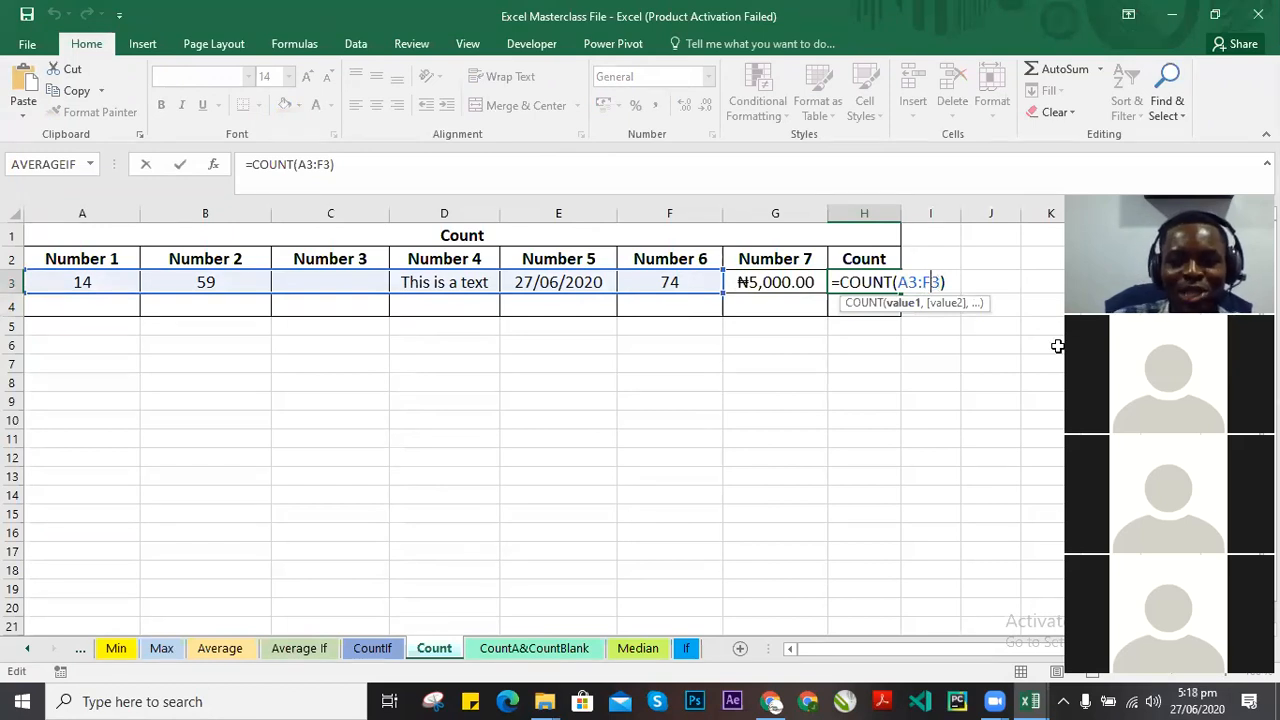
pyautogui.press('Delete')
pyautogui.write('G')
pyautogui.press('BackSpace')
pyautogui.write('G')
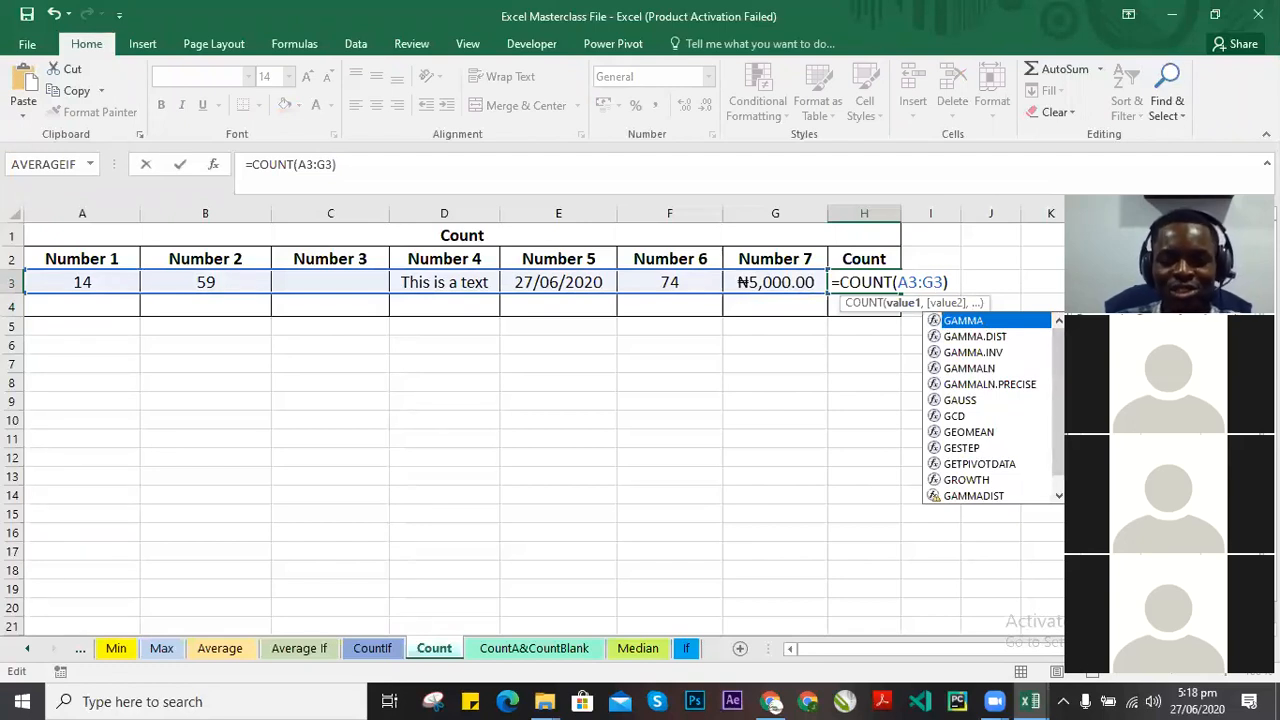
pyautogui.press('Return')
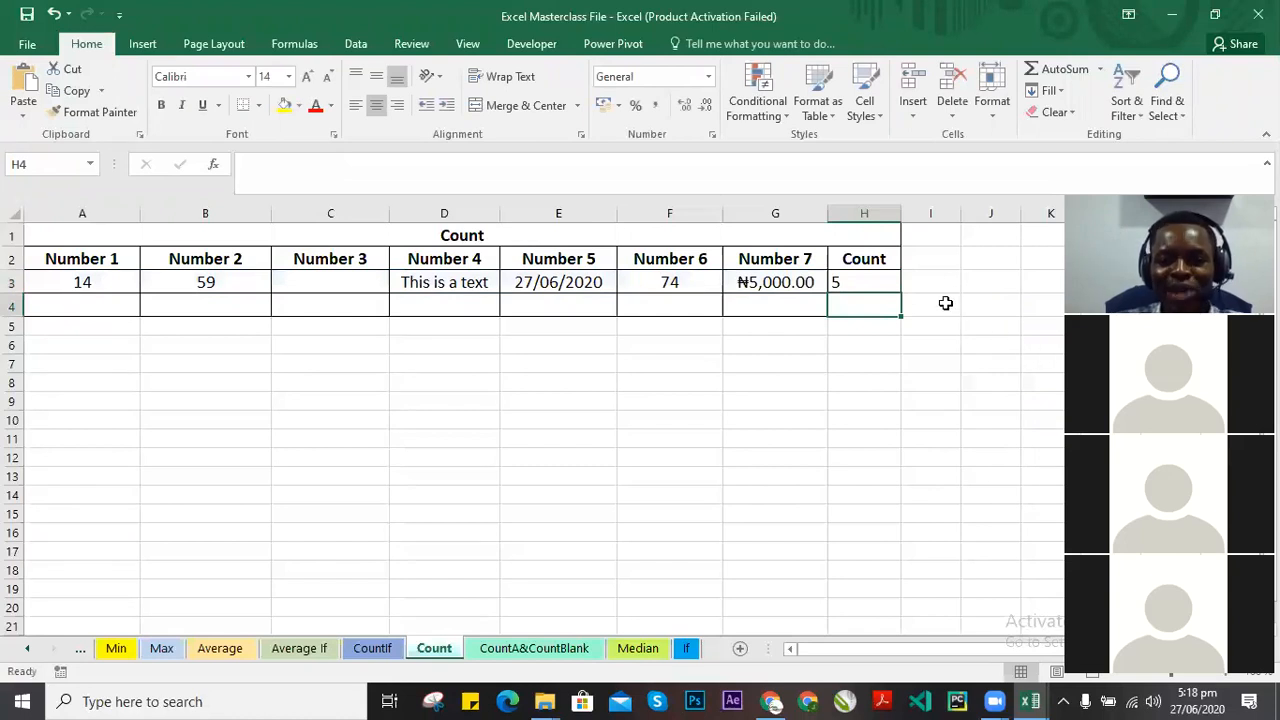
# Examine which entries in row 3, from Number 1 to Number 7, the COUNT formula in H3 includes and which it skips.
pyautogui.click(864, 281)
pyautogui.click(778, 284)
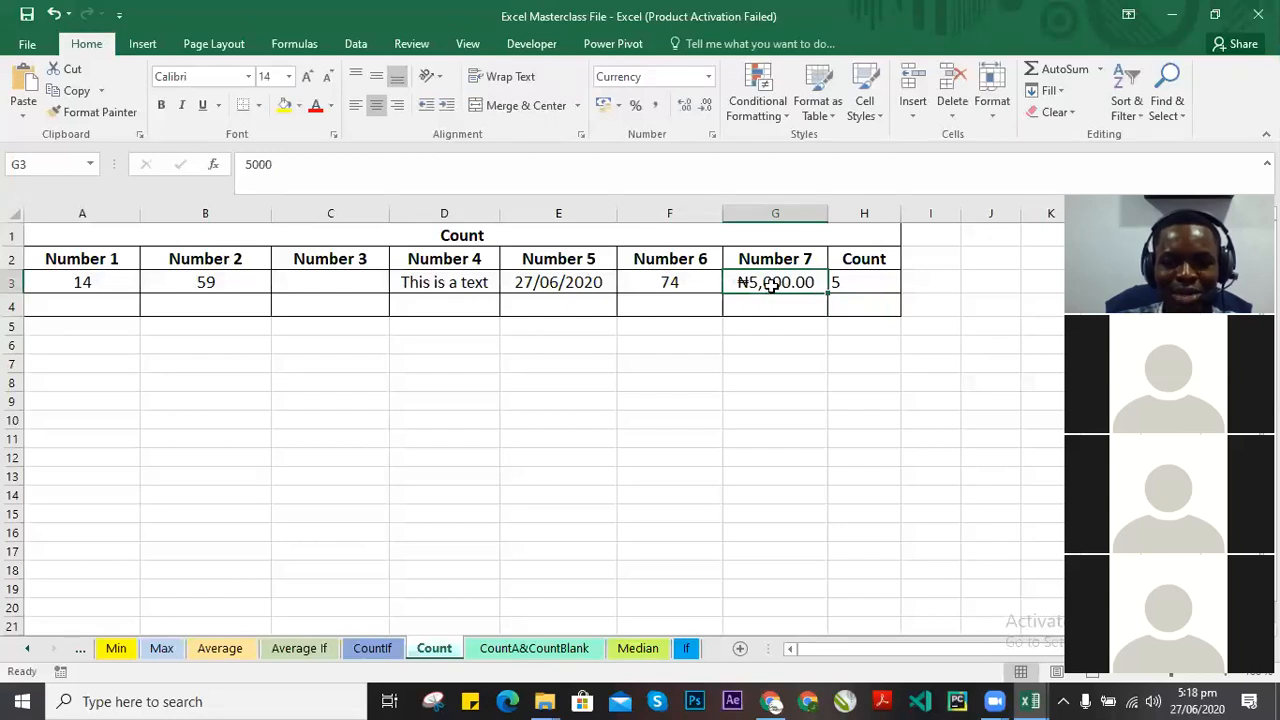
pyautogui.click(669, 282)
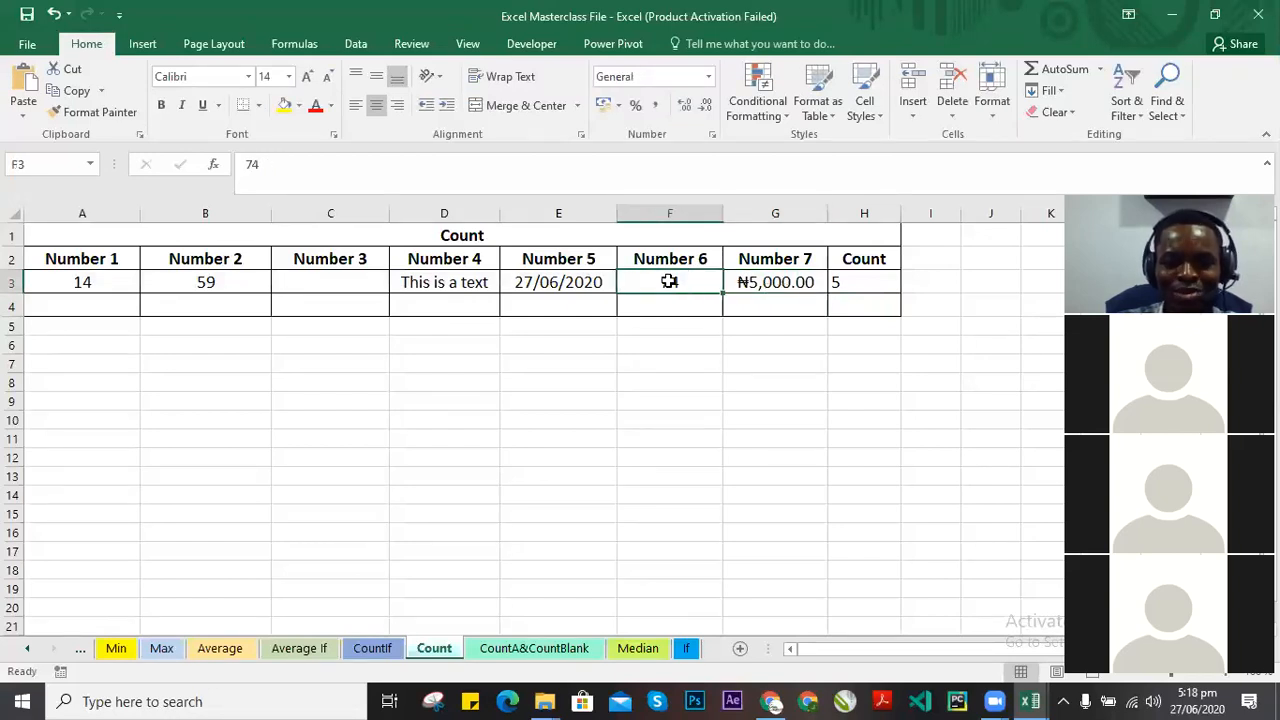
pyautogui.click(549, 283)
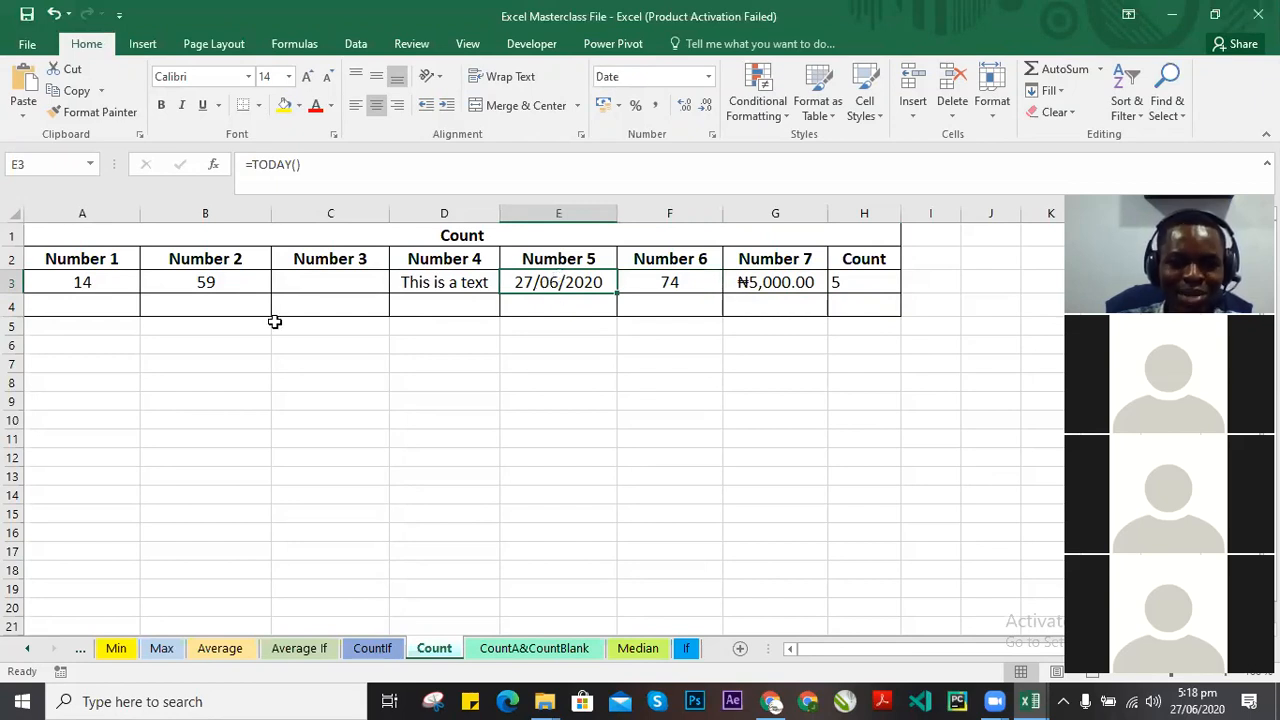
pyautogui.click(206, 285)
pyautogui.click(96, 284)
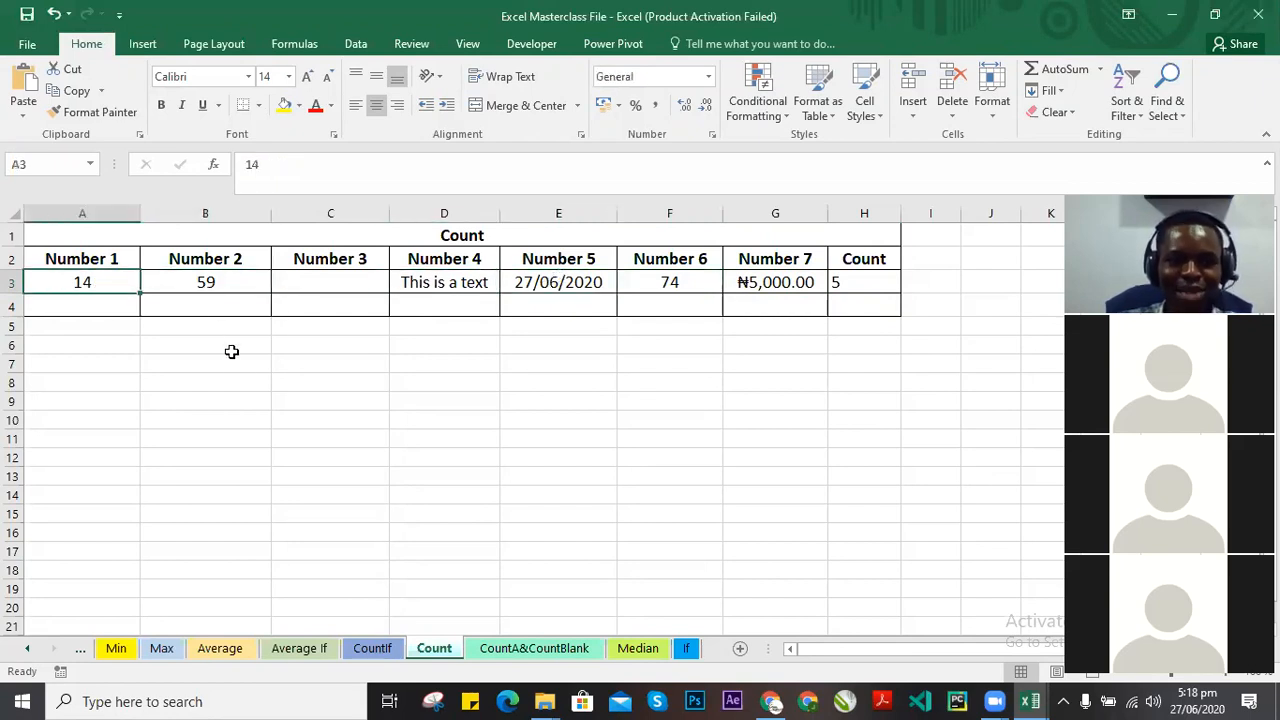
pyautogui.click(194, 279)
pyautogui.click(550, 277)
pyautogui.click(698, 276)
pyautogui.click(765, 278)
pyautogui.click(338, 287)
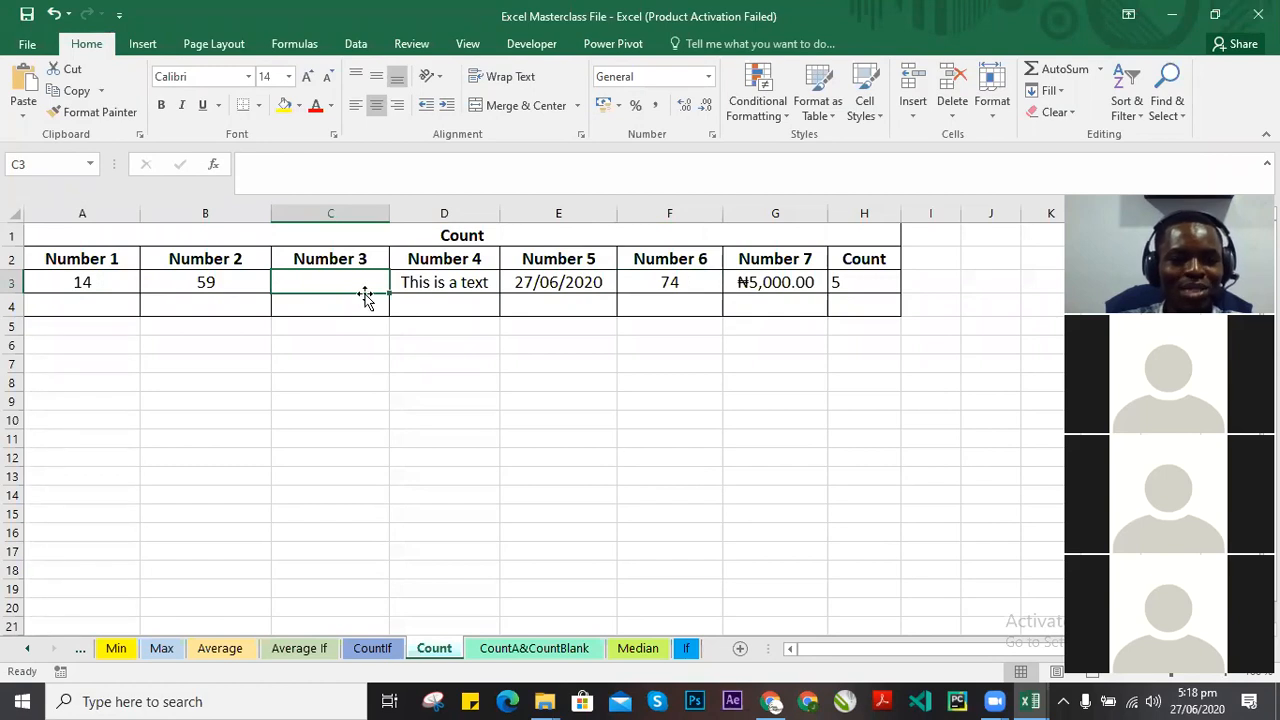
pyautogui.click(434, 283)
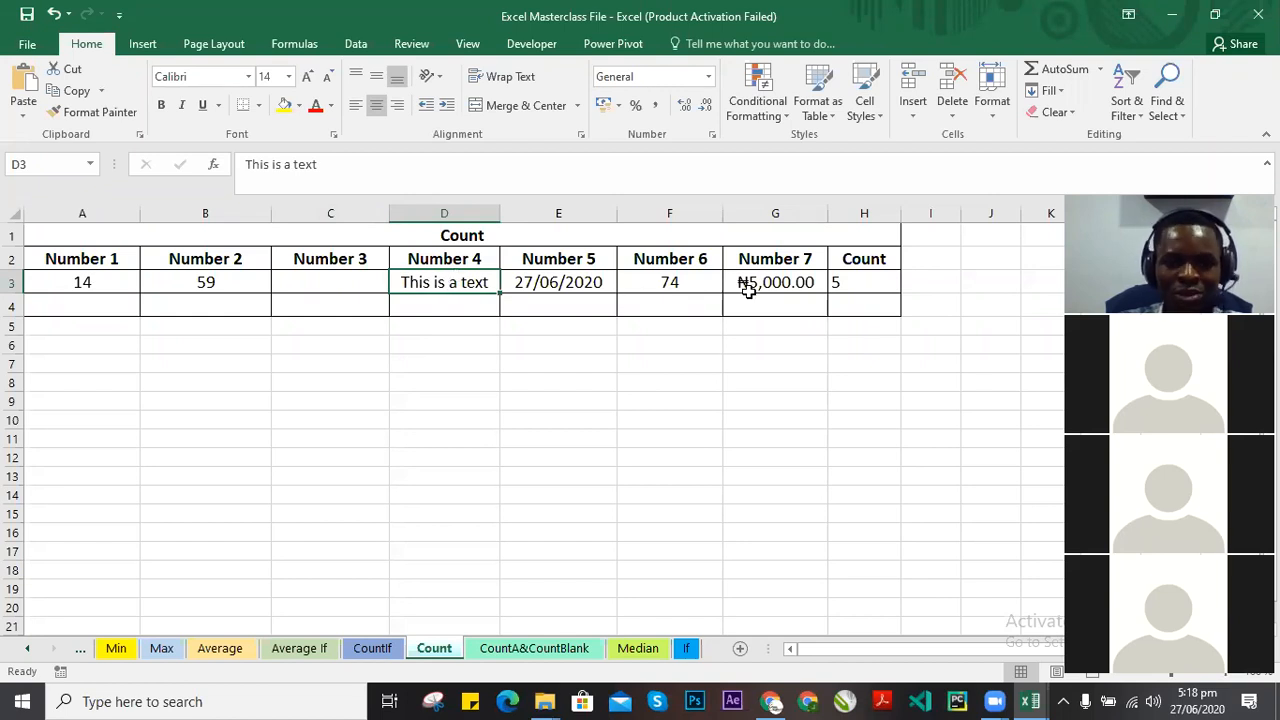
pyautogui.click(855, 282)
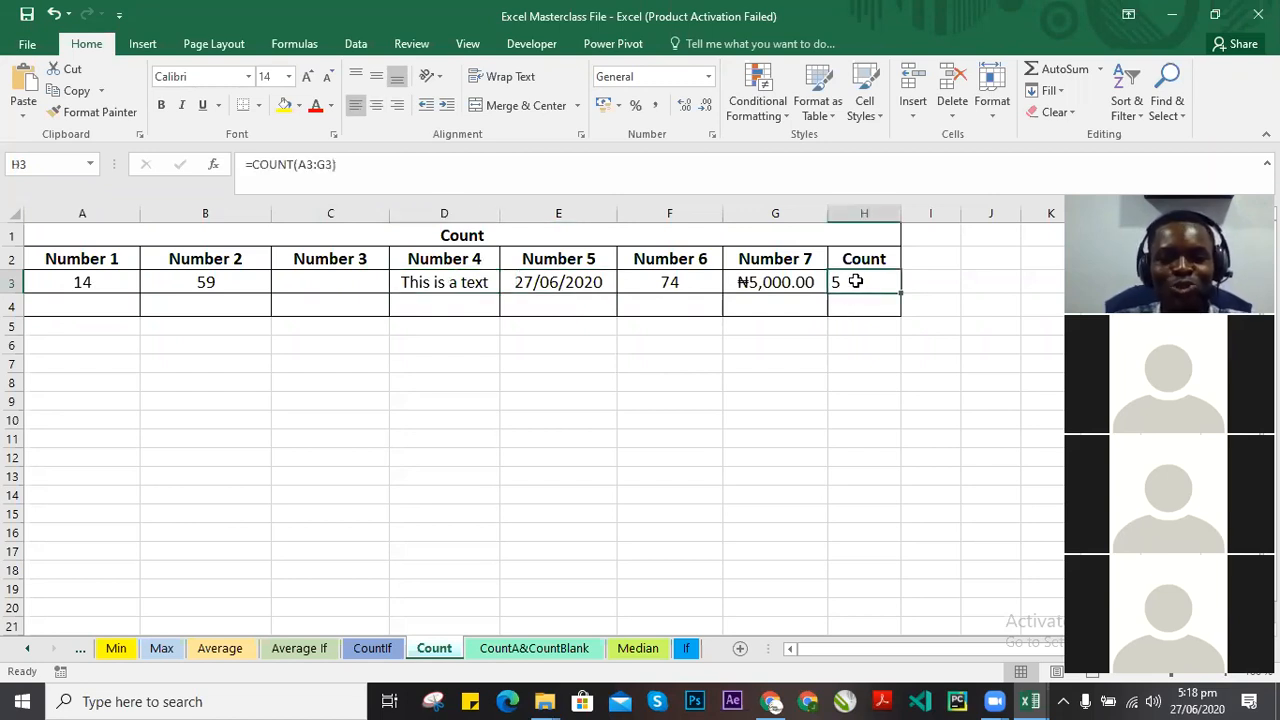
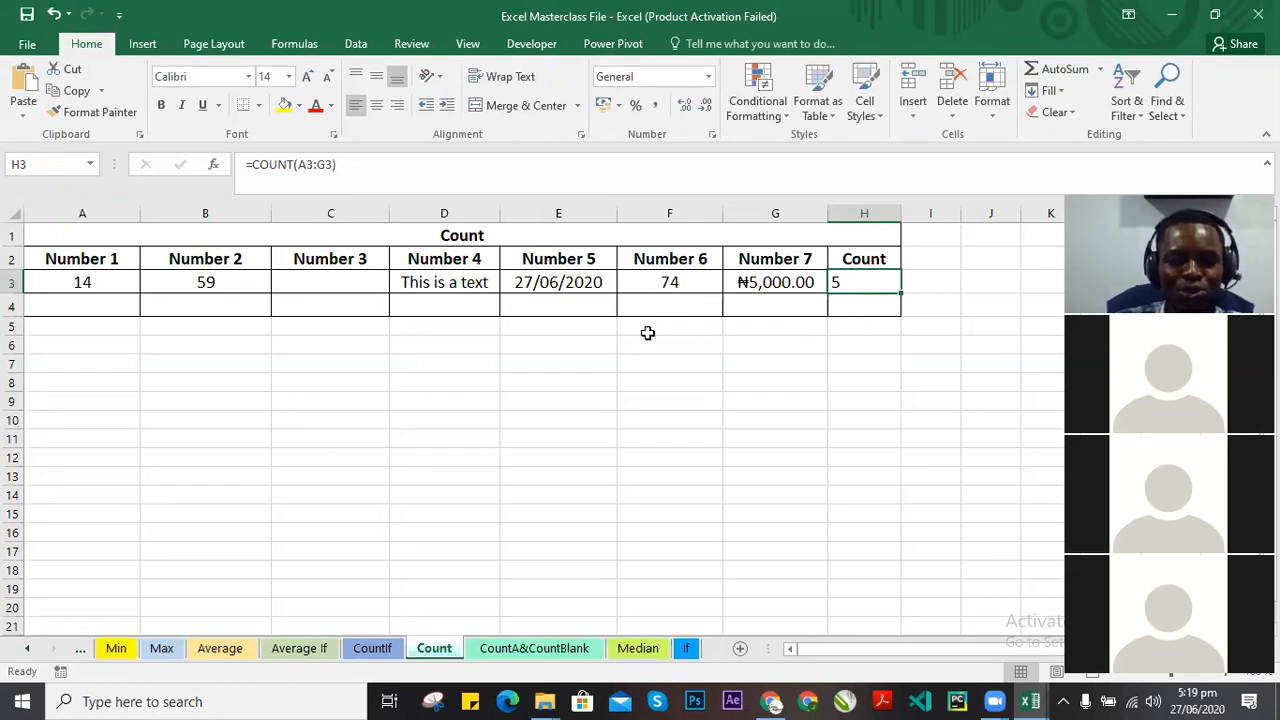
# Switch to the CountIf sheet with the Weekly Attendance Sheet.
pyautogui.click(372, 650)
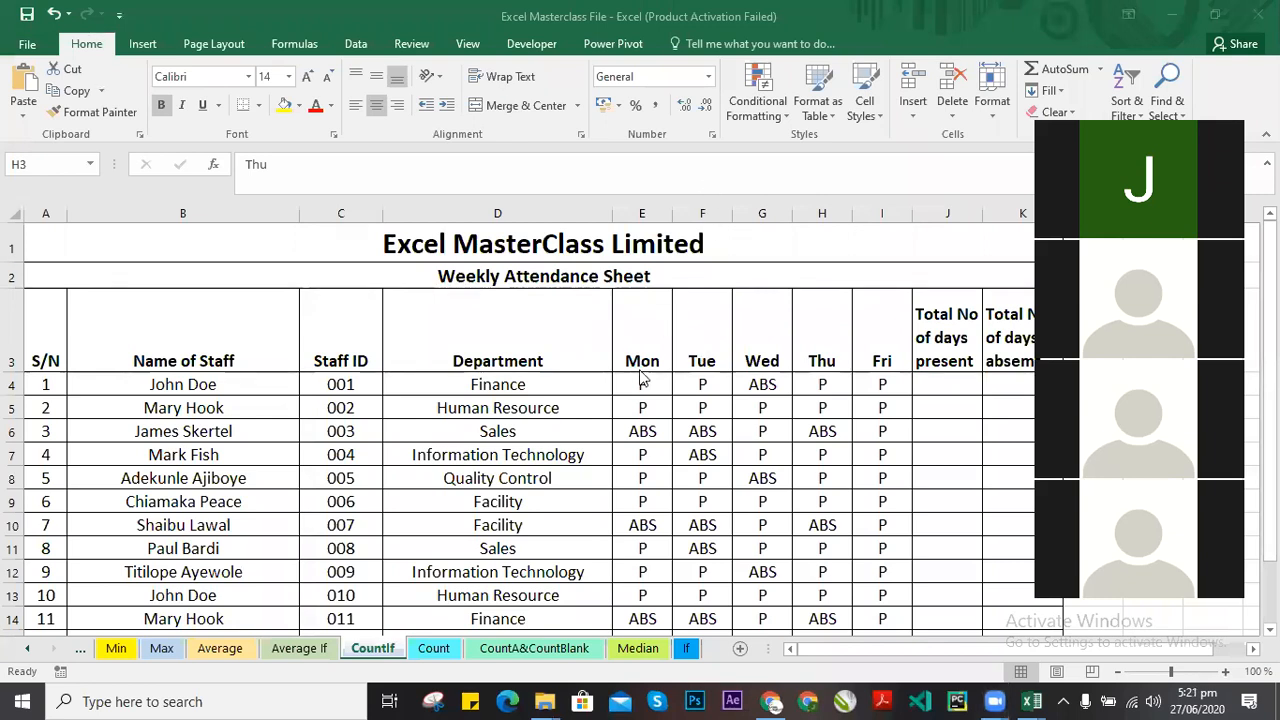
pyautogui.scroll(-2, 645, 400)
pyautogui.scroll(2, 640, 434)
pyautogui.scroll(-1, 822, 418)
pyautogui.scroll(1, 780, 433)
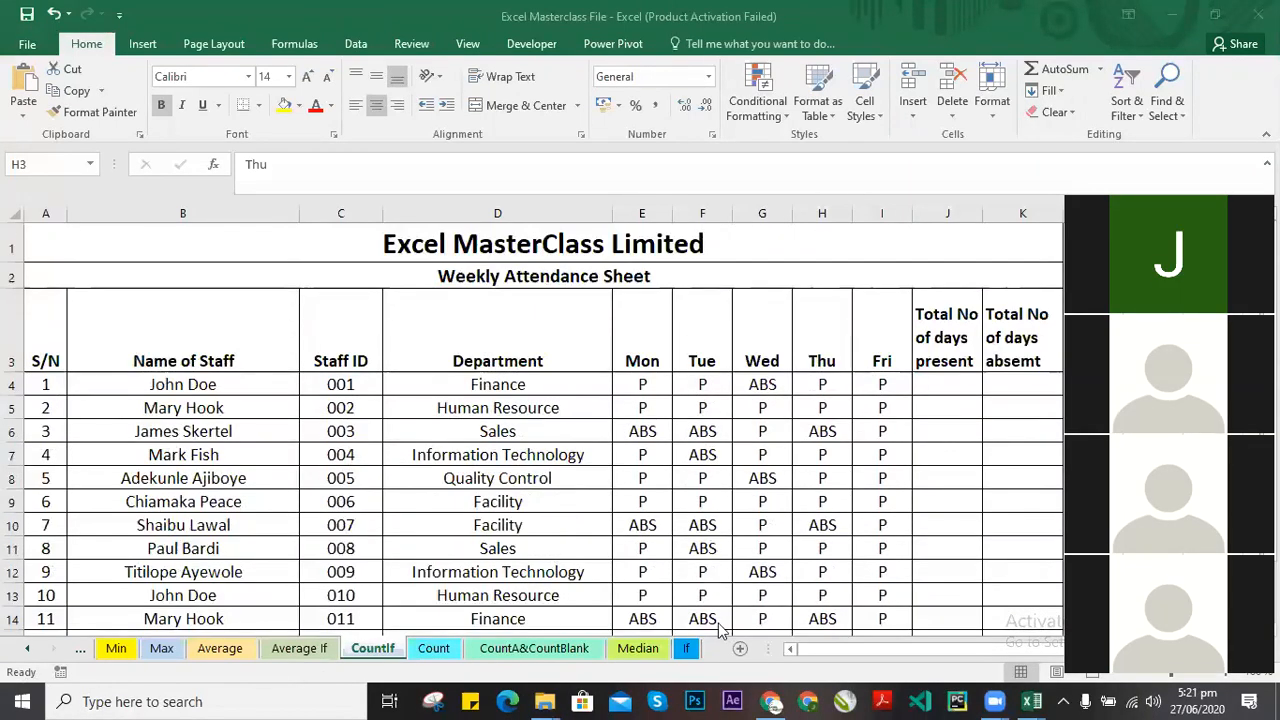
# Examine the attendance table's column headings and the P and ABS marks entered under the weekdays.
pyautogui.click(46, 337)
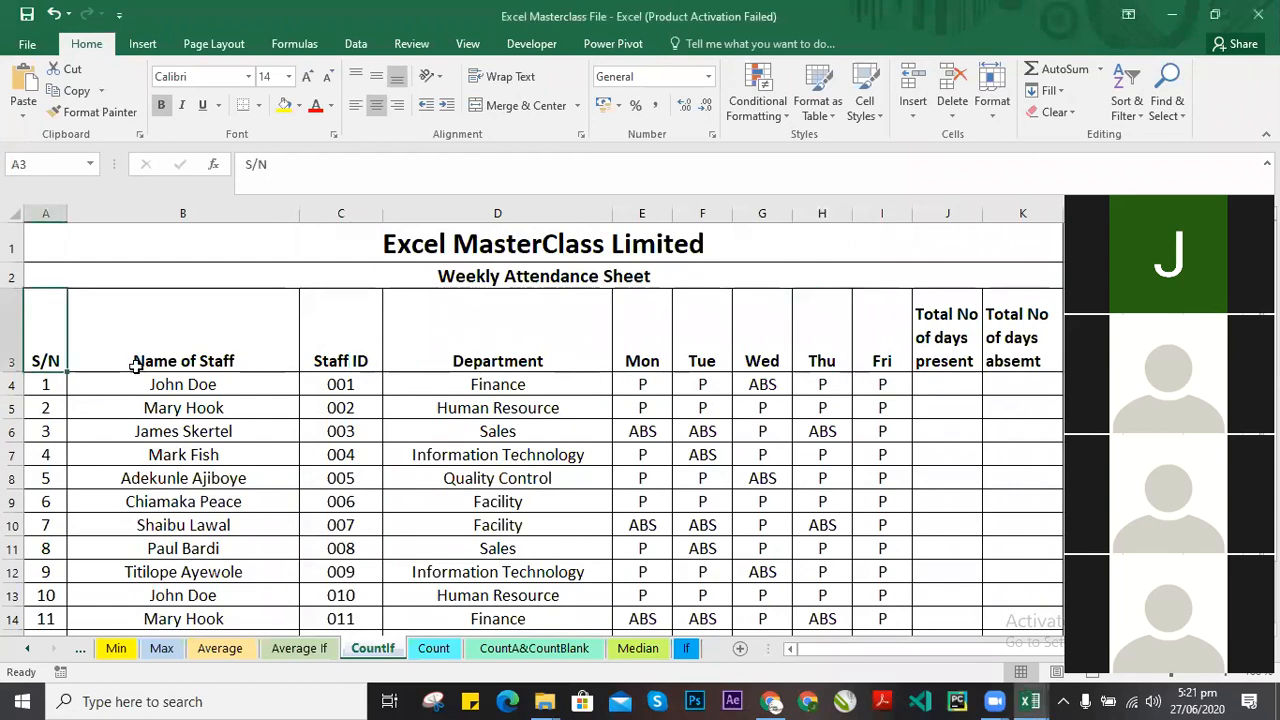
pyautogui.click(215, 356)
pyautogui.click(354, 335)
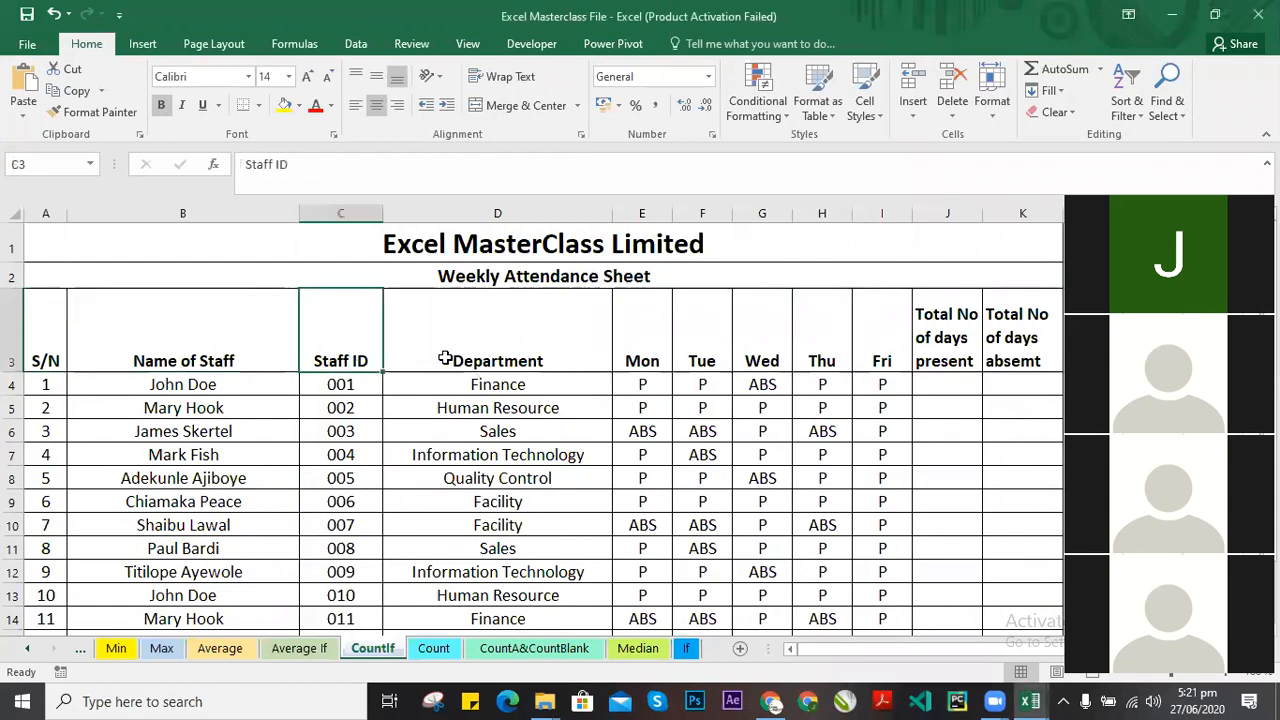
pyautogui.scroll(-1, 345, 450)
pyautogui.scroll(1, 333, 339)
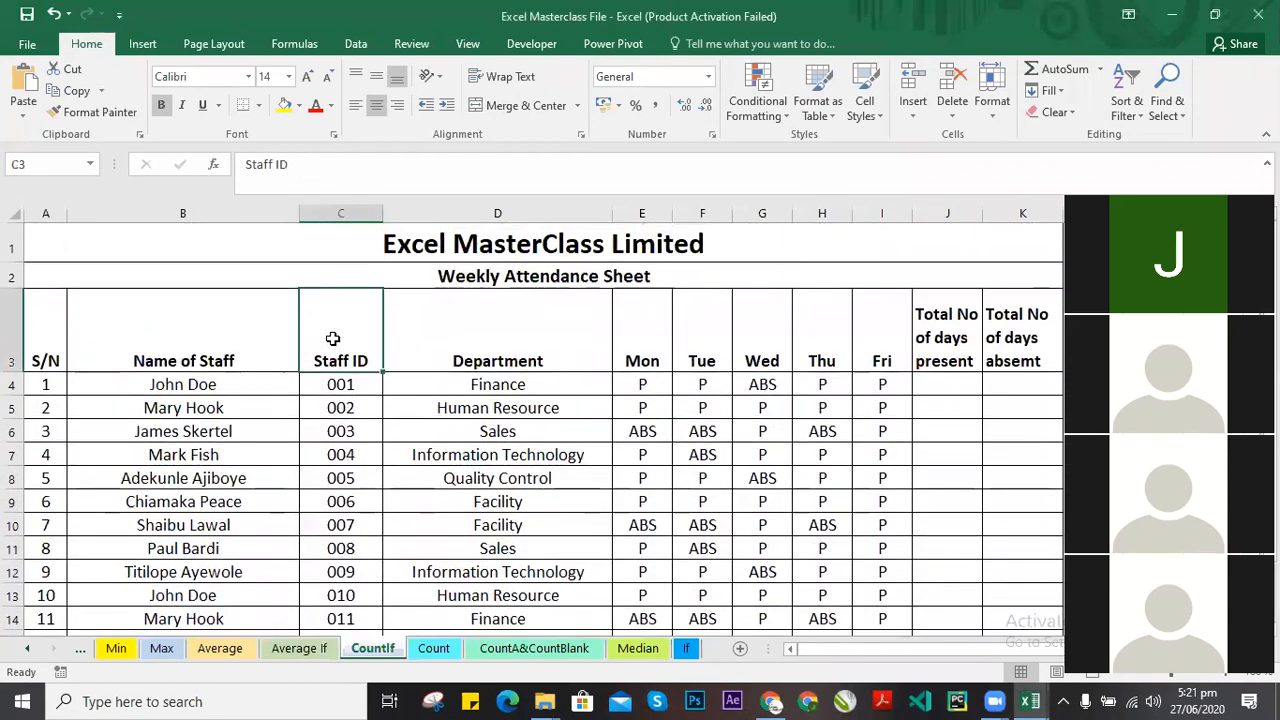
pyautogui.click(514, 346)
pyautogui.click(652, 346)
pyautogui.click(702, 362)
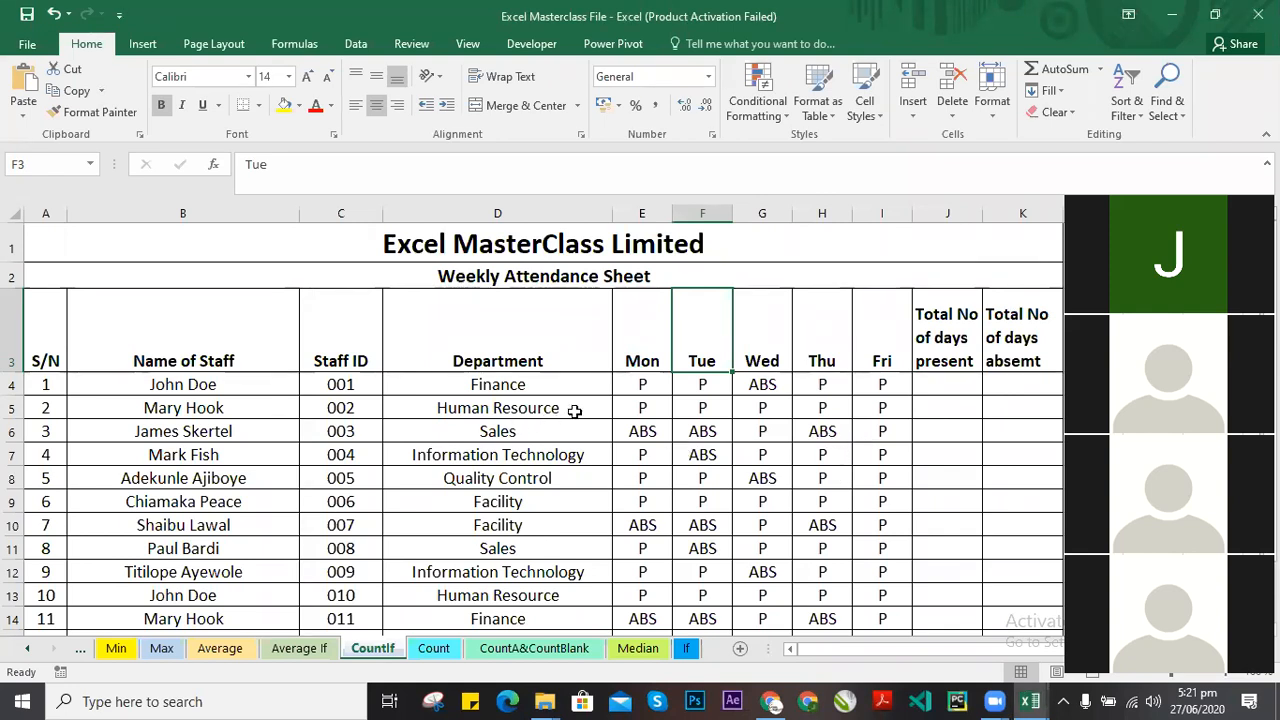
pyautogui.click(645, 387)
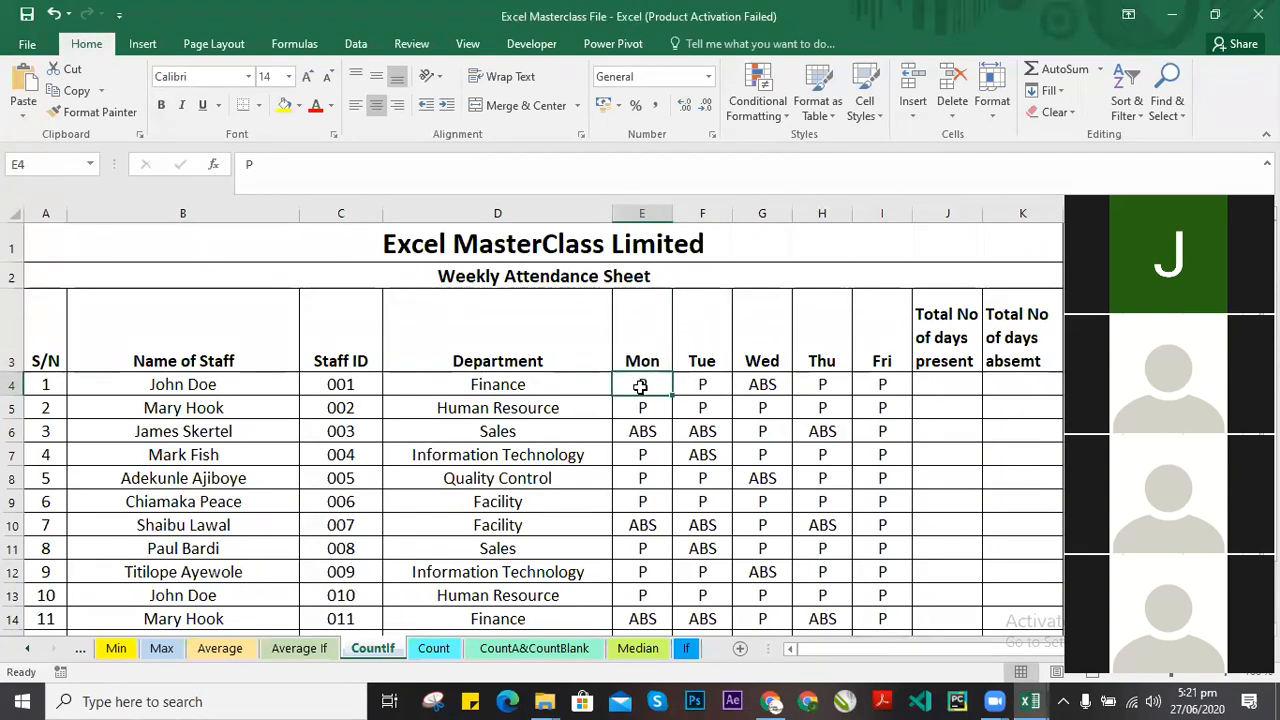
pyautogui.click(643, 430)
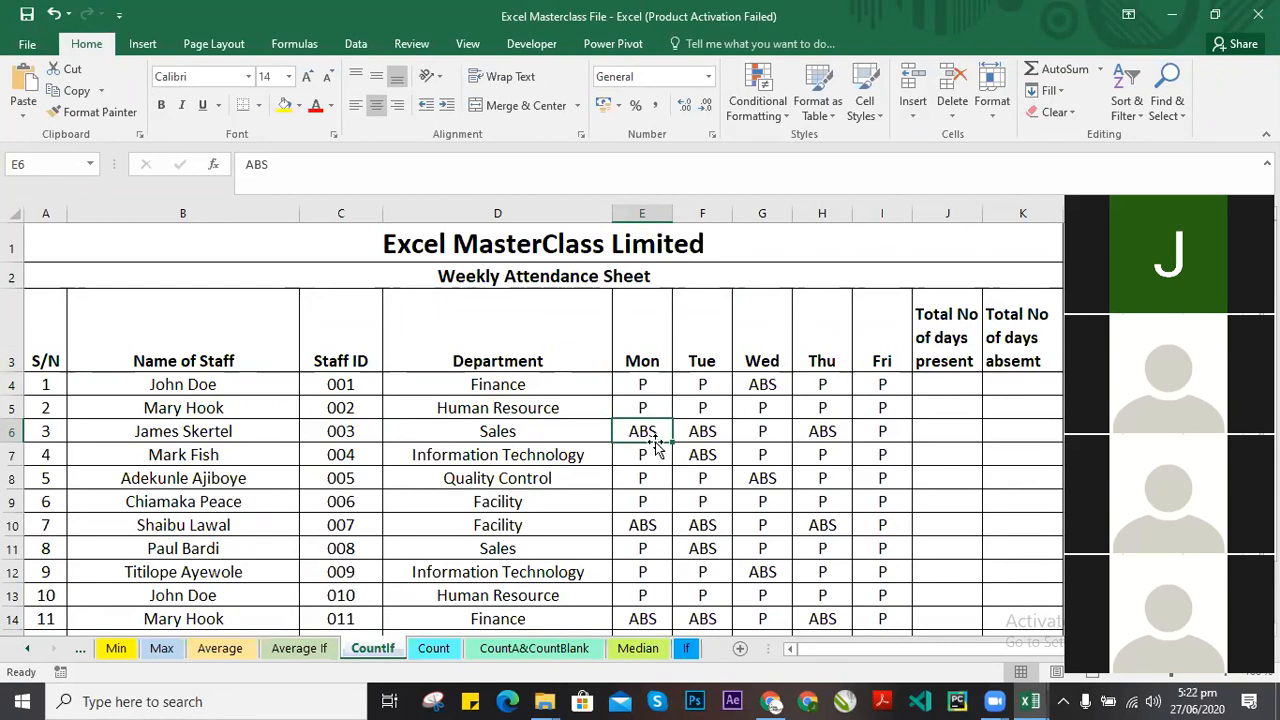
pyautogui.click(641, 386)
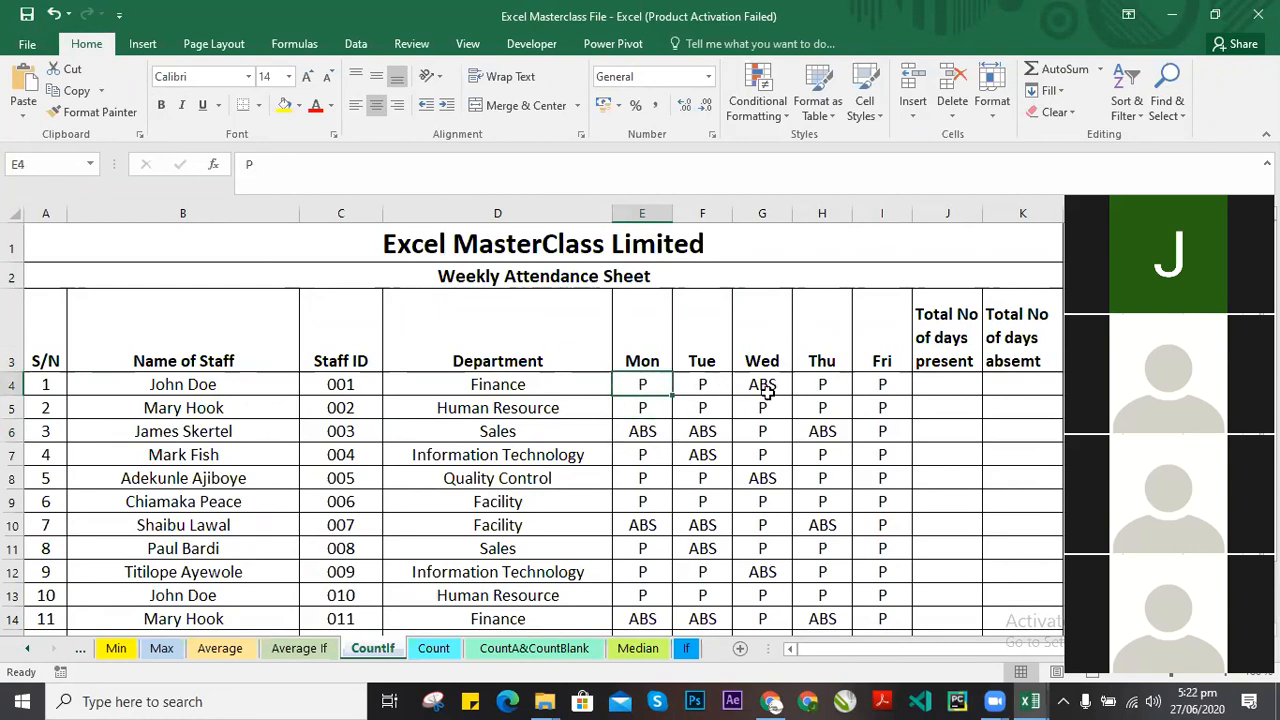
pyautogui.click(889, 384)
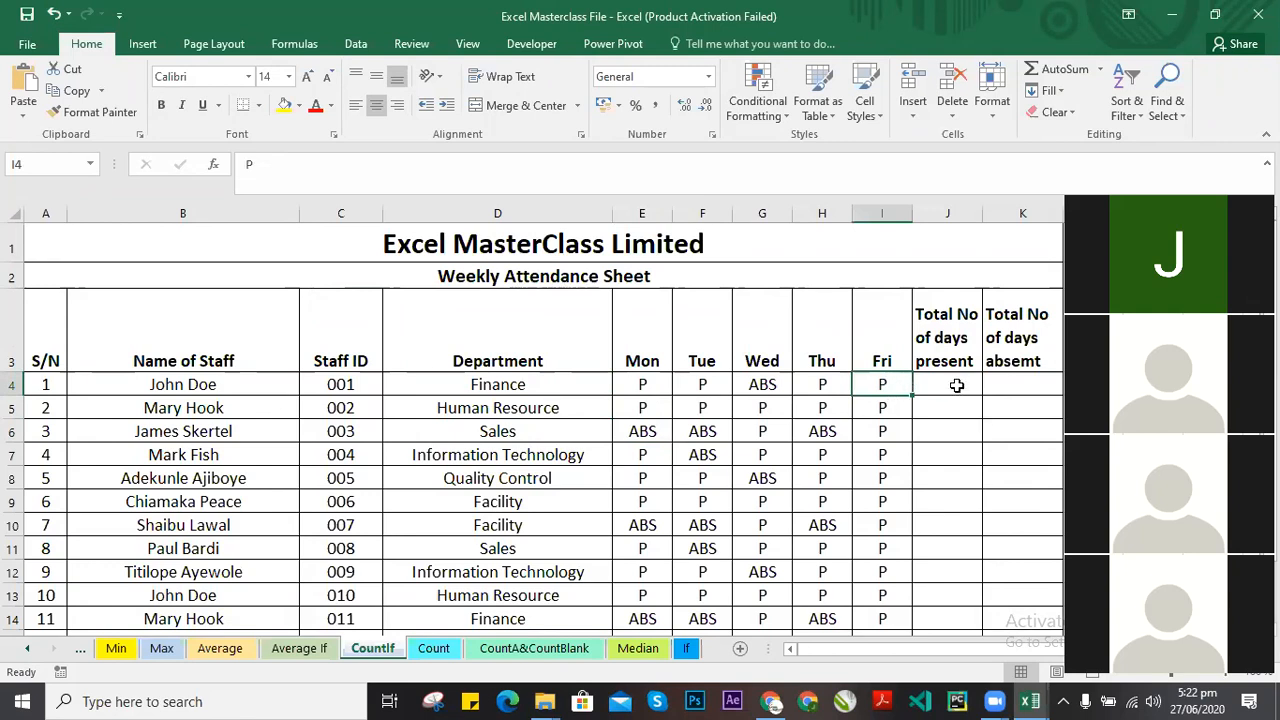
# Examine the columns for the total number of days present and absent, down to the last staff row.
pyautogui.click(942, 316)
pyautogui.click(953, 389)
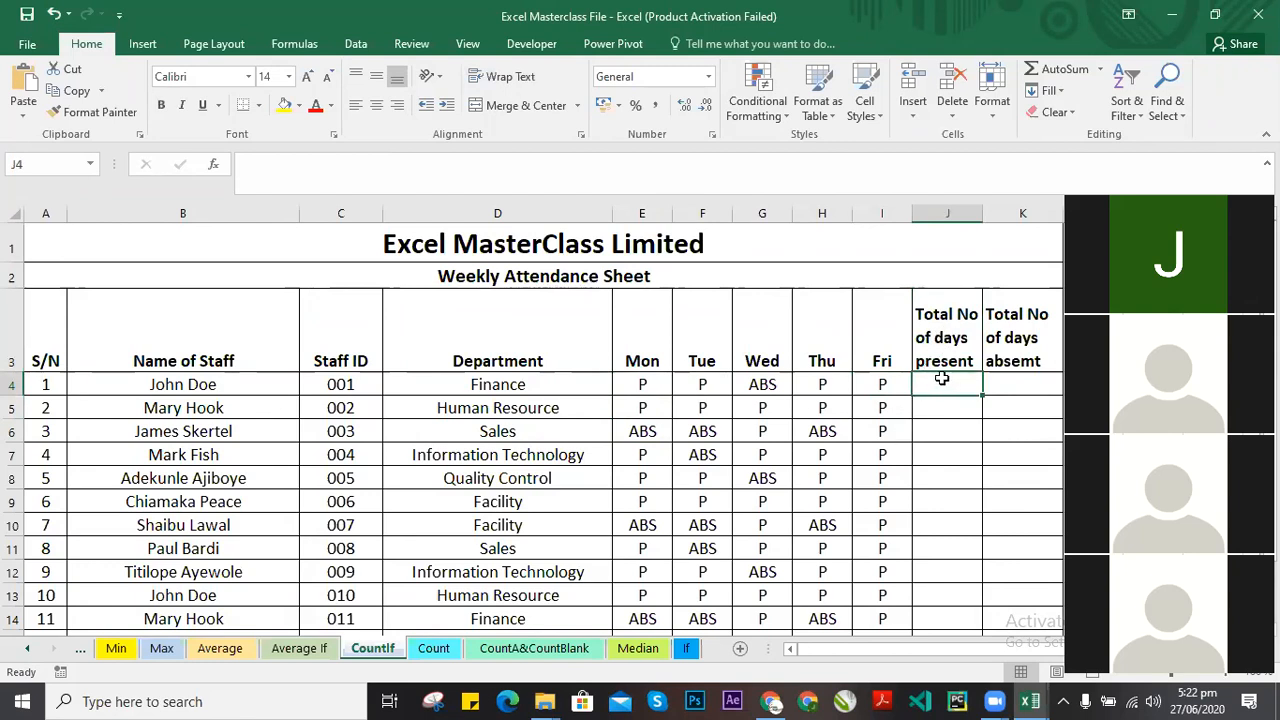
pyautogui.click(950, 316)
pyautogui.click(940, 383)
pyautogui.click(1015, 330)
pyautogui.click(1016, 380)
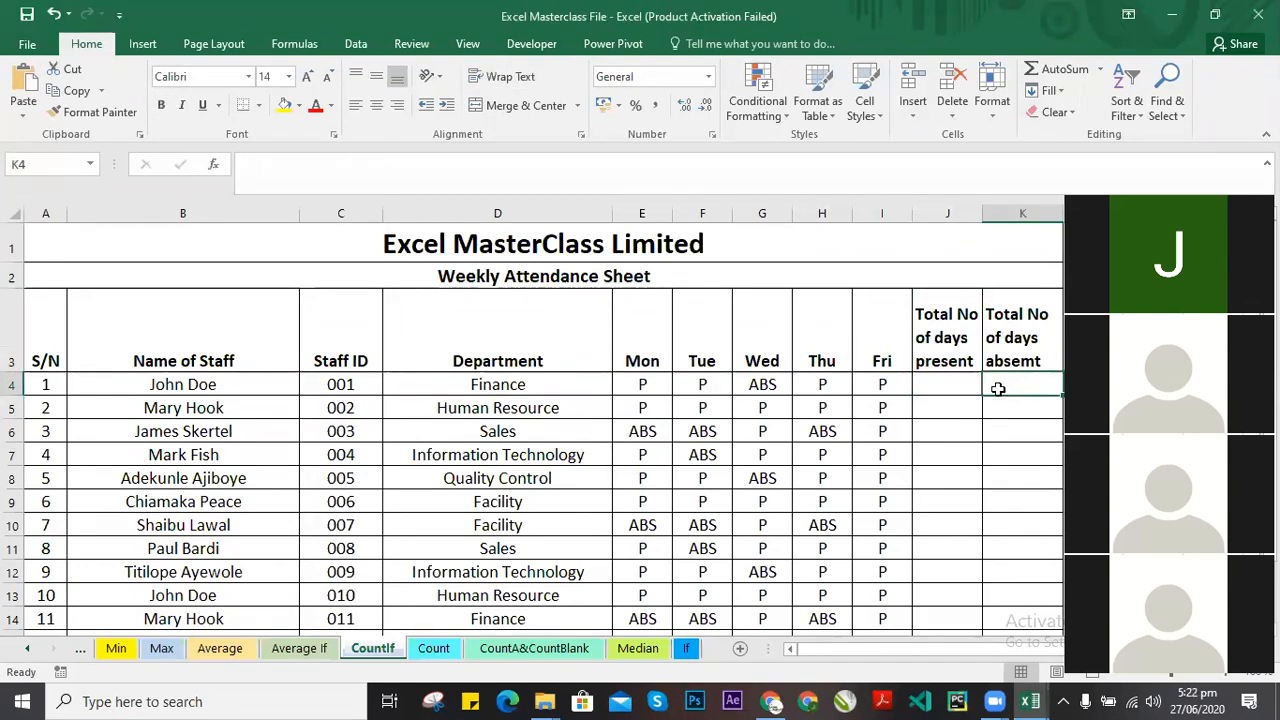
pyautogui.click(934, 428)
pyautogui.scroll(-6, 943, 485)
pyautogui.scroll(5, 943, 485)
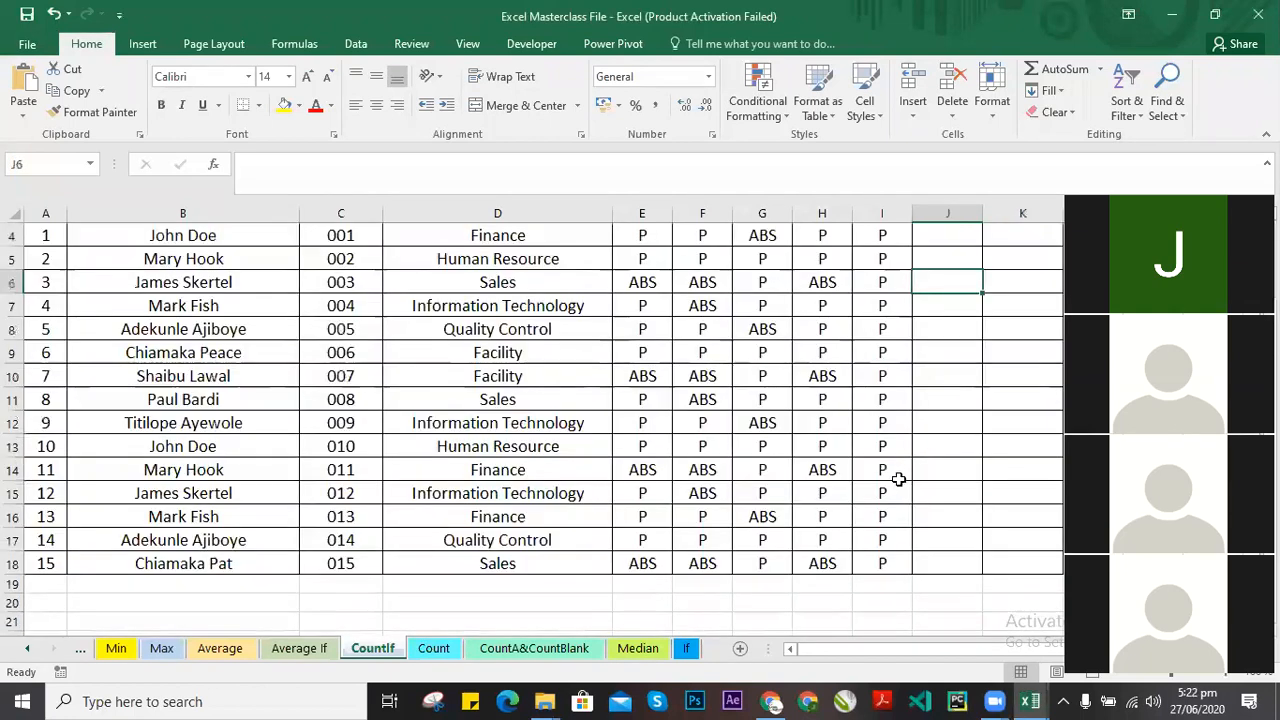
pyautogui.scroll(1, 136, 425)
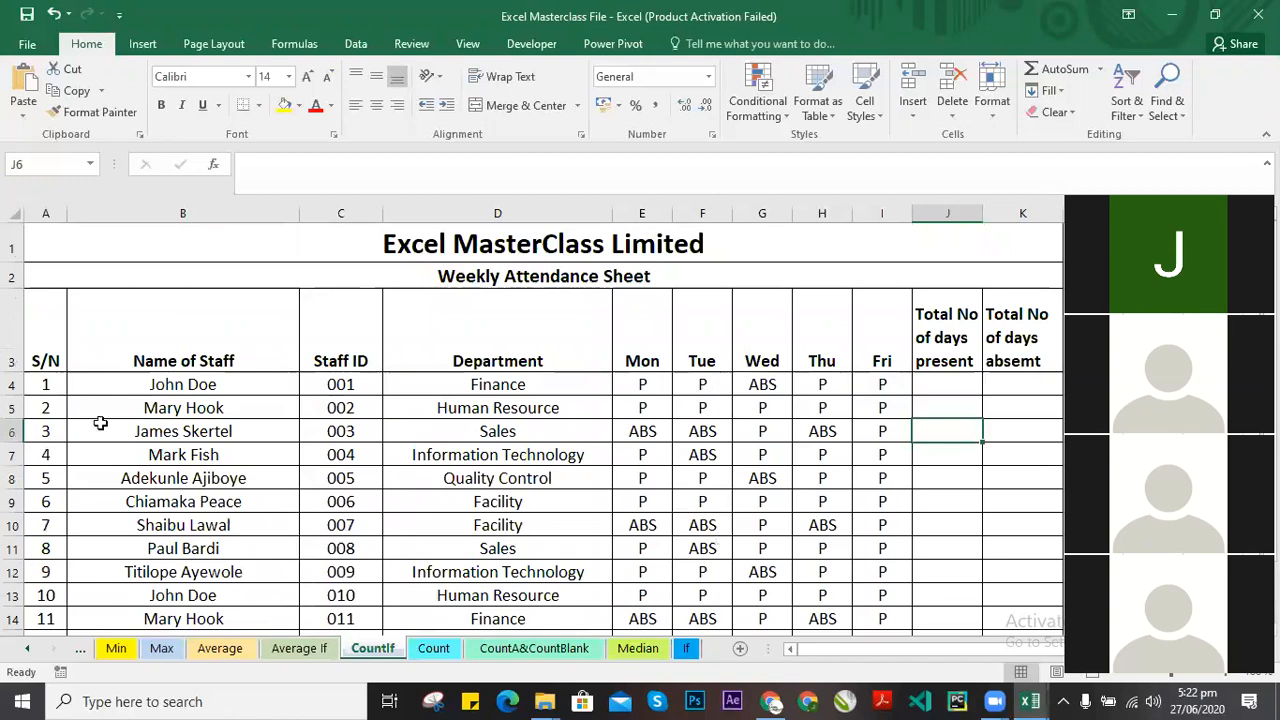
# Review the first staff member's Monday-to-Friday attendance marks in row 4 against the total days present cell J4.
pyautogui.click(938, 378)
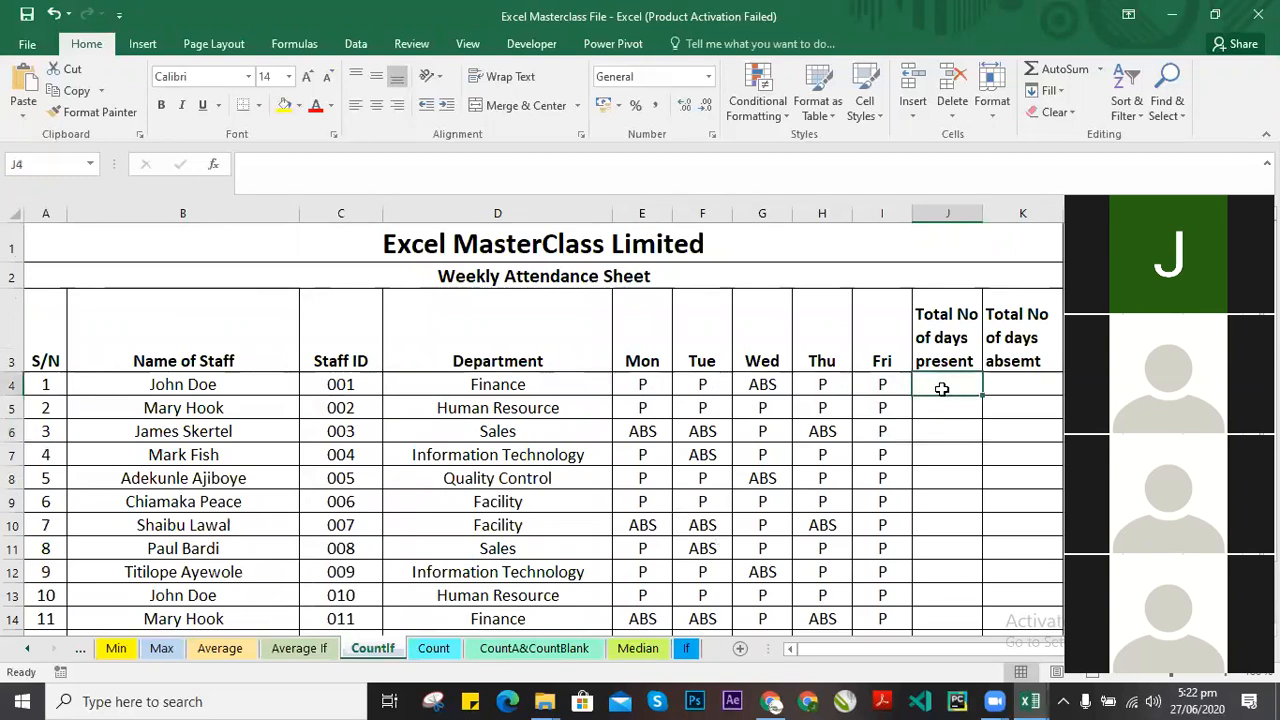
pyautogui.scroll(-2, 371, 394)
pyautogui.scroll(2, 689, 473)
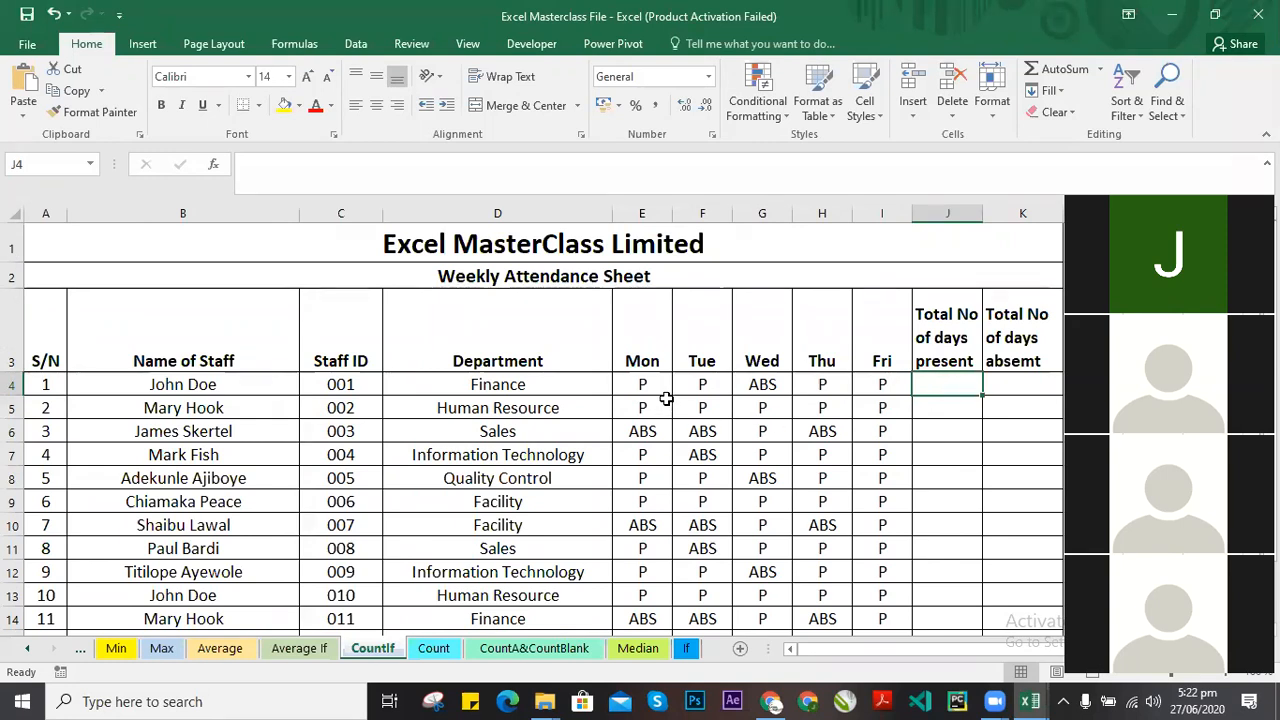
pyautogui.click(882, 385)
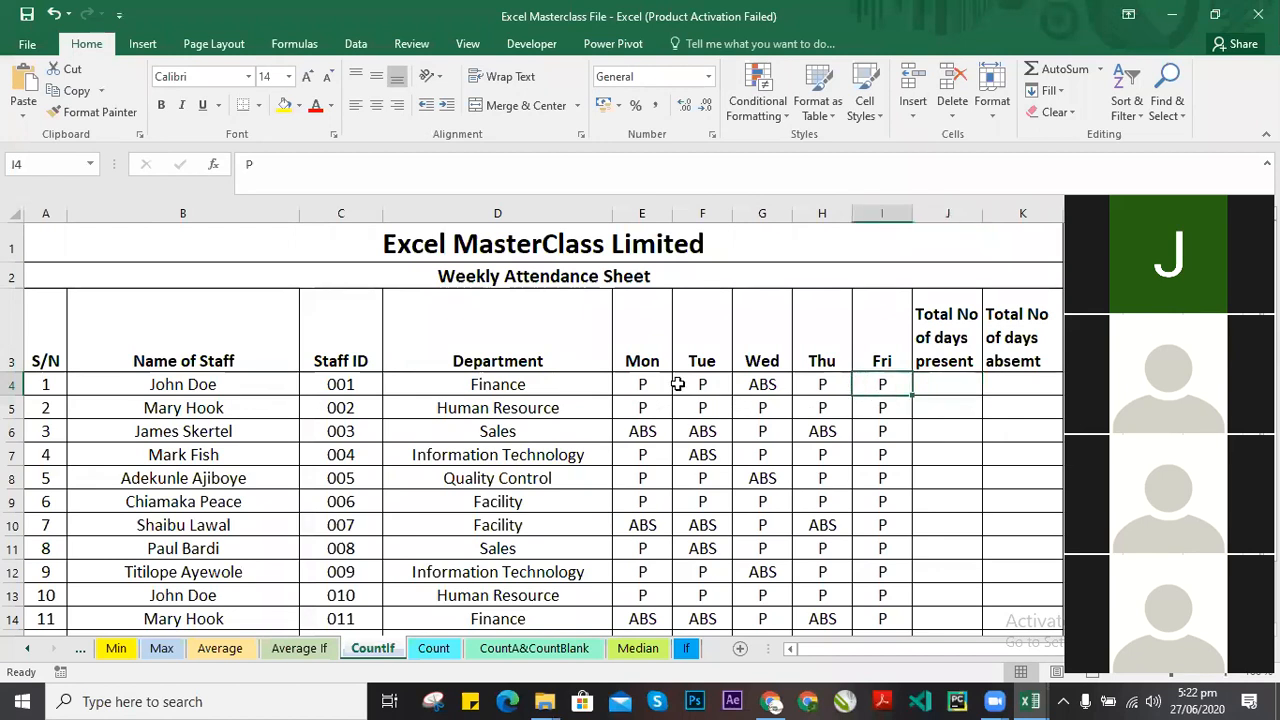
pyautogui.keyDown('shift'); pyautogui.click(665, 384); pyautogui.keyUp('shift')
pyautogui.click(700, 389)
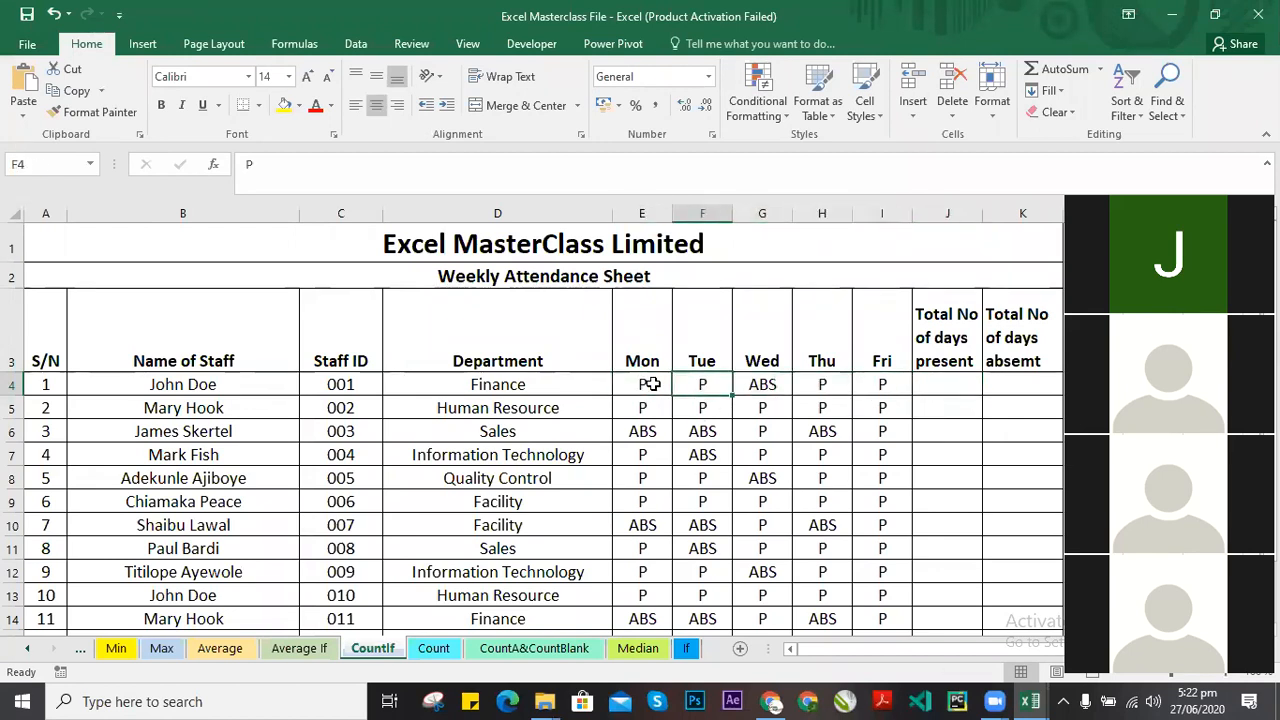
pyautogui.click(762, 384)
pyautogui.scroll(-1, 830, 445)
pyautogui.scroll(1, 843, 458)
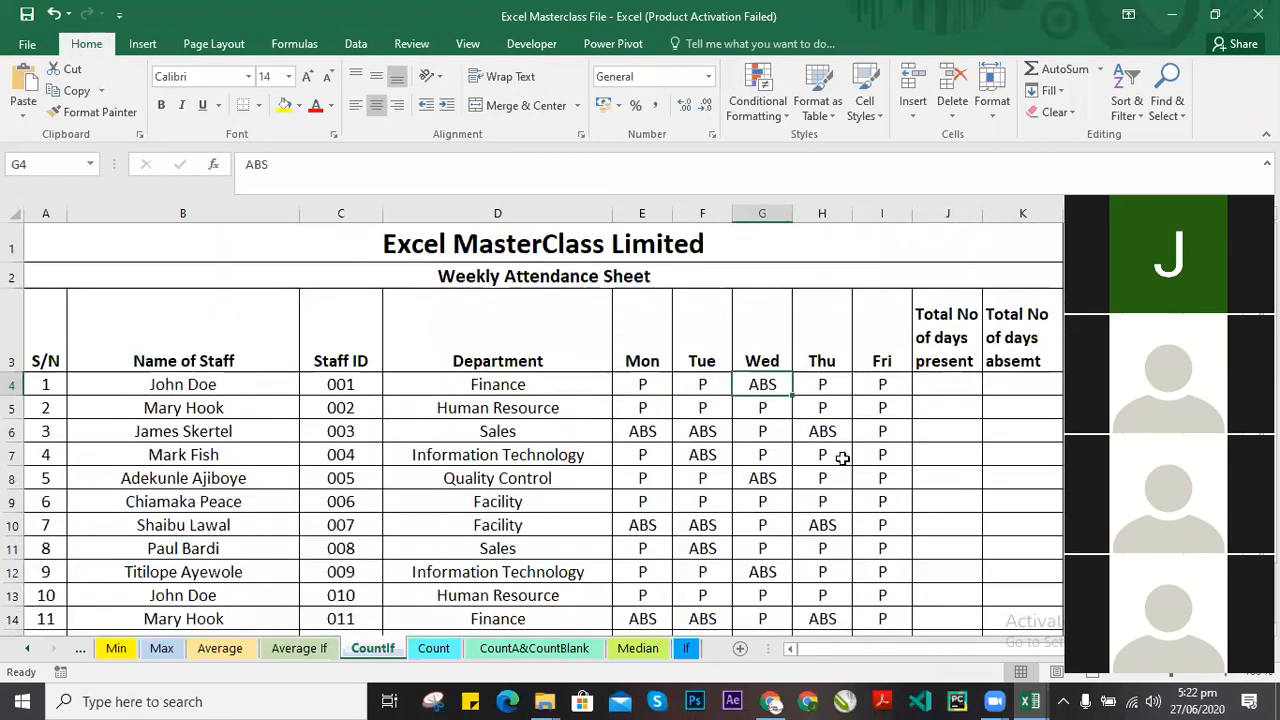
pyautogui.click(940, 386)
pyautogui.moveTo(904, 386); pyautogui.dragTo(645, 407)
pyautogui.click(947, 388)
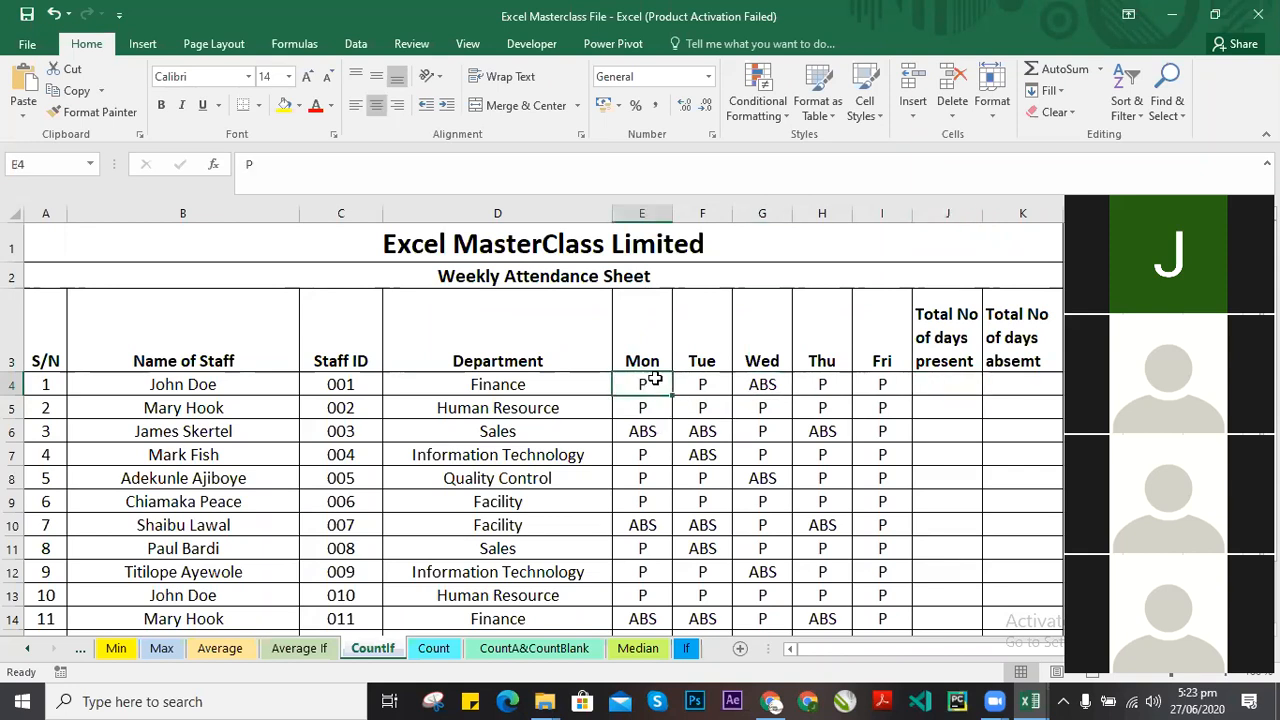
# Enter 4 as the total days present in J4 and 1 as the total days absent in K4.
pyautogui.click(706, 384)
pyautogui.click(827, 385)
pyautogui.click(877, 386)
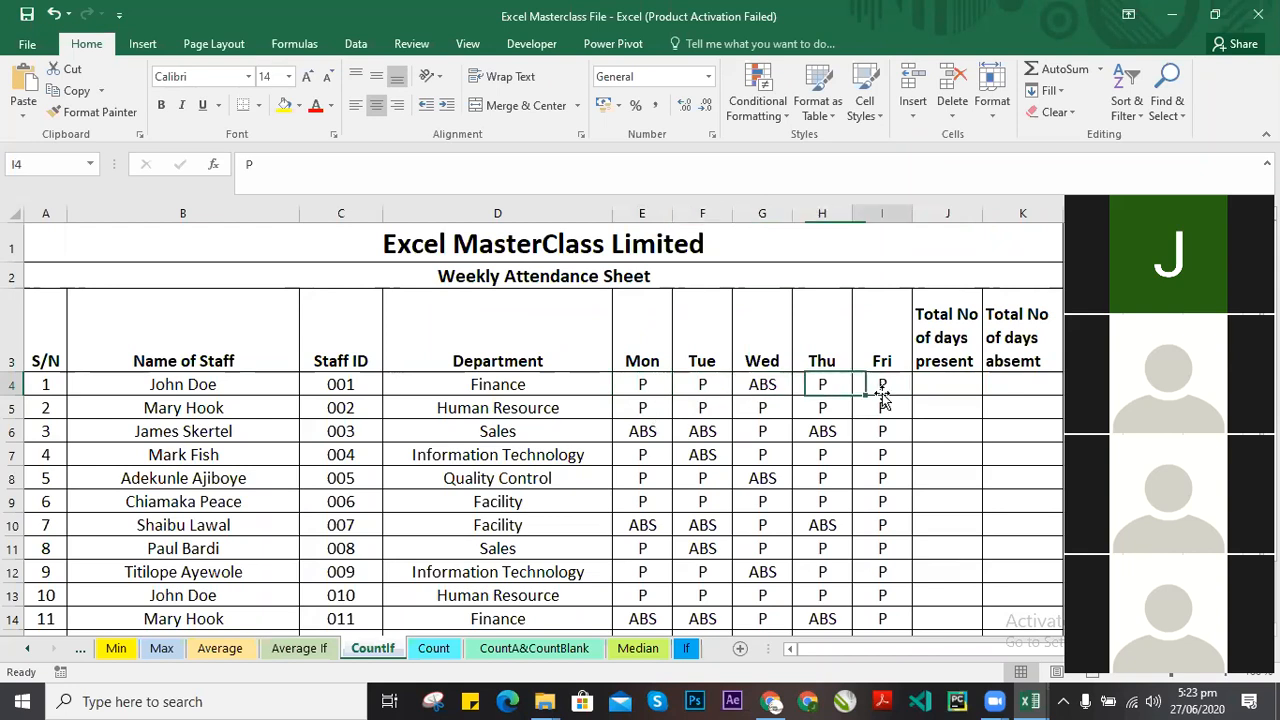
pyautogui.click(960, 386)
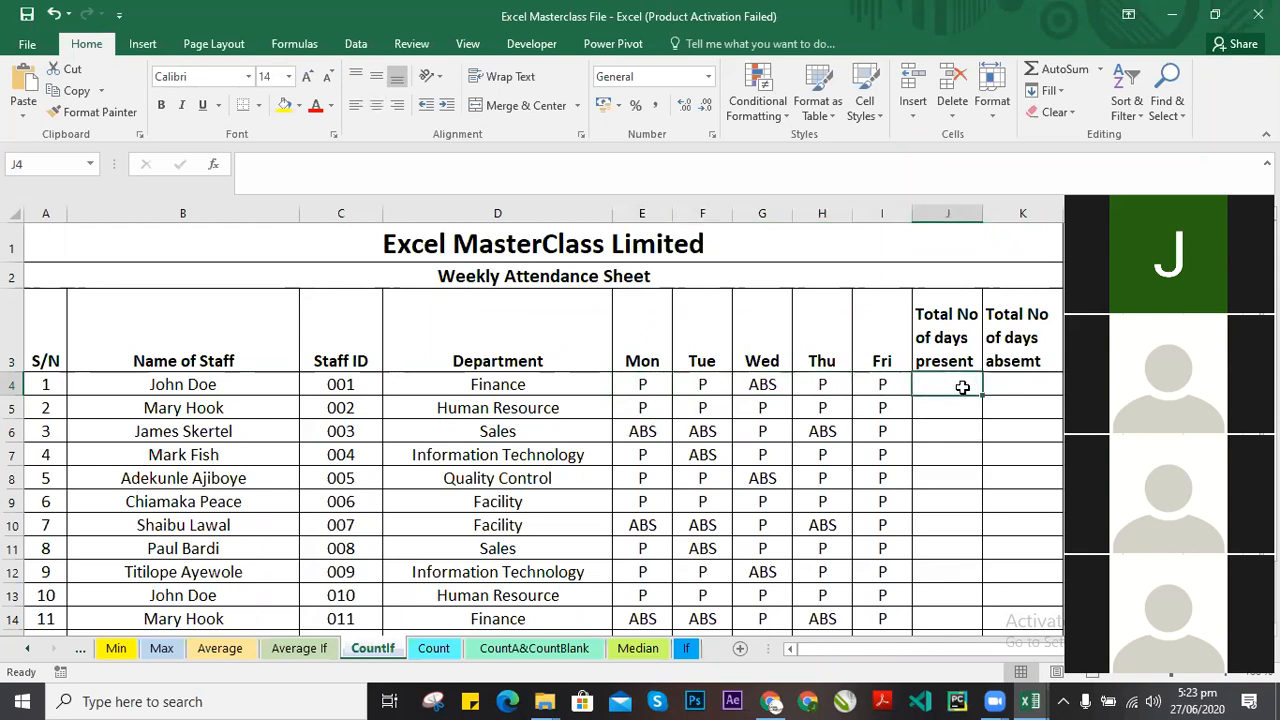
pyautogui.write('4')
pyautogui.click(1018, 384)
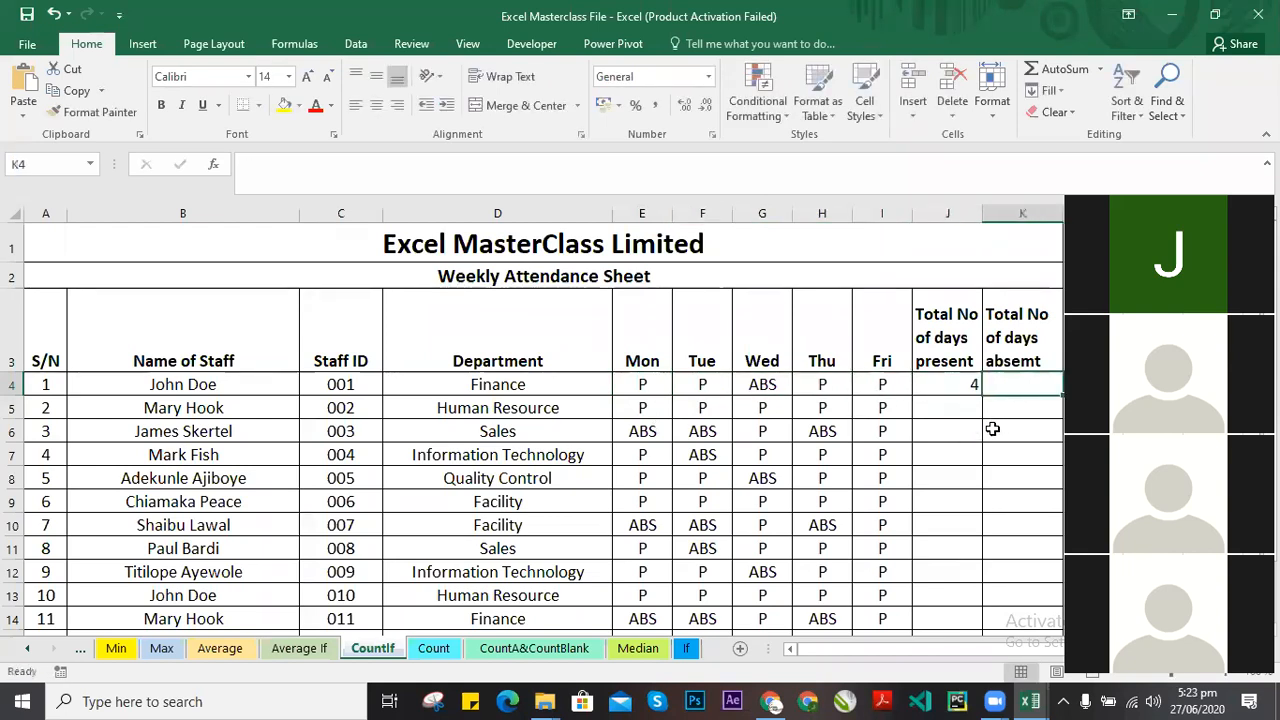
pyautogui.write('1')
pyautogui.click(1020, 432)
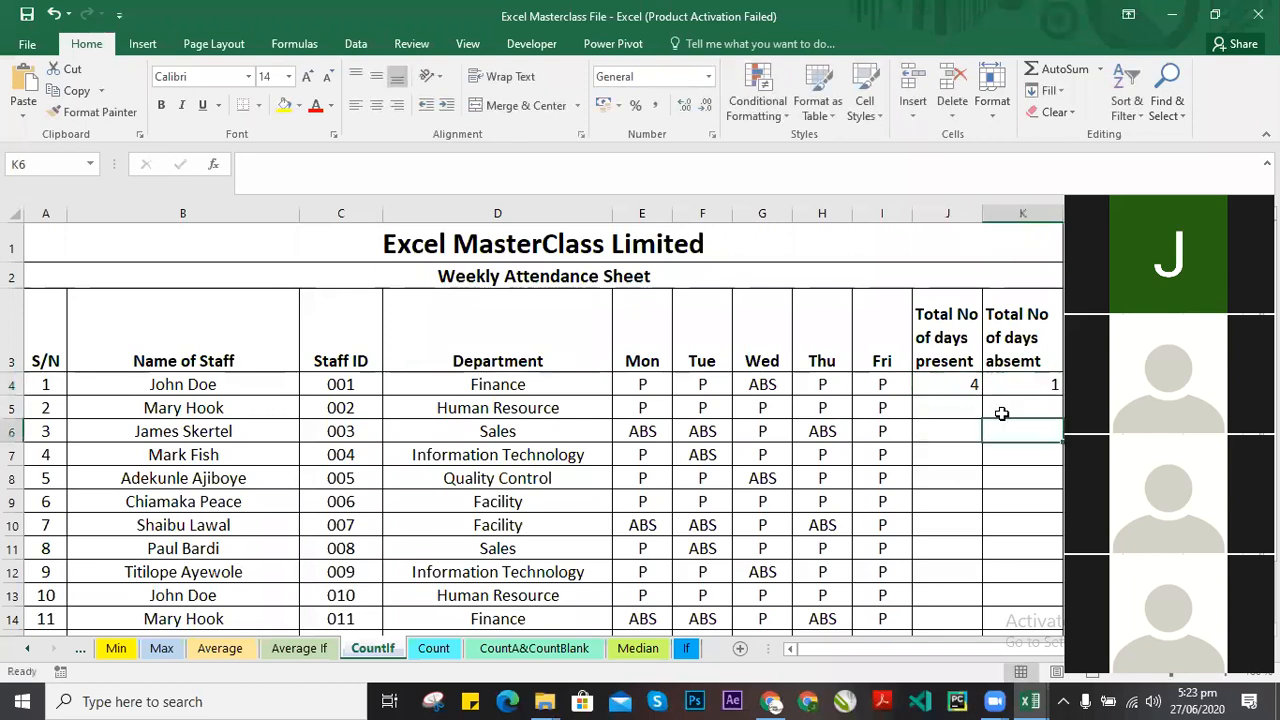
pyautogui.click(1008, 391)
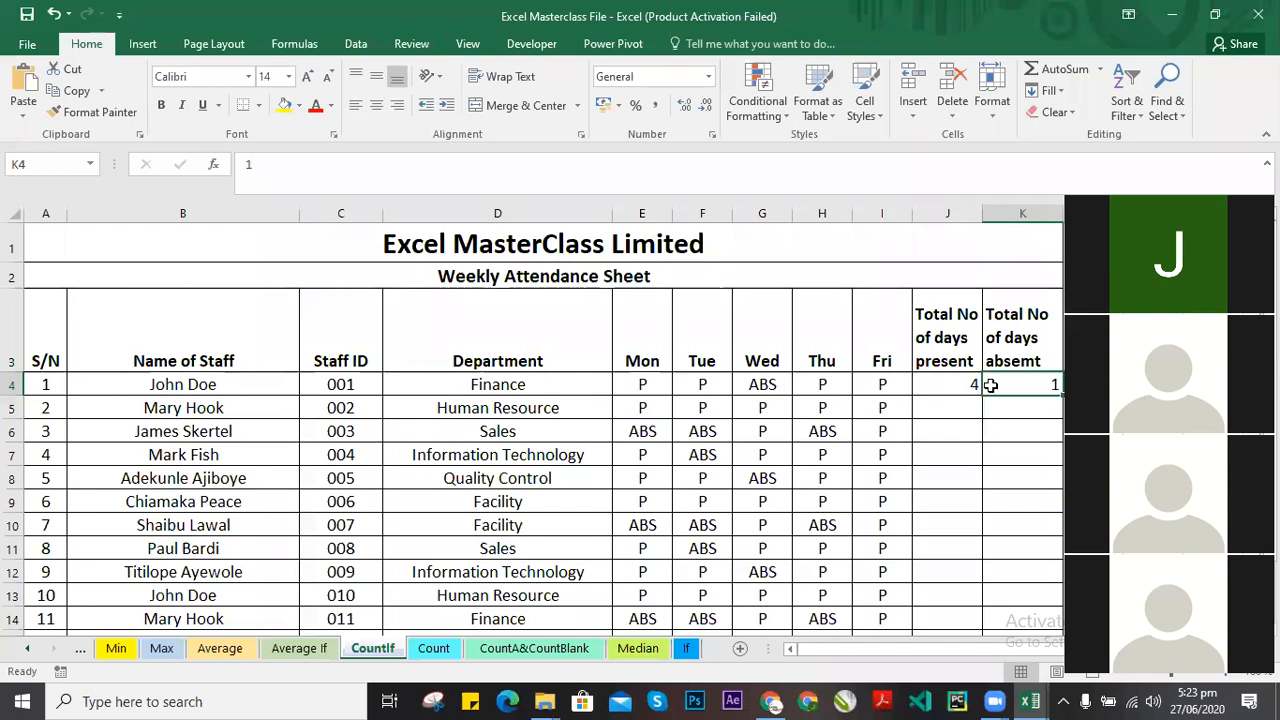
# Enter 5 as the total days present for the second staff member in J5.
pyautogui.click(972, 408)
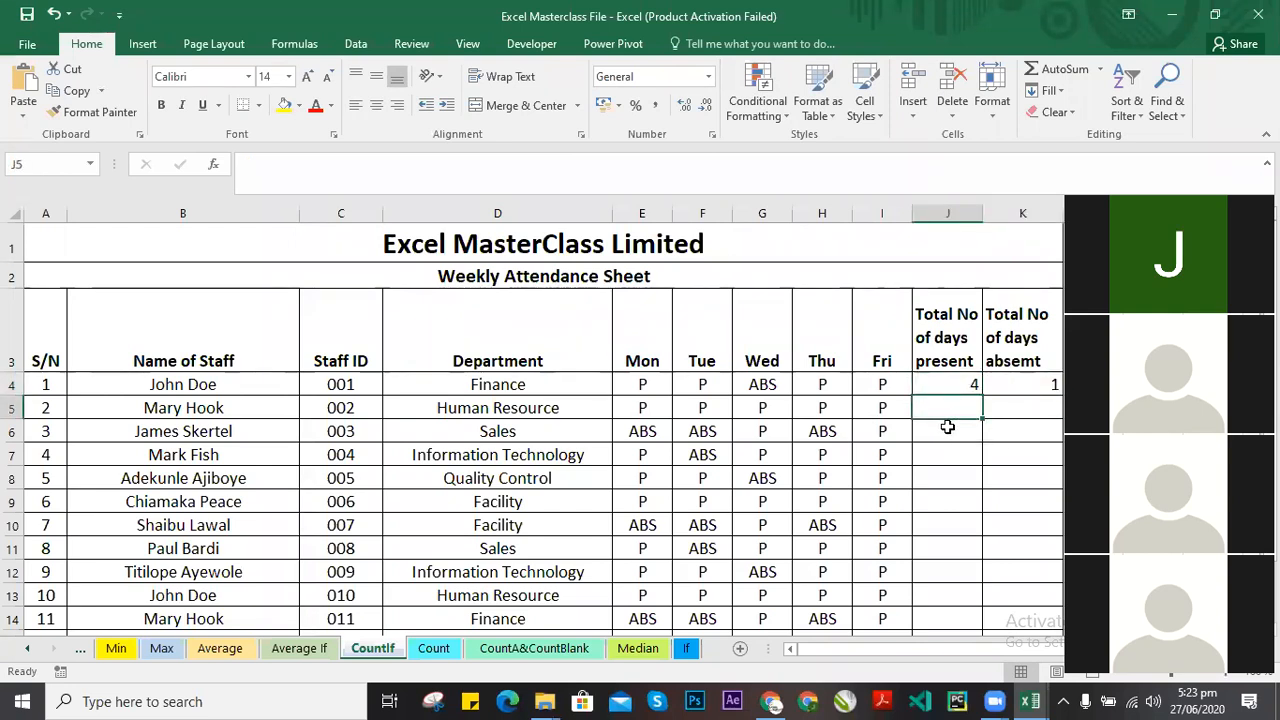
pyautogui.scroll(-5, 640, 449)
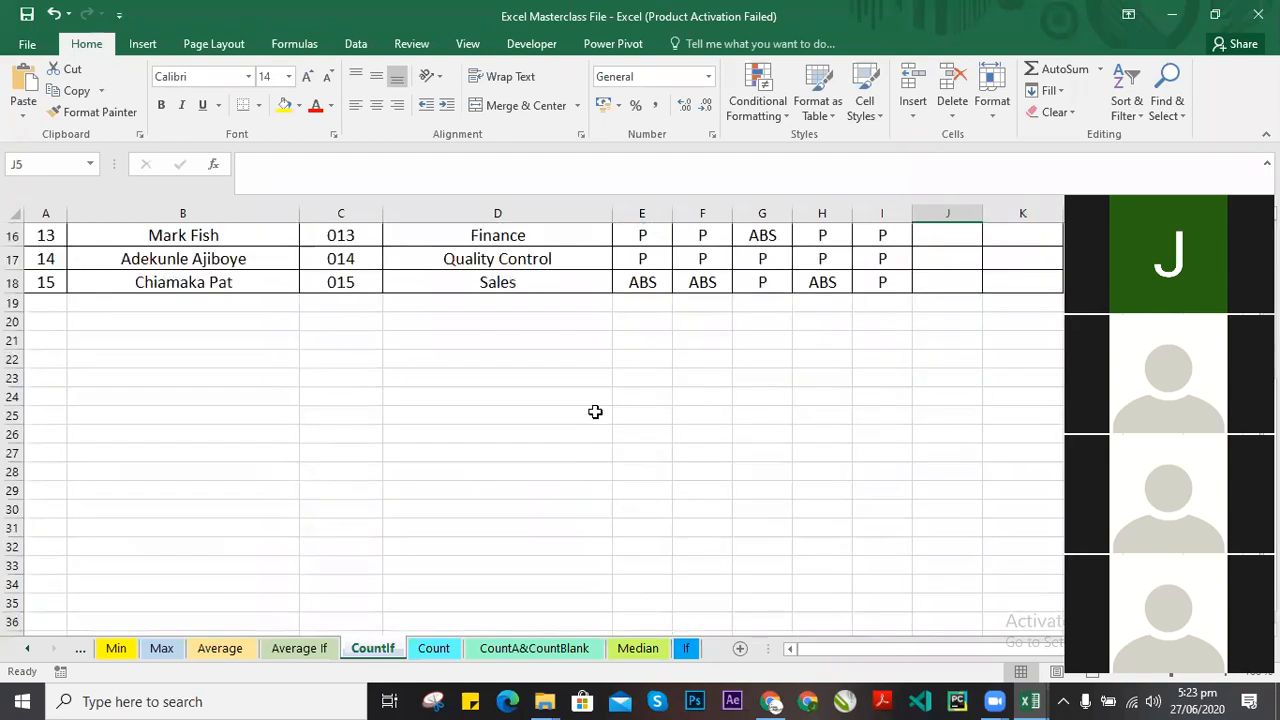
pyautogui.scroll(5, 548, 473)
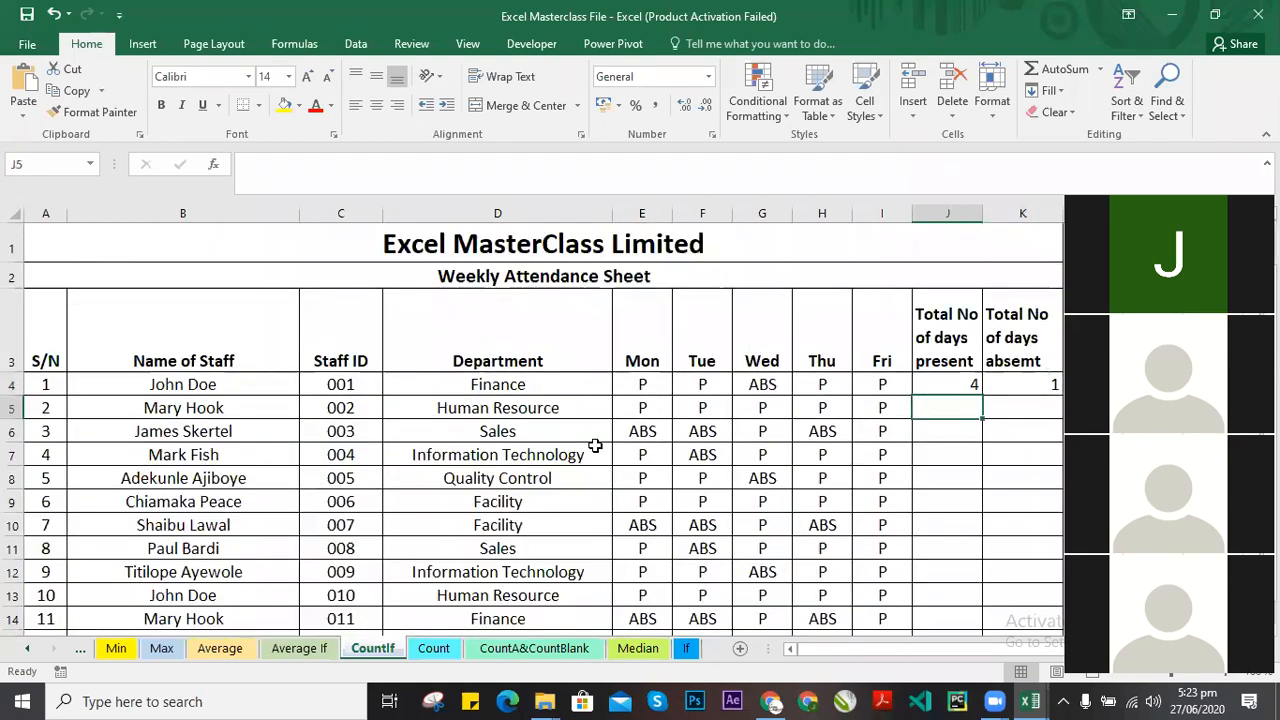
pyautogui.scroll(-1, 775, 461)
pyautogui.scroll(-3, 775, 461)
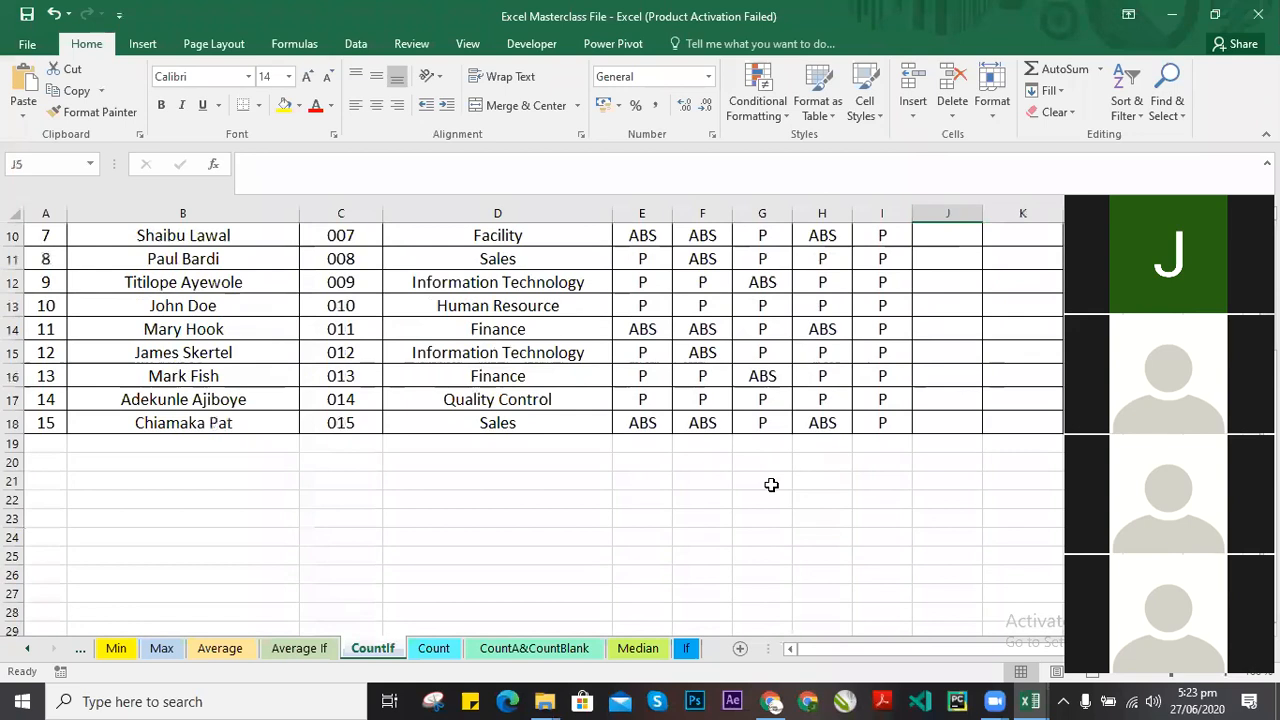
pyautogui.scroll(3, 800, 483)
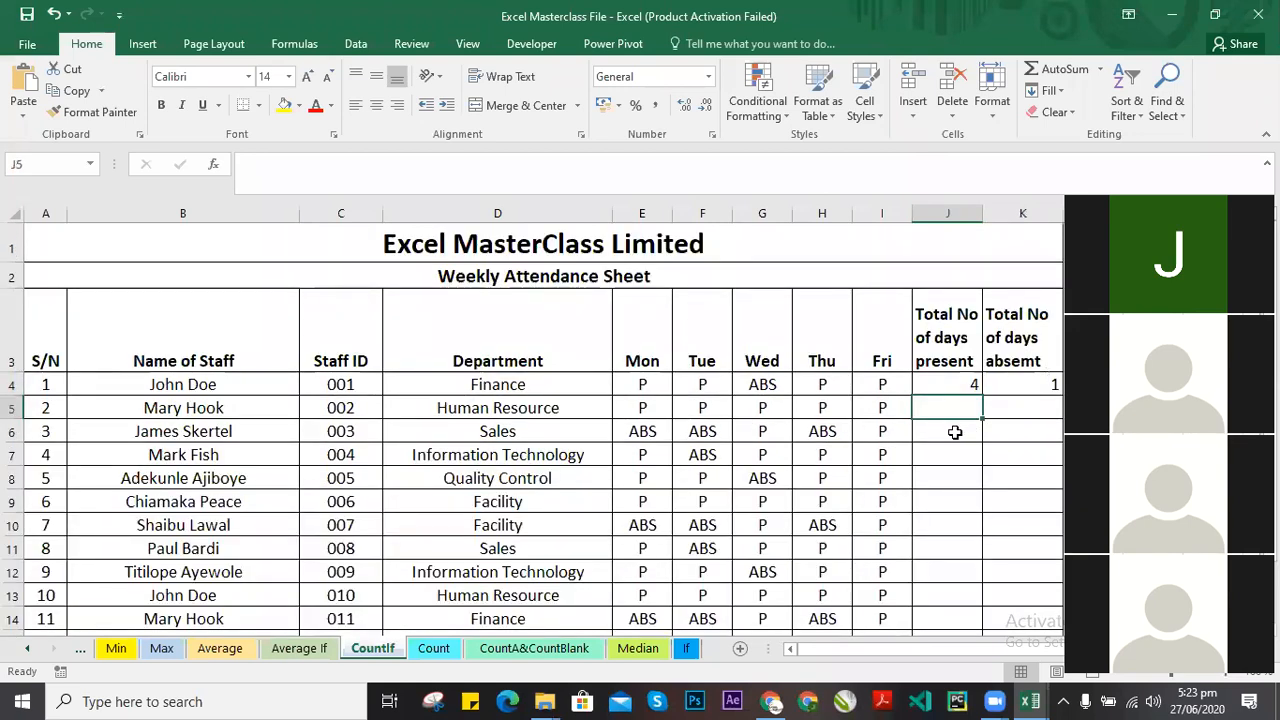
pyautogui.write('5')
pyautogui.click(1010, 416)
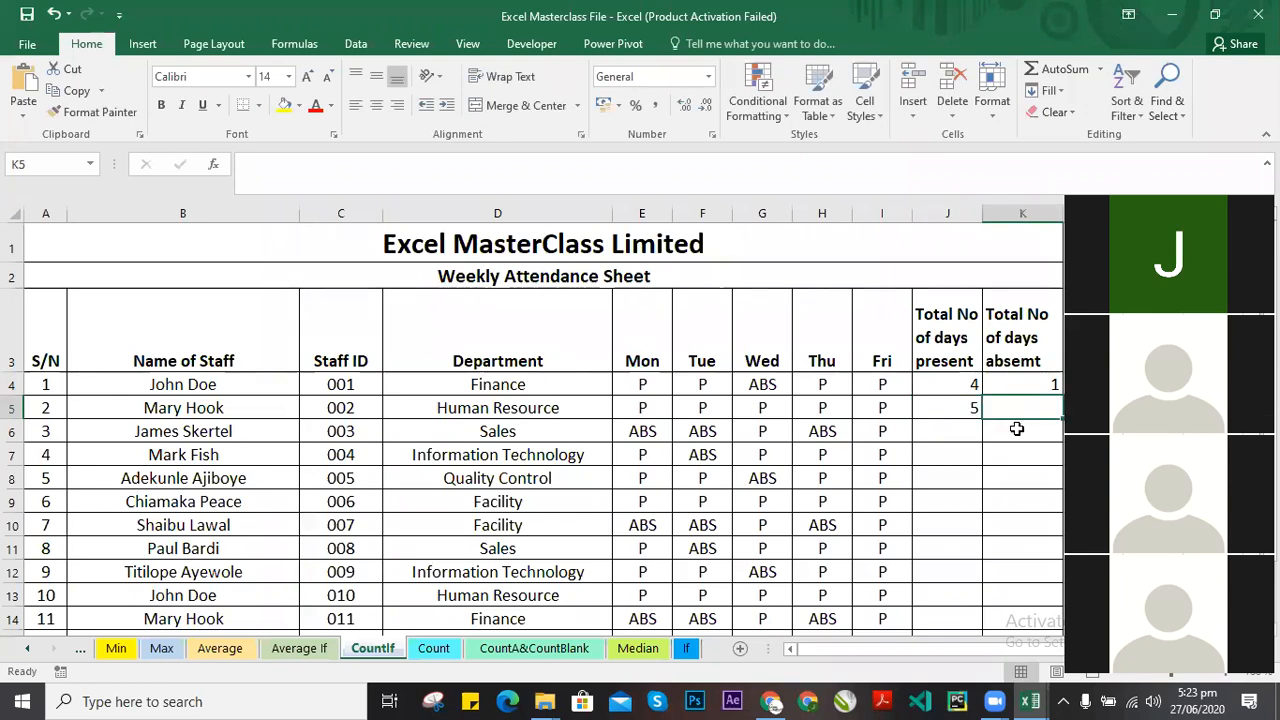
pyautogui.hotkey('ctrl', 'd')
# Clear the manually entered totals in J4:K5.
pyautogui.moveTo(946, 386); pyautogui.dragTo(1038, 407)
pyautogui.press('Delete')
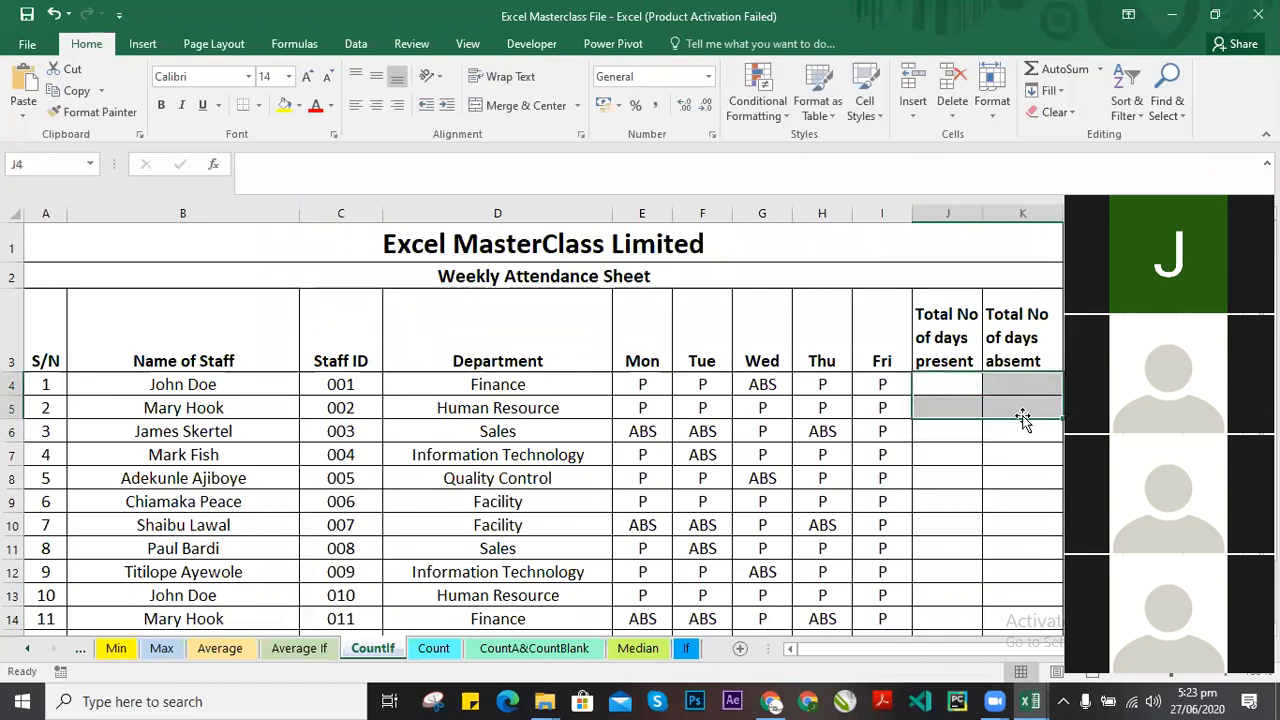
pyautogui.click(950, 392)
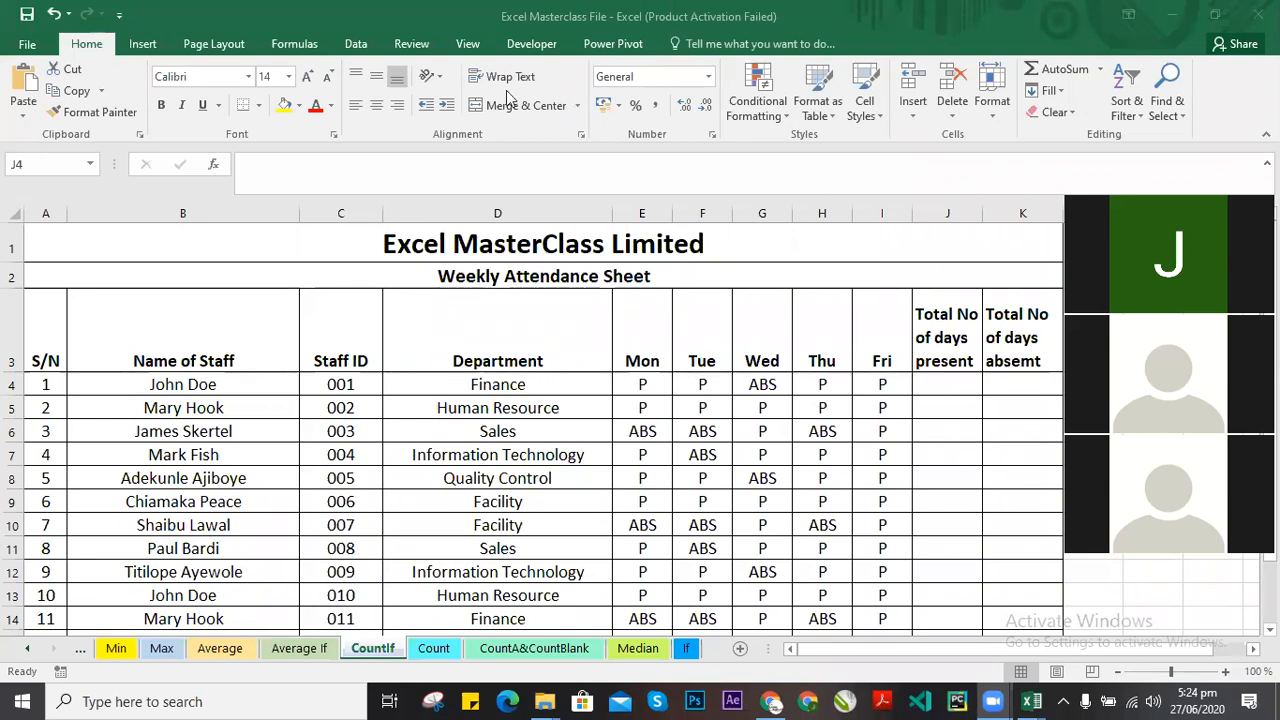
# Start a COUNTIF formula in J4 with the Monday-to-Friday marks E4:I4 as its range.
pyautogui.click(922, 386)
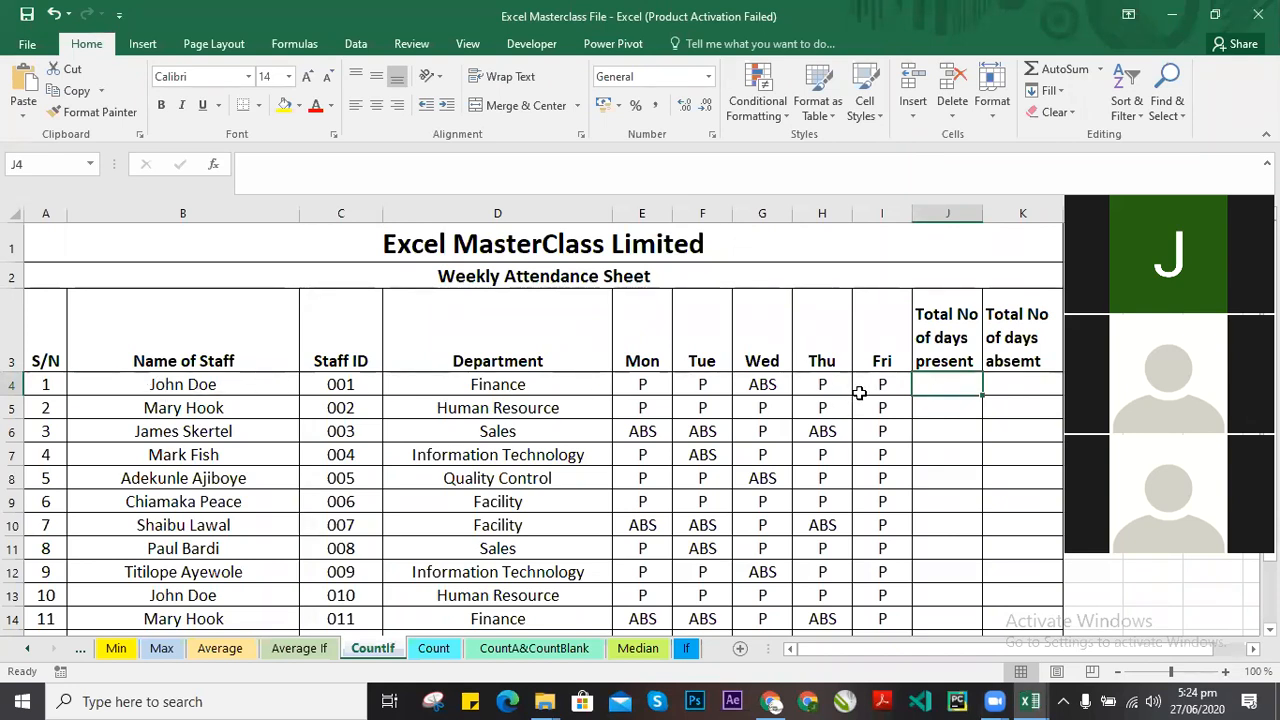
pyautogui.write('=')
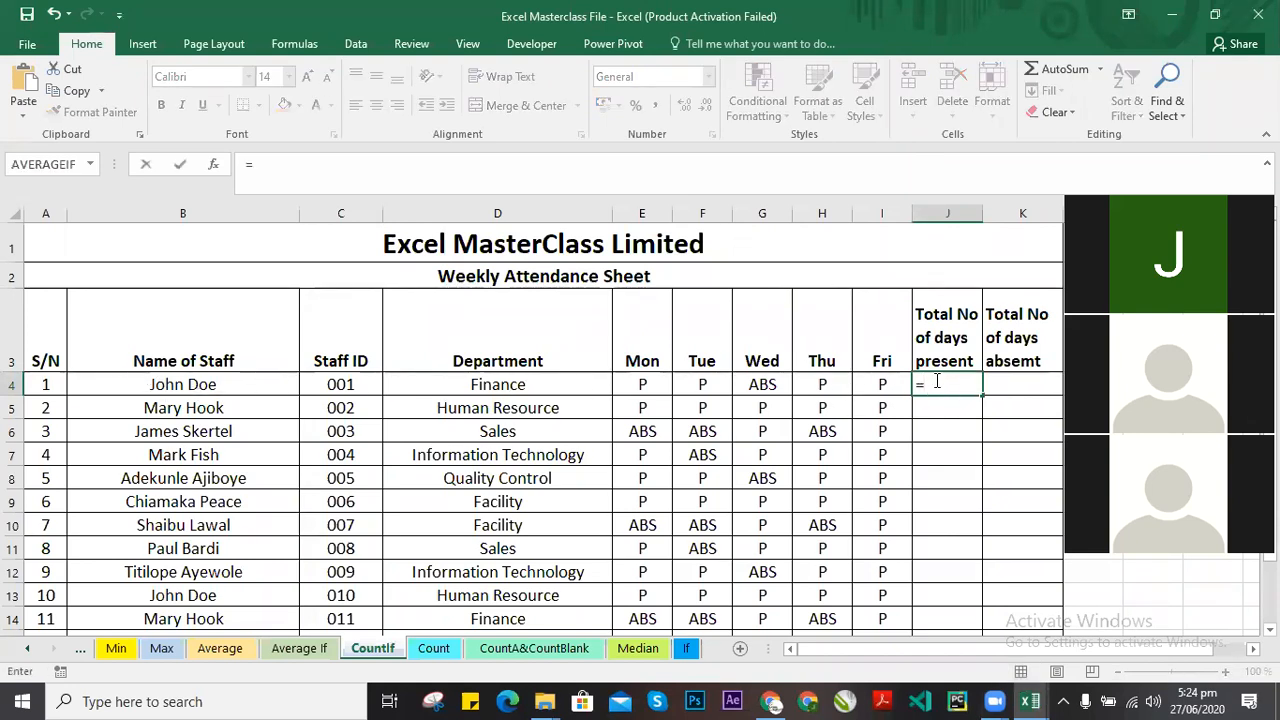
pyautogui.write('CO')
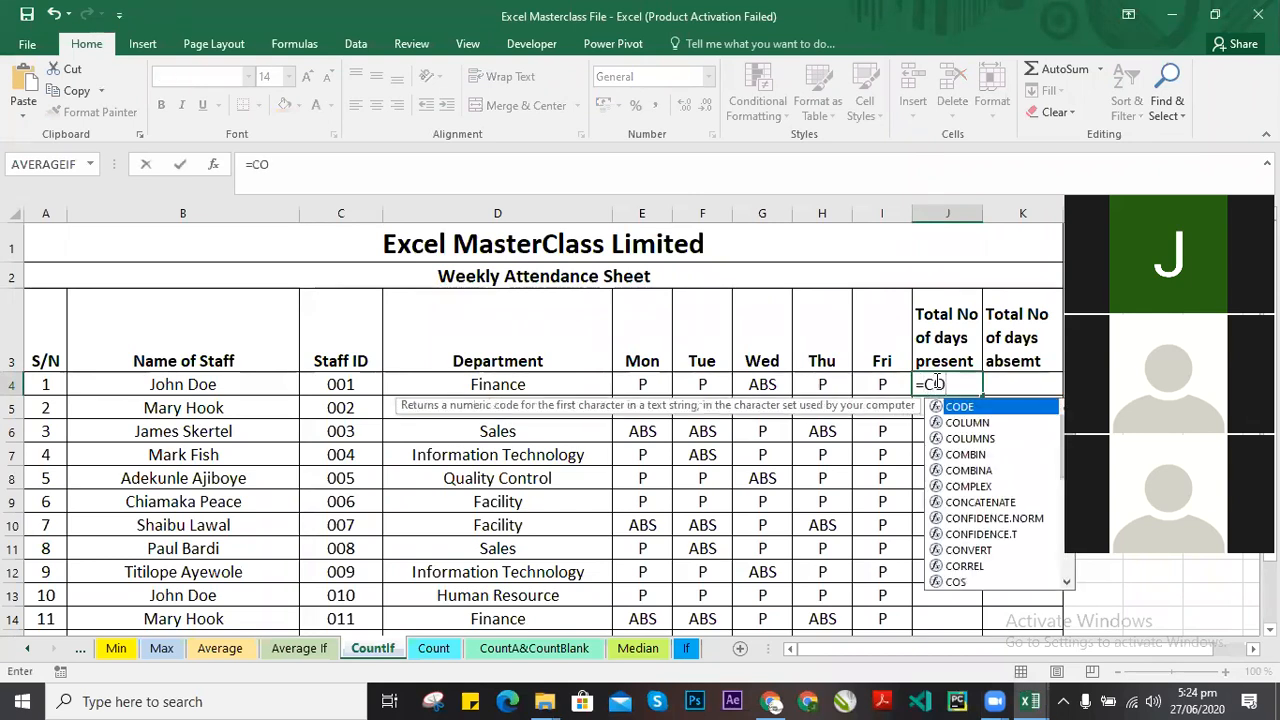
pyautogui.write('UNTIF')
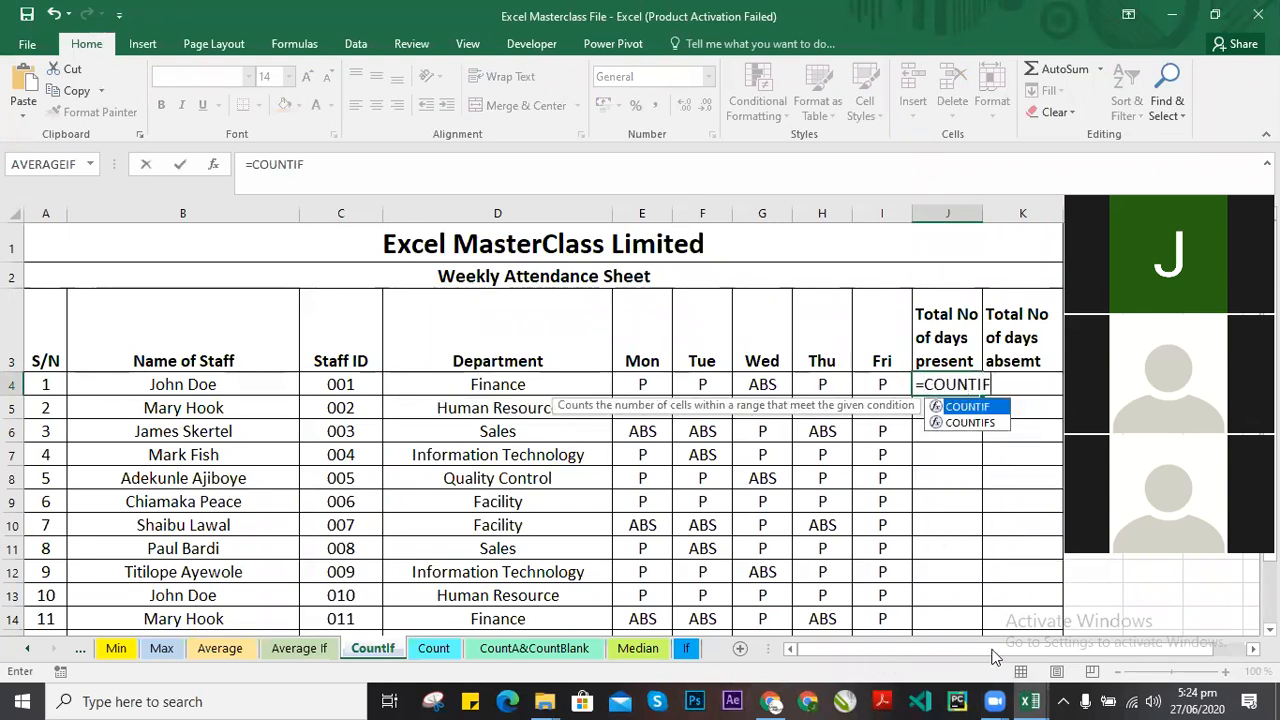
pyautogui.moveTo(969, 647); pyautogui.dragTo(980, 647)
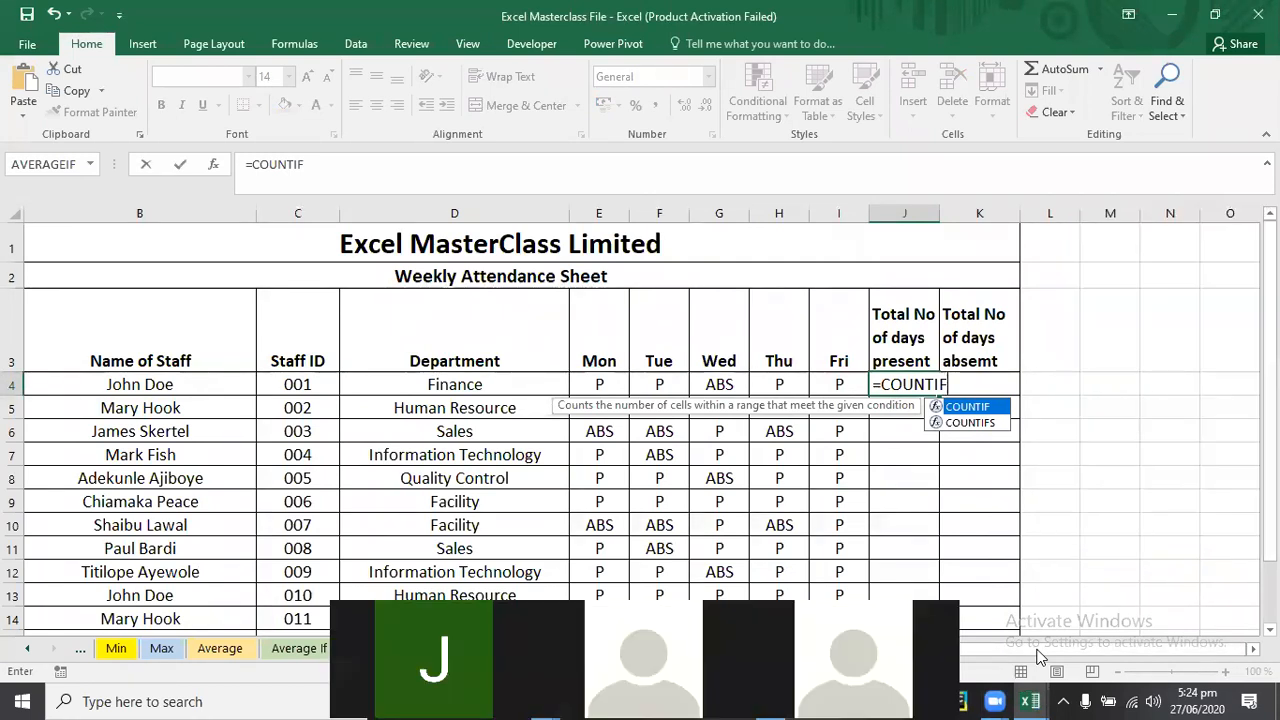
pyautogui.press('F2')
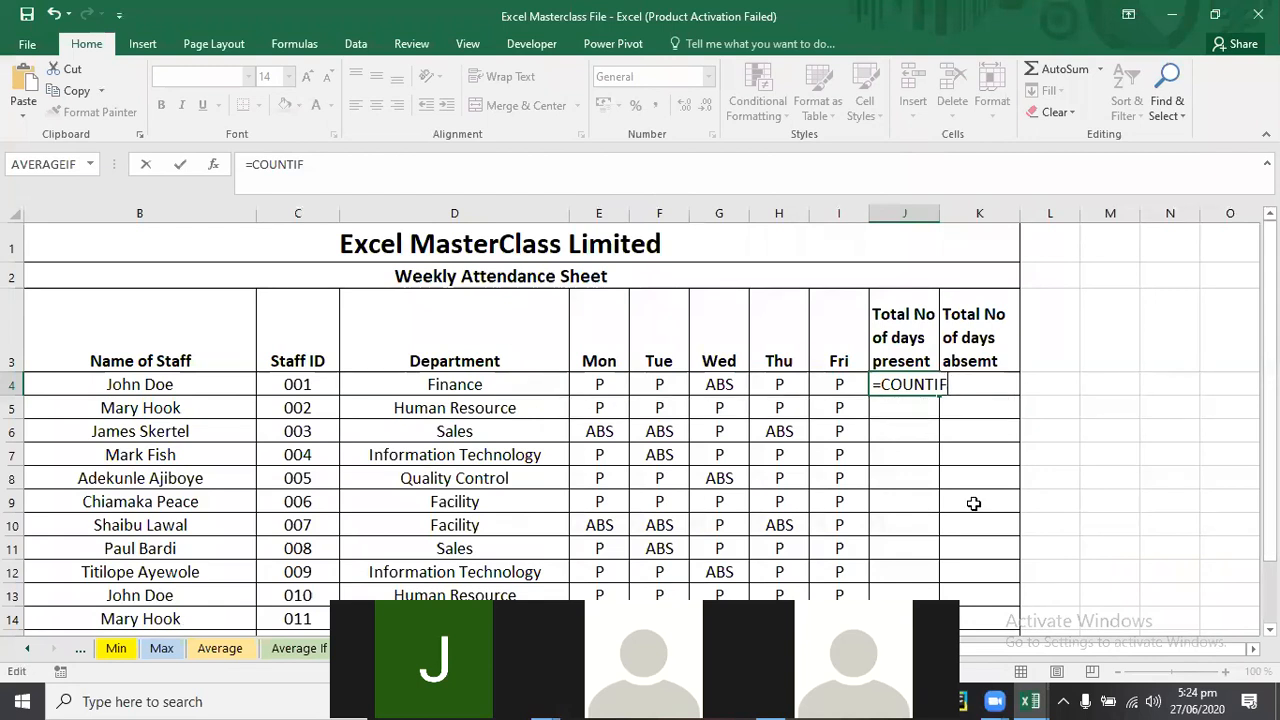
pyautogui.hscroll(3, 1250, 650)
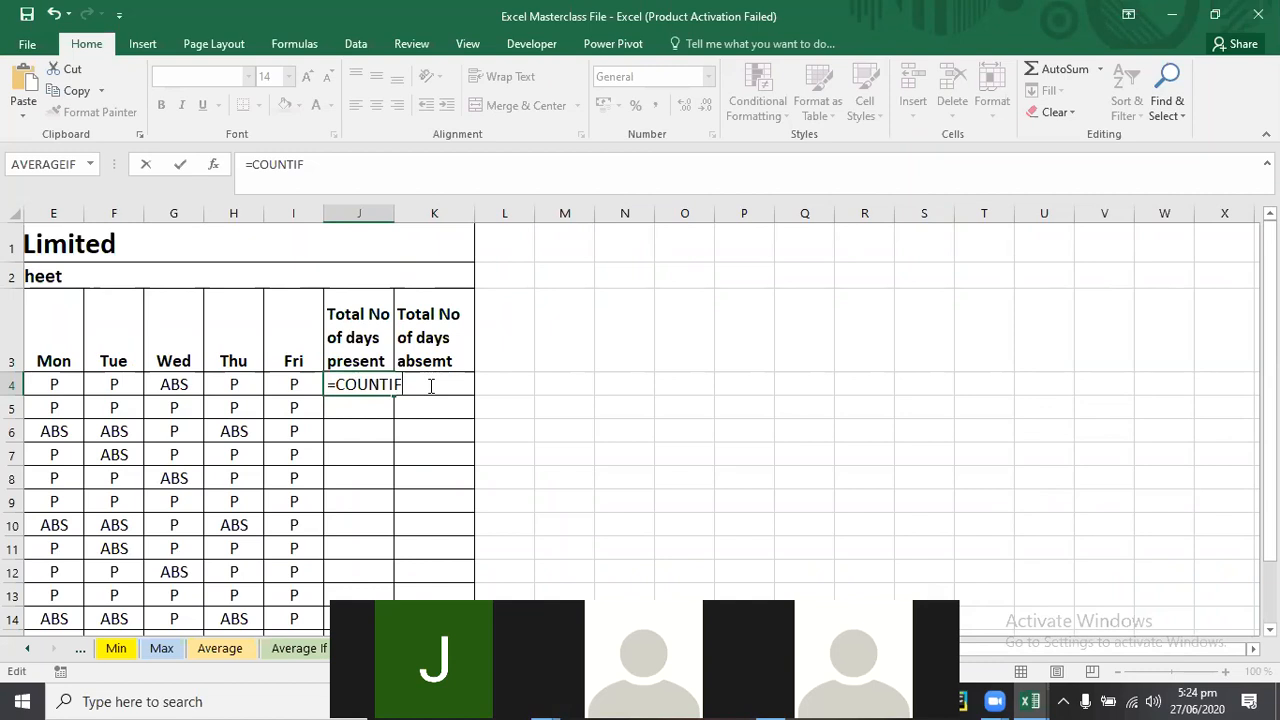
pyautogui.write('(')
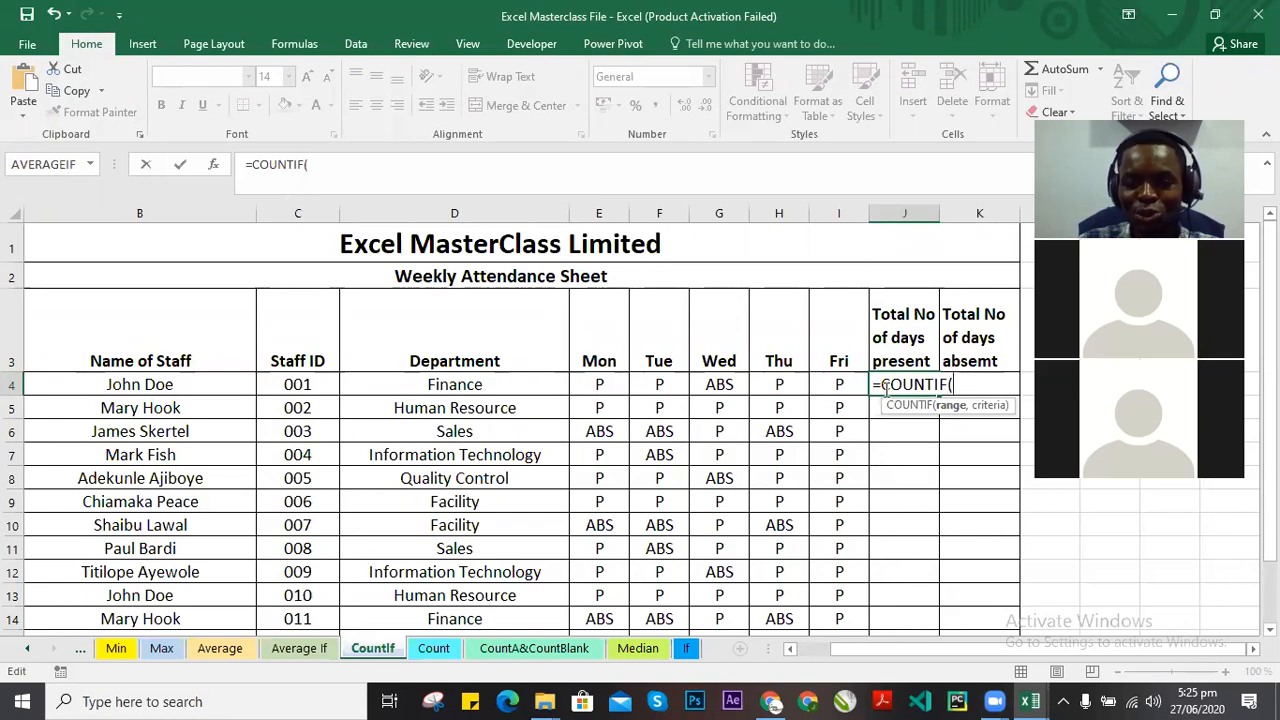
pyautogui.click(603, 384)
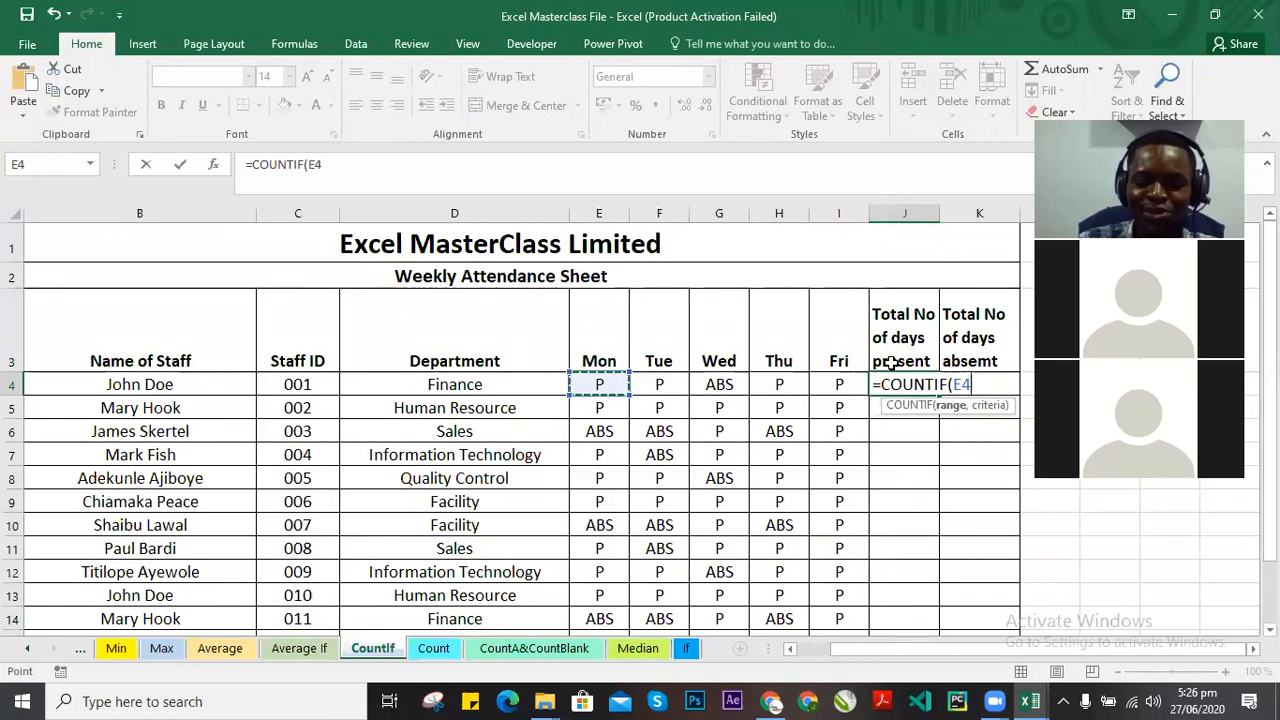
pyautogui.press('F8')
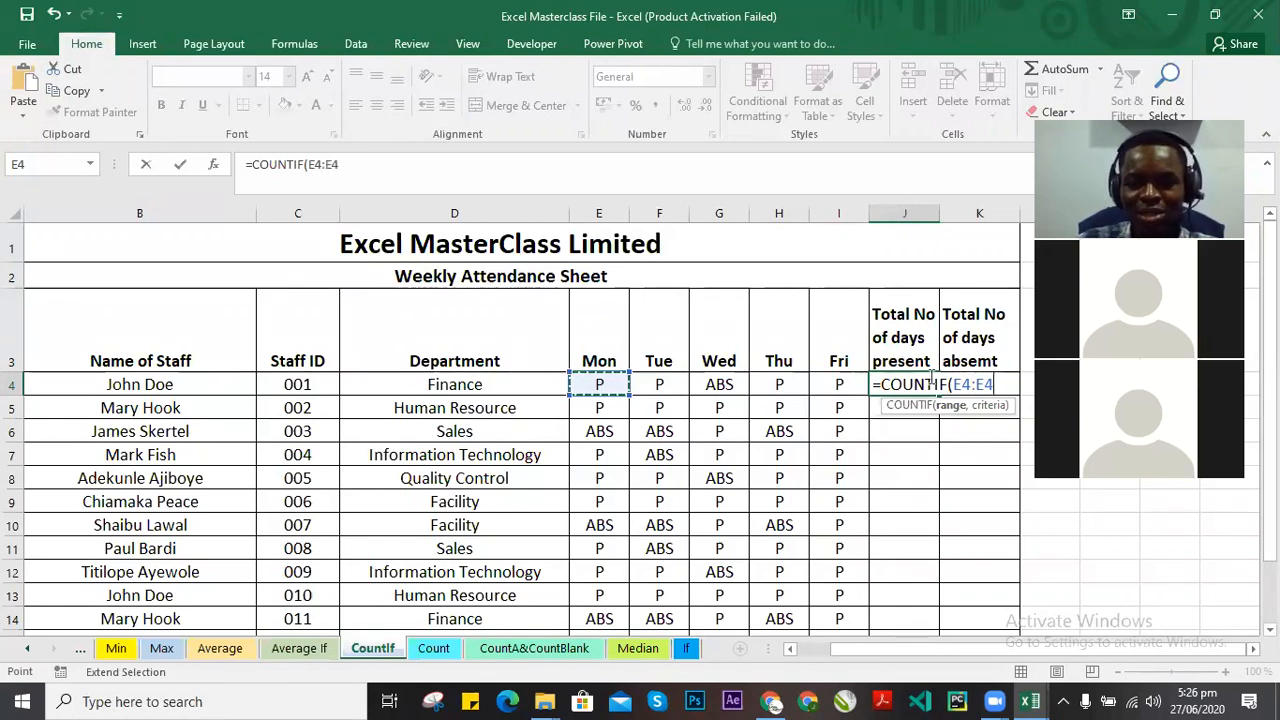
pyautogui.click(834, 382)
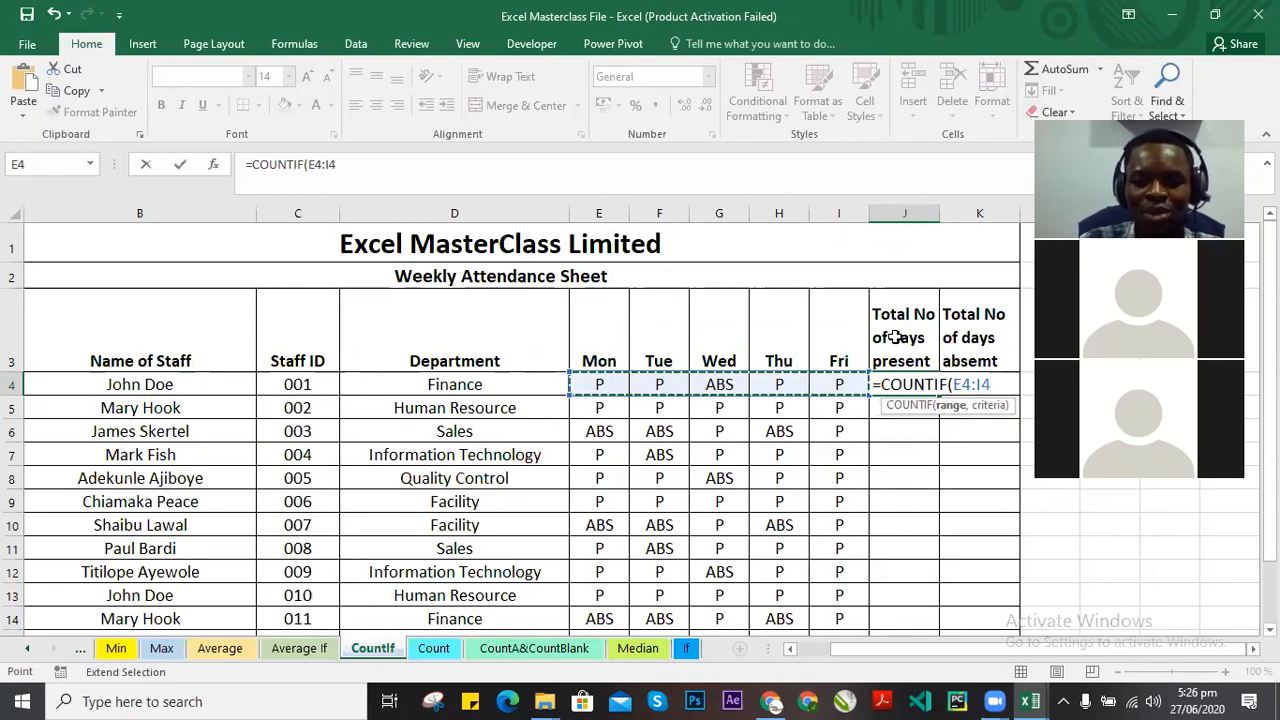
# Complete the J4 formula with the criterion "P", so it reads =COUNTIF(E4:I4, "P").
pyautogui.write(', "P')
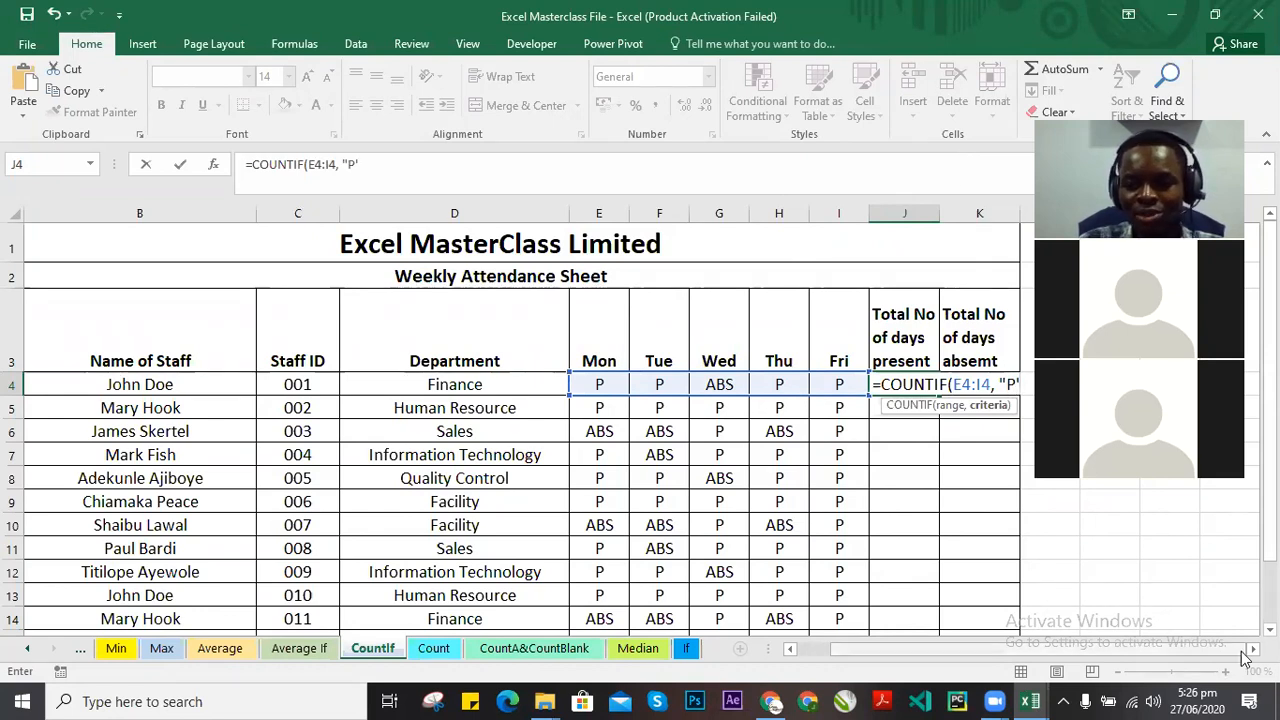
pyautogui.hscroll(1, 1232, 633)
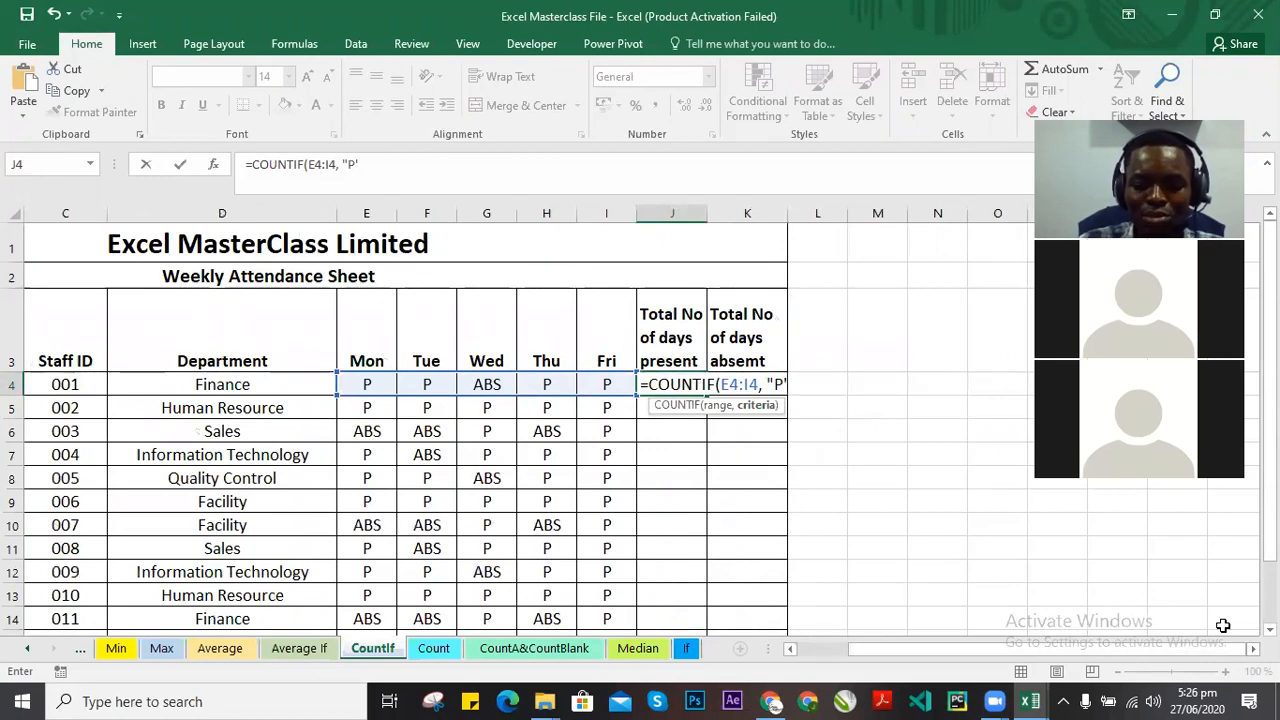
pyautogui.write(')')
pyautogui.press('BackSpace')
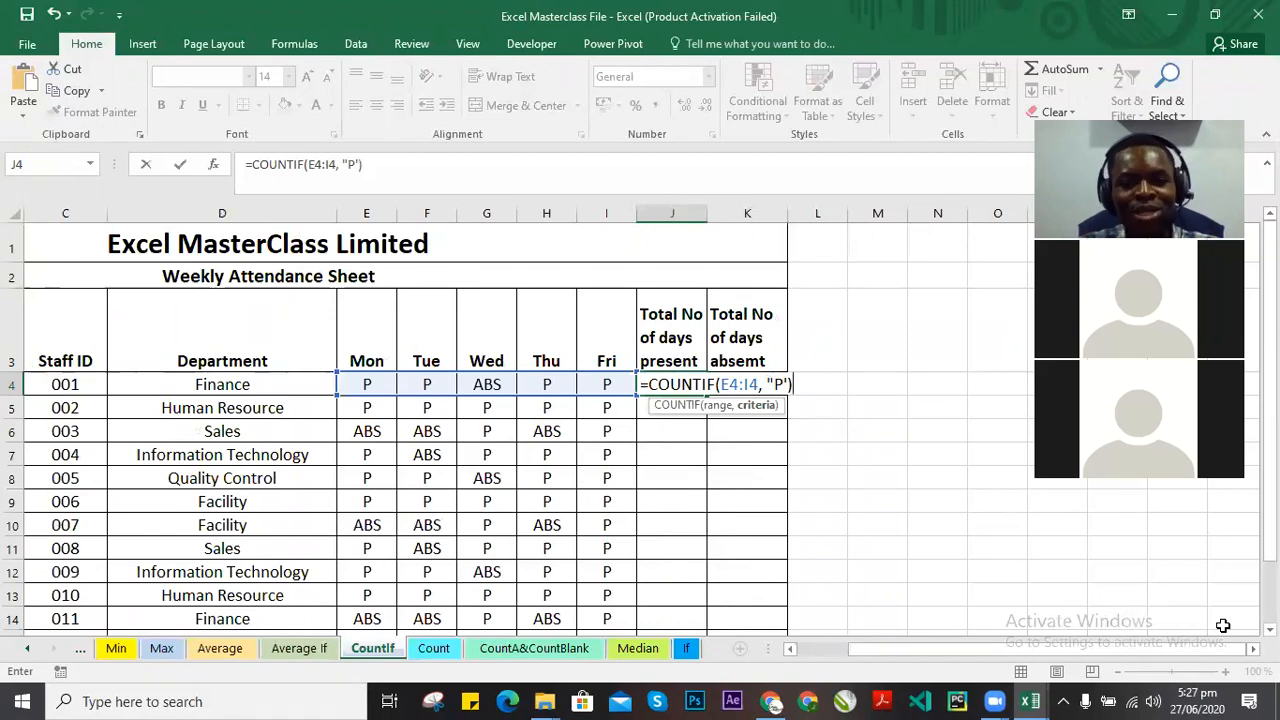
pyautogui.press('Return')
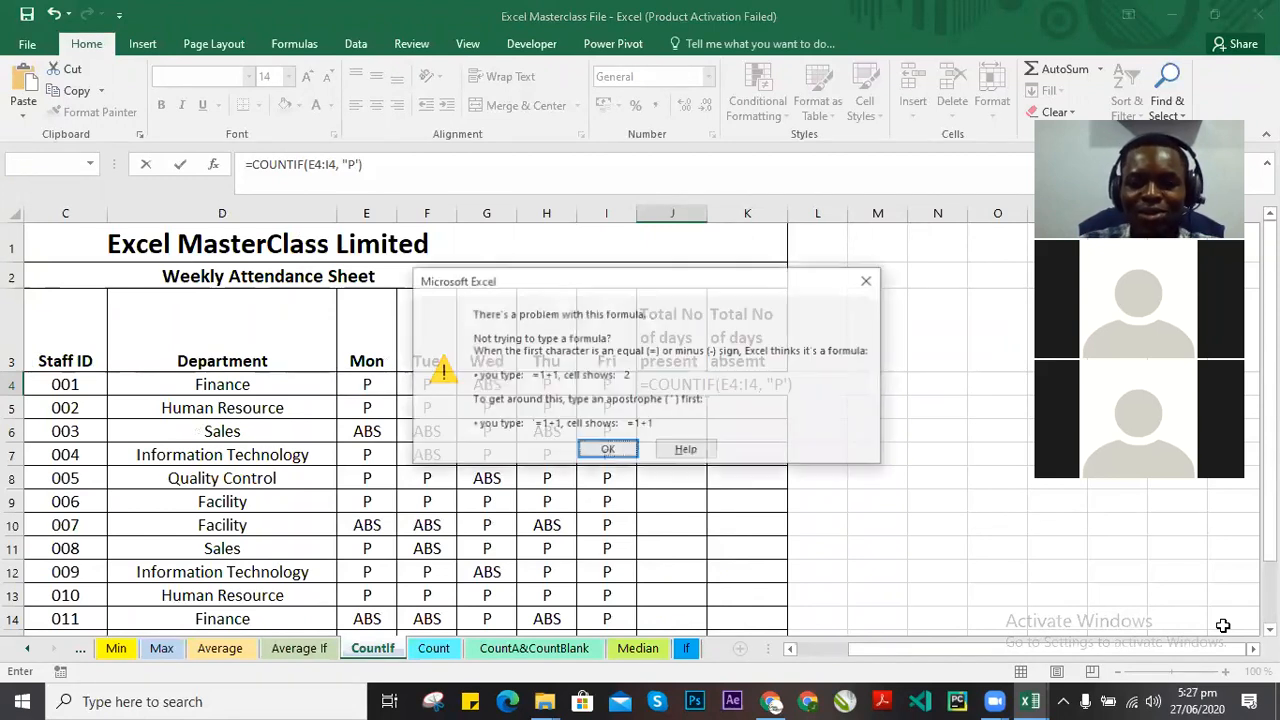
pyautogui.press('Return')
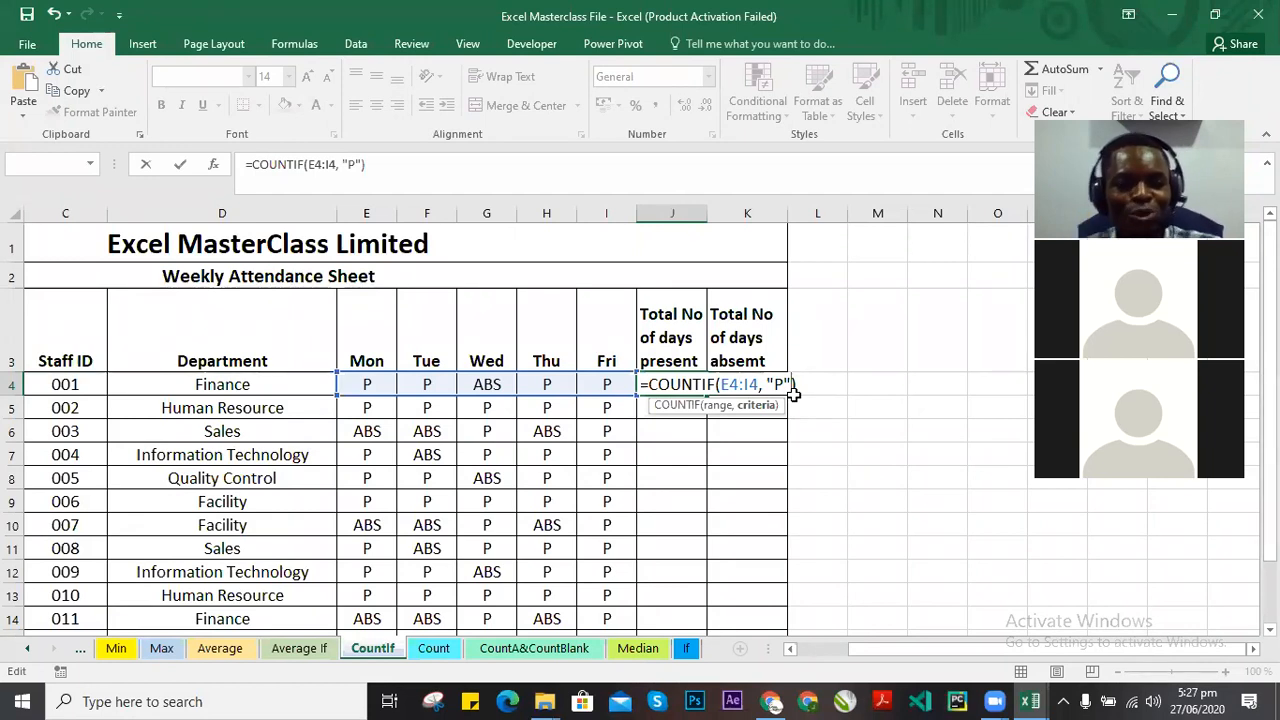
pyautogui.write(')')
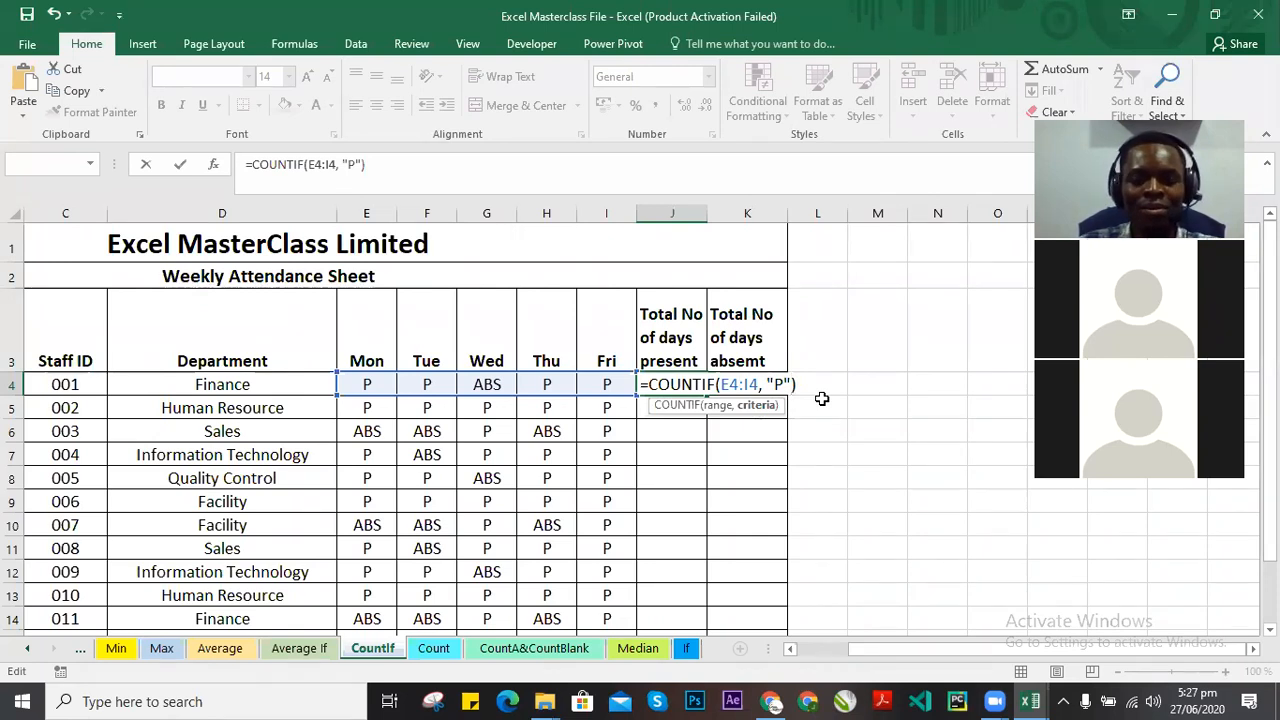
pyautogui.press('Return')
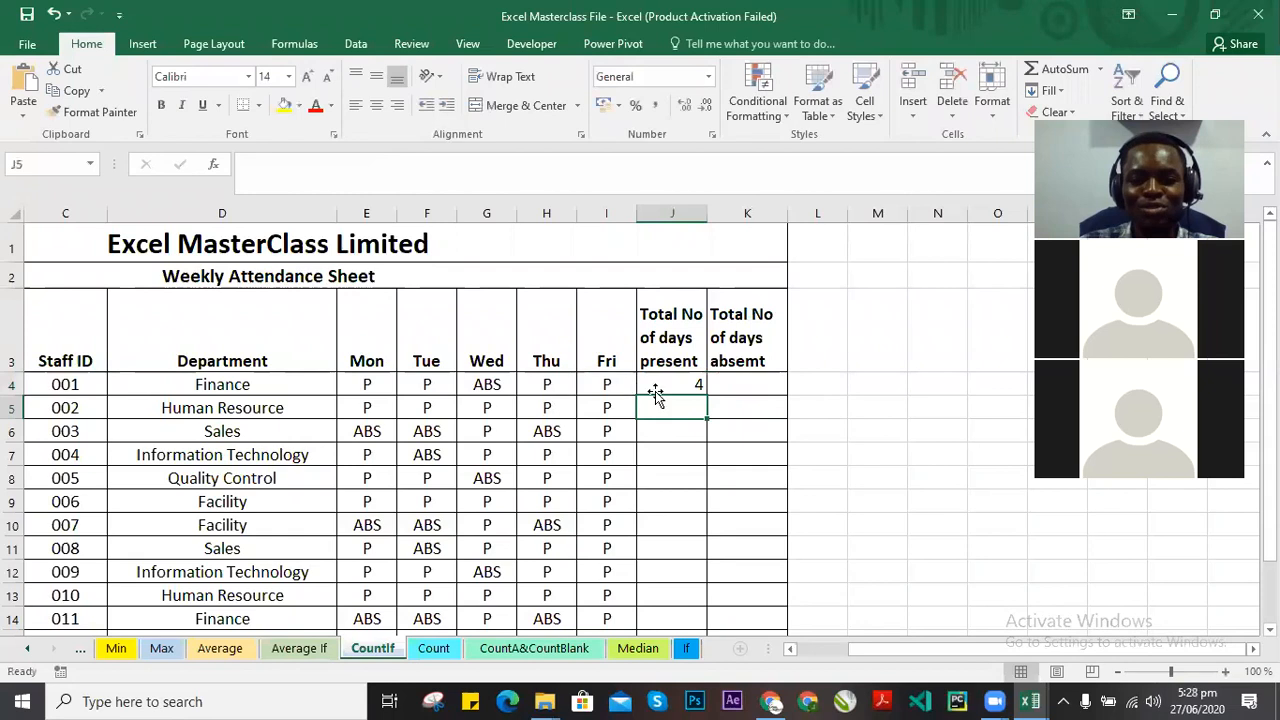
# Check the J4 total against the first staff member's Monday-to-Friday attendance marks in E4:I4.
pyautogui.click(676, 392)
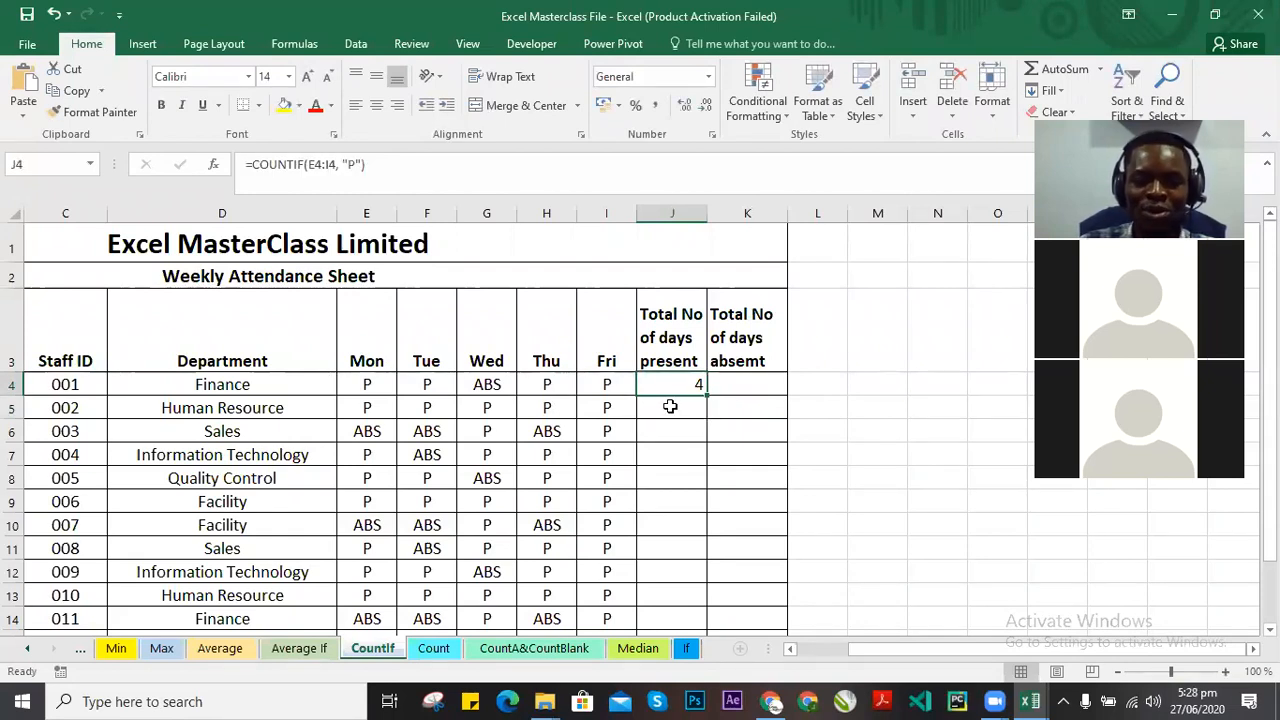
pyautogui.click(365, 384)
pyautogui.press('Right')
pyautogui.press('Right')
pyautogui.press('Right')
pyautogui.press('Right')
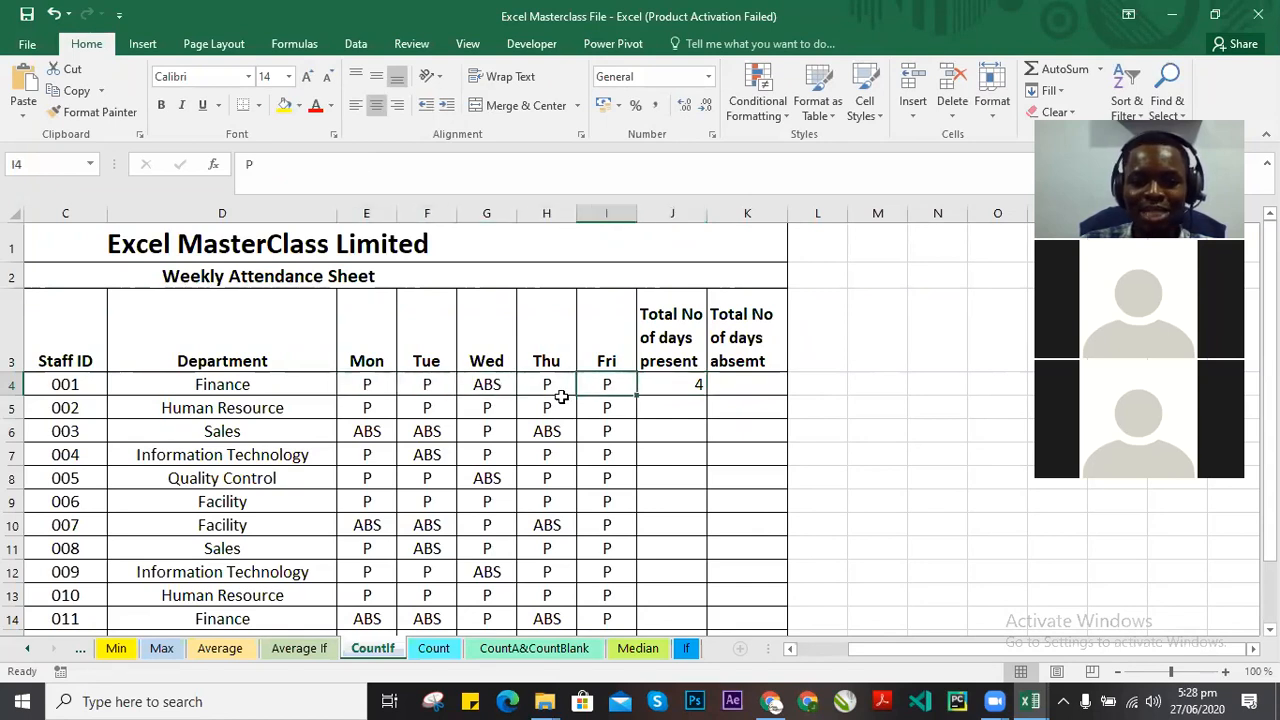
pyautogui.click(391, 384)
pyautogui.press('Right')
pyautogui.press('Right')
pyautogui.press('Right')
pyautogui.press('Right')
pyautogui.click(689, 384)
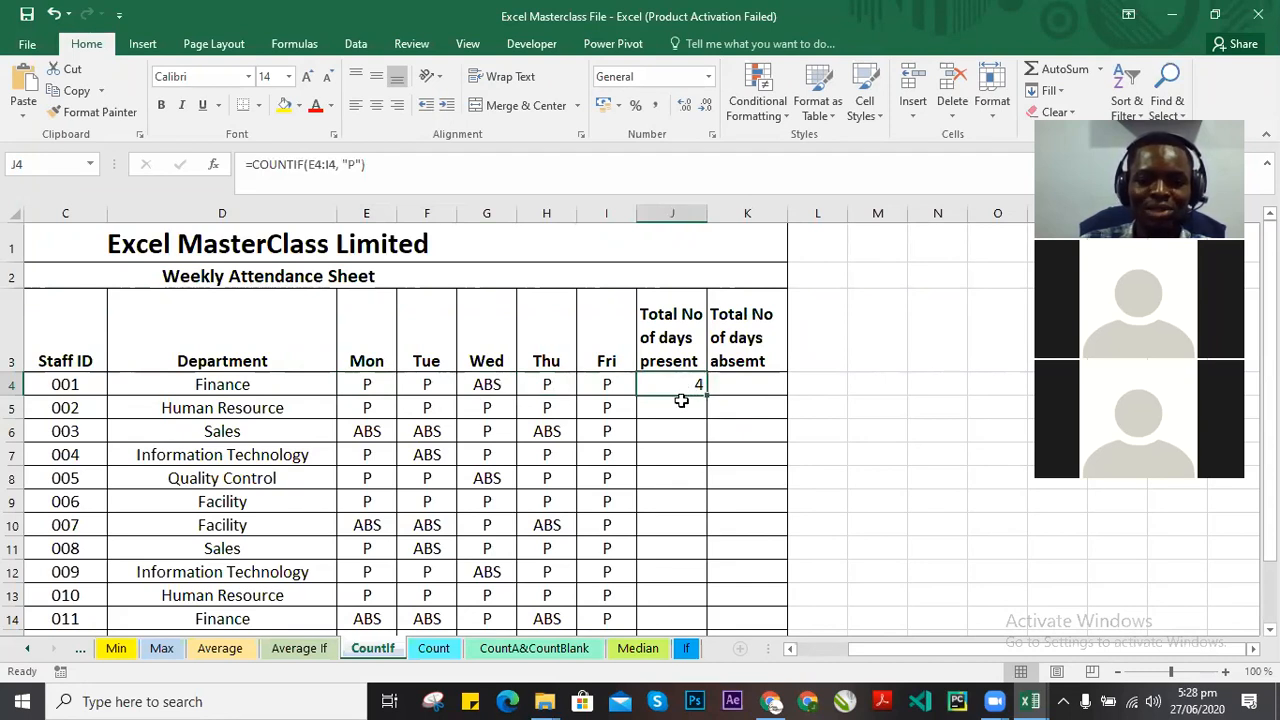
# Check staff 001's Monday to Friday attendance entries against the COUNTIF formula in J4.
pyautogui.click(366, 384)
pyautogui.click(427, 384)
pyautogui.click(546, 384)
pyautogui.click(606, 384)
pyautogui.click(490, 385)
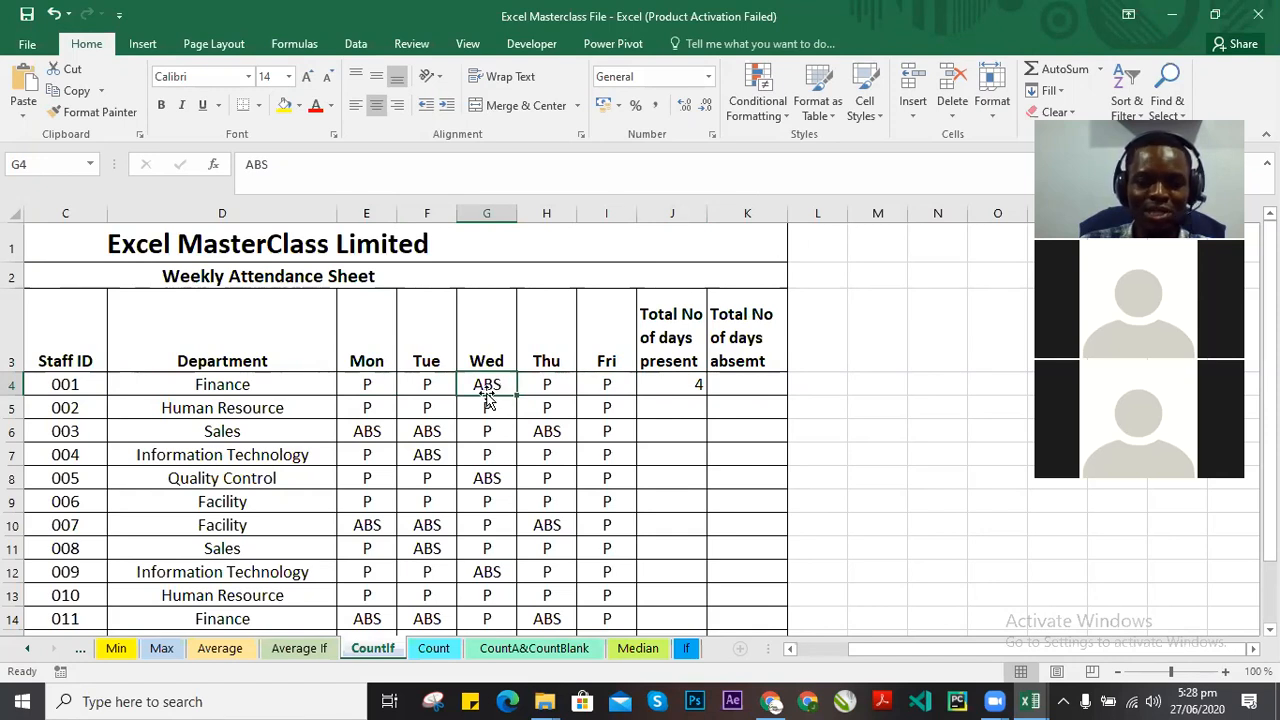
pyautogui.click(676, 381)
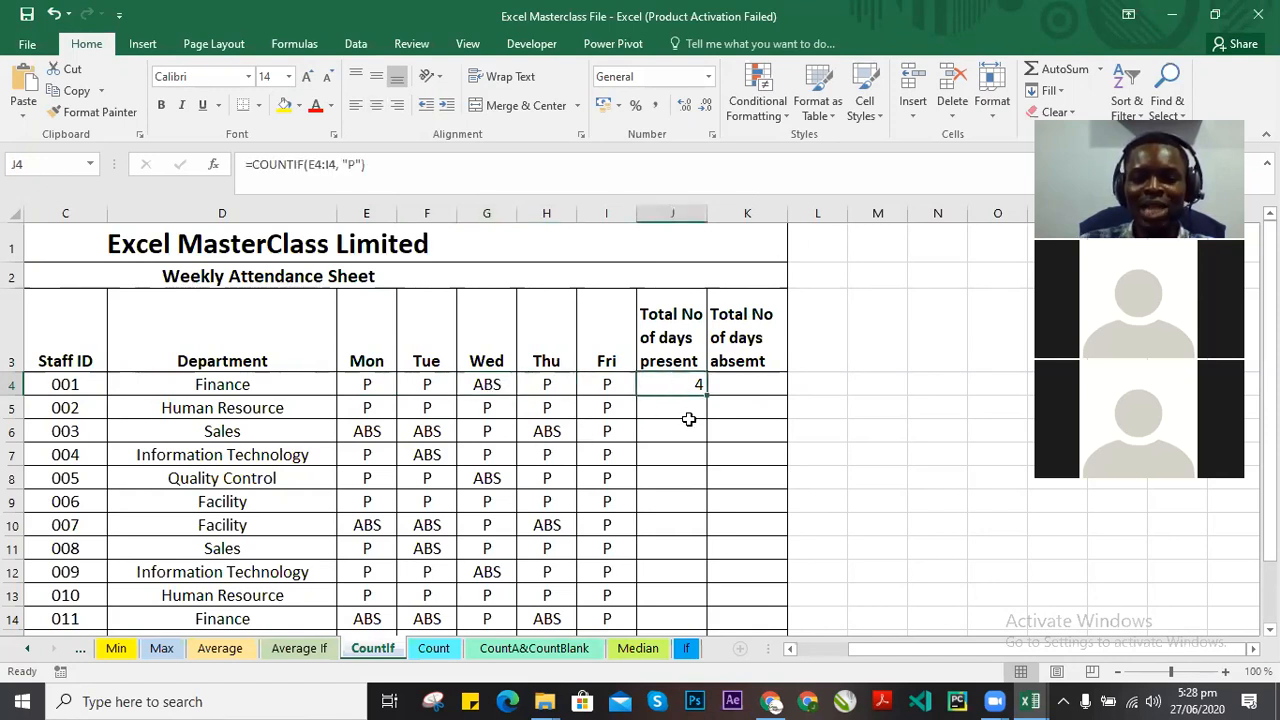
pyautogui.doubleClick(680, 381)
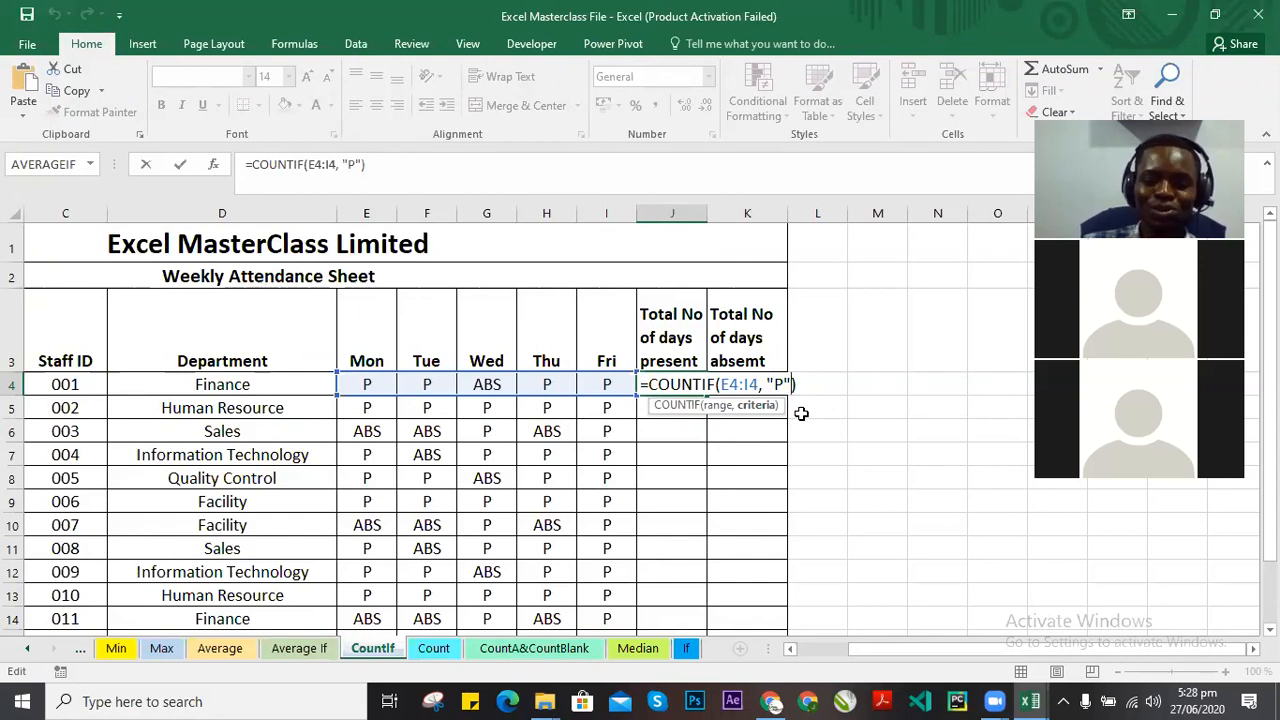
pyautogui.press('Return')
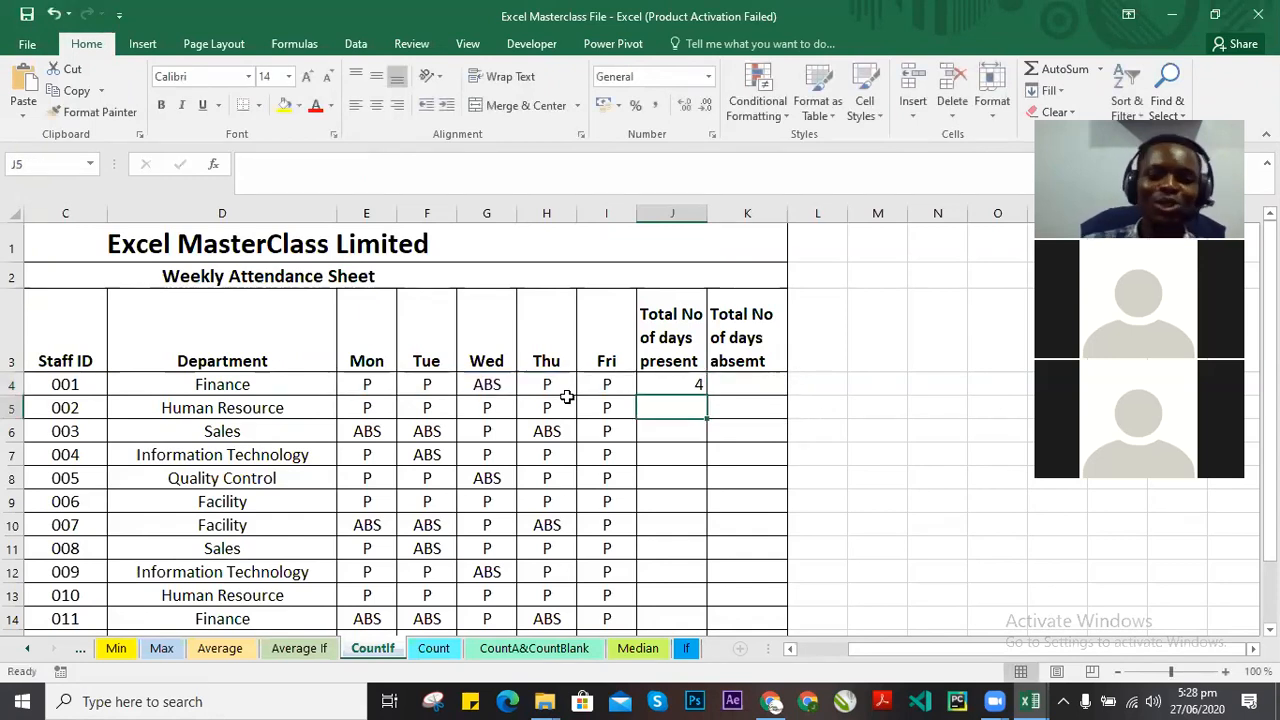
# Fill the days-present COUNTIF formula from J4 down to J18 for all staff.
pyautogui.click(692, 390)
pyautogui.scroll(-1, 695, 410)
pyautogui.scroll(1, 700, 415)
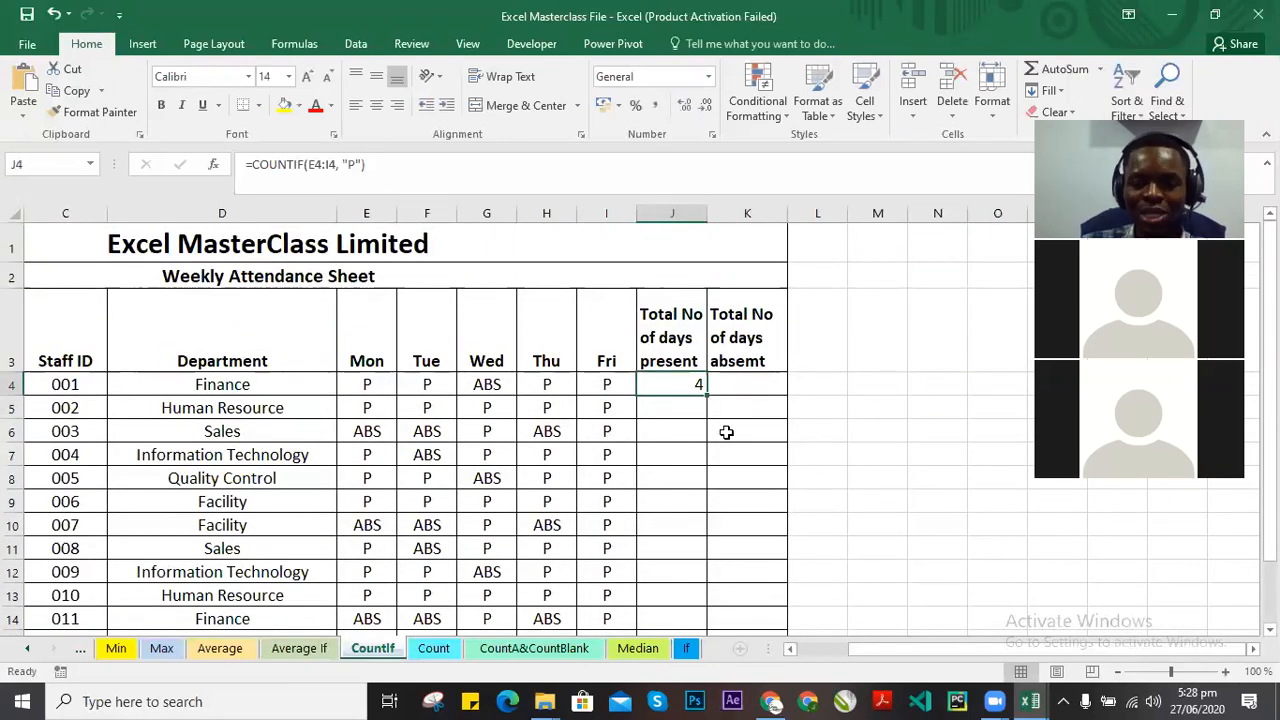
pyautogui.scroll(-1, 715, 385)
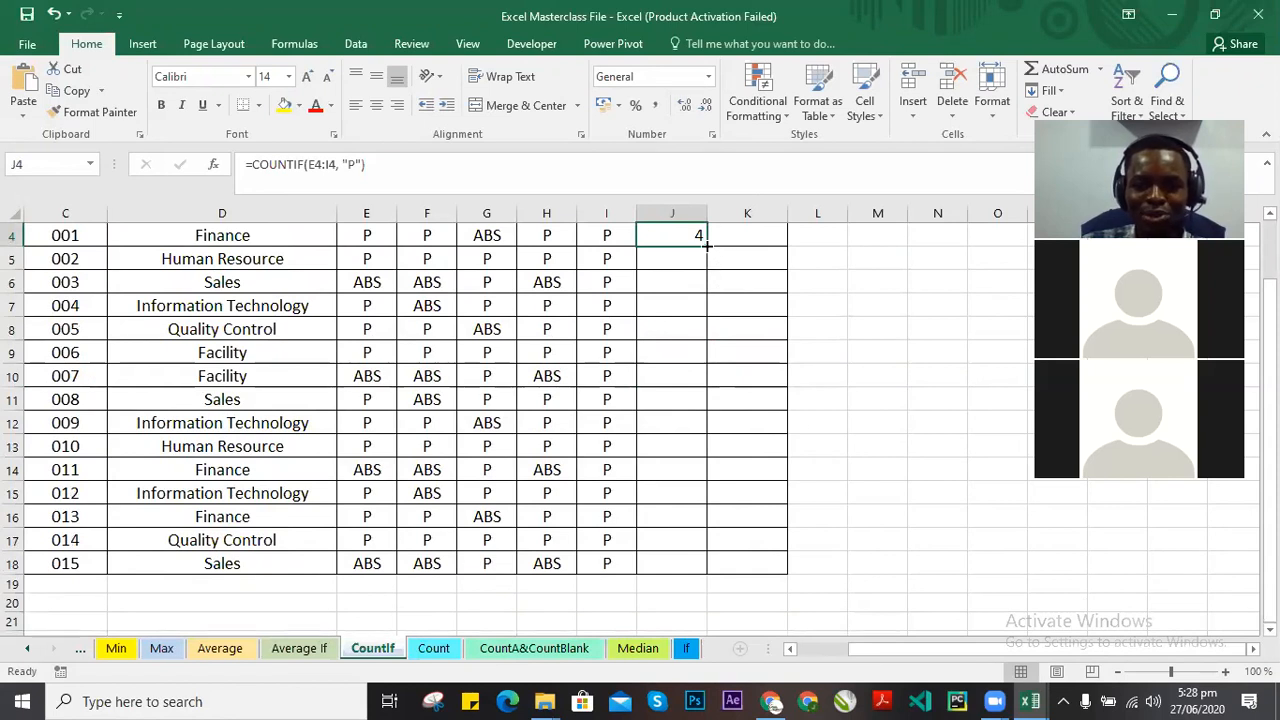
pyautogui.moveTo(706, 245); pyautogui.dragTo(692, 584)
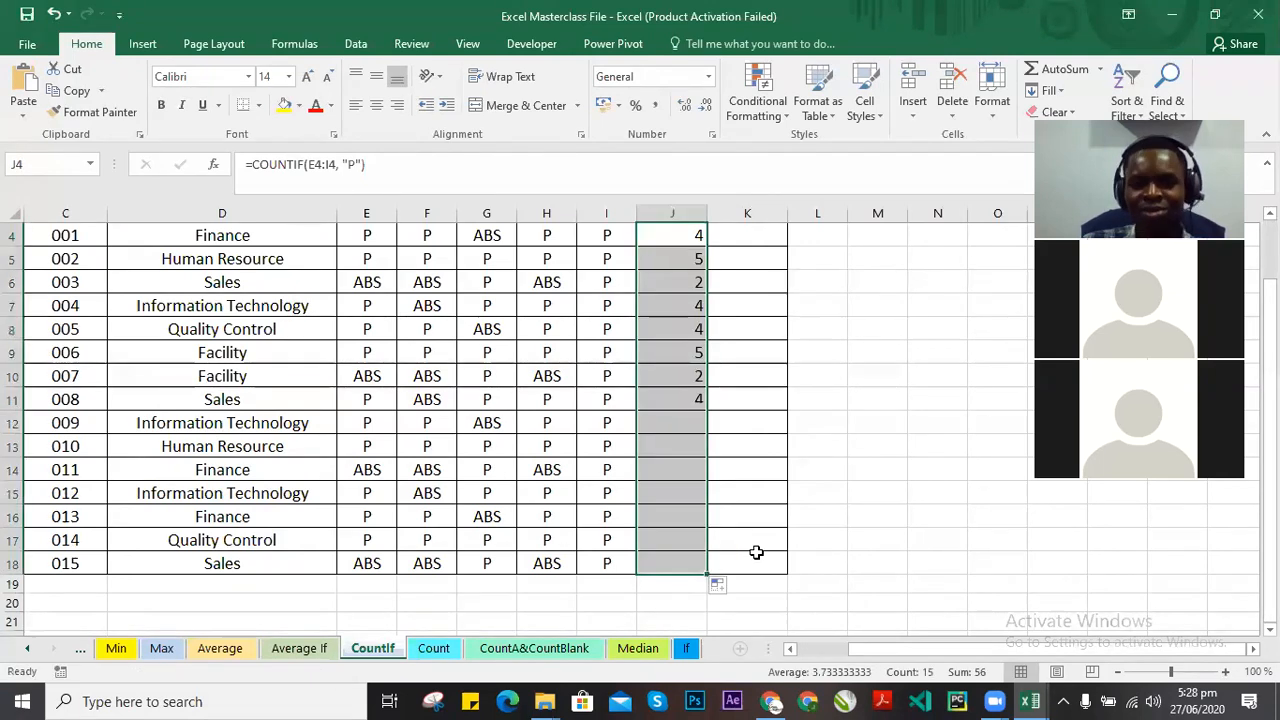
pyautogui.scroll(1, 754, 492)
pyautogui.scroll(-1, 755, 494)
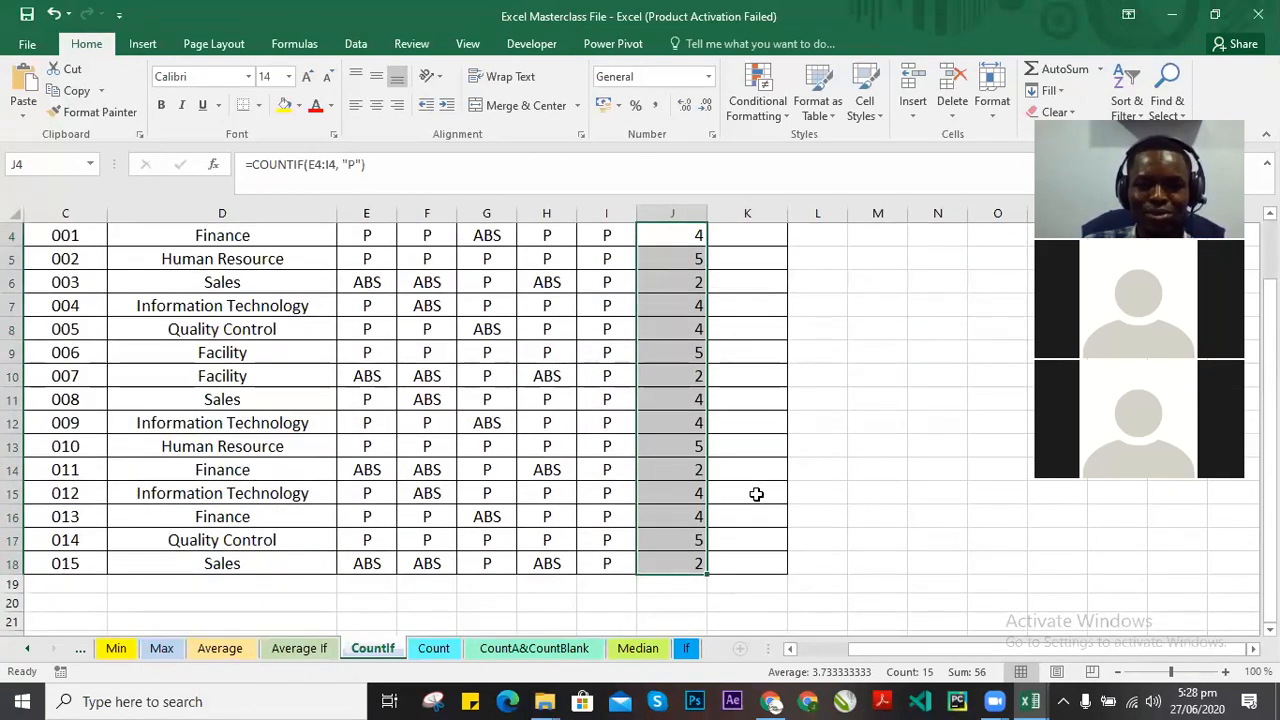
pyautogui.scroll(1, 753, 485)
pyautogui.scroll(-1, 752, 481)
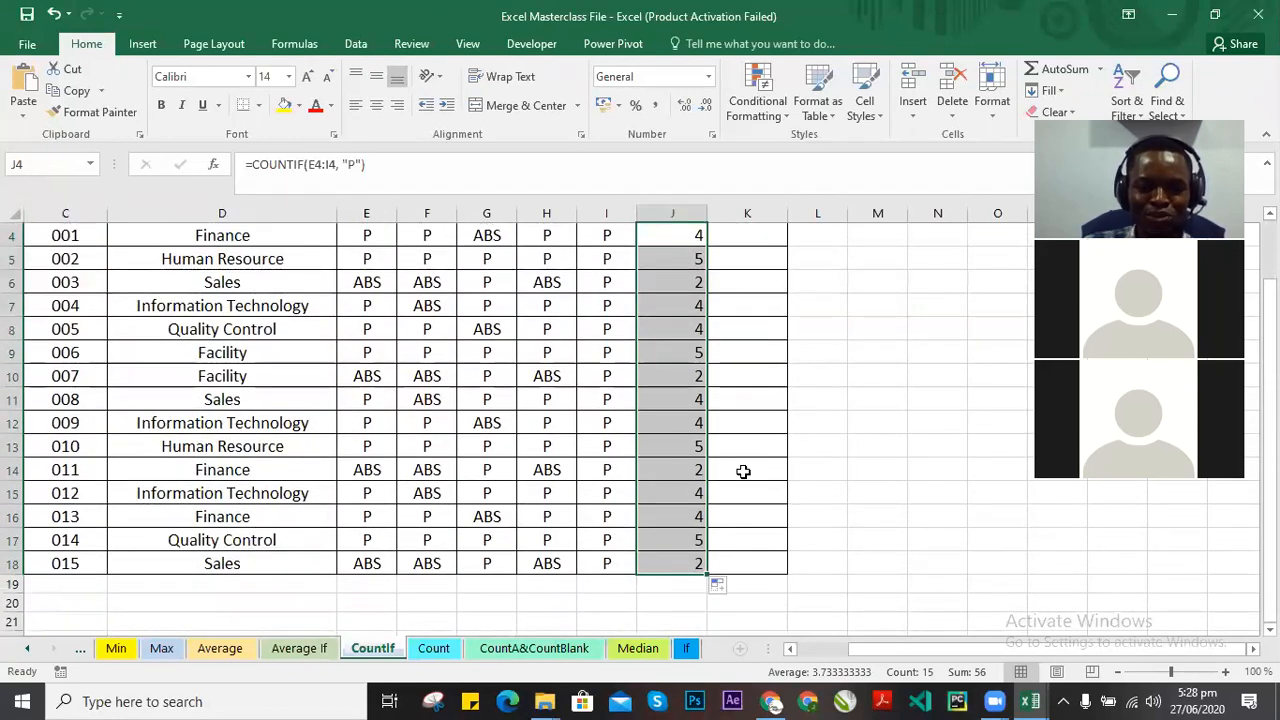
pyautogui.scroll(1, 737, 471)
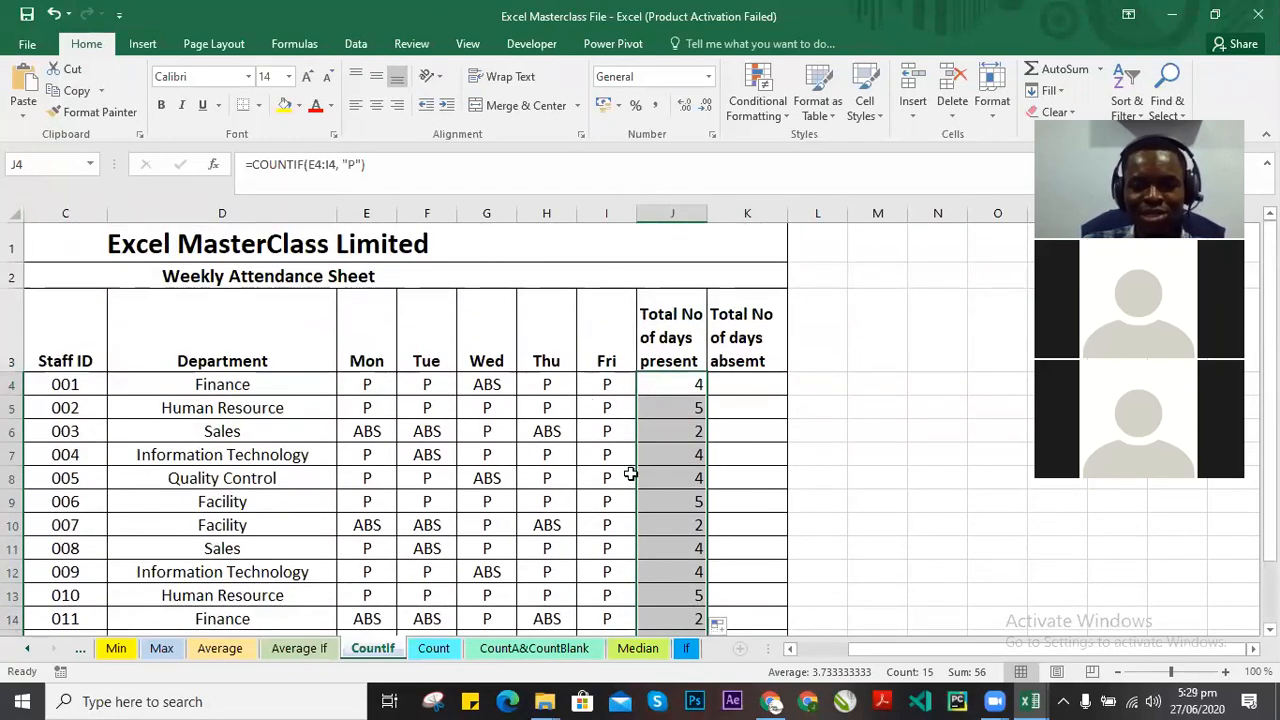
pyautogui.scroll(-1, 700, 450)
pyautogui.scroll(1, 735, 410)
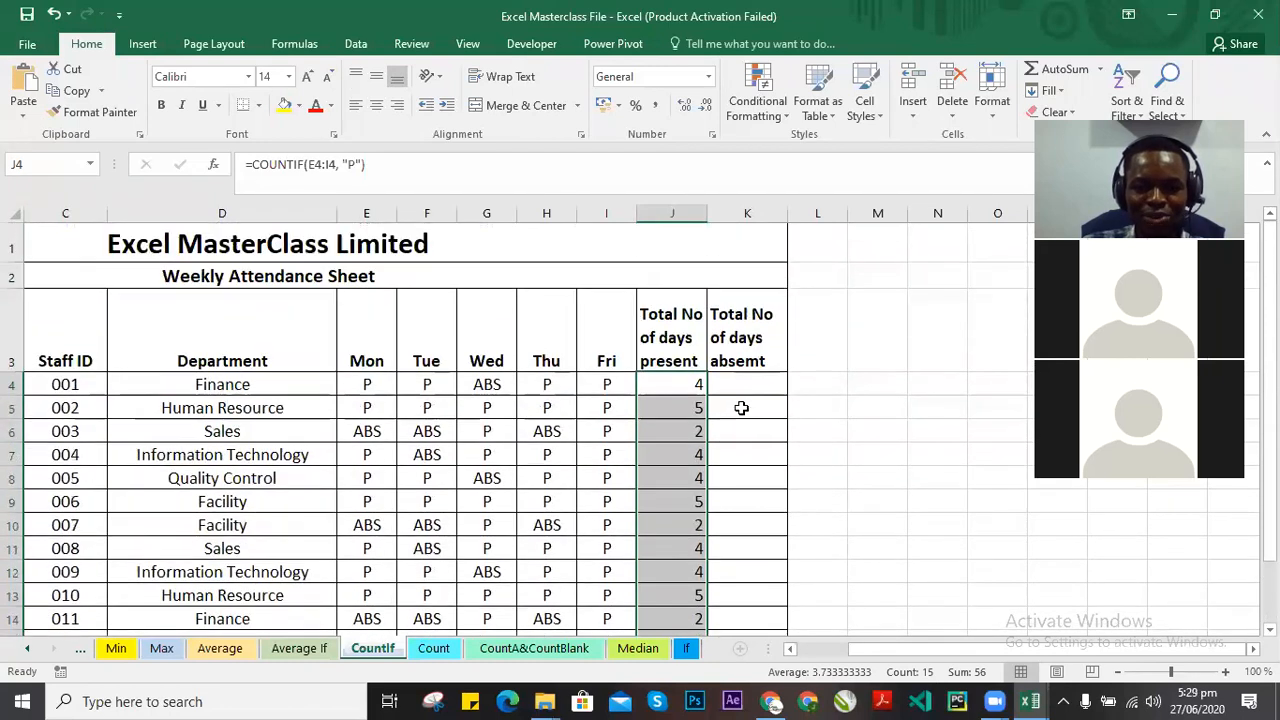
# Enter =COUNTIF(E4:I4, "ABS") in K4 to count the days staff 001 was absent.
pyautogui.click(743, 381)
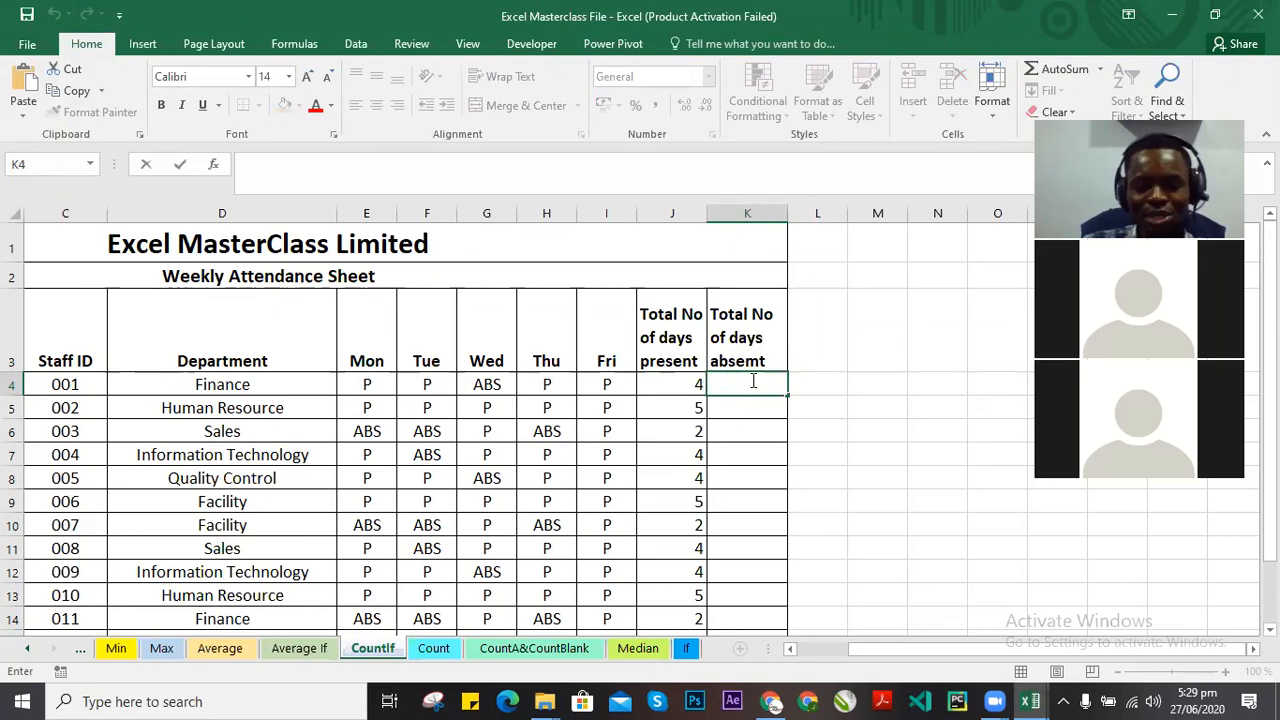
pyautogui.write('=')
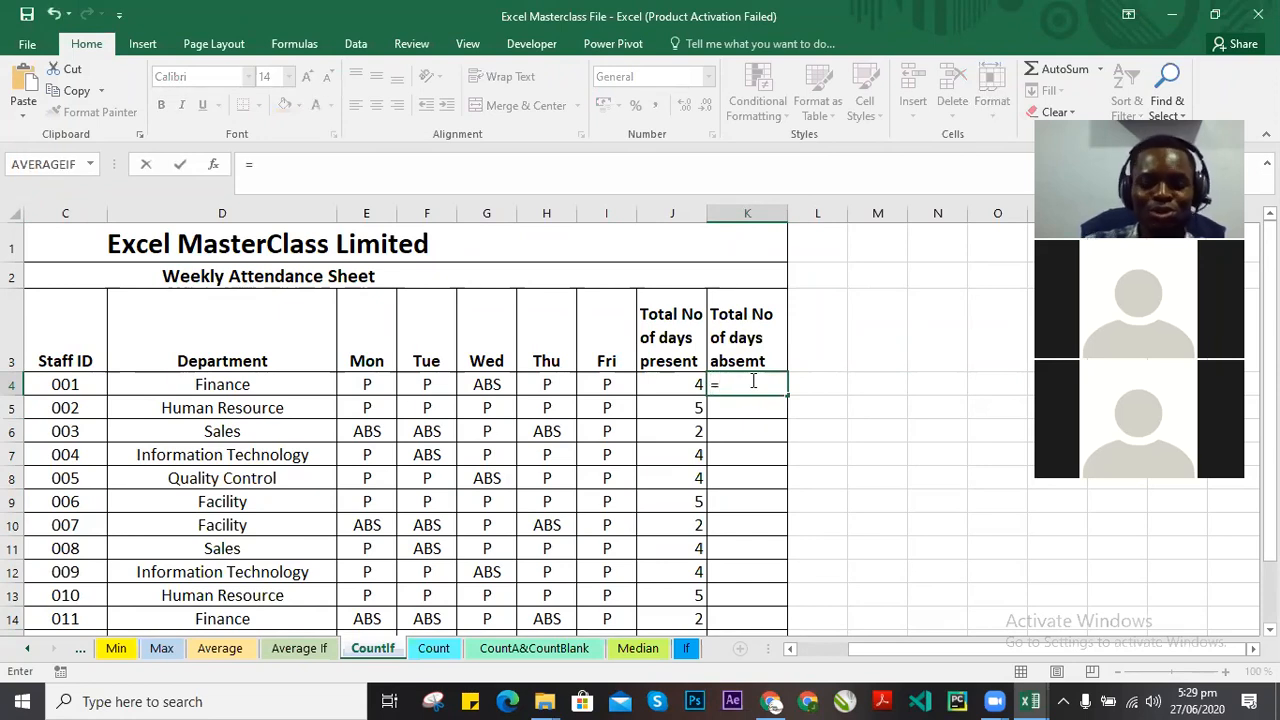
pyautogui.write('COUNT')
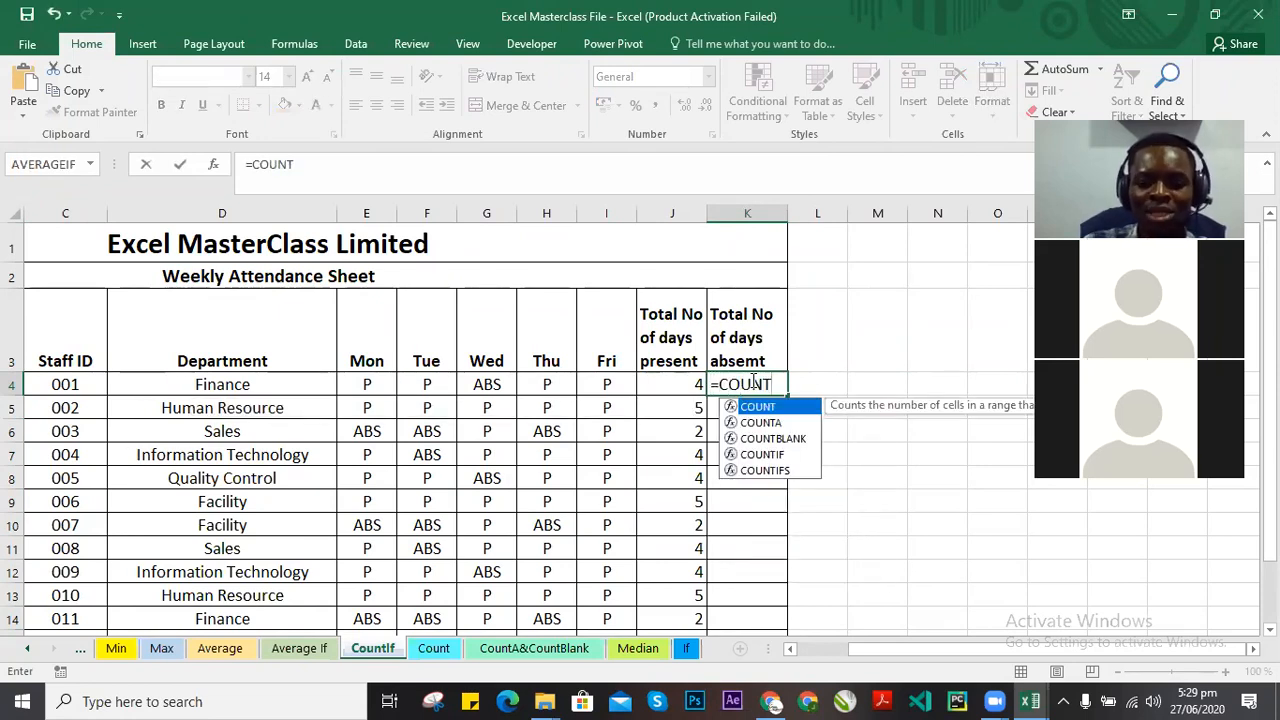
pyautogui.write('IF(')
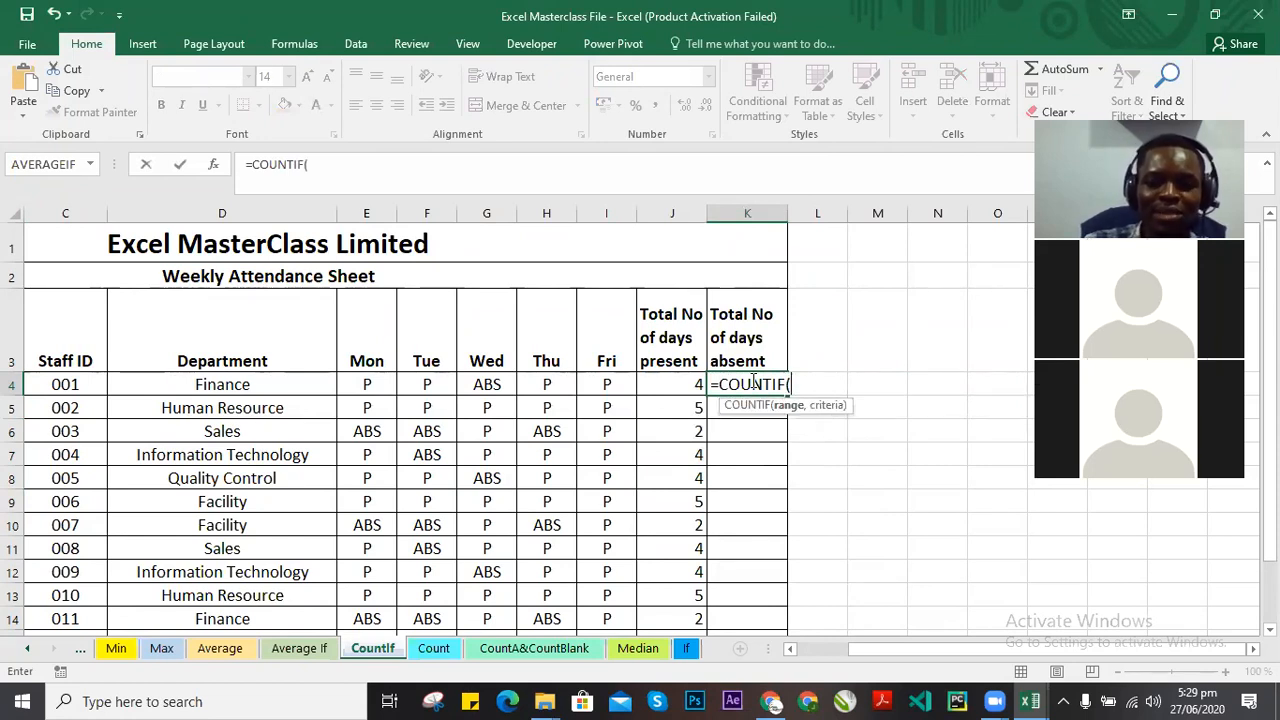
pyautogui.click(366, 385)
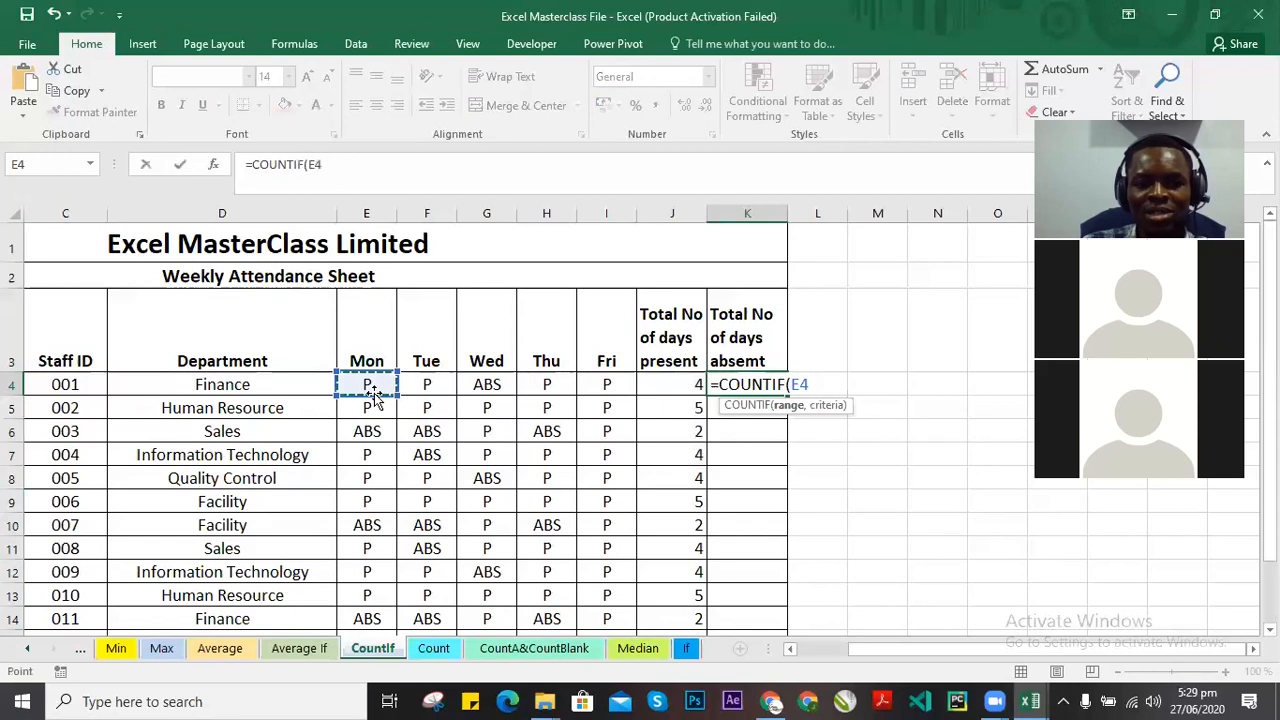
pyautogui.press('F8')
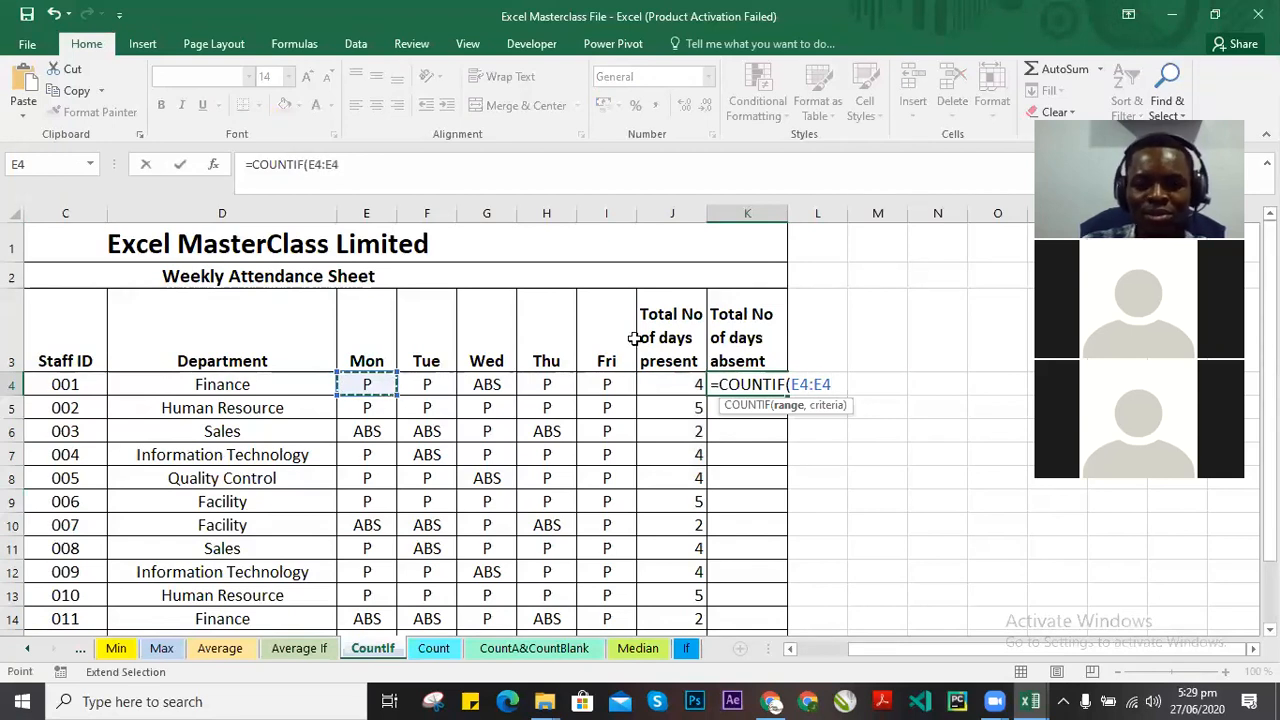
pyautogui.click(606, 388)
pyautogui.write(', "')
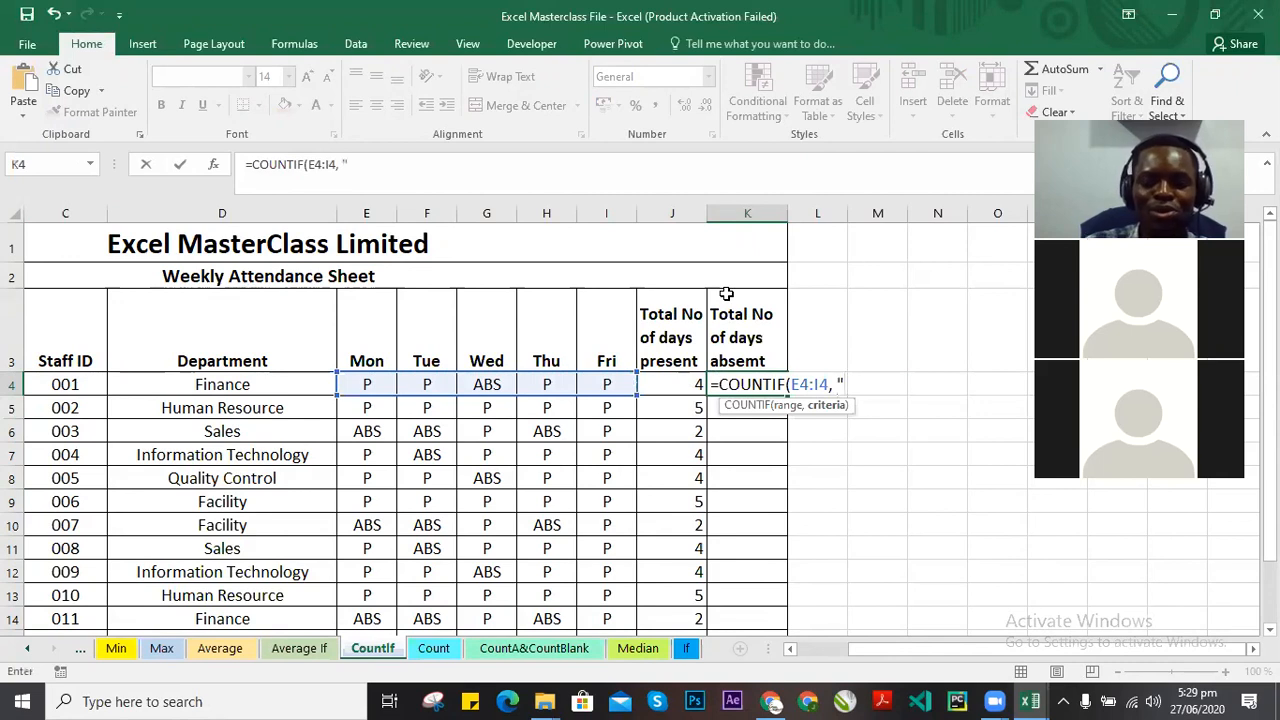
pyautogui.write('ABS"')
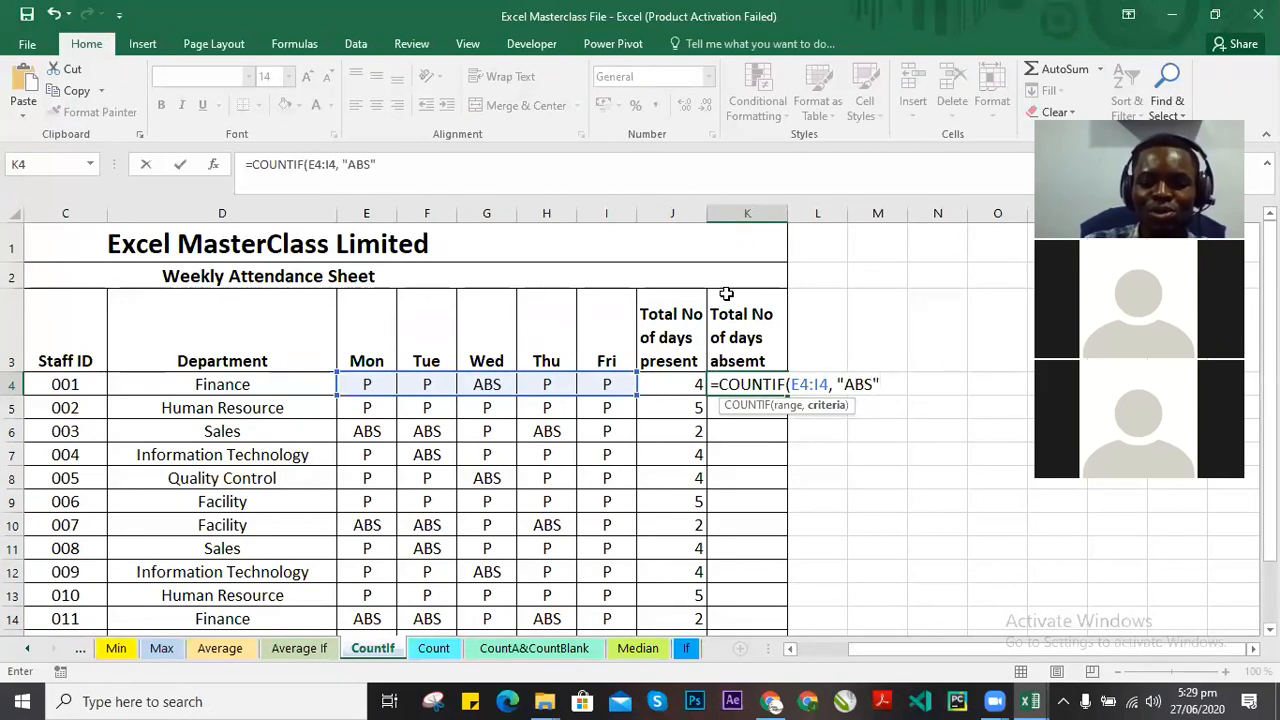
pyautogui.write(')')
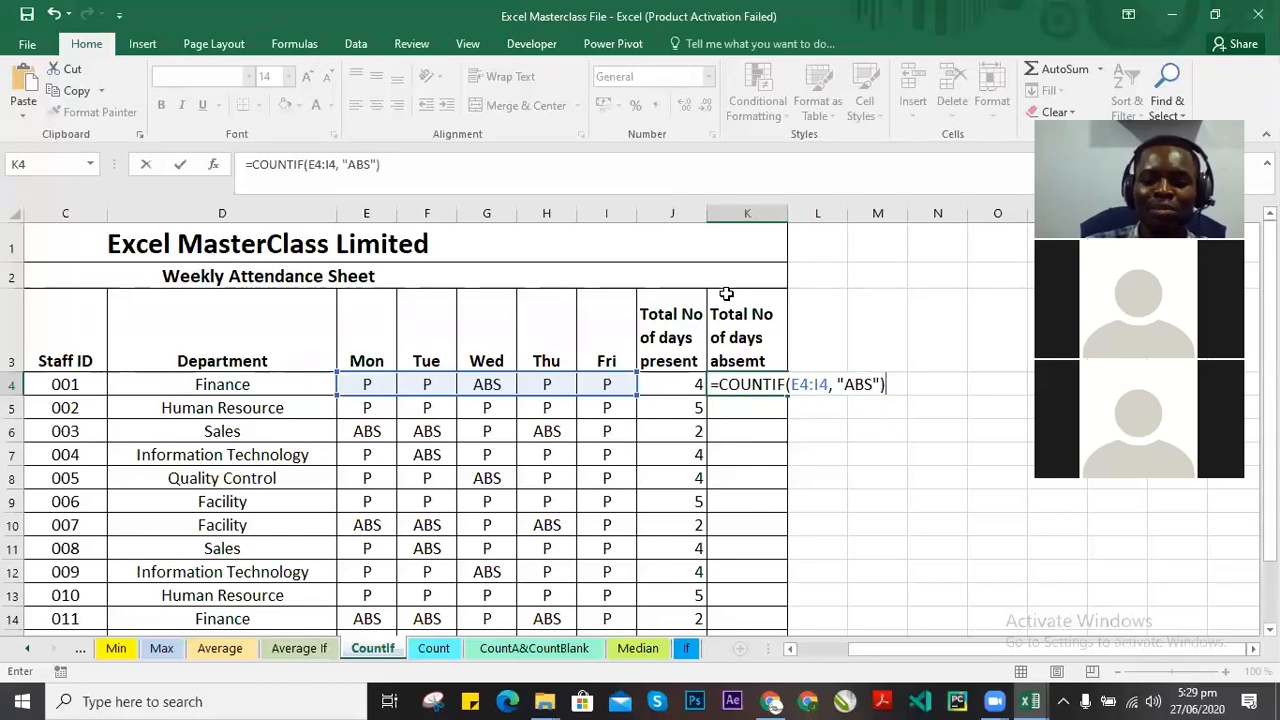
pyautogui.press('Return')
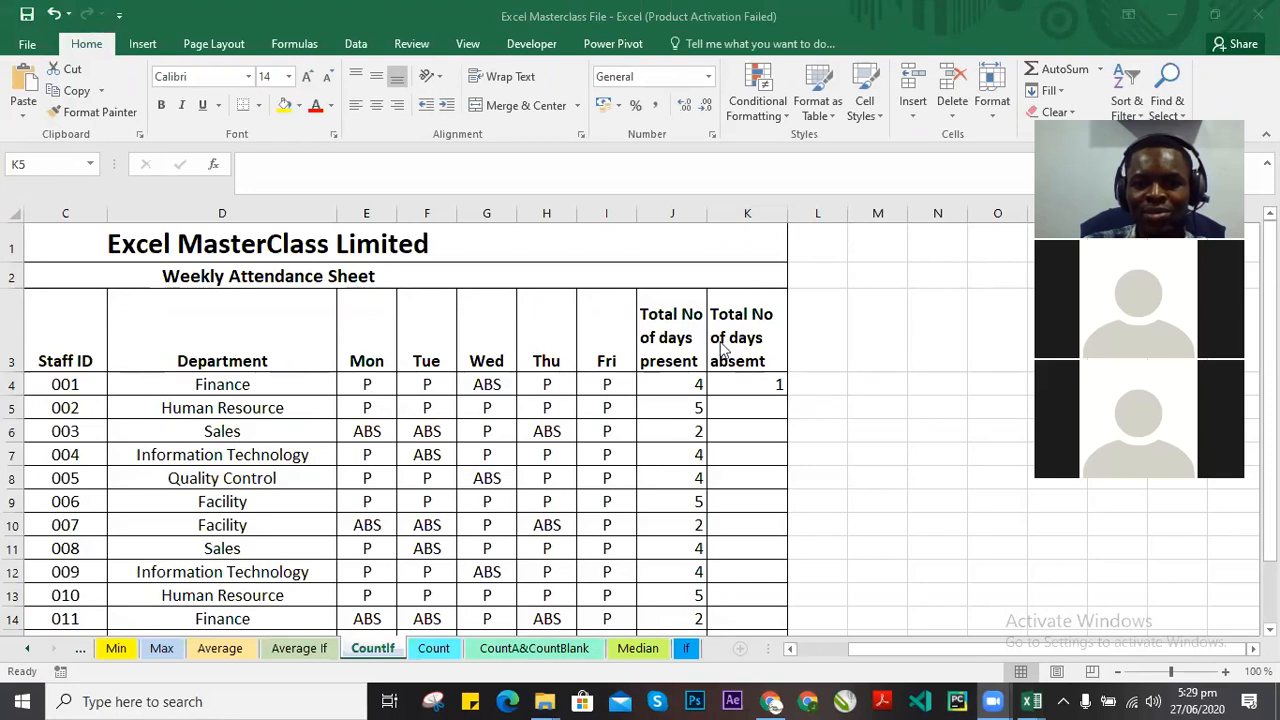
# Fill the days-absent COUNTIF formula from K4 down to K18 for all staff.
pyautogui.click(757, 384)
pyautogui.click(757, 384)
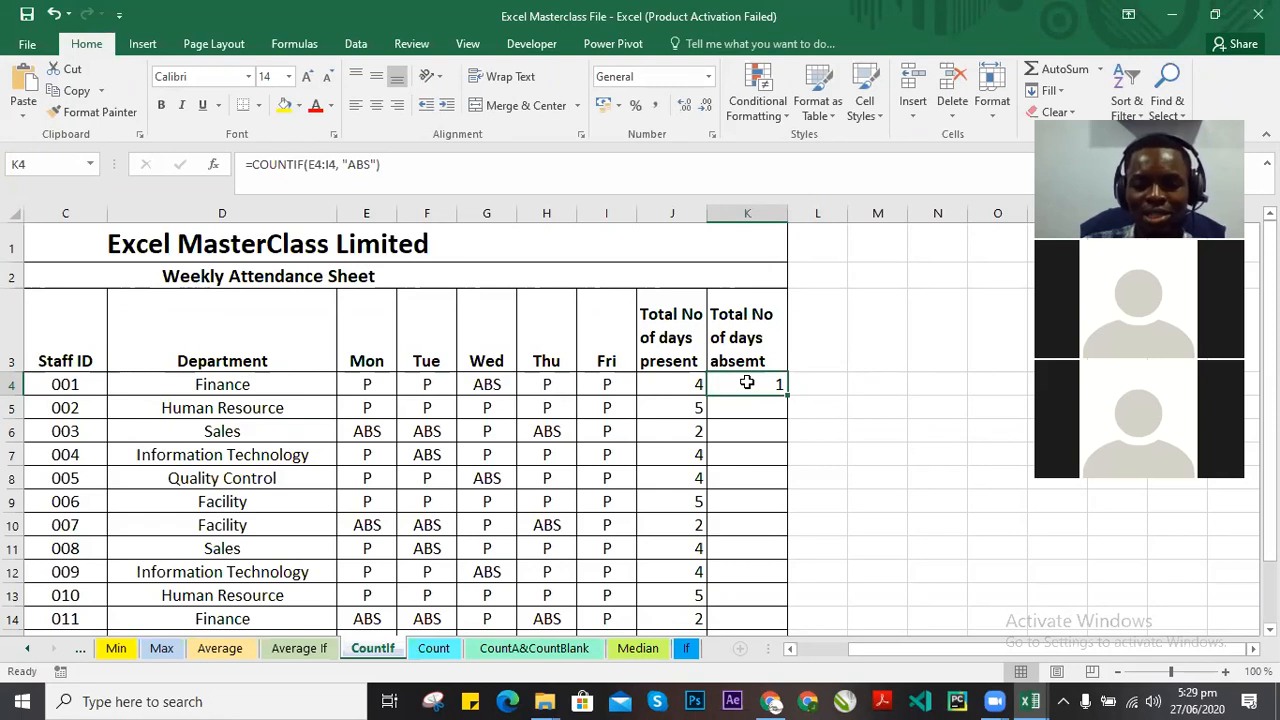
pyautogui.moveTo(785, 397); pyautogui.dragTo(782, 560)
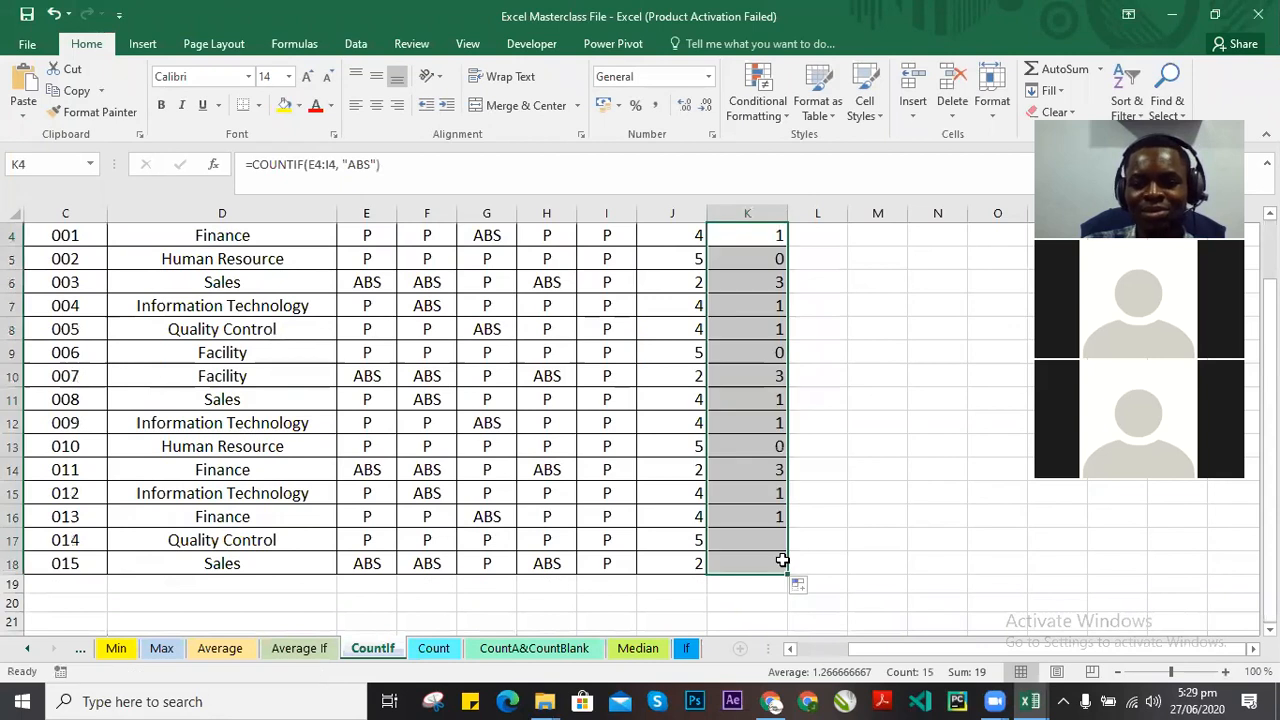
pyautogui.scroll(1, 767, 466)
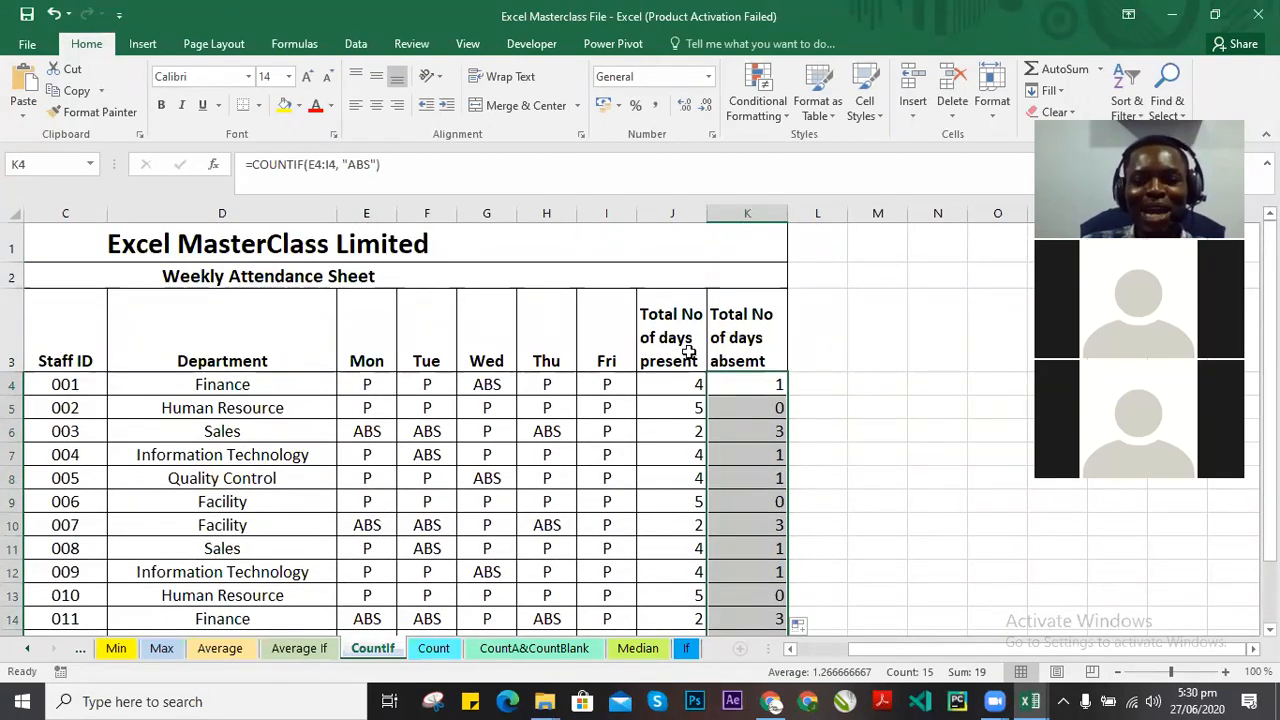
pyautogui.scroll(-1, 685, 360)
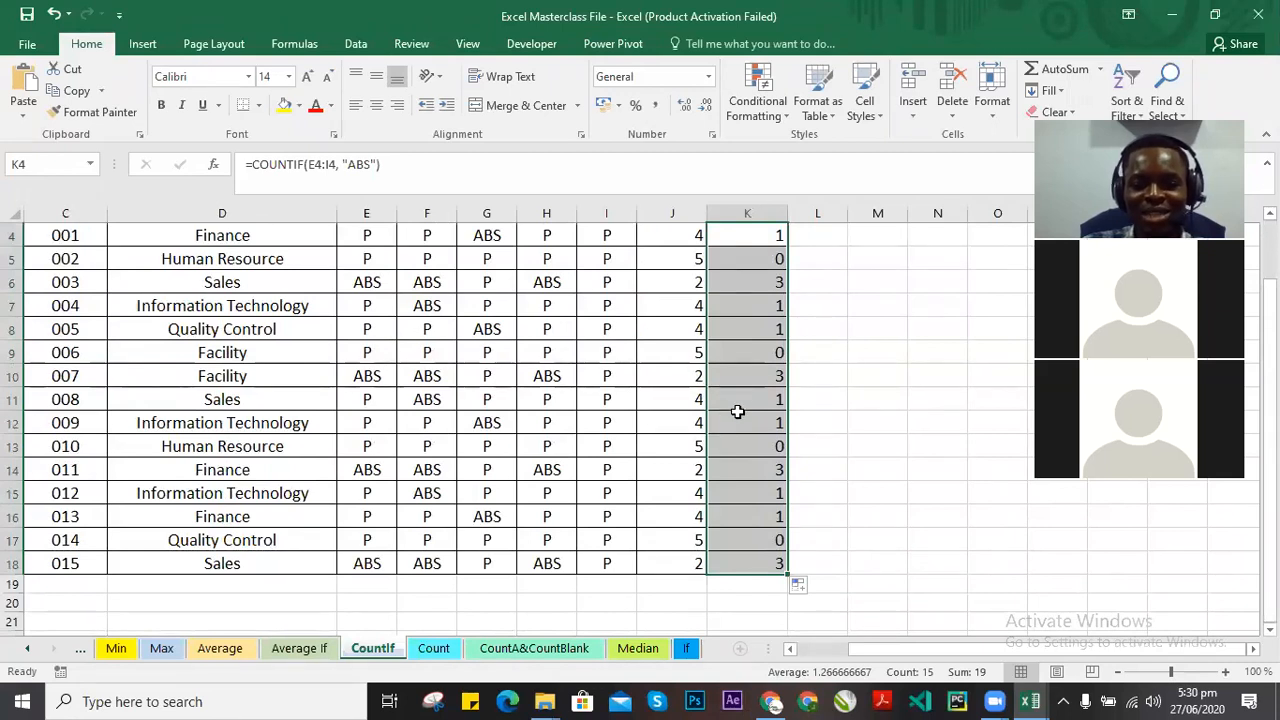
pyautogui.scroll(1, 735, 429)
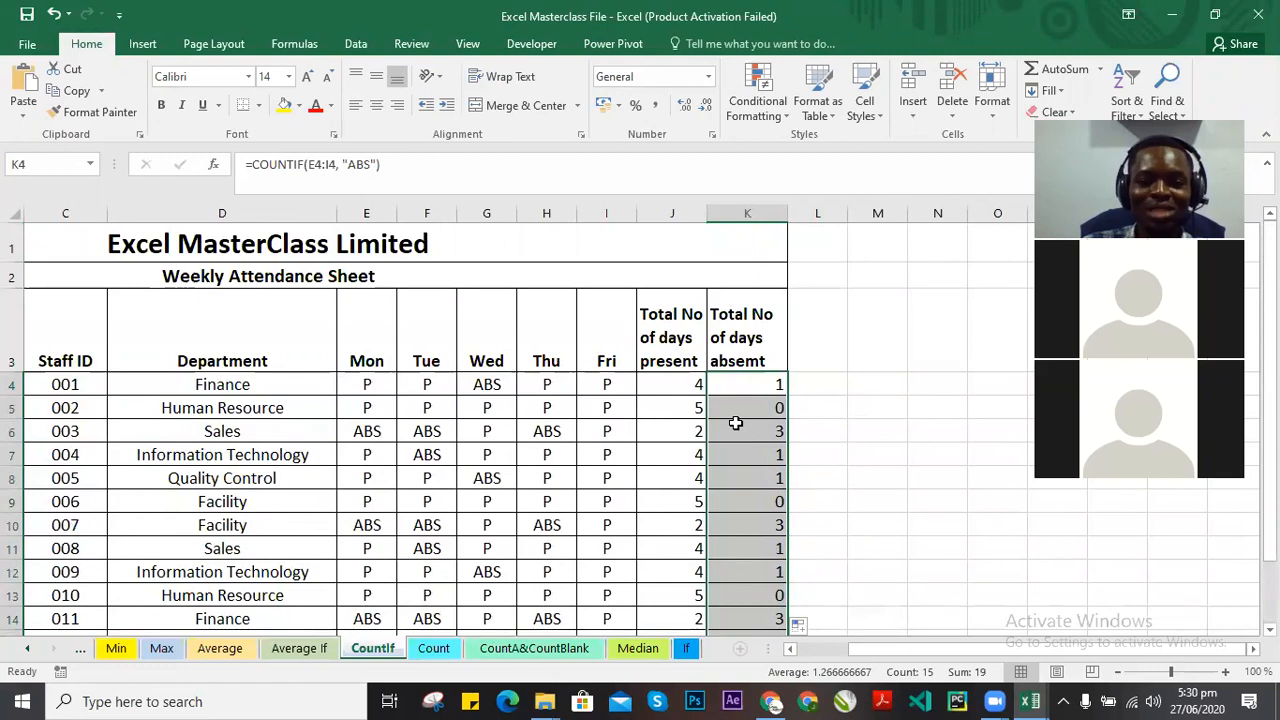
pyautogui.scroll(-1, 700, 575)
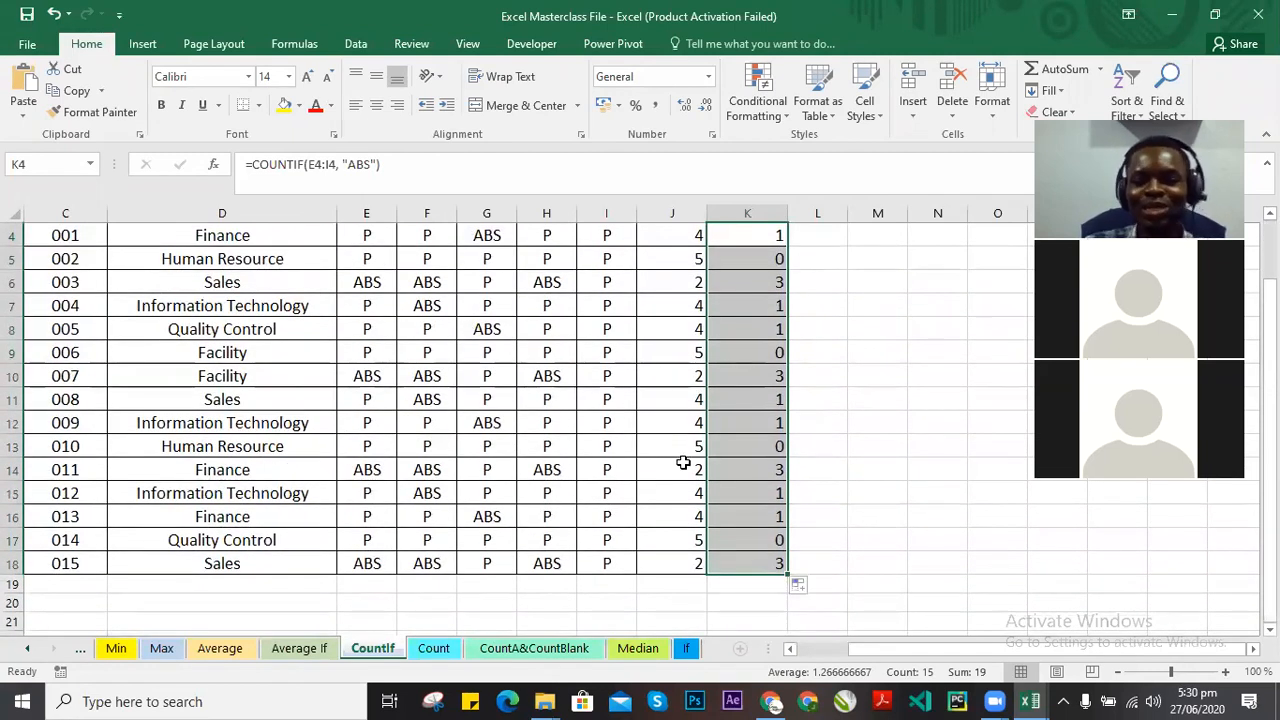
pyautogui.scroll(1, 683, 462)
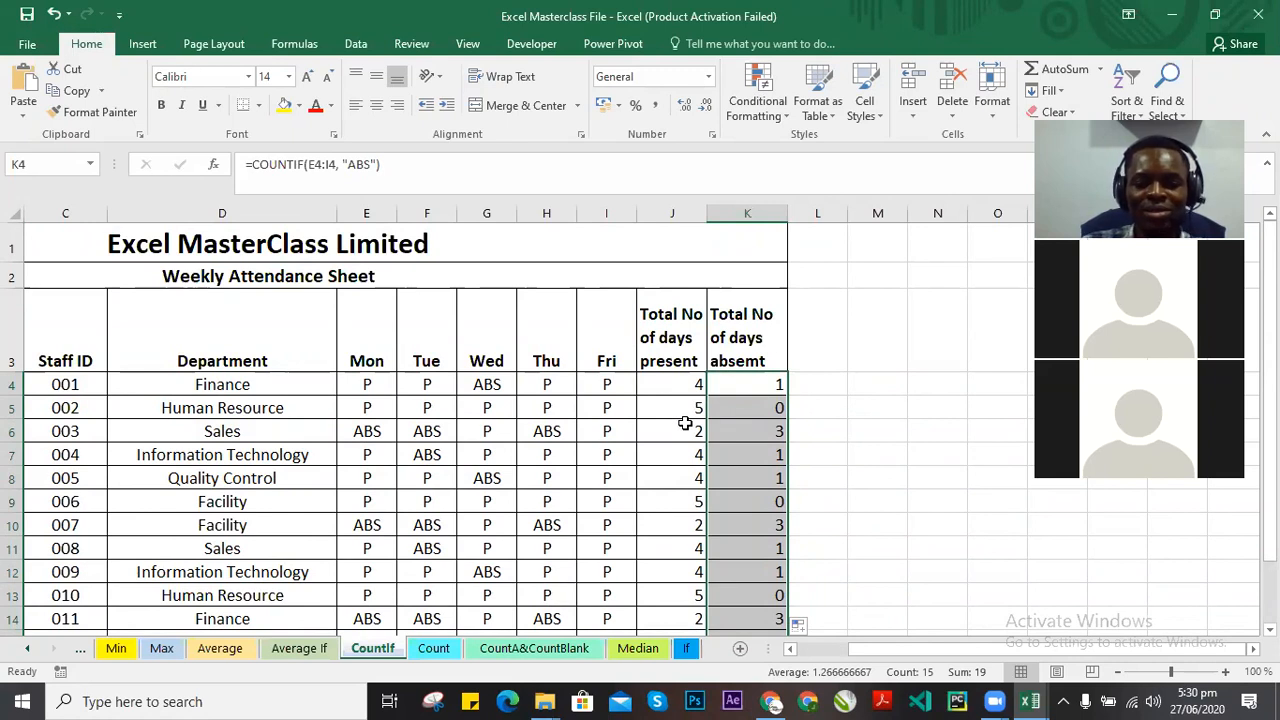
# Compare the formulas and results of the days-present and days-absent columns, starting from J4 and K4.
pyautogui.click(730, 393)
pyautogui.scroll(-1, 708, 399)
pyautogui.scroll(1, 708, 399)
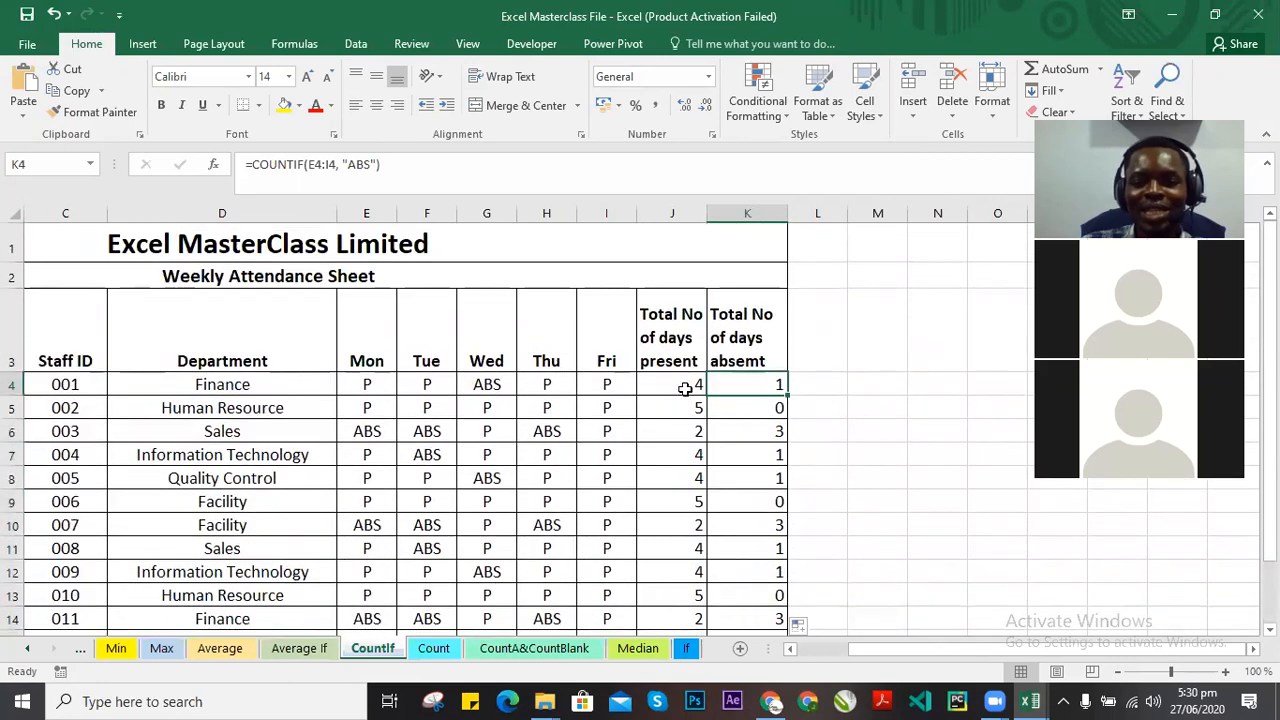
pyautogui.click(688, 384)
pyautogui.scroll(-1, 694, 420)
pyautogui.scroll(1, 700, 410)
pyautogui.click(731, 384)
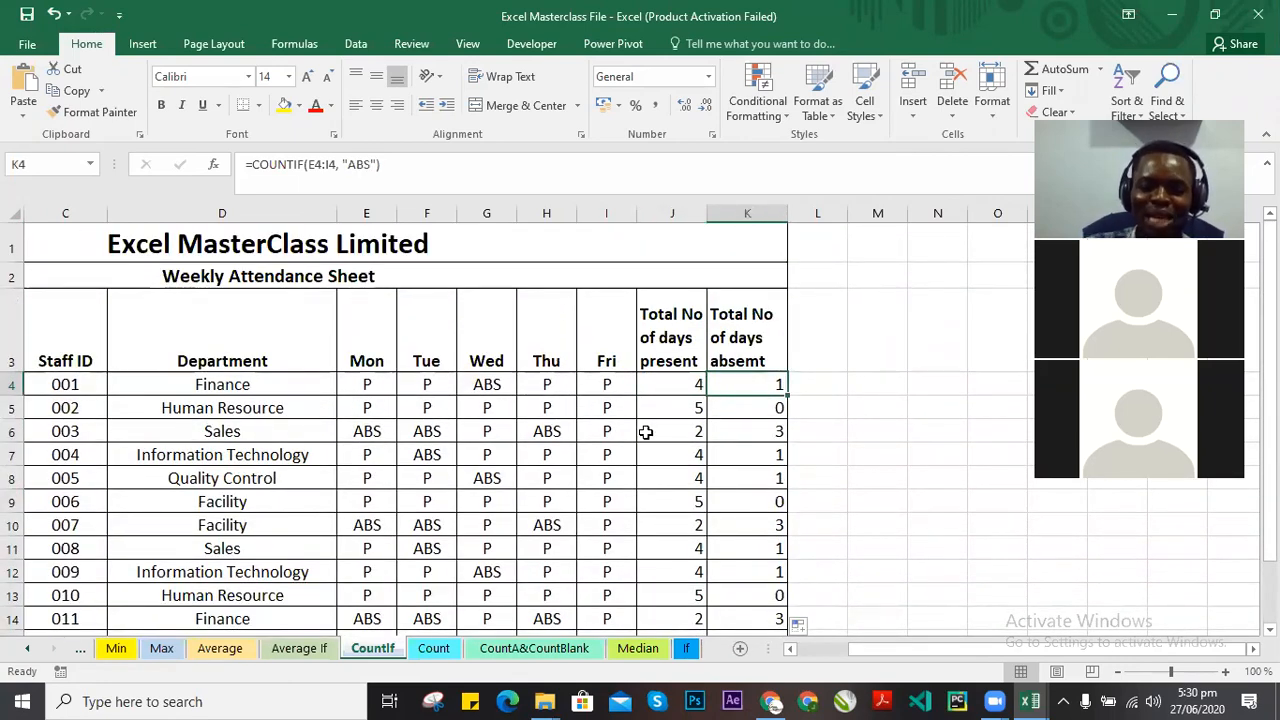
pyautogui.click(670, 393)
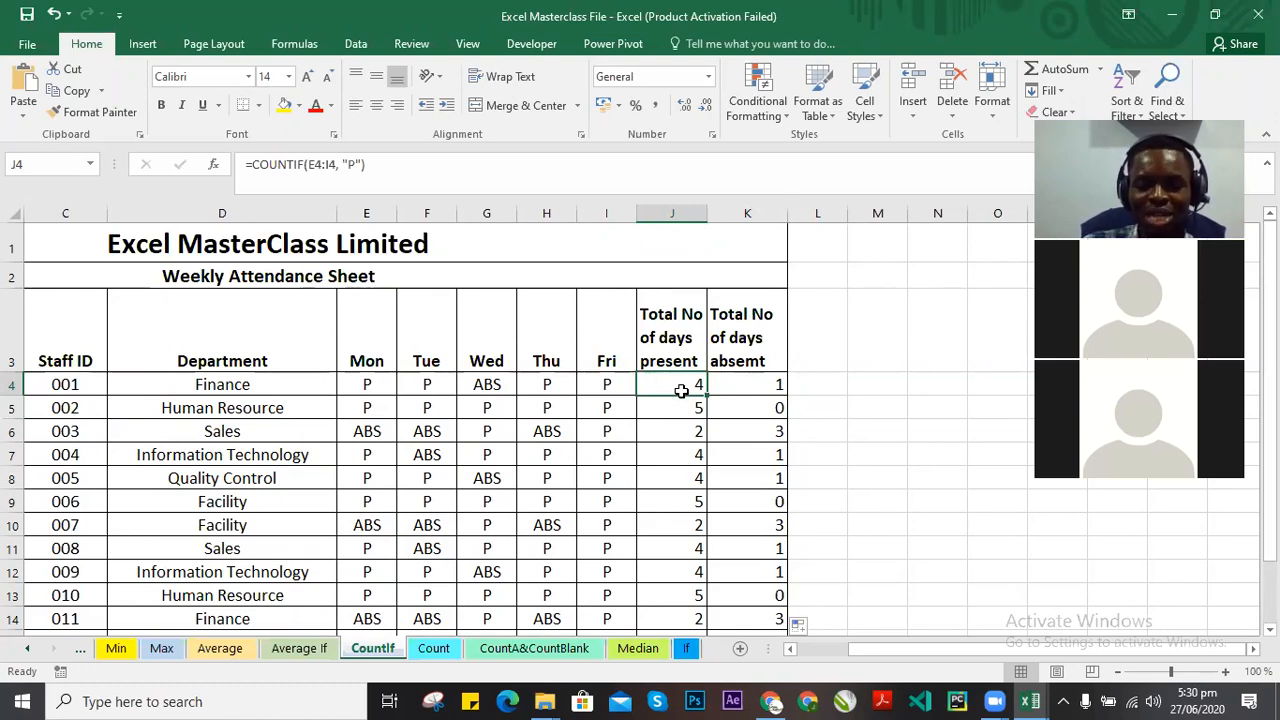
pyautogui.scroll(-2, 686, 412)
pyautogui.scroll(2, 690, 428)
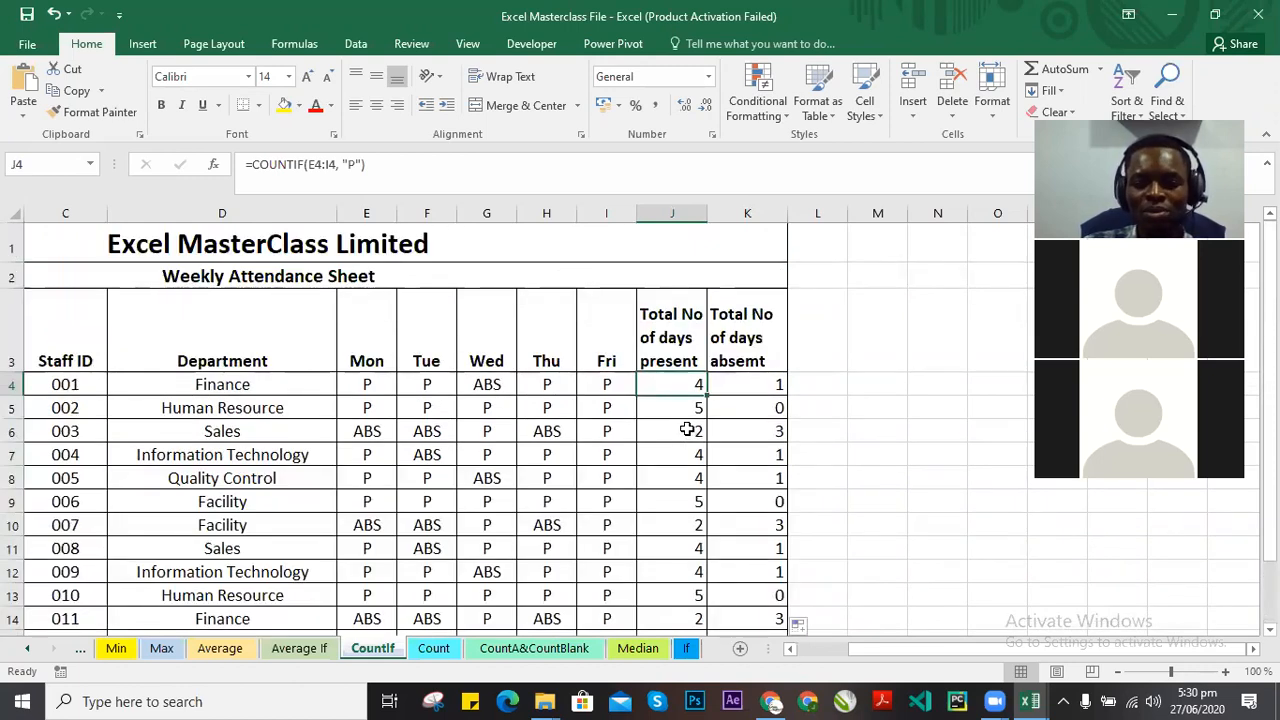
pyautogui.click(727, 384)
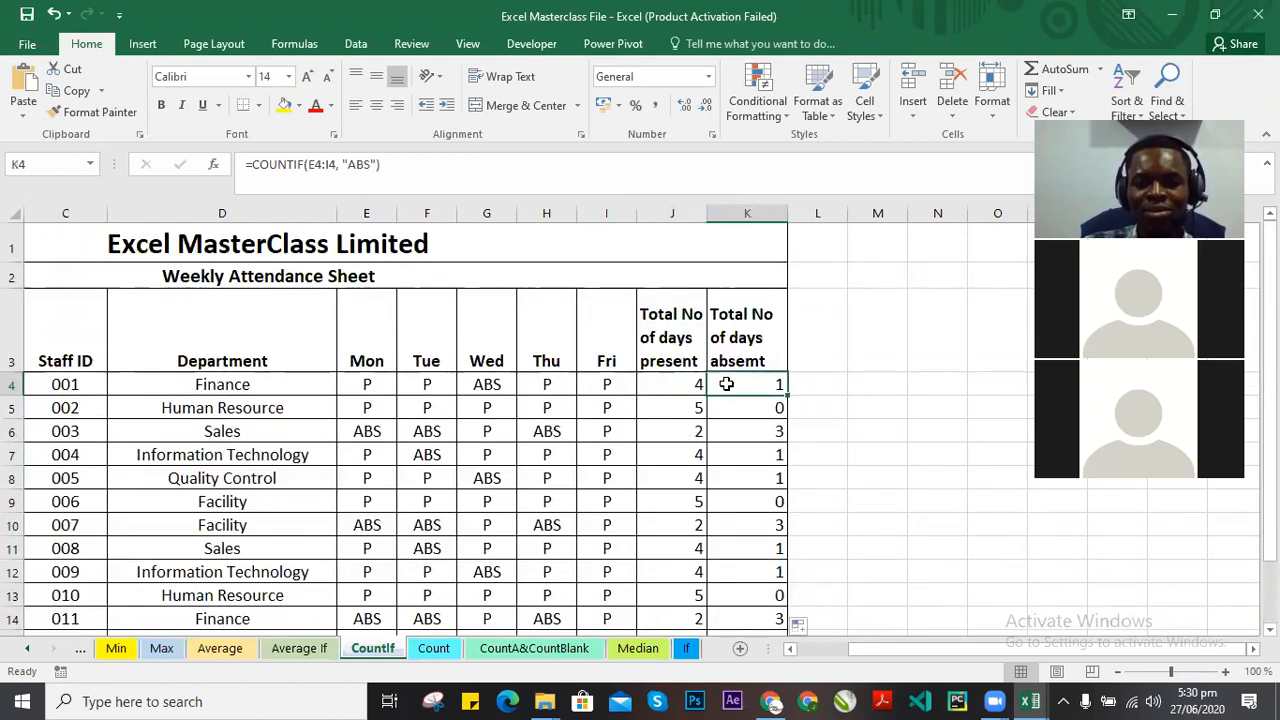
# Open the formula in K4 and examine its "ABS" criterion without changing it.
pyautogui.doubleClick(727, 384)
pyautogui.moveTo(830, 384); pyautogui.dragTo(879, 384)
pyautogui.click(845, 384)
pyautogui.click(870, 384)
pyautogui.moveTo(838, 384); pyautogui.dragTo(878, 384)
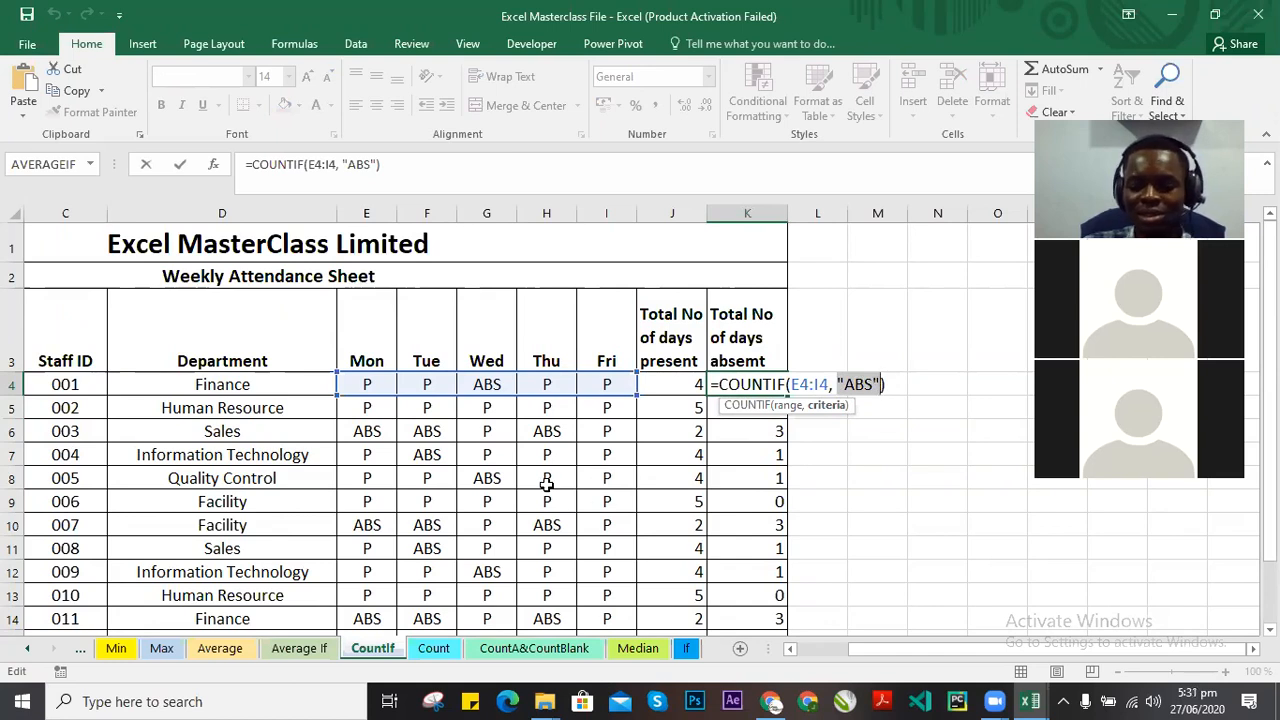
pyautogui.press('Return')
pyautogui.click(760, 383)
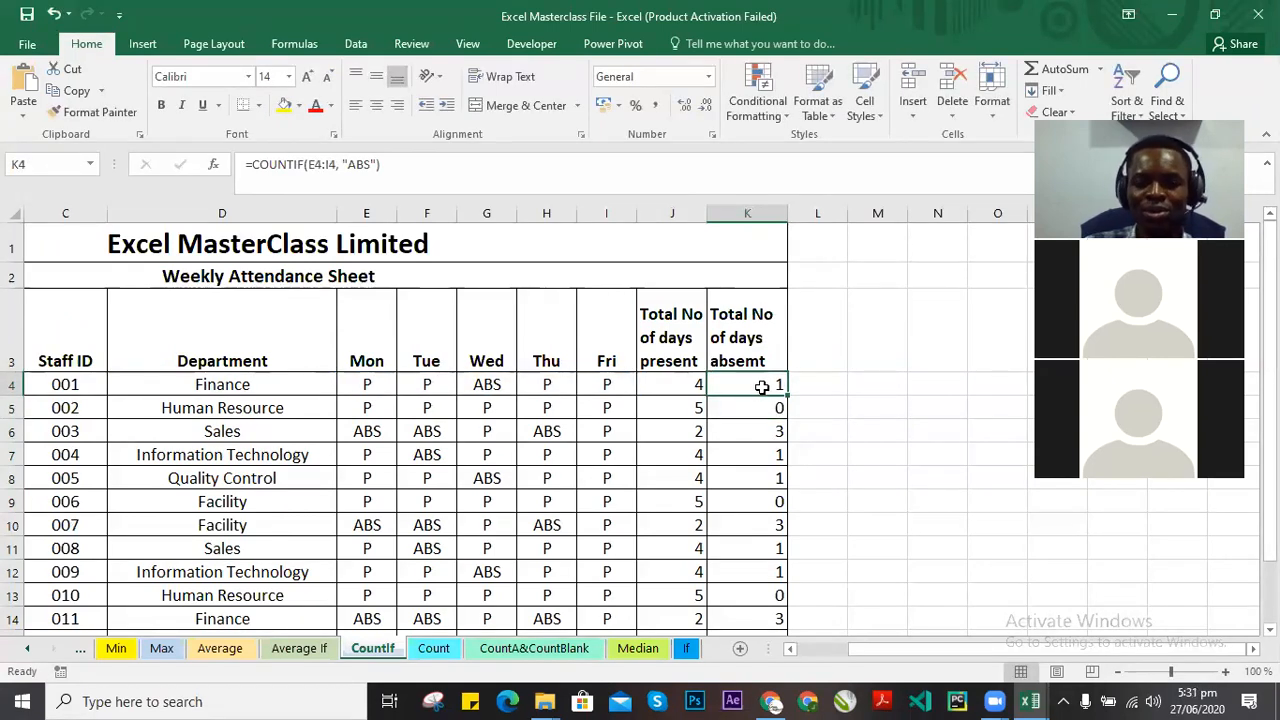
# Reopen the days-absent COUNTIF formula in K4 and examine its range and criterion arguments.
pyautogui.doubleClick(779, 389)
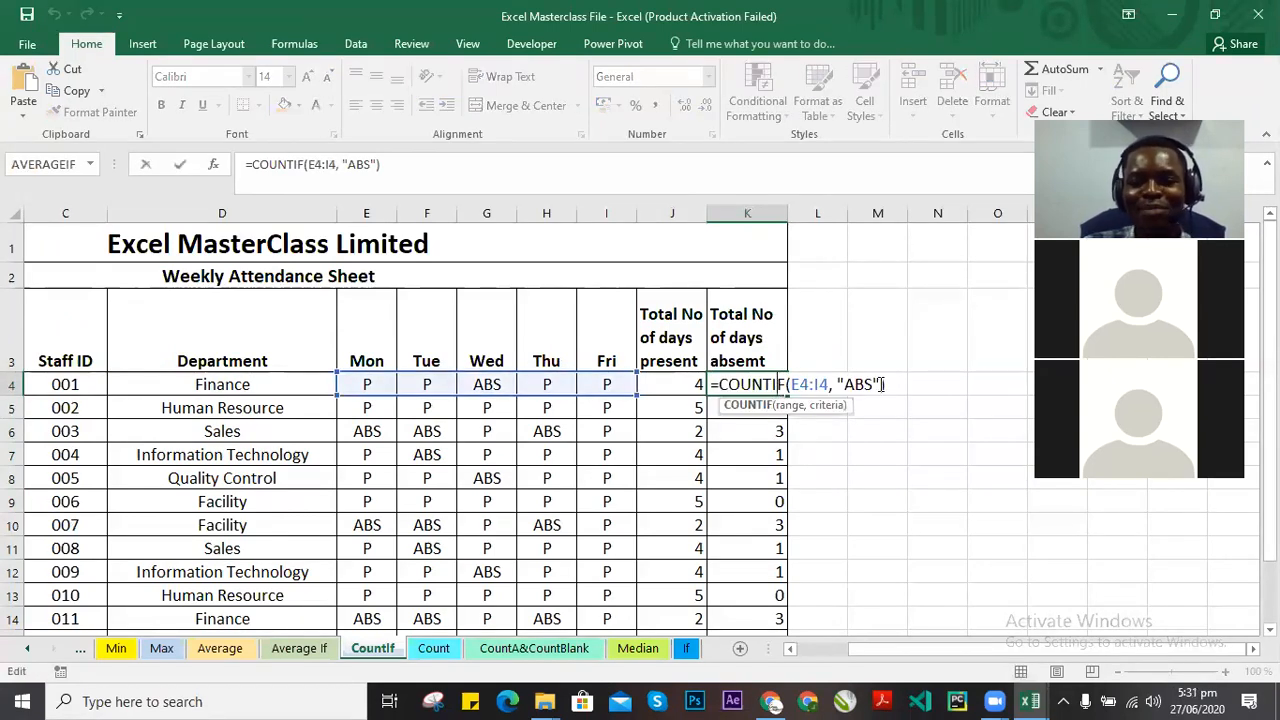
pyautogui.click(872, 387)
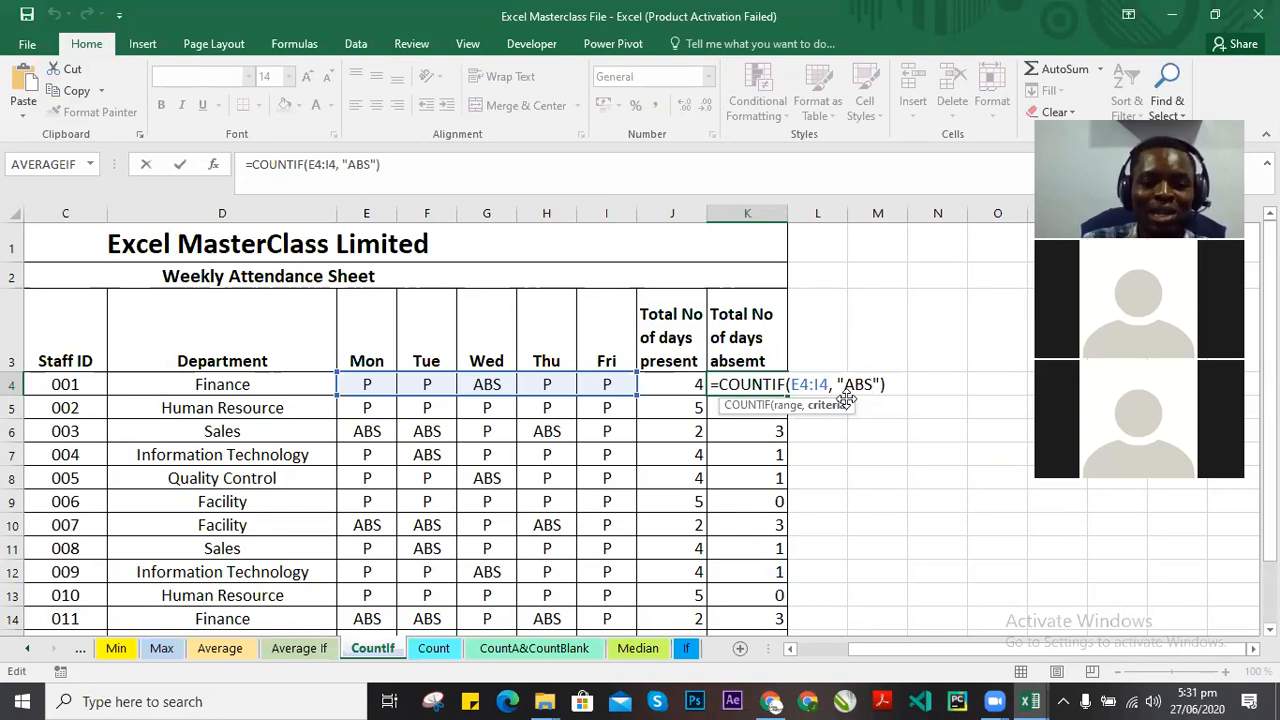
pyautogui.click(775, 426)
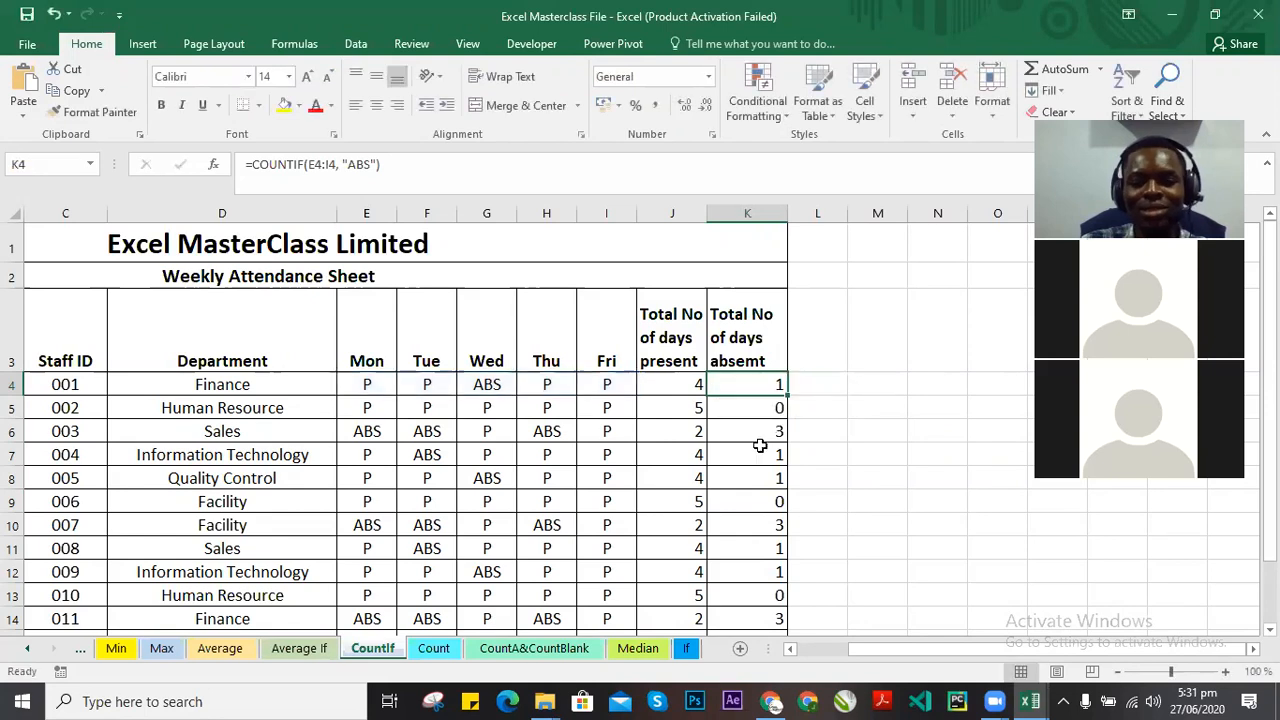
pyautogui.click(756, 384)
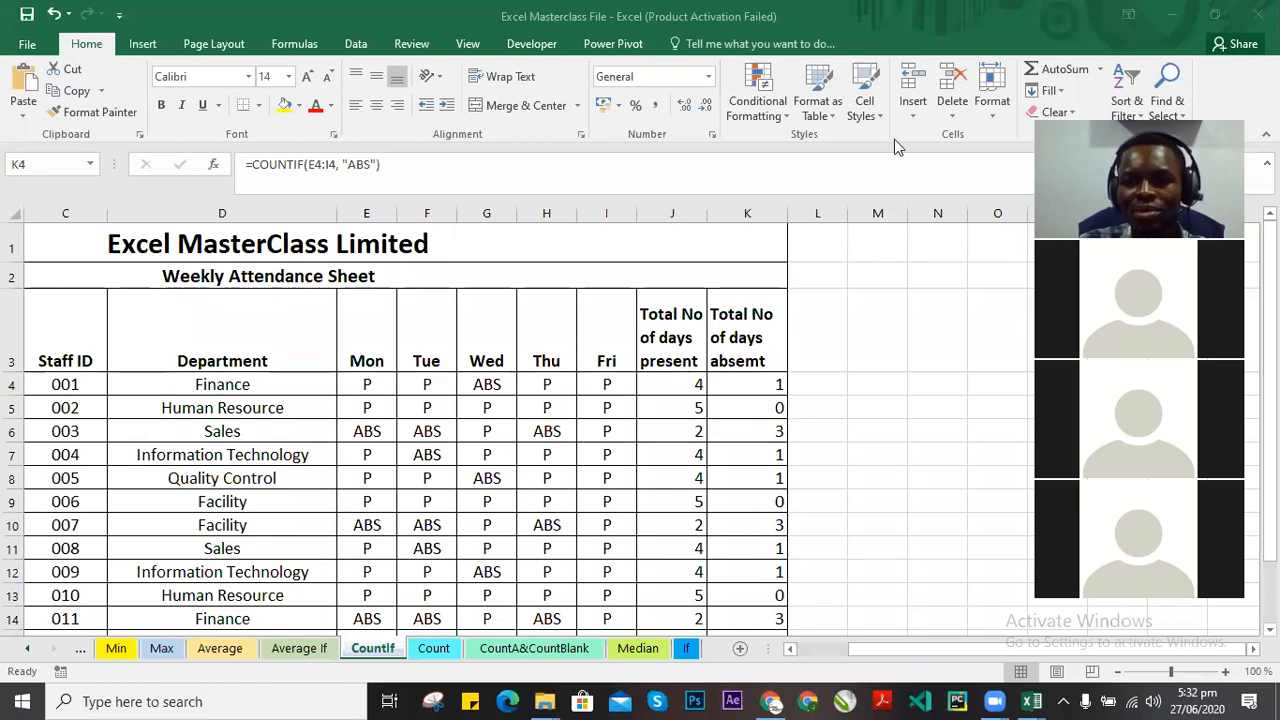
# Review the attendance rows down to staff 015 and recheck the COUNTIF formulas in J4 and K4.
pyautogui.scroll(-4, 765, 488)
pyautogui.scroll(4, 765, 488)
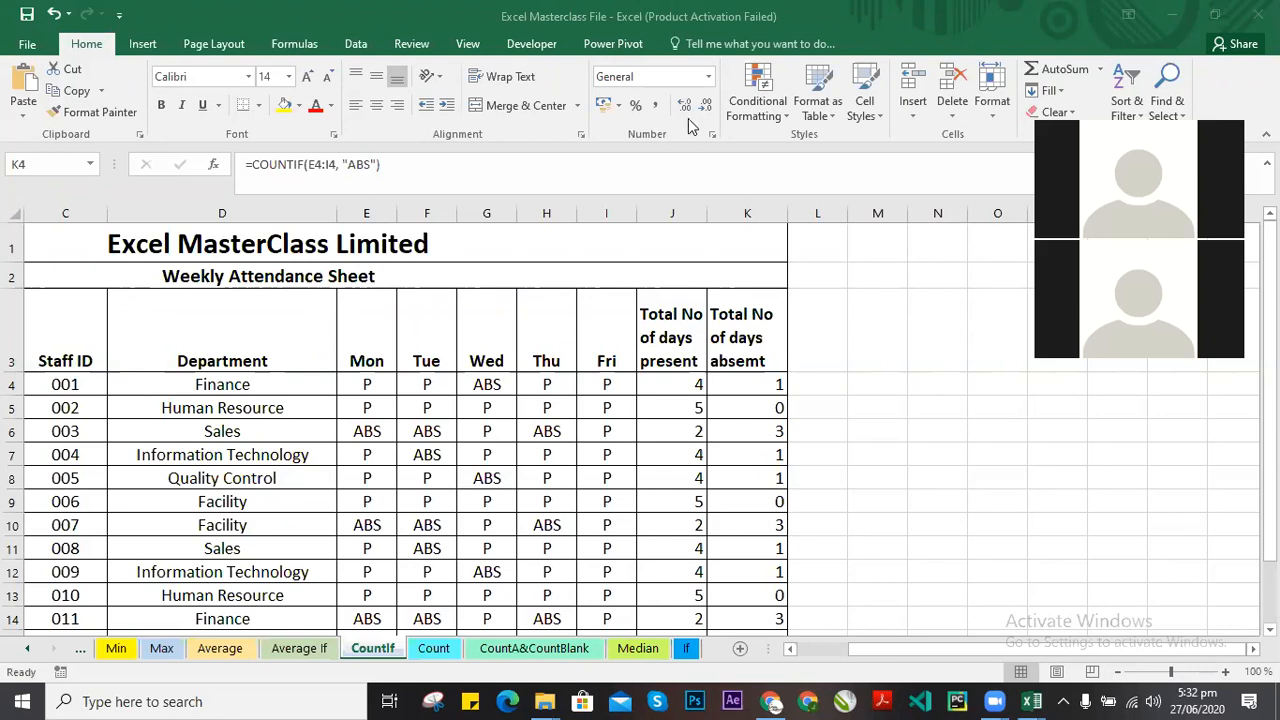
pyautogui.scroll(-1, 735, 345)
pyautogui.scroll(1, 733, 390)
pyautogui.scroll(-1, 775, 400)
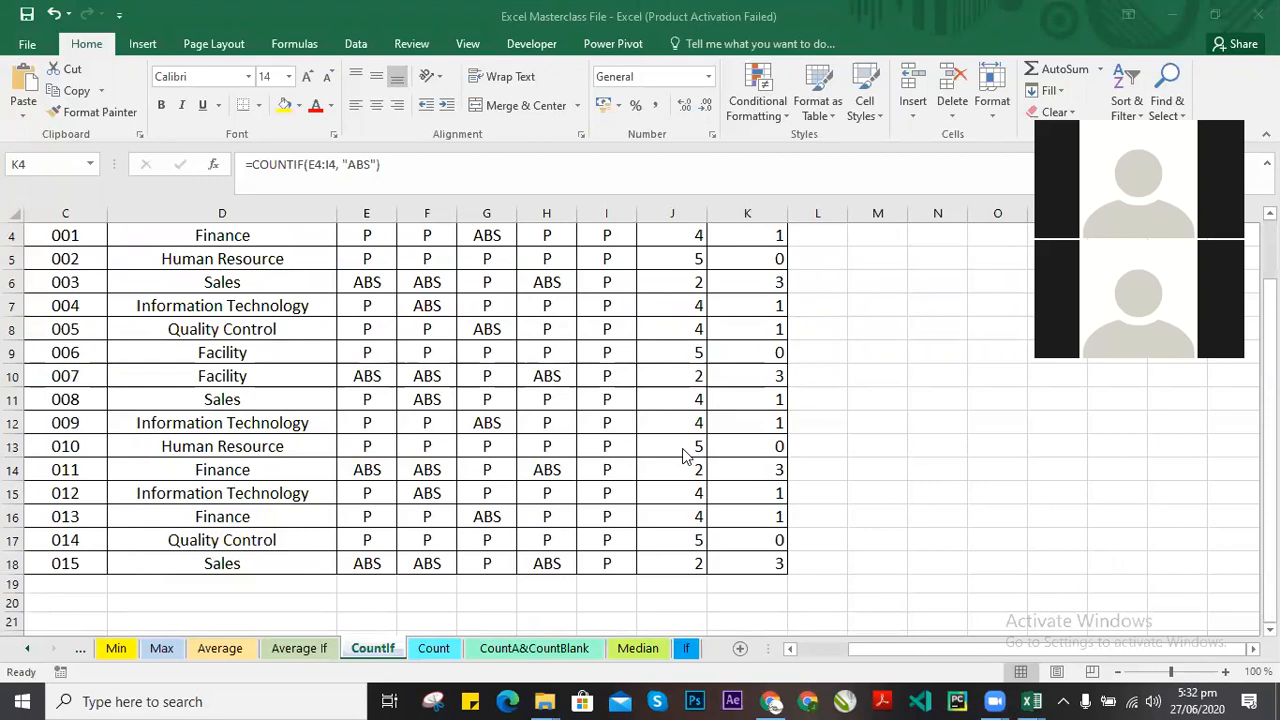
pyautogui.scroll(1, 683, 455)
pyautogui.click(677, 391)
pyautogui.click(763, 387)
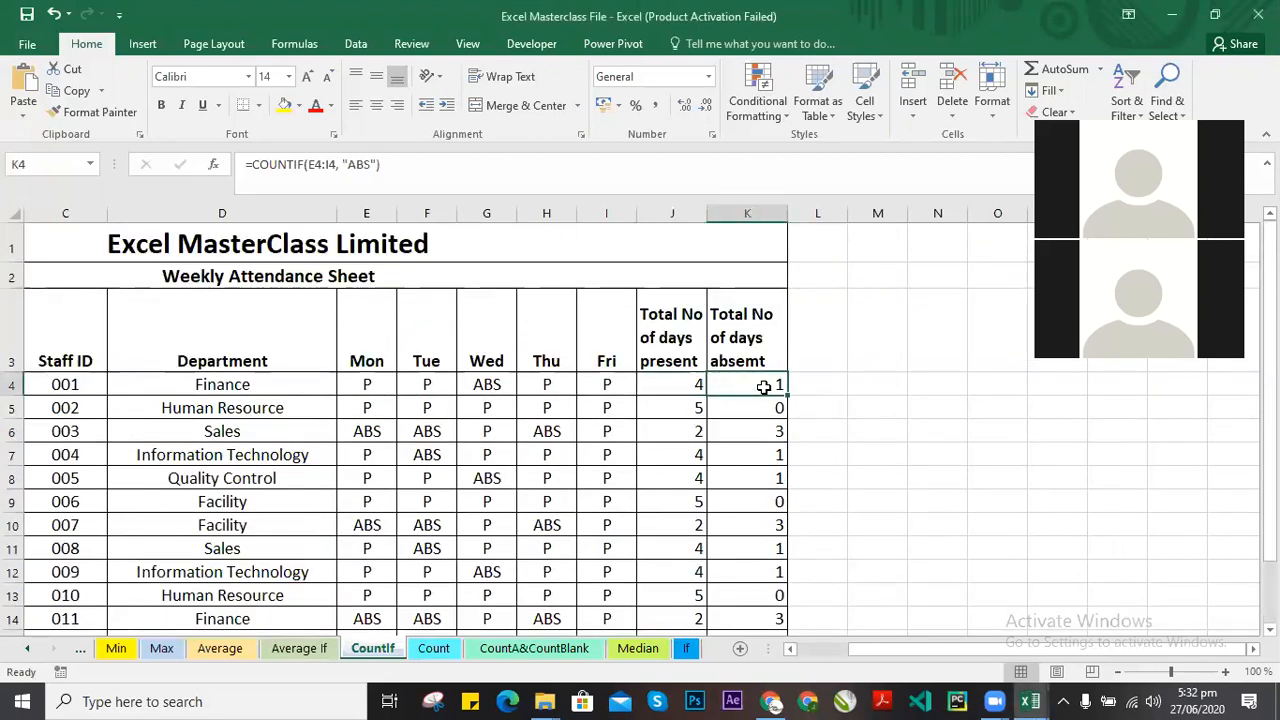
pyautogui.doubleClick(763, 387)
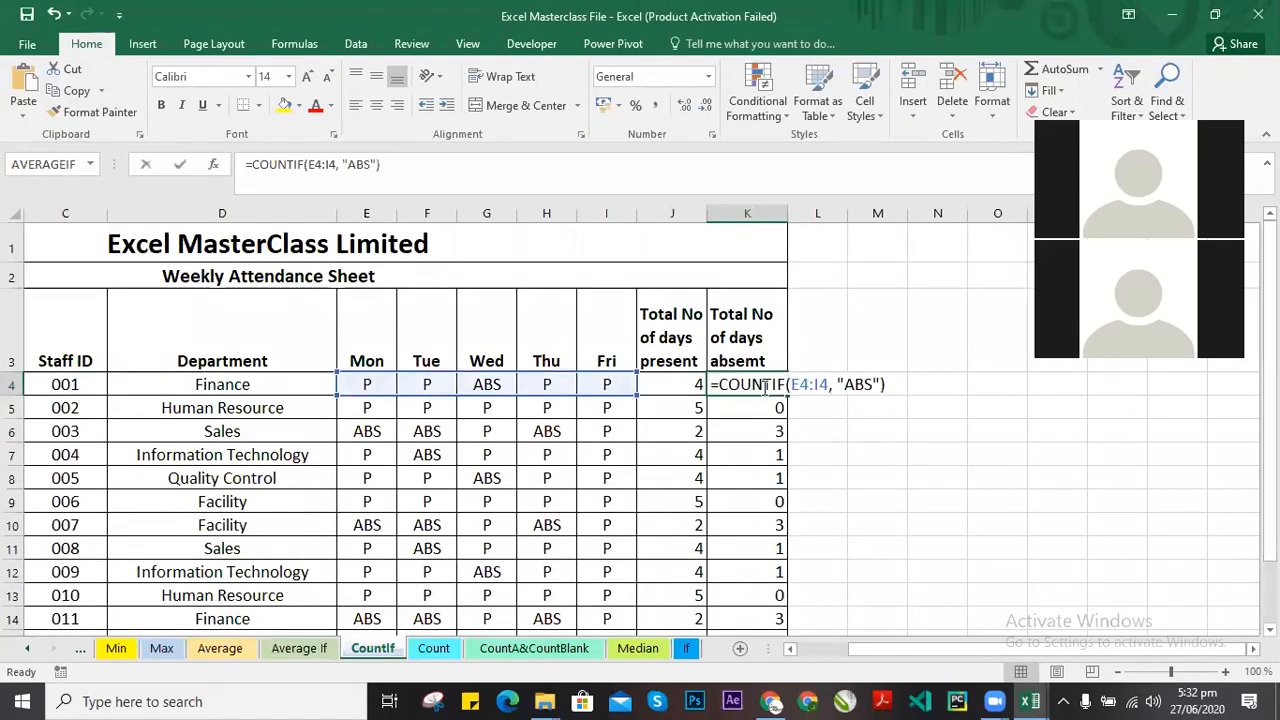
pyautogui.click(738, 448)
pyautogui.click(737, 387)
pyautogui.scroll(-2, 648, 488)
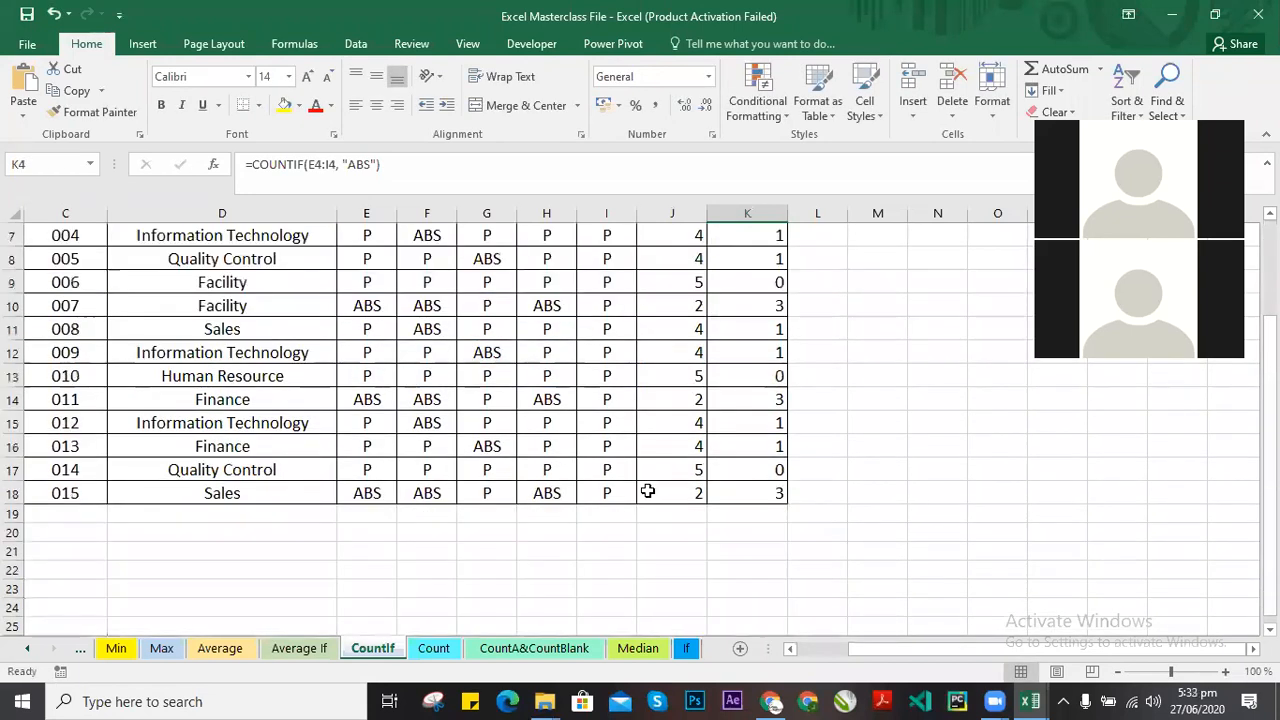
# Switch to the CountA&CountBlank sheet after a brief look at the Count sheet.
pyautogui.click(433, 650)
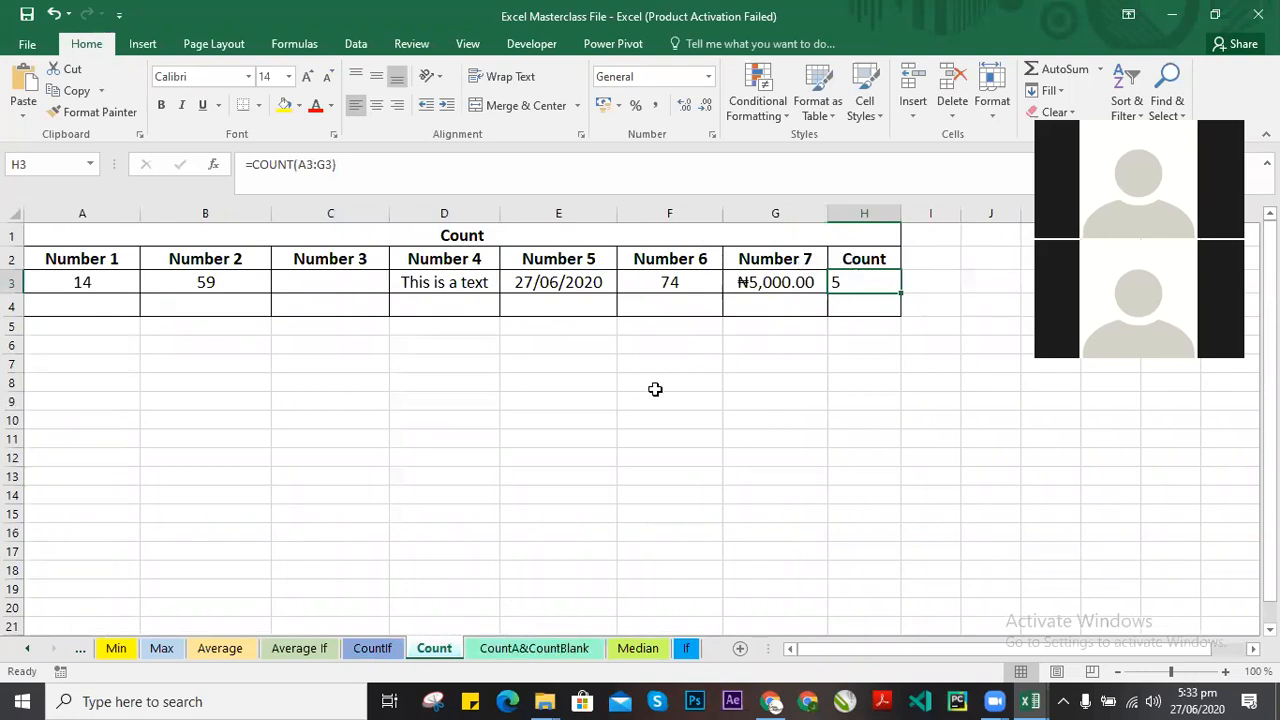
pyautogui.click(510, 650)
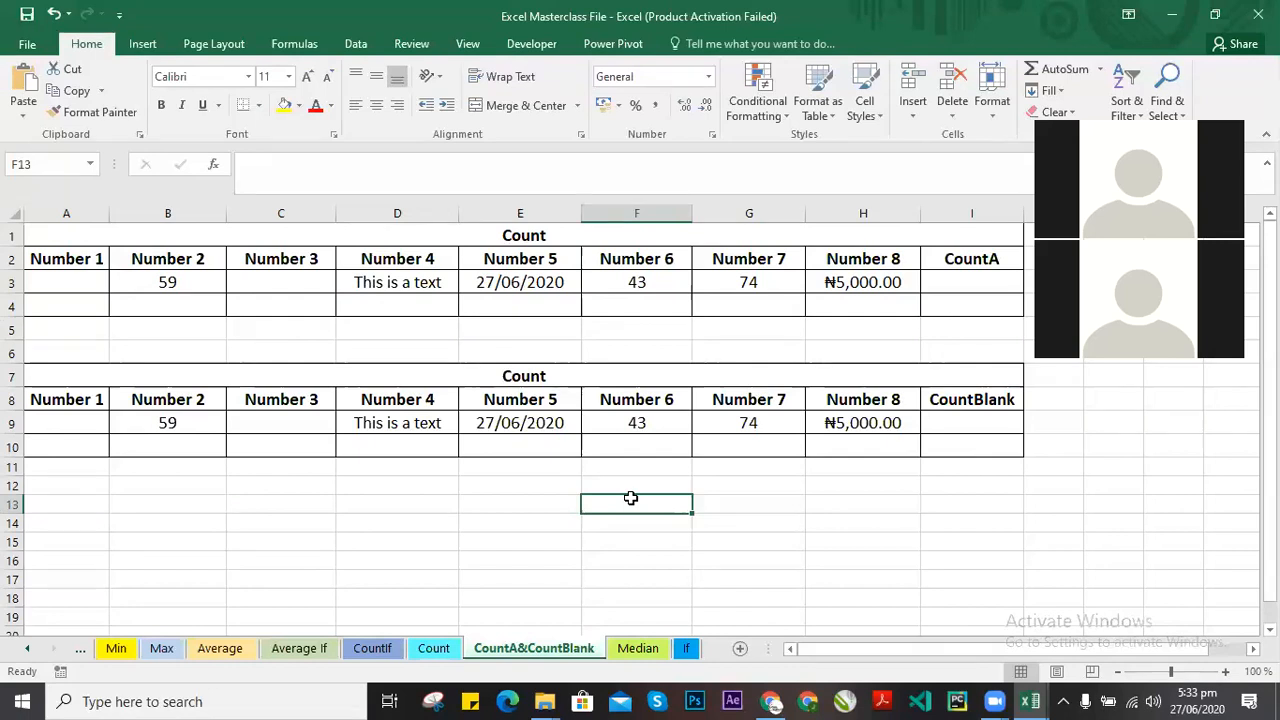
pyautogui.click(966, 430)
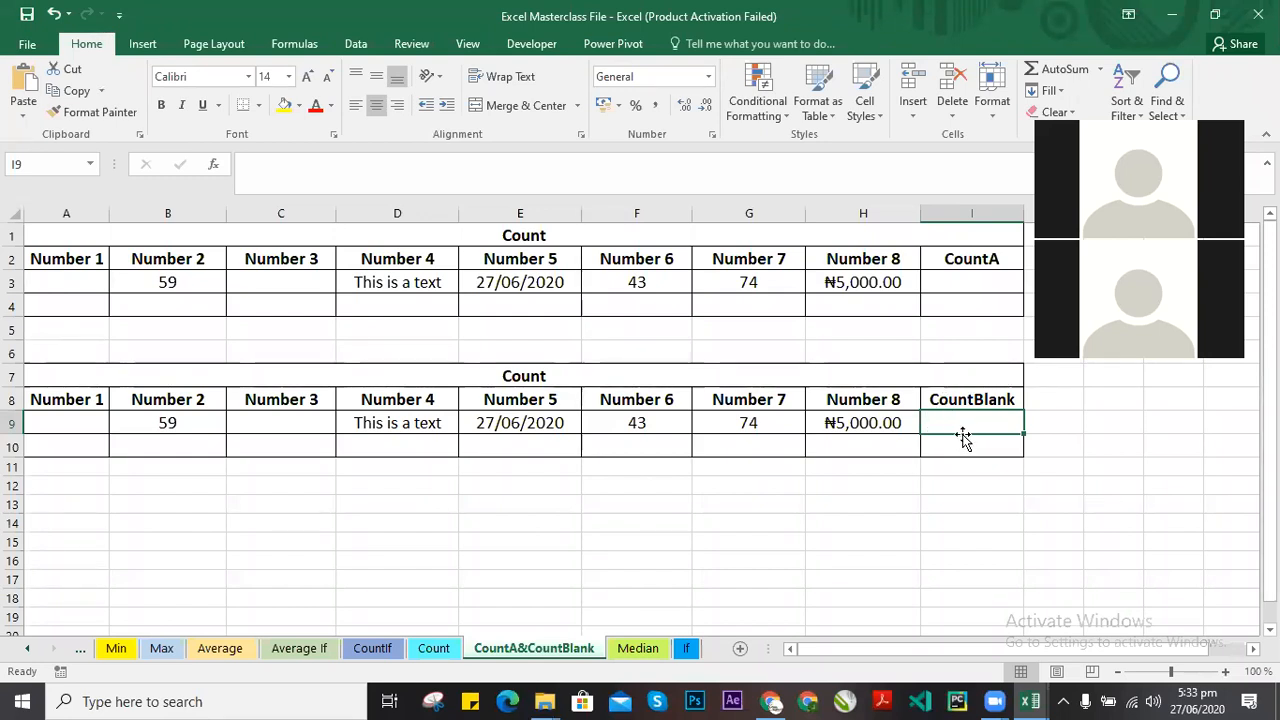
pyautogui.click(985, 280)
pyautogui.press('Return')
# Enter =COUNTBLANK(A9:H9) in I9 to count the empty cells of the second table's number row.
pyautogui.click(965, 425)
pyautogui.doubleClick(950, 432)
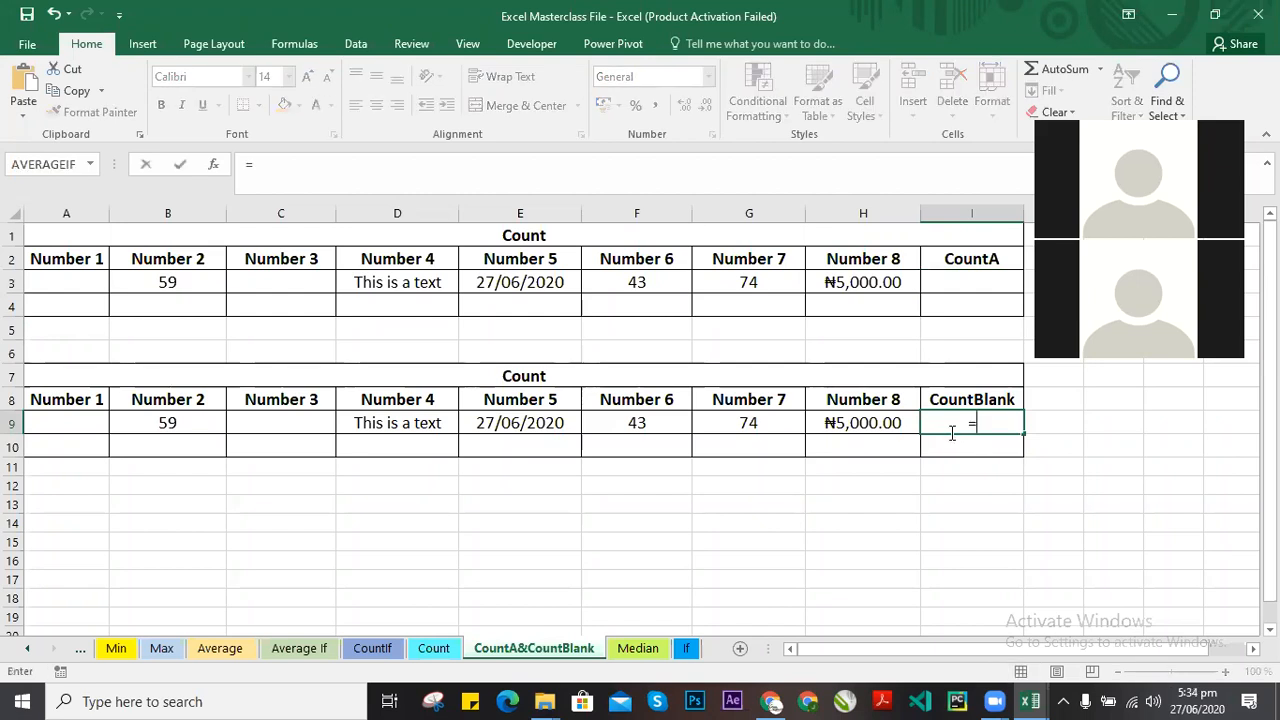
pyautogui.write('=')
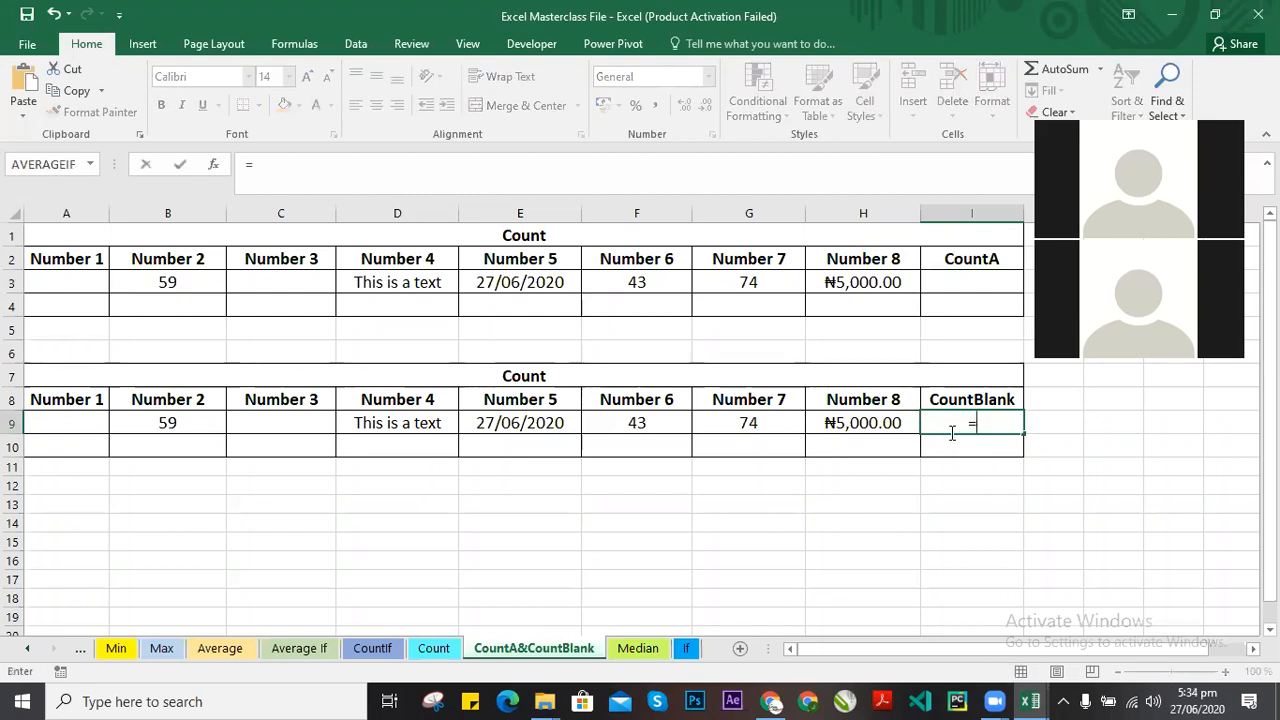
pyautogui.write('count')
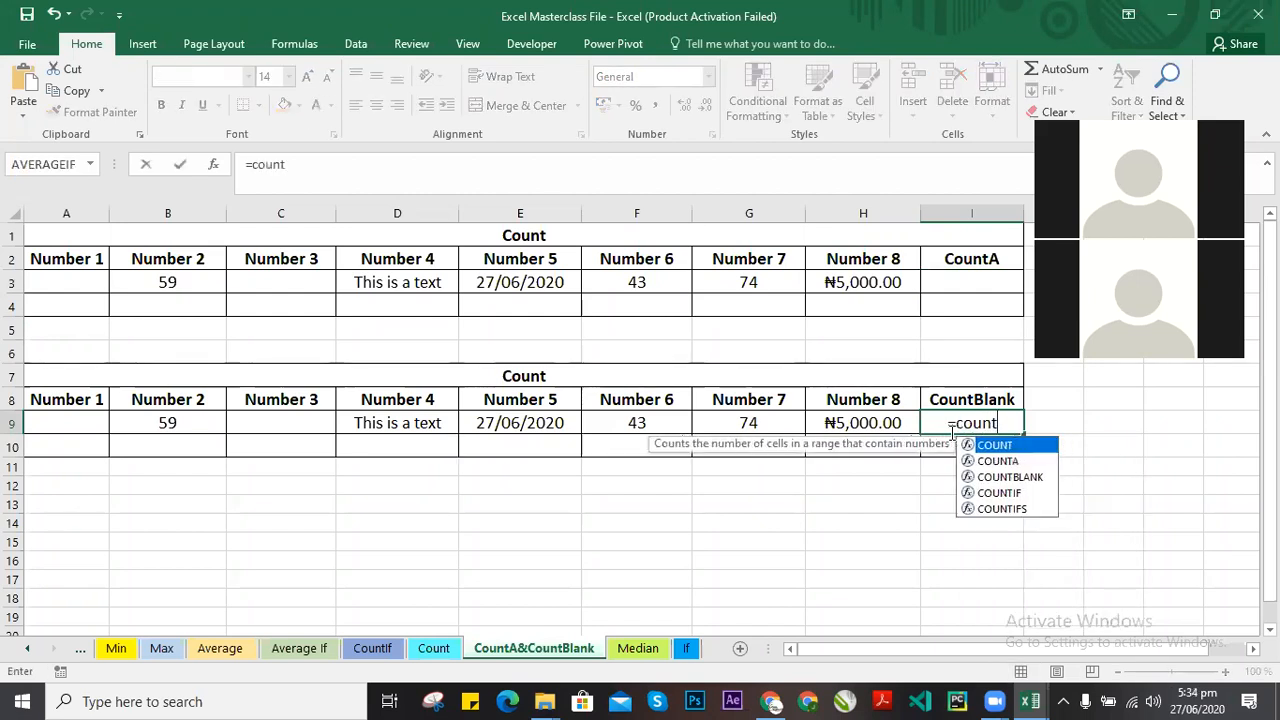
pyautogui.write('blank')
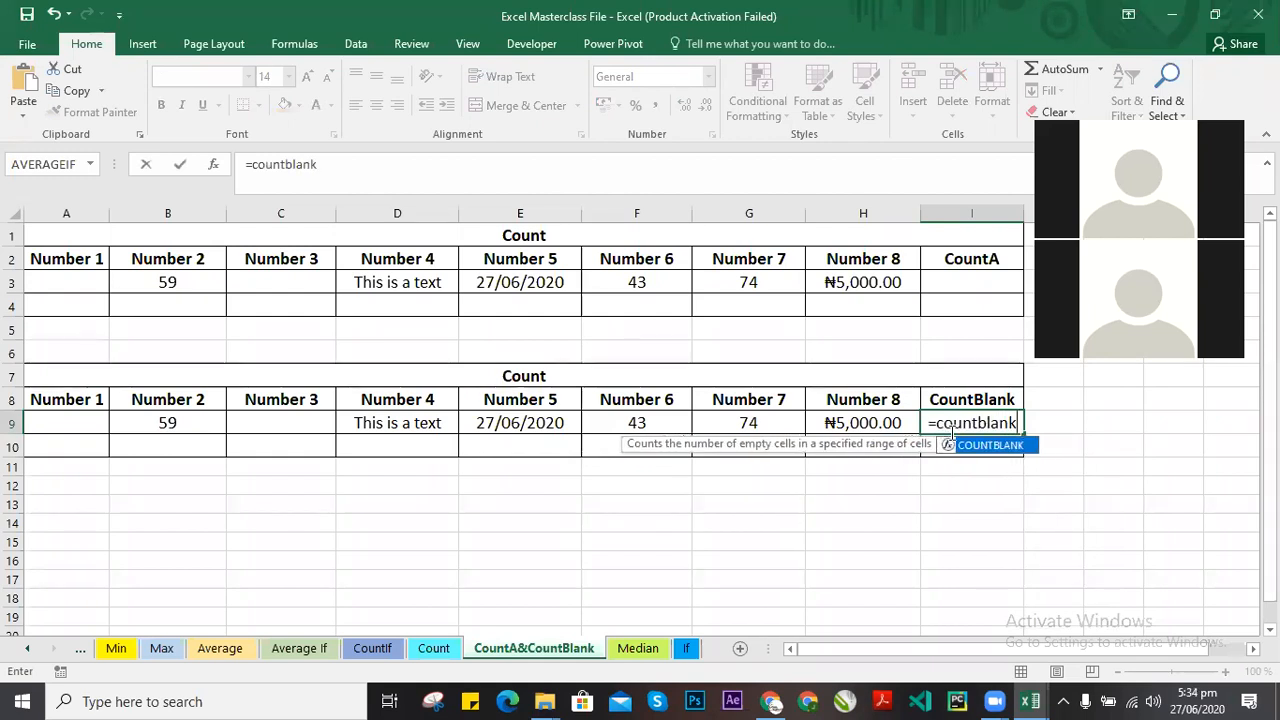
pyautogui.write('(')
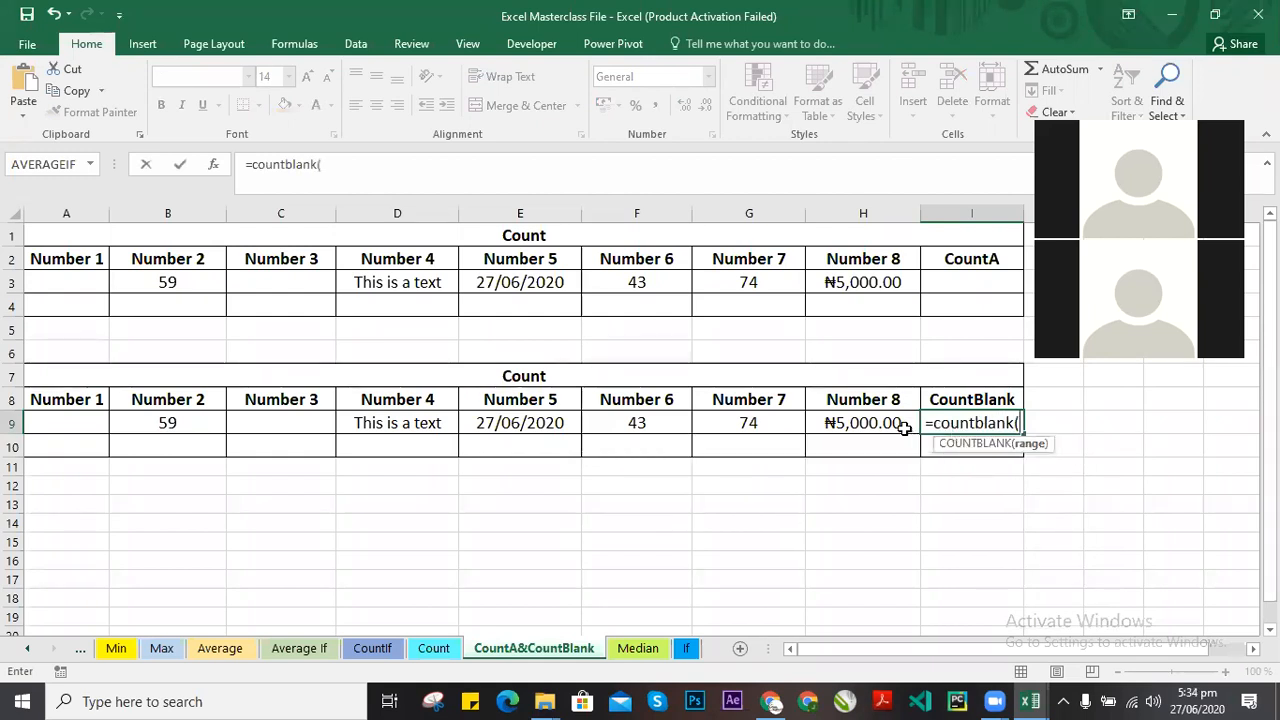
pyautogui.click(74, 422)
pyautogui.press('F8')
pyautogui.click(846, 424)
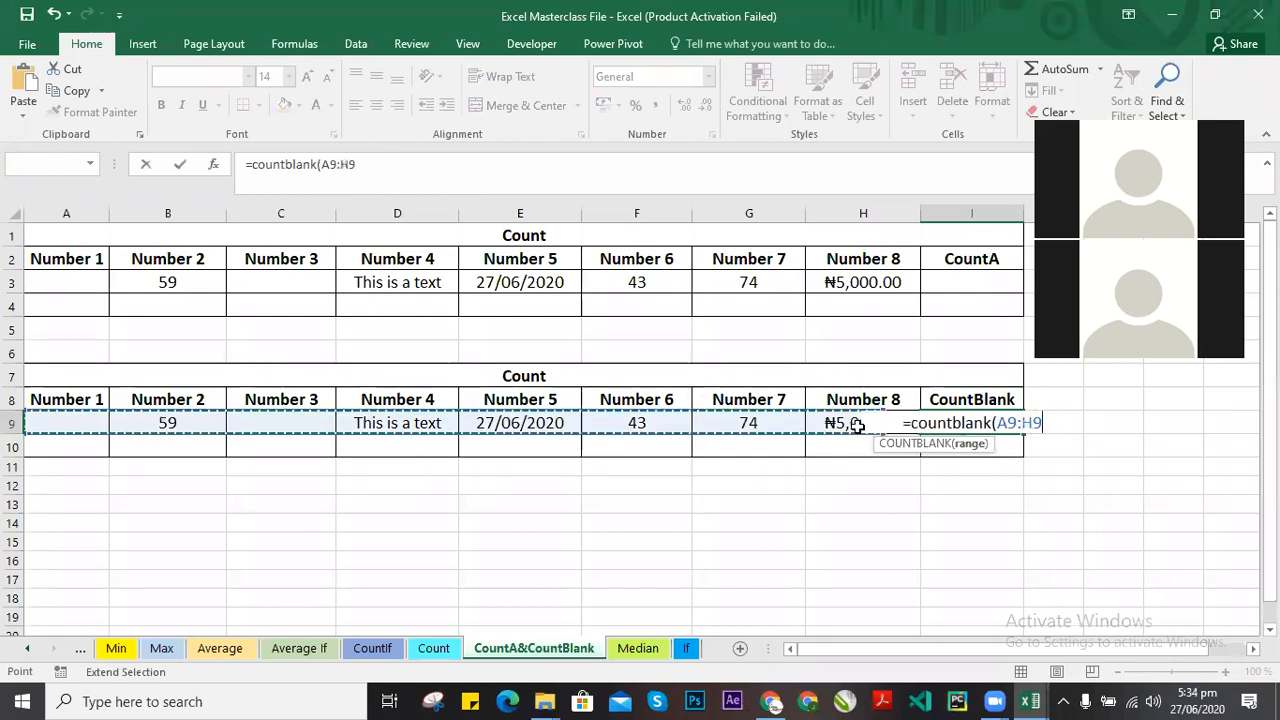
pyautogui.write(')')
pyautogui.press('Return')
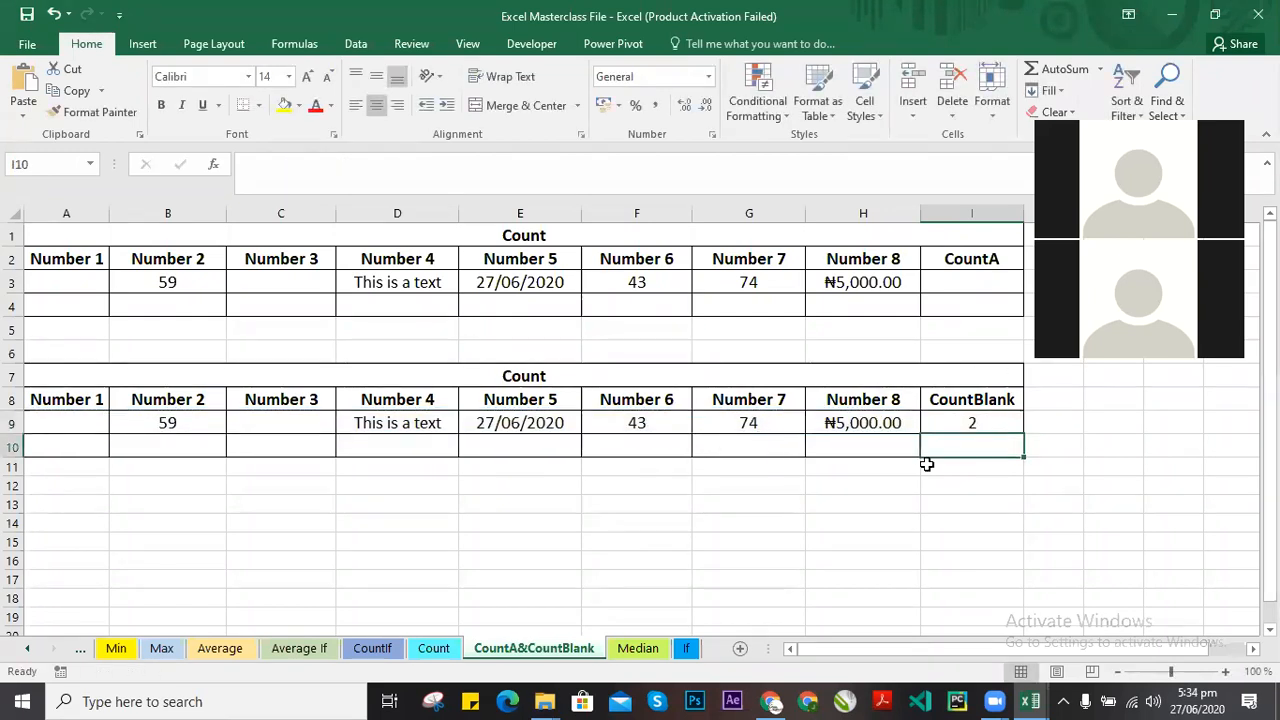
# Open the COUNTBLANK formula in I9 and examine its range without changing it.
pyautogui.click(975, 423)
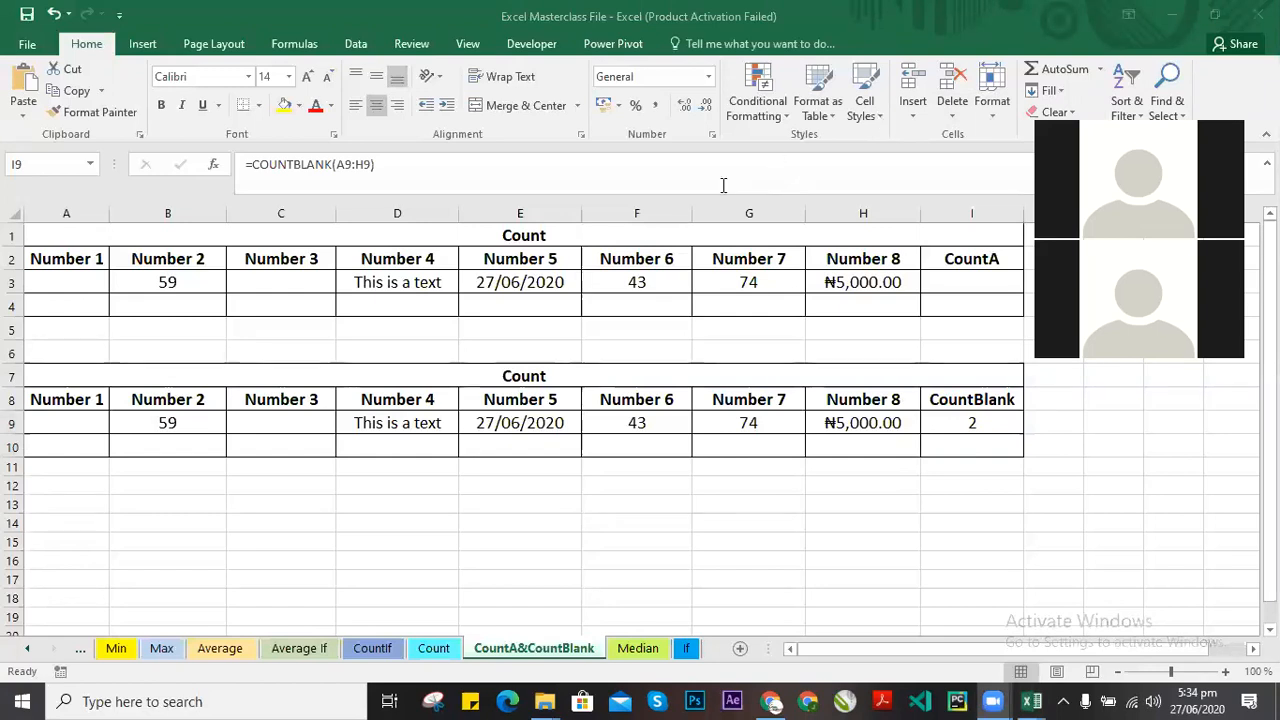
pyautogui.doubleClick(971, 418)
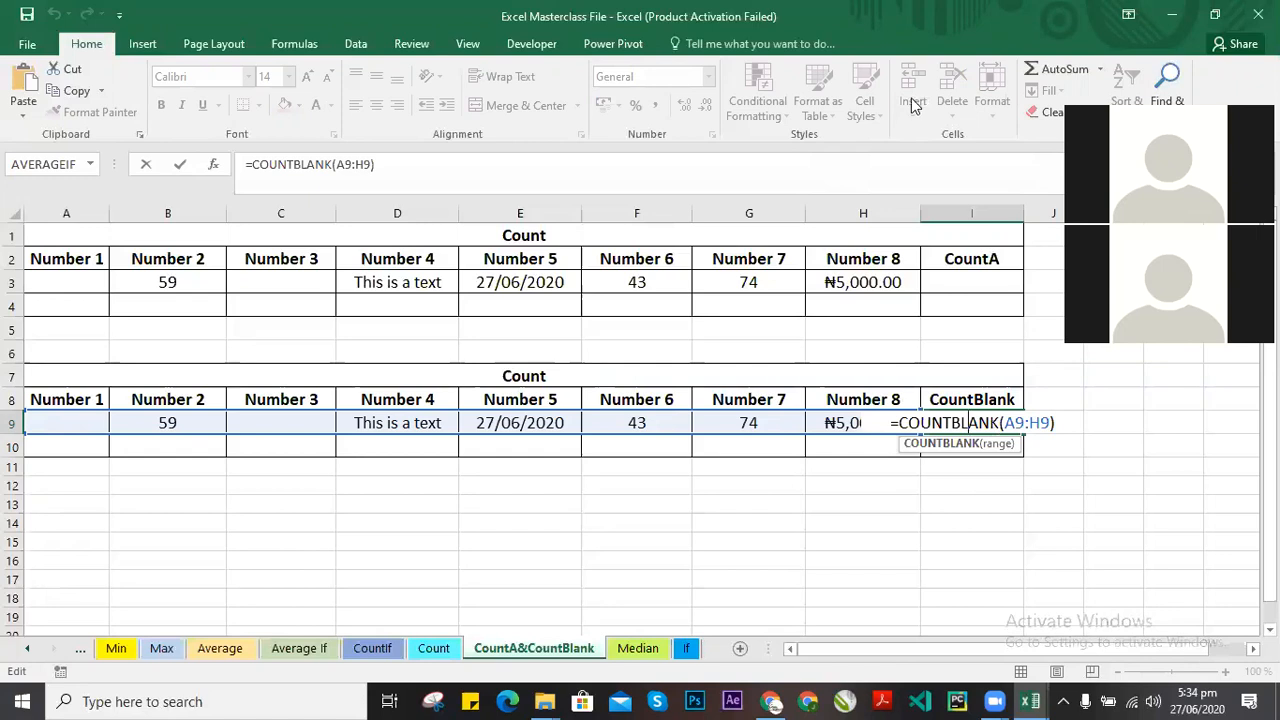
pyautogui.click(1062, 424)
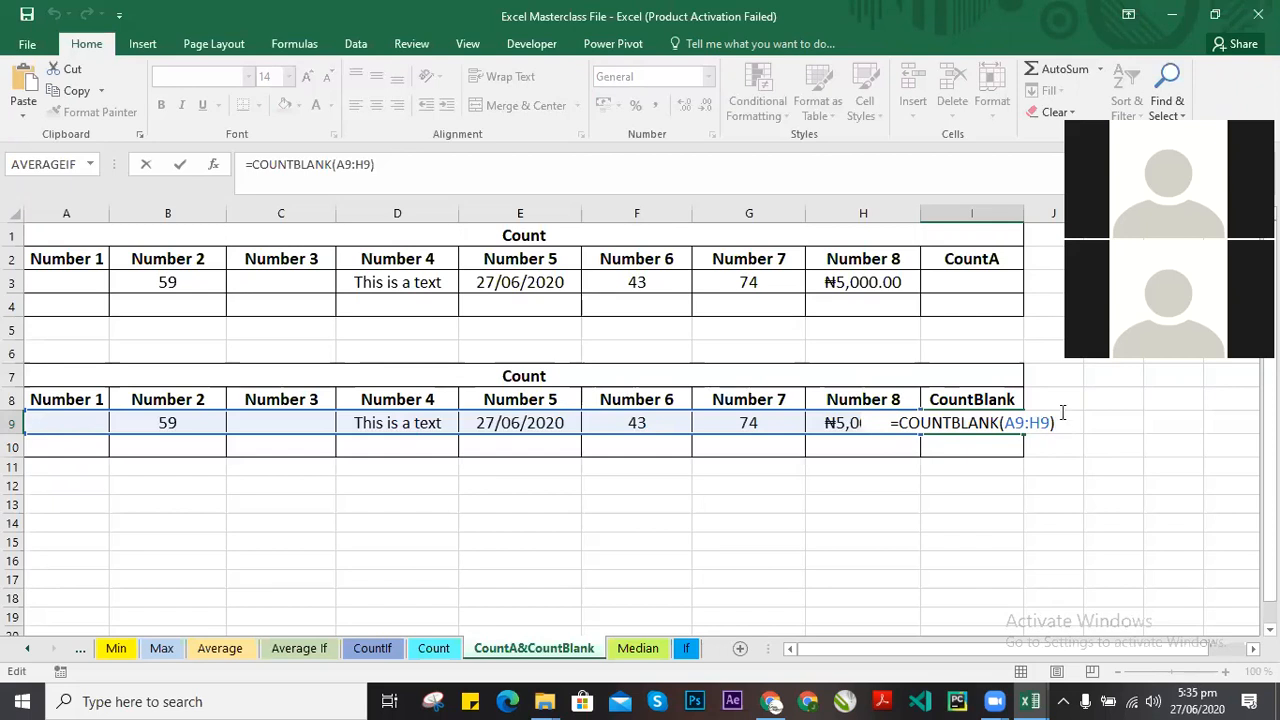
pyautogui.press('Return')
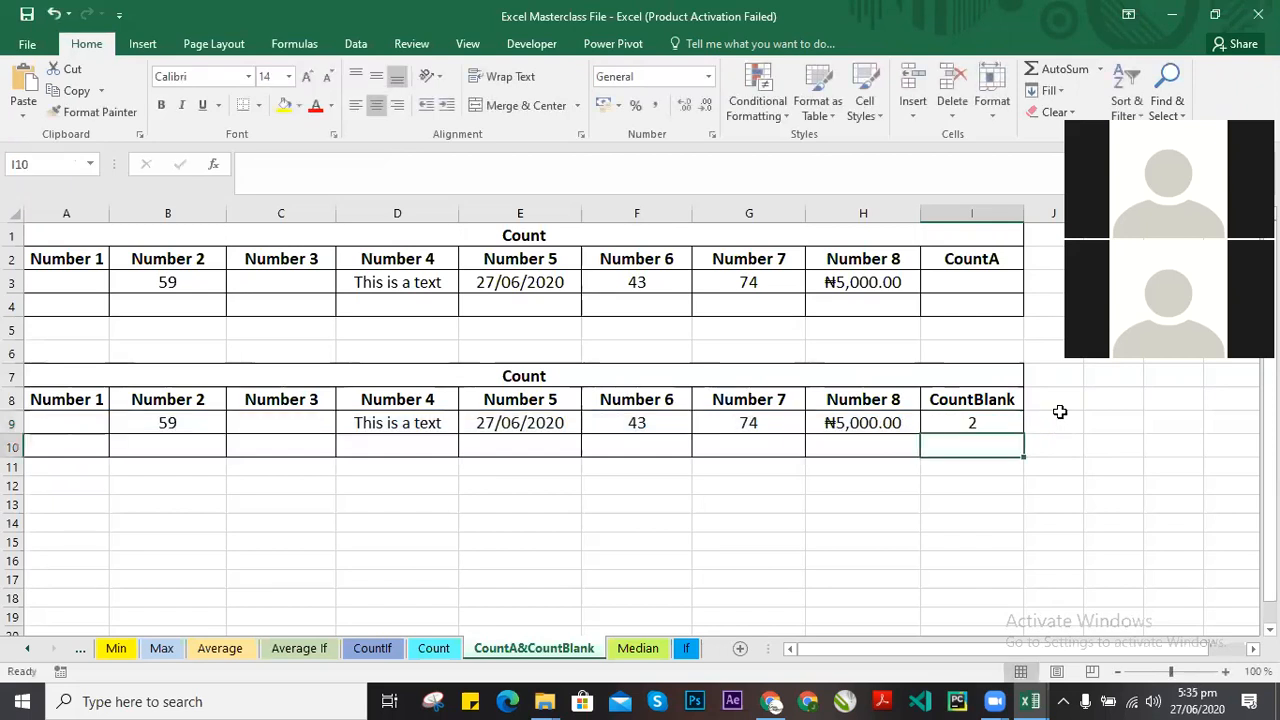
# Check the CountBlank result in I9 against the range A9:H9 and its empty cells A9 and C9.
pyautogui.click(995, 424)
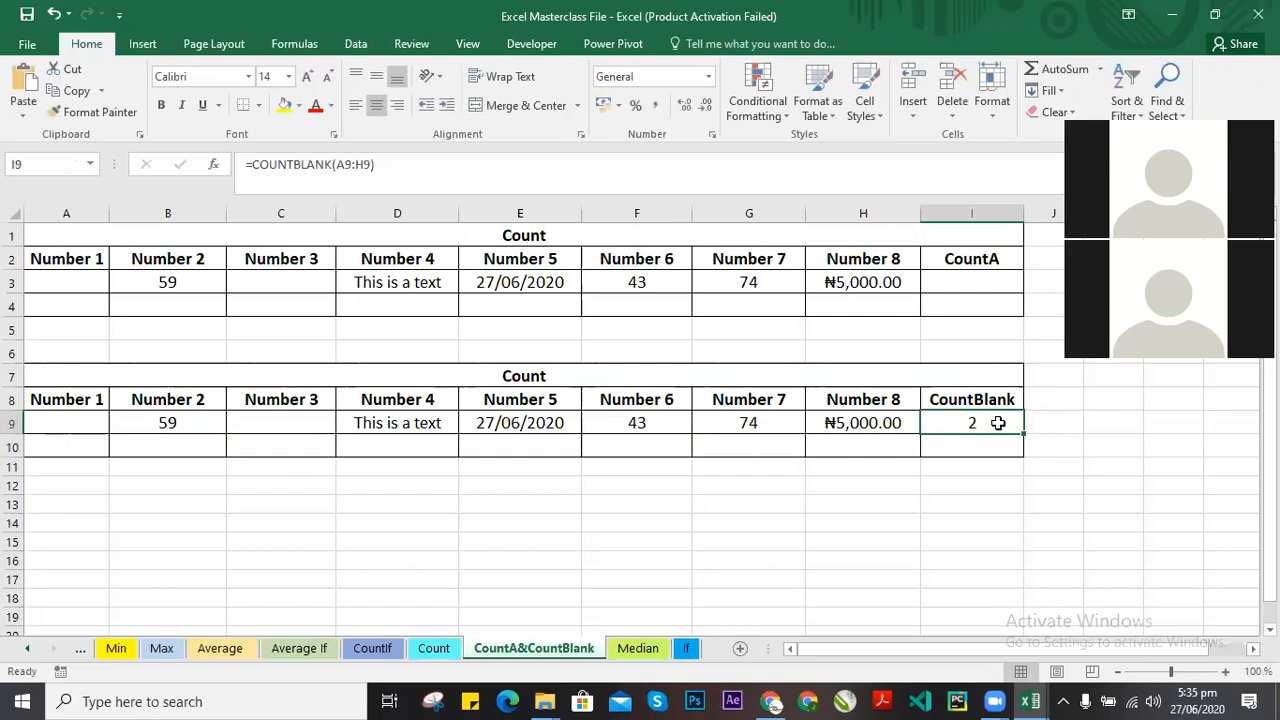
pyautogui.moveTo(54, 422); pyautogui.dragTo(894, 420)
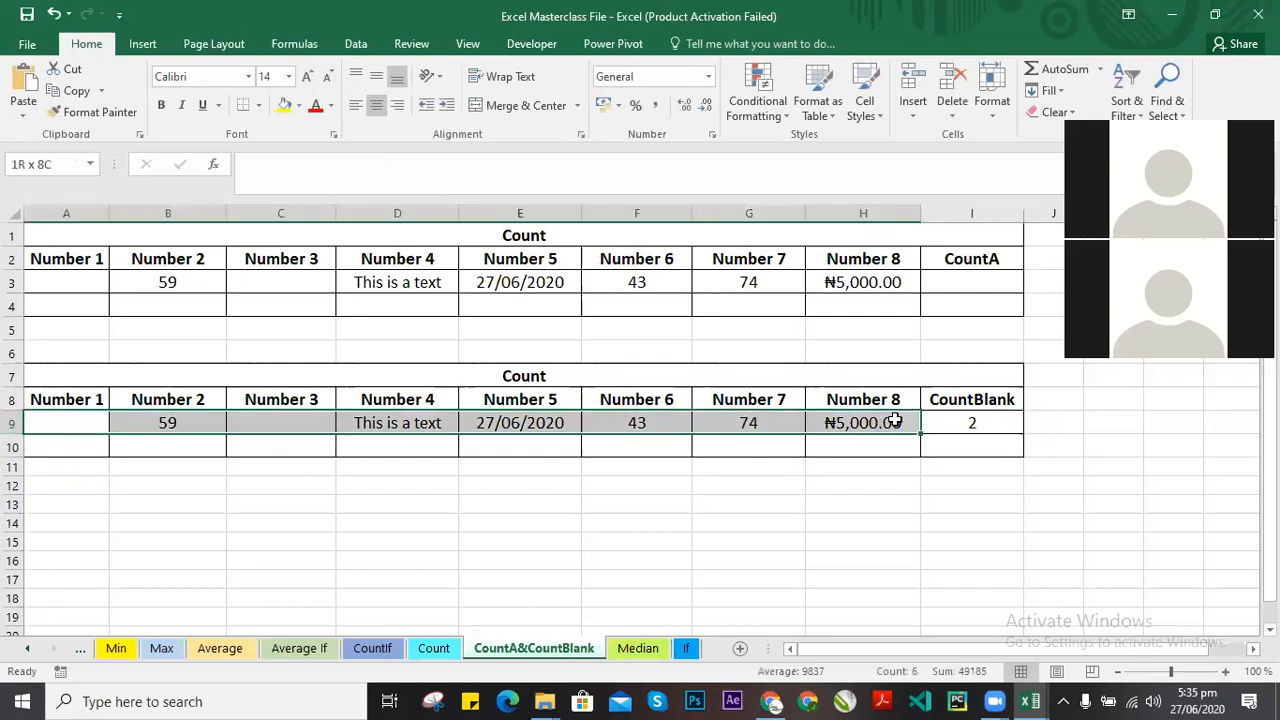
pyautogui.click(283, 424)
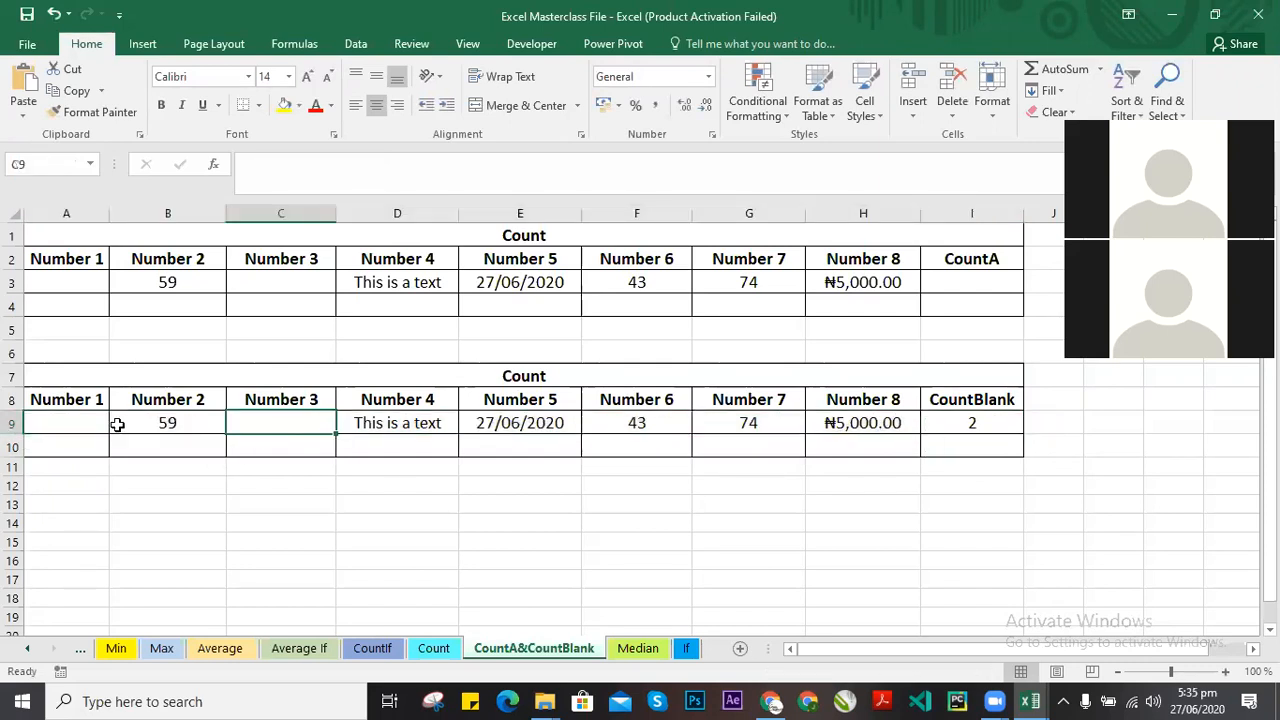
pyautogui.click(44, 428)
pyautogui.click(274, 420)
pyautogui.click(86, 420)
pyautogui.click(291, 422)
pyautogui.click(91, 423)
pyautogui.moveTo(397, 423); pyautogui.dragTo(290, 423)
pyautogui.click(86, 423)
pyautogui.click(280, 428)
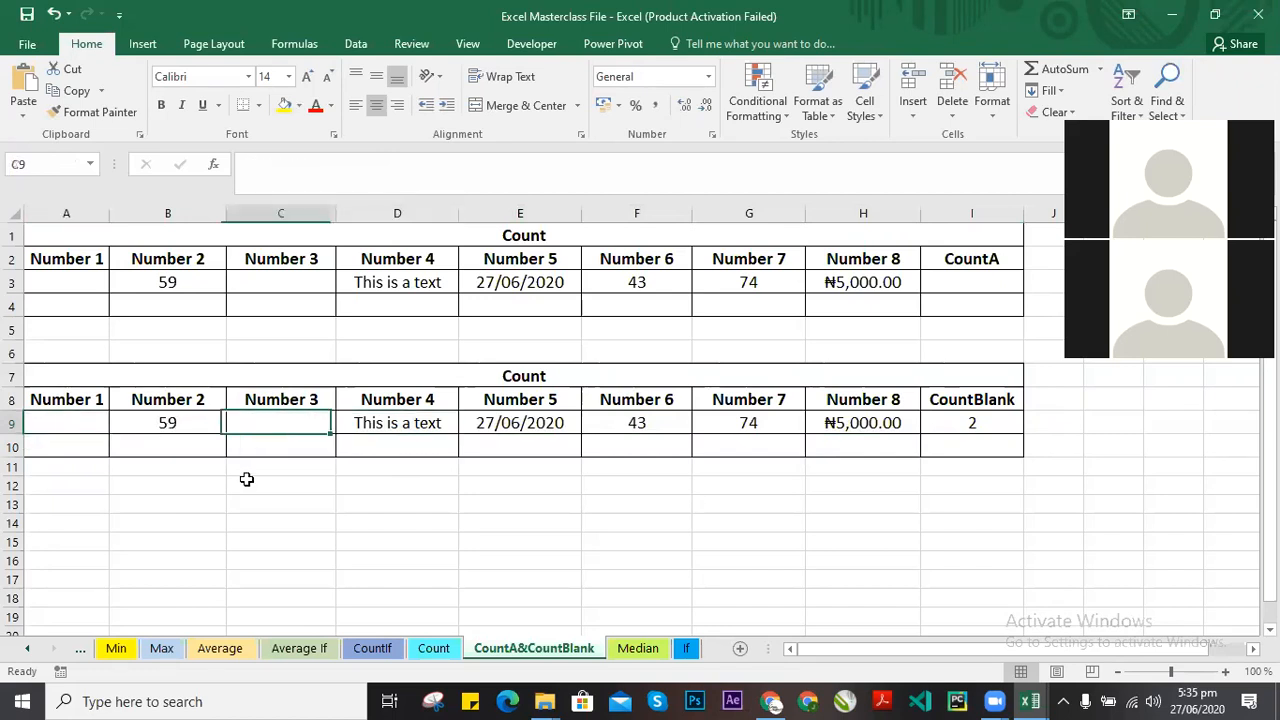
pyautogui.click(91, 423)
pyautogui.click(945, 428)
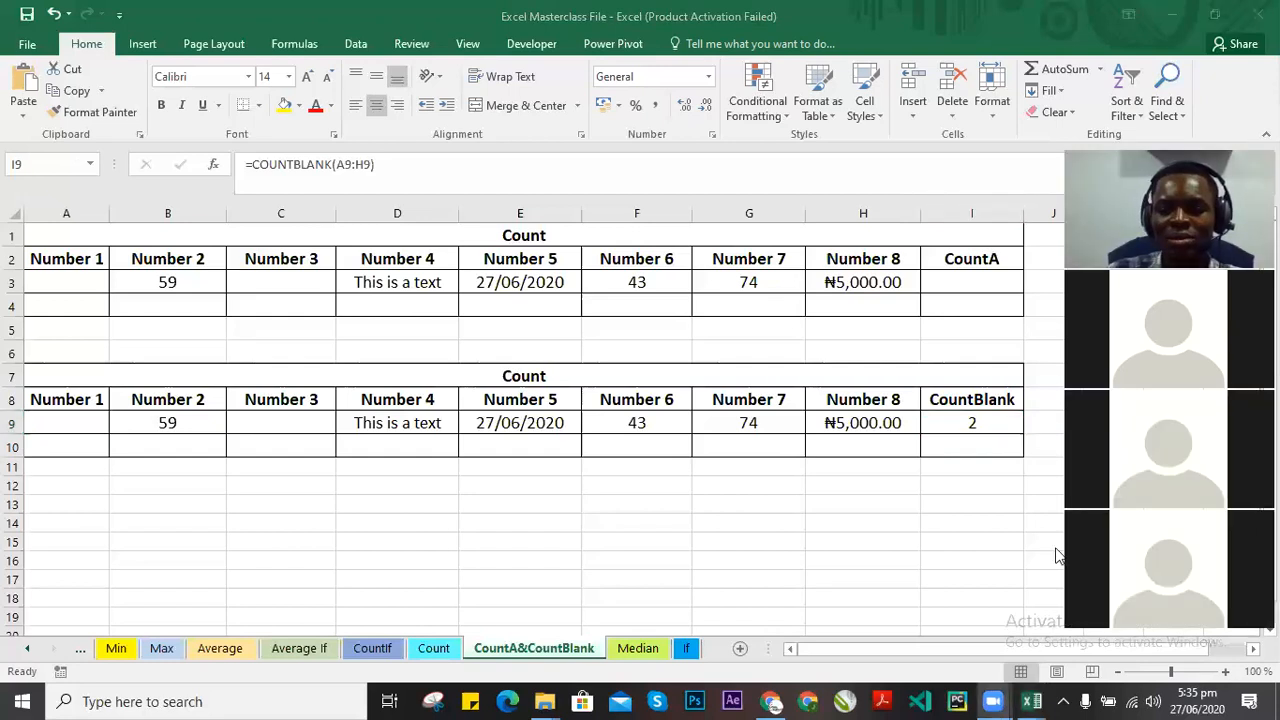
# Compare the COUNTBLANK formula in I9 with the empty CountA result cell I3, leaving both cells as they are.
pyautogui.click(978, 424)
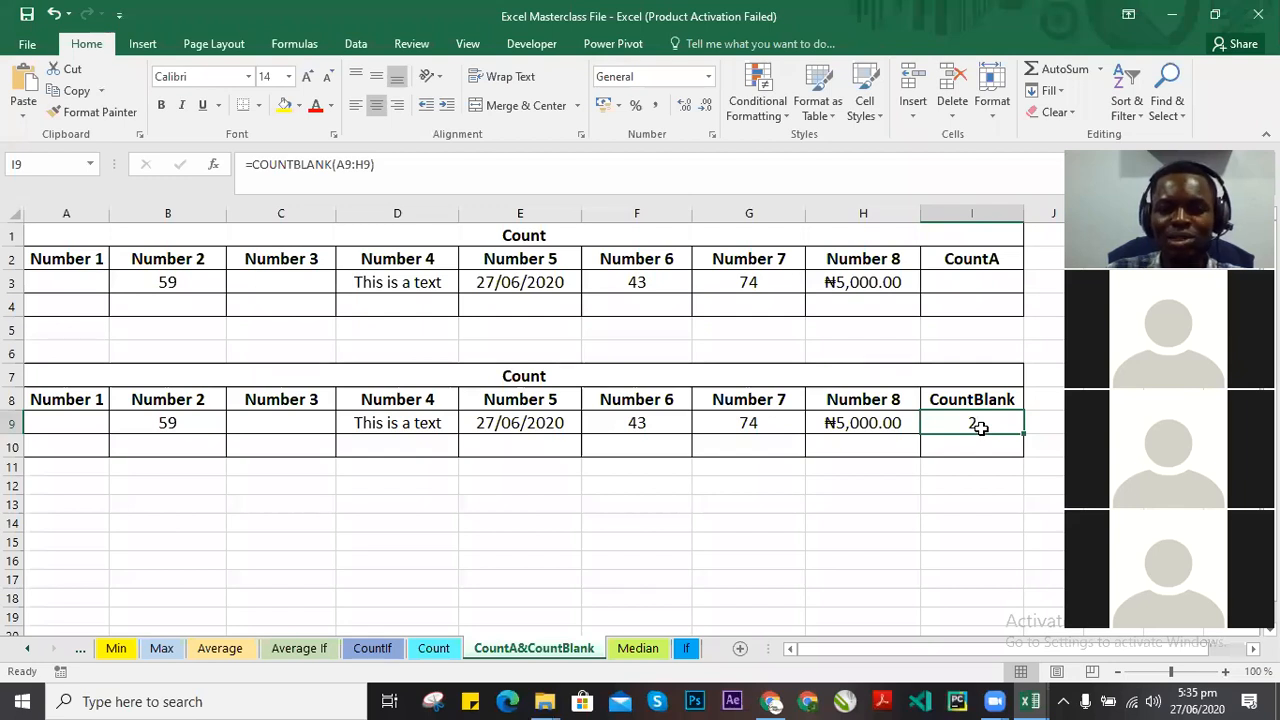
pyautogui.click(978, 281)
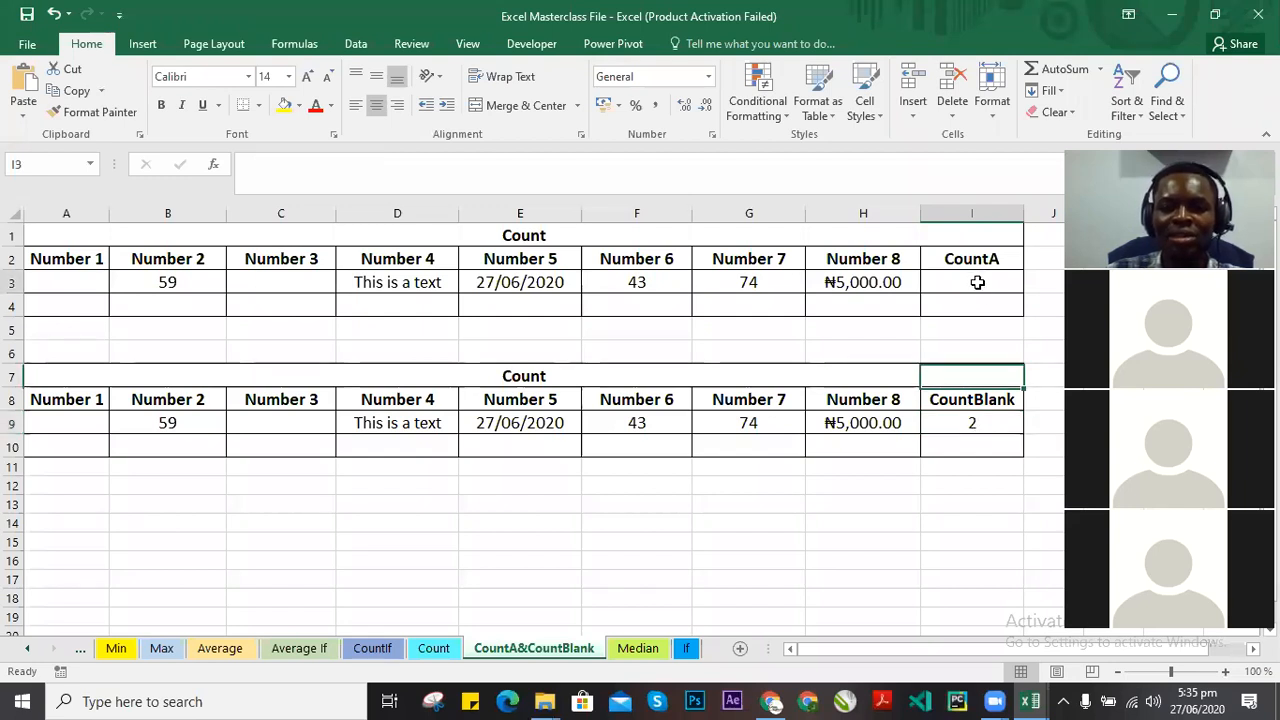
pyautogui.click(966, 423)
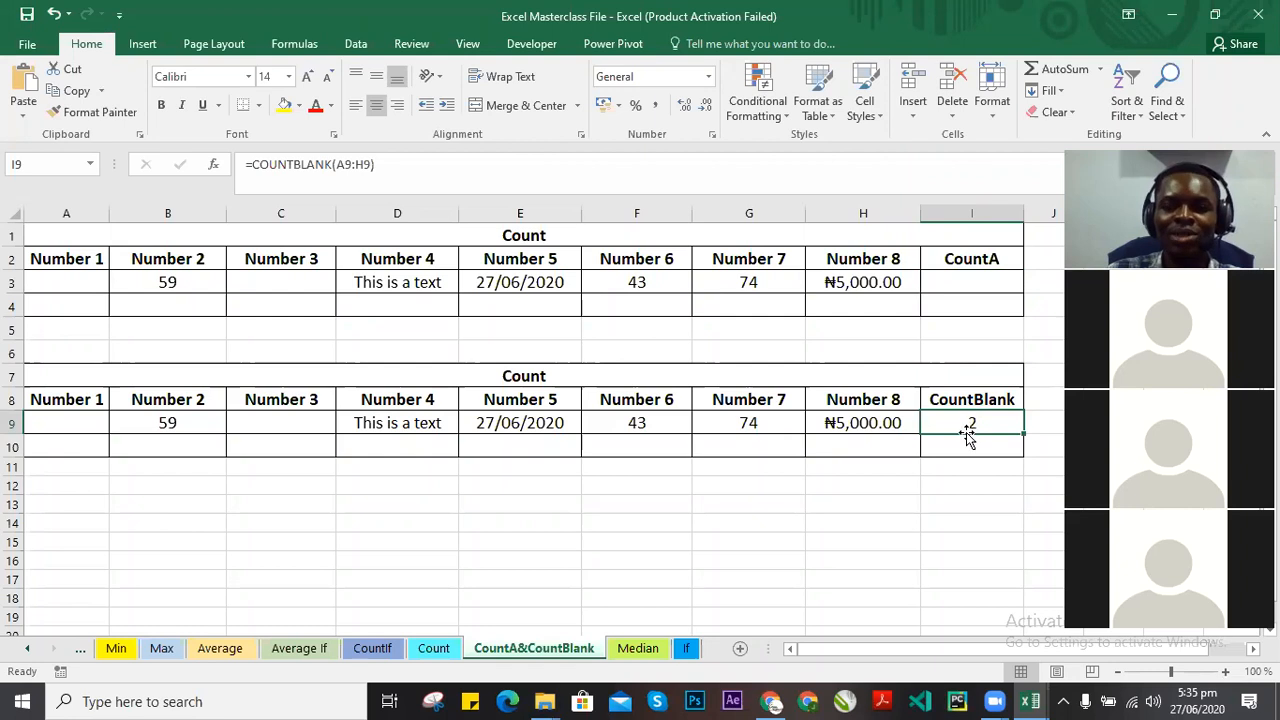
pyautogui.click(964, 284)
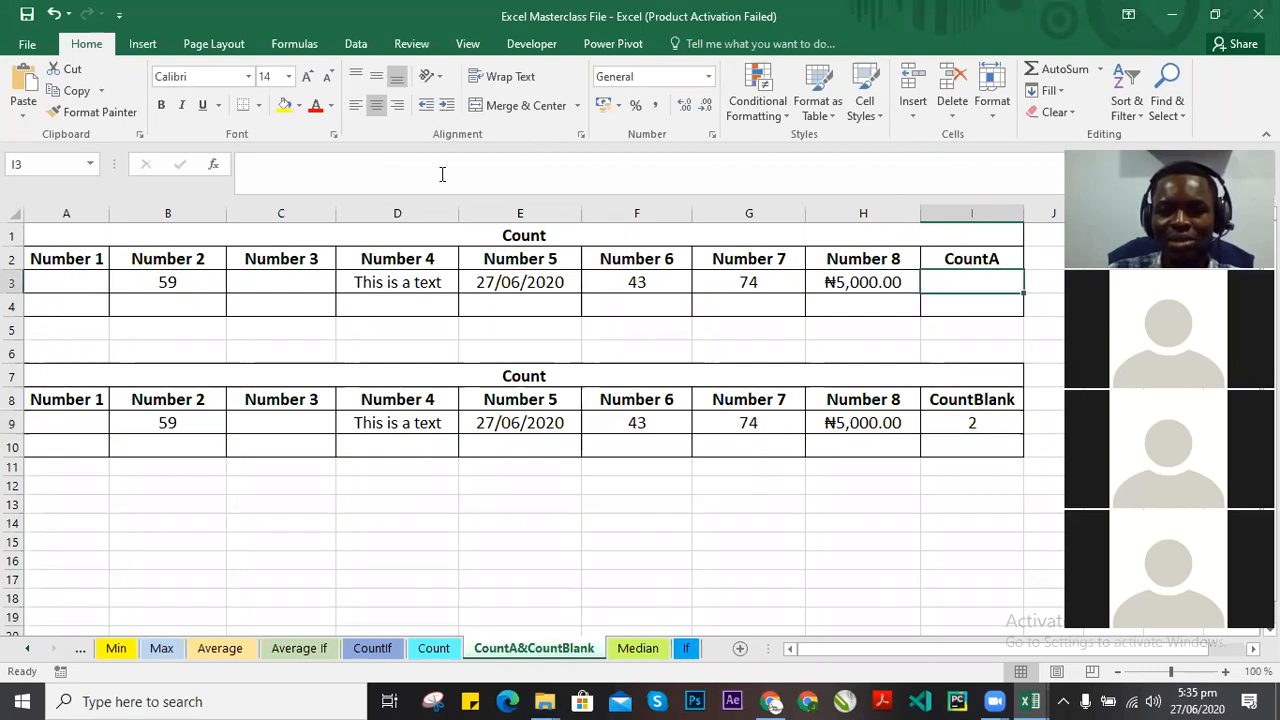
pyautogui.click(978, 422)
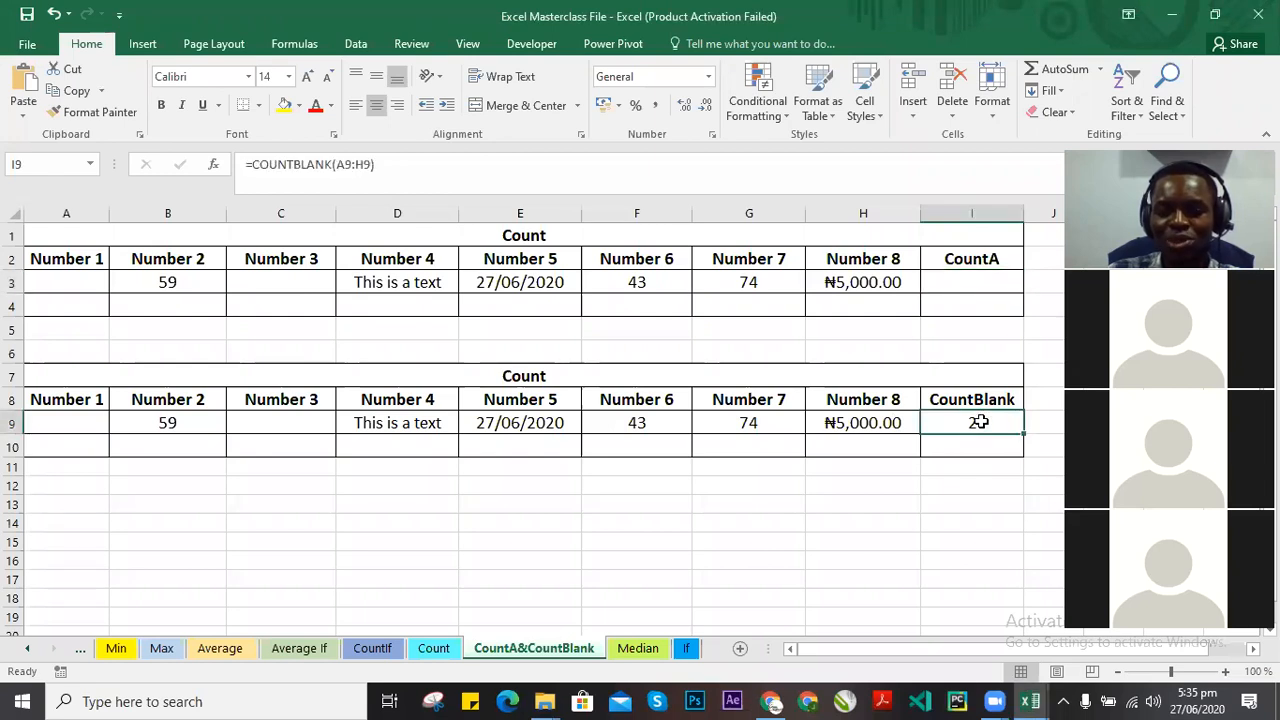
pyautogui.click(953, 284)
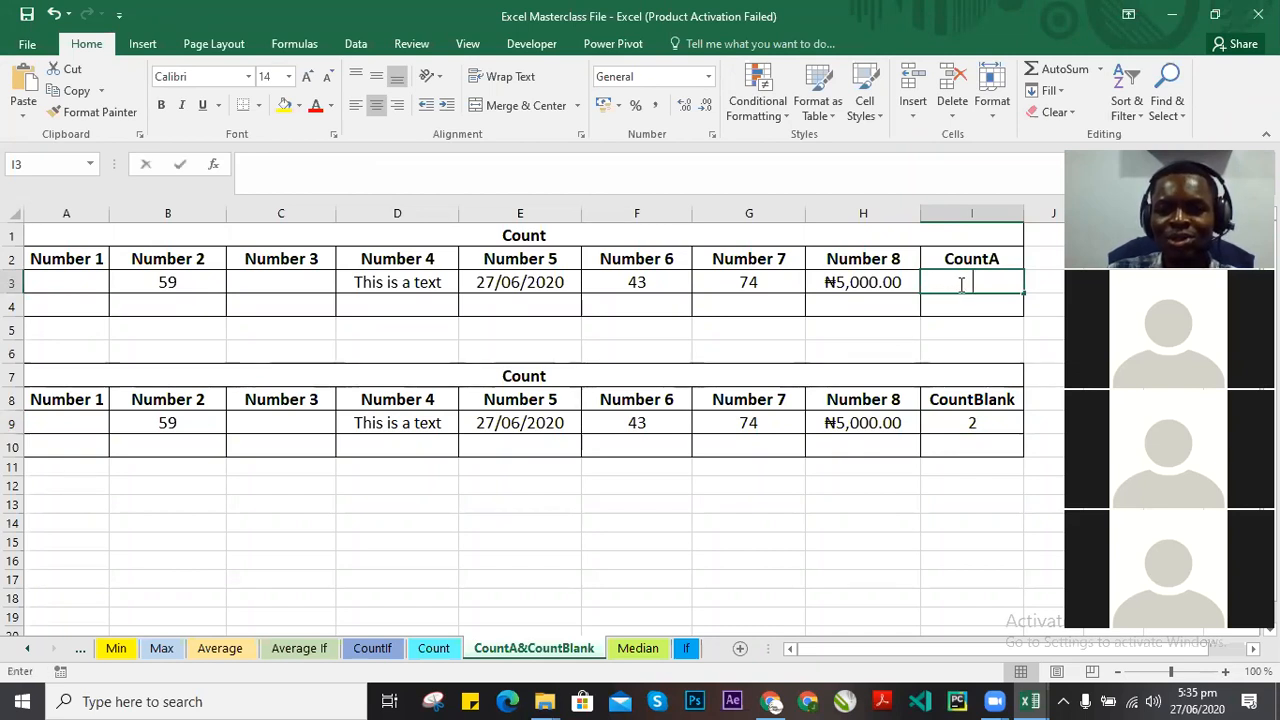
pyautogui.click(982, 404)
pyautogui.click(973, 428)
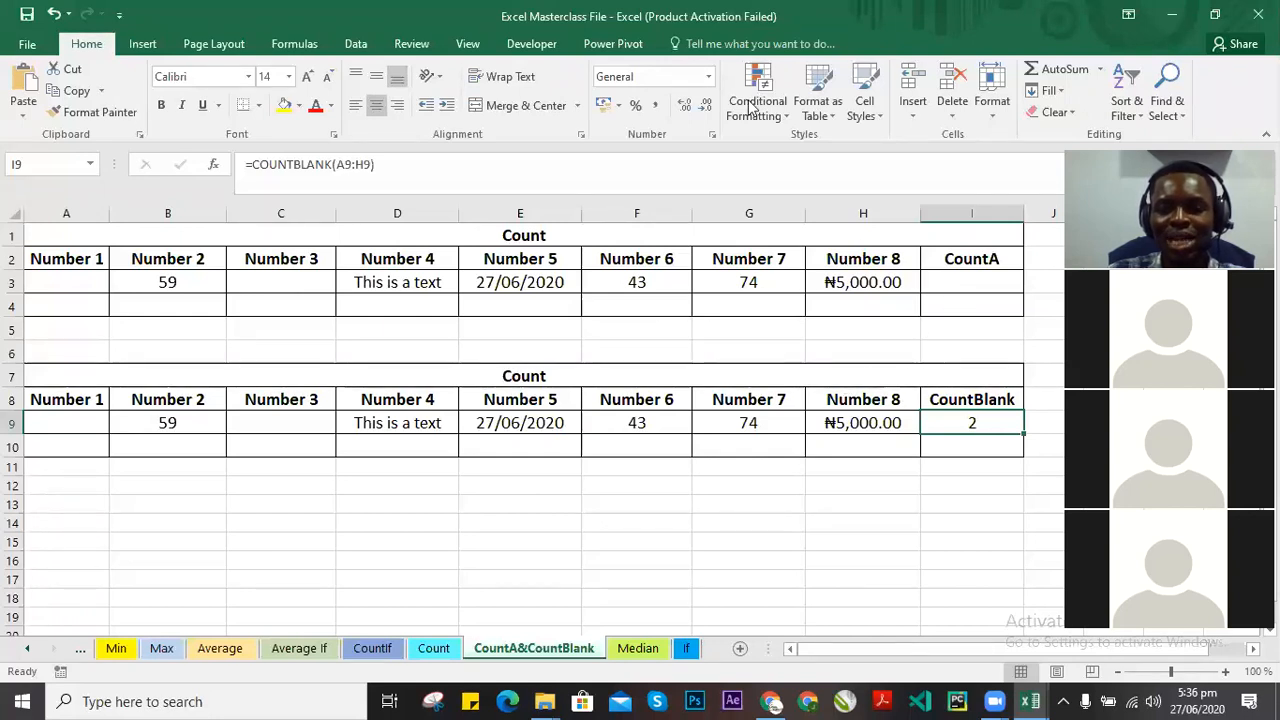
pyautogui.click(957, 288)
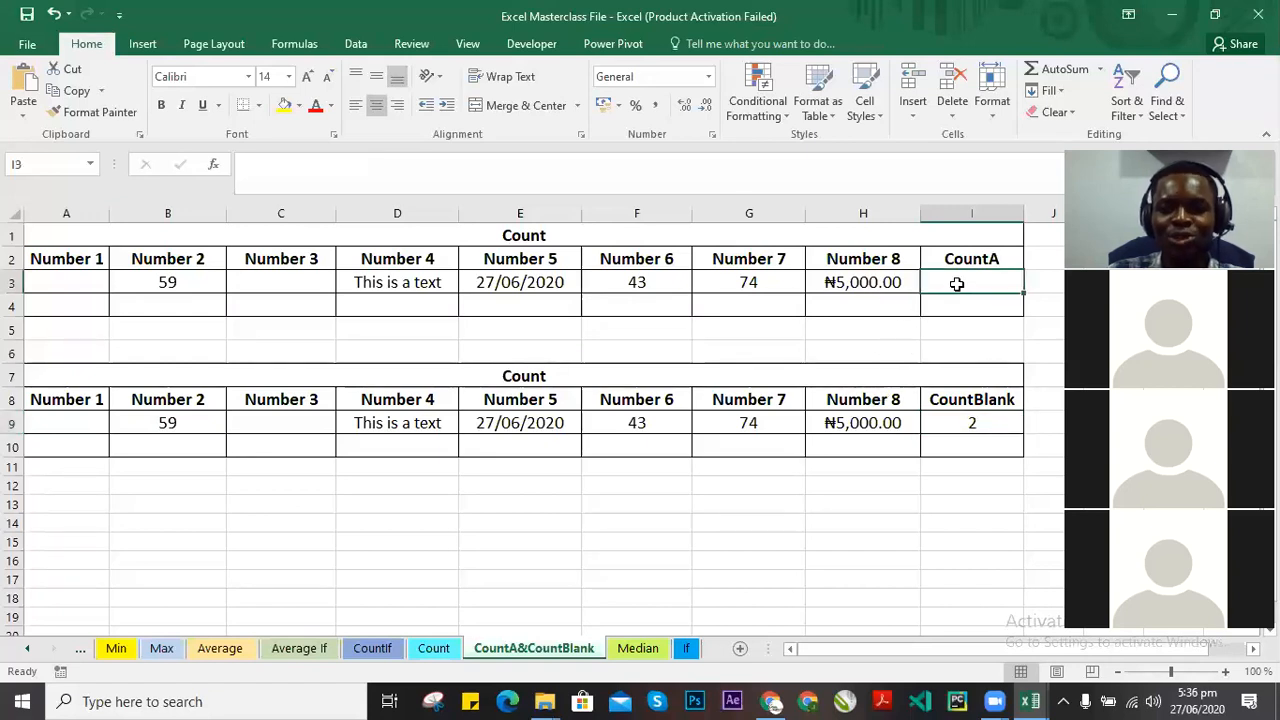
pyautogui.doubleClick(958, 285)
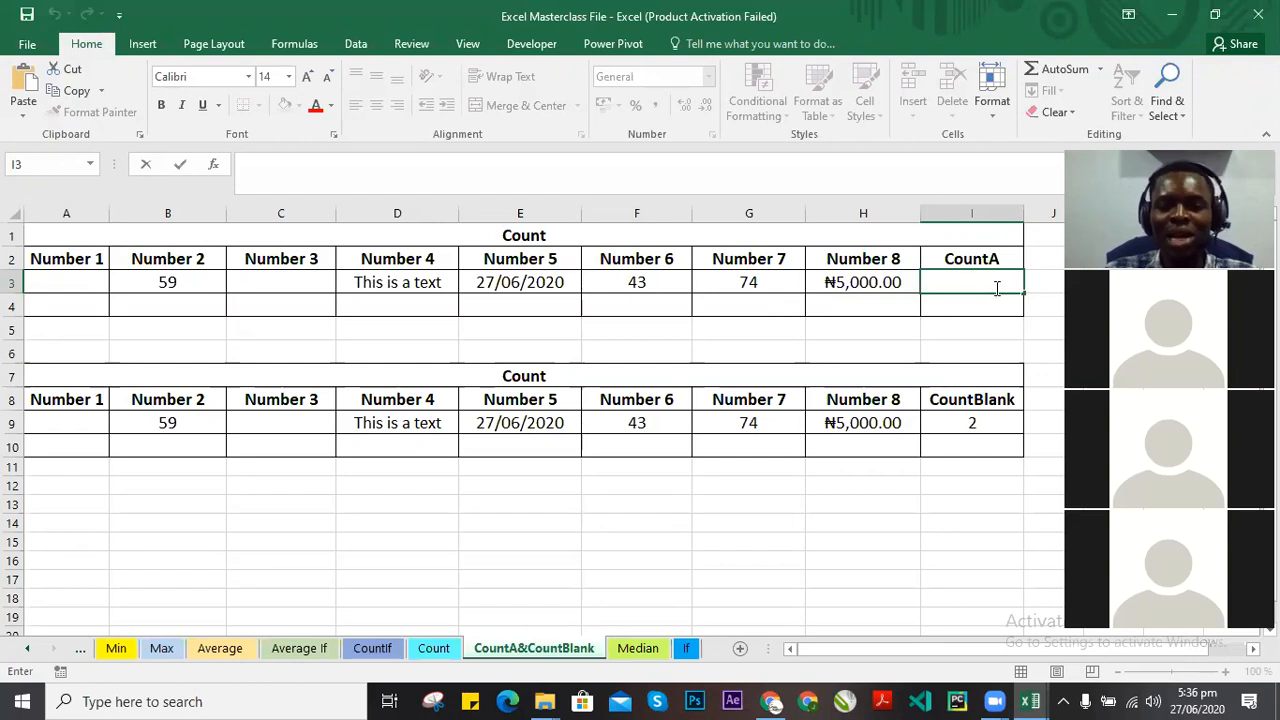
pyautogui.press('Return')
pyautogui.click(975, 292)
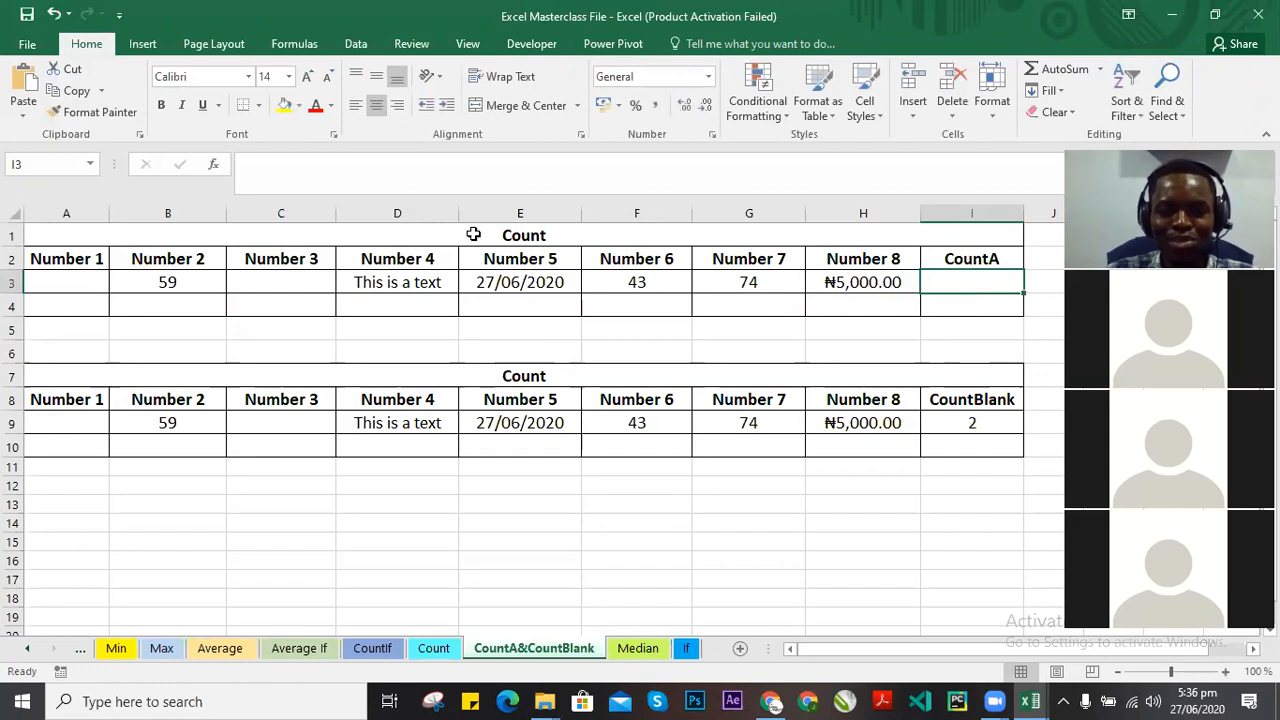
pyautogui.press('BackSpace')
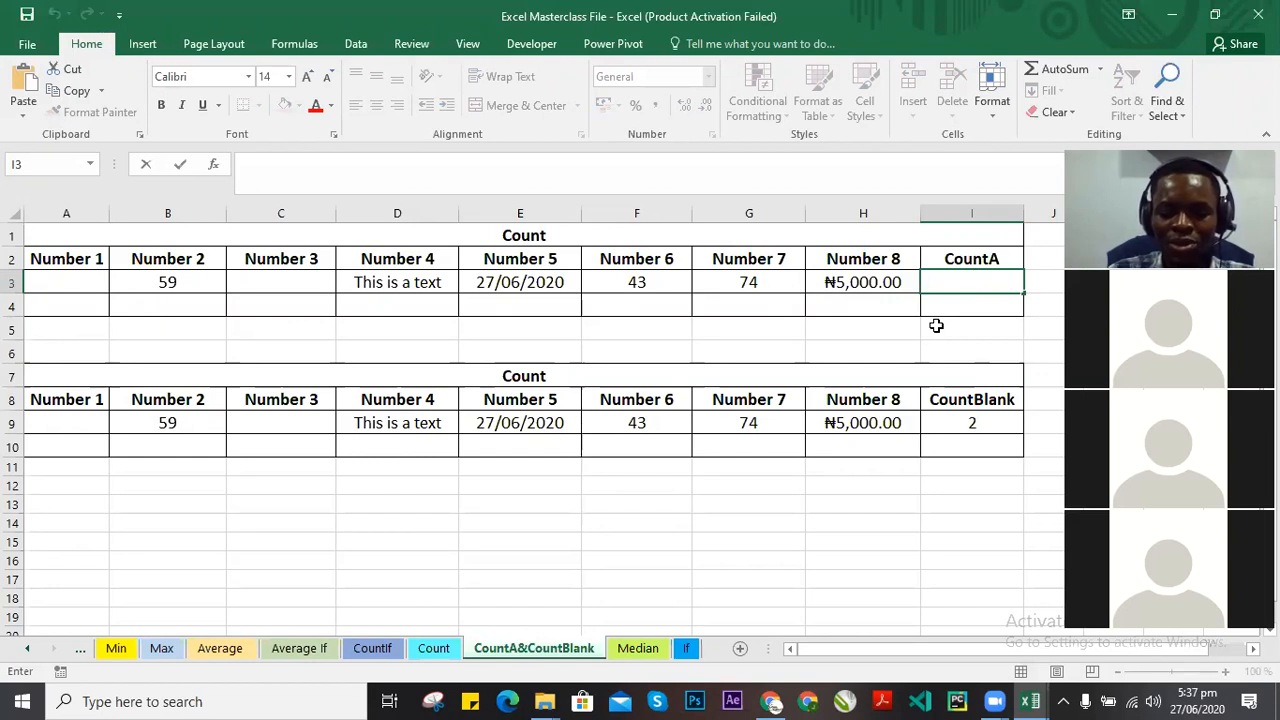
# Try to write COUNTA(A3:H in the CountA result cell I3 without a leading equals sign.
pyautogui.write('CO')
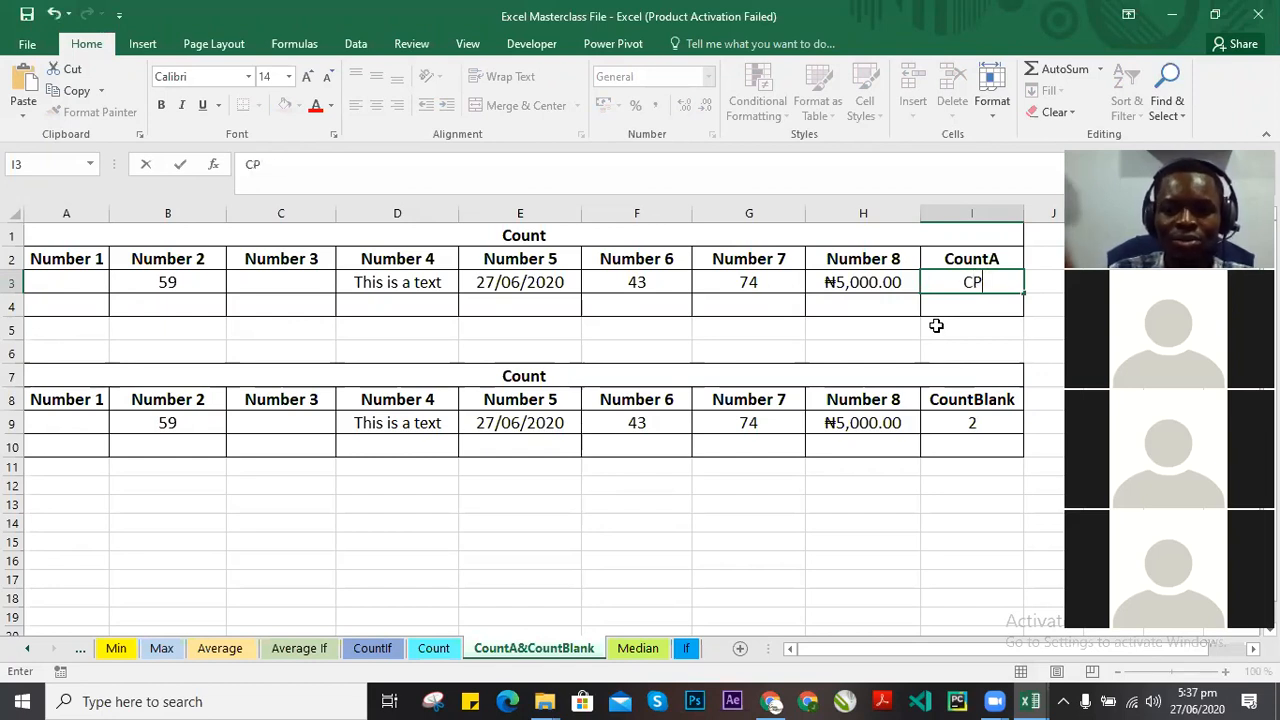
pyautogui.write('UNT')
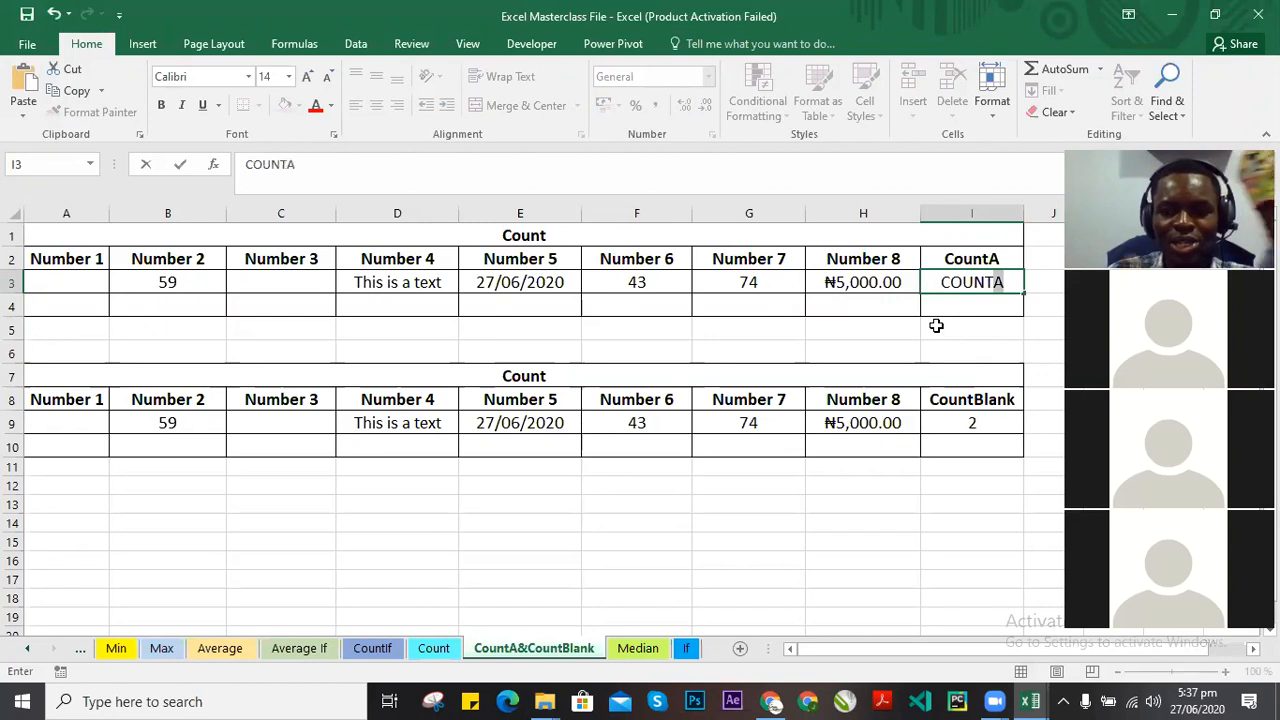
pyautogui.write('(')
pyautogui.press('BackSpace')
pyautogui.write('A9')
pyautogui.press('BackSpace')
pyautogui.write('(')
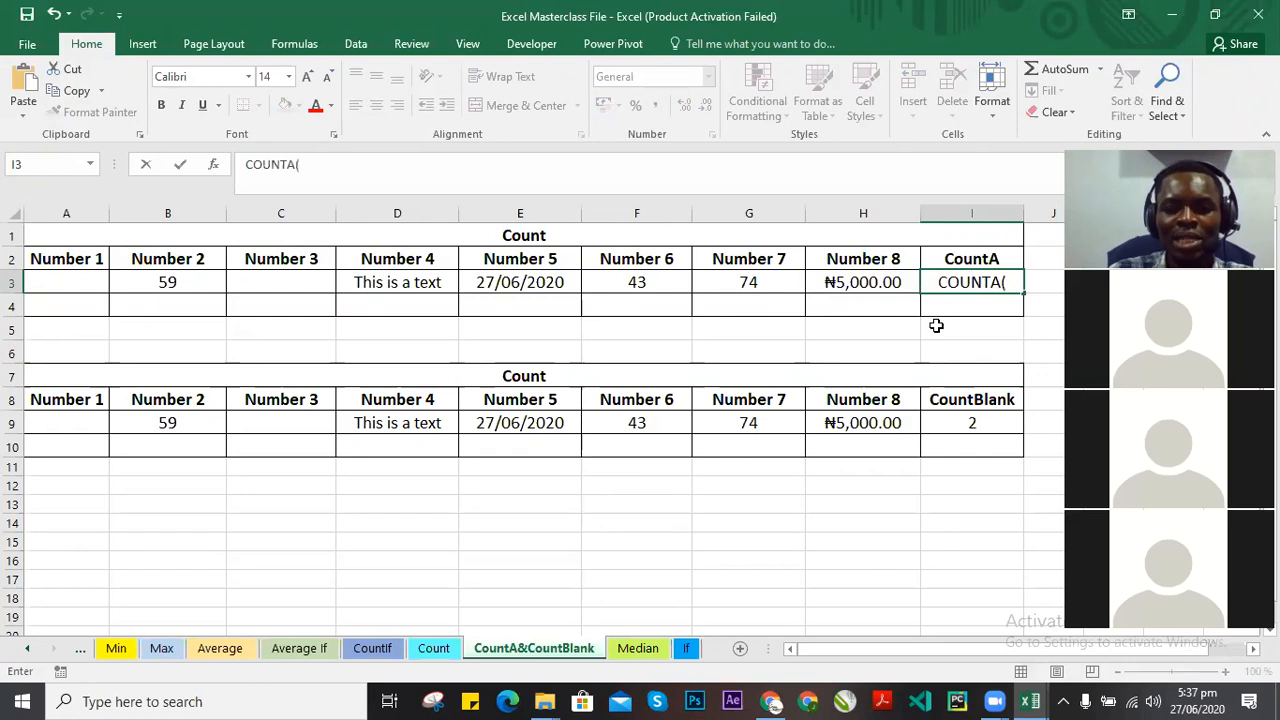
pyautogui.click(72, 287)
pyautogui.write(':')
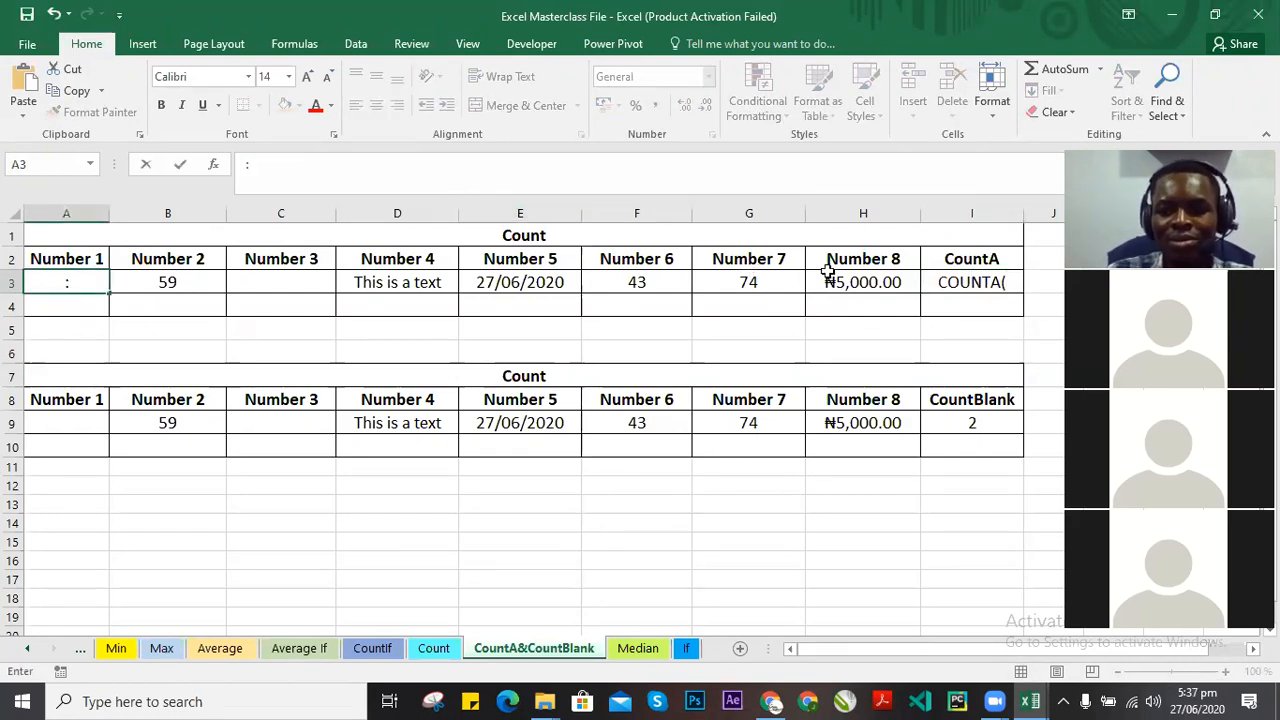
pyautogui.press('Escape')
pyautogui.doubleClick(1010, 287)
pyautogui.press('Home')
pyautogui.press('End')
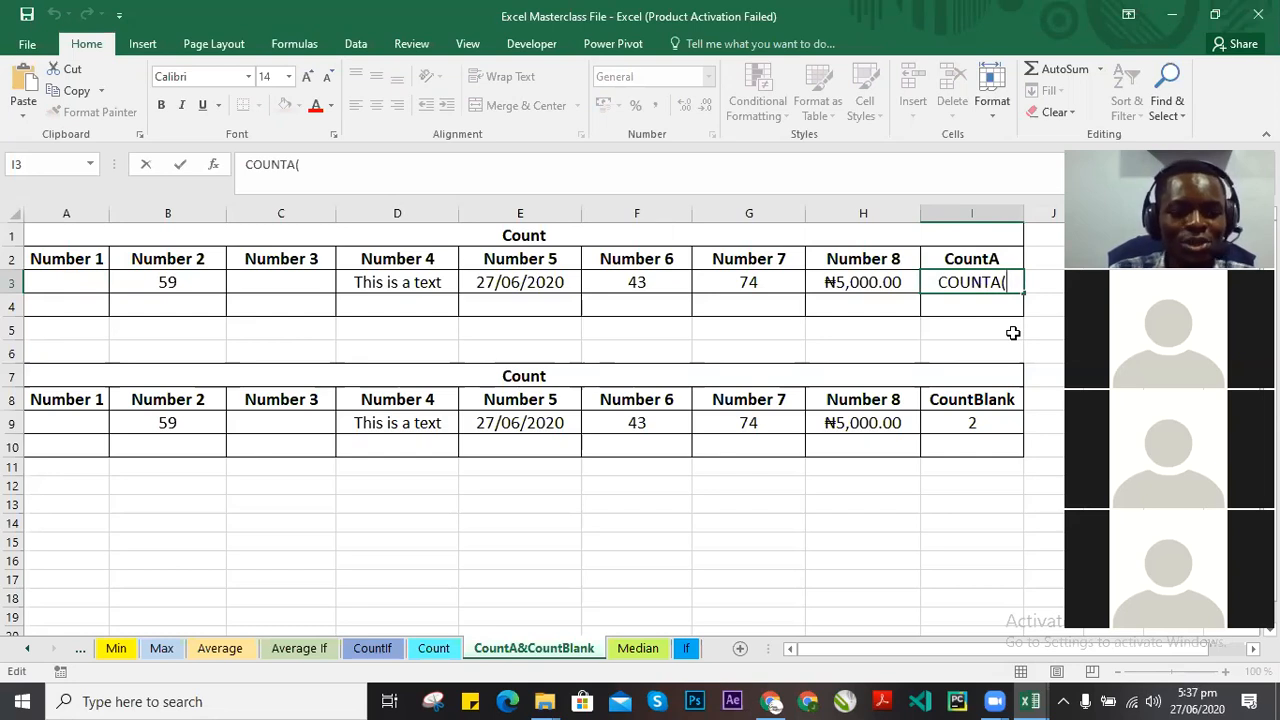
pyautogui.write('A3:')
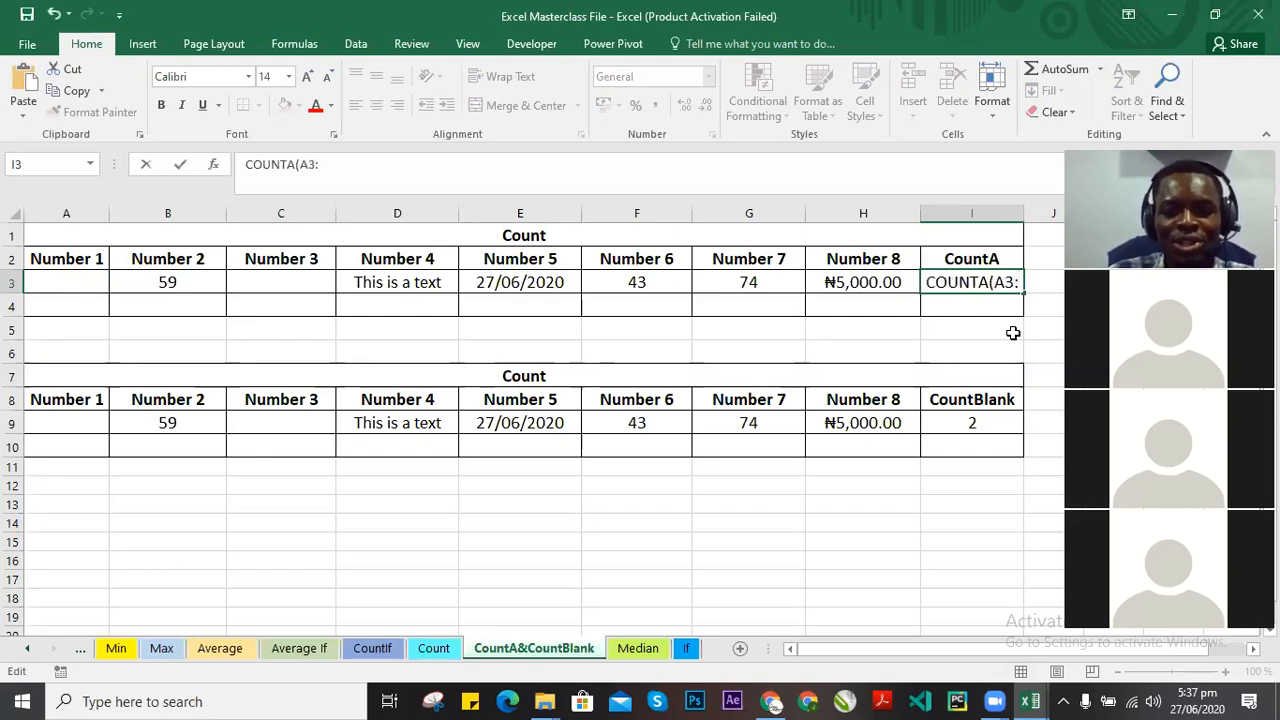
pyautogui.write('H')
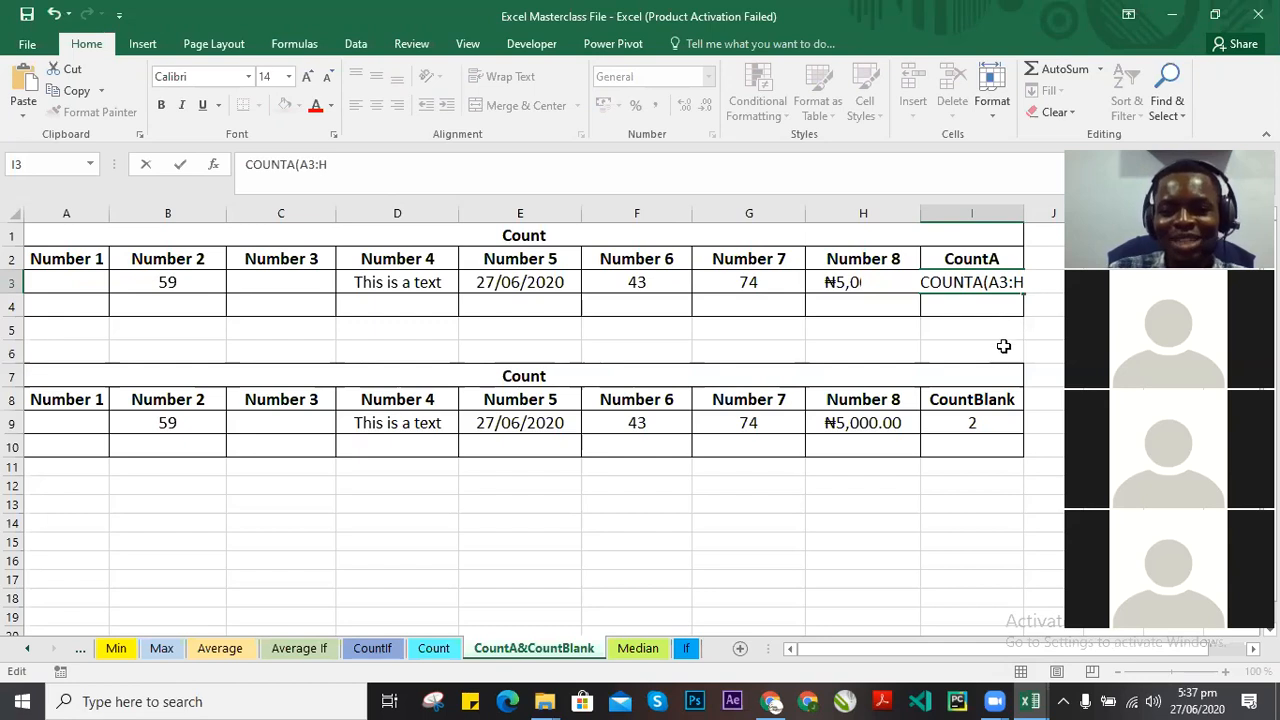
# Clear the unfinished COUNTA text from I3 and reselect the empty cell.
pyautogui.press('BackSpace')
pyautogui.press('BackSpace')
pyautogui.press('BackSpace')
pyautogui.press('BackSpace')
pyautogui.press('BackSpace')
pyautogui.press('BackSpace')
pyautogui.press('BackSpace')
pyautogui.press('BackSpace')
pyautogui.press('BackSpace')
pyautogui.press('BackSpace')
pyautogui.press('BackSpace')
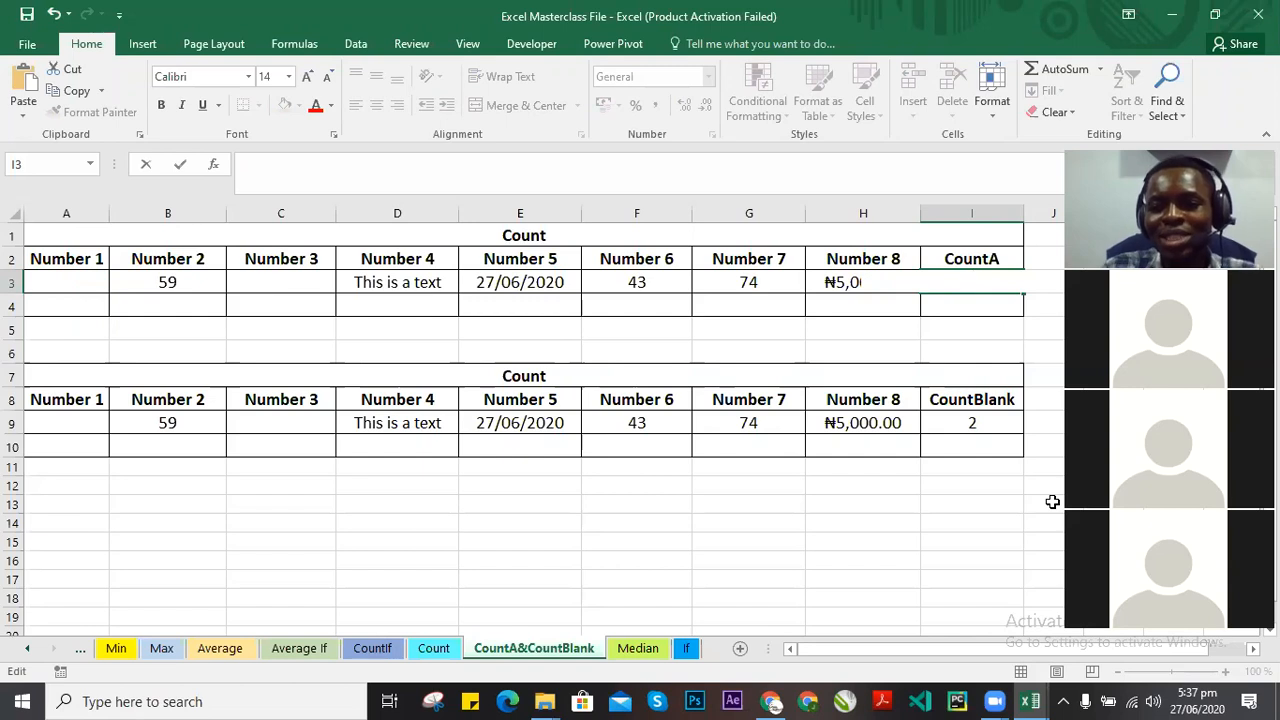
pyautogui.write('=')
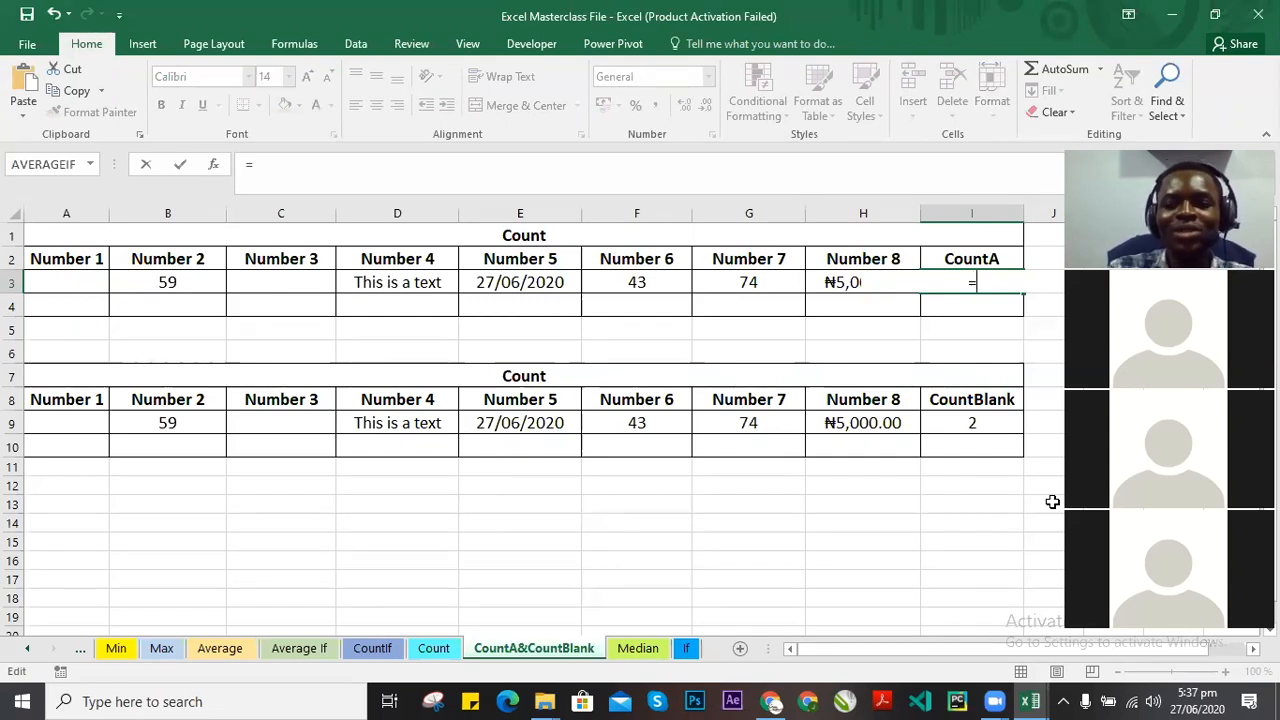
pyautogui.press('Escape')
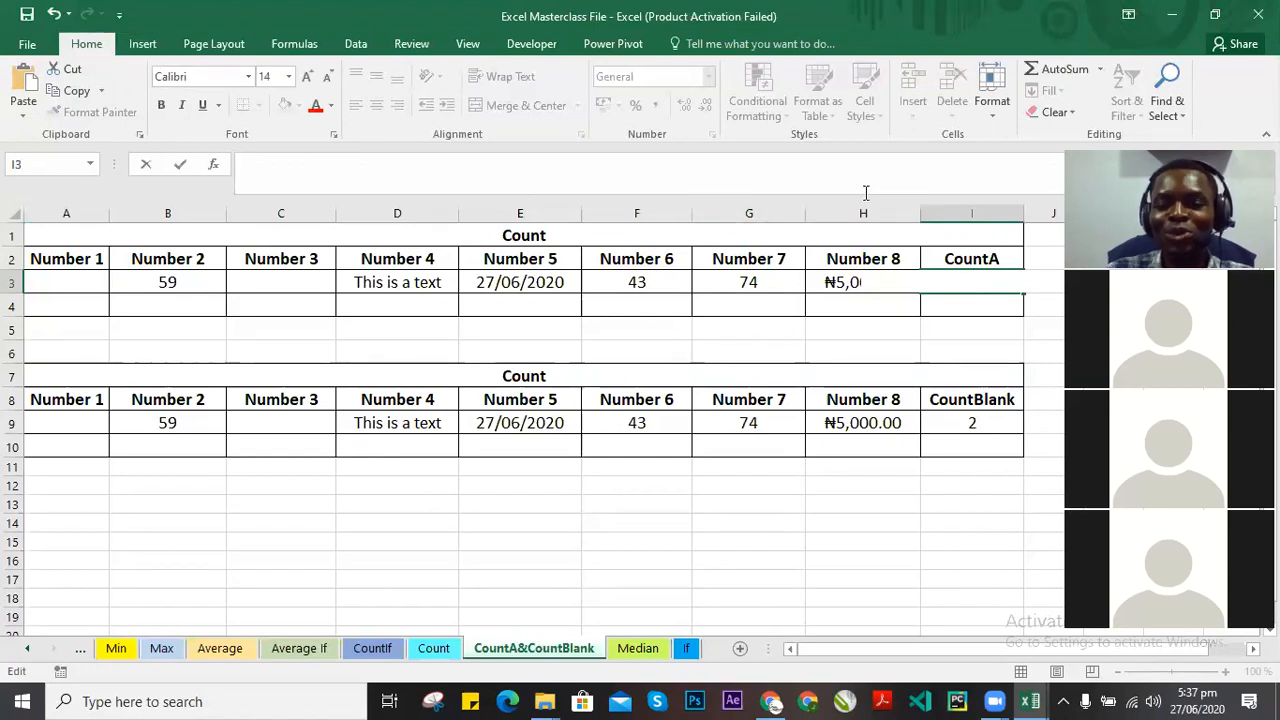
pyautogui.click(977, 337)
pyautogui.click(968, 286)
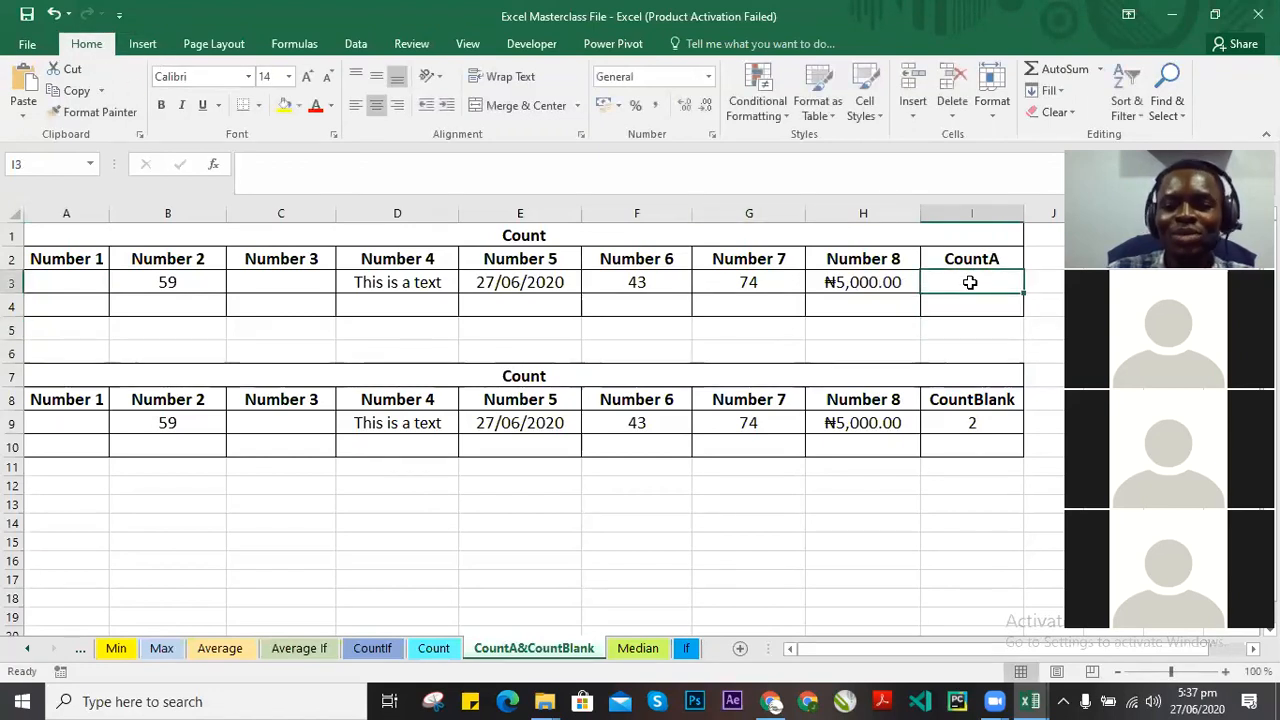
# Enter =COUNTA(A3:H3) in I3 to count the non-empty cells of the first table's number row.
pyautogui.write('=')
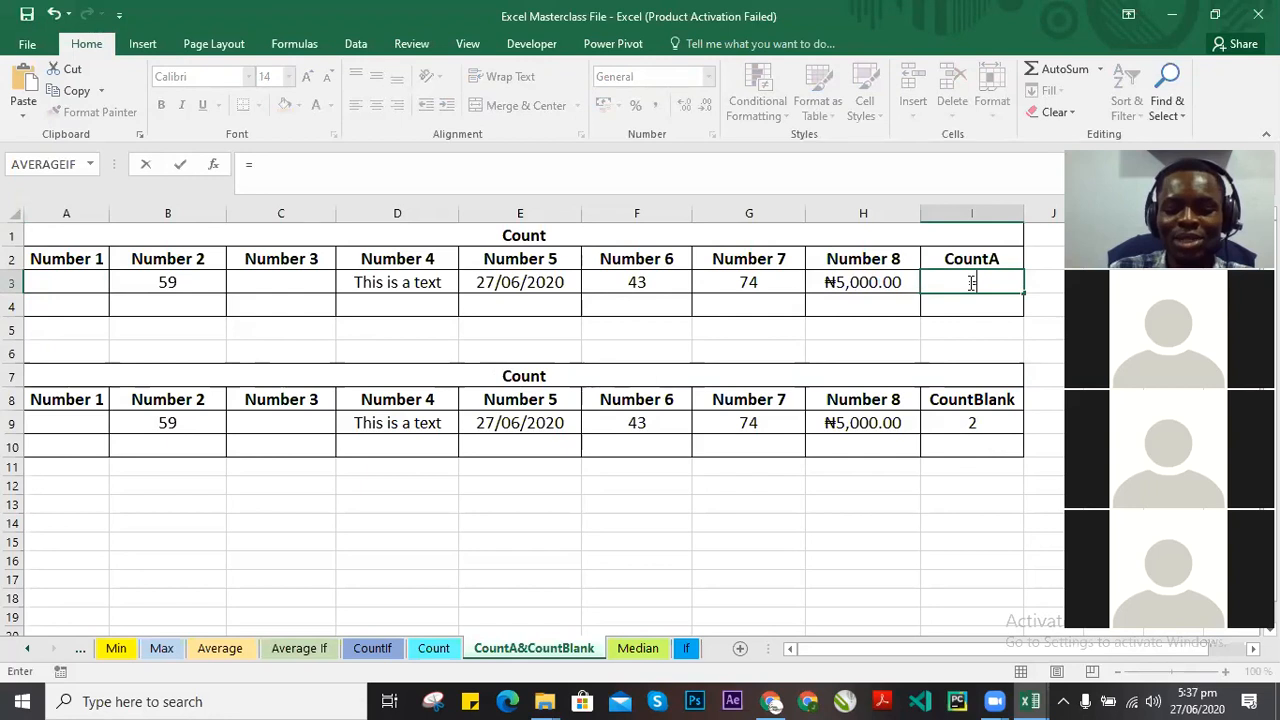
pyautogui.write('COU')
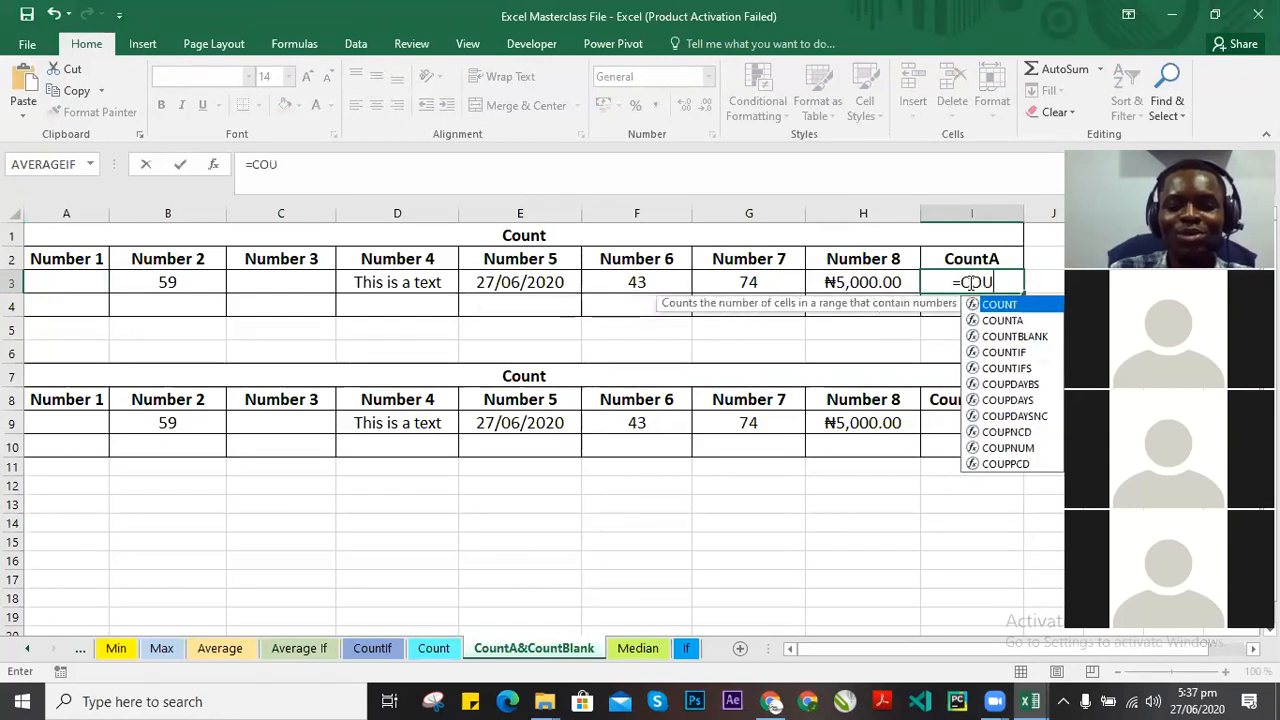
pyautogui.write('NTA')
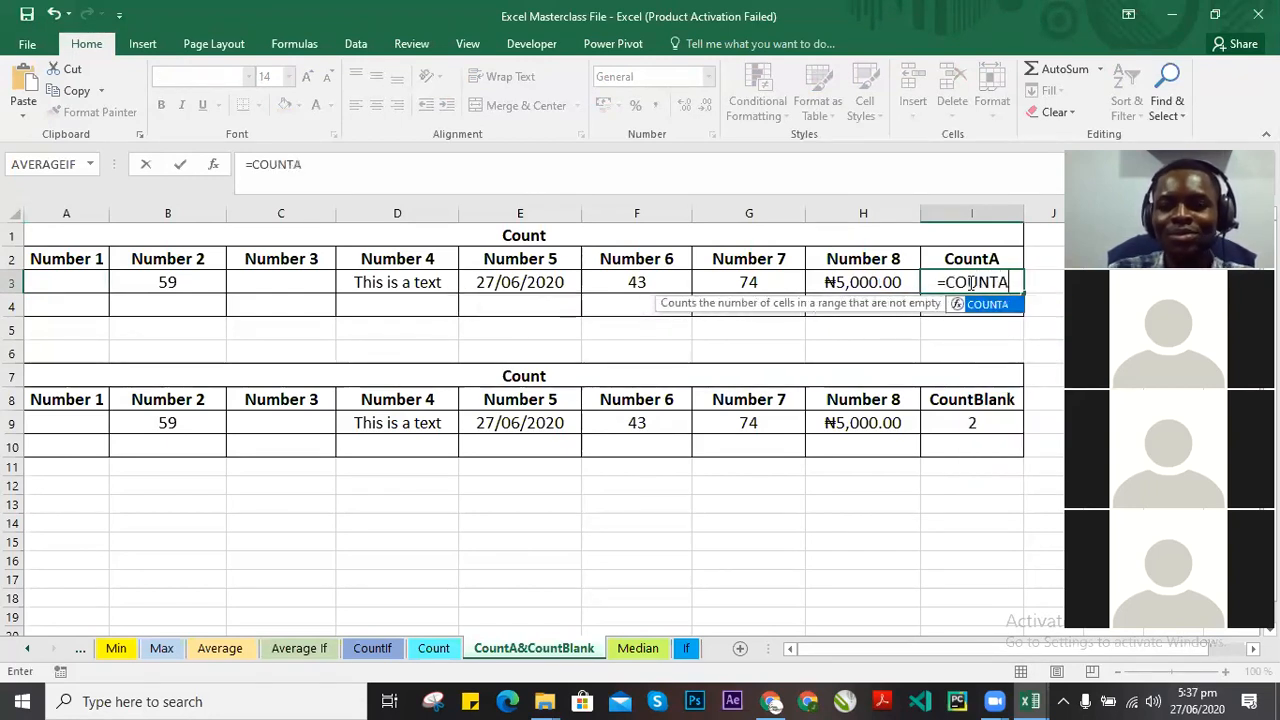
pyautogui.write('(')
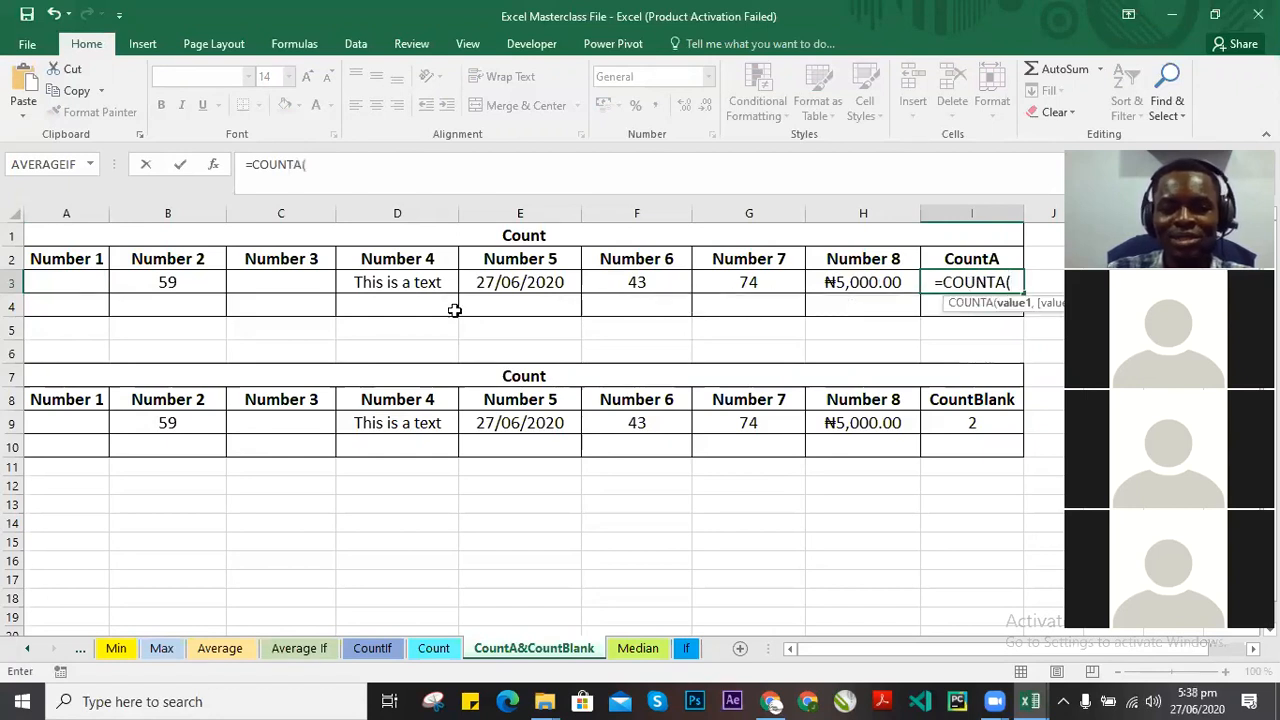
pyautogui.click(72, 282)
pyautogui.press('F8')
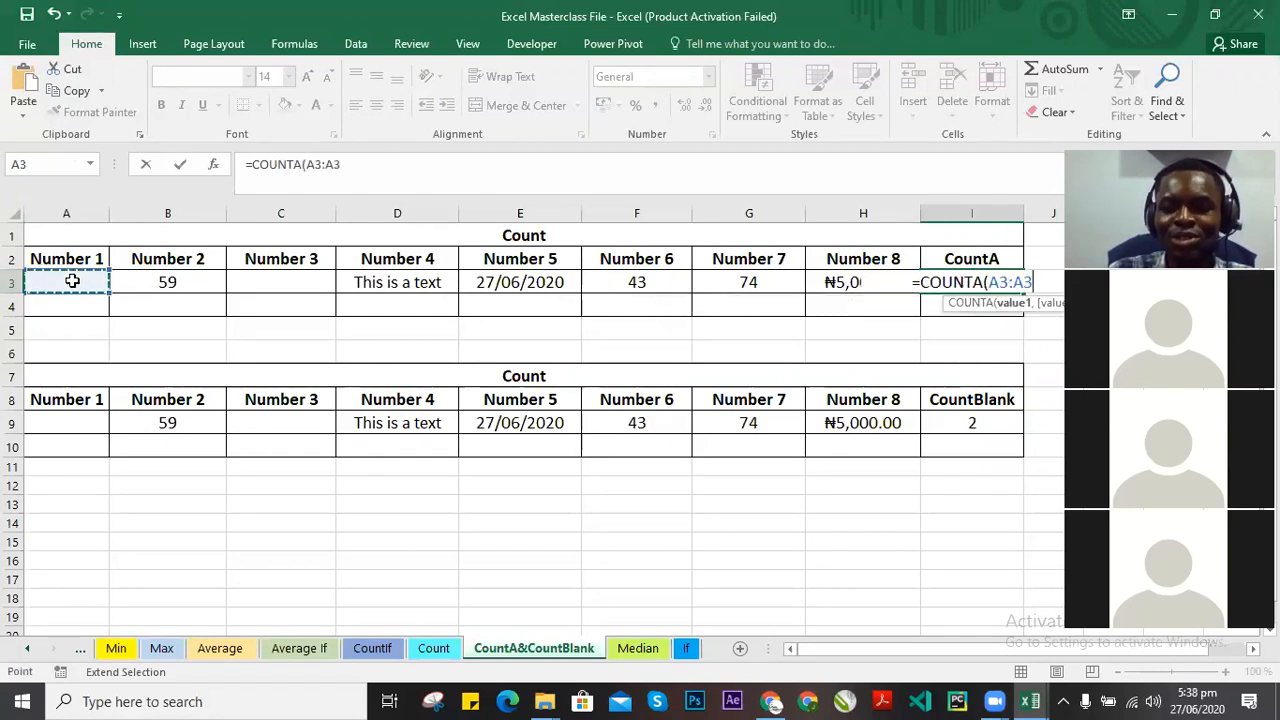
pyautogui.click(845, 282)
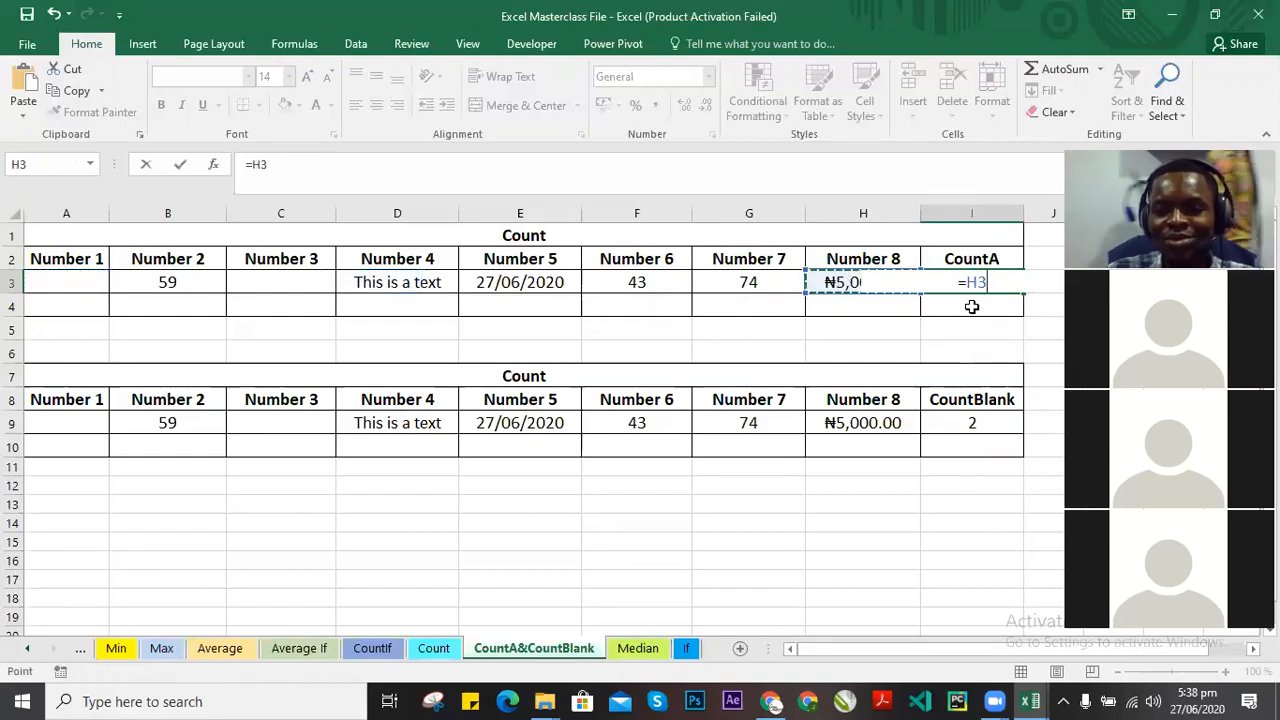
pyautogui.hotkey('ctrl', 'z')
pyautogui.click(1027, 282)
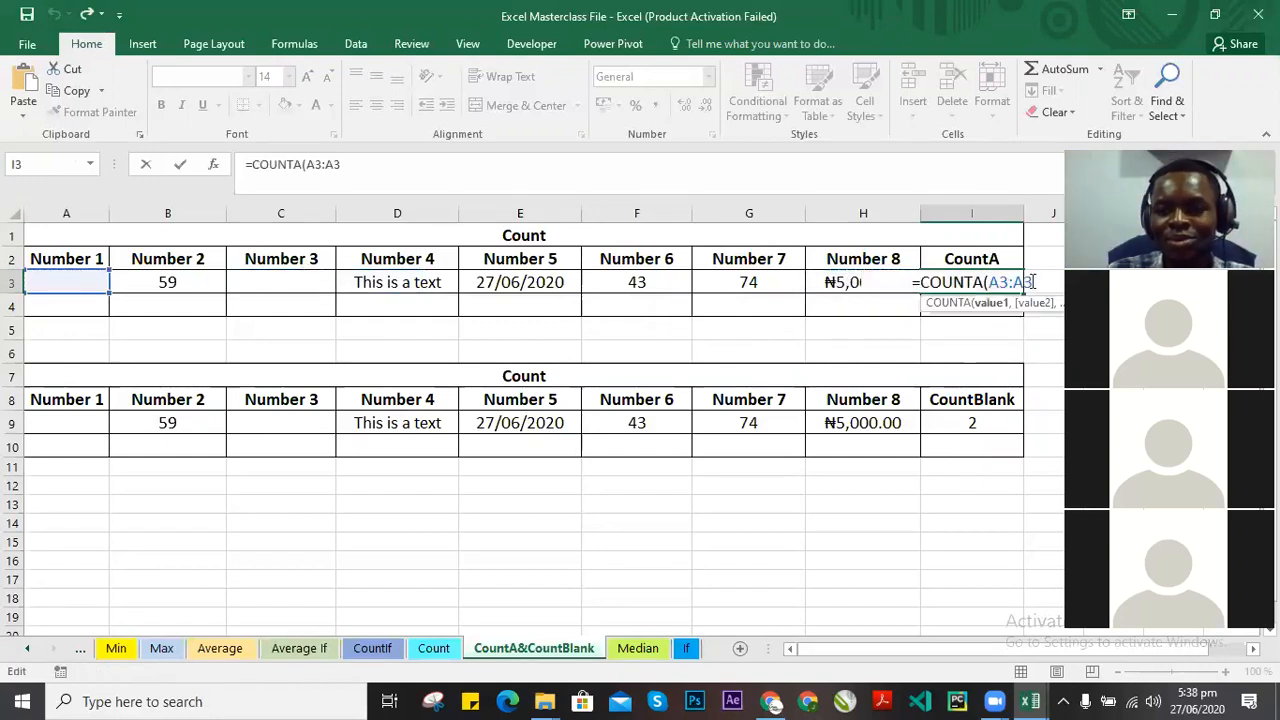
pyautogui.press('BackSpace')
pyautogui.press('BackSpace')
pyautogui.write('H3)')
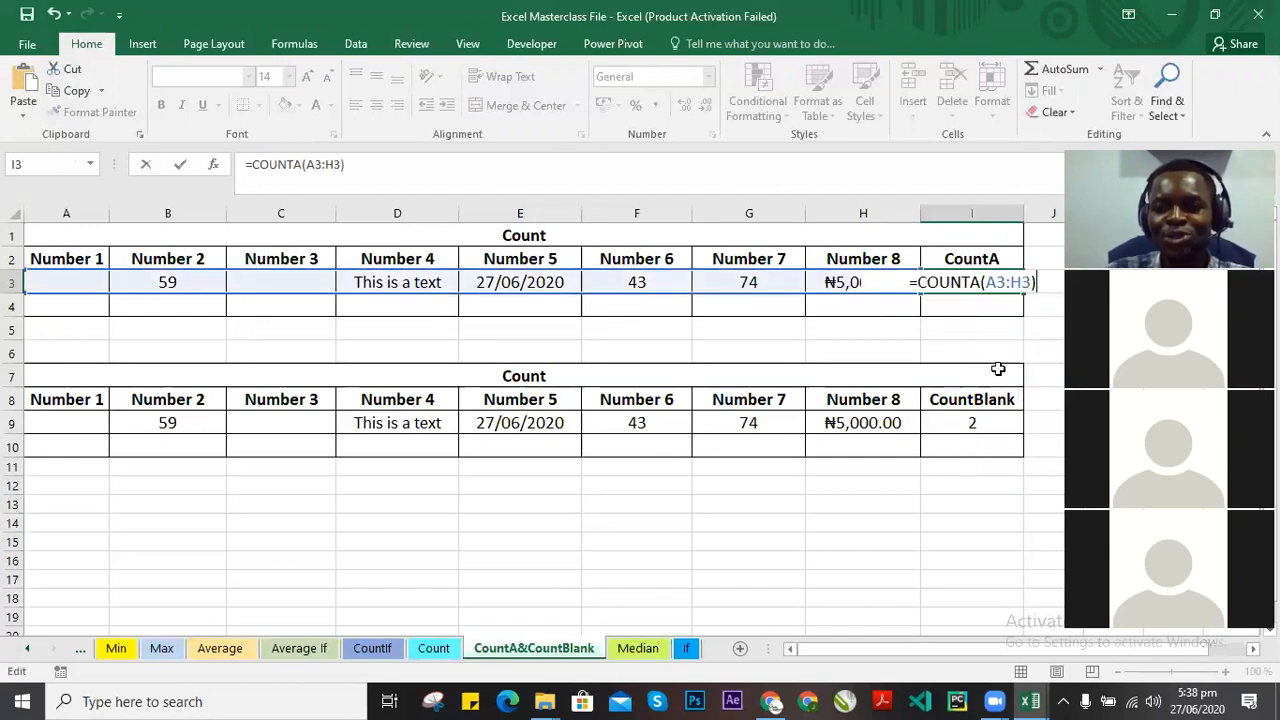
pyautogui.press('Return')
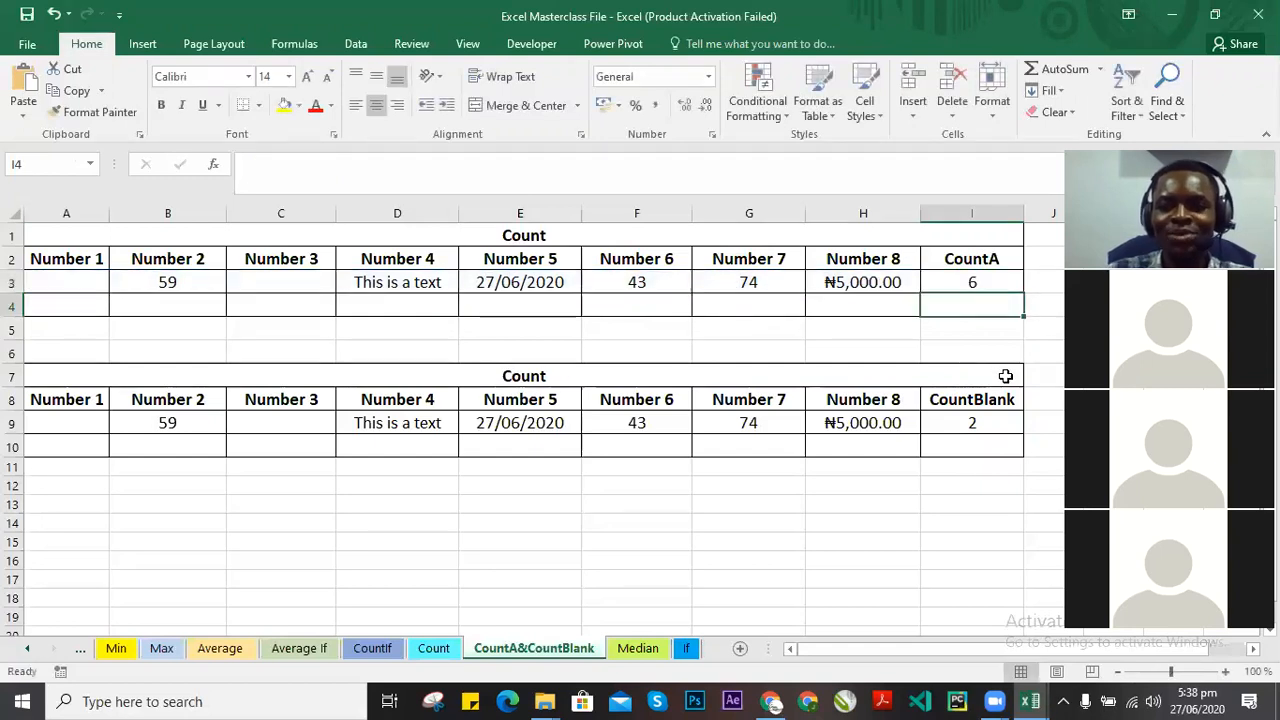
# Check the CountA result in I3 against the filled cells B3 and D3 through H3.
pyautogui.click(988, 283)
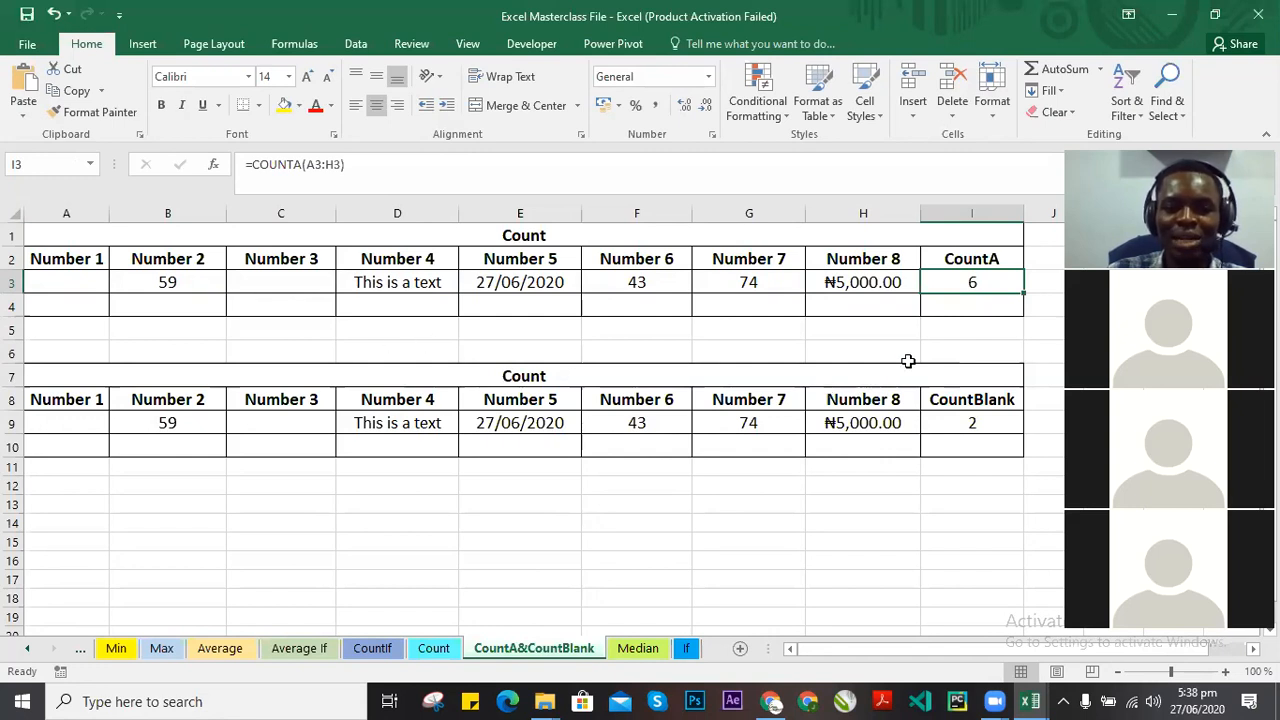
pyautogui.click(160, 281)
pyautogui.click(392, 279)
pyautogui.click(529, 281)
pyautogui.click(636, 283)
pyautogui.click(743, 281)
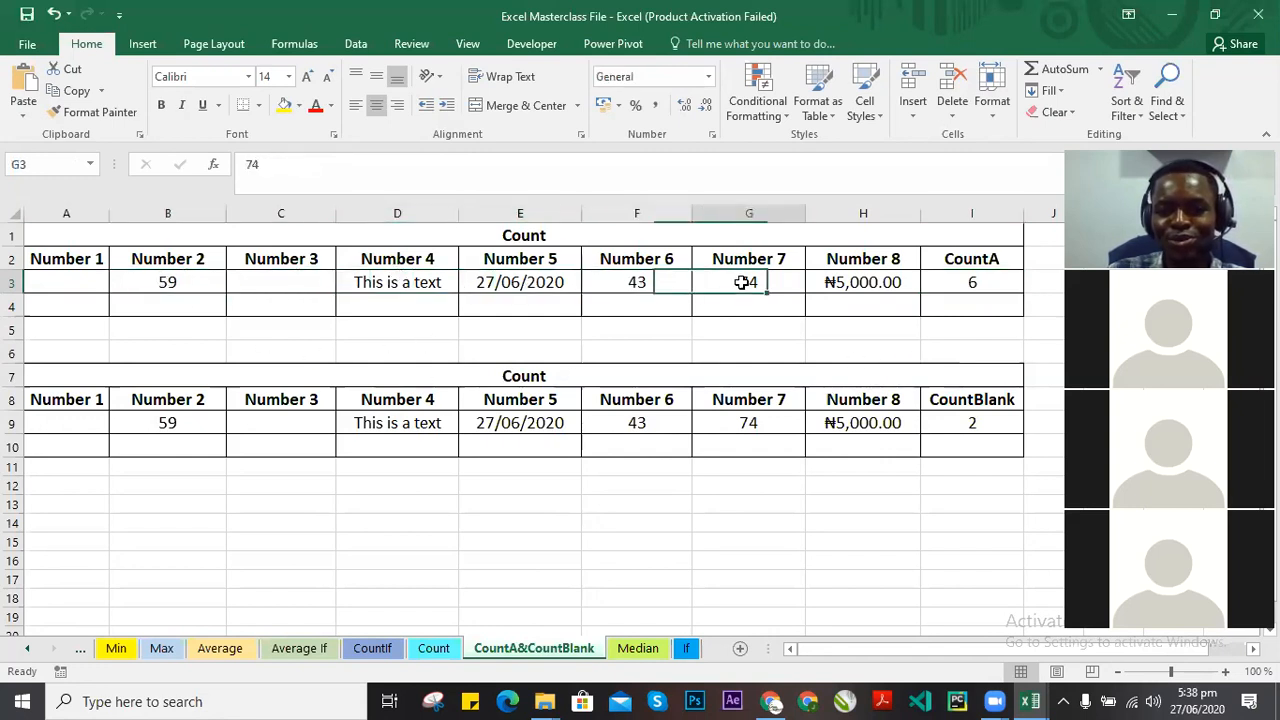
pyautogui.click(876, 282)
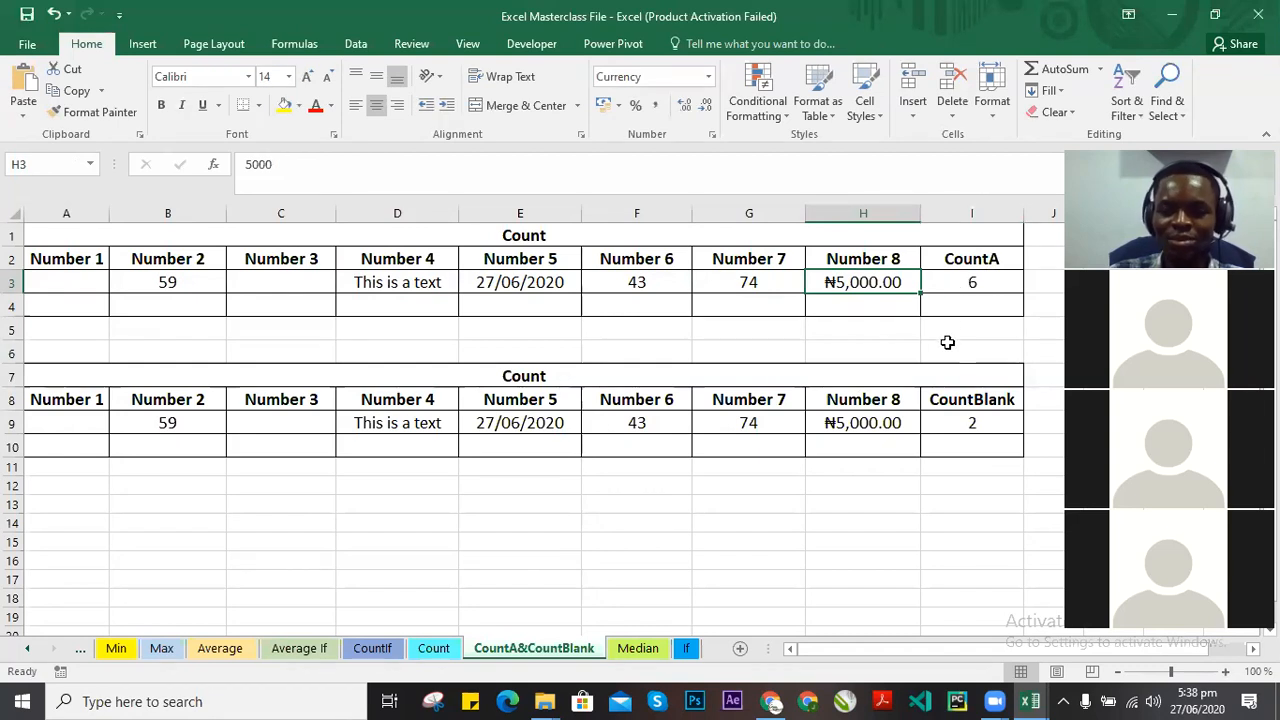
pyautogui.click(972, 287)
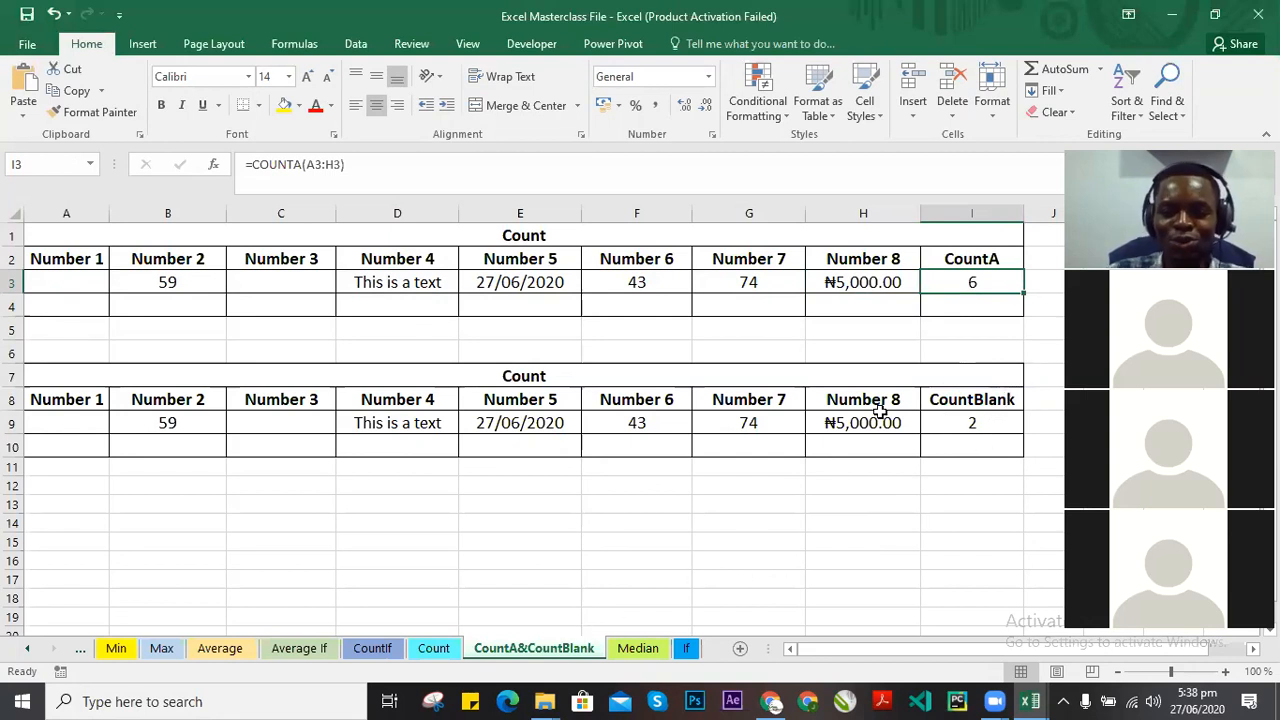
# Switch to the Median sheet and select the empty Midian result cell G3 beside the first number row.
pyautogui.click(638, 648)
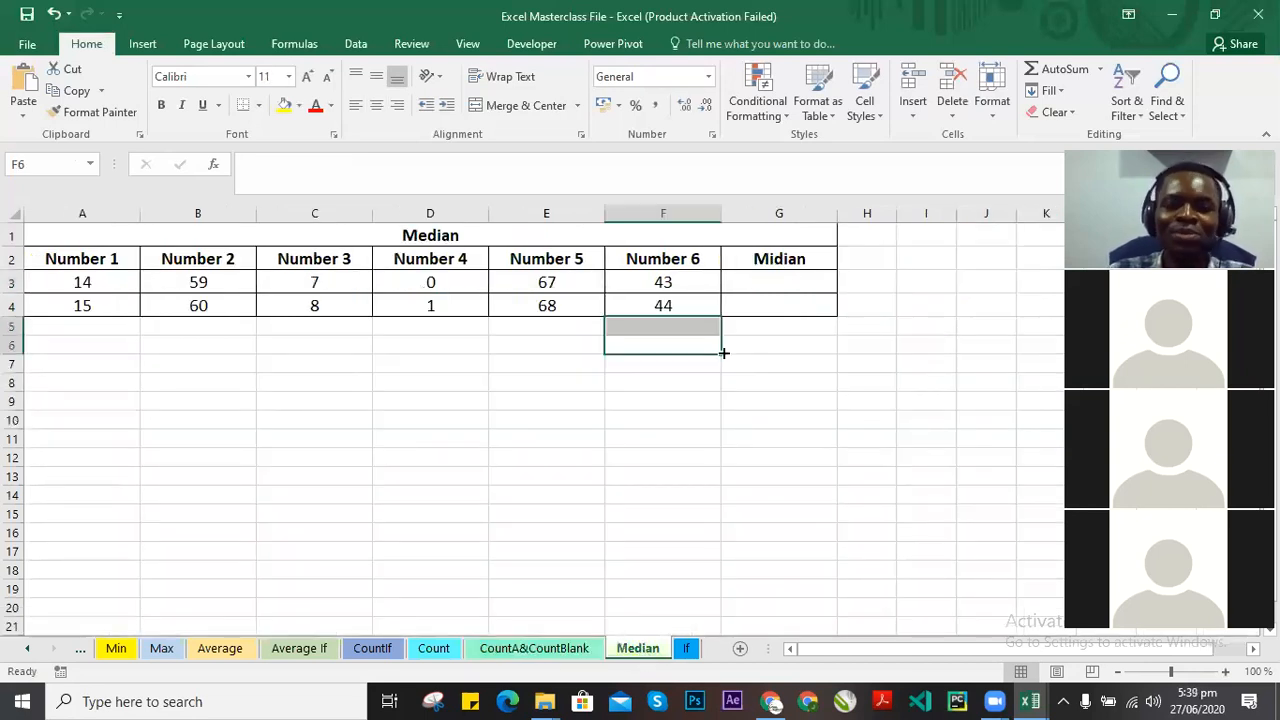
pyautogui.click(700, 286)
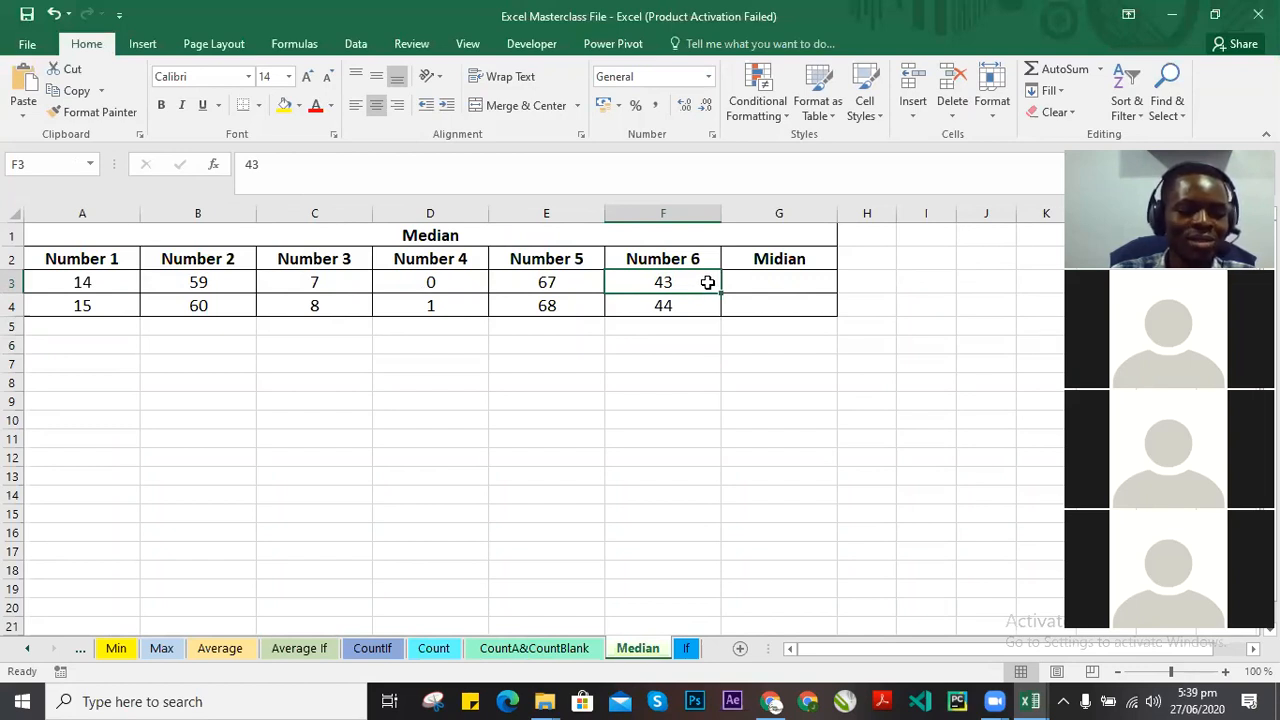
pyautogui.click(760, 285)
pyautogui.click(668, 285)
pyautogui.click(781, 283)
pyautogui.click(680, 280)
pyautogui.click(774, 277)
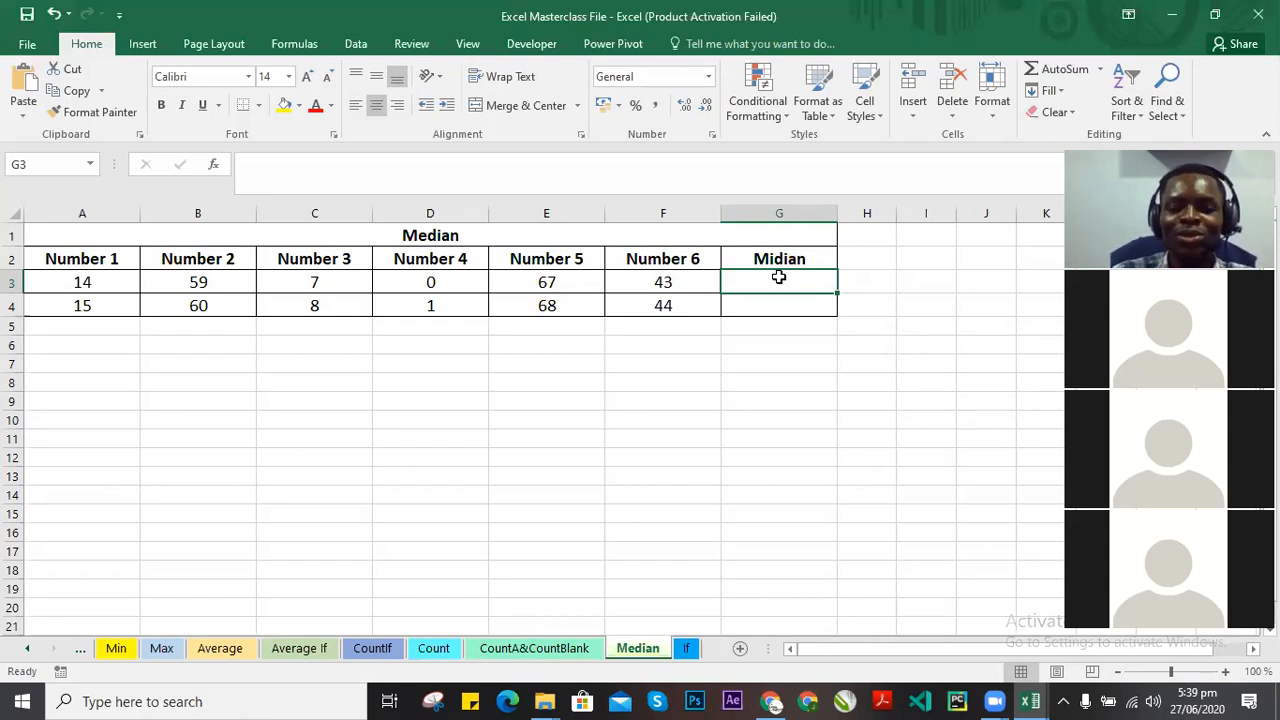
# Go through the six numbers in A3 to F3 of the Median table one by one.
pyautogui.click(82, 285)
pyautogui.click(672, 282)
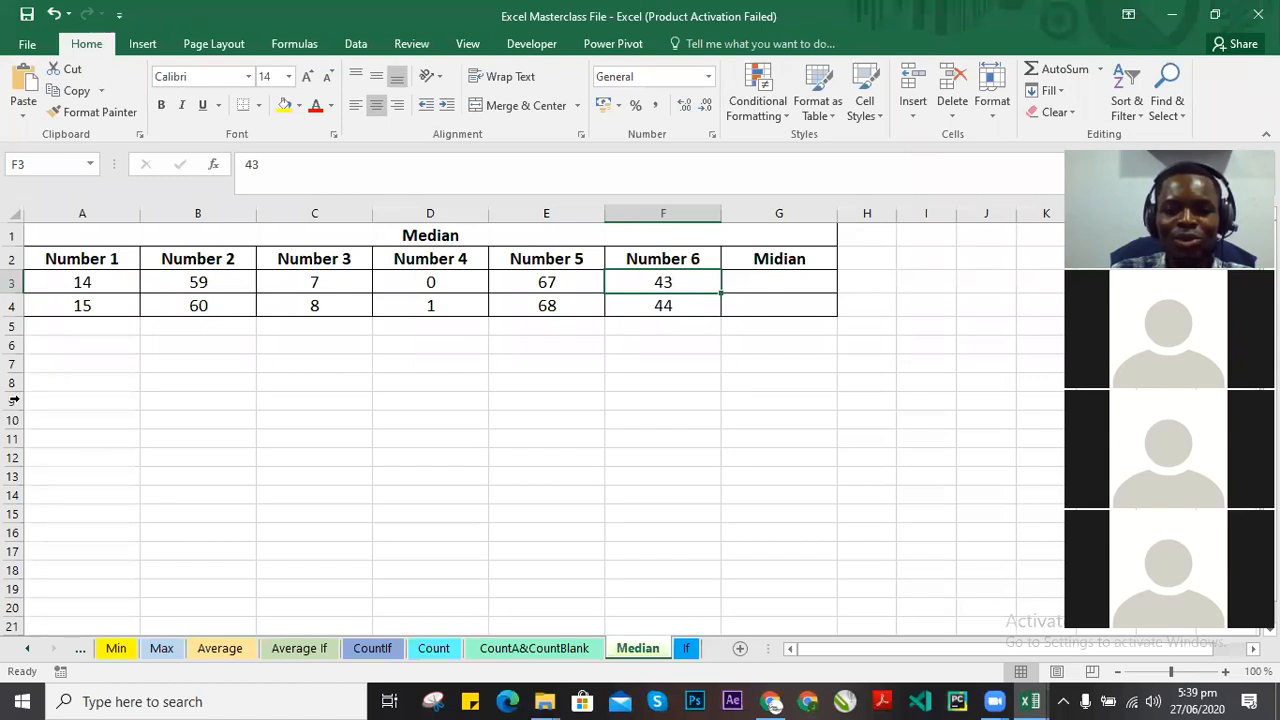
pyautogui.click(63, 280)
pyautogui.click(228, 280)
pyautogui.click(330, 282)
pyautogui.click(472, 281)
pyautogui.click(558, 283)
pyautogui.click(663, 283)
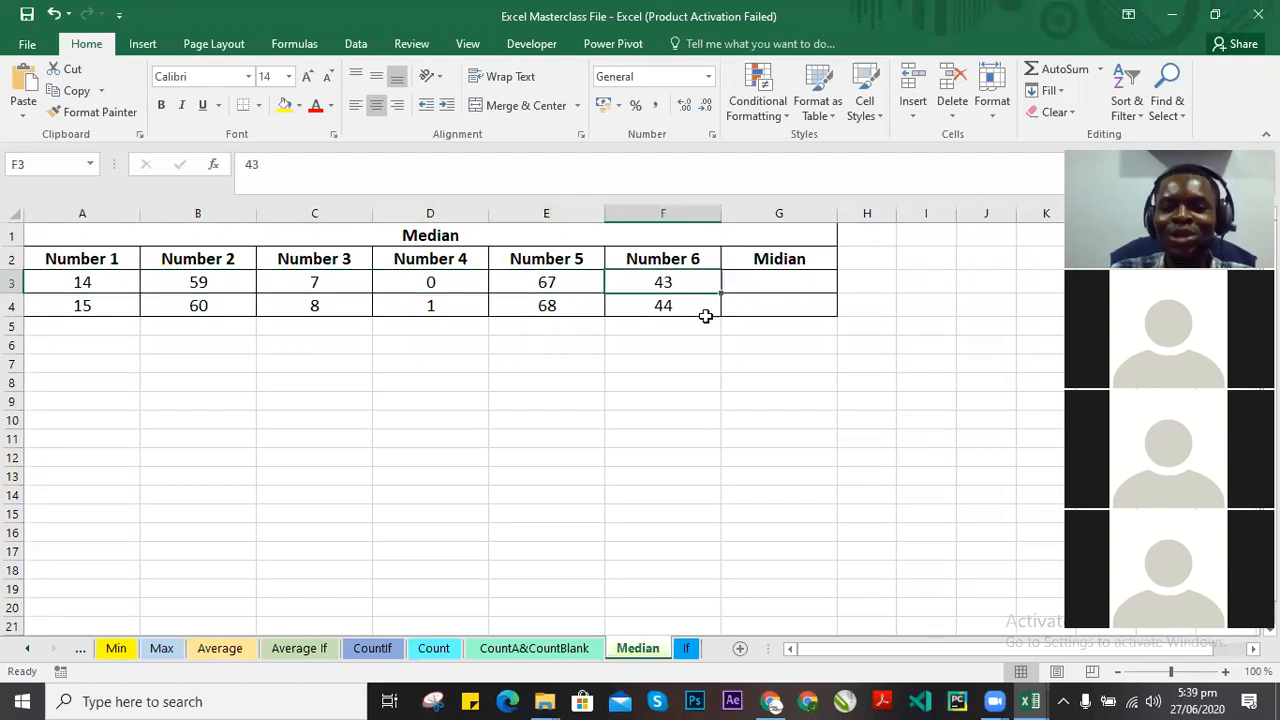
# Review the Midian result cell G3 and highlight A3:F3 as the range of numbers for the median.
pyautogui.click(796, 283)
pyautogui.moveTo(674, 282); pyautogui.dragTo(84, 283)
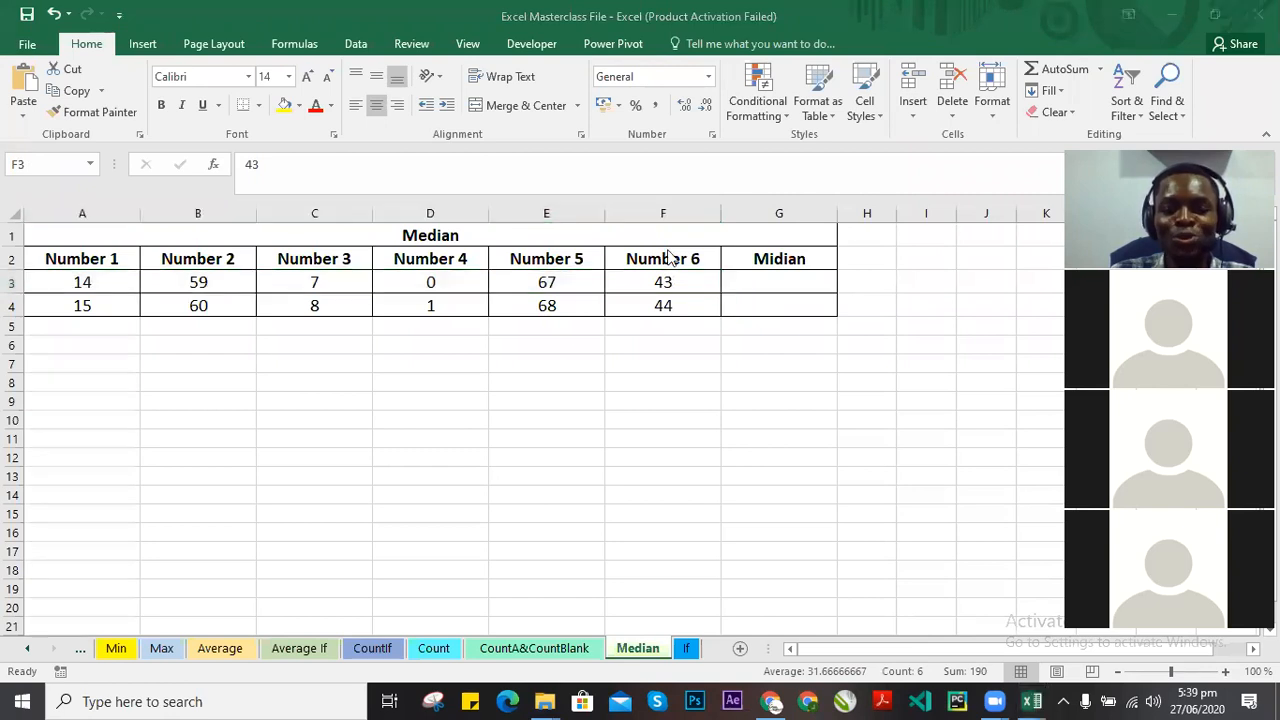
pyautogui.moveTo(677, 283); pyautogui.dragTo(100, 278)
pyautogui.moveTo(92, 282); pyautogui.dragTo(94, 283)
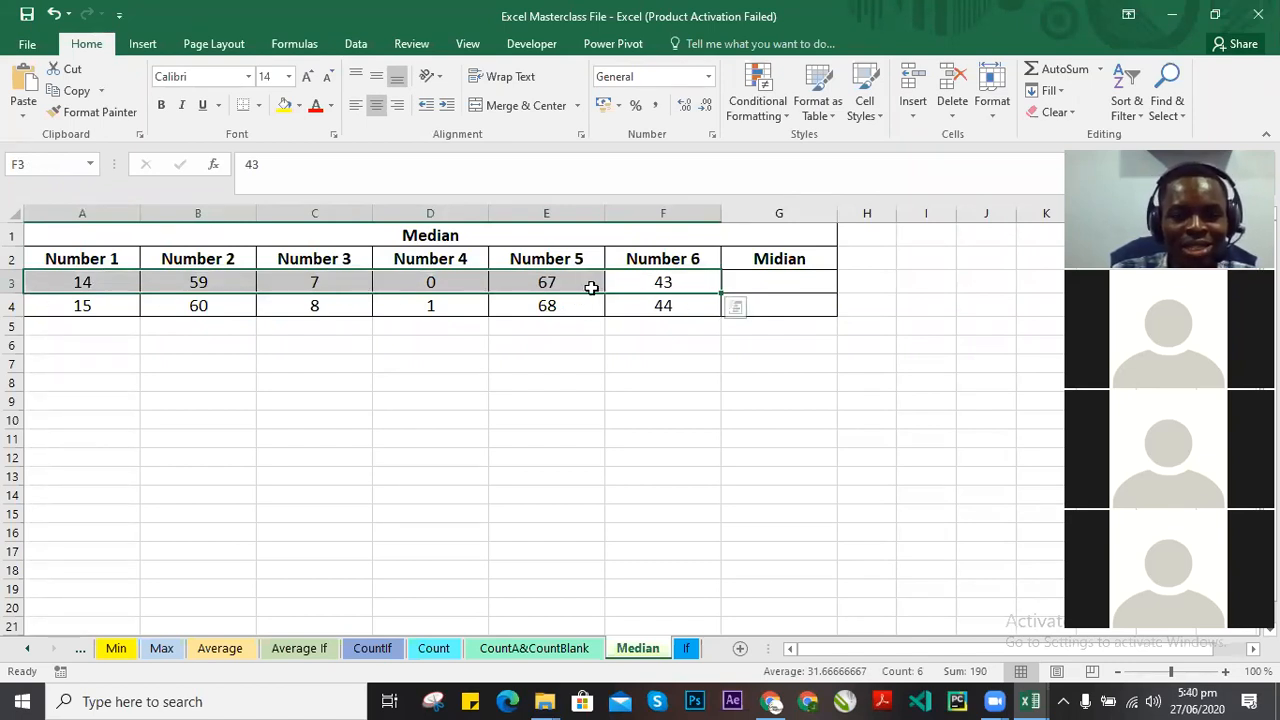
# Try to sort the numbers in A3:F3 from smallest to largest, expanding the selection to the neighbouring data.
pyautogui.moveTo(63, 283); pyautogui.dragTo(679, 283)
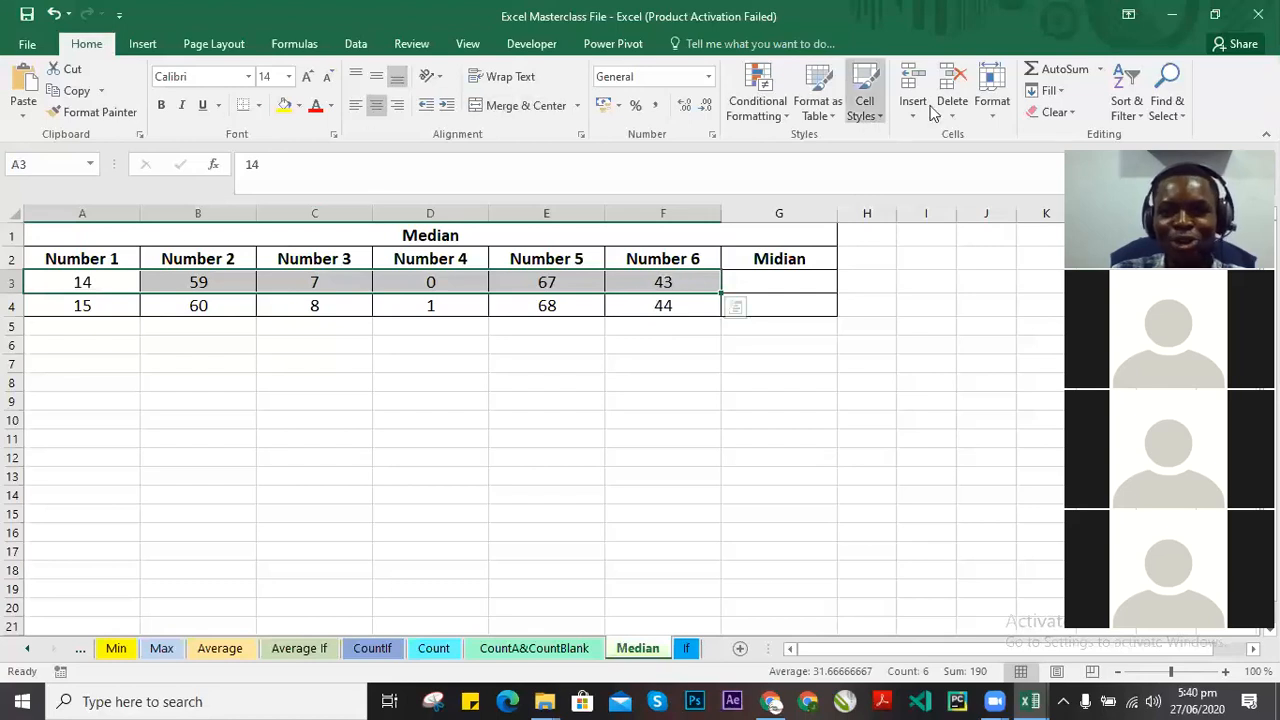
pyautogui.click(1141, 110)
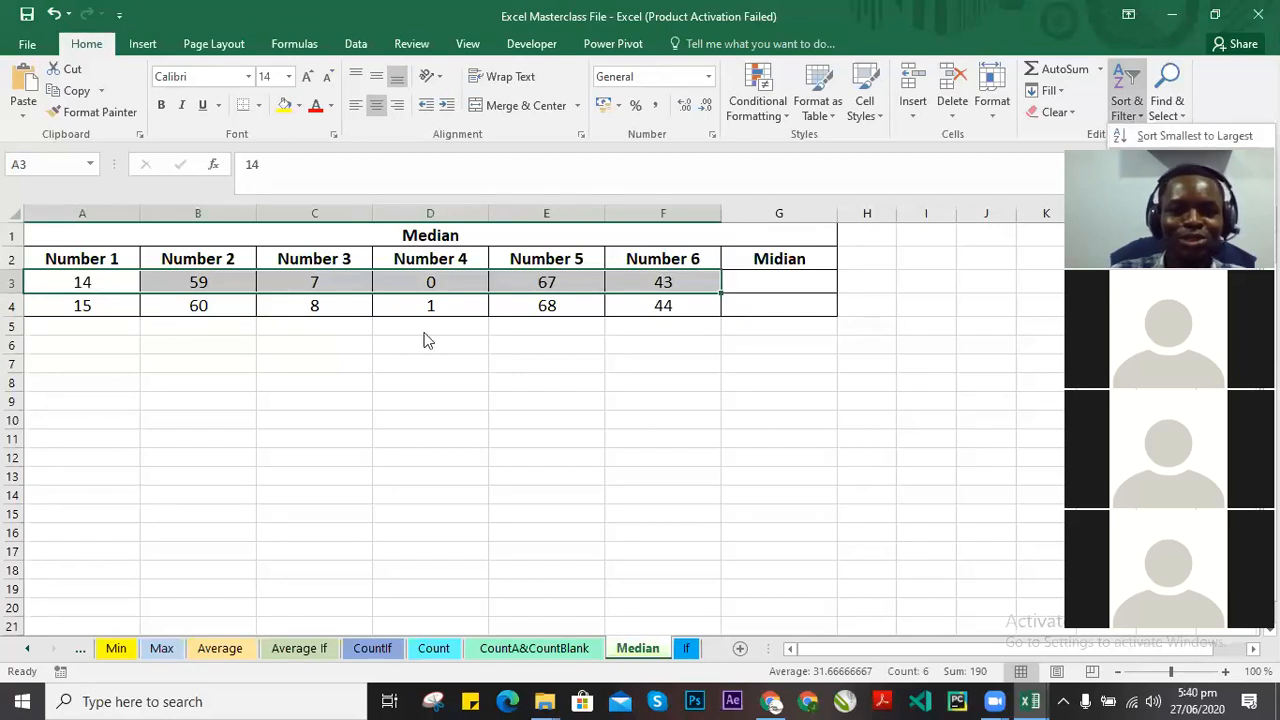
pyautogui.click(1194, 135)
pyautogui.moveTo(937, 358); pyautogui.dragTo(760, 385)
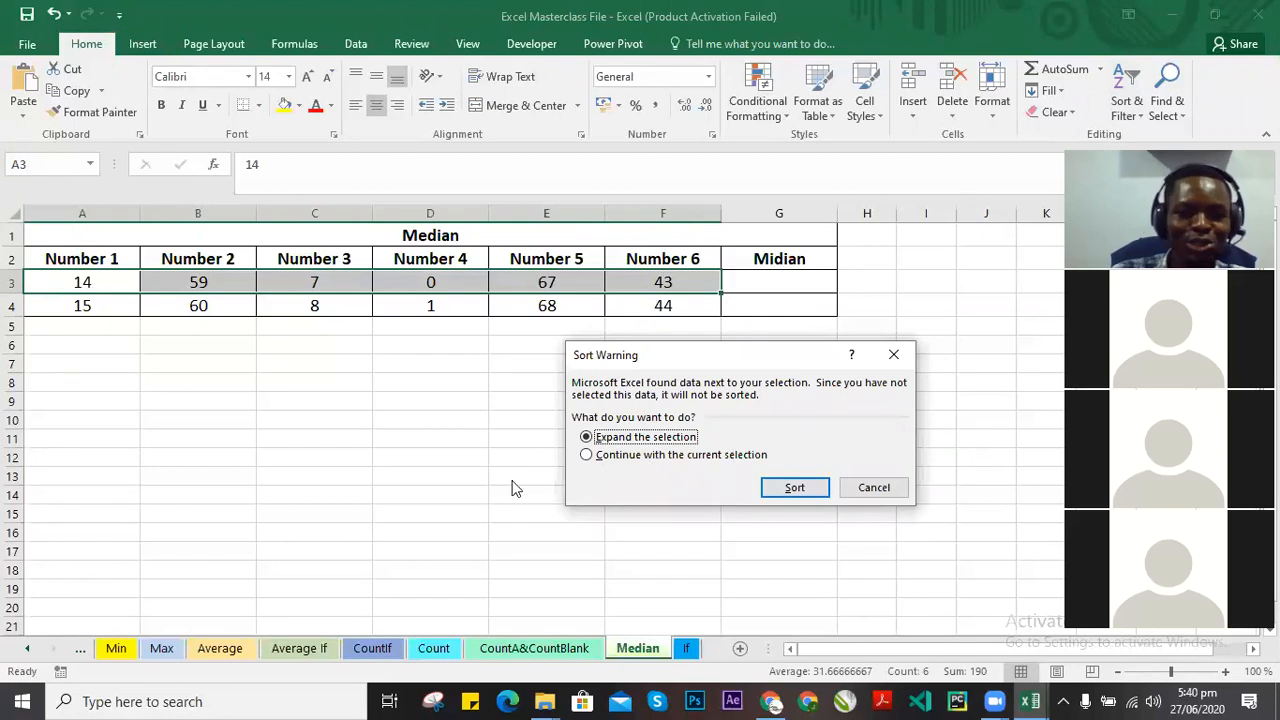
pyautogui.click(796, 487)
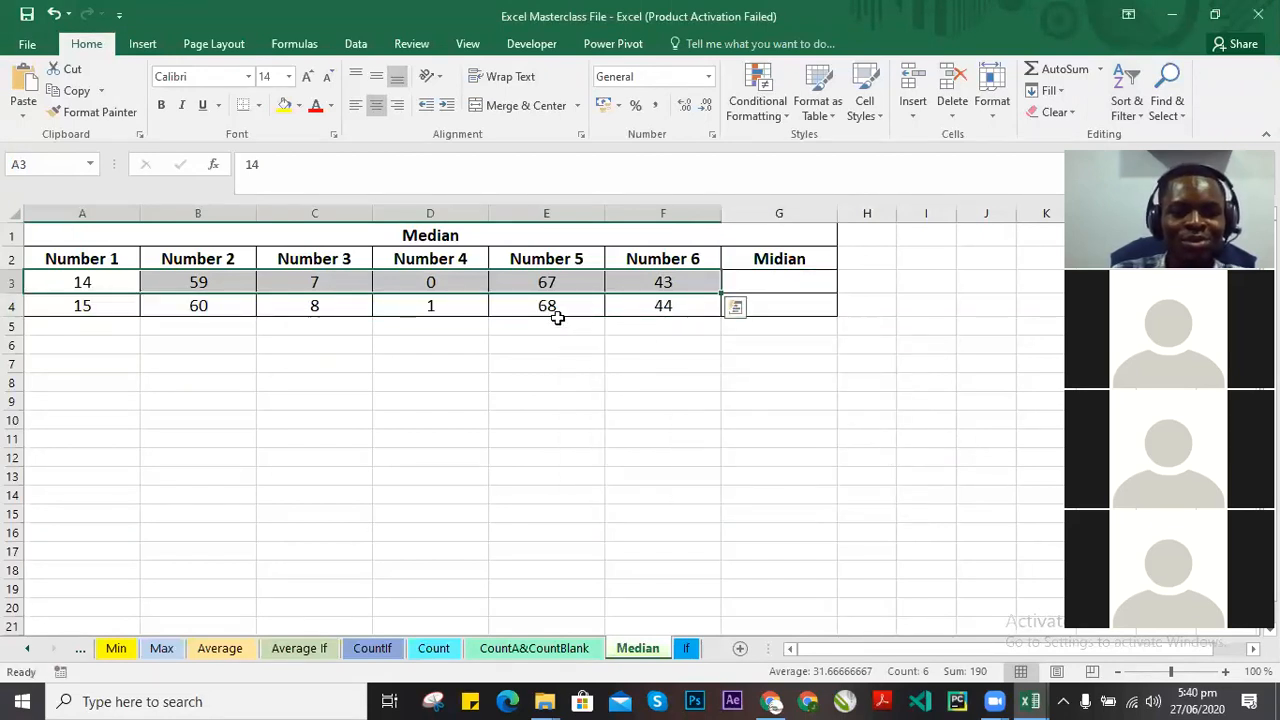
pyautogui.click(750, 284)
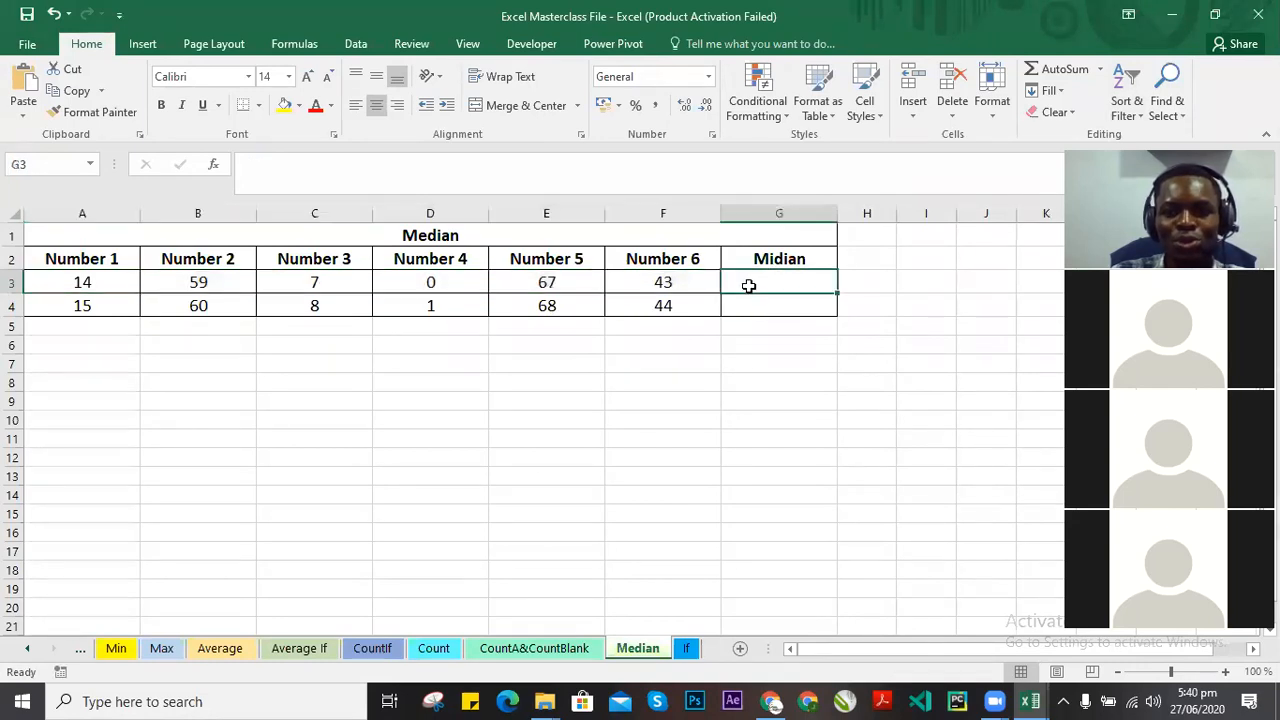
# Try to sort A3:F3 from smallest to largest, continuing with the current selection only.
pyautogui.moveTo(48, 286); pyautogui.dragTo(716, 272)
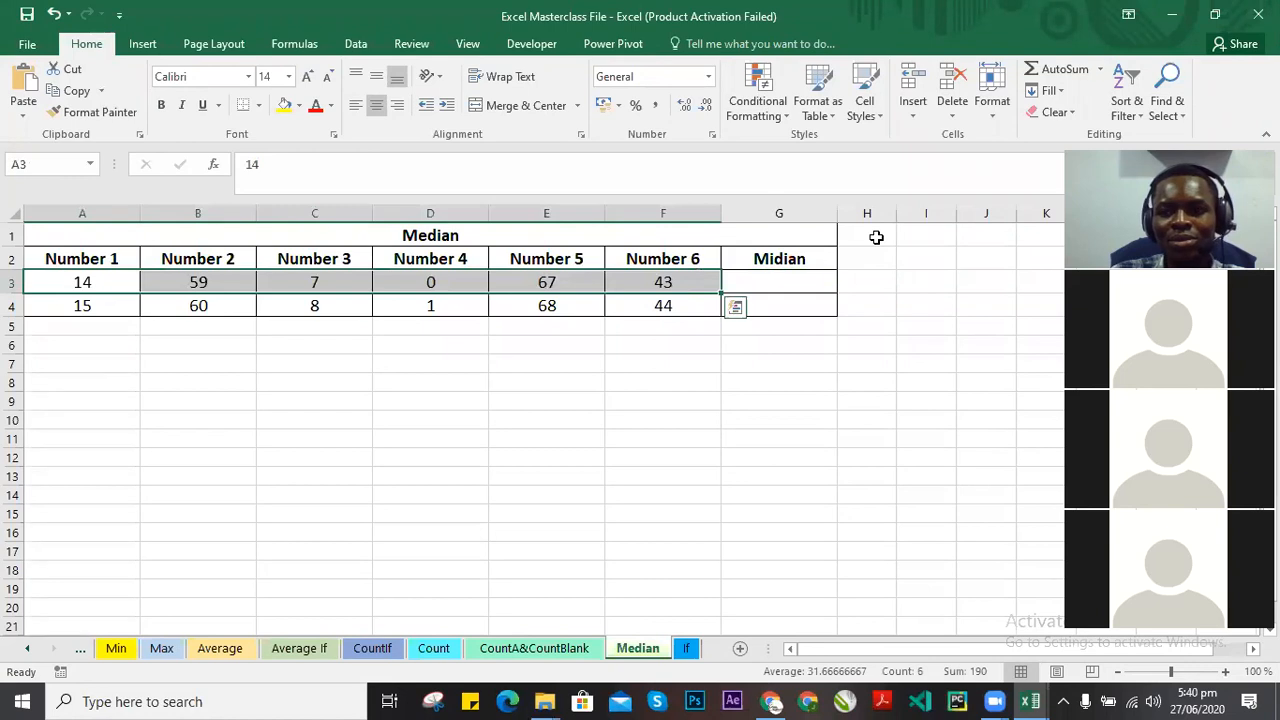
pyautogui.click(1127, 104)
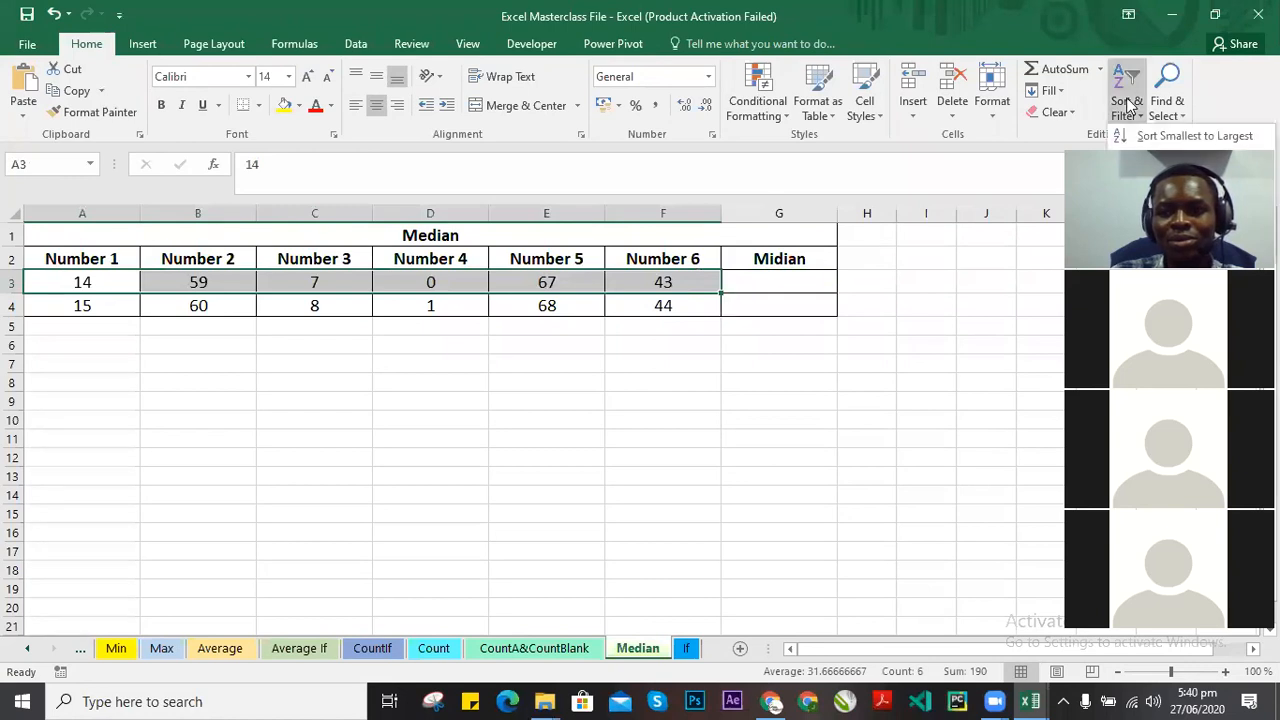
pyautogui.click(1163, 137)
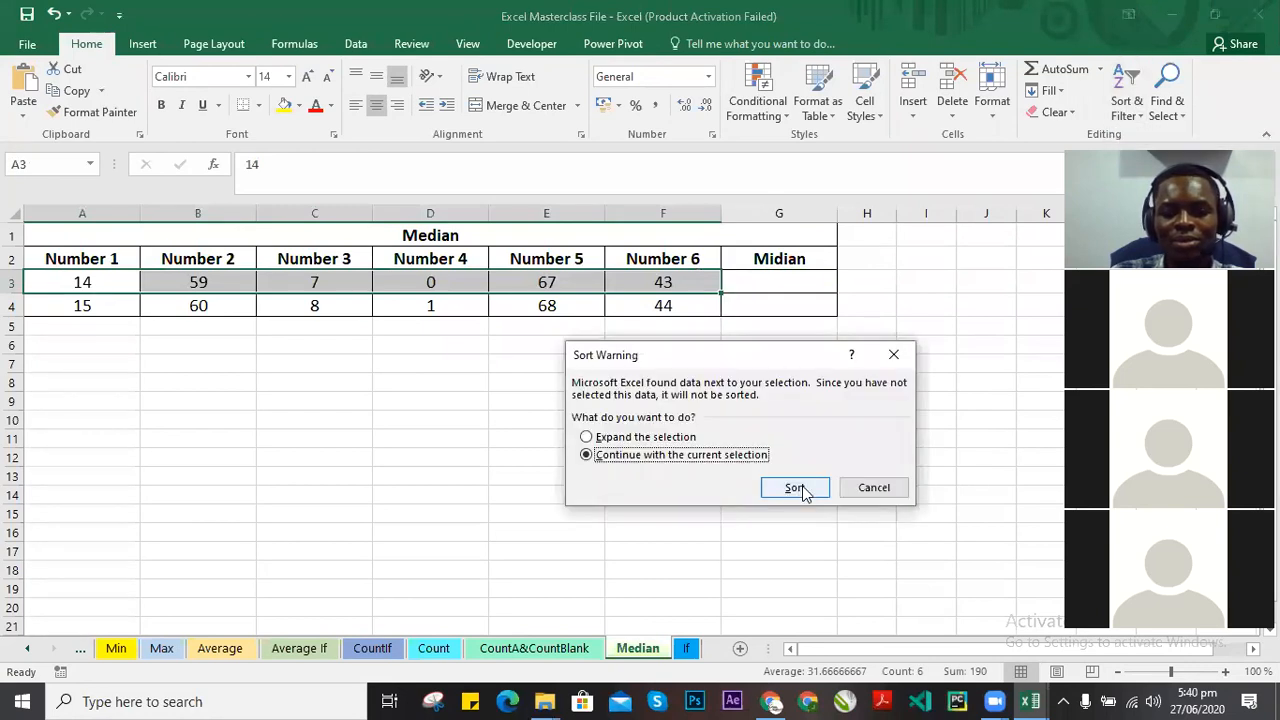
pyautogui.click(796, 488)
pyautogui.click(800, 284)
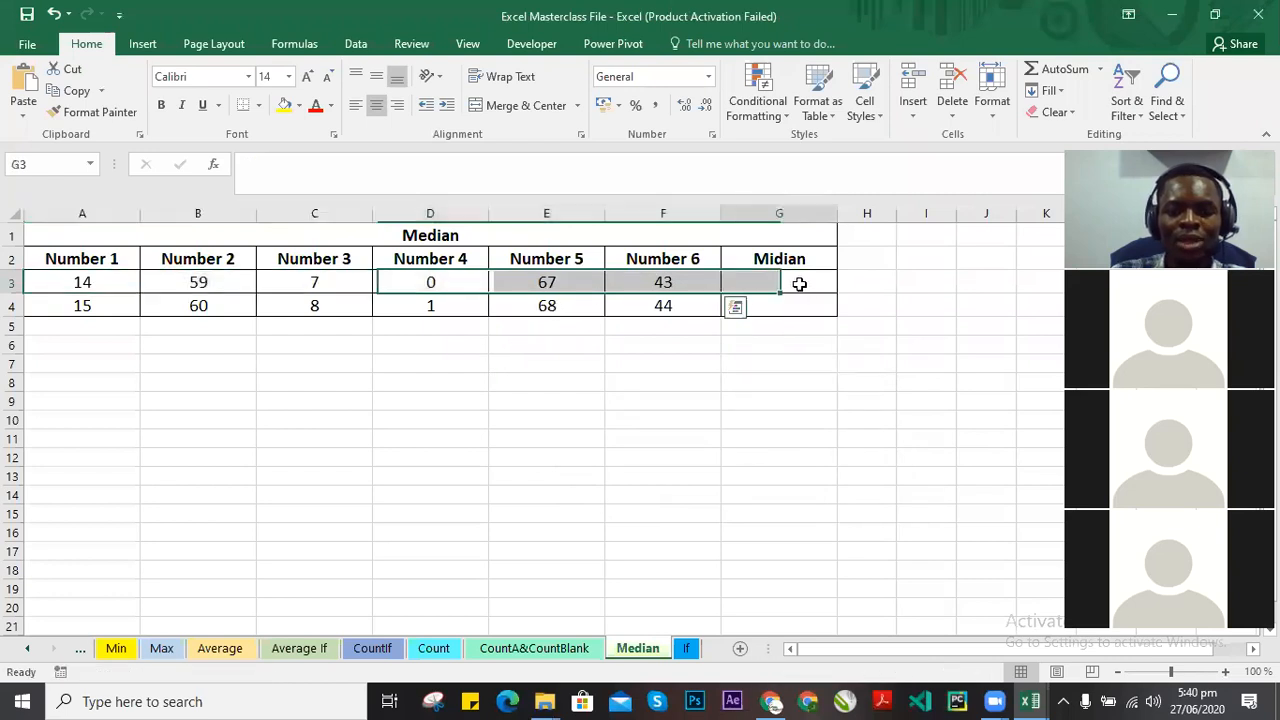
# Try sorting the range A2:F4 from smallest to largest and from largest to smallest.
pyautogui.moveTo(74, 283); pyautogui.dragTo(700, 284)
pyautogui.moveTo(46, 240); pyautogui.dragTo(386, 249)
pyautogui.moveTo(49, 251); pyautogui.dragTo(653, 302)
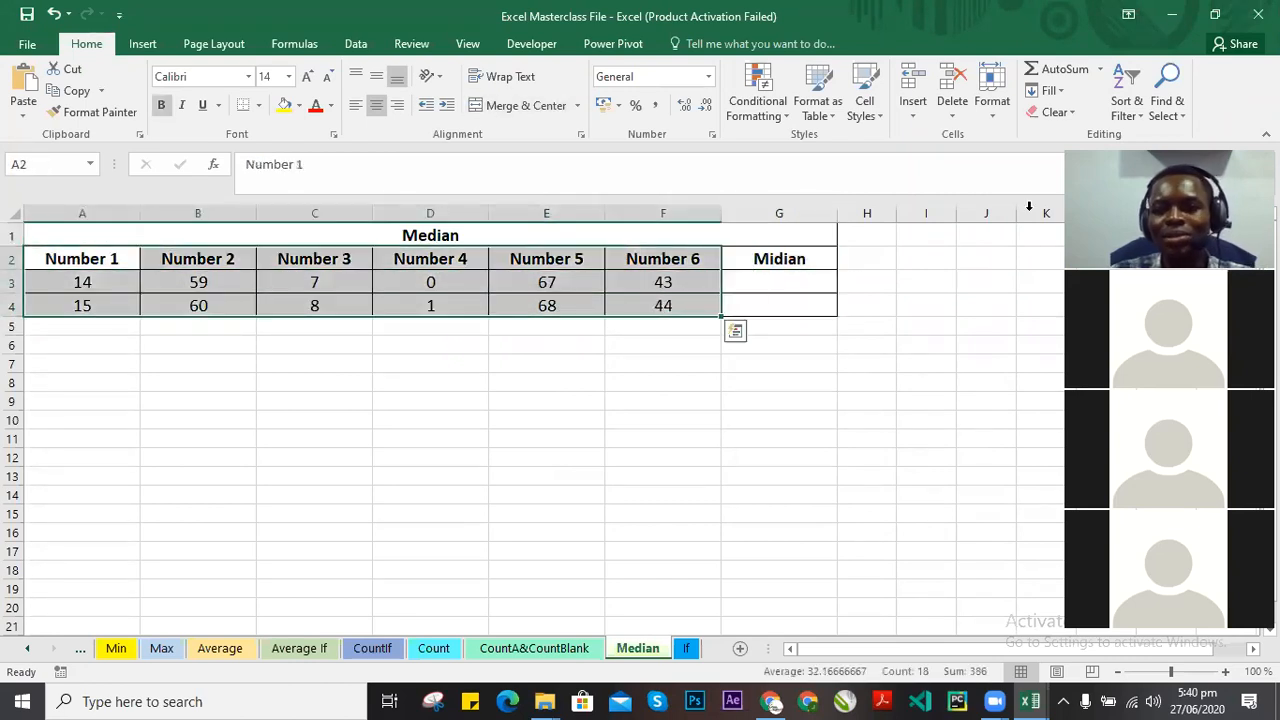
pyautogui.click(1120, 110)
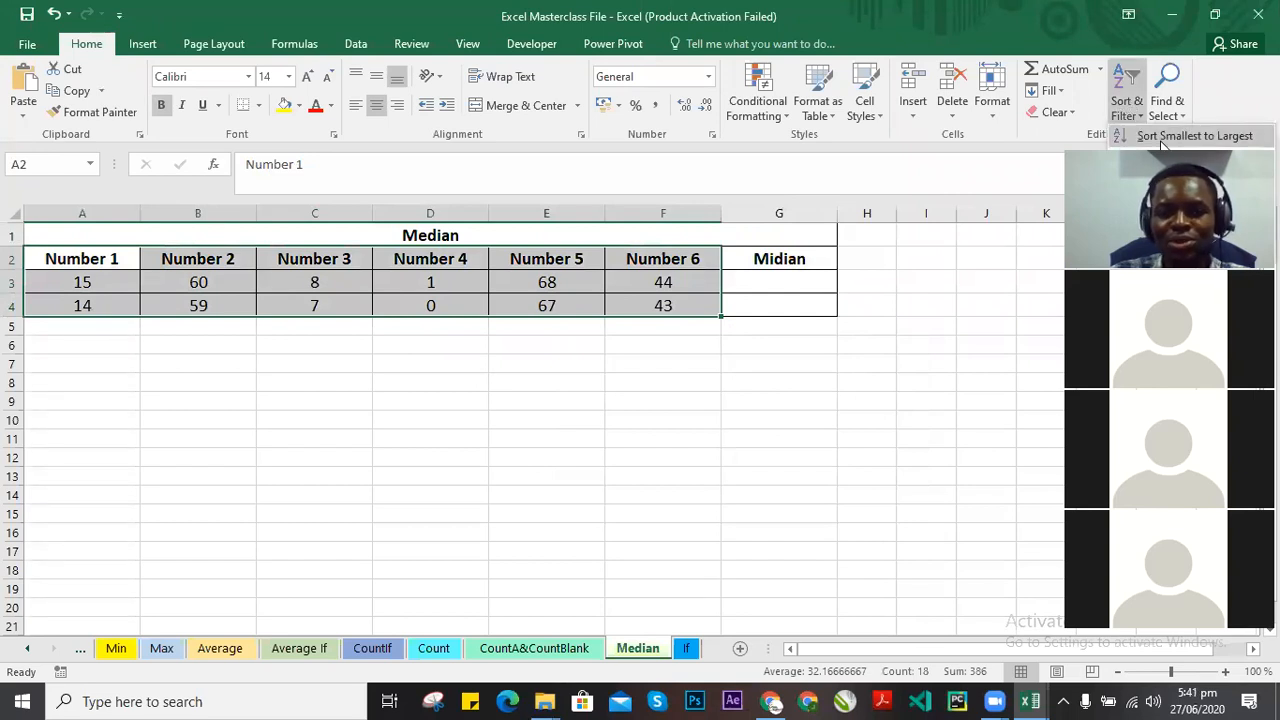
pyautogui.click(1160, 140)
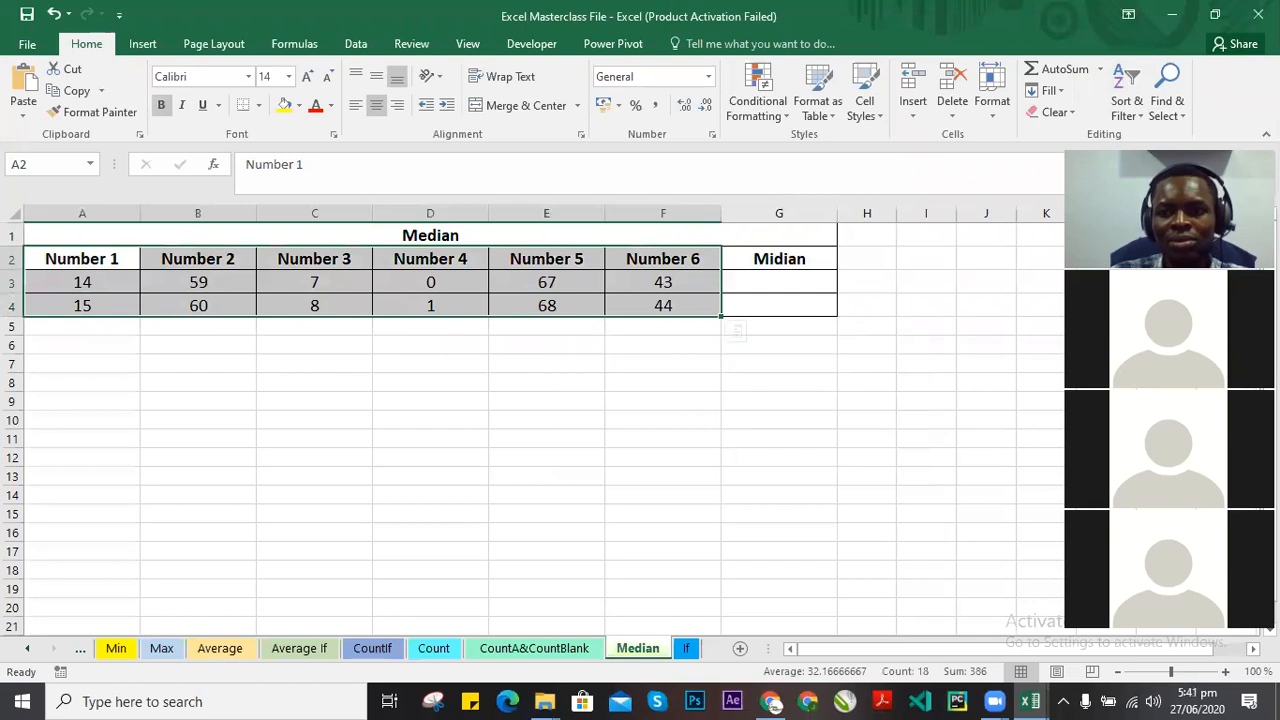
pyautogui.click(1126, 100)
pyautogui.click(1180, 158)
# Undo the last sort of the number table.
pyautogui.click(429, 343)
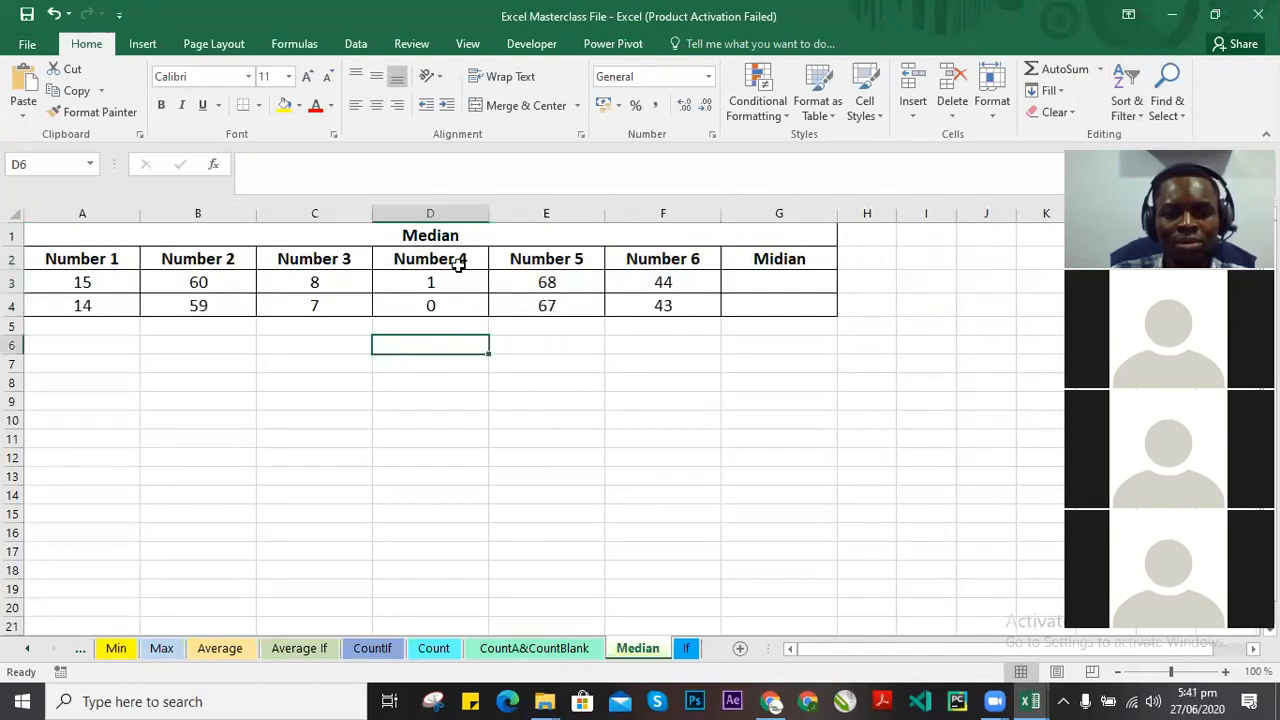
pyautogui.click(555, 262)
pyautogui.click(560, 343)
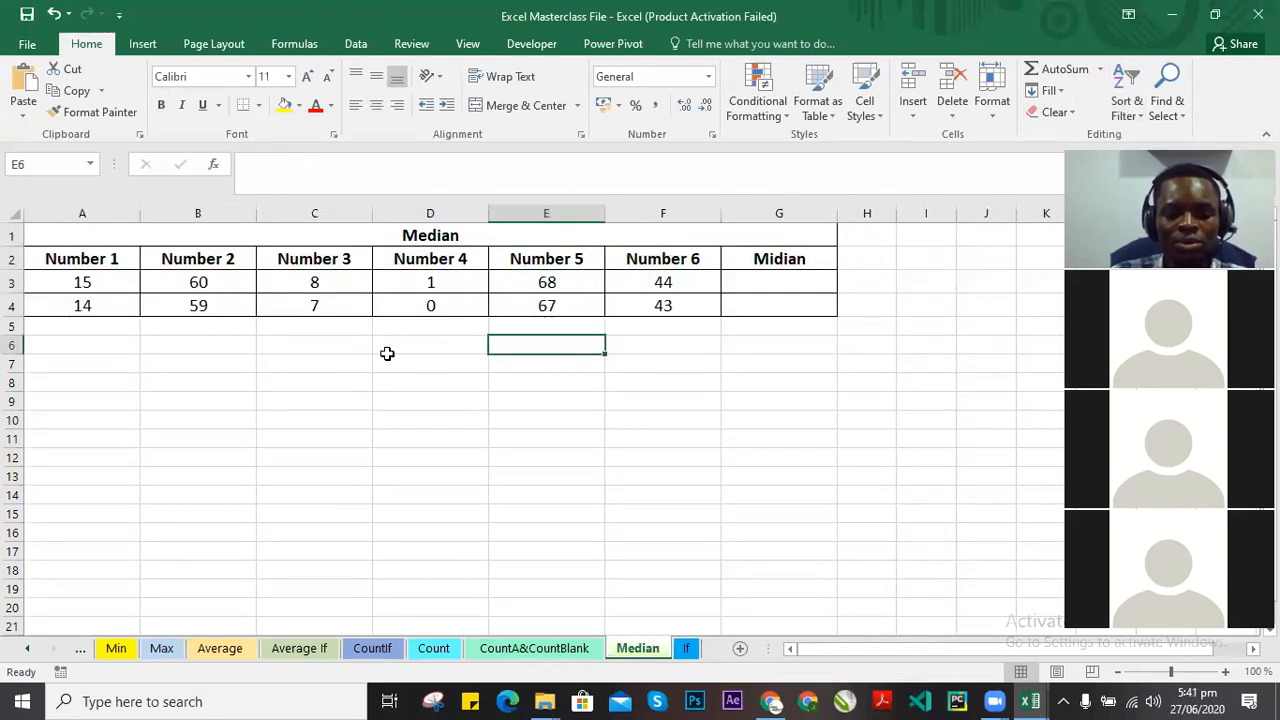
pyautogui.hotkey('ctrl', 'z')
pyautogui.click(733, 340)
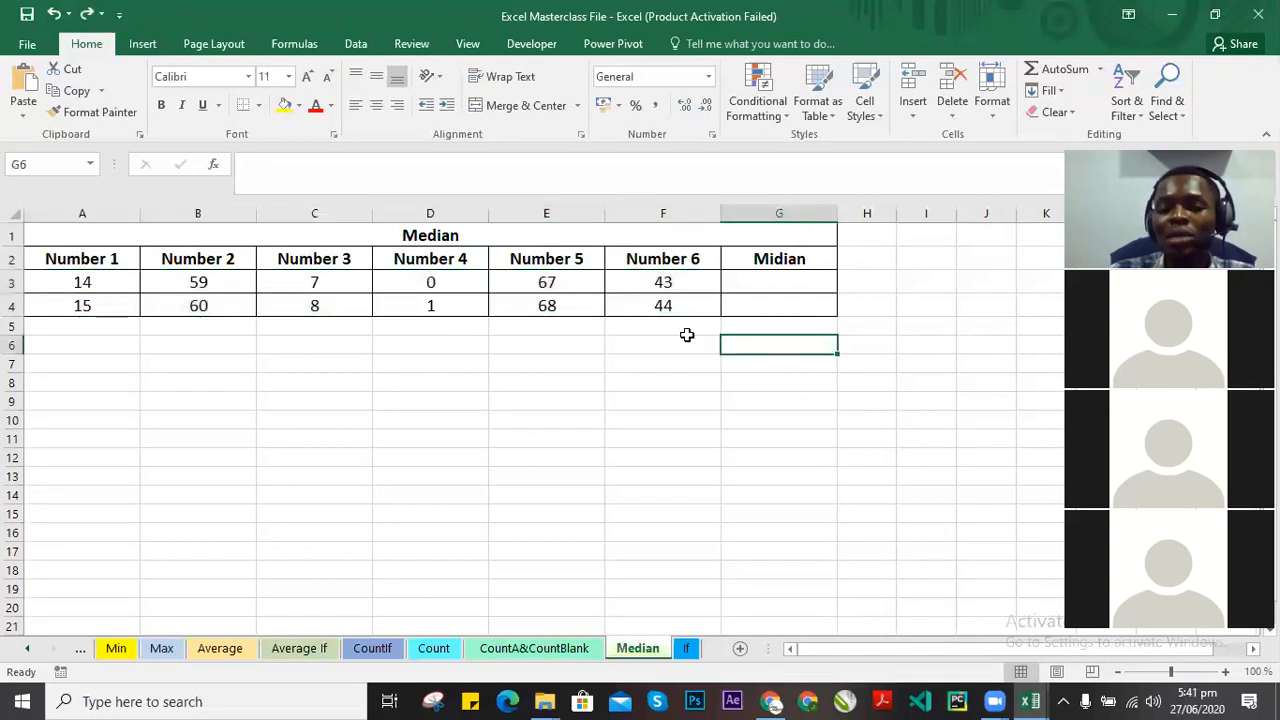
# Go over the number rows again and highlight A3:F3 as the numbers for the Midian result in G3.
pyautogui.moveTo(90, 284); pyautogui.dragTo(685, 308)
pyautogui.click(663, 382)
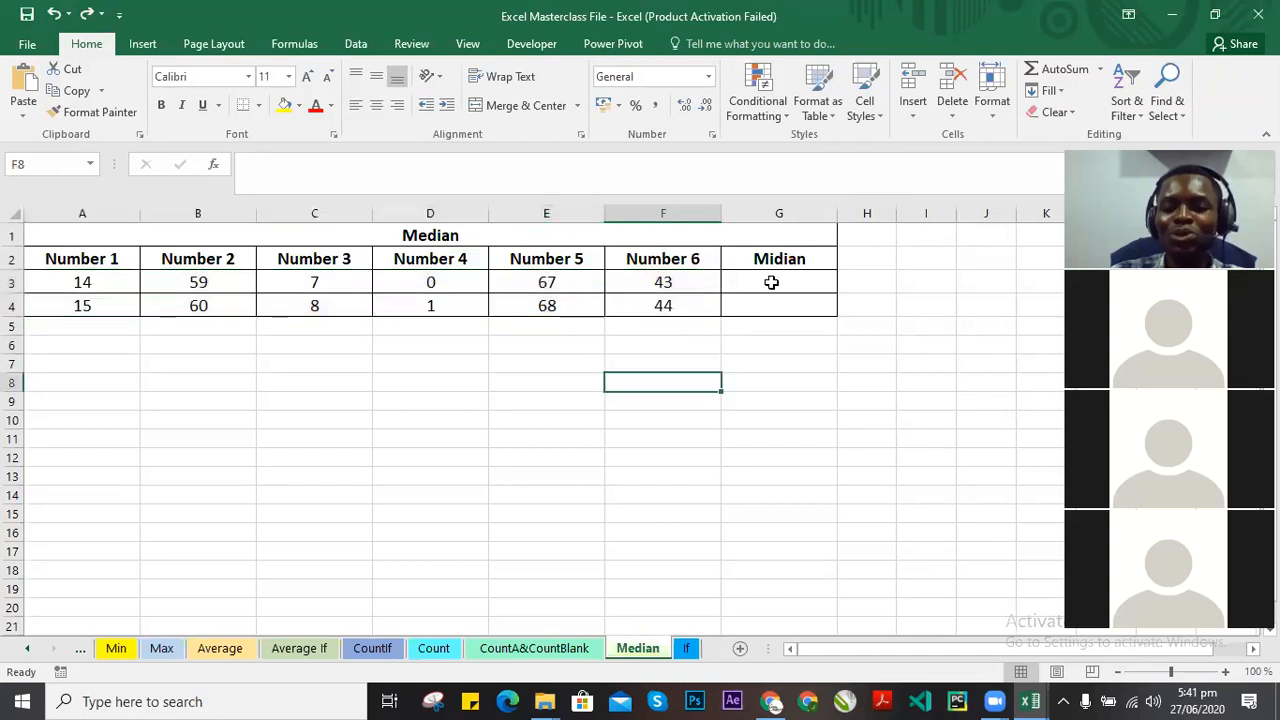
pyautogui.moveTo(58, 284); pyautogui.dragTo(705, 286)
pyautogui.click(800, 275)
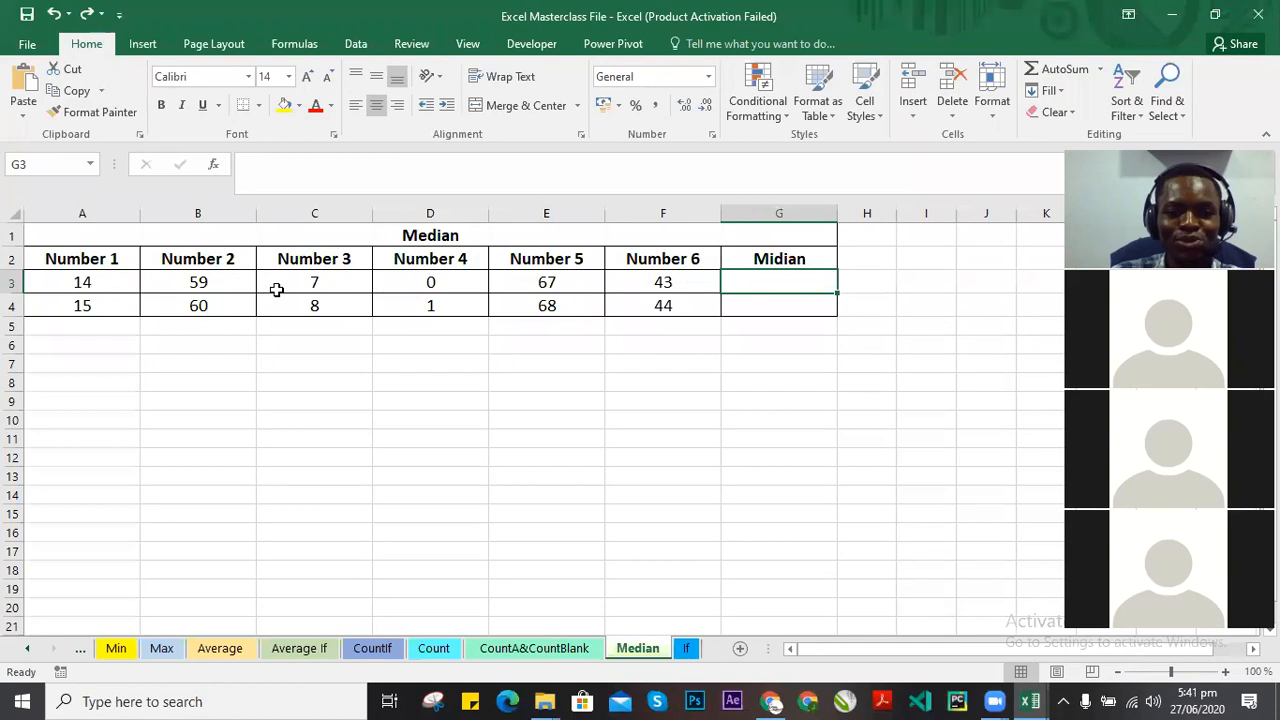
pyautogui.doubleClick(775, 284)
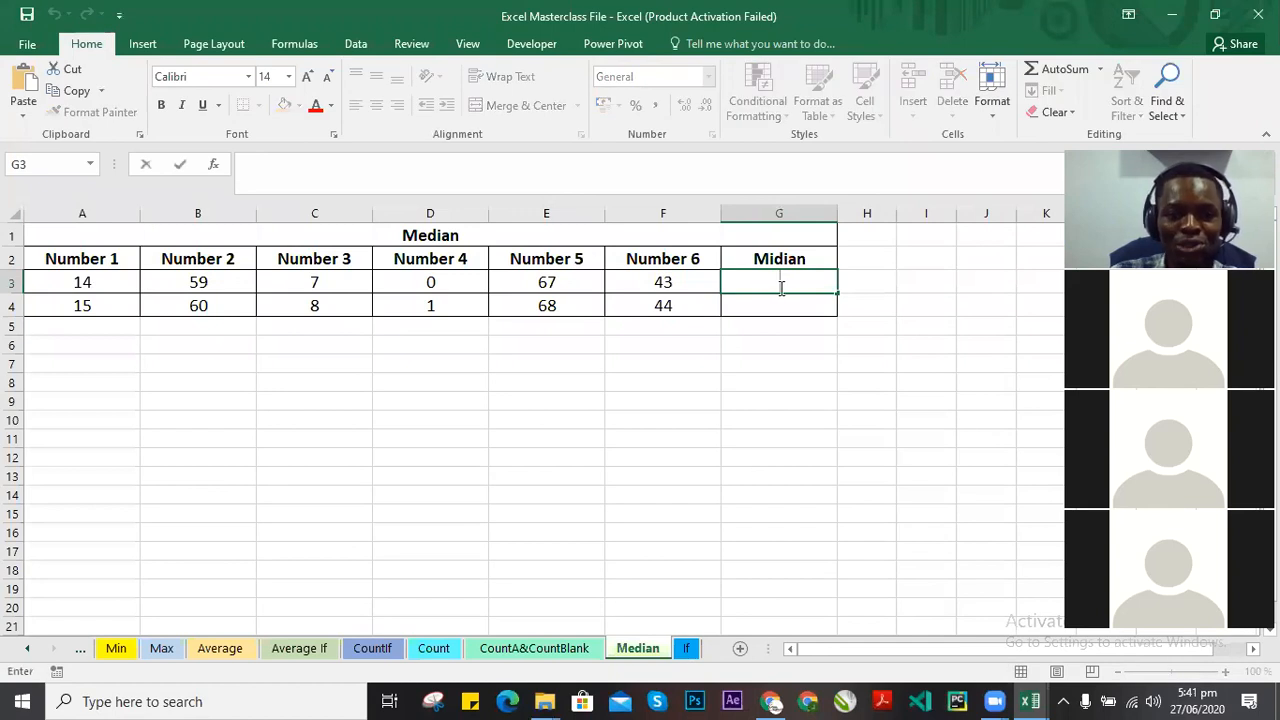
pyautogui.click(780, 325)
pyautogui.click(783, 280)
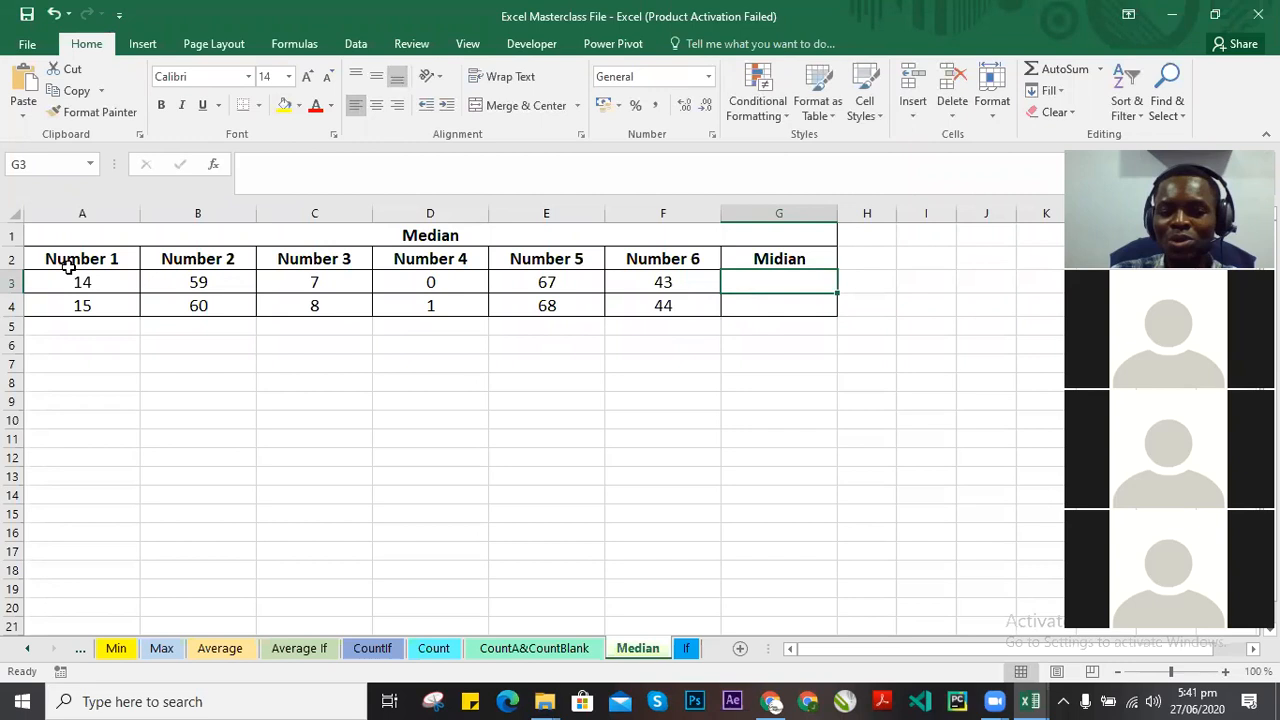
pyautogui.moveTo(80, 284); pyautogui.dragTo(663, 282)
# Start a formula in G3 with the name MIDIAN, and clear the misspelled name back to the equals sign.
pyautogui.click(807, 280)
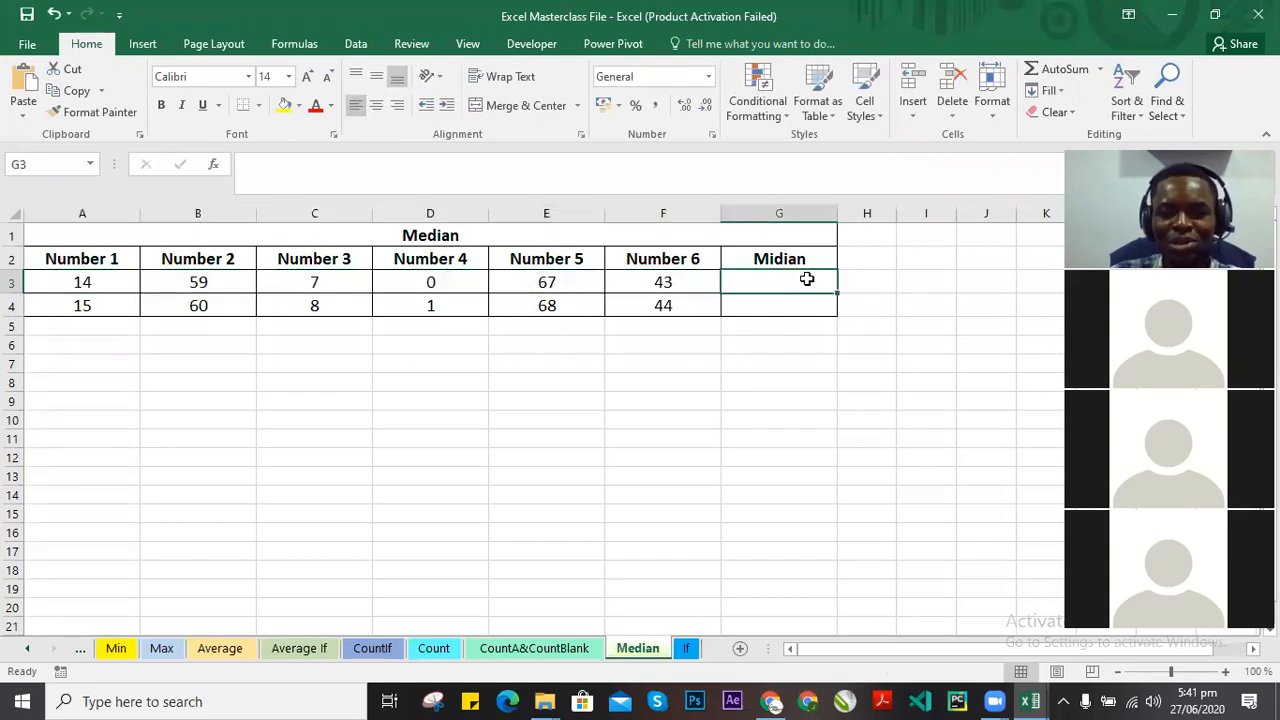
pyautogui.write('=')
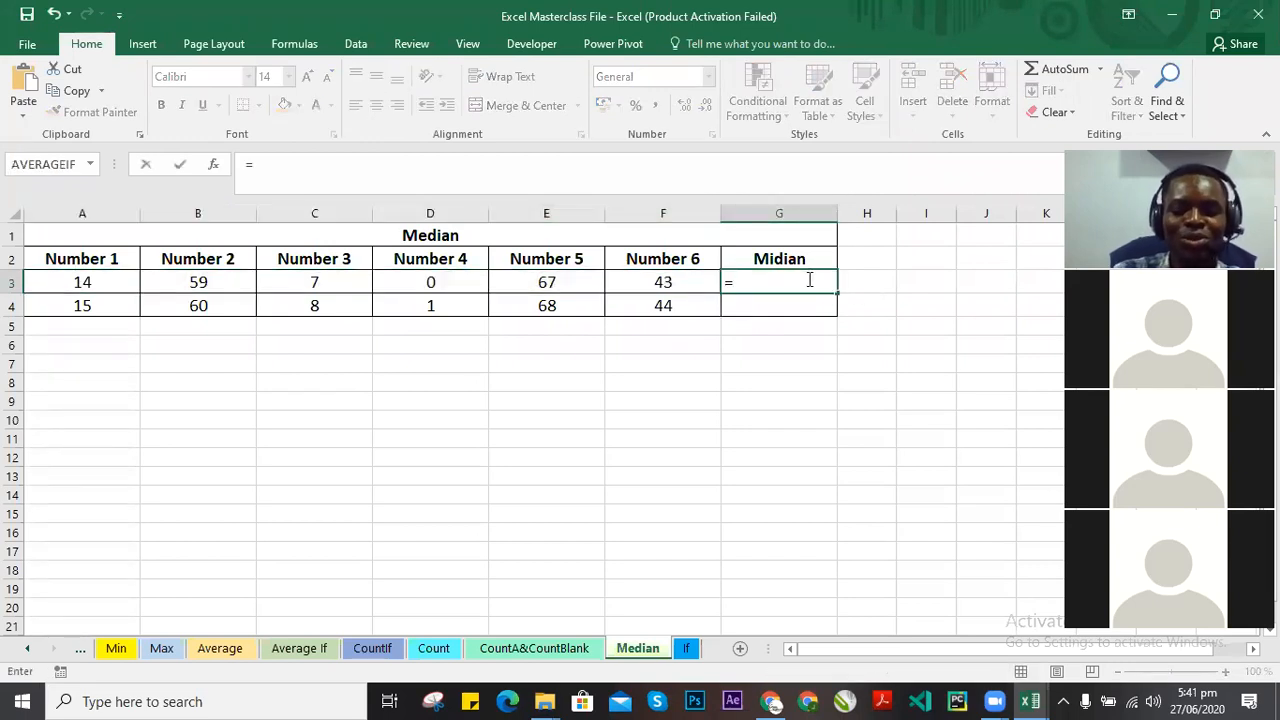
pyautogui.write('MID')
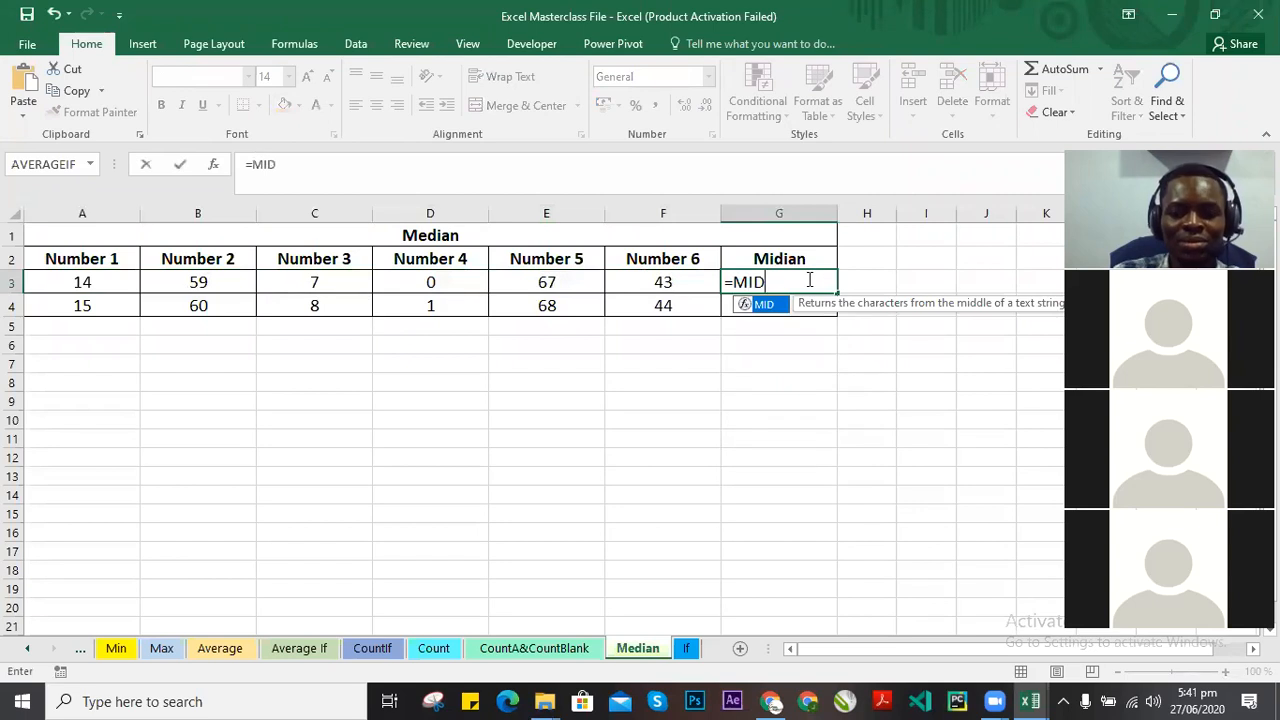
pyautogui.write('IAN')
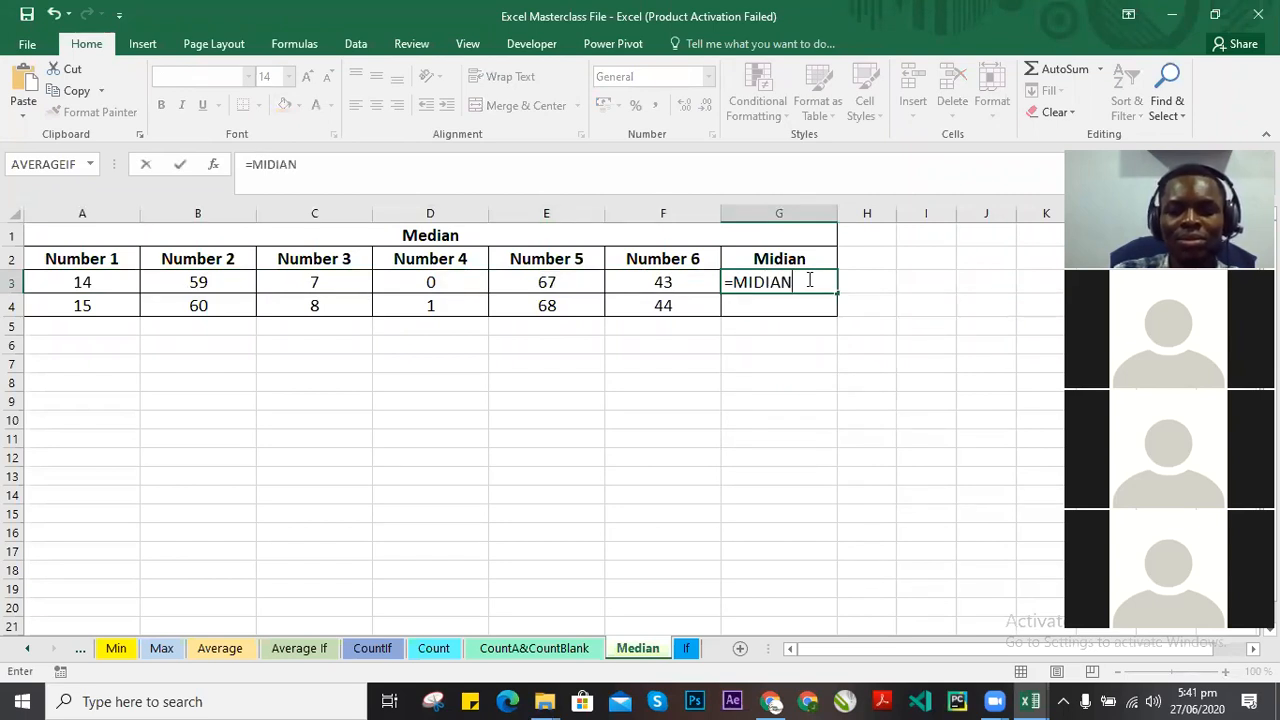
pyautogui.press('BackSpace')
pyautogui.press('BackSpace')
pyautogui.press('BackSpace')
pyautogui.press('BackSpace')
pyautogui.press('BackSpace')
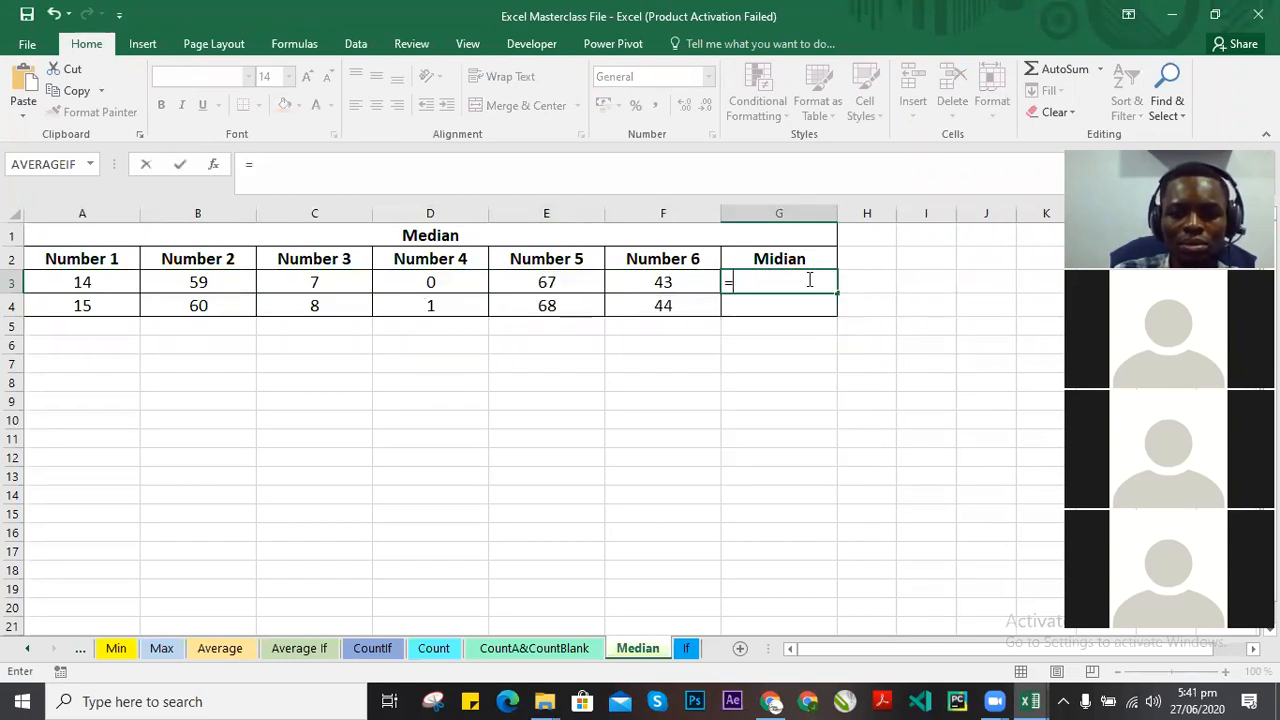
# Complete the formula in G3 as =MEDIAN(A3:F3) and enter it.
pyautogui.write('MEDIAN')
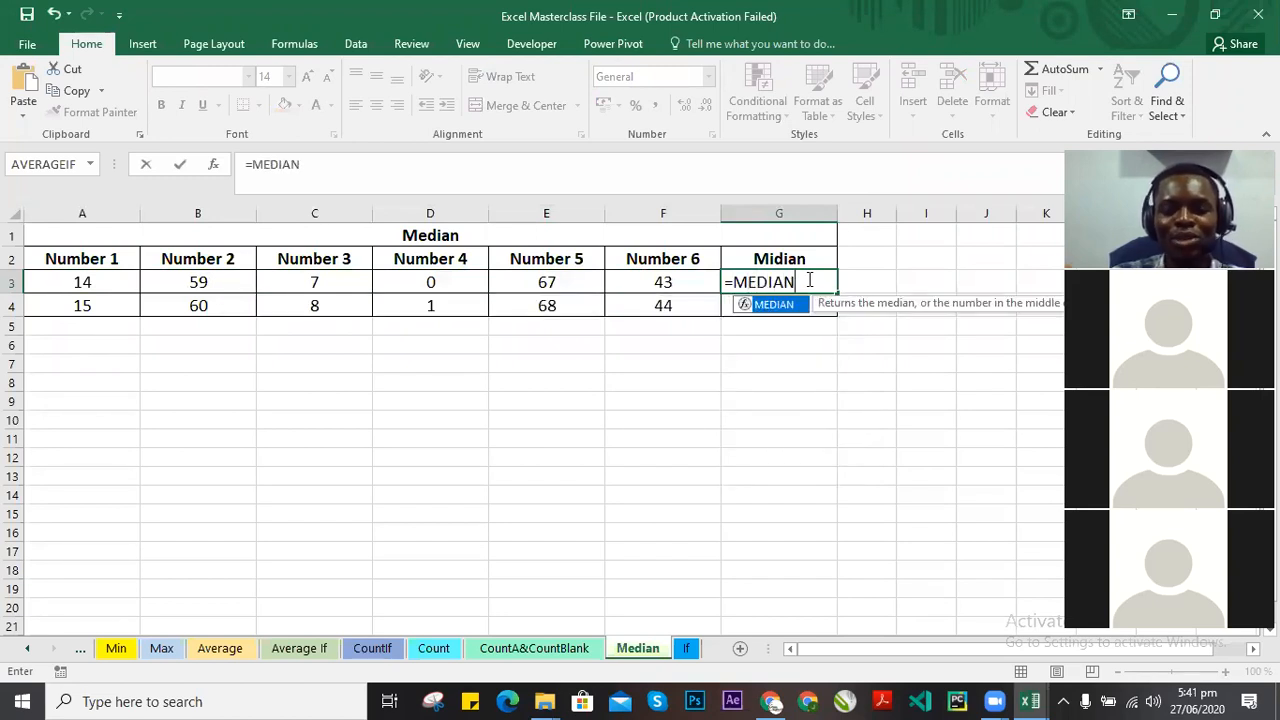
pyautogui.write('(')
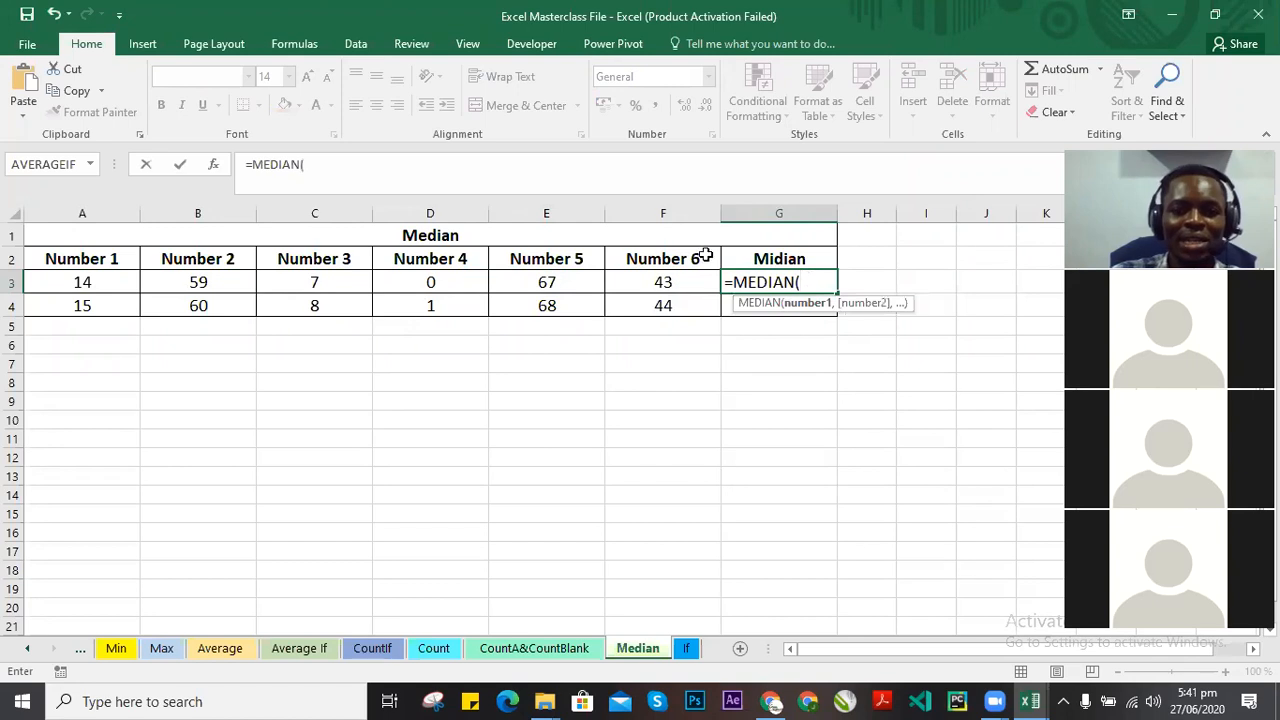
pyautogui.click(100, 283)
pyautogui.press('F8')
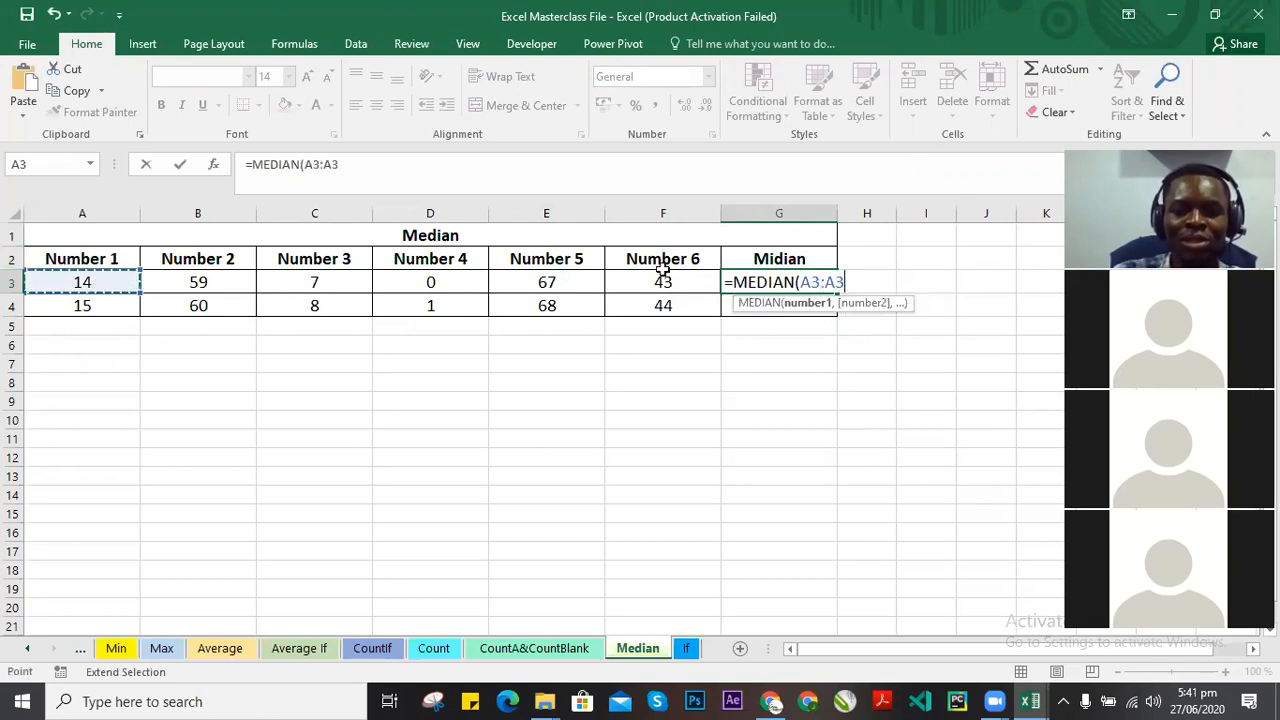
pyautogui.click(661, 282)
pyautogui.write(')')
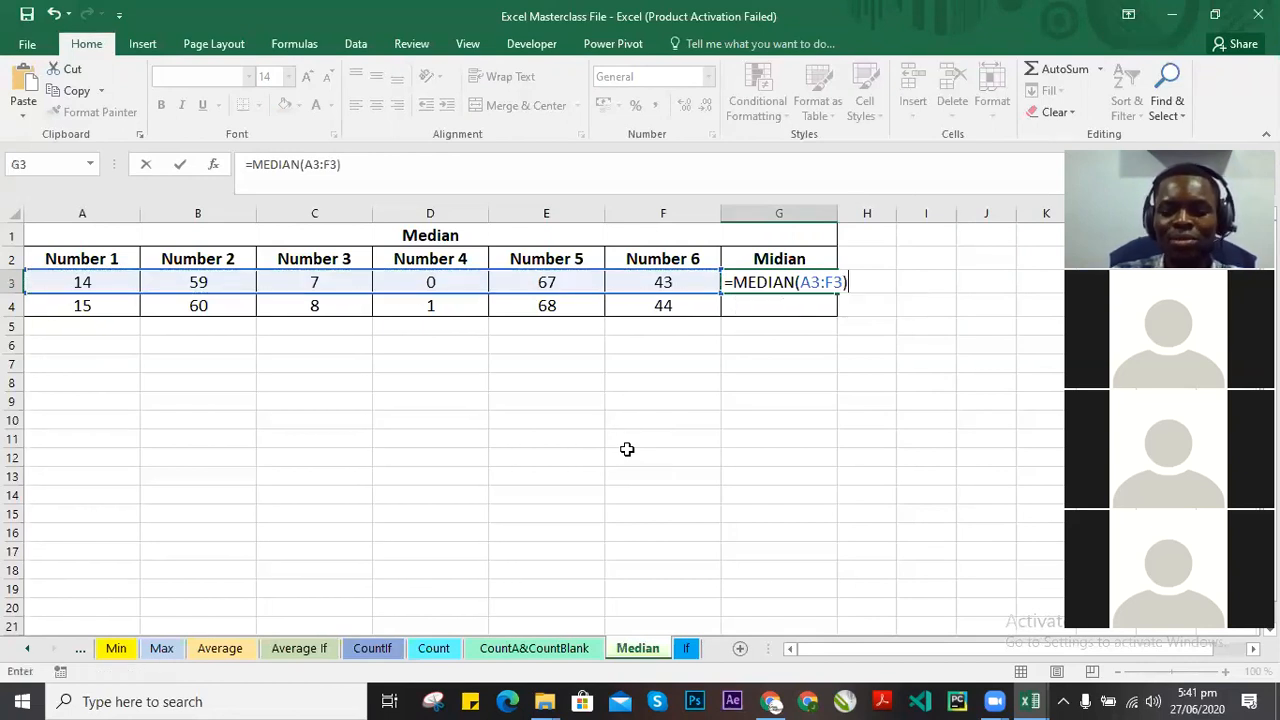
pyautogui.press('Return')
# Examine the median result in G3 and go through the numbers in B3 to F3 one by one.
pyautogui.click(765, 280)
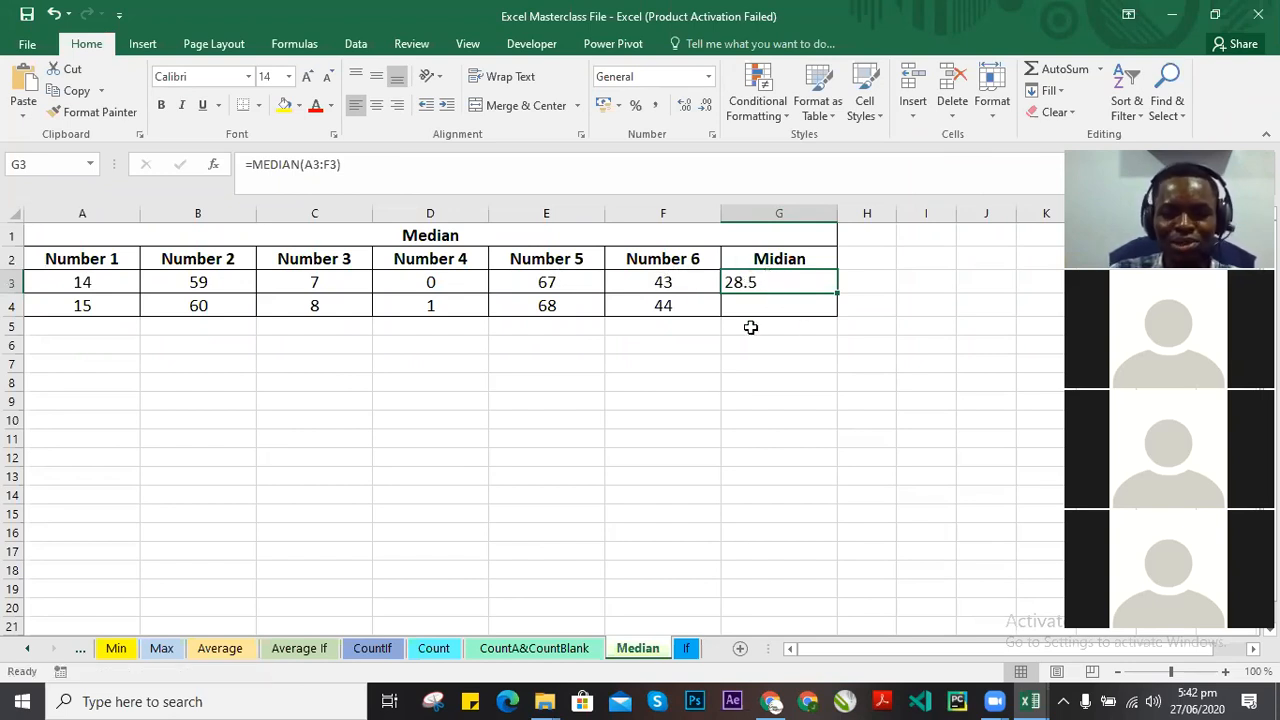
pyautogui.click(769, 296)
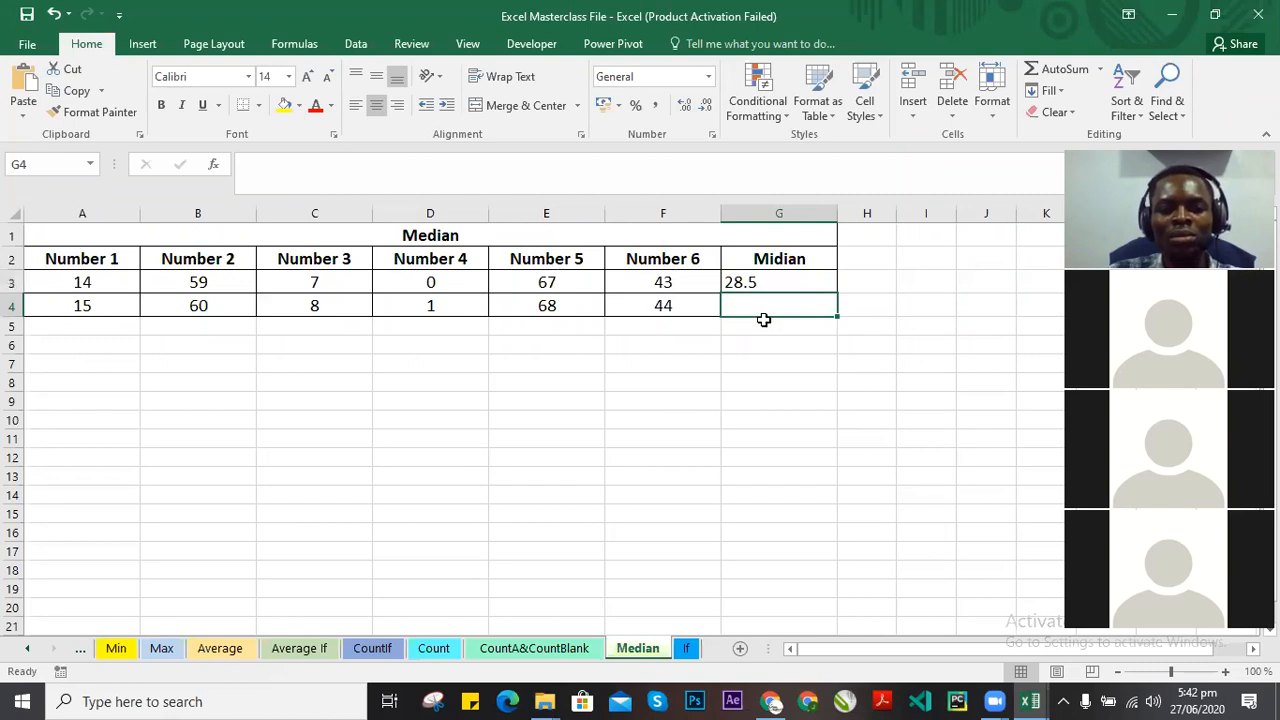
pyautogui.click(225, 285)
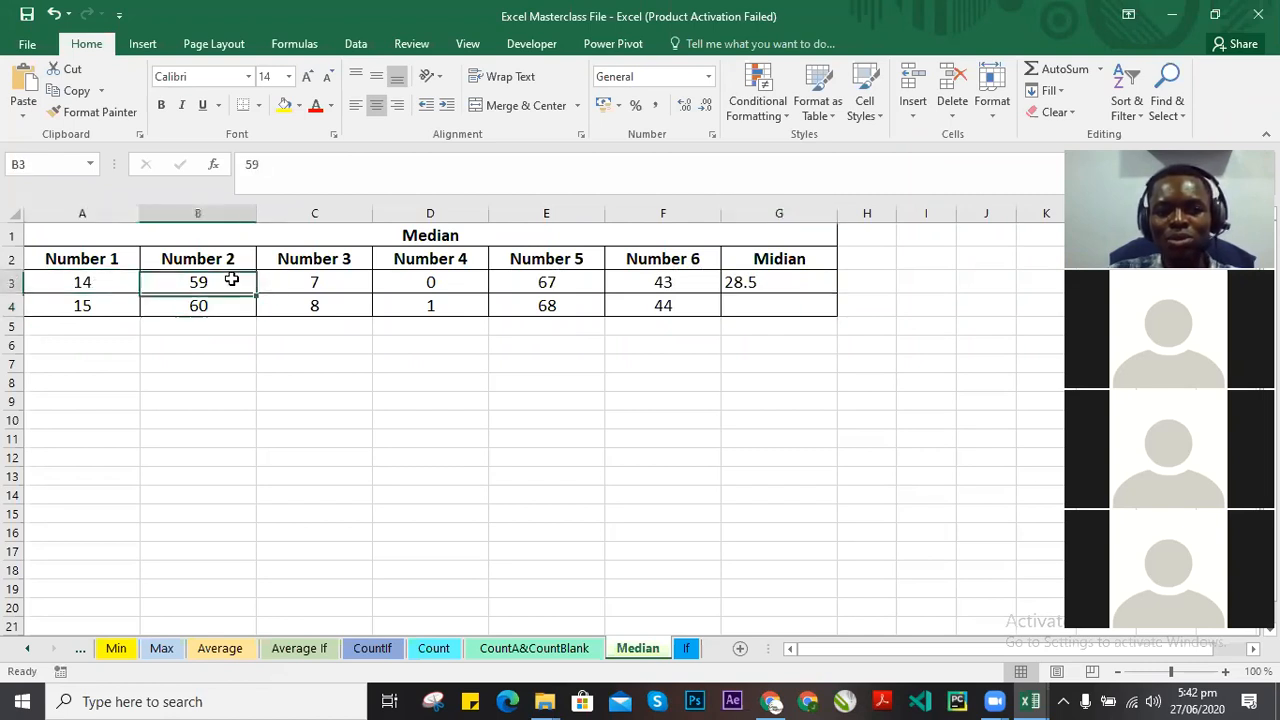
pyautogui.click(314, 283)
pyautogui.click(430, 283)
pyautogui.click(546, 283)
pyautogui.click(663, 283)
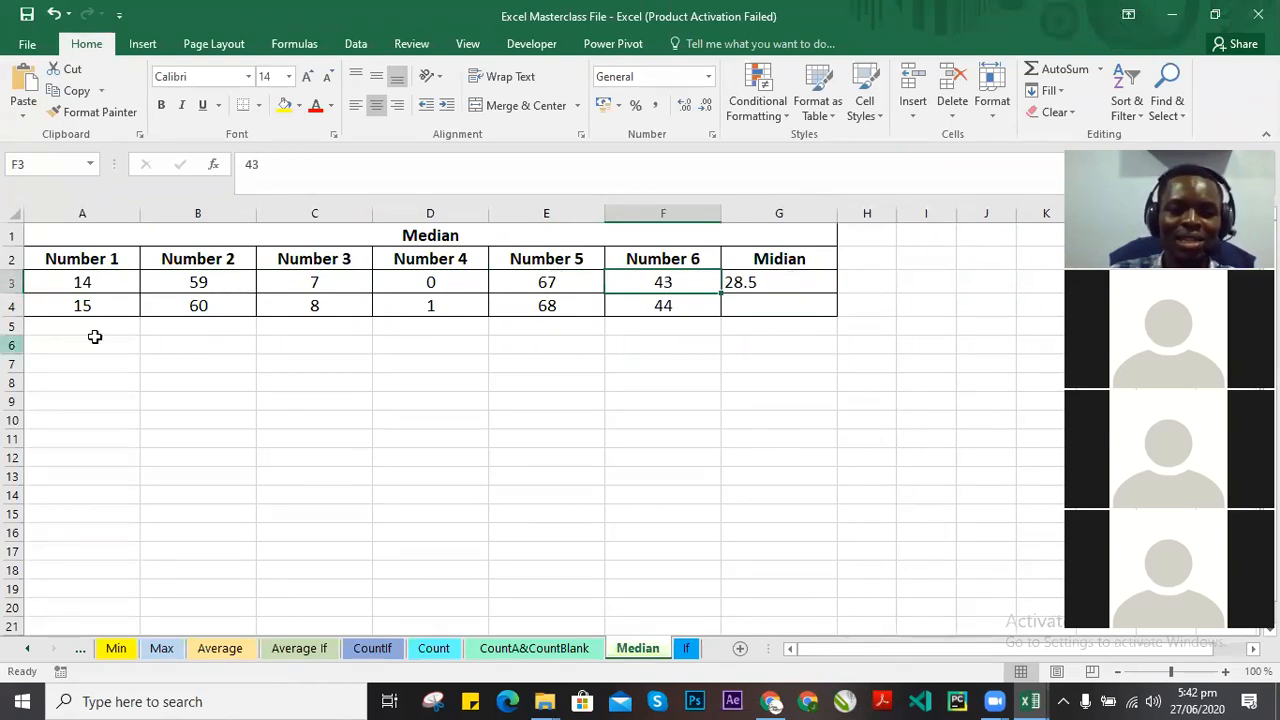
# Highlight the two middle cells C3 and D3 and compare them with the median result in G3.
pyautogui.moveTo(451, 283); pyautogui.dragTo(335, 284)
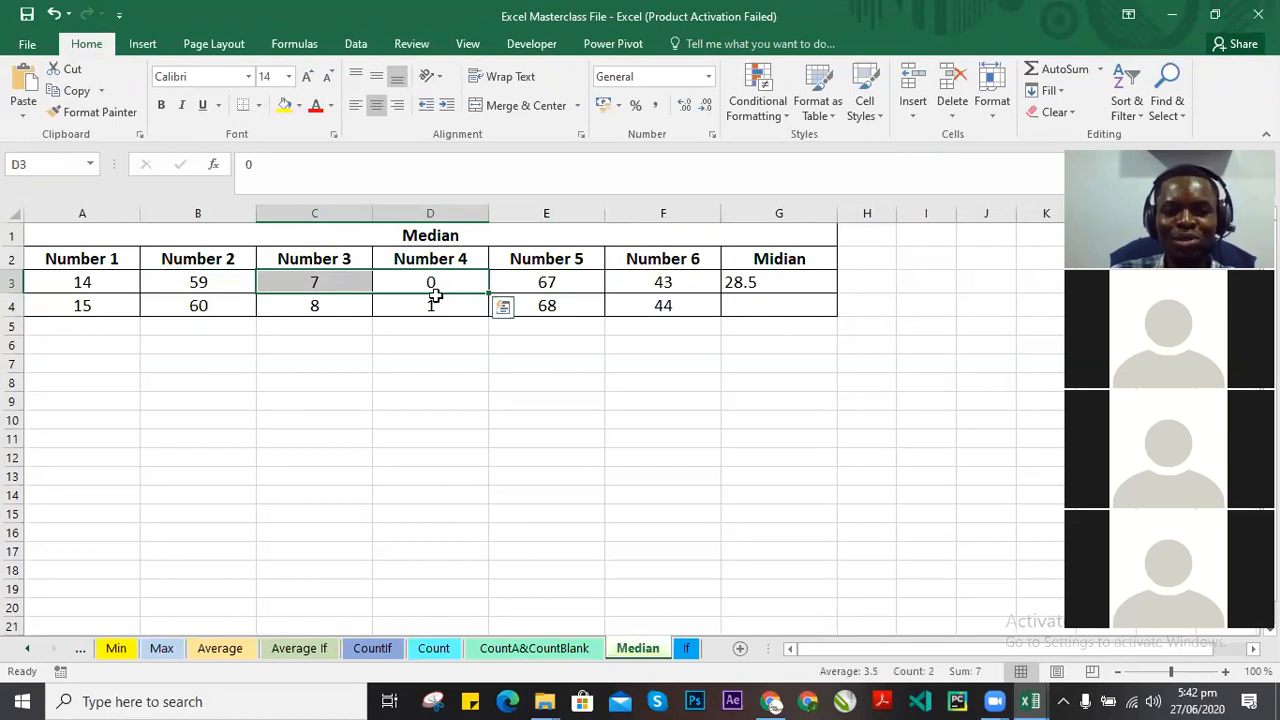
pyautogui.click(775, 277)
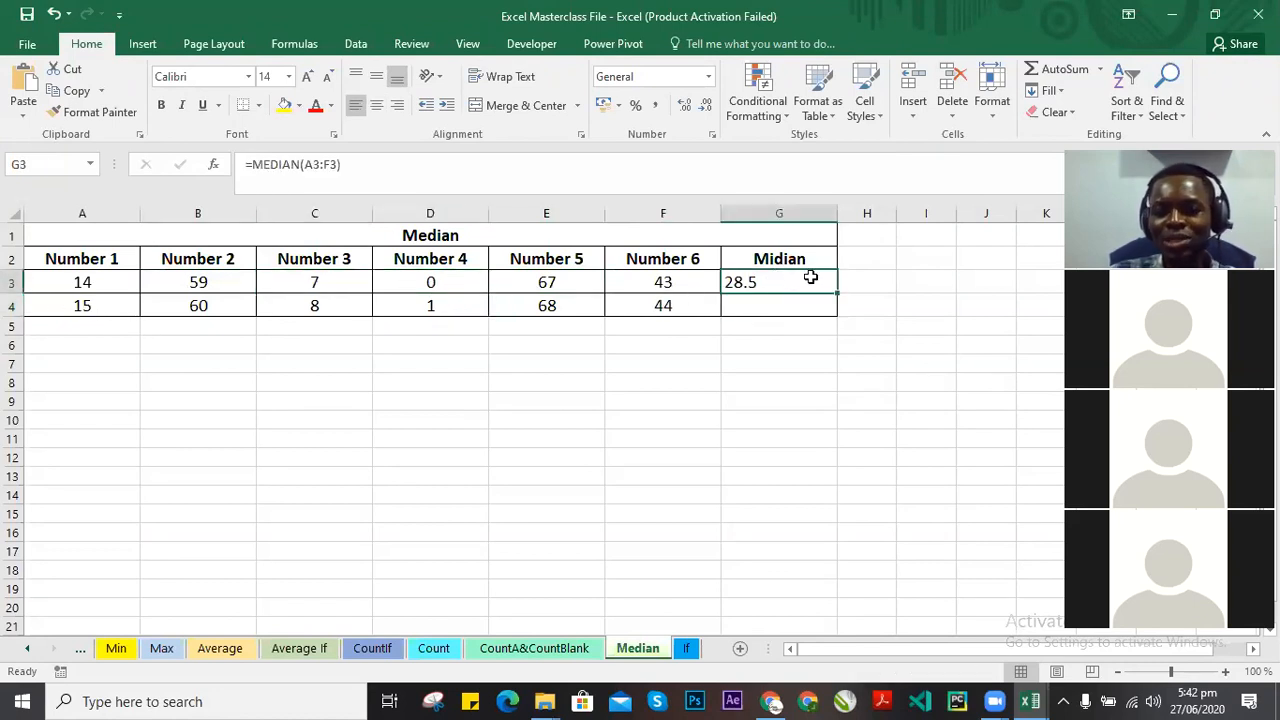
pyautogui.click(786, 305)
pyautogui.click(782, 282)
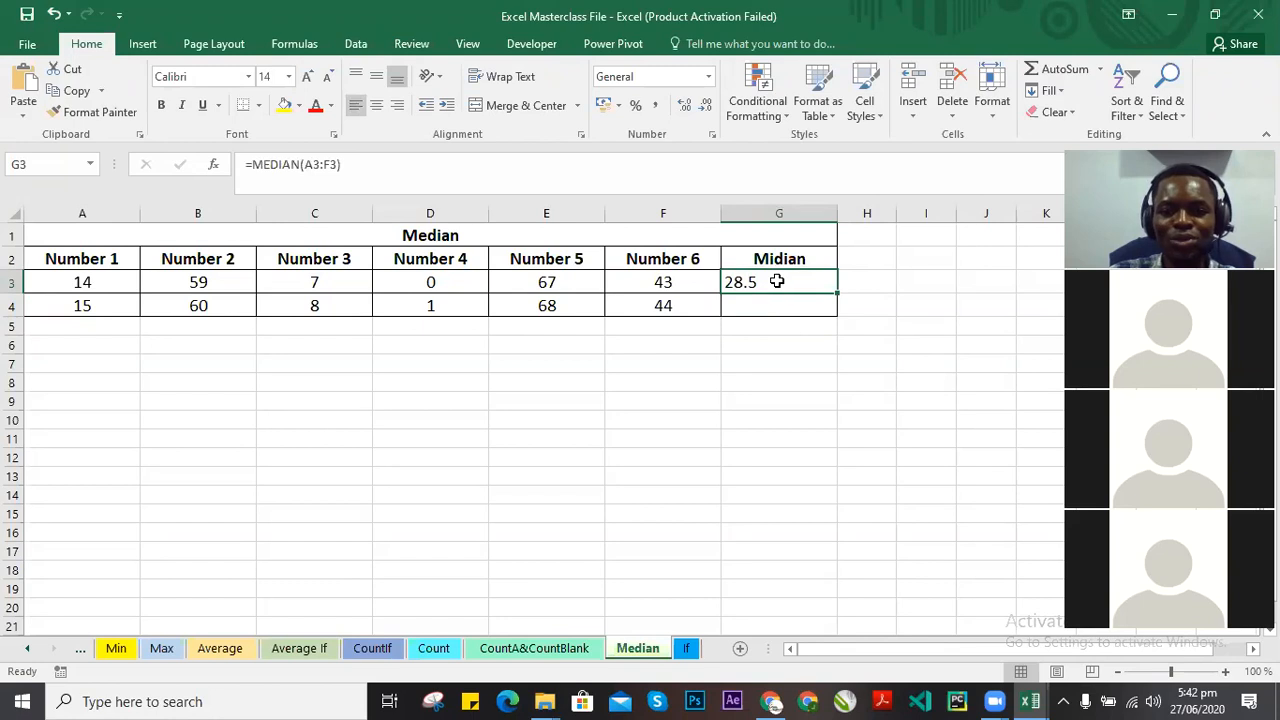
pyautogui.click(797, 301)
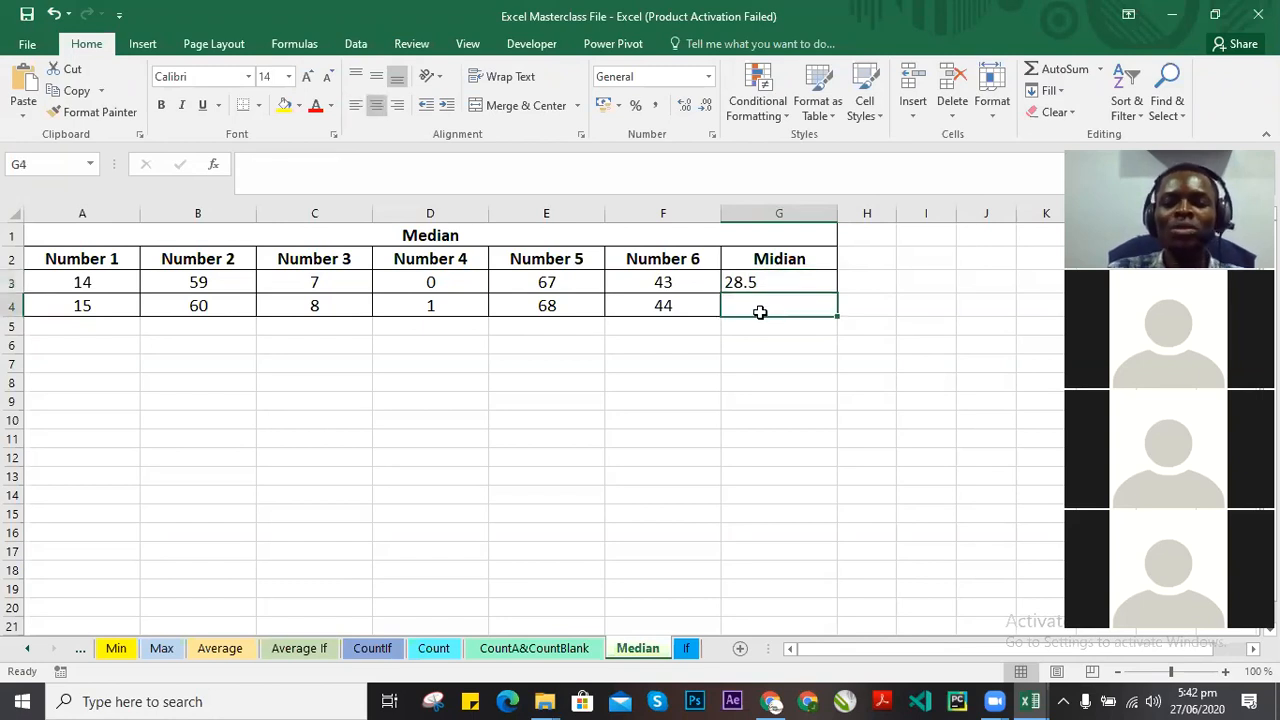
pyautogui.write('=')
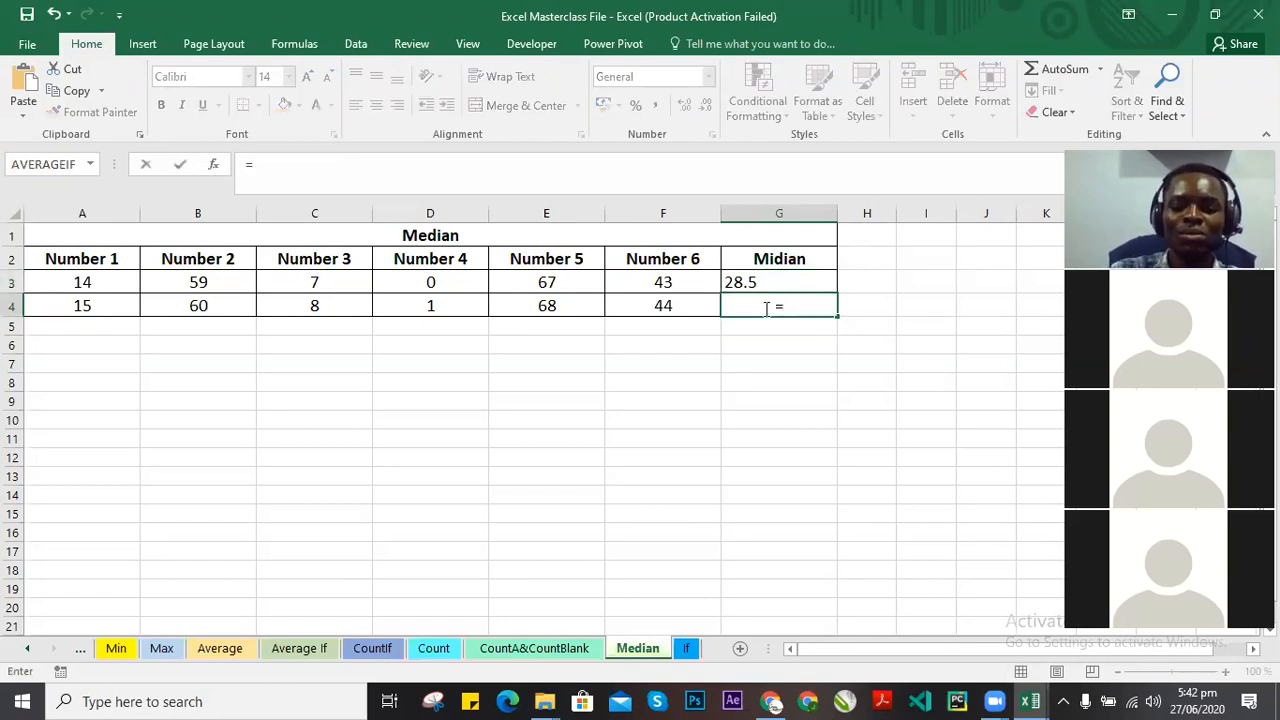
pyautogui.write('MEDIAN')
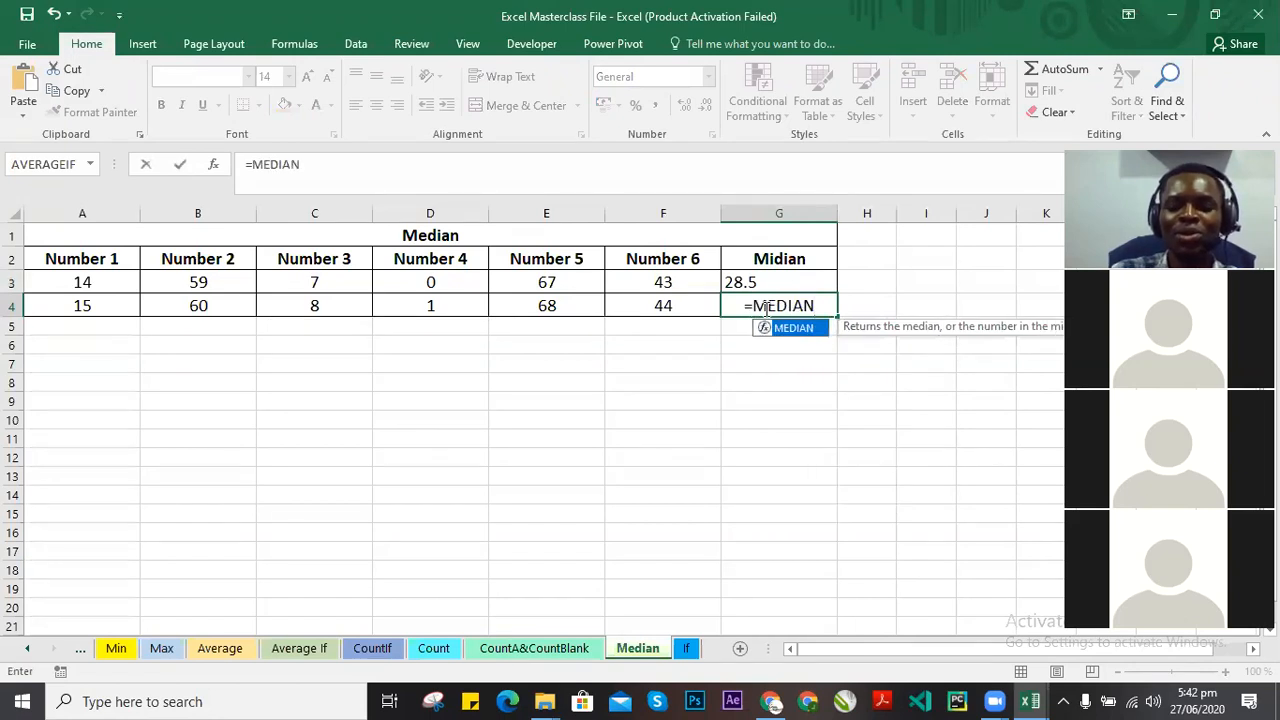
pyautogui.write('(')
pyautogui.click(82, 306)
pyautogui.write(':')
pyautogui.click(667, 302)
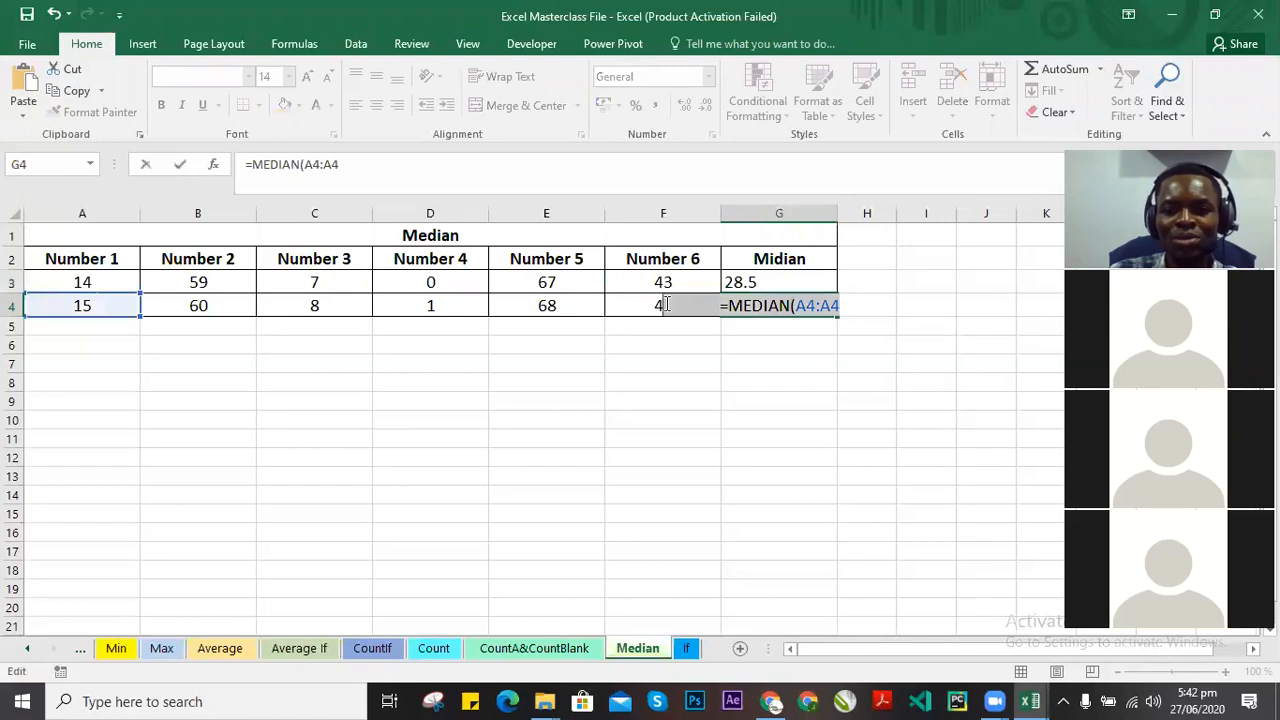
pyautogui.write('=')
pyautogui.click(634, 308)
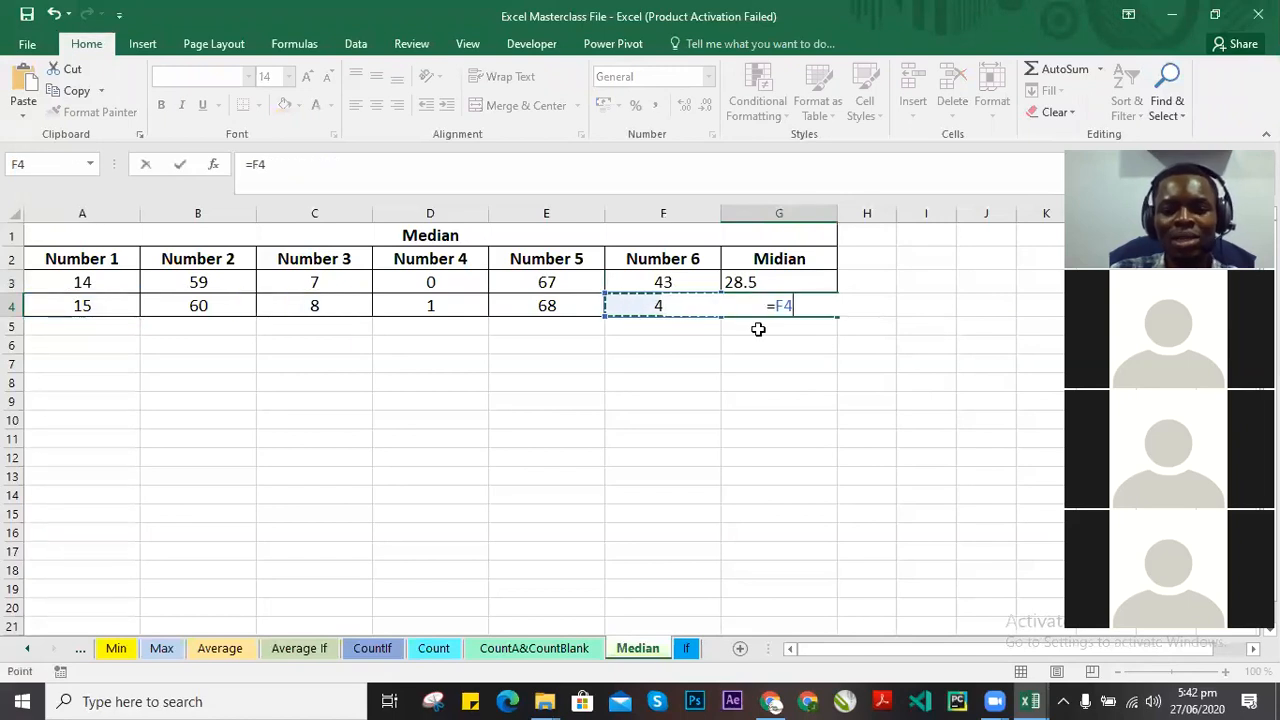
pyautogui.press('BackSpace')
pyautogui.press('Escape')
pyautogui.press('Escape')
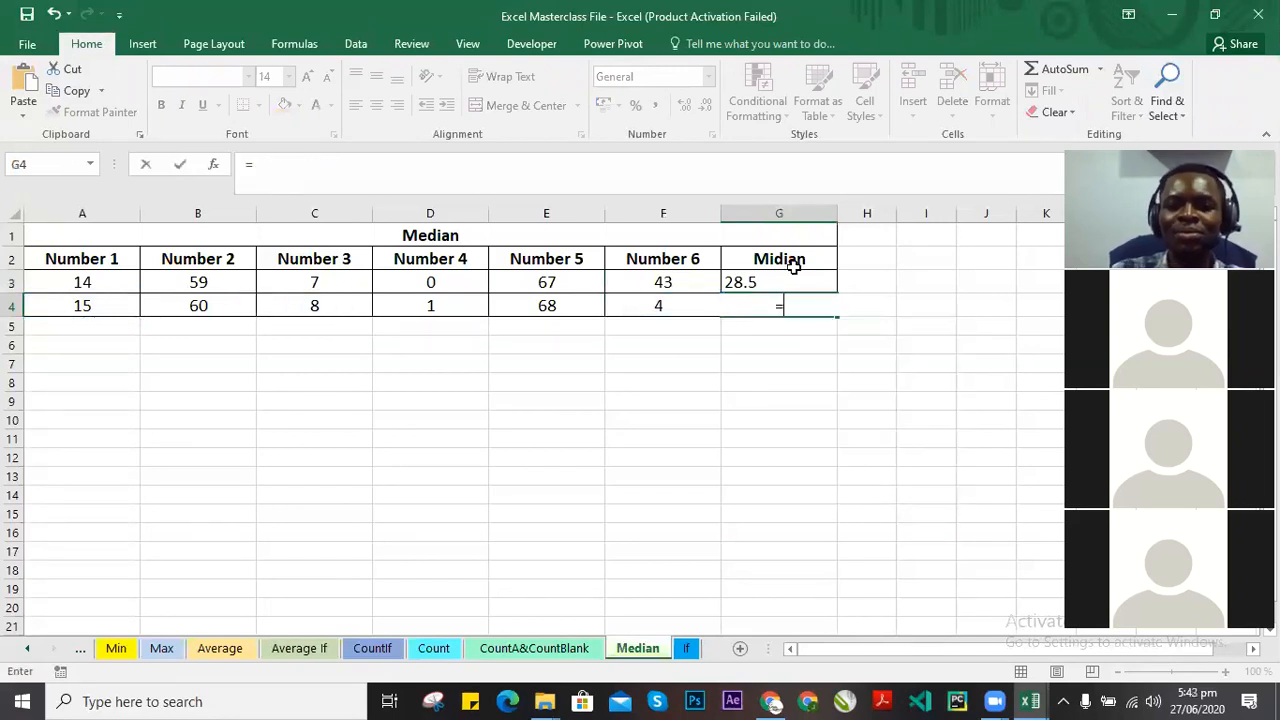
pyautogui.click(800, 385)
# Enter the formula =MEDIAN(A4:F4) in G4 to calculate the second row's median.
pyautogui.click(773, 305)
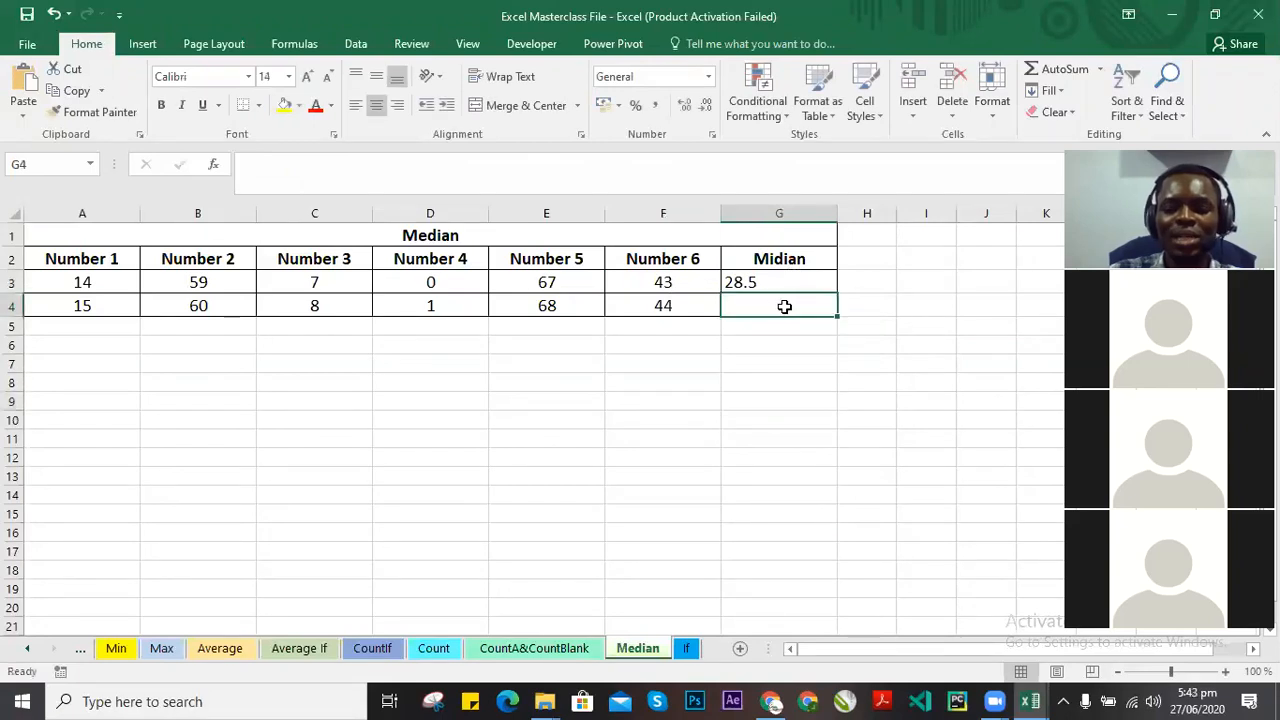
pyautogui.write('=MEDIA')
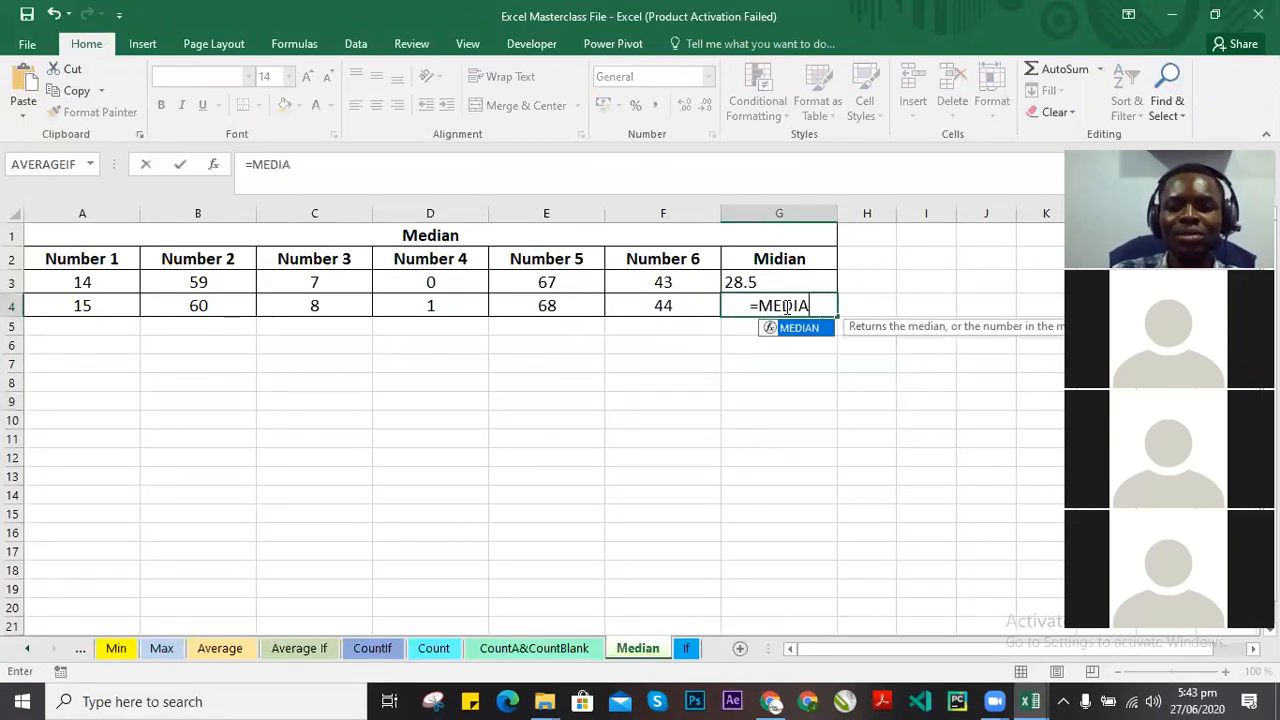
pyautogui.write('N(A')
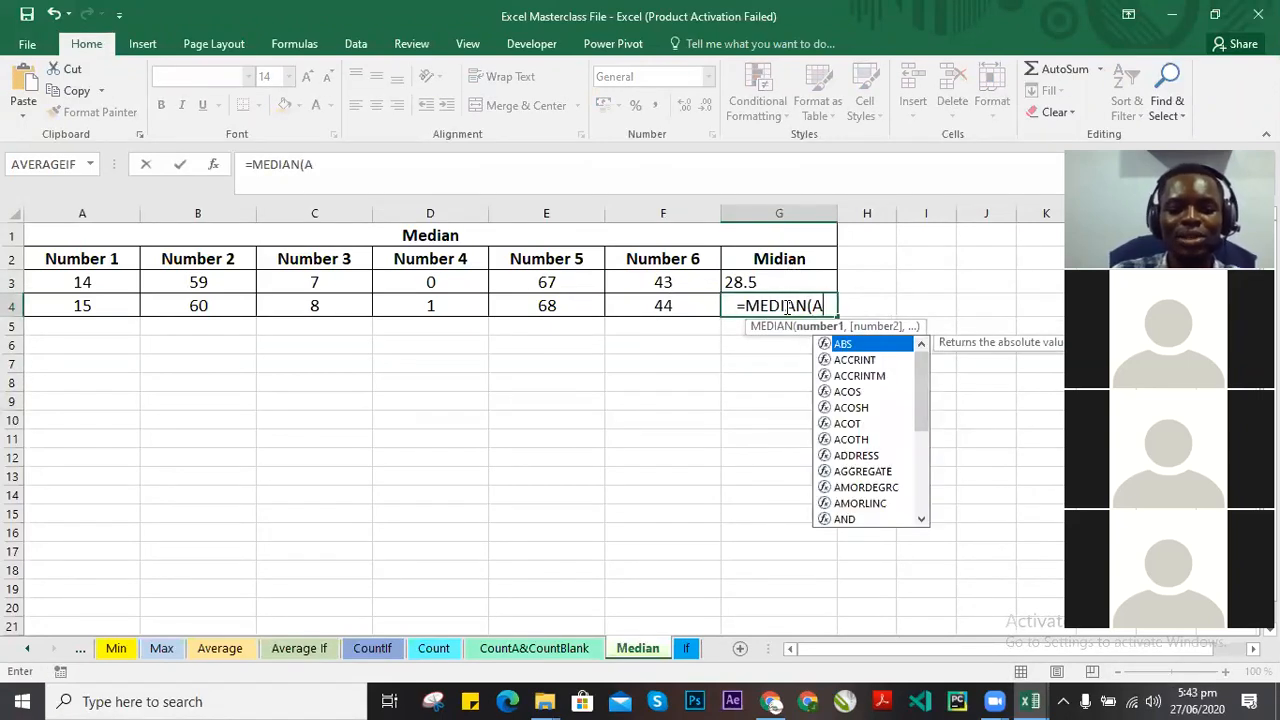
pyautogui.write('4:F4)')
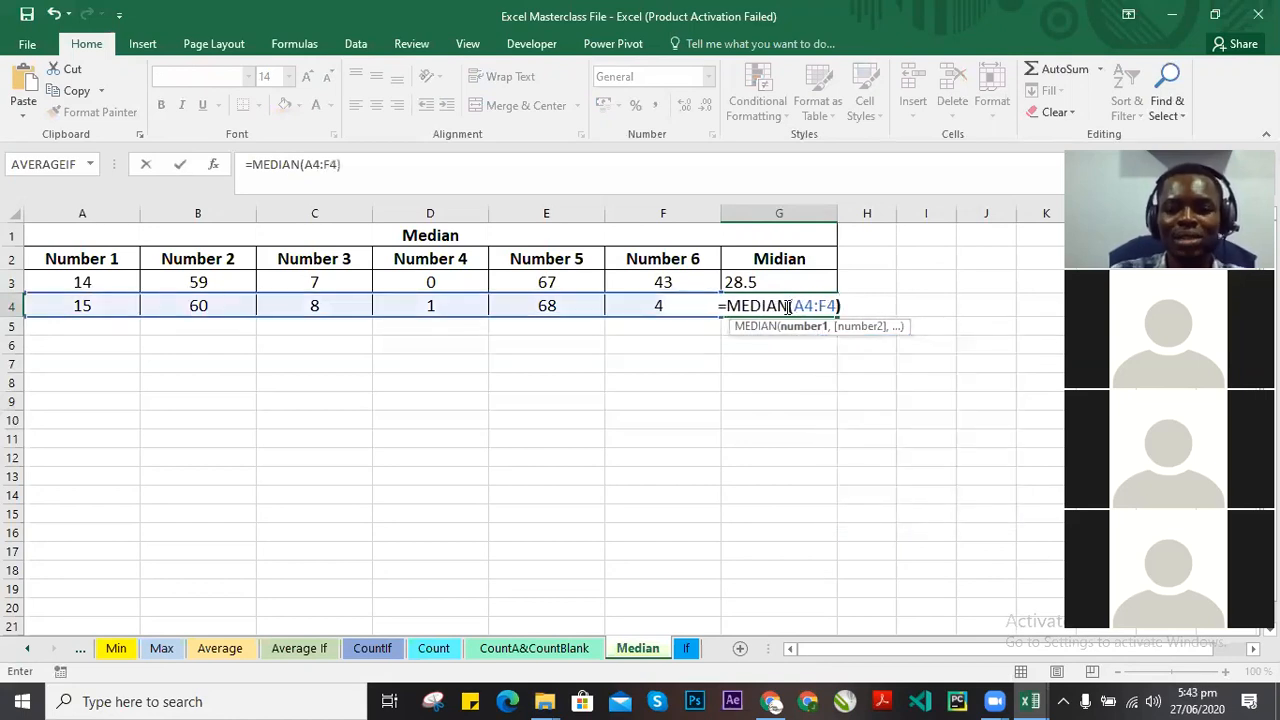
pyautogui.press('Return')
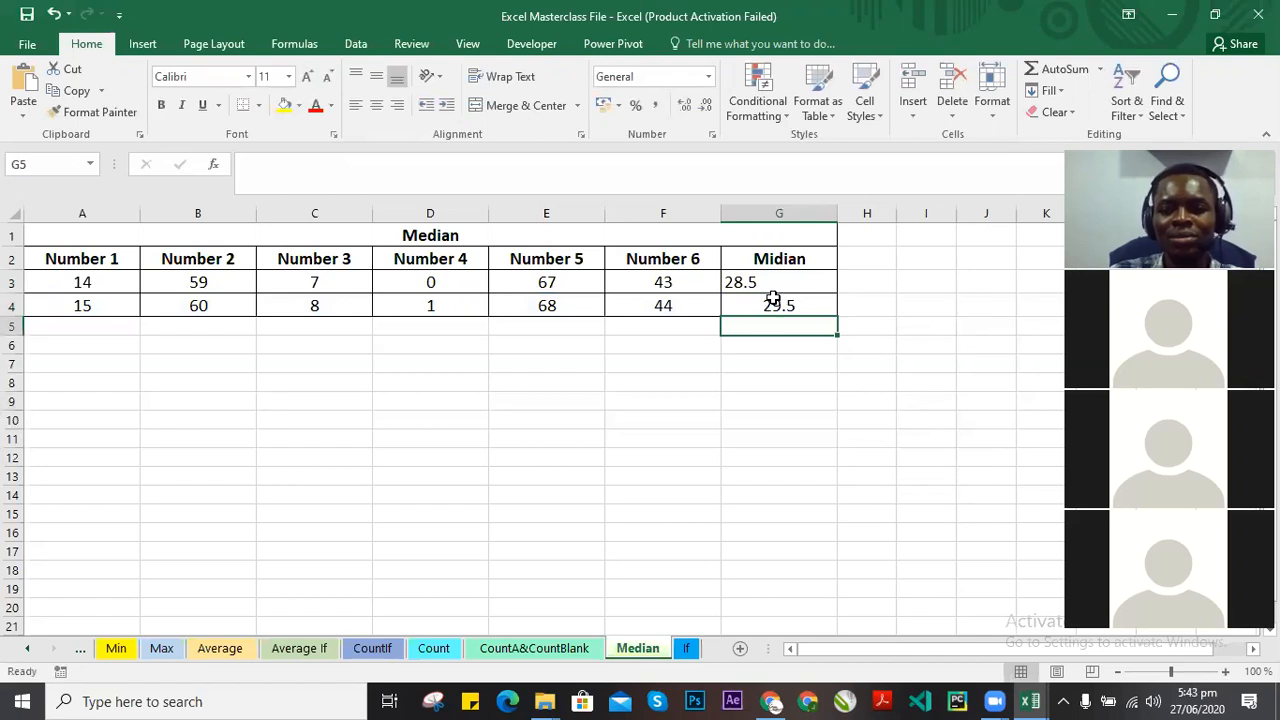
# Reopen the median formula in G4 to review its cell range, and close it without editing.
pyautogui.click(773, 299)
pyautogui.click(780, 345)
pyautogui.doubleClick(775, 305)
pyautogui.click(873, 304)
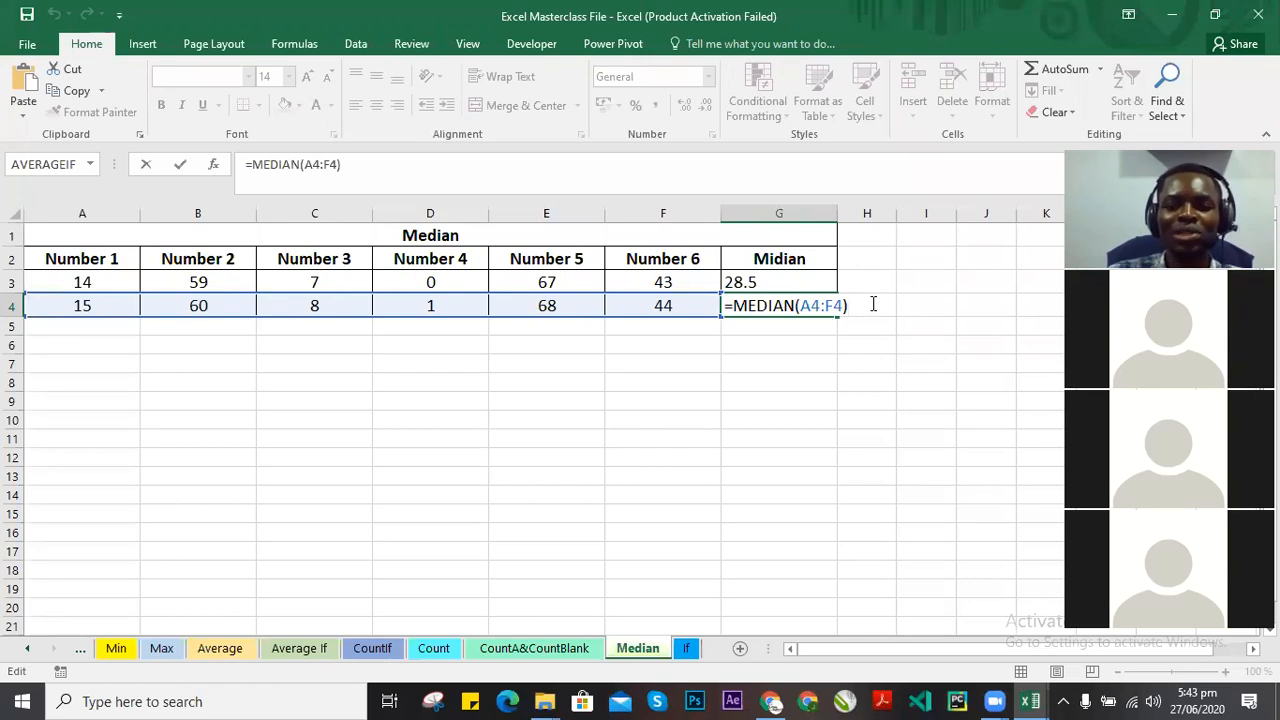
pyautogui.press('Return')
pyautogui.click(766, 383)
pyautogui.click(766, 308)
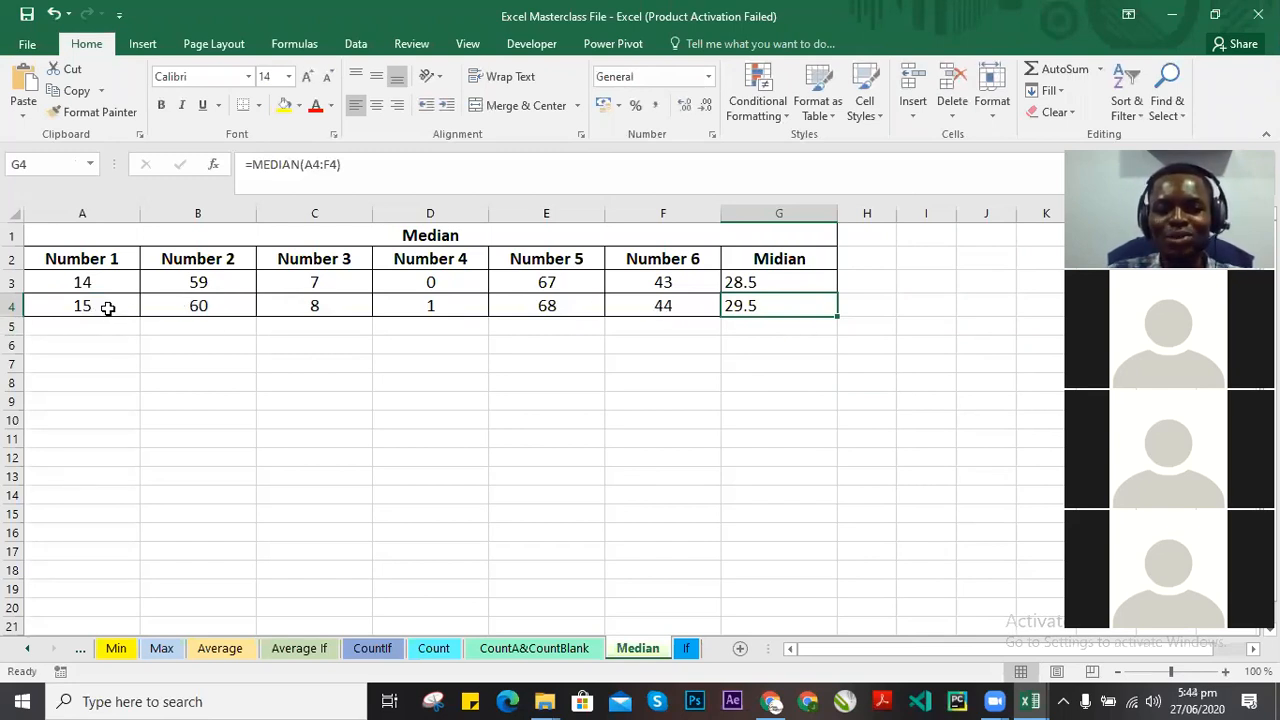
# Go through the numbers in A4 to F4 one by one and compare them with the median in G4.
pyautogui.click(108, 308)
pyautogui.click(230, 308)
pyautogui.click(323, 308)
pyautogui.click(440, 308)
pyautogui.click(571, 308)
pyautogui.click(663, 308)
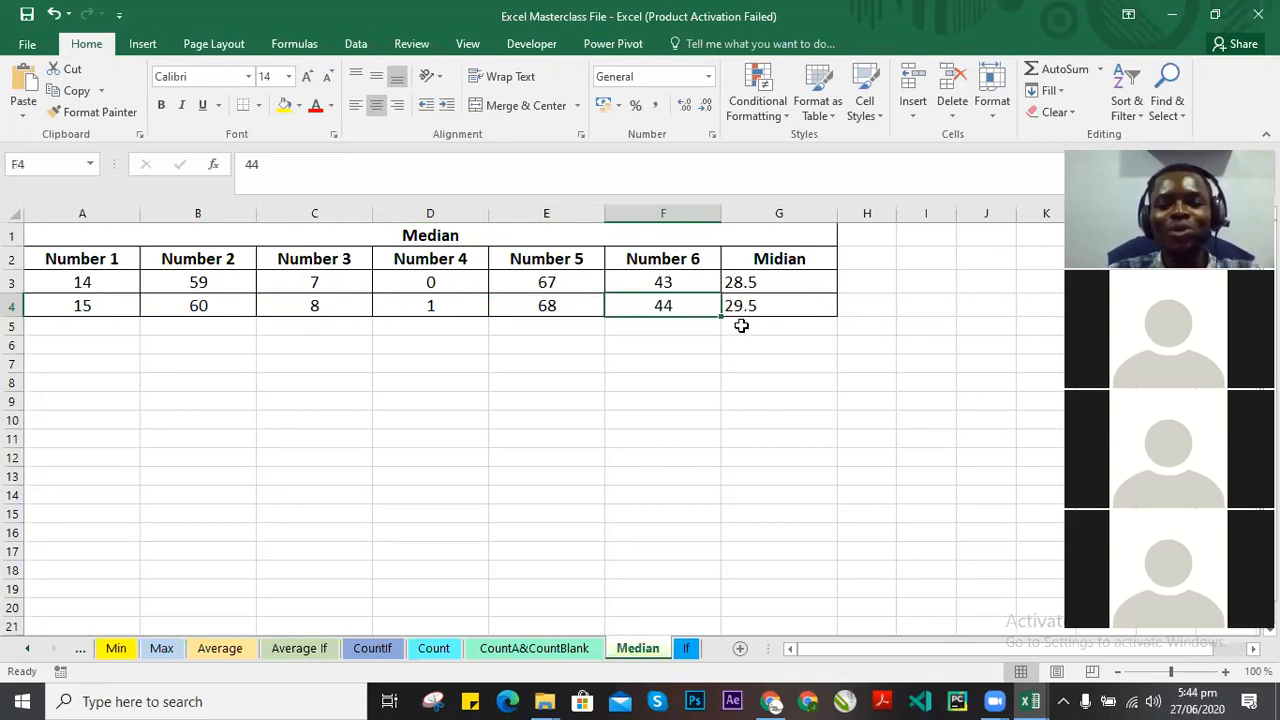
pyautogui.click(772, 309)
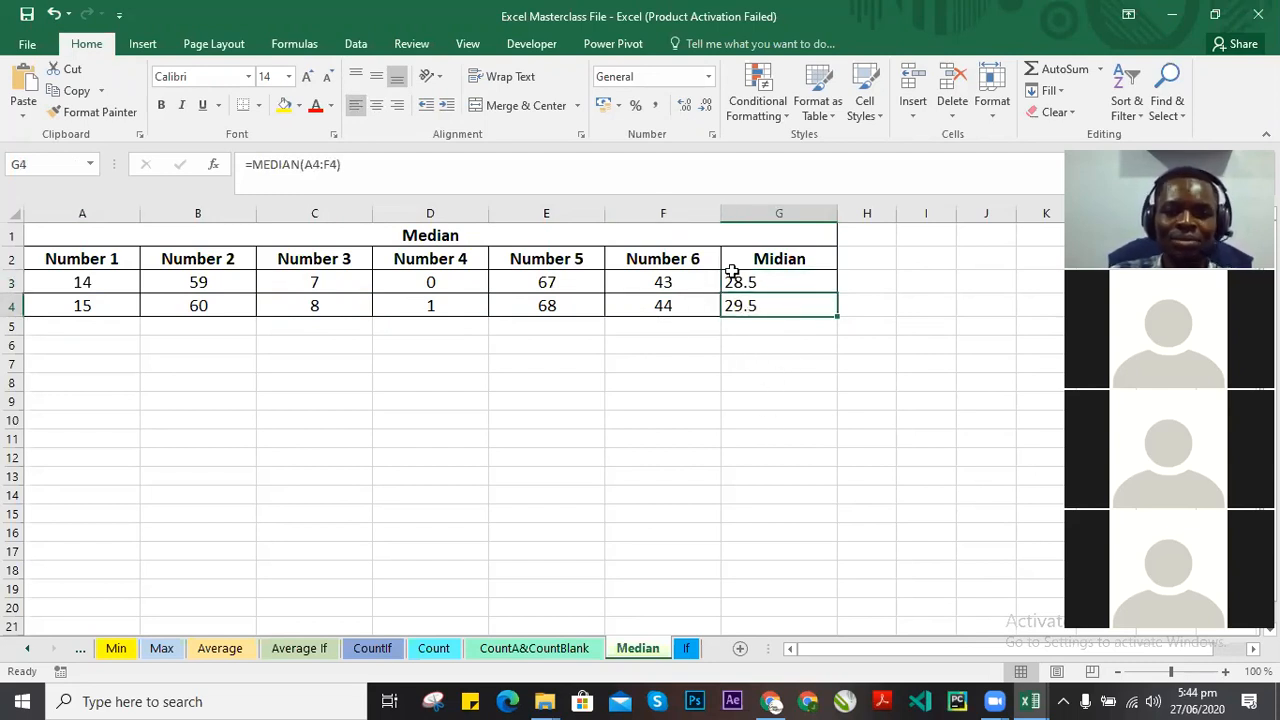
# Insert an empty column between the Number 6 and Midian columns.
pyautogui.rightClick(716, 213)
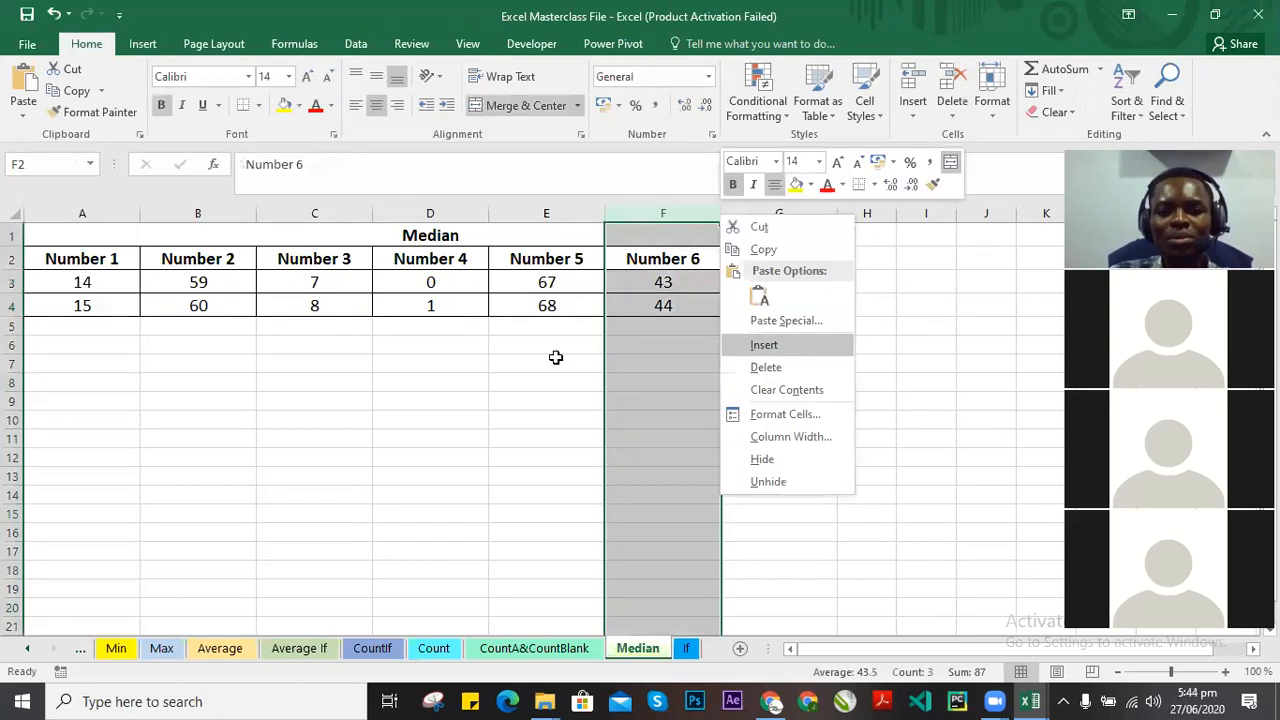
pyautogui.press('Escape')
pyautogui.click(773, 233)
pyautogui.rightClick(822, 213)
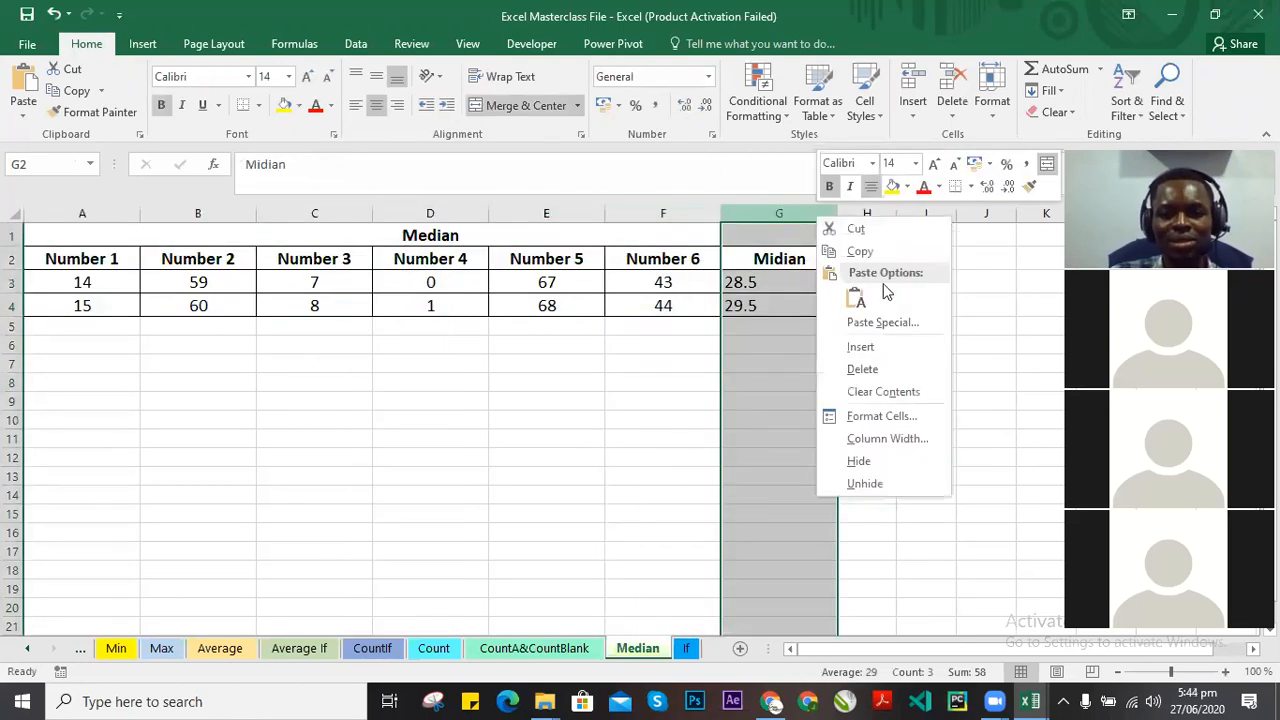
pyautogui.click(875, 348)
pyautogui.click(814, 360)
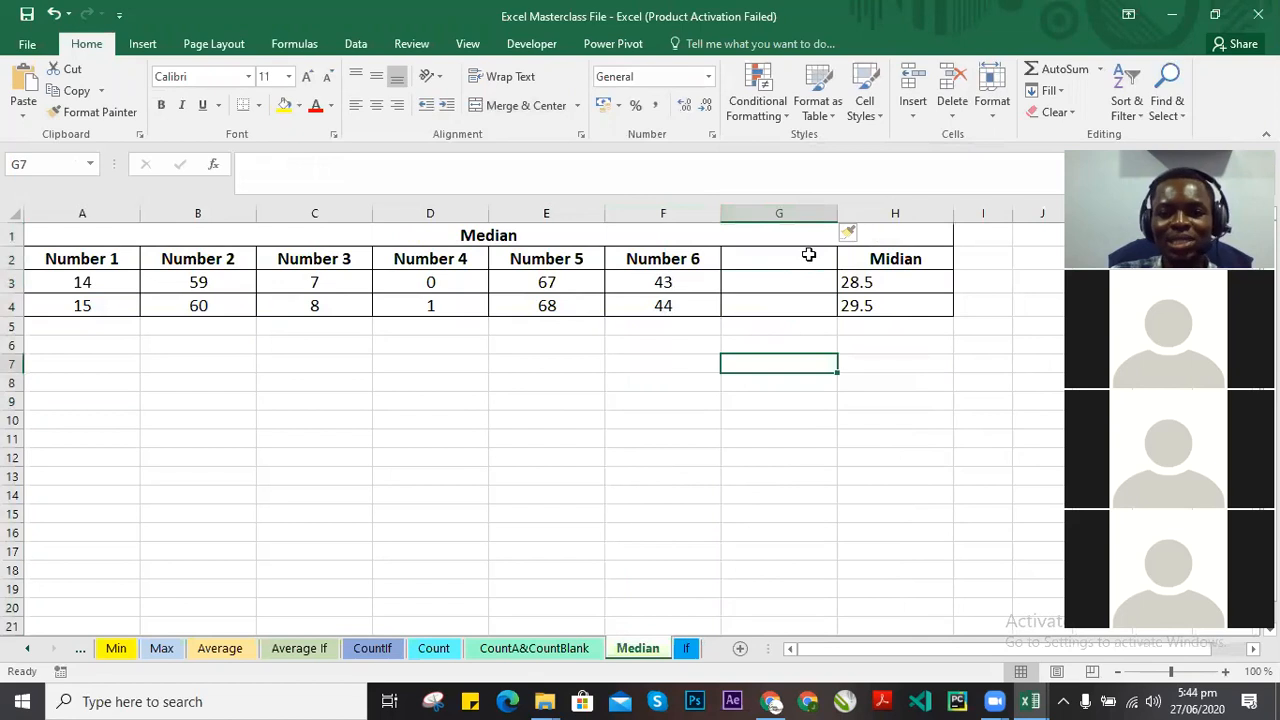
# Give the new column the heading Number 7 in G2.
pyautogui.moveTo(809, 254); pyautogui.dragTo(808, 314)
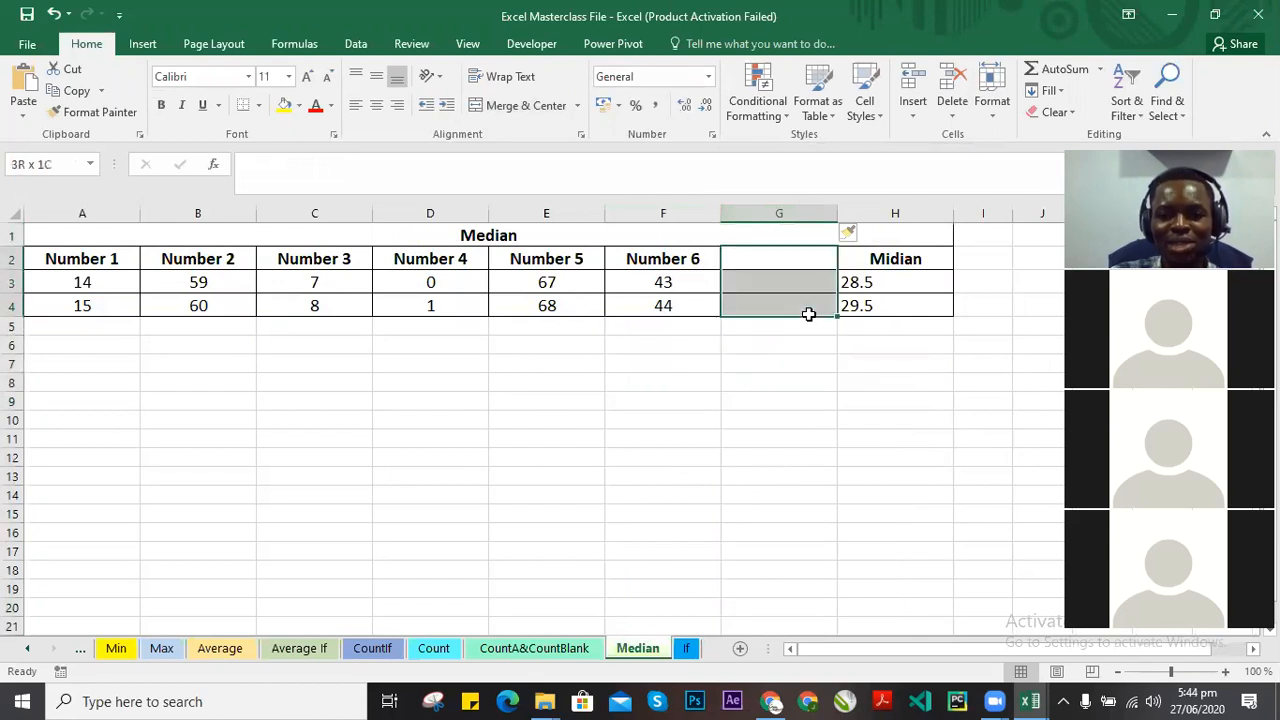
pyautogui.click(660, 259)
pyautogui.click(912, 262)
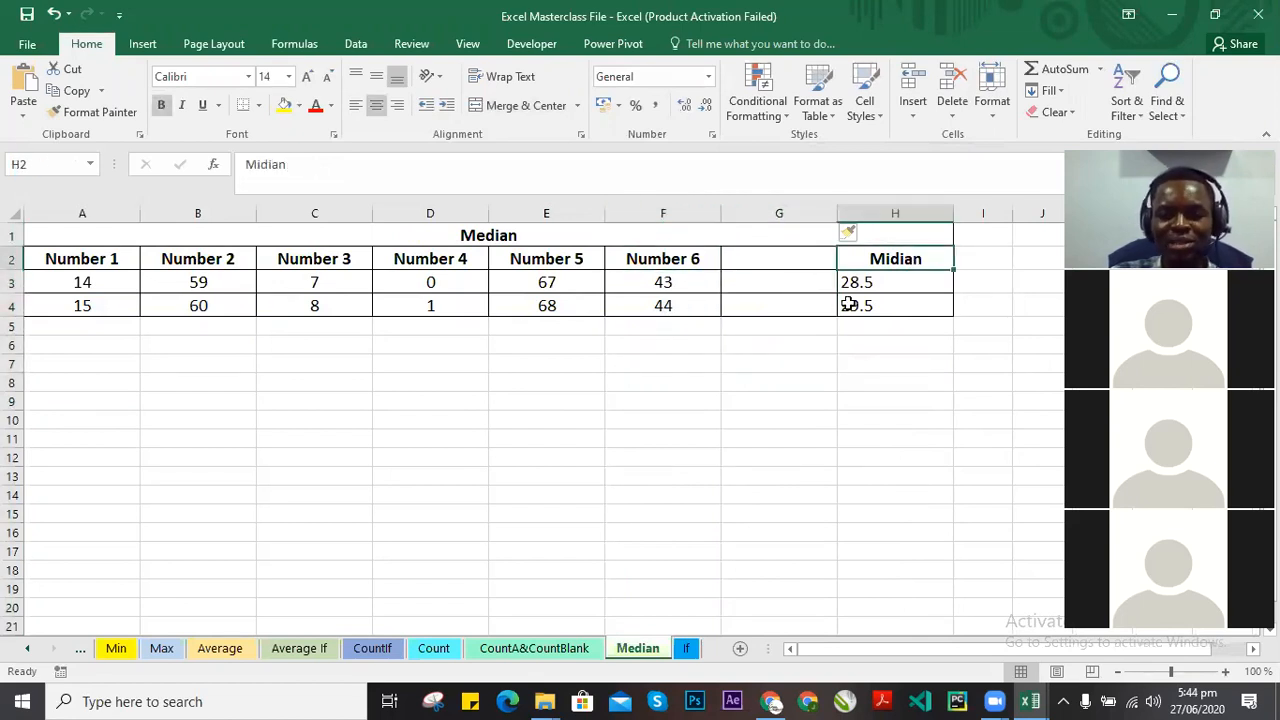
pyautogui.moveTo(866, 283); pyautogui.dragTo(866, 305)
pyautogui.click(786, 259)
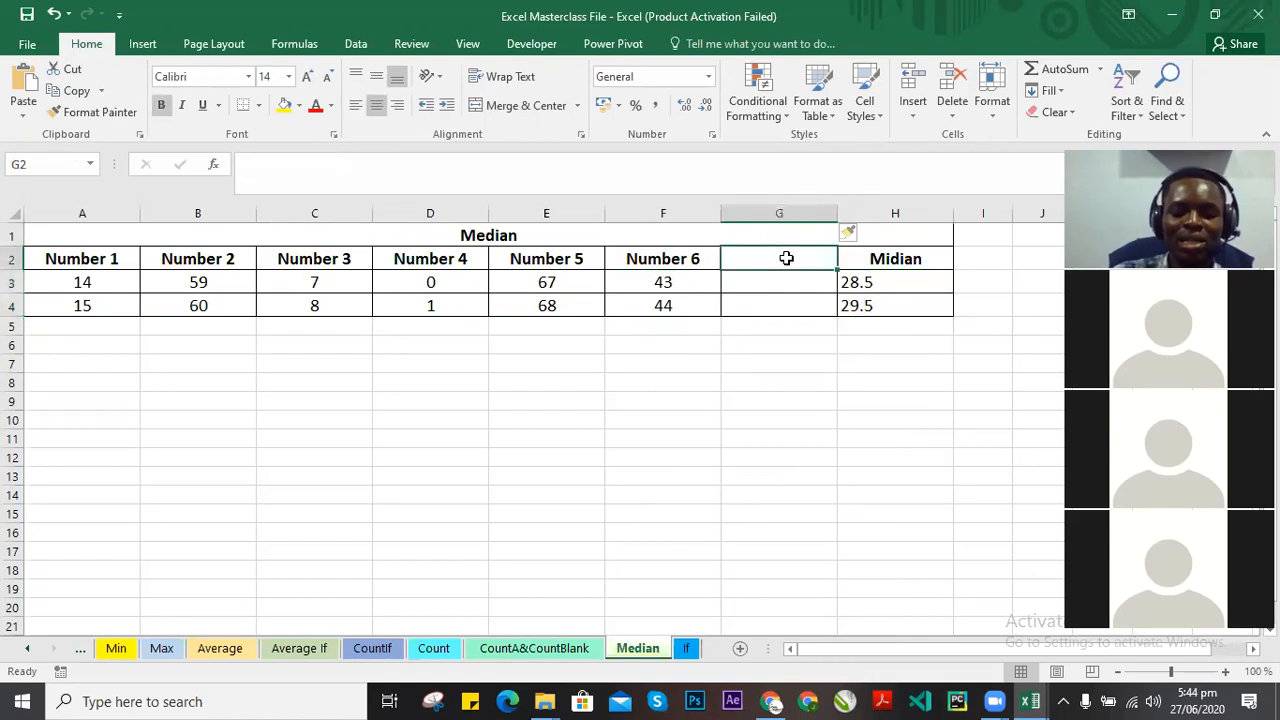
pyautogui.write('nU')
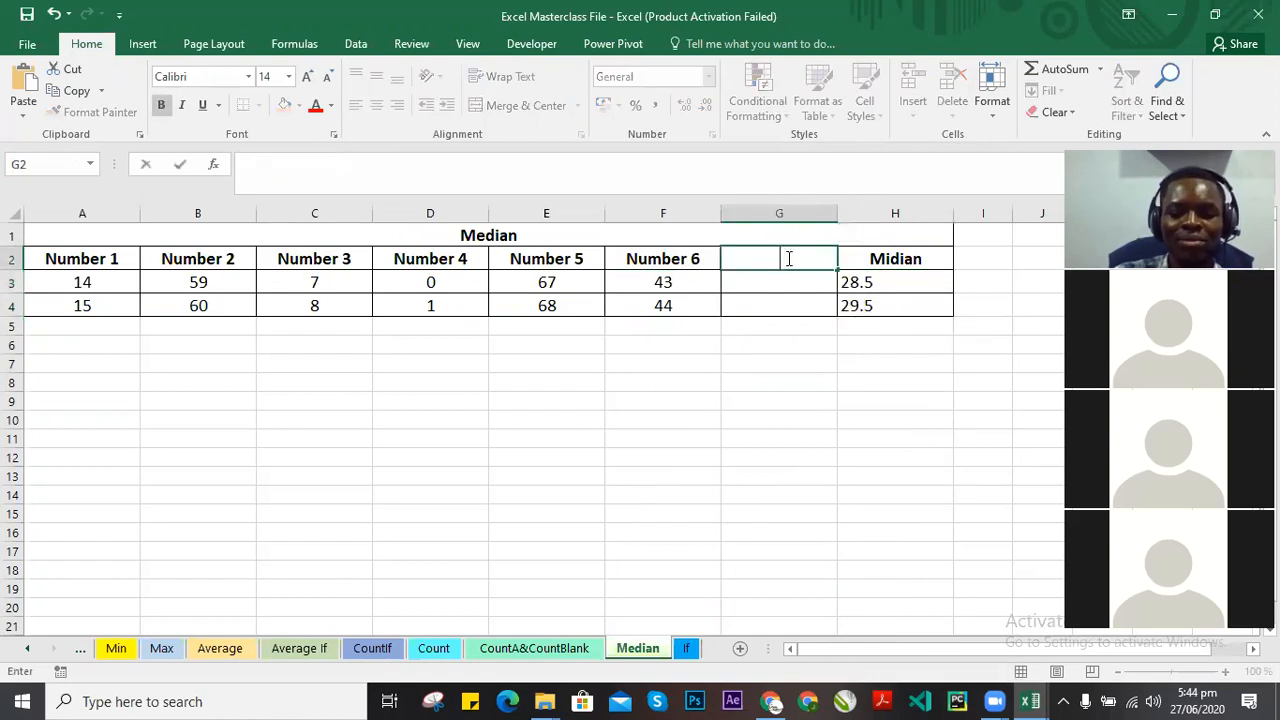
pyautogui.write('Number')
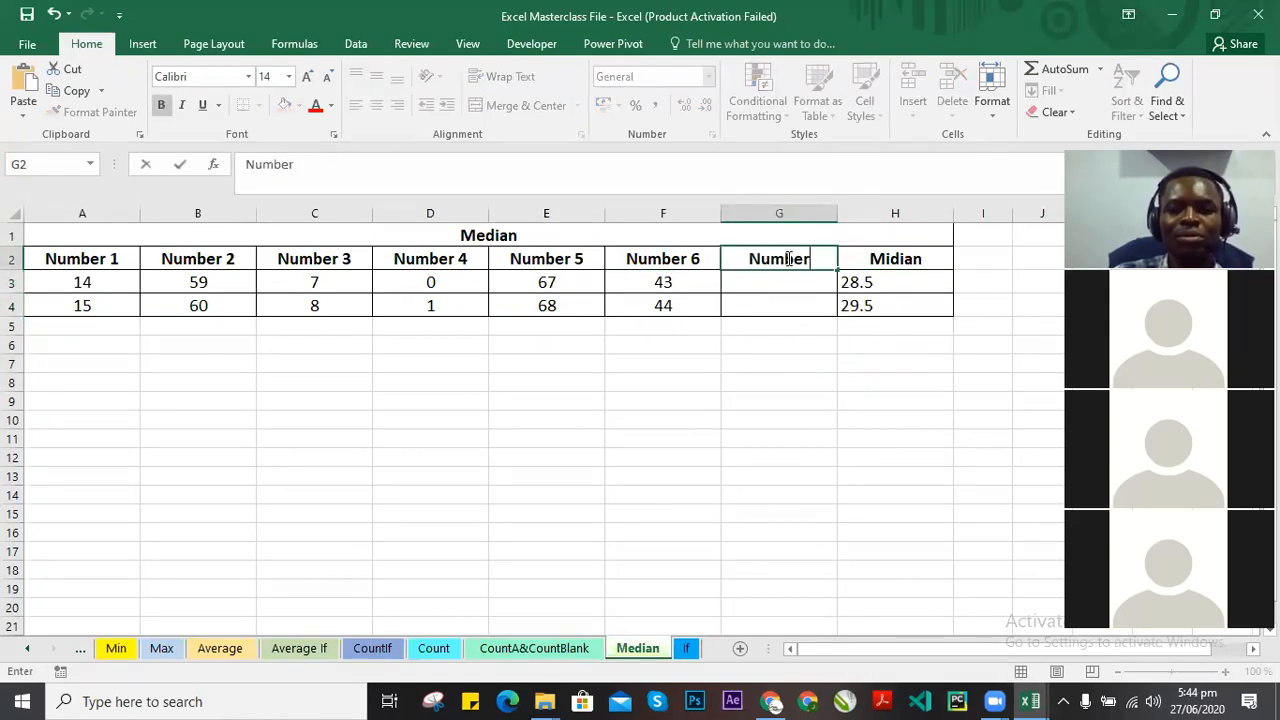
pyautogui.write(' 7')
pyautogui.click(804, 365)
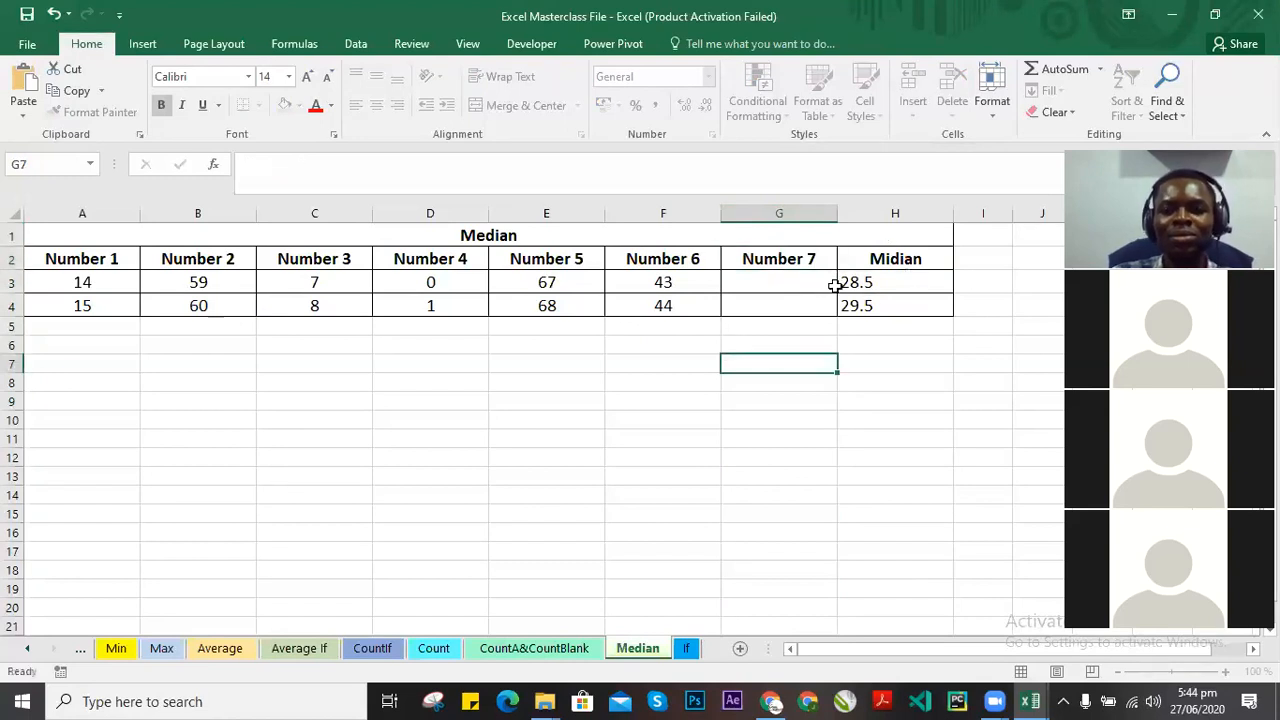
# Fill the Number 7 column with 78 in G3 and 45 in G4.
pyautogui.click(808, 281)
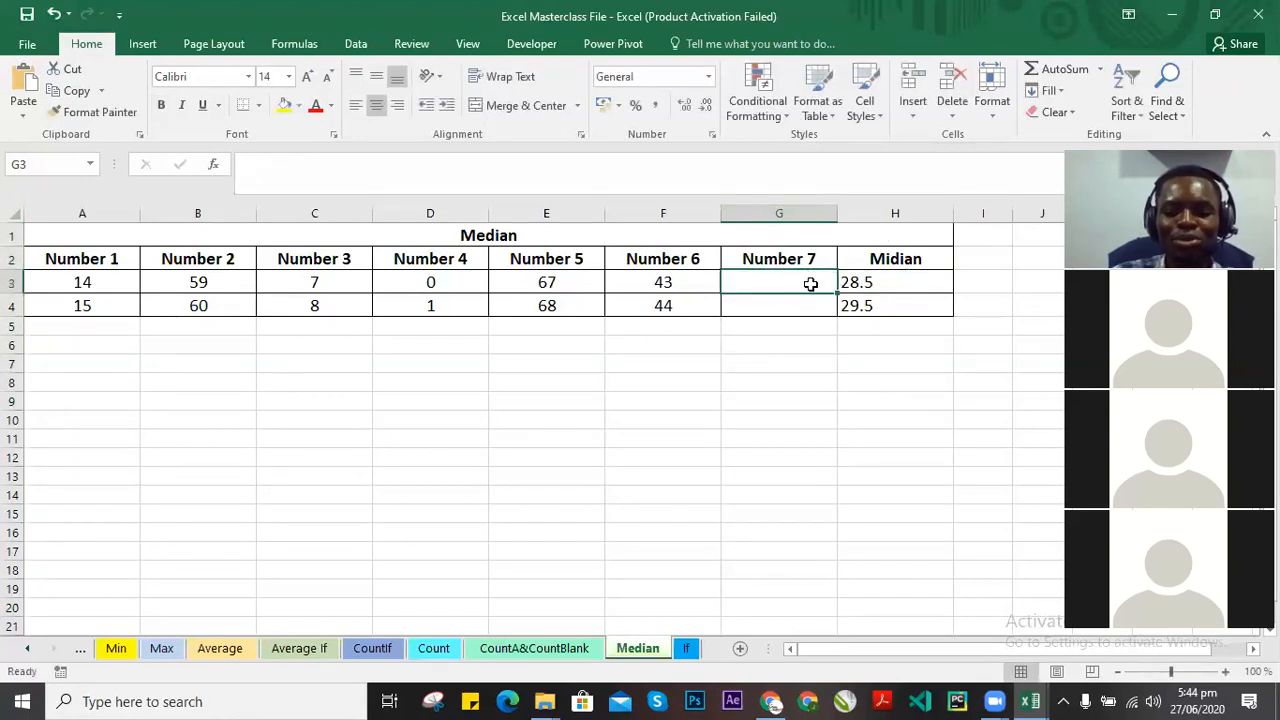
pyautogui.write('78')
pyautogui.click(760, 308)
pyautogui.write('45')
pyautogui.click(802, 360)
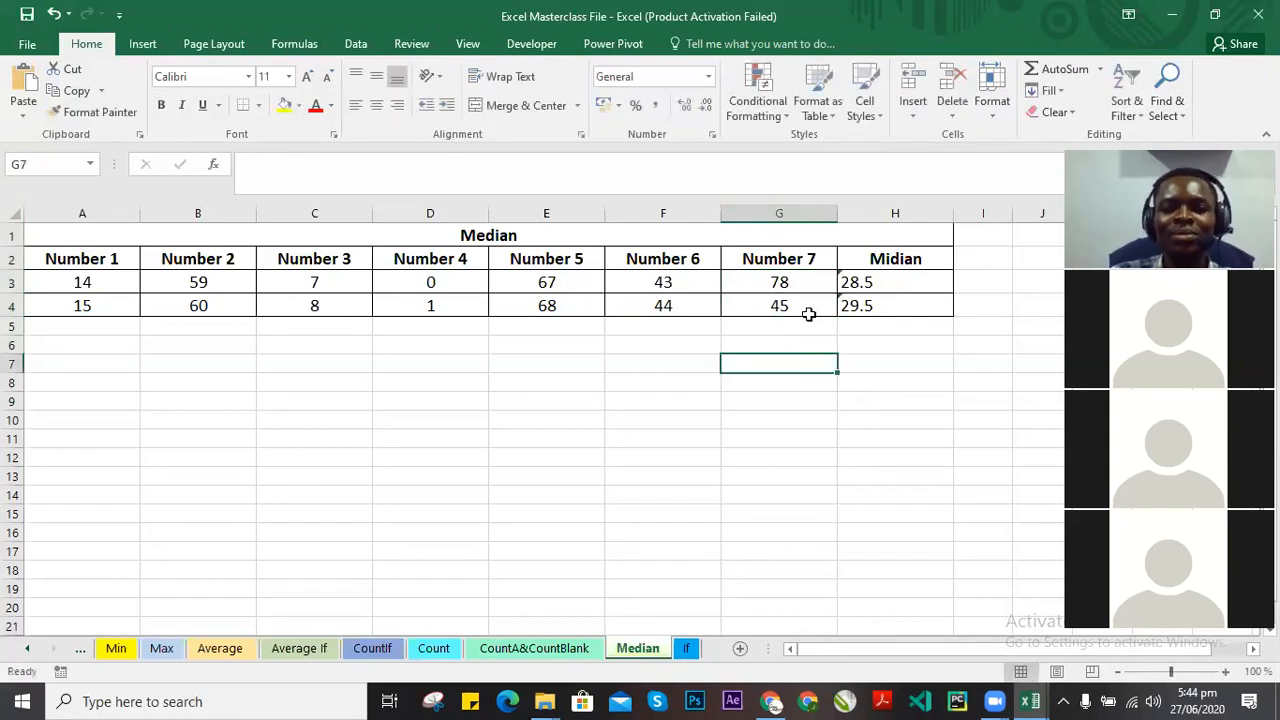
# Compare the new Number 7 values in G3 and G4 with the median in H3.
pyautogui.click(786, 280)
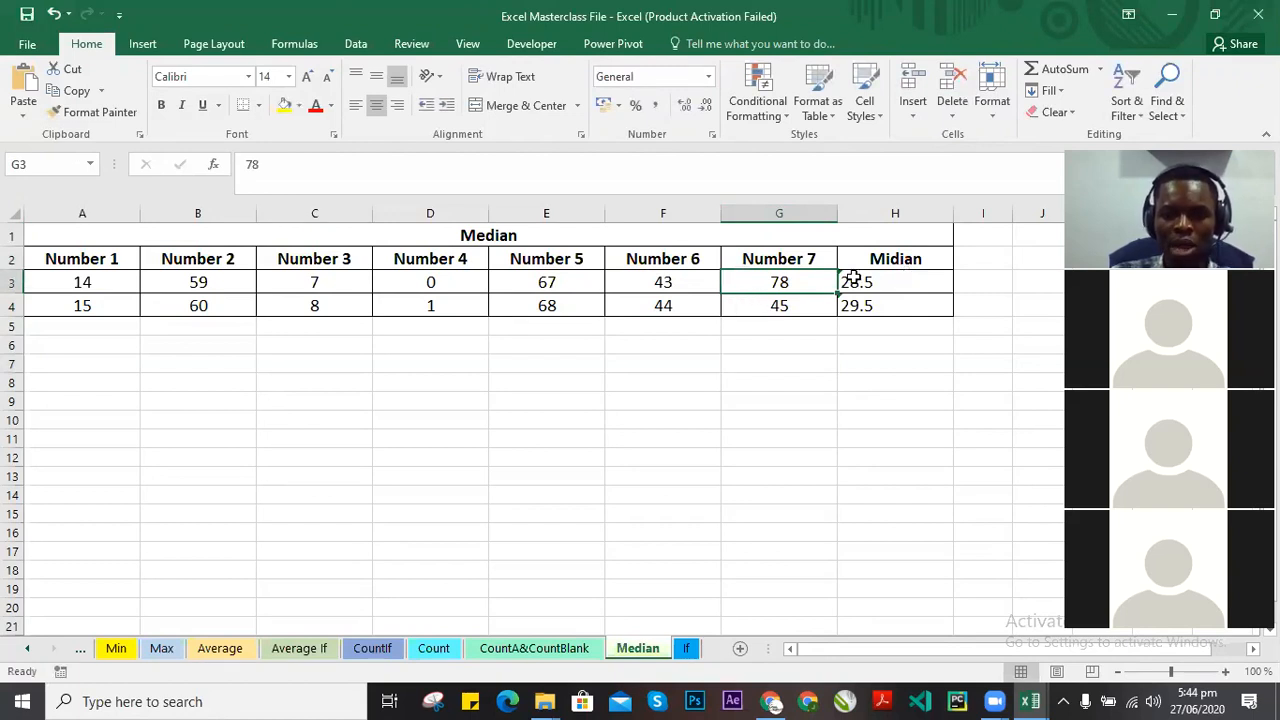
pyautogui.click(797, 305)
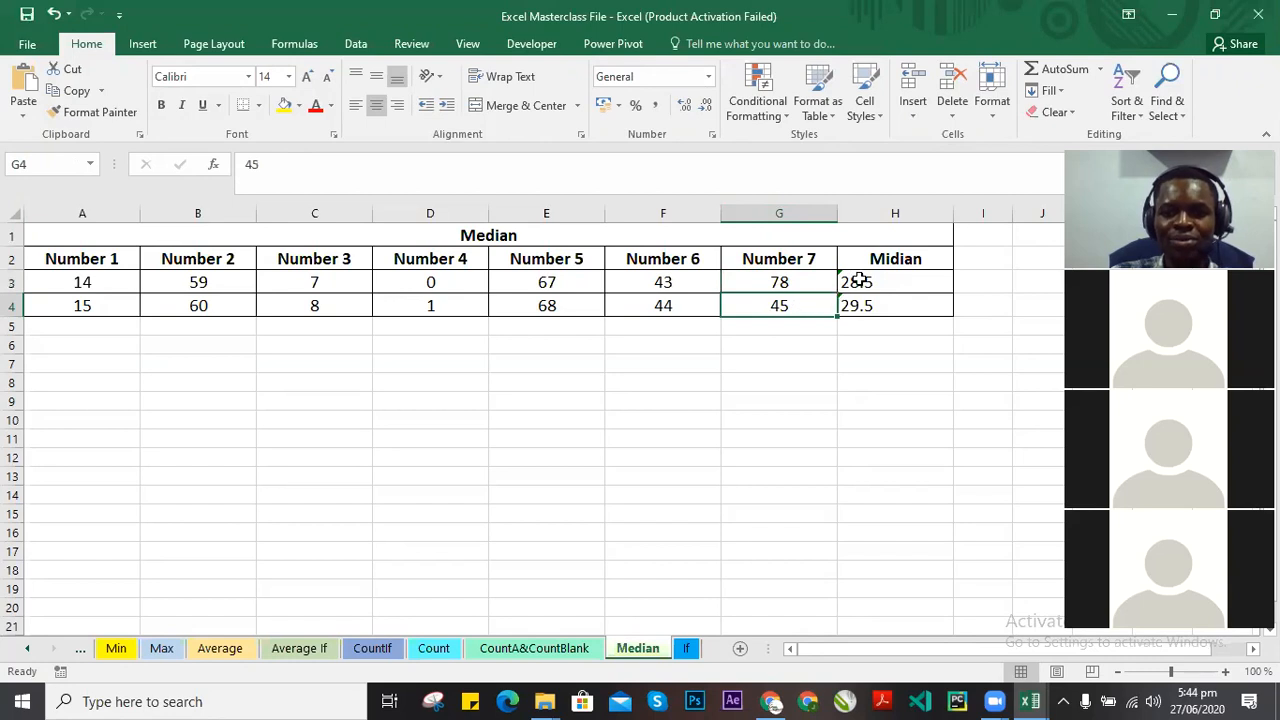
pyautogui.click(791, 283)
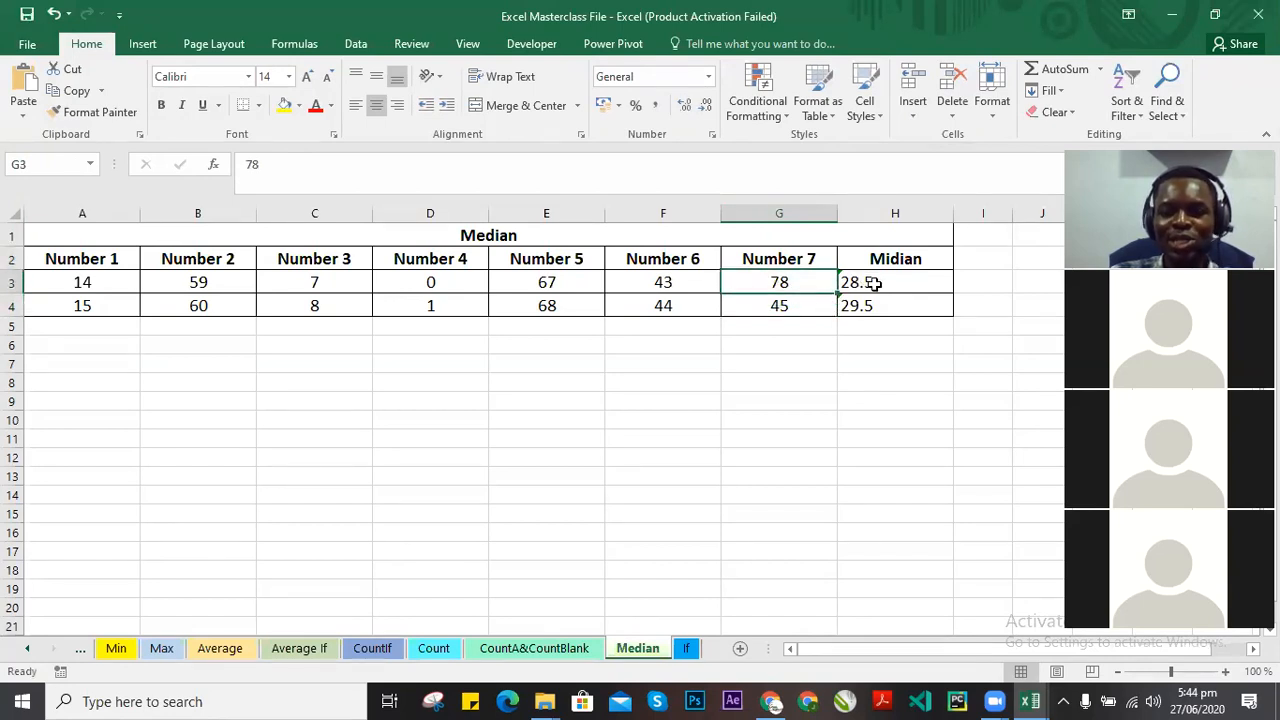
pyautogui.click(890, 282)
pyautogui.click(785, 282)
pyautogui.click(880, 278)
pyautogui.click(764, 274)
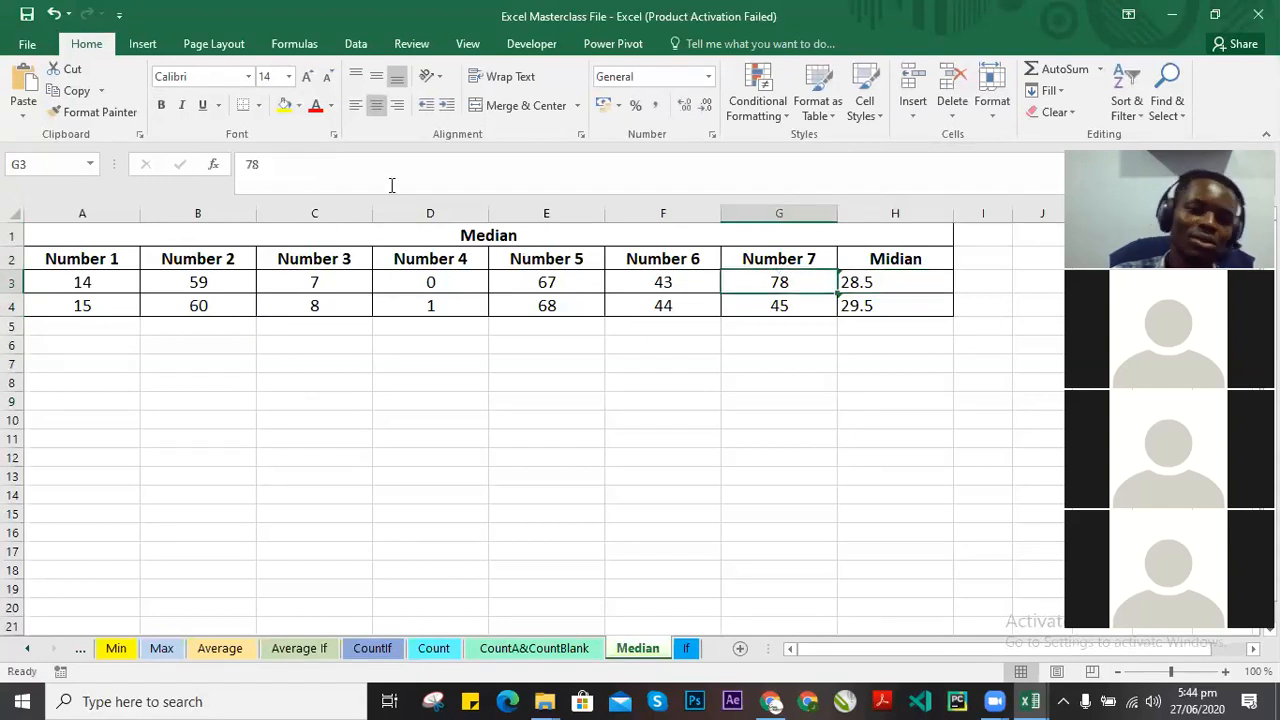
# Extend the median formula in H3 to include the seventh number, making it =MEDIAN(A3:G3).
pyautogui.click(846, 282)
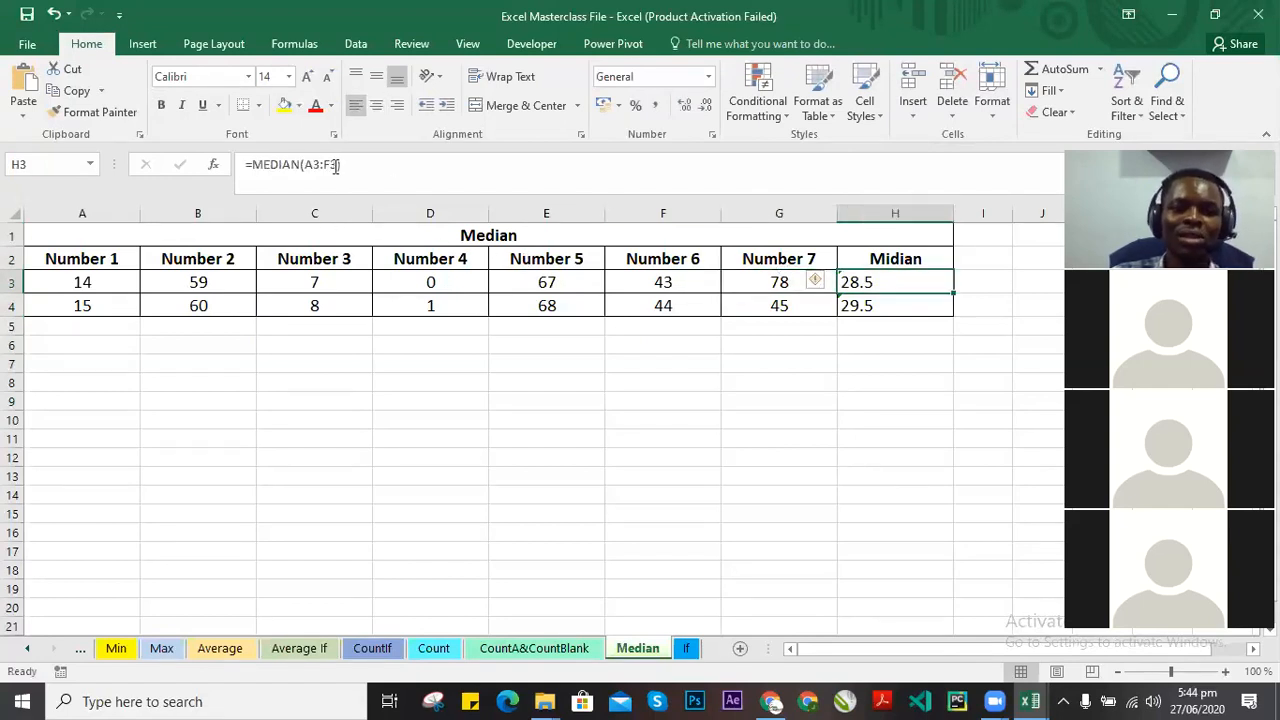
pyautogui.click(336, 166)
pyautogui.press('BackSpace')
pyautogui.press('BackSpace')
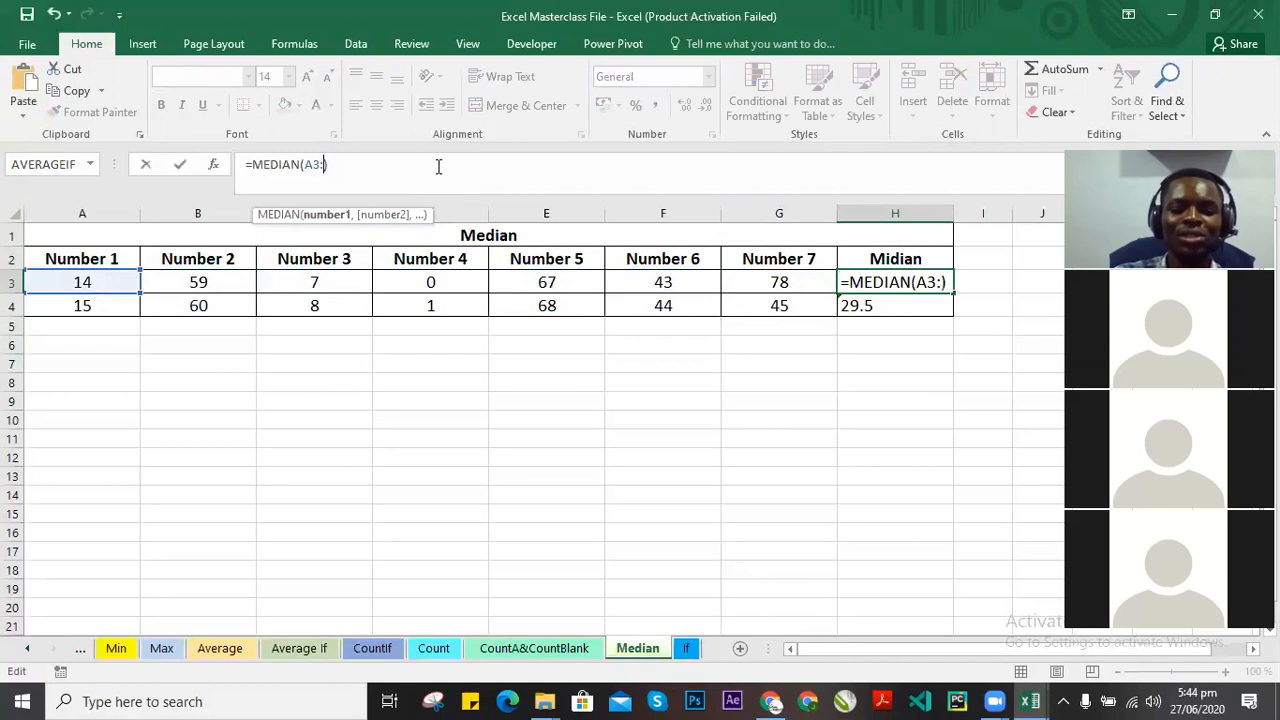
pyautogui.write('g3')
pyautogui.press('BackSpace')
pyautogui.press('BackSpace')
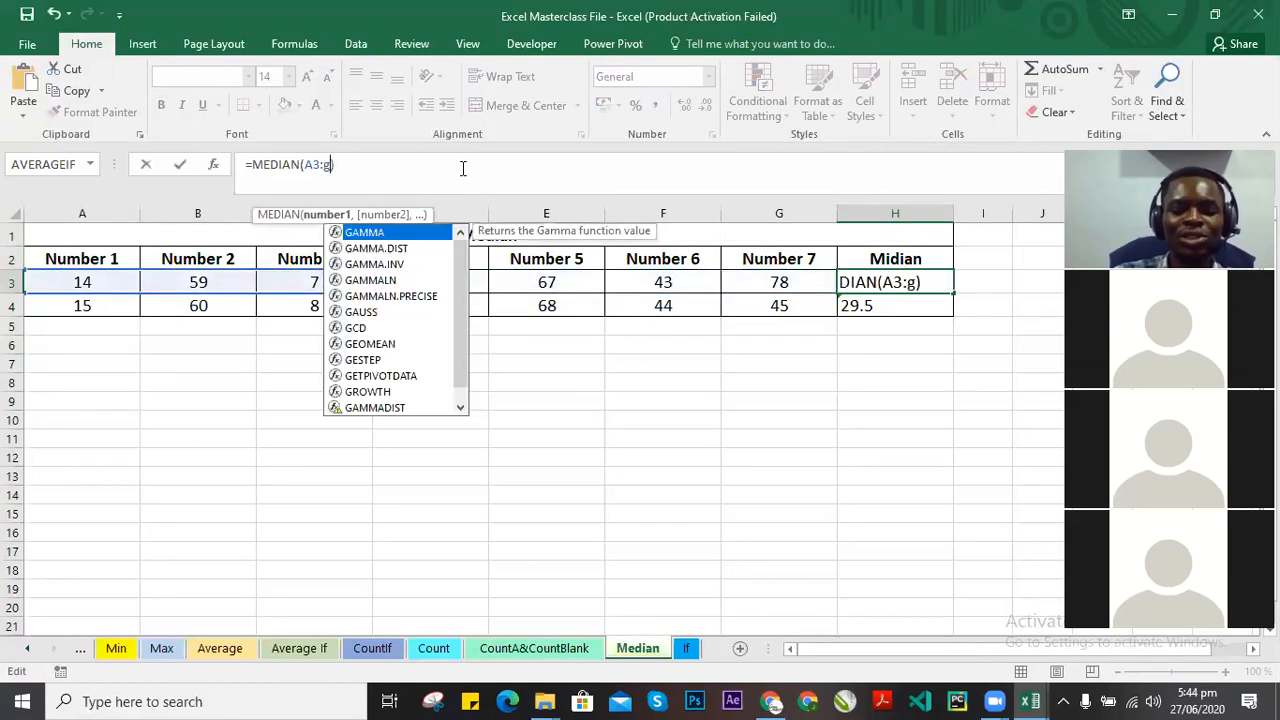
pyautogui.write('G3')
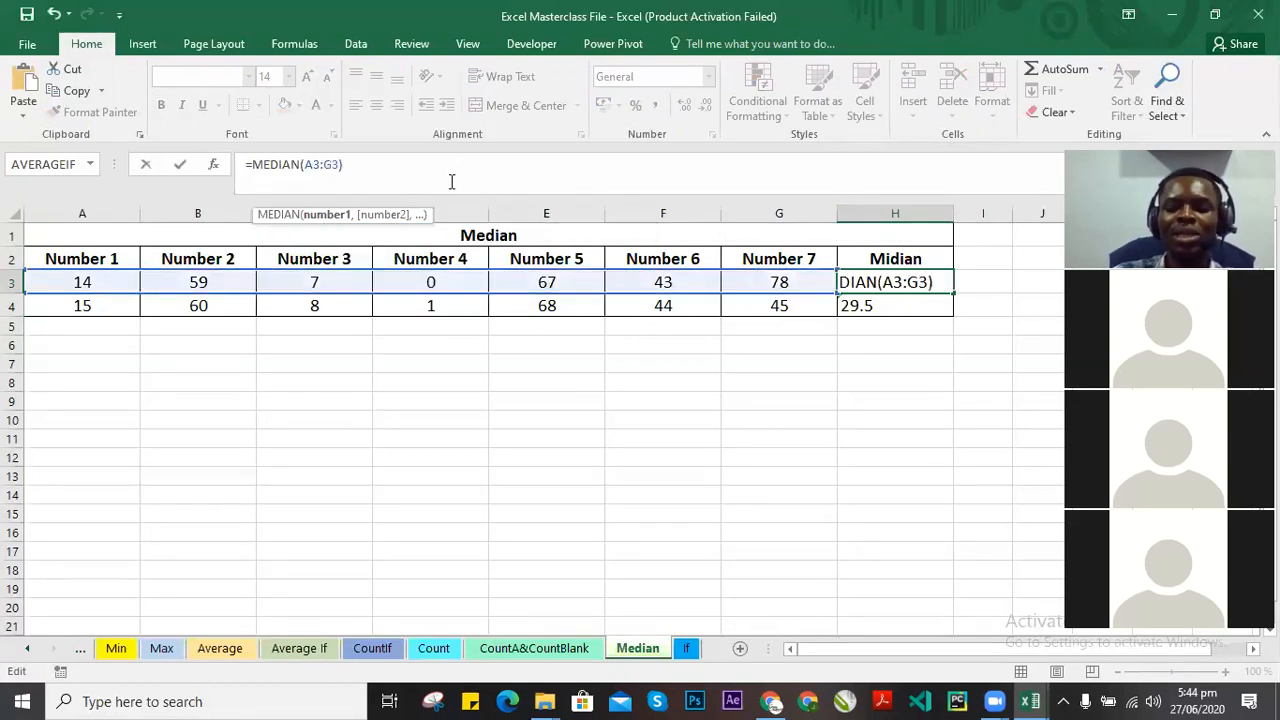
pyautogui.press('Return')
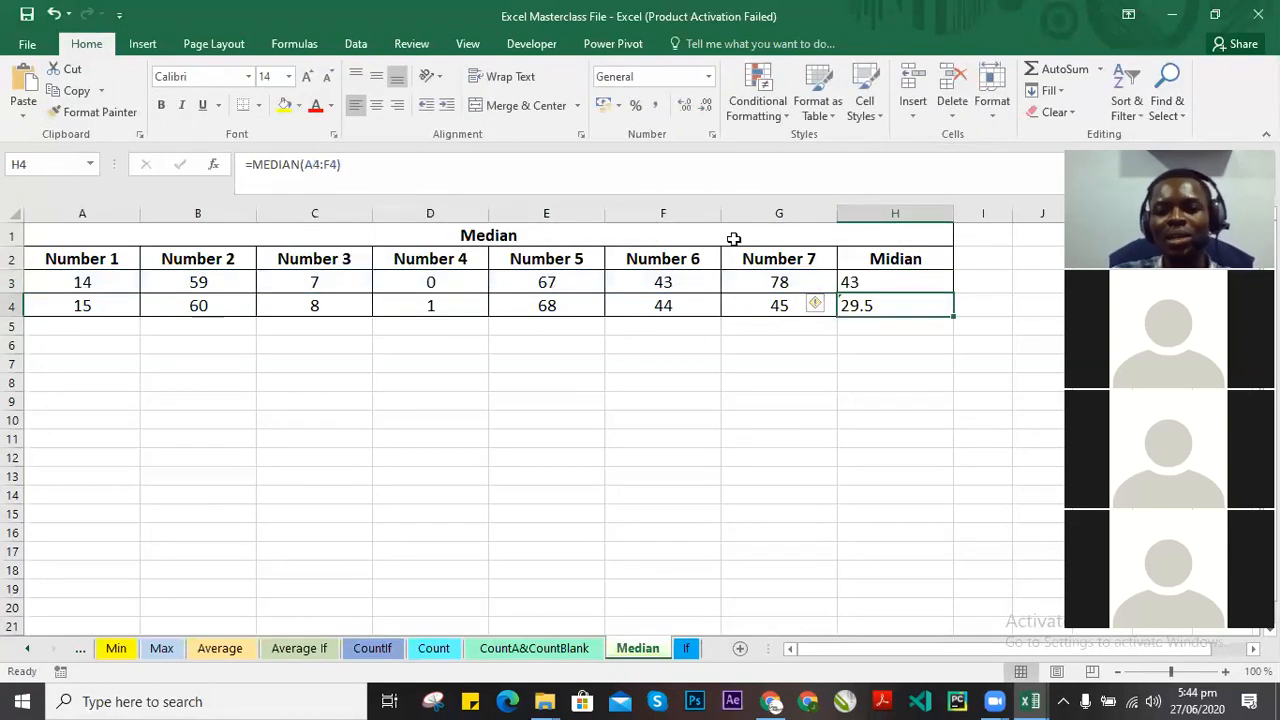
# Change the median formula in H4 to =MEDIAN(A4:G3) to take in the Number 7 column.
pyautogui.doubleClick(778, 305)
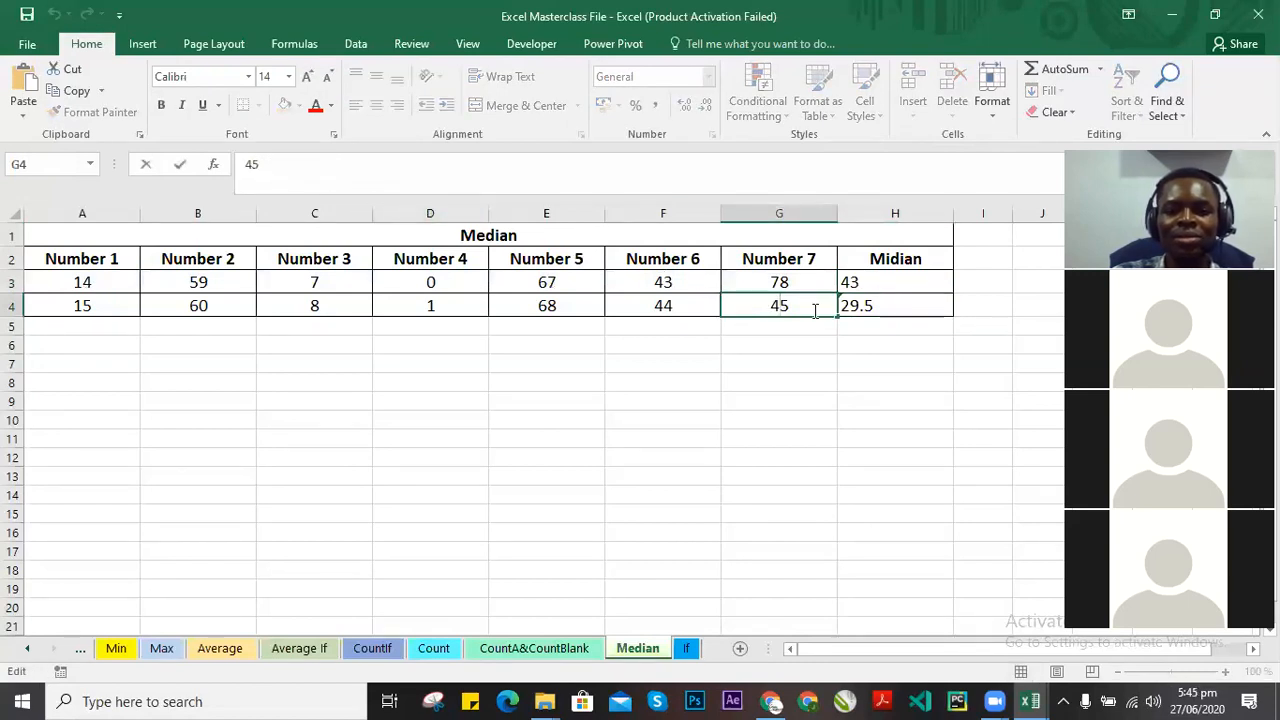
pyautogui.press('Escape')
pyautogui.click(862, 305)
pyautogui.click(336, 166)
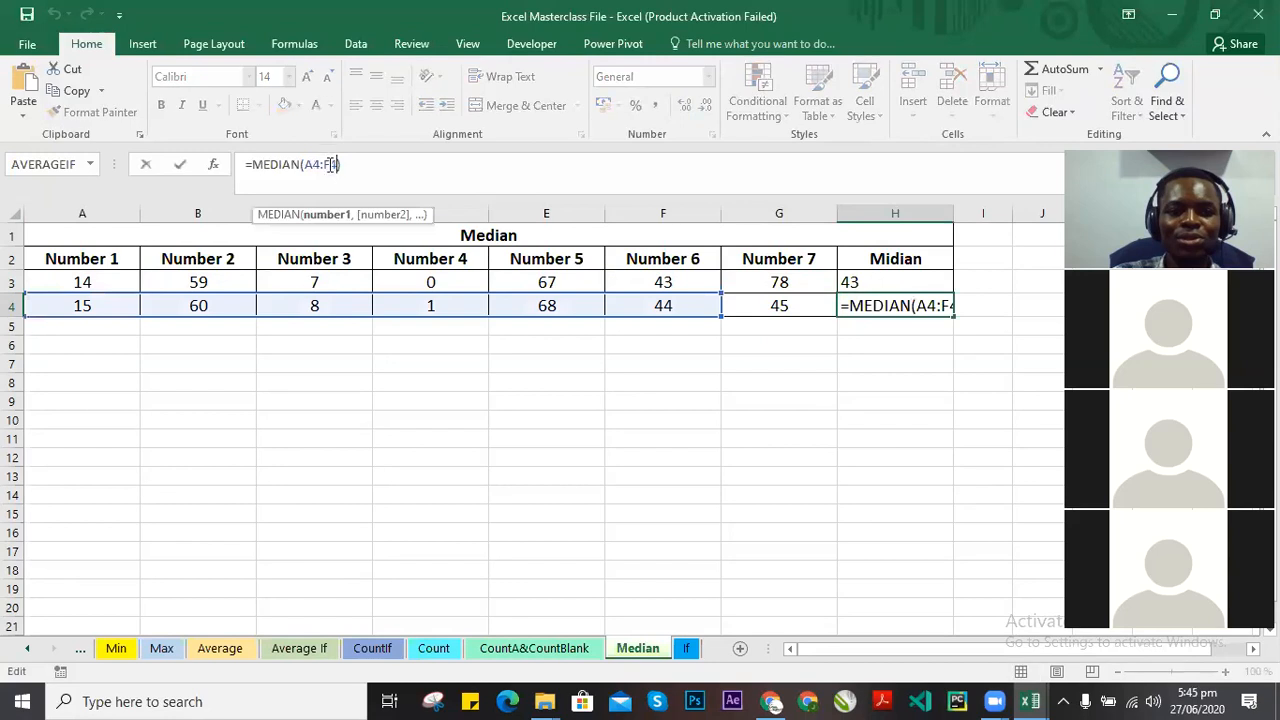
pyautogui.press('BackSpace')
pyautogui.press('BackSpace')
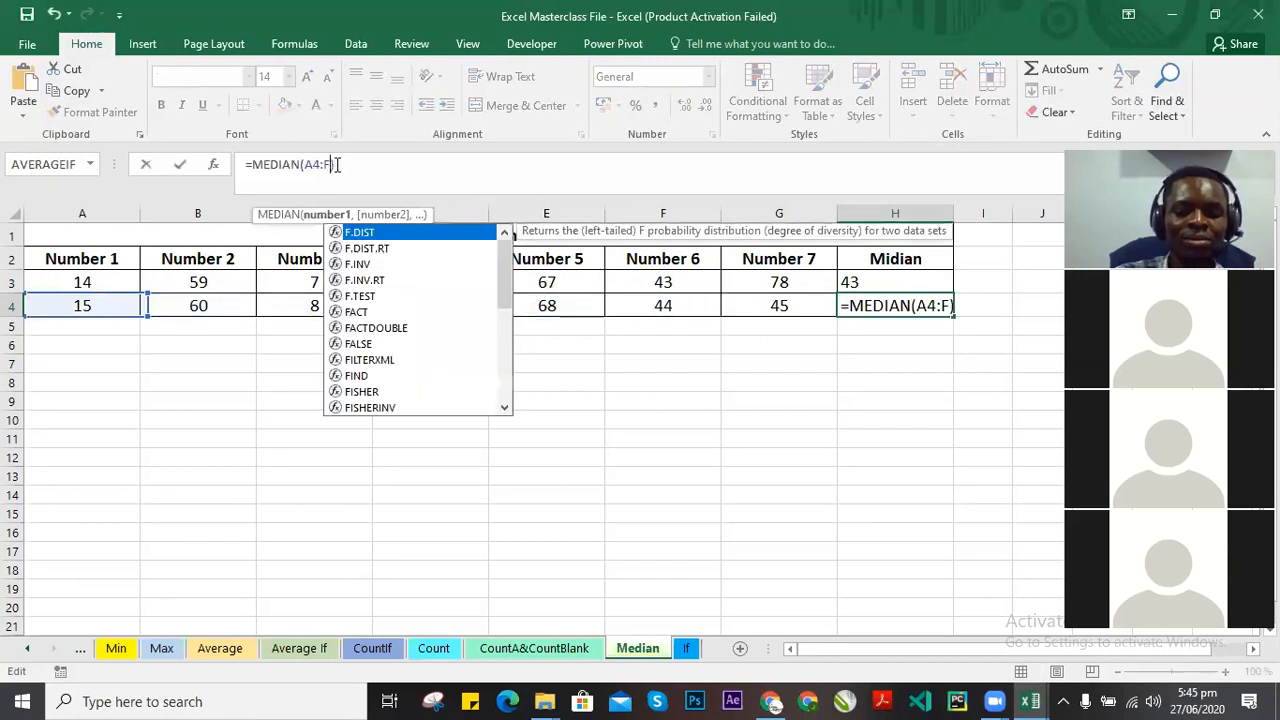
pyautogui.write('g3)')
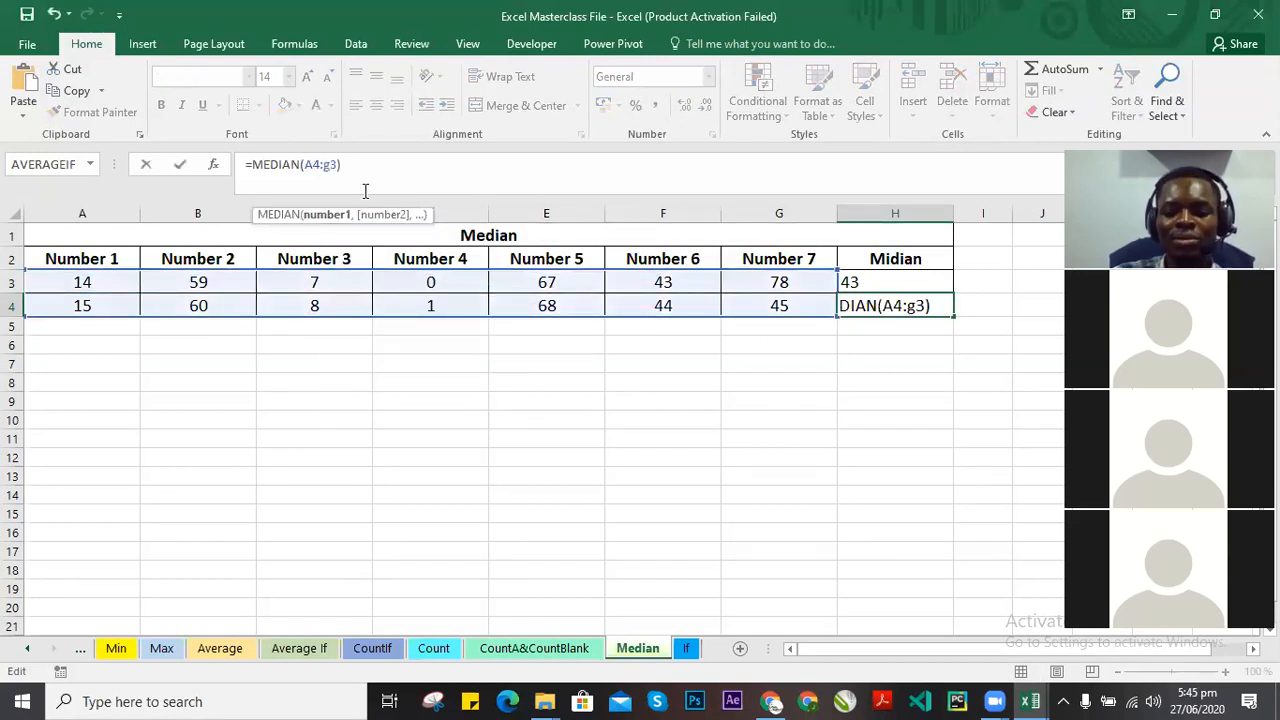
pyautogui.press('Return')
# Check the median formula and its result in H4 against the Number 7 value in G4.
pyautogui.click(868, 303)
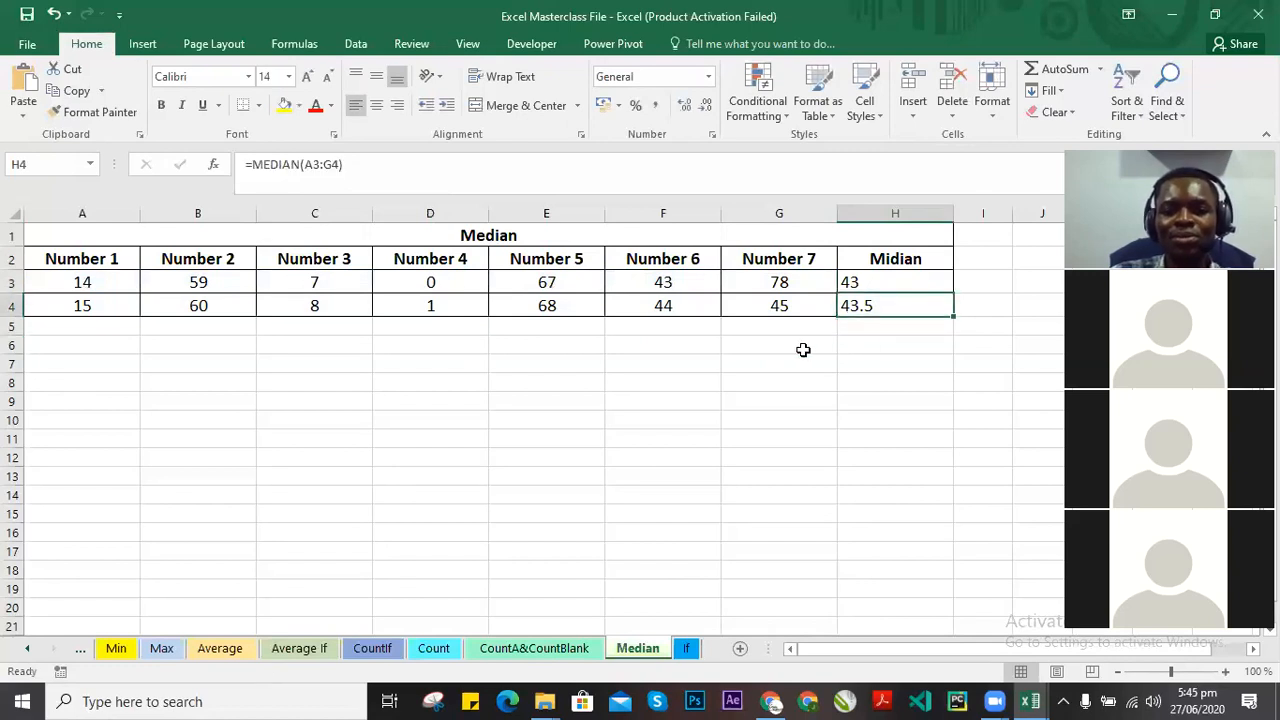
pyautogui.click(806, 298)
pyautogui.click(868, 302)
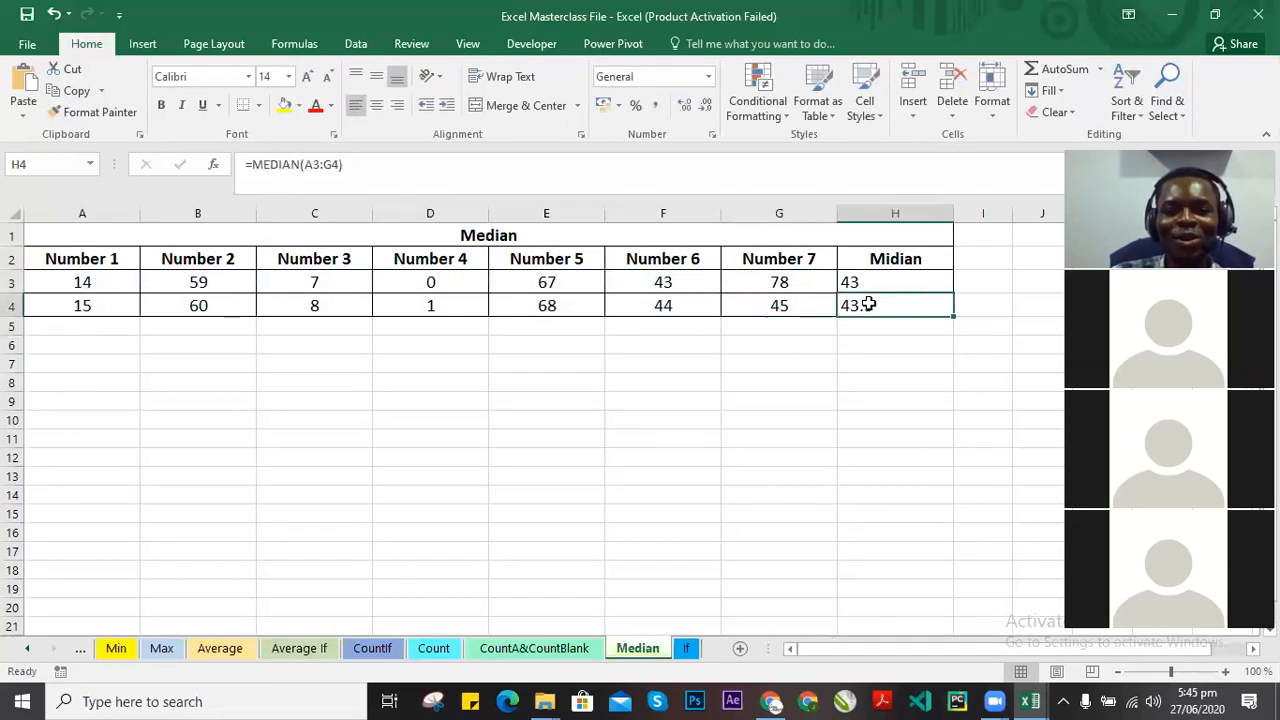
pyautogui.click(836, 303)
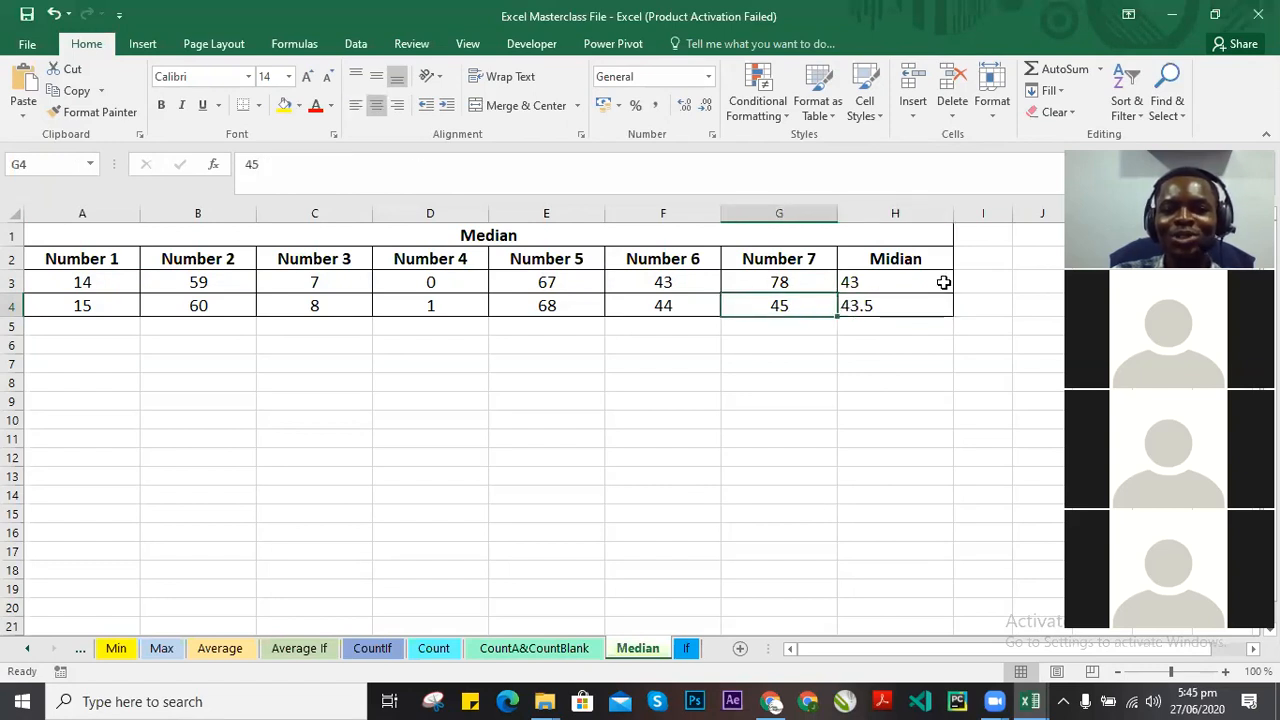
pyautogui.click(872, 298)
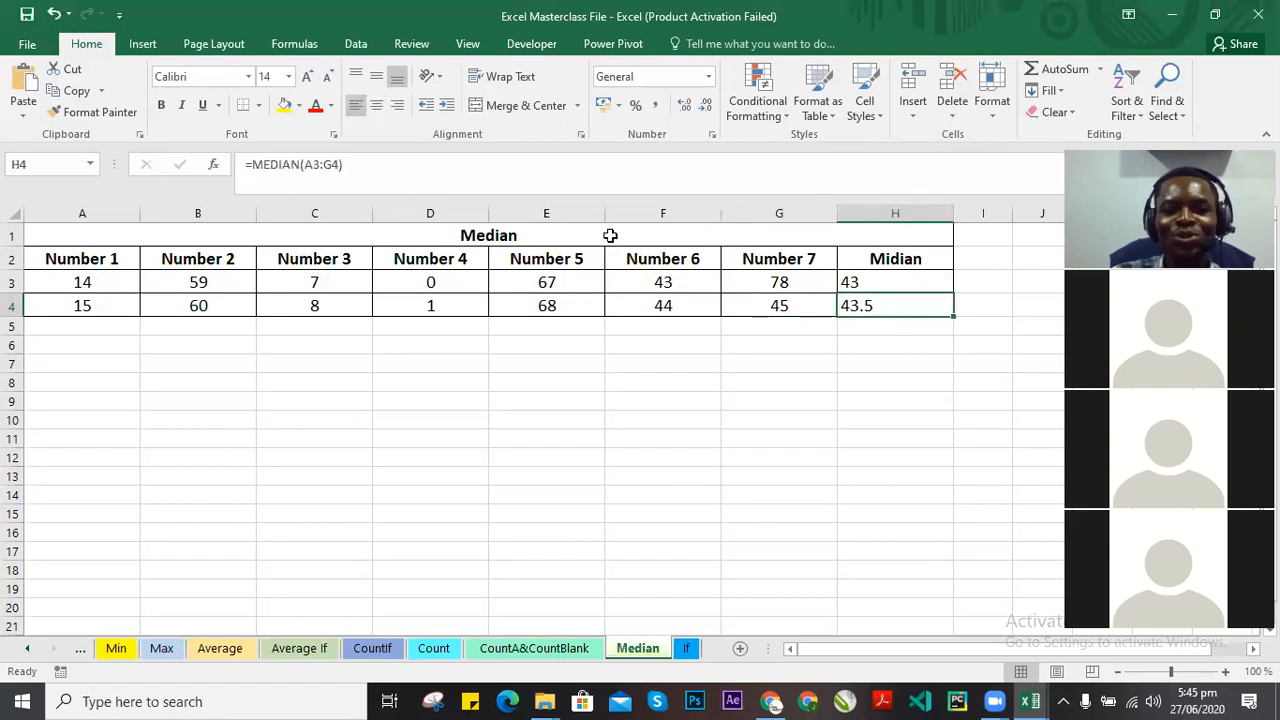
# Correct the range start of the median formula in H4 so it reads =MEDIAN(A4:G4).
pyautogui.click(321, 164)
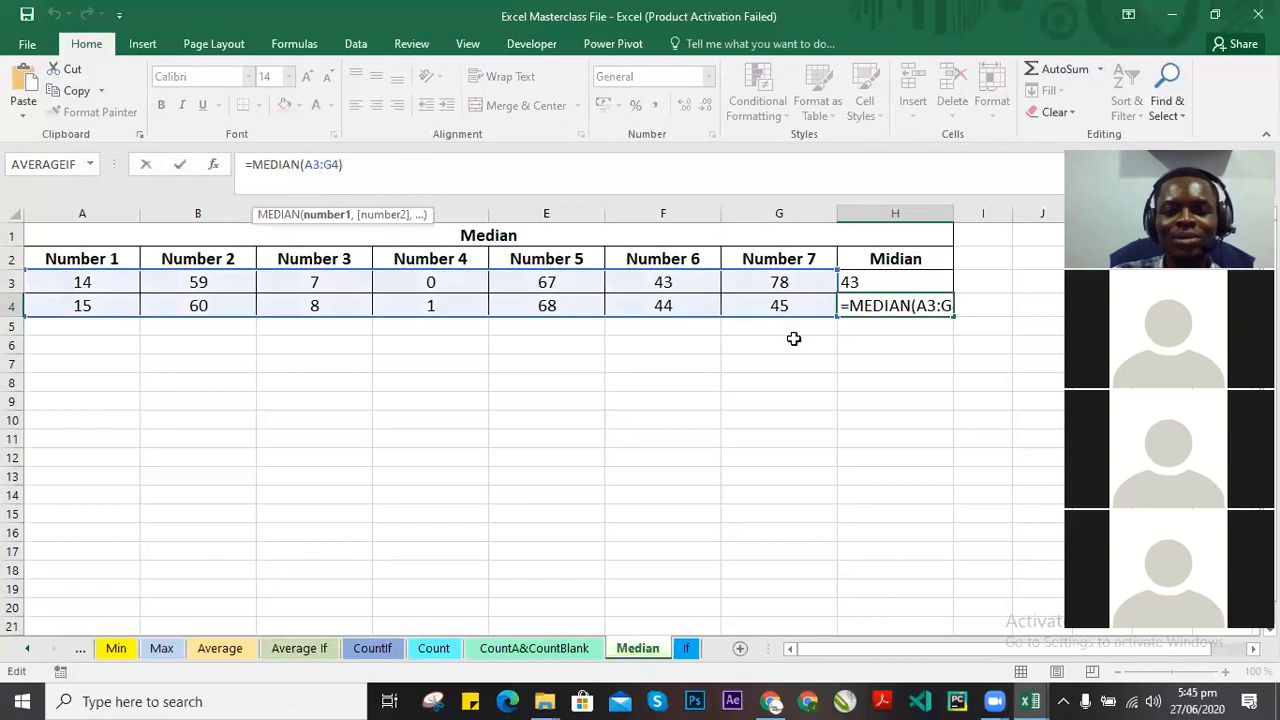
pyautogui.click(943, 307)
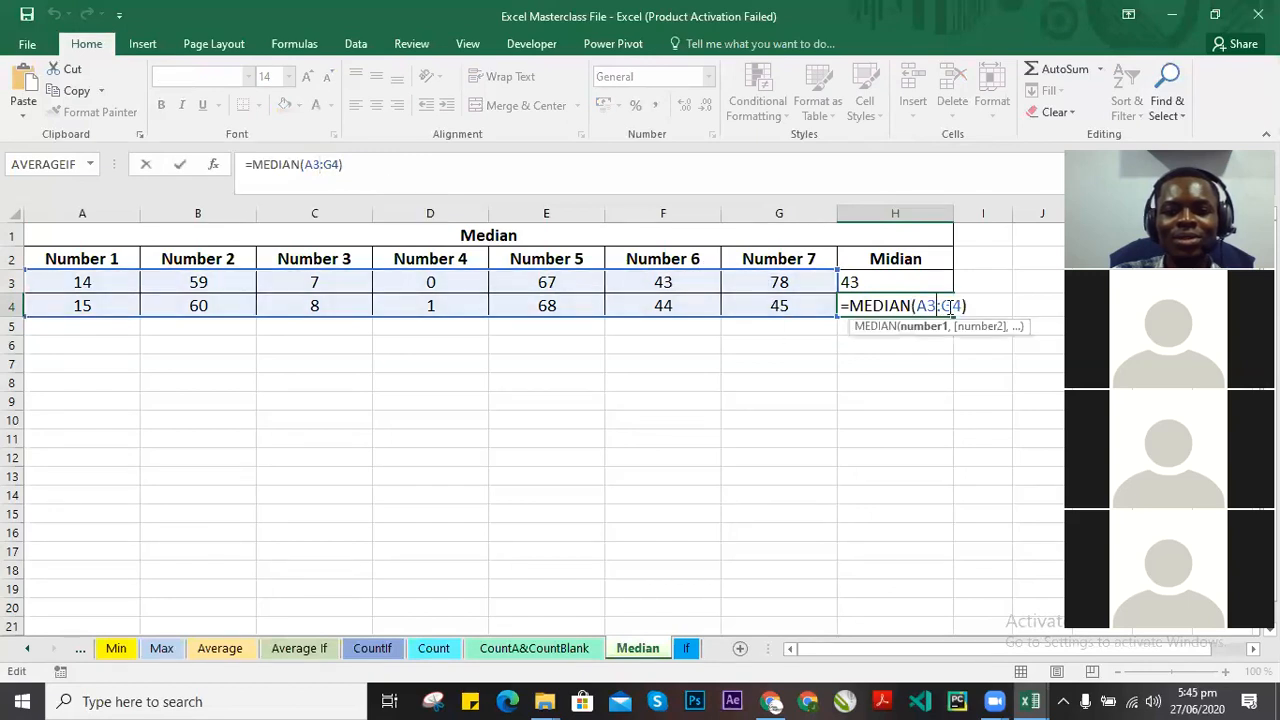
pyautogui.press('BackSpace')
pyautogui.write('4')
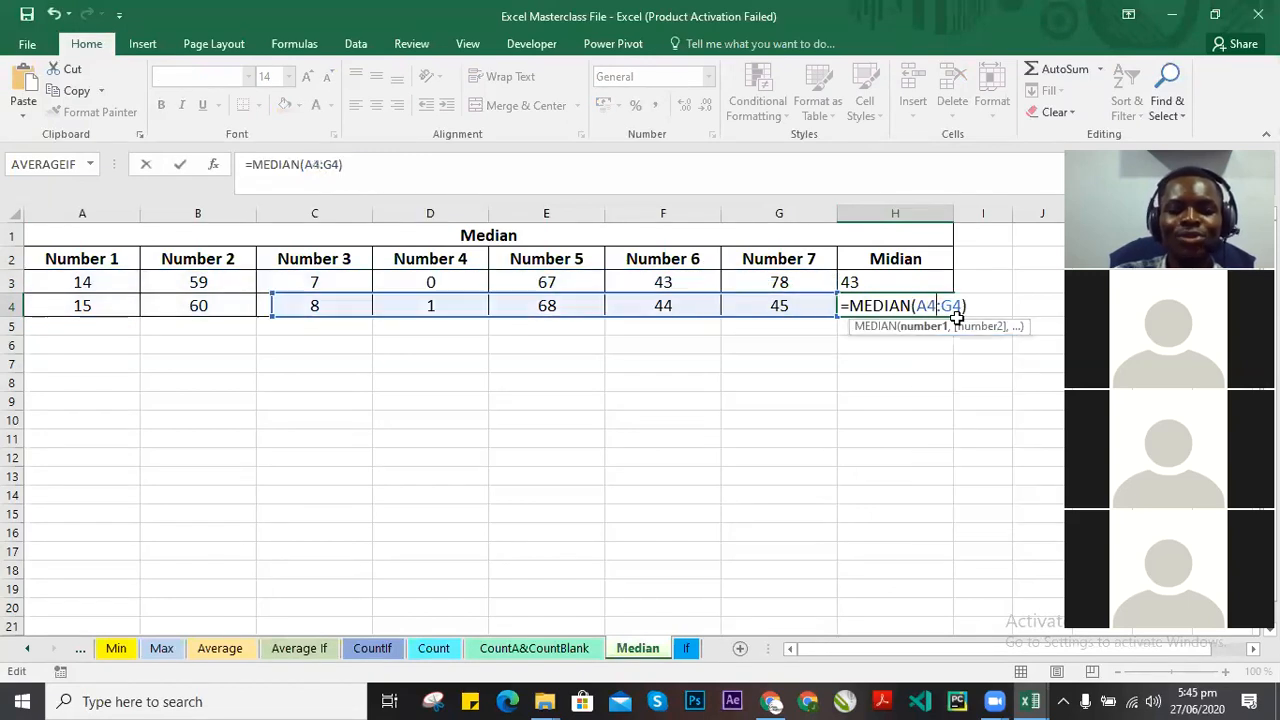
pyautogui.press('Return')
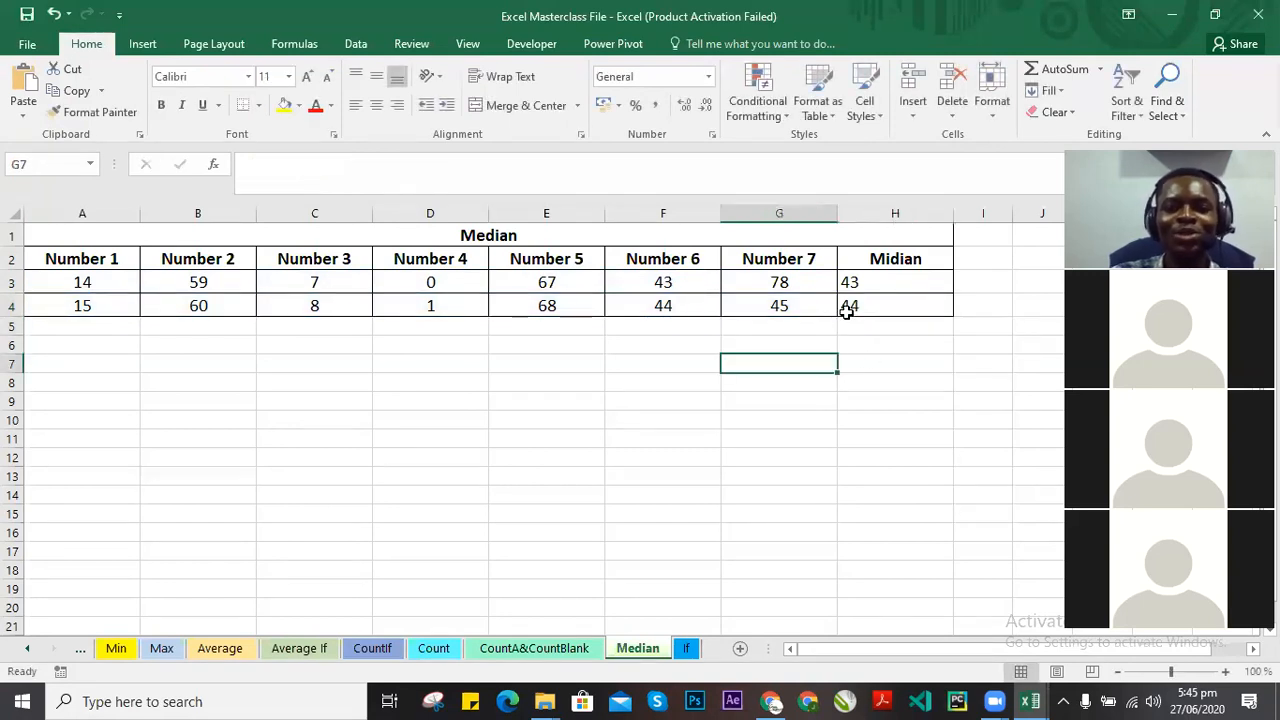
# Review the median in H4 and compare the row 3 median with the Number 6 value in F3.
pyautogui.click(866, 307)
pyautogui.click(858, 362)
pyautogui.click(856, 263)
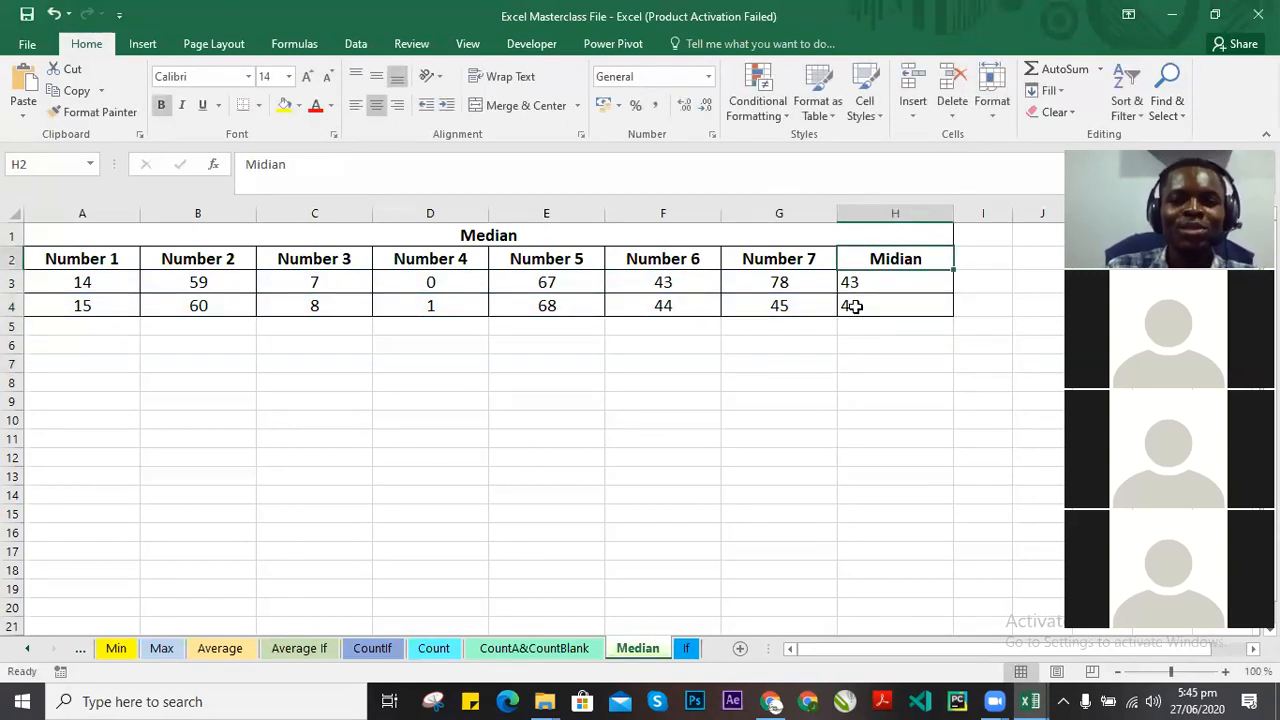
pyautogui.click(851, 306)
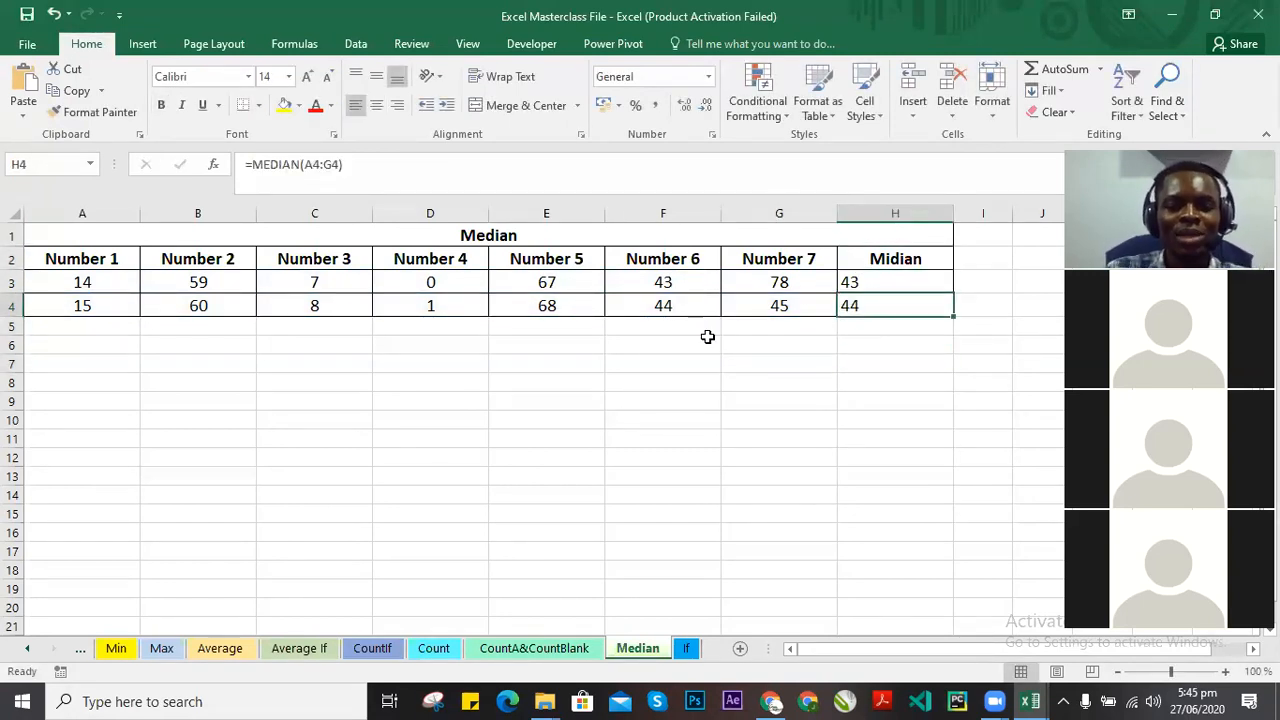
pyautogui.click(661, 279)
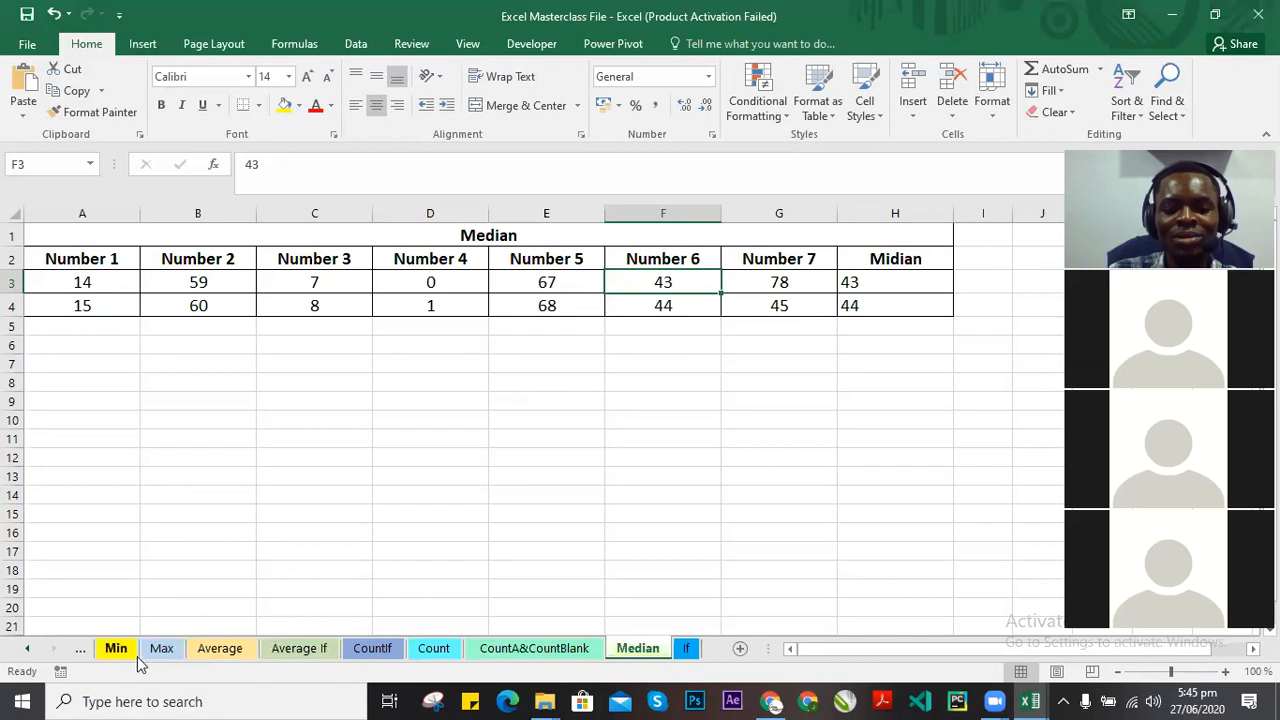
# On the SUM sheet, total the six numbers of row 3 in G3 with =SUM(A3:F3).
pyautogui.click(27, 652)
pyautogui.click(27, 652)
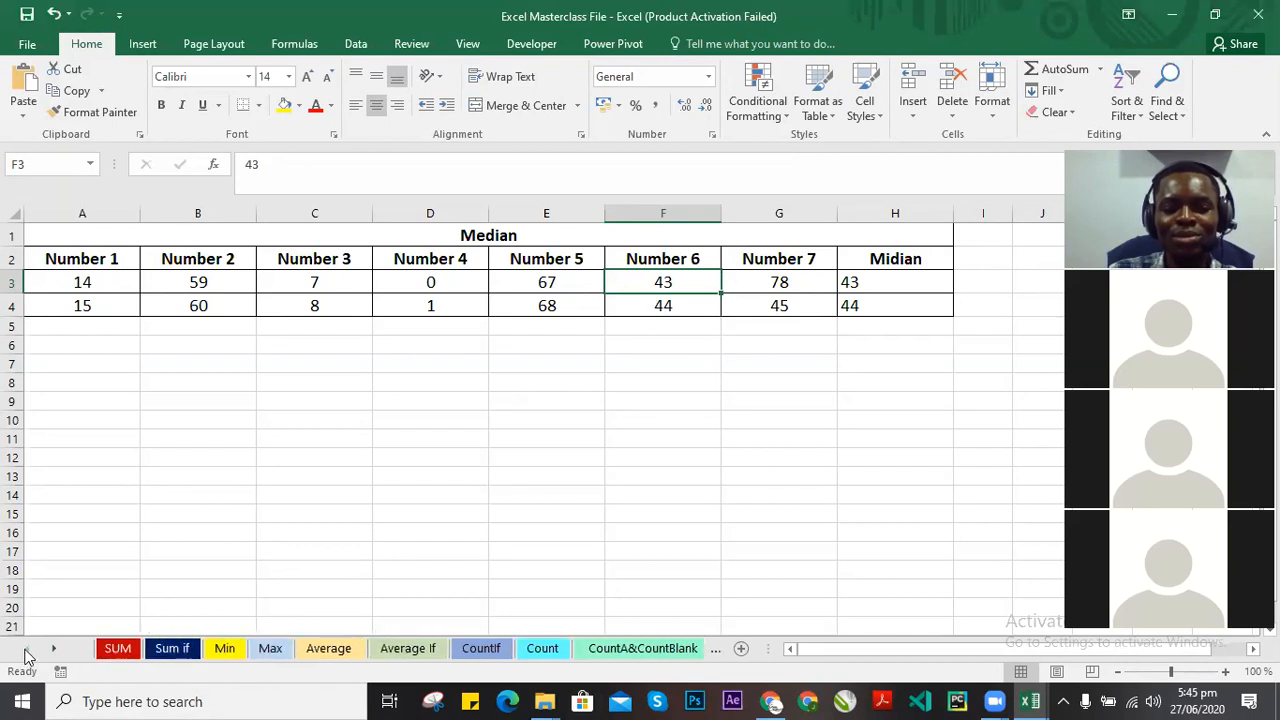
pyautogui.click(110, 655)
pyautogui.click(600, 281)
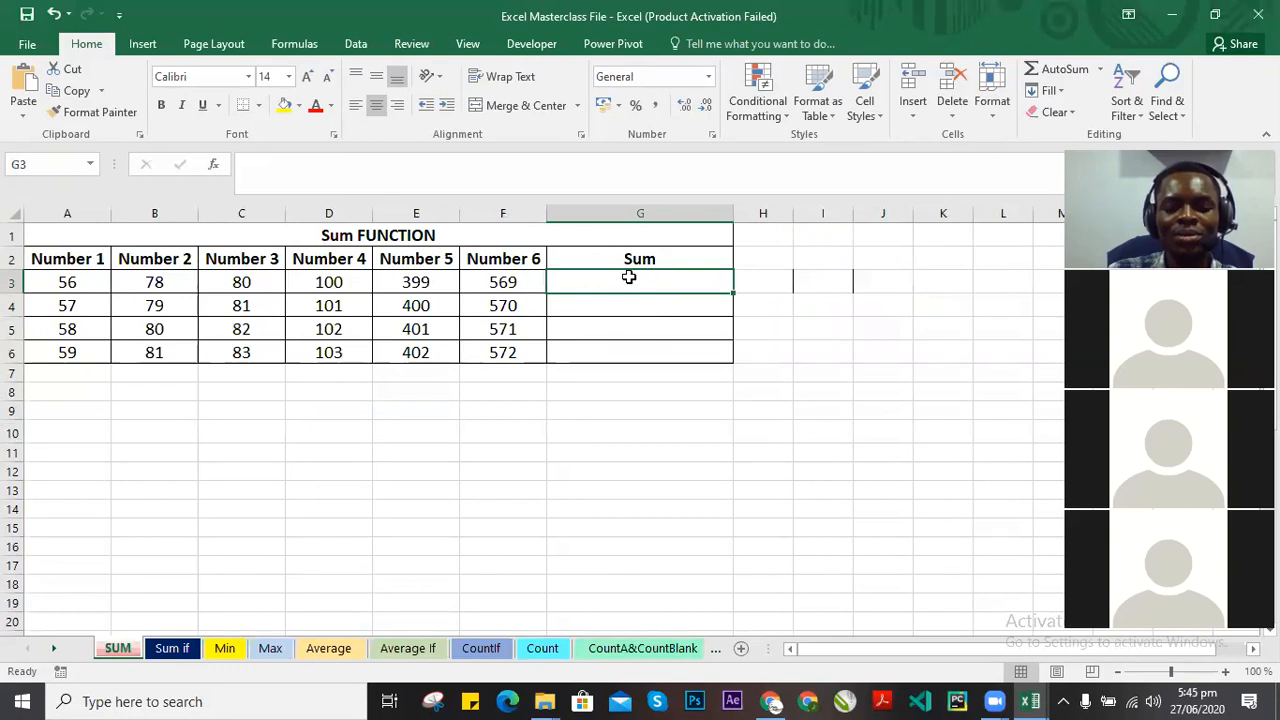
pyautogui.write('=')
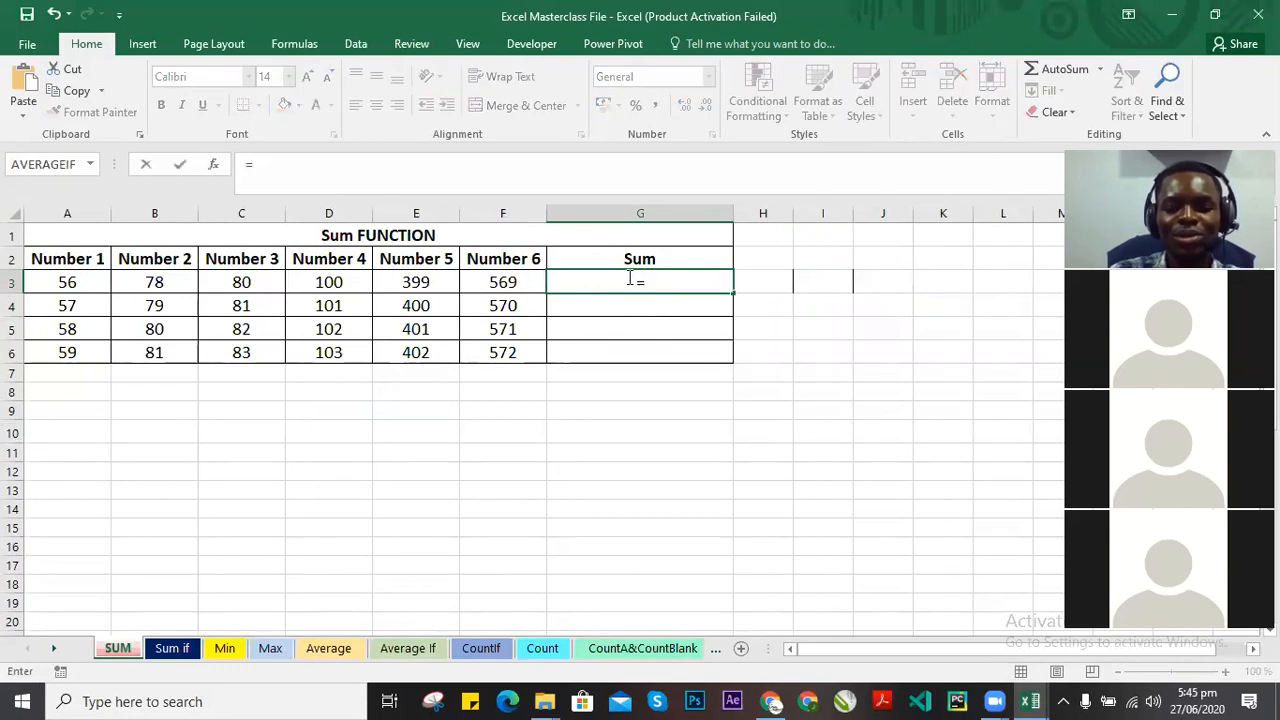
pyautogui.write('sum')
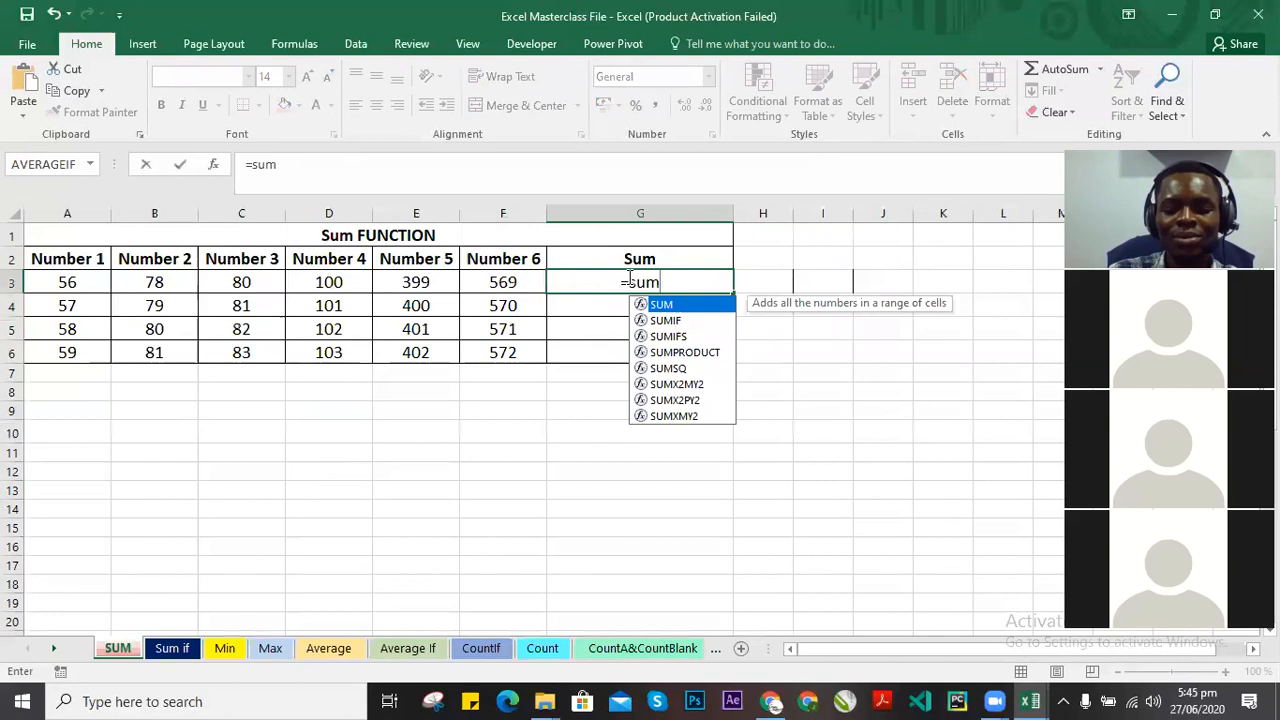
pyautogui.write(')')
pyautogui.press('BackSpace')
pyautogui.write('(')
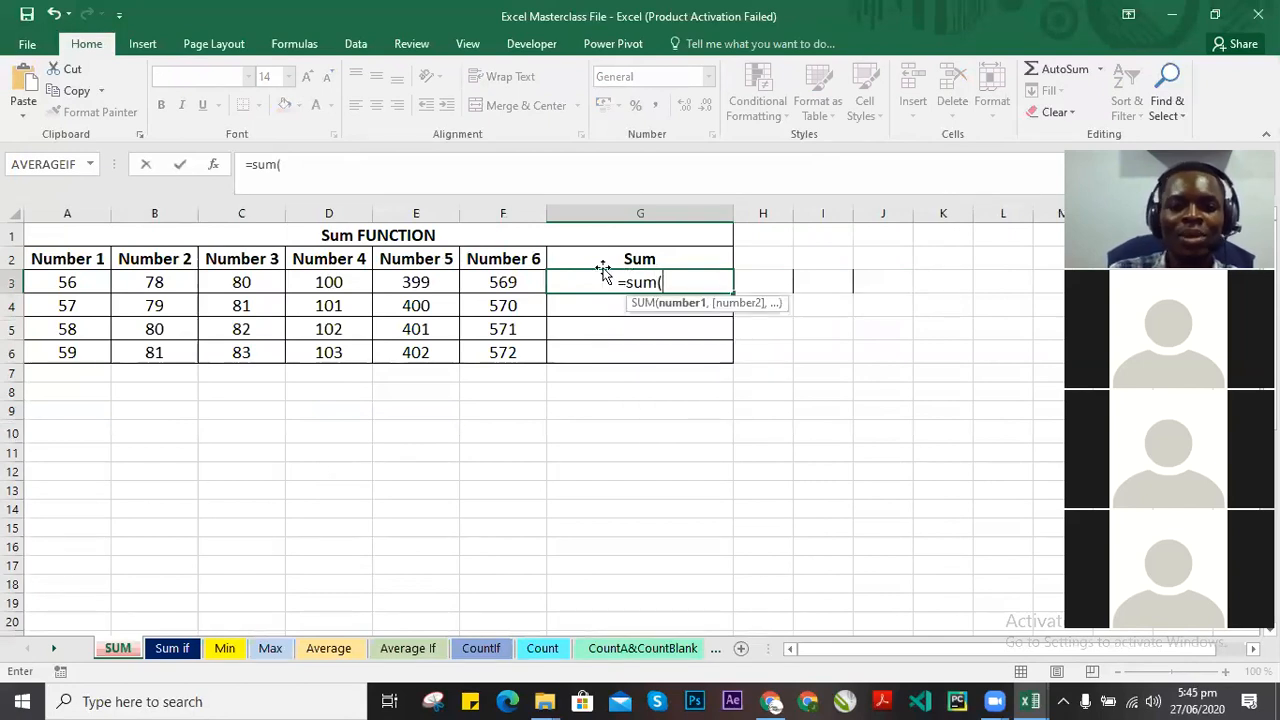
pyautogui.click(505, 278)
pyautogui.press('F8')
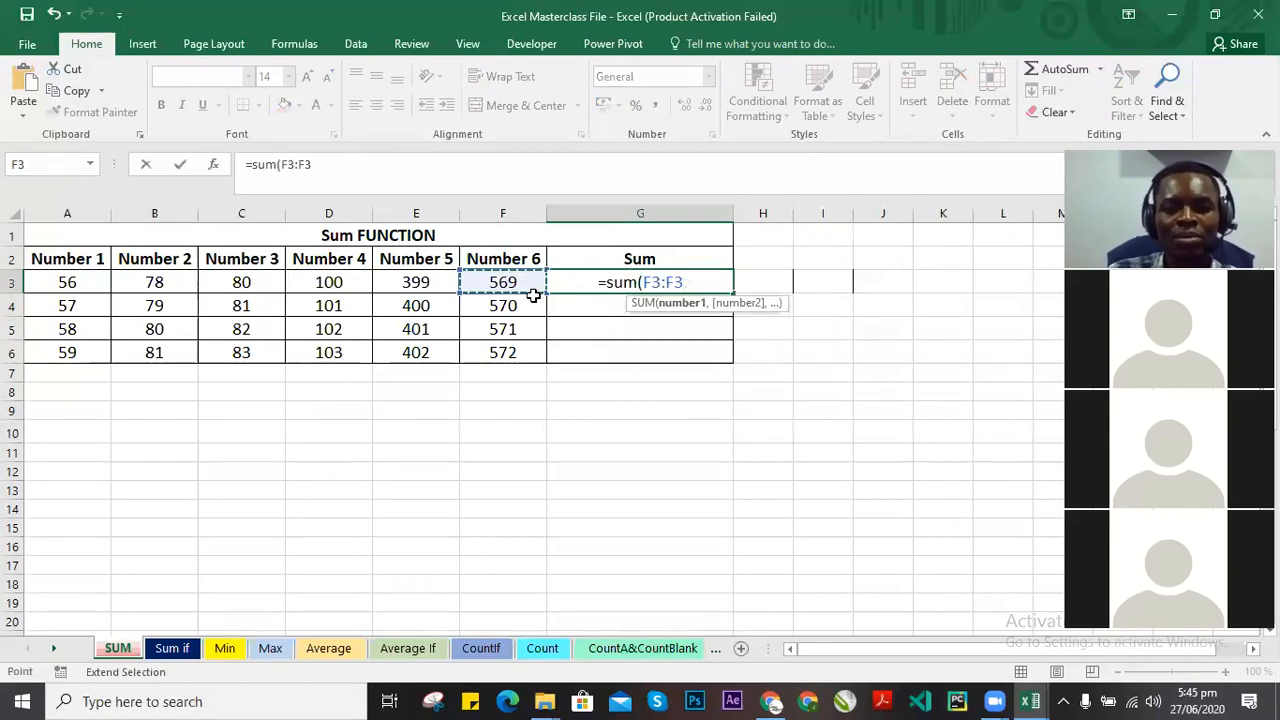
pyautogui.click(80, 282)
pyautogui.write(')')
pyautogui.press('Return')
# Check the sum formula in G3 against the numbers it adds up in row 3.
pyautogui.click(634, 281)
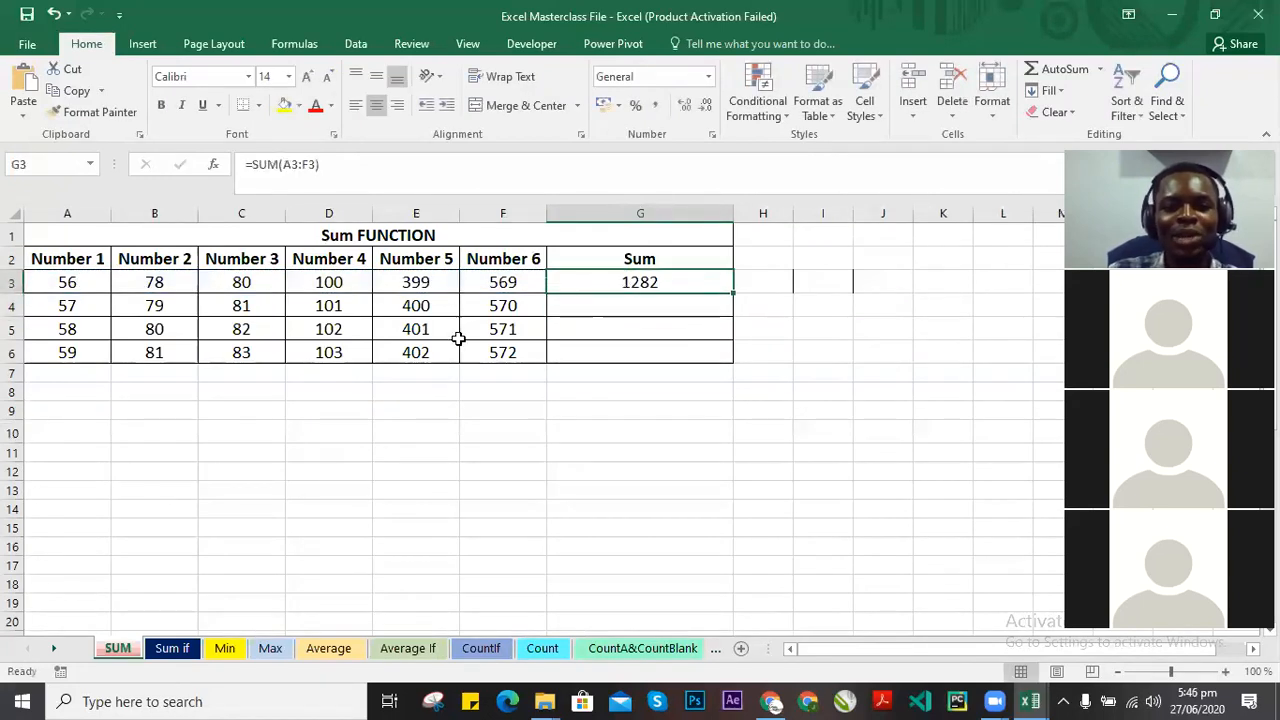
pyautogui.moveTo(467, 291); pyautogui.dragTo(114, 281)
pyautogui.click(651, 281)
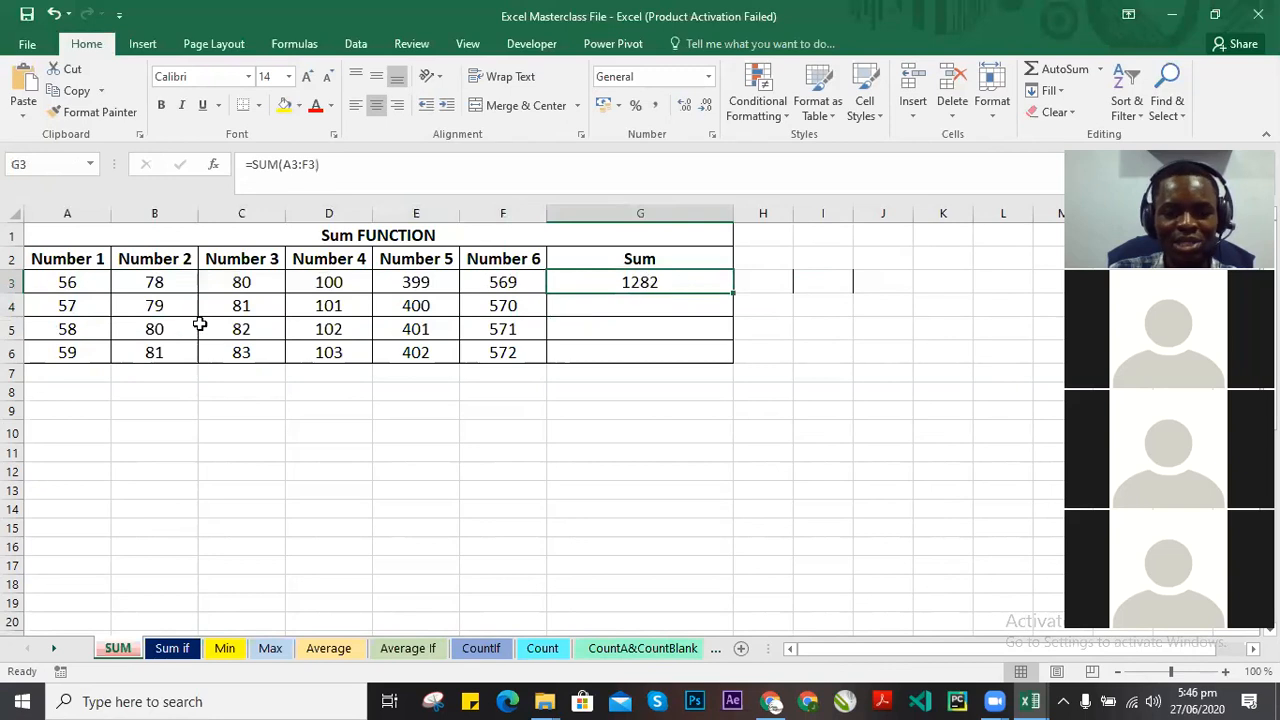
# Change the row 3 numbers to 600 in E3, 509 in F3 and 34 in C3 to test the sum.
pyautogui.click(422, 284)
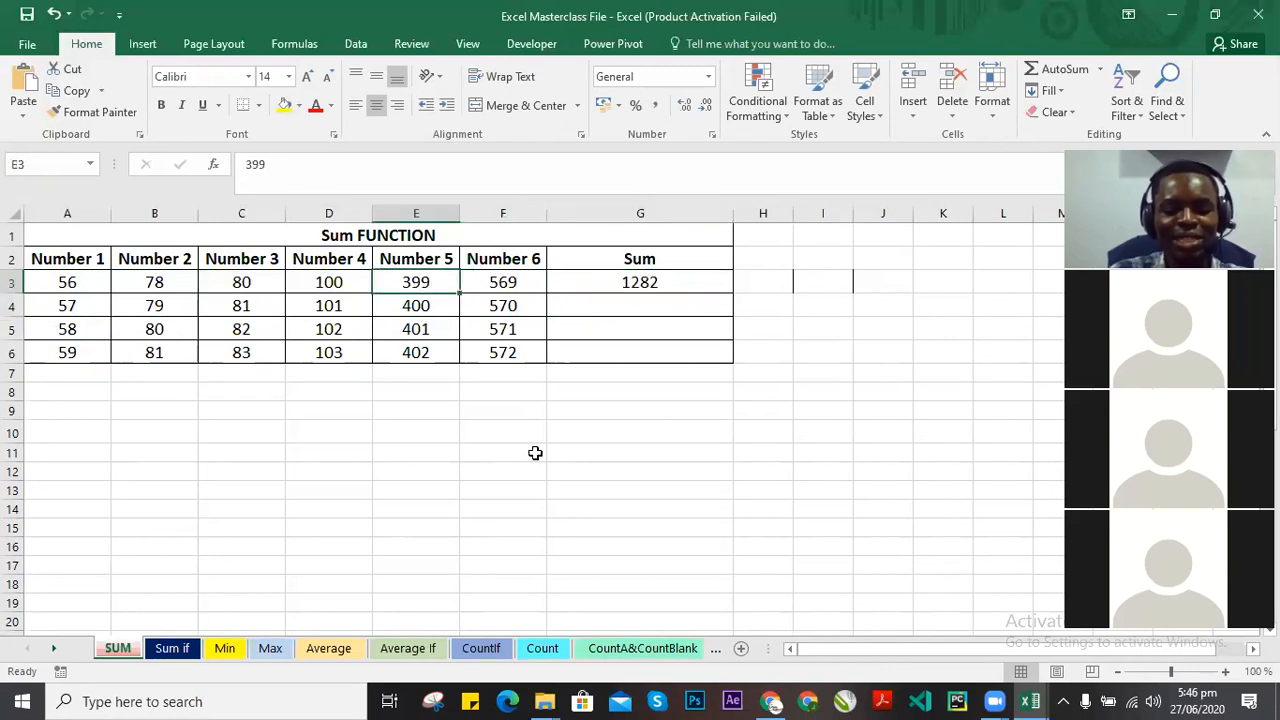
pyautogui.write('600')
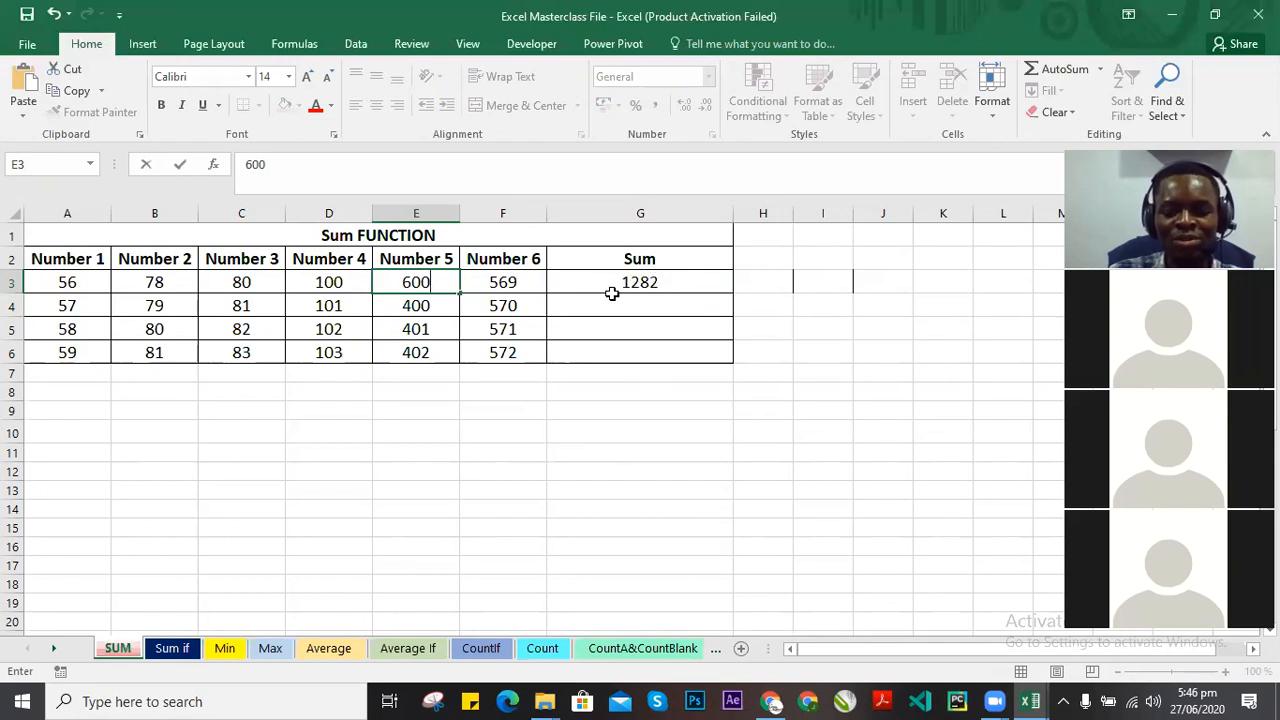
pyautogui.press('Return')
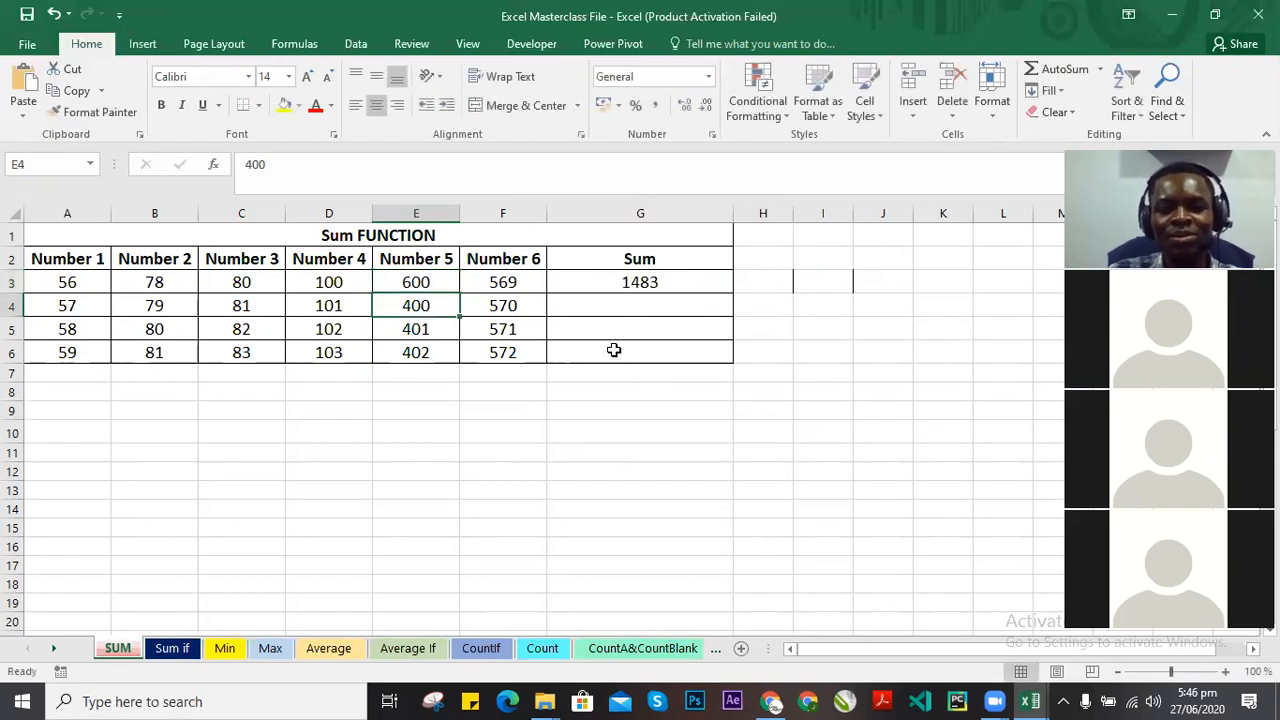
pyautogui.click(499, 282)
pyautogui.write('509')
pyautogui.click(662, 378)
pyautogui.click(659, 410)
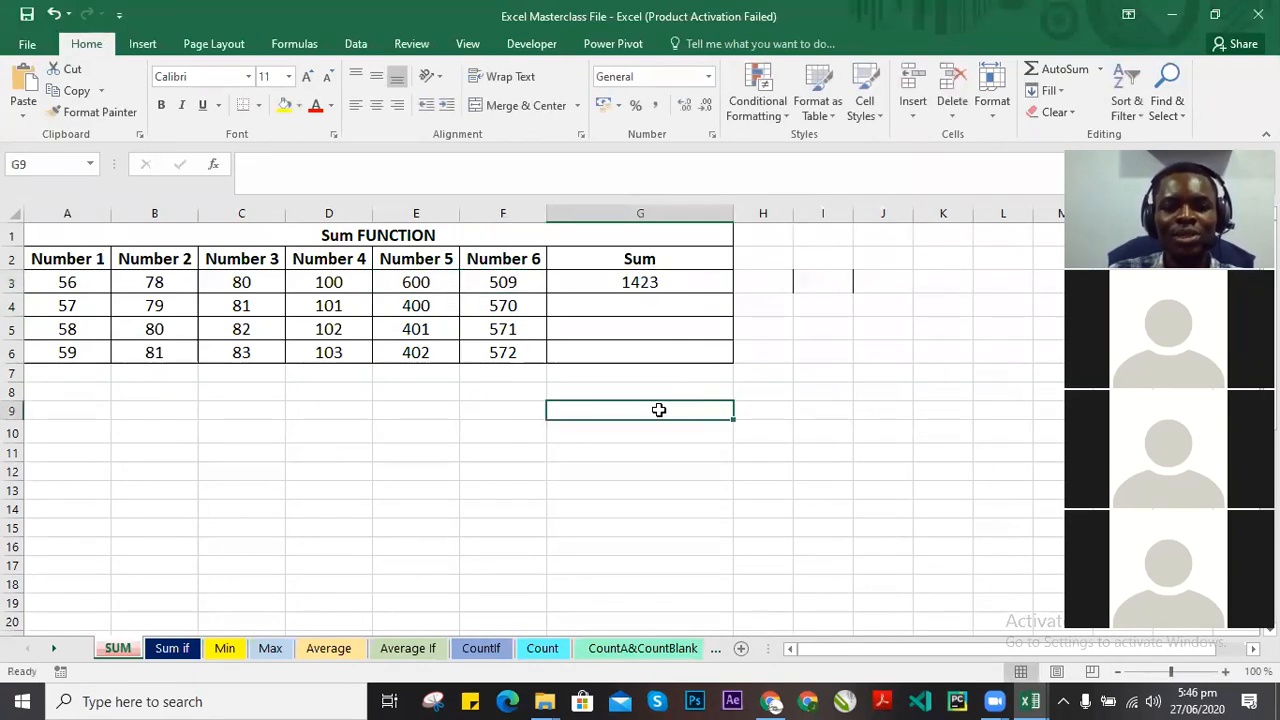
pyautogui.click(204, 289)
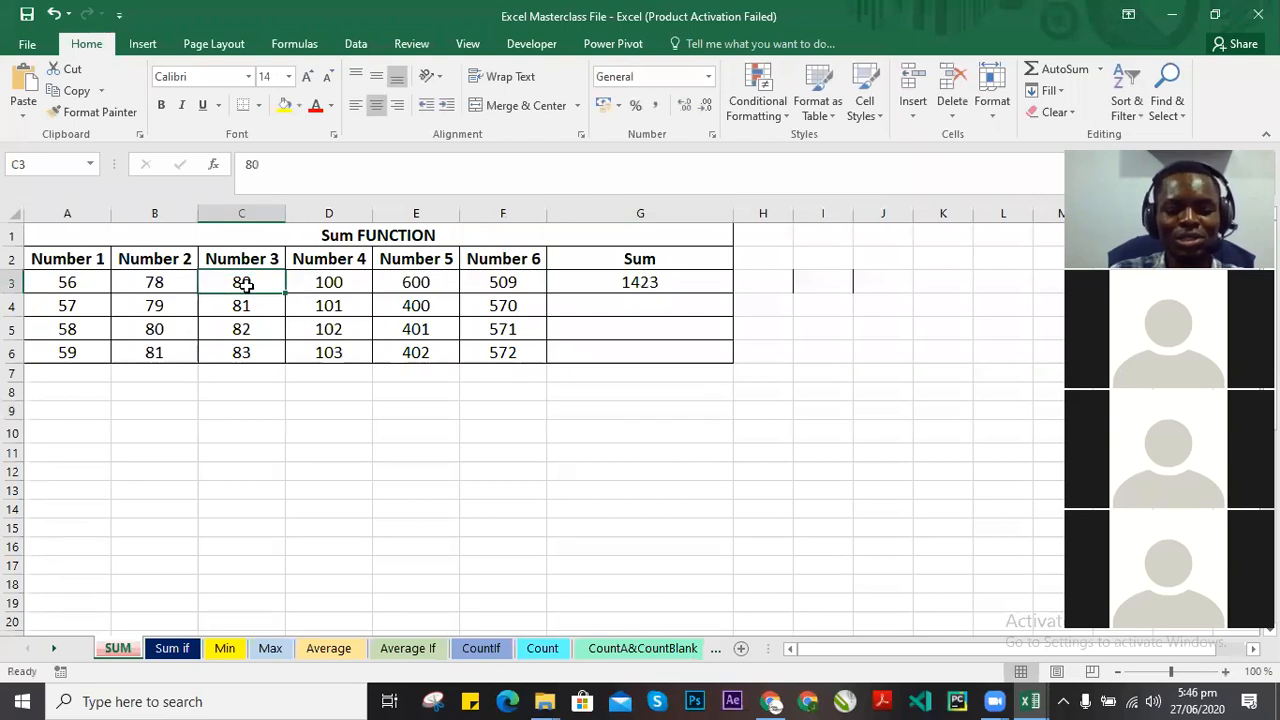
pyautogui.write('34')
pyautogui.press('Return')
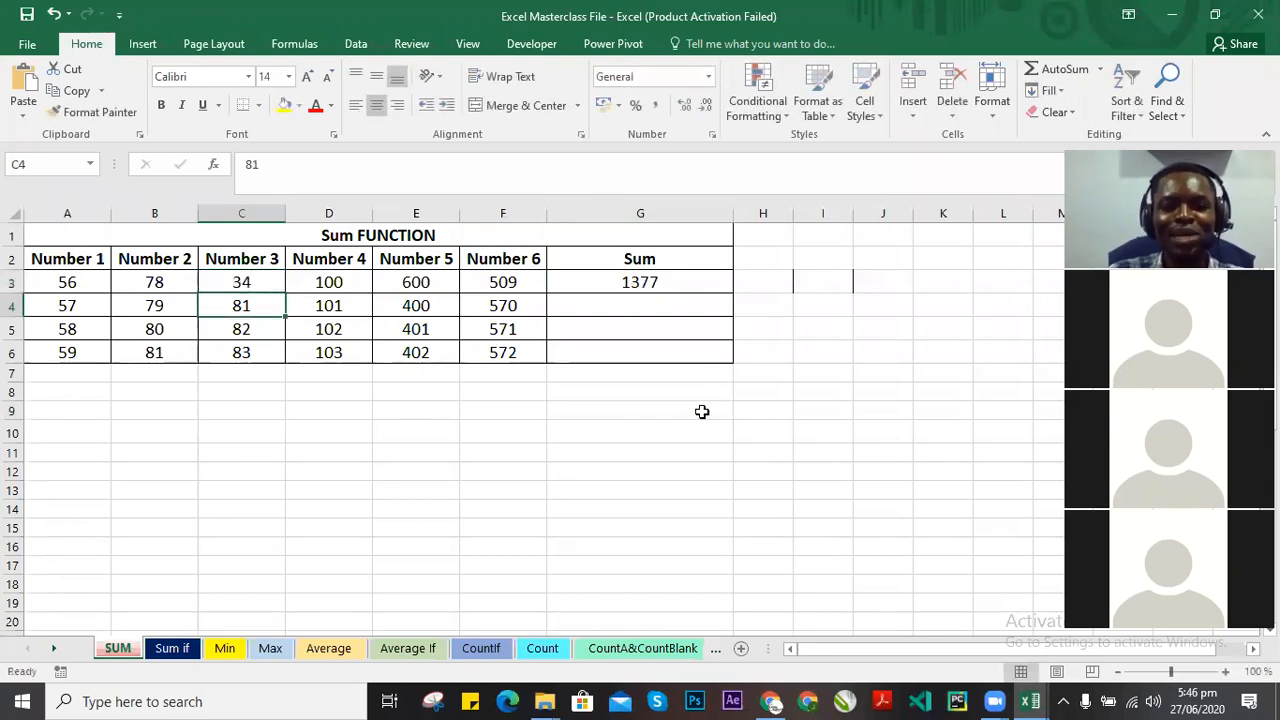
# Inspect the recalculated sum in G3 alongside the changed Number 5 value in E3.
pyautogui.click(652, 285)
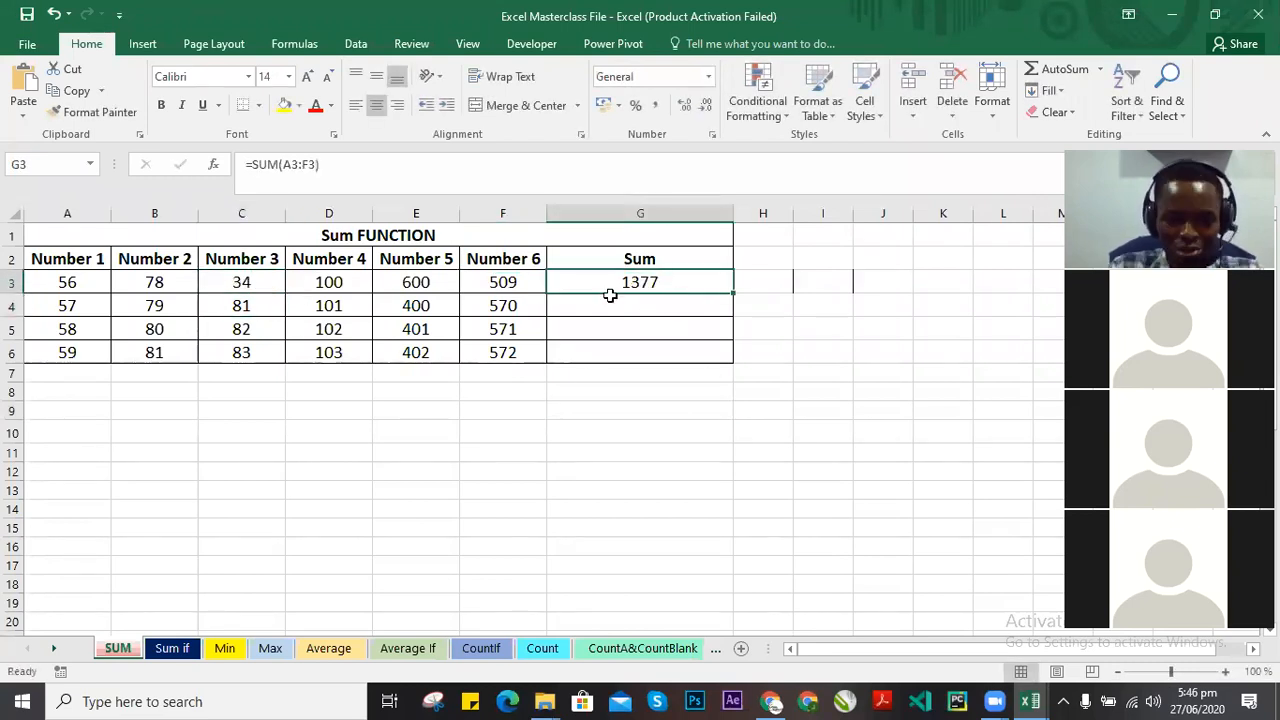
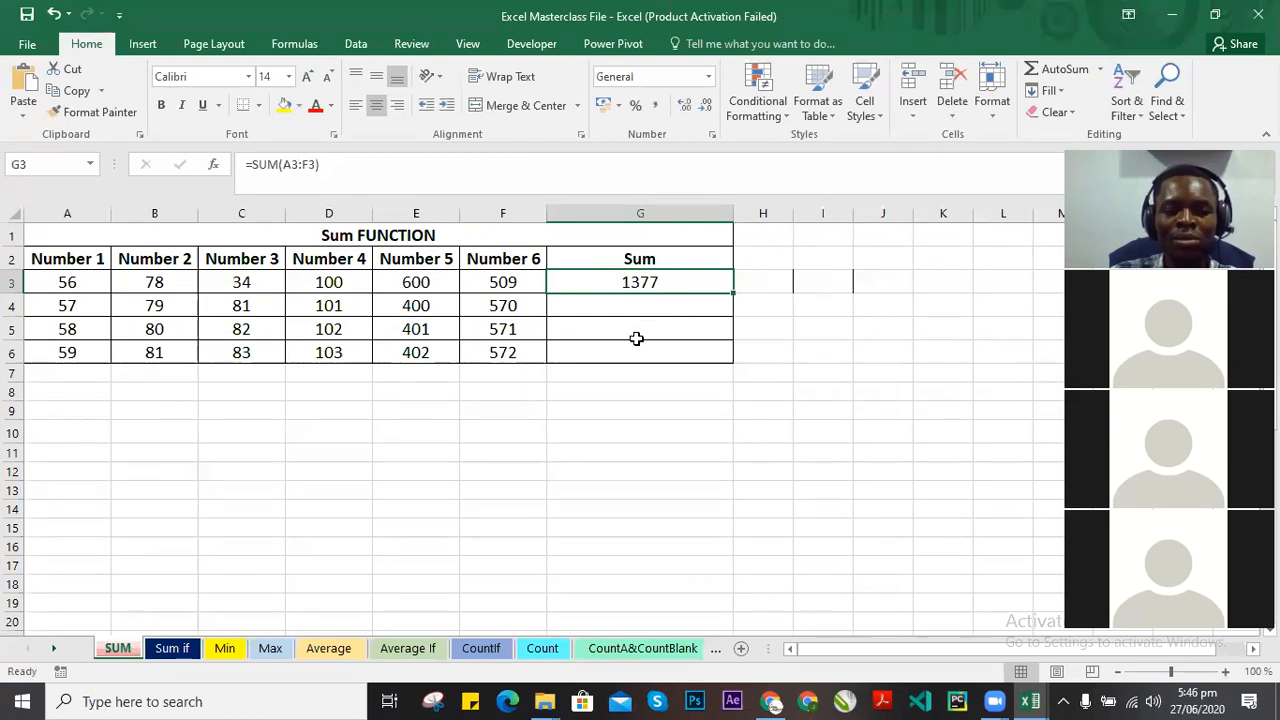
pyautogui.click(390, 287)
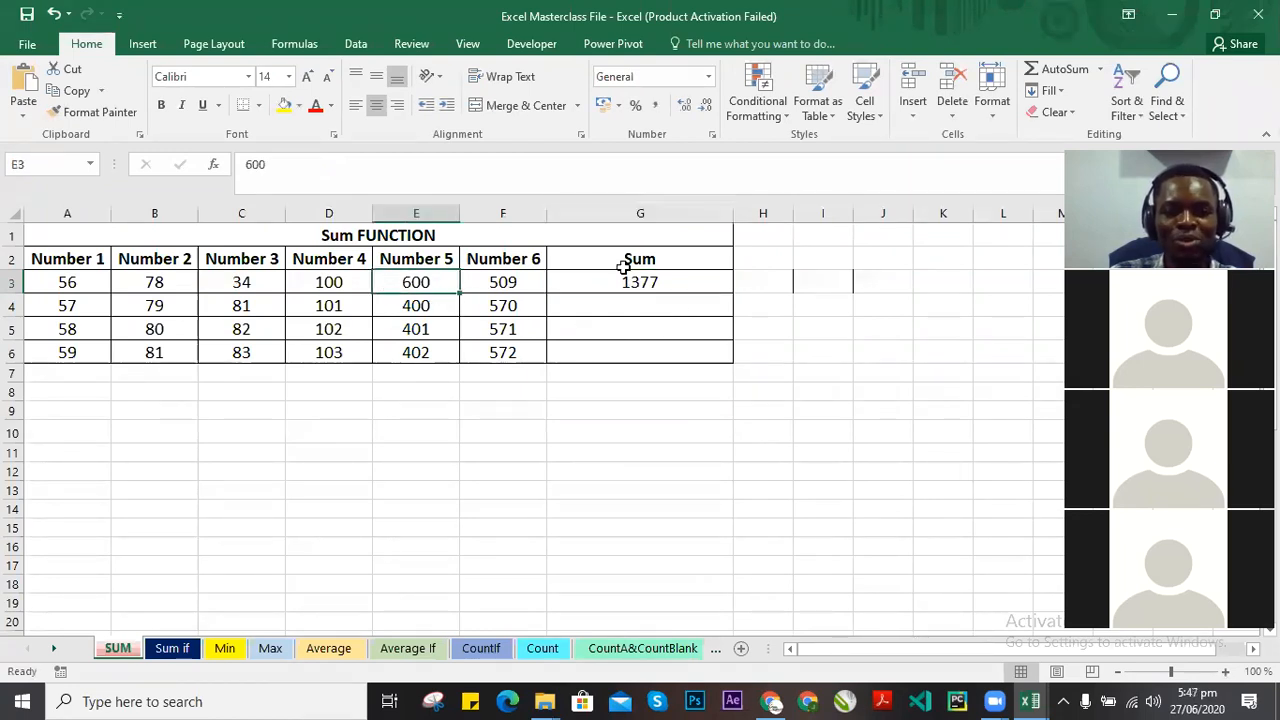
pyautogui.click(710, 267)
pyautogui.click(709, 281)
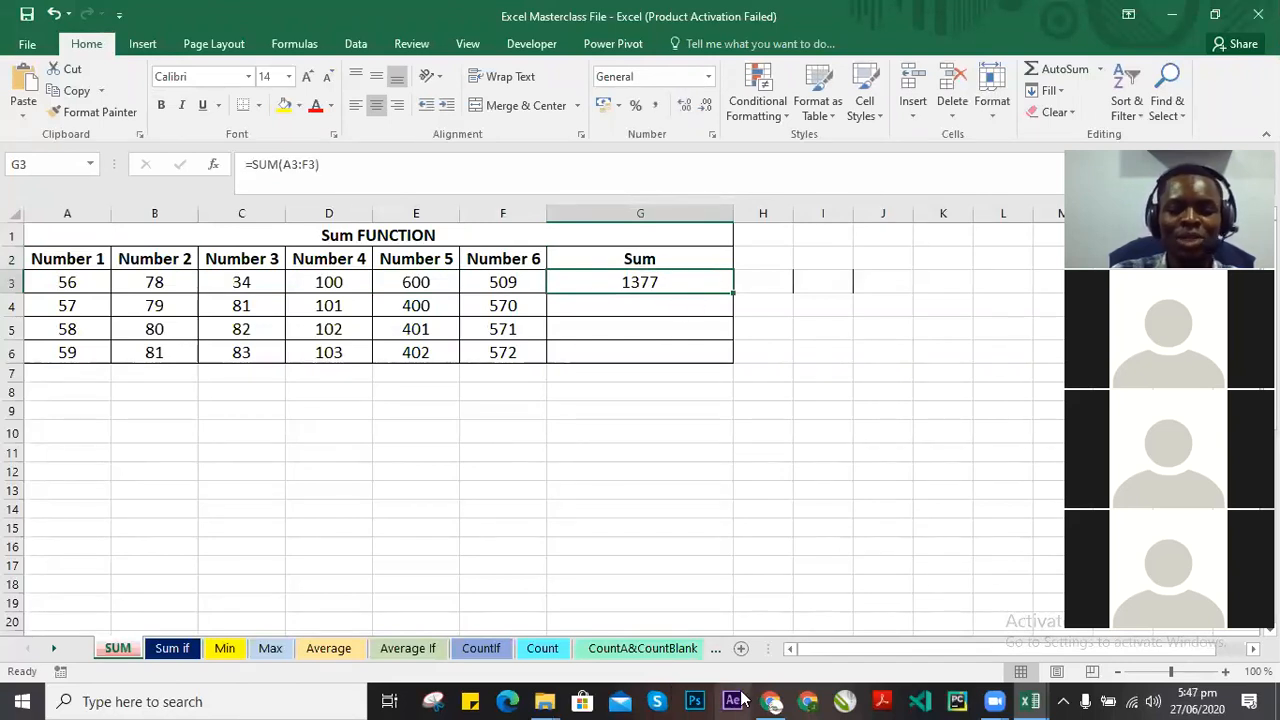
# Go back through the counting sheets to the Median sheet.
pyautogui.click(478, 648)
pyautogui.click(542, 648)
pyautogui.click(630, 650)
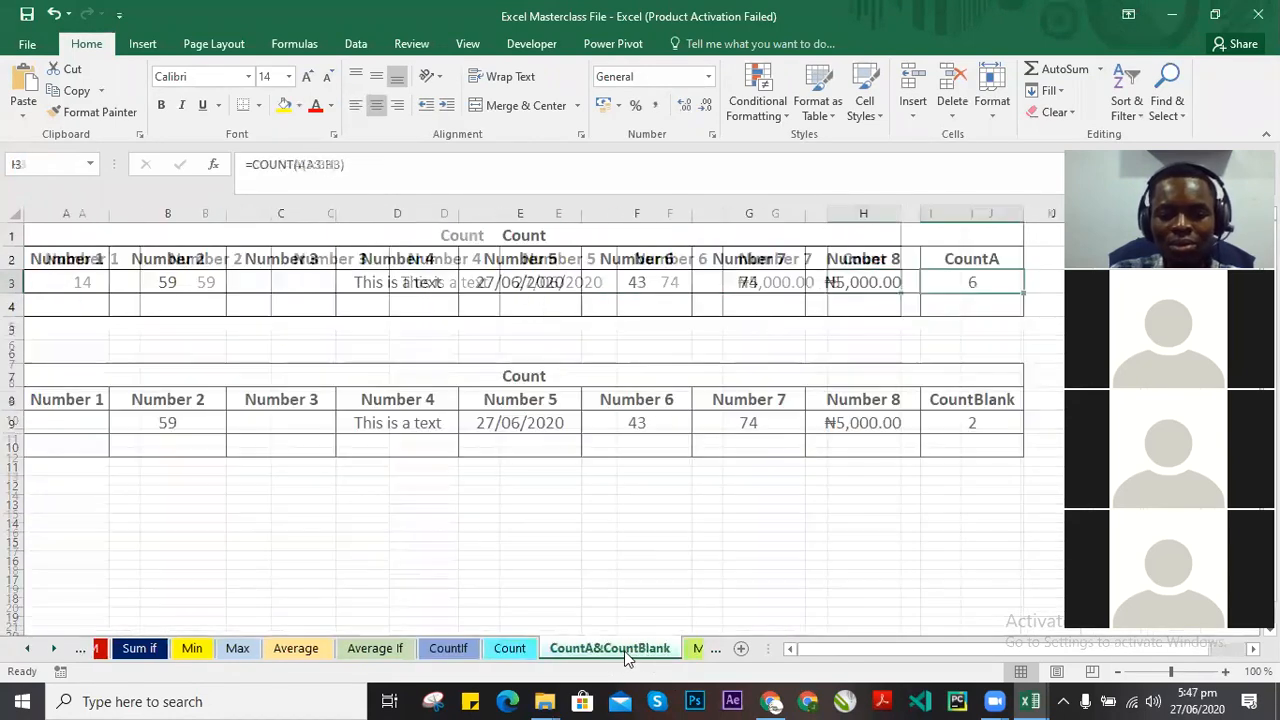
pyautogui.click(698, 648)
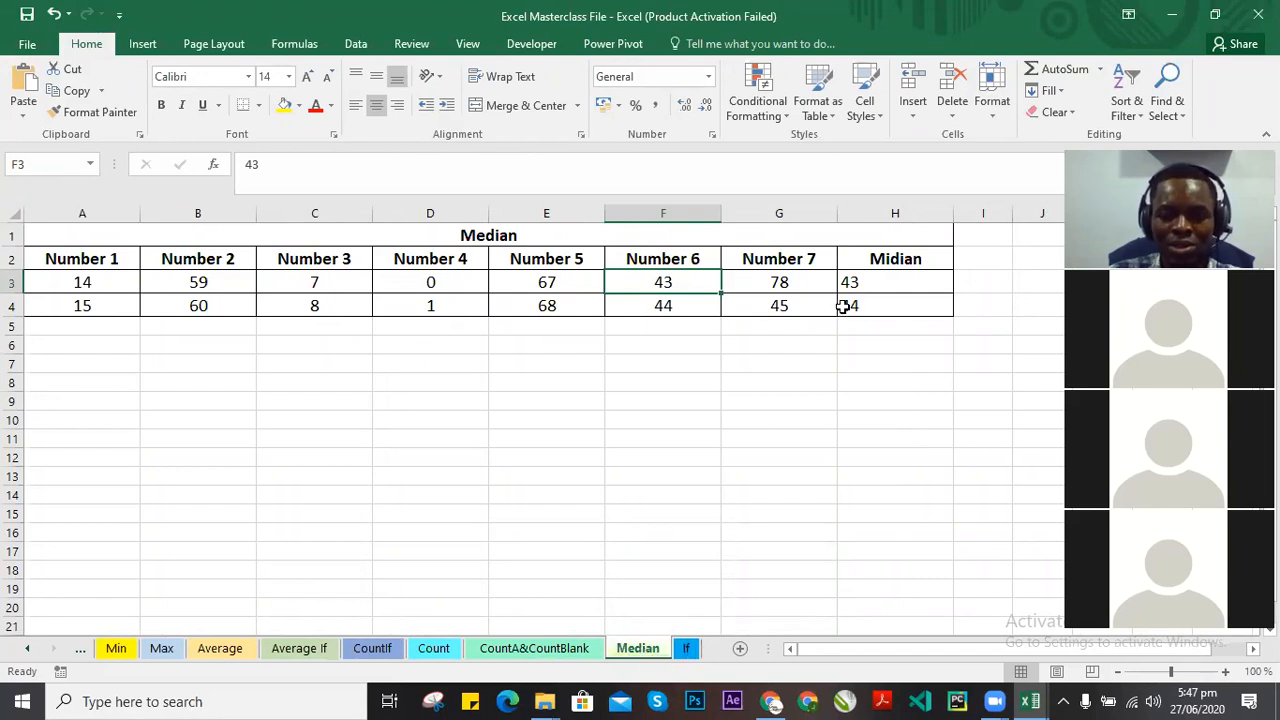
# Check the MEDIAN formulas in H3 and H4, and open the If sheet.
pyautogui.click(868, 282)
pyautogui.click(876, 306)
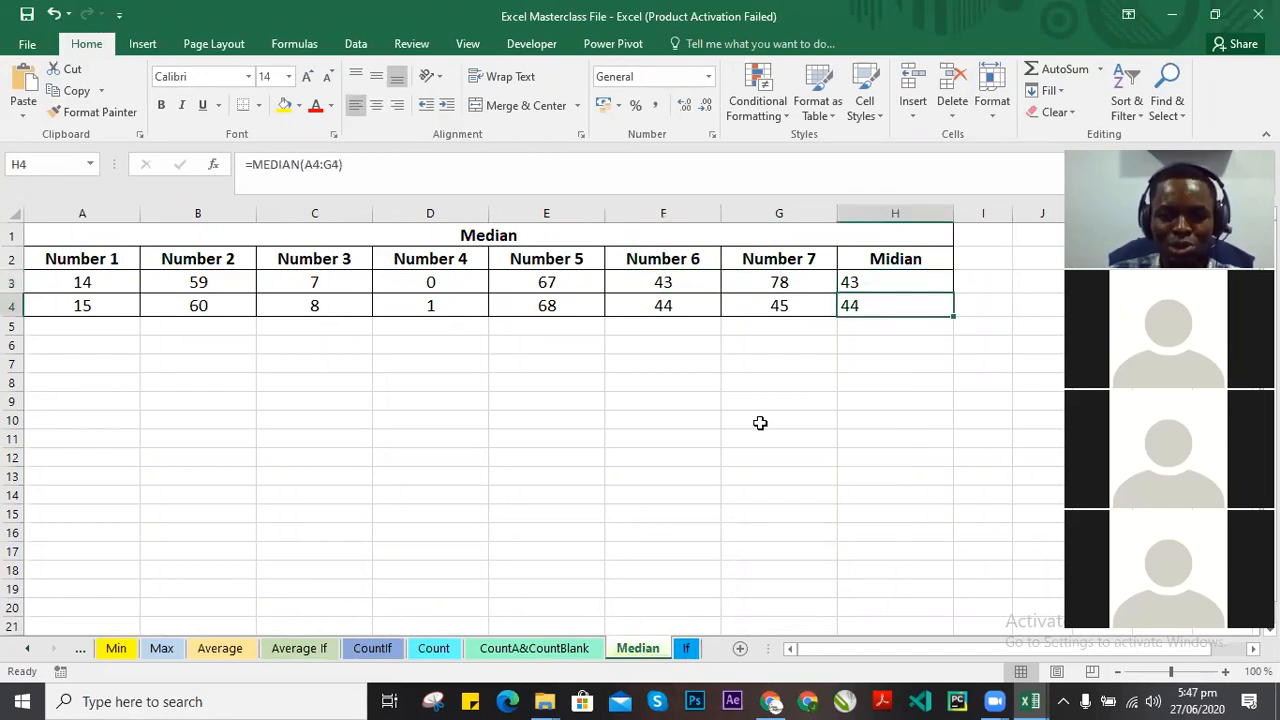
pyautogui.click(687, 644)
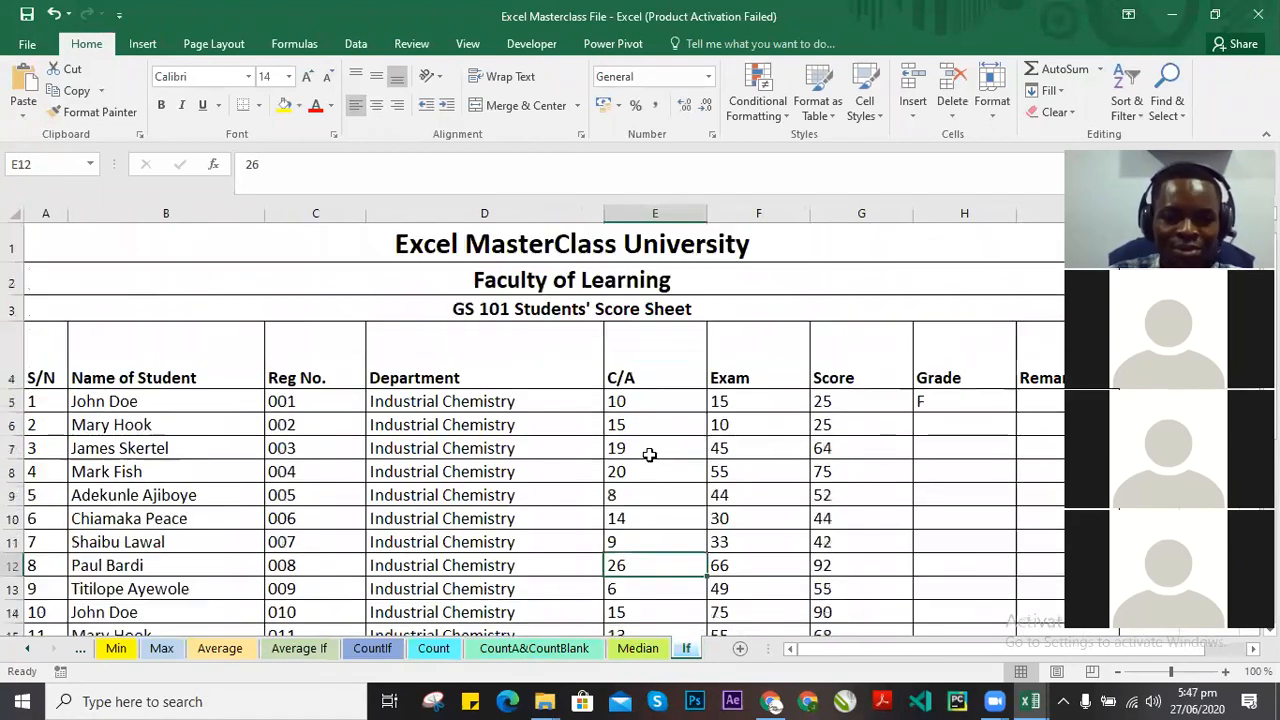
# Look through the student rows and columns of the GS 101 Students' Score Sheet.
pyautogui.scroll(-5, 677, 483)
pyautogui.scroll(5, 689, 449)
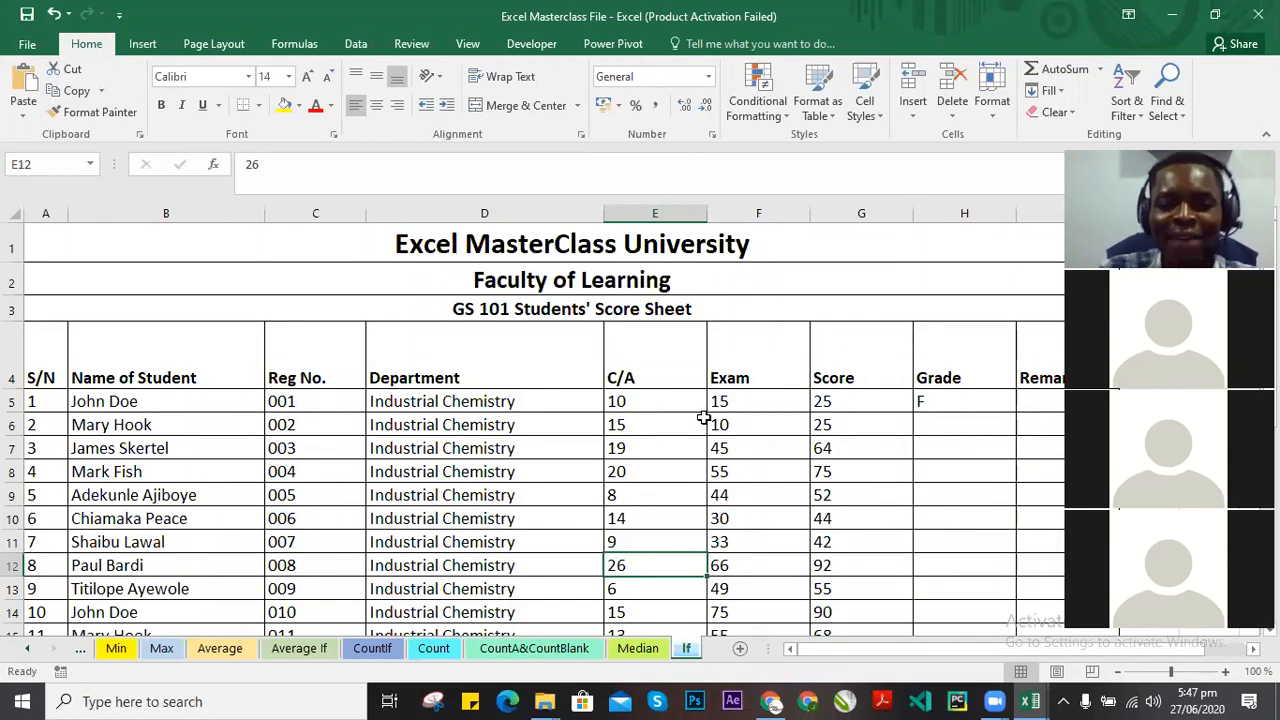
pyautogui.scroll(-3, 690, 228)
pyautogui.scroll(-2, 680, 400)
pyautogui.scroll(5, 674, 438)
pyautogui.scroll(-4, 688, 440)
pyautogui.scroll(4, 706, 467)
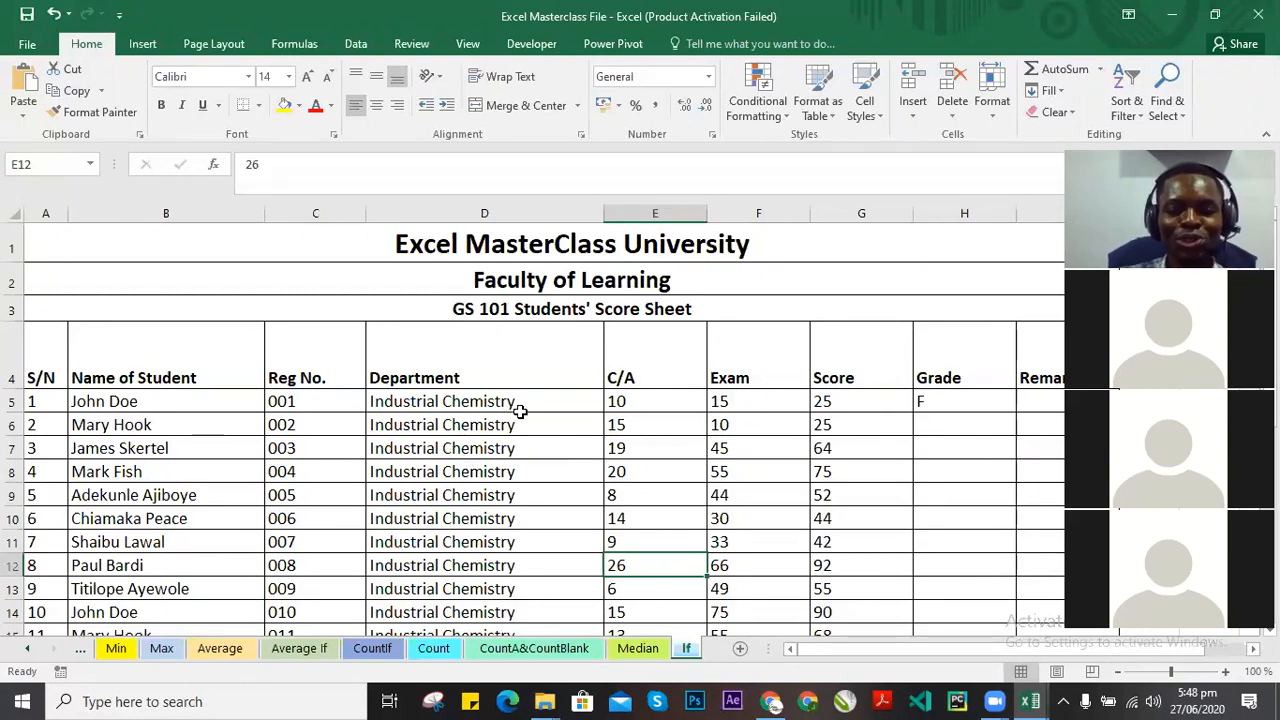
pyautogui.scroll(-7, 510, 450)
pyautogui.scroll(6, 540, 497)
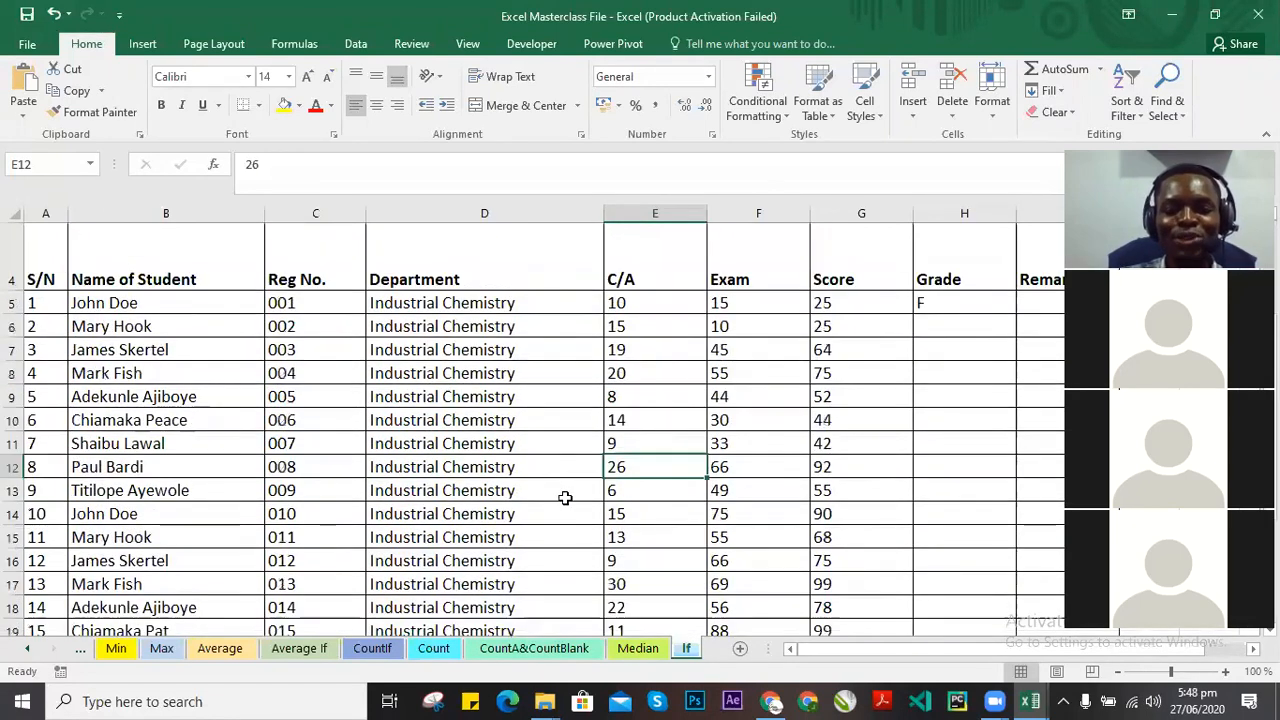
pyautogui.scroll(1, 573, 492)
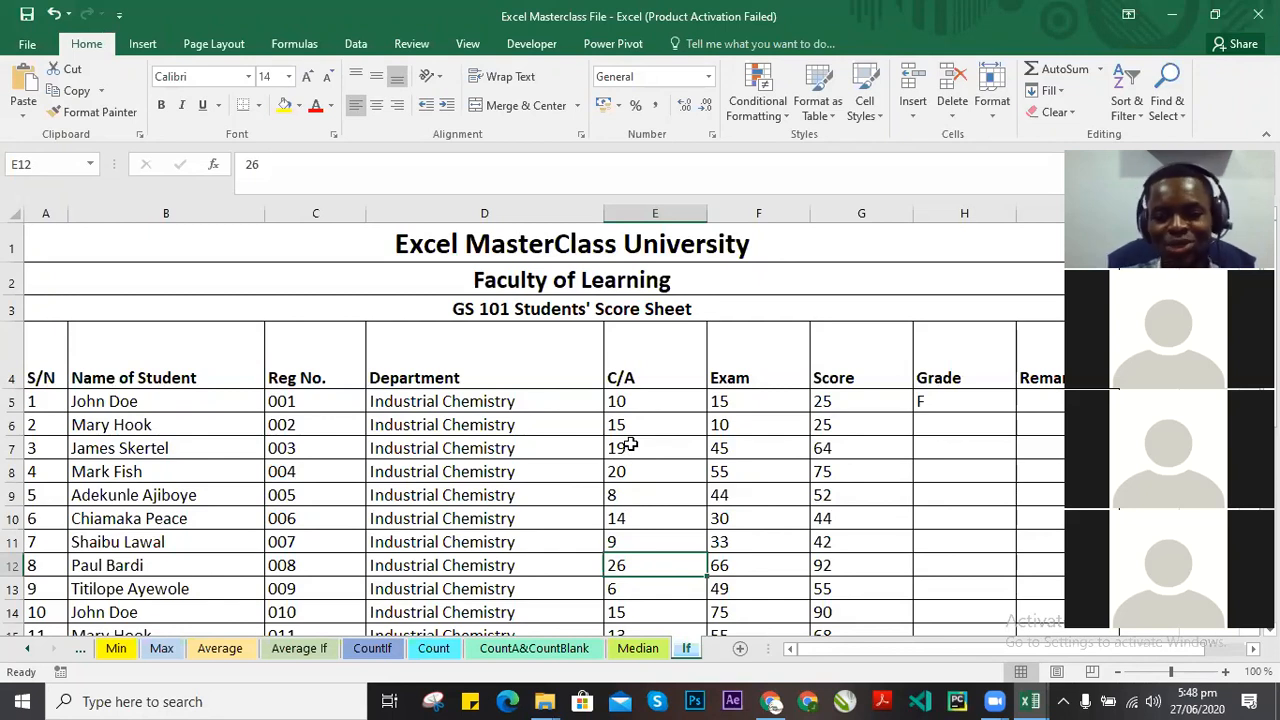
pyautogui.hscroll(1, 1049, 654)
pyautogui.hscroll(-1, 1150, 668)
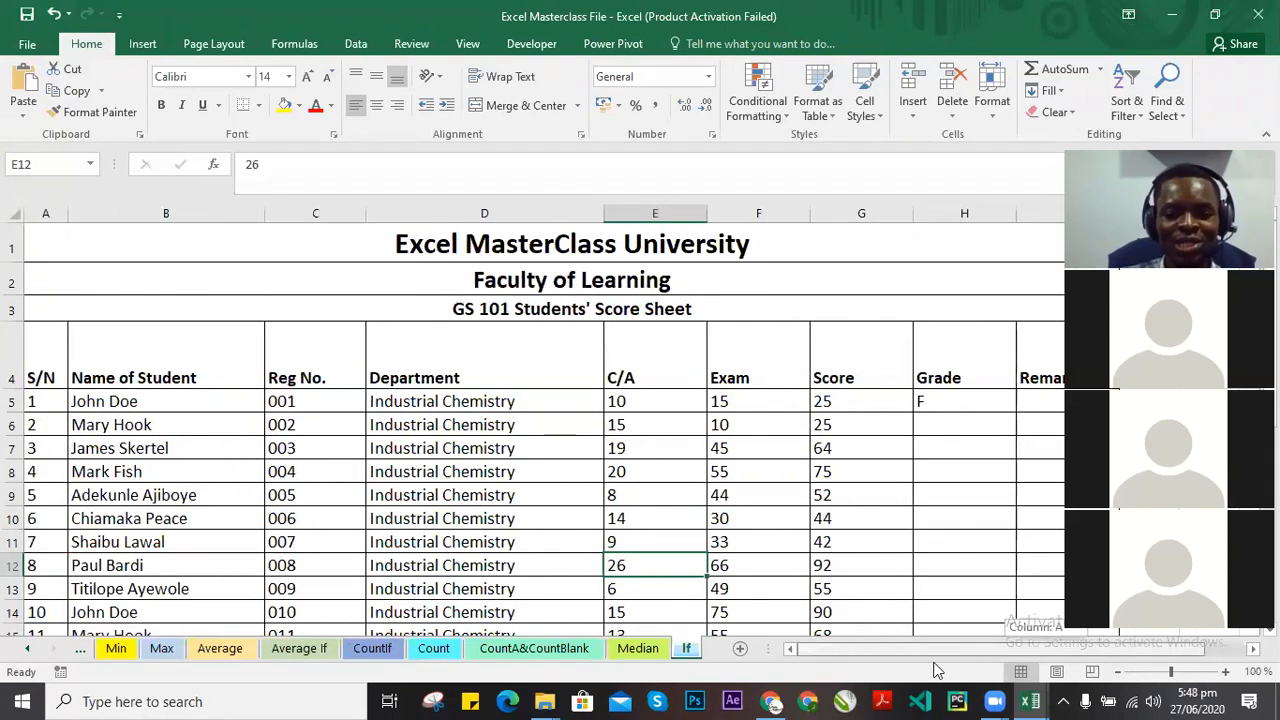
pyautogui.scroll(-2, 591, 357)
pyautogui.scroll(2, 610, 388)
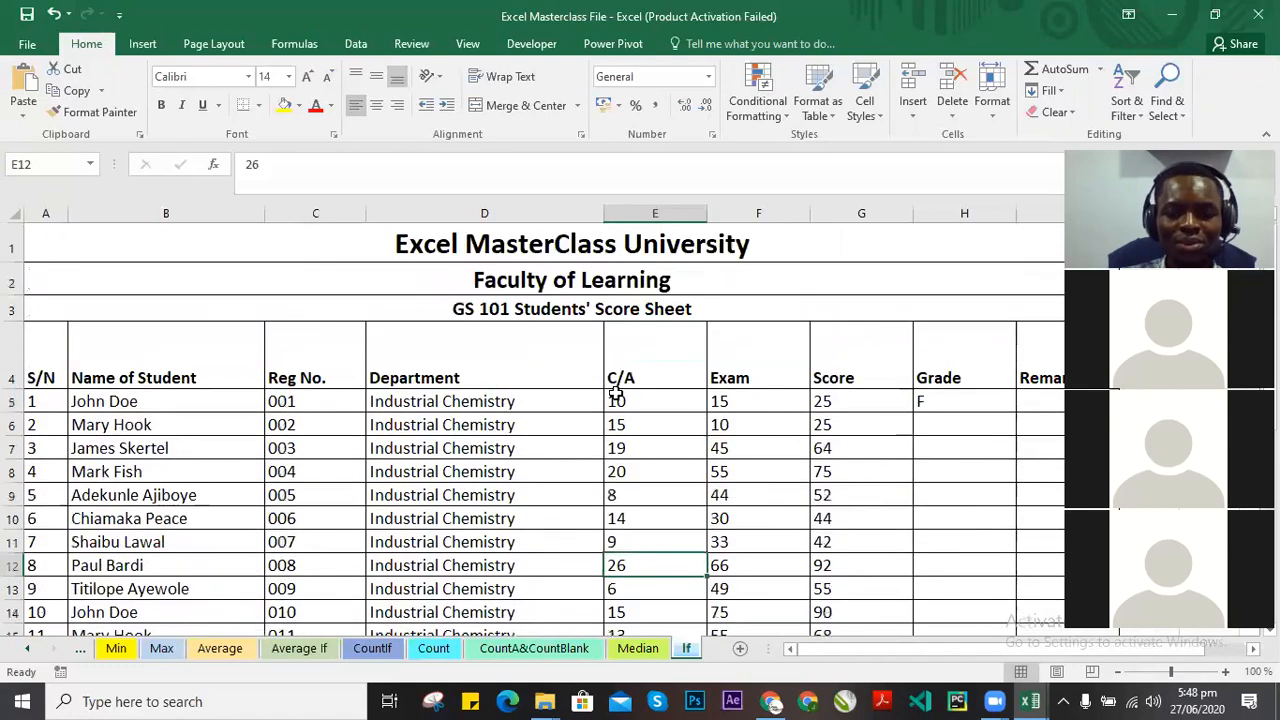
pyautogui.scroll(-4, 622, 420)
pyautogui.scroll(4, 626, 443)
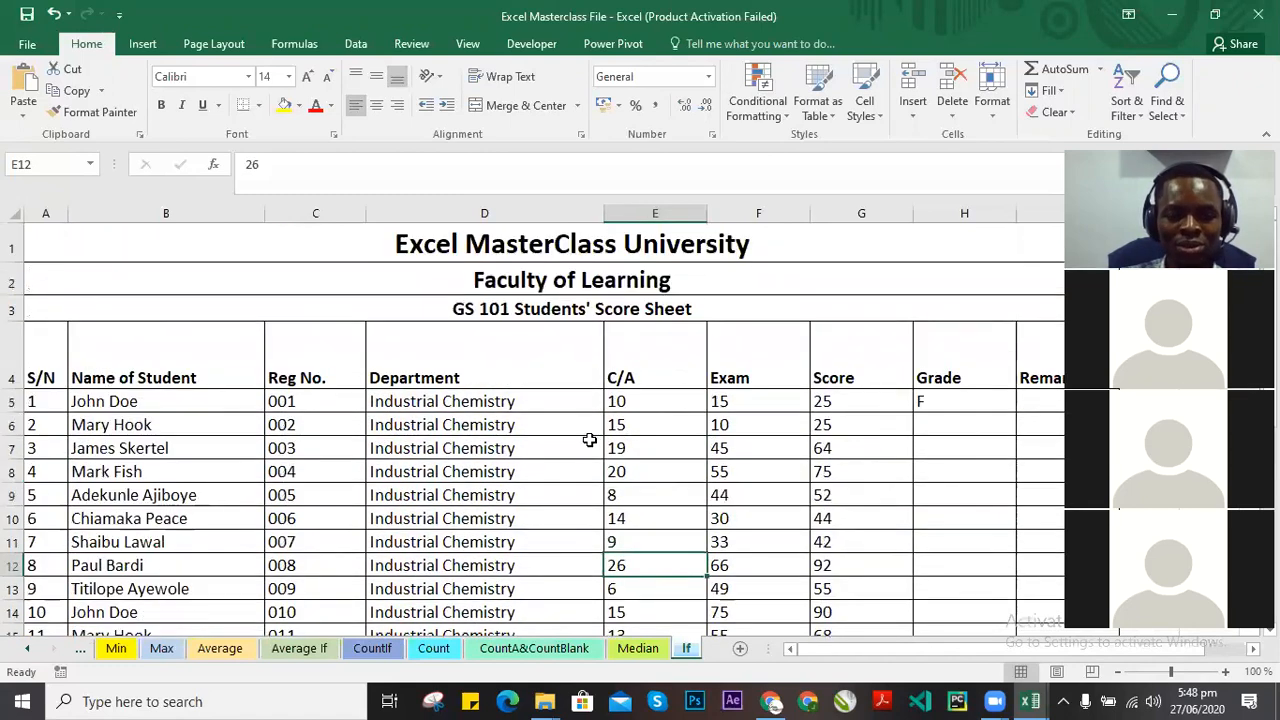
pyautogui.scroll(-2, 594, 445)
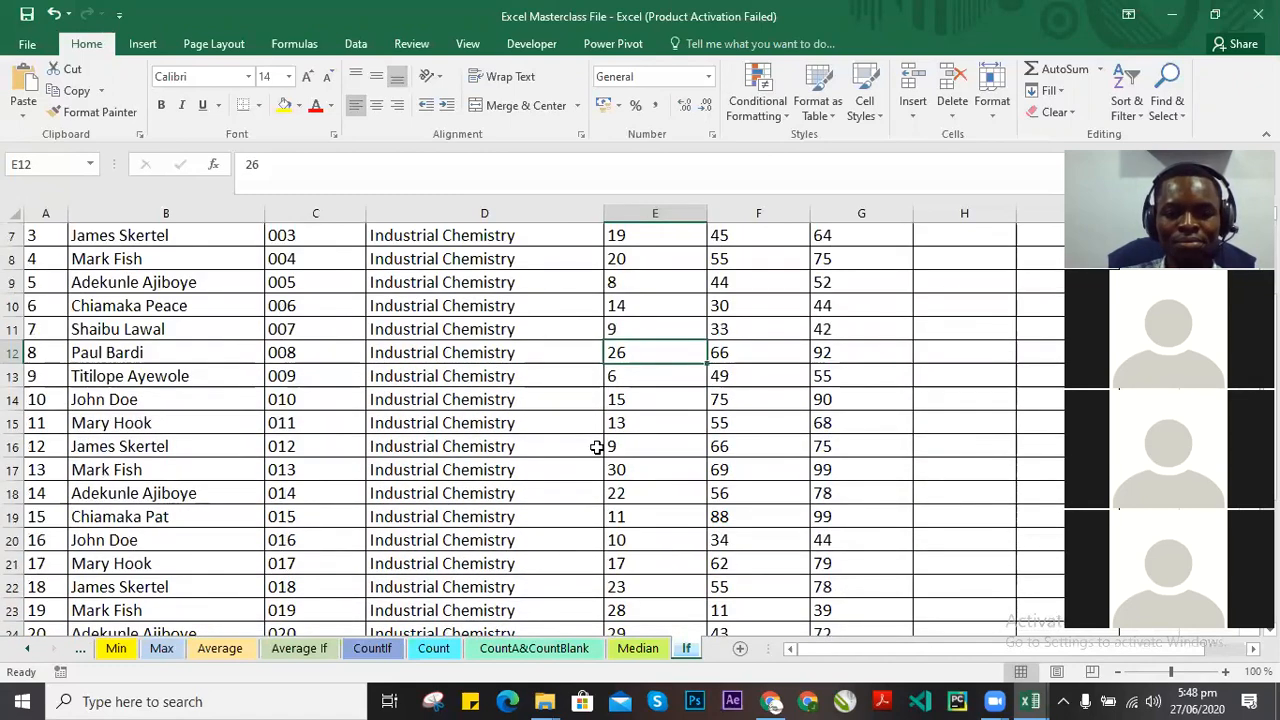
pyautogui.scroll(2, 596, 447)
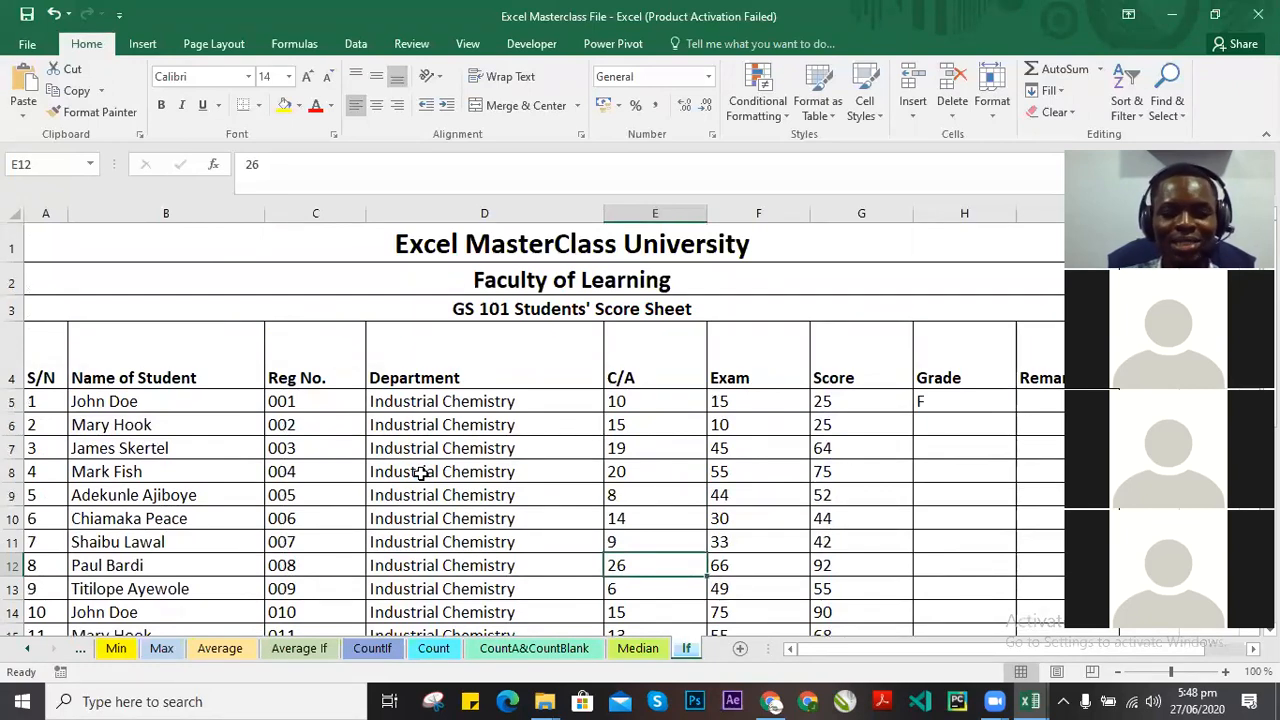
# Go through the first student's row from S/N to Remark, including the Score and Grade formulas, with all columns in view.
pyautogui.scroll(-1, 420, 474)
pyautogui.scroll(-1, 566, 470)
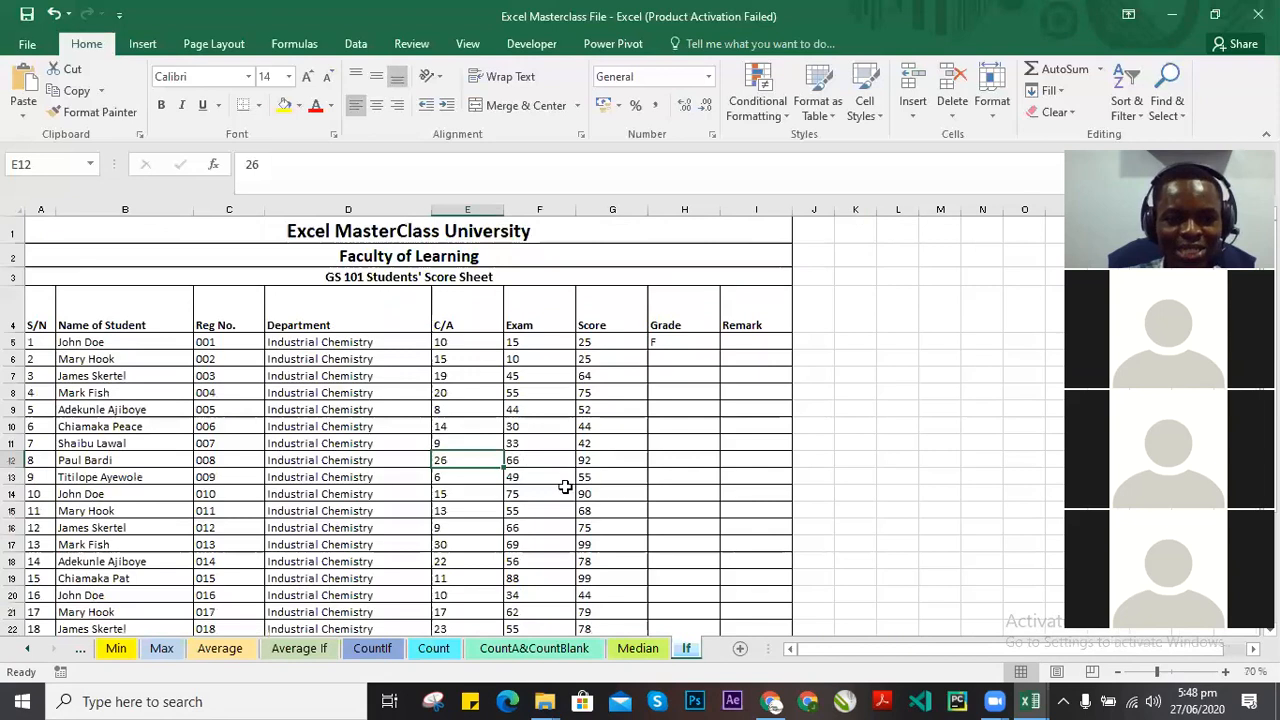
pyautogui.scroll(-4, 550, 422)
pyautogui.scroll(4, 558, 449)
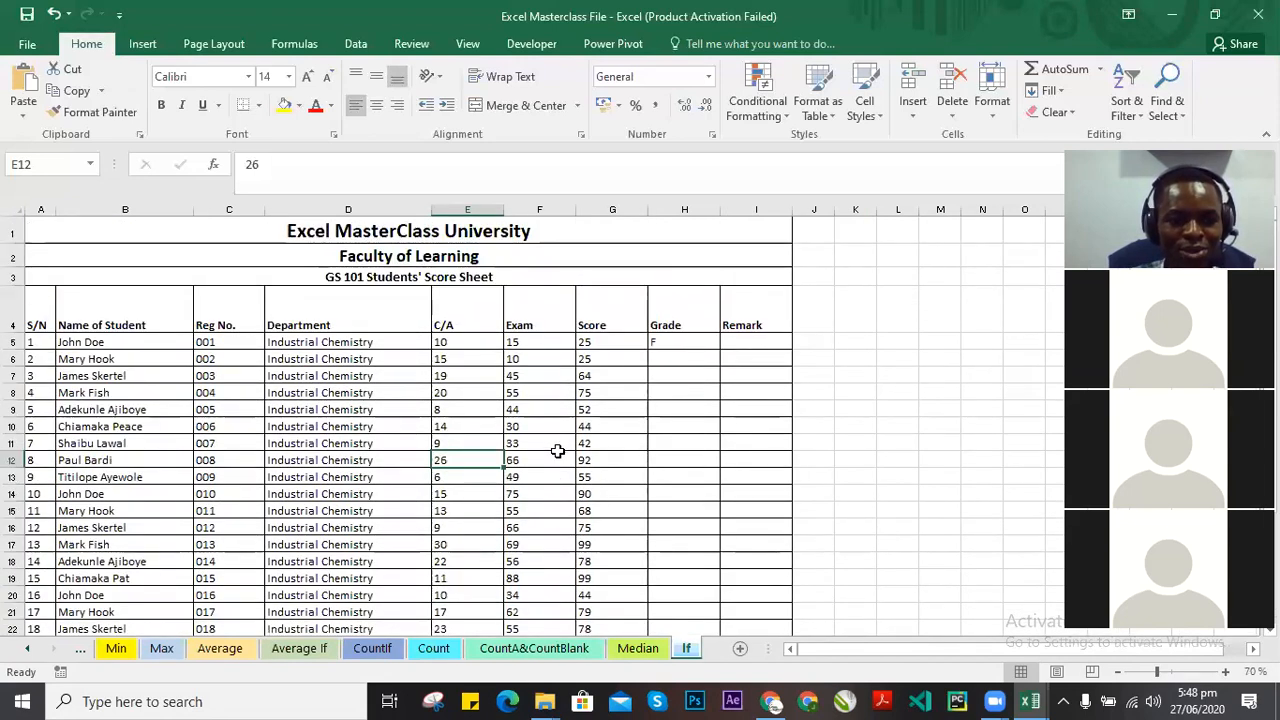
pyautogui.scroll(-1, 558, 455)
pyautogui.scroll(1, 558, 464)
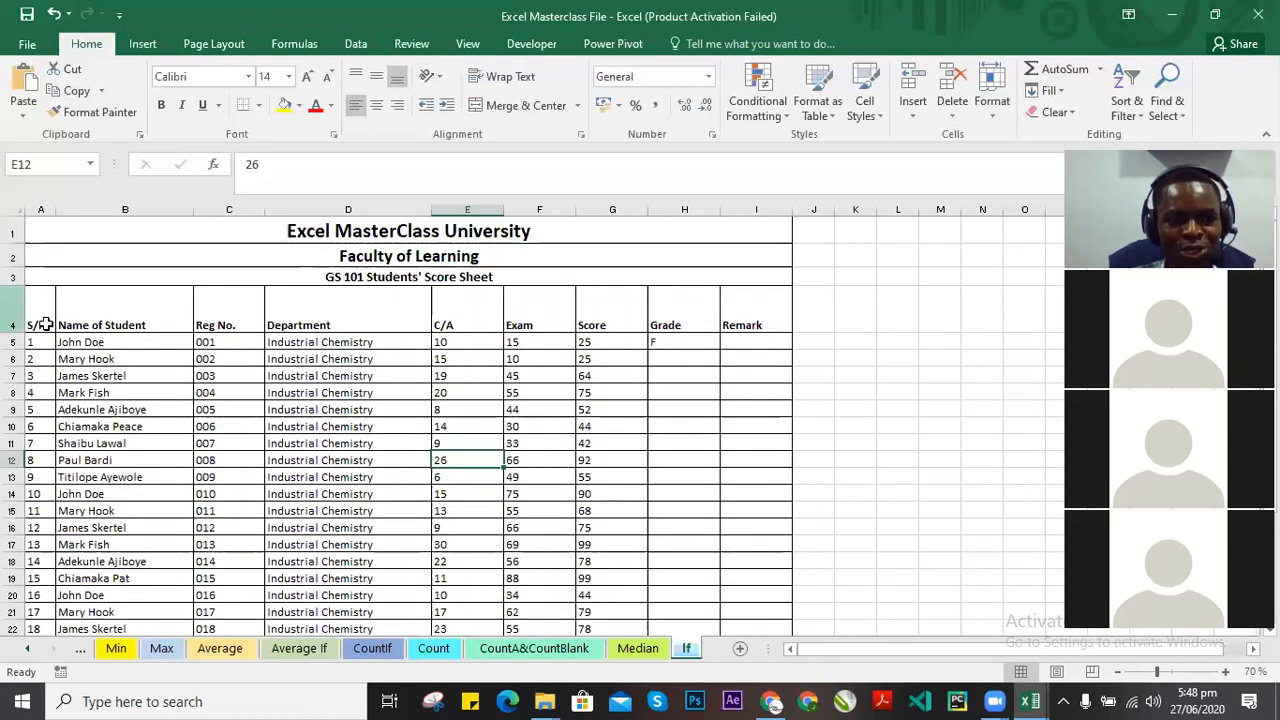
pyautogui.click(46, 343)
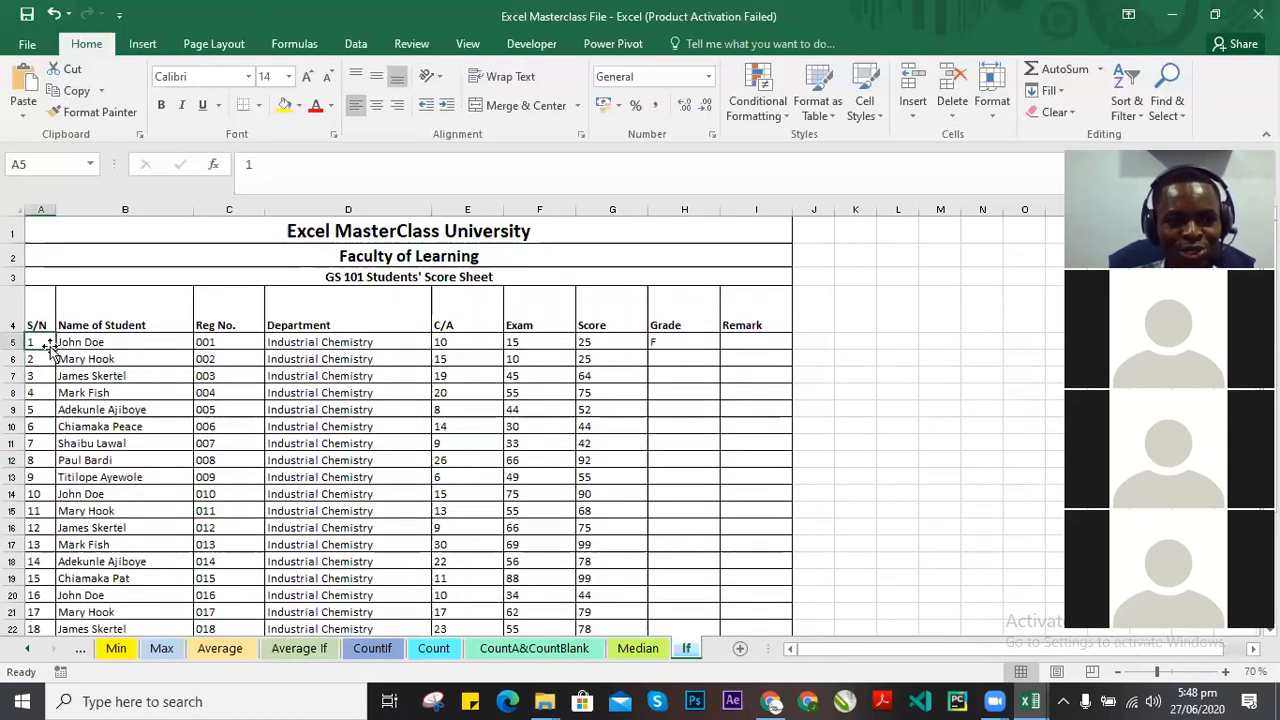
pyautogui.click(147, 344)
pyautogui.click(246, 346)
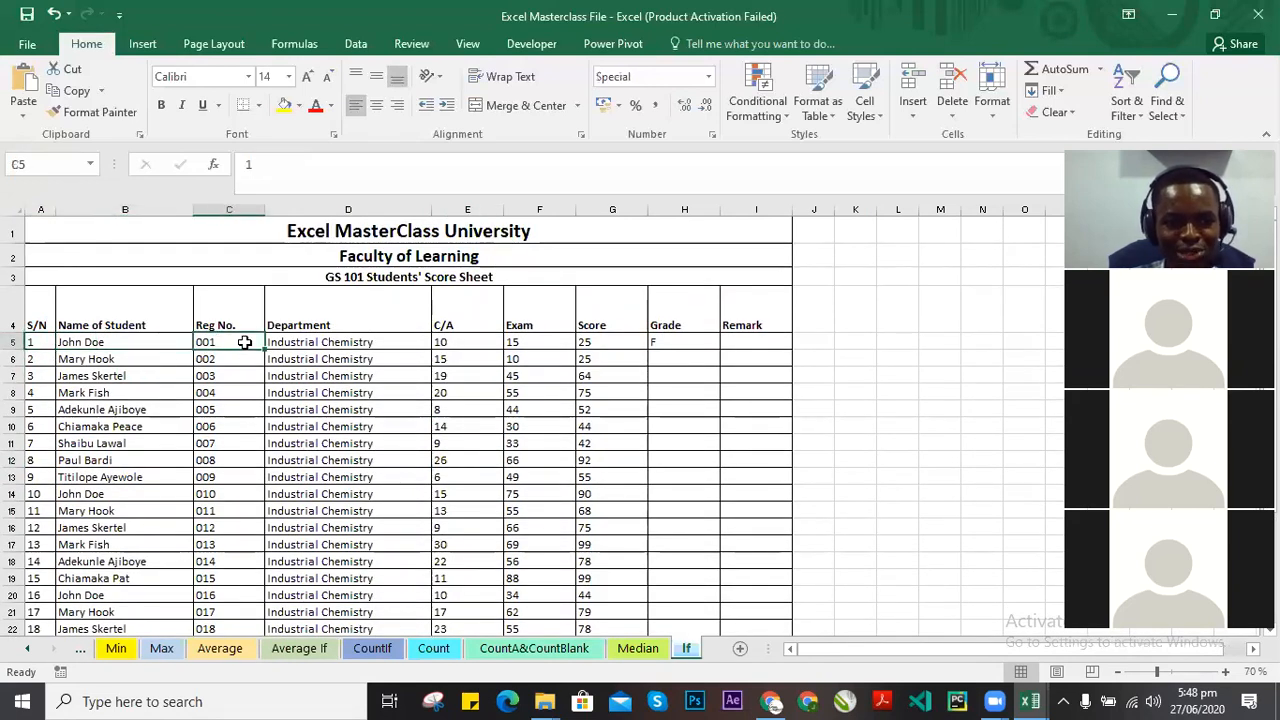
pyautogui.click(340, 344)
pyautogui.click(479, 340)
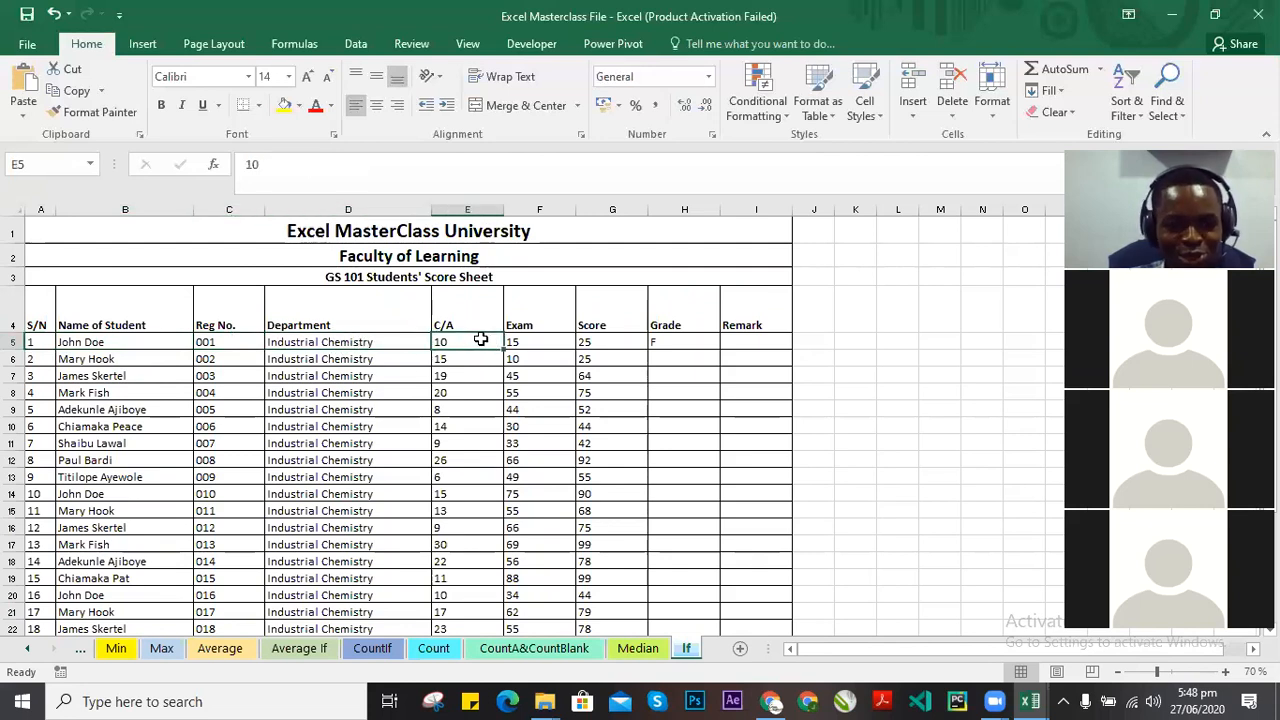
pyautogui.click(543, 343)
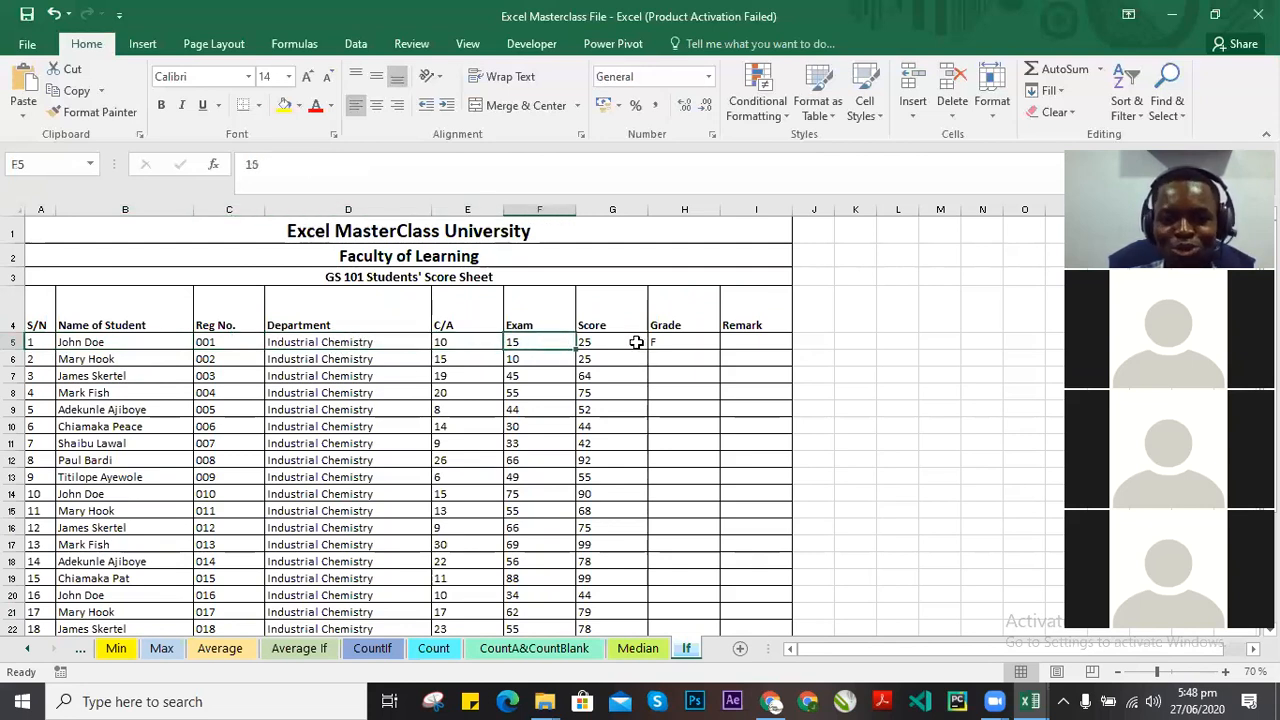
pyautogui.click(636, 342)
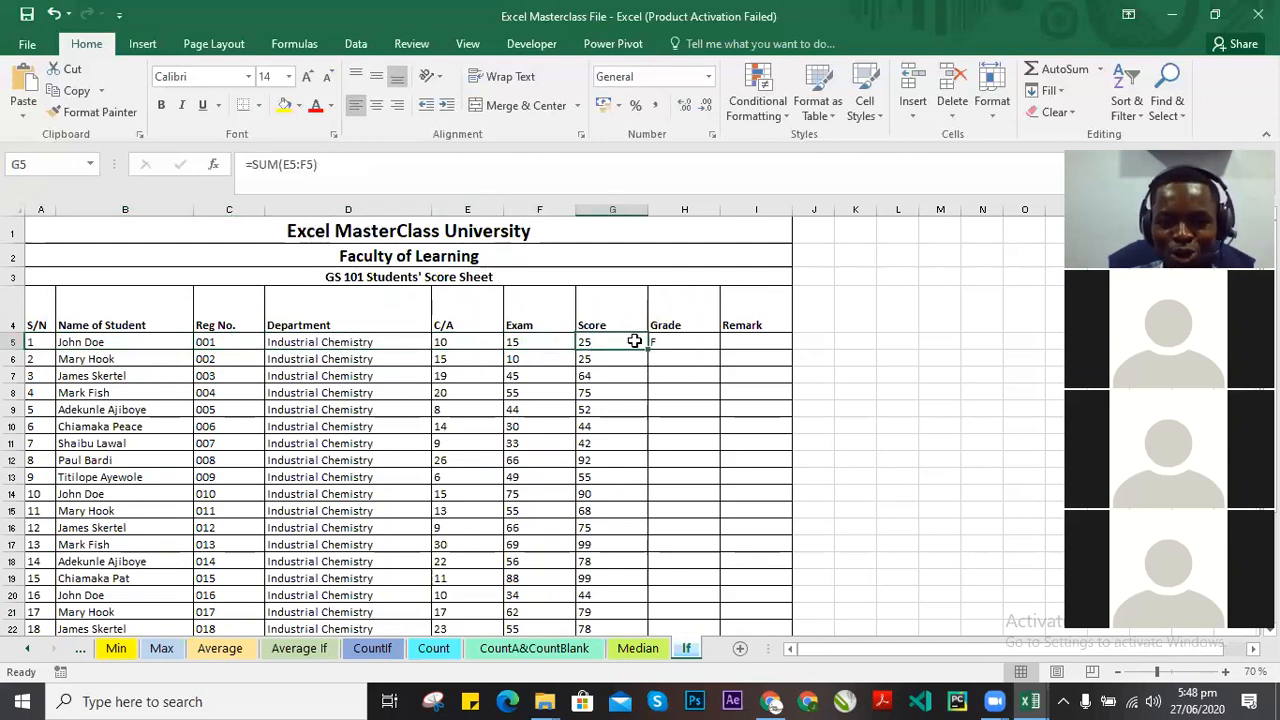
pyautogui.click(692, 341)
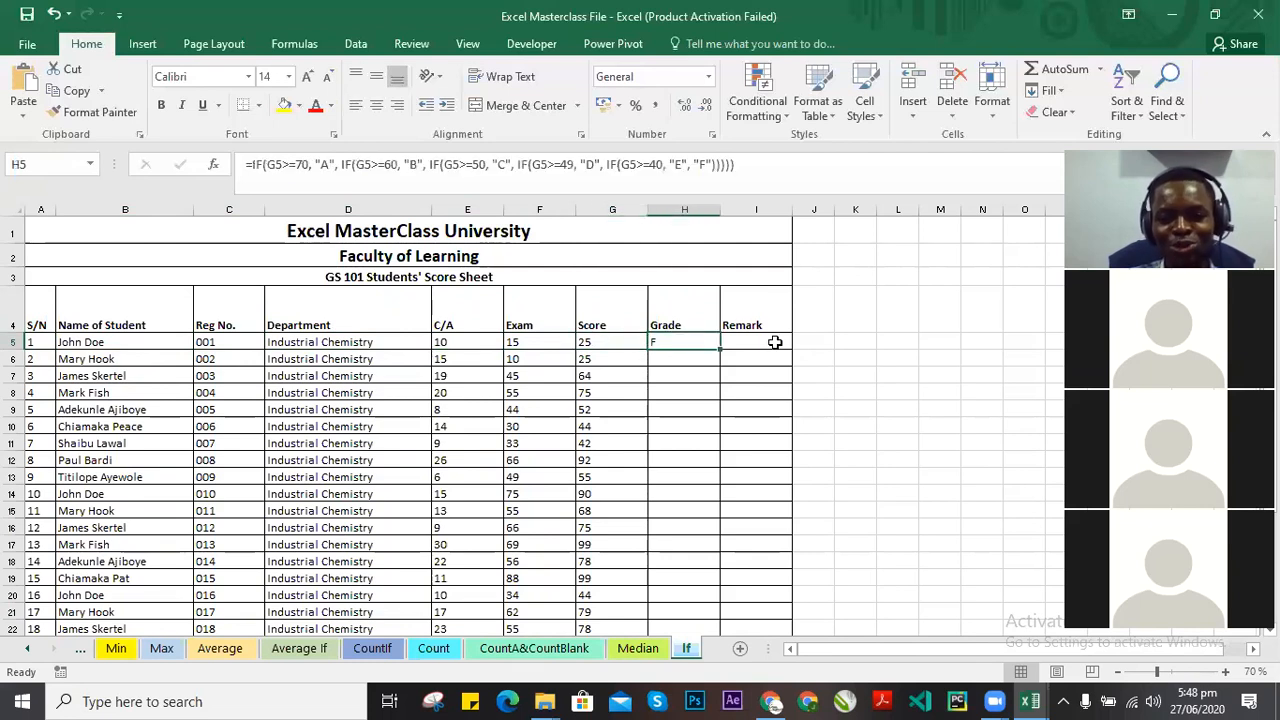
pyautogui.click(775, 342)
# Inspect the nested IF formula behind the first student's grade in H5.
pyautogui.click(683, 341)
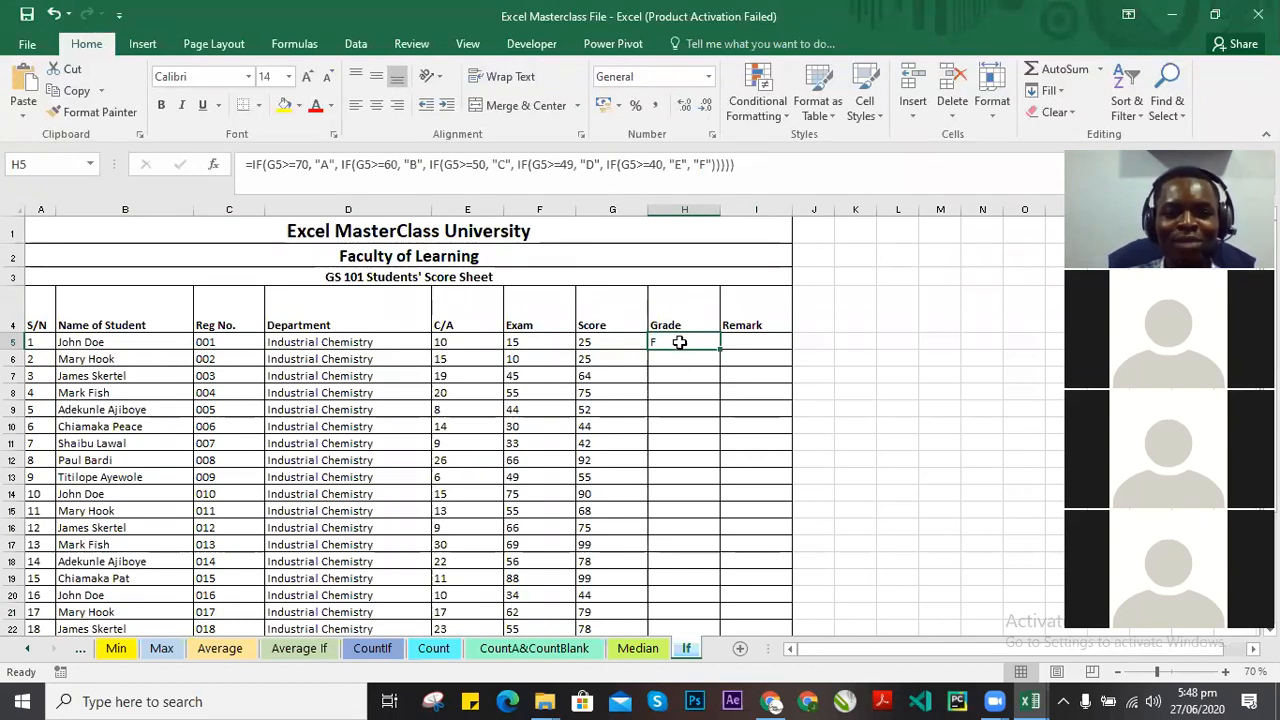
pyautogui.click(698, 359)
pyautogui.click(686, 342)
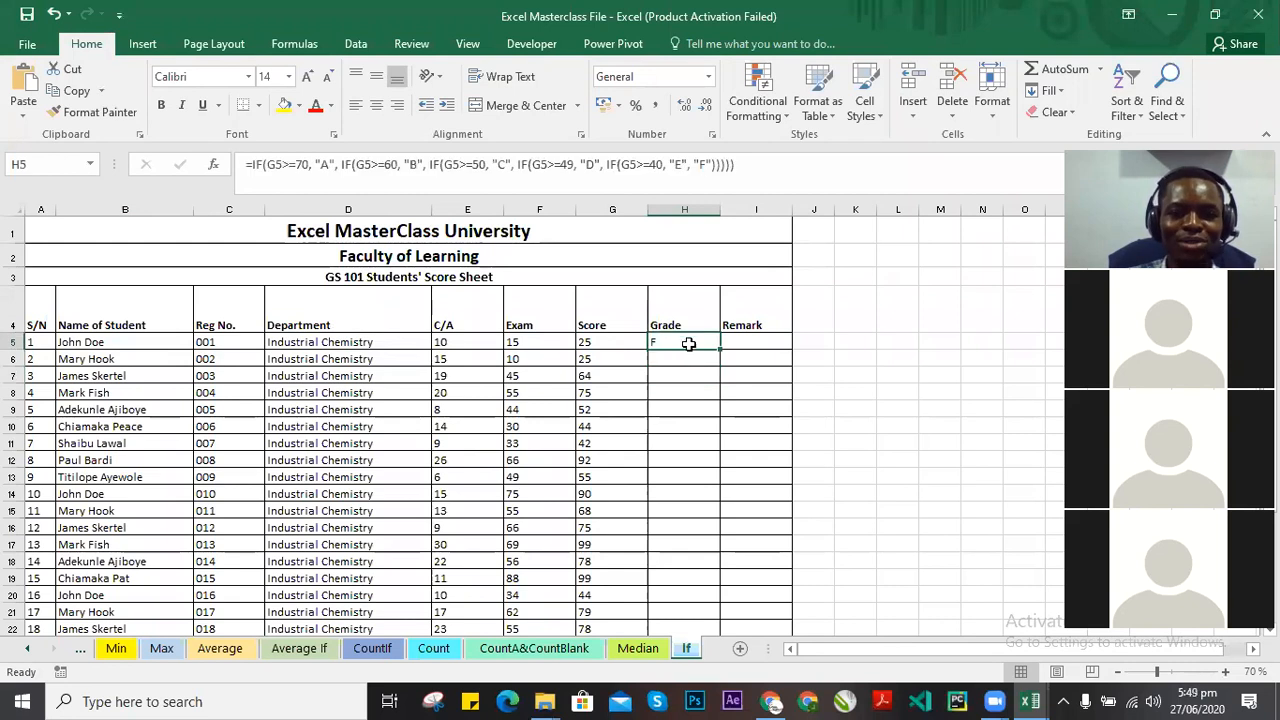
pyautogui.doubleClick(686, 342)
pyautogui.press('Escape')
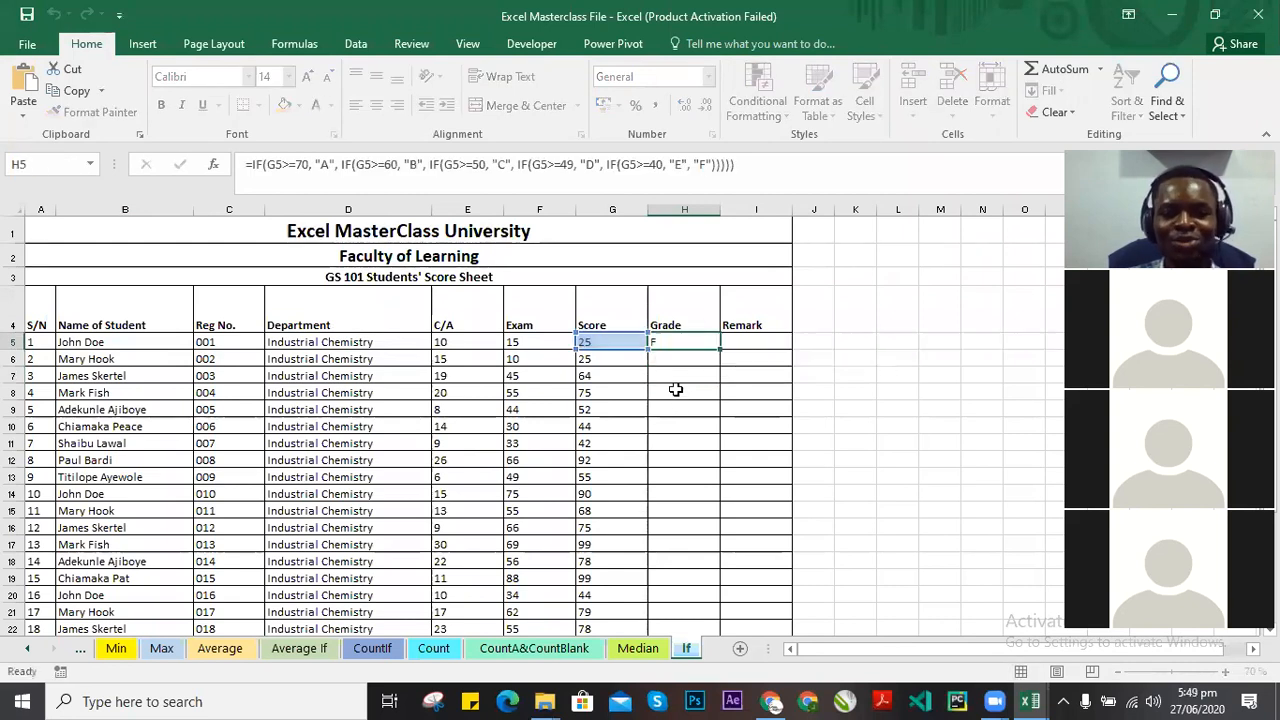
pyautogui.doubleClick(692, 343)
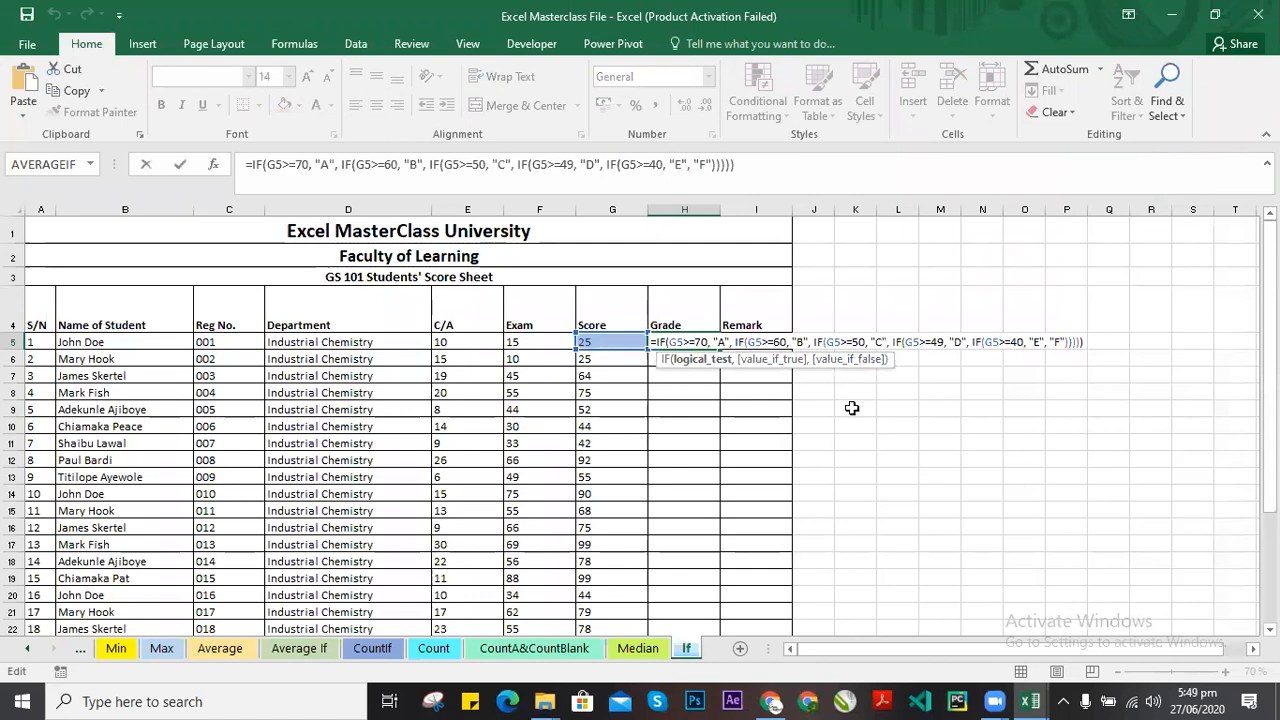
pyautogui.hotkey('ctrl', 'Return')
pyautogui.click(859, 339)
pyautogui.click(686, 338)
# Examine the grade thresholds in the H5 formula at an enlarged view, comparing them with the scores in column G.
pyautogui.scroll(4, 802, 356)
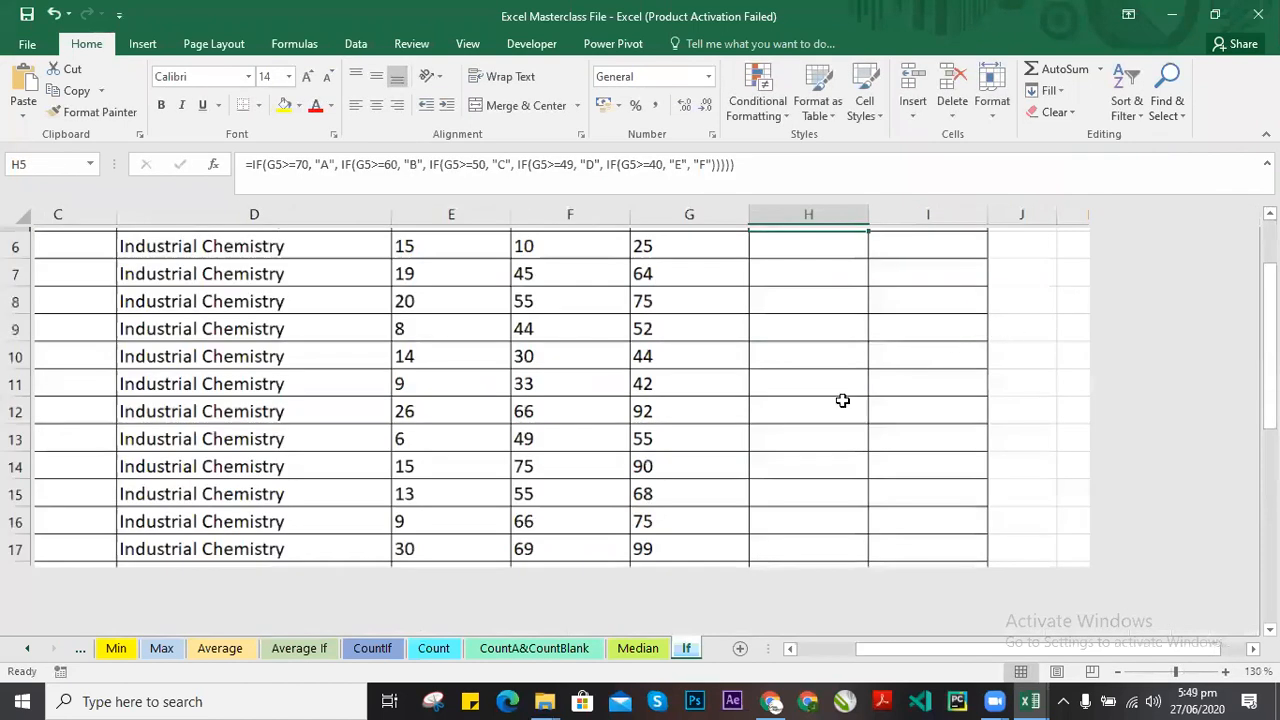
pyautogui.scroll(1, 1043, 275)
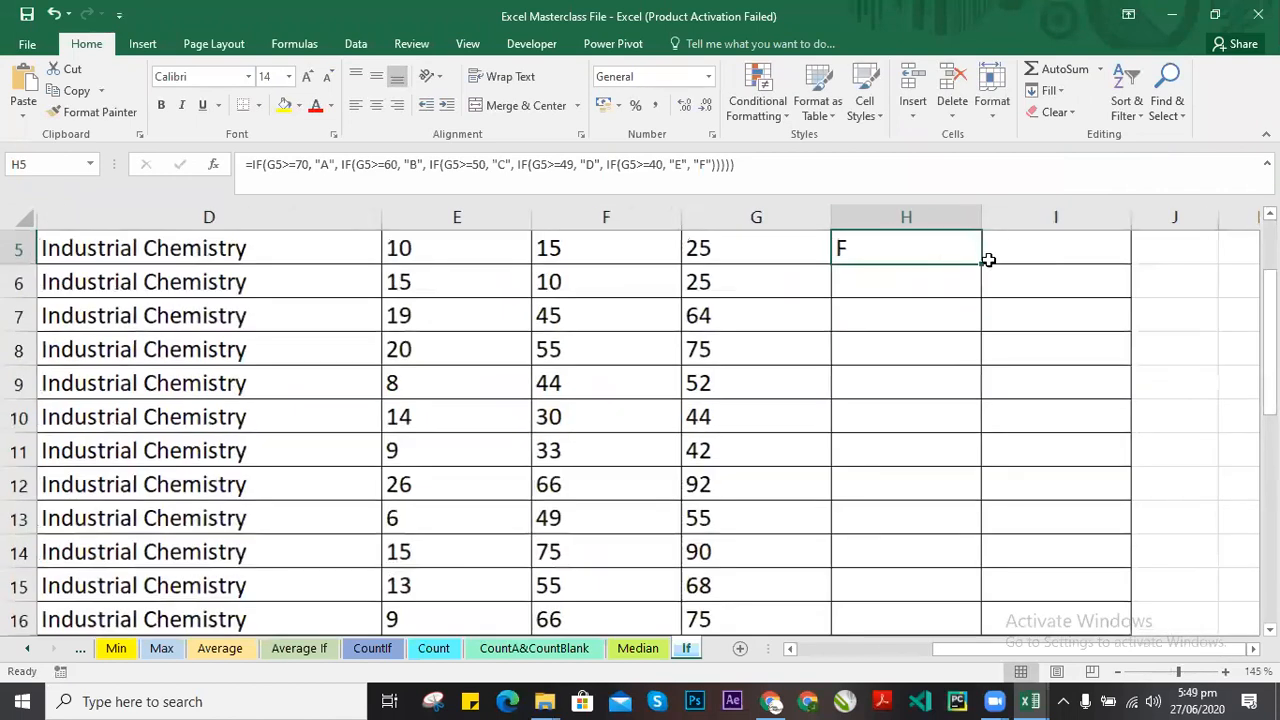
pyautogui.scroll(3, 928, 297)
pyautogui.doubleClick(690, 258)
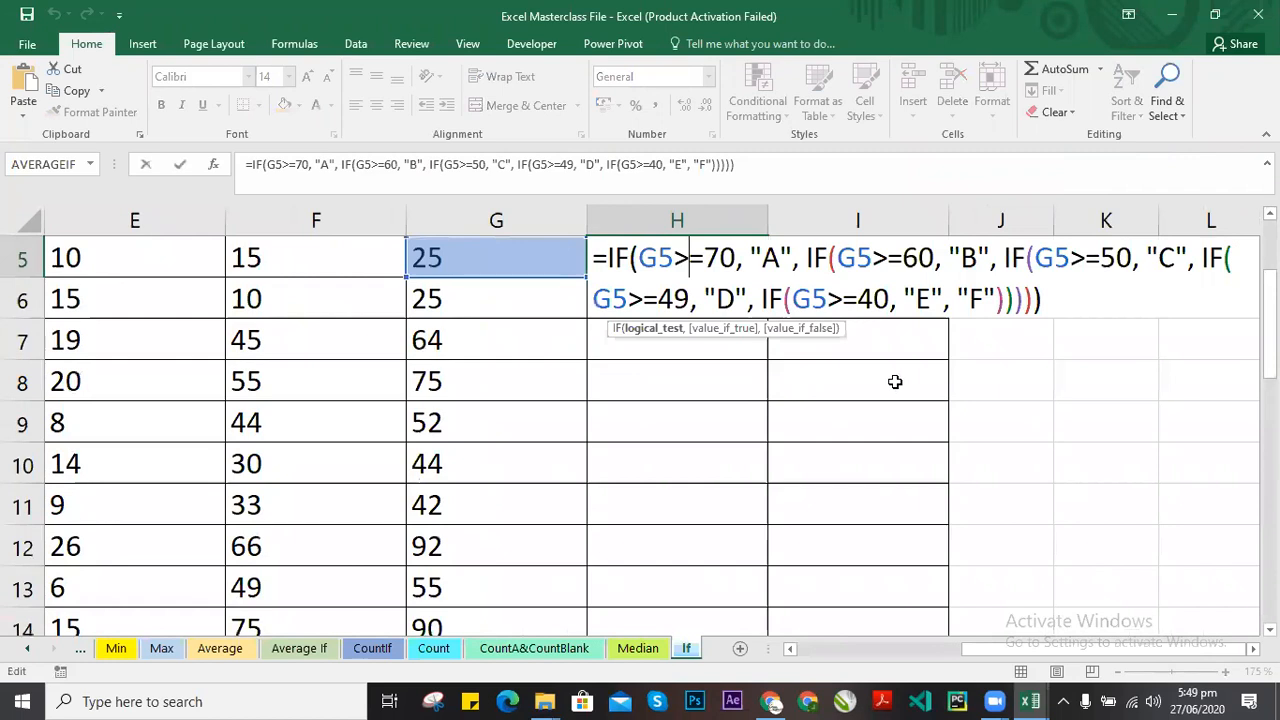
pyautogui.scroll(2, 895, 382)
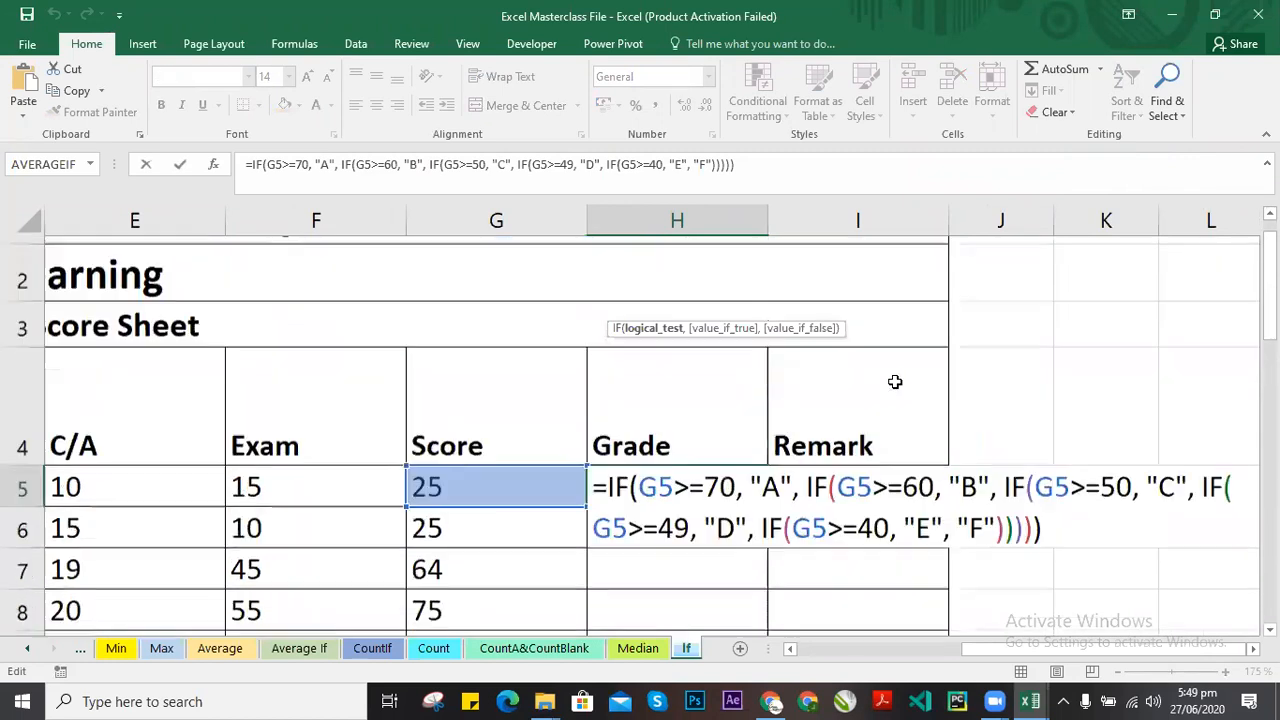
pyautogui.scroll(-2, 895, 382)
pyautogui.scroll(1, 895, 382)
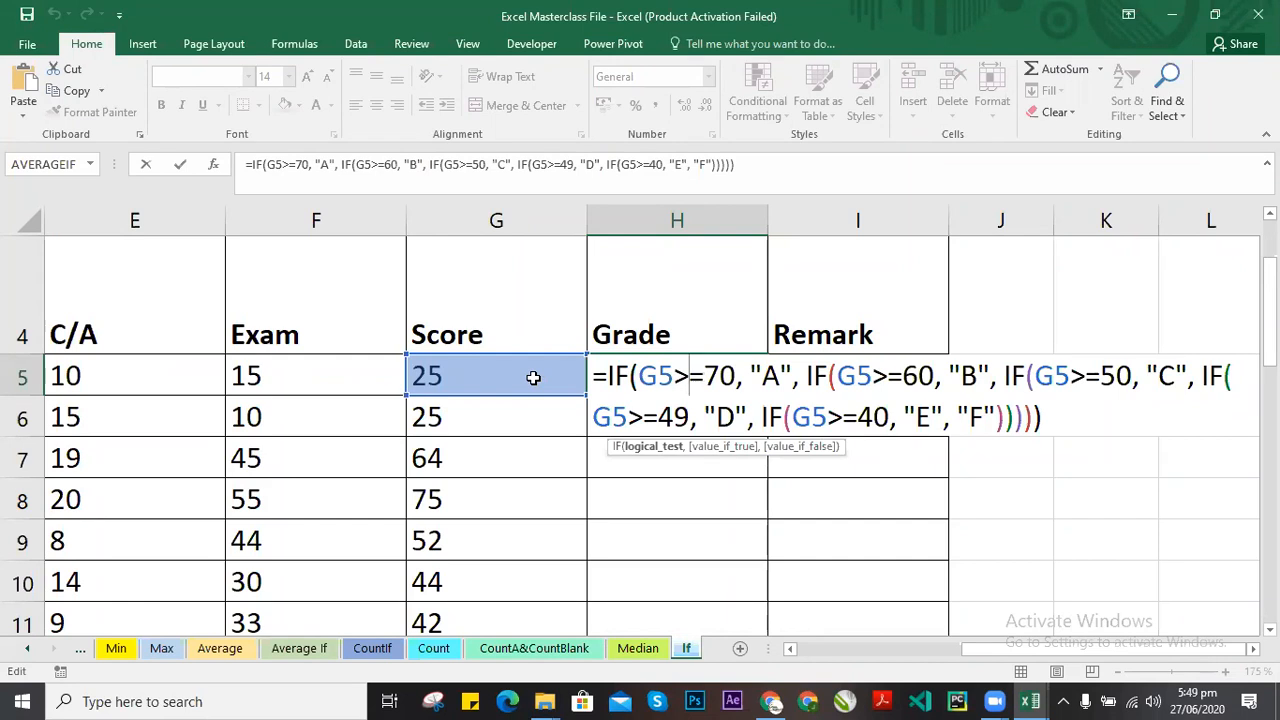
pyautogui.scroll(-1, 531, 381)
pyautogui.scroll(2, 537, 431)
pyautogui.scroll(-2, 520, 449)
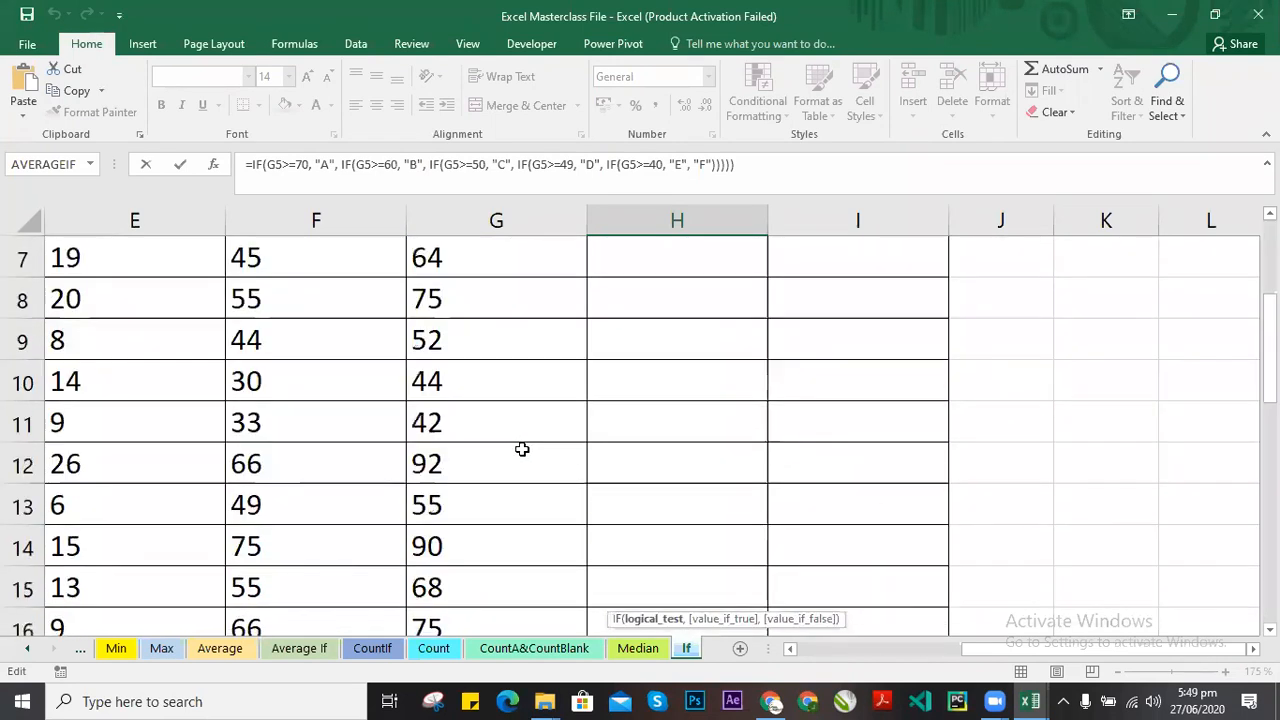
pyautogui.scroll(1, 520, 449)
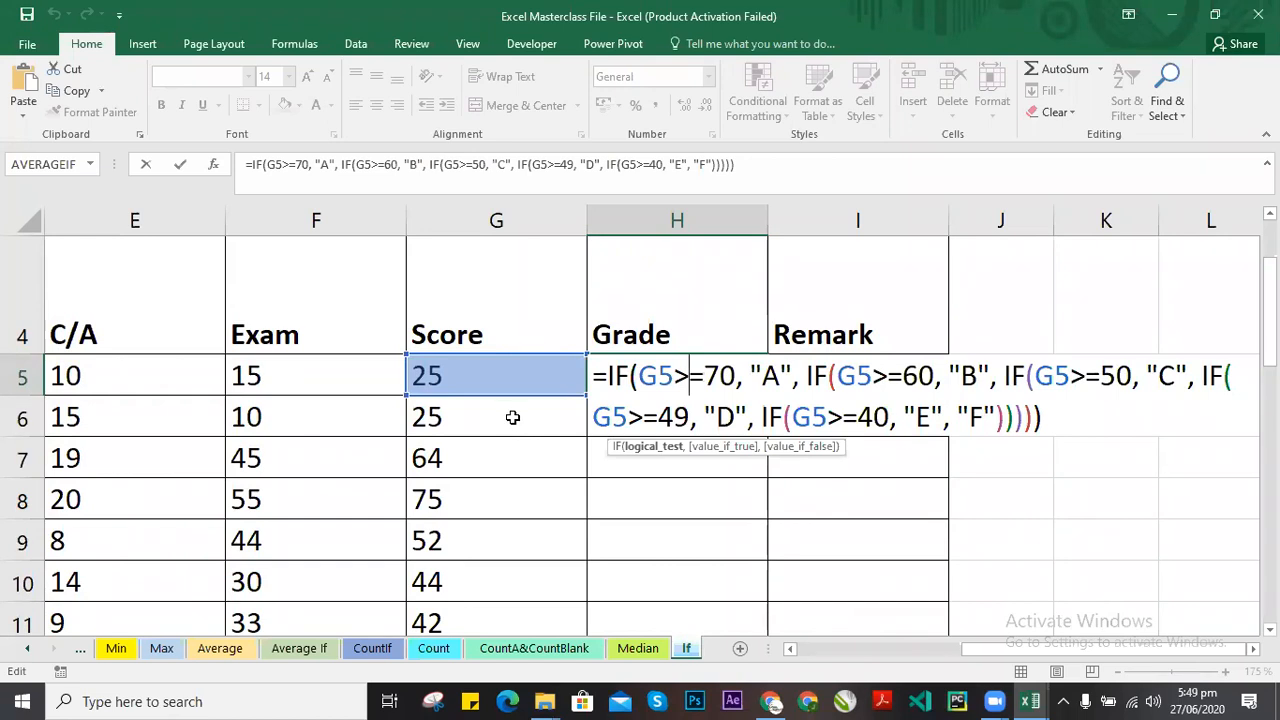
pyautogui.scroll(1, 511, 420)
pyautogui.scroll(-2, 495, 478)
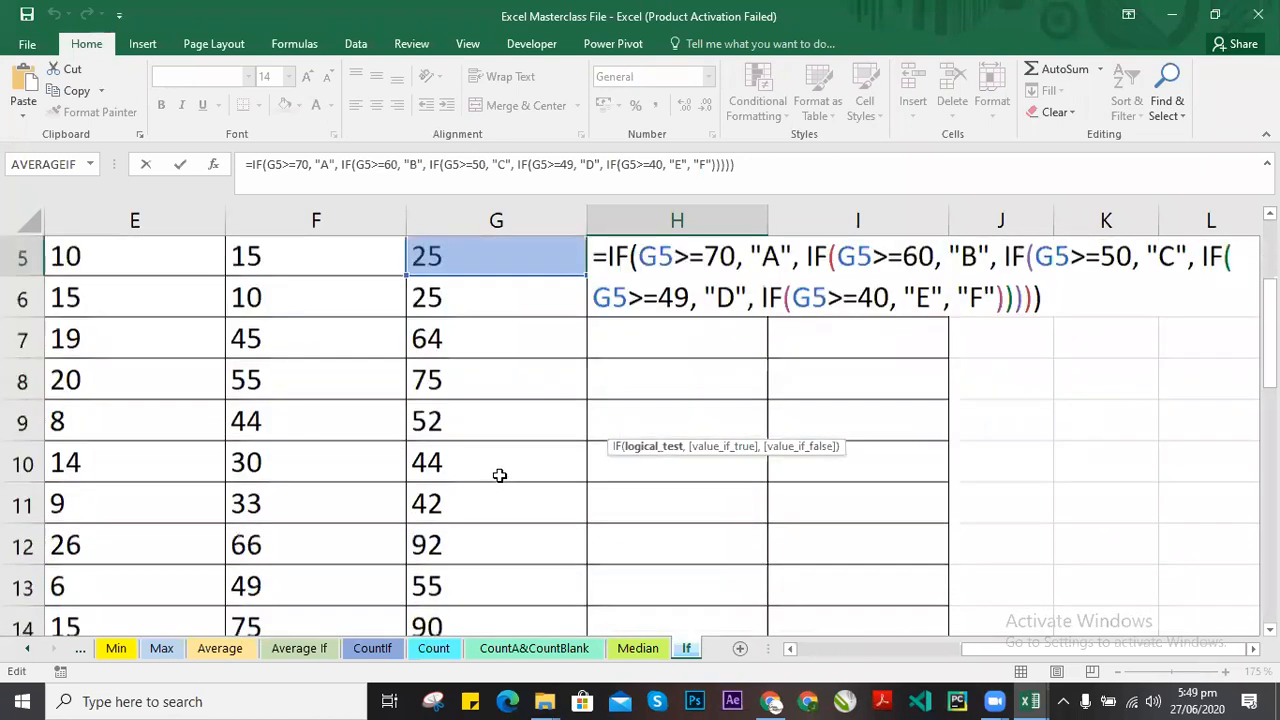
pyautogui.scroll(1, 500, 477)
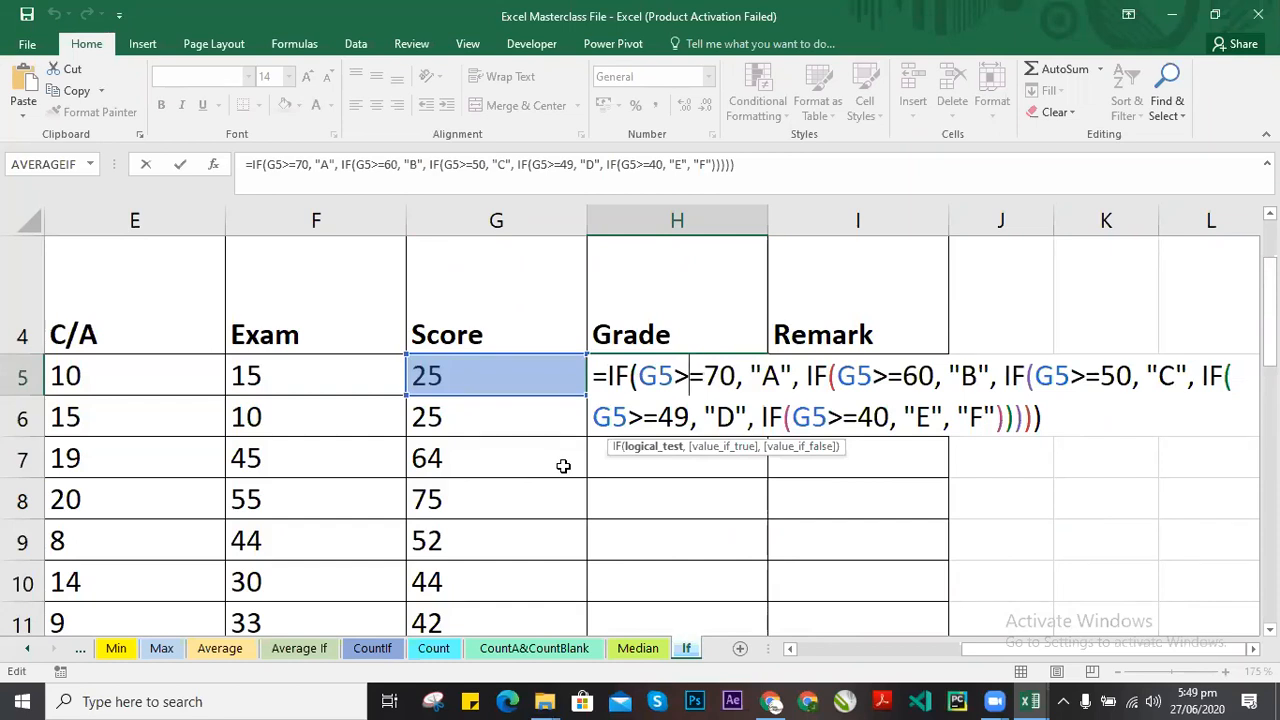
# Clear the existing grade formula from H5 and start a new IF function in the cell.
pyautogui.moveTo(596, 375); pyautogui.dragTo(1176, 440)
pyautogui.press('Escape')
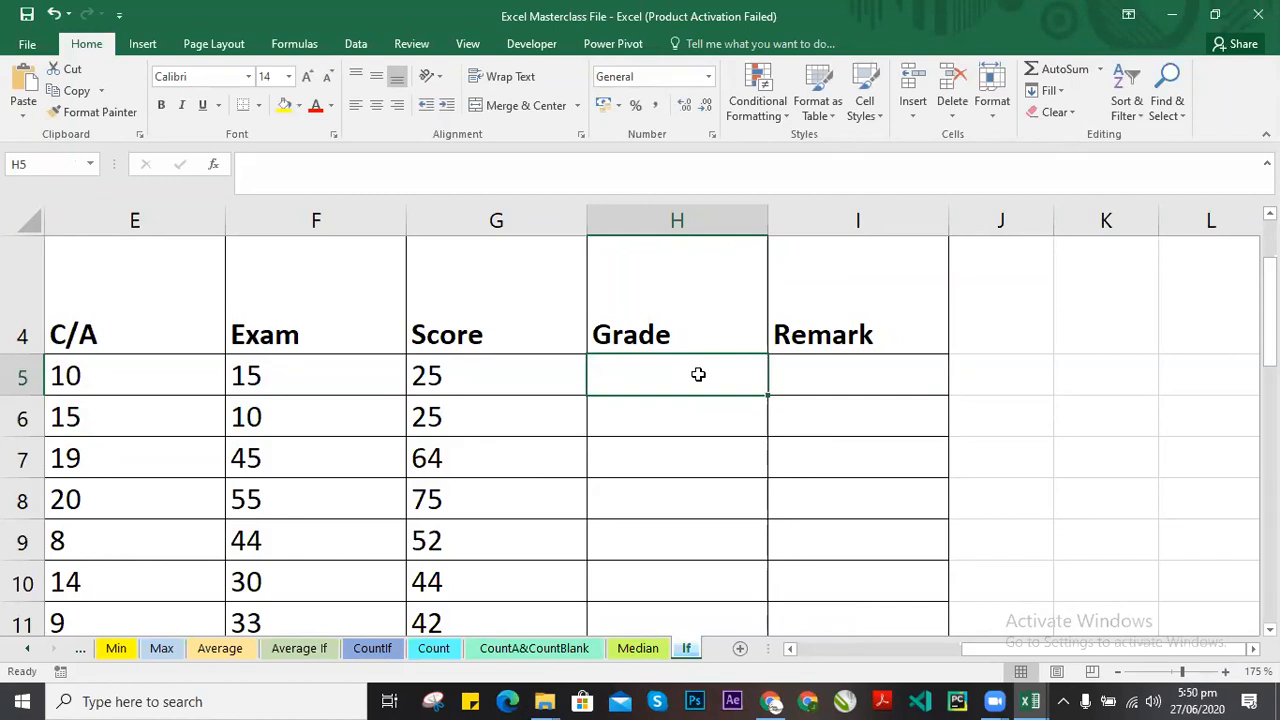
pyautogui.doubleClick(686, 378)
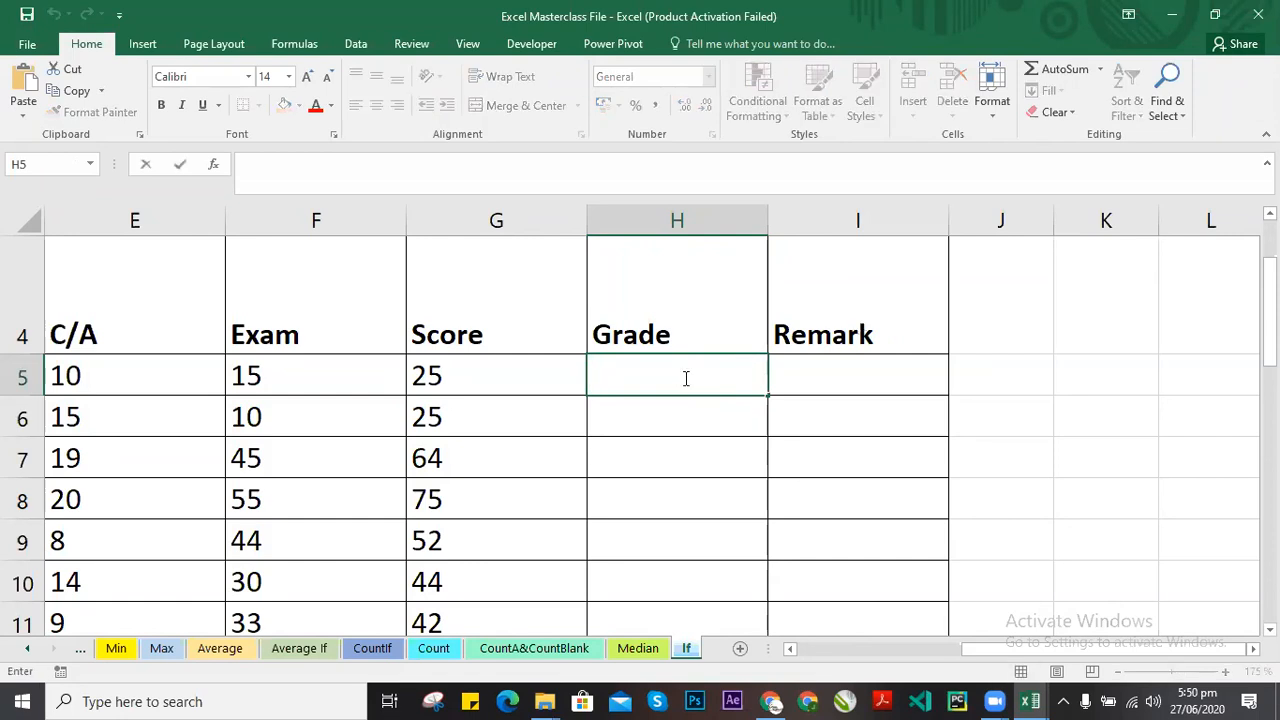
pyautogui.write('=if')
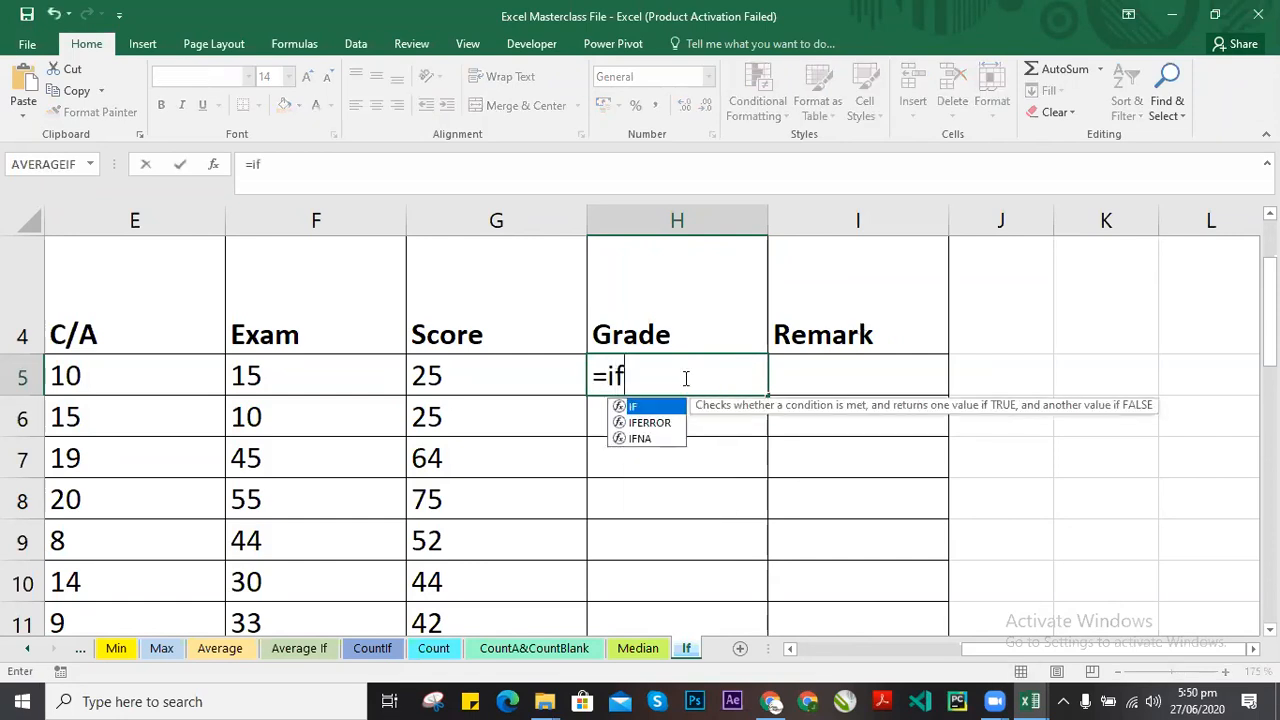
pyautogui.press('BackSpace')
pyautogui.press('BackSpace')
pyautogui.write('IF')
pyautogui.write('(')
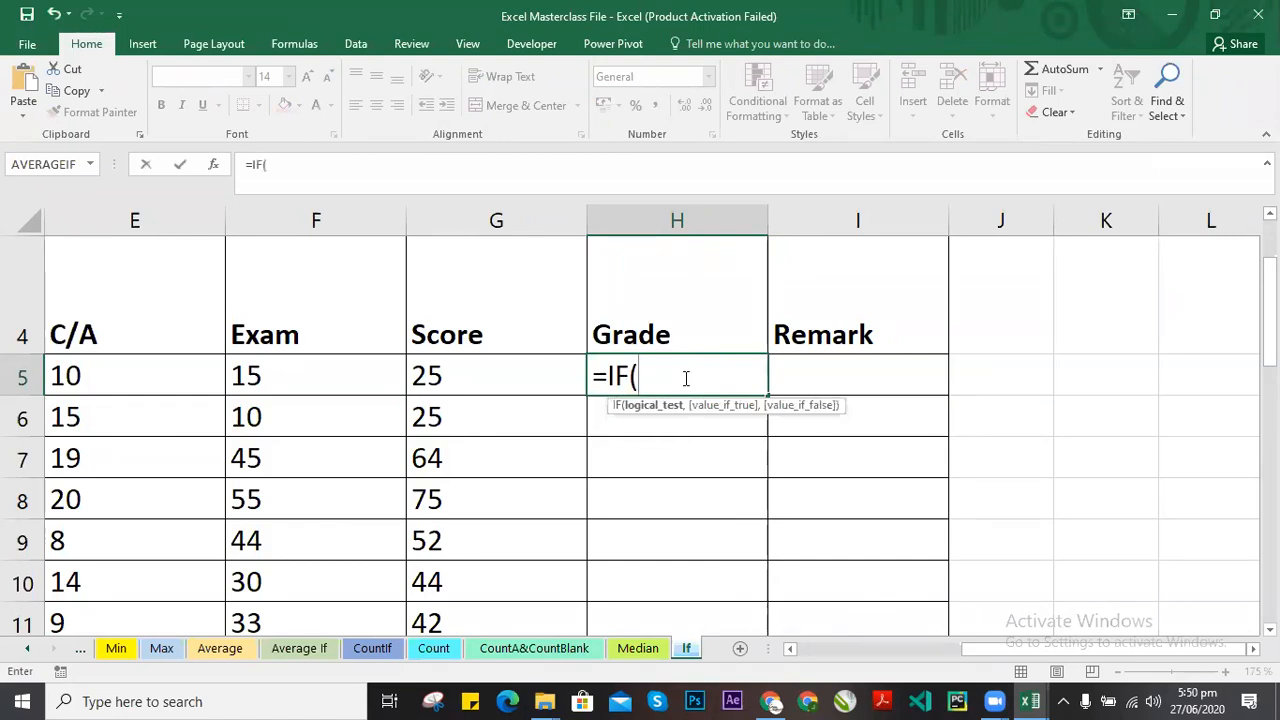
# Enter G5>=70 as the first logical test of the H5 formula, with "A" as the value if true.
pyautogui.click(475, 374)
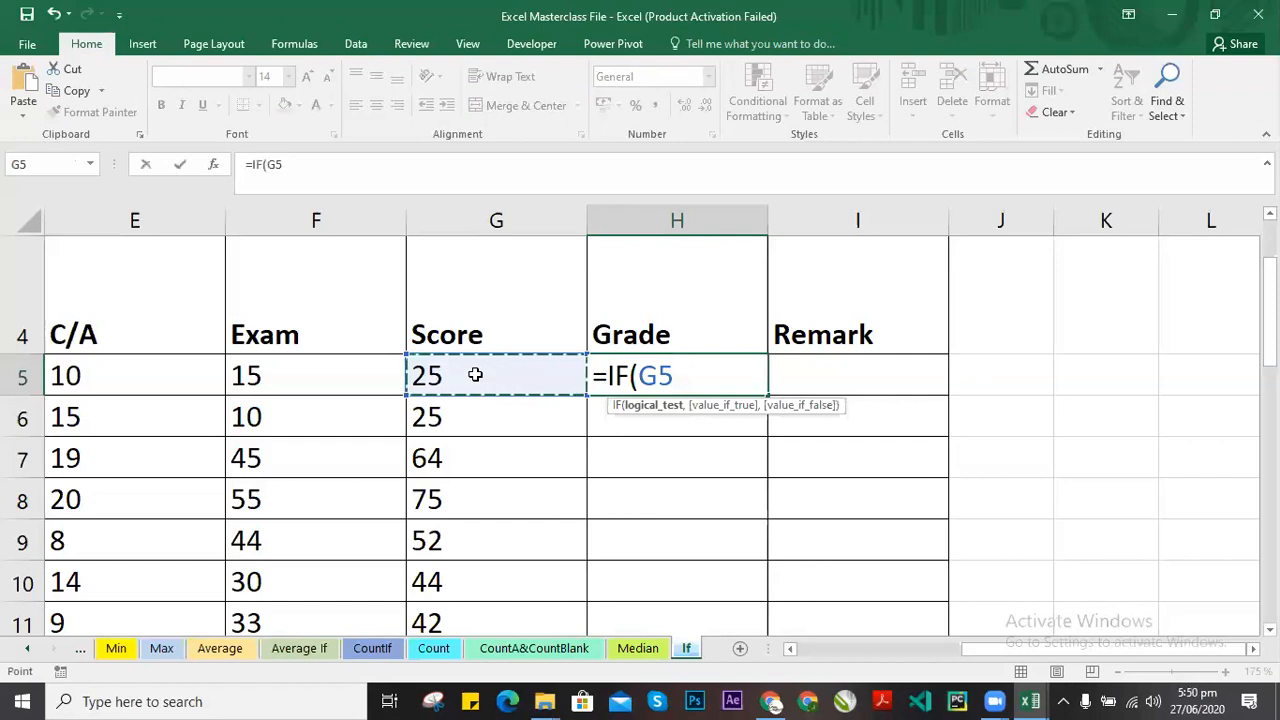
pyautogui.write('>')
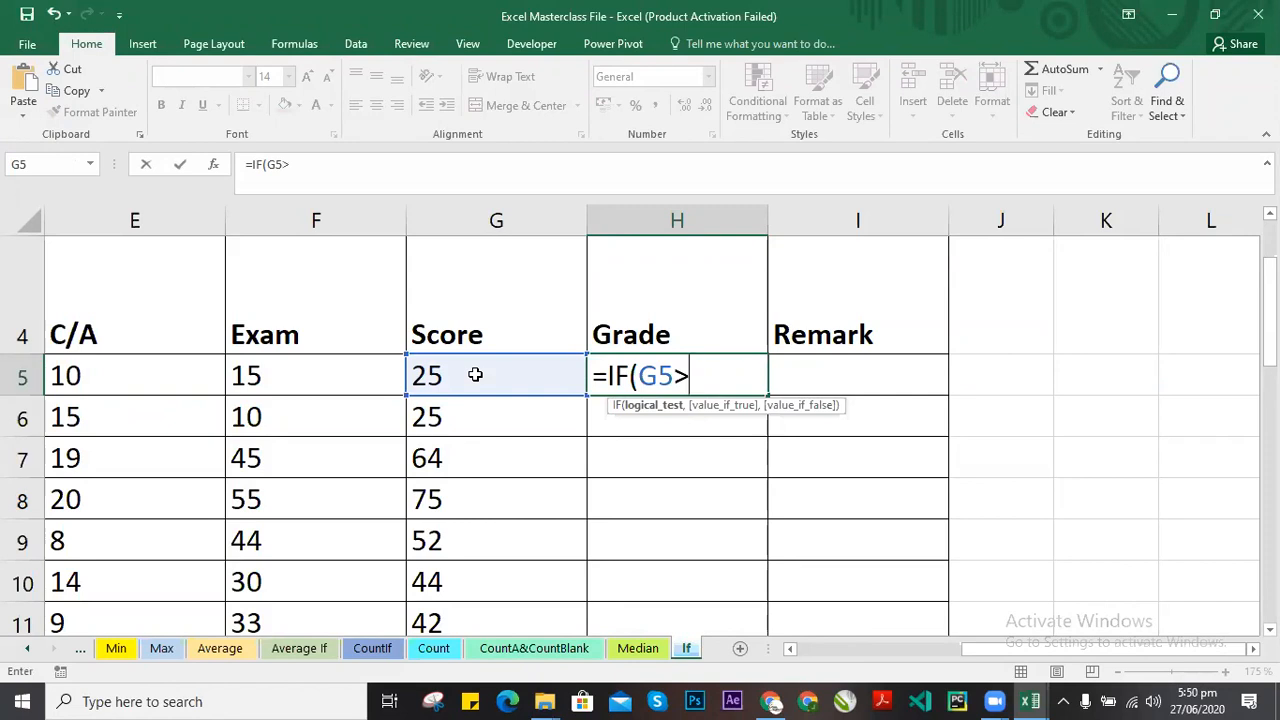
pyautogui.write('=')
pyautogui.press('BackSpace')
pyautogui.press('BackSpace')
pyautogui.press('BackSpace')
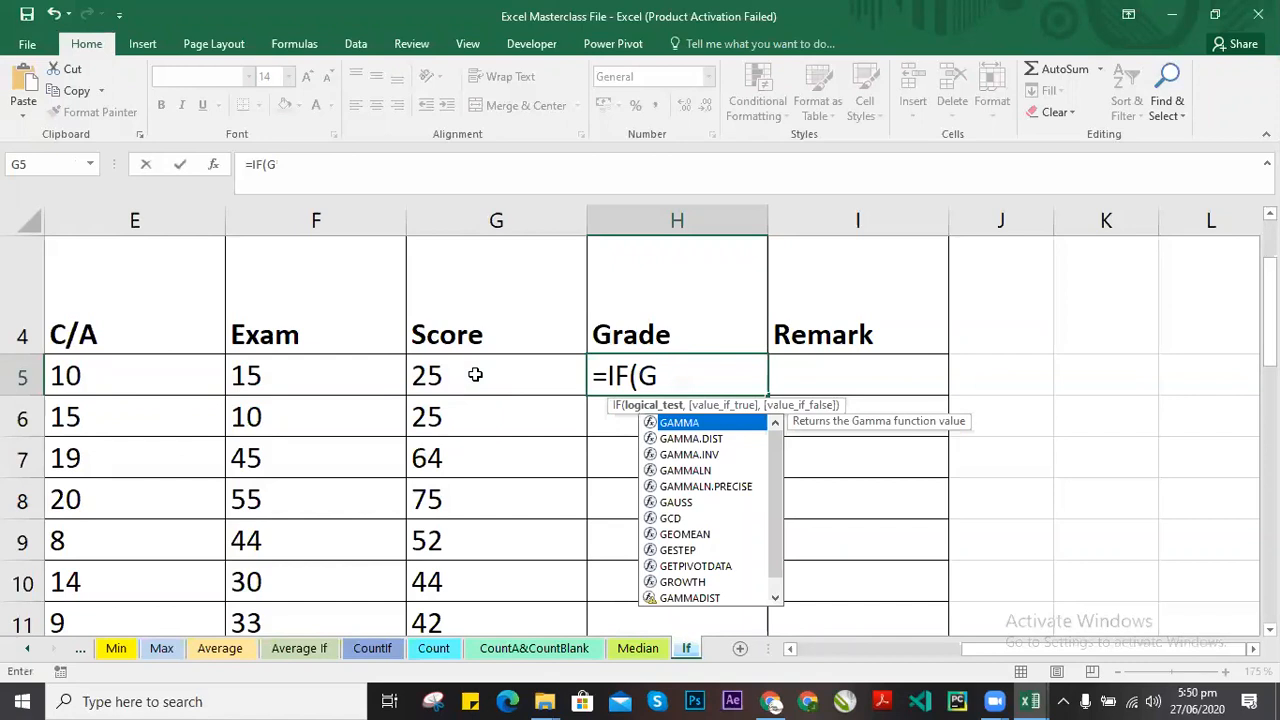
pyautogui.write('5>')
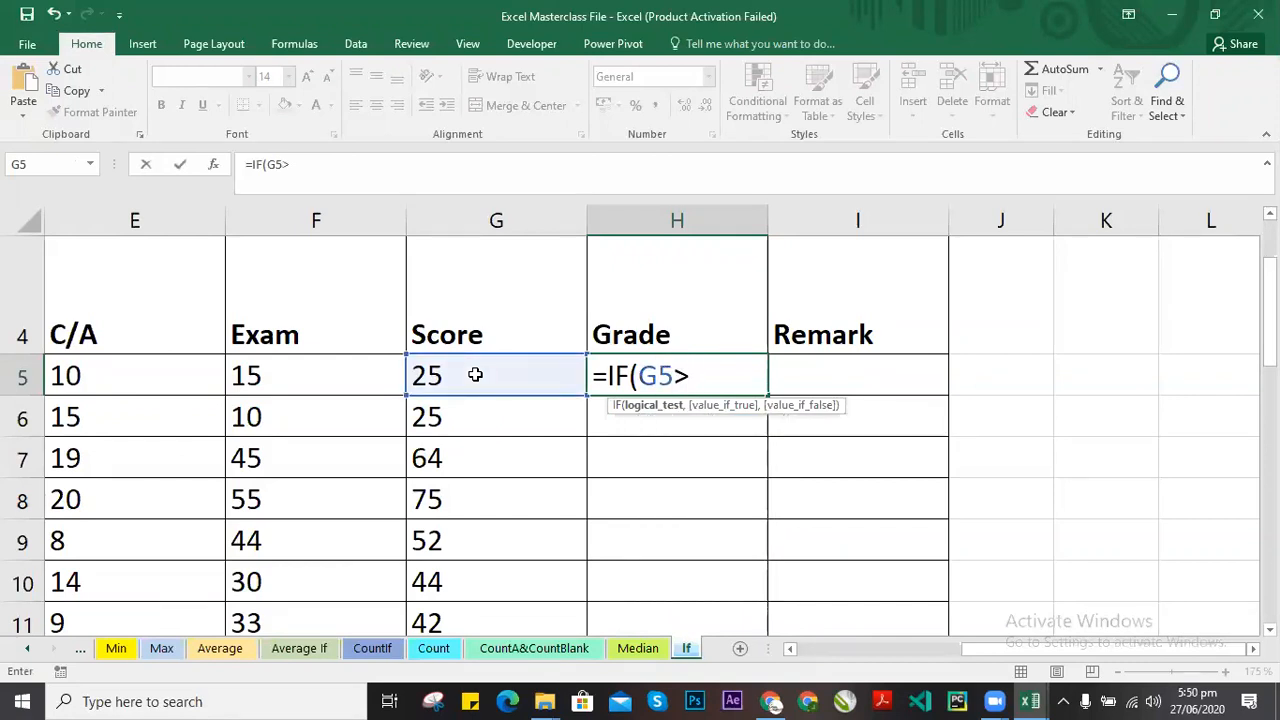
pyautogui.write('70, "A')
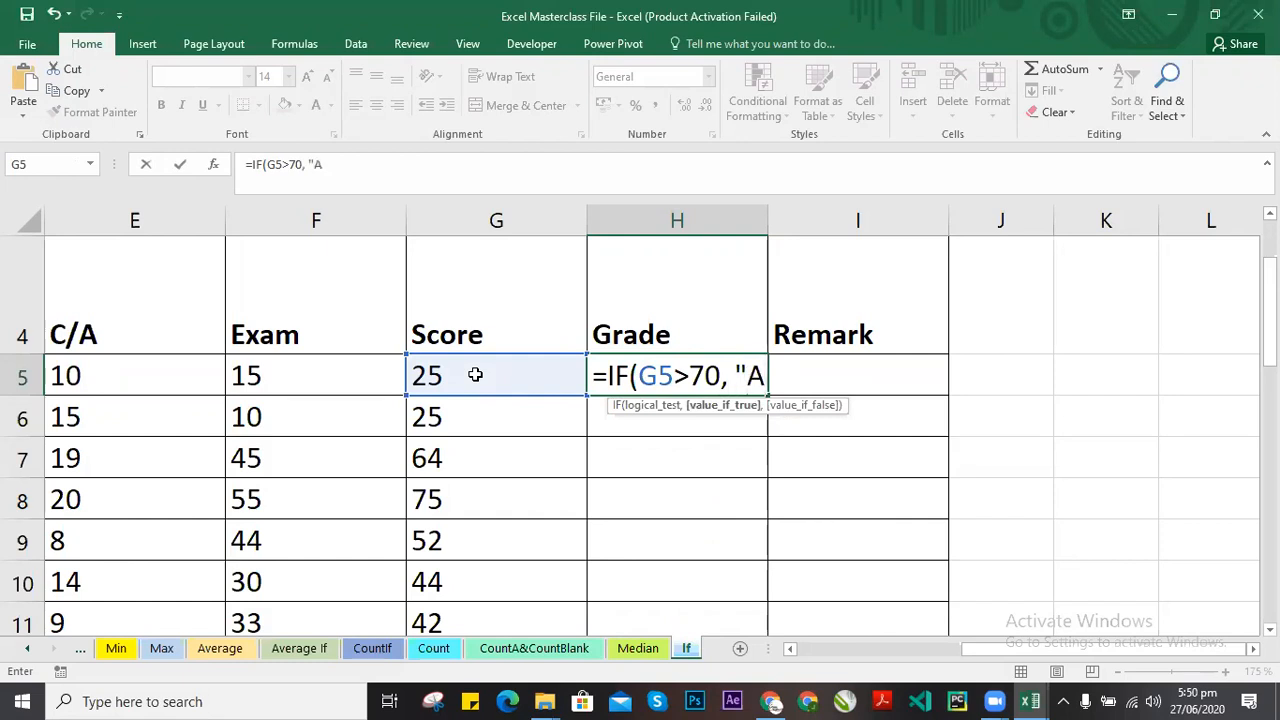
pyautogui.write('"')
pyautogui.click(692, 374)
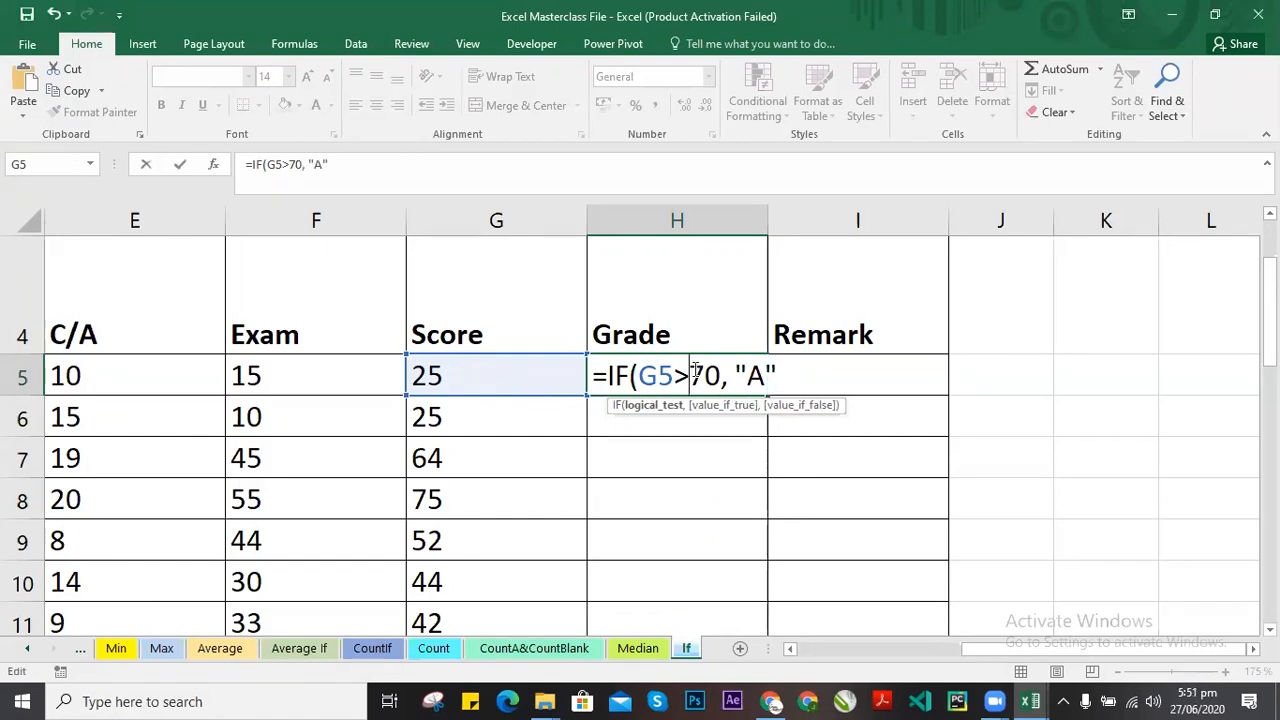
pyautogui.write('=')
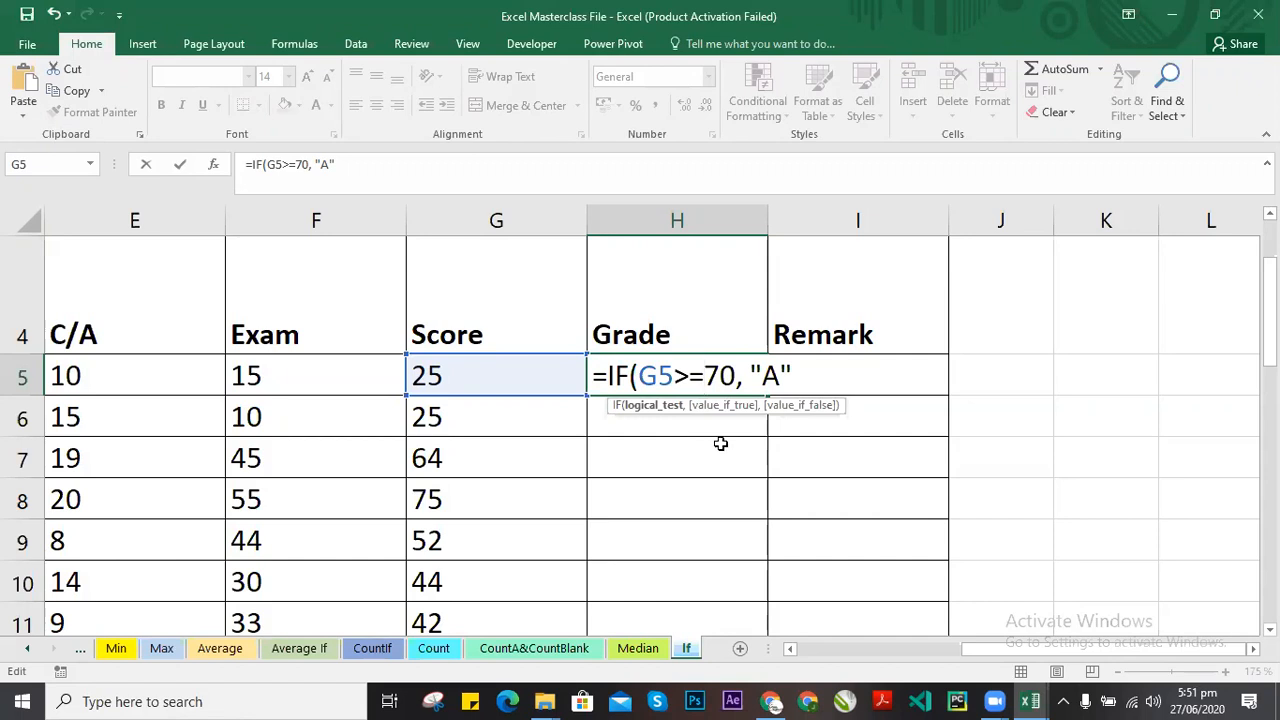
# Nest a second IF as the value if false, testing G5>=60 and returning "B".
pyautogui.click(809, 376)
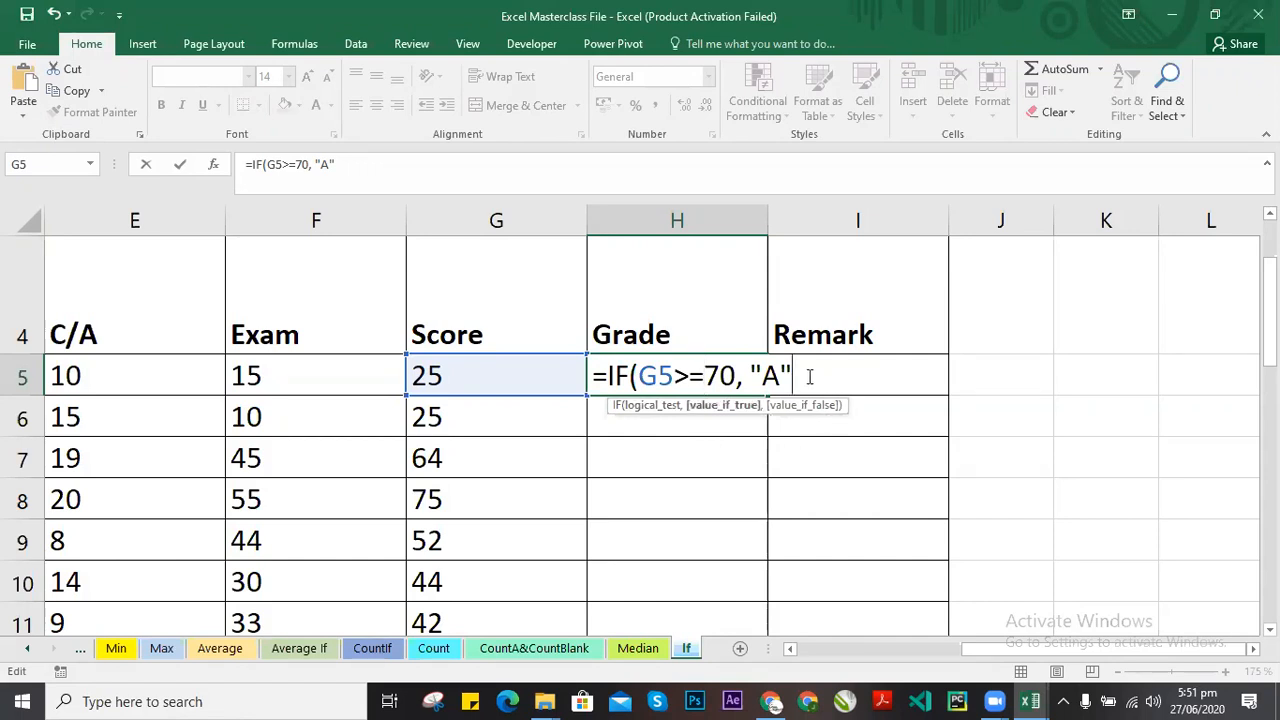
pyautogui.write(', IF')
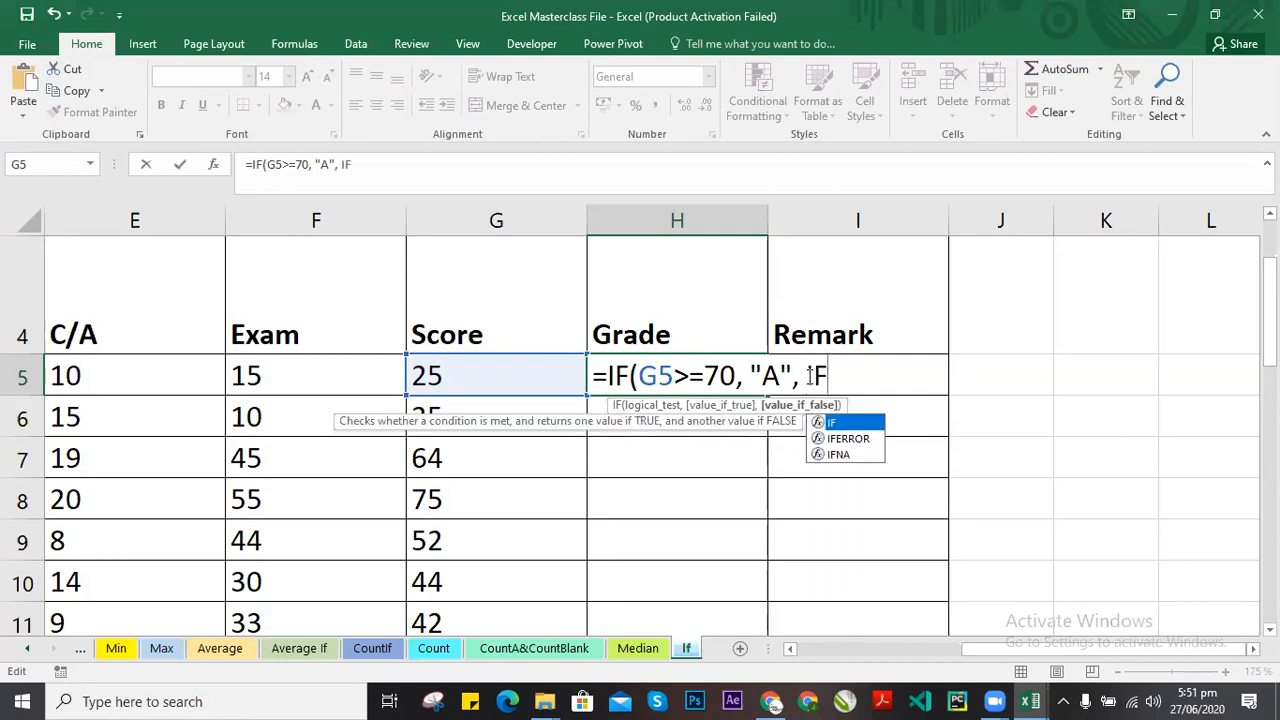
pyautogui.write('(')
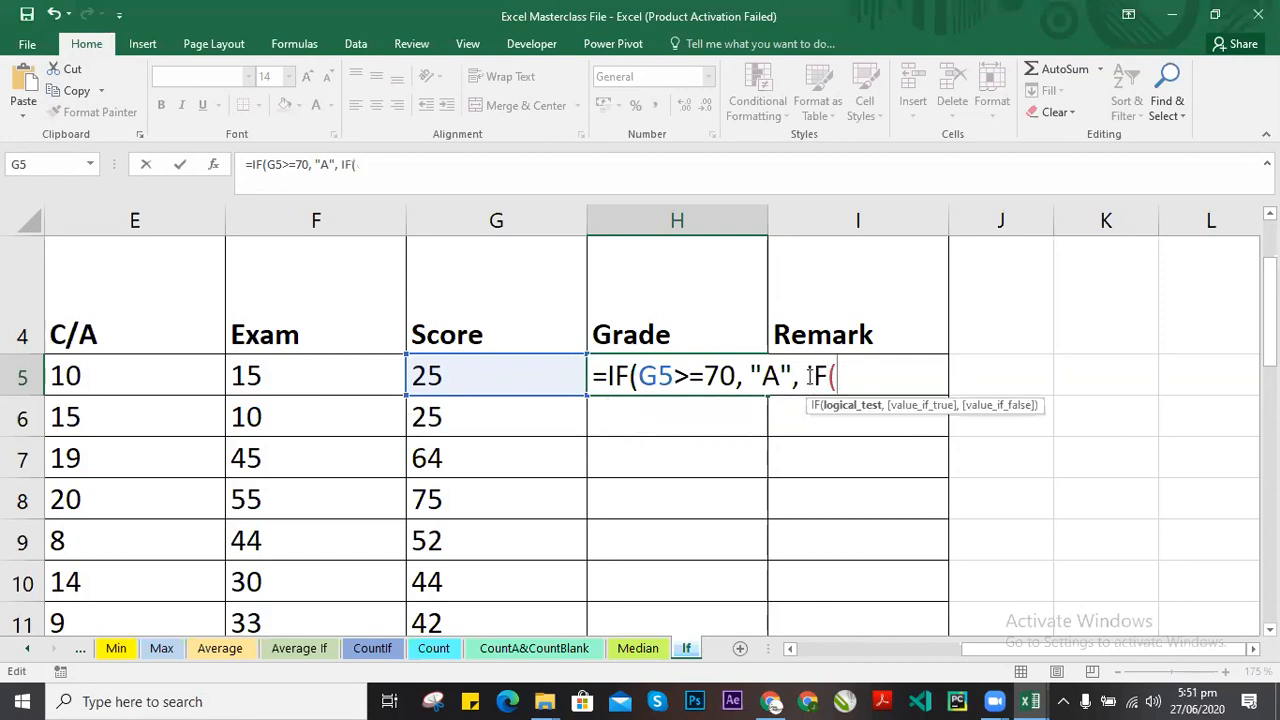
pyautogui.write('G5')
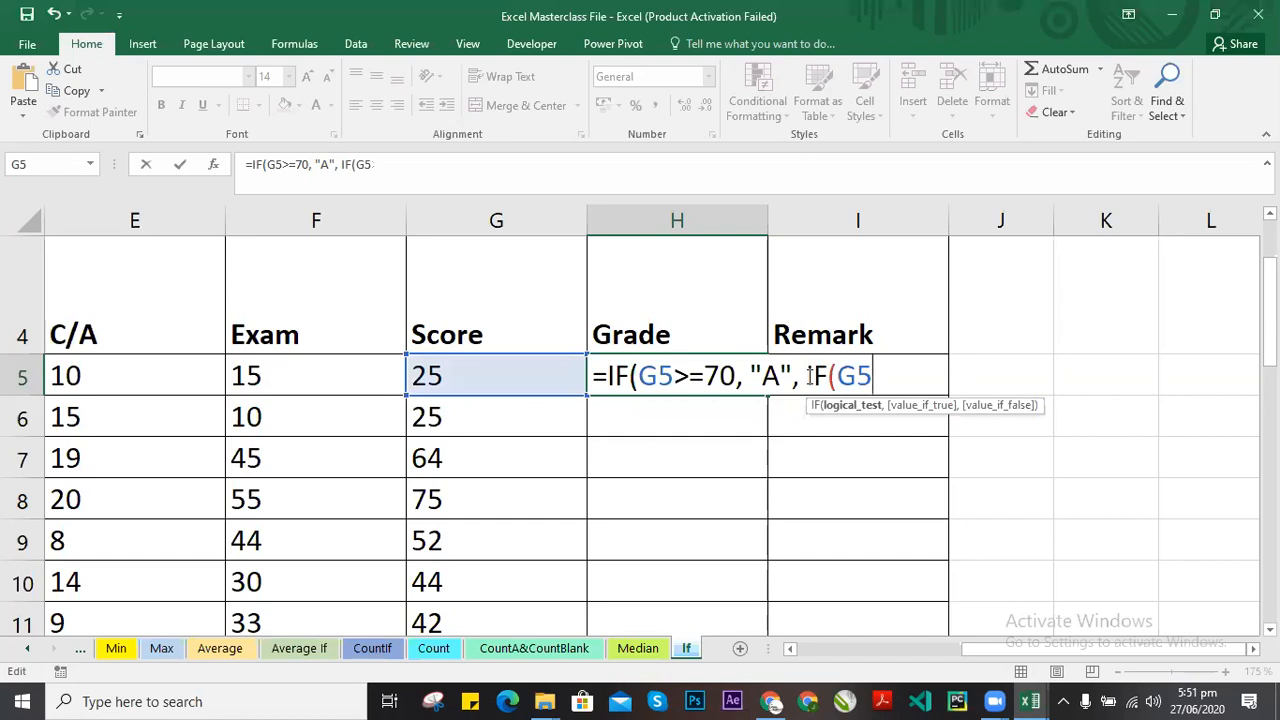
pyautogui.write('>=60')
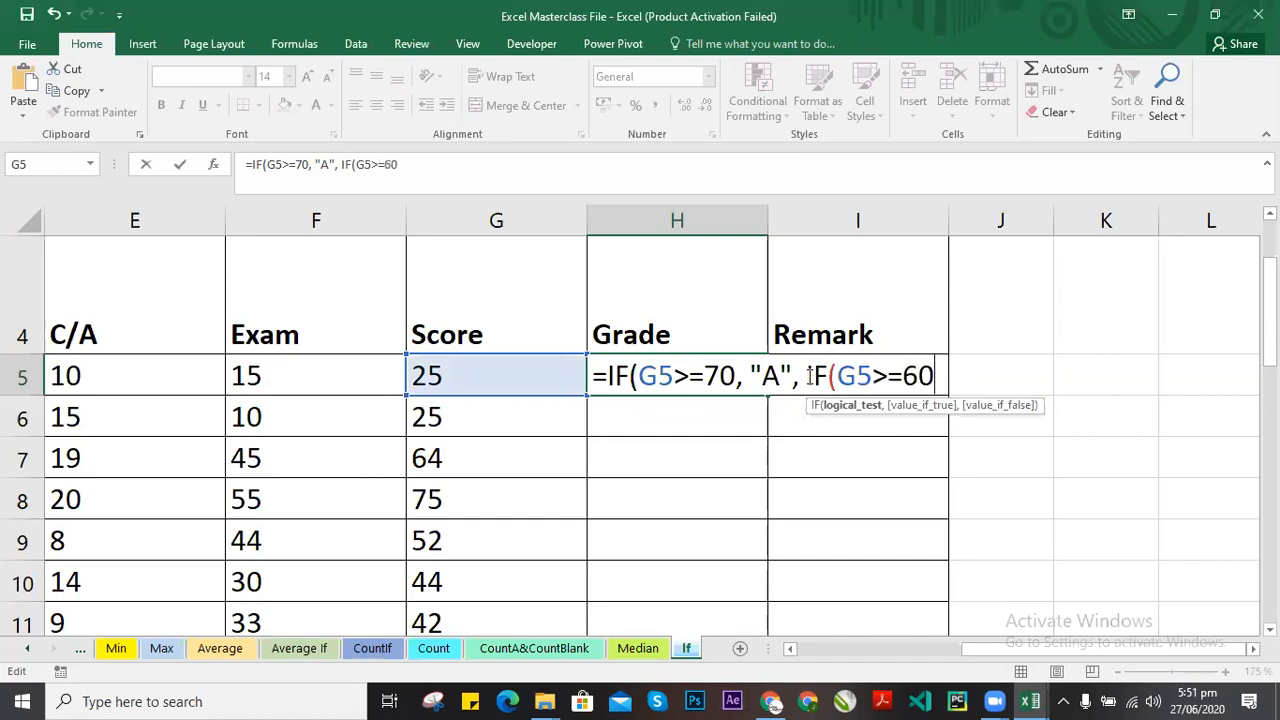
pyautogui.write(', "')
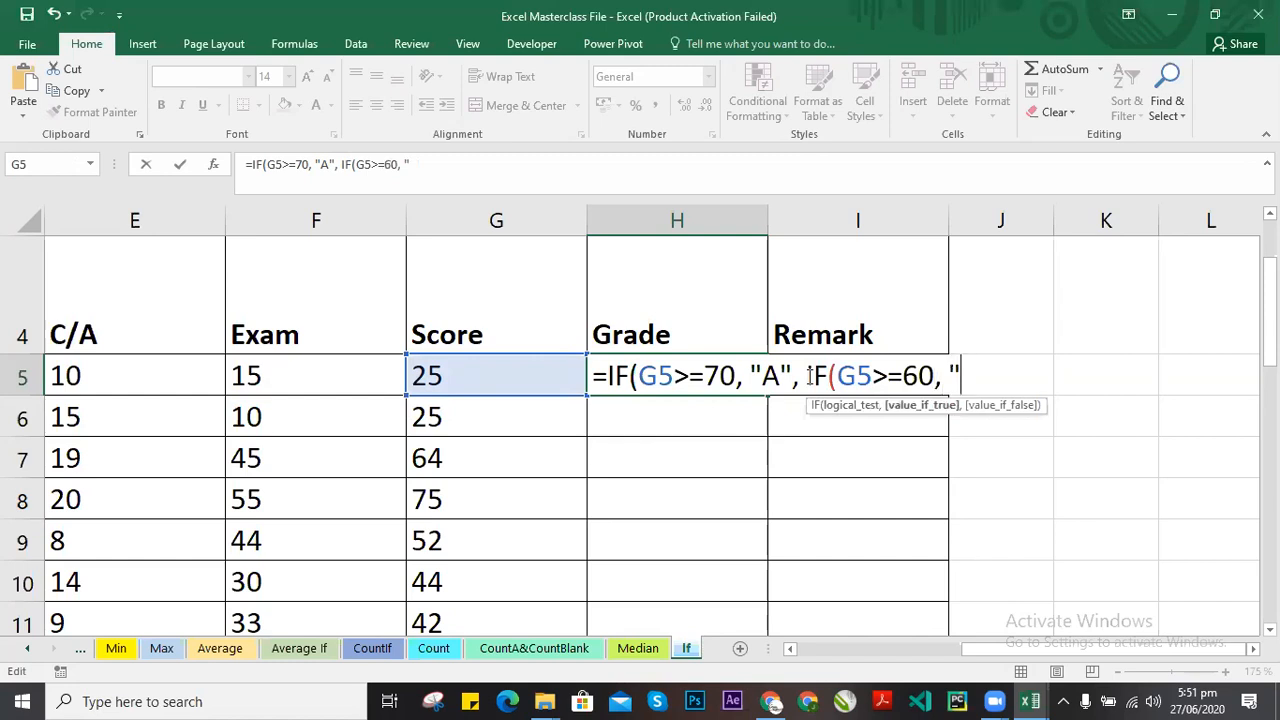
pyautogui.write('B"')
pyautogui.write(', ')
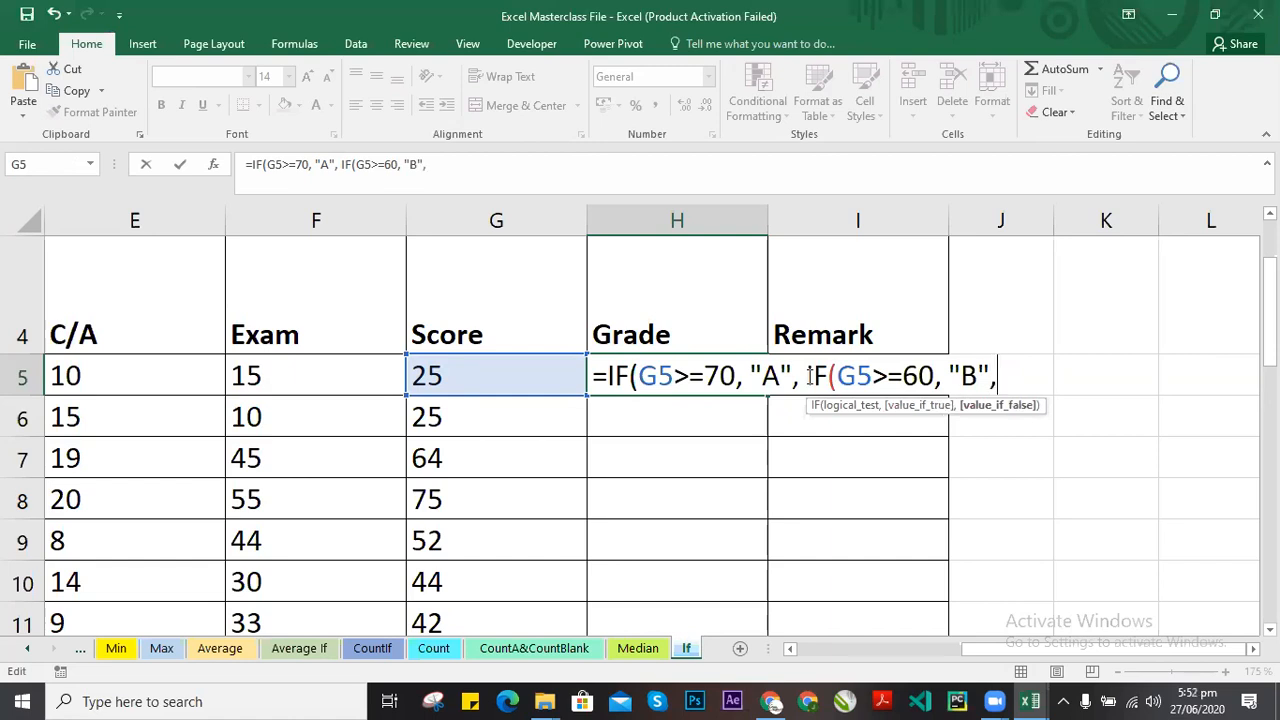
# Nest a third IF in the H5 formula that tests G5>=50 and returns "C".
pyautogui.write('IF(')
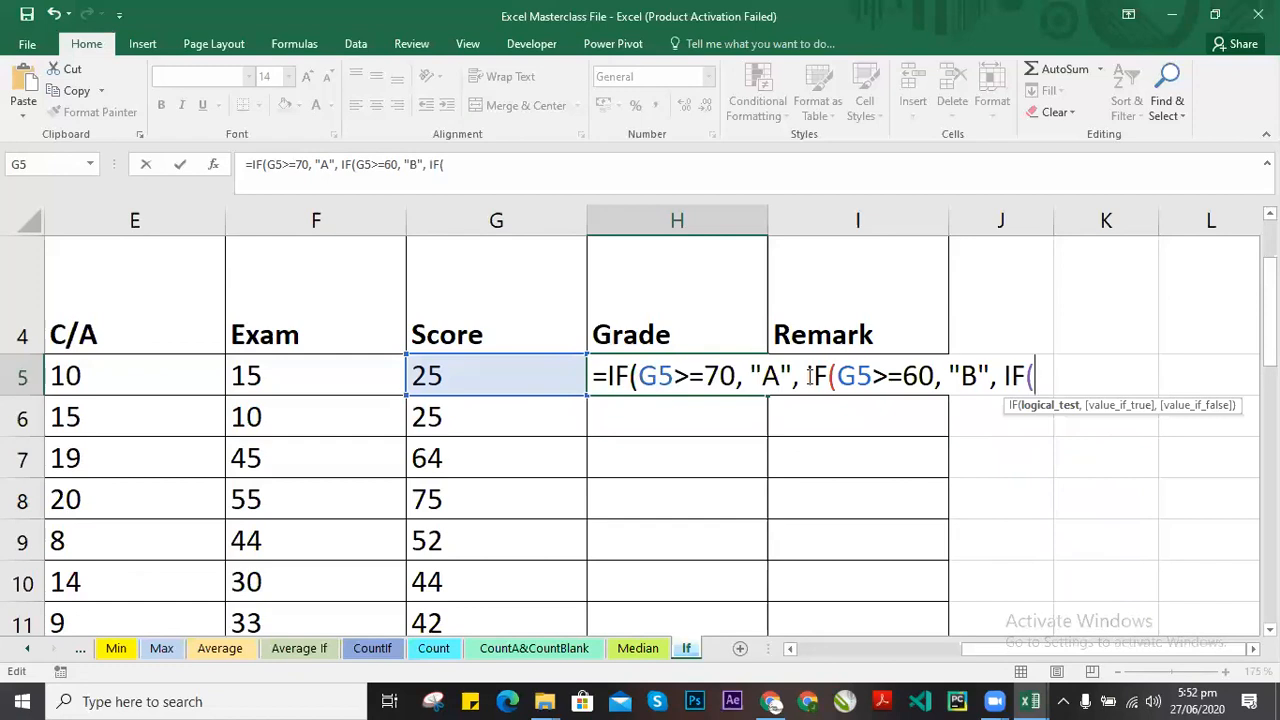
pyautogui.write('G5>')
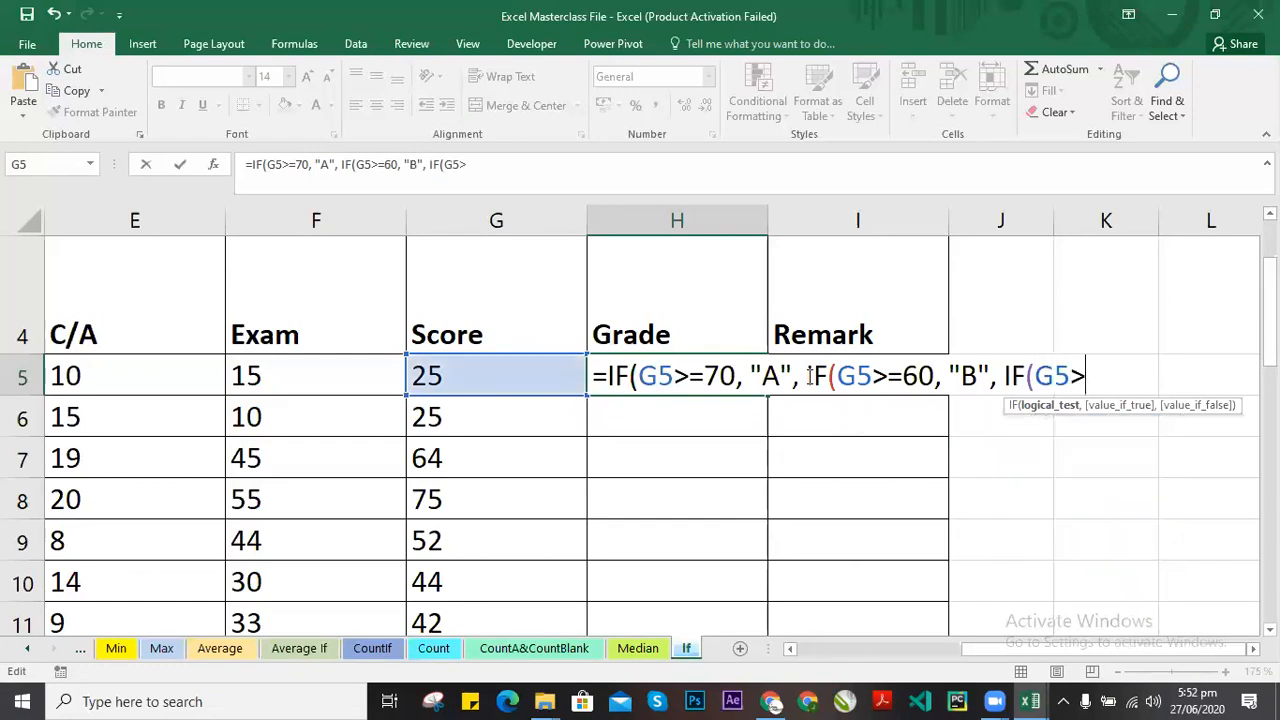
pyautogui.write('=50, "C"')
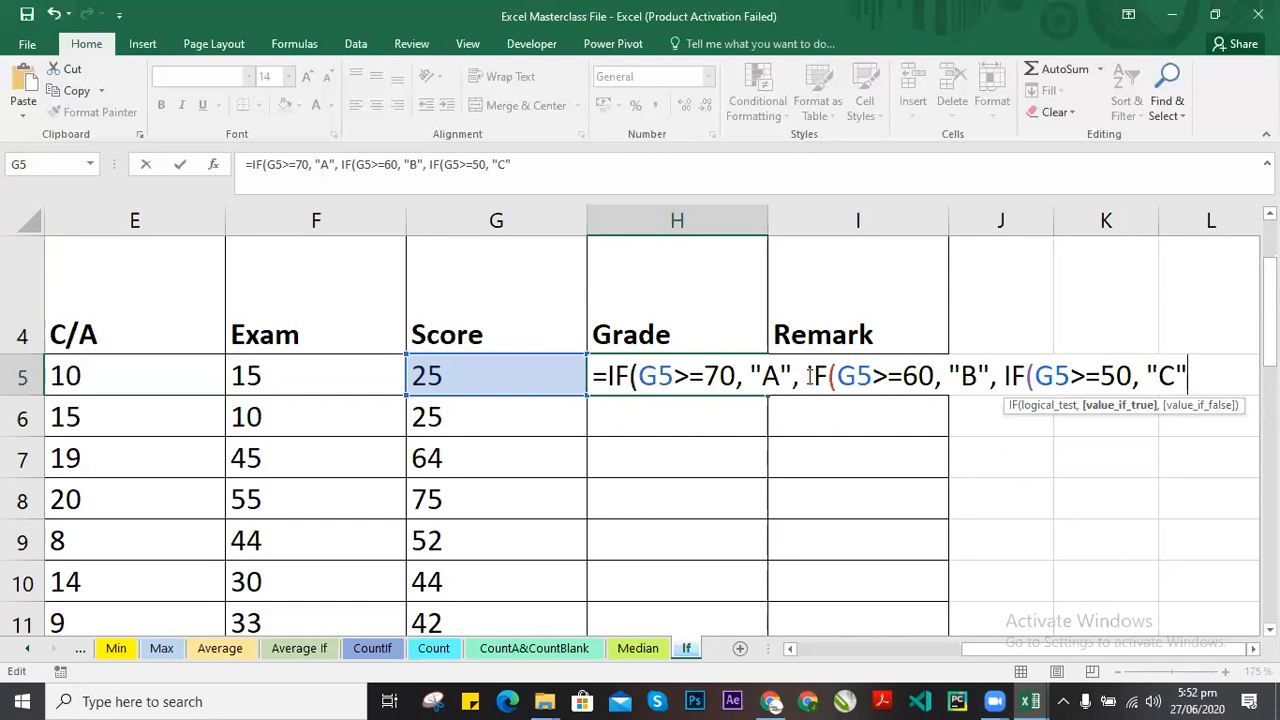
pyautogui.write(', ')
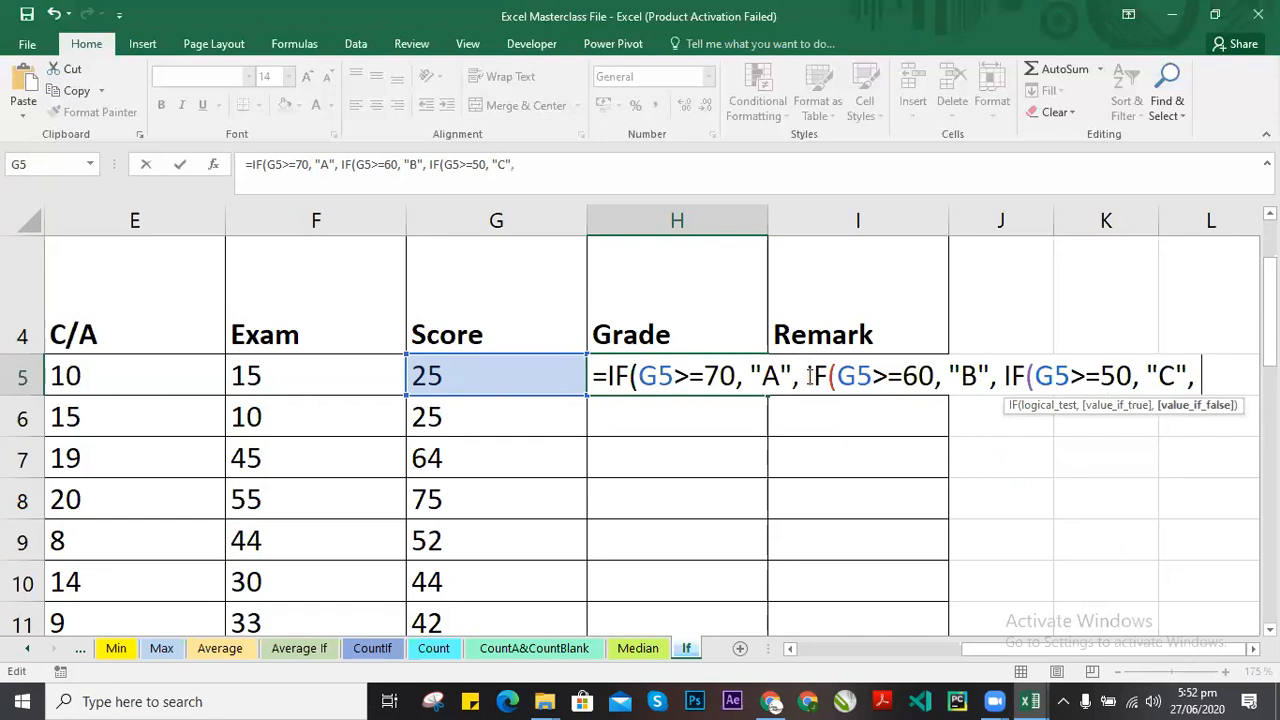
# Nest a fourth IF in the H5 formula that tests G5>=45 and returns "D".
pyautogui.write('IF')
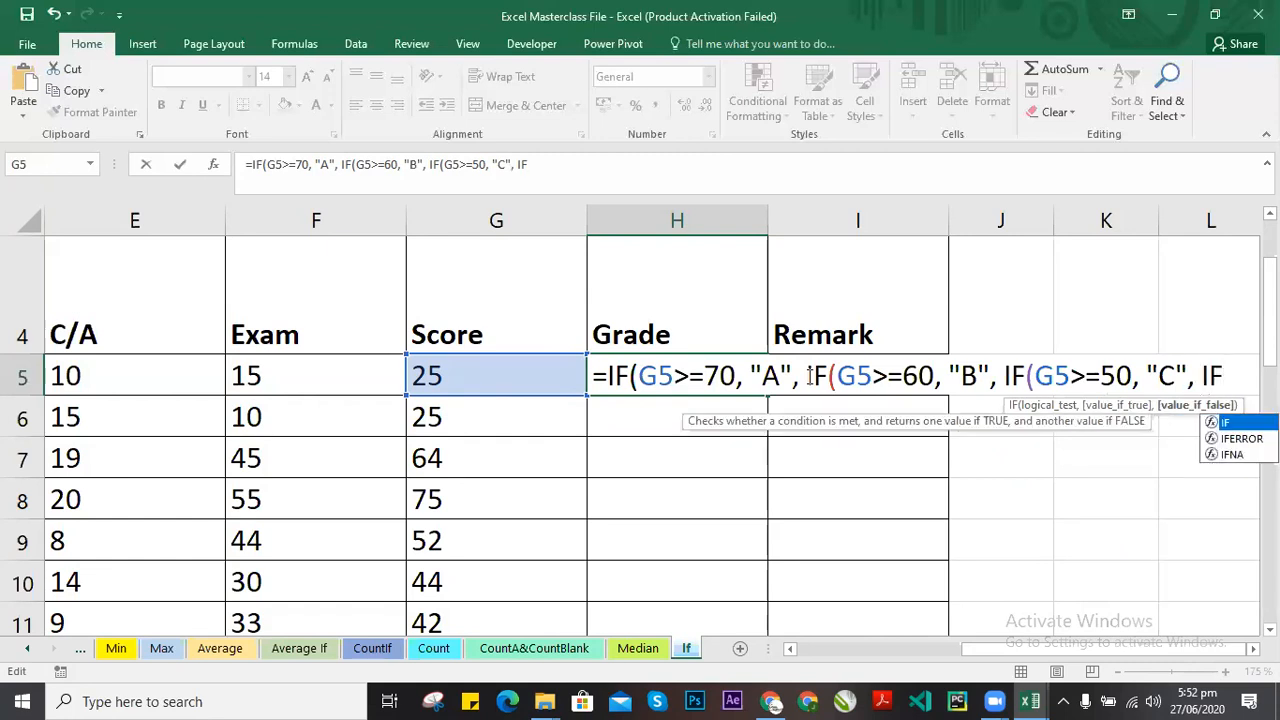
pyautogui.write('(')
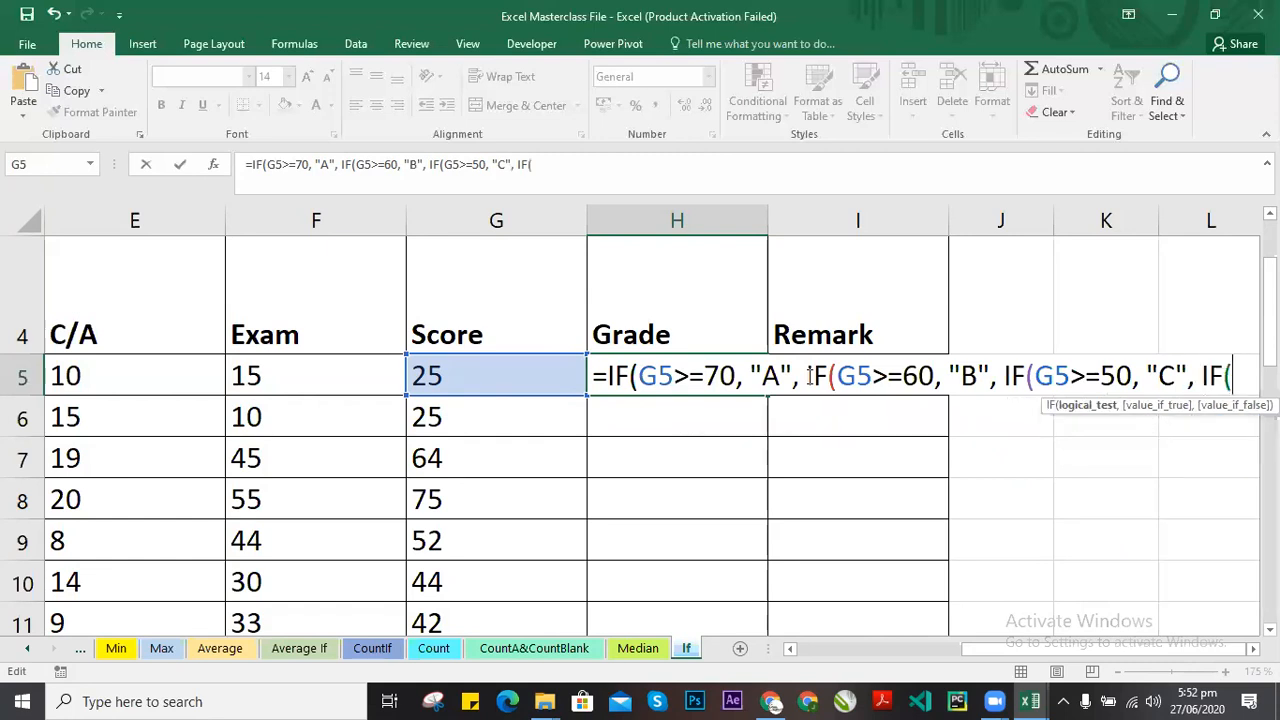
pyautogui.write('G5')
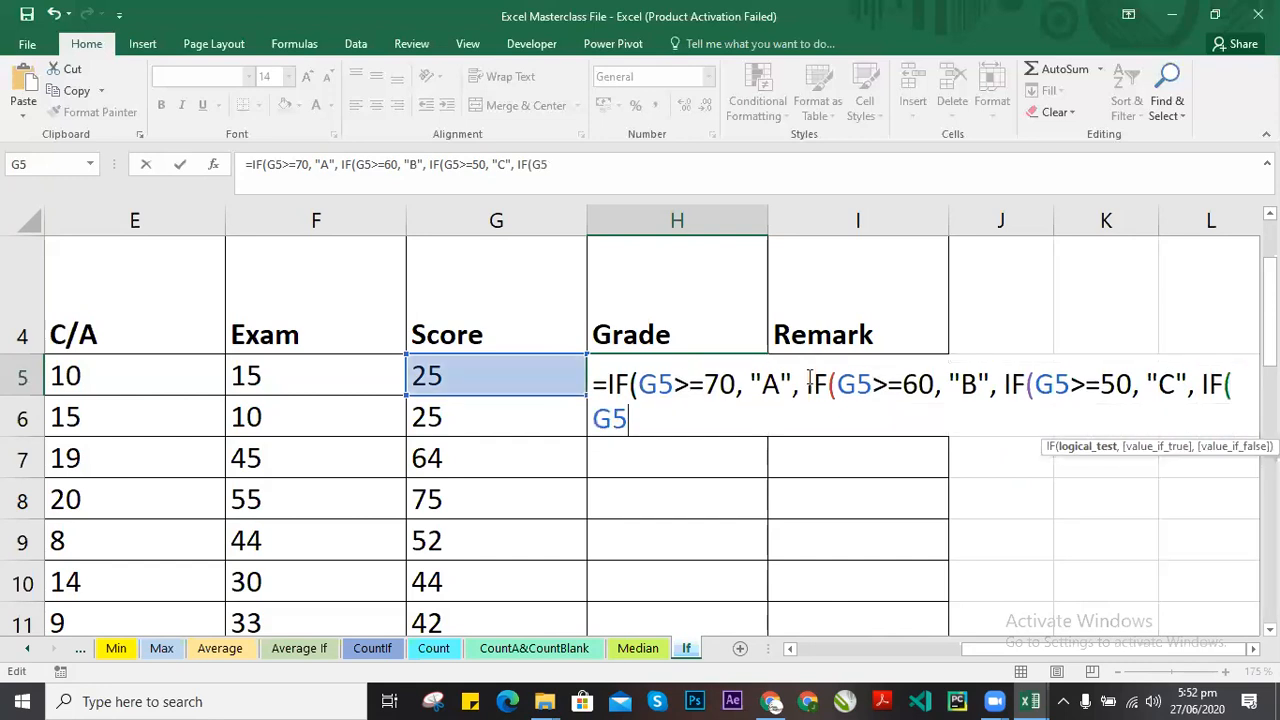
pyautogui.write('>=')
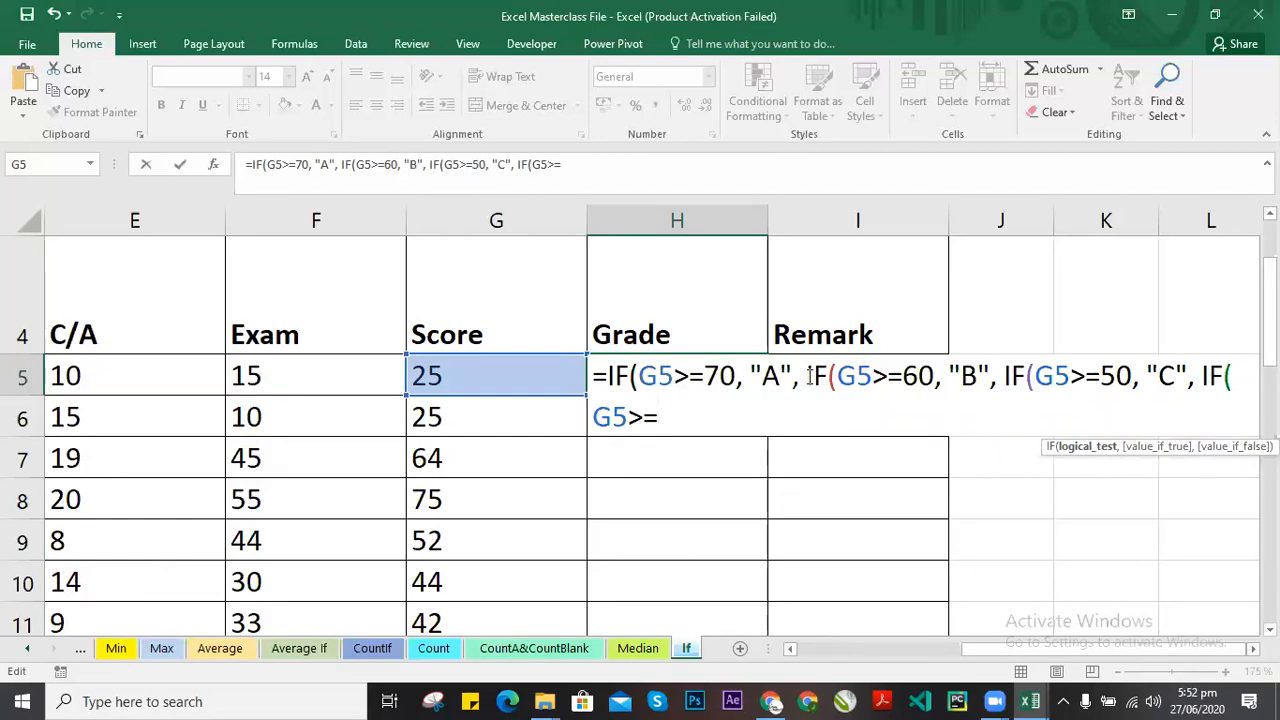
pyautogui.write('45')
pyautogui.write(', "')
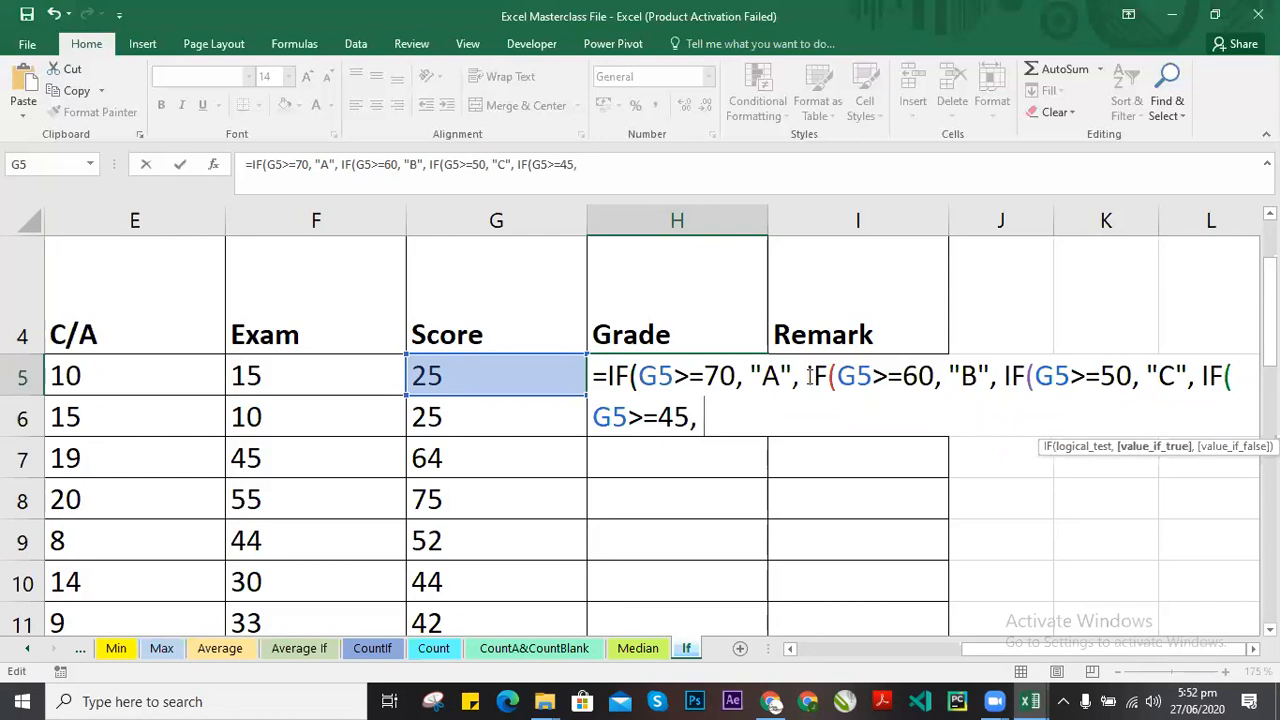
pyautogui.write('d')
pyautogui.press('BackSpace')
pyautogui.write('D", ')
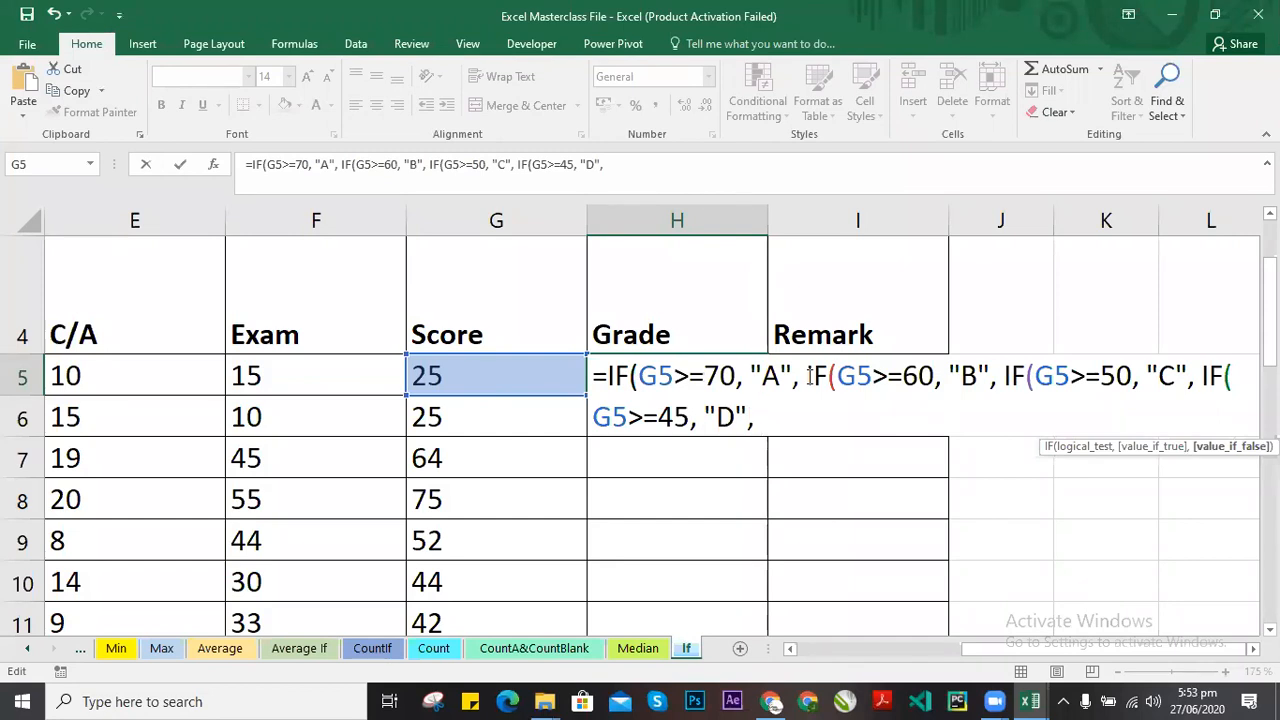
# Nest a fifth IF in the H5 formula testing G5>=40, returning "E" if true and "F" if false.
pyautogui.write('IF')
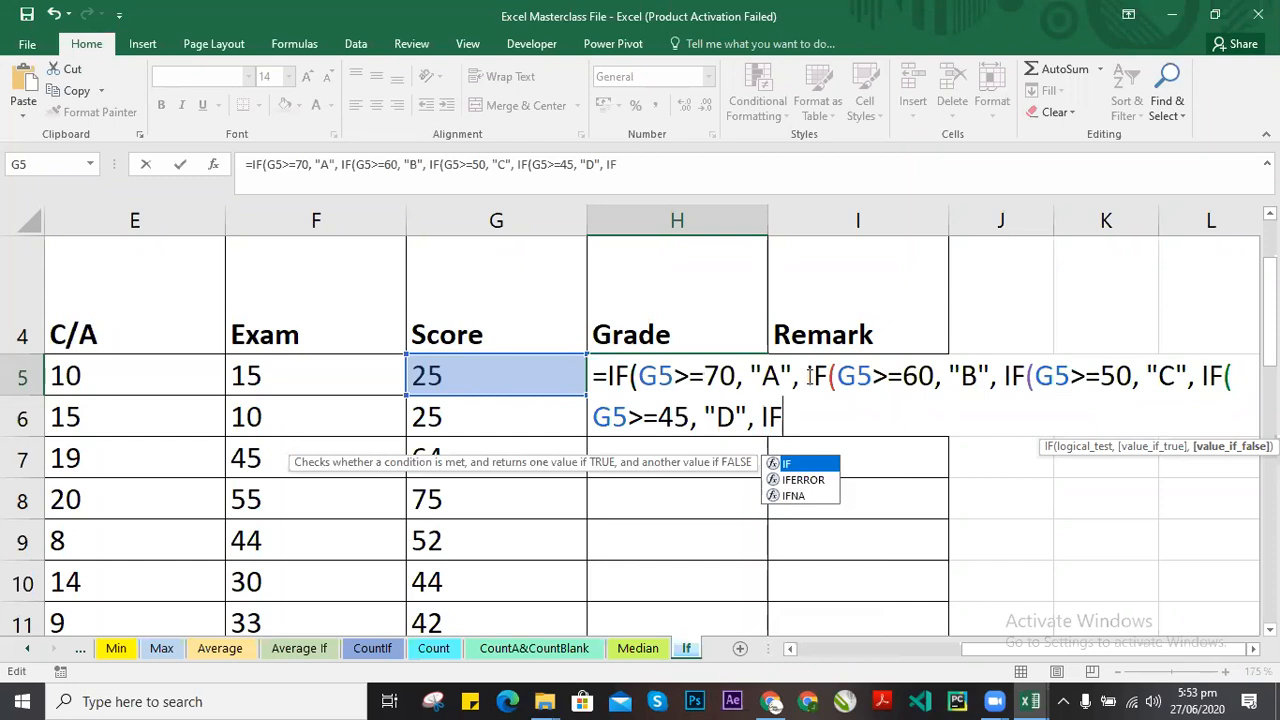
pyautogui.write('(G5>')
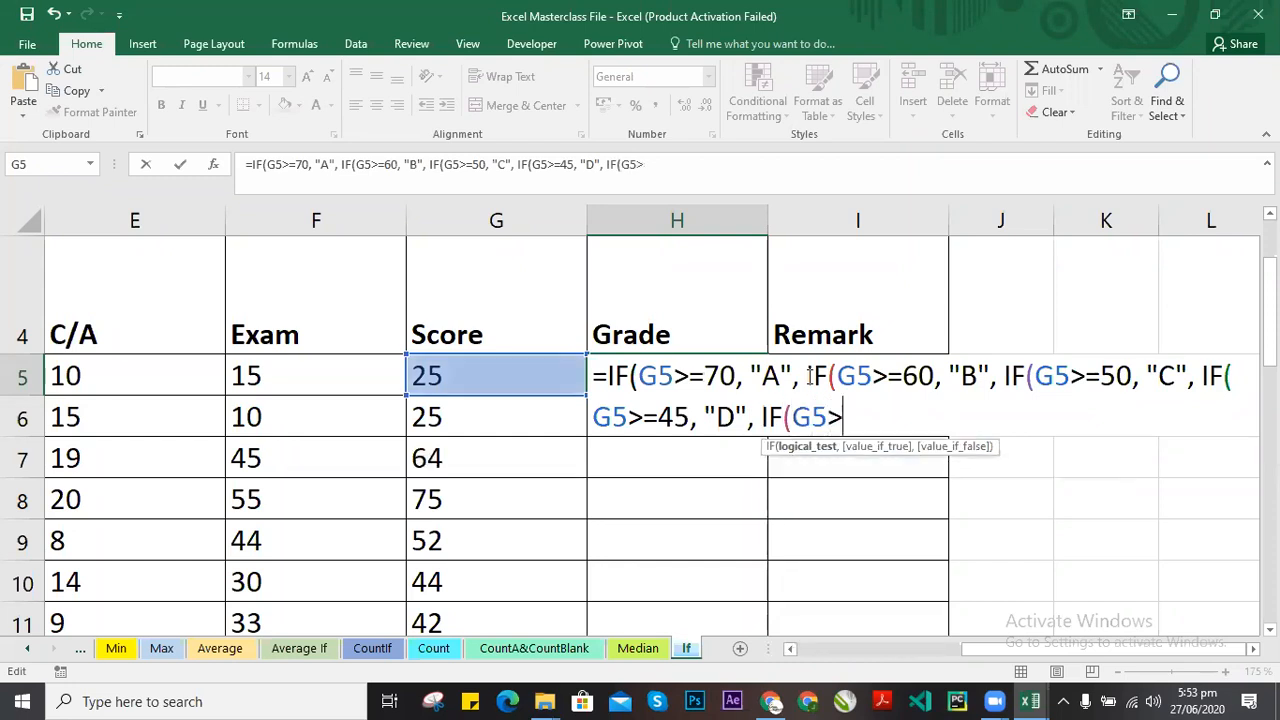
pyautogui.write('=40')
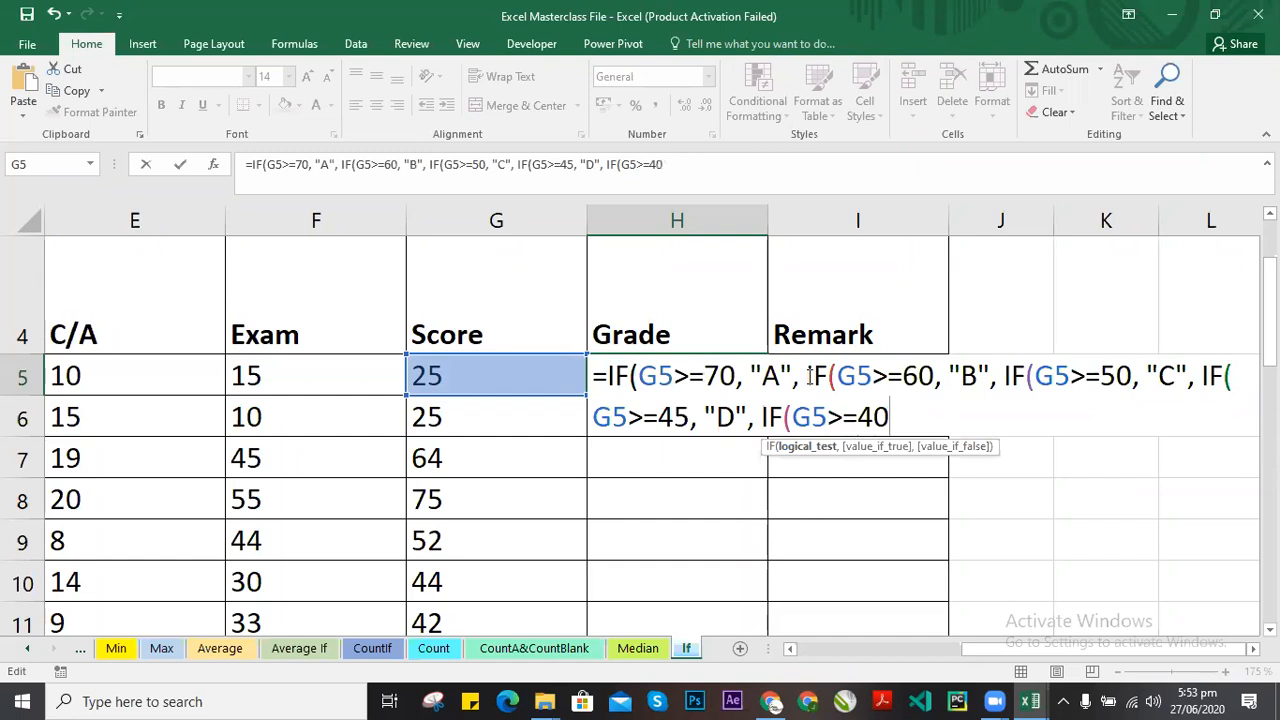
pyautogui.write(', "E"')
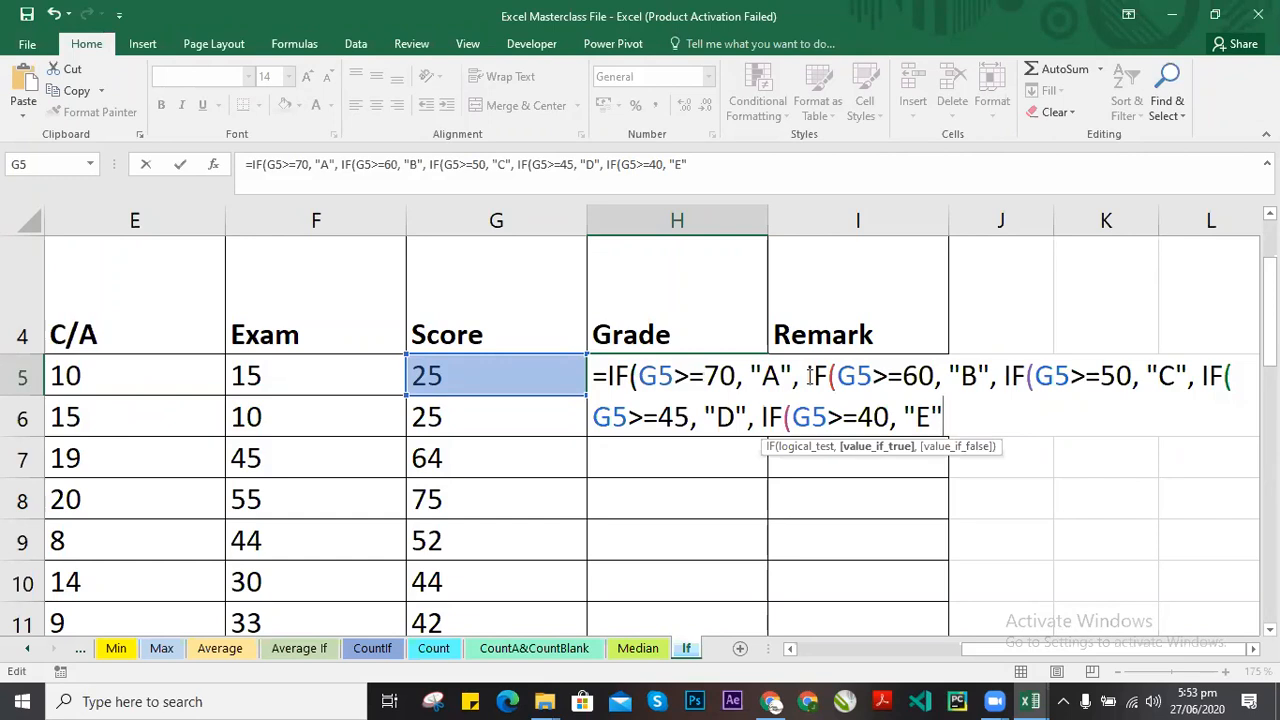
pyautogui.write(',')
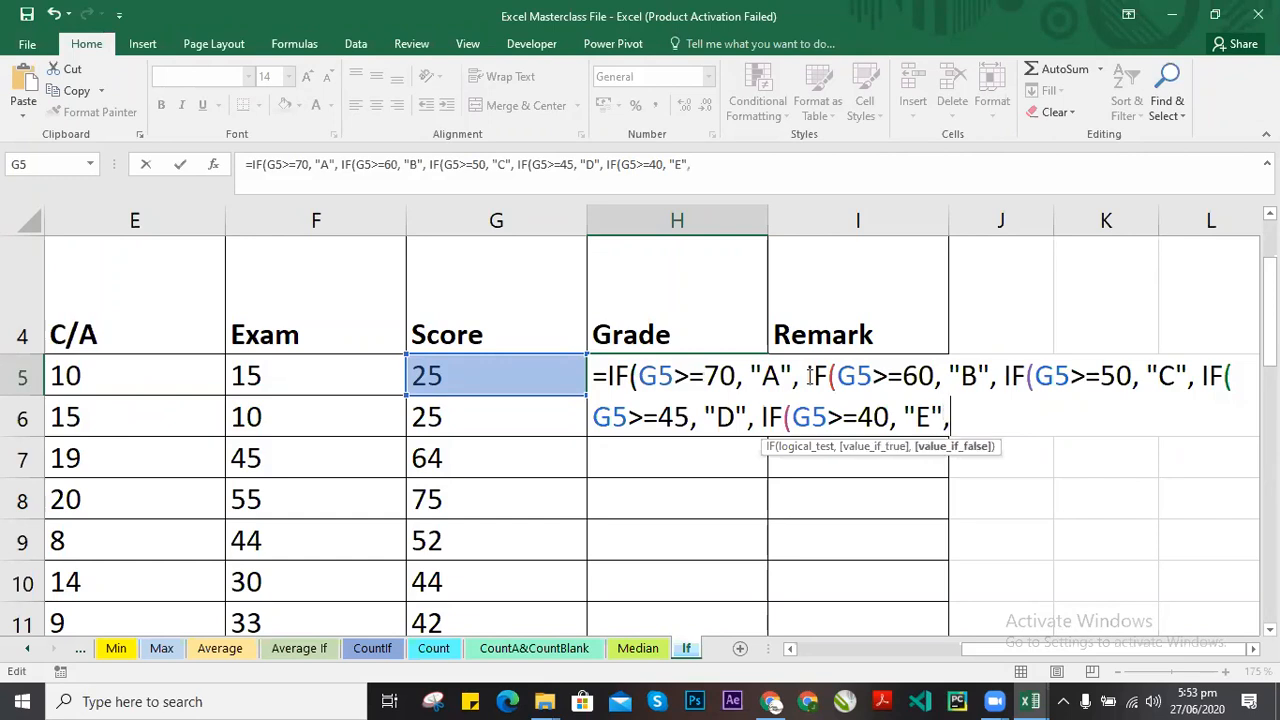
pyautogui.write('"F"')
# Close all five nested IFs with closing parentheses and commit the grade formula in H5.
pyautogui.click(1005, 417)
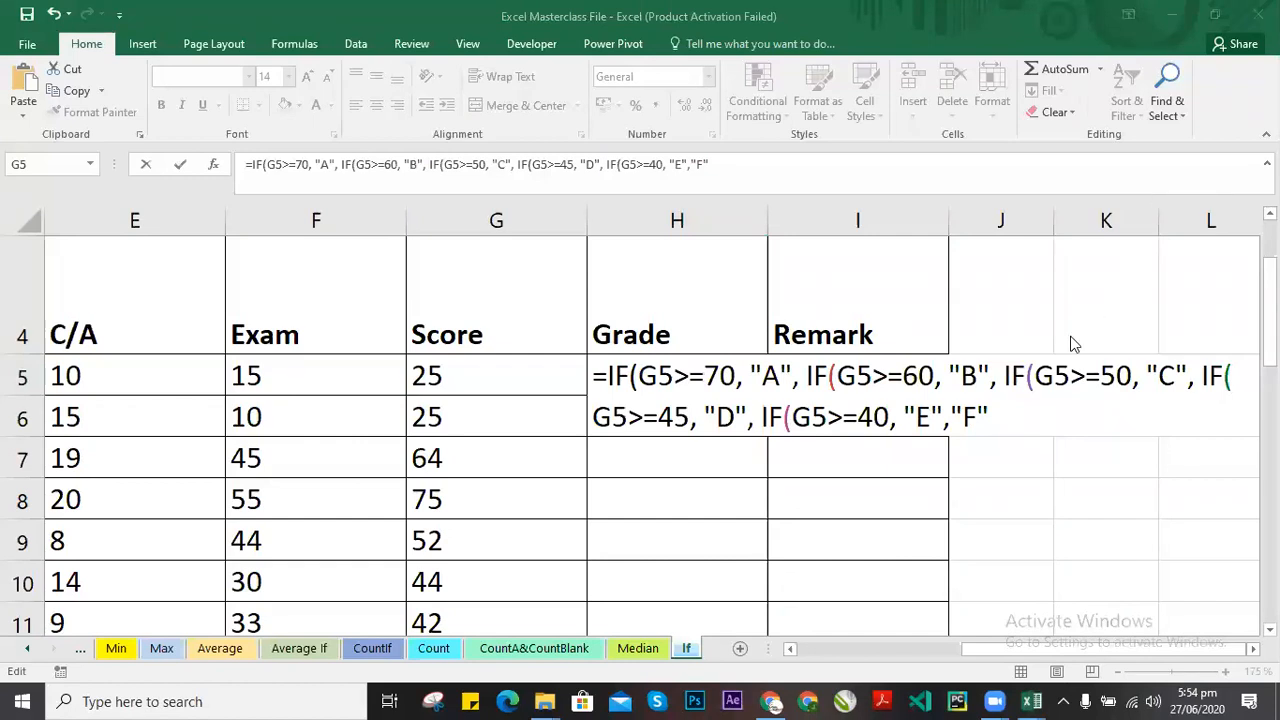
pyautogui.click(1006, 422)
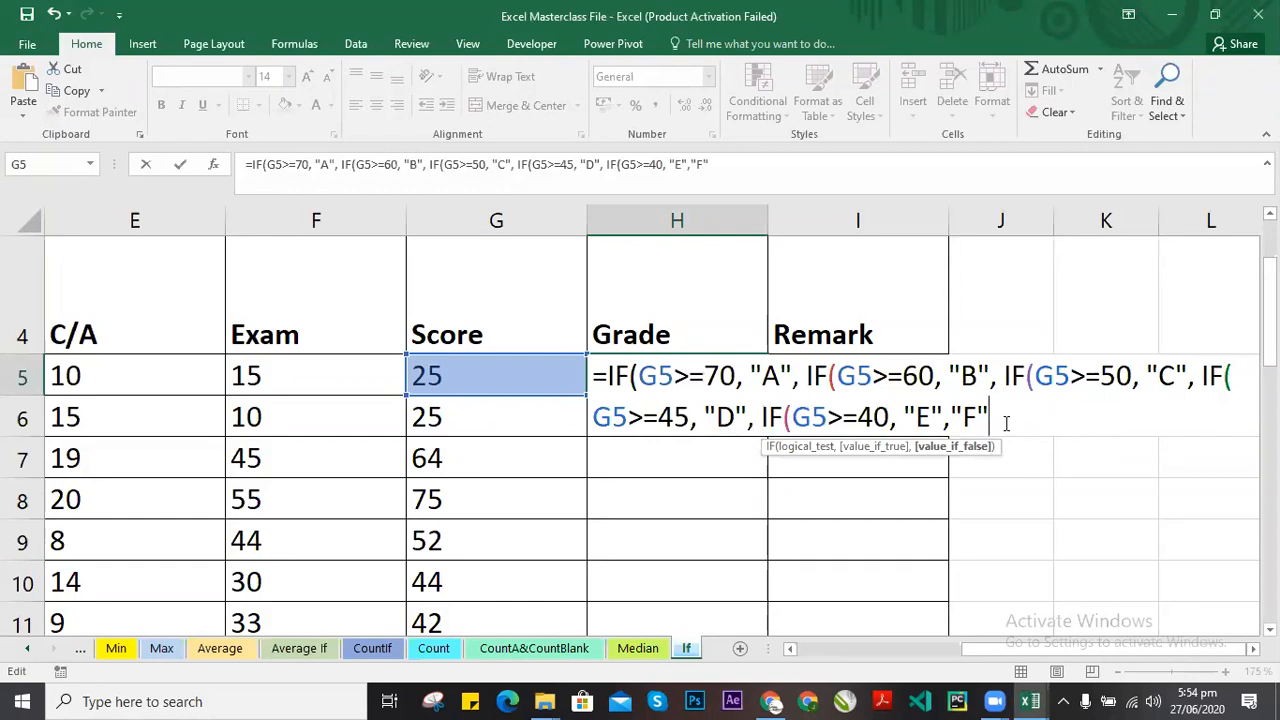
pyautogui.write(')))')
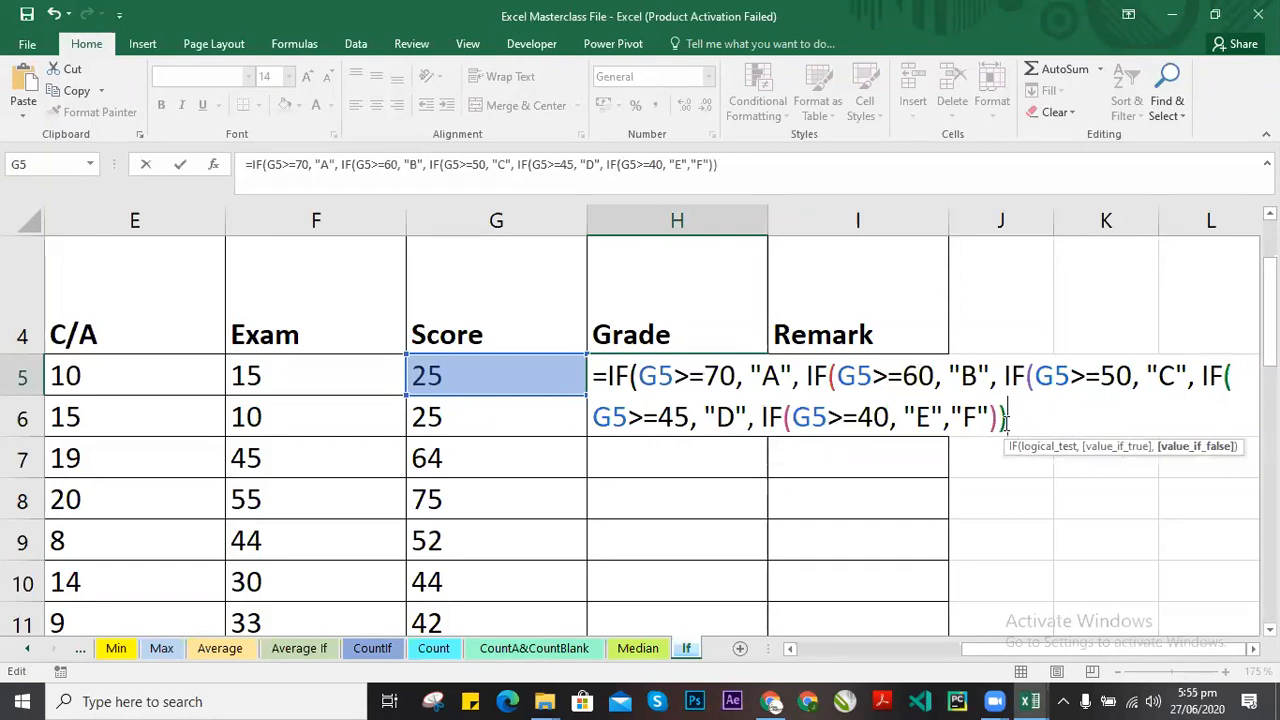
pyautogui.write('))')
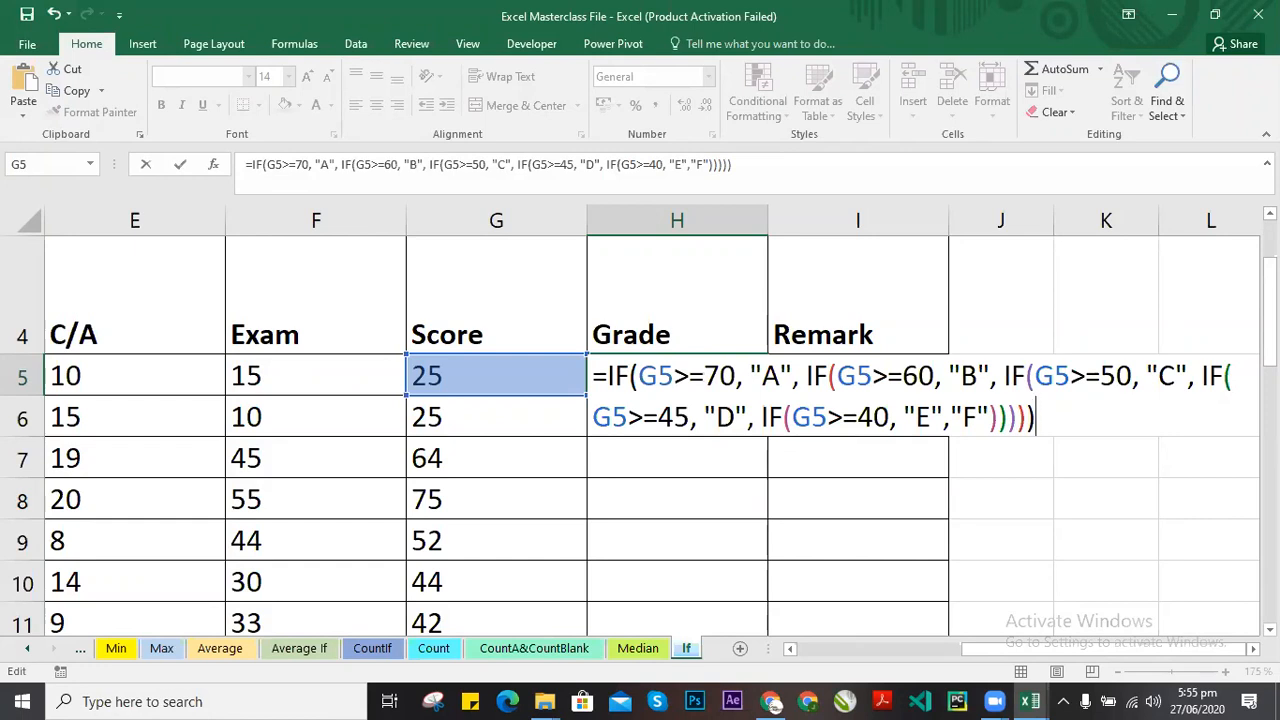
pyautogui.press('Return')
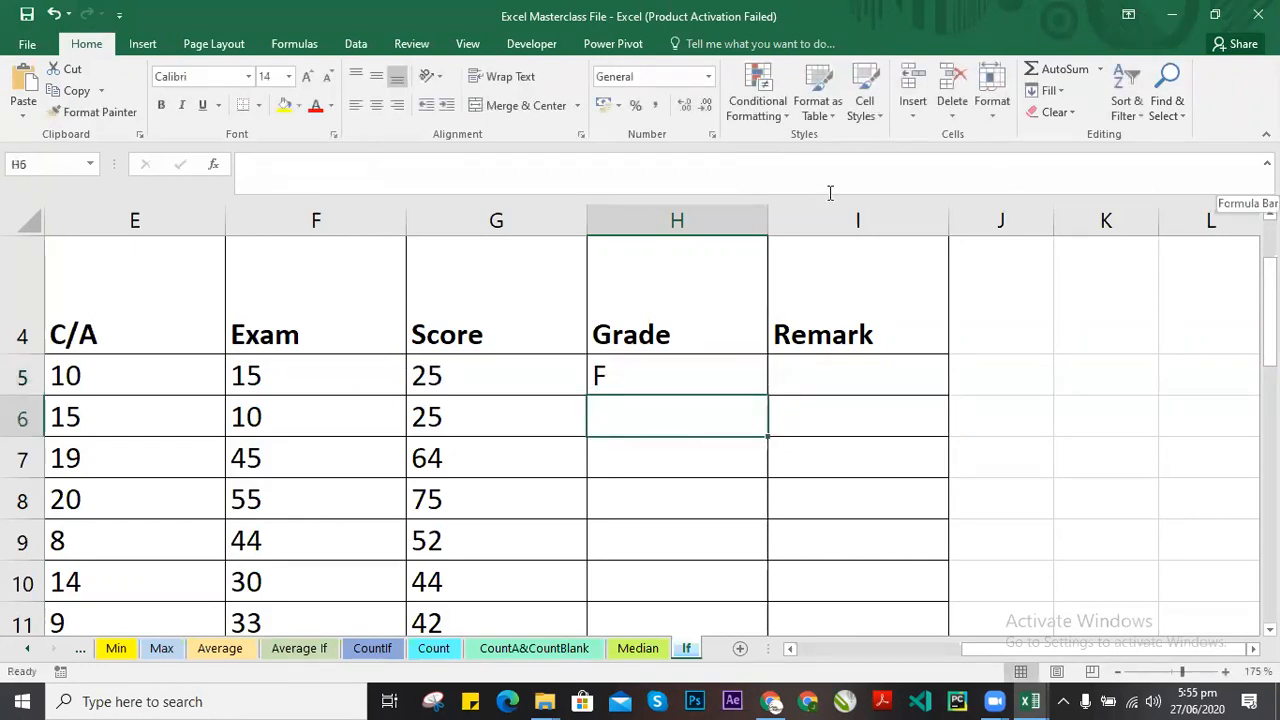
# Fill the grade formula from H5 down through H9.
pyautogui.click(672, 368)
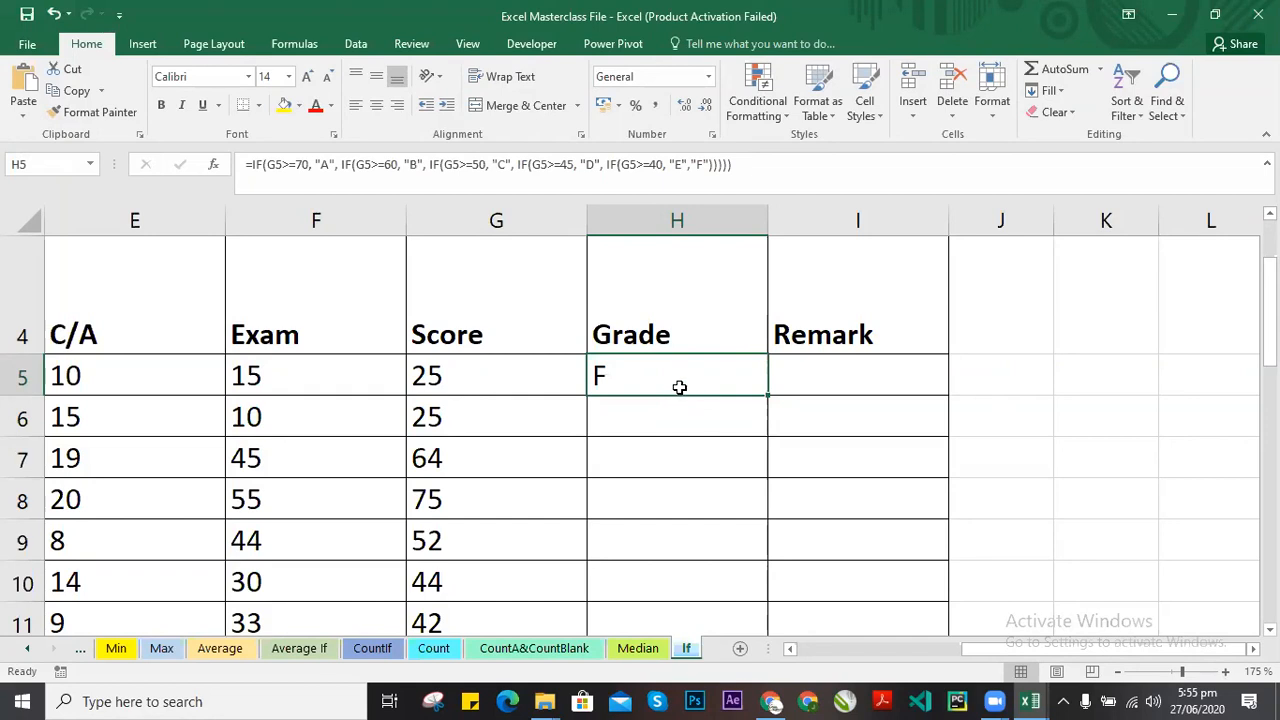
pyautogui.doubleClick(745, 377)
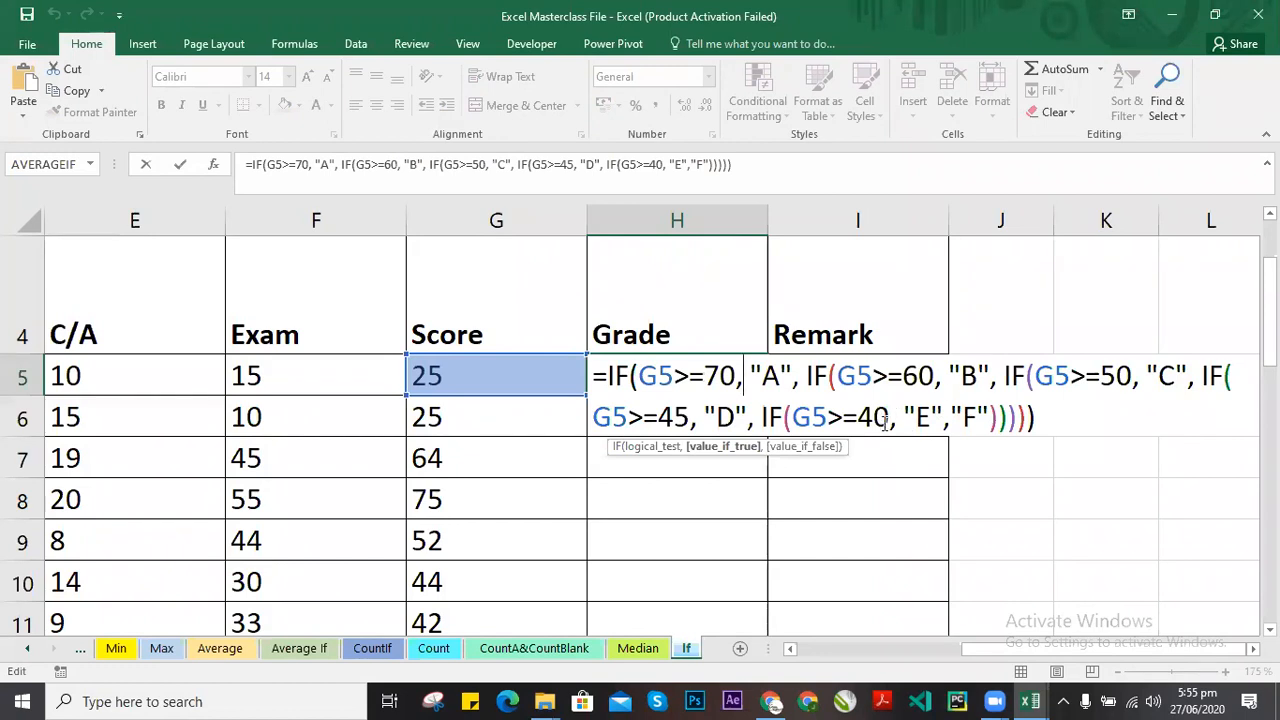
pyautogui.press('Return')
pyautogui.click(612, 381)
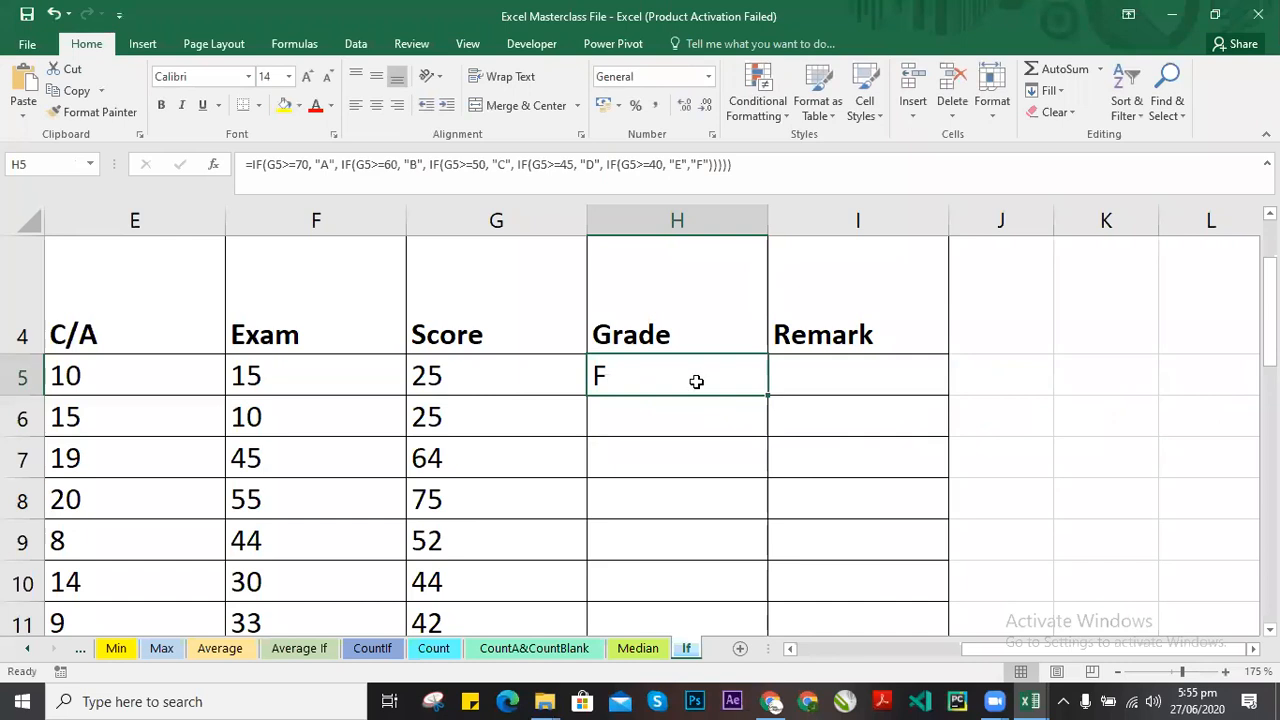
pyautogui.moveTo(767, 395); pyautogui.dragTo(743, 571)
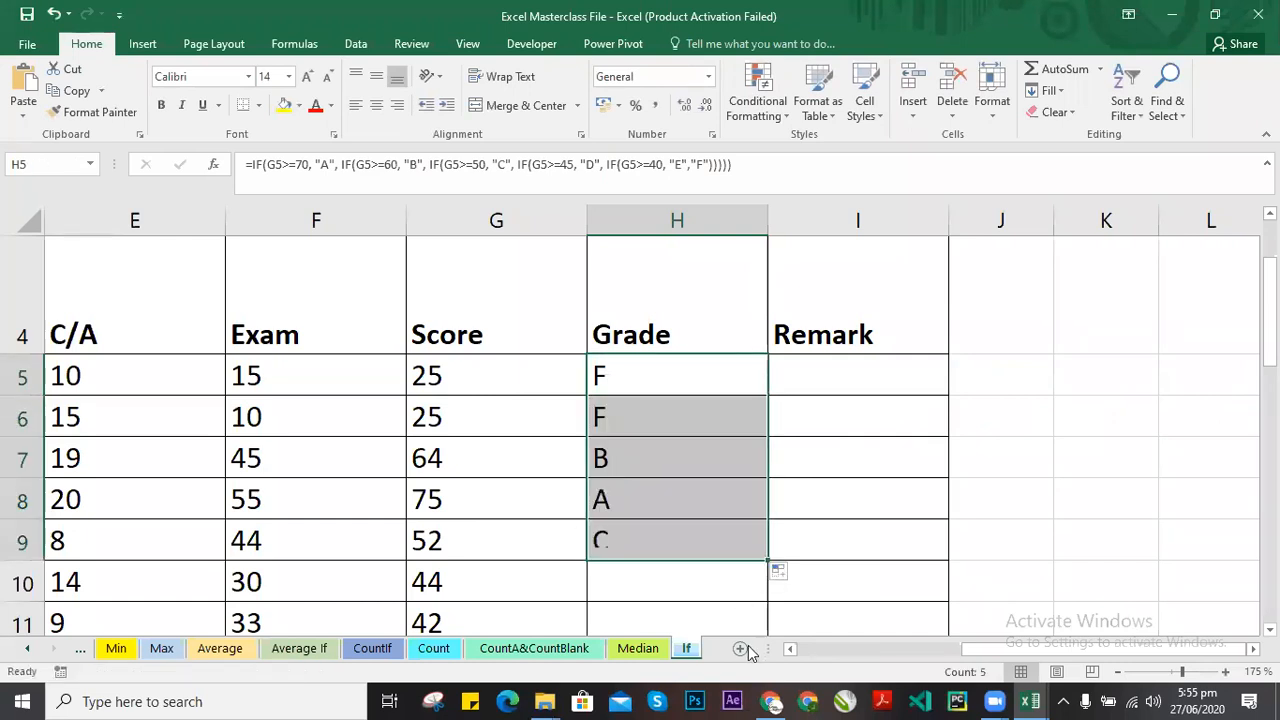
# Inspect the copied grade formulas in H6 to H9 against their scores.
pyautogui.click(702, 446)
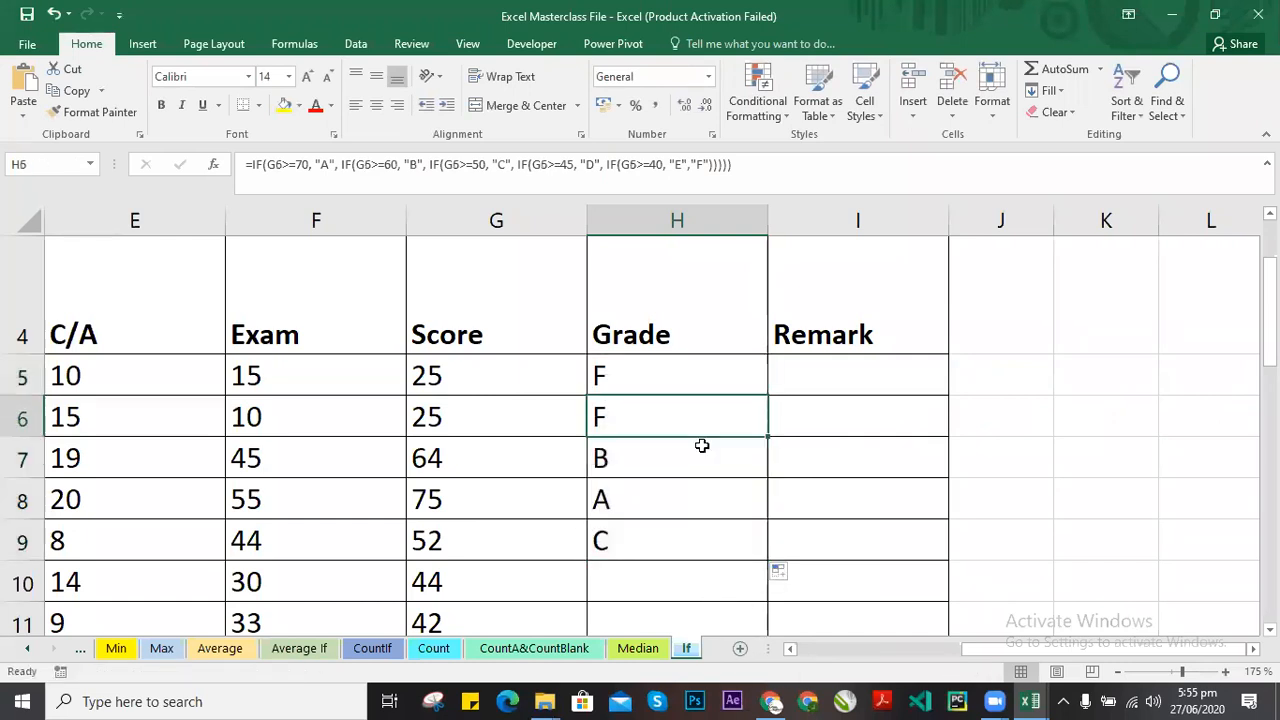
pyautogui.click(698, 488)
pyautogui.click(680, 542)
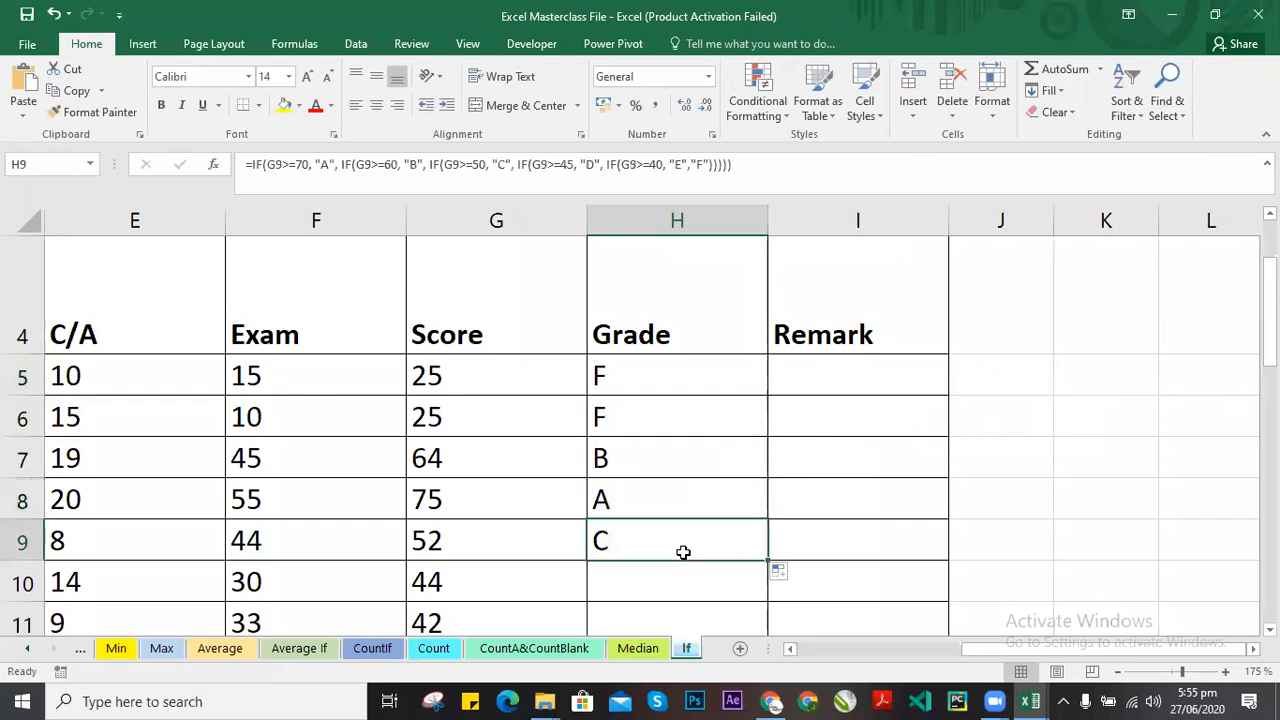
pyautogui.click(650, 500)
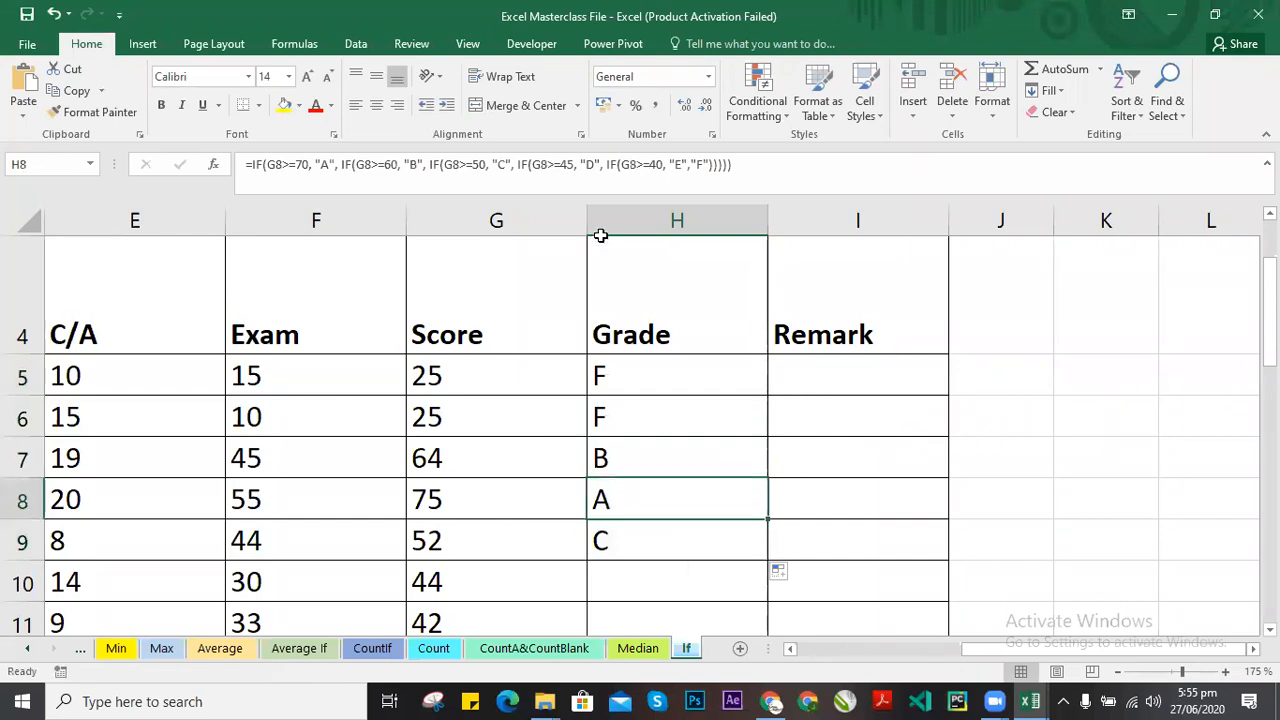
pyautogui.click(626, 512)
pyautogui.click(641, 542)
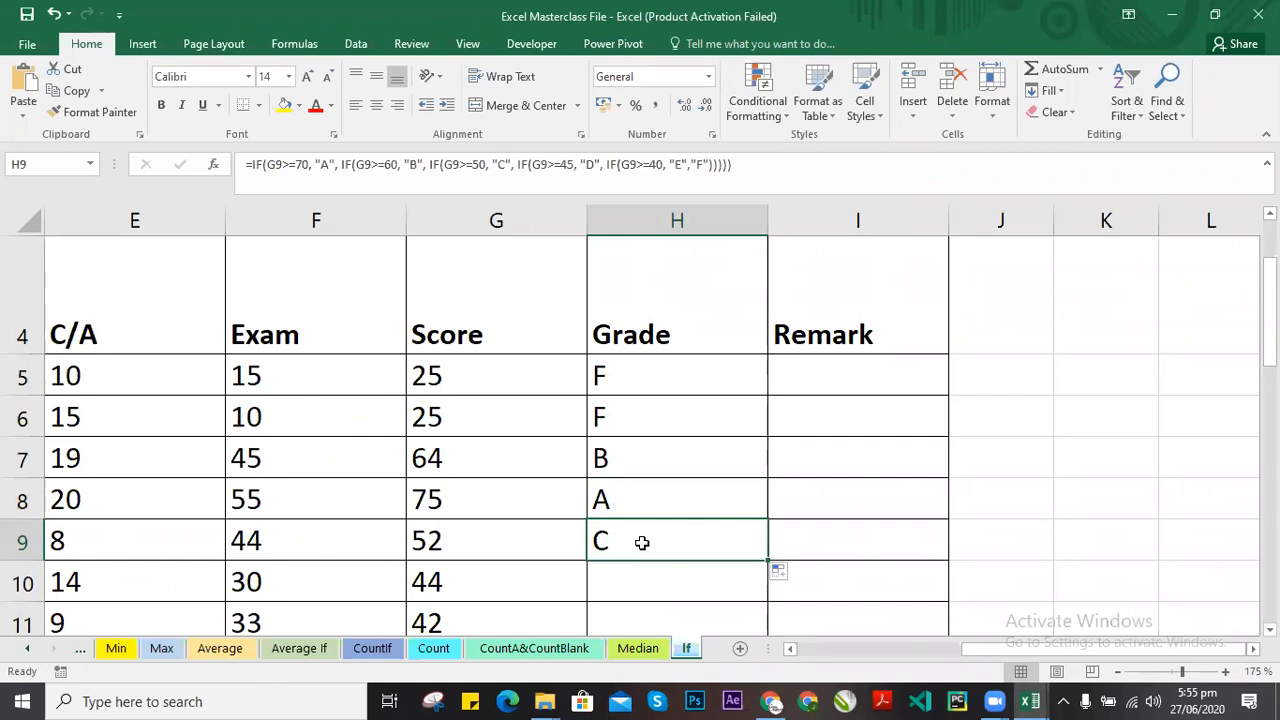
pyautogui.click(606, 455)
pyautogui.click(631, 419)
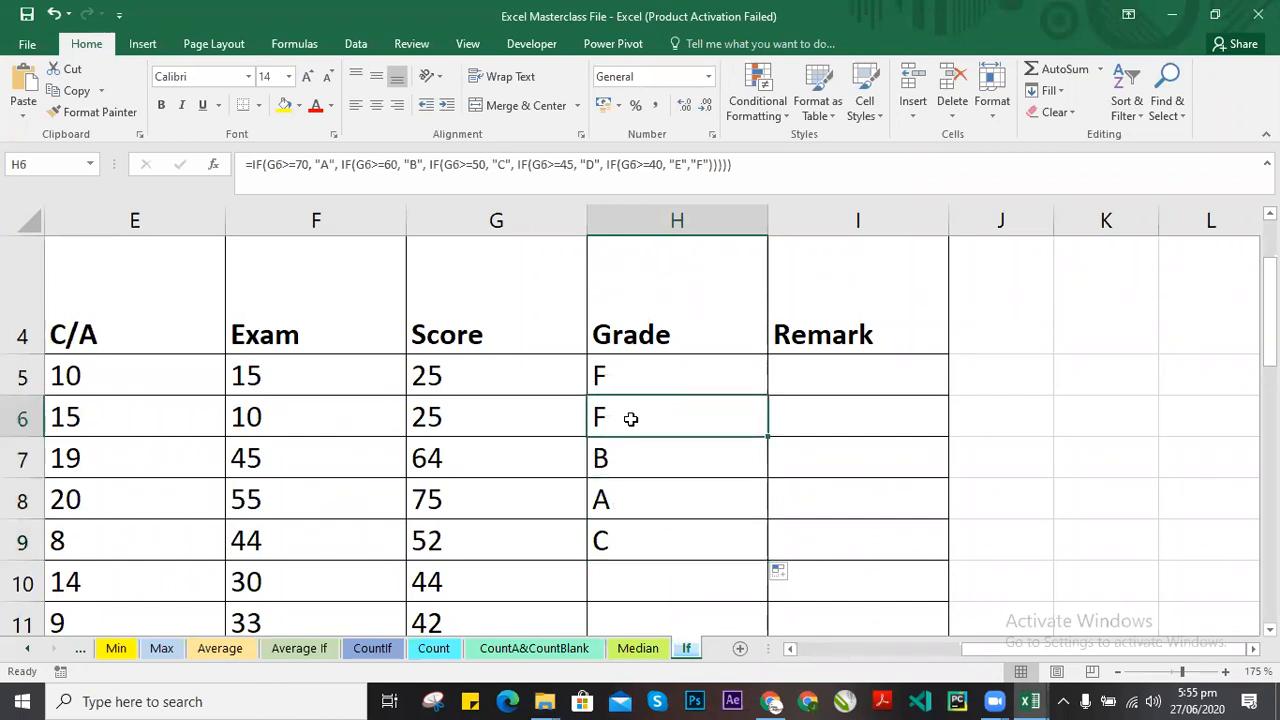
pyautogui.scroll(-2, 631, 419)
pyautogui.scroll(3, 643, 449)
pyautogui.scroll(-1, 717, 483)
pyautogui.scroll(-1, 718, 494)
pyautogui.scroll(1, 703, 466)
pyautogui.click(606, 457)
# Zoom the sheet out to 100% to review the students' score table with its Grade column.
pyautogui.keyDown('ctrl'); pyautogui.scroll(-2, 606, 474); pyautogui.keyUp('ctrl')
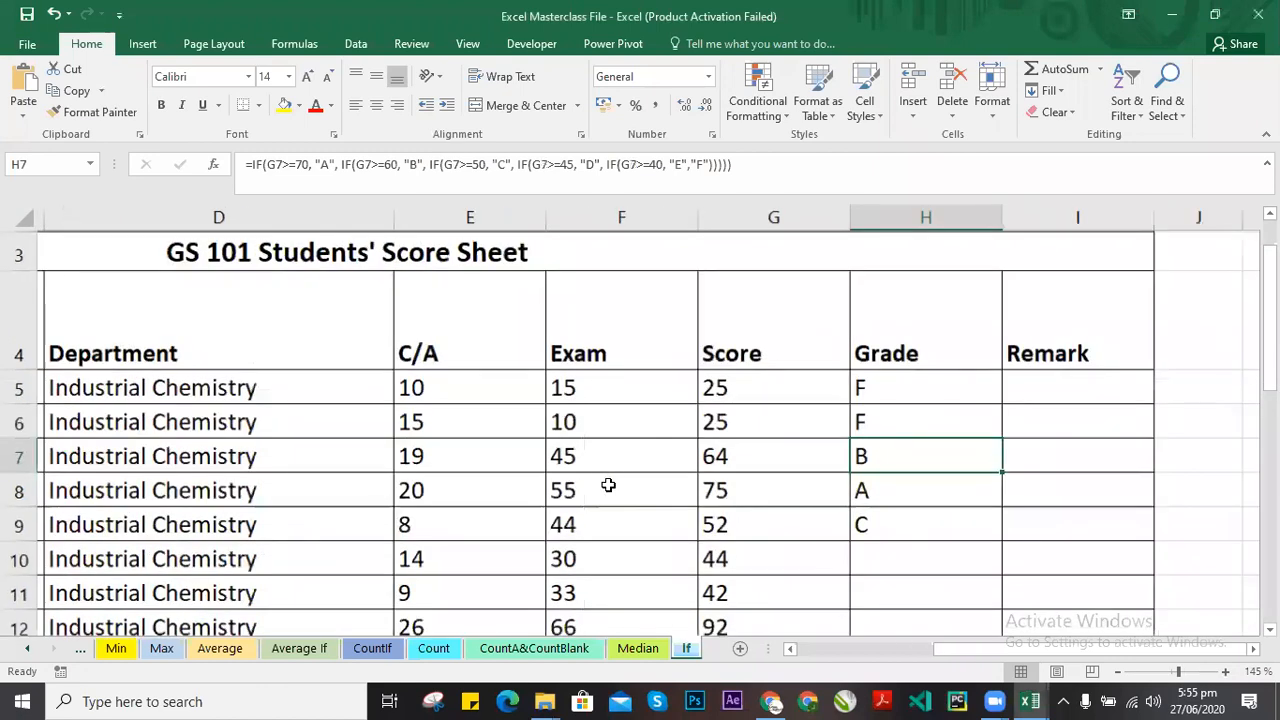
pyautogui.keyDown('ctrl'); pyautogui.scroll(-4, 620, 494); pyautogui.keyUp('ctrl')
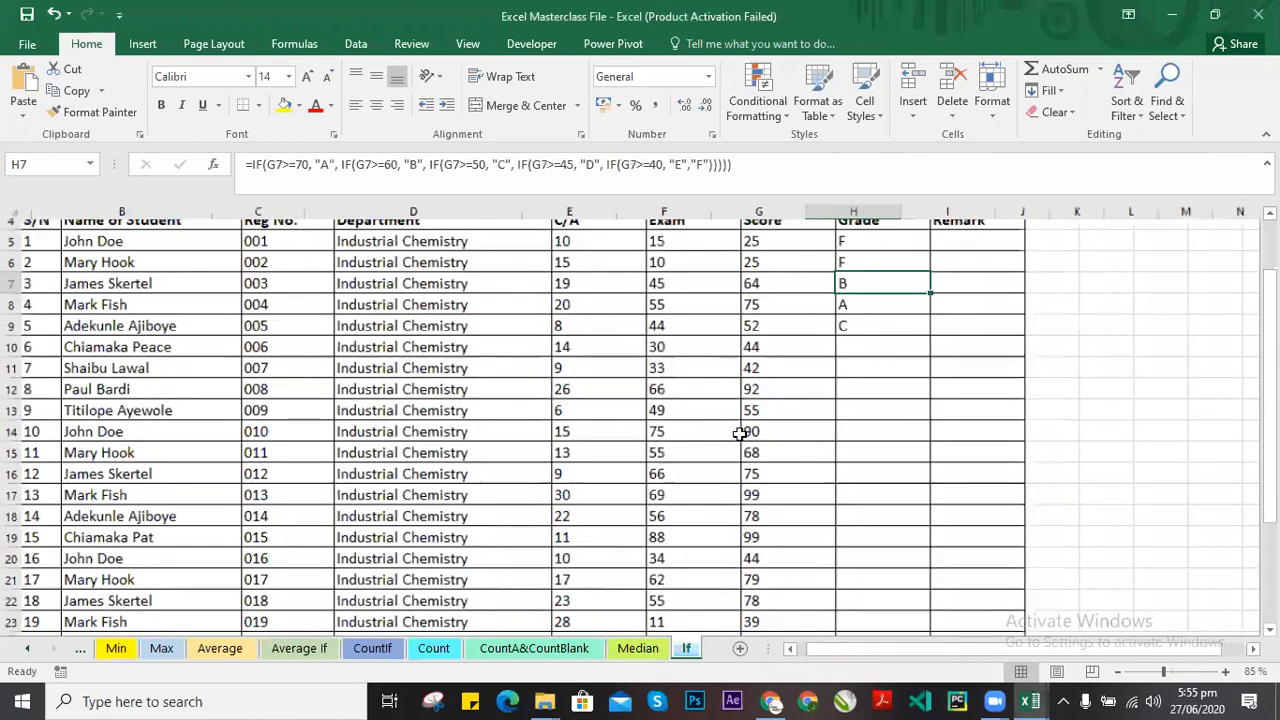
pyautogui.keyDown('ctrl'); pyautogui.scroll(2, 740, 433); pyautogui.keyUp('ctrl')
pyautogui.scroll(-1, 751, 460)
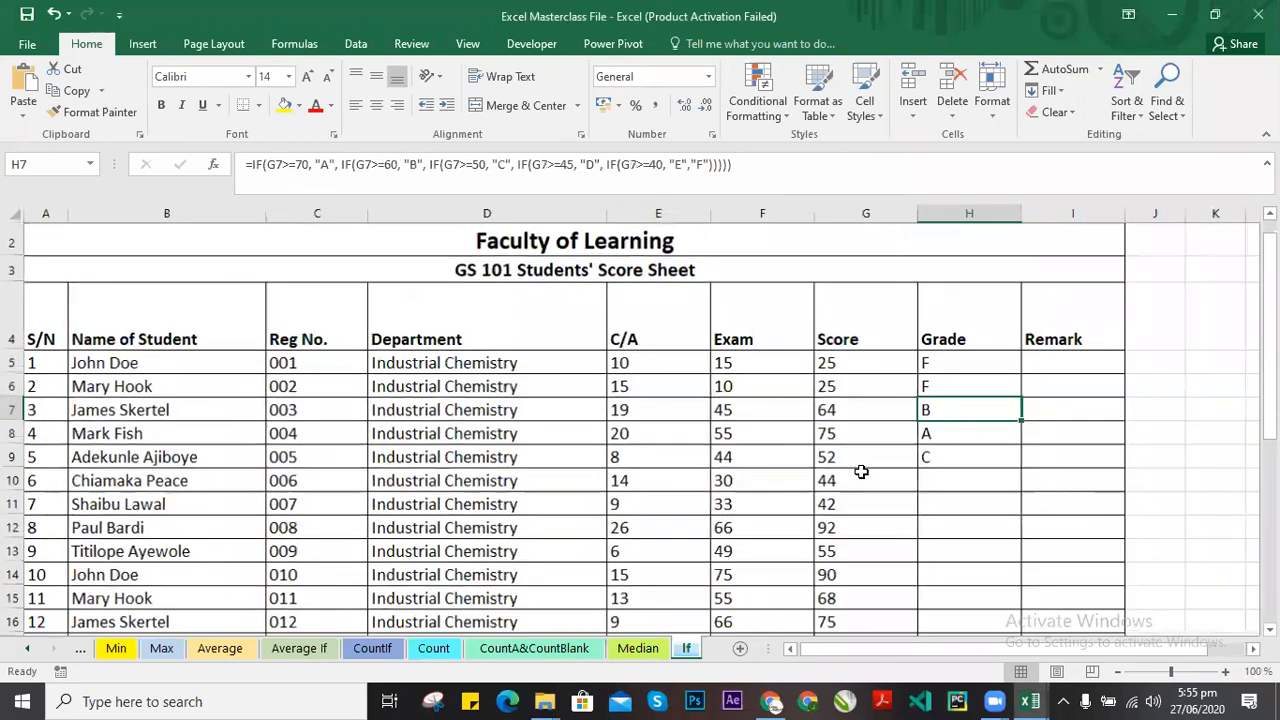
pyautogui.scroll(-1, 860, 471)
pyautogui.scroll(1, 945, 460)
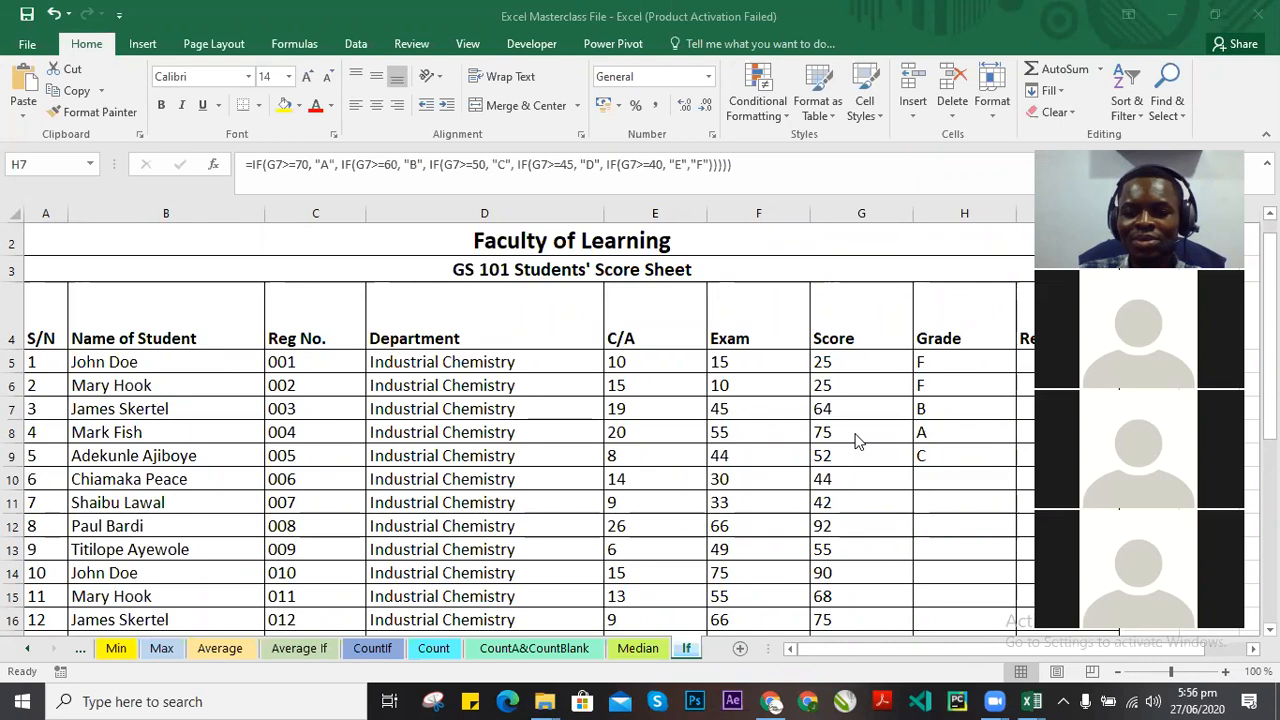
# Review the nested IF formula in H5 and its arguments, leaving the formula as it is.
pyautogui.click(960, 363)
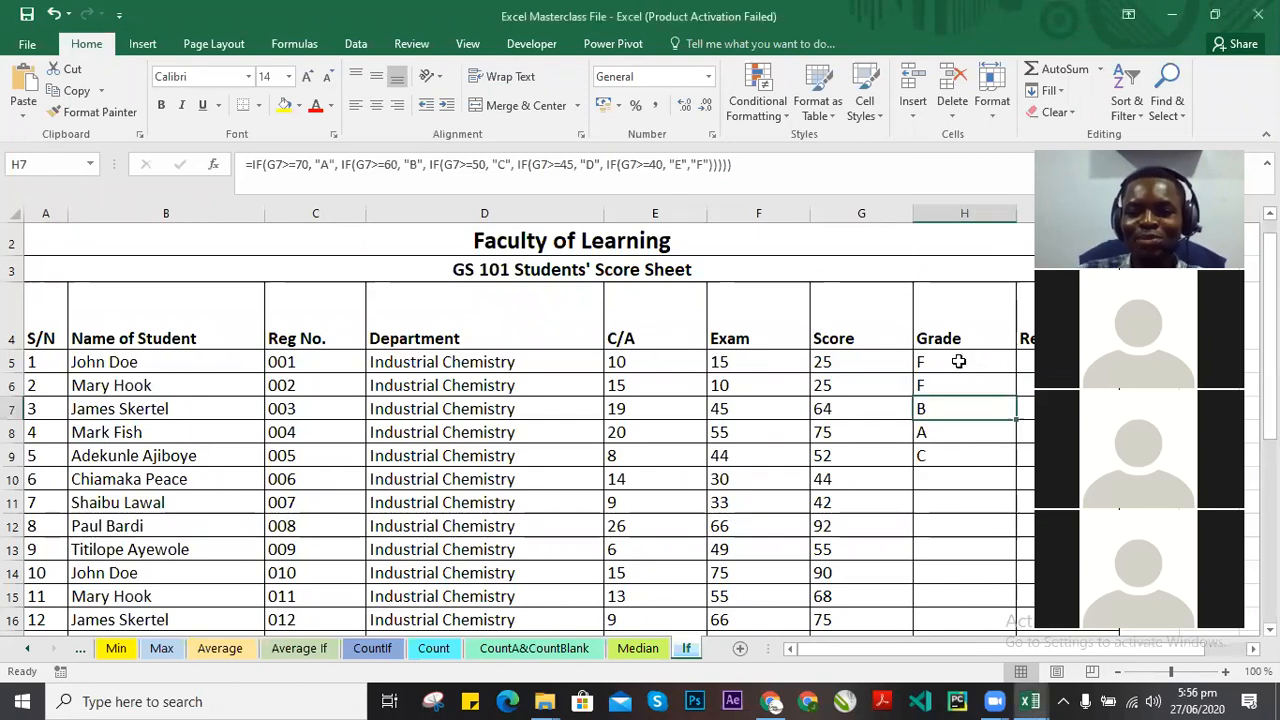
pyautogui.press('Escape')
pyautogui.click(955, 358)
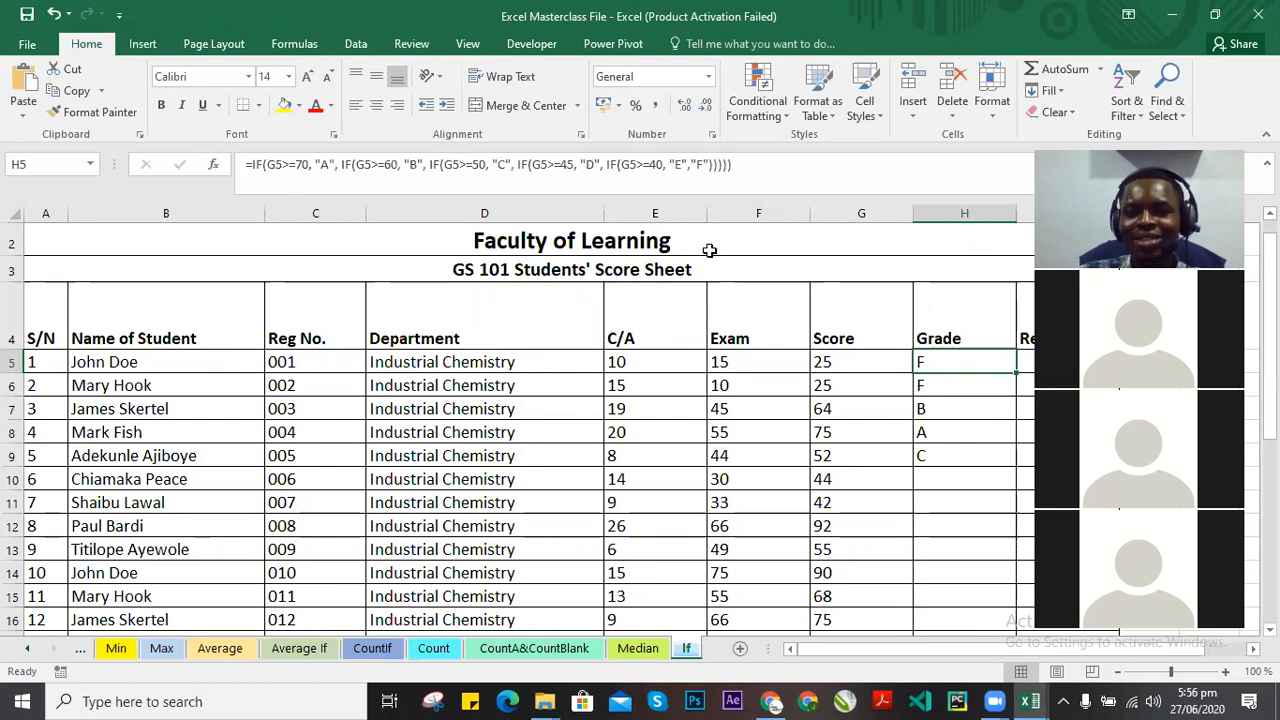
pyautogui.doubleClick(951, 363)
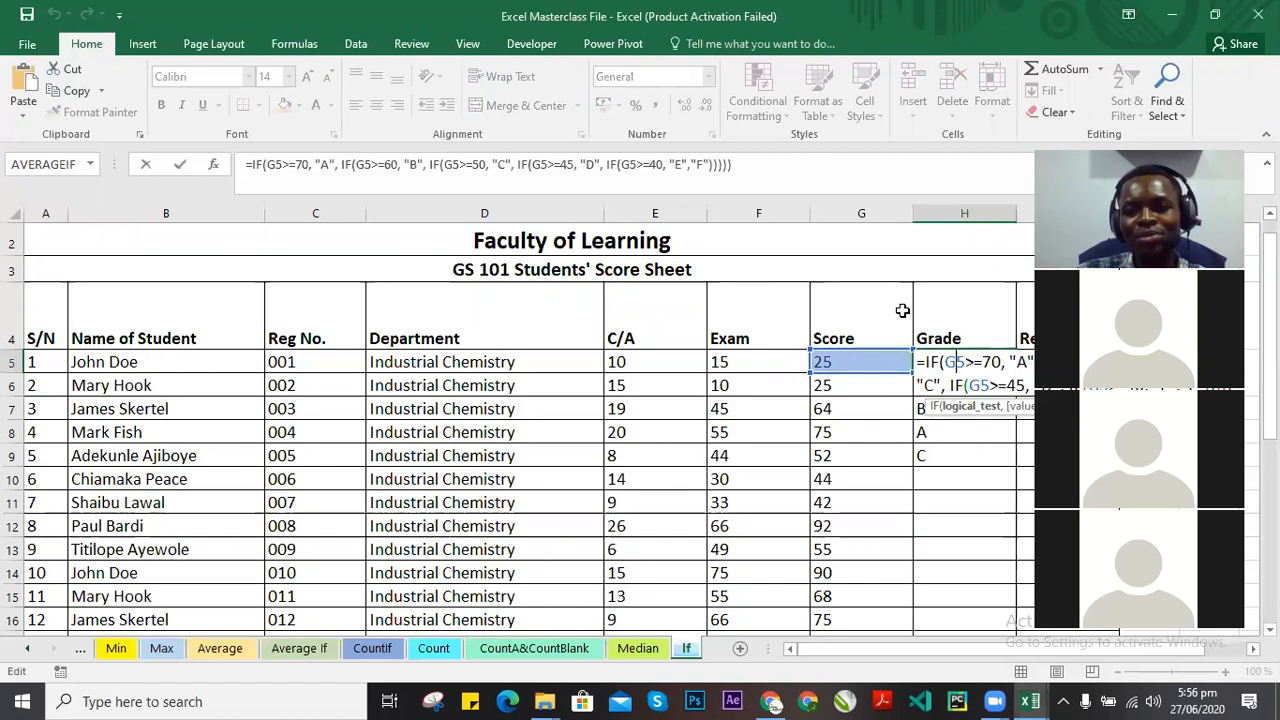
pyautogui.click(1031, 368)
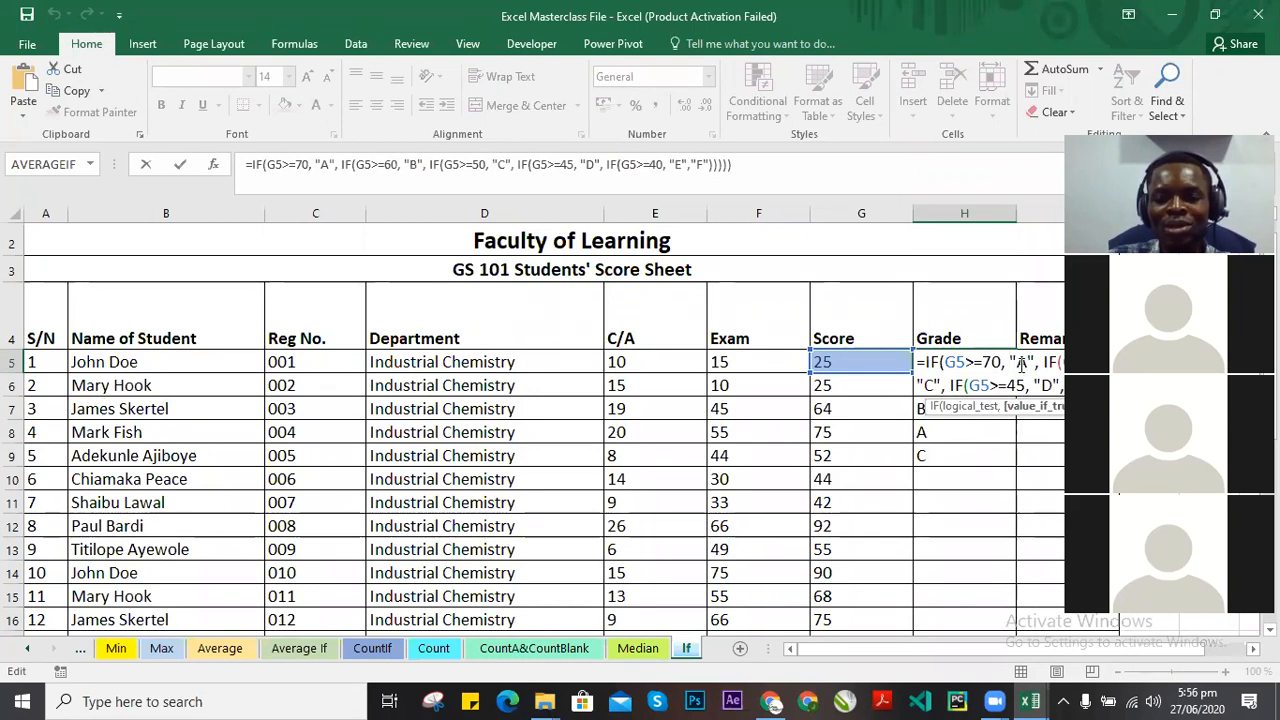
pyautogui.hotkey('ctrl', 'Return')
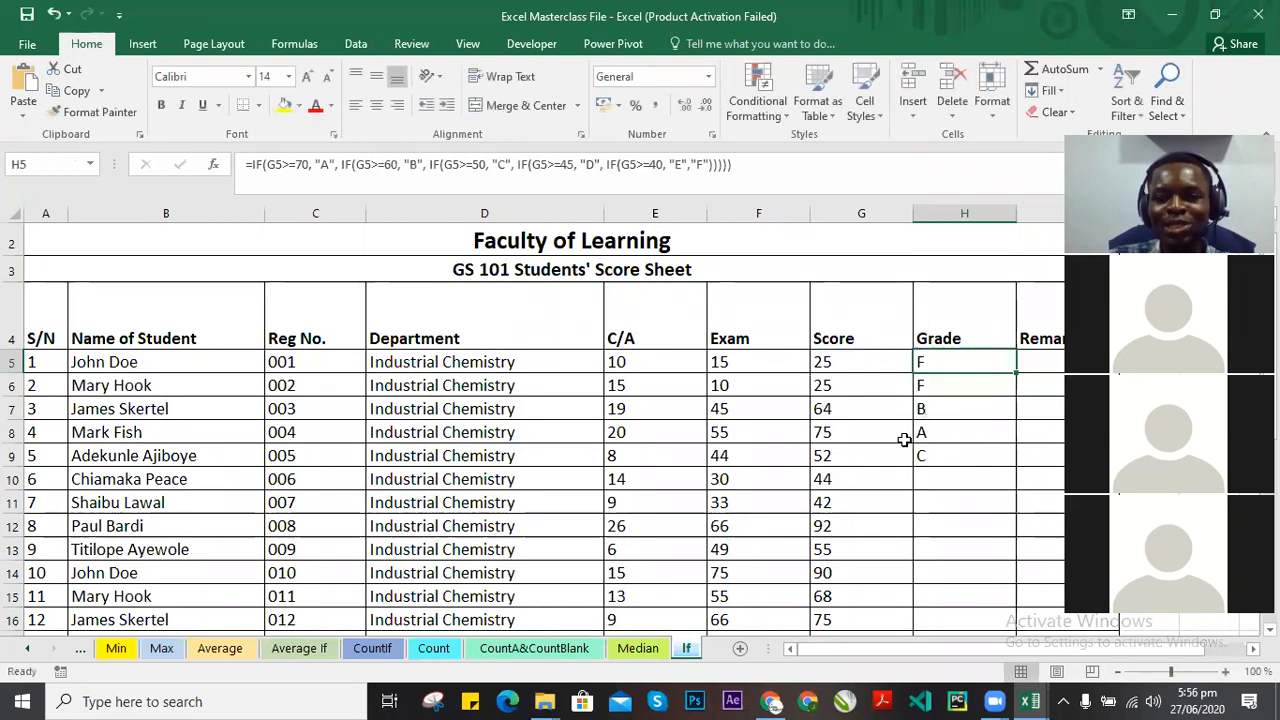
pyautogui.doubleClick(984, 362)
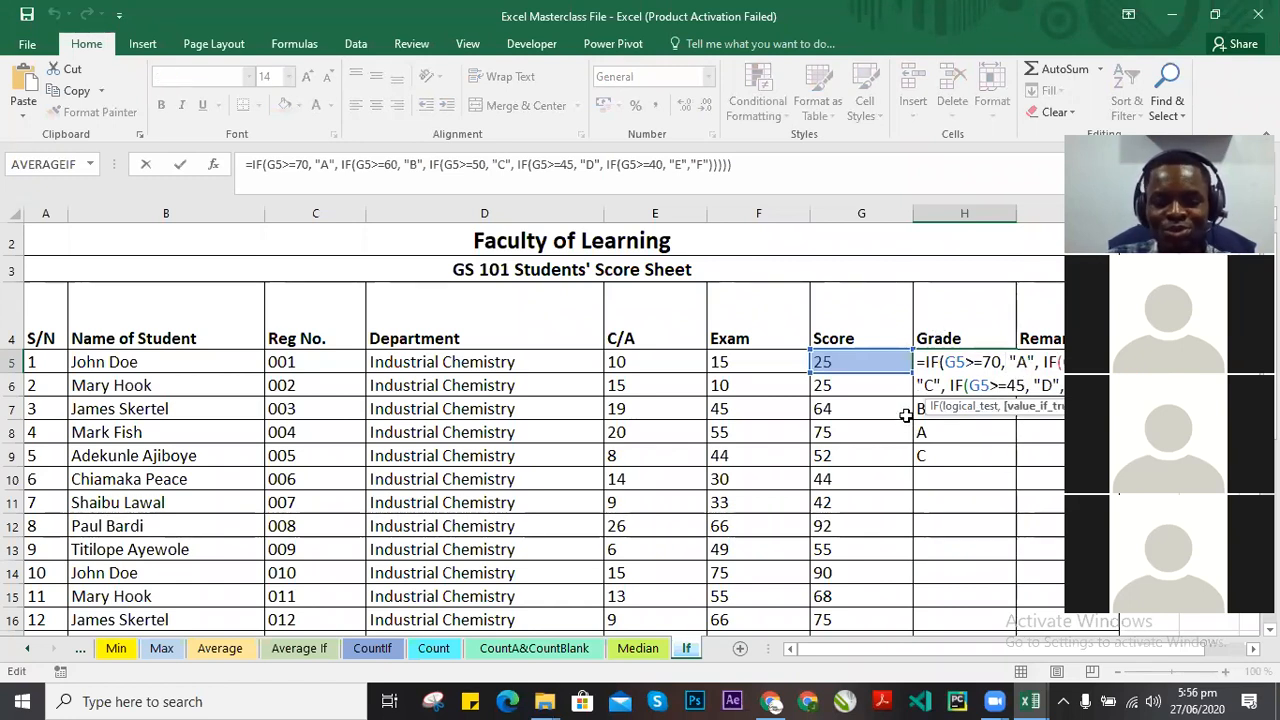
pyautogui.click(950, 474)
# Reopen the H5 formula and remove the spaces before "A" and before the second IF.
pyautogui.scroll(1, 1013, 357)
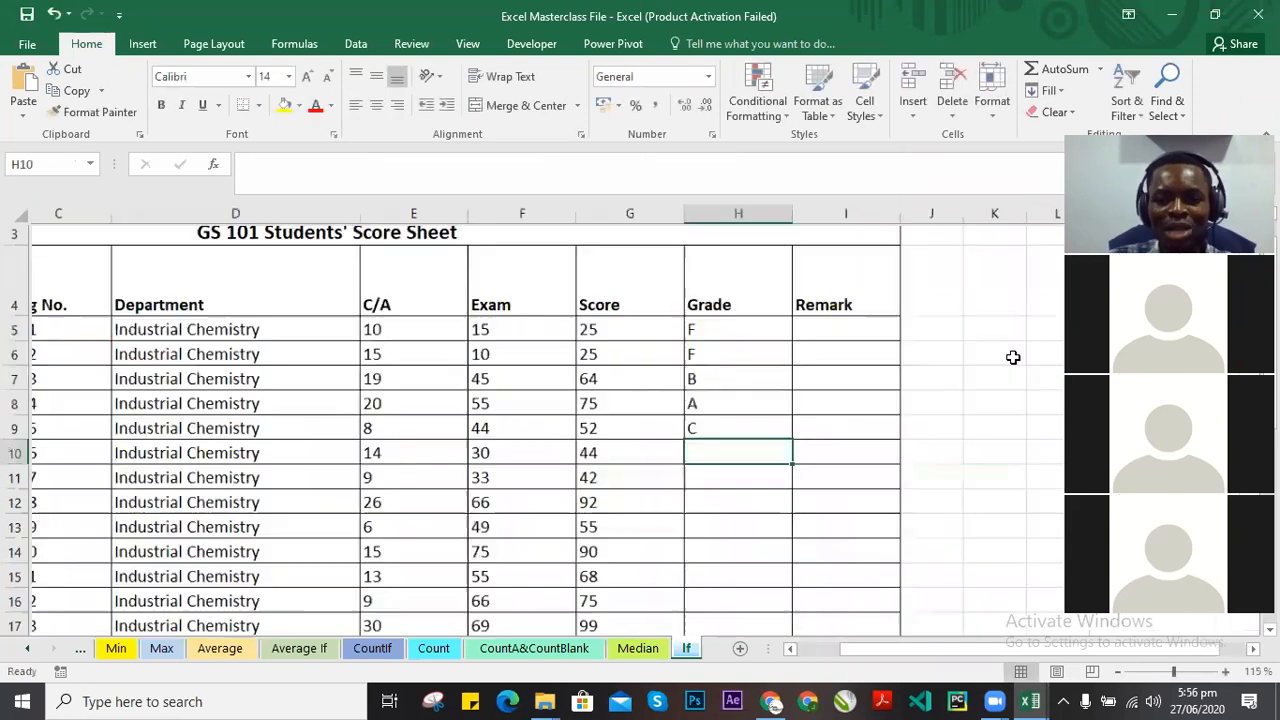
pyautogui.scroll(3, 1000, 361)
pyautogui.scroll(2, 718, 353)
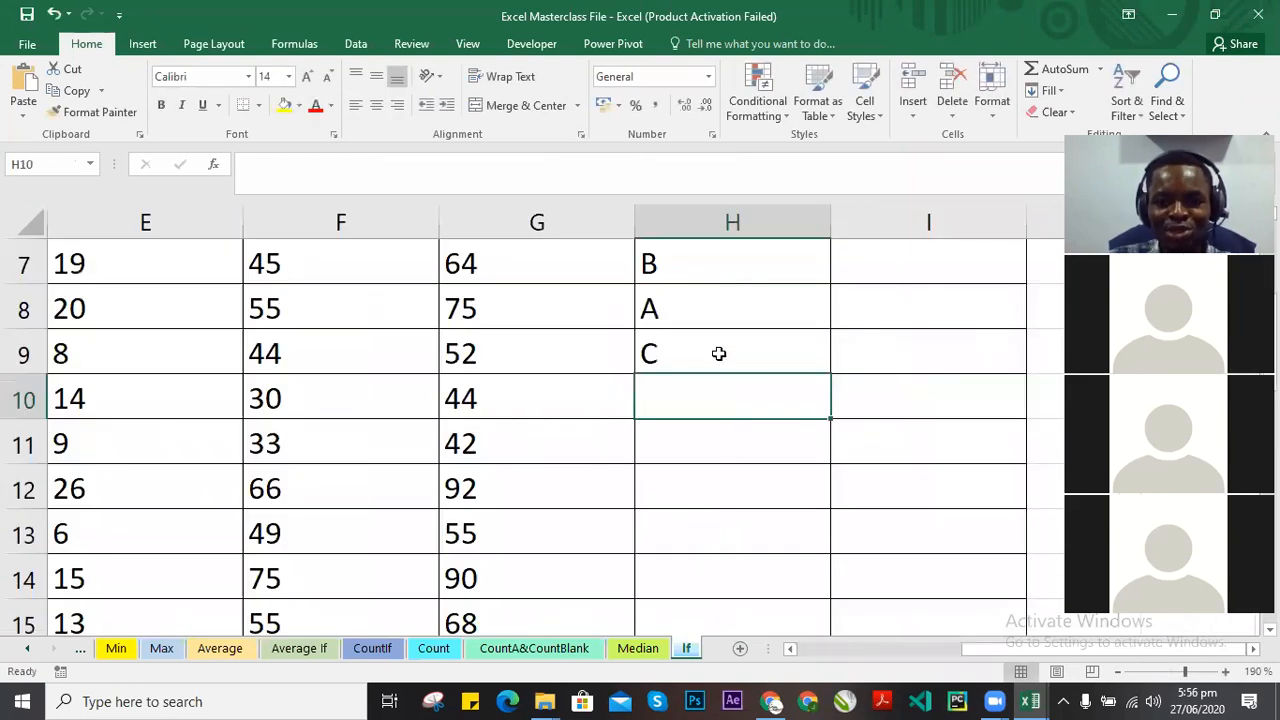
pyautogui.scroll(1, 714, 426)
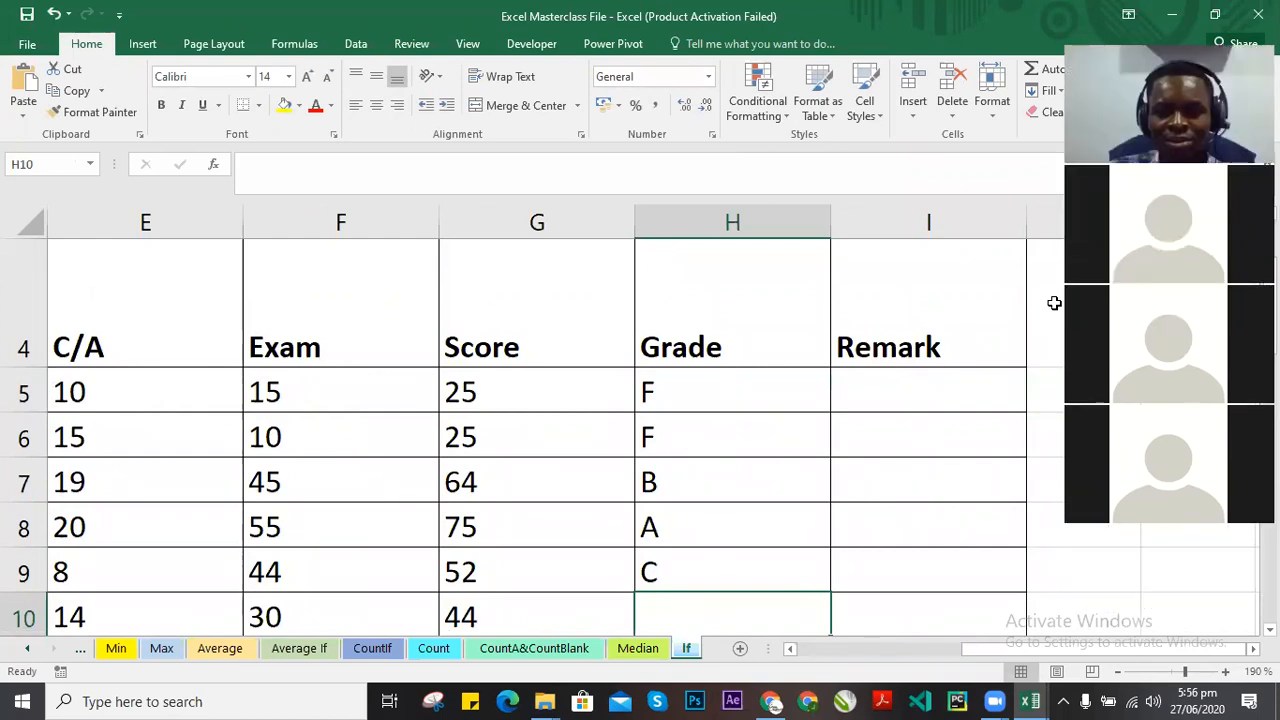
pyautogui.doubleClick(751, 397)
pyautogui.click(808, 392)
pyautogui.press('BackSpace')
pyautogui.click(865, 395)
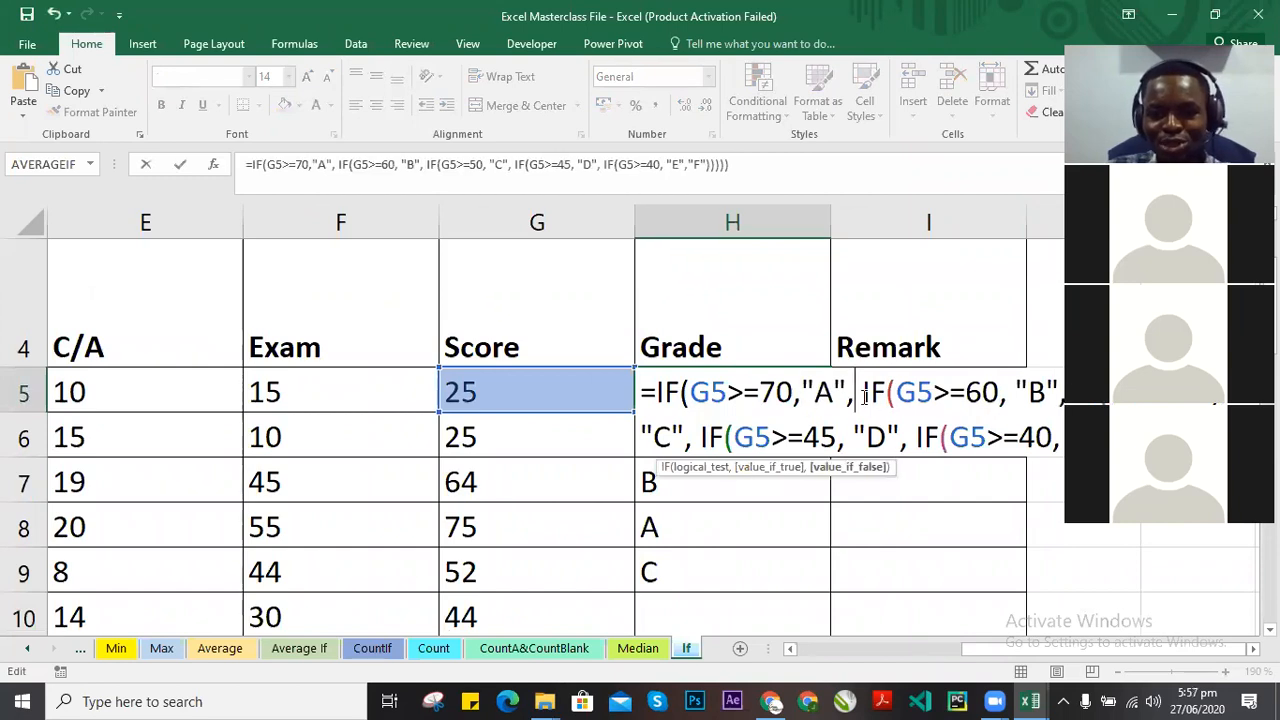
pyautogui.press('BackSpace')
# Remove the spaces before "B", "D" and "E" and before the third and fifth IF in the H5 formula.
pyautogui.click(1013, 392)
pyautogui.press('BackSpace')
pyautogui.click(1048, 392)
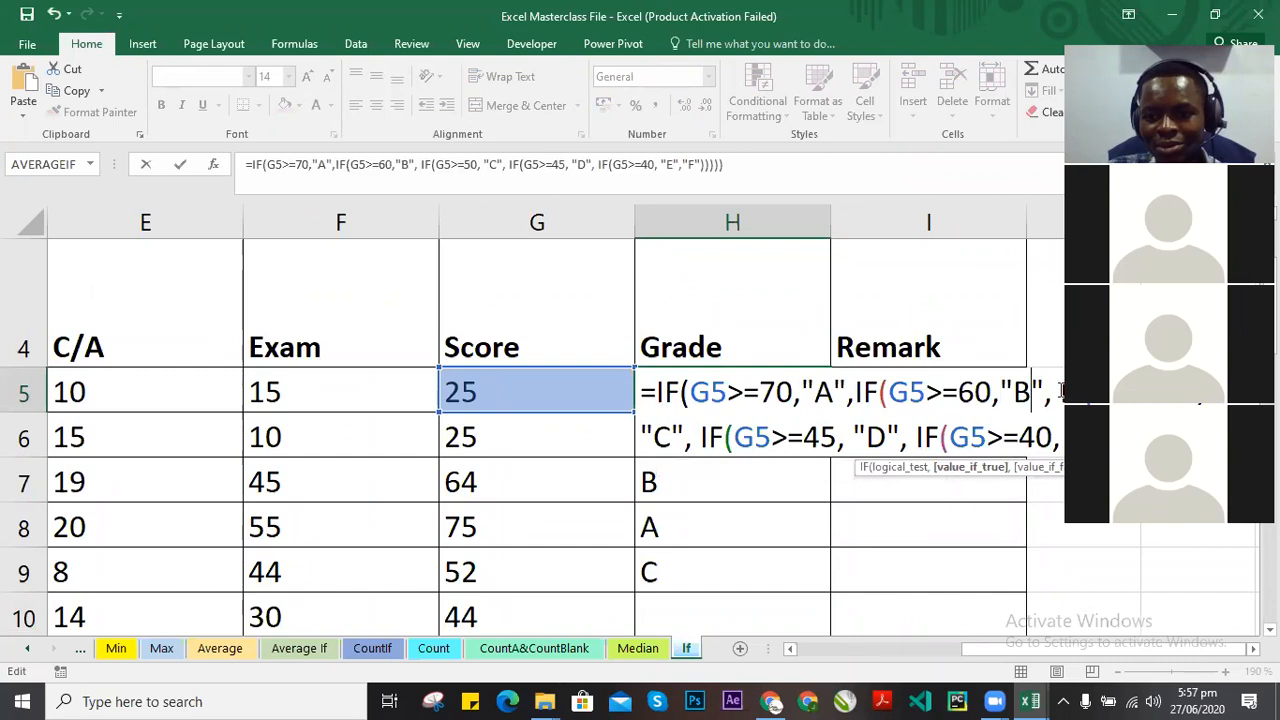
pyautogui.press('BackSpace')
pyautogui.click(797, 438)
pyautogui.press('BackSpace')
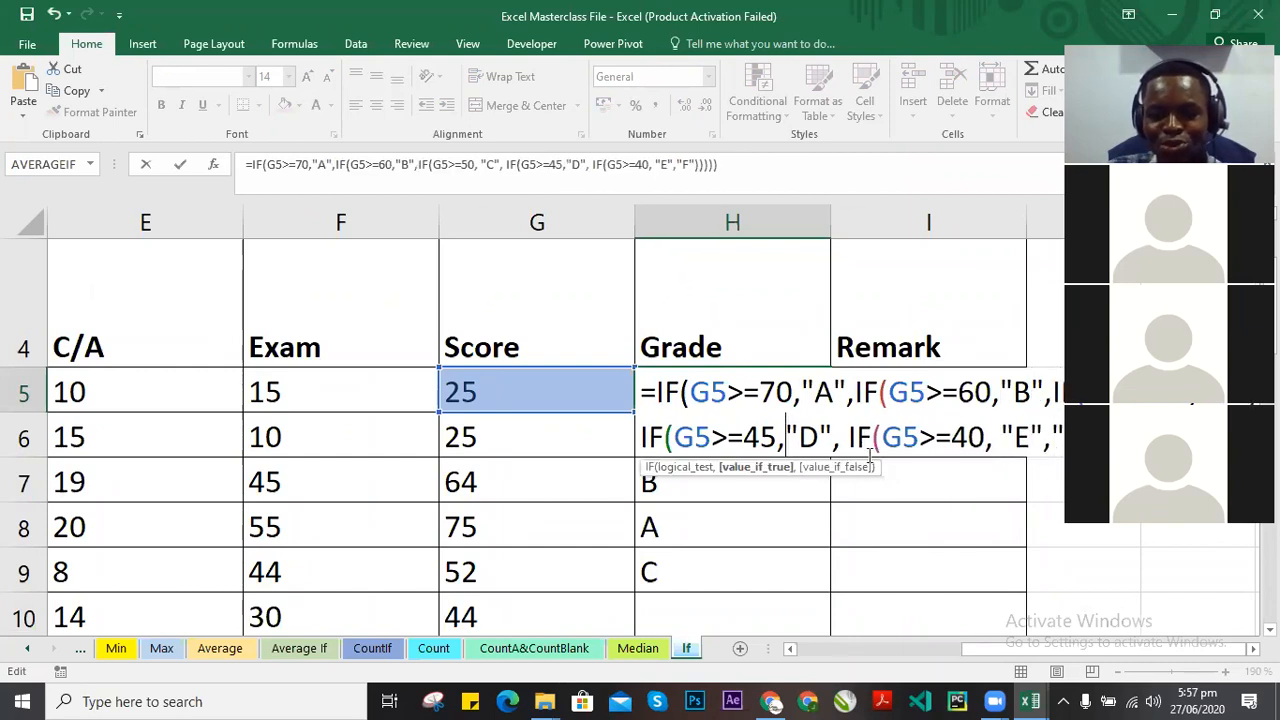
pyautogui.click(843, 438)
pyautogui.press('BackSpace')
pyautogui.click(996, 440)
pyautogui.press('BackSpace')
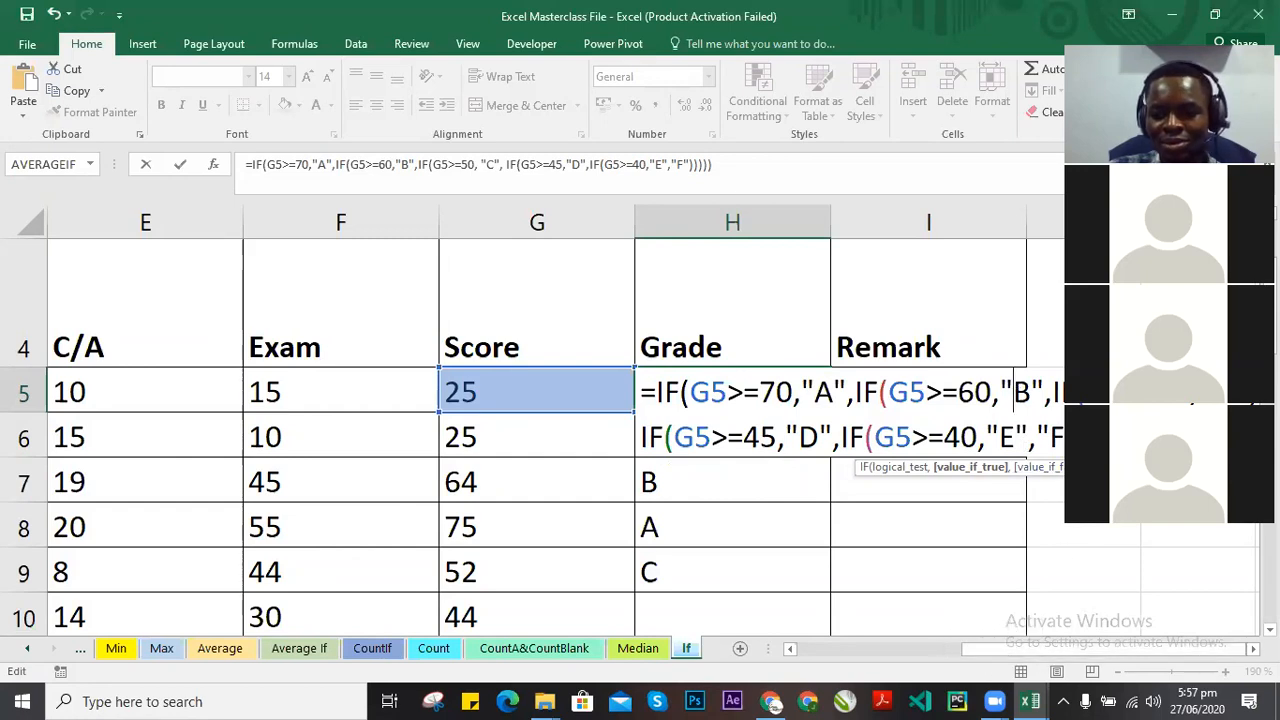
# Remove the spaces before "C" and before the fourth IF in the H5 formula, and enter the formula.
pyautogui.click(1252, 648)
pyautogui.click(1252, 648)
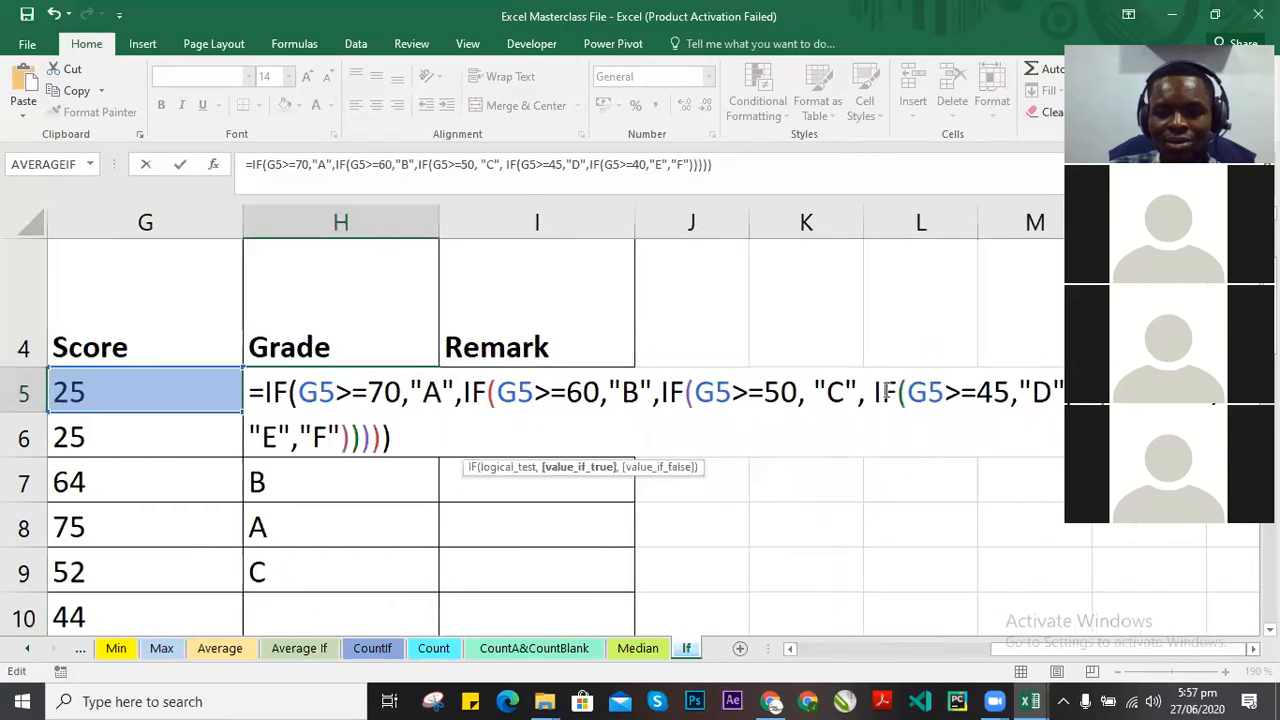
pyautogui.click(814, 392)
pyautogui.press('BackSpace')
pyautogui.click(868, 391)
pyautogui.press('BackSpace')
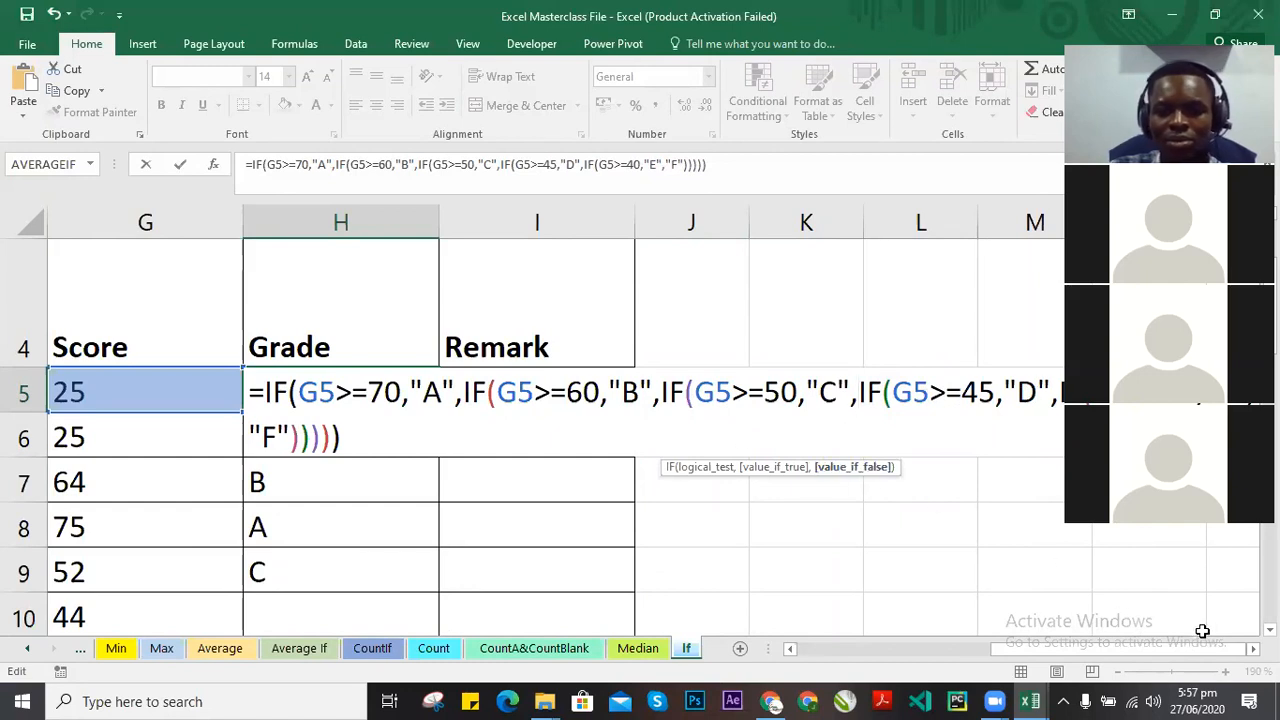
pyautogui.click(791, 648)
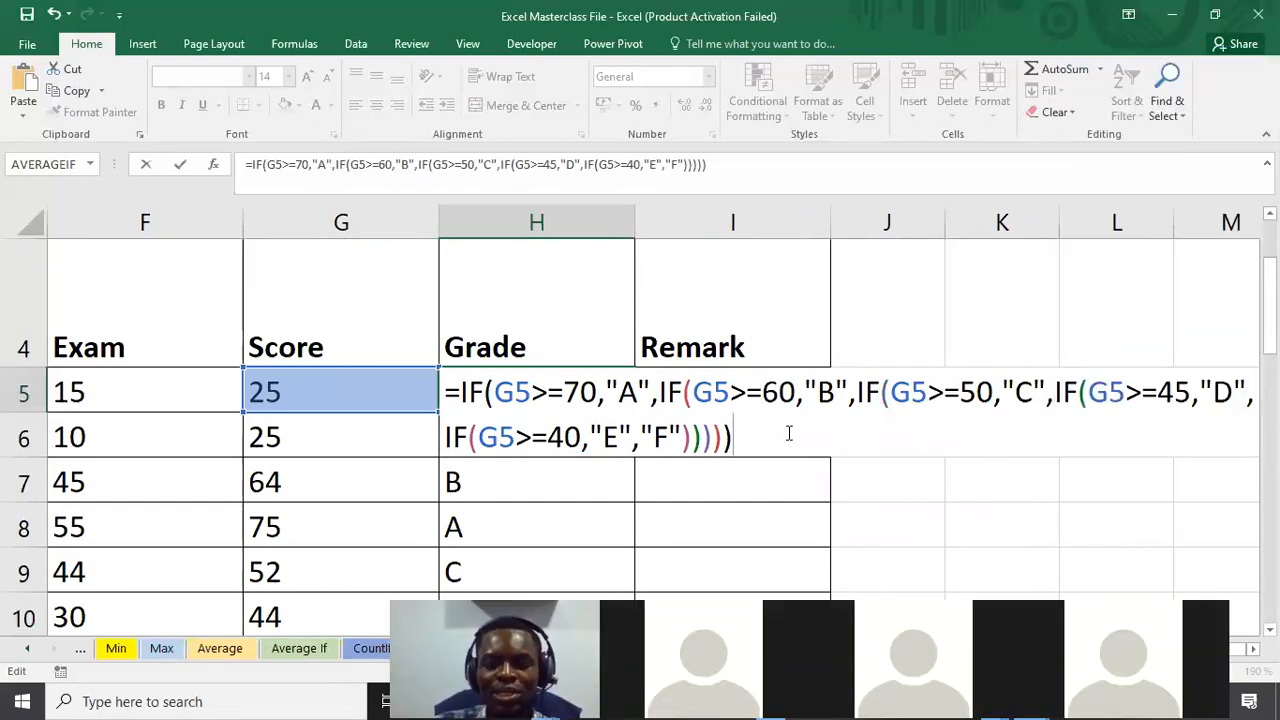
pyautogui.press('Return')
# Insert a space before each of the four nested IFs in the H5 formula and enter it.
pyautogui.click(567, 390)
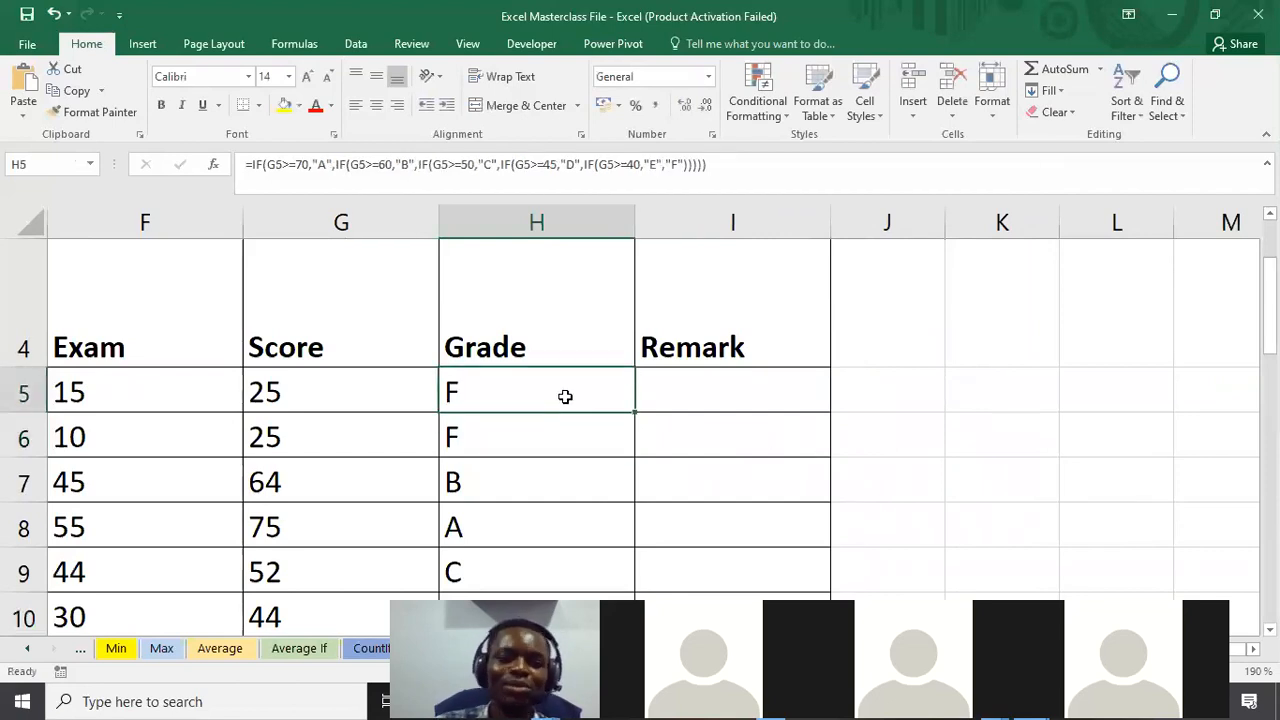
pyautogui.doubleClick(567, 390)
pyautogui.click(606, 390)
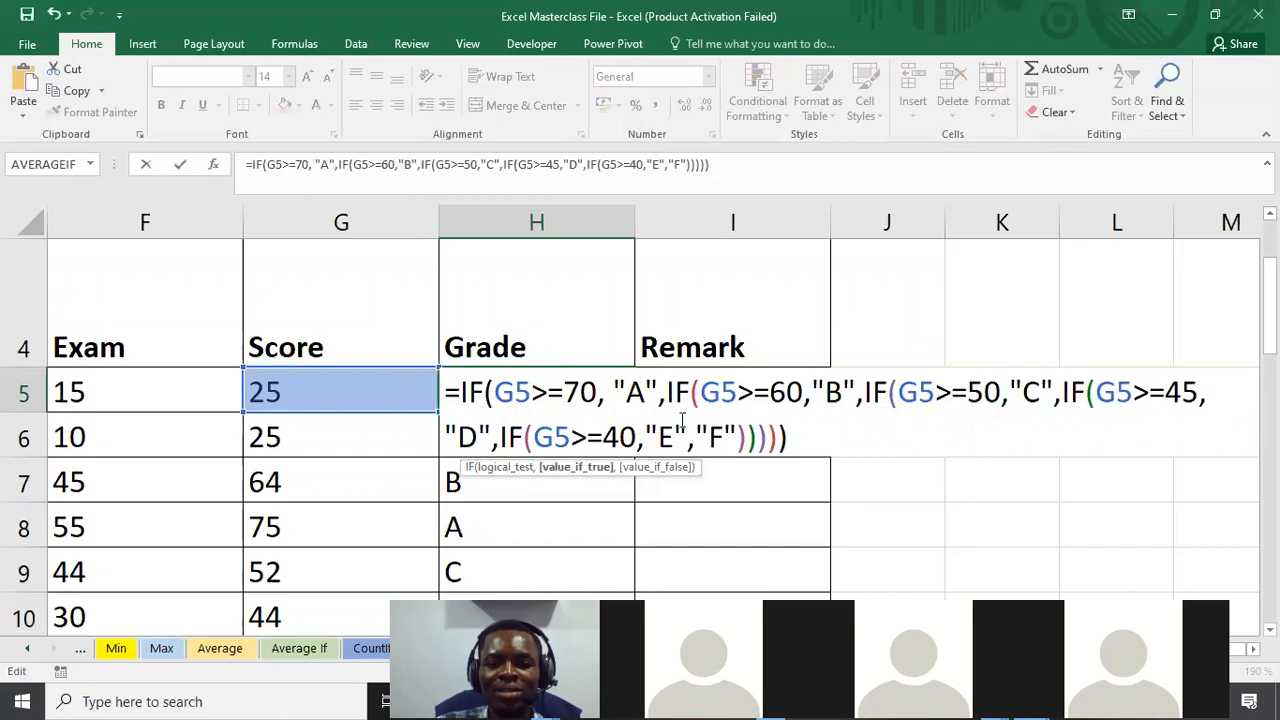
pyautogui.press('BackSpace')
pyautogui.click(652, 395)
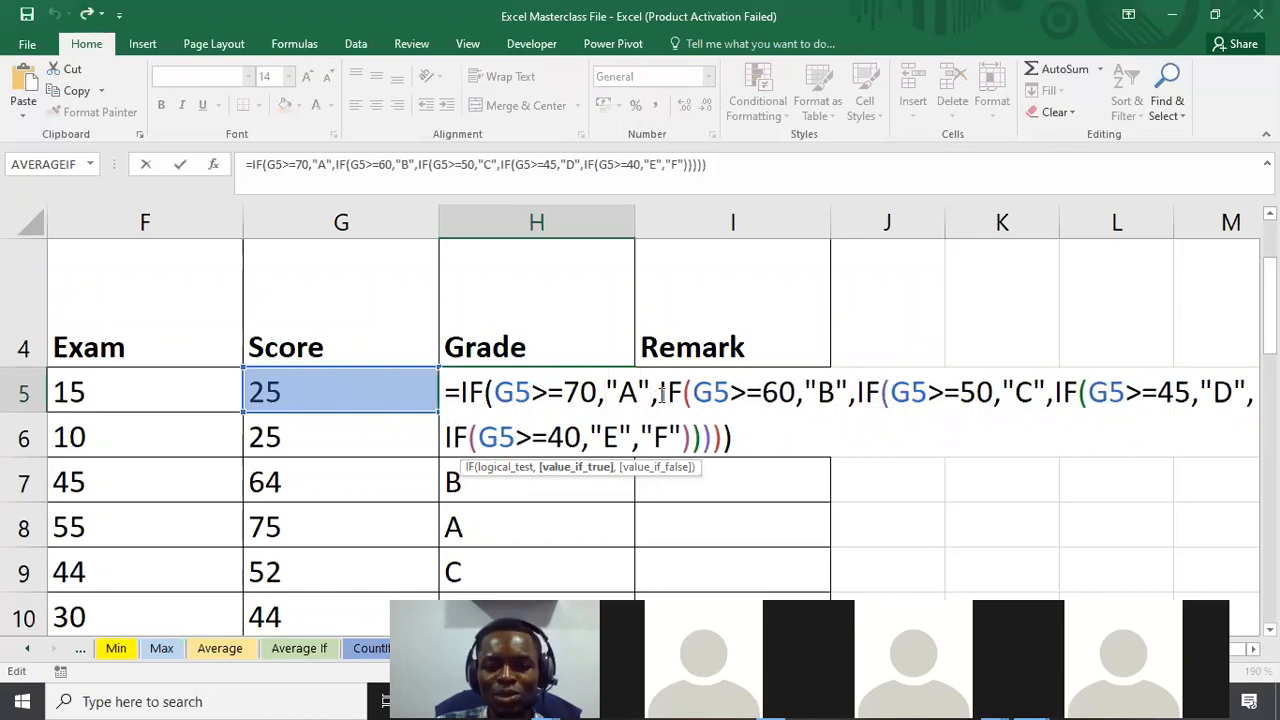
pyautogui.press('Right')
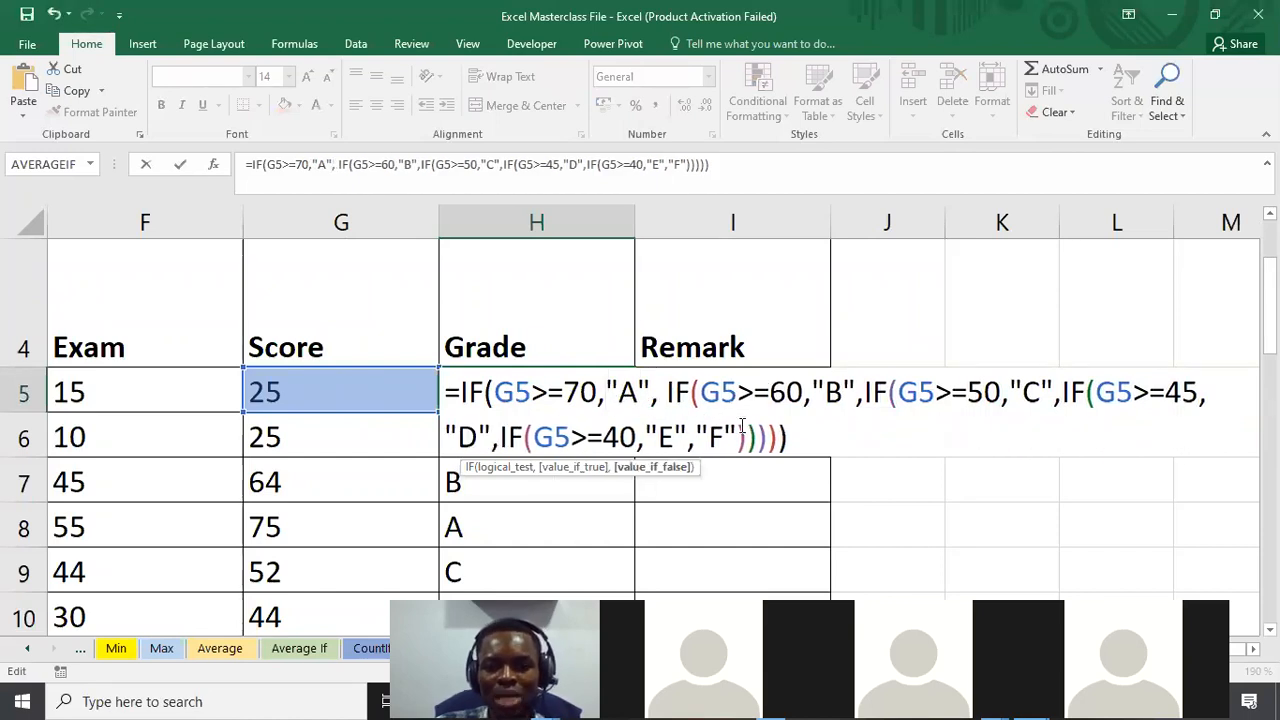
pyautogui.click(866, 392)
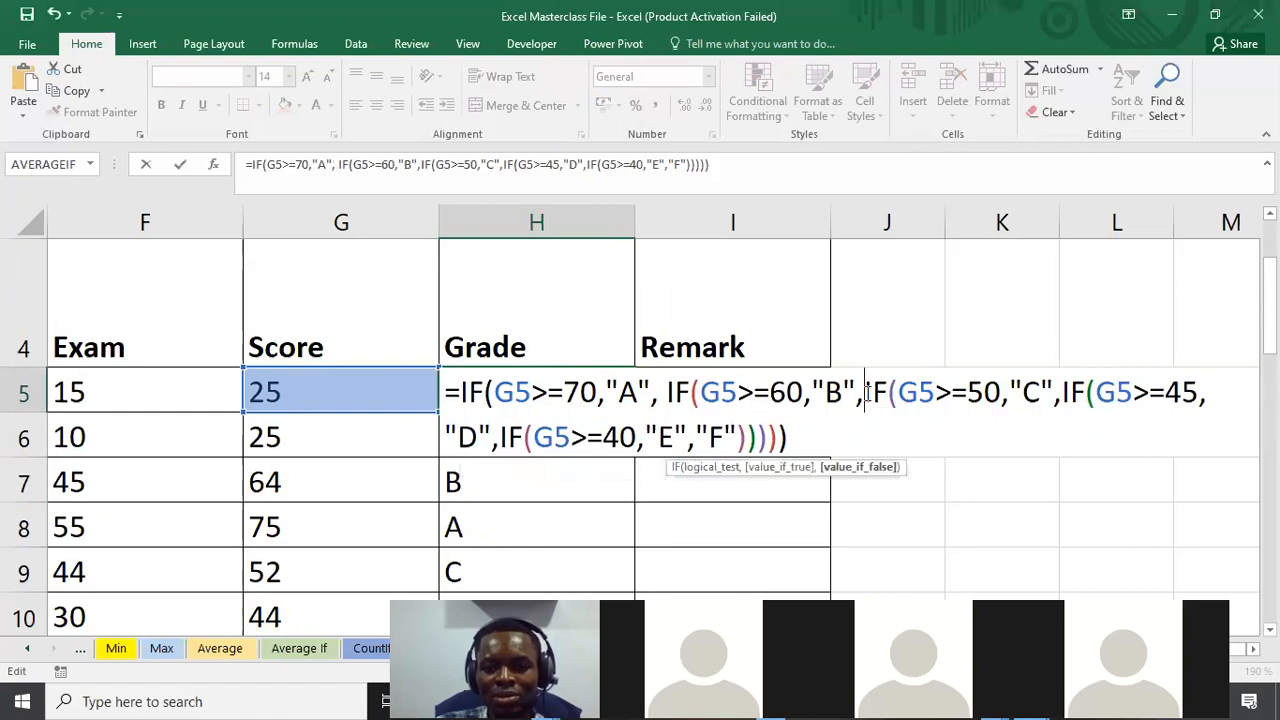
pyautogui.click(1068, 392)
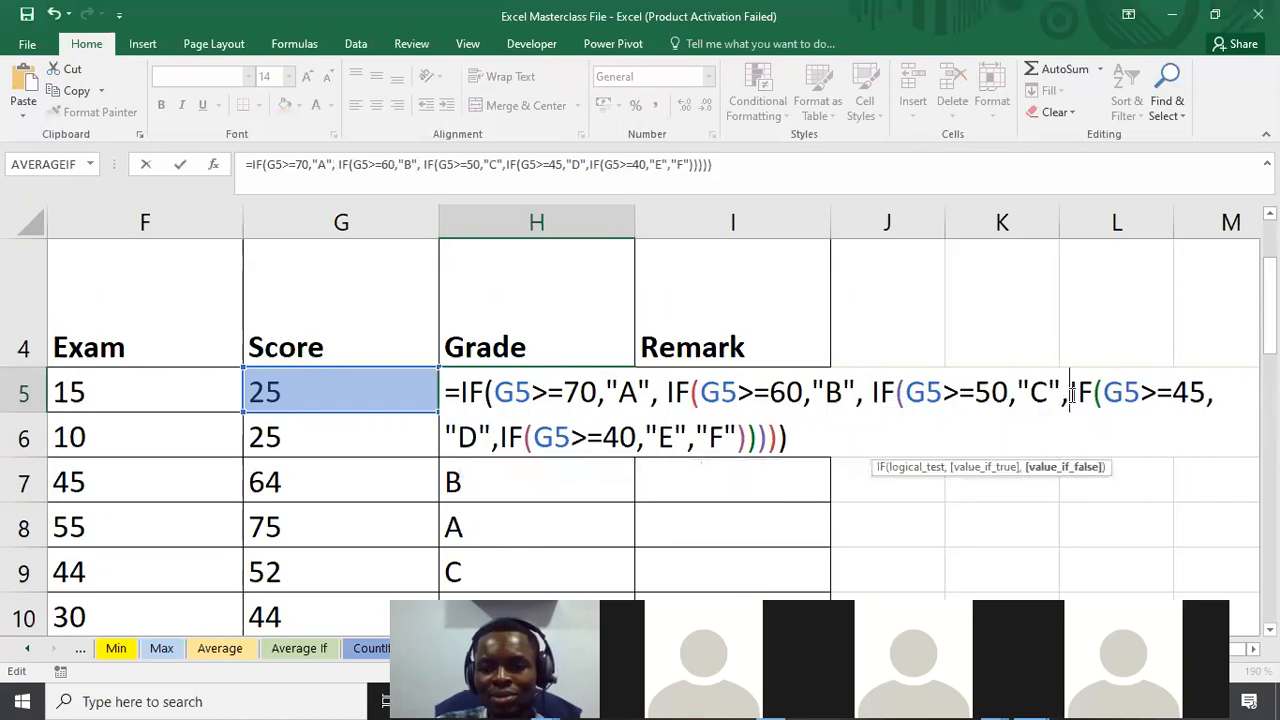
pyautogui.click(645, 437)
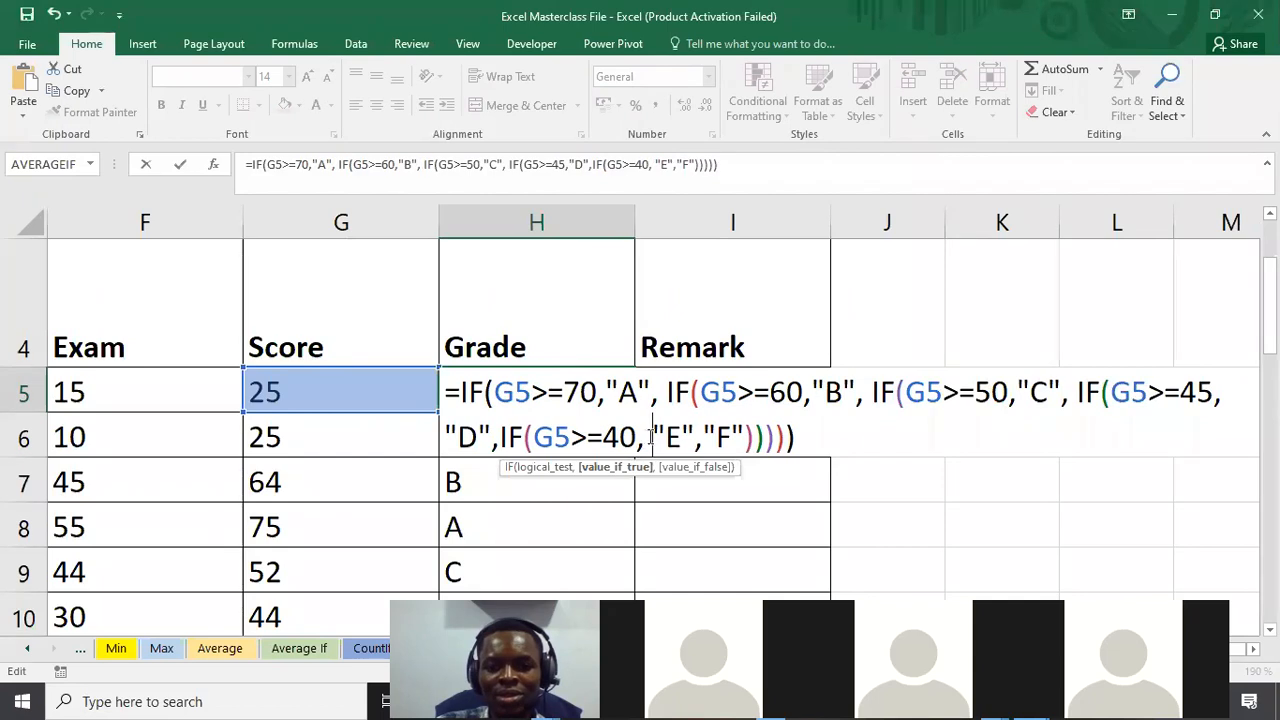
pyautogui.click(688, 437)
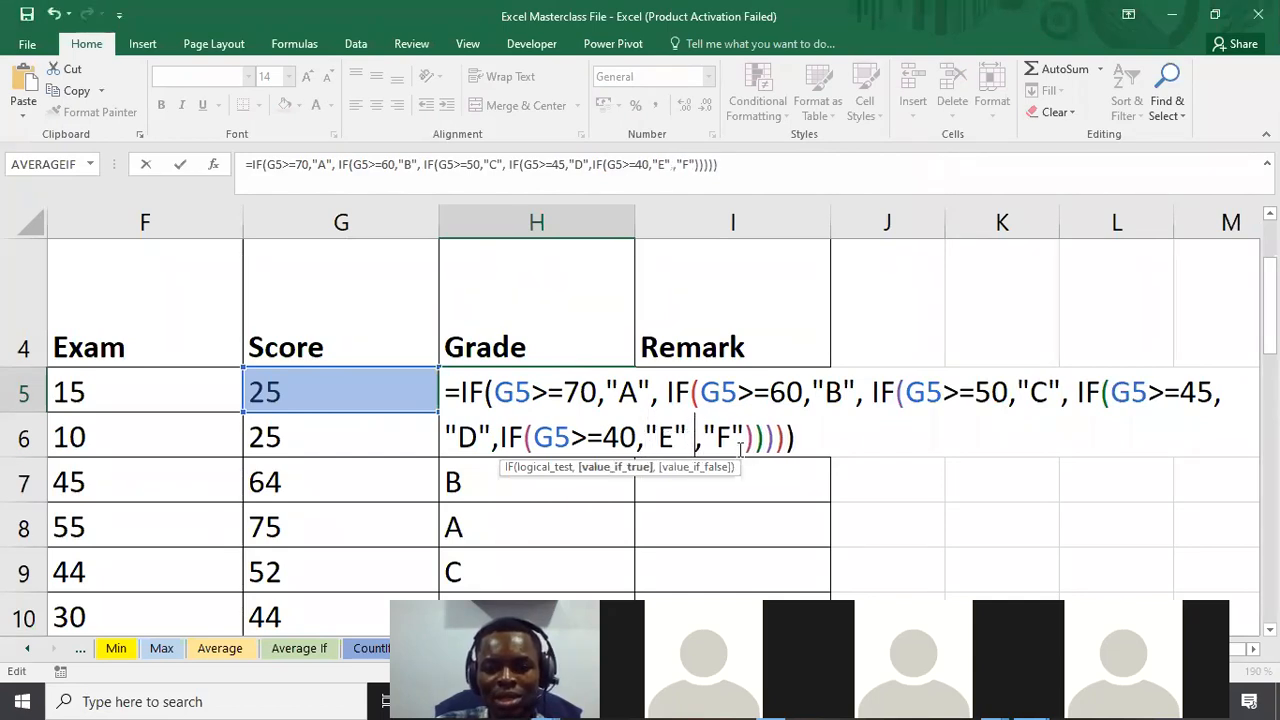
pyautogui.click(503, 437)
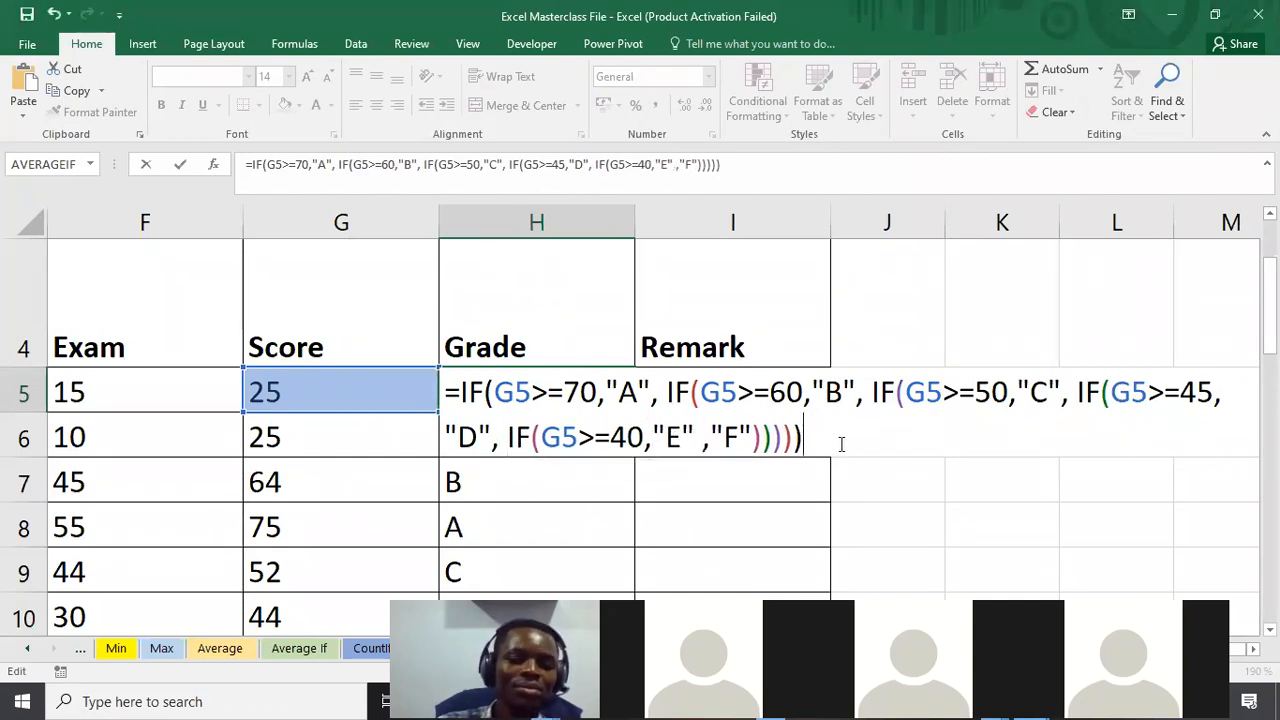
pyautogui.press('Return')
# Try to enter the H5 formula without the comma between 70 and "A", and dismiss the error.
pyautogui.click(523, 391)
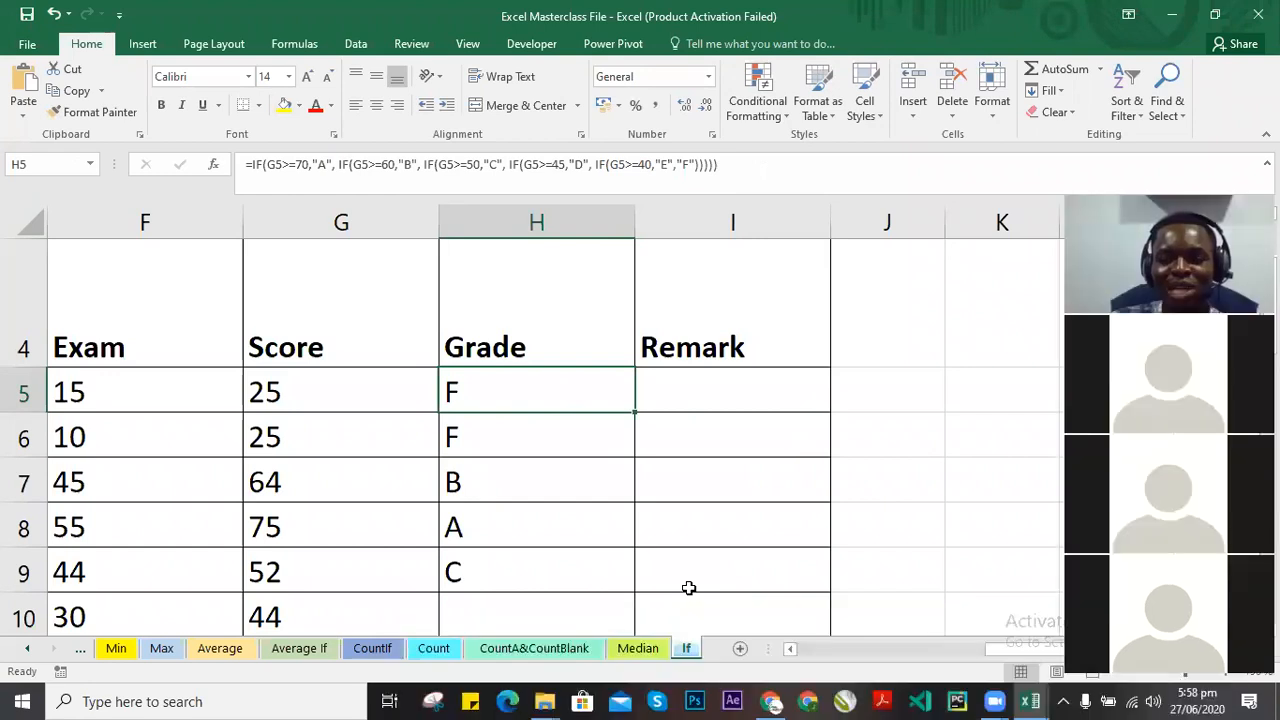
pyautogui.doubleClick(533, 389)
pyautogui.press('Right')
pyautogui.press('Right')
pyautogui.press('Right')
pyautogui.press('Right')
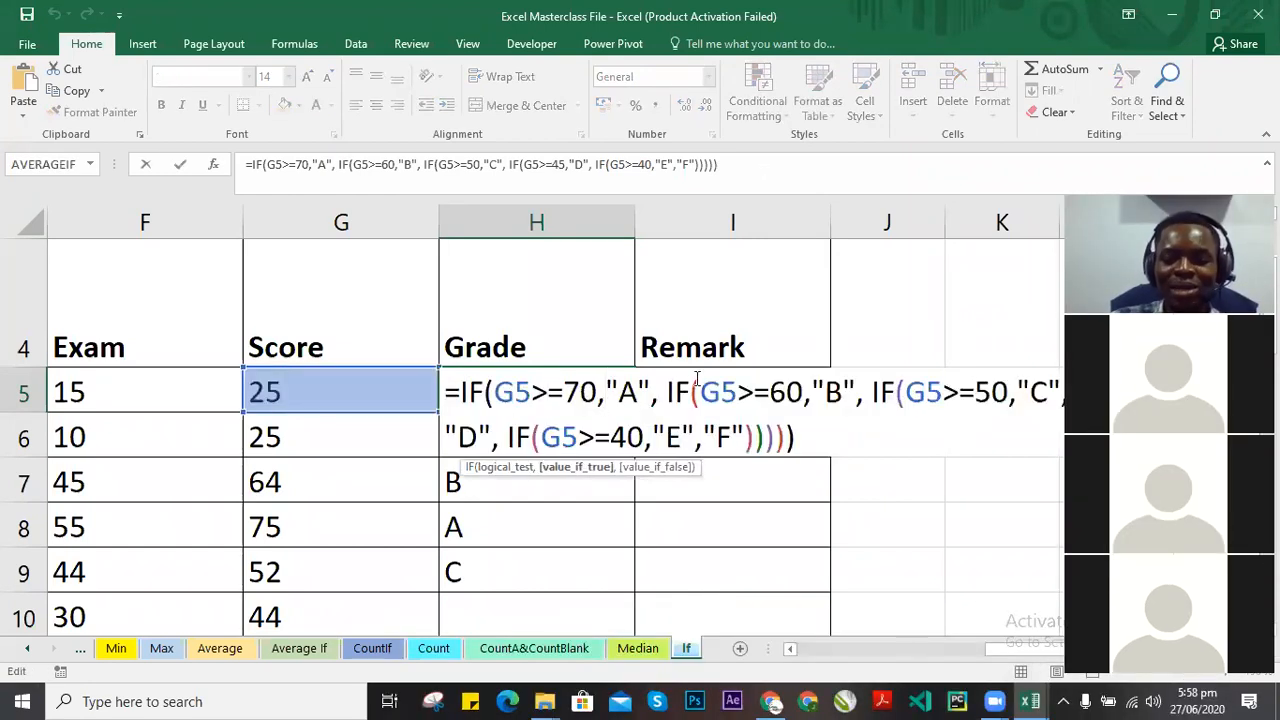
pyautogui.press('BackSpace')
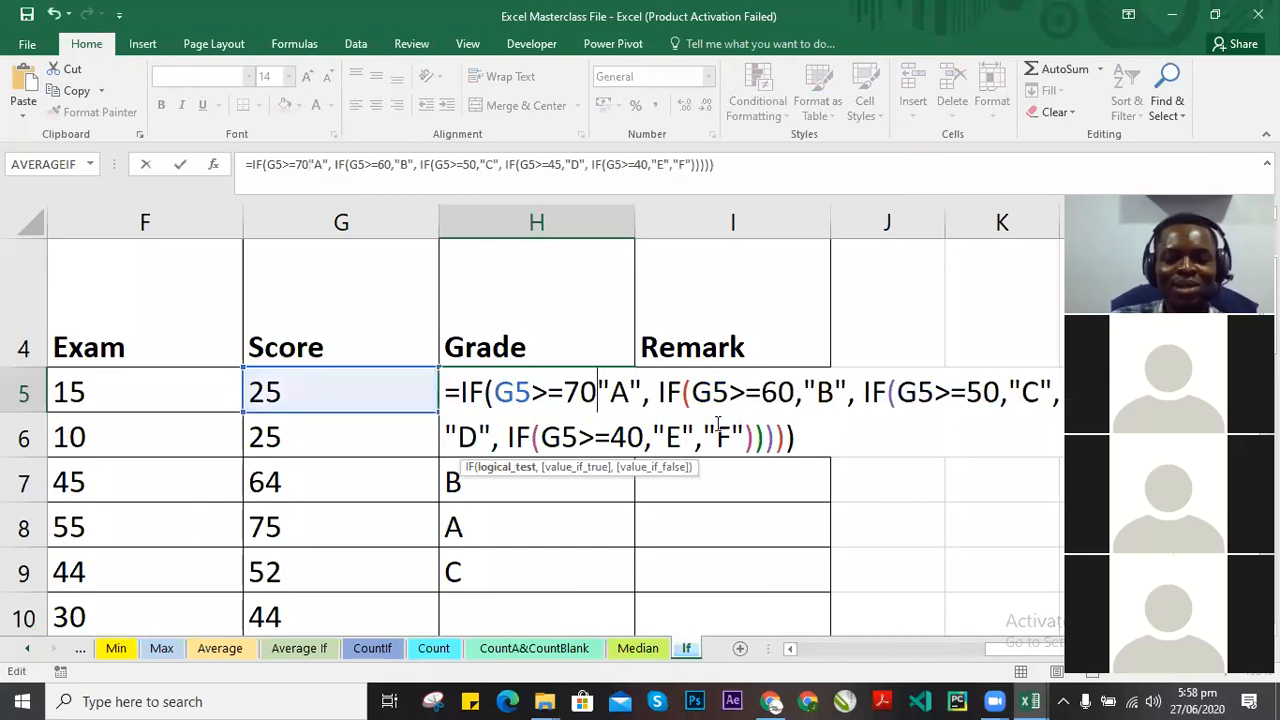
pyautogui.press('Return')
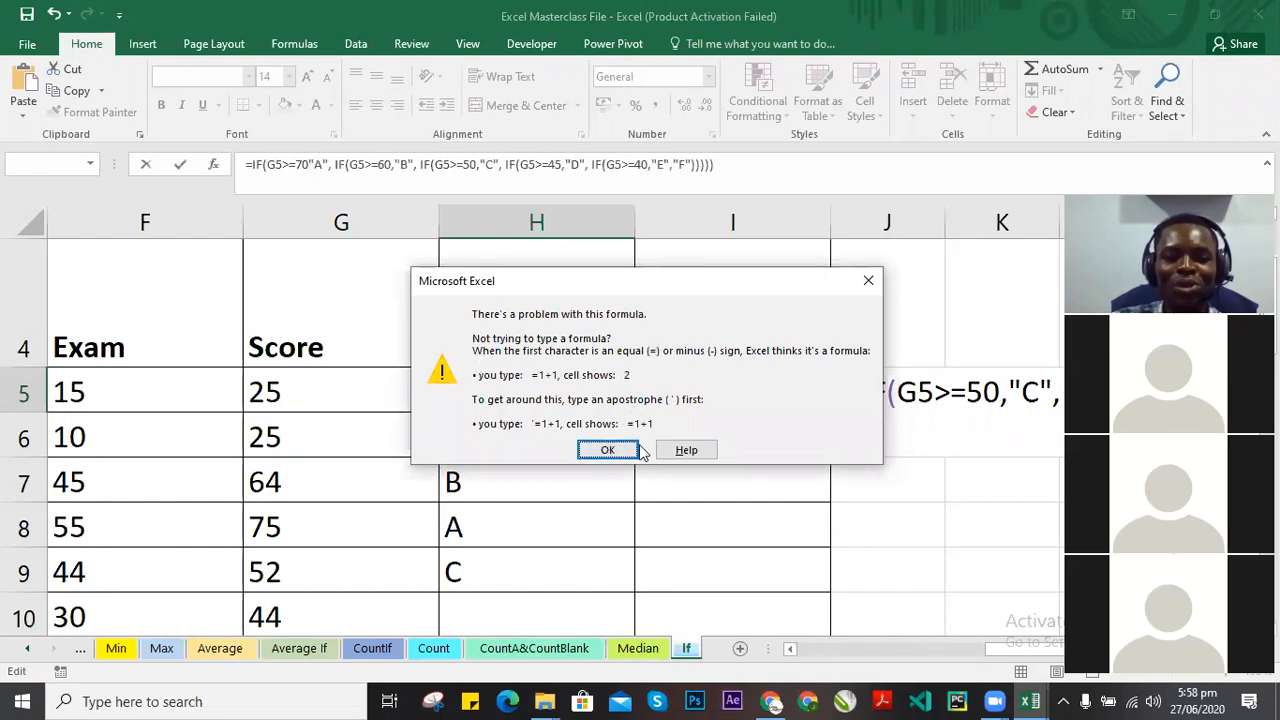
pyautogui.click(868, 280)
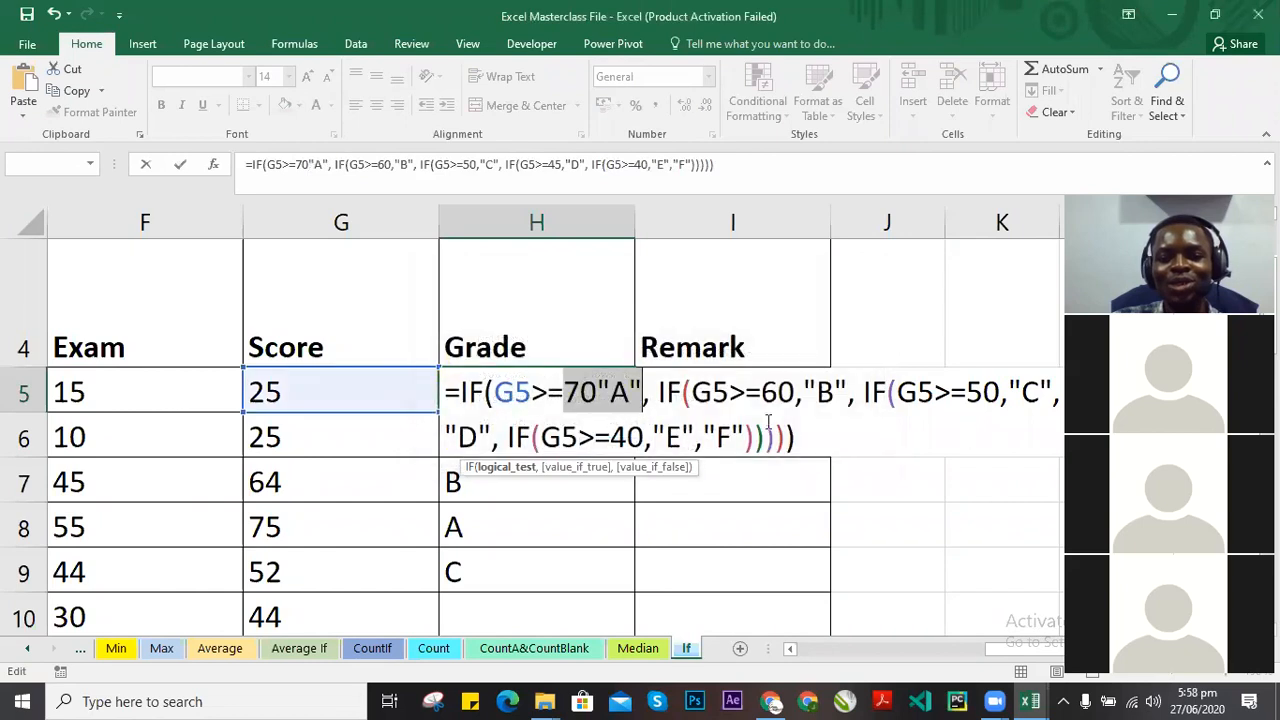
# Restore the comma between 70 and "A" in the first IF of the H5 formula.
pyautogui.click(606, 392)
pyautogui.click(597, 392)
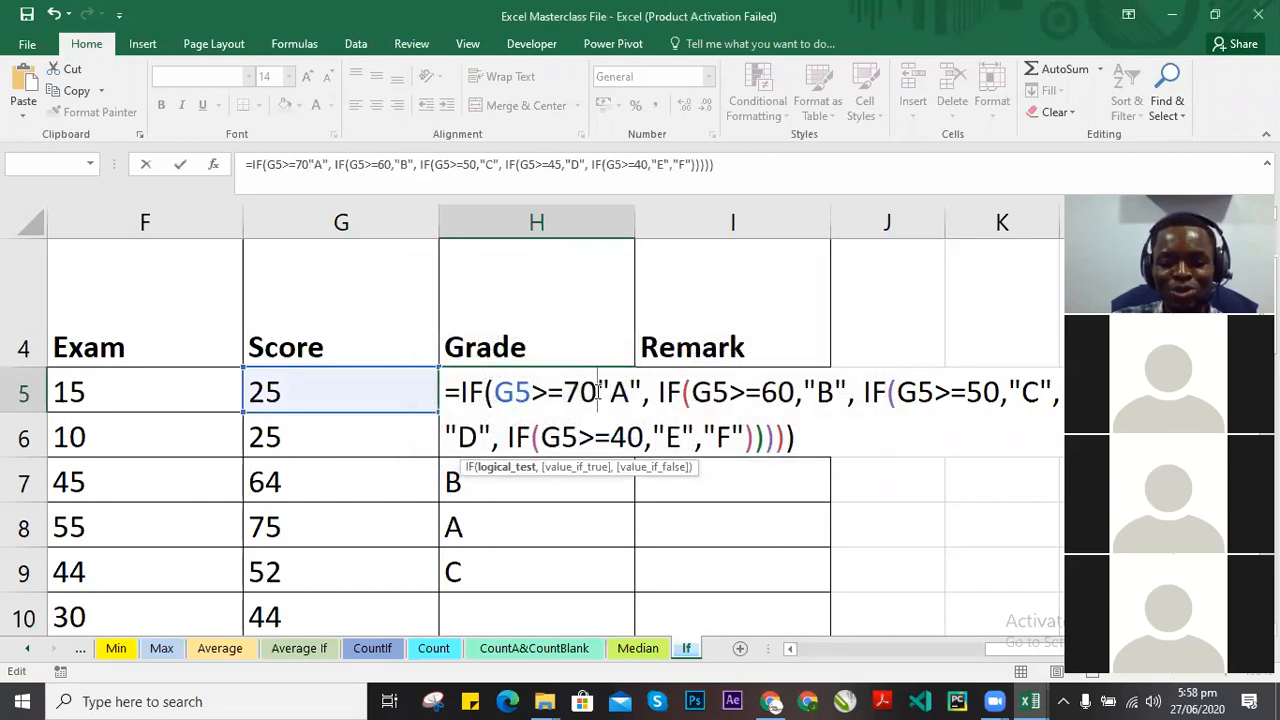
pyautogui.write(',')
pyautogui.click(752, 392)
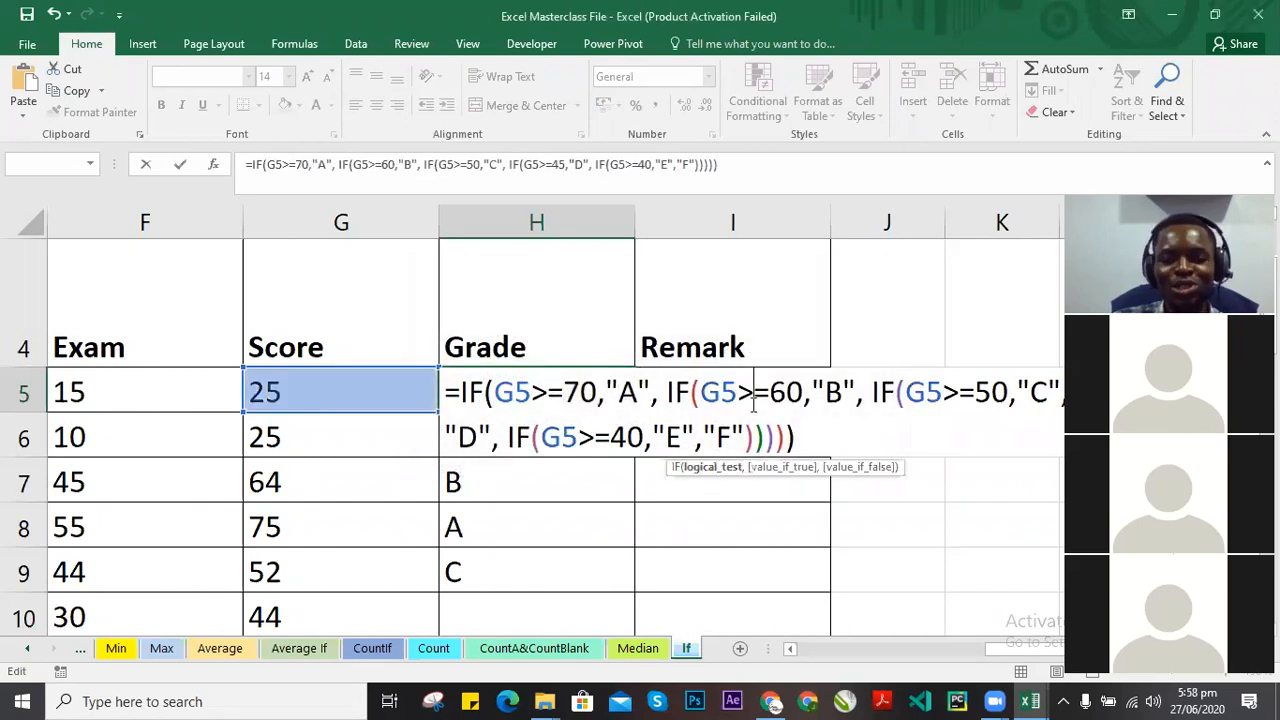
# Examine the opening bracket, comparison operator and comma-separated arguments of the first IF in the H5 formula.
pyautogui.click(607, 393)
pyautogui.press('BackSpace')
pyautogui.click(482, 392)
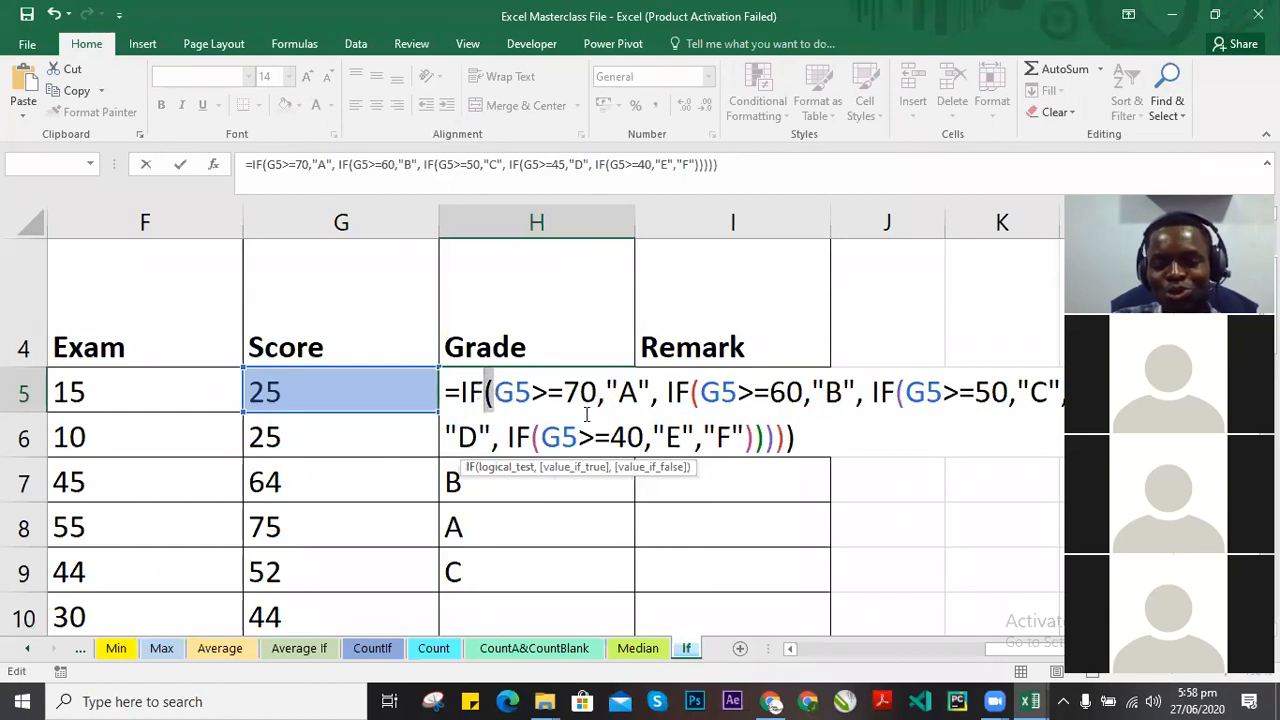
pyautogui.click(550, 392)
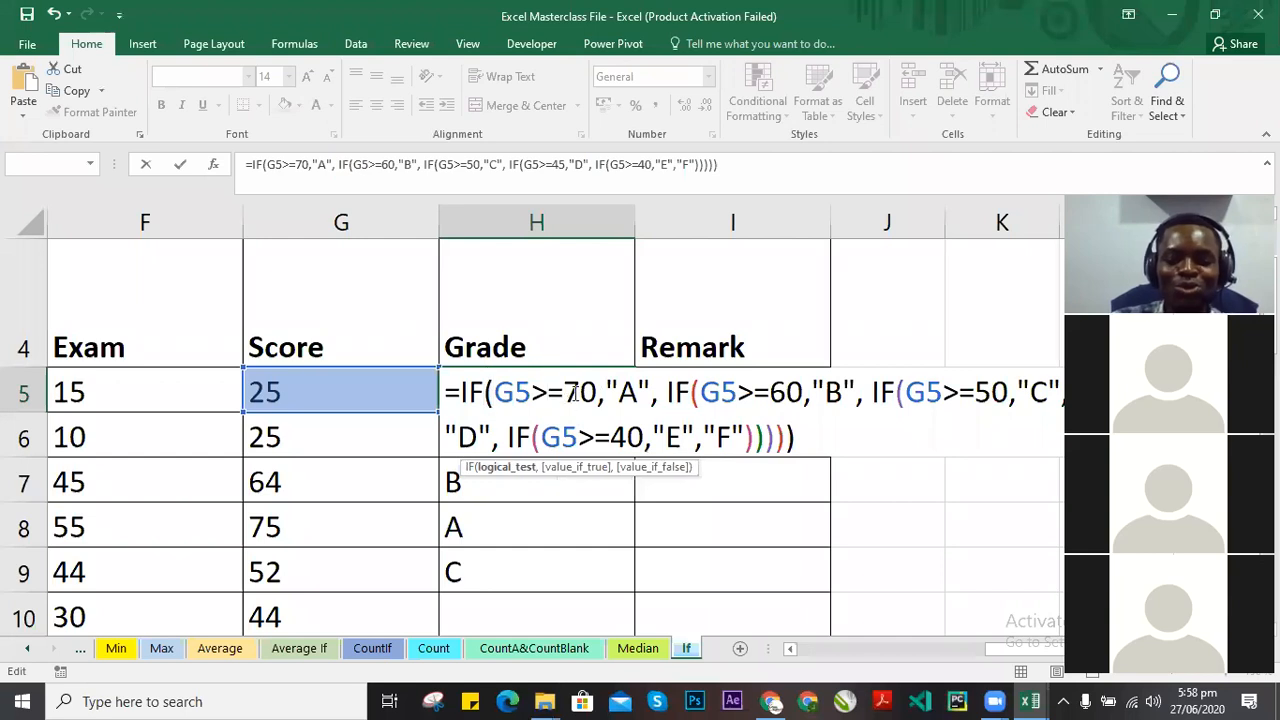
pyautogui.press('BackSpace')
pyautogui.write('>')
pyautogui.press('Right')
pyautogui.press('Right')
pyautogui.press('Right')
pyautogui.press('Right')
pyautogui.press('Right')
pyautogui.press('Right')
pyautogui.press('Right')
pyautogui.press('Right')
pyautogui.press('Right')
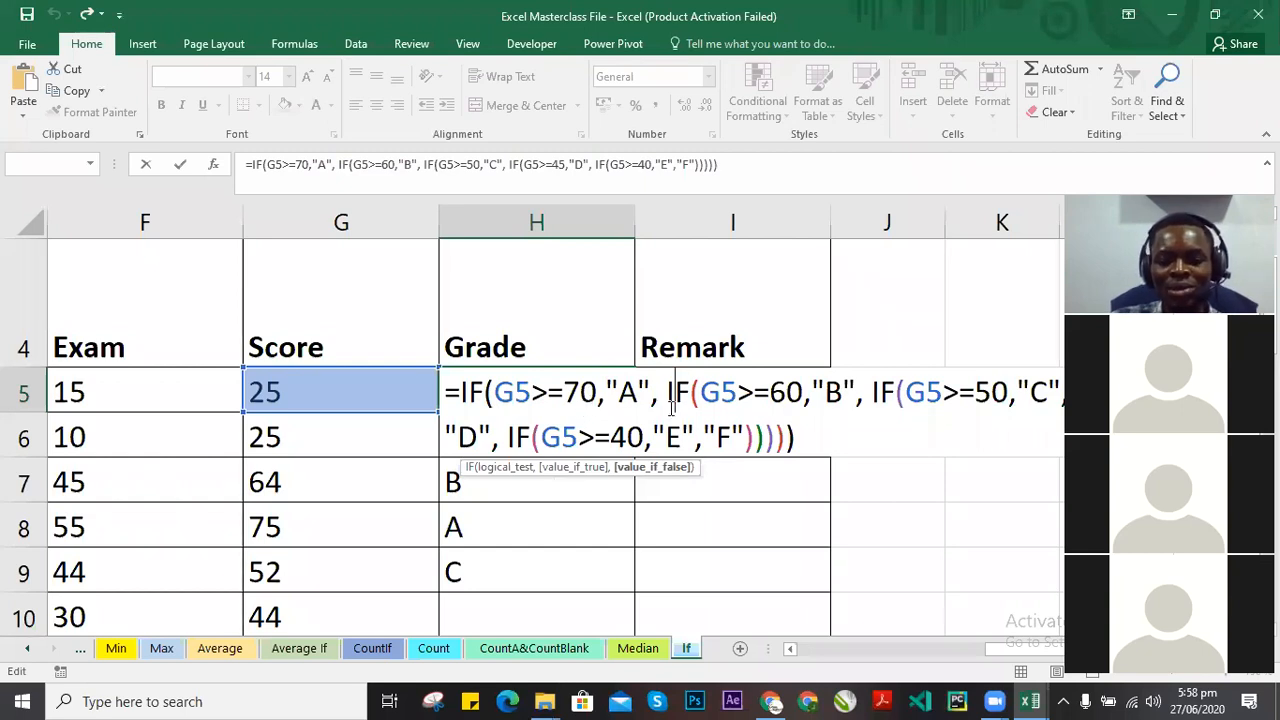
# Delete the five closing brackets from the H5 formula, enter it and accept Excel's proposed correction.
pyautogui.click(830, 441)
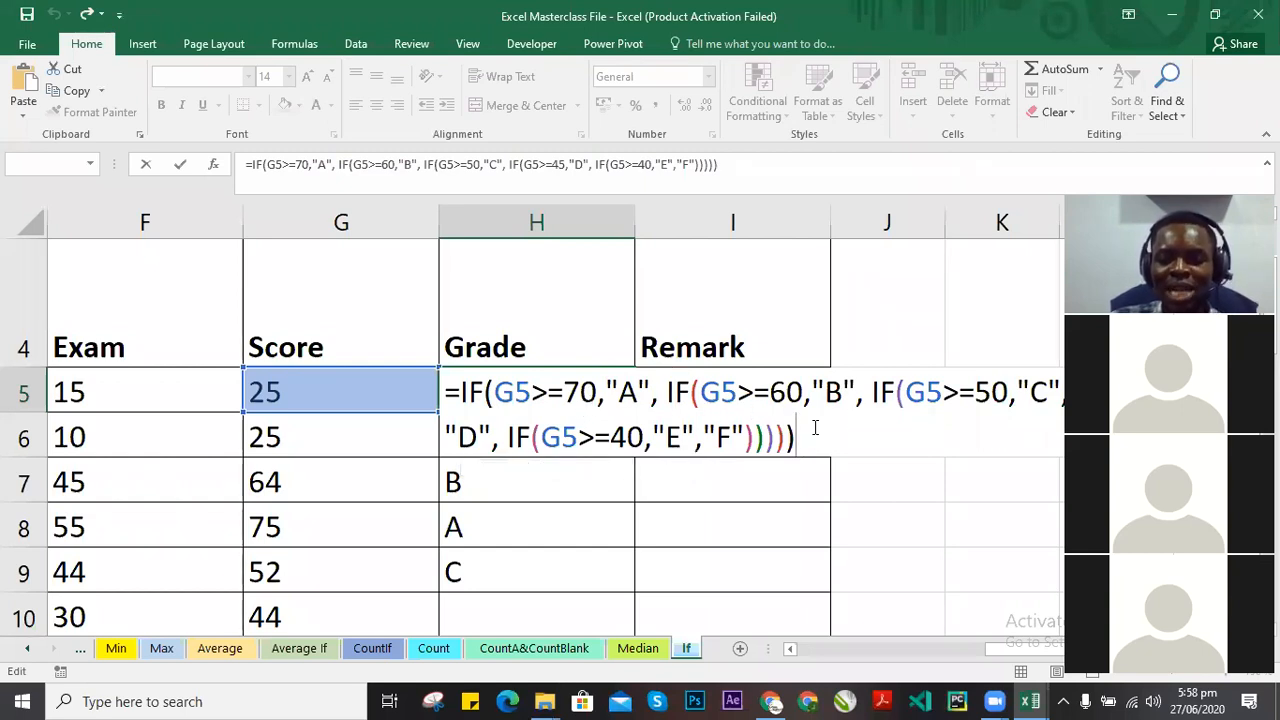
pyautogui.press('BackSpace')
pyautogui.press('BackSpace')
pyautogui.press('BackSpace')
pyautogui.press('BackSpace')
pyautogui.press('BackSpace')
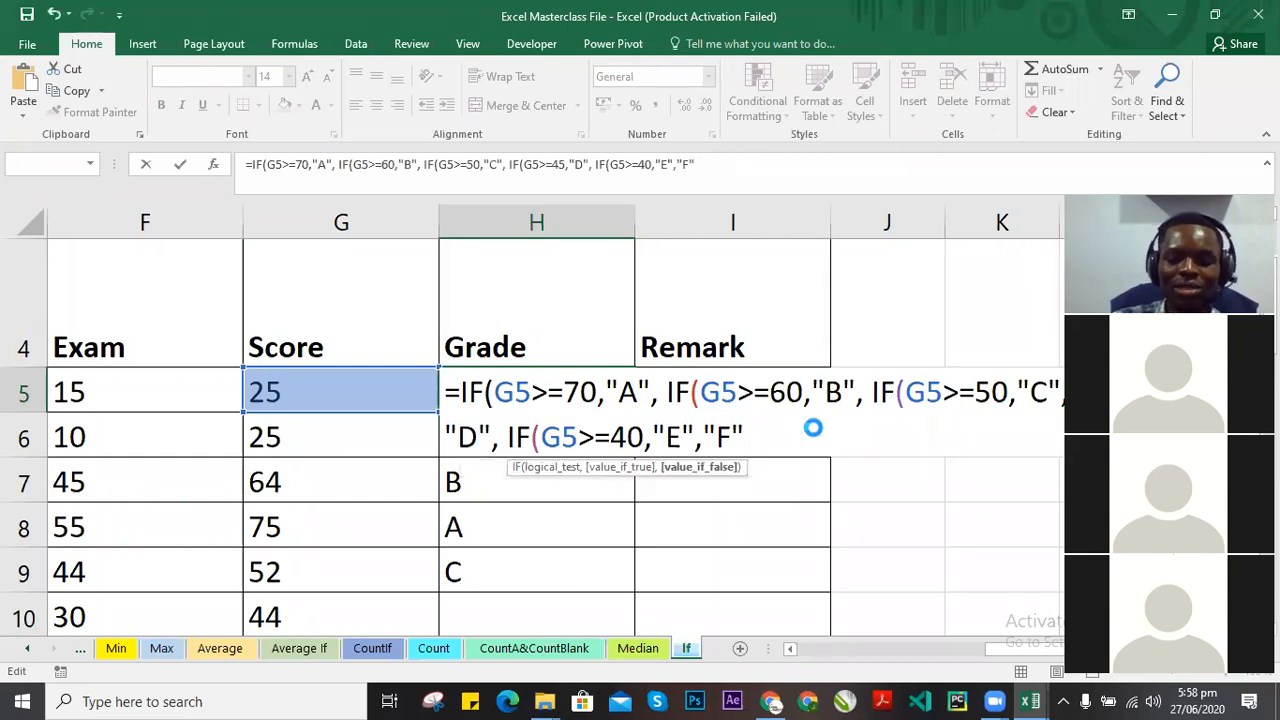
pyautogui.press('Return')
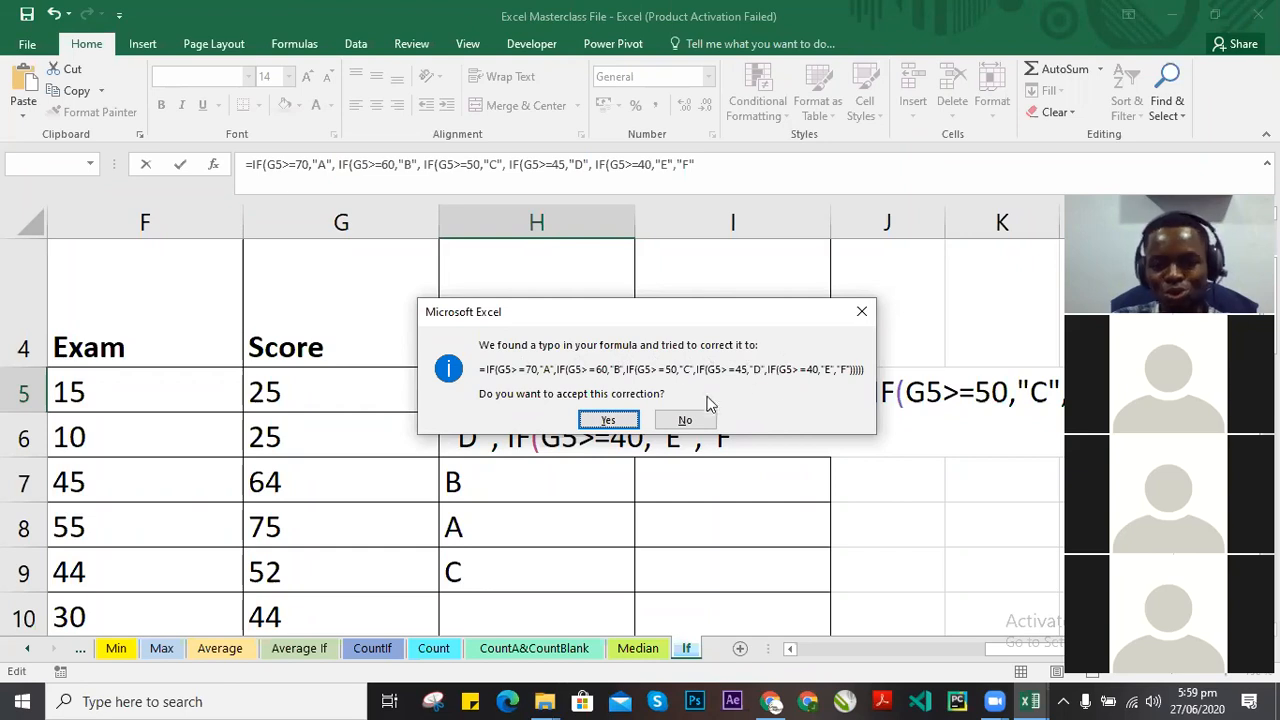
pyautogui.click(608, 420)
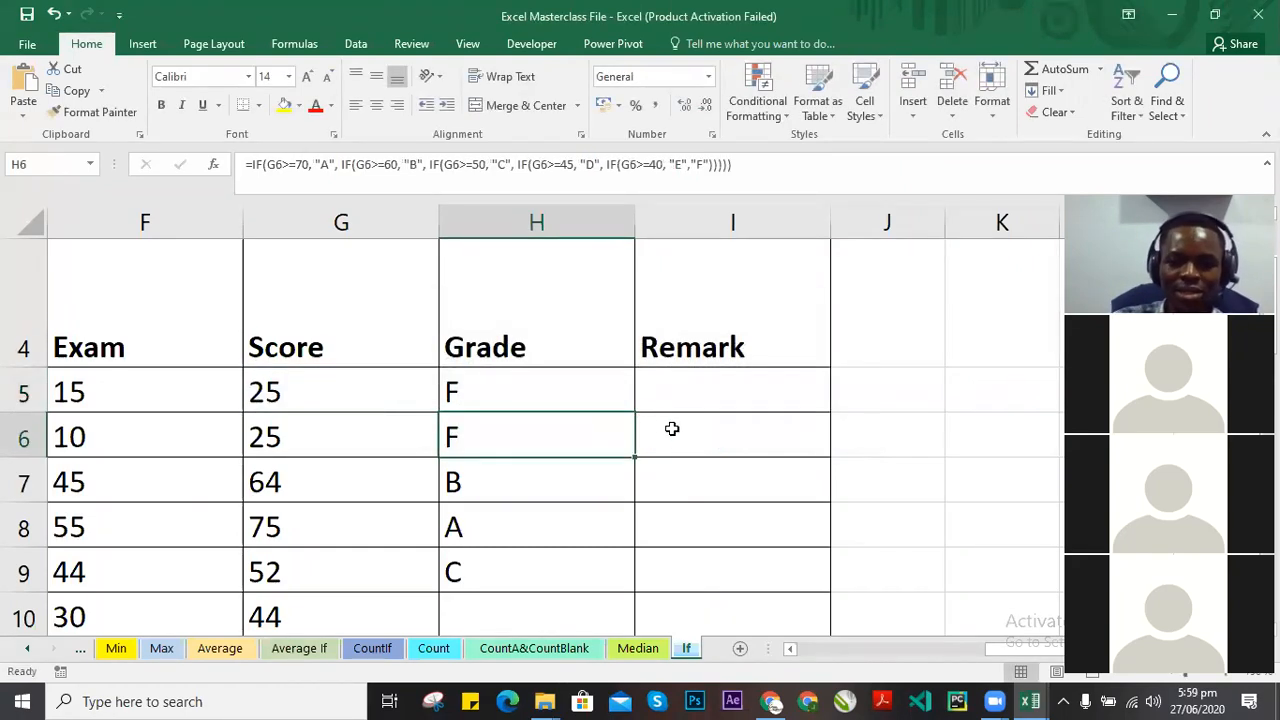
# Examine the nested IF grading formula in H5, then leave the cell without changing it.
pyautogui.click(555, 386)
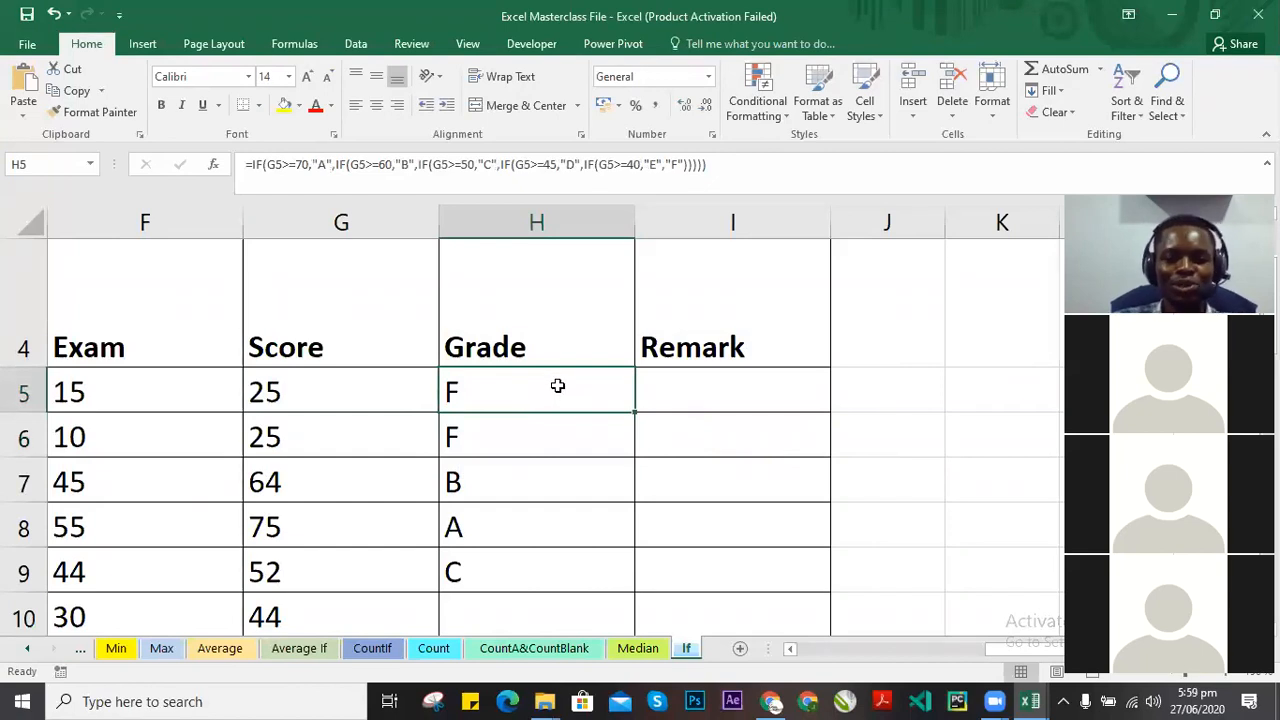
pyautogui.doubleClick(557, 386)
pyautogui.click(734, 522)
pyautogui.click(497, 394)
pyautogui.doubleClick(500, 394)
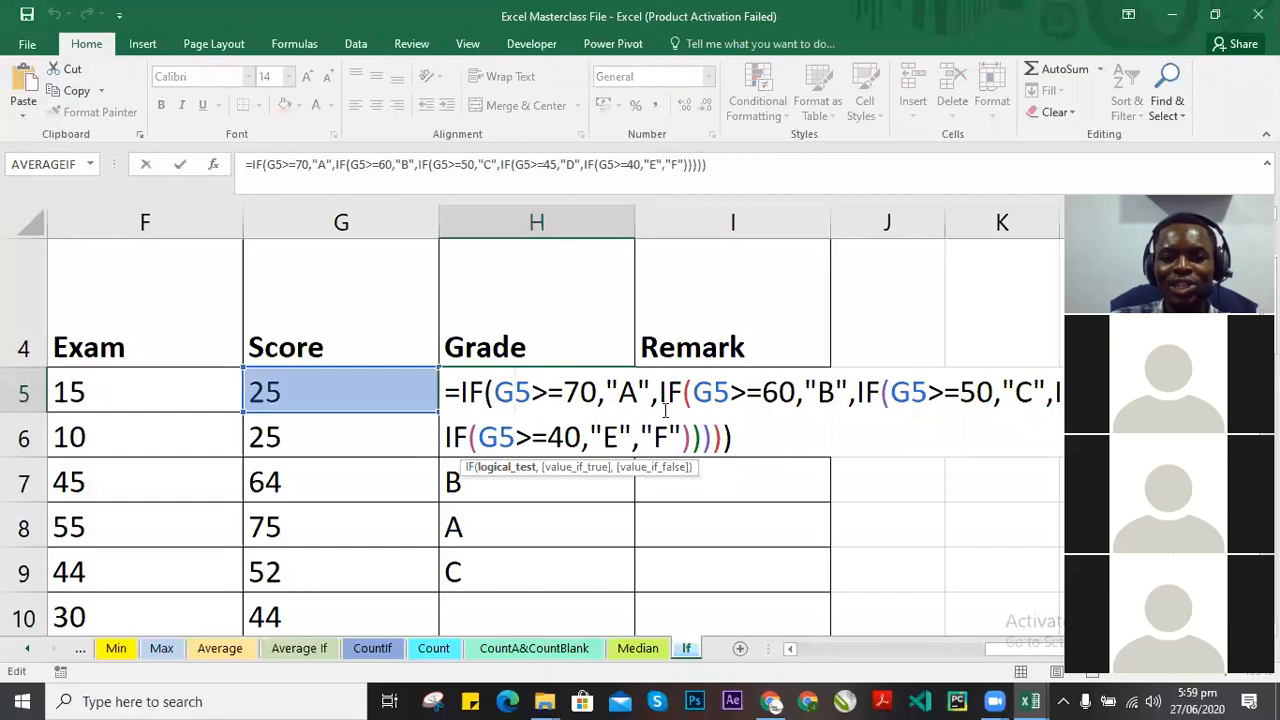
pyautogui.moveTo(444, 393); pyautogui.dragTo(889, 396)
pyautogui.click(565, 397)
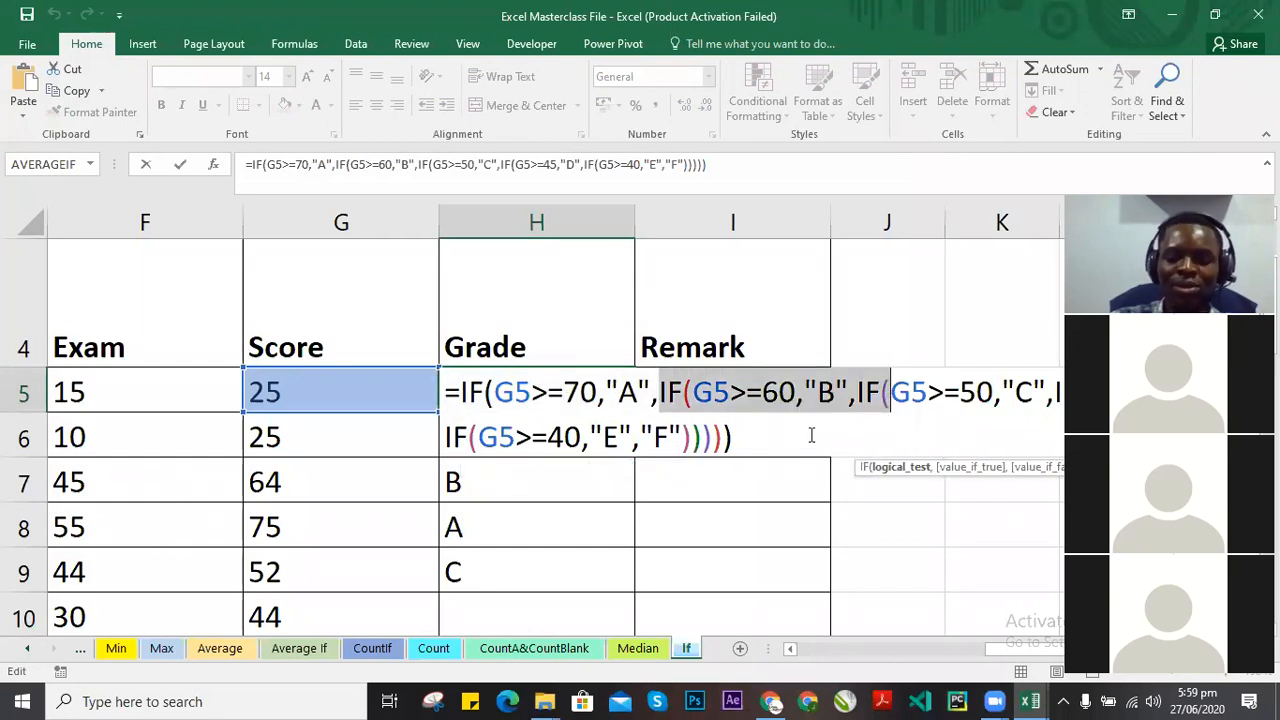
pyautogui.press('Return')
pyautogui.click(580, 386)
pyautogui.scroll(-3, 643, 454)
pyautogui.scroll(3, 643, 454)
# Start an IF formula in Remark cell I5 with the logical test G5>=70.
pyautogui.click(718, 398)
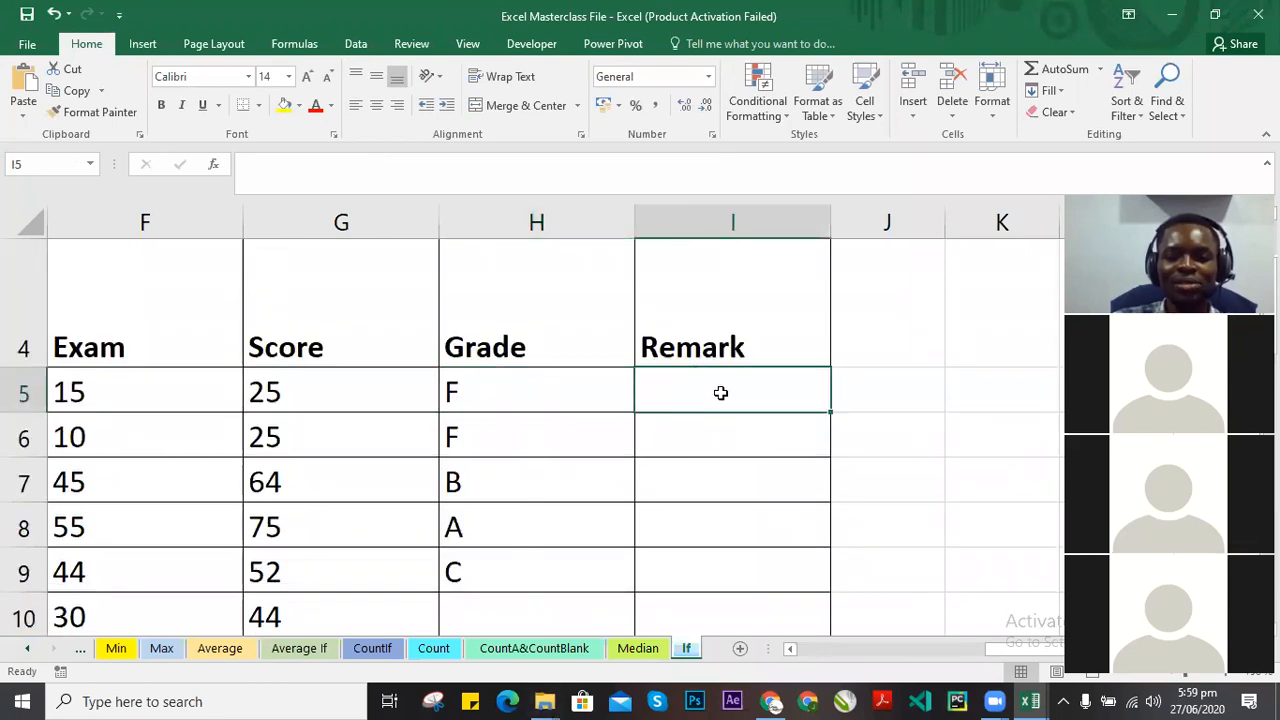
pyautogui.click(516, 396)
pyautogui.click(686, 386)
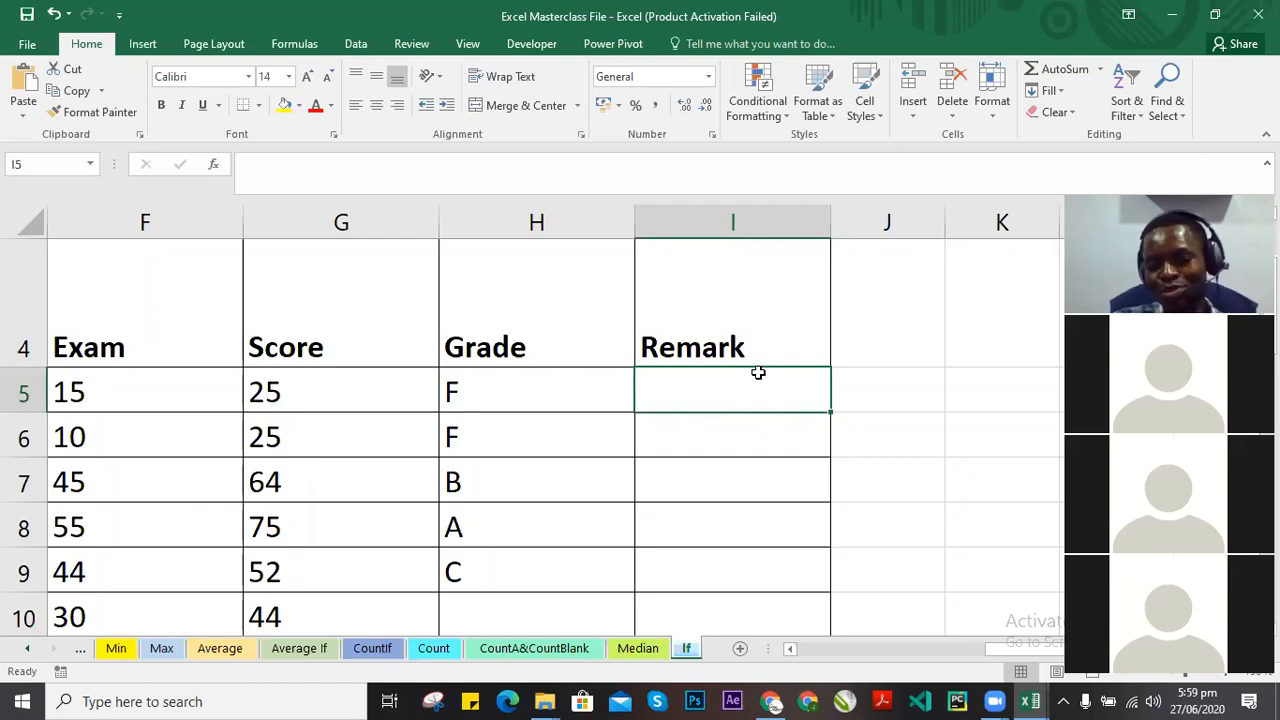
pyautogui.click(455, 385)
pyautogui.click(722, 396)
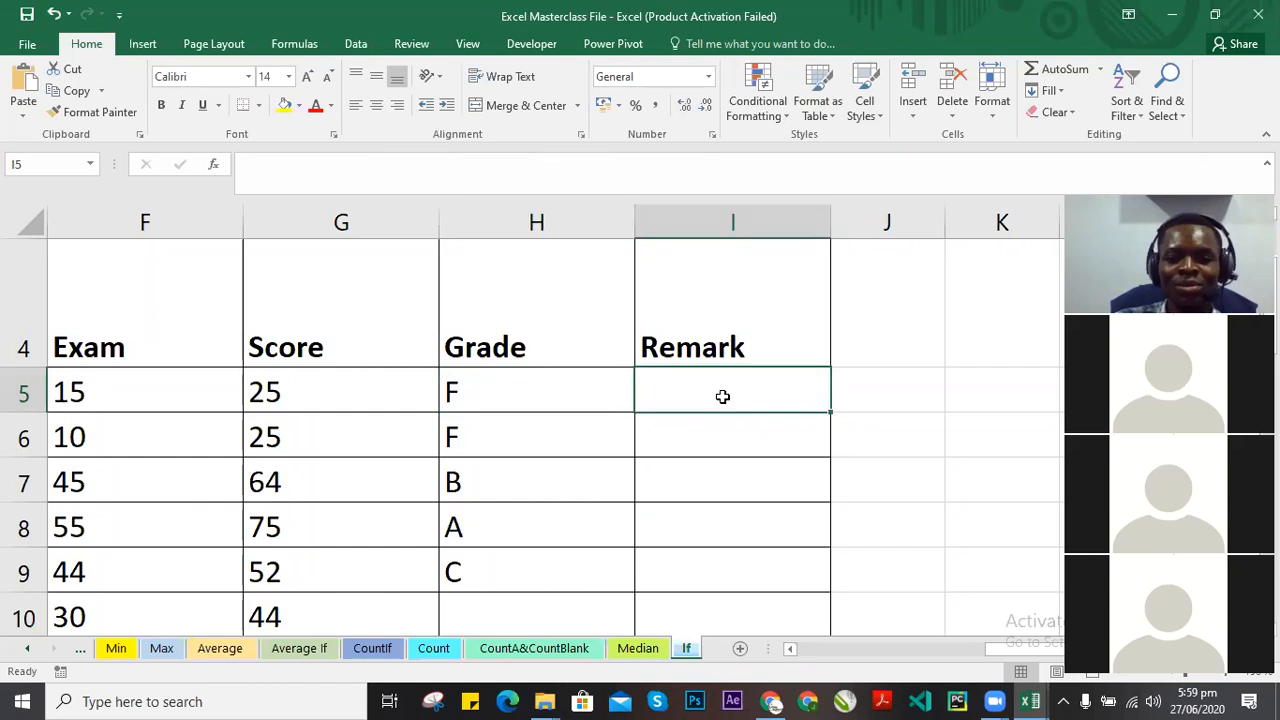
pyautogui.write('=')
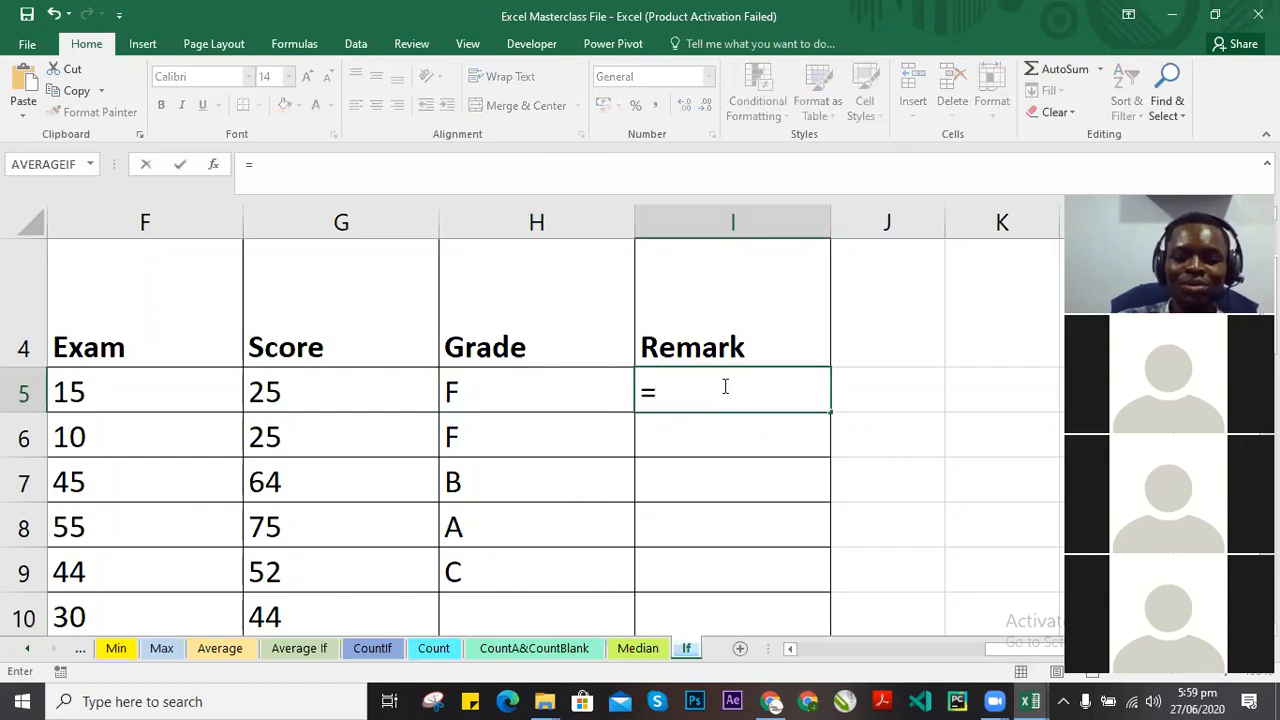
pyautogui.write('IF')
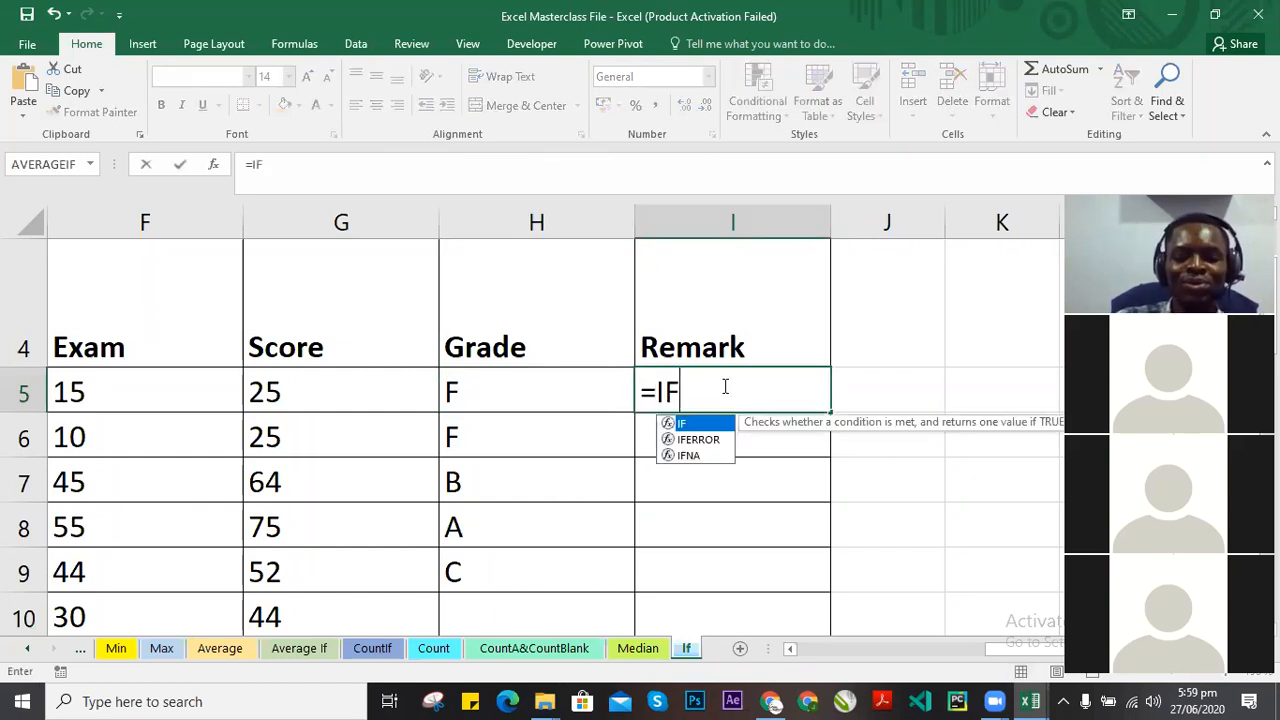
pyautogui.write('(')
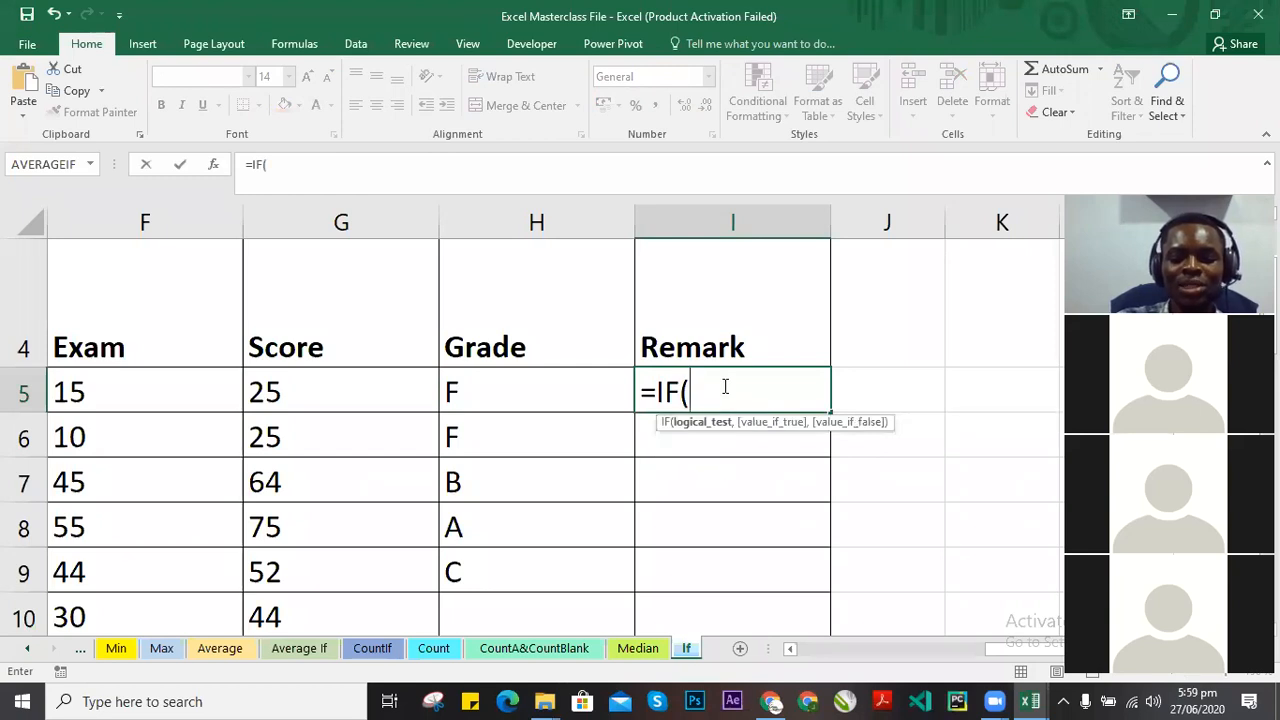
pyautogui.write('G5>')
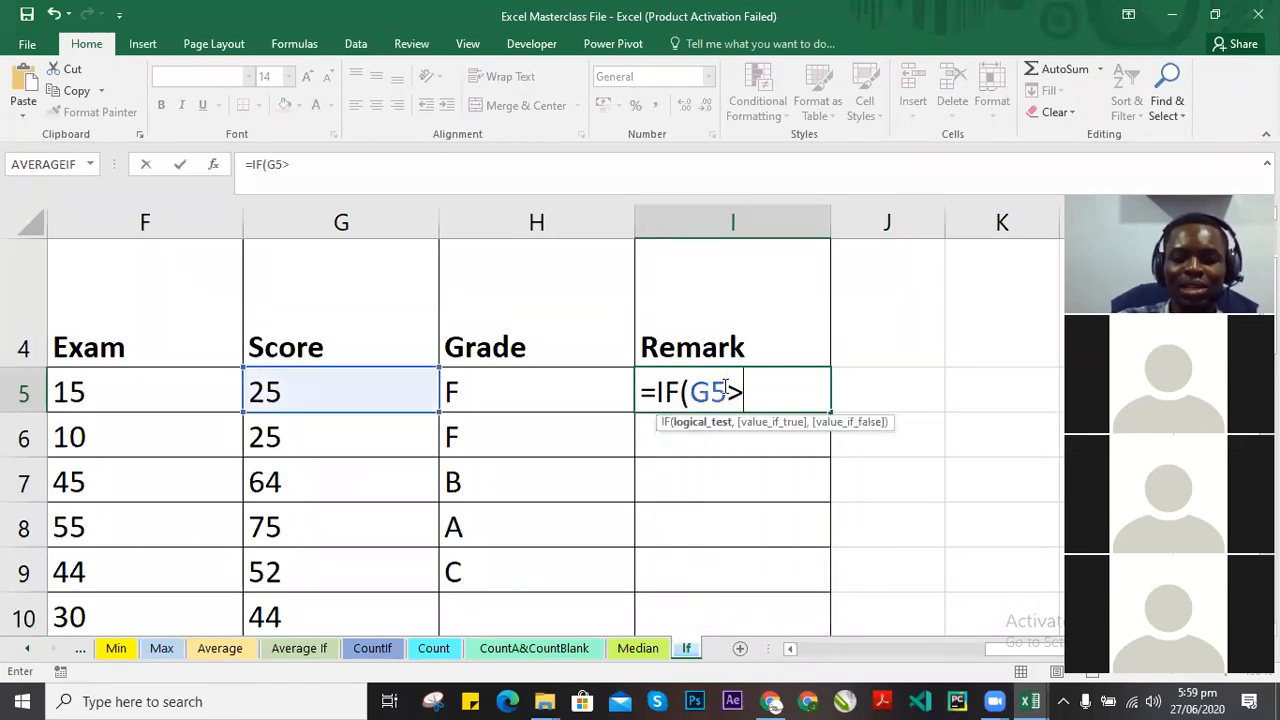
pyautogui.write('=70')
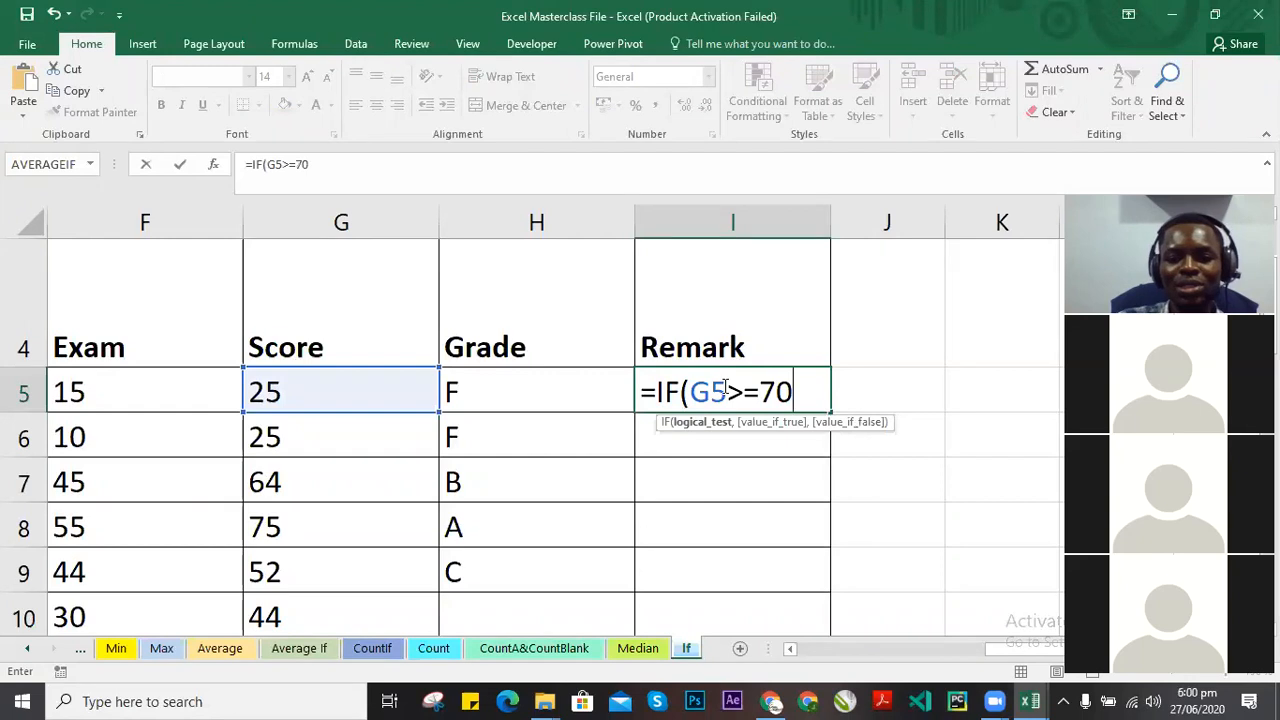
pyautogui.write(',')
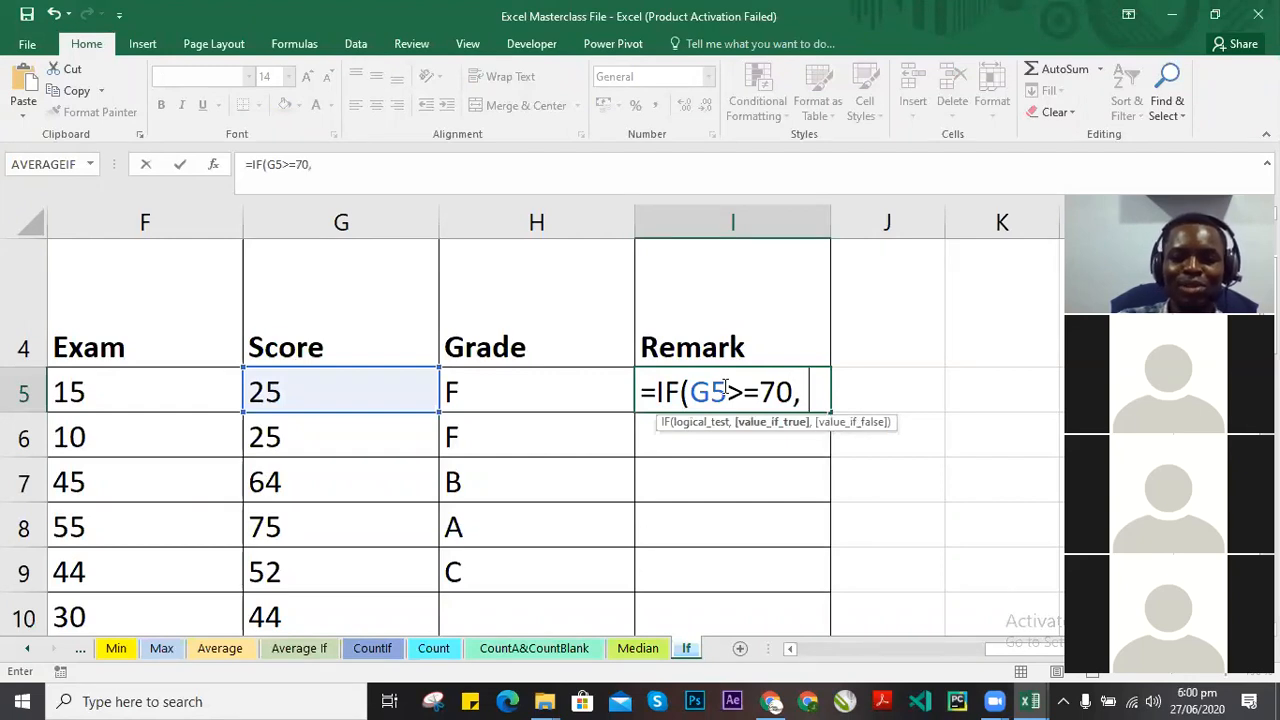
# Enter "Distintion" as the value if true for the G5>=70 test in I5.
pyautogui.write(' ""')
pyautogui.press('BackSpace')
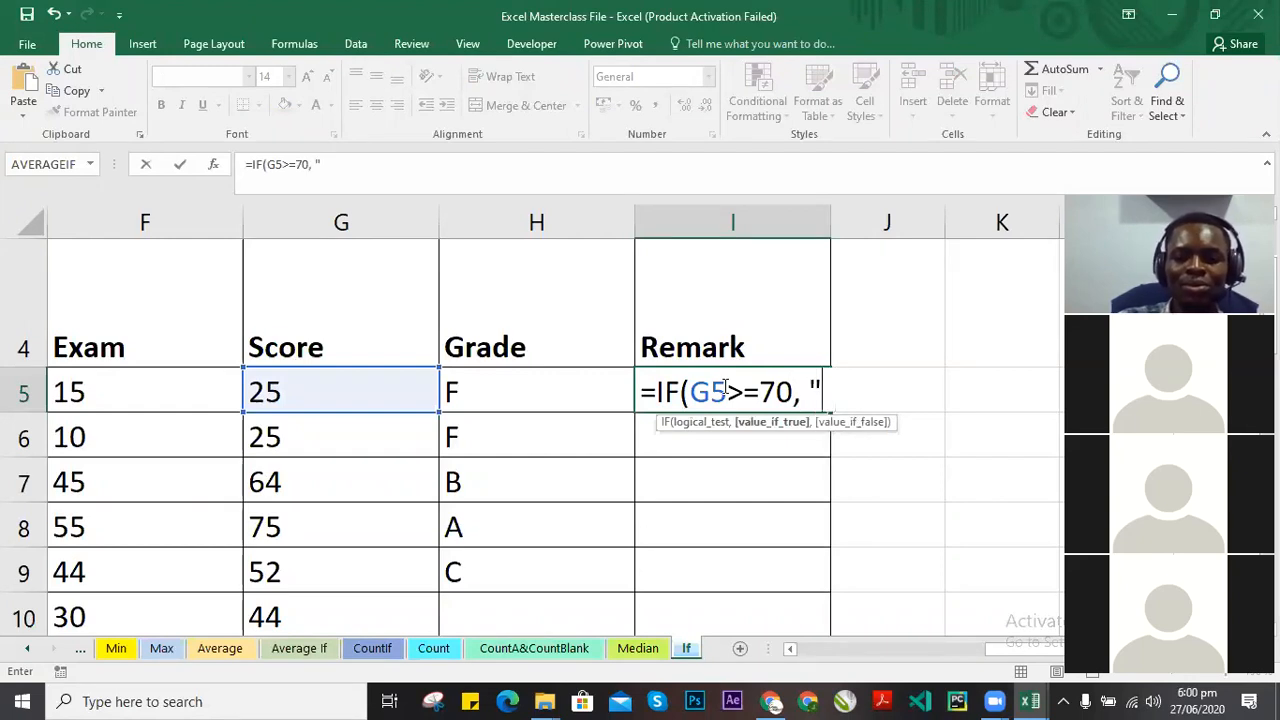
pyautogui.write('d')
pyautogui.press('BackSpace')
pyautogui.write('Dis')
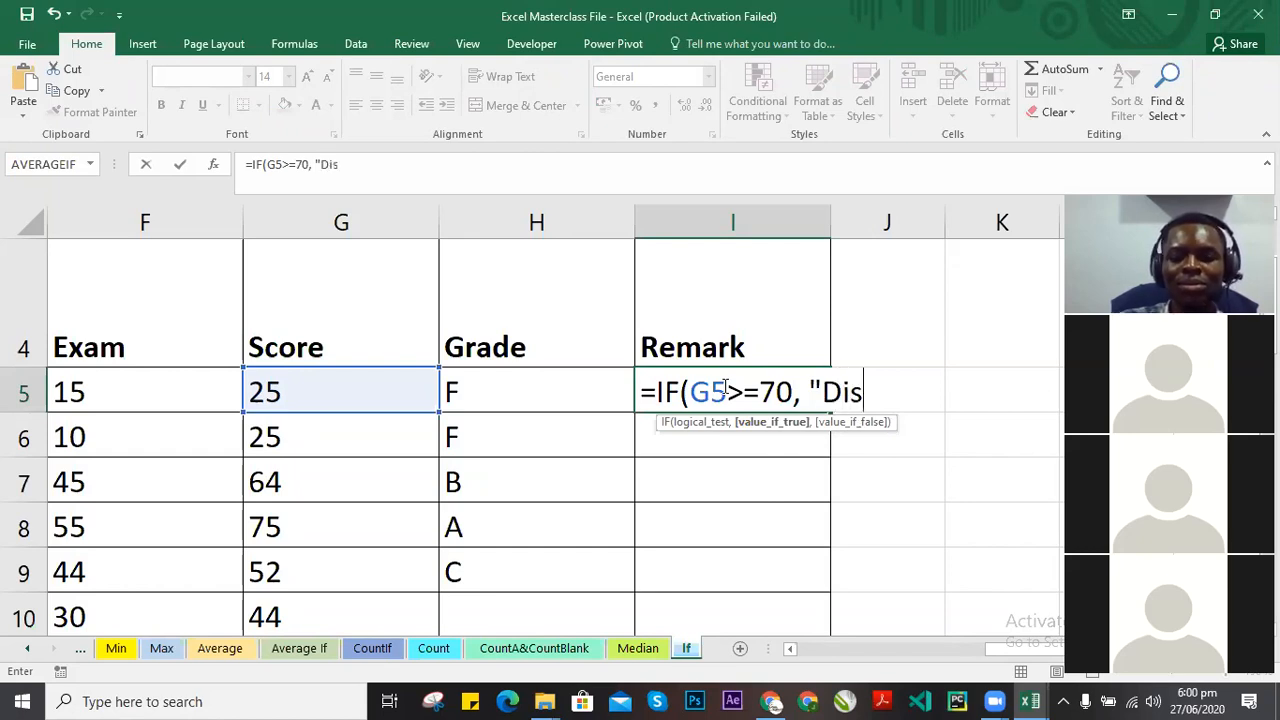
pyautogui.write('tintion')
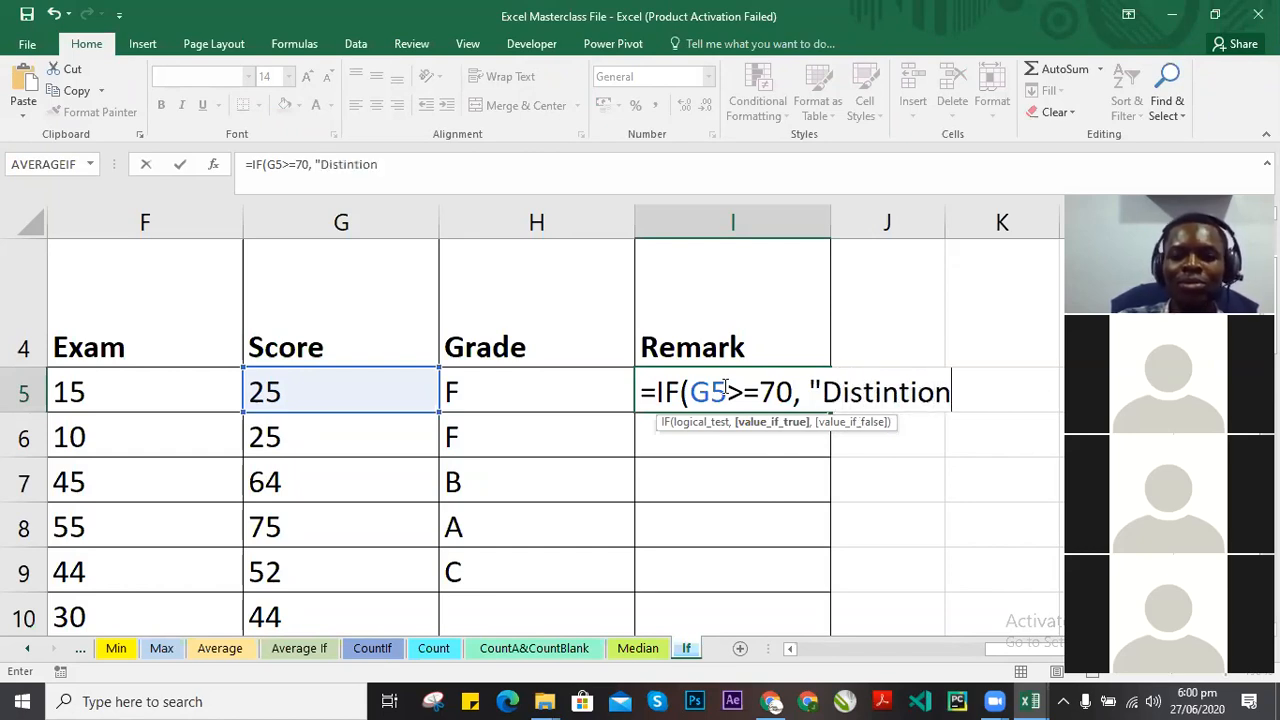
pyautogui.write('", ')
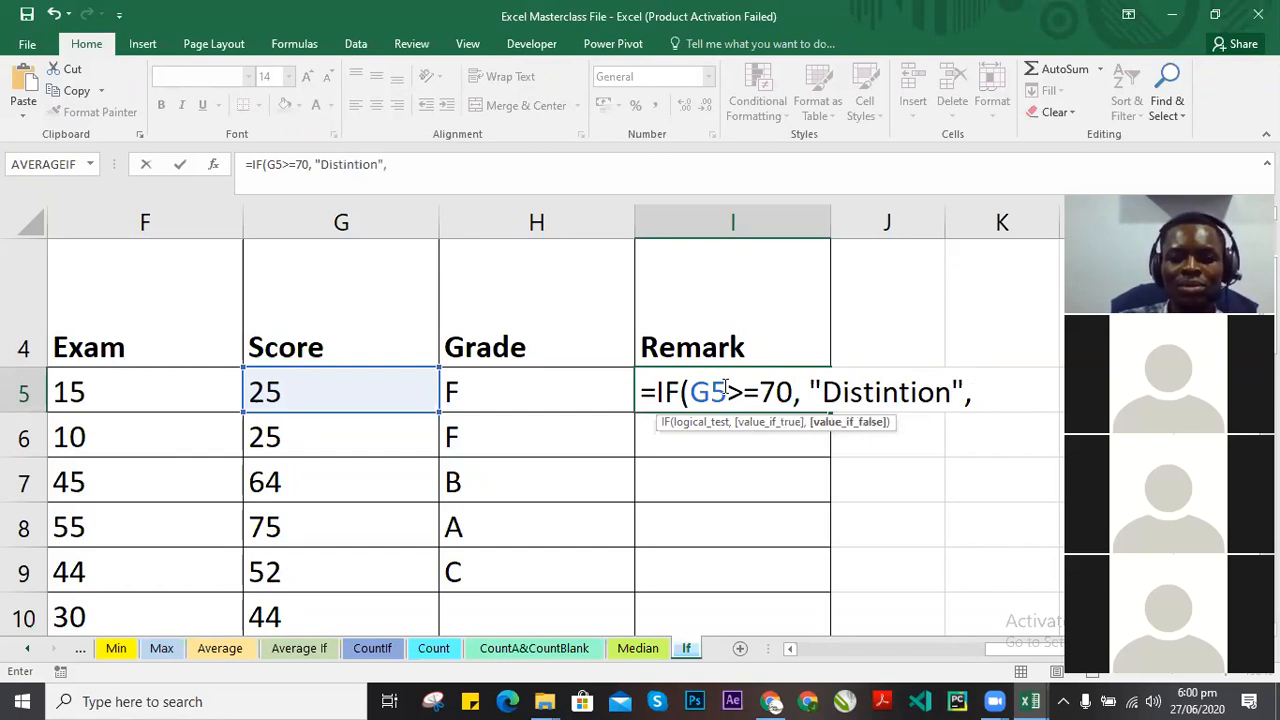
# Nest a second IF as the value if false, testing G5>=60, and open its text result.
pyautogui.write('if')
pyautogui.press('BackSpace')
pyautogui.press('BackSpace')
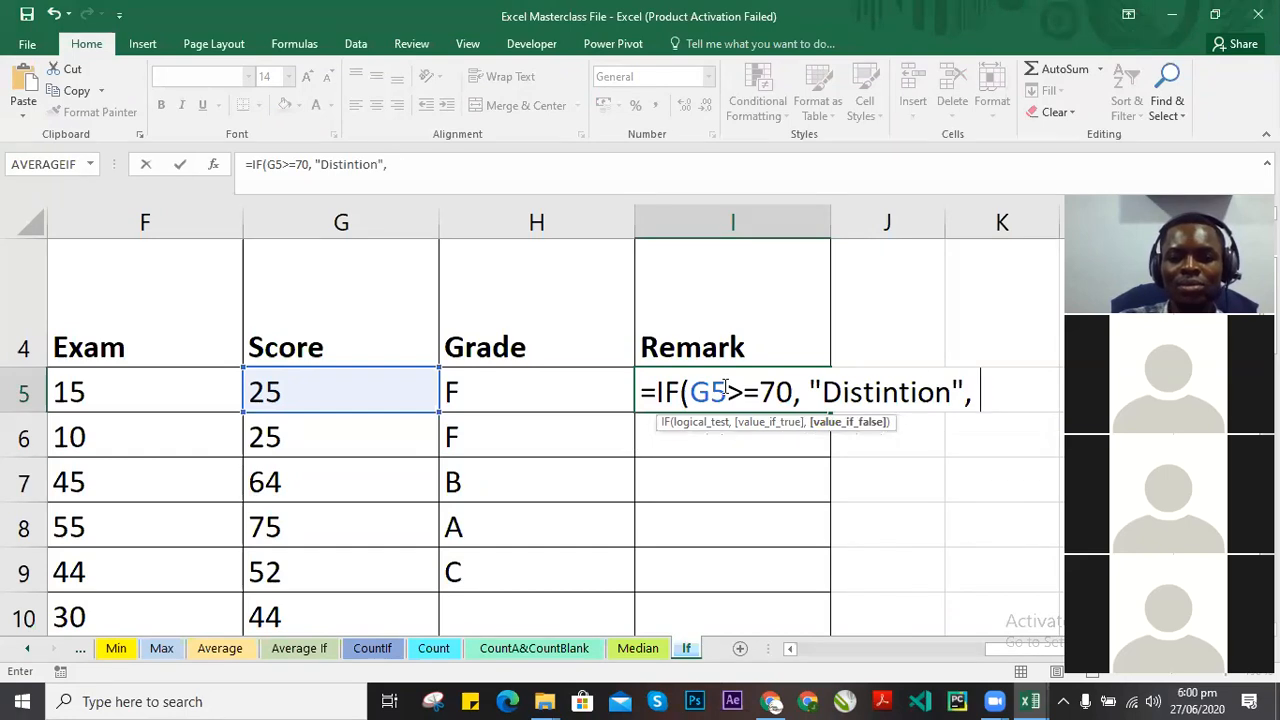
pyautogui.write('IF(')
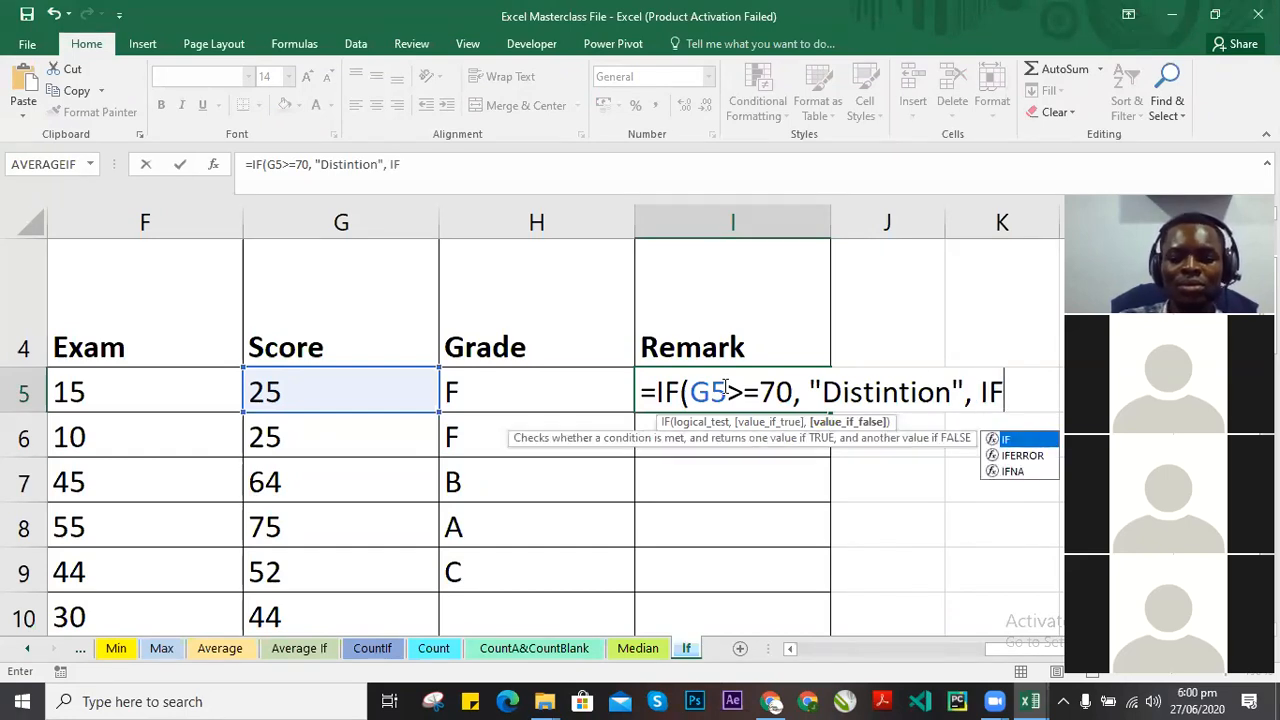
pyautogui.write('G5')
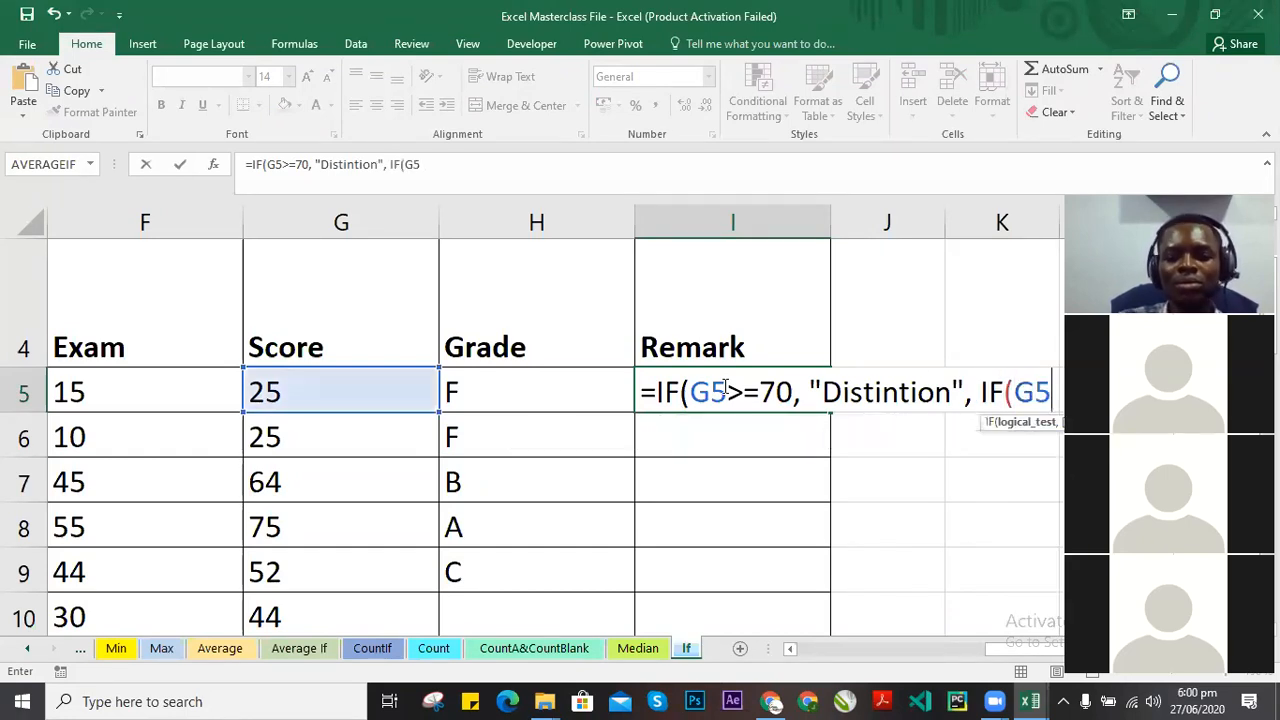
pyautogui.write('>=60')
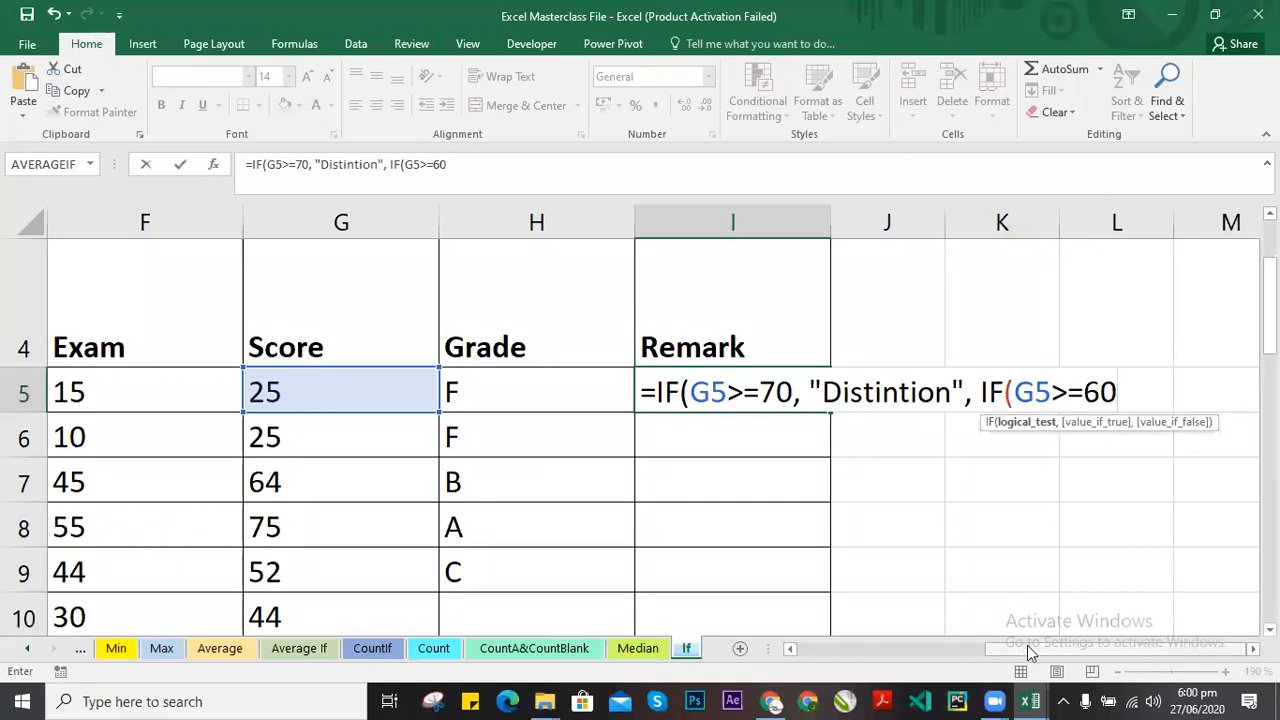
pyautogui.hscroll(2, 1065, 660)
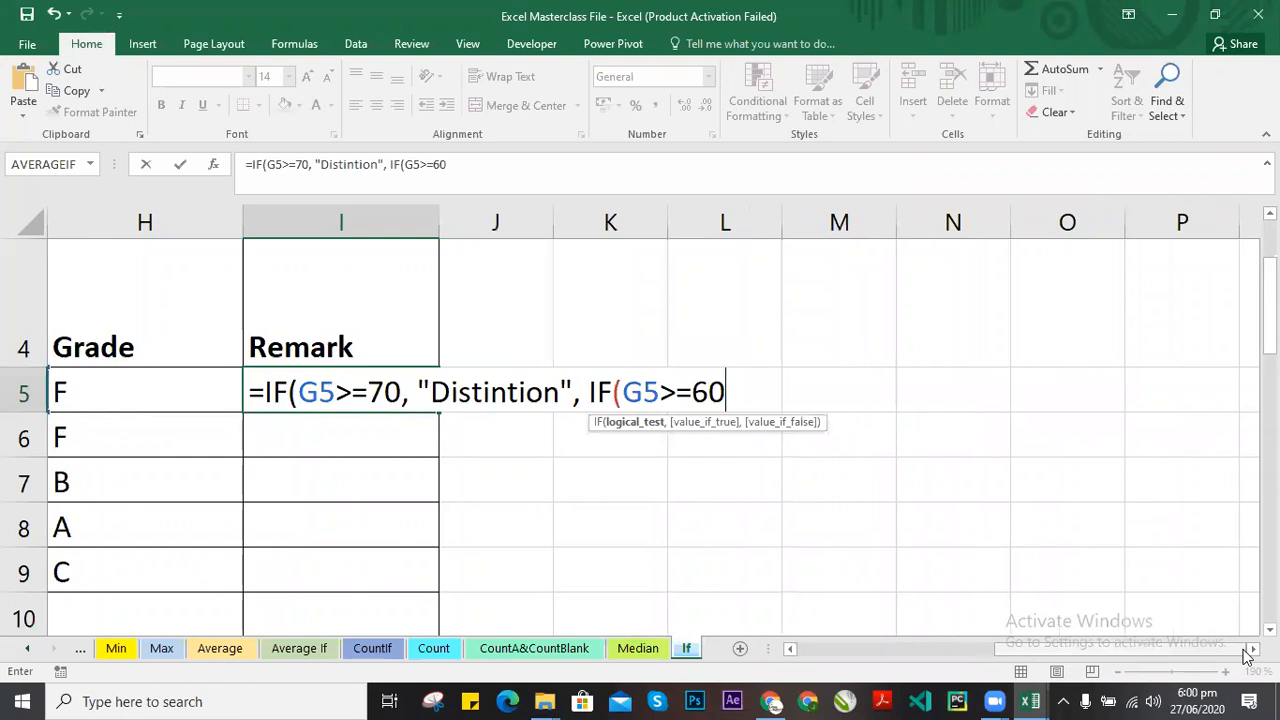
pyautogui.click(791, 648)
pyautogui.click(793, 647)
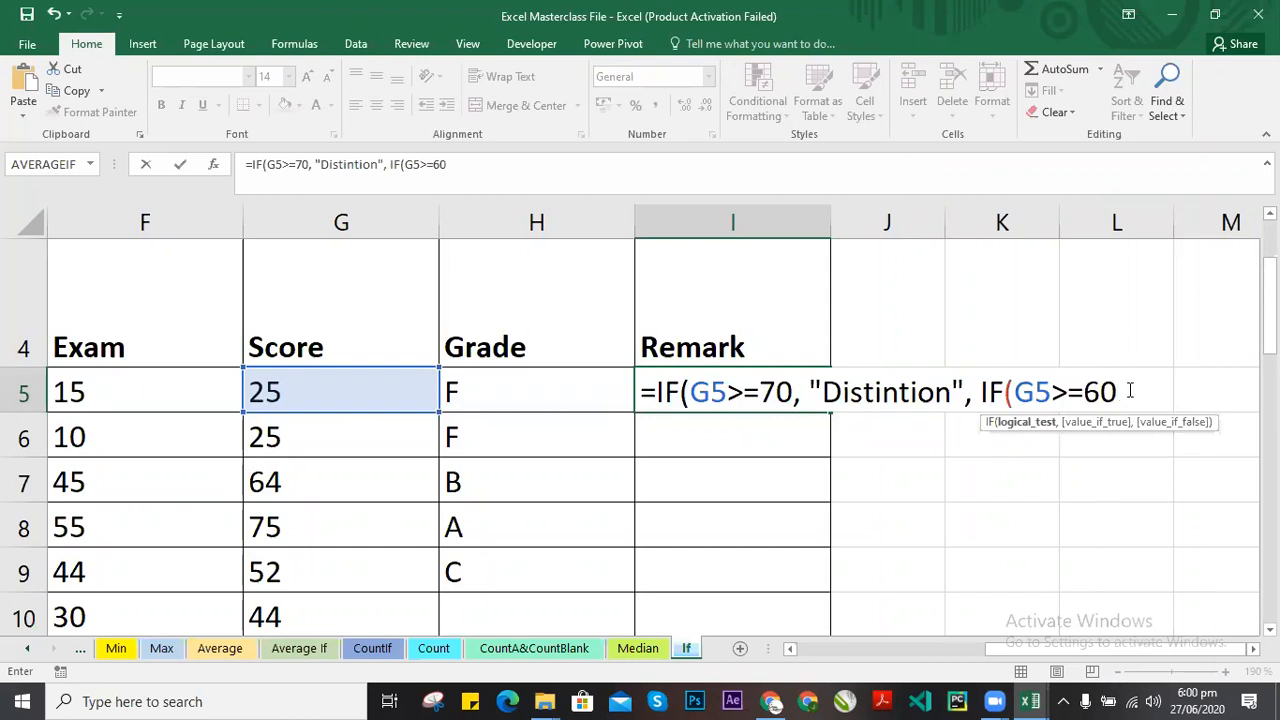
pyautogui.write(',"')
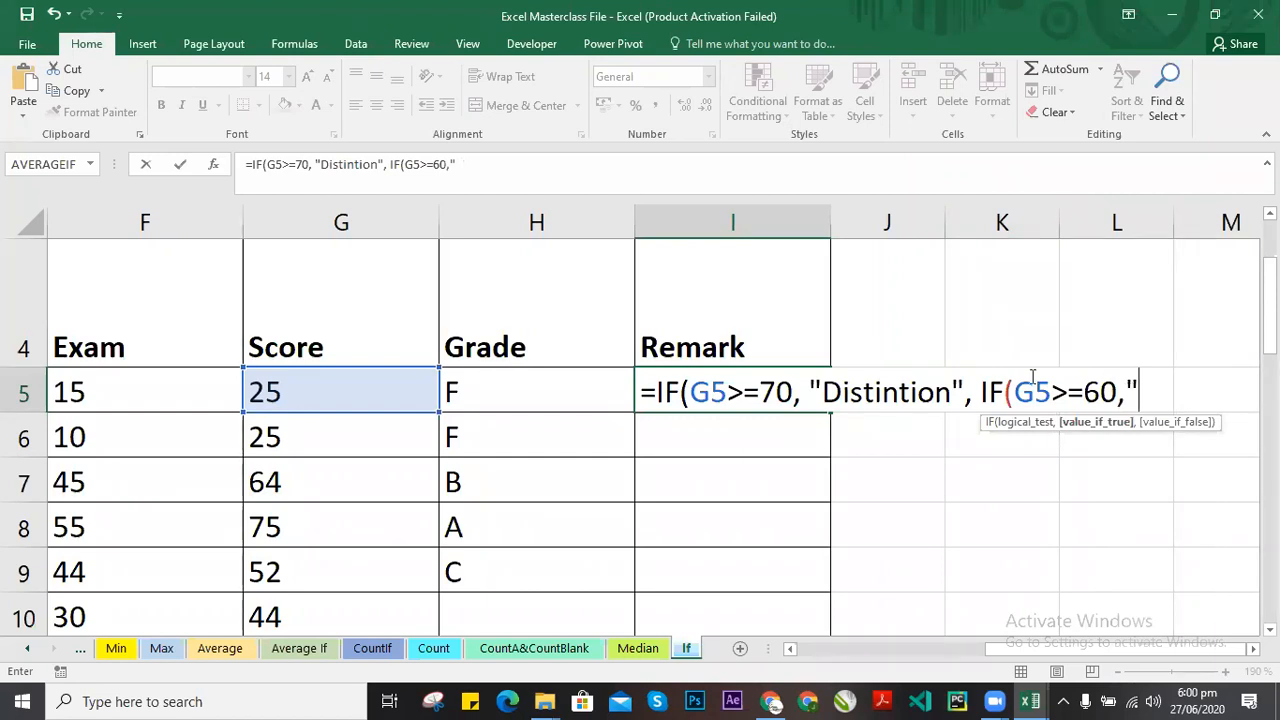
# Remove the space before "Distintion" in the I5 formula and return to the formula's end.
pyautogui.click(817, 392)
pyautogui.press('BackSpace')
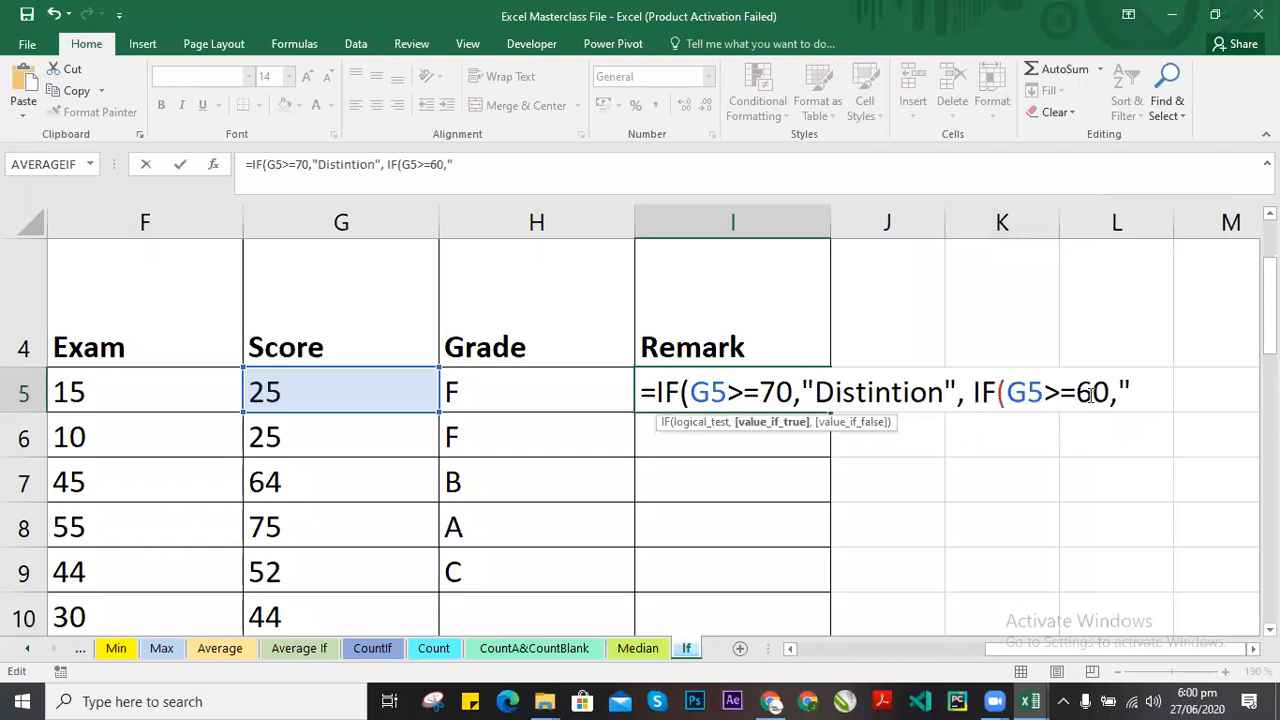
pyautogui.click(1130, 390)
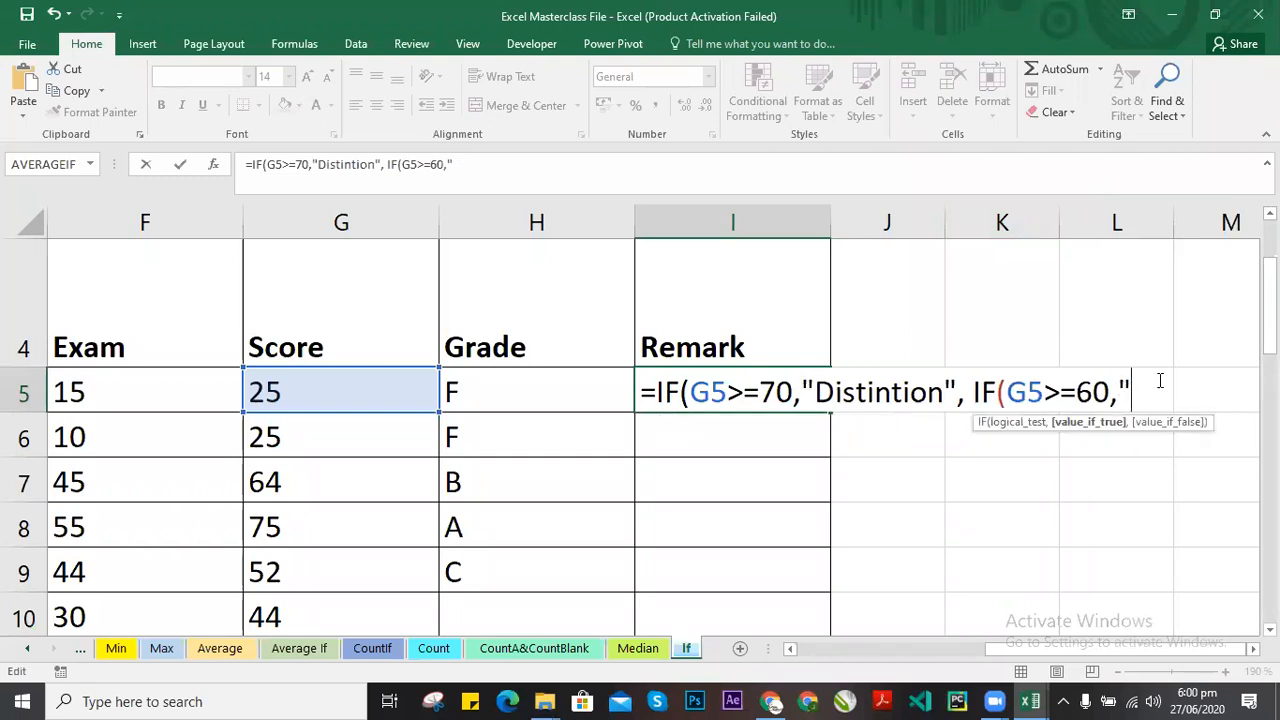
# Enter "Credit" as the value if true for the G5>=60 test.
pyautogui.write('c')
pyautogui.press('BackSpace')
pyautogui.write('cr')
pyautogui.press('BackSpace')
pyautogui.press('BackSpace')
pyautogui.write('CRE')
pyautogui.press('BackSpace')
pyautogui.press('BackSpace')
pyautogui.press('BackSpace')
pyautogui.write('Credit",')
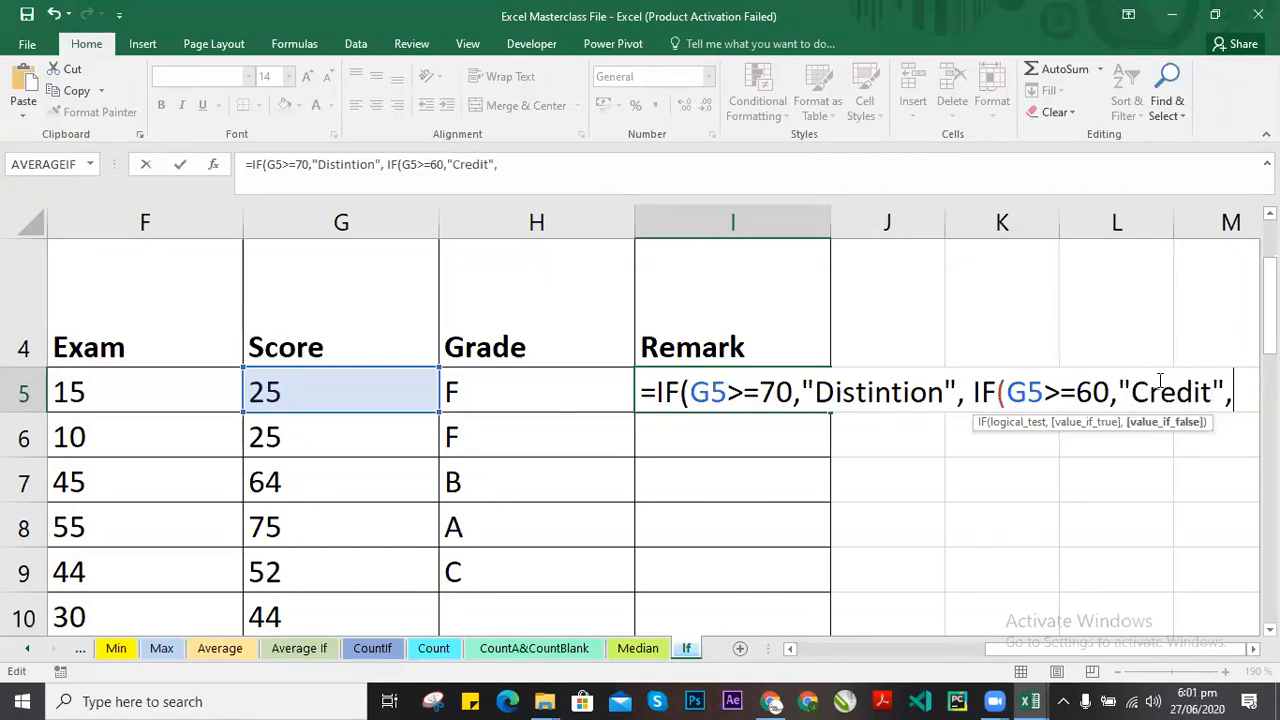
# Nest a third IF in the I5 formula that returns "Credit" when G5>=50.
pyautogui.write(' If')
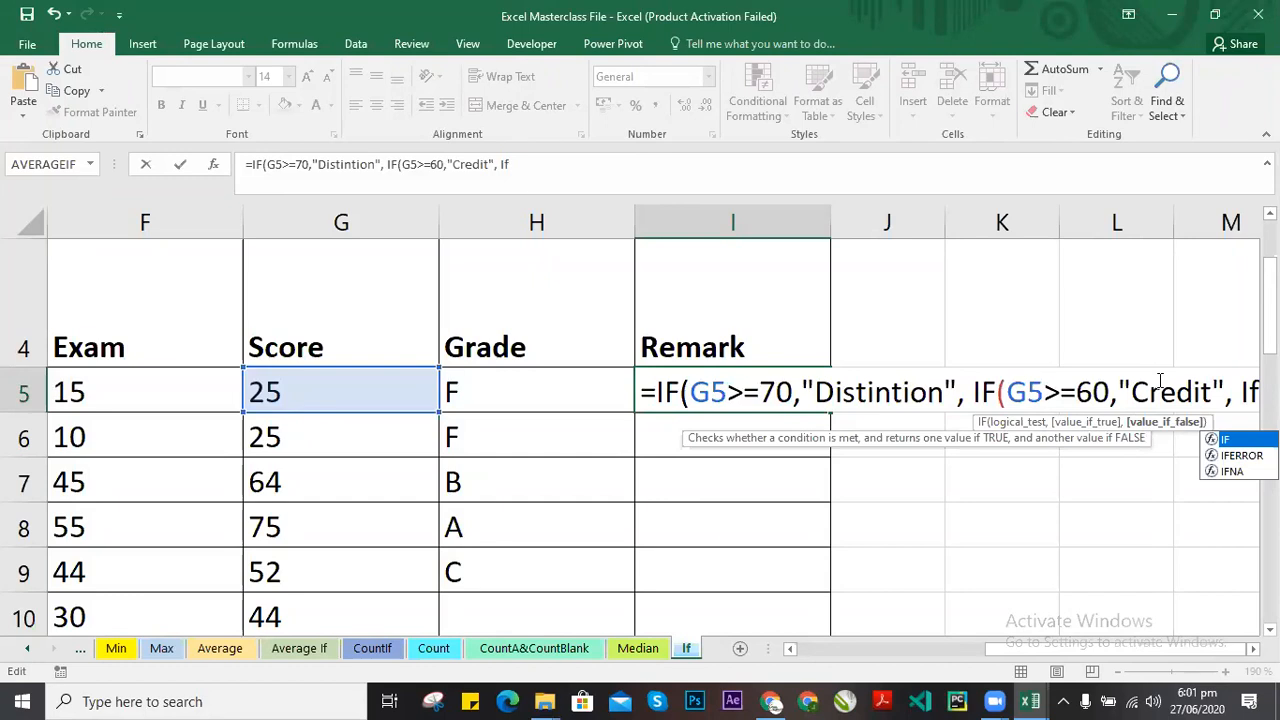
pyautogui.write('(g5')
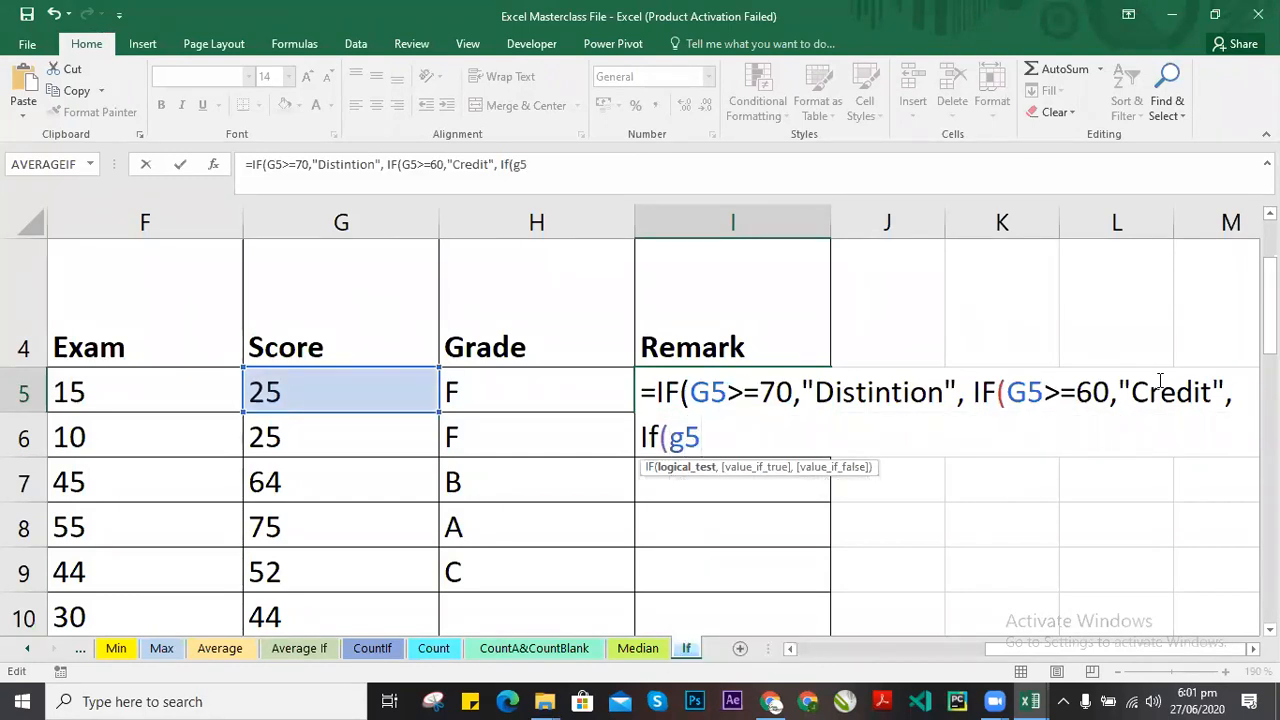
pyautogui.write('>=')
pyautogui.write('50,')
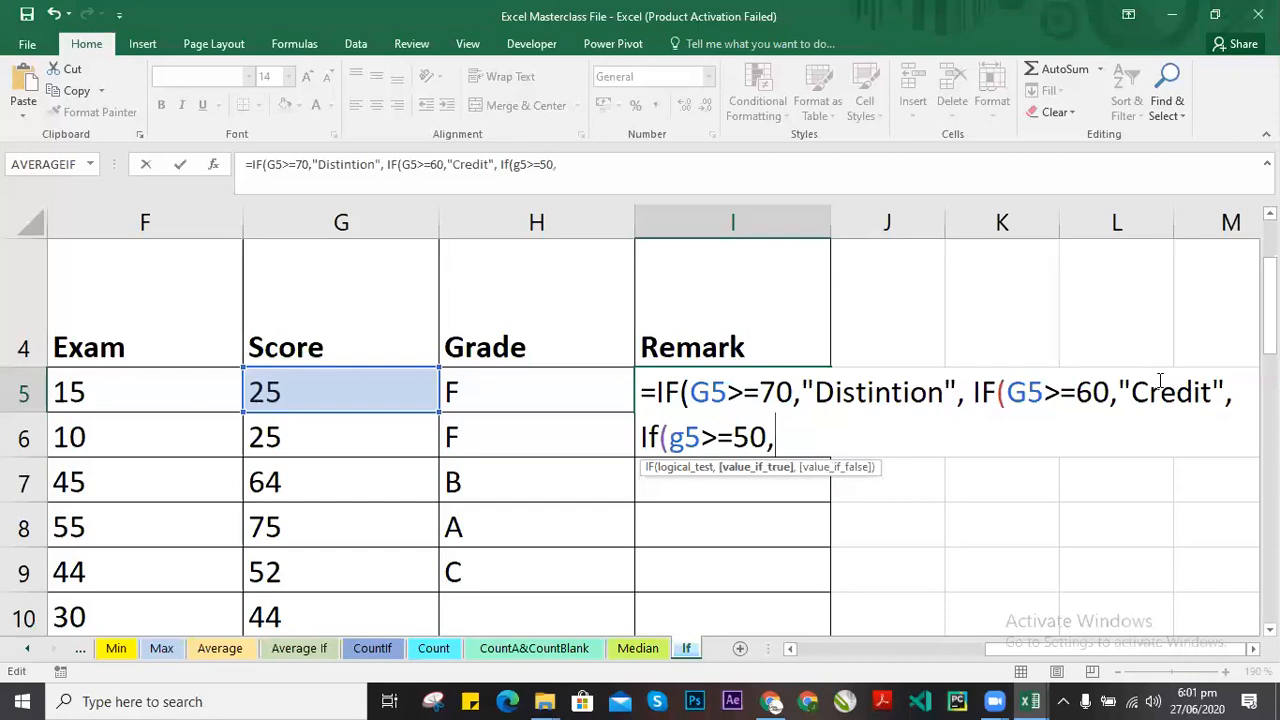
pyautogui.write('"Credit", ')
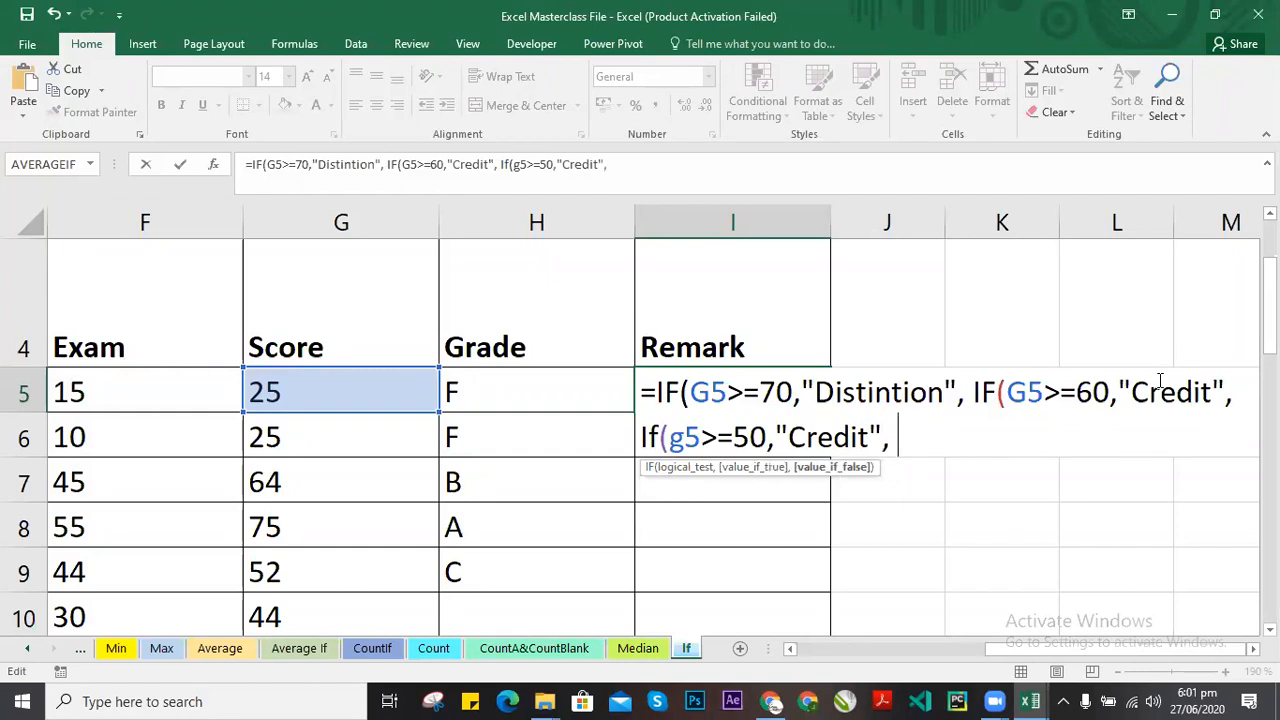
# Nest a fourth IF in the I5 formula testing G5>=45 with the remark "Pass".
pyautogui.write('If')
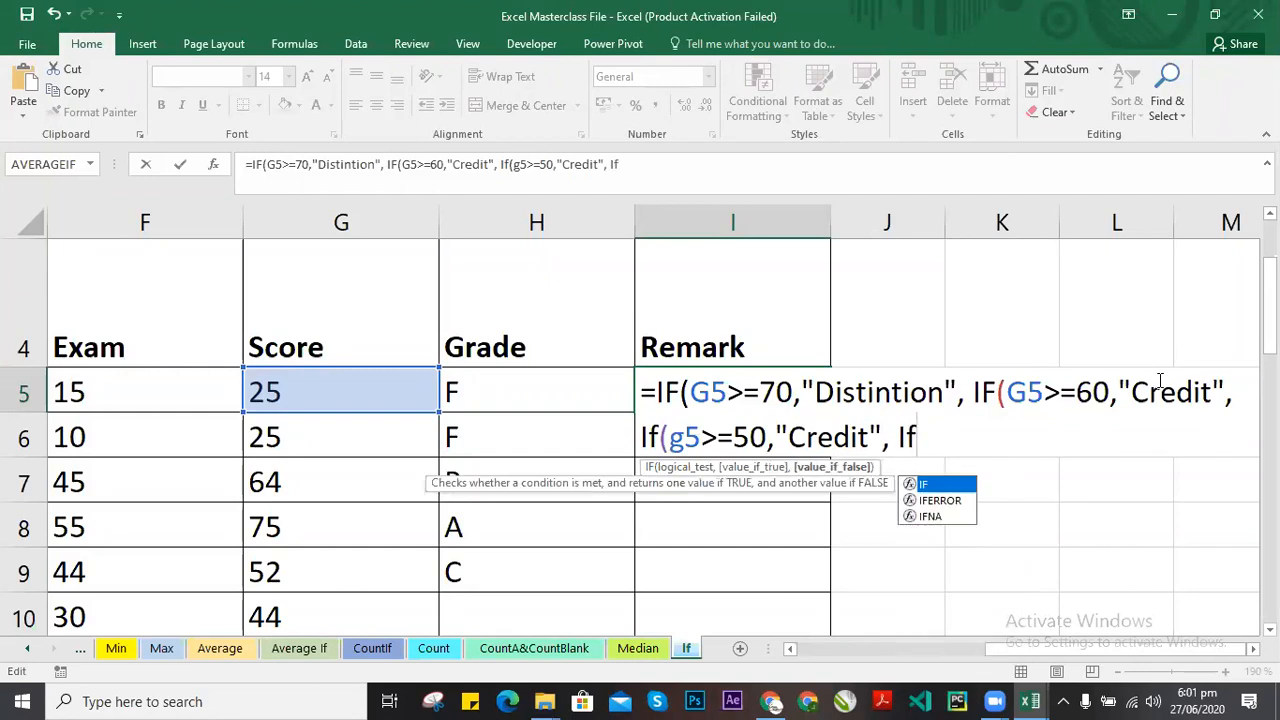
pyautogui.write('(g5>-')
pyautogui.press('BackSpace')
pyautogui.write('=45')
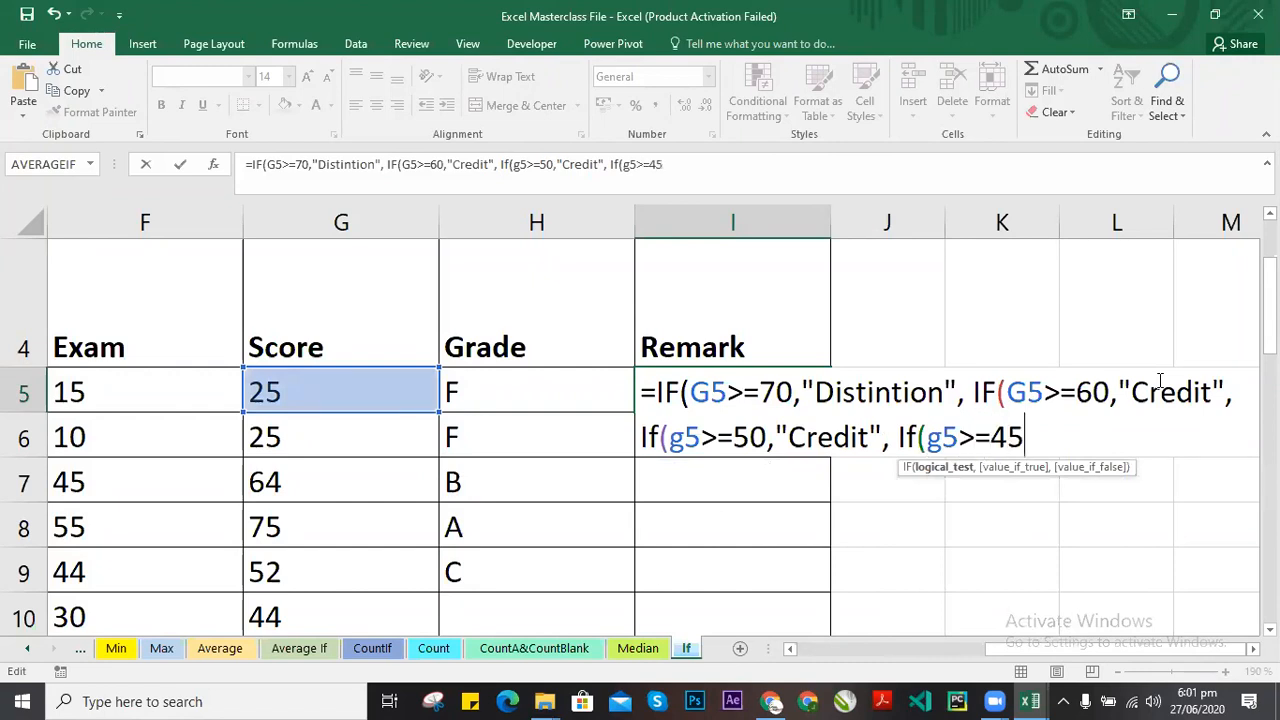
pyautogui.write('"Pass')
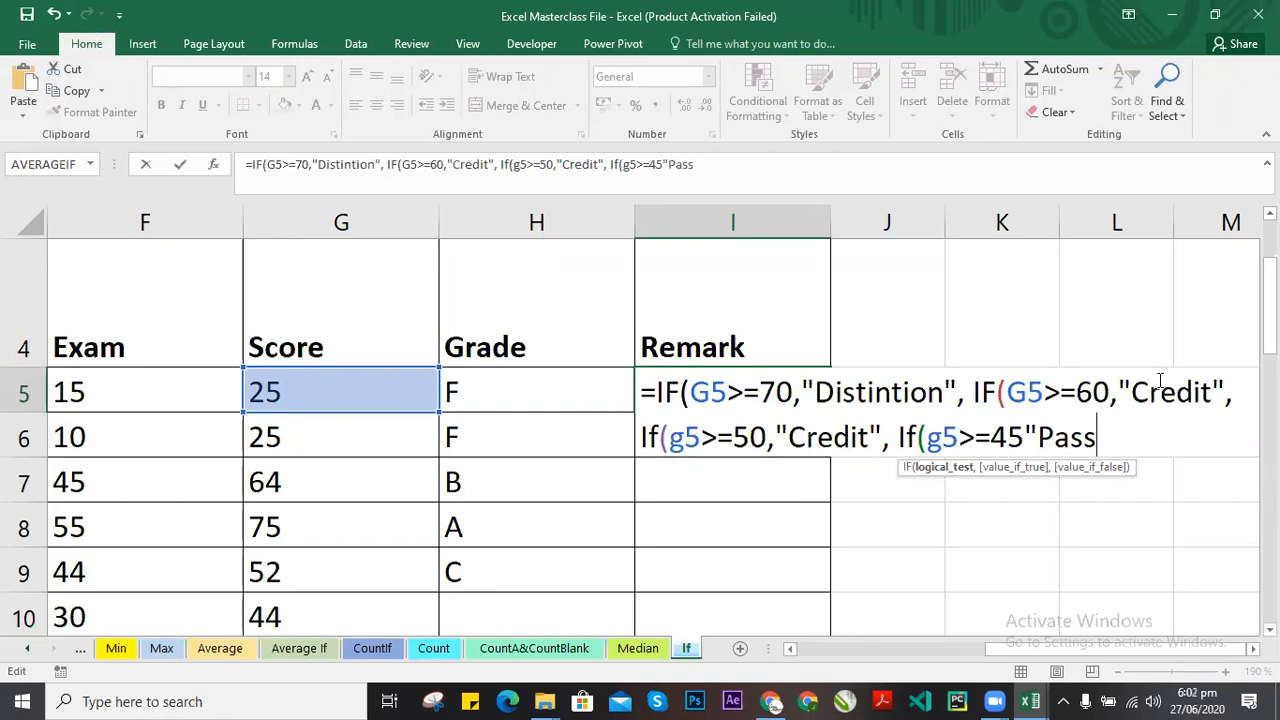
# Nest a fifth IF testing G5>=40 with the remark "fail", close all five brackets and try to enter the I5 formula.
pyautogui.write('",if')
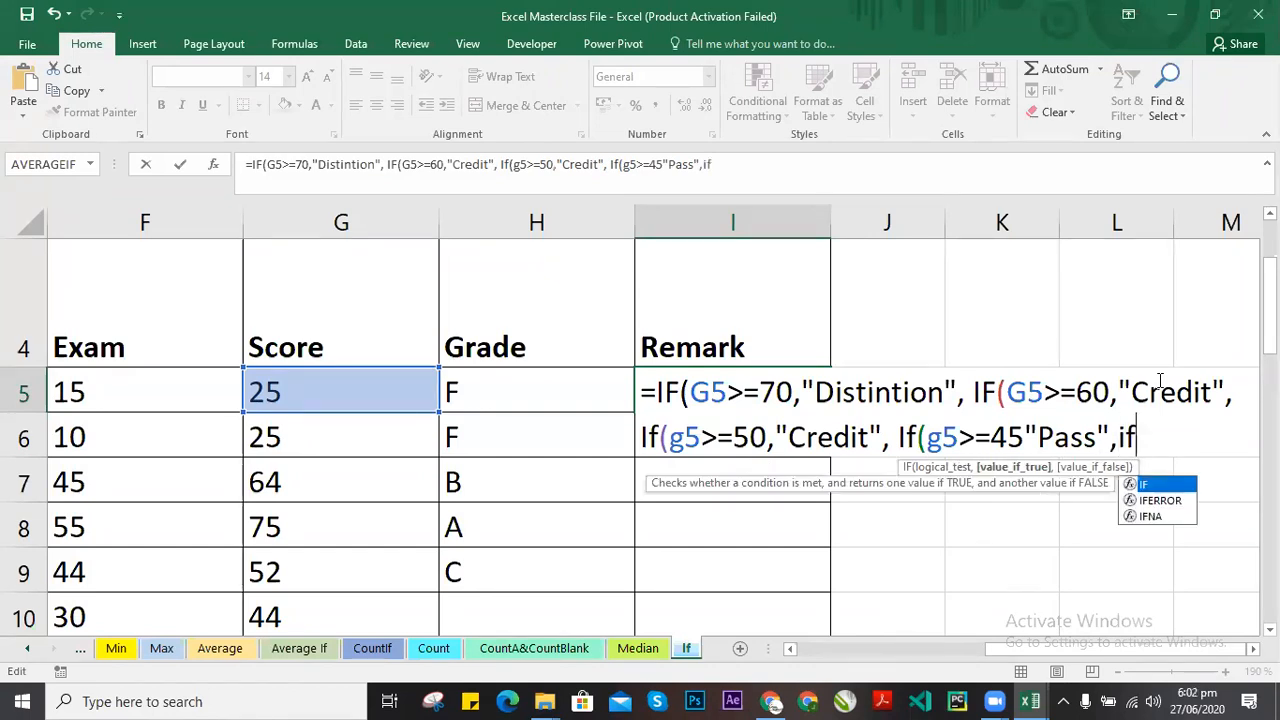
pyautogui.write('(g5>')
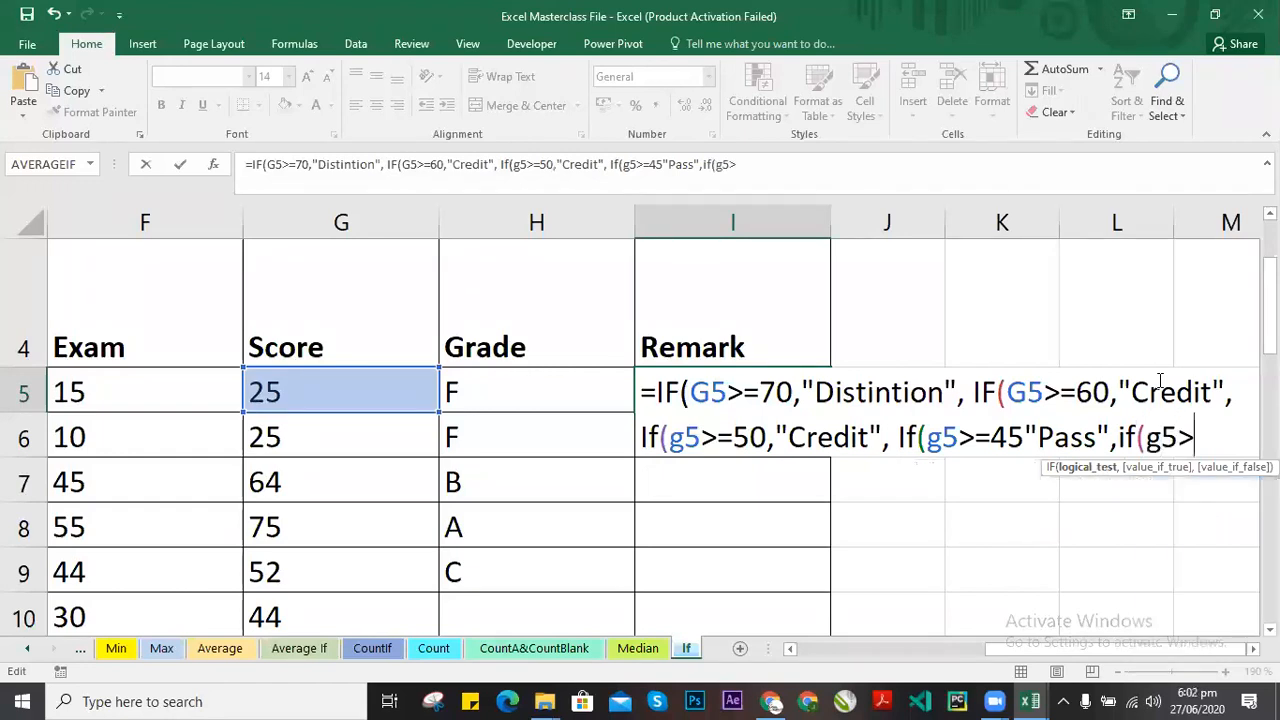
pyautogui.write('=40')
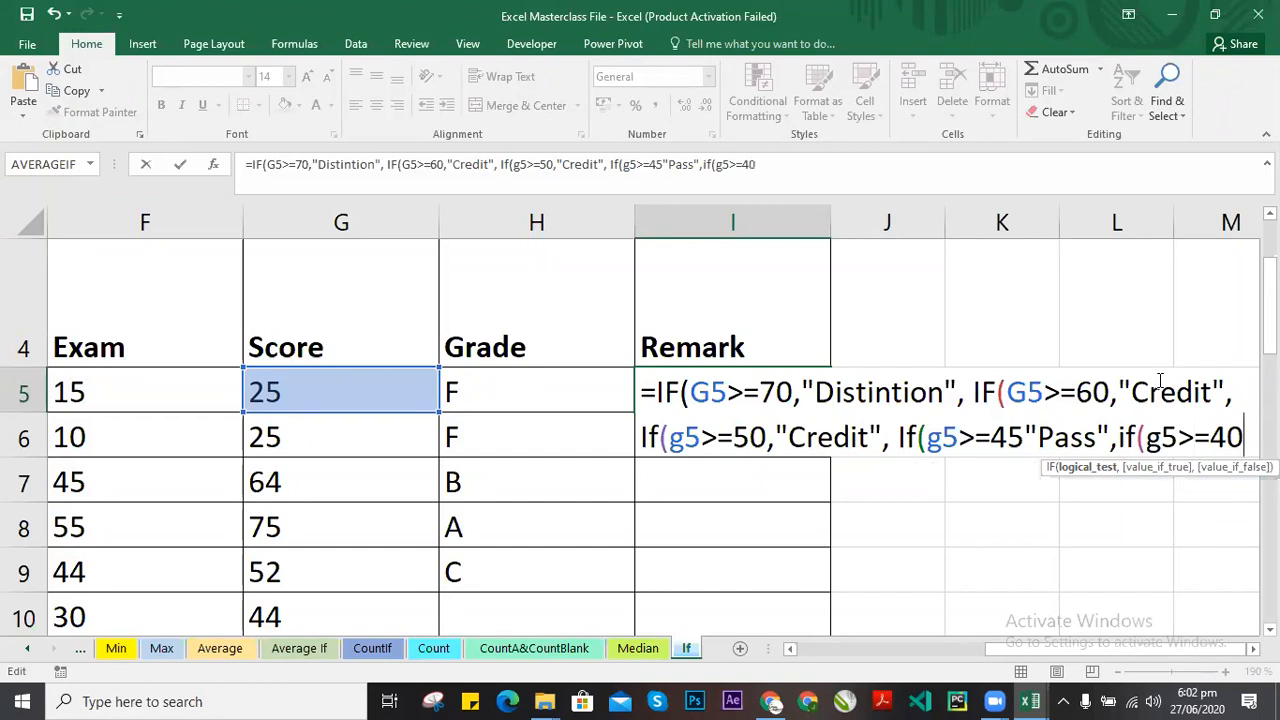
pyautogui.write('"fail"')
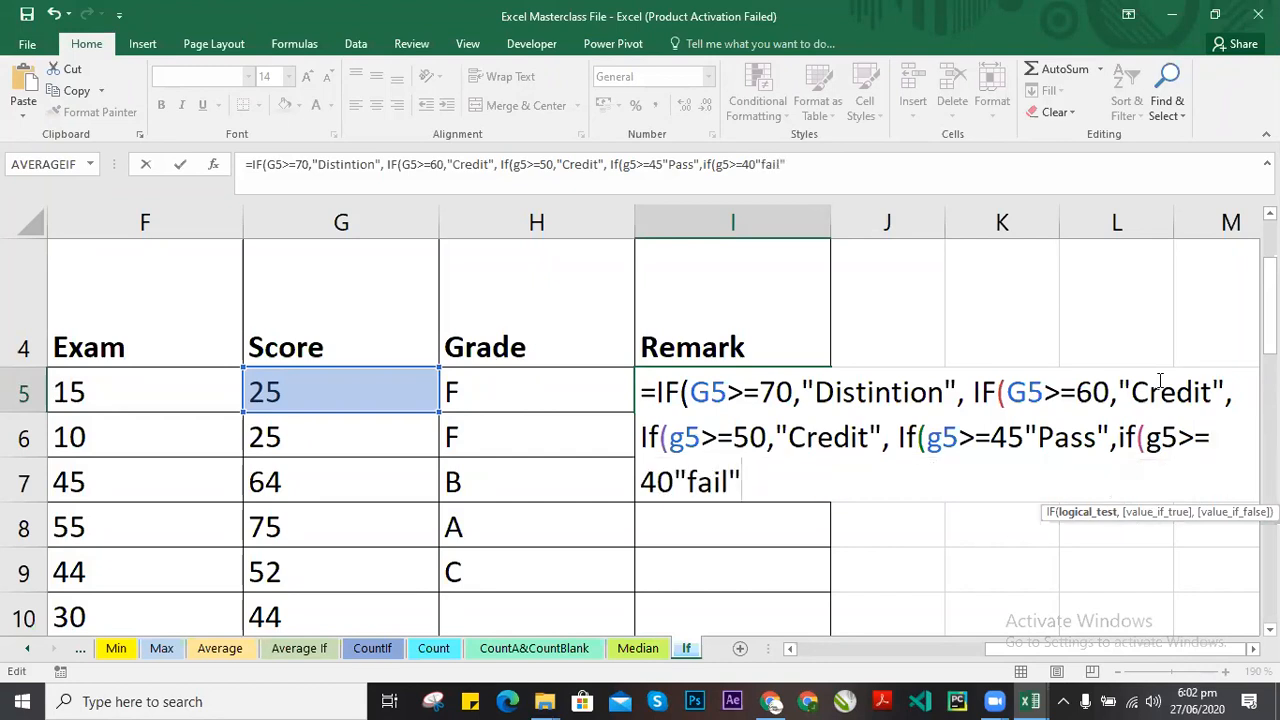
pyautogui.write(')))))')
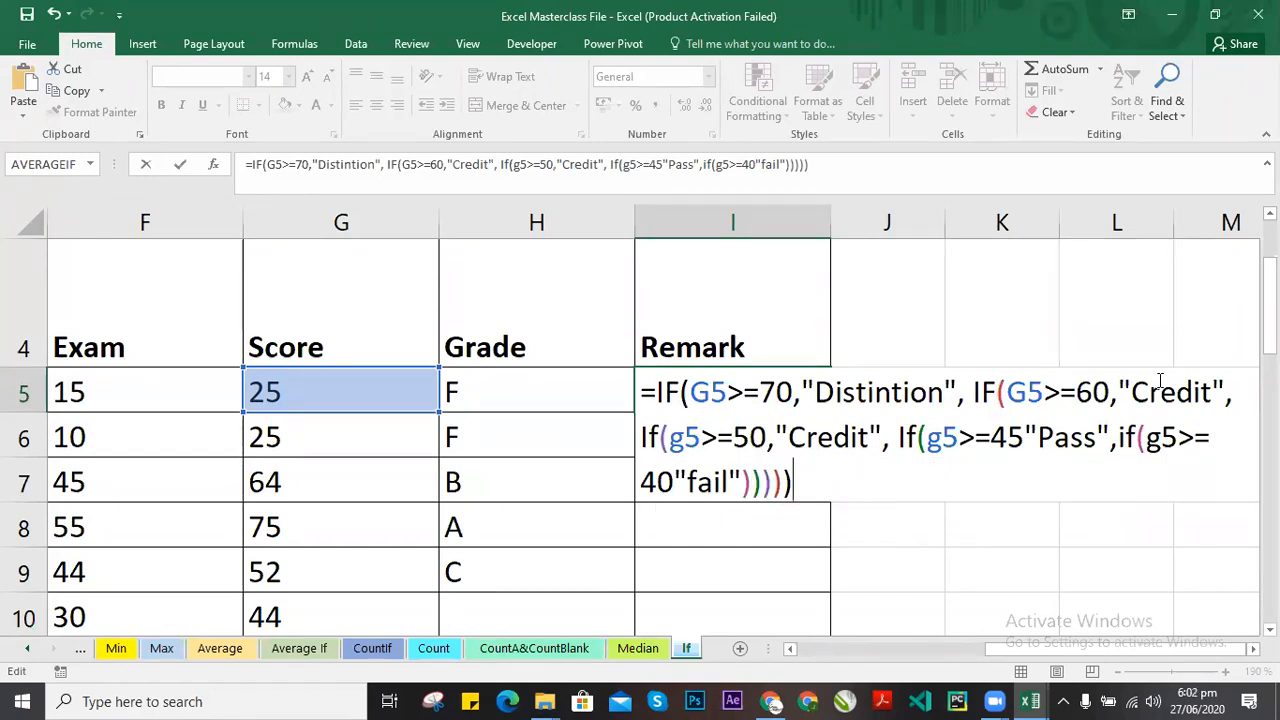
pyautogui.press('Return')
pyautogui.press('Escape')
pyautogui.press('Escape')
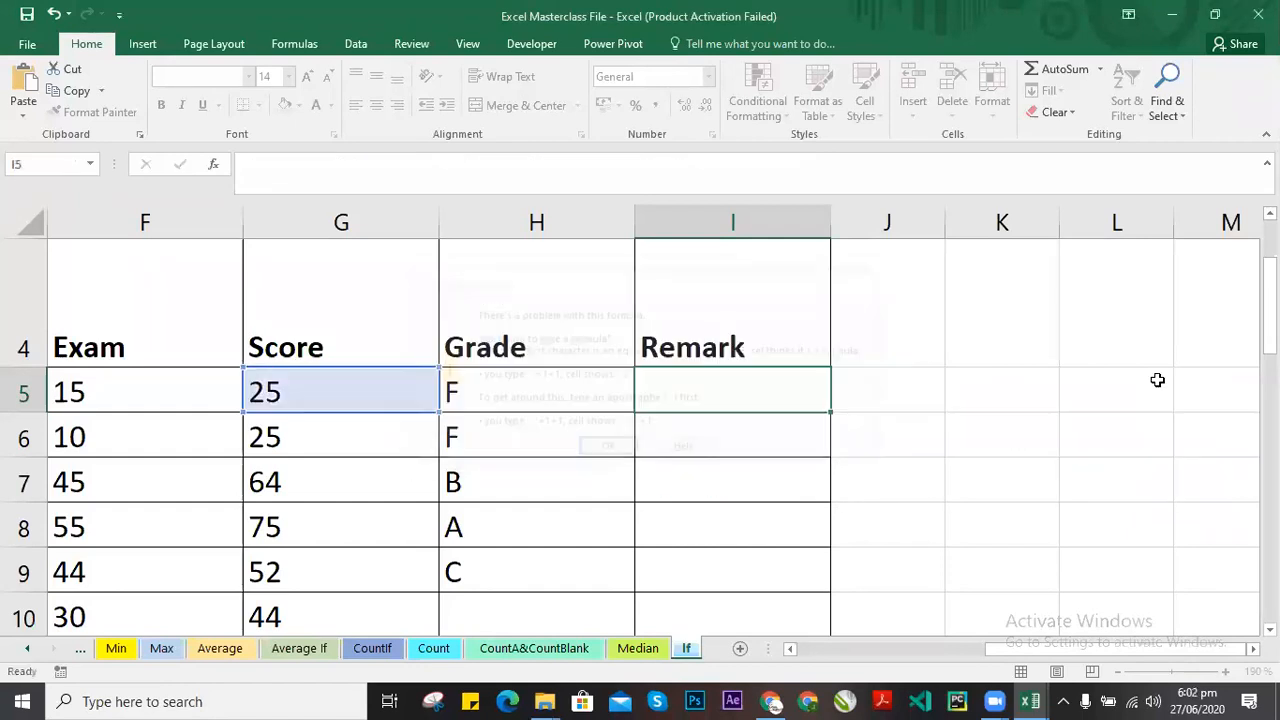
pyautogui.click(700, 424)
pyautogui.doubleClick(734, 386)
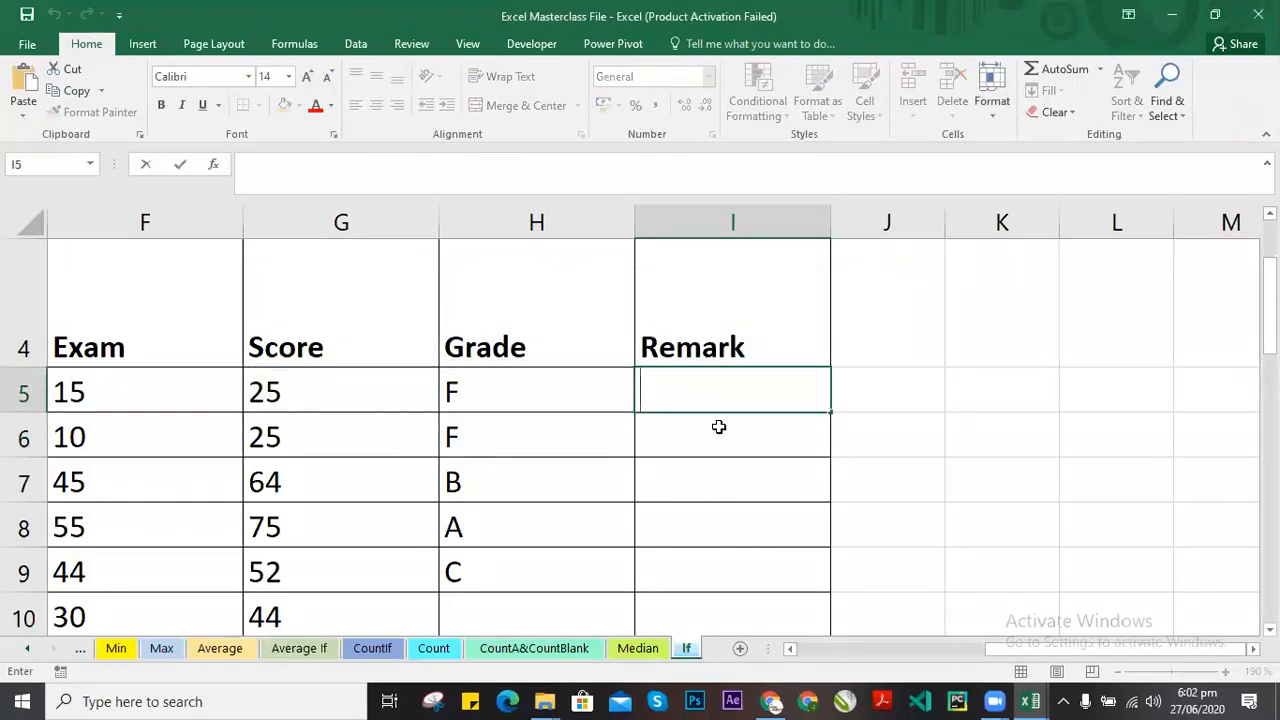
pyautogui.click(720, 430)
pyautogui.press('Up')
pyautogui.press('Left')
pyautogui.click(720, 393)
pyautogui.press('Left')
pyautogui.click(727, 427)
pyautogui.click(739, 391)
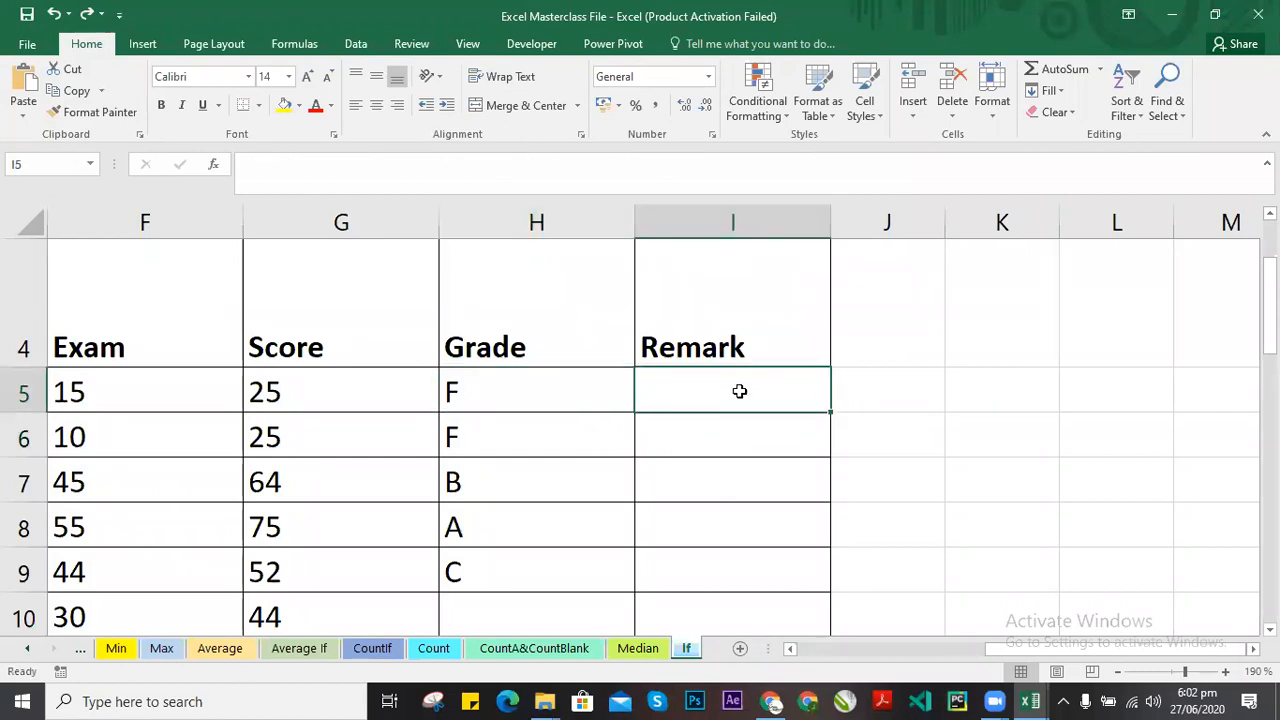
# Copy the full nested IF formula text from H5 into the Remark cell I5.
pyautogui.click(554, 395)
pyautogui.moveTo(776, 165); pyautogui.dragTo(246, 165)
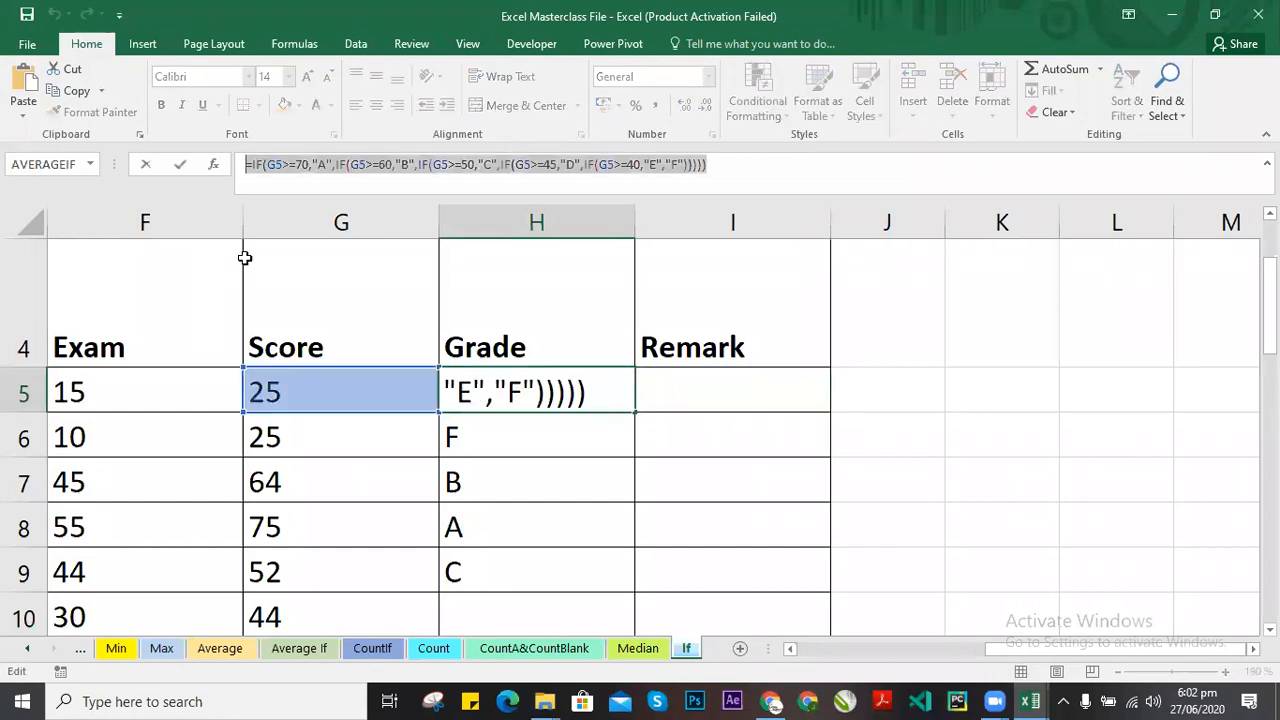
pyautogui.click(752, 401)
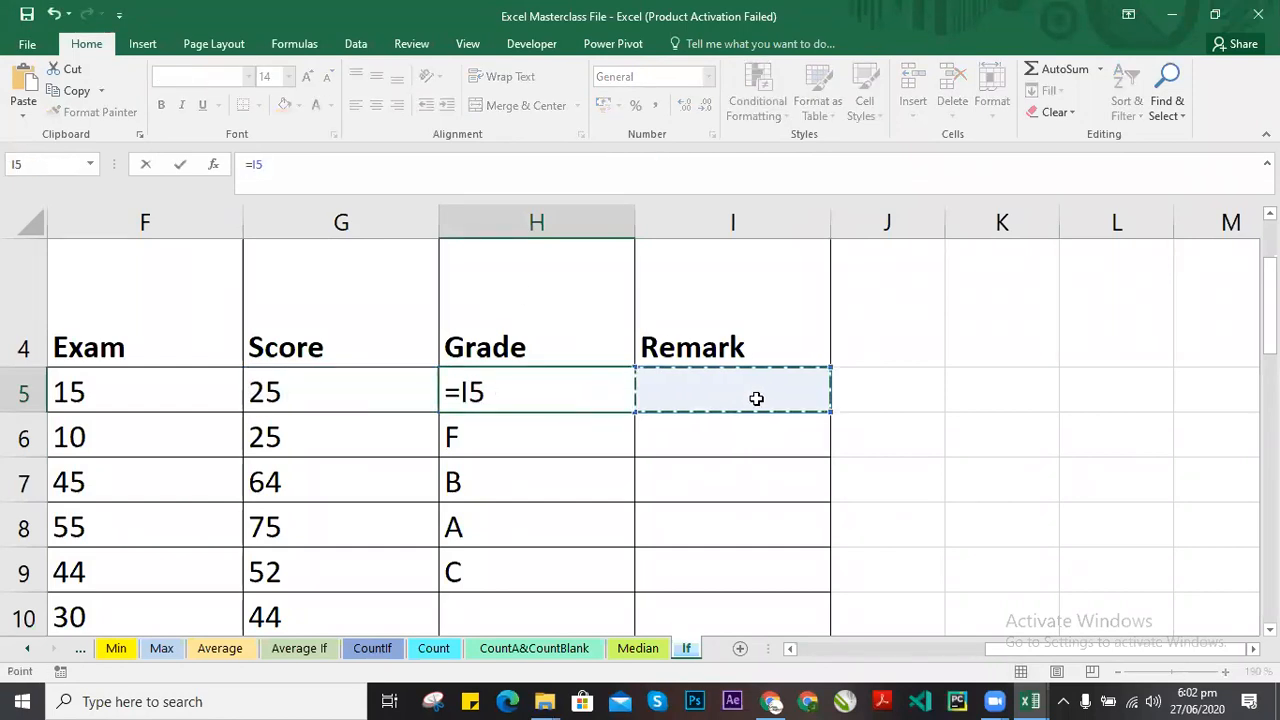
pyautogui.press('Escape')
pyautogui.doubleClick(760, 391)
pyautogui.hotkey('ctrl', 'v')
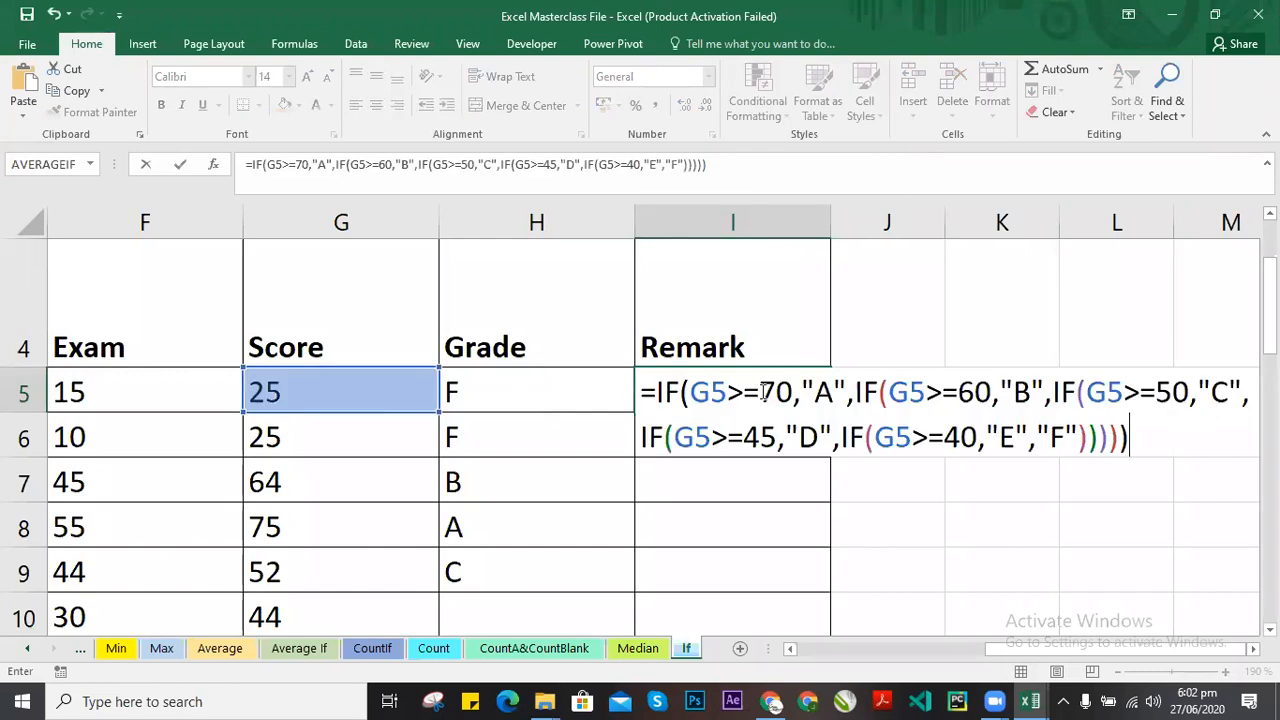
# Replace the grade "A" in the I5 formula with the remark "Distintion" for scores of 70 and above.
pyautogui.click(833, 392)
pyautogui.press('BackSpace')
pyautogui.write('Disti')
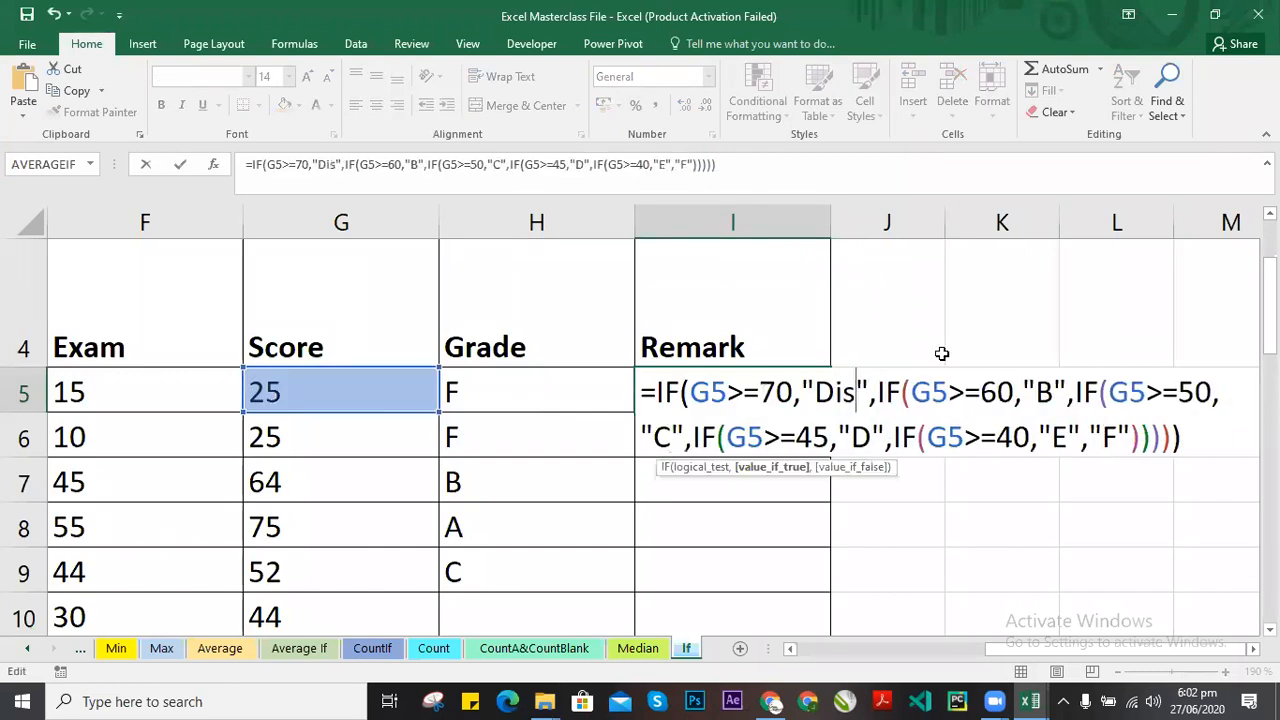
pyautogui.write('ntion')
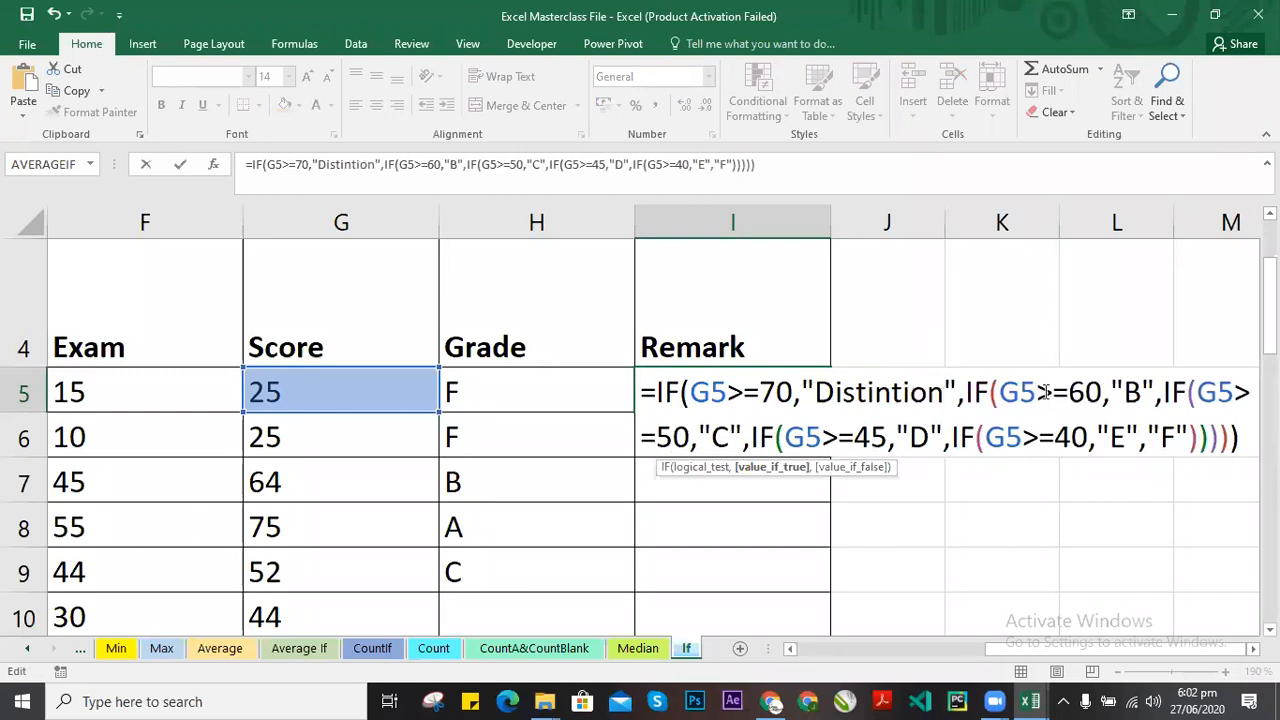
# Change the grades "B" and "C" in the I5 formula to the remark "Credit".
pyautogui.click(1147, 388)
pyautogui.press('BackSpace')
pyautogui.write('Credit')
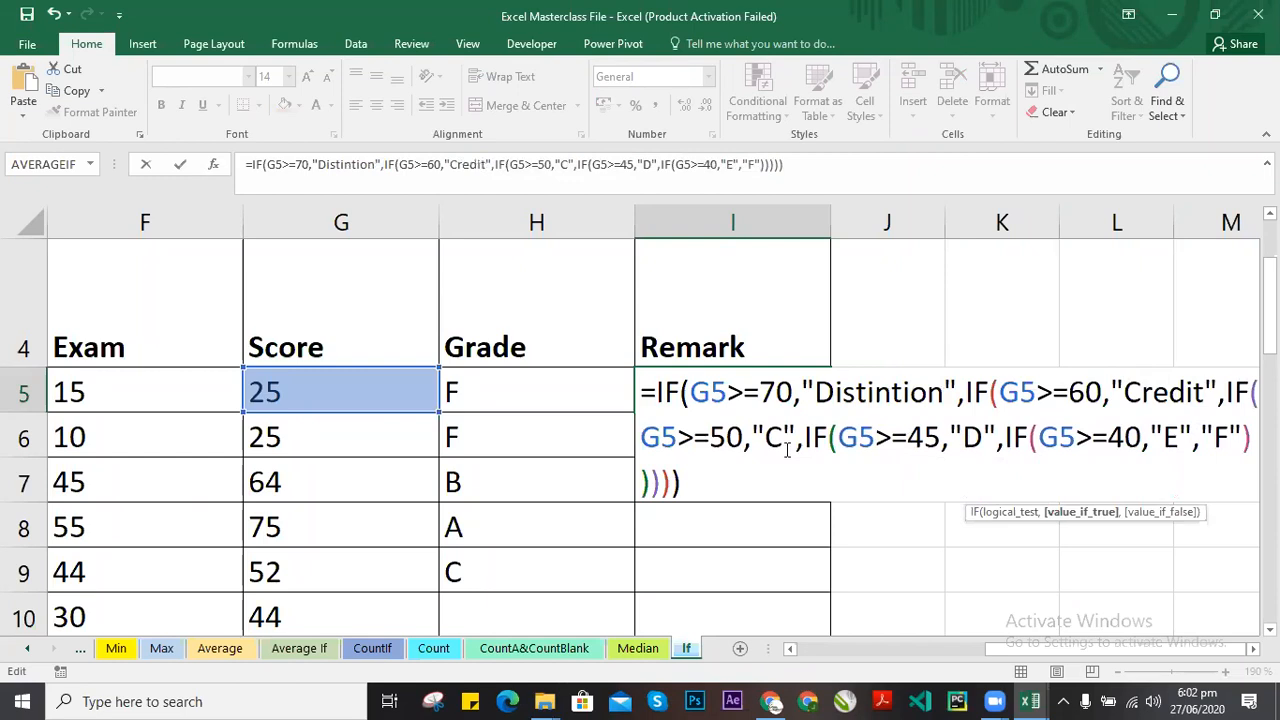
pyautogui.click(783, 437)
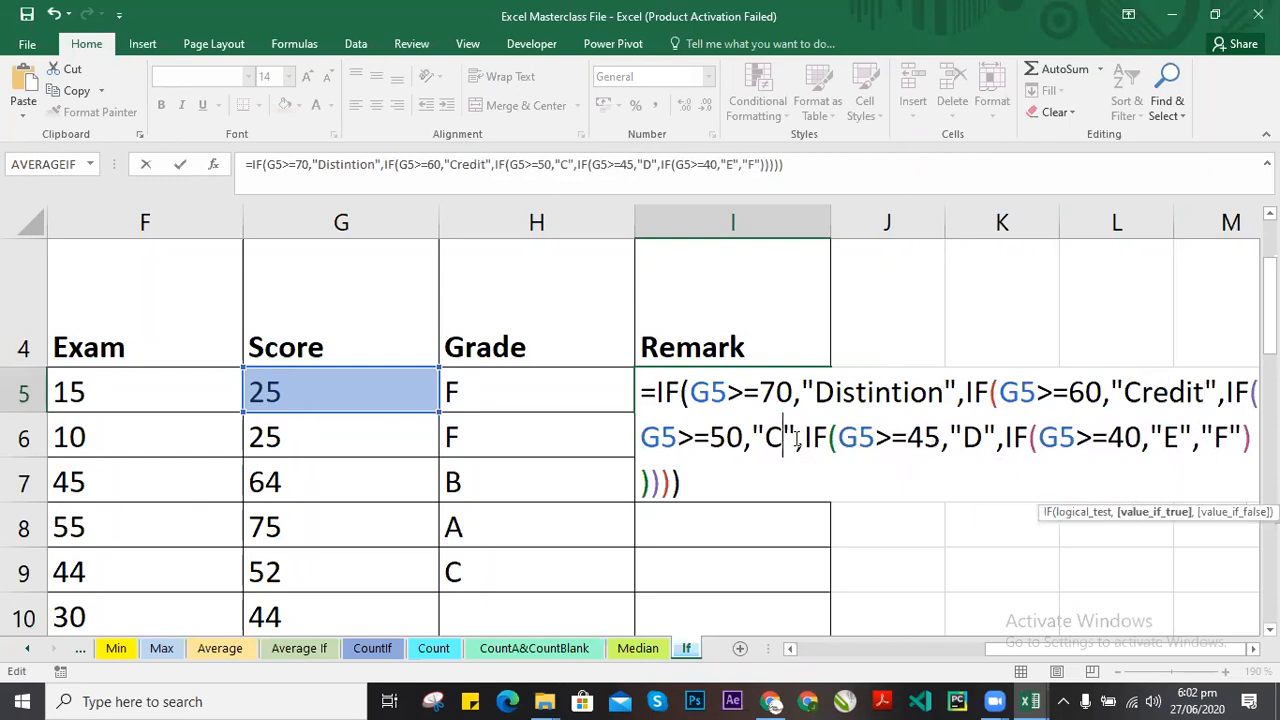
pyautogui.write('redit')
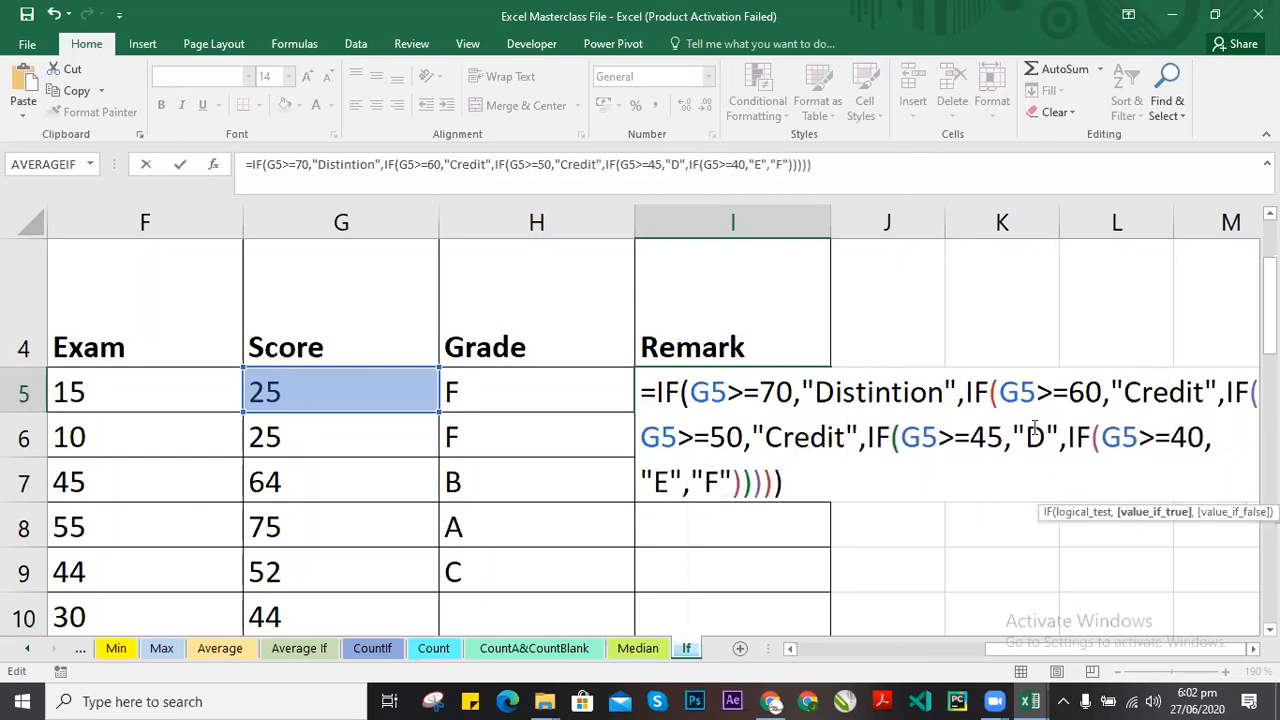
# Replace the grade "D" in the I5 formula with the remark "Pass" for the G5>=45 test.
pyautogui.click(1038, 436)
pyautogui.click(1041, 436)
pyautogui.press('BackSpace')
pyautogui.write('Pass')
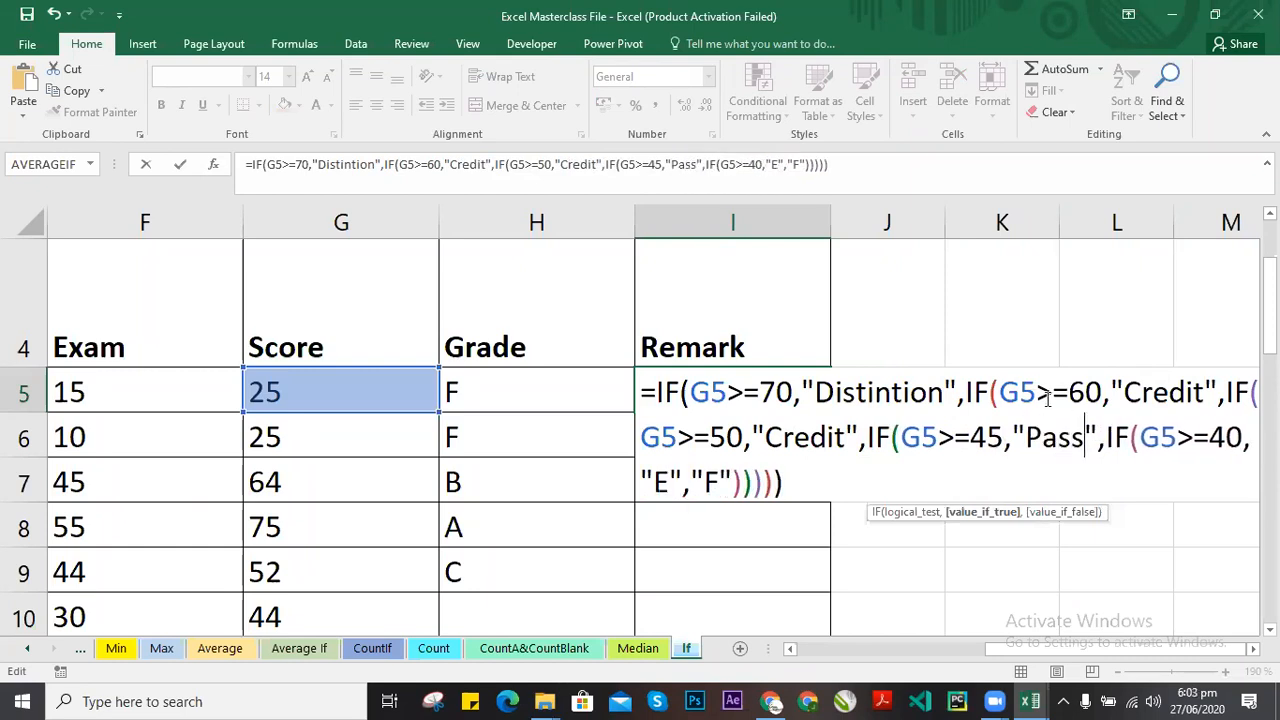
# Change the grades "E" and "F" in the I5 formula to the remark "Fail".
pyautogui.click(671, 482)
pyautogui.press('BackSpace')
pyautogui.write('Fail')
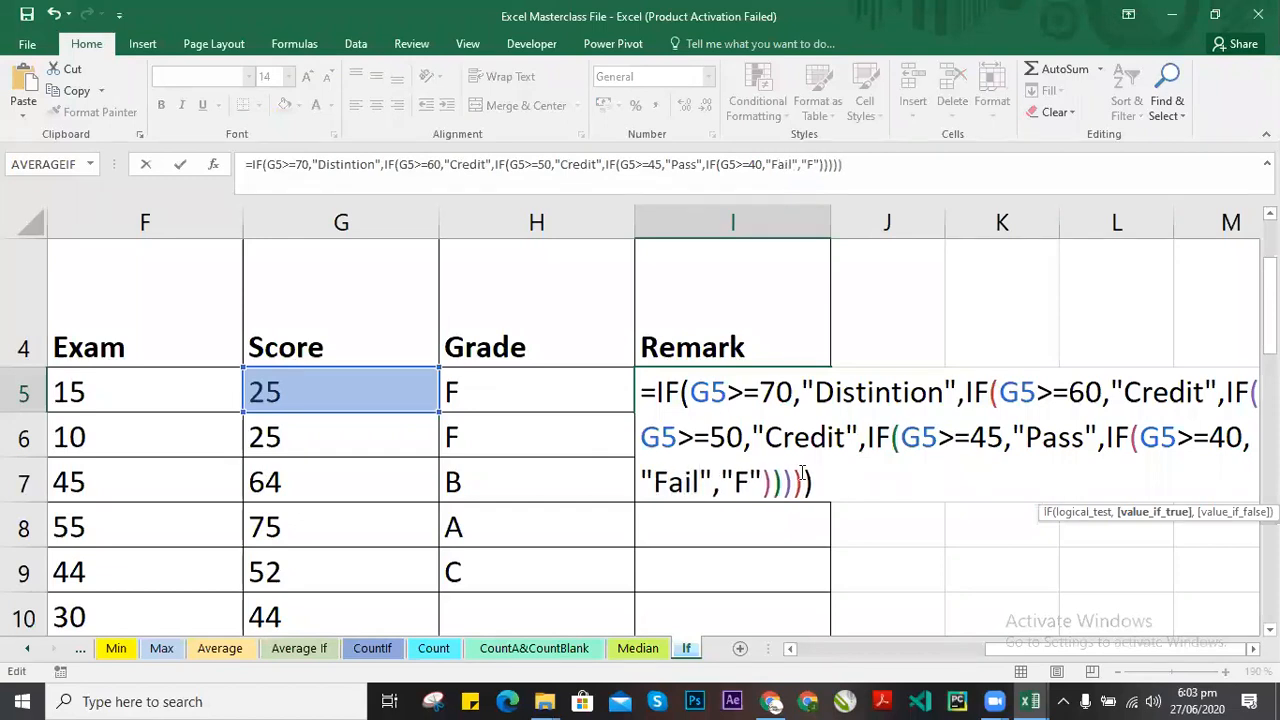
pyautogui.click(752, 482)
pyautogui.write('ail')
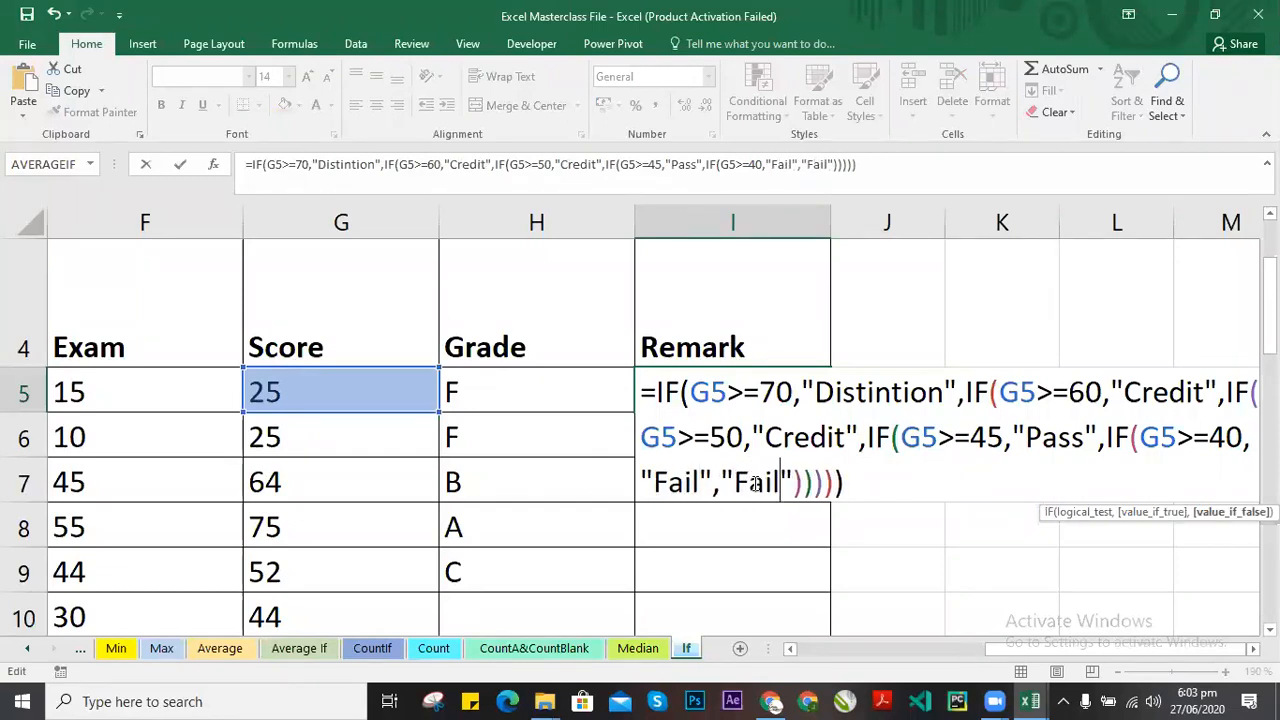
# Check the remark texts in the I5 formula, enter it and fill it down the Remark column to I9.
pyautogui.click(957, 465)
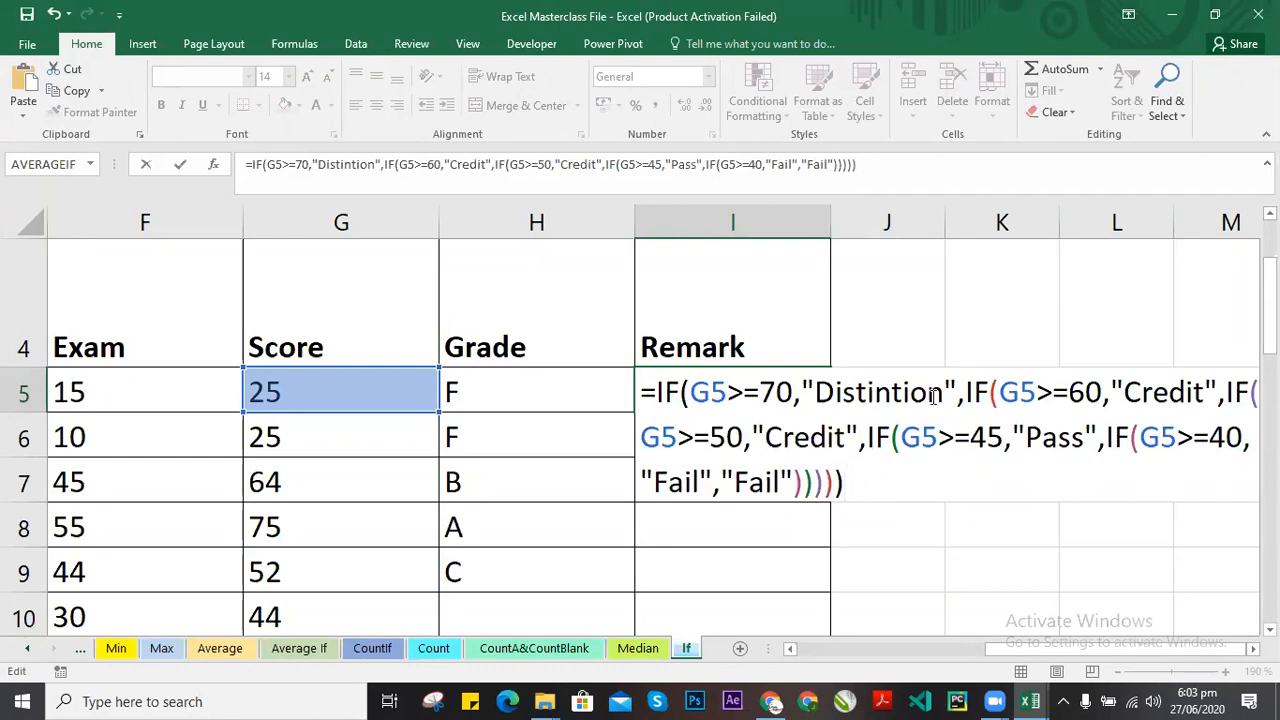
pyautogui.moveTo(815, 392); pyautogui.dragTo(944, 392)
pyautogui.click(890, 392)
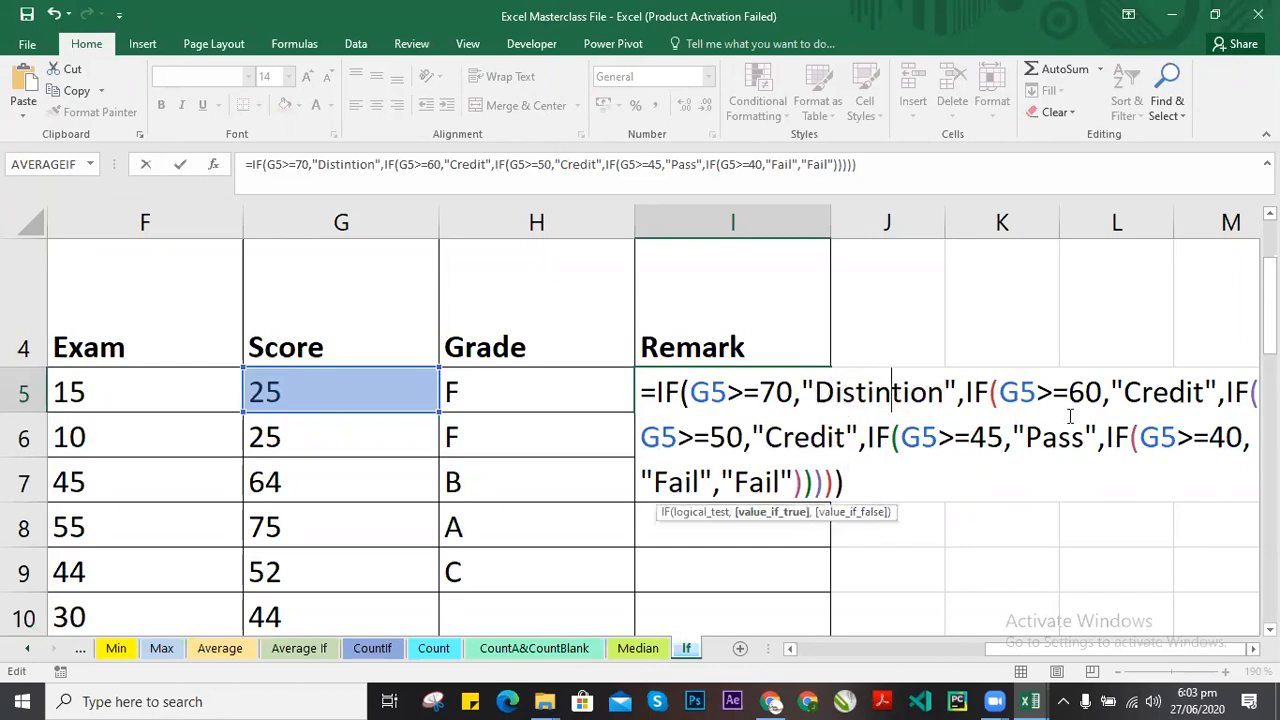
pyautogui.click(1153, 392)
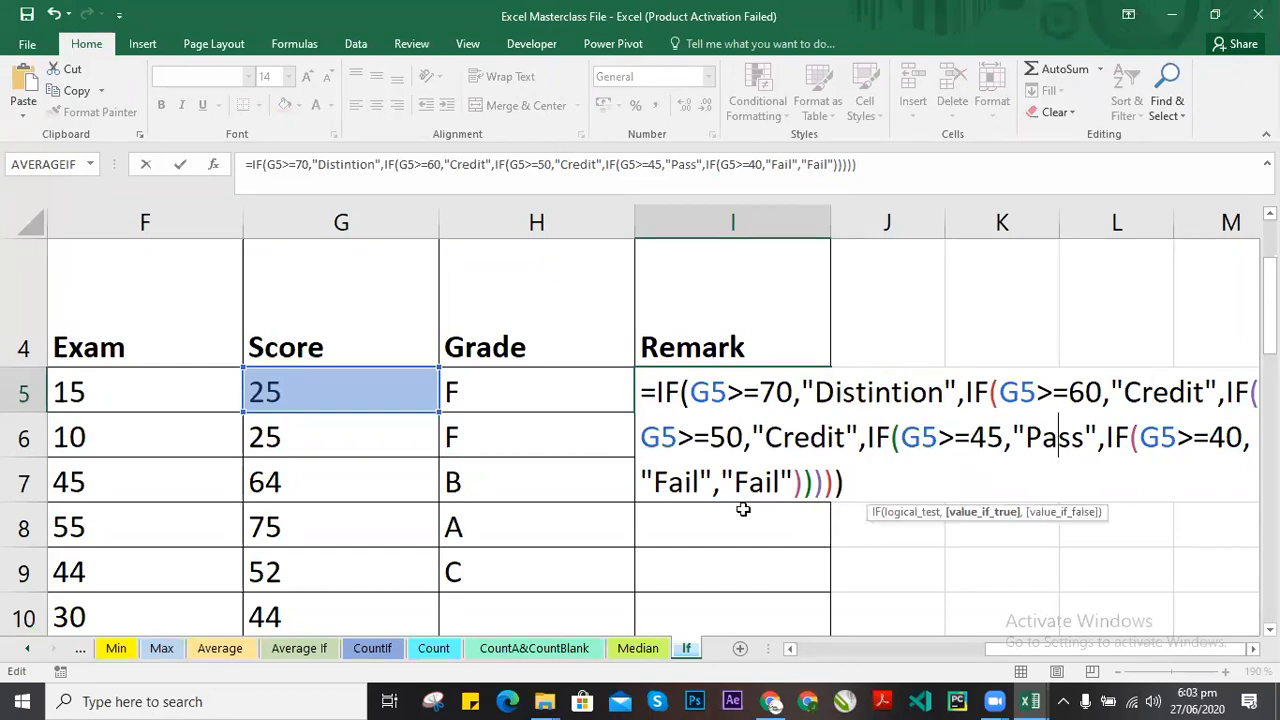
pyautogui.click(851, 489)
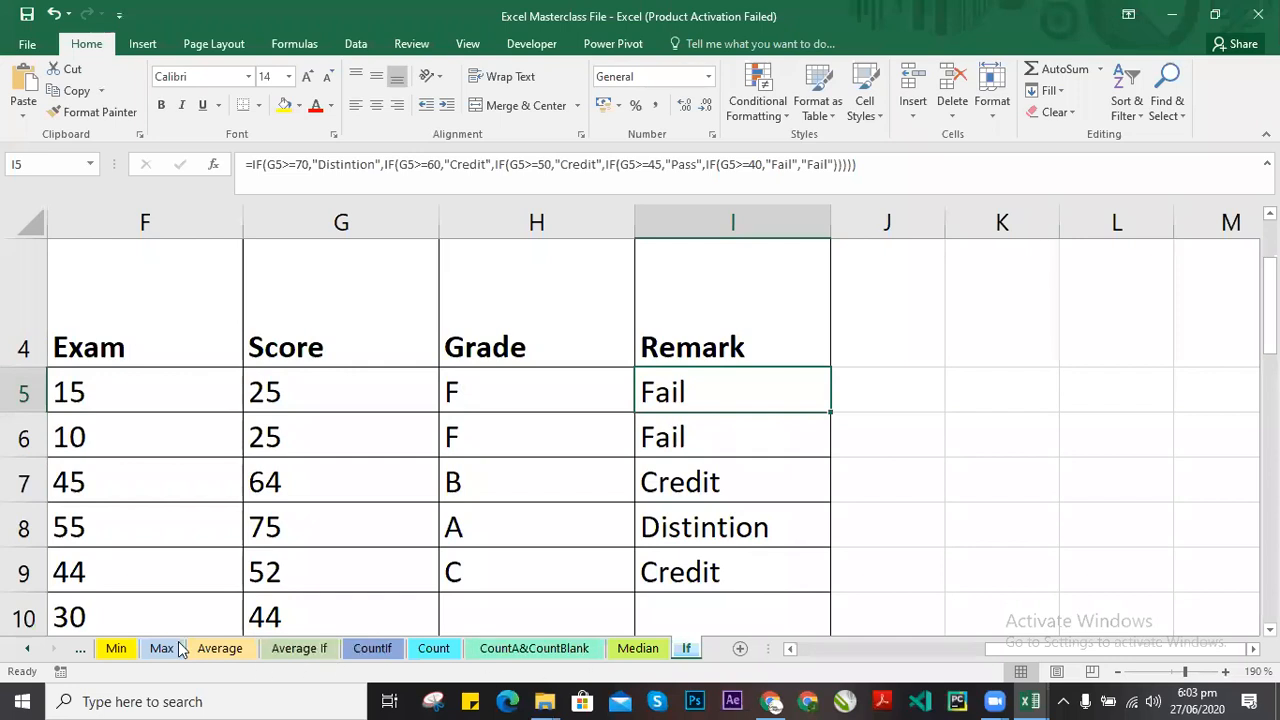
# Look through the Min and CountA&CountBlank sheets and return to the If sheet.
pyautogui.click(118, 648)
pyautogui.click(36, 645)
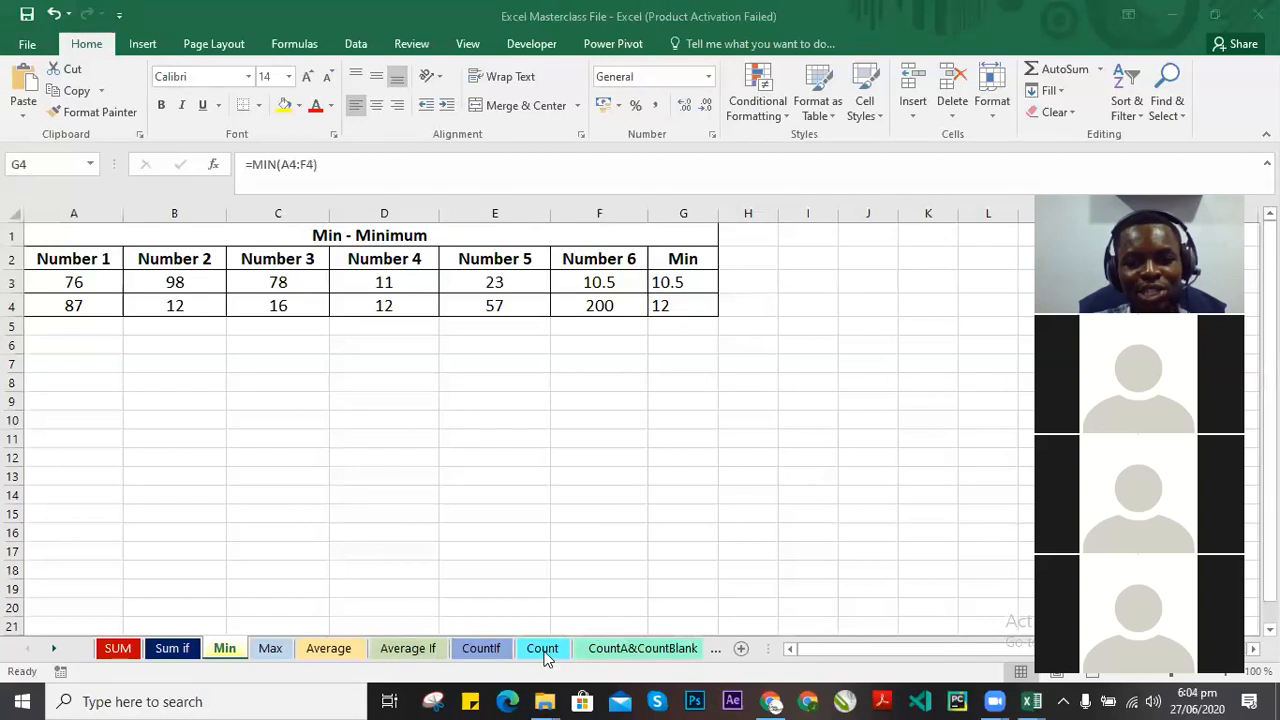
pyautogui.click(651, 651)
pyautogui.click(686, 648)
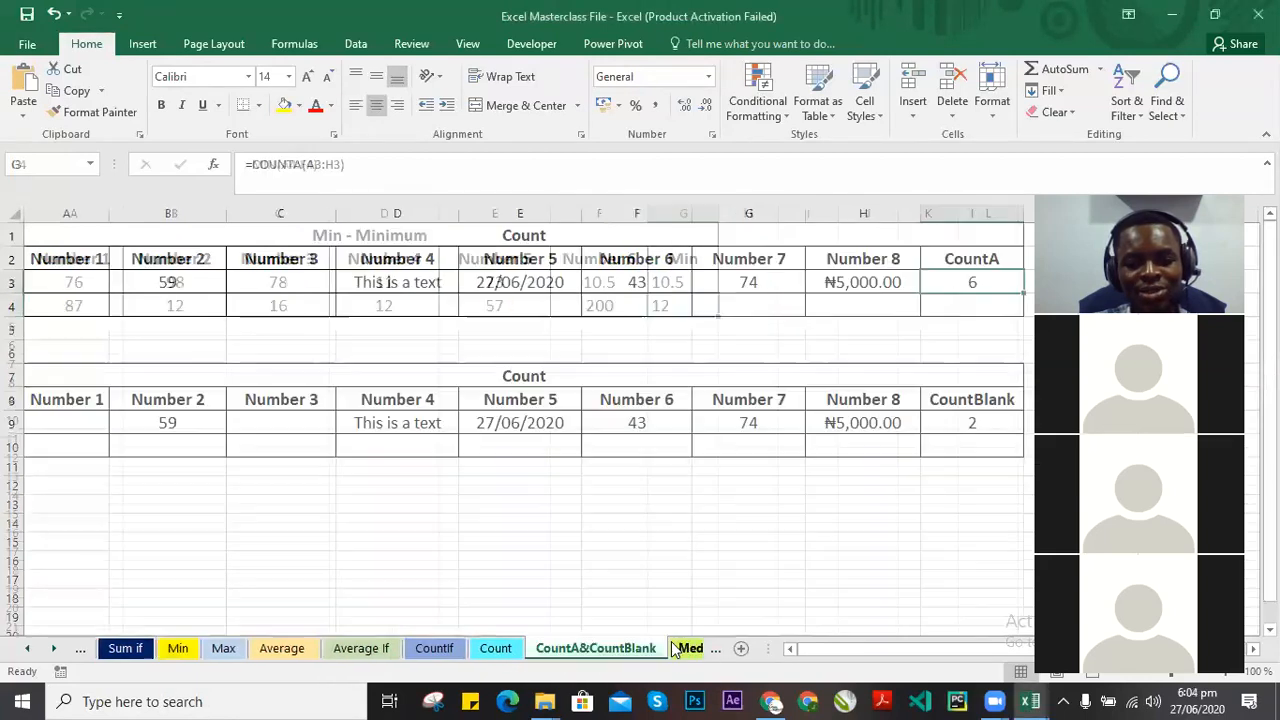
pyautogui.click(686, 648)
pyautogui.click(686, 648)
pyautogui.scroll(-1, 697, 445)
pyautogui.scroll(1, 702, 455)
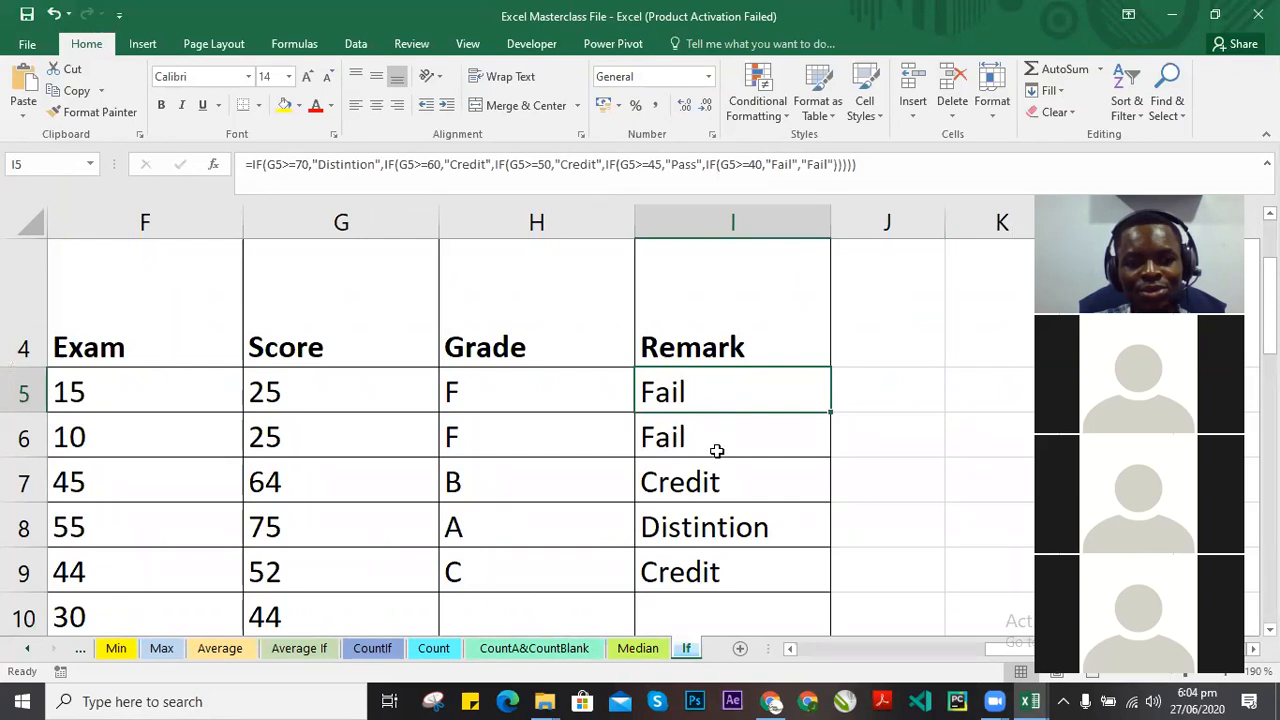
# Compare the nested IF formulas in H5 and I5 and the Score, Grade and Remark entries in rows 5 to 9.
pyautogui.click(533, 391)
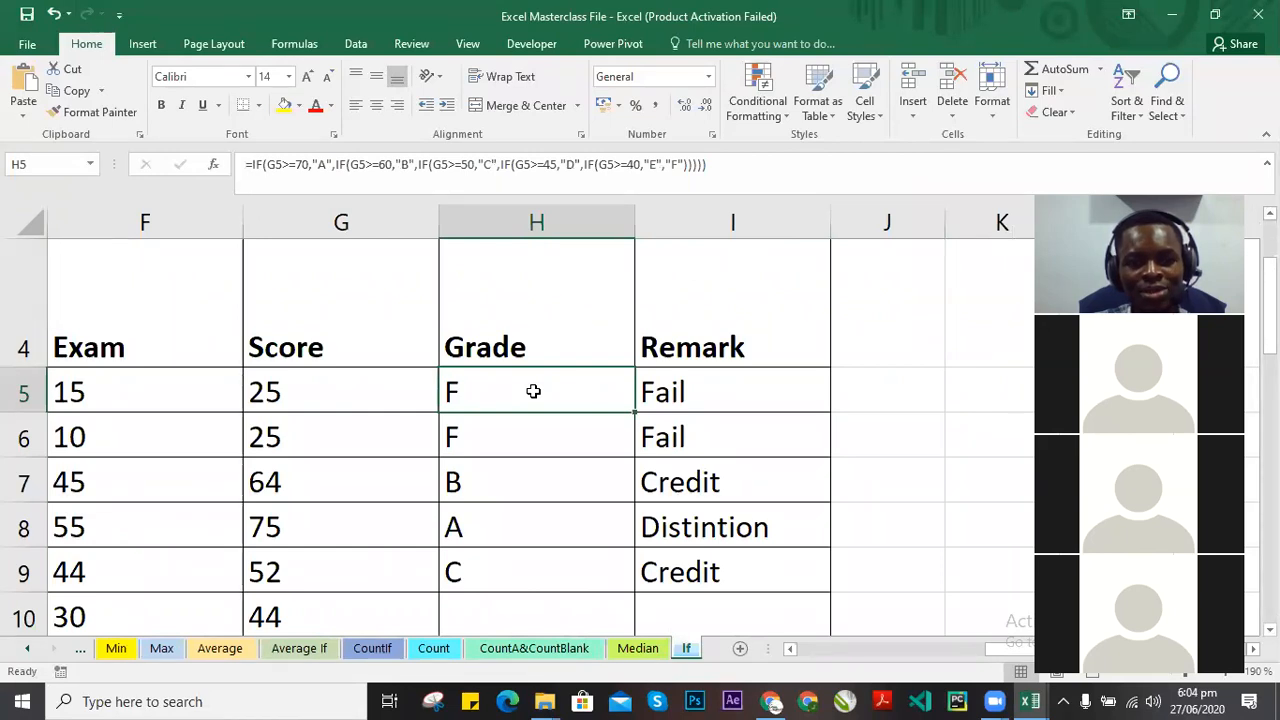
pyautogui.click(745, 400)
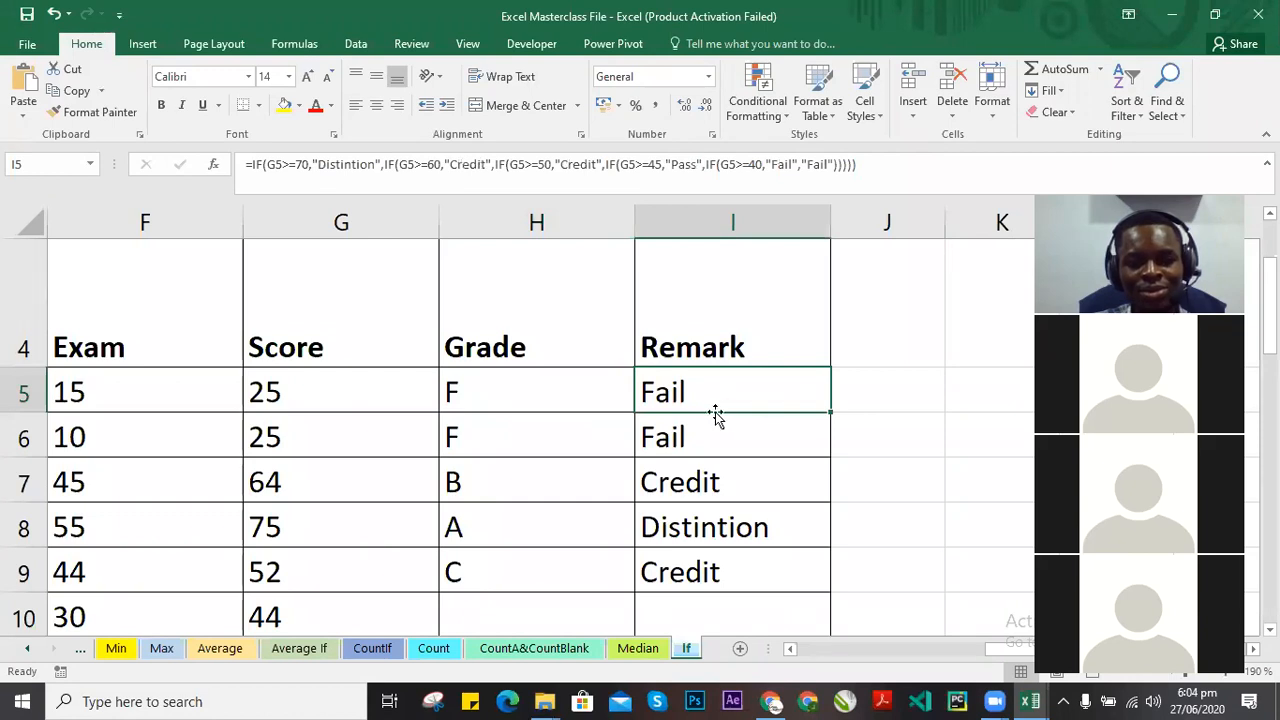
pyautogui.click(537, 404)
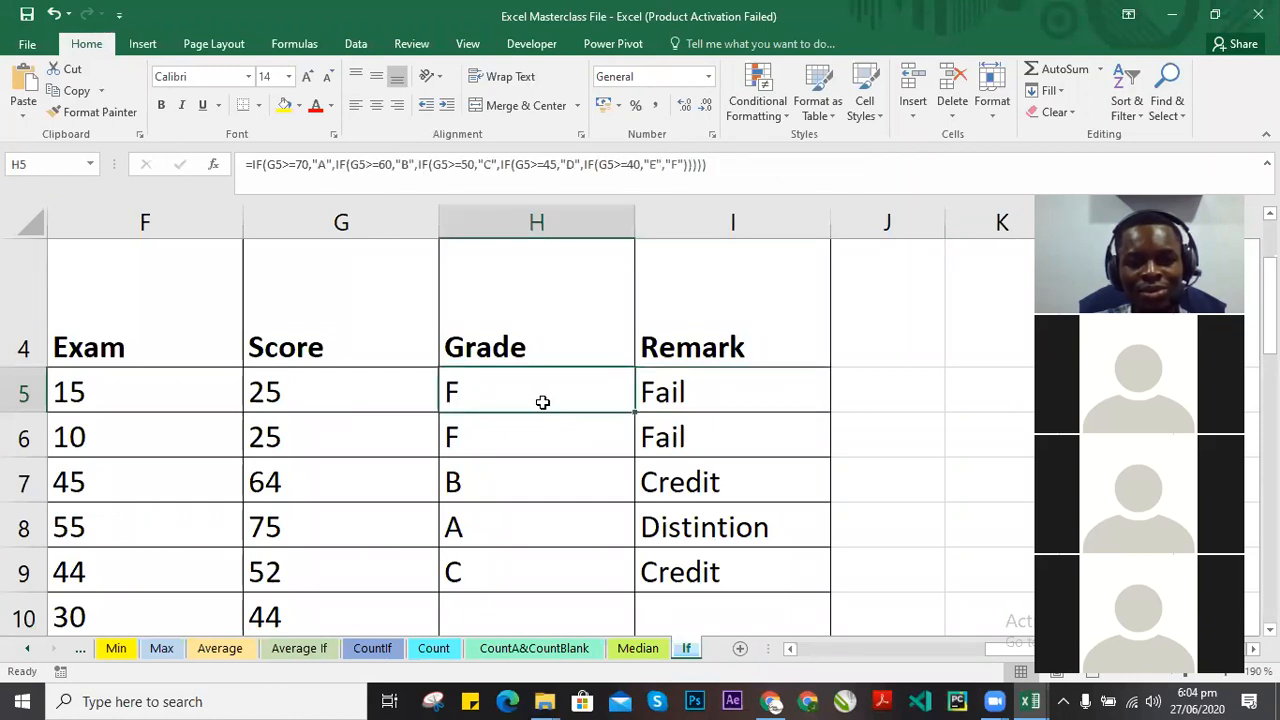
pyautogui.click(690, 398)
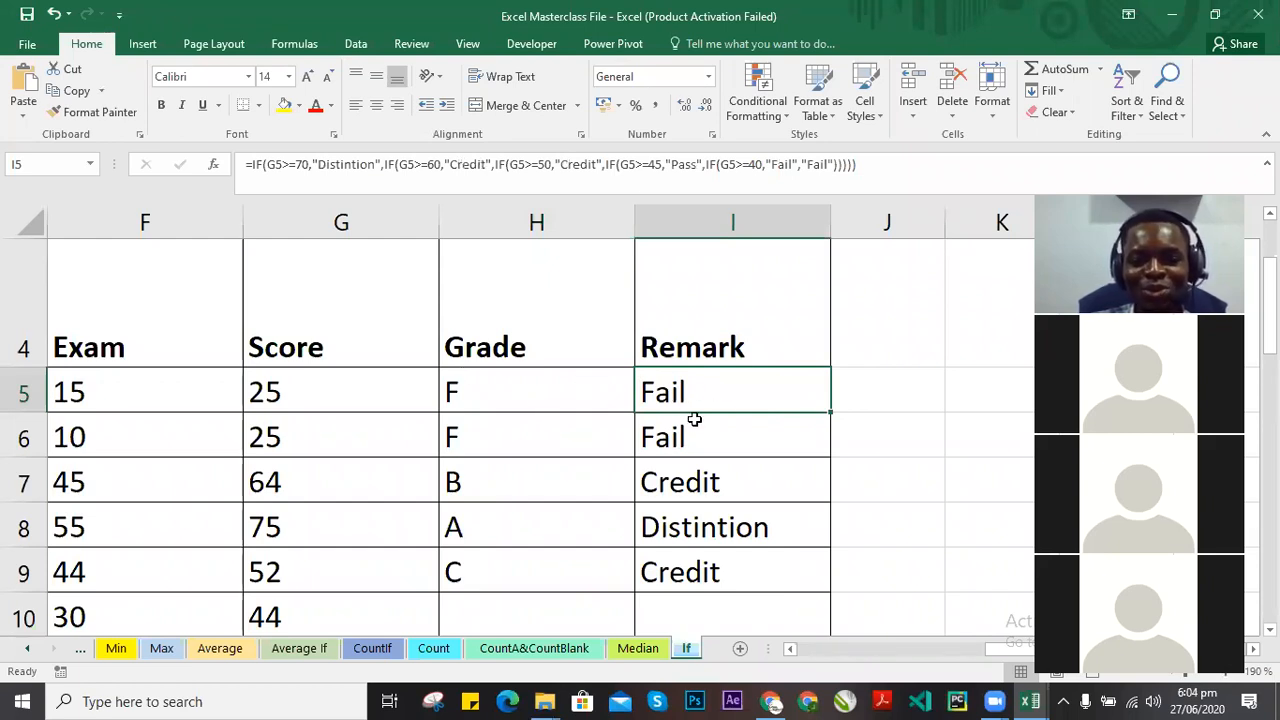
pyautogui.moveTo(544, 393); pyautogui.dragTo(534, 574)
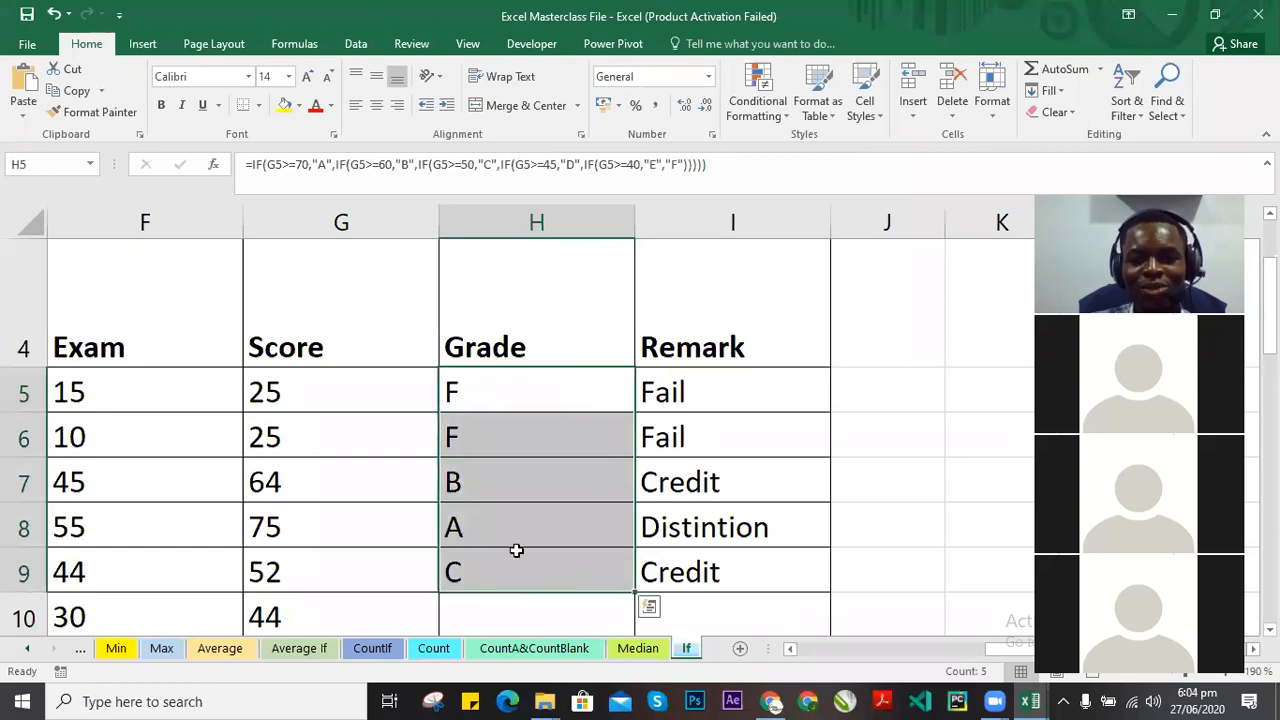
pyautogui.moveTo(330, 393); pyautogui.dragTo(329, 557)
pyautogui.moveTo(680, 393); pyautogui.dragTo(706, 562)
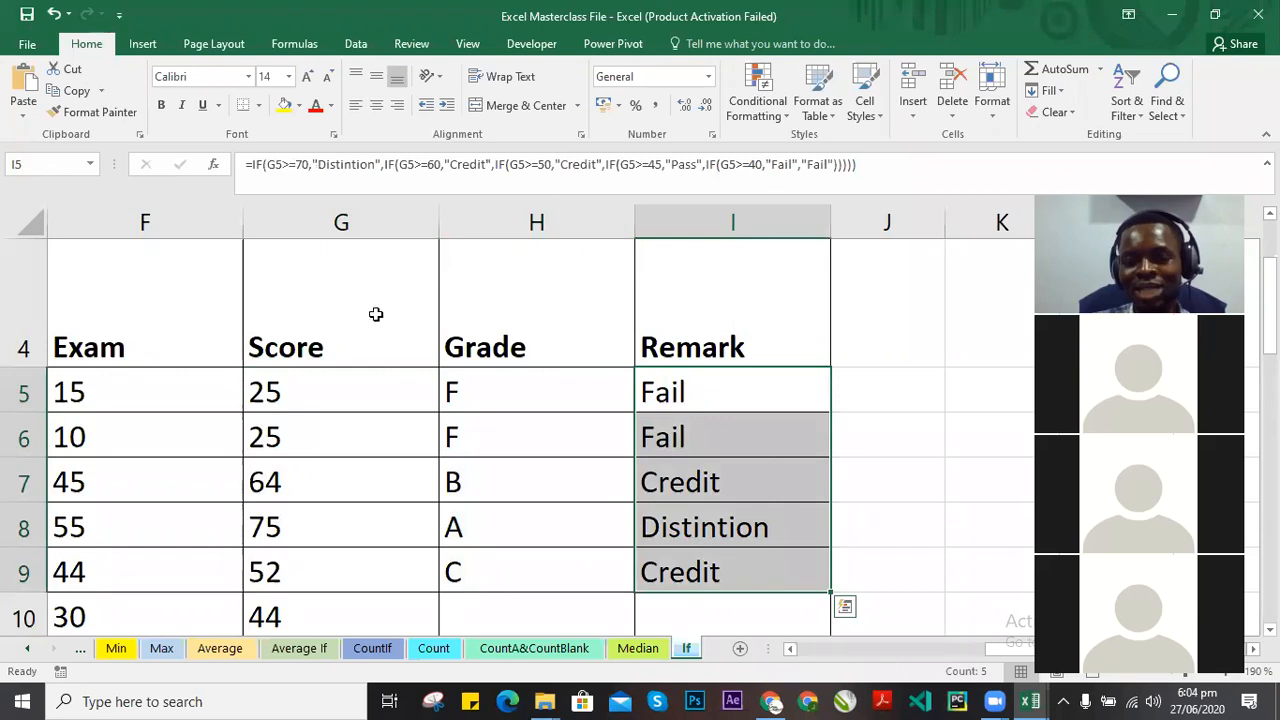
# Replace the first condition of the nested IF formula in I5, G5>=70, with h5=f.
pyautogui.doubleClick(728, 392)
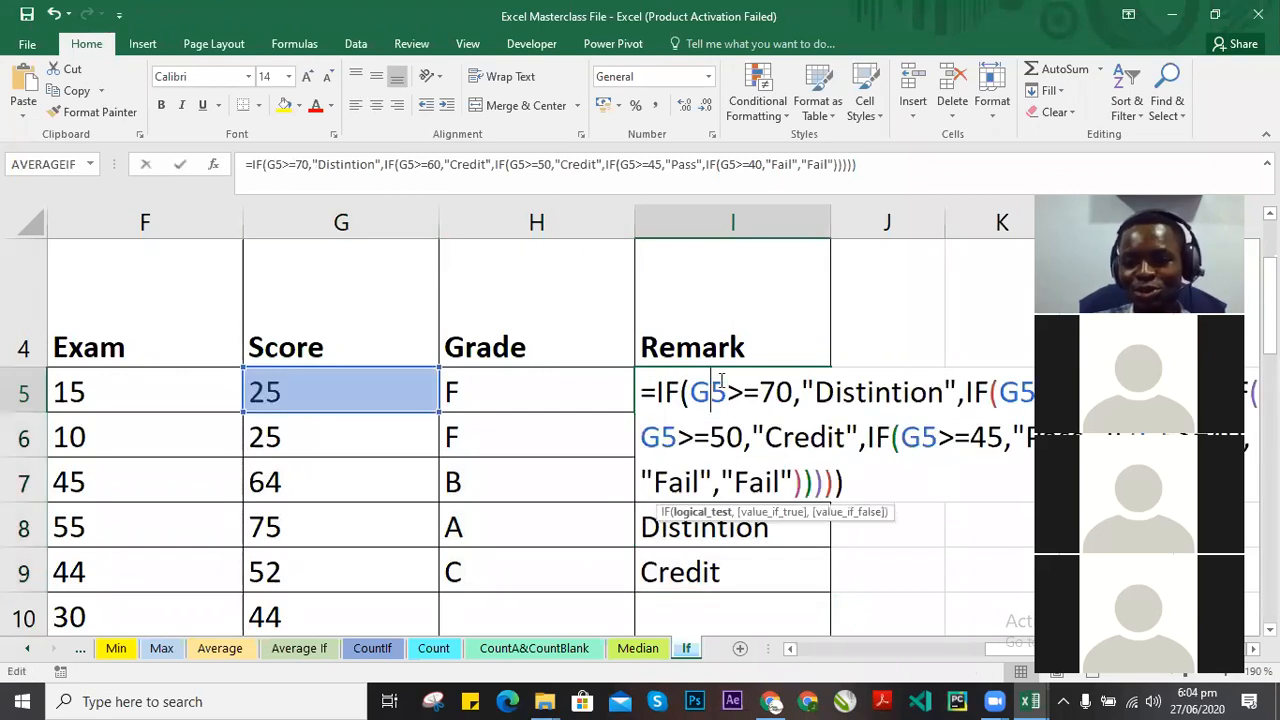
pyautogui.press('Left')
pyautogui.press('BackSpace')
pyautogui.write('h')
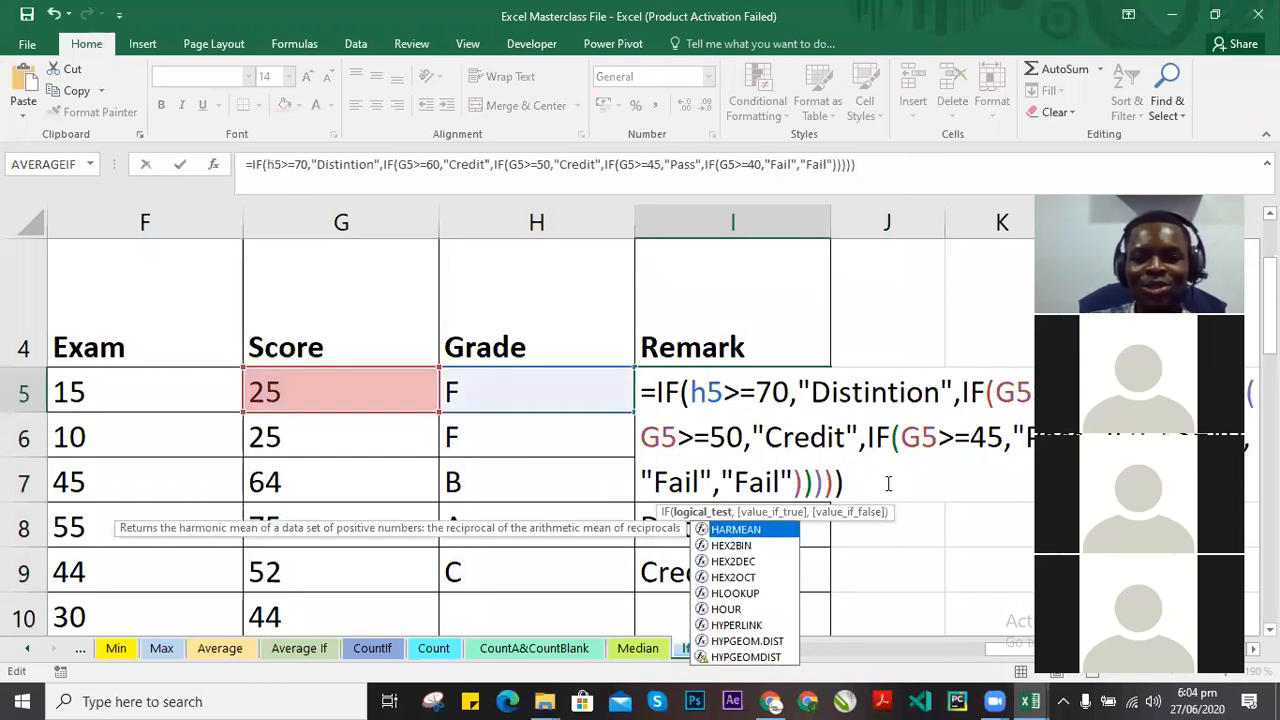
pyautogui.click(791, 390)
pyautogui.press('BackSpace')
pyautogui.press('BackSpace')
pyautogui.press('BackSpace')
pyautogui.press('BackSpace')
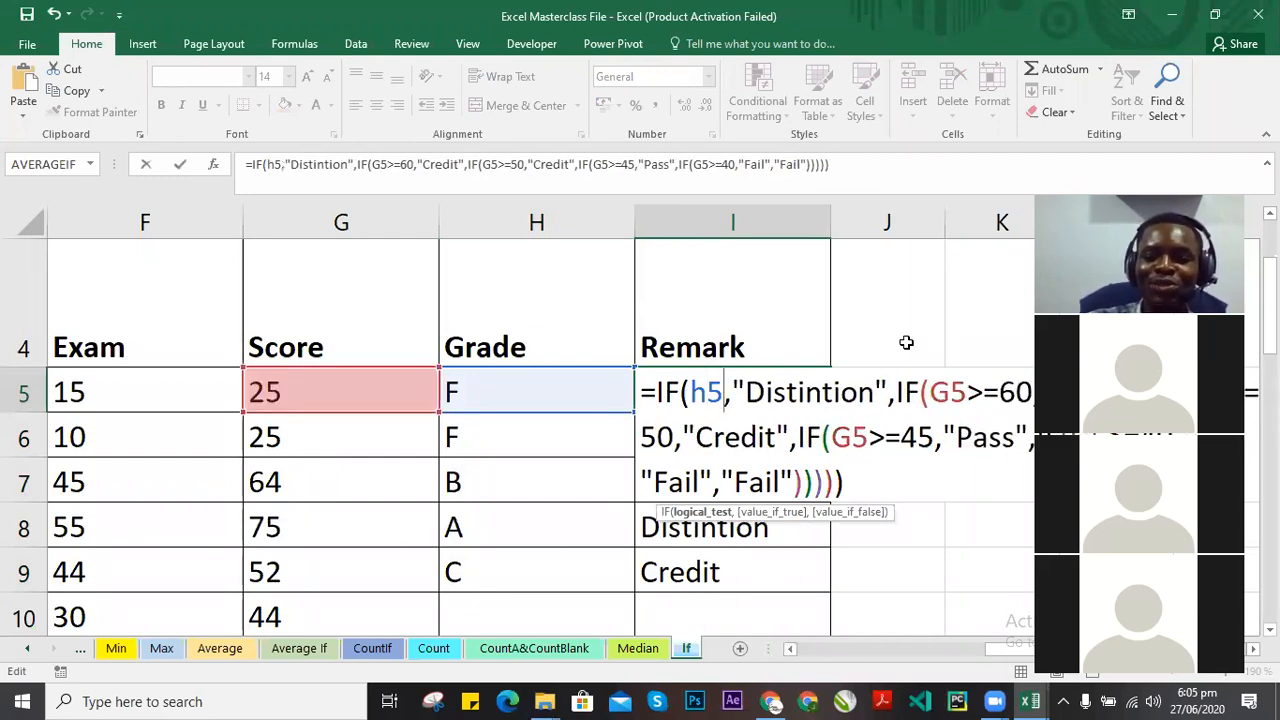
pyautogui.write('=')
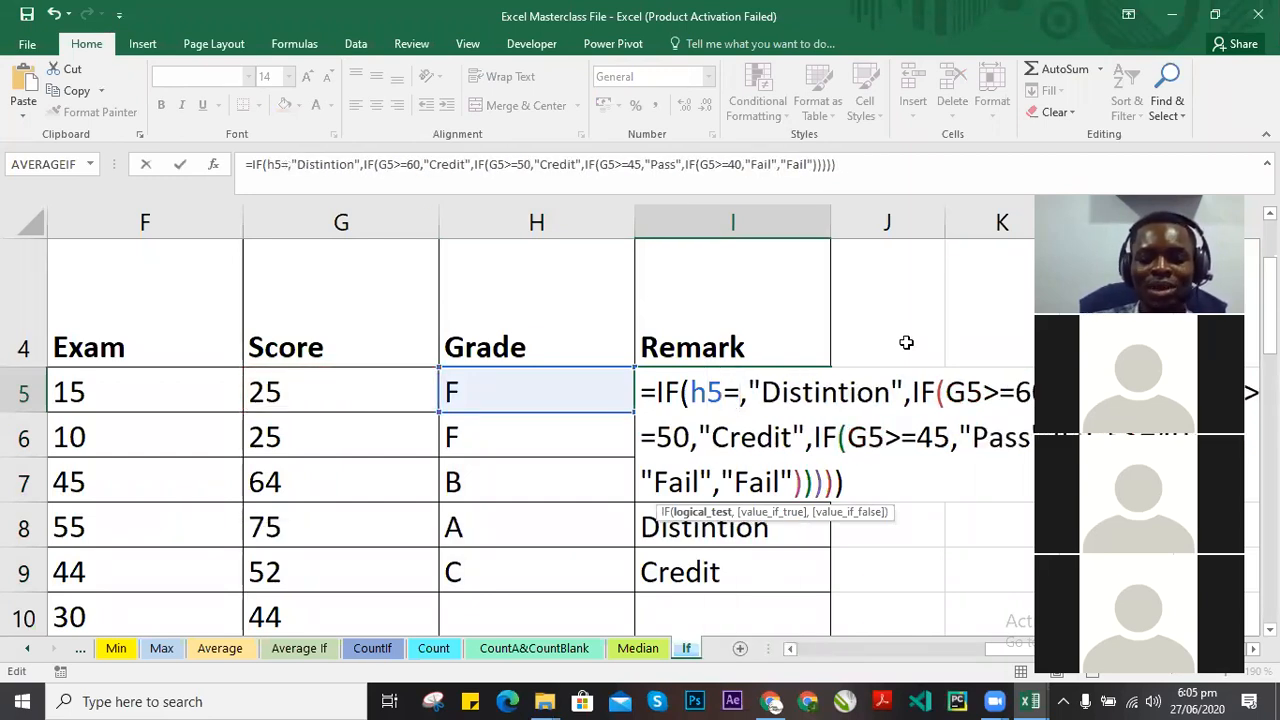
pyautogui.write('f')
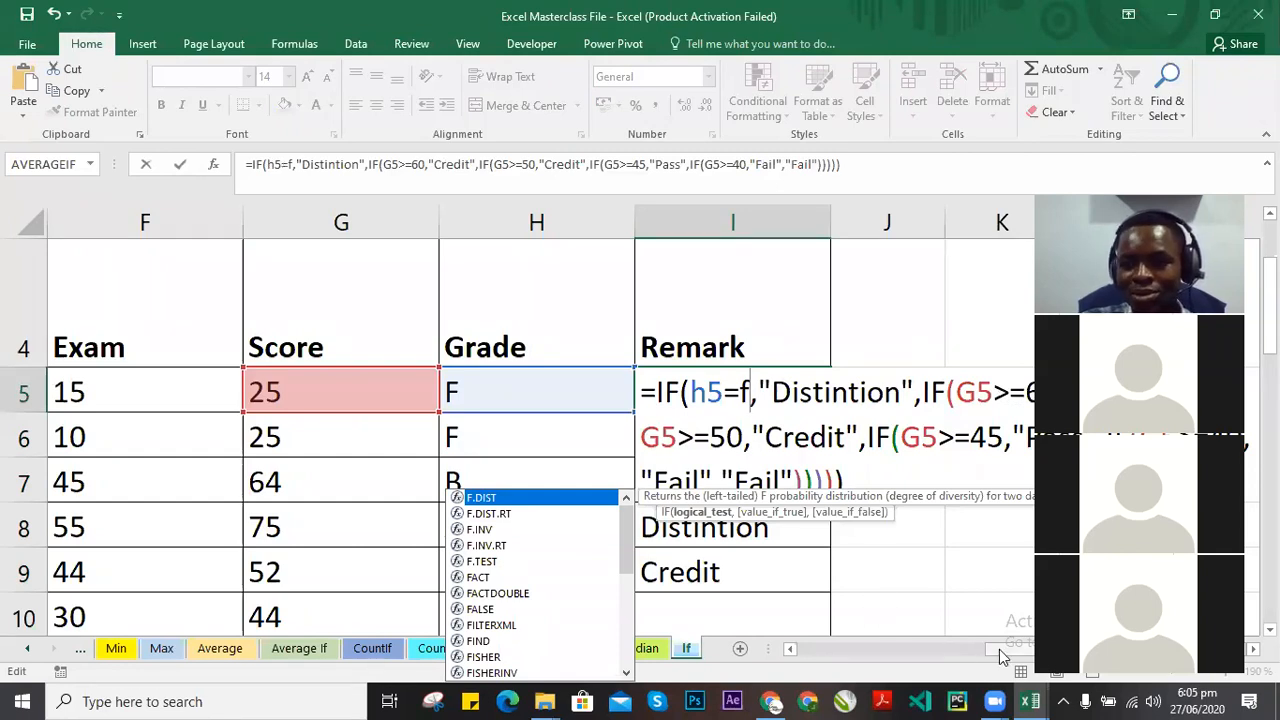
# Replace the second condition in the I5 formula, G5>=60, with h5=c.
pyautogui.hscroll(2, 999, 649)
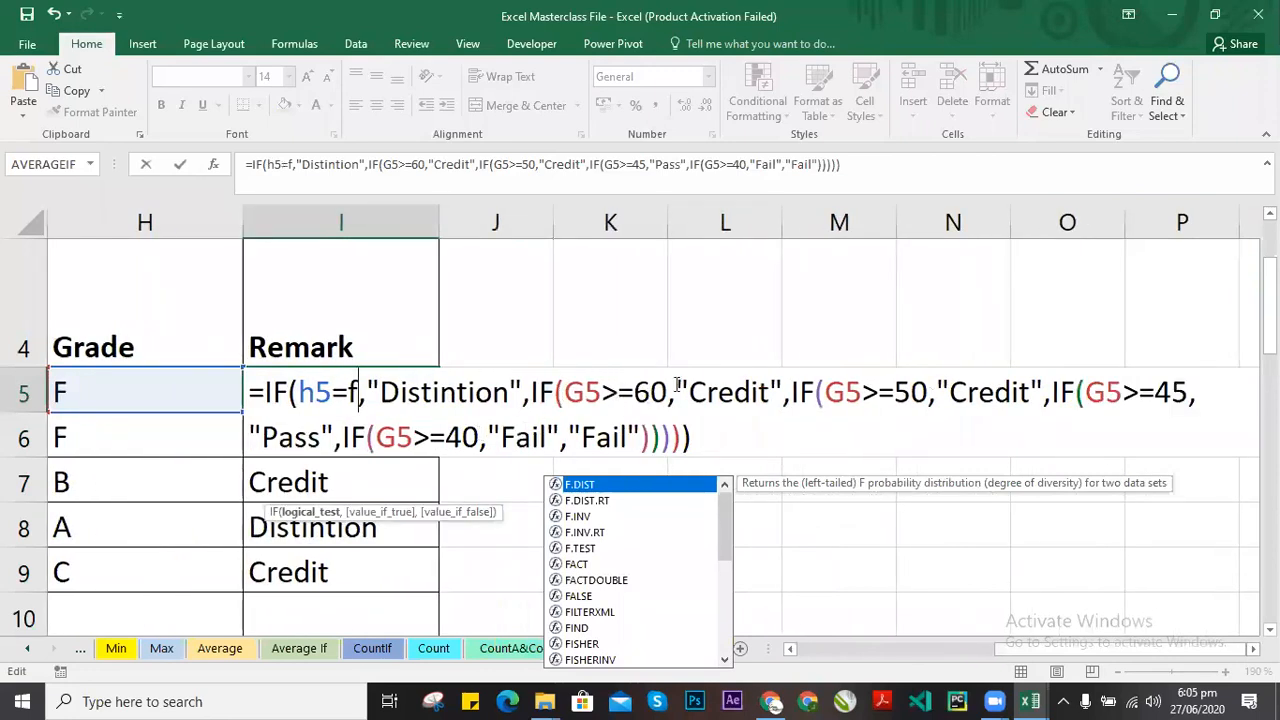
pyautogui.click(556, 392)
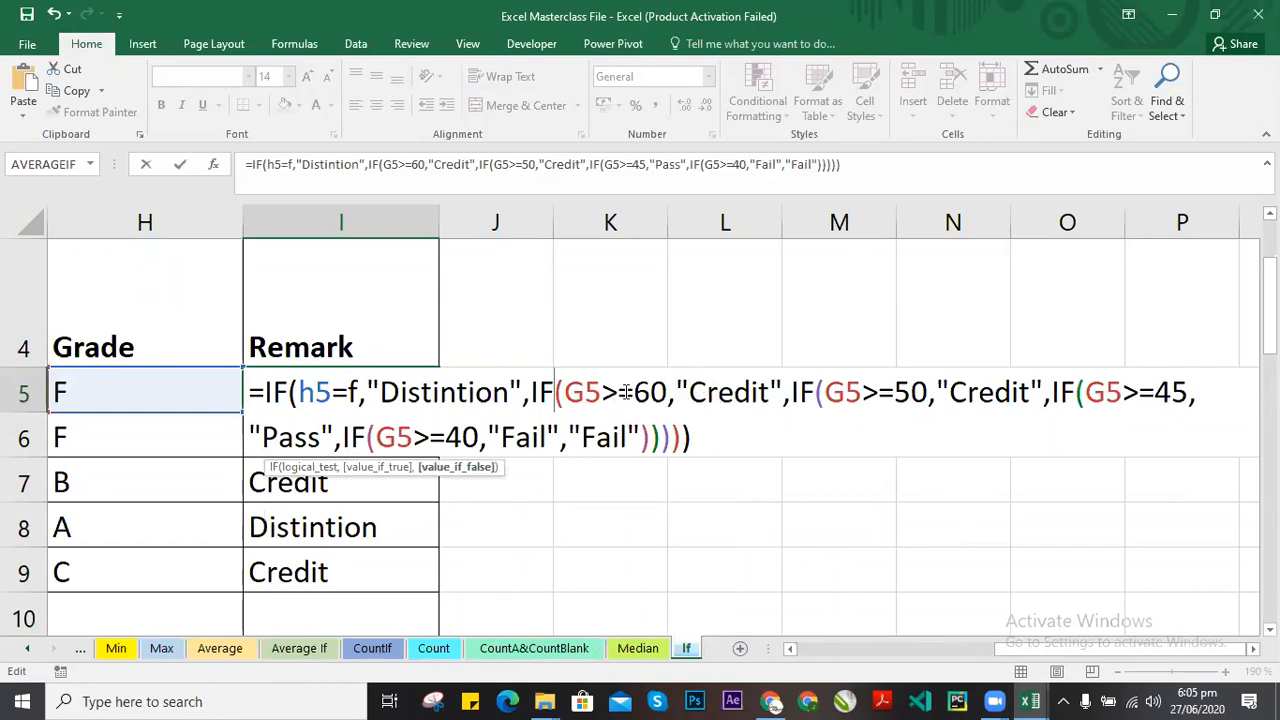
pyautogui.moveTo(584, 392); pyautogui.dragTo(566, 392)
pyautogui.press('BackSpace')
pyautogui.write('h')
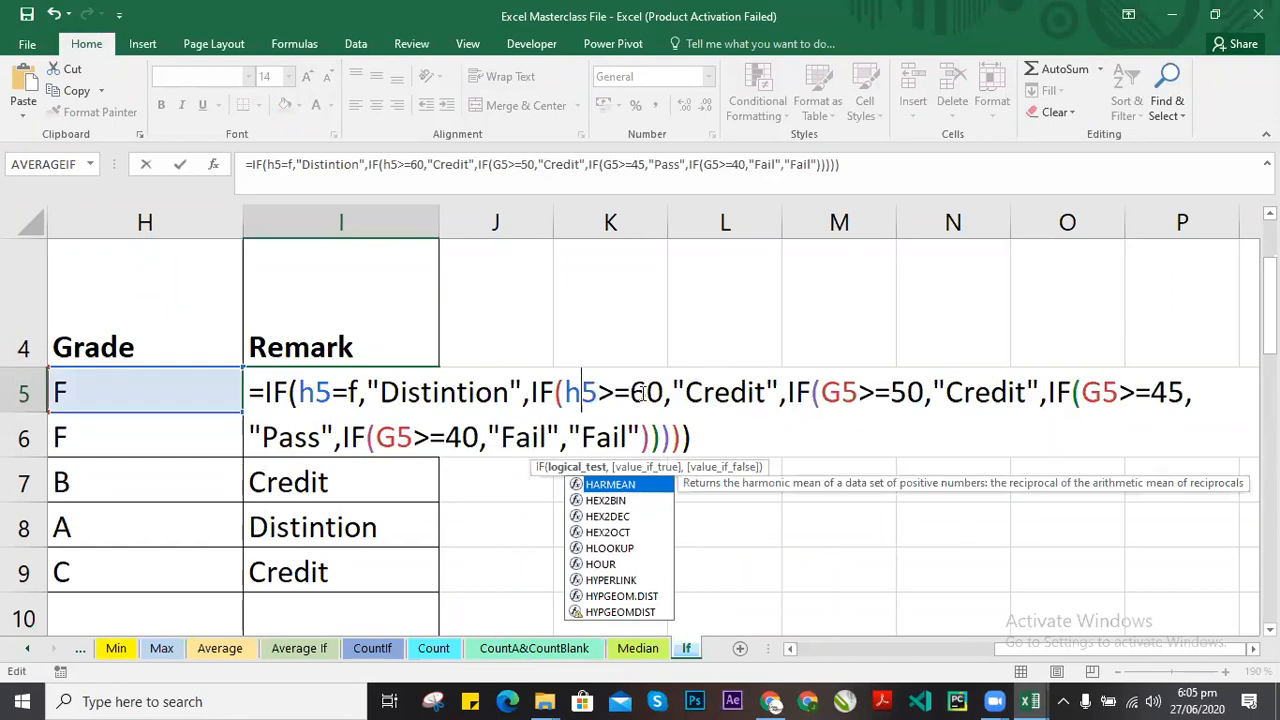
pyautogui.click(664, 392)
pyautogui.click(613, 392)
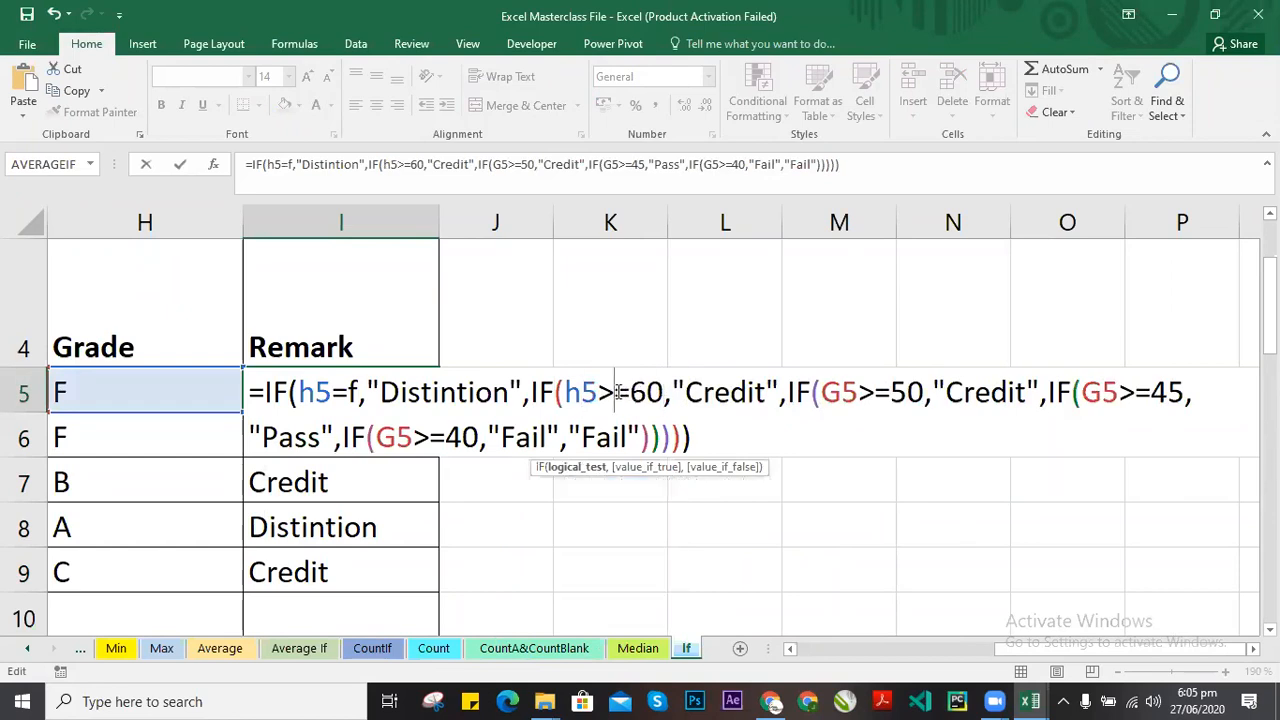
pyautogui.press('BackSpace')
pyautogui.click(650, 392)
pyautogui.press('BackSpace')
pyautogui.press('BackSpace')
pyautogui.press('BackSpace')
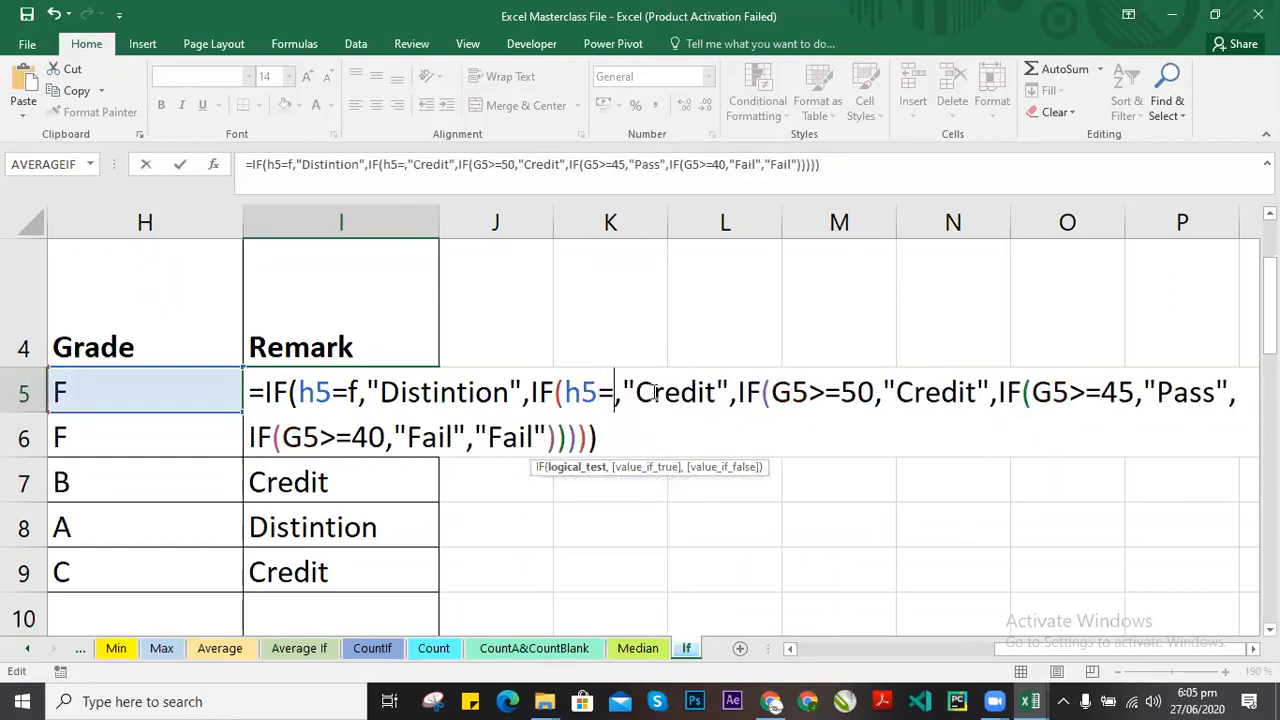
pyautogui.write('=c')
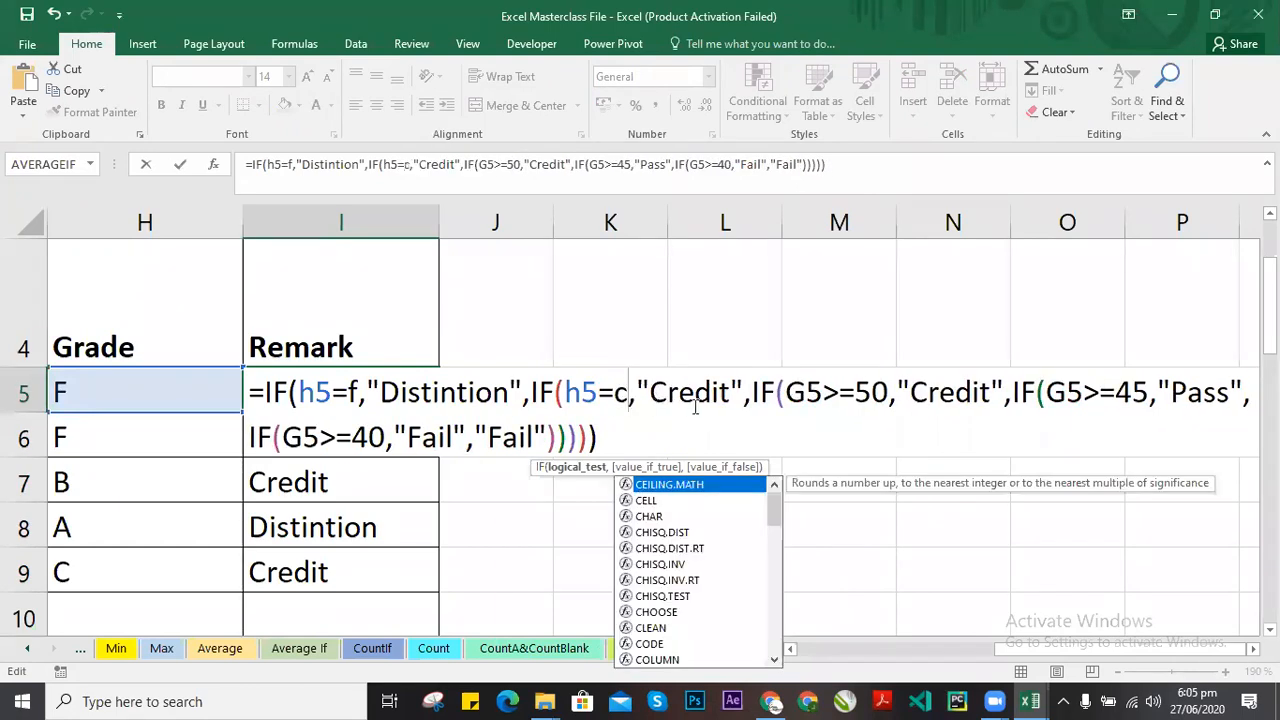
# Remove the third IF, which tests for >=50 and returns "Credit", from the I5 formula.
pyautogui.click(824, 392)
pyautogui.click(809, 392)
pyautogui.press('BackSpace')
pyautogui.write('h')
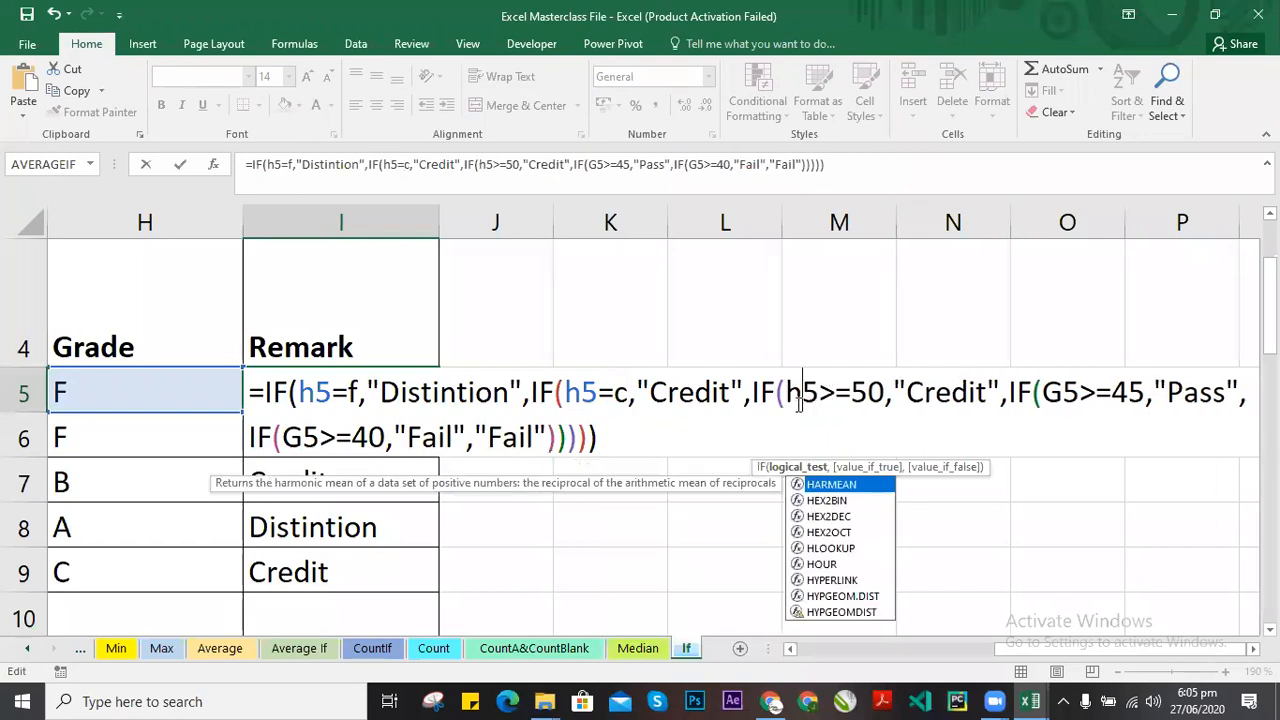
pyautogui.click(747, 396)
pyautogui.moveTo(752, 394); pyautogui.dragTo(1002, 393)
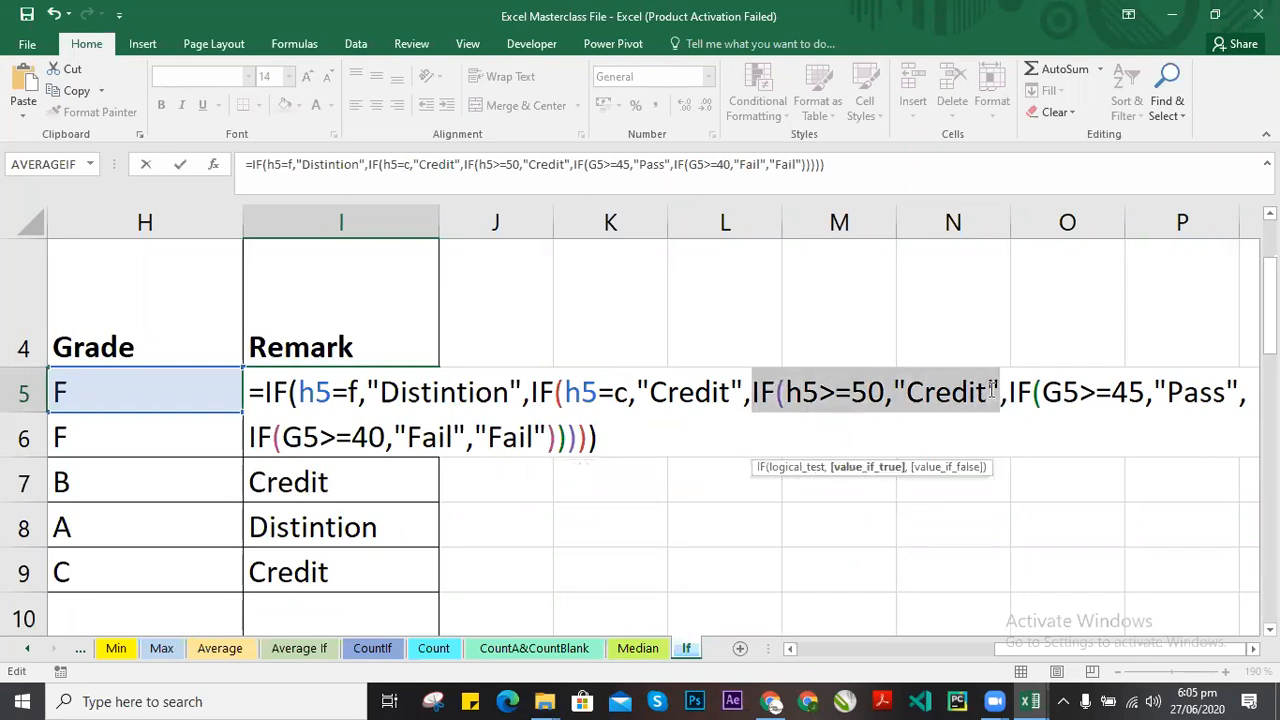
pyautogui.press('Delete')
pyautogui.press('Delete')
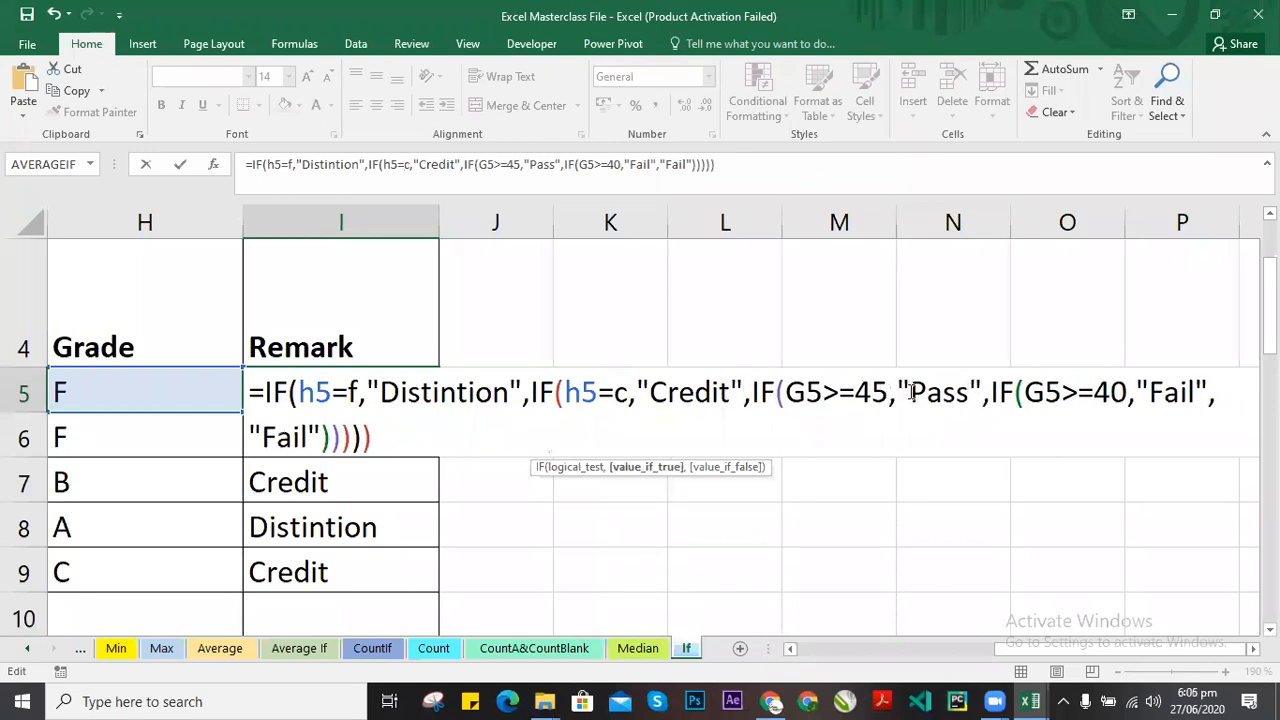
# Rework the "Pass" condition in the I5 formula to h5=, removing the greater-than sign and the 45.
pyautogui.click(807, 392)
pyautogui.press('BackSpace')
pyautogui.write('h')
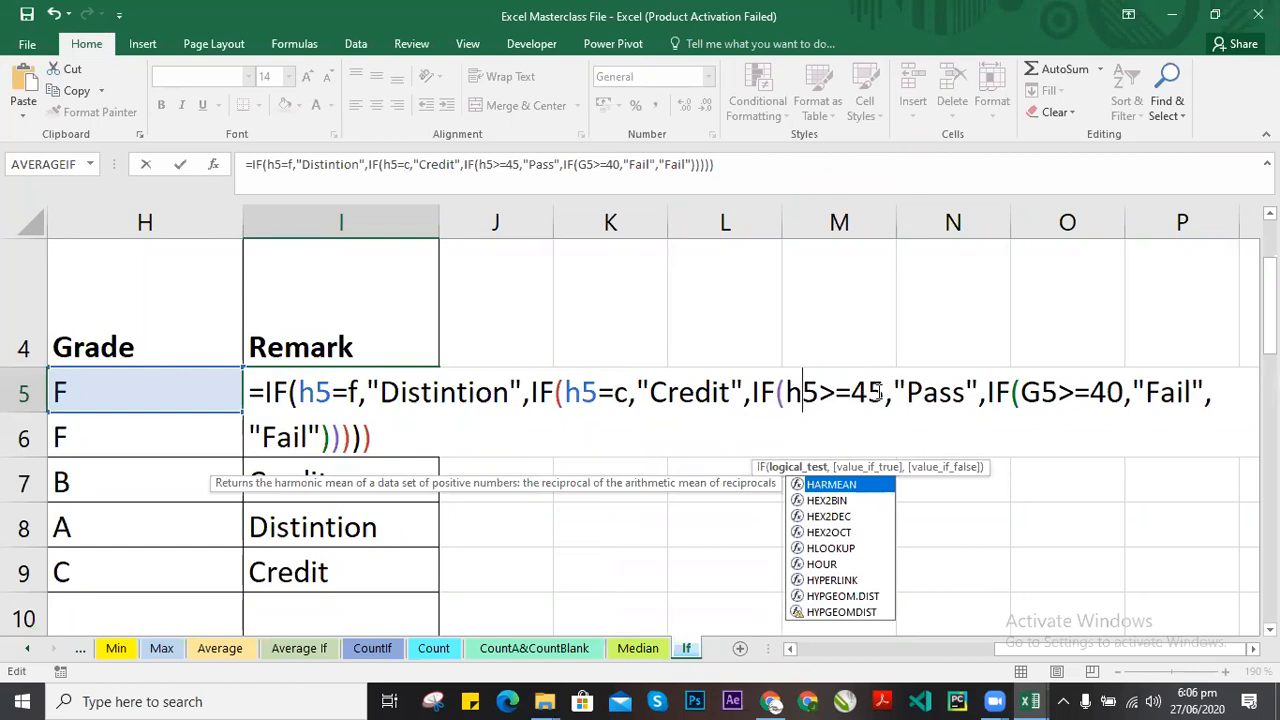
pyautogui.click(830, 392)
pyautogui.press('BackSpace')
pyautogui.press('Right')
pyautogui.press('Right')
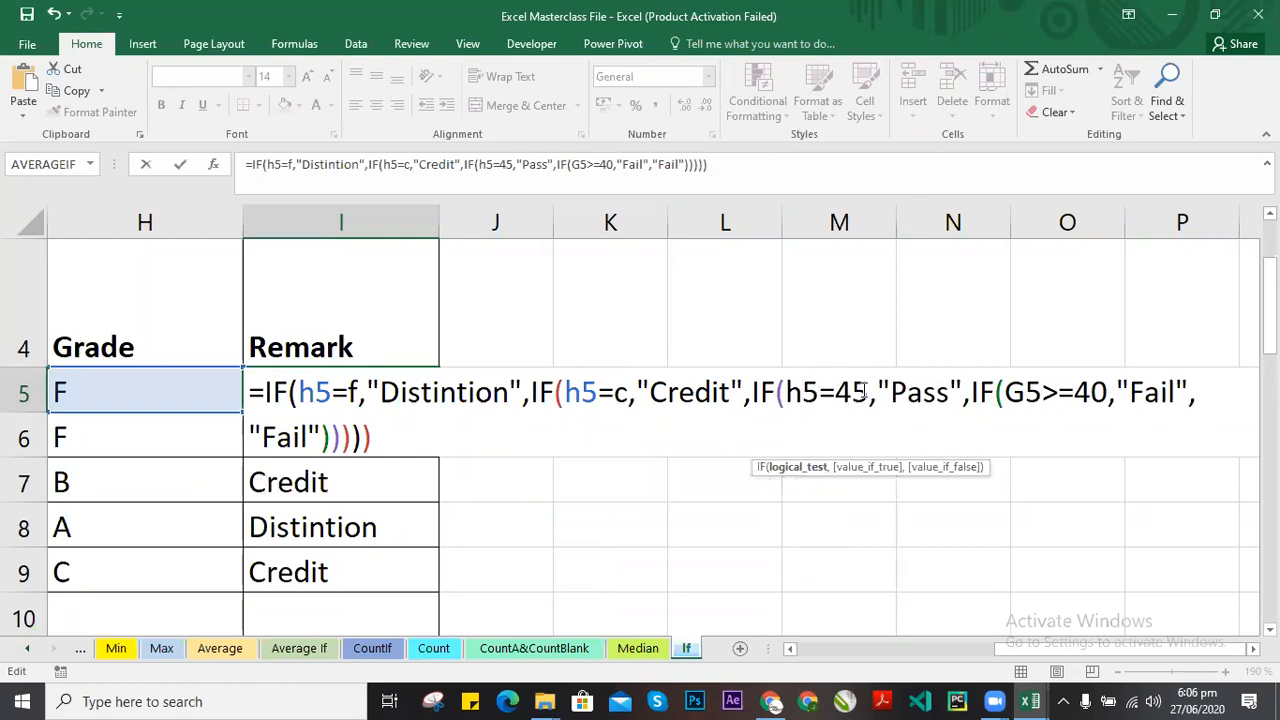
pyautogui.press('BackSpace')
pyautogui.press('BackSpace')
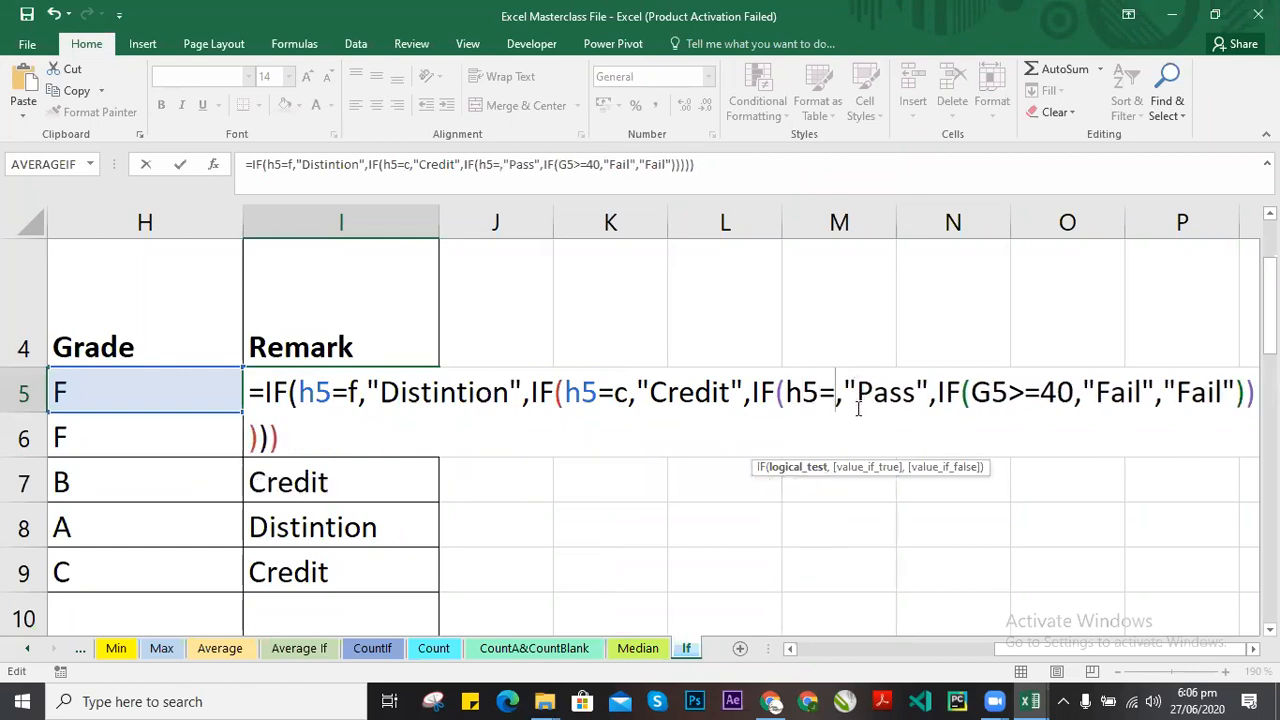
# Set the grades tested in the I5 formula to a for "Distintion", b for "Credit" and c for "Pass".
pyautogui.click(360, 392)
pyautogui.press('BackSpace')
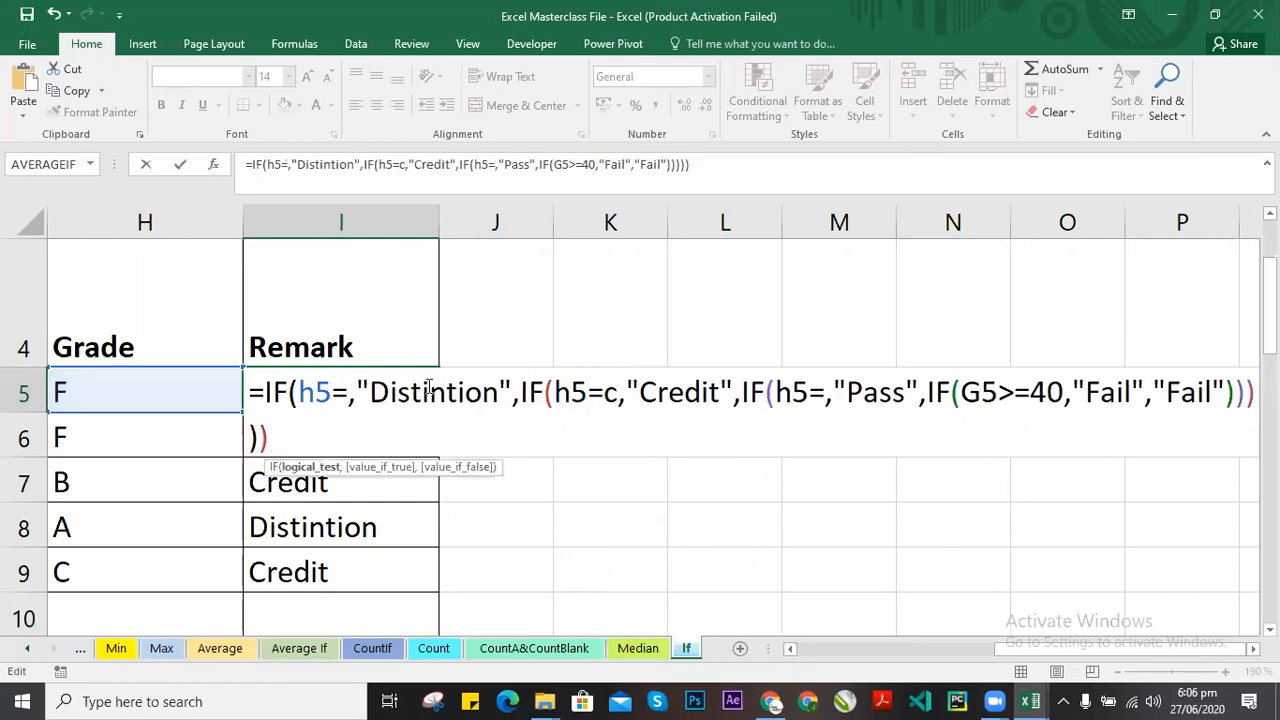
pyautogui.write('a')
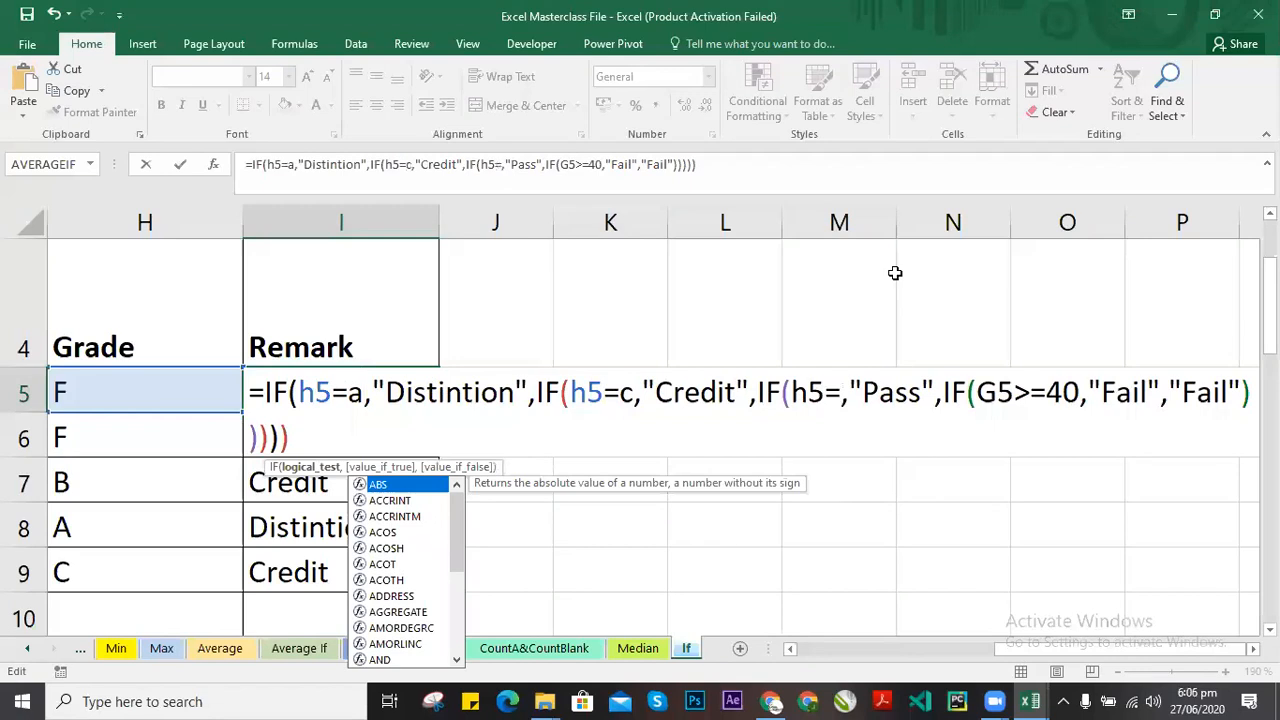
pyautogui.click(634, 392)
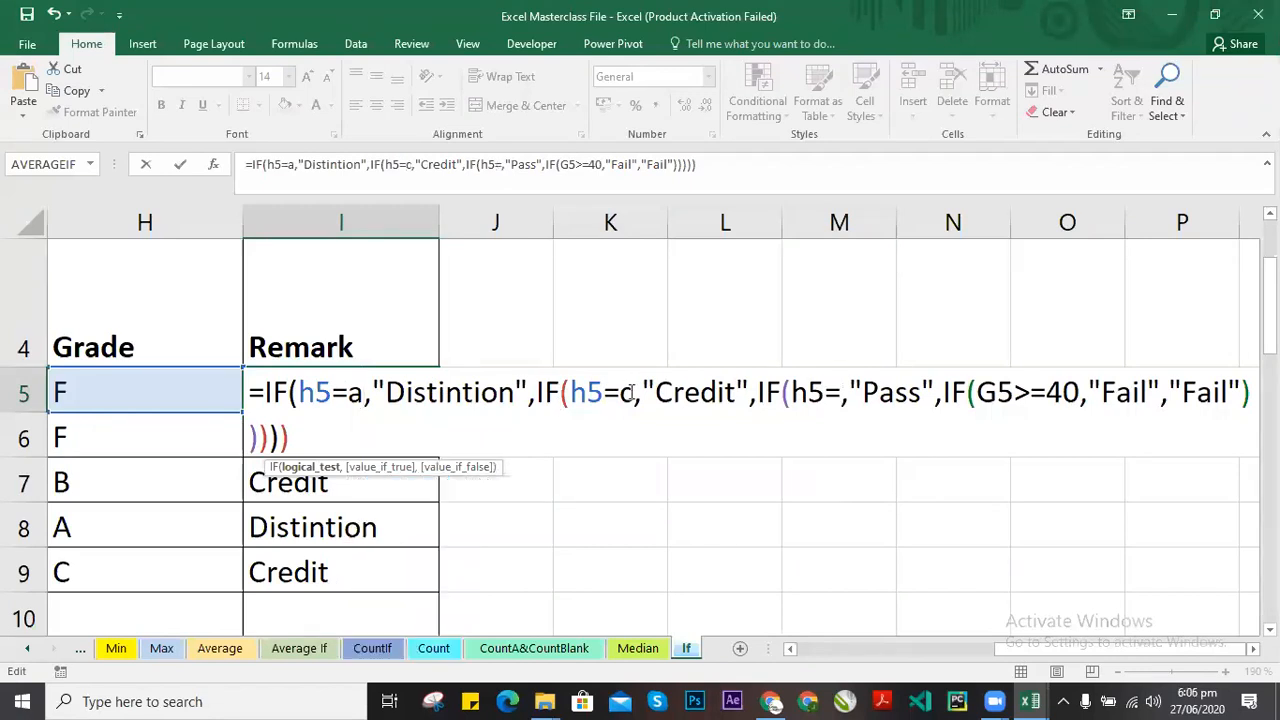
pyautogui.press('BackSpace')
pyautogui.write('b')
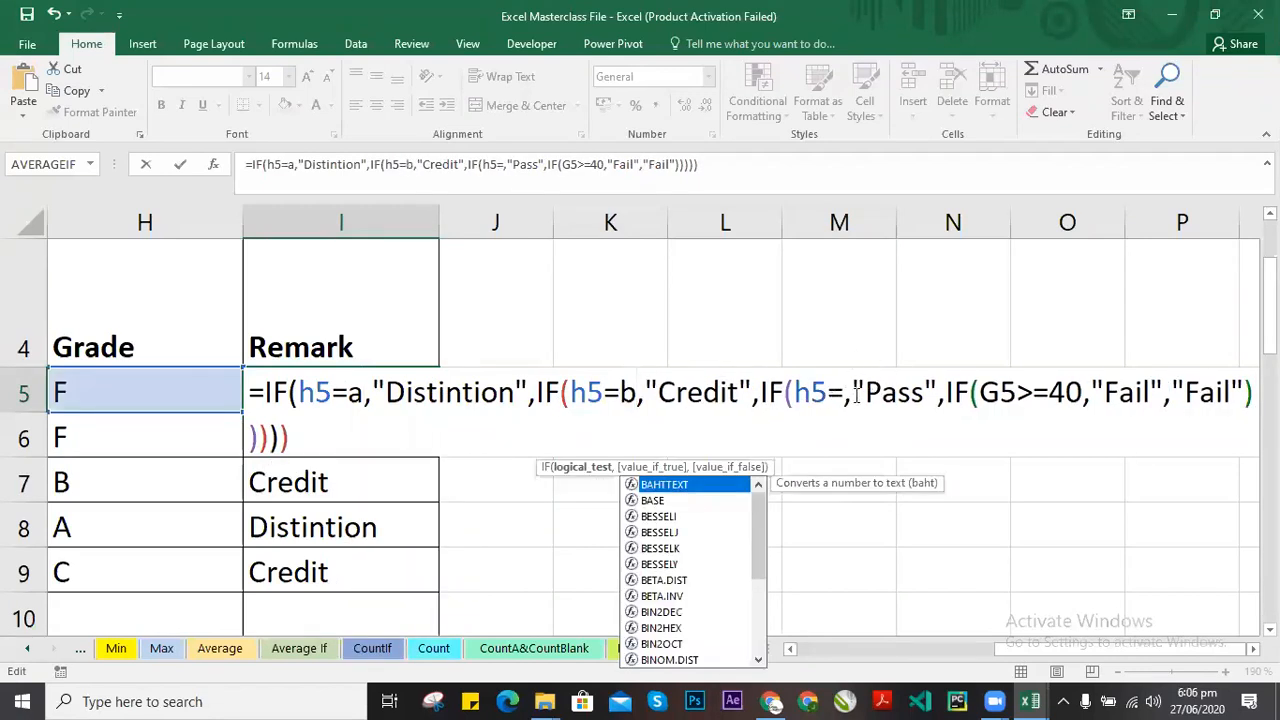
pyautogui.click(869, 393)
pyautogui.write('c')
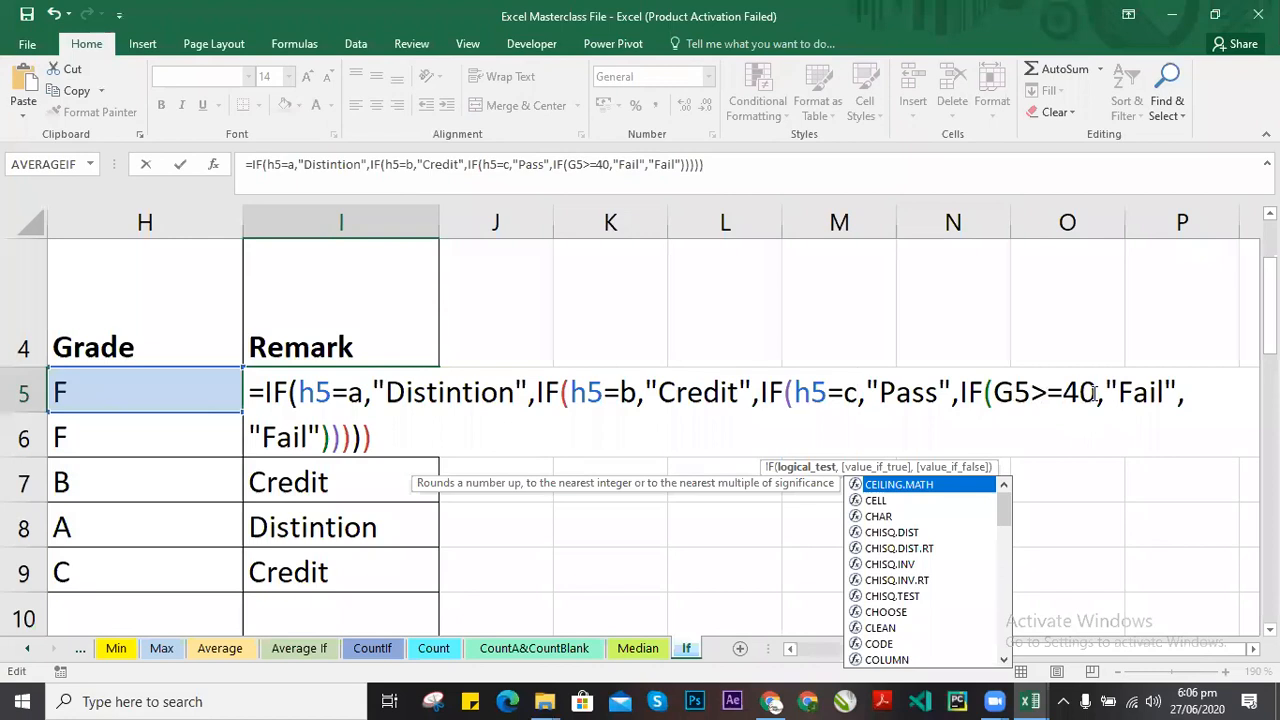
# Replace the last condition in the I5 formula, G5>=40, with h5=f.
pyautogui.click(1047, 391)
pyautogui.press('BackSpace')
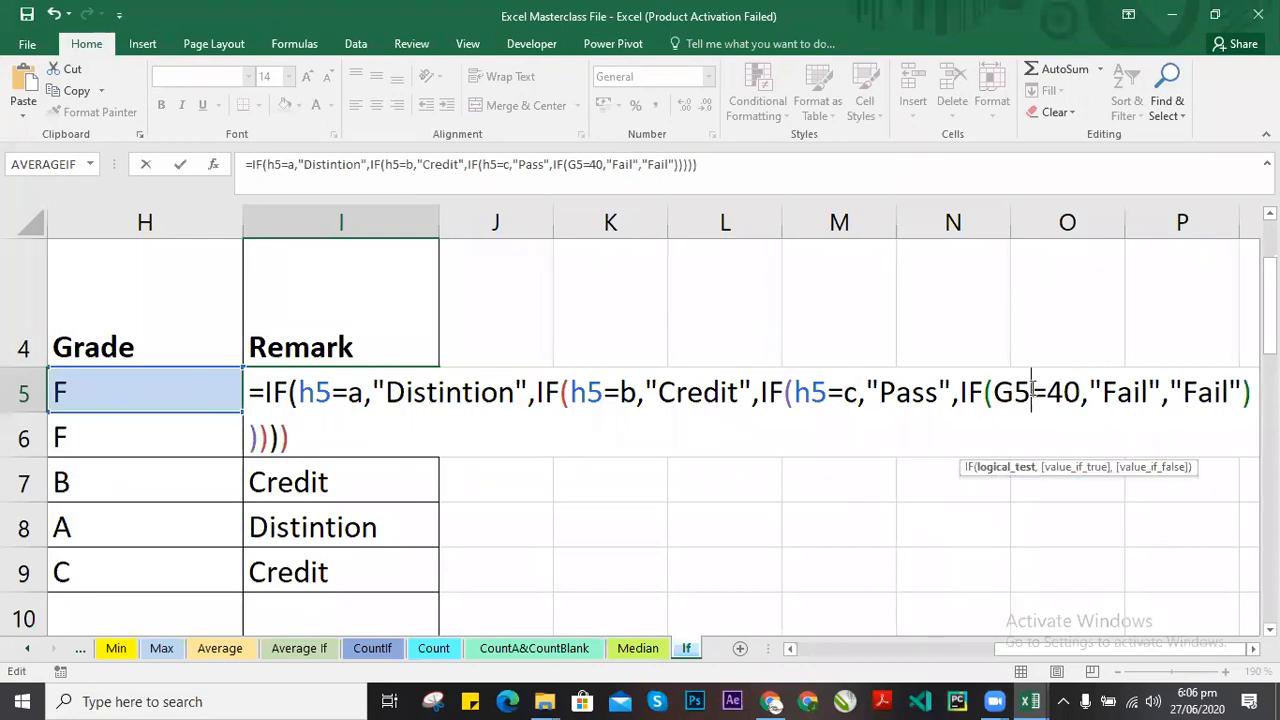
pyautogui.press('Left')
pyautogui.press('BackSpace')
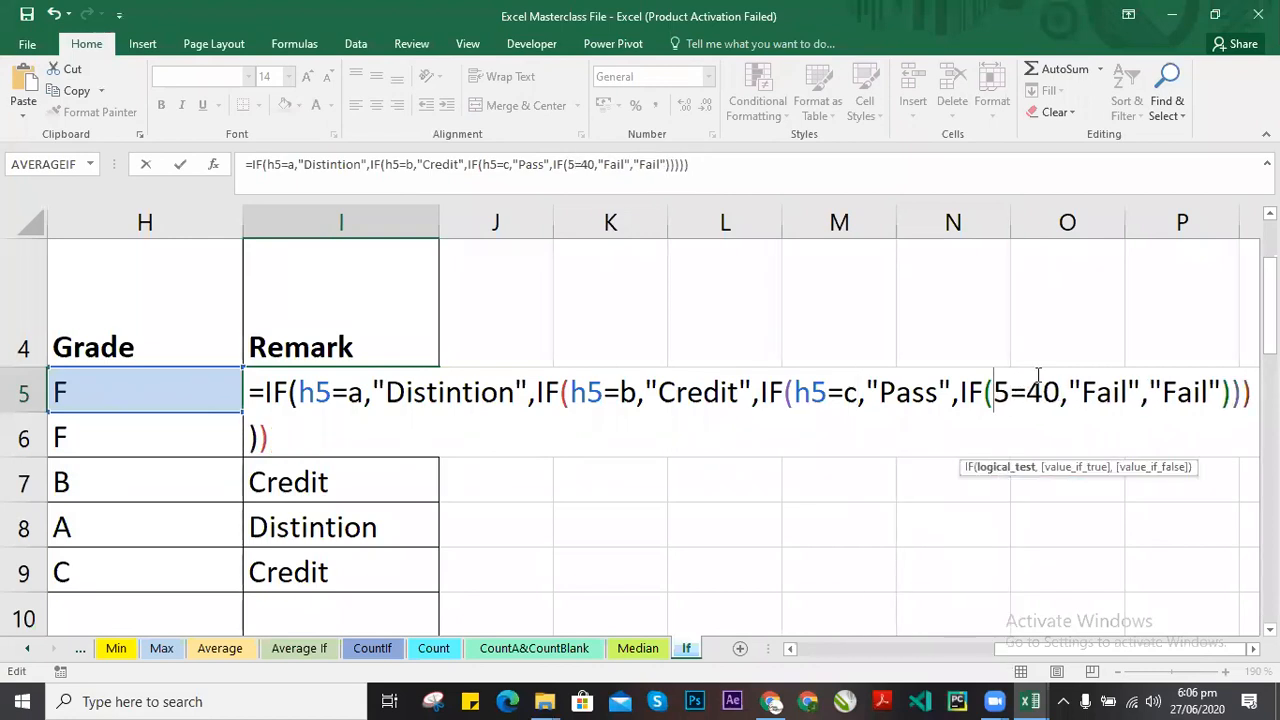
pyautogui.write('h')
pyautogui.click(1078, 397)
pyautogui.press('BackSpace')
pyautogui.press('BackSpace')
pyautogui.write('f')
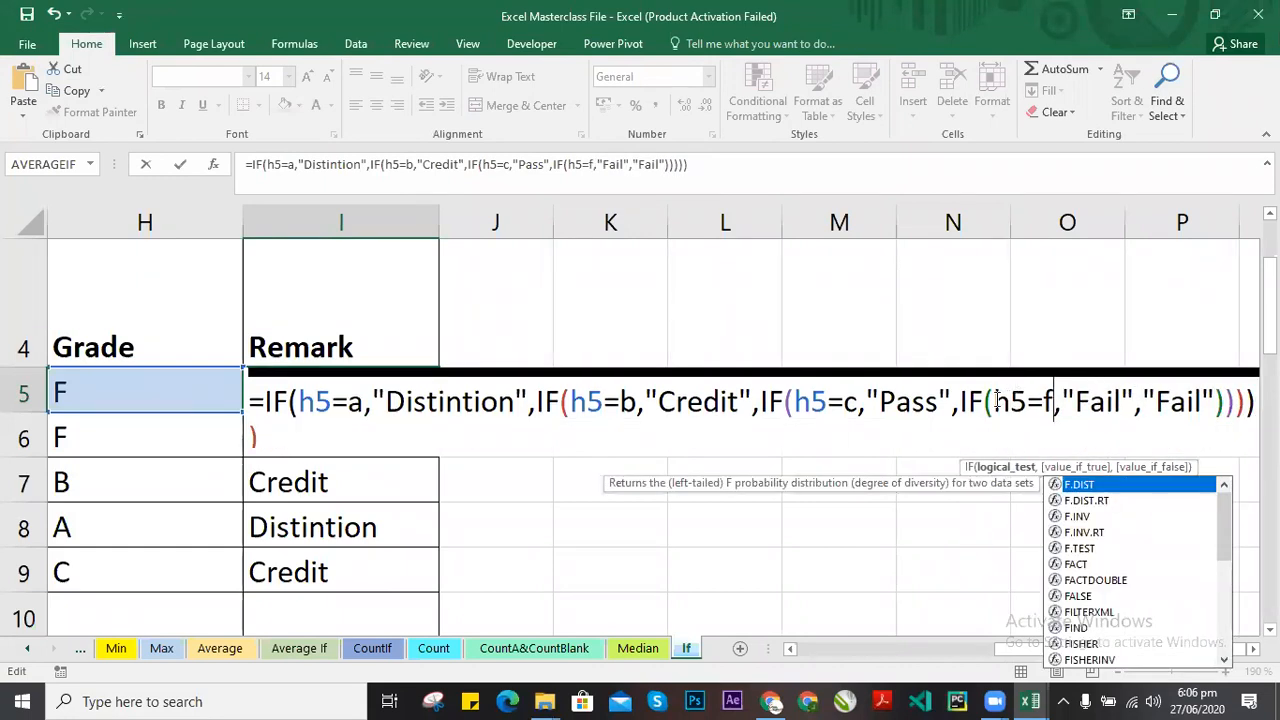
# Correct the end of the I5 formula so that four closing parentheses match the four IF functions.
pyautogui.click(534, 423)
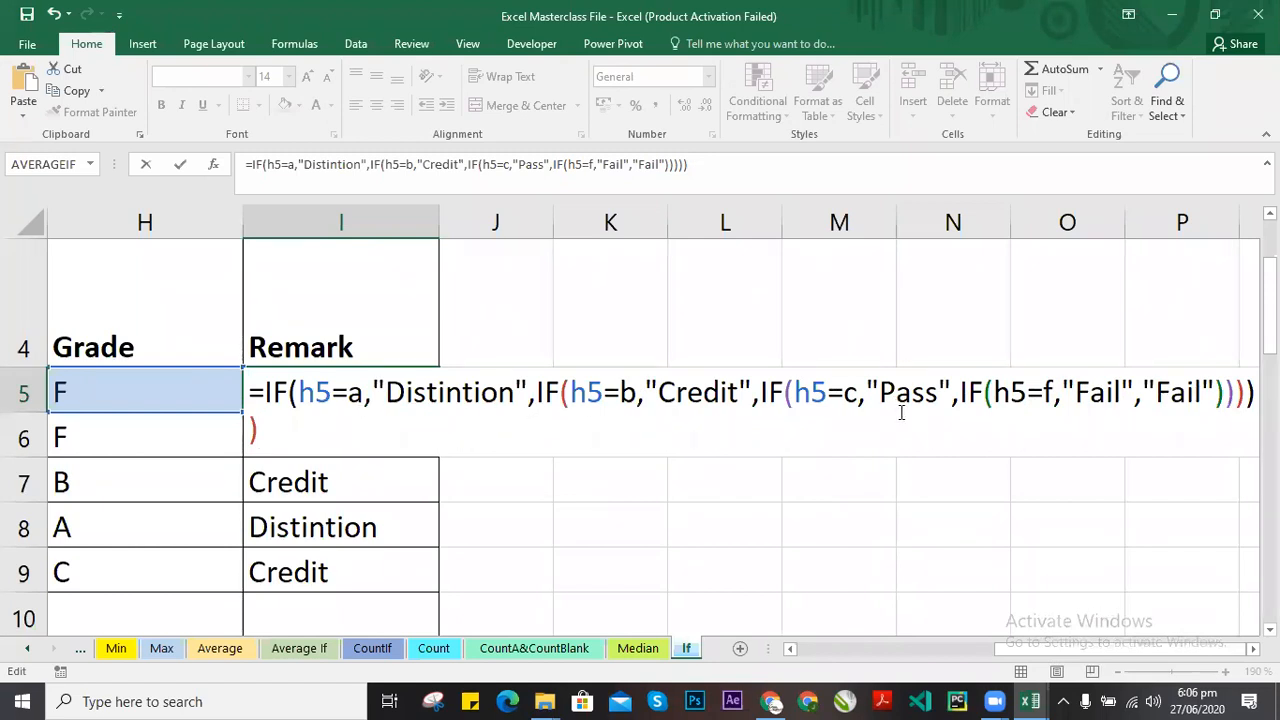
pyautogui.scroll(2, 1020, 420)
pyautogui.scroll(-1, 792, 487)
pyautogui.click(1079, 403)
pyautogui.press('BackSpace')
pyautogui.press('BackSpace')
pyautogui.press('BackSpace')
pyautogui.press('BackSpace')
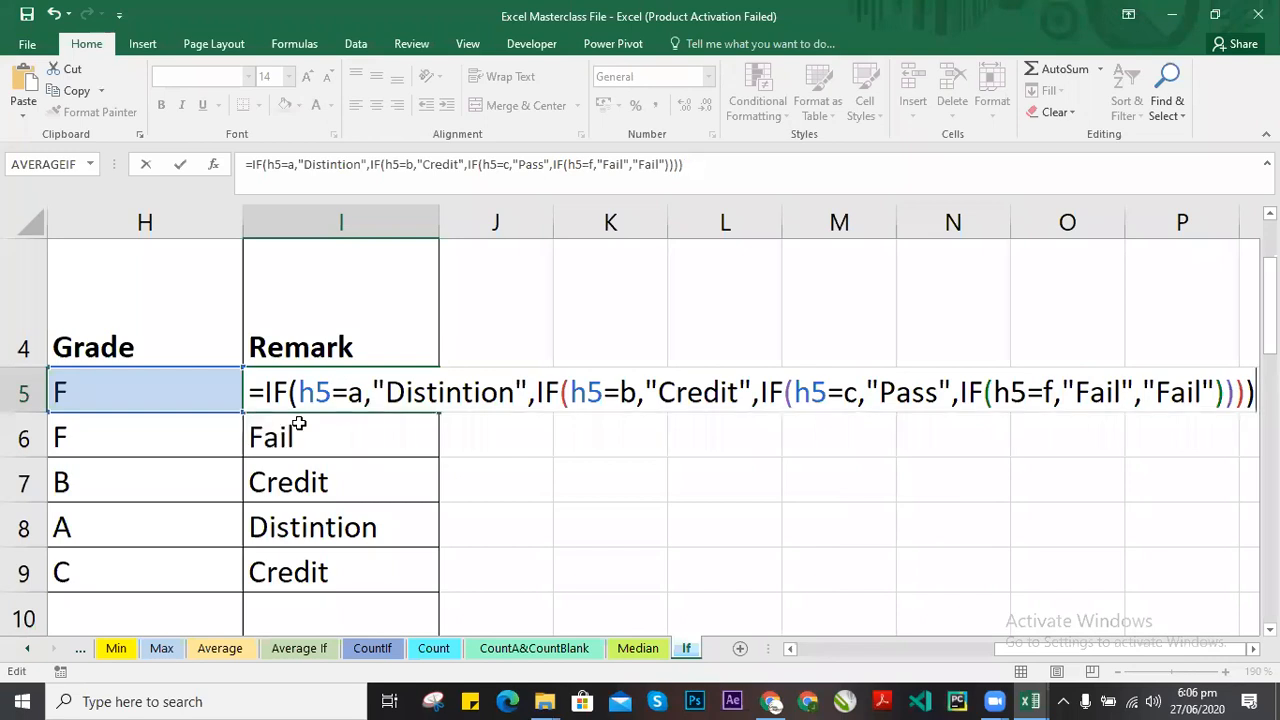
pyautogui.press('BackSpace')
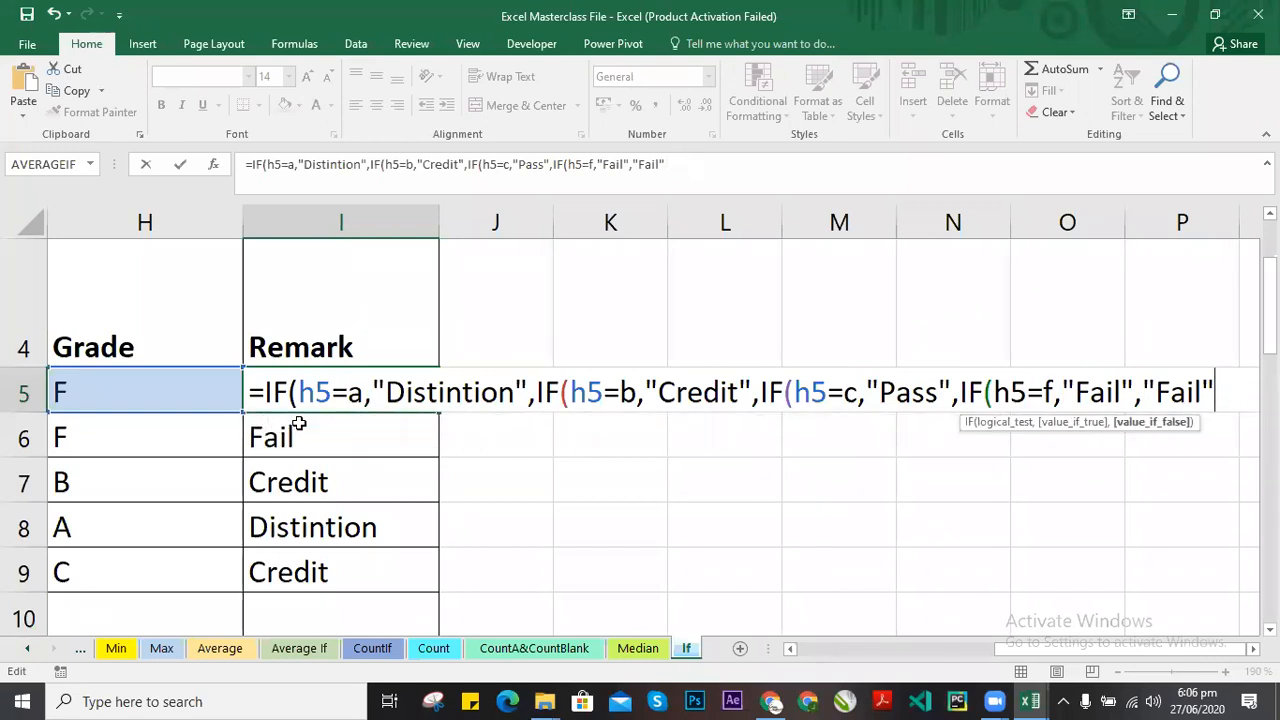
pyautogui.write('))))')
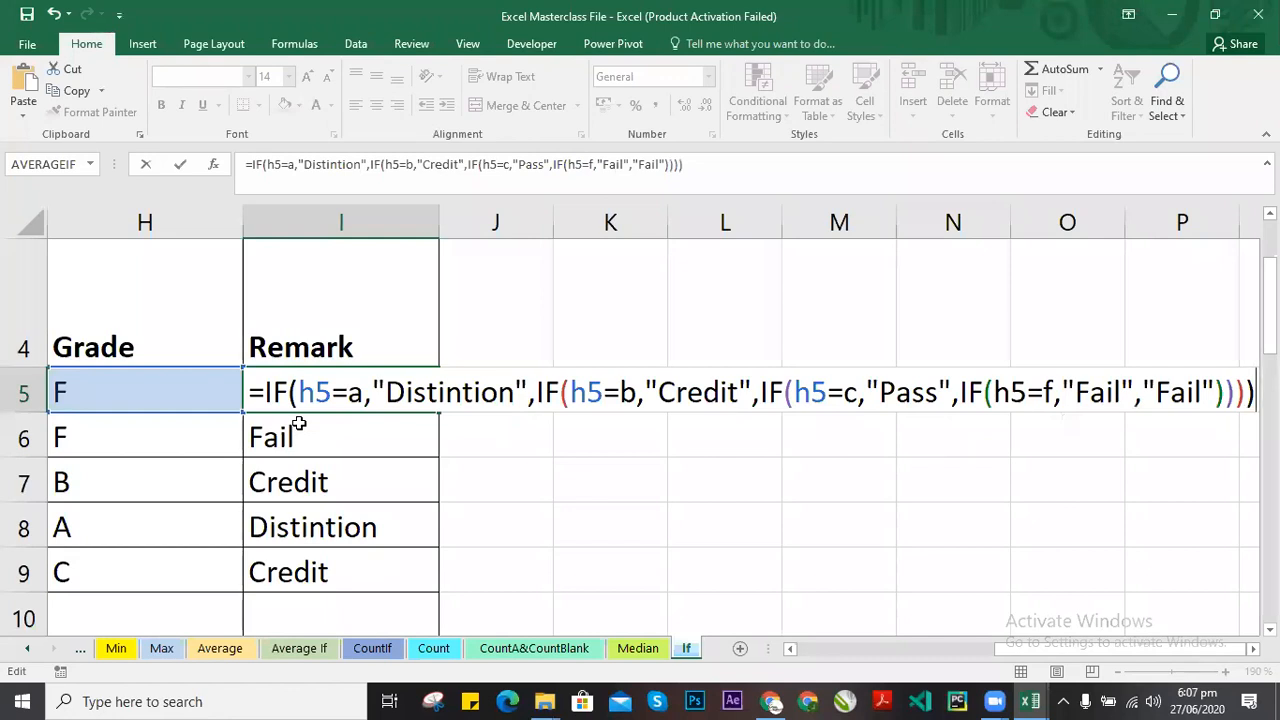
# Try to enter the Grade-based nested IF formula in I5, dismiss the error dialog and abandon the edit.
pyautogui.press('Return')
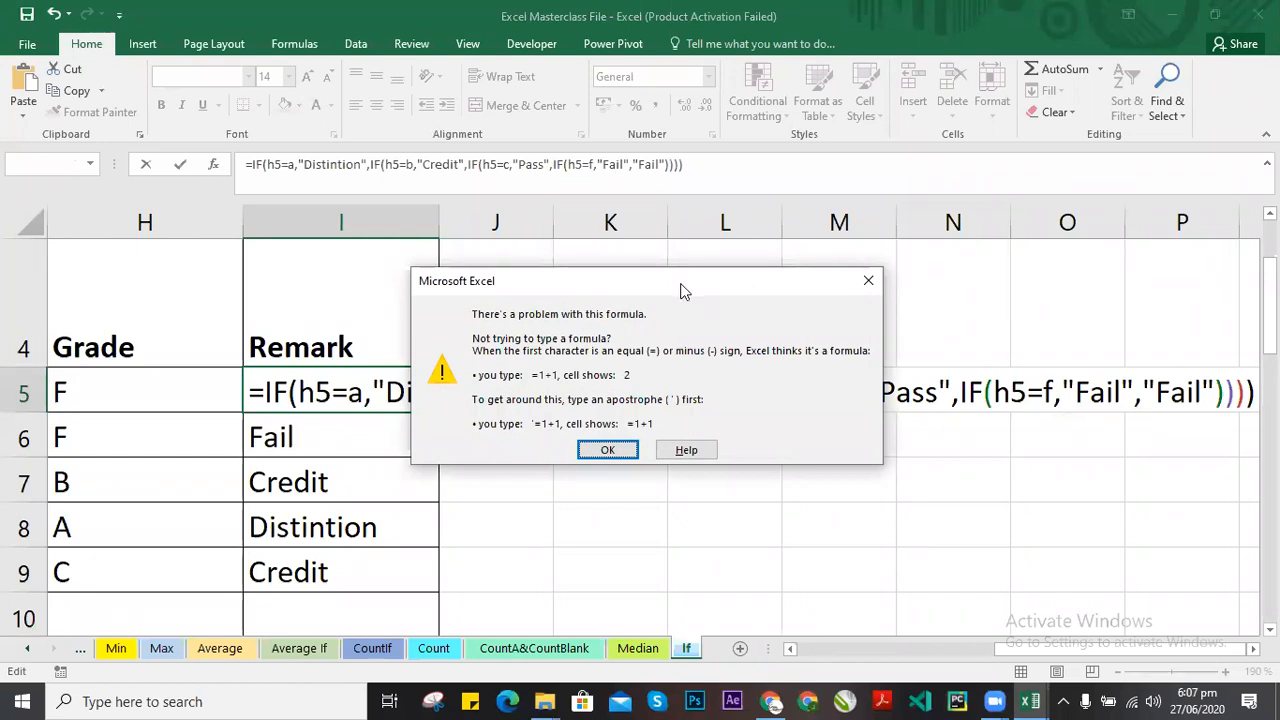
pyautogui.moveTo(683, 290); pyautogui.dragTo(669, 487)
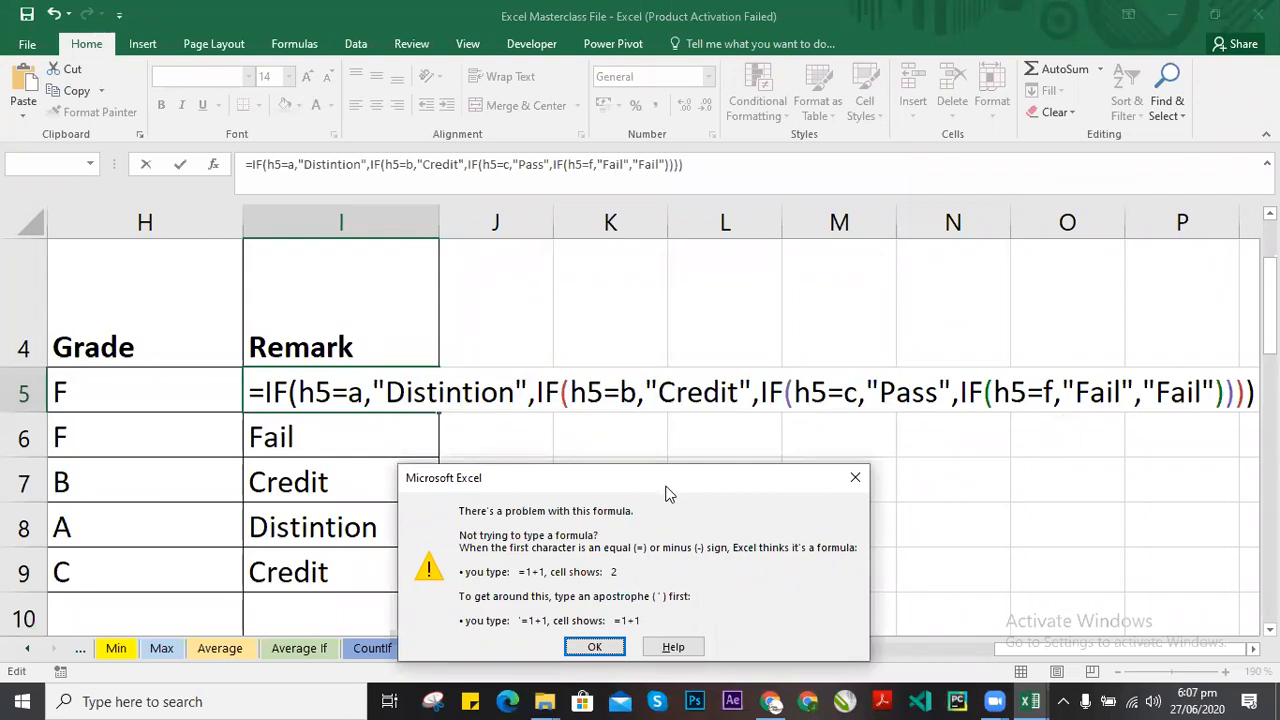
pyautogui.moveTo(667, 479); pyautogui.dragTo(668, 453)
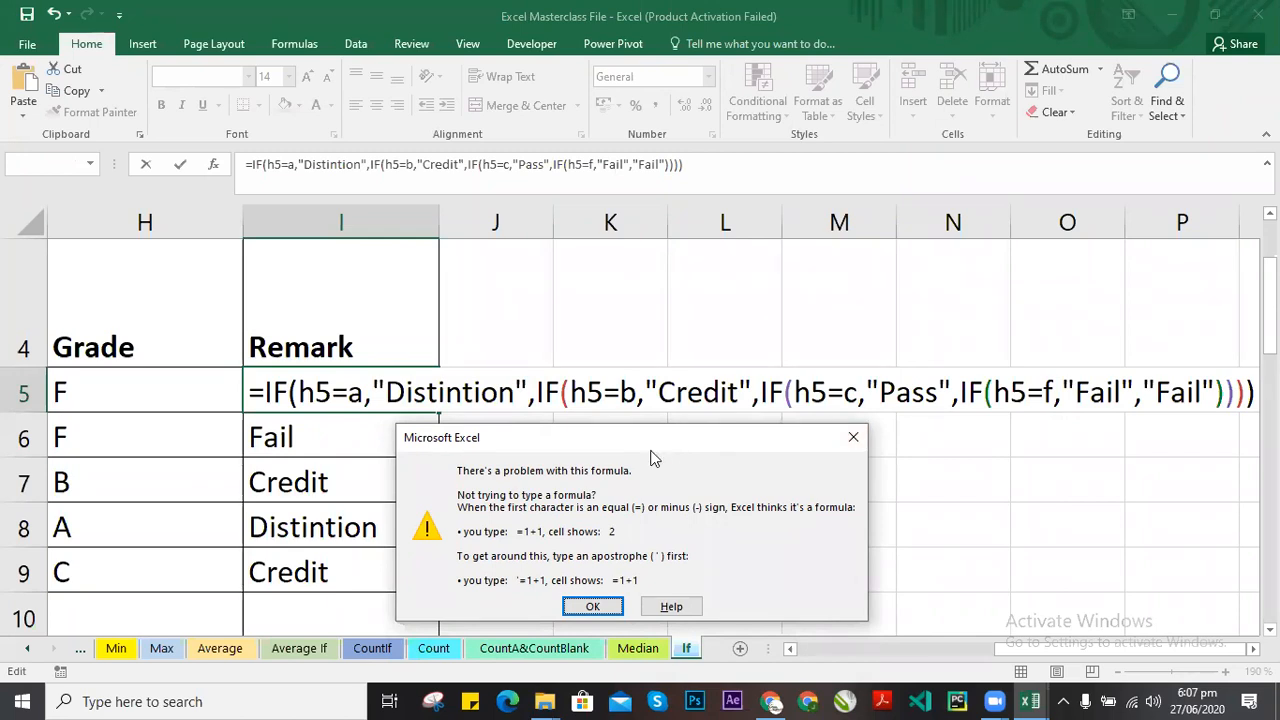
pyautogui.moveTo(651, 458); pyautogui.dragTo(653, 469)
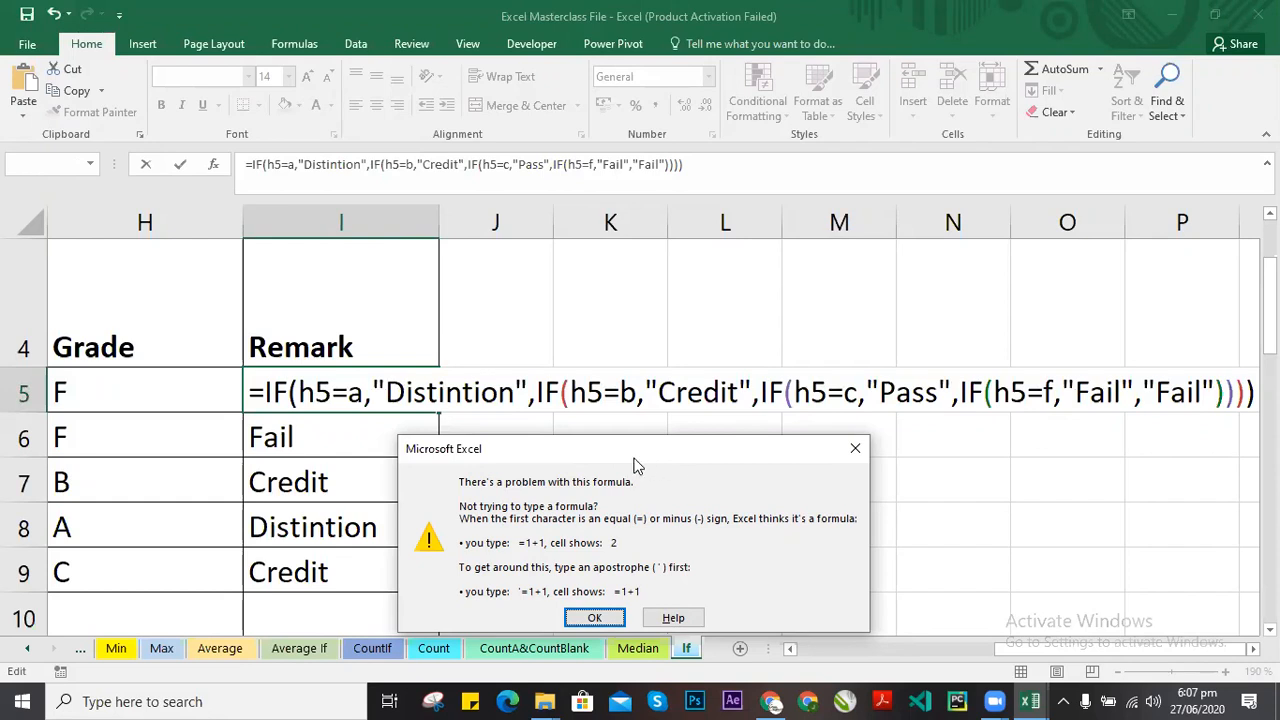
pyautogui.moveTo(679, 461); pyautogui.dragTo(684, 451)
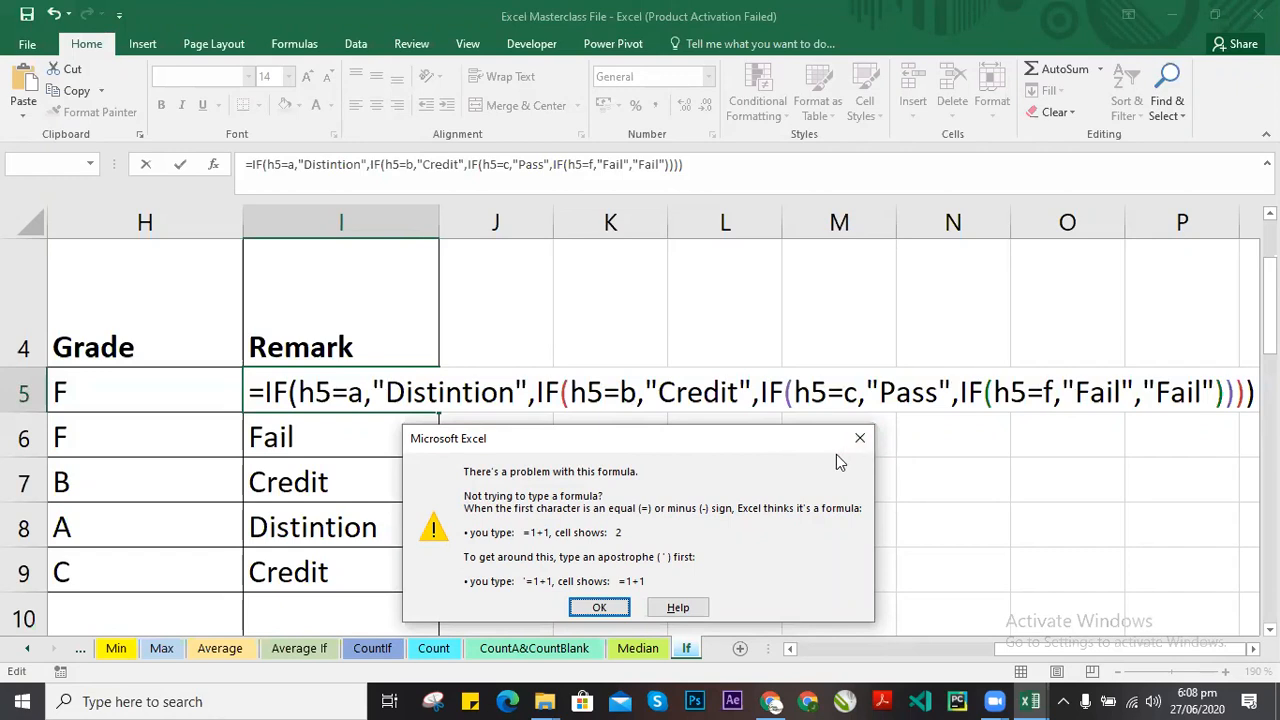
pyautogui.click(599, 607)
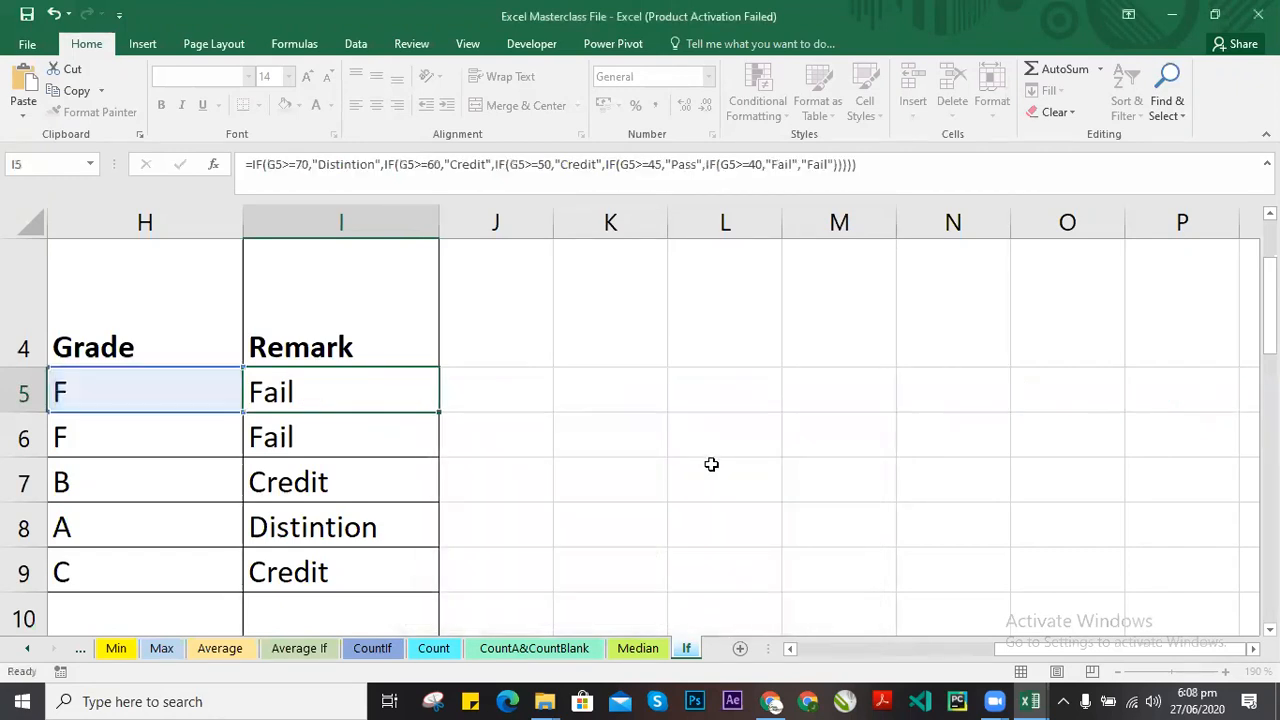
# Return to the SUM worksheet at the start of the workbook.
pyautogui.click(711, 452)
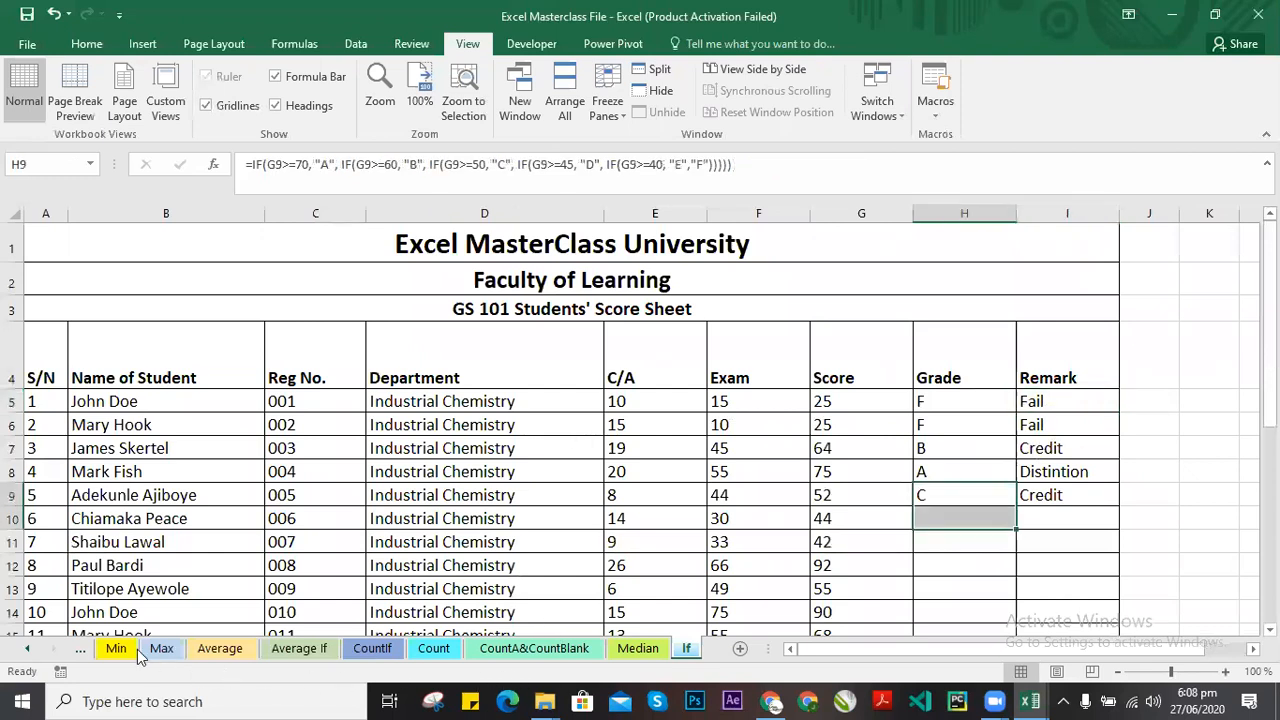
pyautogui.click(118, 652)
pyautogui.click(33, 652)
pyautogui.click(108, 650)
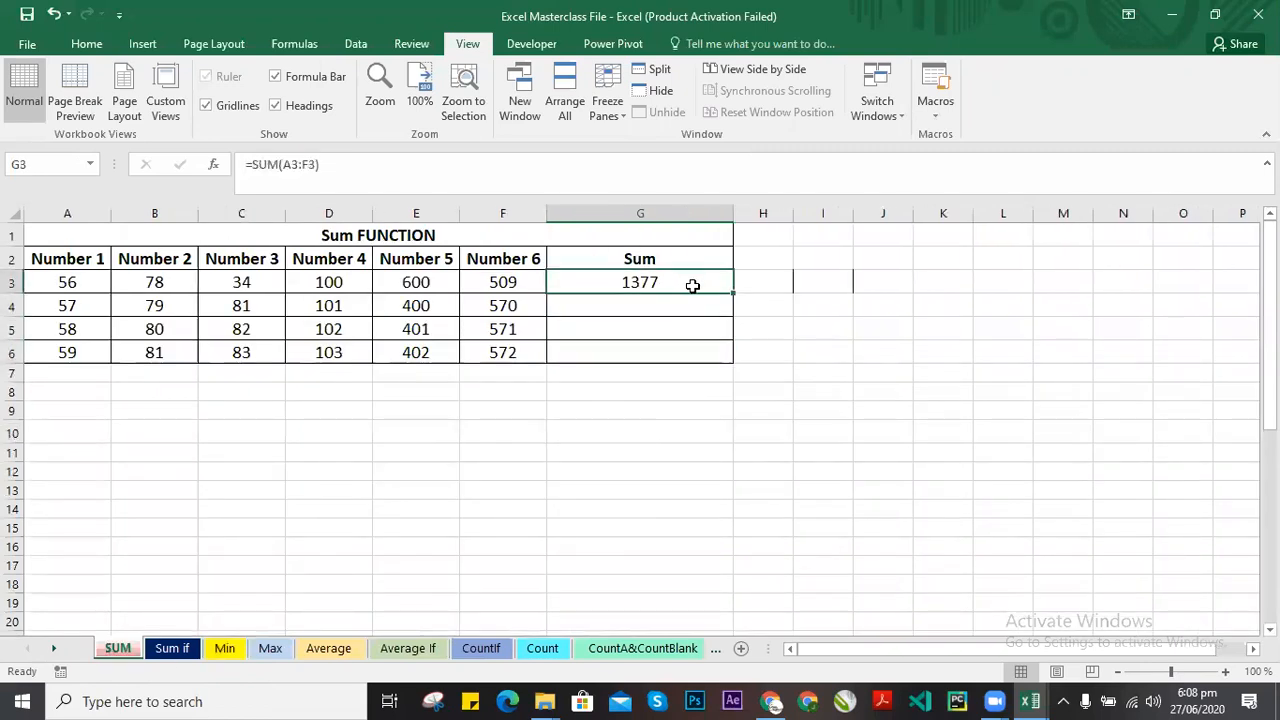
# Open the SUM formula in G3, shrink its range to B3:F3, and restore the range to A3:F3.
pyautogui.click(693, 352)
pyautogui.moveTo(57, 283); pyautogui.dragTo(505, 282)
pyautogui.click(668, 284)
pyautogui.press('F2')
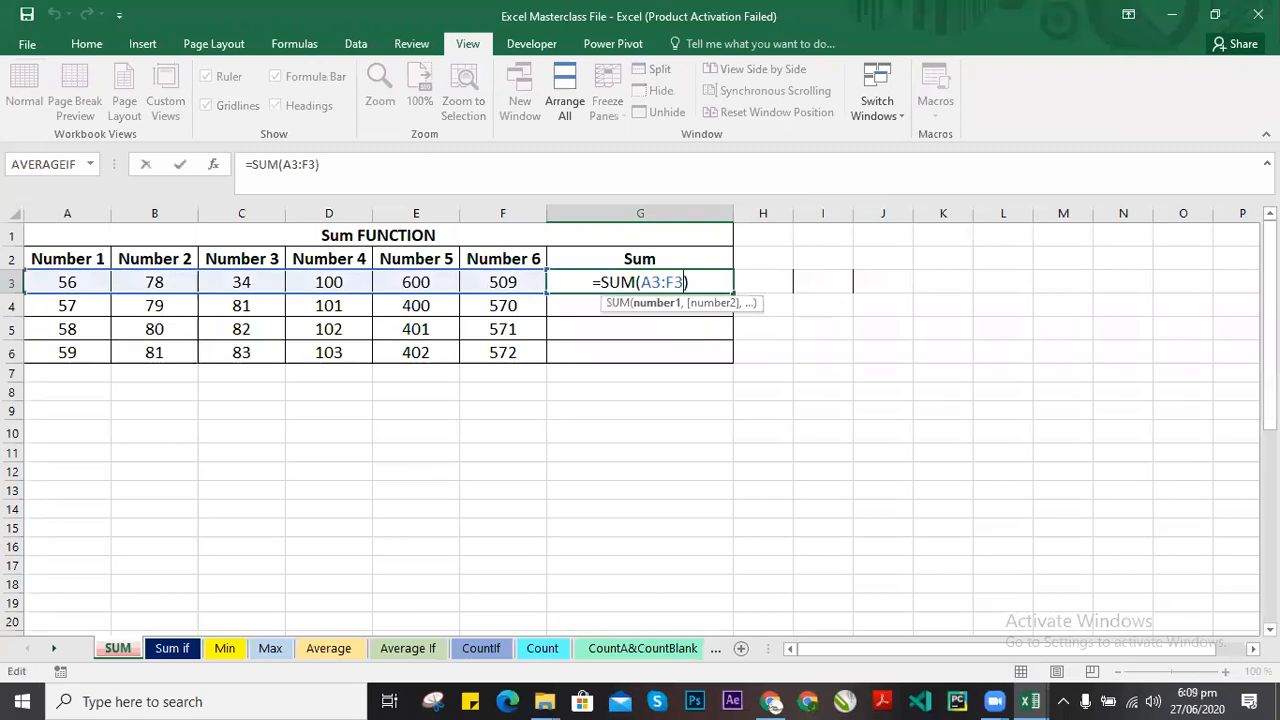
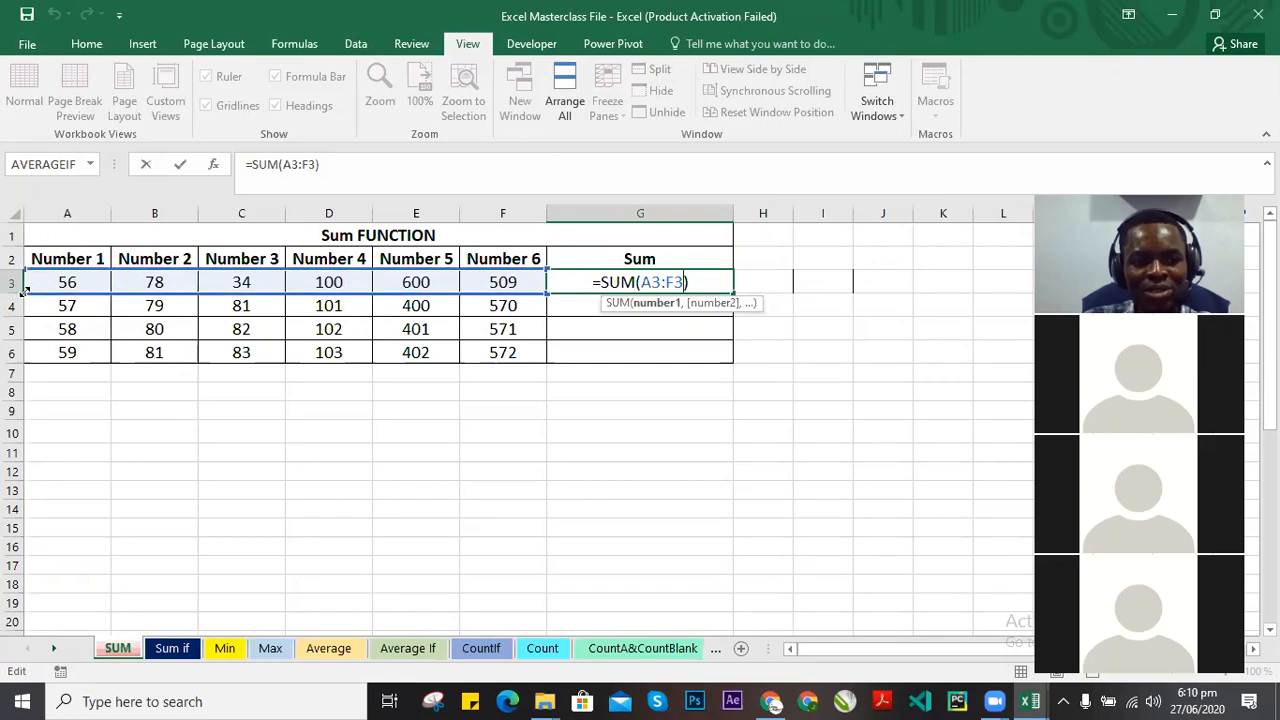
pyautogui.moveTo(47, 291); pyautogui.dragTo(101, 291)
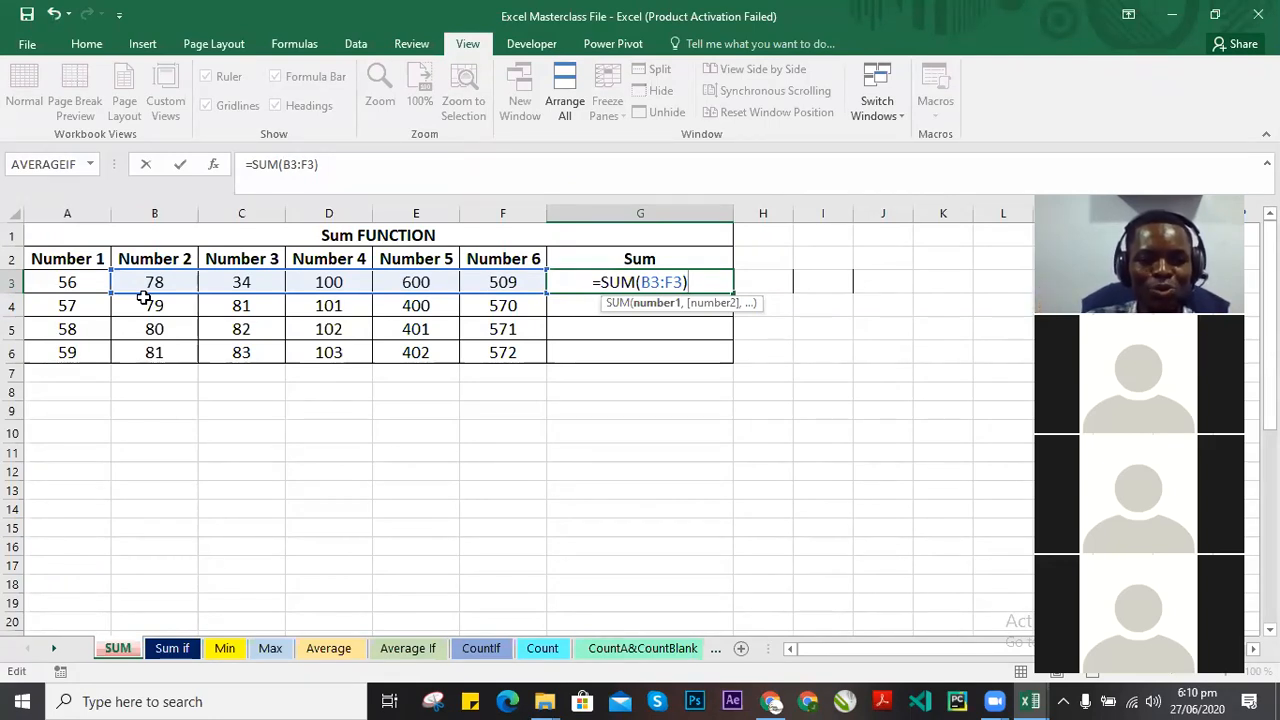
pyautogui.moveTo(56, 291); pyautogui.dragTo(45, 293)
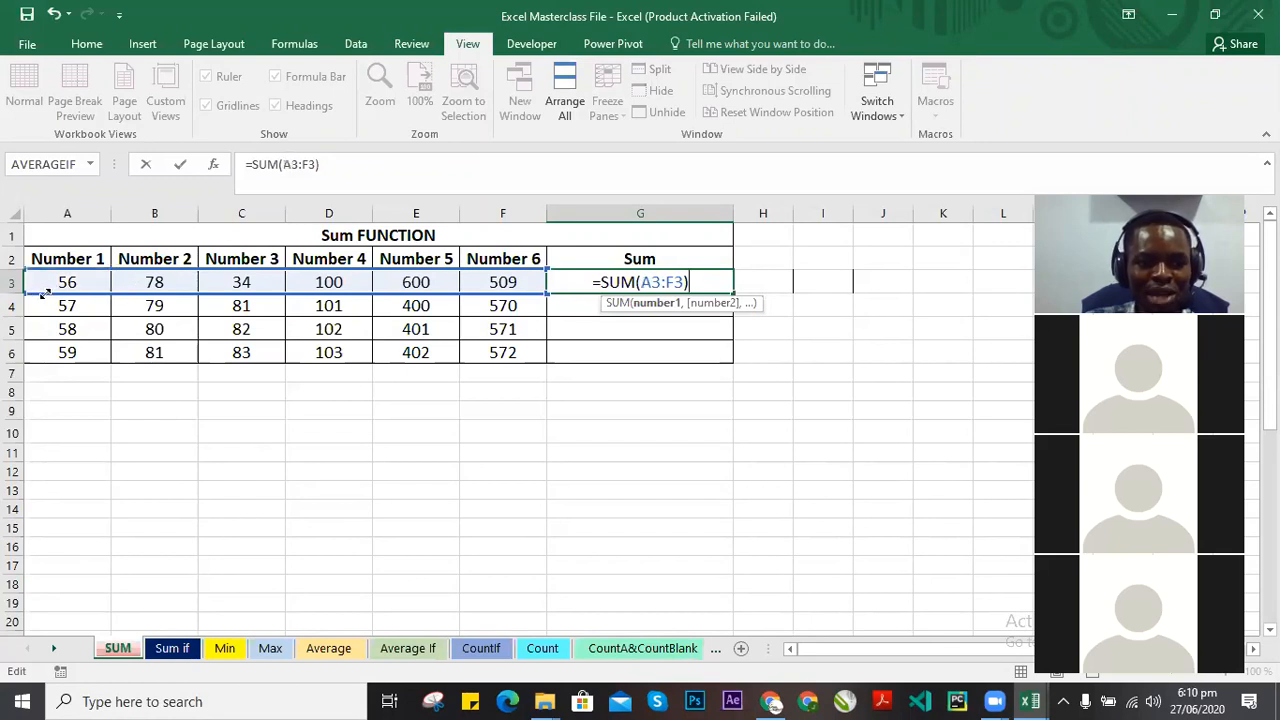
pyautogui.press('Return')
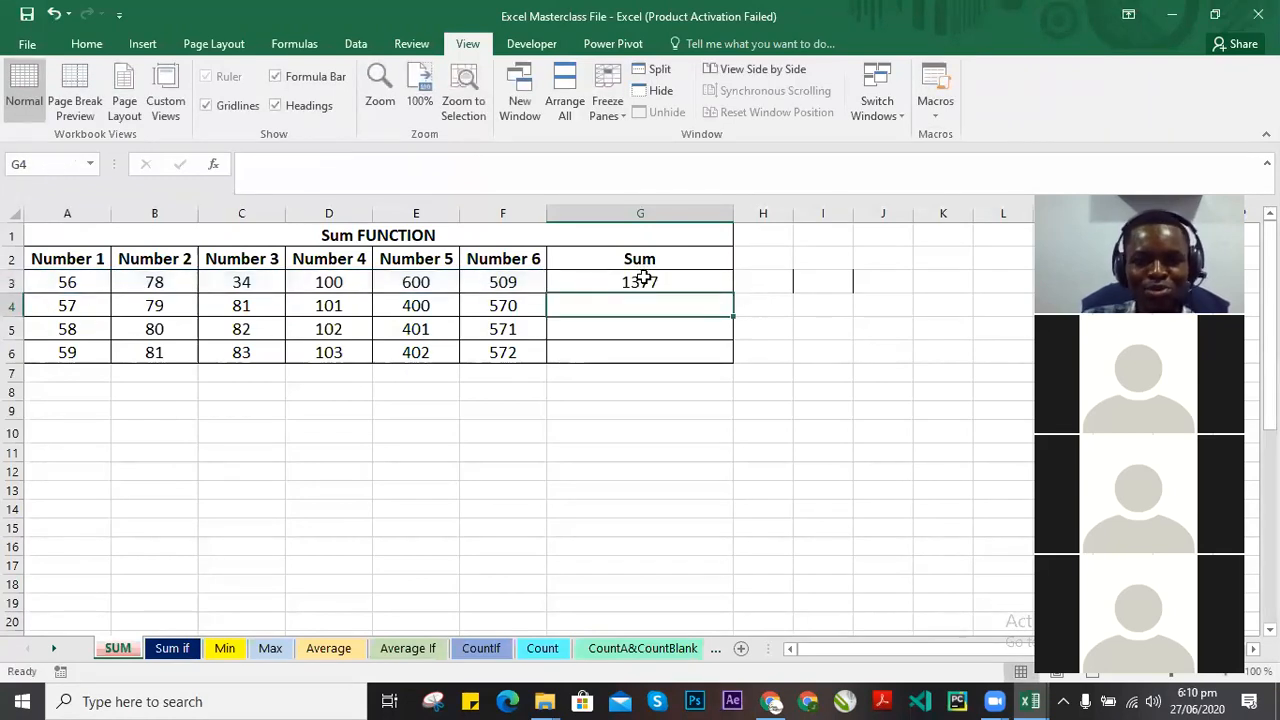
# Reopen the G3 formula and enter it with the summed range reduced to B3:F3.
pyautogui.click(644, 281)
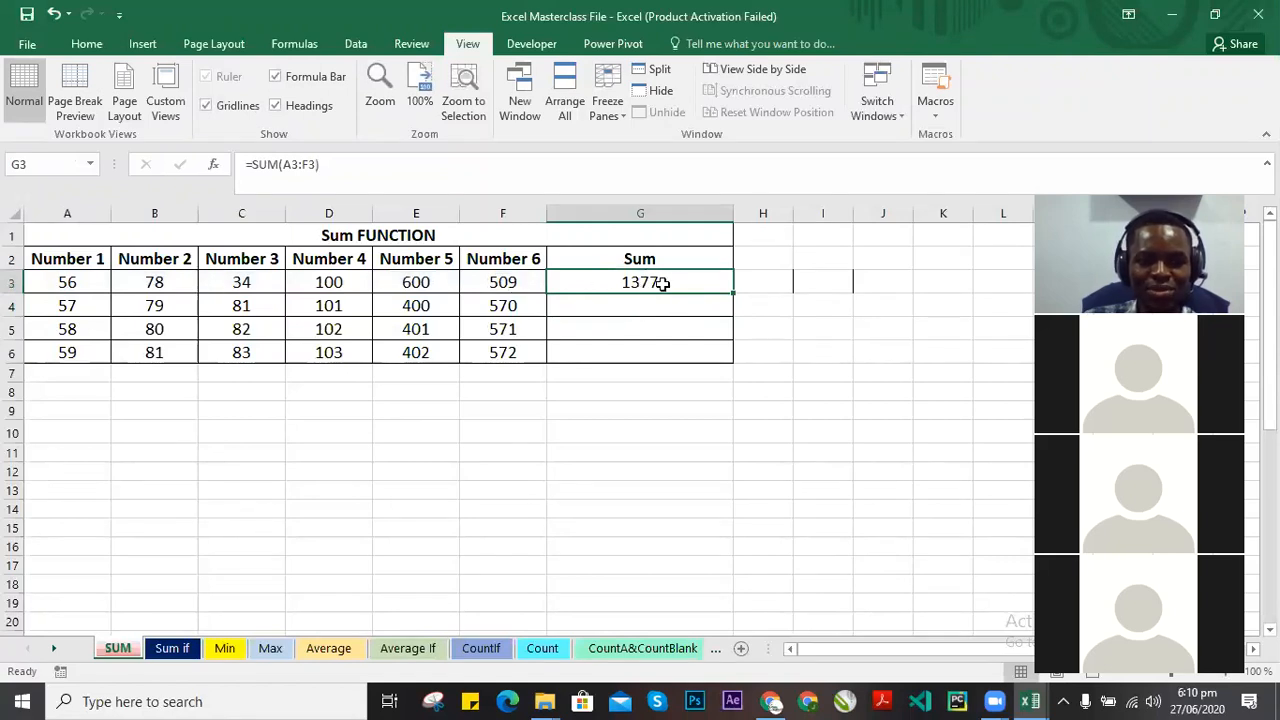
pyautogui.doubleClick(675, 282)
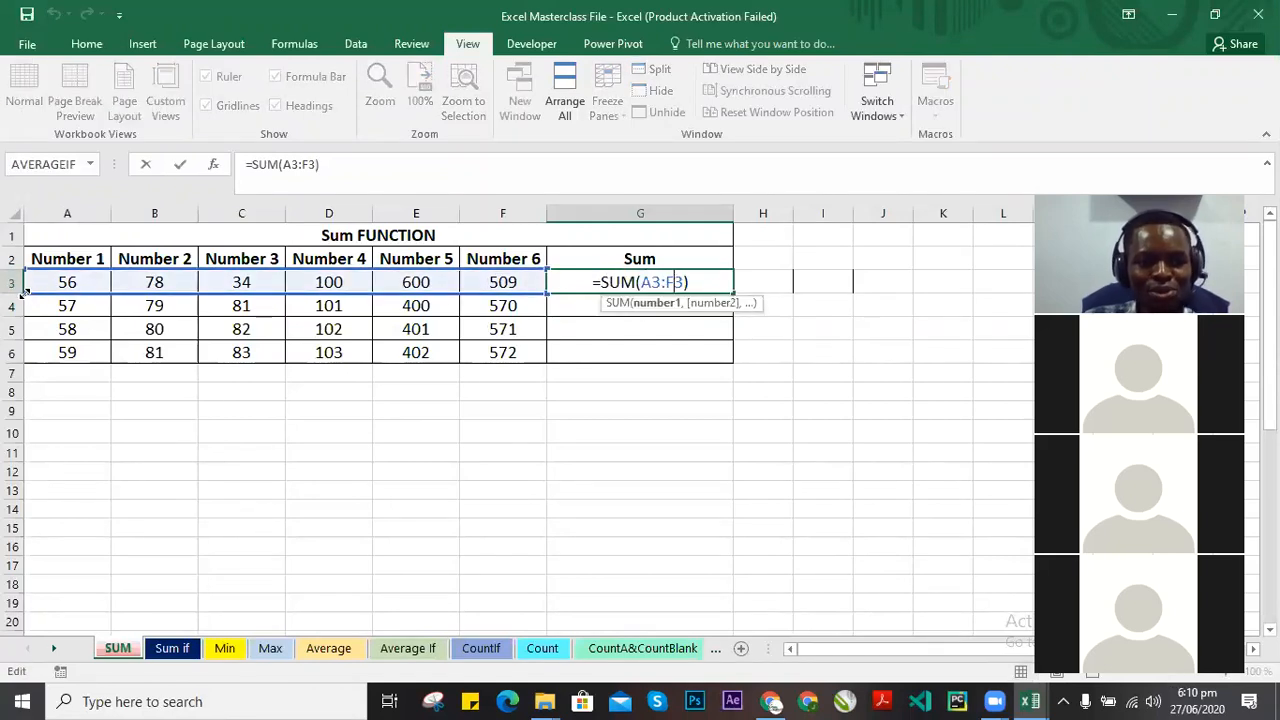
pyautogui.press('Return')
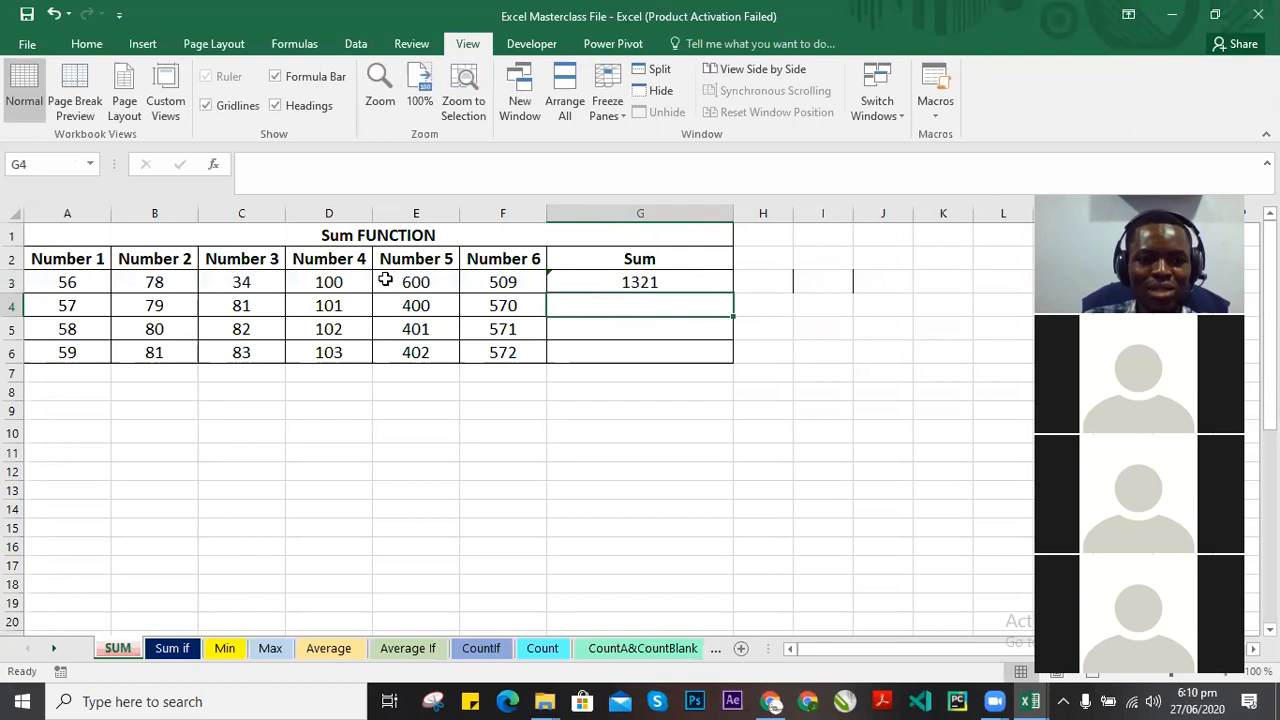
# Narrow the range of the SUM formula in G3 to the last two numbers, E3:F3.
pyautogui.click(58, 283)
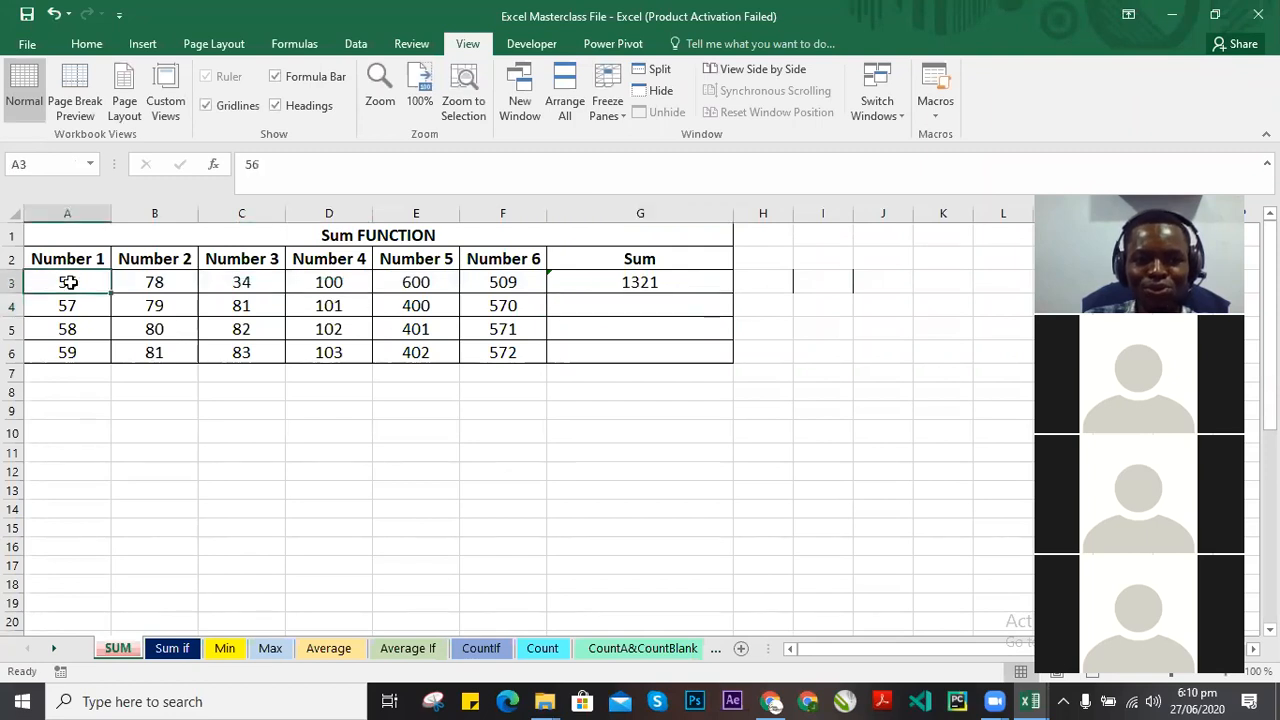
pyautogui.click(629, 282)
pyautogui.doubleClick(623, 283)
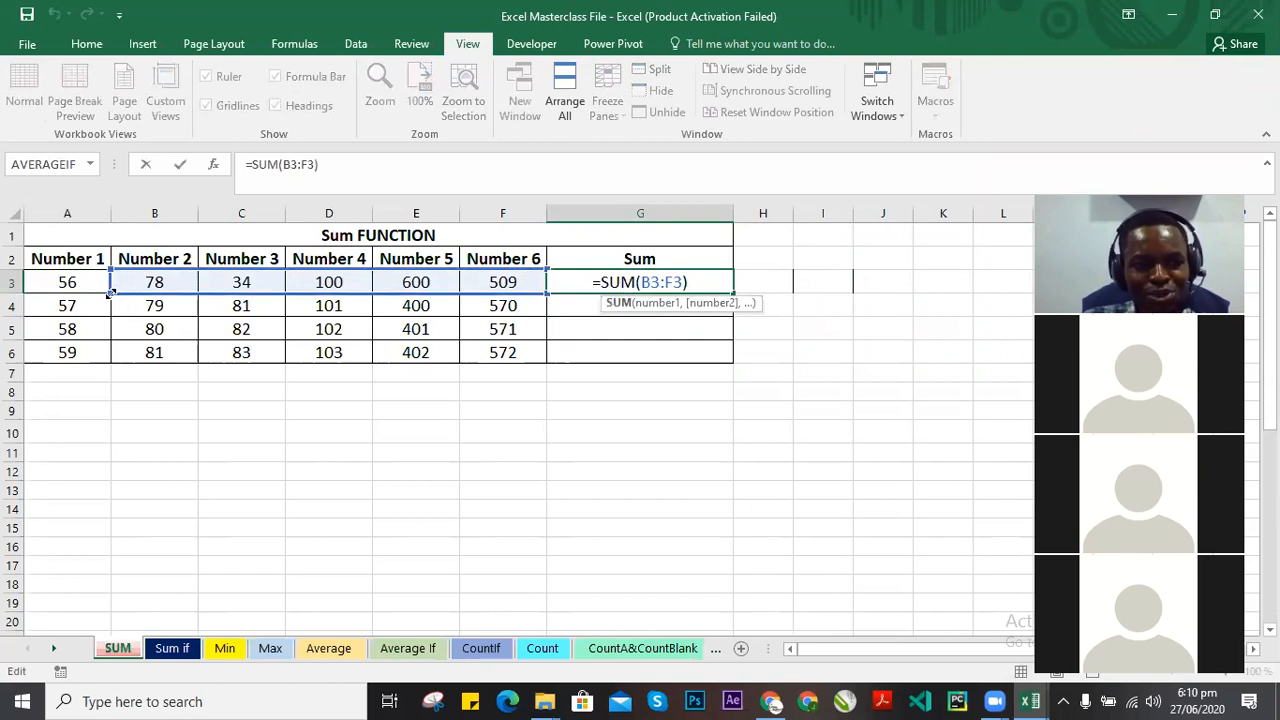
pyautogui.moveTo(108, 291); pyautogui.dragTo(340, 299)
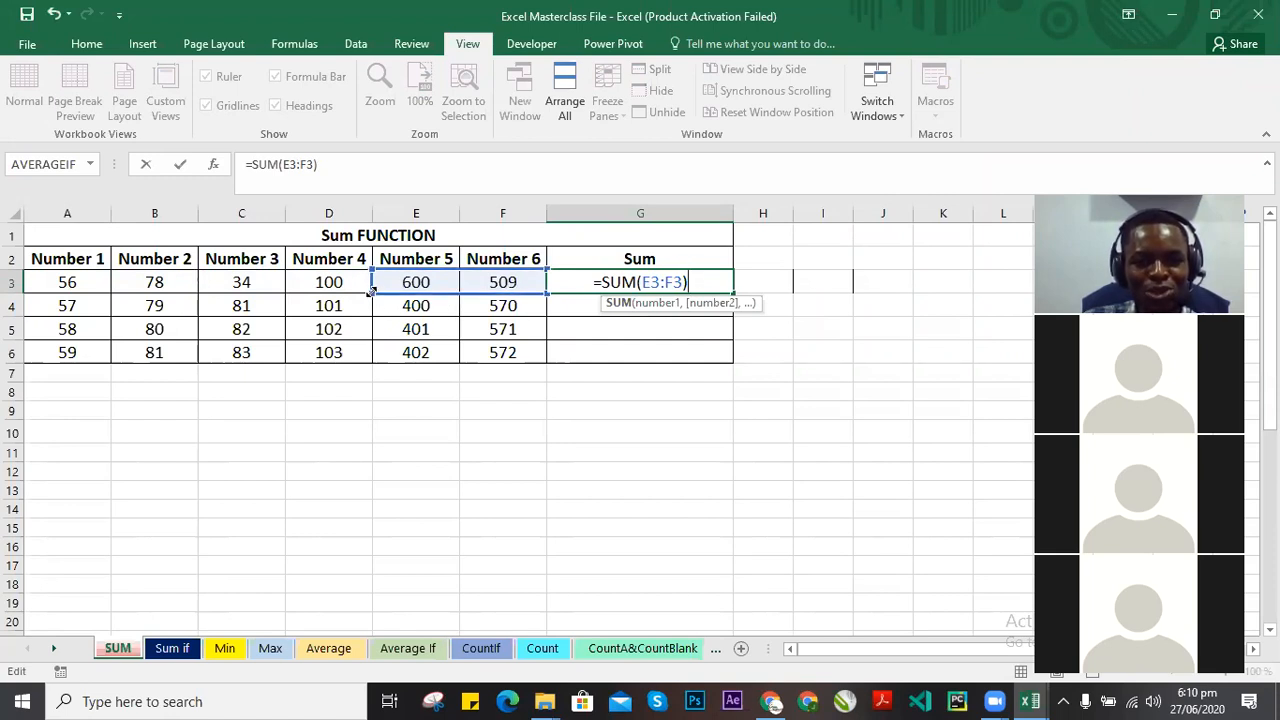
pyautogui.moveTo(374, 294); pyautogui.dragTo(412, 307)
pyautogui.press('Return')
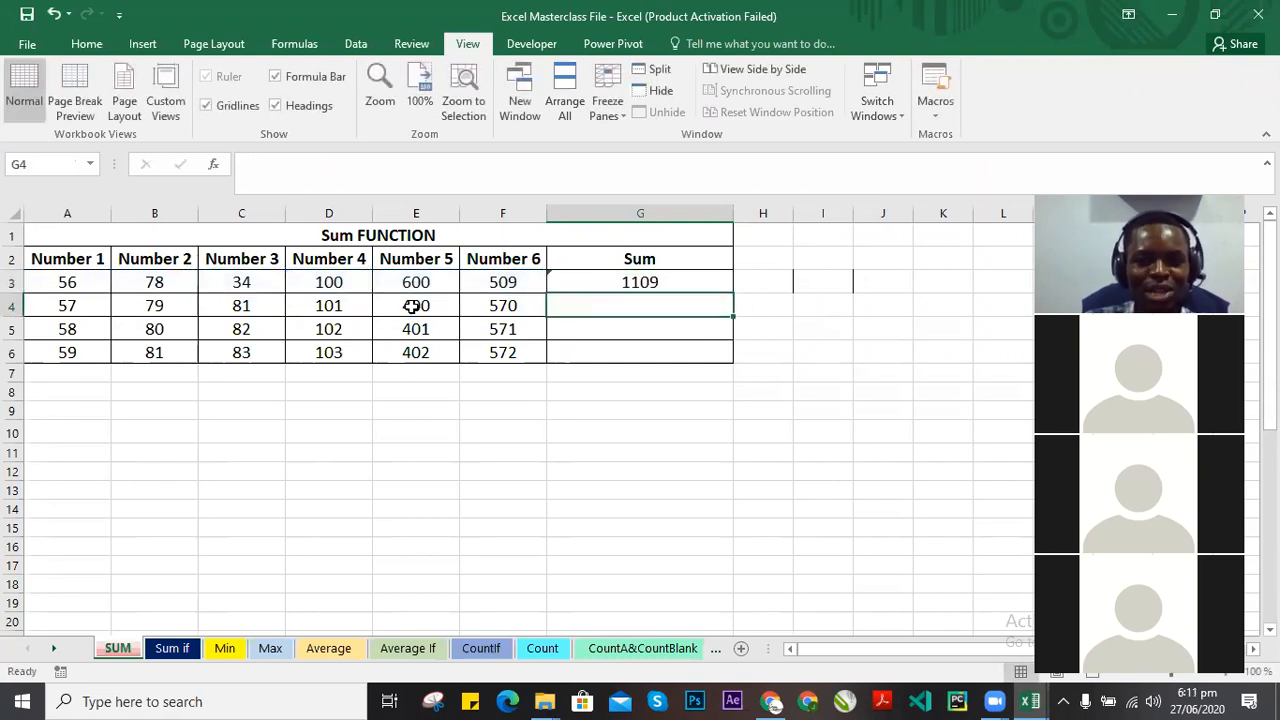
# Extend the range of the SUM formula in G3 to the whole block of numbers, A3:F6.
pyautogui.click(654, 282)
pyautogui.doubleClick(650, 282)
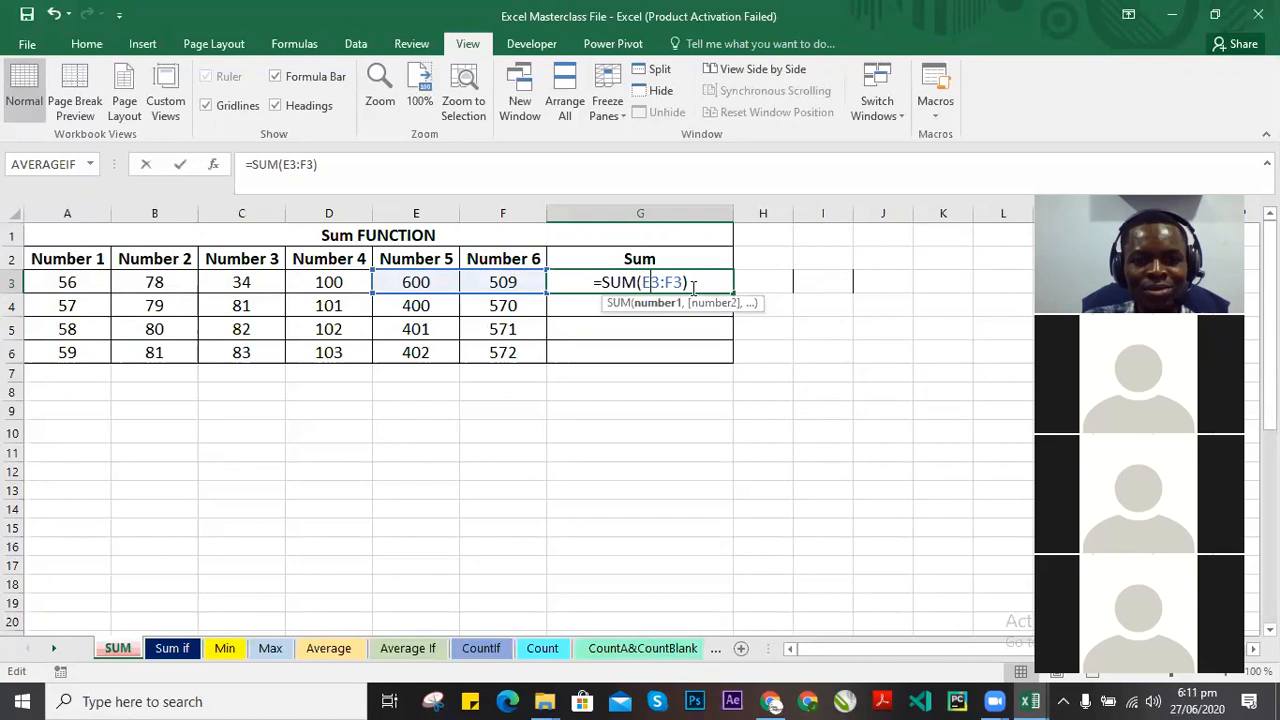
pyautogui.click(623, 325)
pyautogui.click(654, 282)
pyautogui.click(445, 286)
pyautogui.click(677, 280)
pyautogui.doubleClick(677, 282)
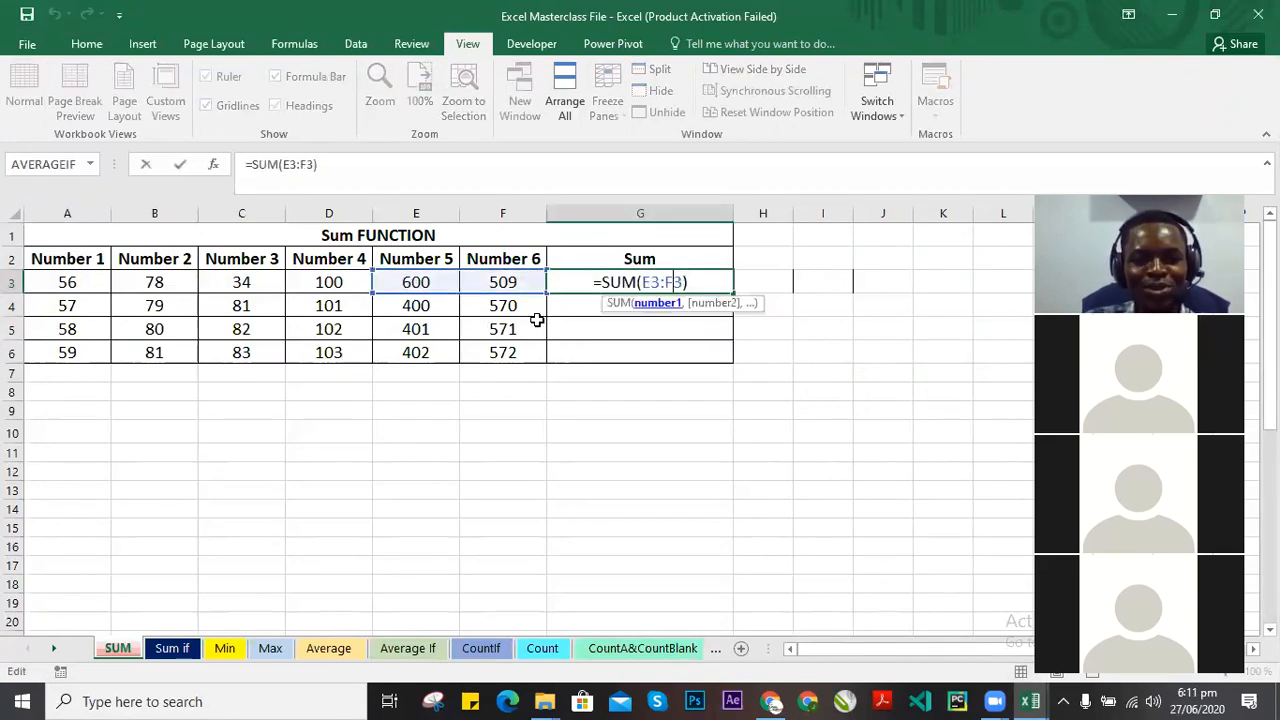
pyautogui.click(368, 296)
pyautogui.click(637, 282)
pyautogui.doubleClick(637, 282)
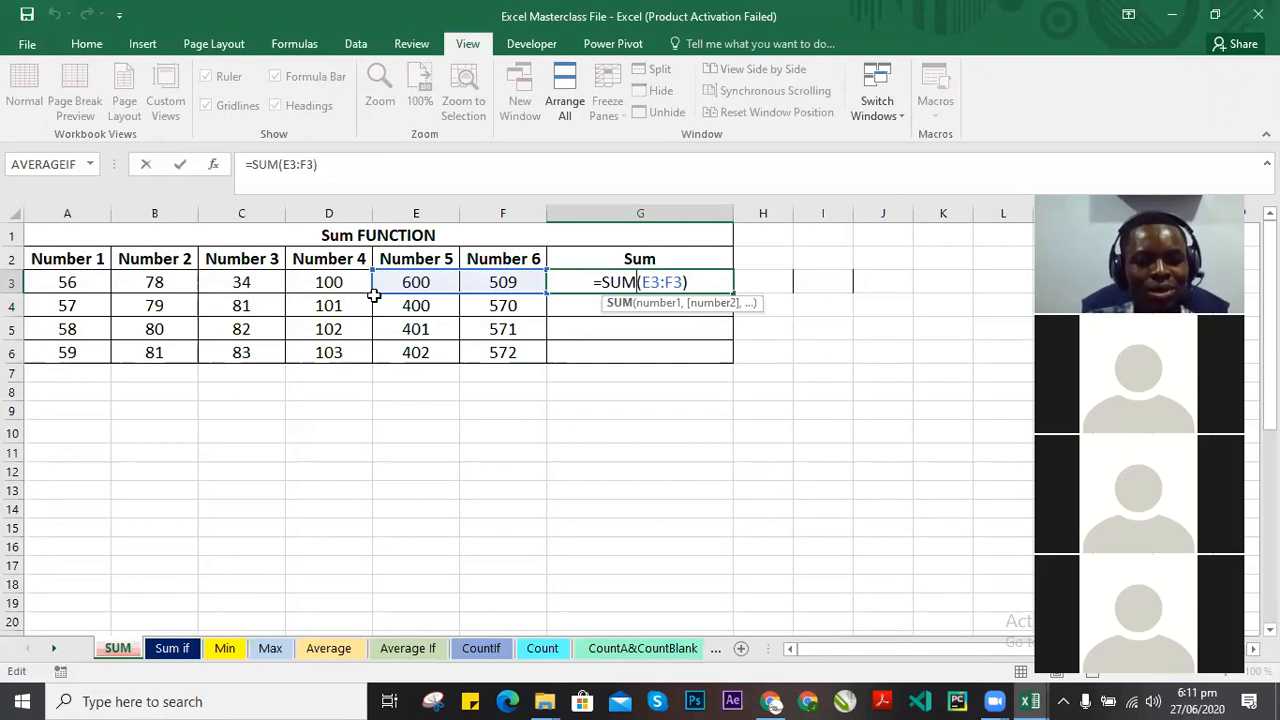
pyautogui.moveTo(373, 290); pyautogui.dragTo(27, 355)
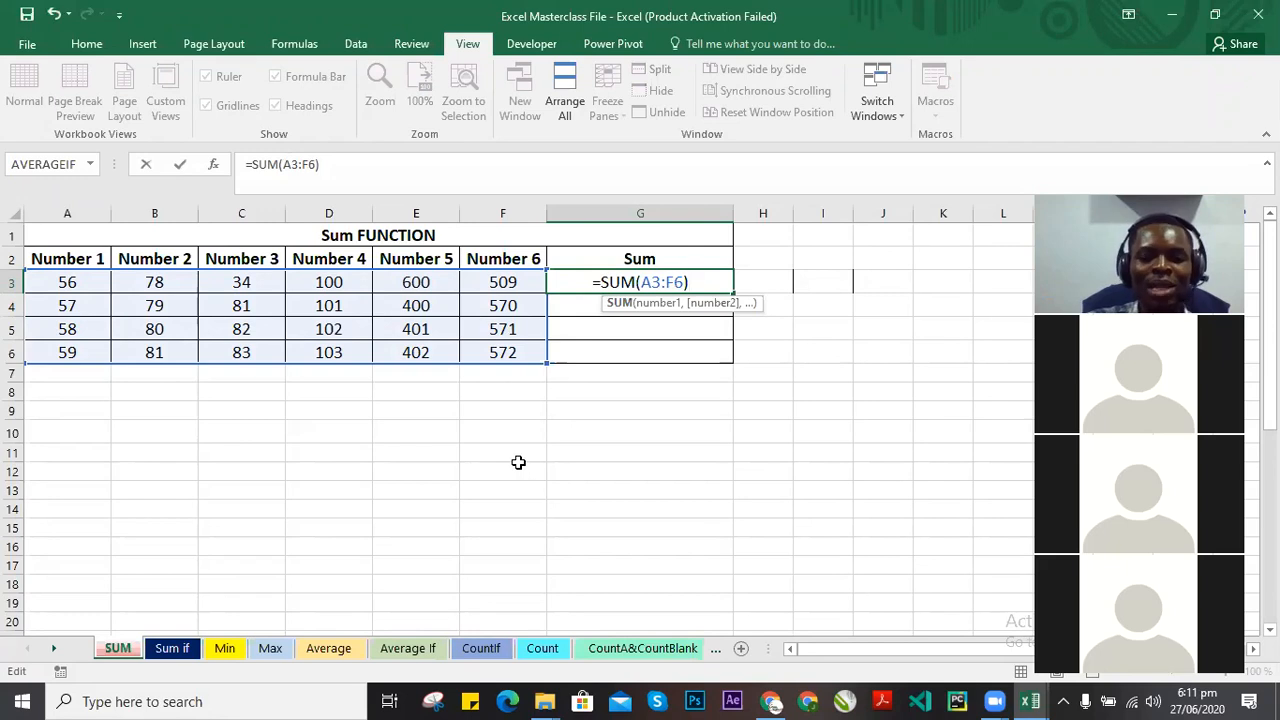
pyautogui.press('Return')
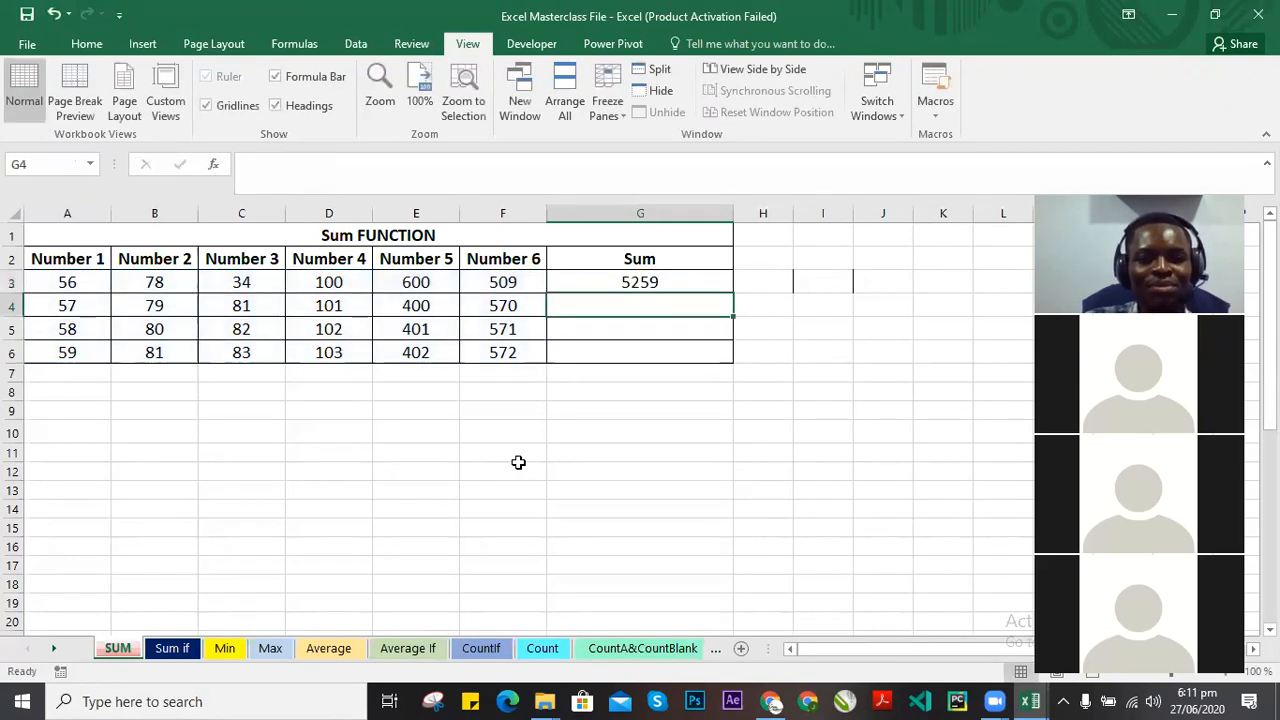
# Shrink the G3 formula's range to A3:B6 and reshape it to the three cells B6:D6.
pyautogui.doubleClick(642, 285)
pyautogui.moveTo(546, 364); pyautogui.dragTo(170, 368)
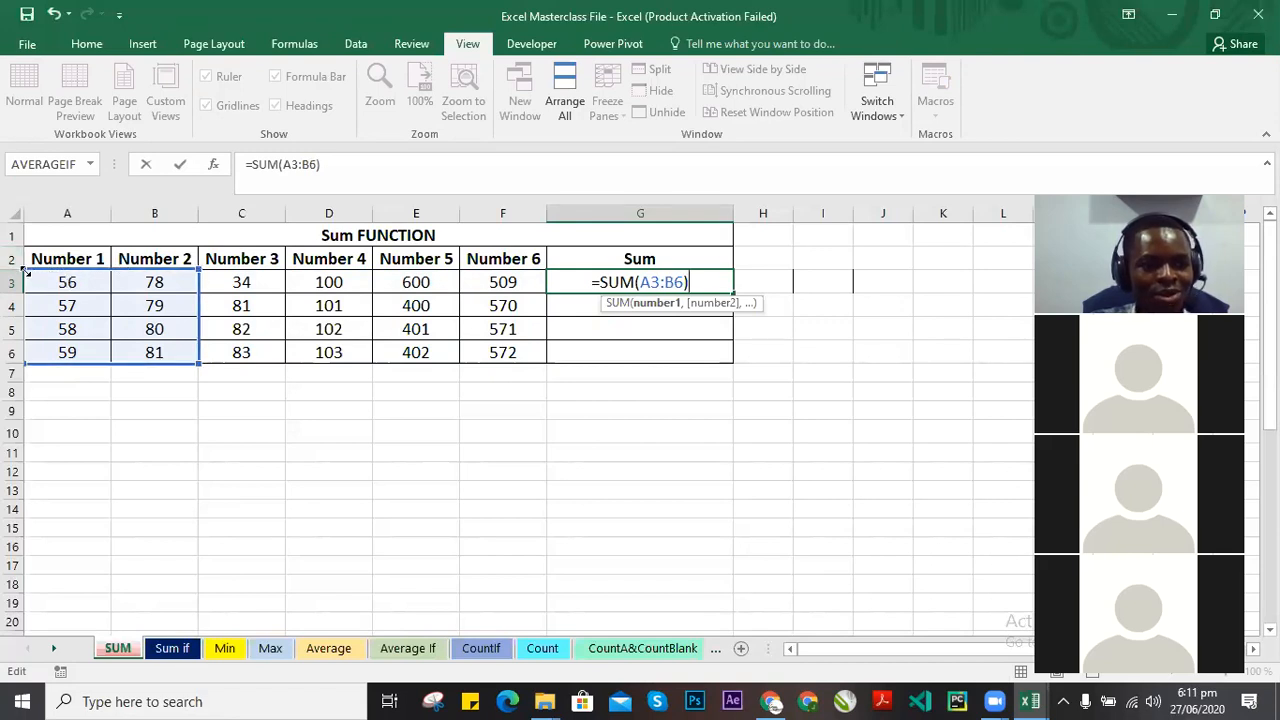
pyautogui.click(155, 352)
pyautogui.moveTo(157, 322); pyautogui.dragTo(160, 272)
pyautogui.moveTo(355, 282); pyautogui.dragTo(360, 340)
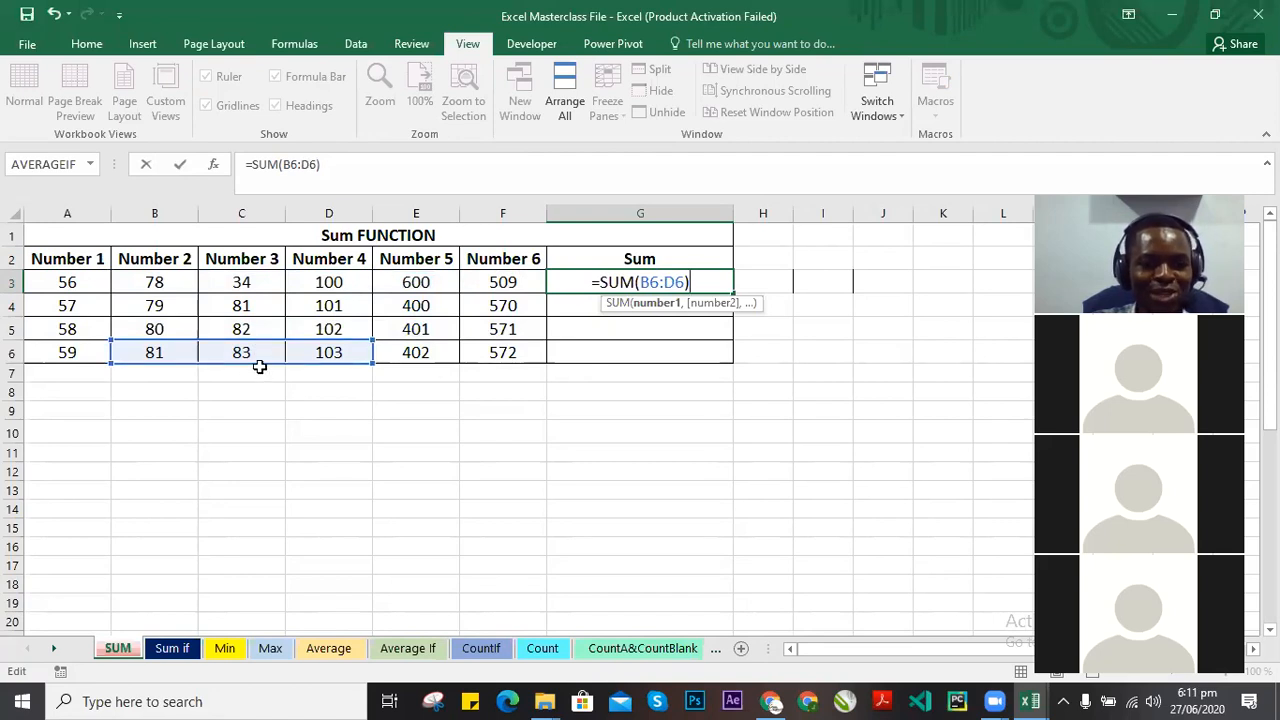
# Move the three-cell range of the G3 formula through B5:D5, C5:E5, B4:D4 and B6:D6, and enter it as A3:C3.
pyautogui.moveTo(258, 352)
pyautogui.mouseDown()
pyautogui.moveTo(268, 295)
pyautogui.moveTo(407, 290)
pyautogui.moveTo(410, 335)
pyautogui.moveTo(257, 350)
pyautogui.moveTo(190, 308)
pyautogui.moveTo(200, 284)
pyautogui.moveTo(370, 288)
pyautogui.moveTo(243, 348)
pyautogui.moveTo(343, 329)
pyautogui.moveTo(252, 333)
pyautogui.mouseUp()
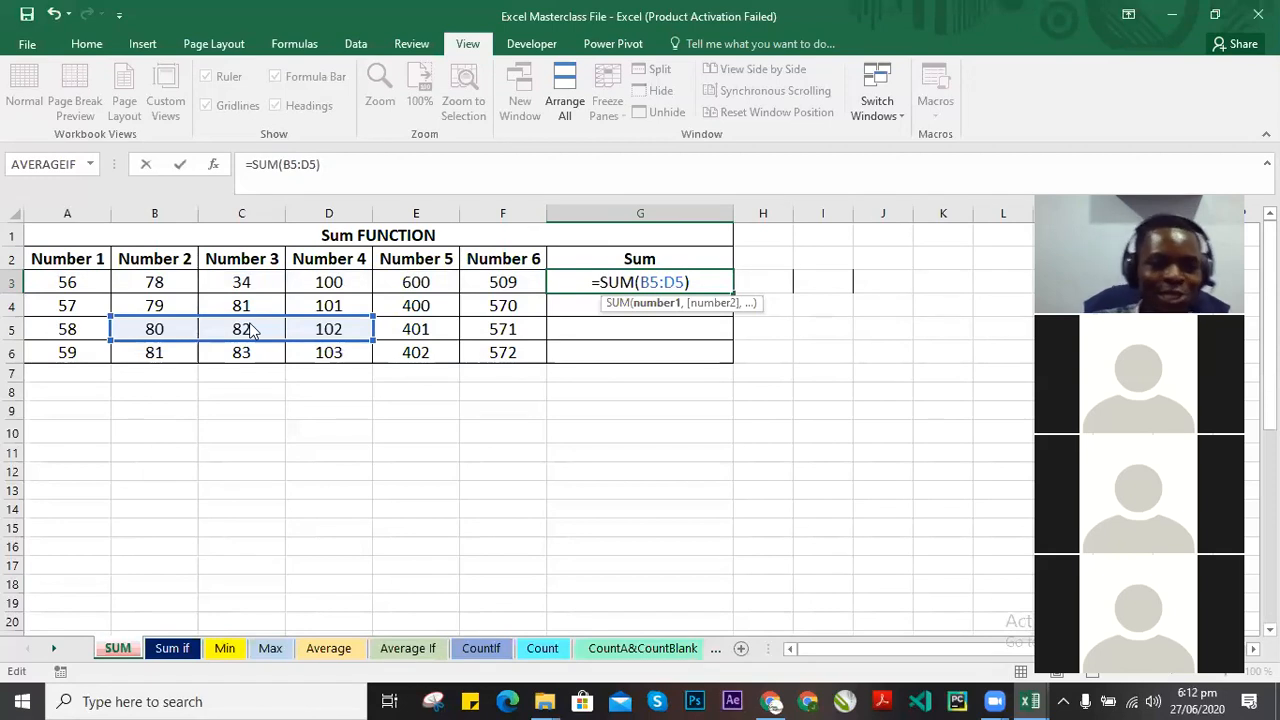
pyautogui.moveTo(252, 324); pyautogui.dragTo(325, 329)
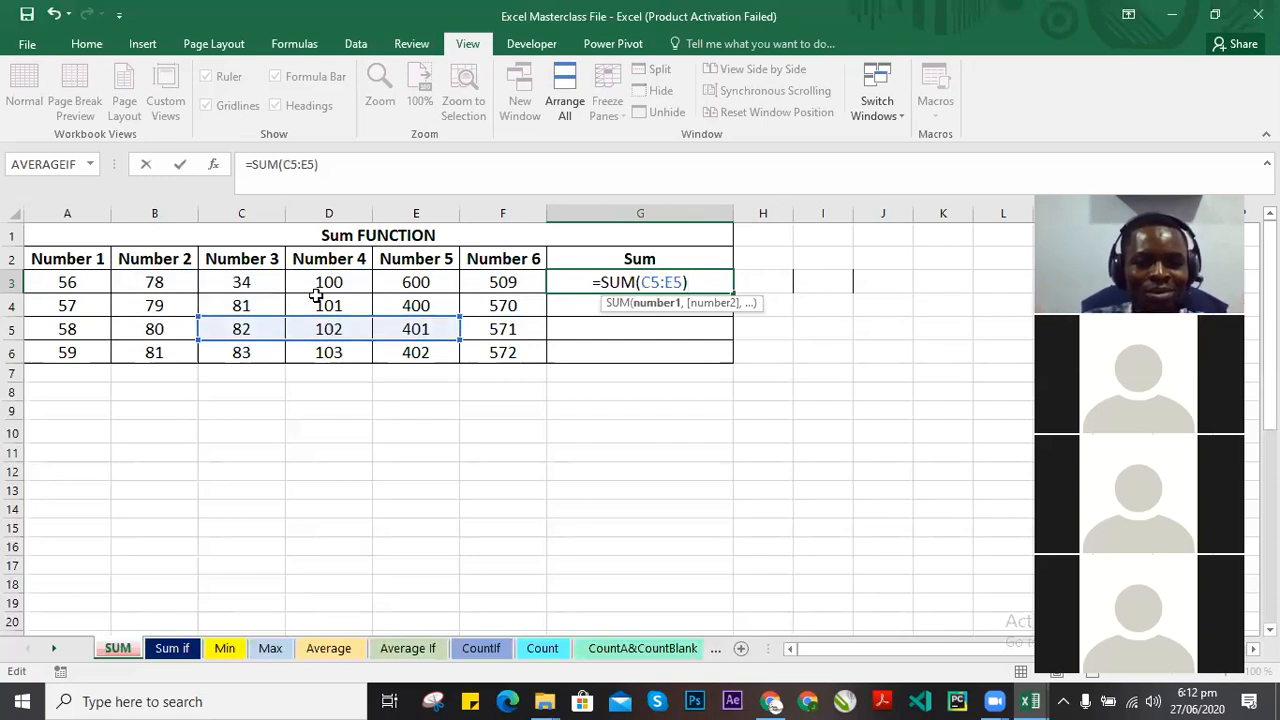
pyautogui.moveTo(361, 316); pyautogui.dragTo(249, 329)
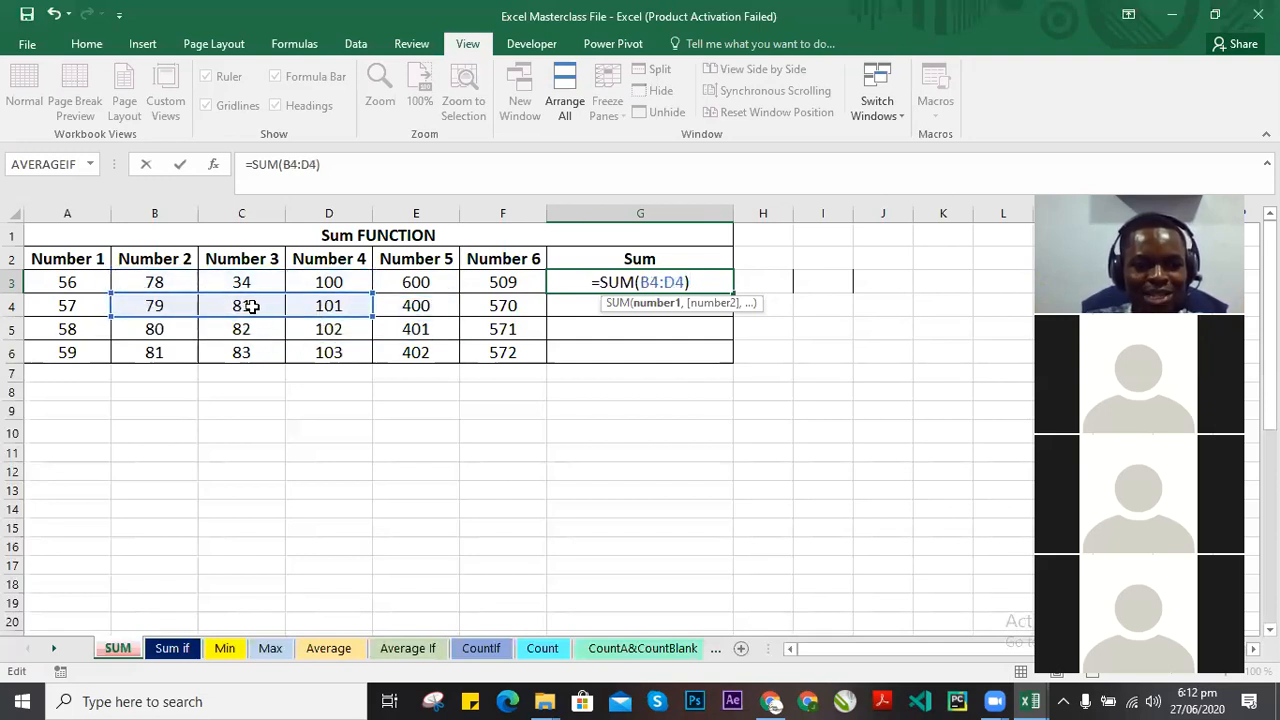
pyautogui.moveTo(318, 322); pyautogui.dragTo(329, 367)
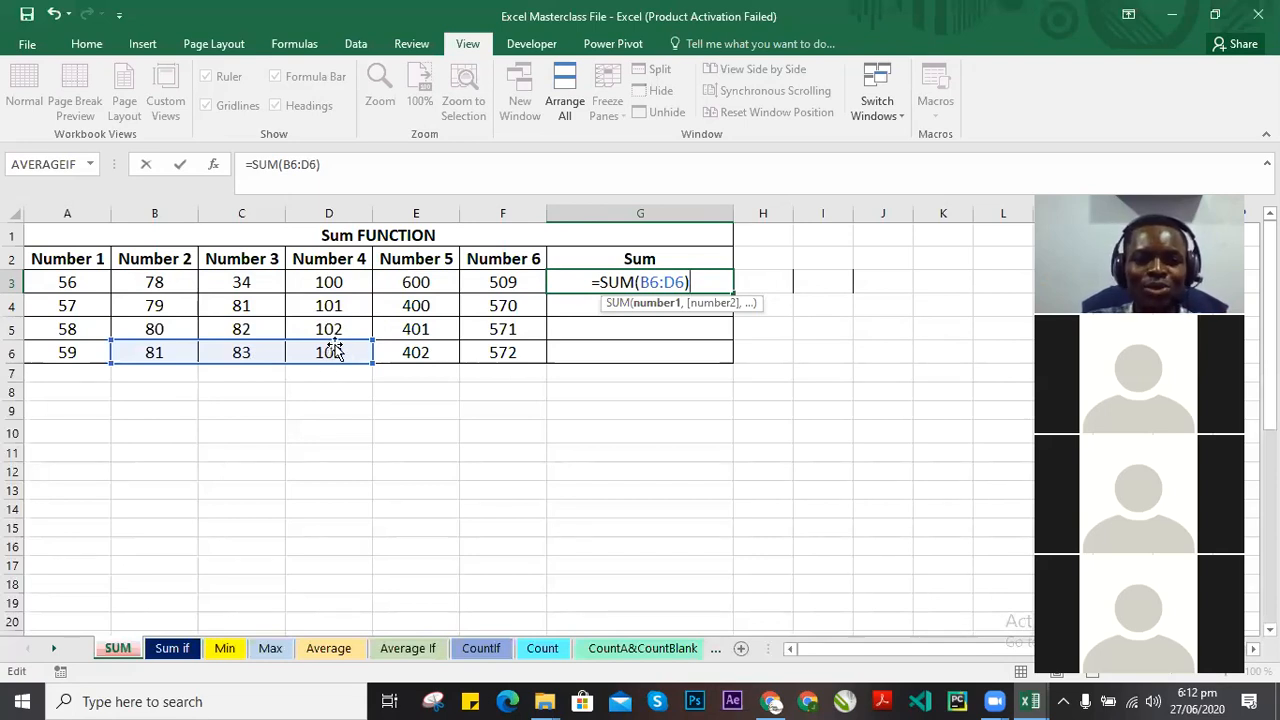
pyautogui.moveTo(336, 340); pyautogui.dragTo(240, 290)
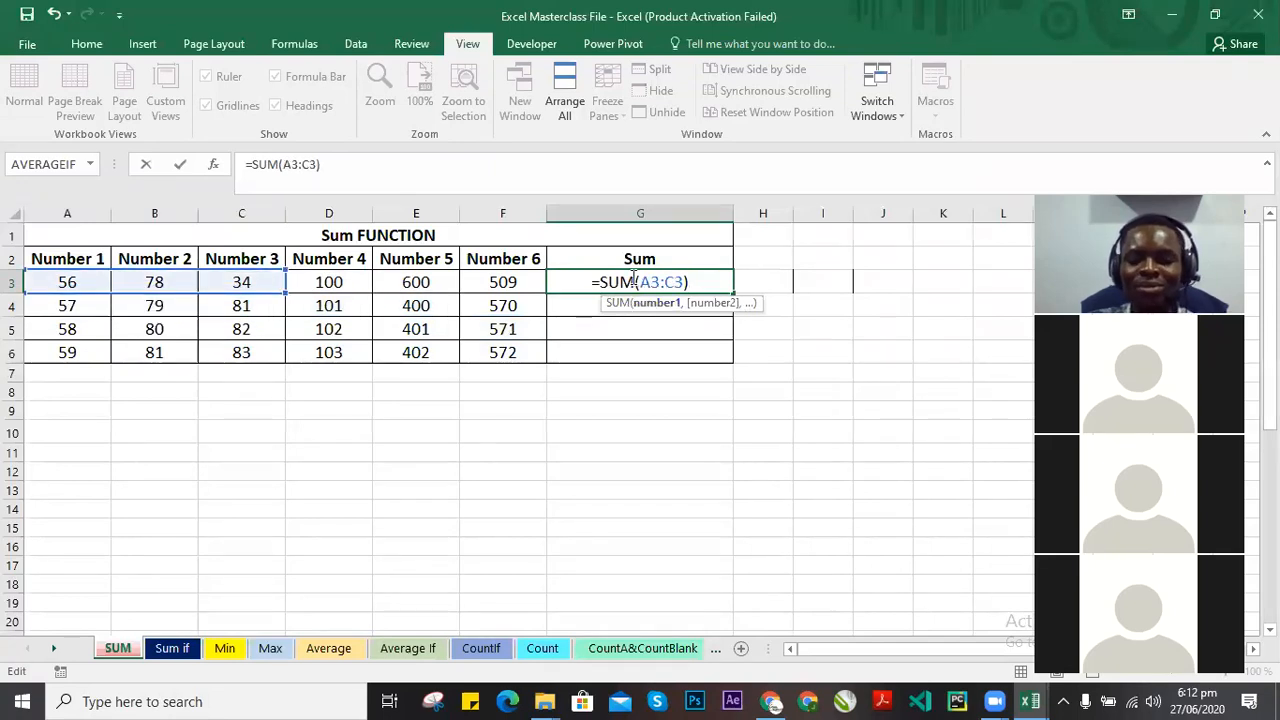
pyautogui.press('Return')
# Extend the range of the SUM formula in G3 to all six numbers of the row, A3:F3.
pyautogui.doubleClick(597, 281)
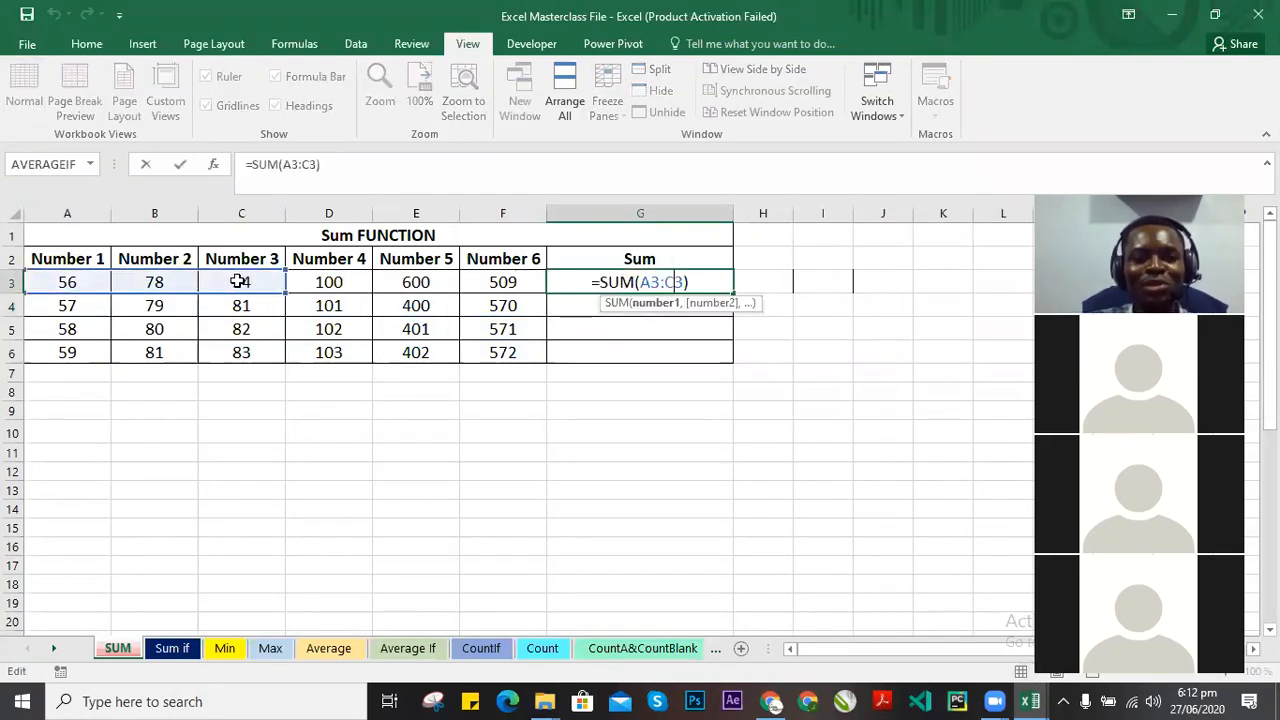
pyautogui.moveTo(287, 295); pyautogui.dragTo(536, 290)
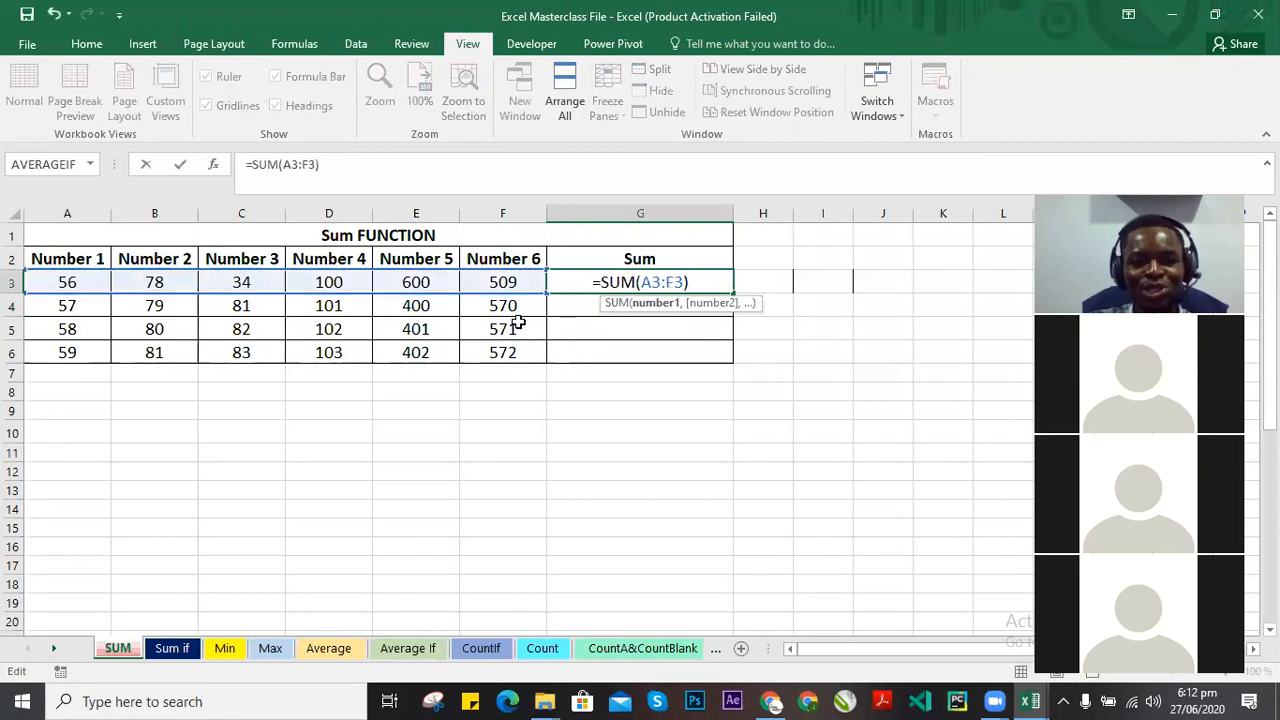
pyautogui.press('Return')
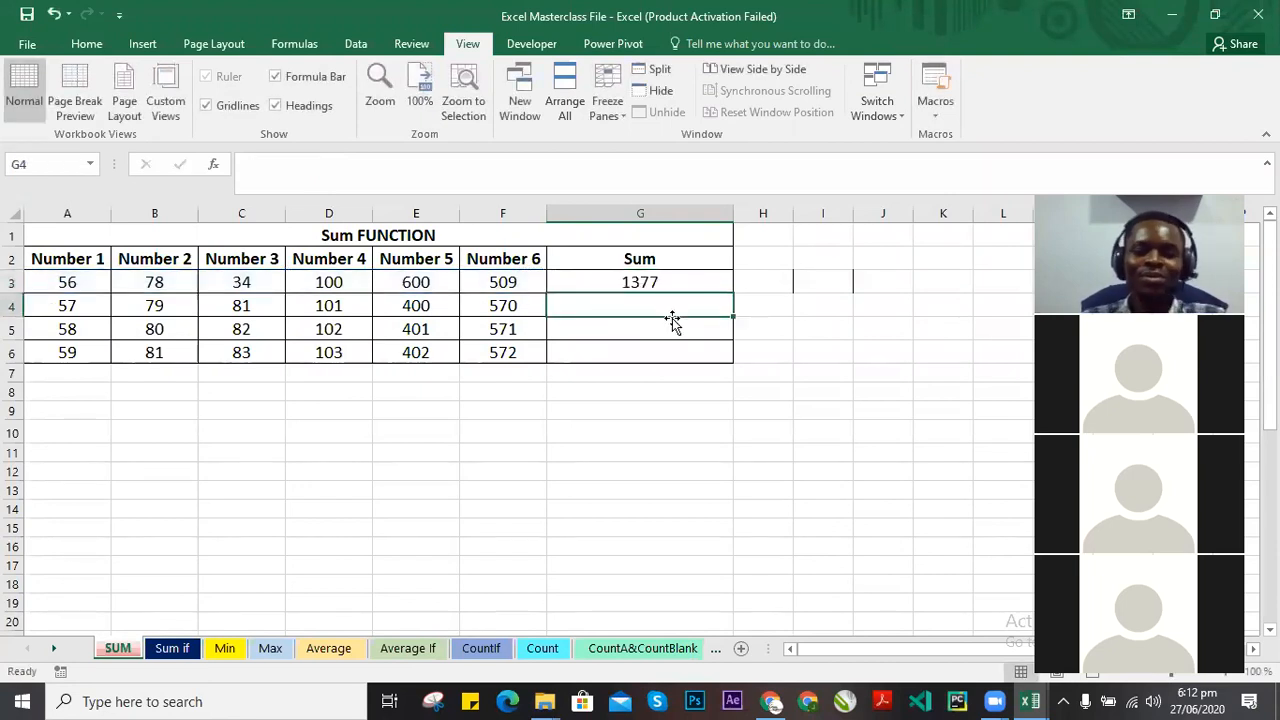
pyautogui.click(672, 281)
# On the Sum if sheet, narrow the range of the SUMIF formula in G3 to D3:F3, keeping the criterion ">40".
pyautogui.click(180, 652)
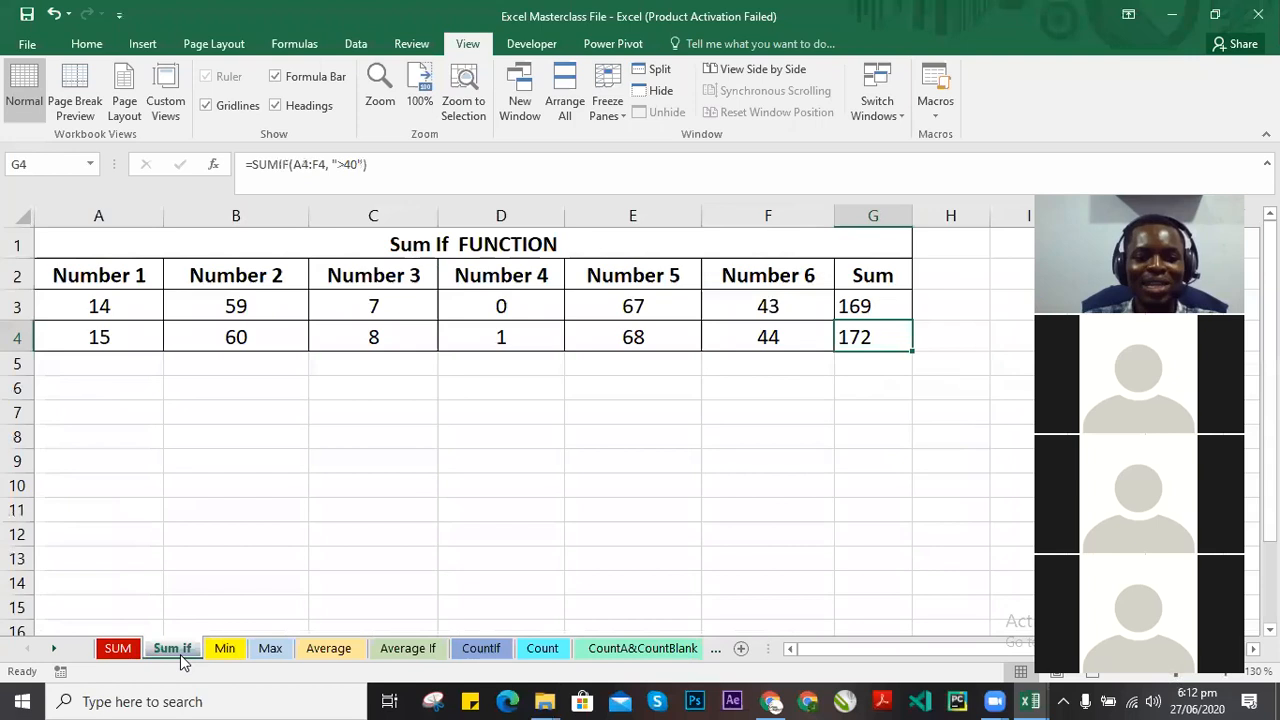
pyautogui.click(876, 306)
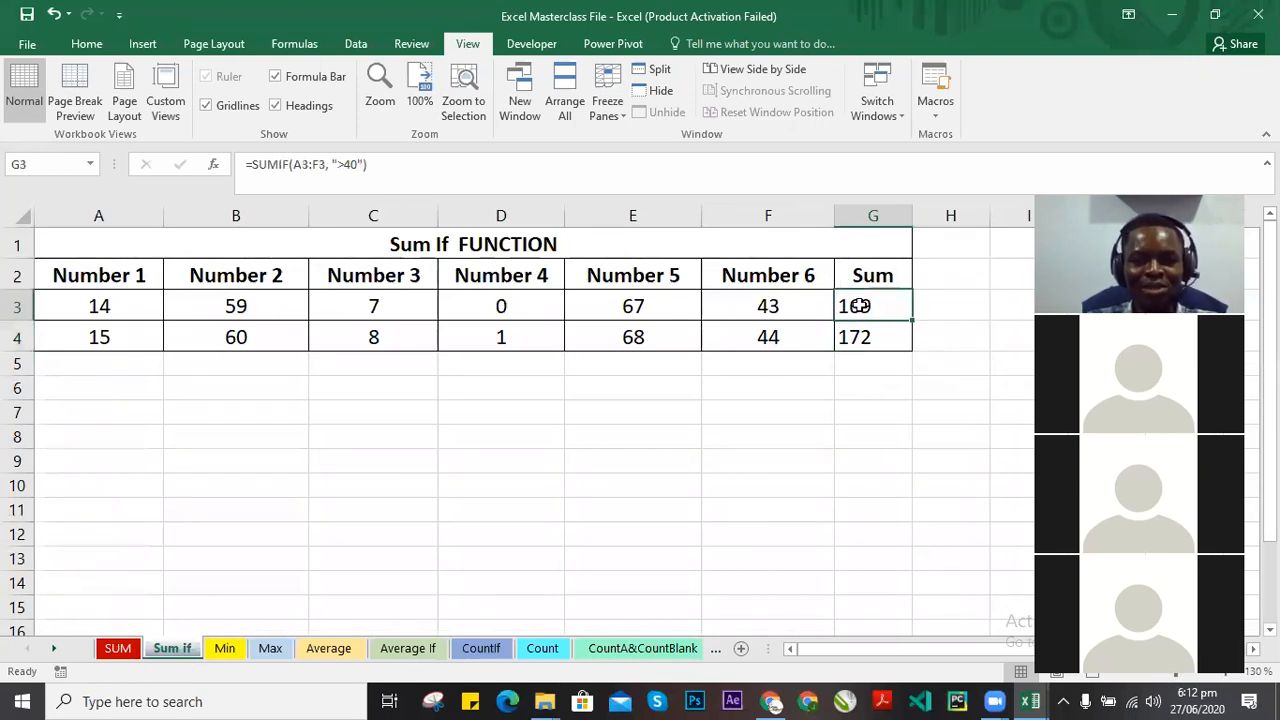
pyautogui.doubleClick(870, 306)
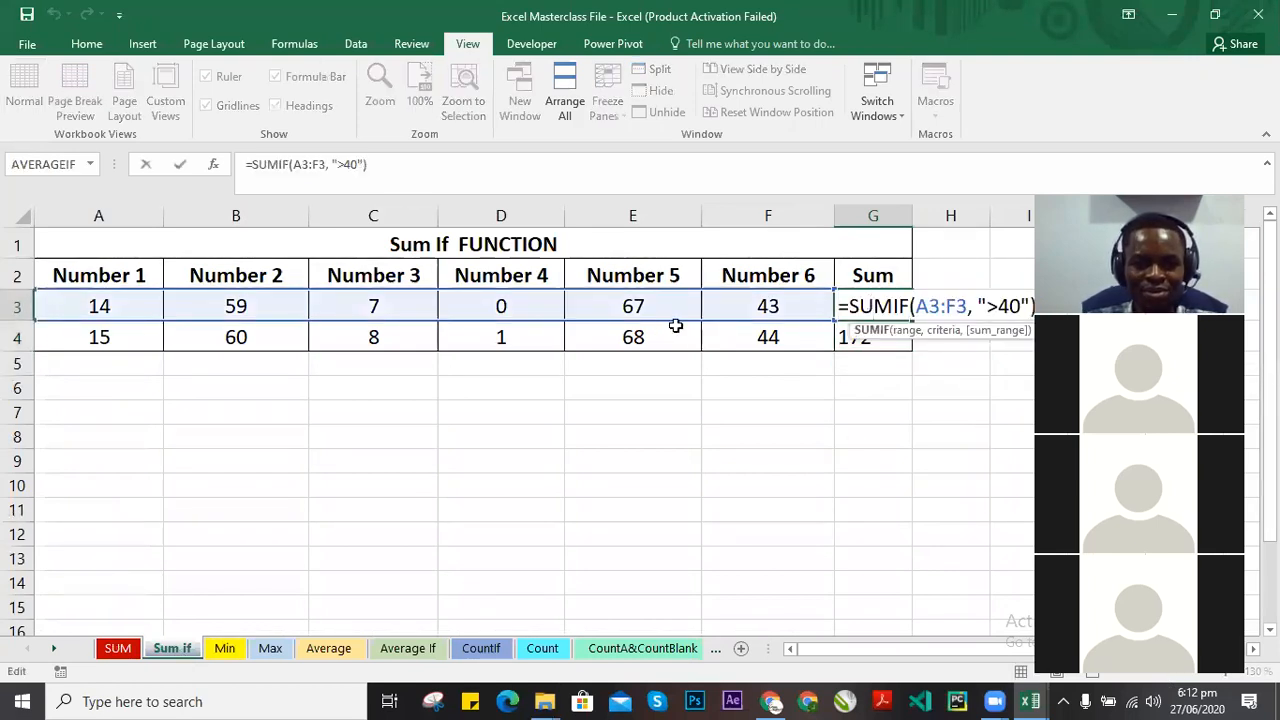
pyautogui.click(36, 328)
pyautogui.doubleClick(848, 300)
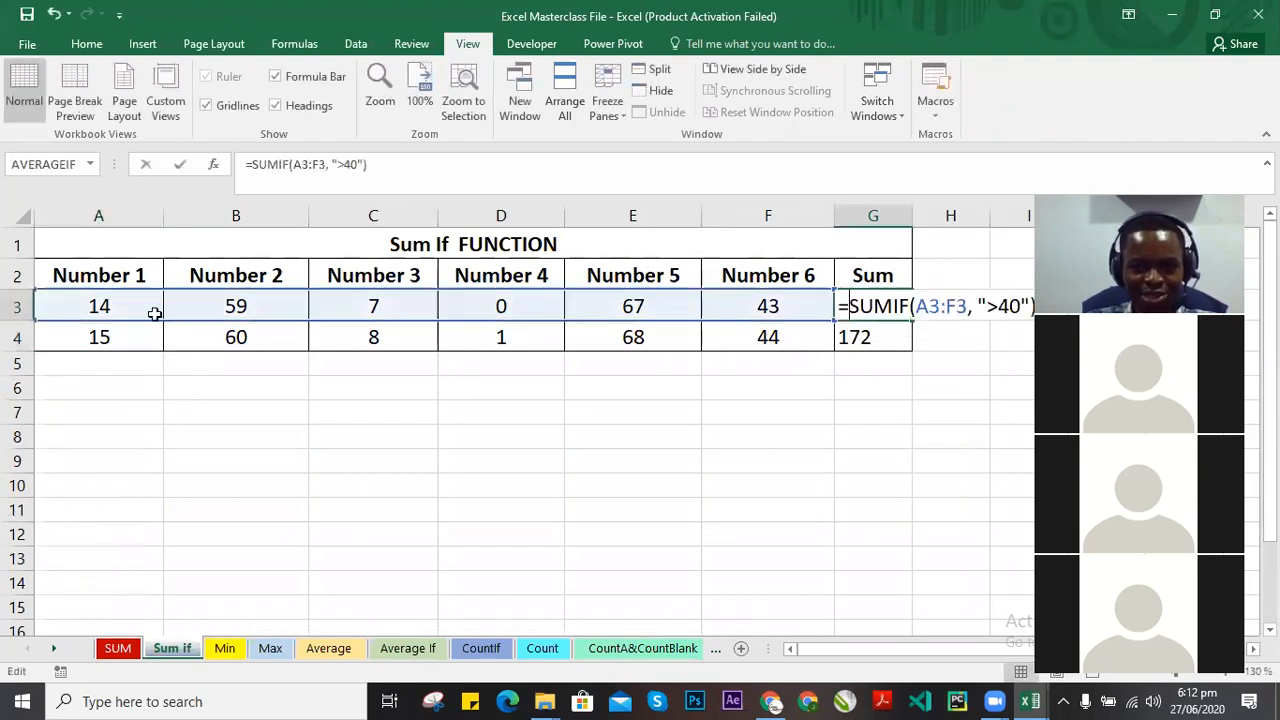
pyautogui.moveTo(36, 320); pyautogui.dragTo(463, 318)
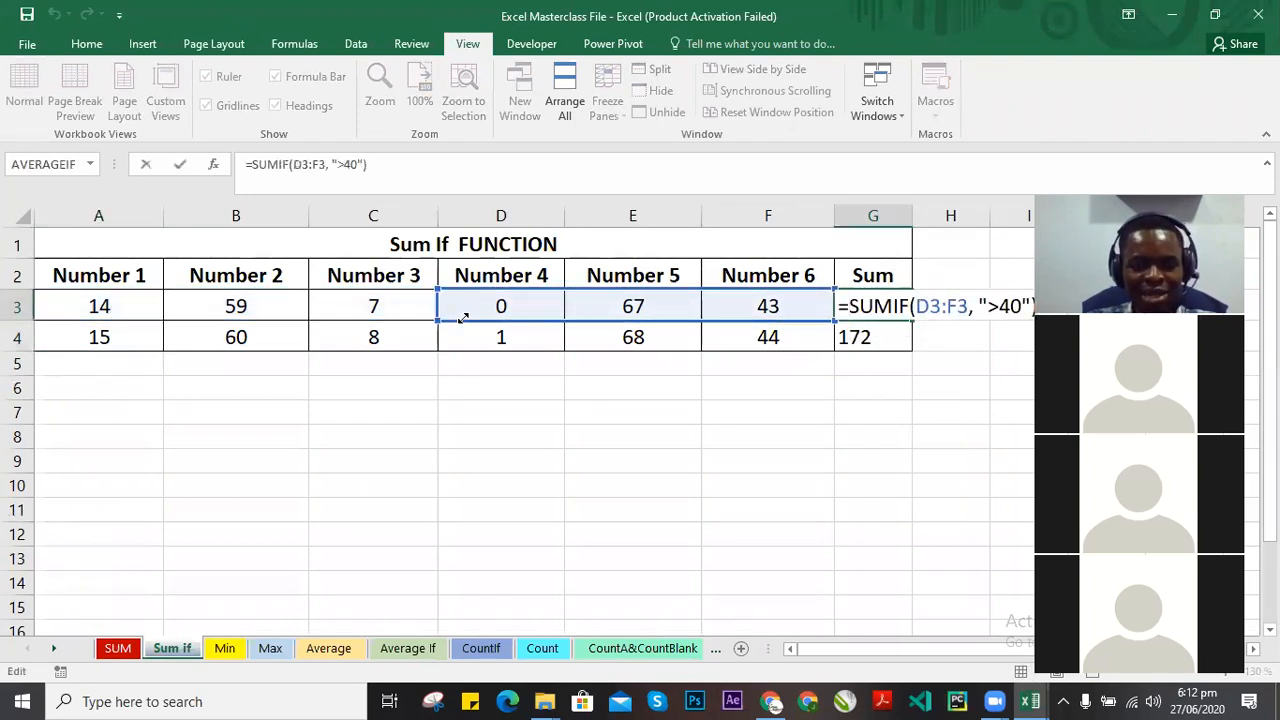
pyautogui.press('Return')
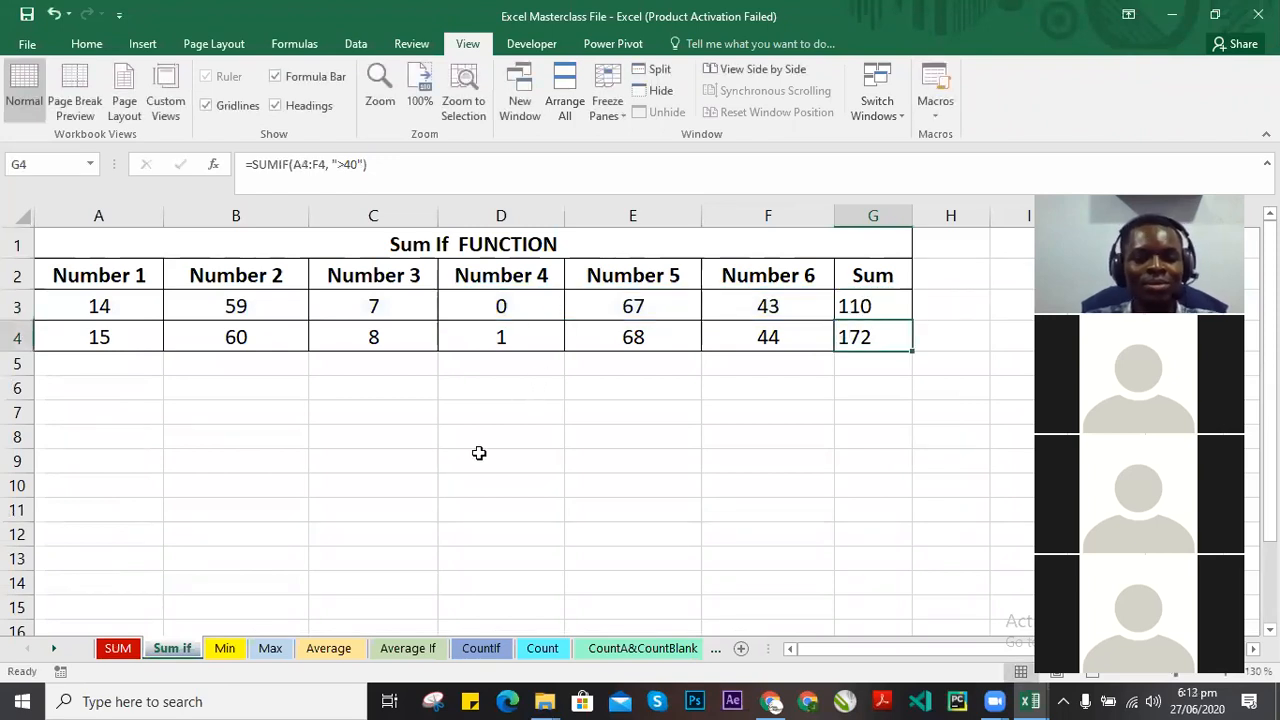
# On the Min sheet, examine the MIN formula in G3 and the cells it refers to.
pyautogui.click(224, 648)
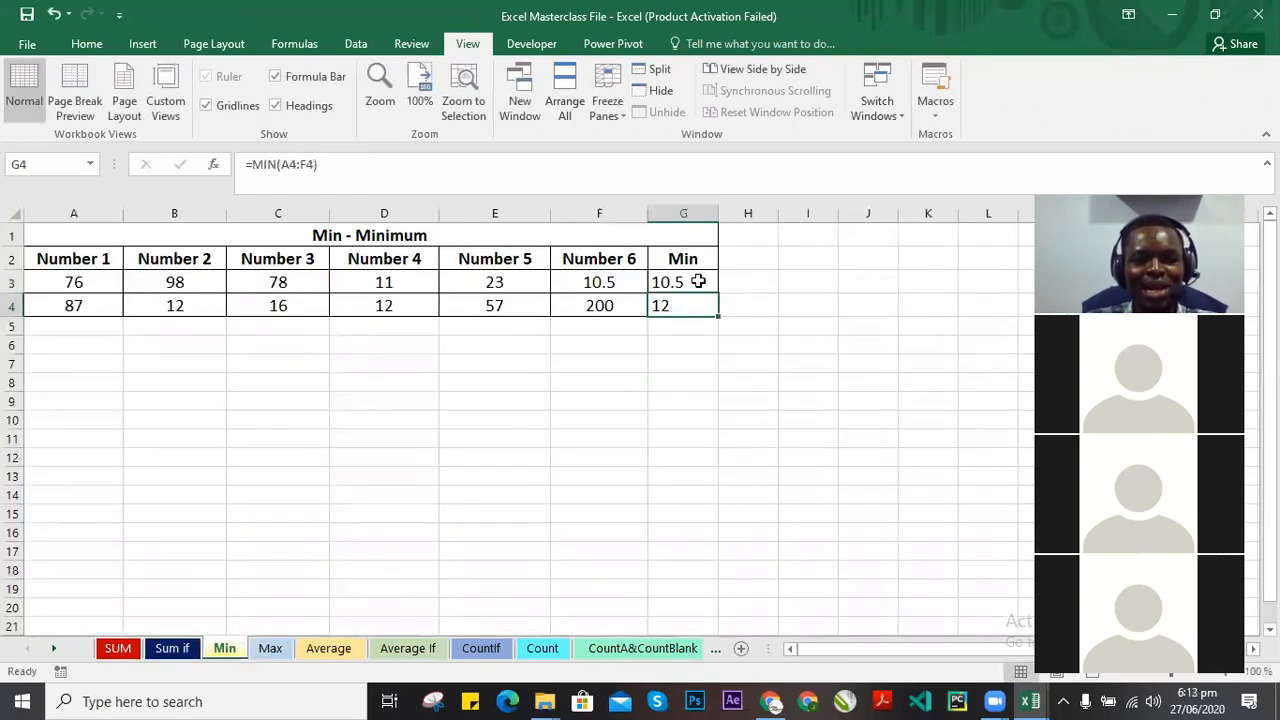
pyautogui.click(665, 284)
pyautogui.doubleClick(690, 283)
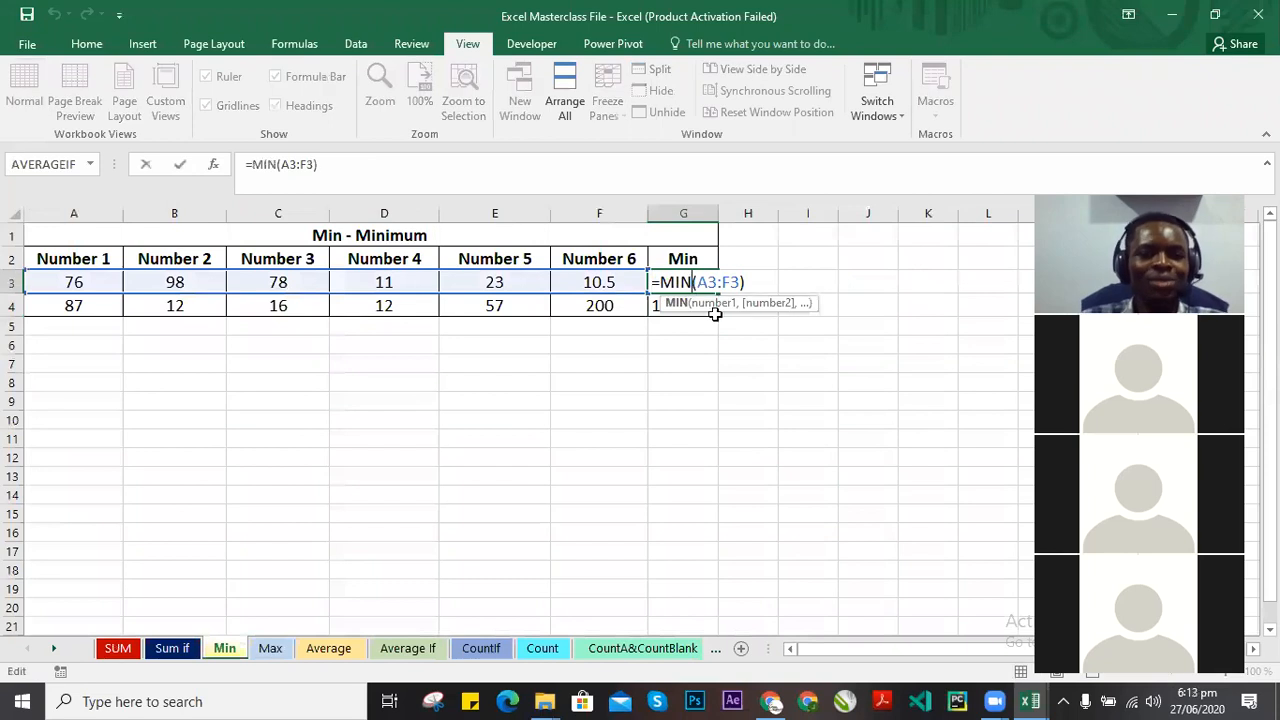
pyautogui.press('Escape')
pyautogui.click(688, 378)
pyautogui.doubleClick(679, 285)
pyautogui.press('Escape')
pyautogui.doubleClick(686, 280)
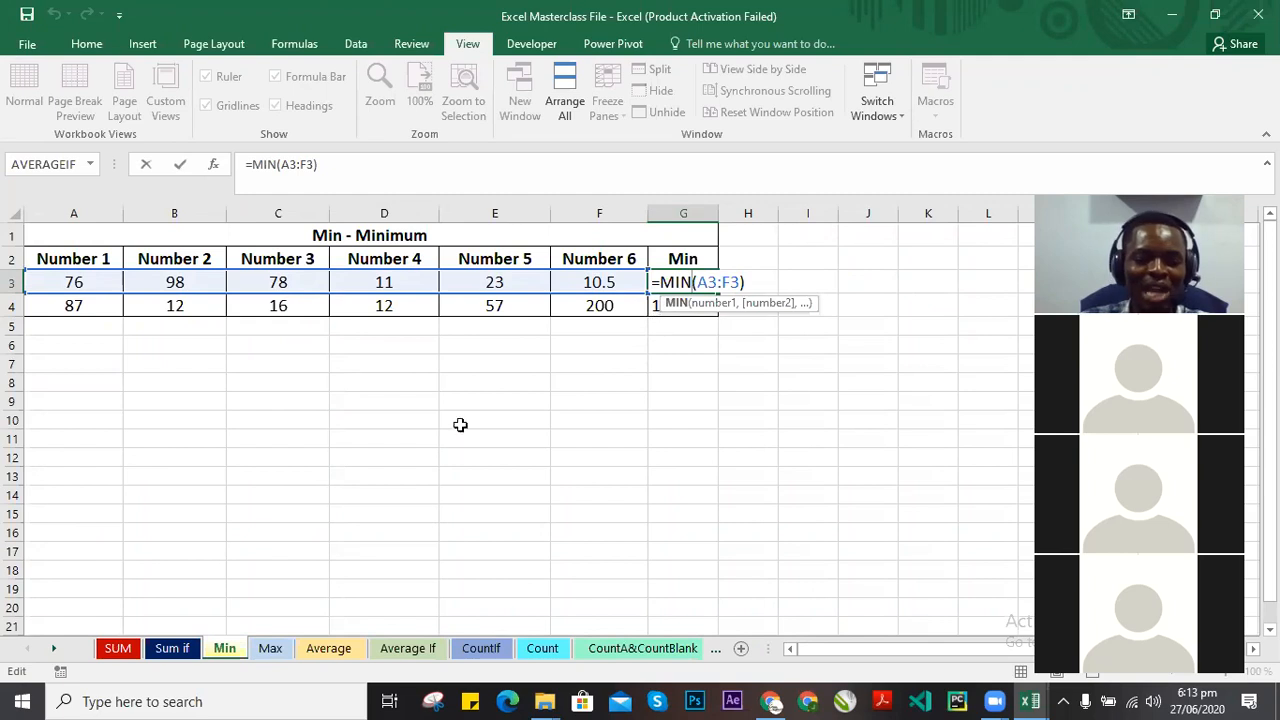
# On the CountIf sheet, narrow the range of the days-absent formula in K4 to G4:I4, keeping the criterion "ABS".
pyautogui.click(472, 650)
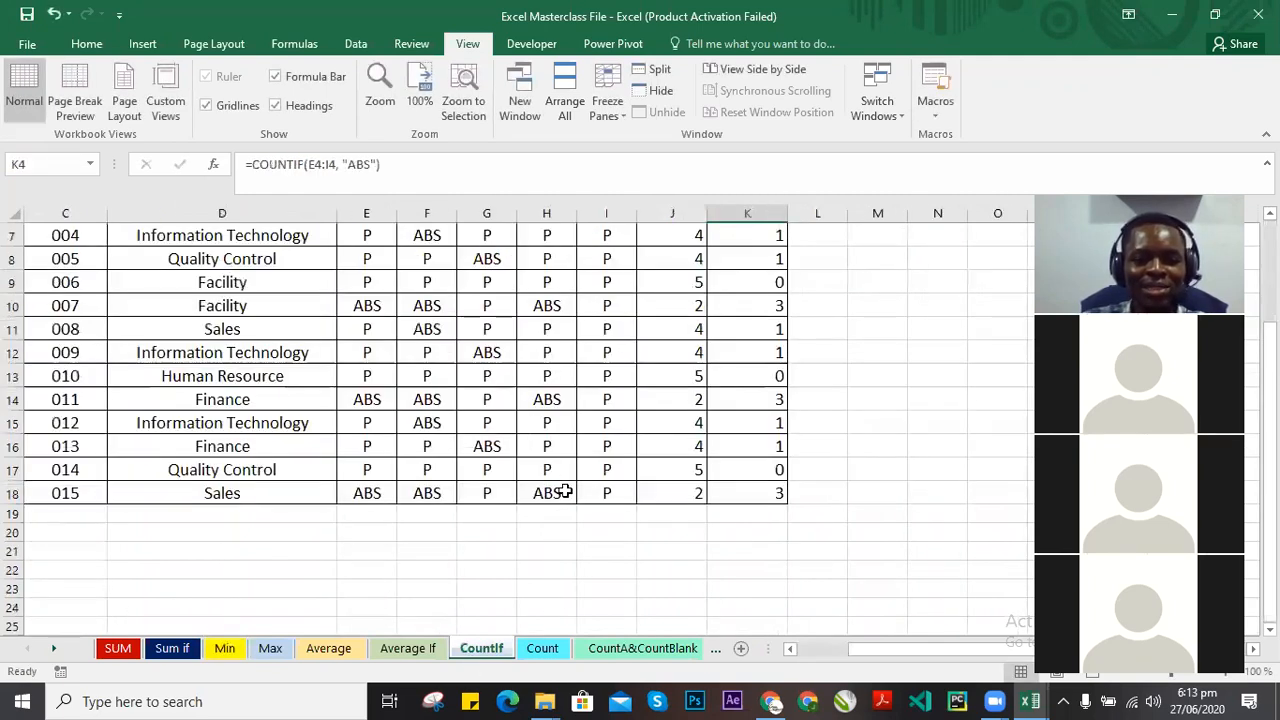
pyautogui.scroll(2, 690, 385)
pyautogui.doubleClick(735, 384)
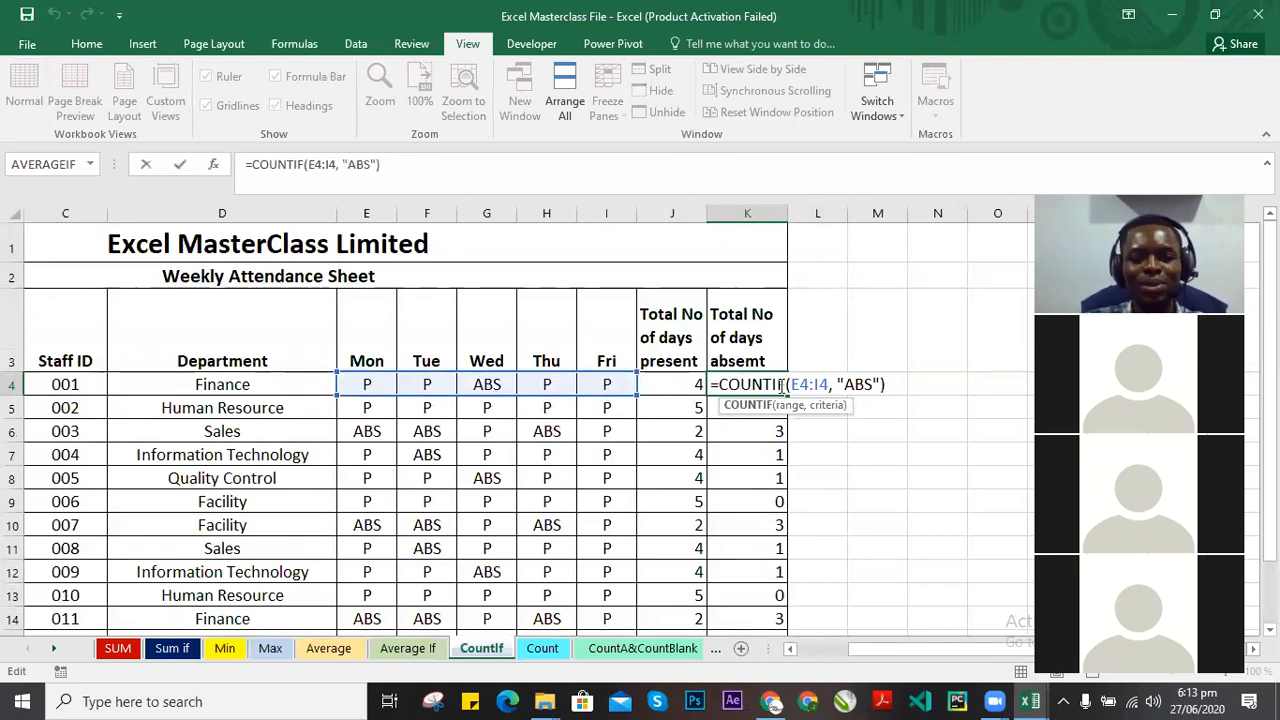
pyautogui.moveTo(338, 392); pyautogui.dragTo(452, 398)
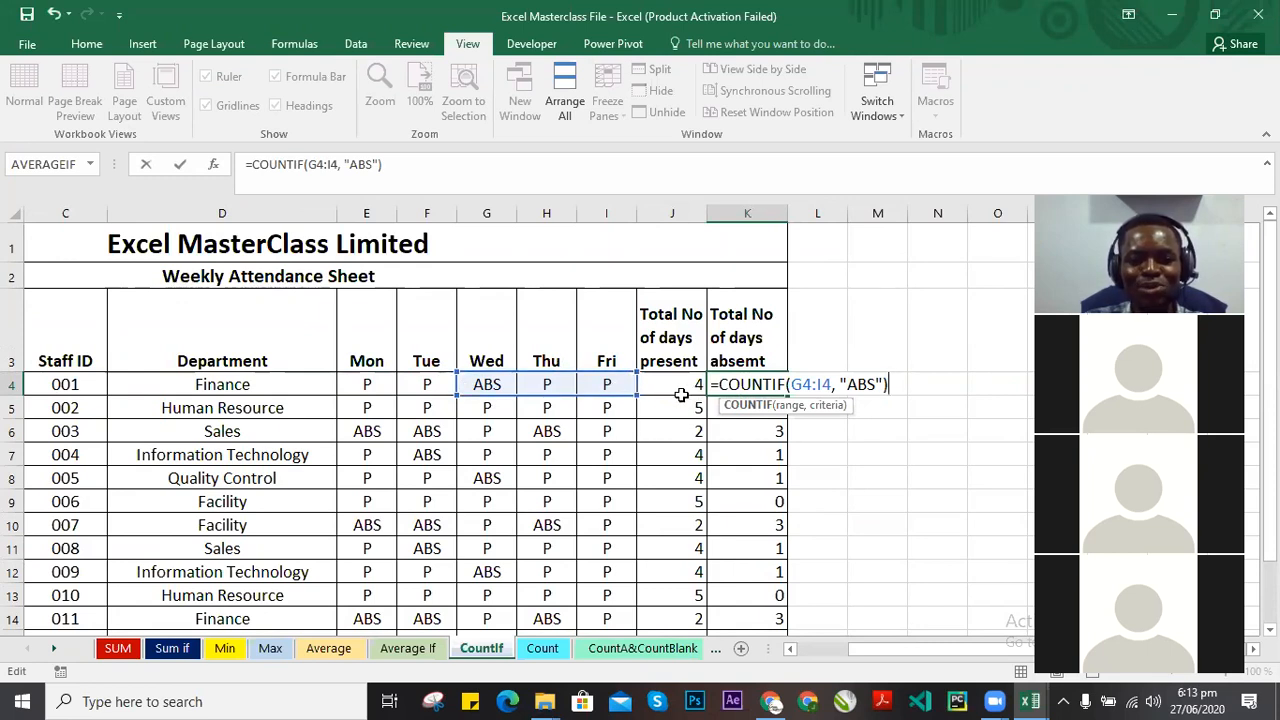
pyautogui.press('Return')
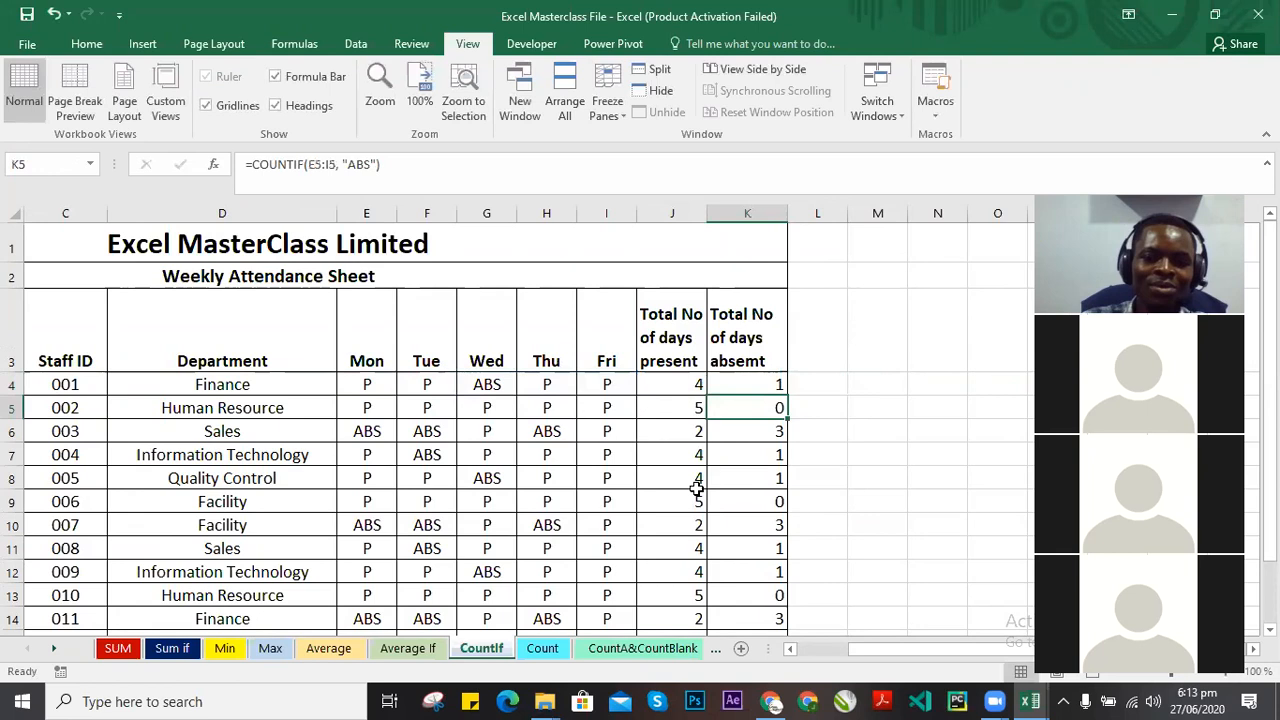
# Narrow the range of the days-present COUNTIF formula in J4 to G4:I4, keeping the criterion "P".
pyautogui.click(686, 388)
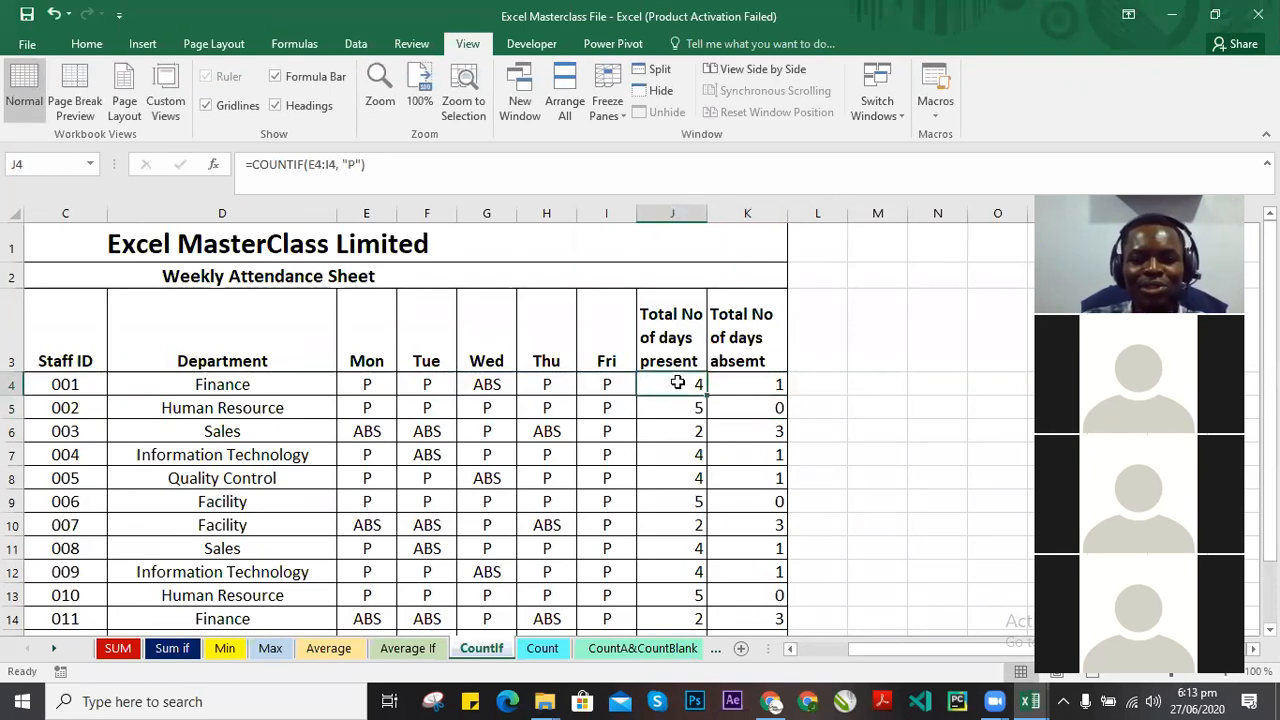
pyautogui.doubleClick(676, 383)
pyautogui.moveTo(335, 395); pyautogui.dragTo(481, 402)
pyautogui.press('Return')
pyautogui.click(688, 388)
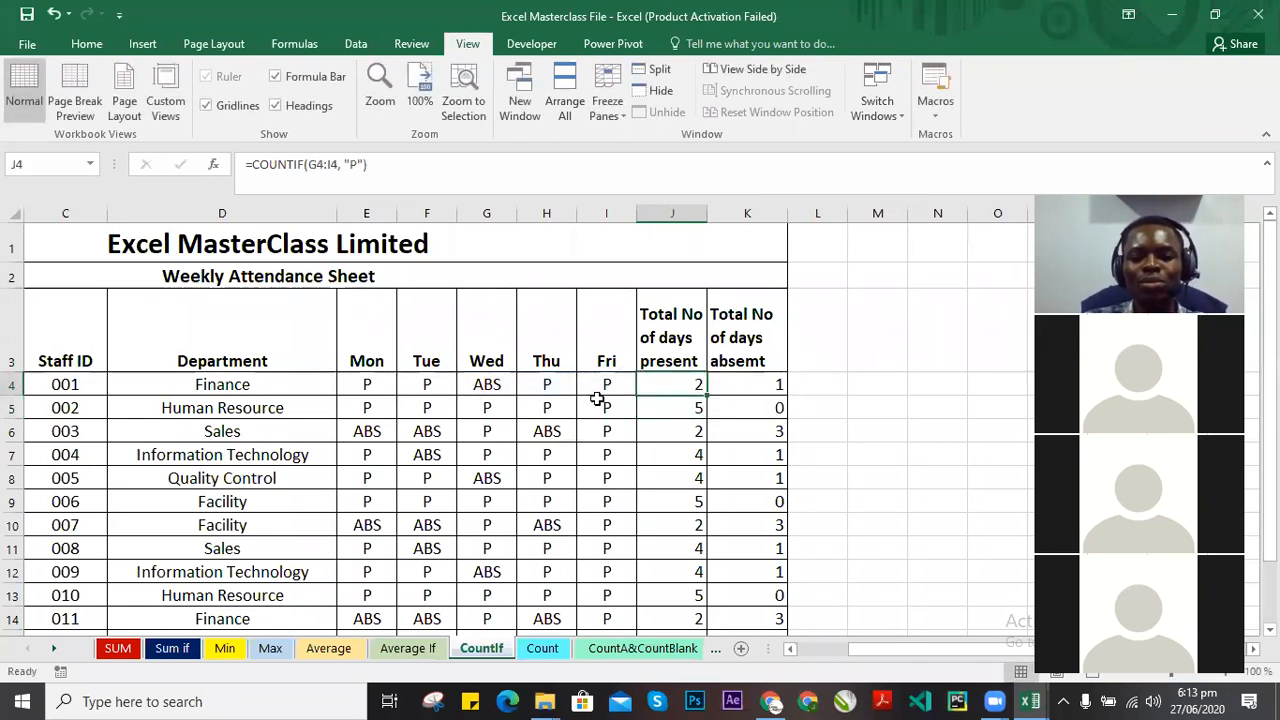
# Extend the range of the days-present formula in J4 back to the whole week, E4:I4.
pyautogui.doubleClick(752, 384)
pyautogui.press('Escape')
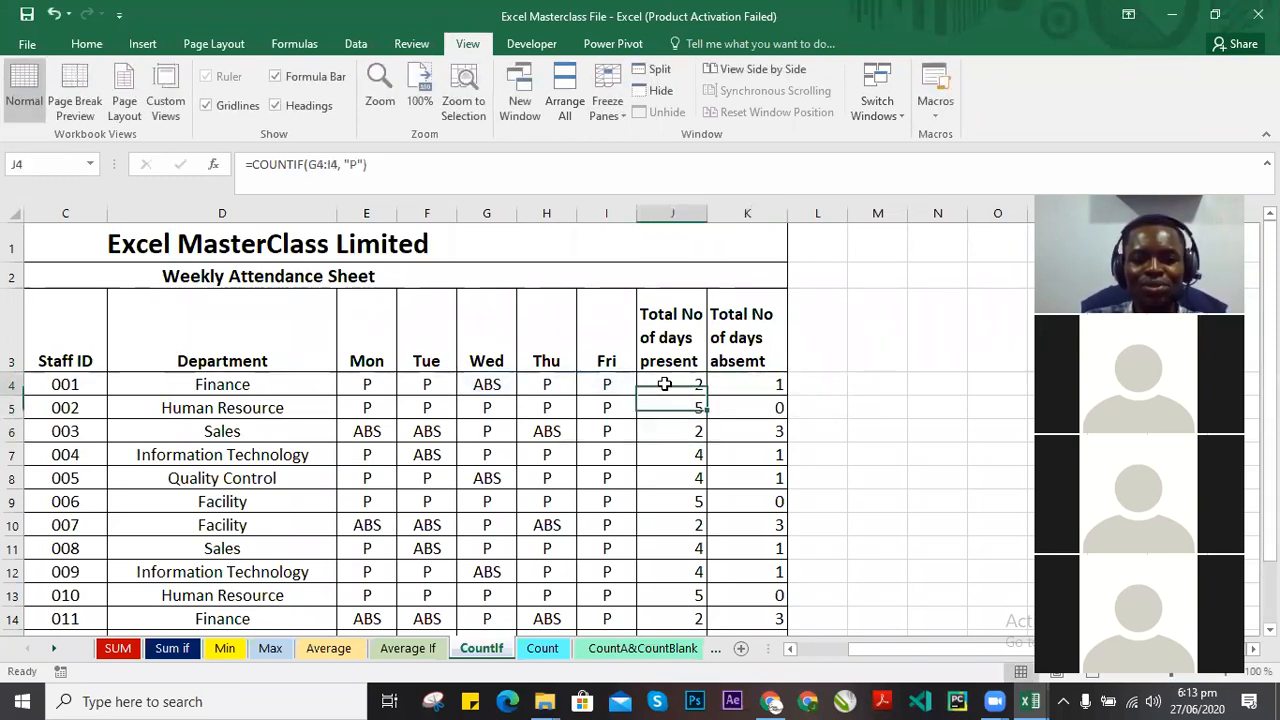
pyautogui.doubleClick(678, 385)
pyautogui.moveTo(457, 397); pyautogui.dragTo(342, 397)
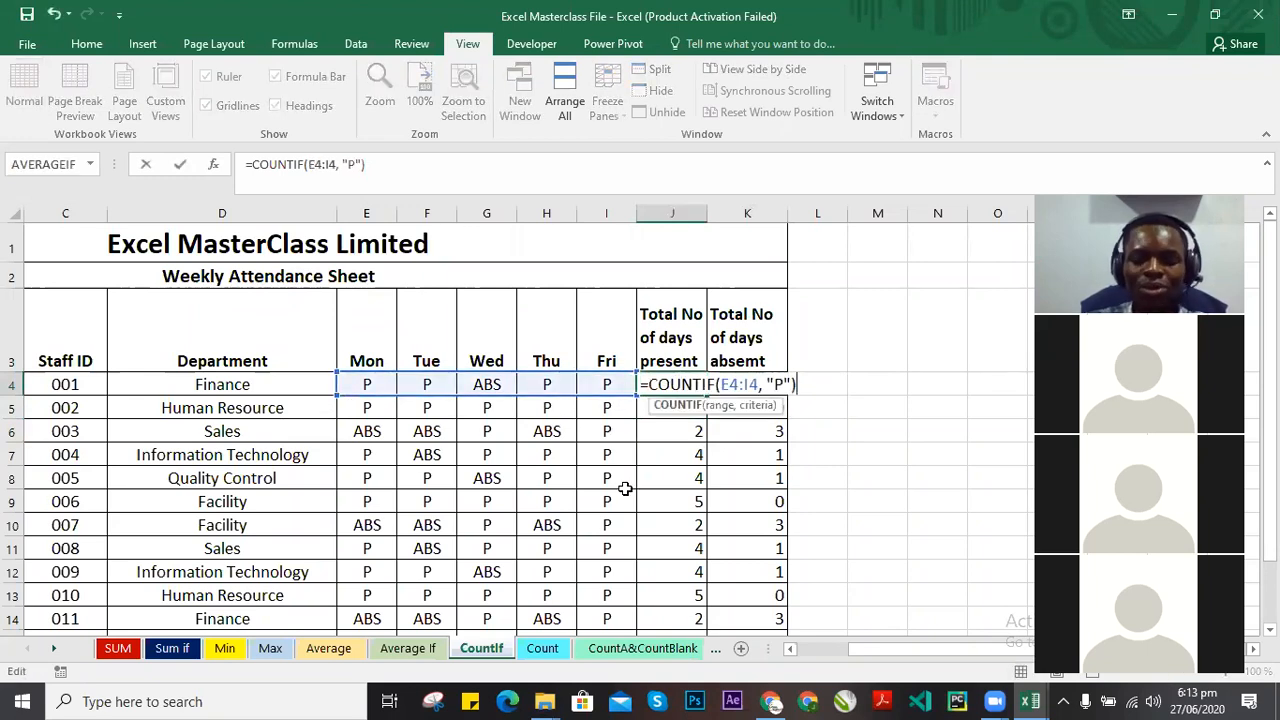
pyautogui.press('Return')
# Extend the range of the days-absent formula in K4 back to E4:I4, keeping the criterion "ABS".
pyautogui.click(752, 385)
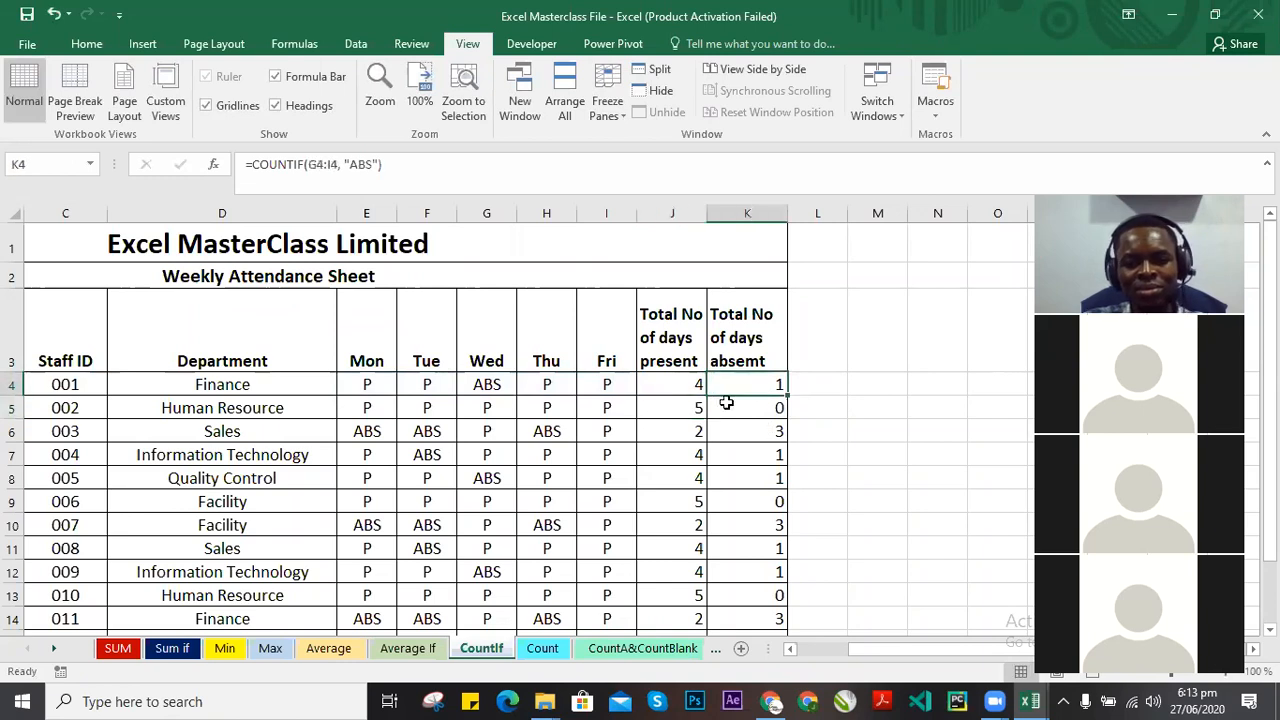
pyautogui.doubleClick(733, 381)
pyautogui.moveTo(455, 394); pyautogui.dragTo(362, 404)
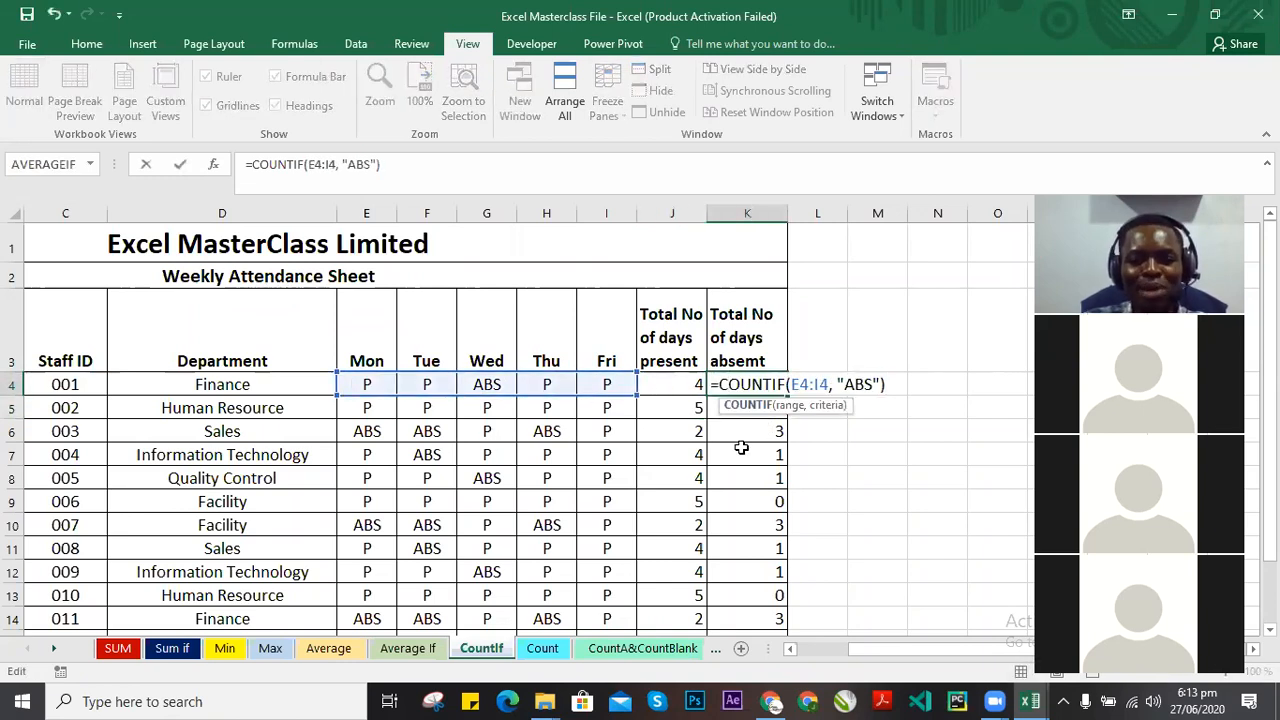
pyautogui.press('Return')
pyautogui.click(747, 386)
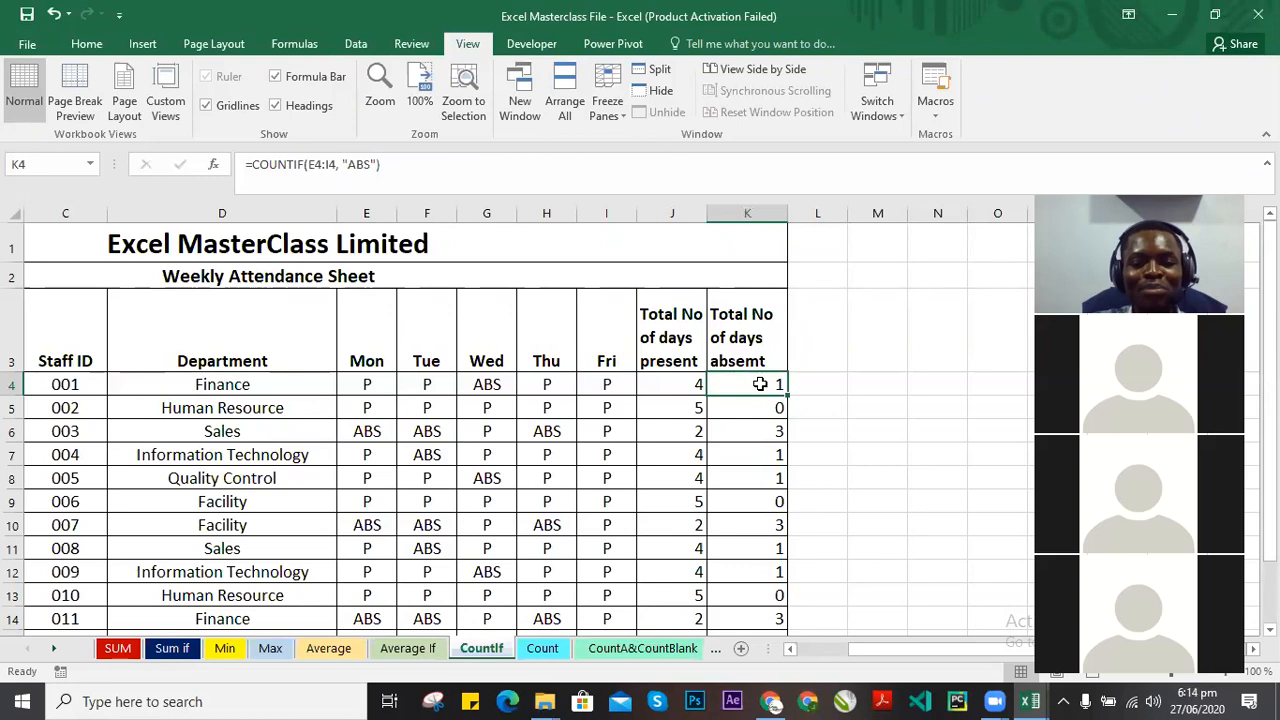
pyautogui.click(830, 386)
# On the SUM sheet, change the end of the G3 formula's range to F4 so that it sums A3:F4.
pyautogui.click(117, 648)
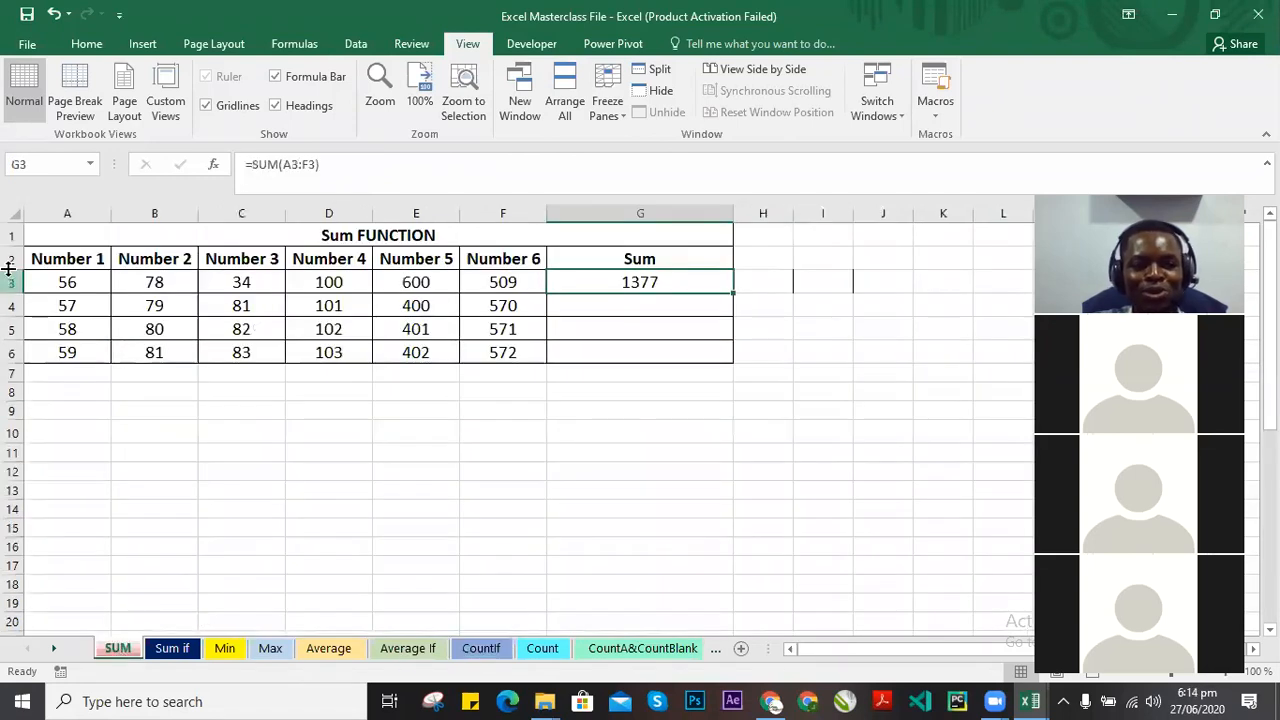
pyautogui.click(76, 282)
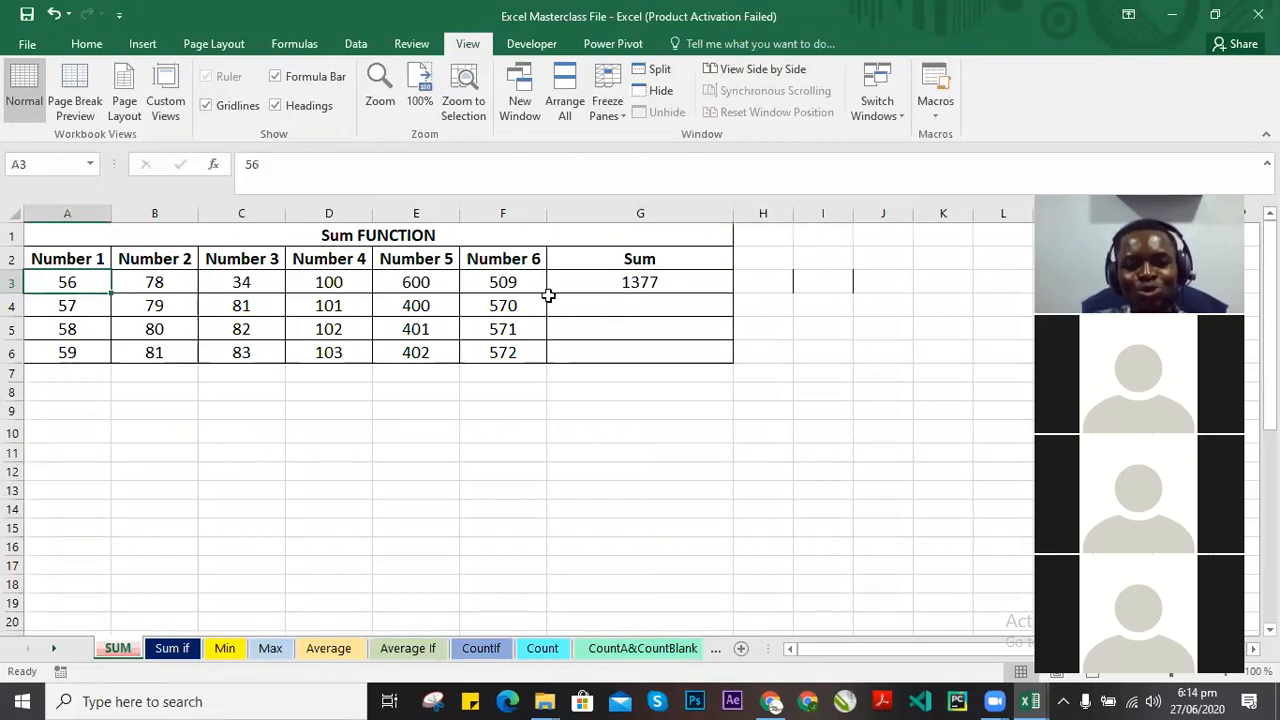
pyautogui.click(503, 283)
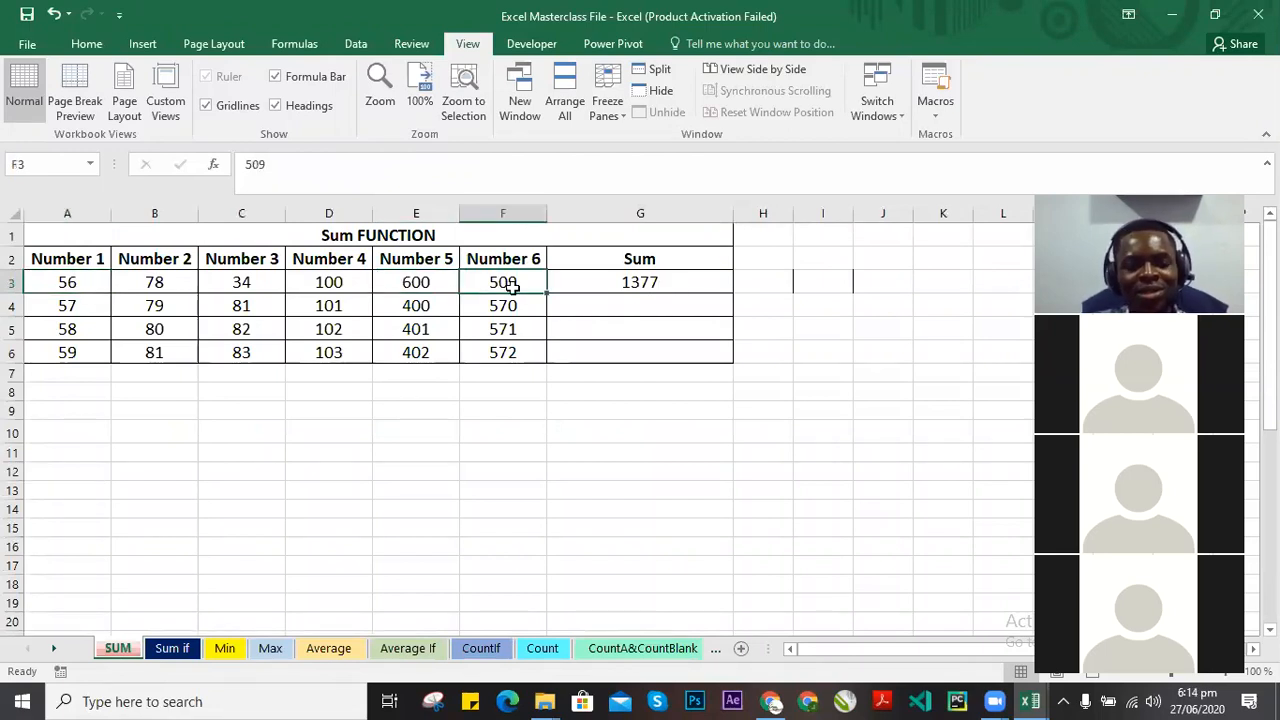
pyautogui.click(655, 282)
pyautogui.doubleClick(683, 282)
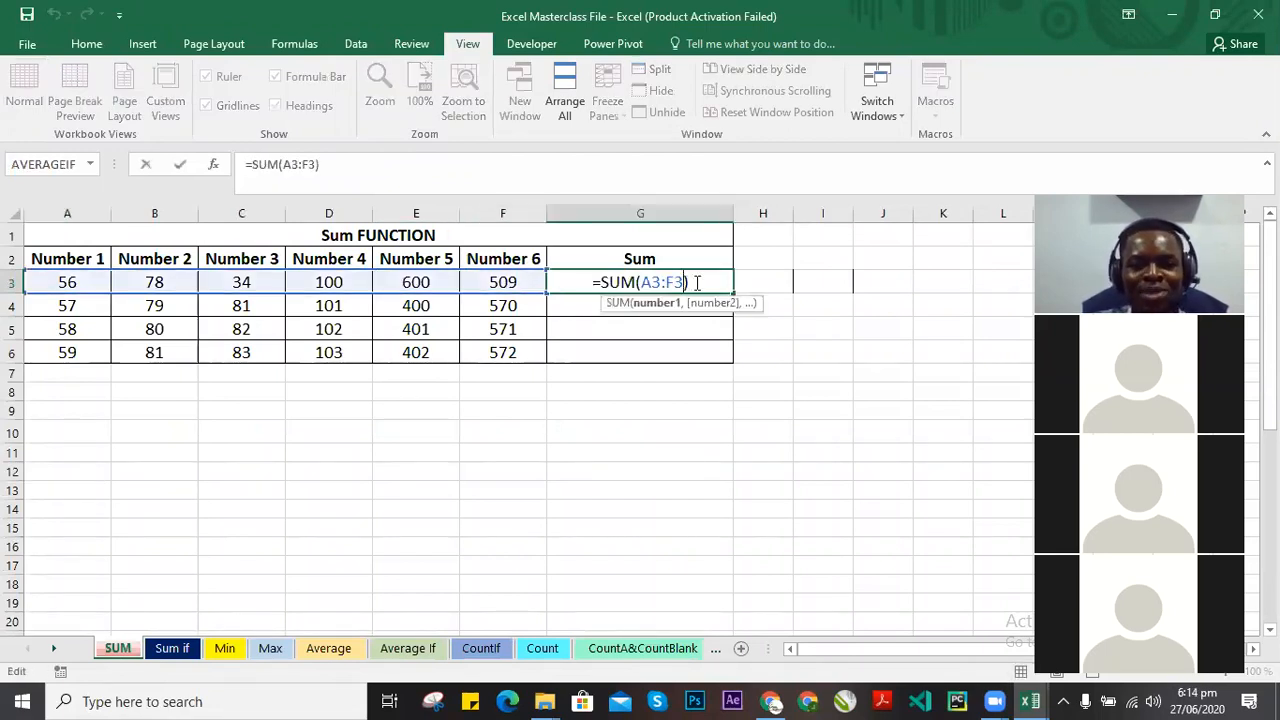
pyautogui.press('BackSpace')
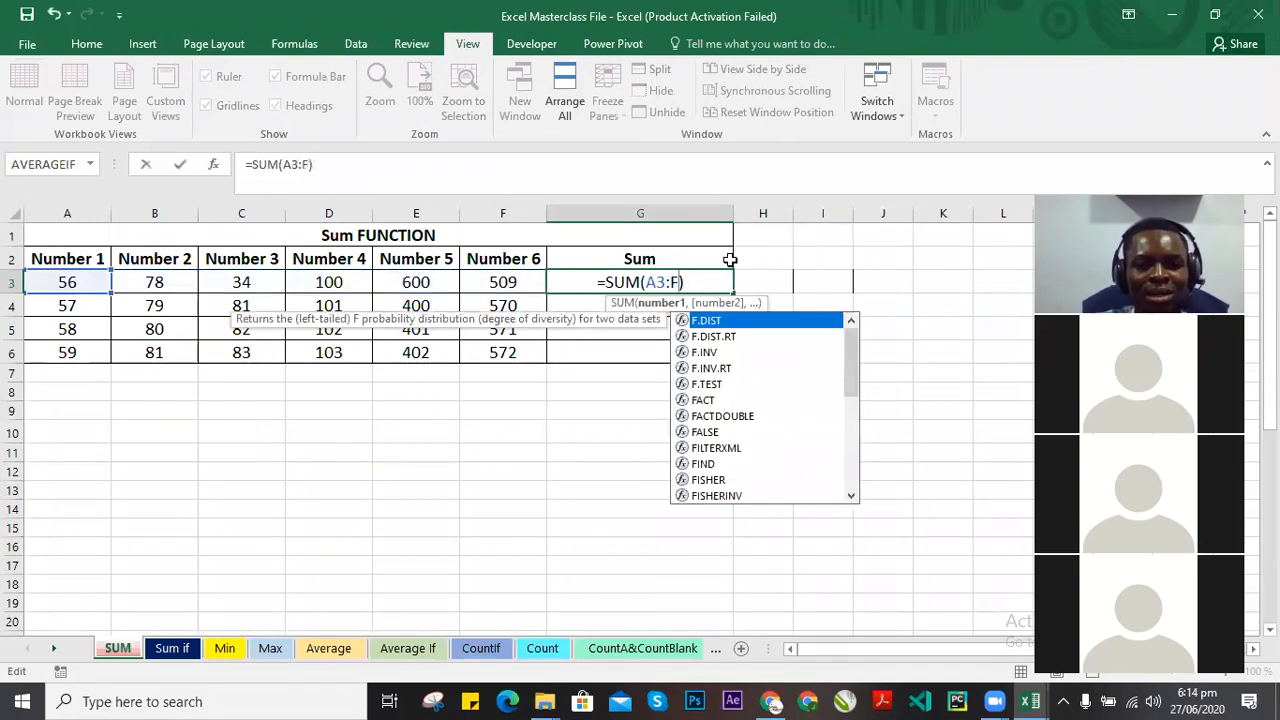
pyautogui.press('BackSpace')
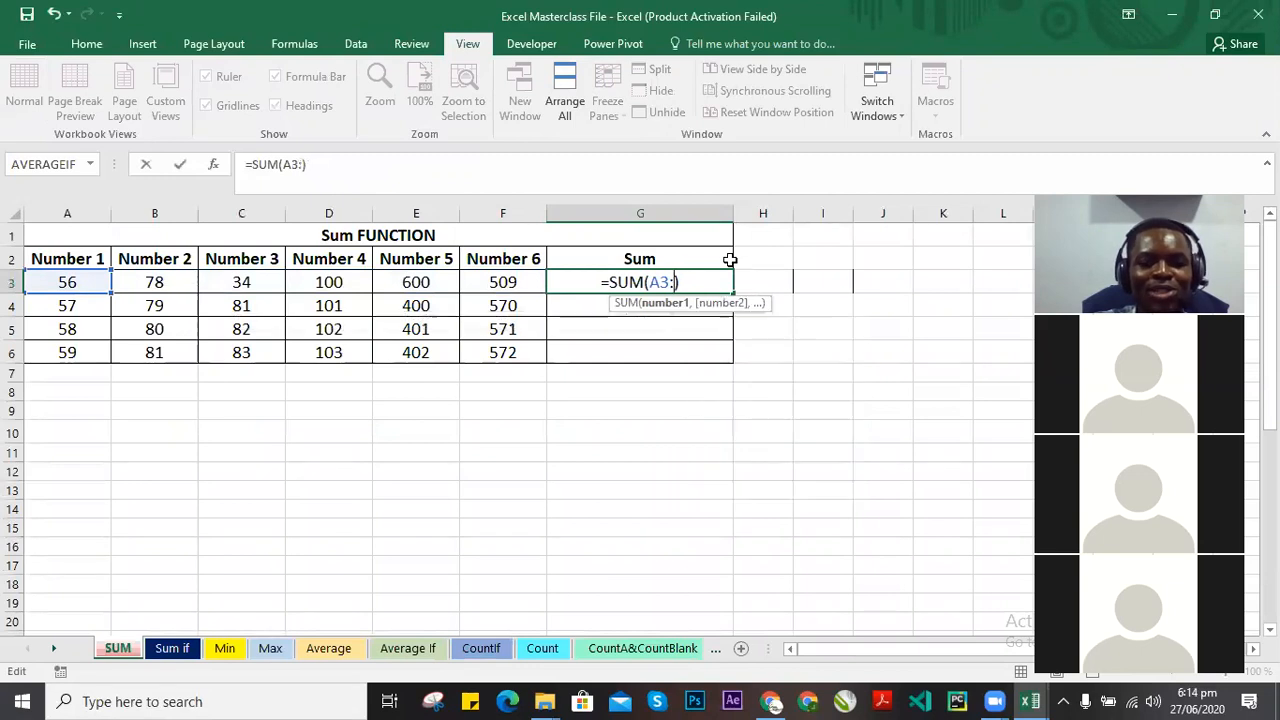
pyautogui.write('f4')
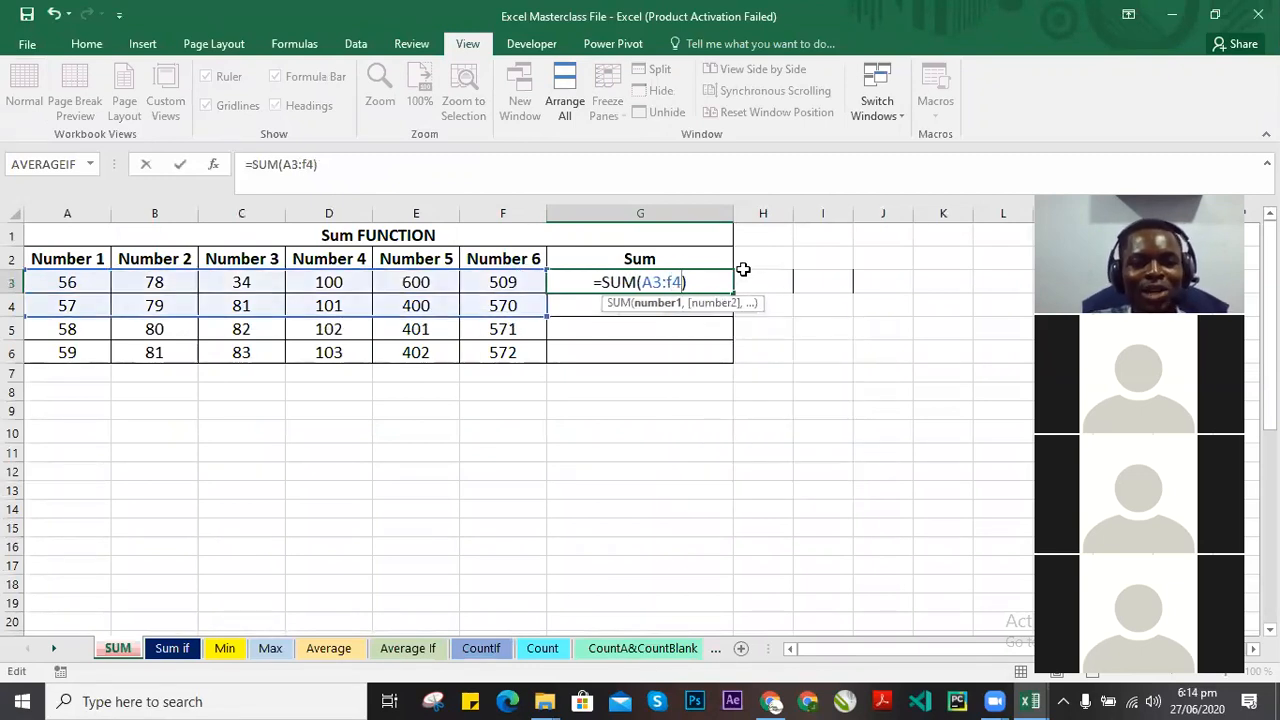
pyautogui.press('Return')
pyautogui.click(683, 284)
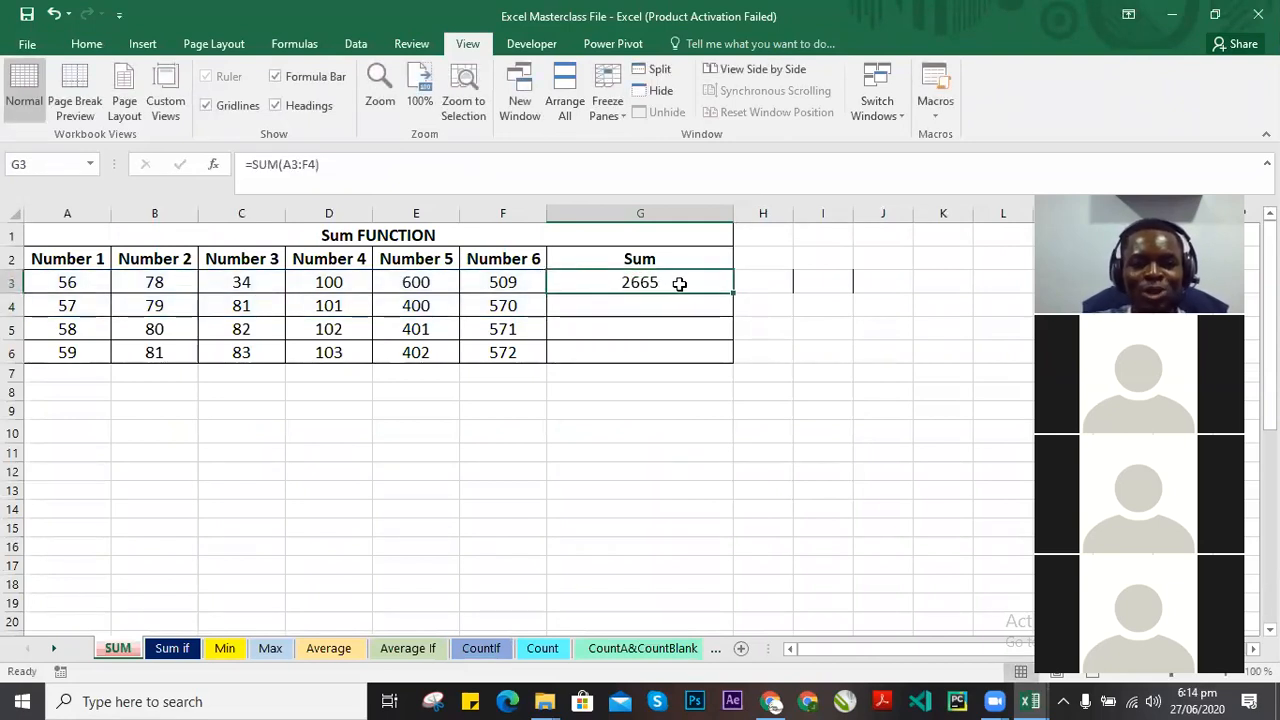
# Shrink the range of the SUM formula in G3 to the single row A3:F3.
pyautogui.doubleClick(685, 283)
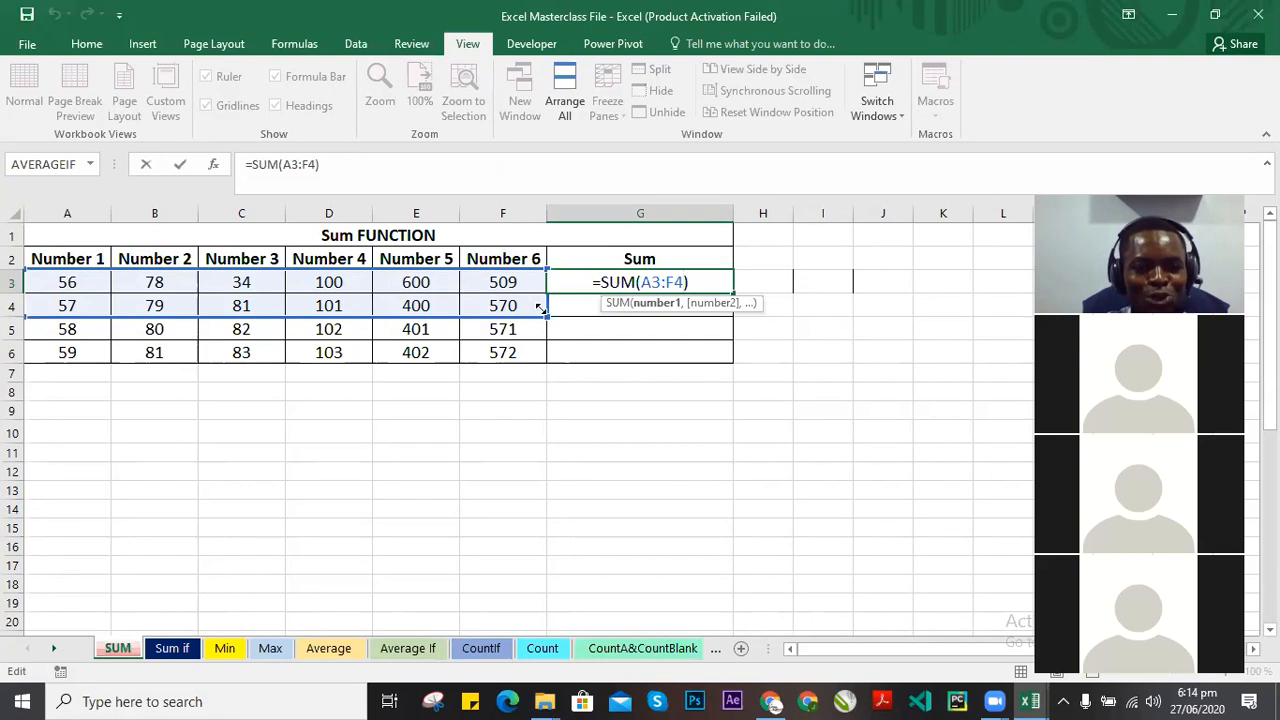
pyautogui.moveTo(540, 309); pyautogui.dragTo(540, 292)
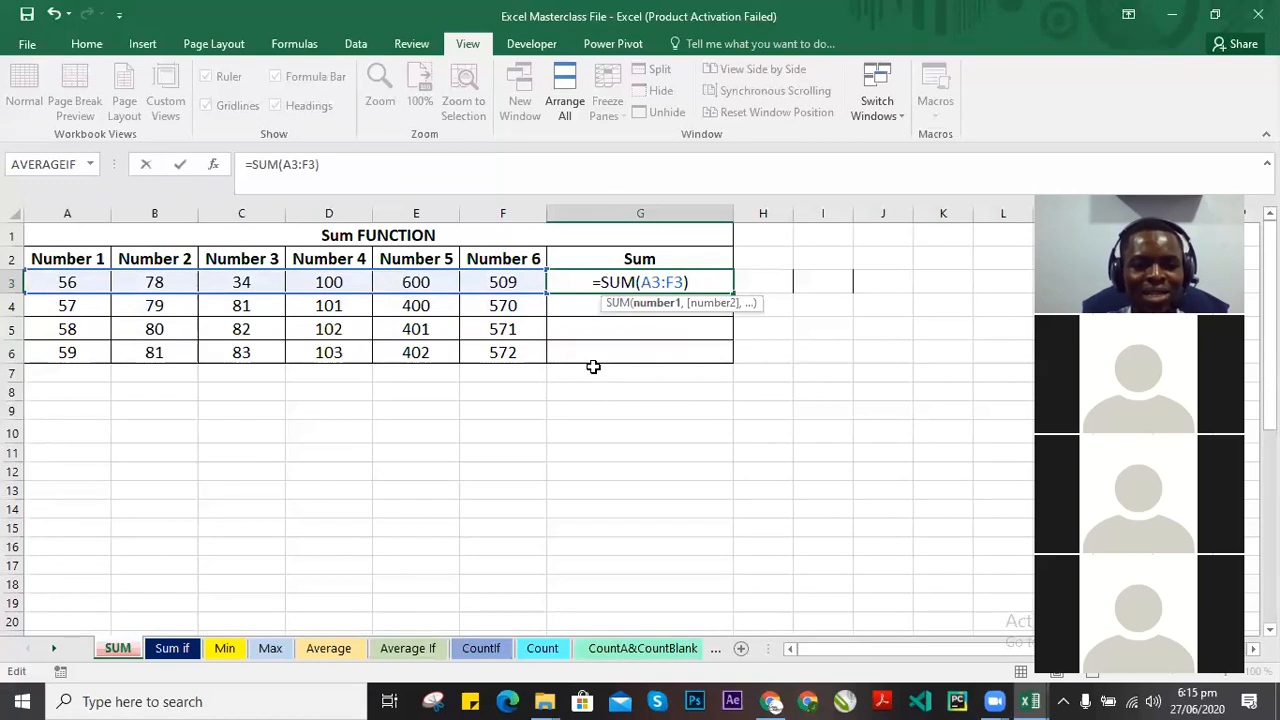
pyautogui.press('Return')
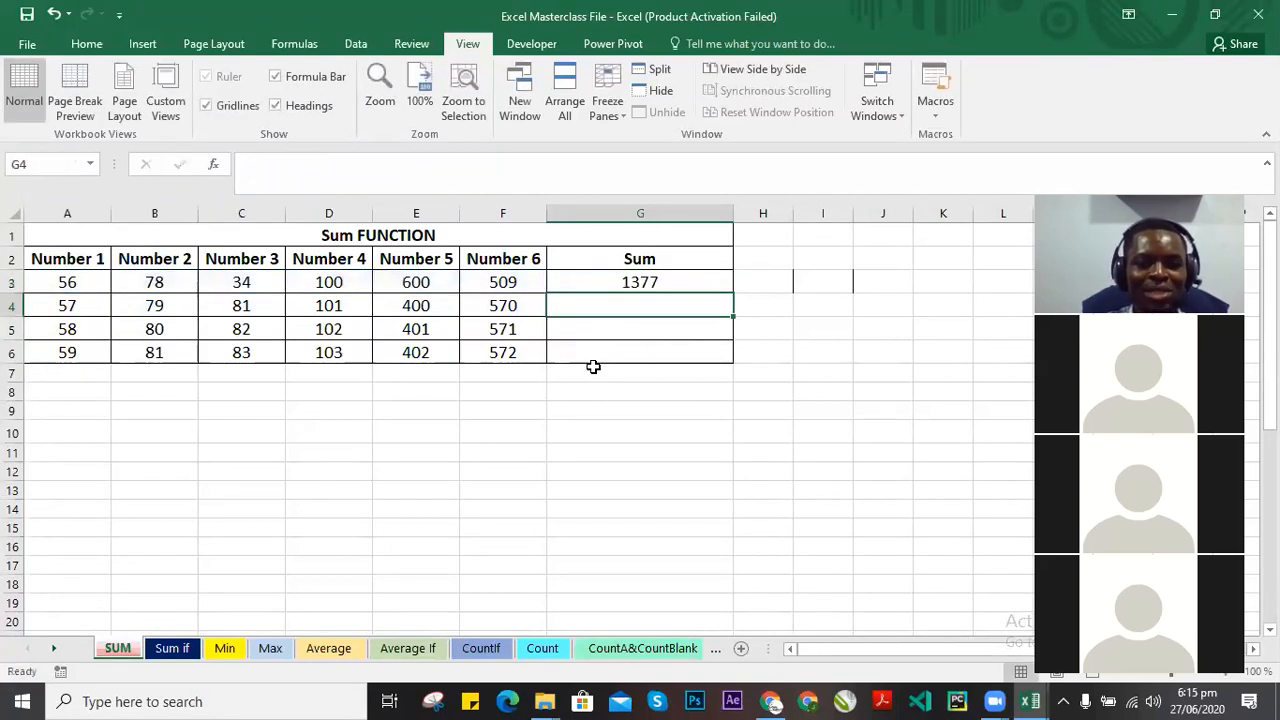
# Examine the SUM formula in G3 and its referenced cells, leaving it as it is.
pyautogui.click(679, 281)
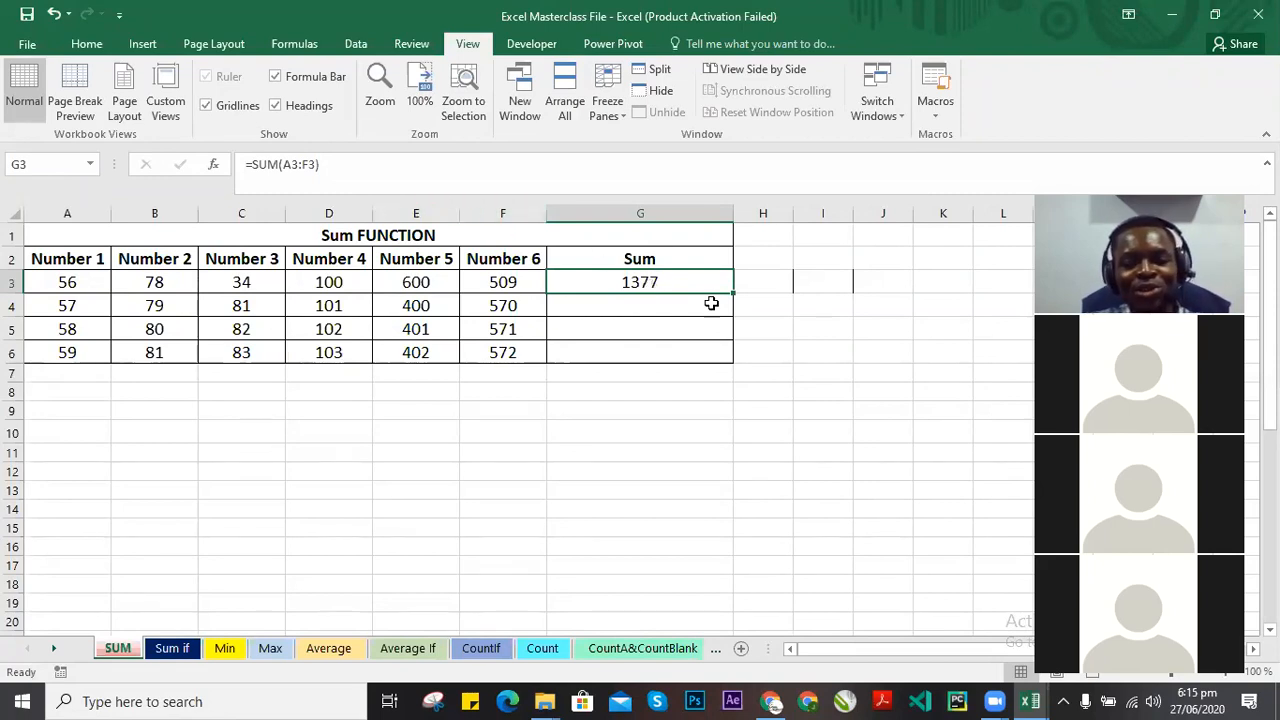
pyautogui.click(688, 347)
pyautogui.click(681, 284)
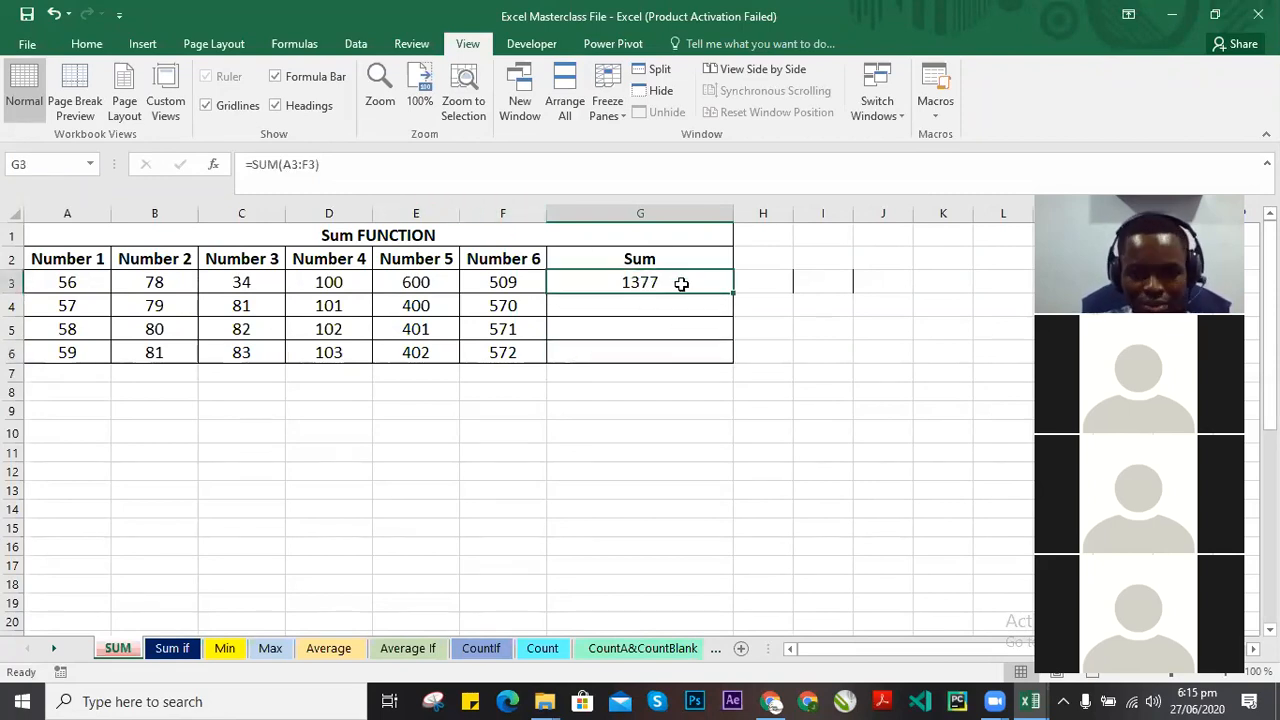
pyautogui.moveTo(678, 336); pyautogui.dragTo(685, 348)
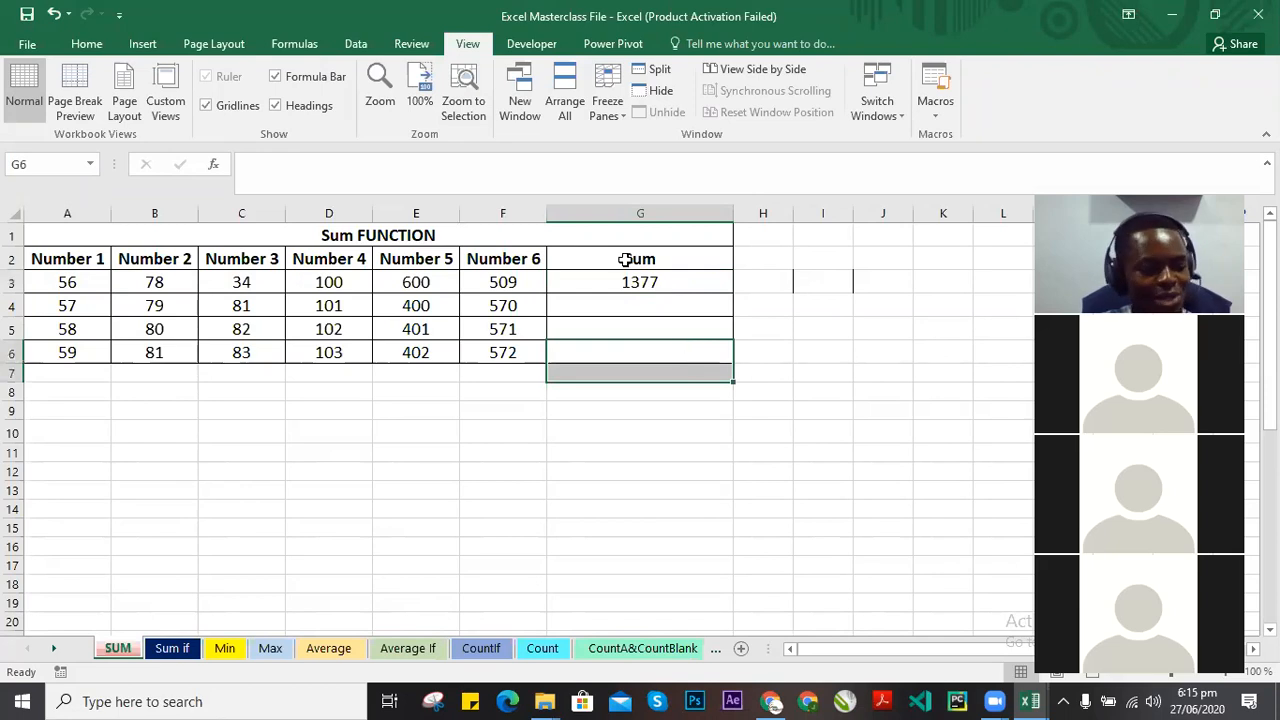
pyautogui.click(685, 288)
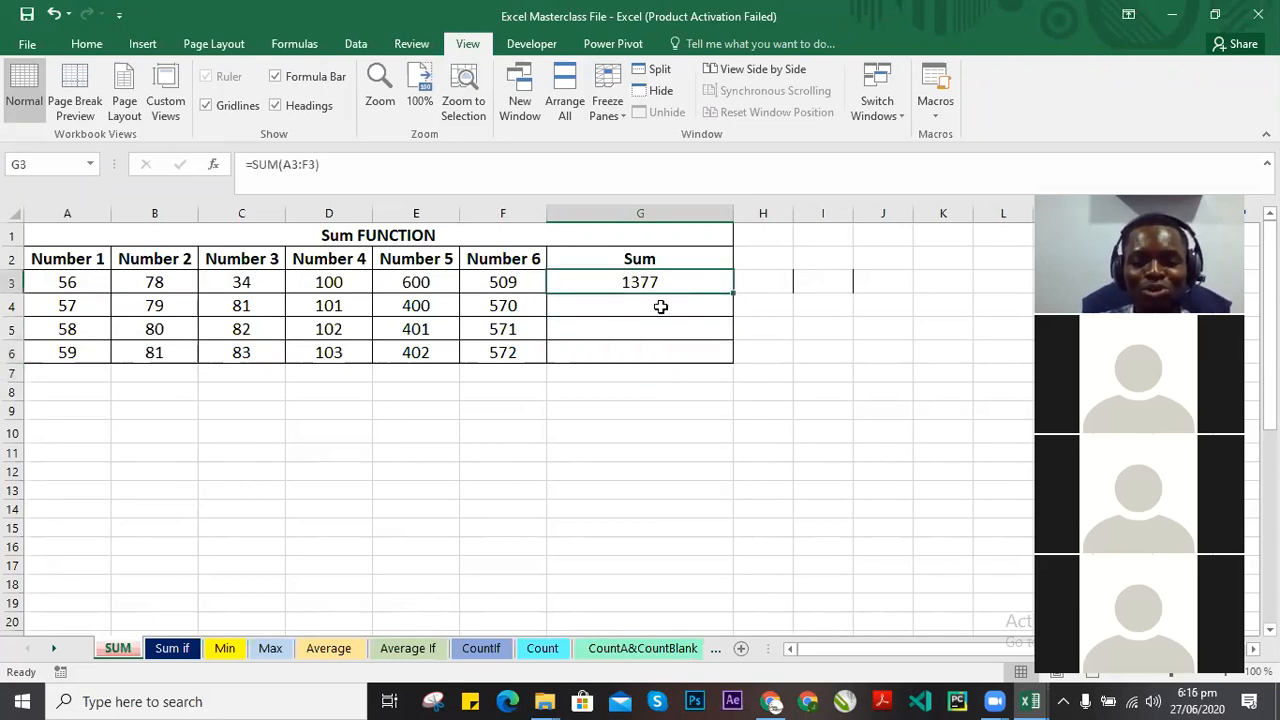
pyautogui.doubleClick(688, 282)
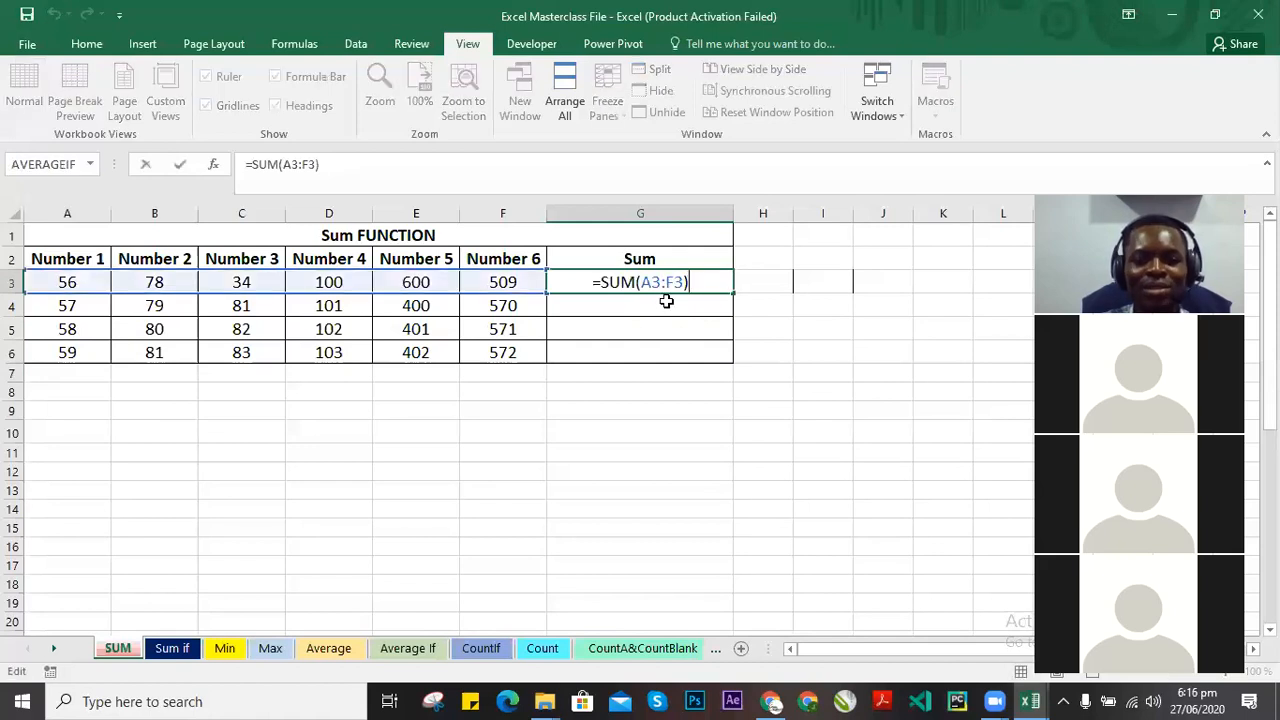
pyautogui.click(789, 252)
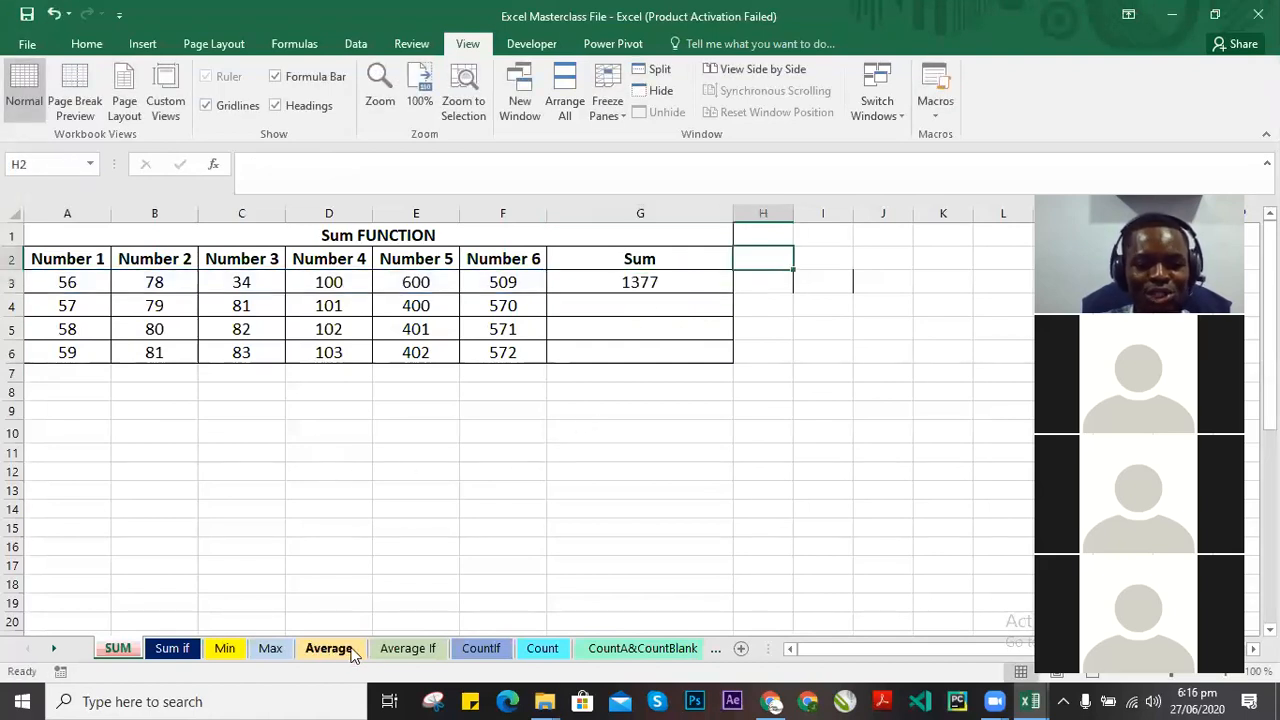
# On the Average sheet, examine the AVERAGE formula in G3 and the Number 6 entry in F3.
pyautogui.click(328, 648)
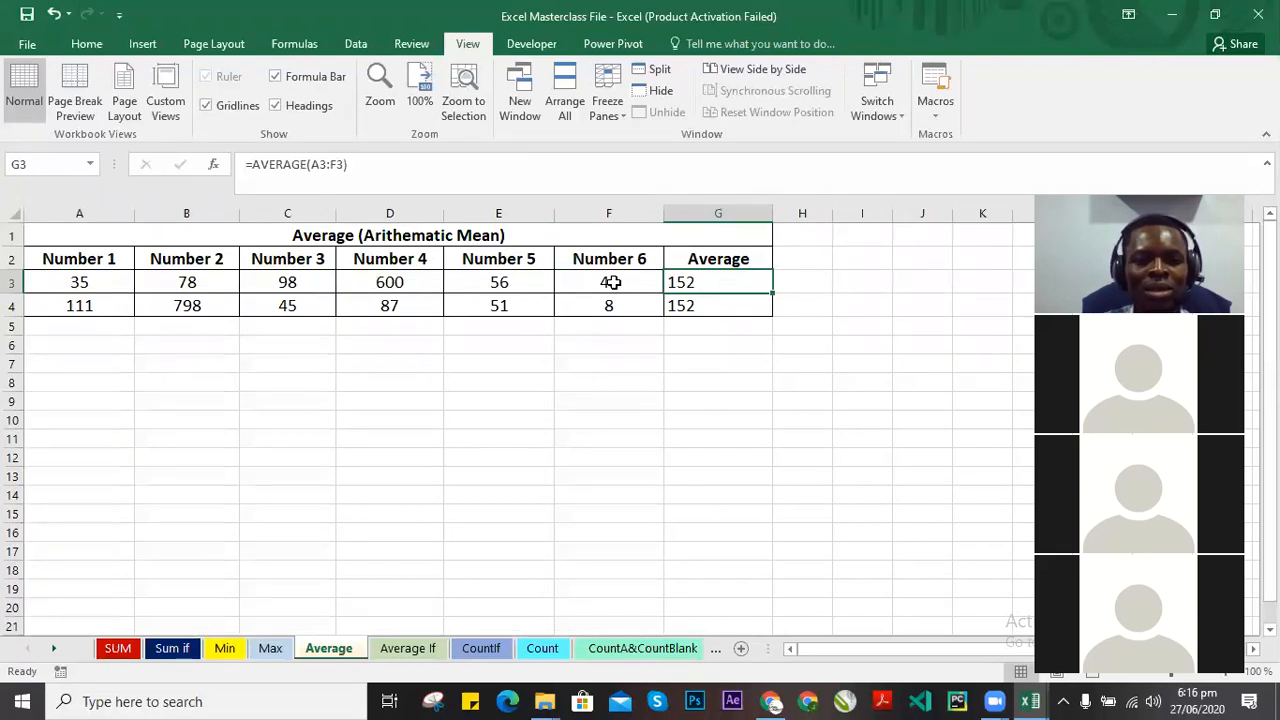
pyautogui.doubleClick(750, 284)
pyautogui.click(670, 361)
pyautogui.click(724, 284)
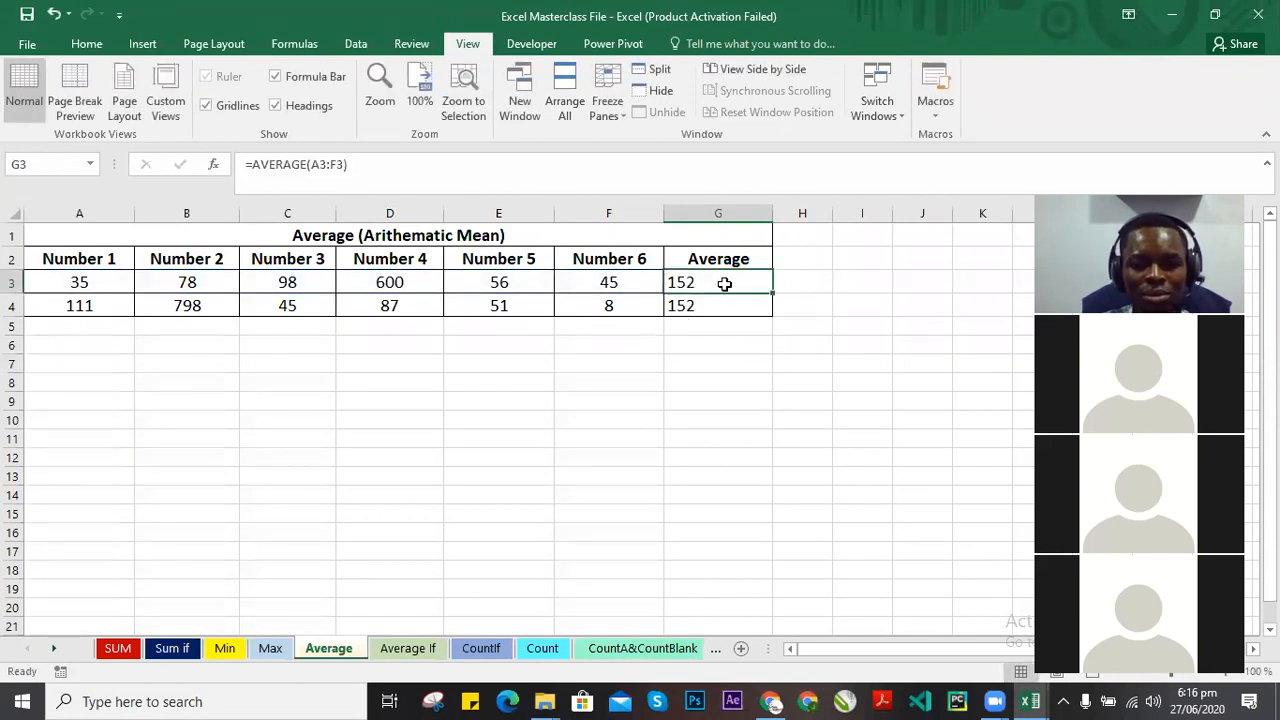
pyautogui.doubleClick(607, 284)
pyautogui.press('End')
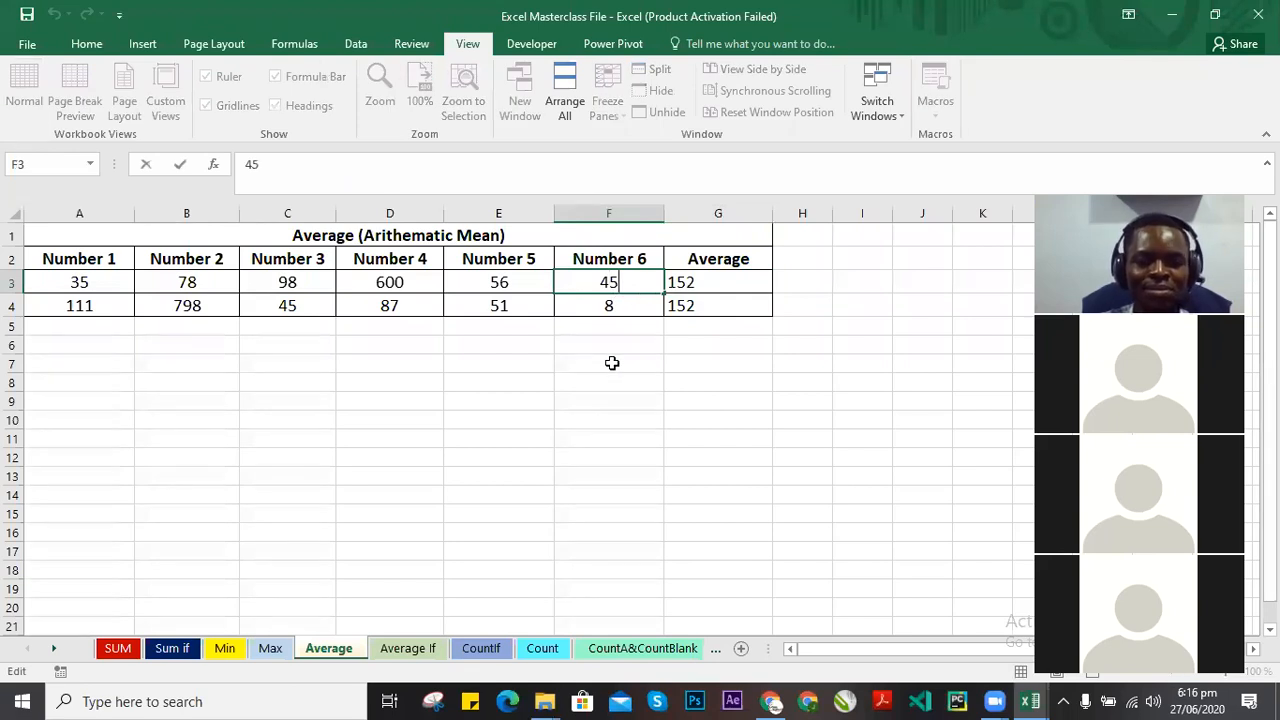
pyautogui.click(720, 278)
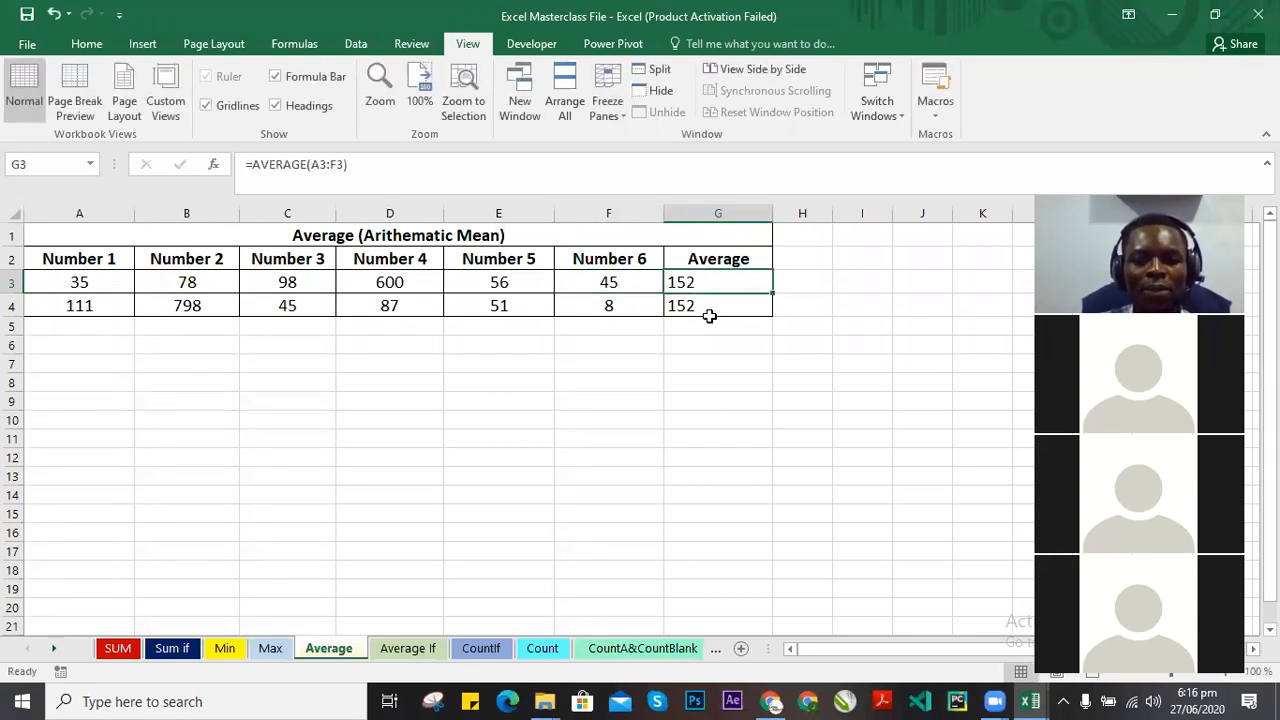
# Compare the Average If and Average sheets and examine the AVERAGE formula in G3 of the Average sheet.
pyautogui.click(408, 647)
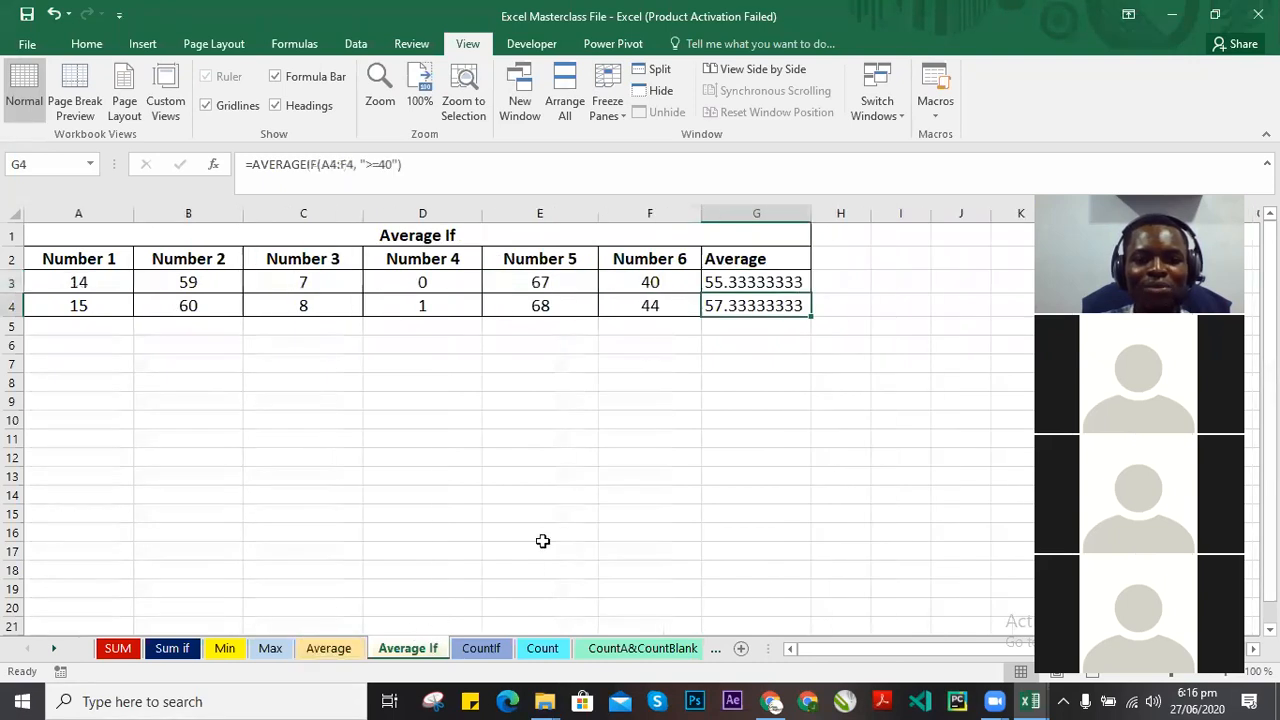
pyautogui.click(325, 648)
pyautogui.click(412, 648)
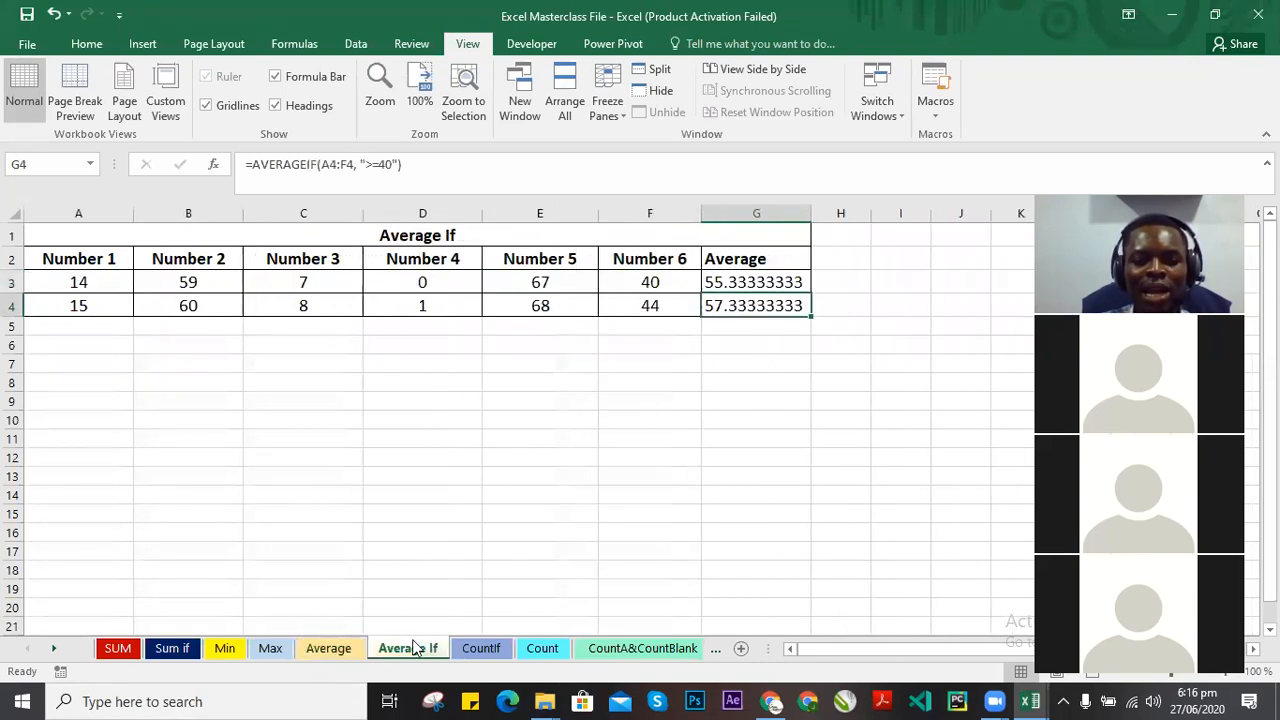
pyautogui.click(340, 648)
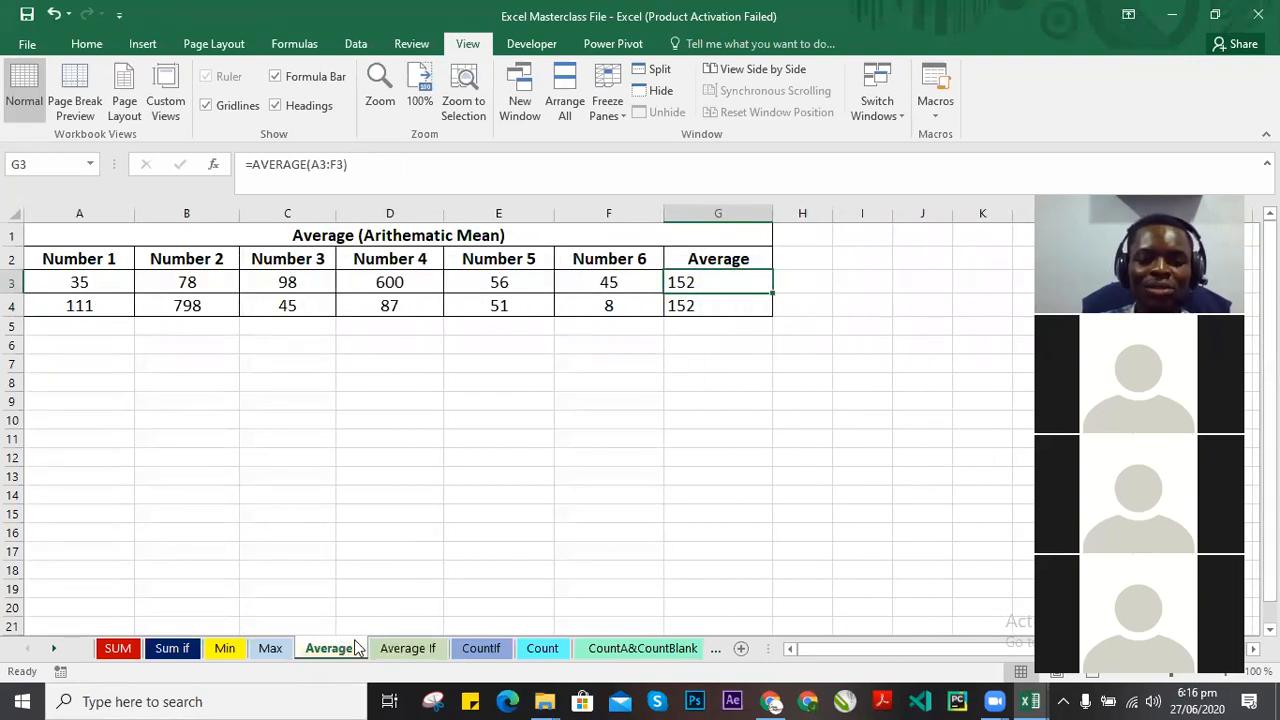
pyautogui.click(734, 366)
pyautogui.click(713, 329)
pyautogui.click(737, 282)
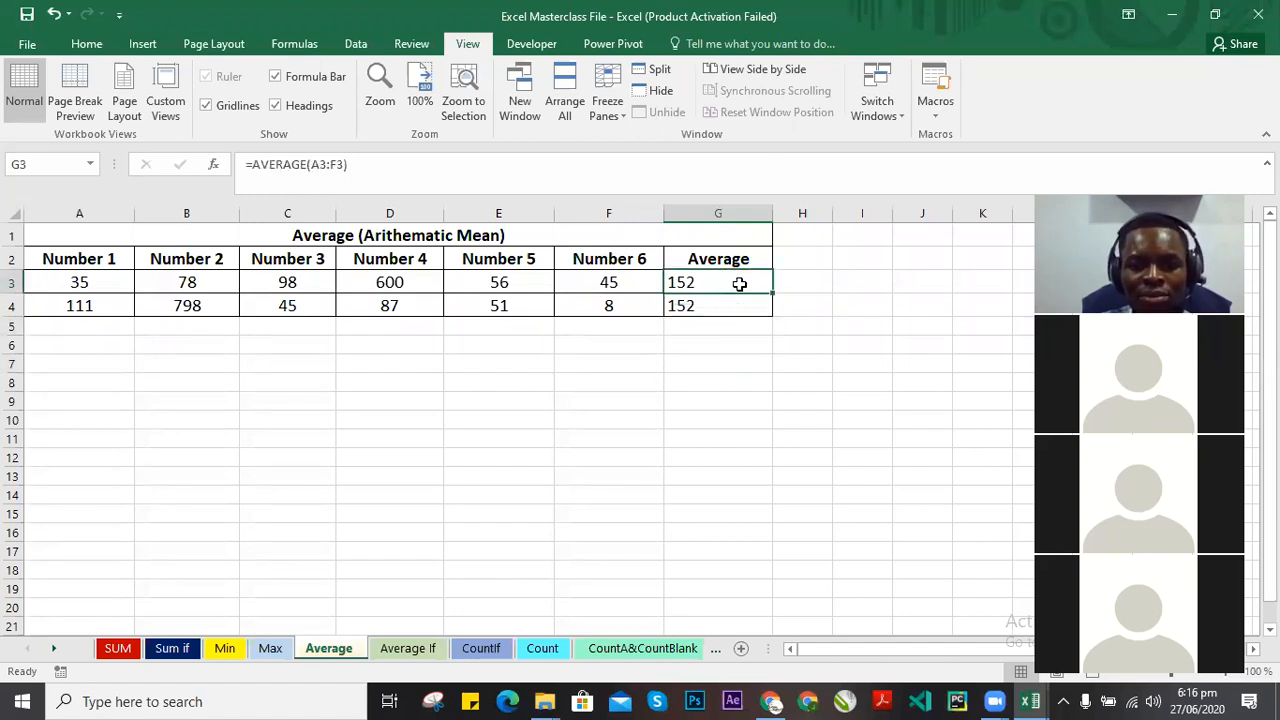
pyautogui.click(809, 278)
pyautogui.click(810, 268)
pyautogui.click(801, 281)
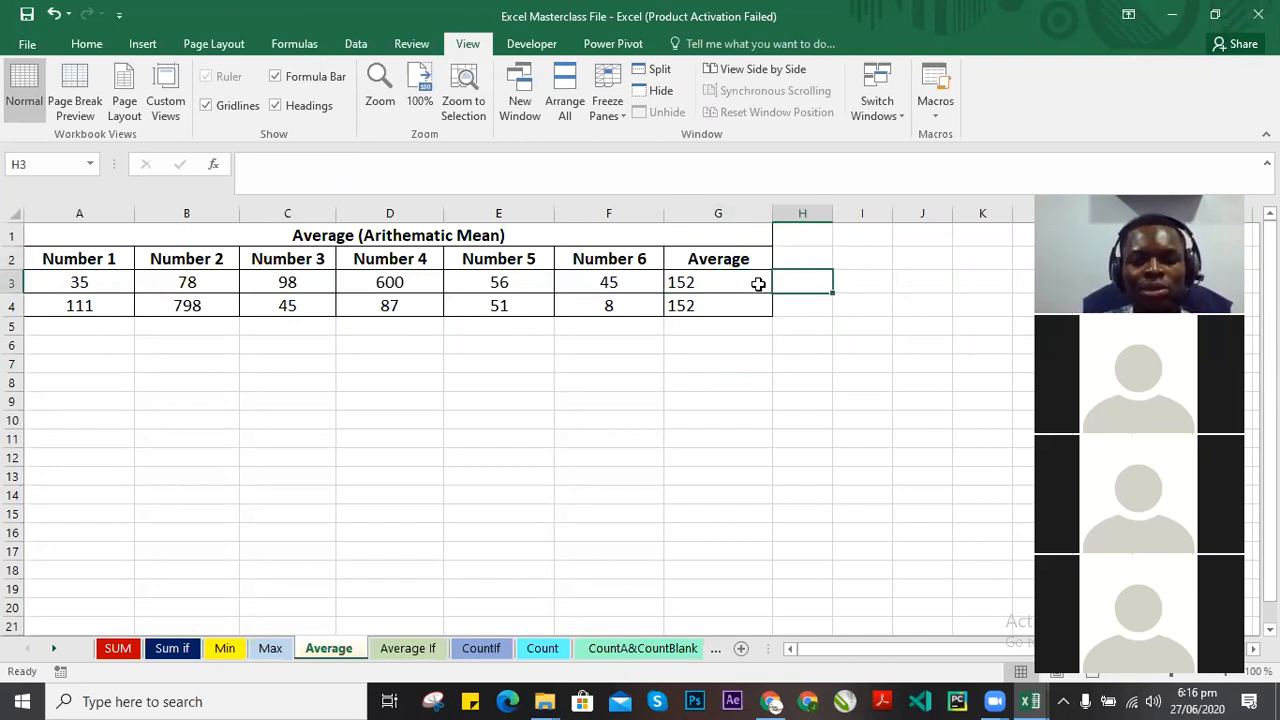
pyautogui.click(754, 284)
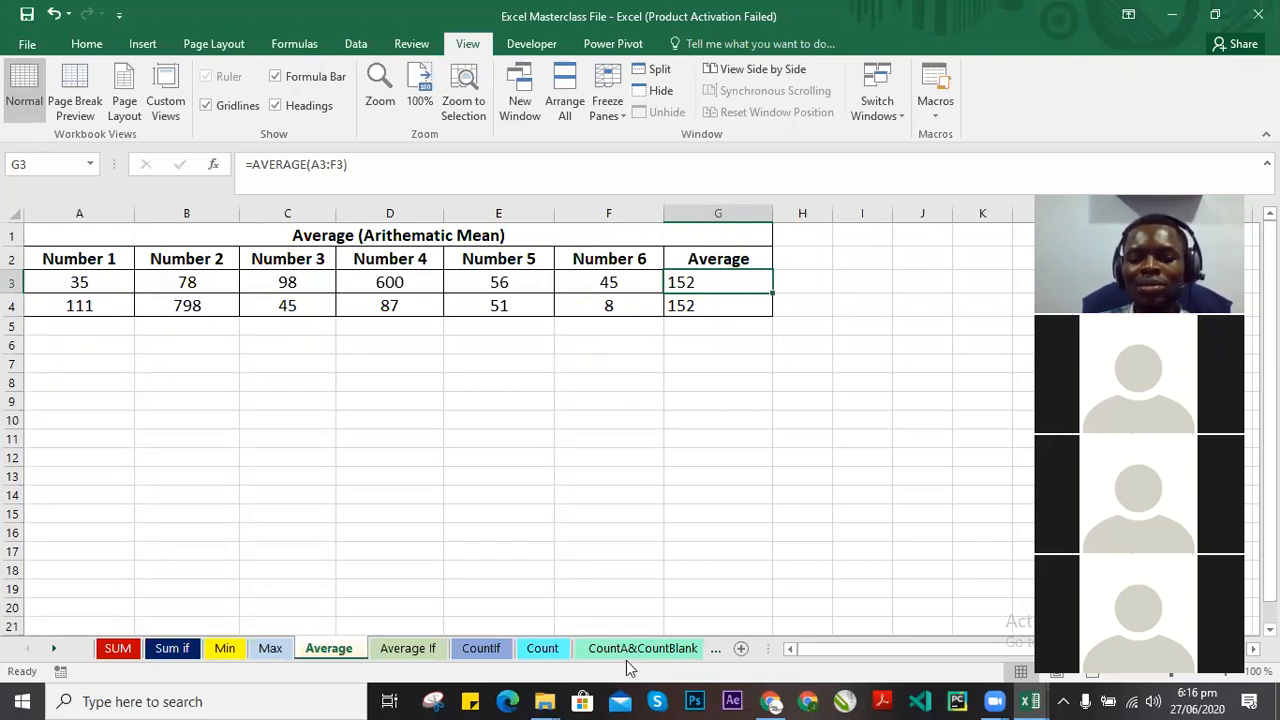
# Look over the Count, CountIf and Average If sheets, and check G3 and its neighbouring cells on the Average sheet.
pyautogui.click(542, 647)
pyautogui.click(493, 651)
pyautogui.click(418, 652)
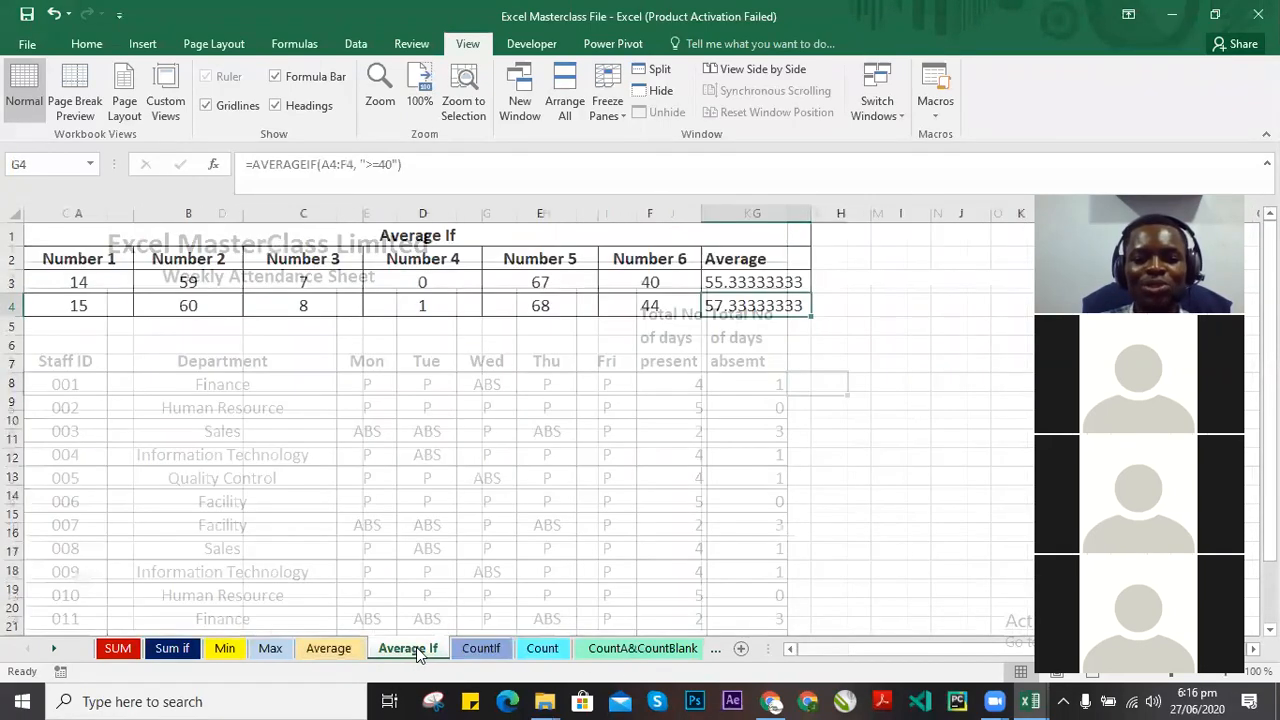
pyautogui.click(356, 650)
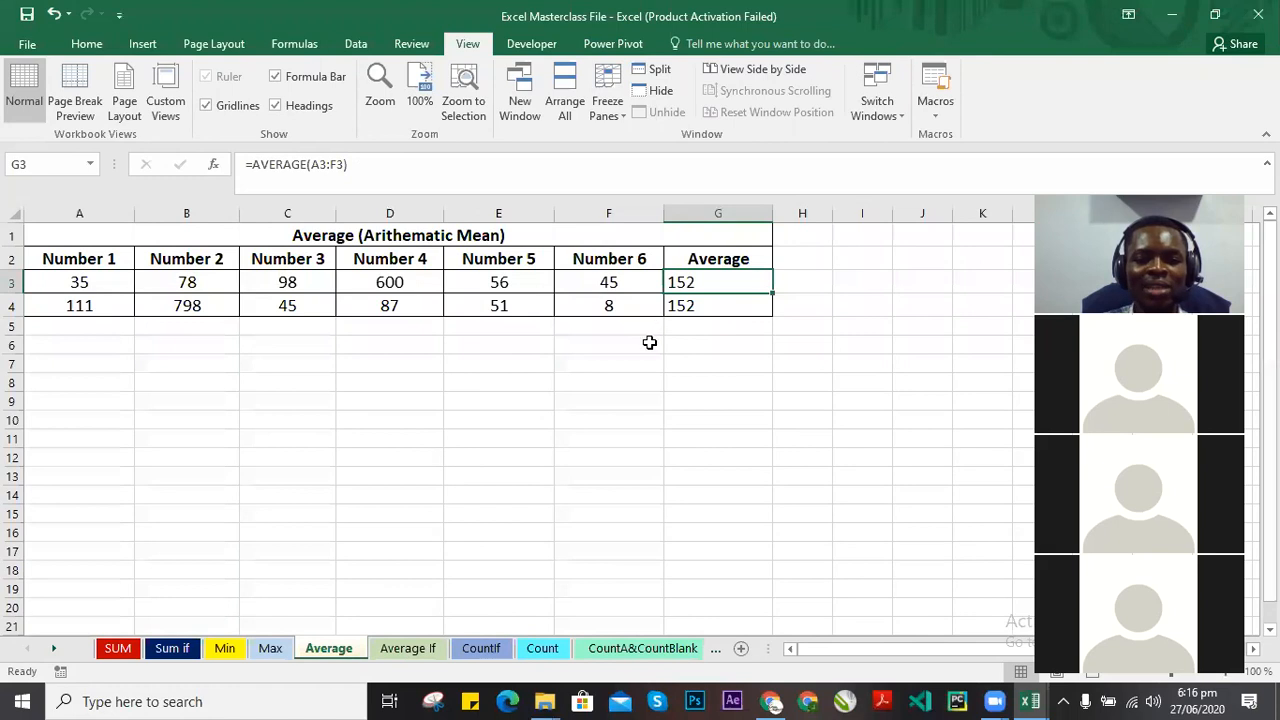
pyautogui.click(816, 283)
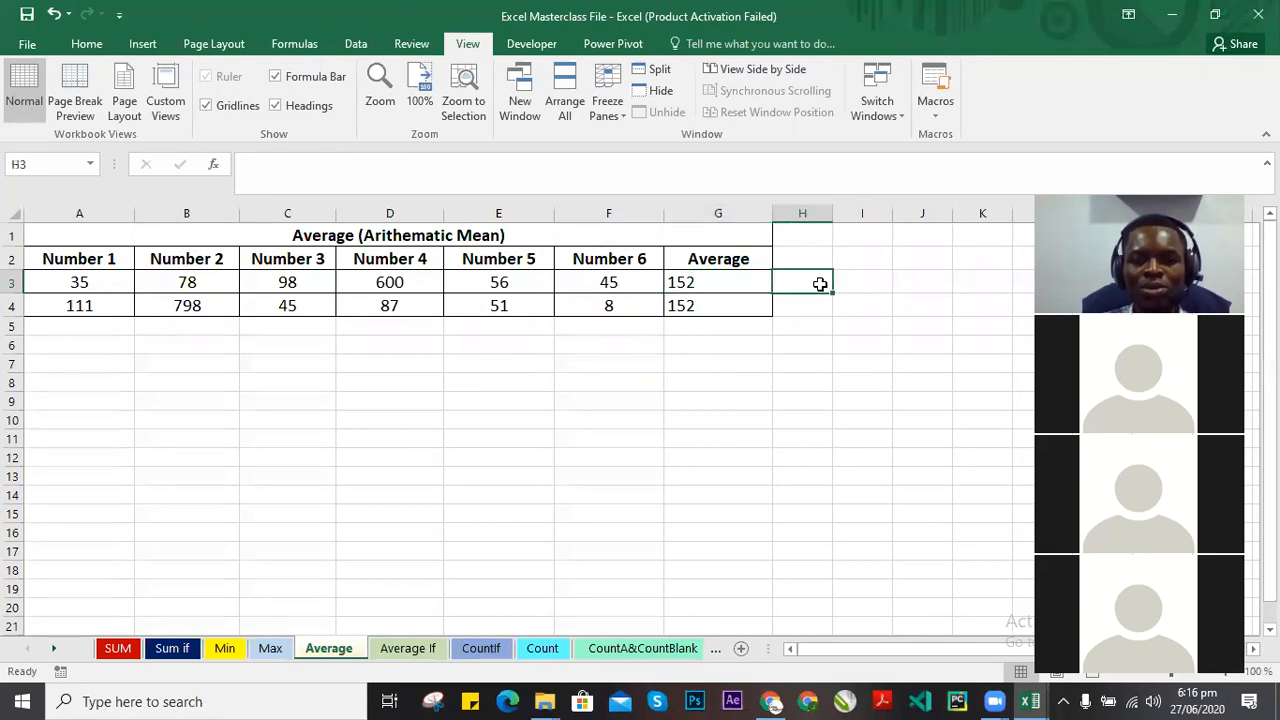
pyautogui.click(402, 380)
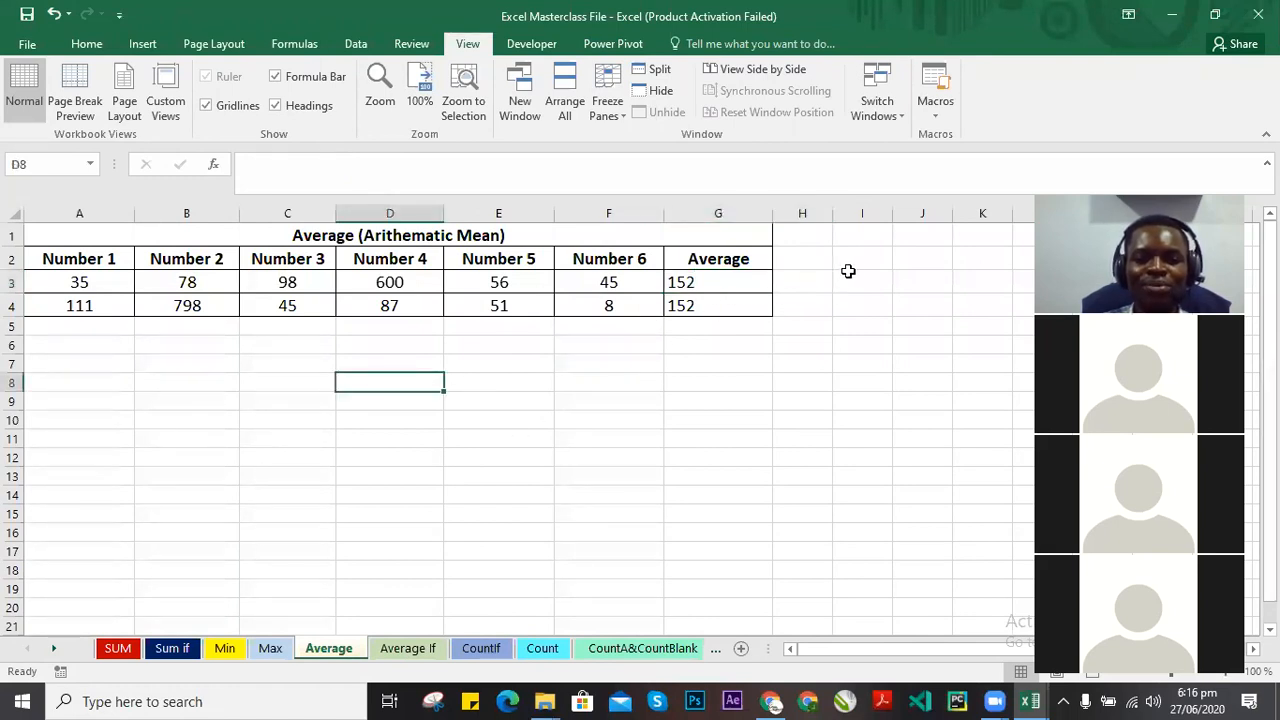
pyautogui.click(745, 283)
pyautogui.click(612, 264)
pyautogui.click(728, 284)
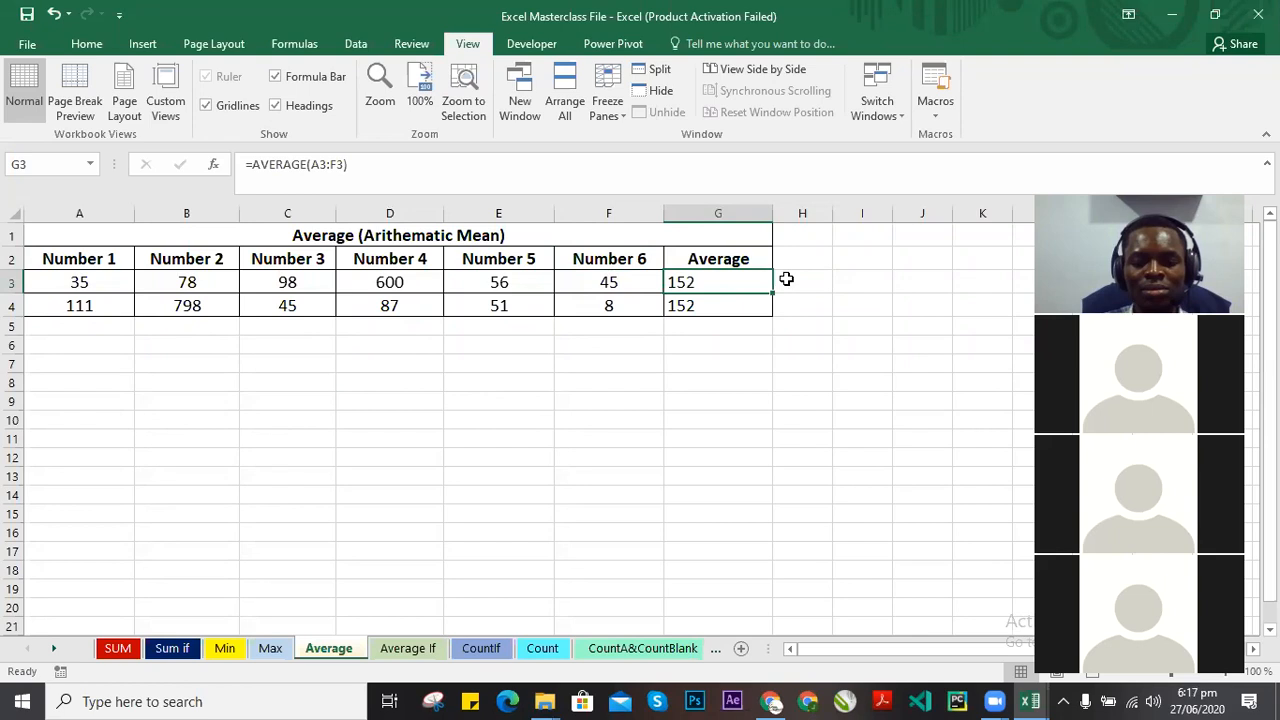
pyautogui.click(610, 282)
pyautogui.click(731, 282)
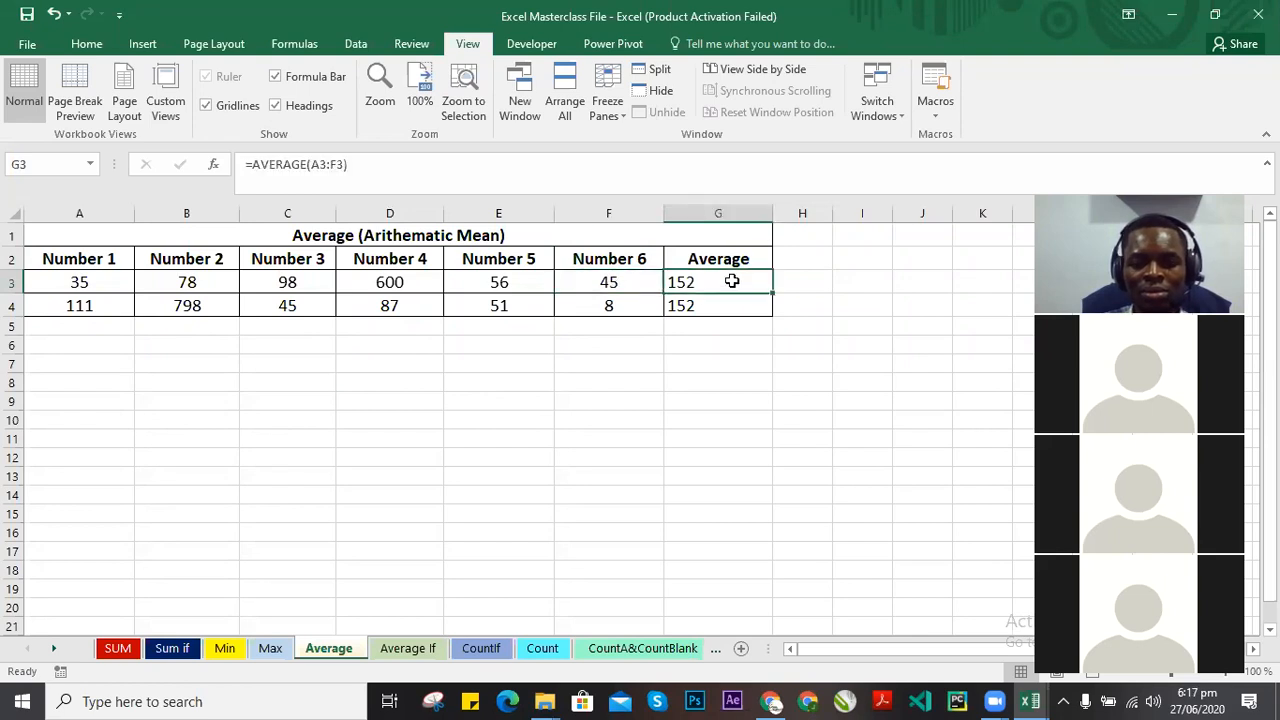
# Append a division by zero to the AVERAGE formula in G3 so that it reads =AVERAGE(A3:F3)/0.
pyautogui.doubleClick(746, 282)
pyautogui.click(801, 280)
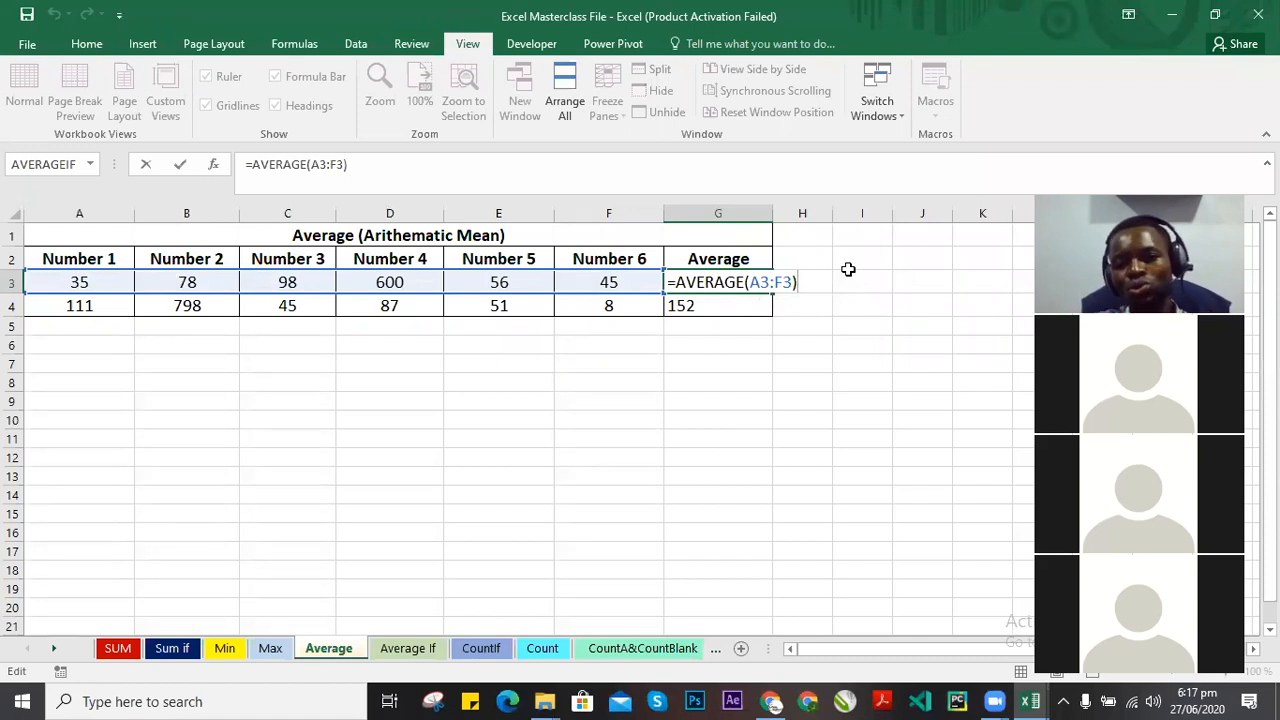
pyautogui.write('/0')
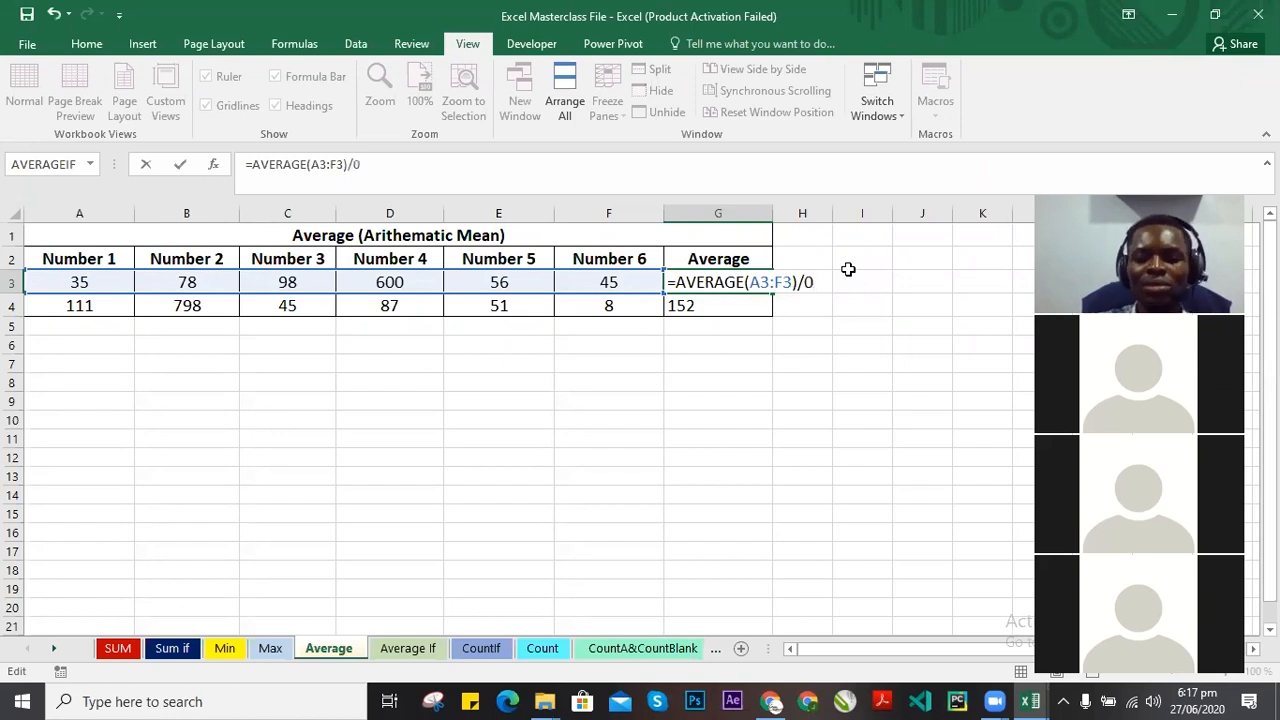
pyautogui.press('Return')
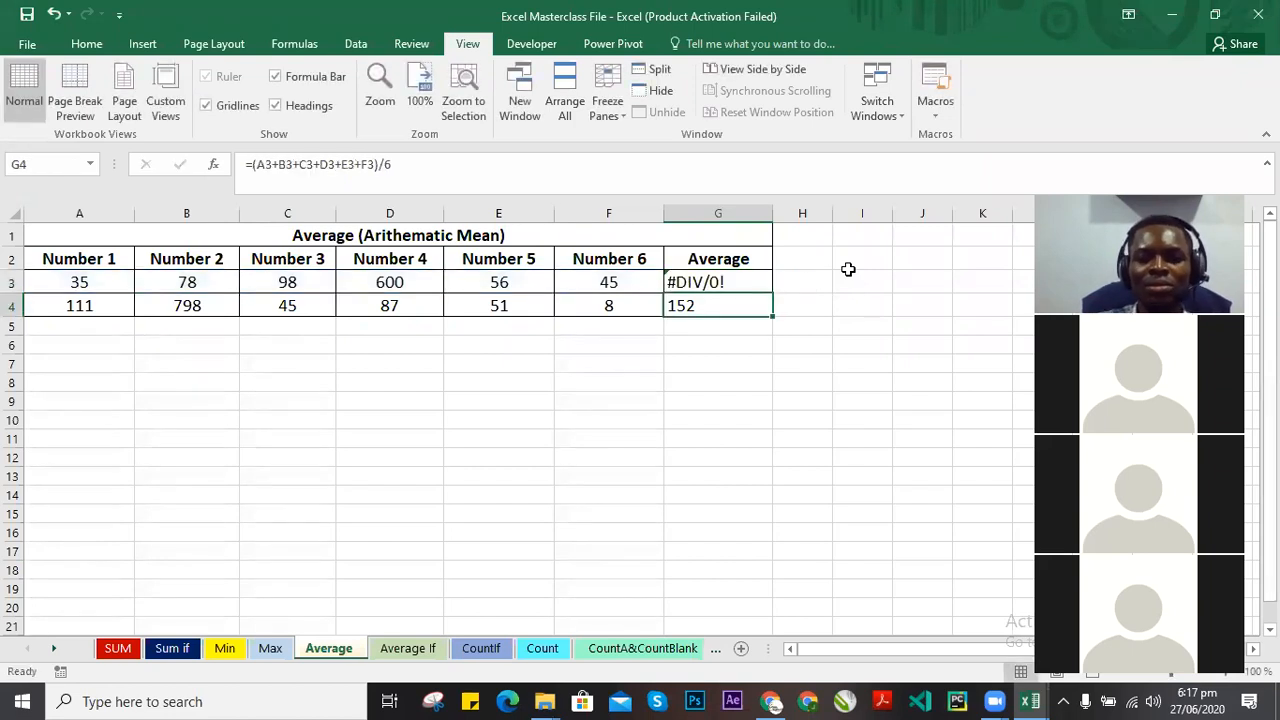
# Inspect the result in G3 and run Error Checking on the formula.
pyautogui.click(752, 282)
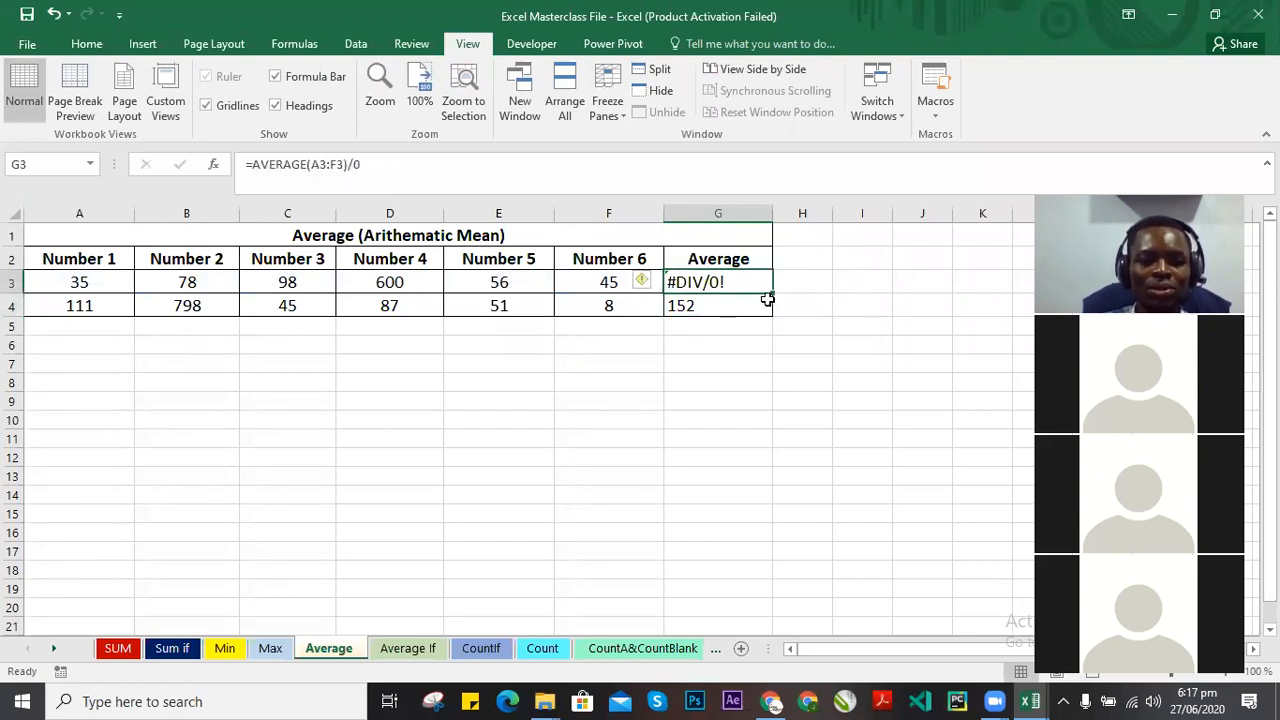
pyautogui.click(645, 282)
pyautogui.click(903, 268)
pyautogui.click(722, 278)
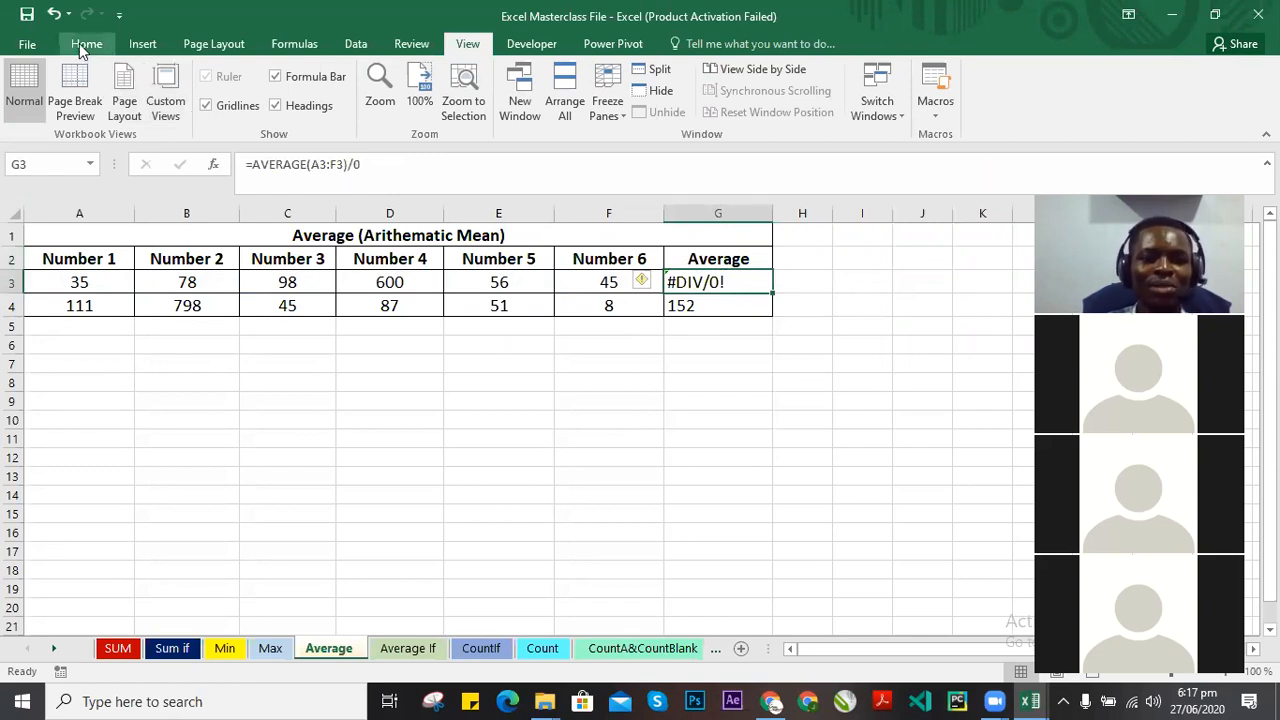
pyautogui.click(294, 44)
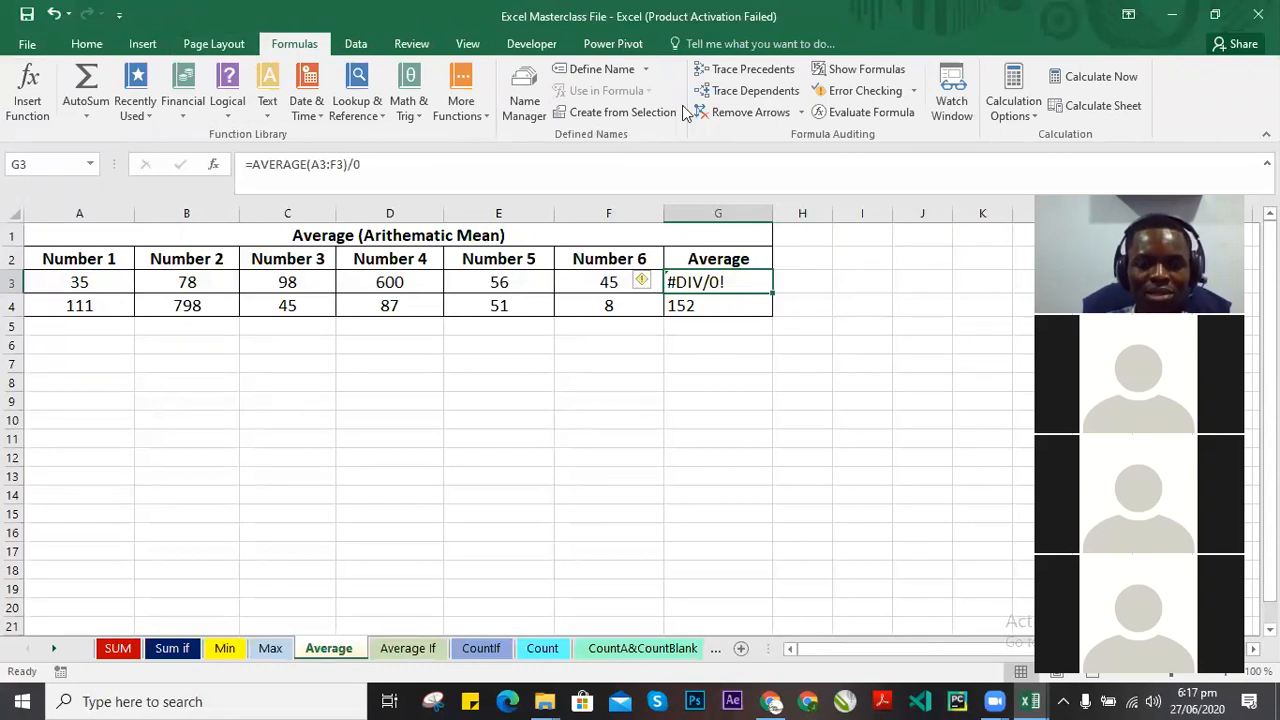
pyautogui.click(913, 92)
pyautogui.click(858, 112)
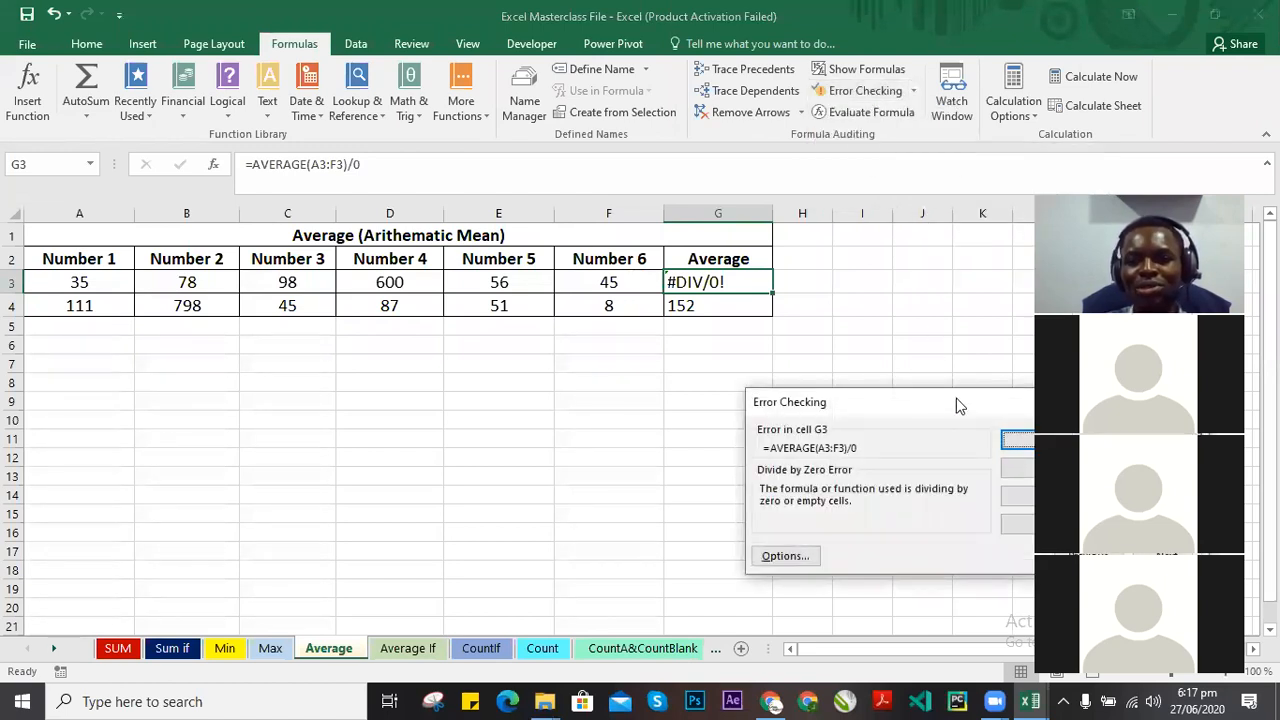
# Bring the Error Checking dialog fully into view over the Average sheet and resume the check of G3.
pyautogui.click(913, 92)
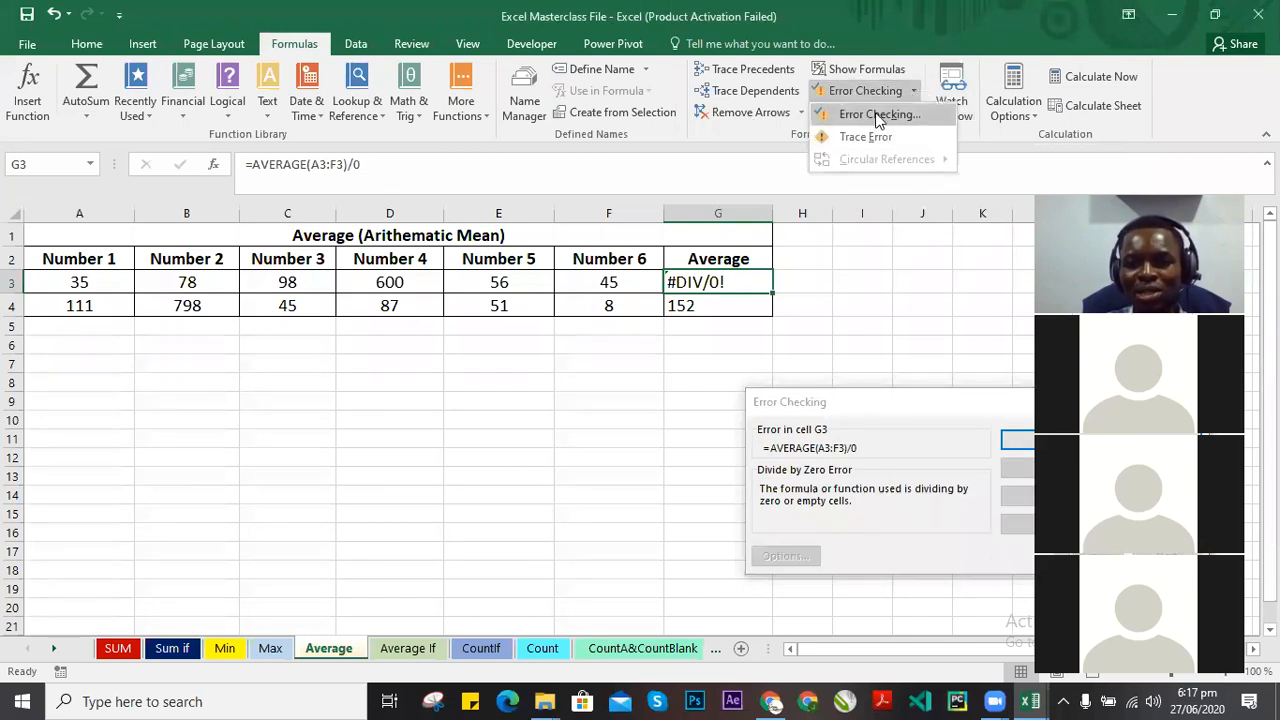
pyautogui.click(878, 116)
pyautogui.click(650, 402)
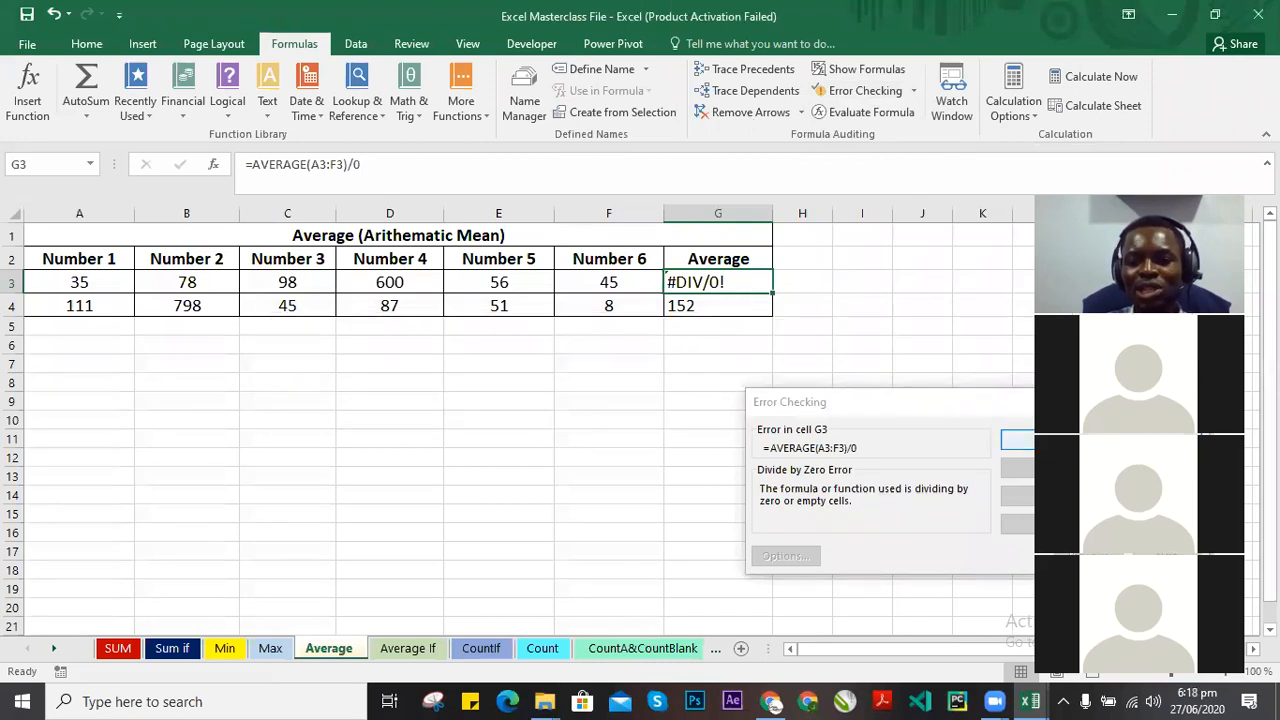
pyautogui.click(866, 90)
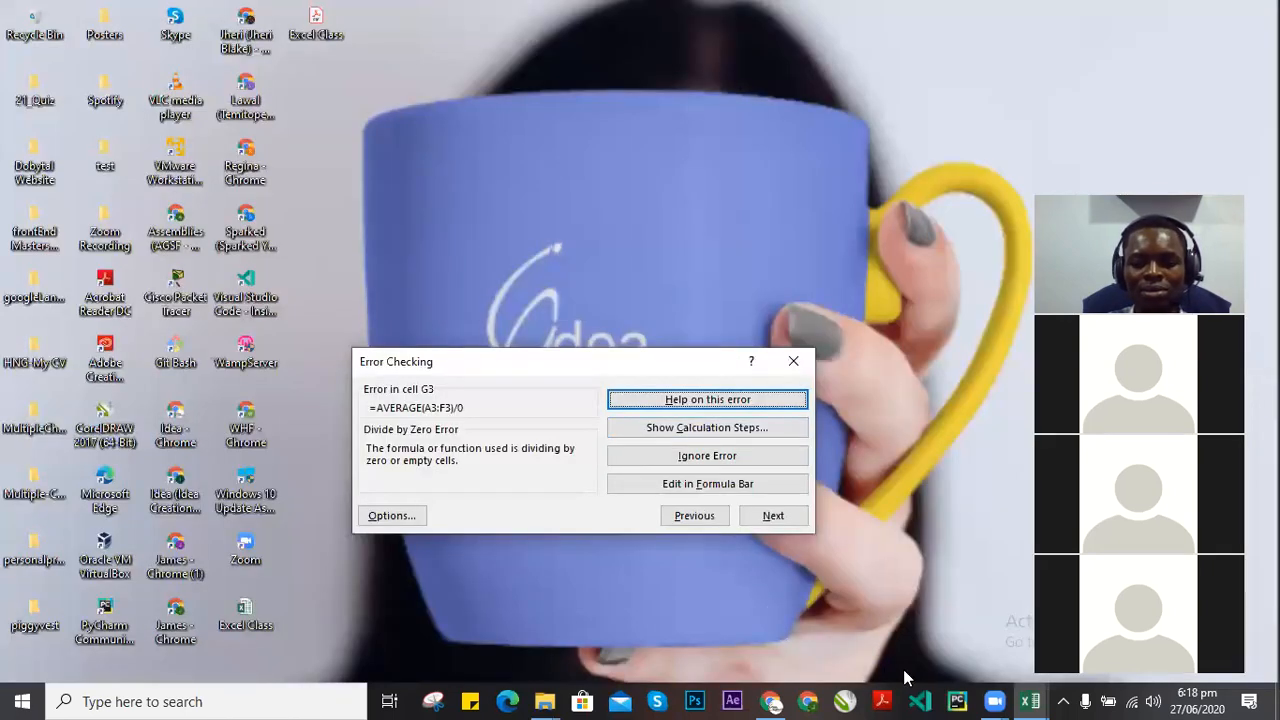
pyautogui.moveTo(1030, 700)
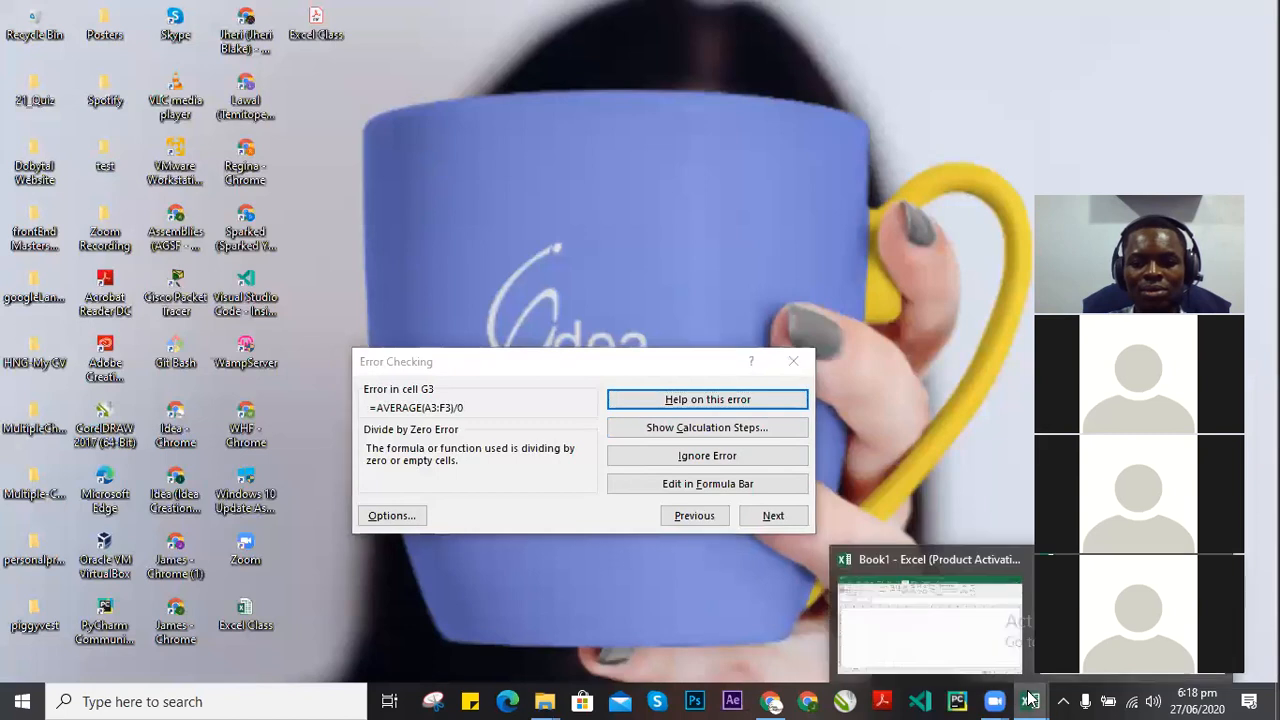
pyautogui.click(962, 636)
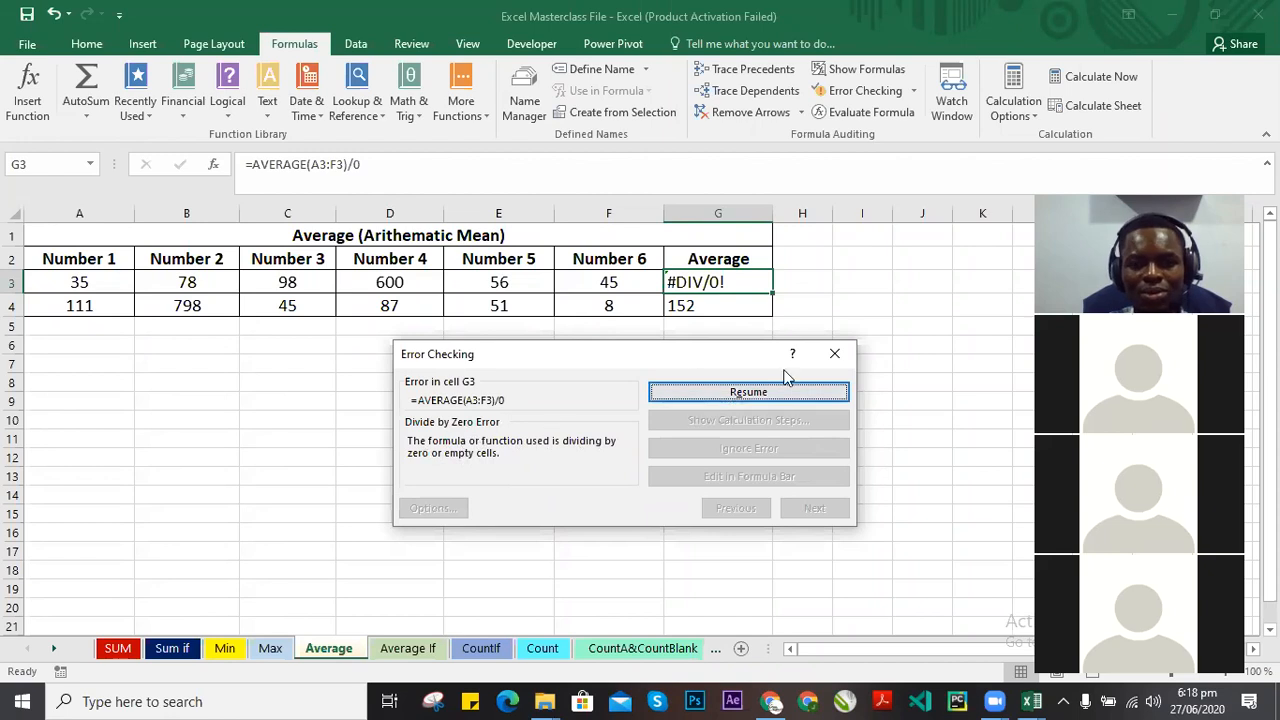
pyautogui.click(752, 396)
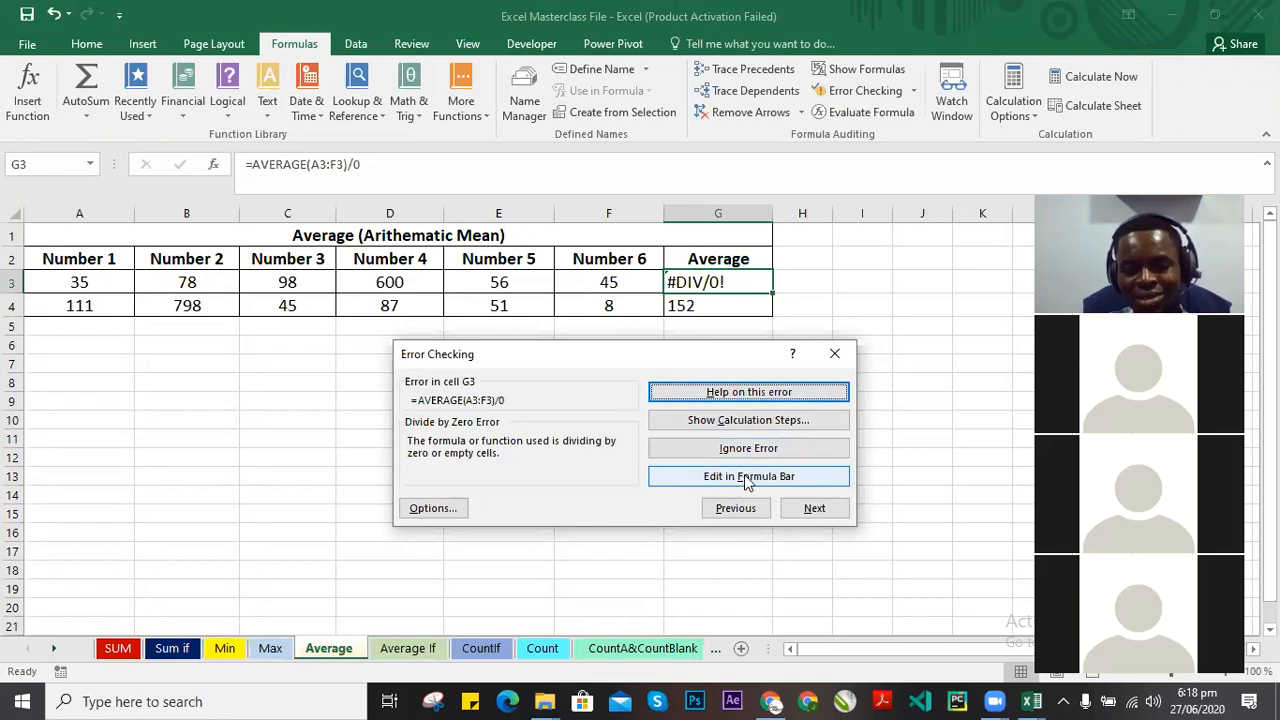
# Show the calculation steps of the G3 formula, evaluate them through, restart and evaluate again, and close the evaluation.
pyautogui.click(746, 424)
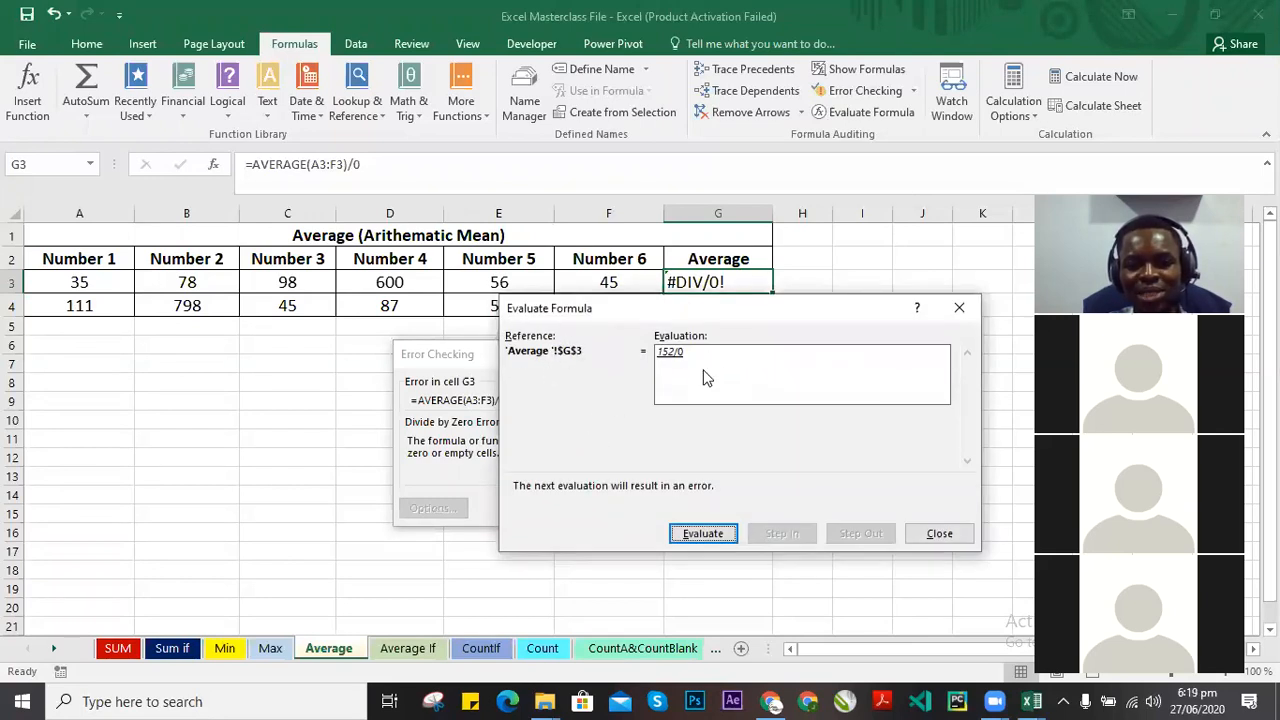
pyautogui.click(706, 533)
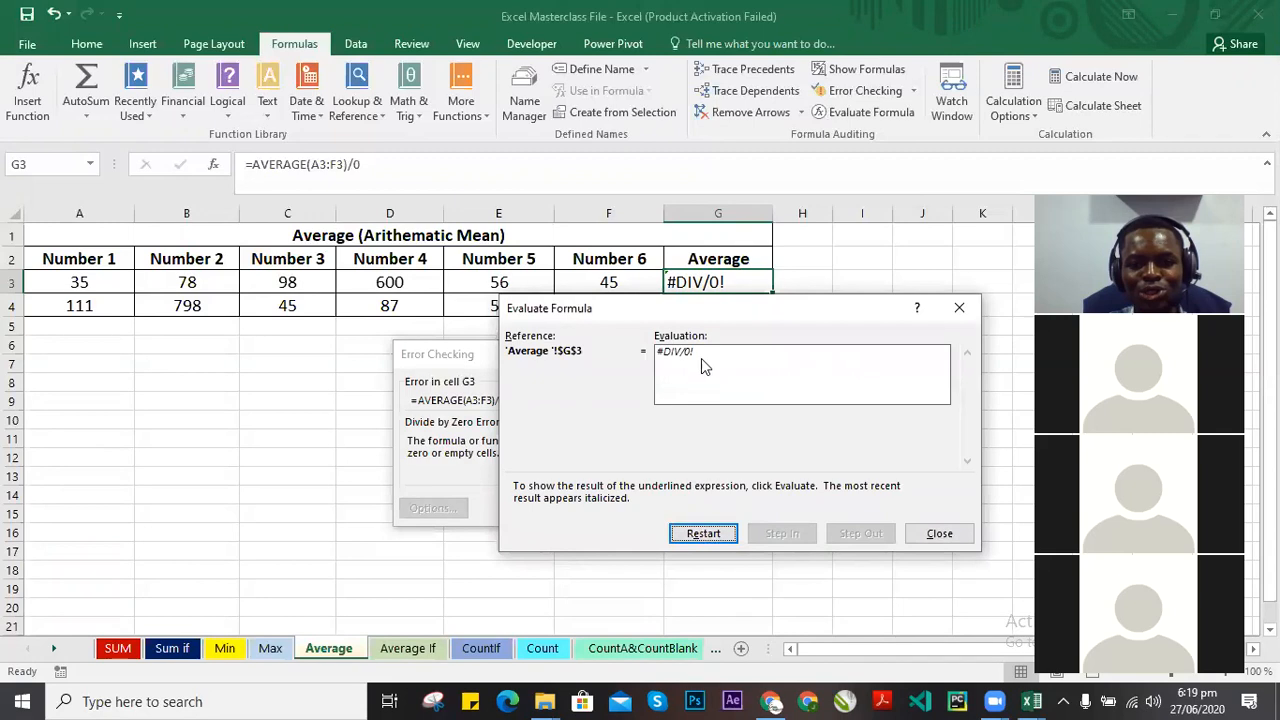
pyautogui.click(698, 533)
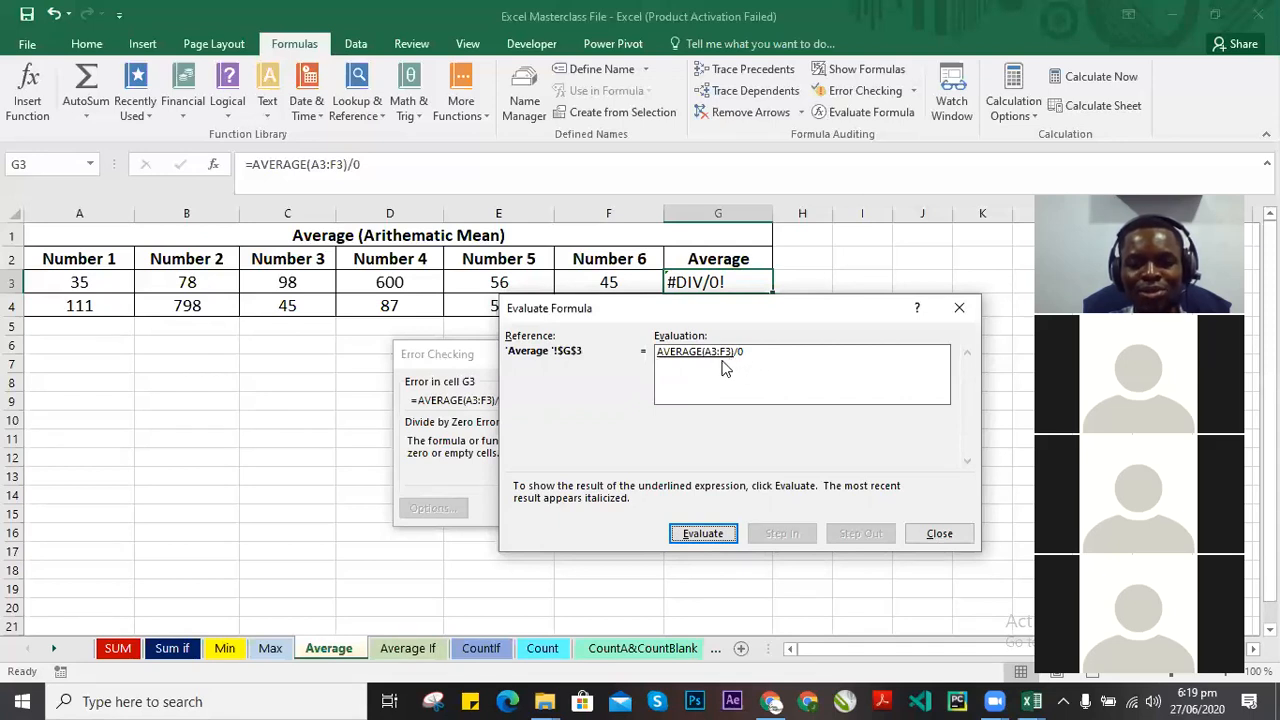
pyautogui.click(706, 533)
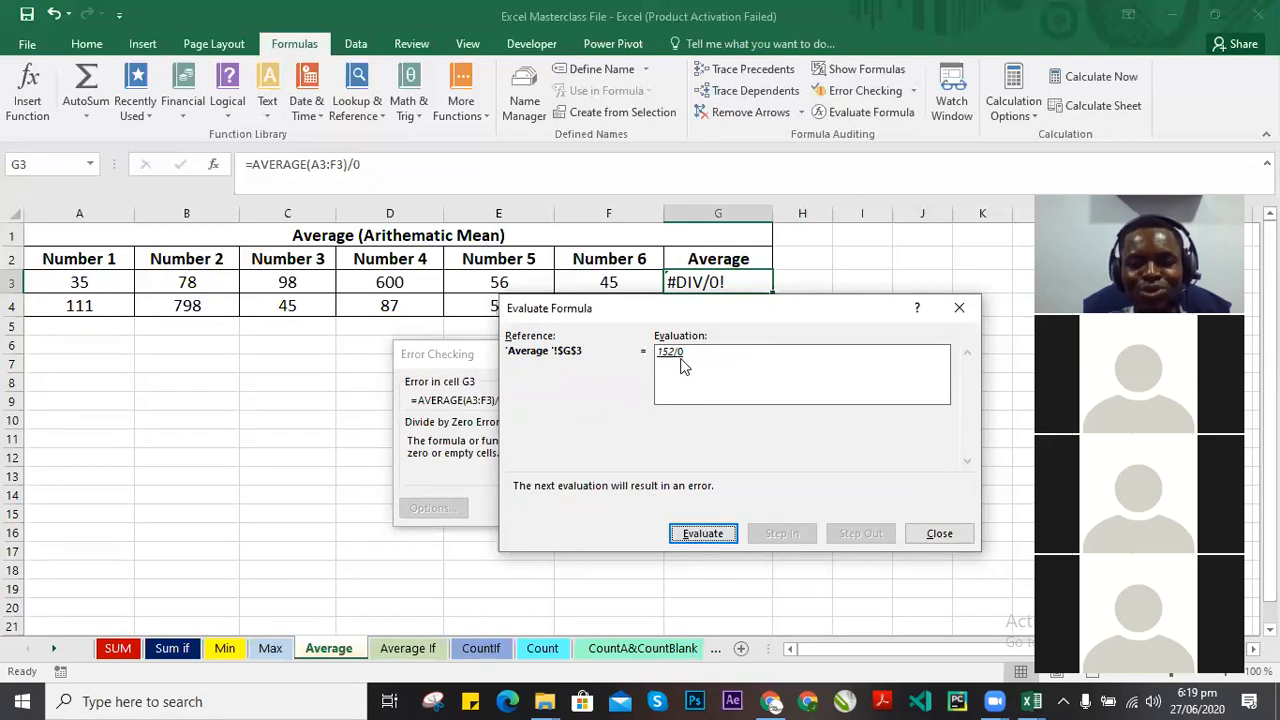
pyautogui.click(704, 533)
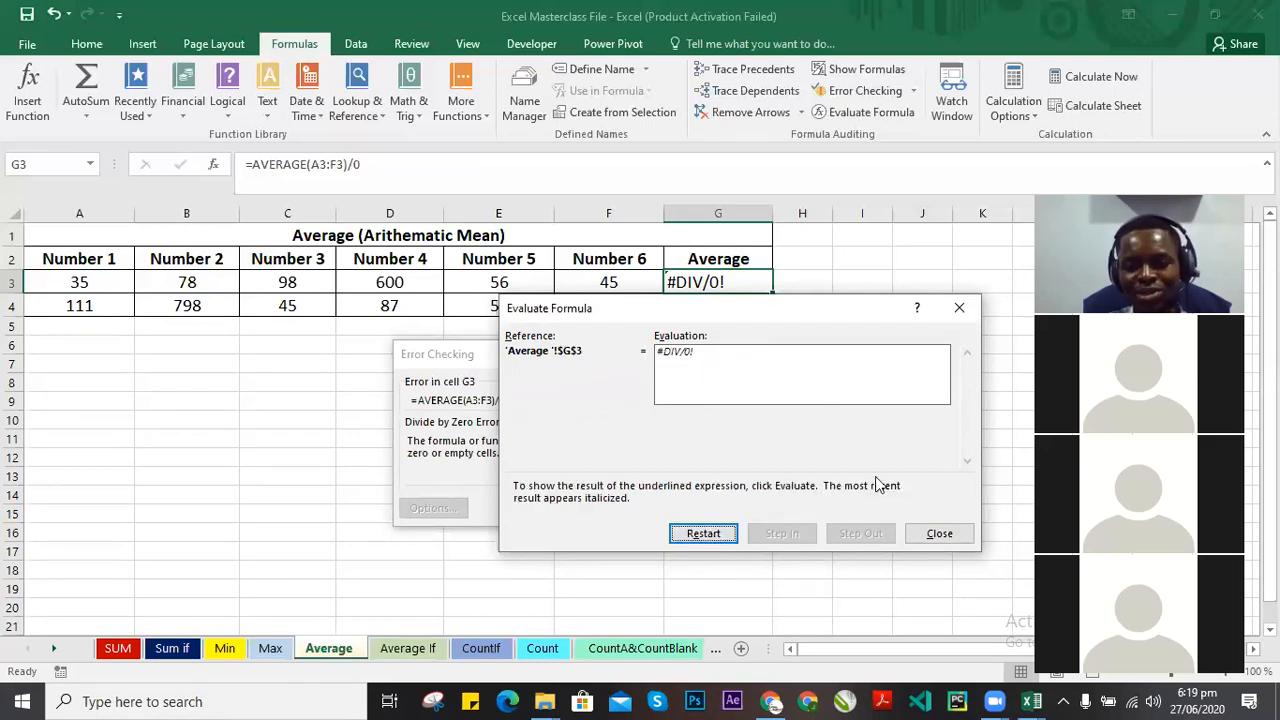
pyautogui.click(938, 533)
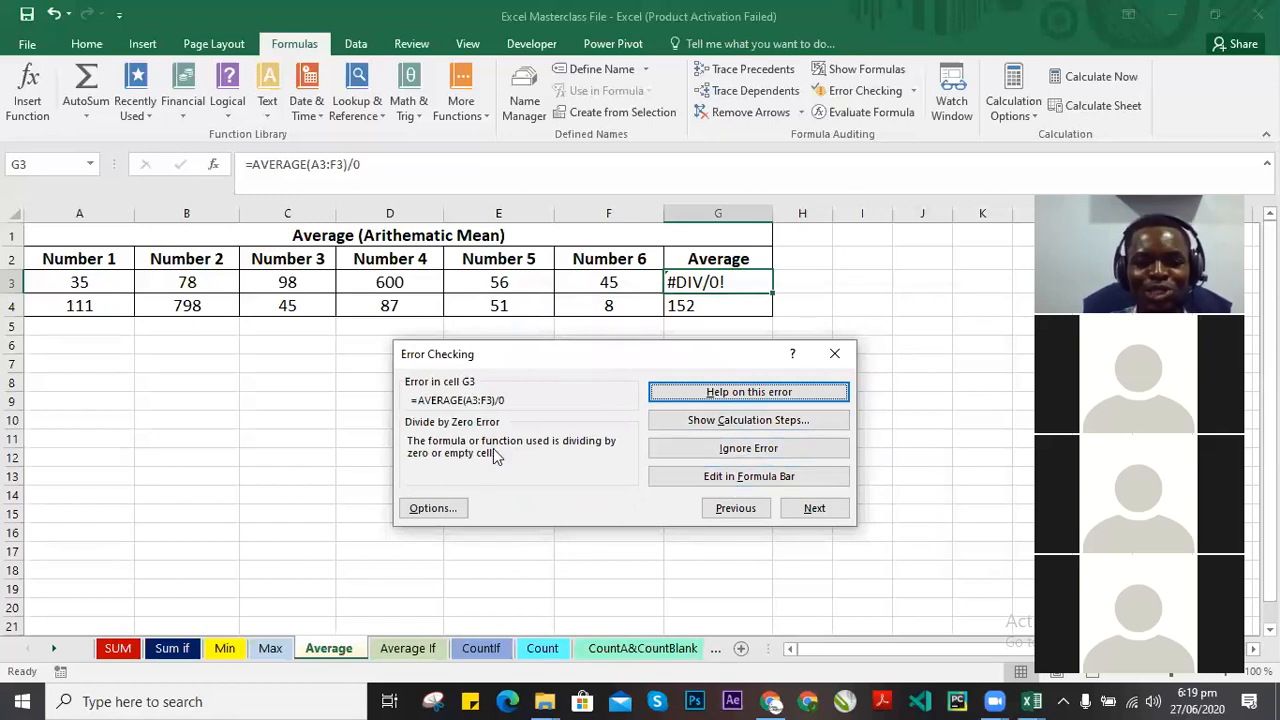
# Edit the G3 formula from Error Checking, removing /0 so it reads =AVERAGE(A3:F3), and close the check.
pyautogui.click(764, 478)
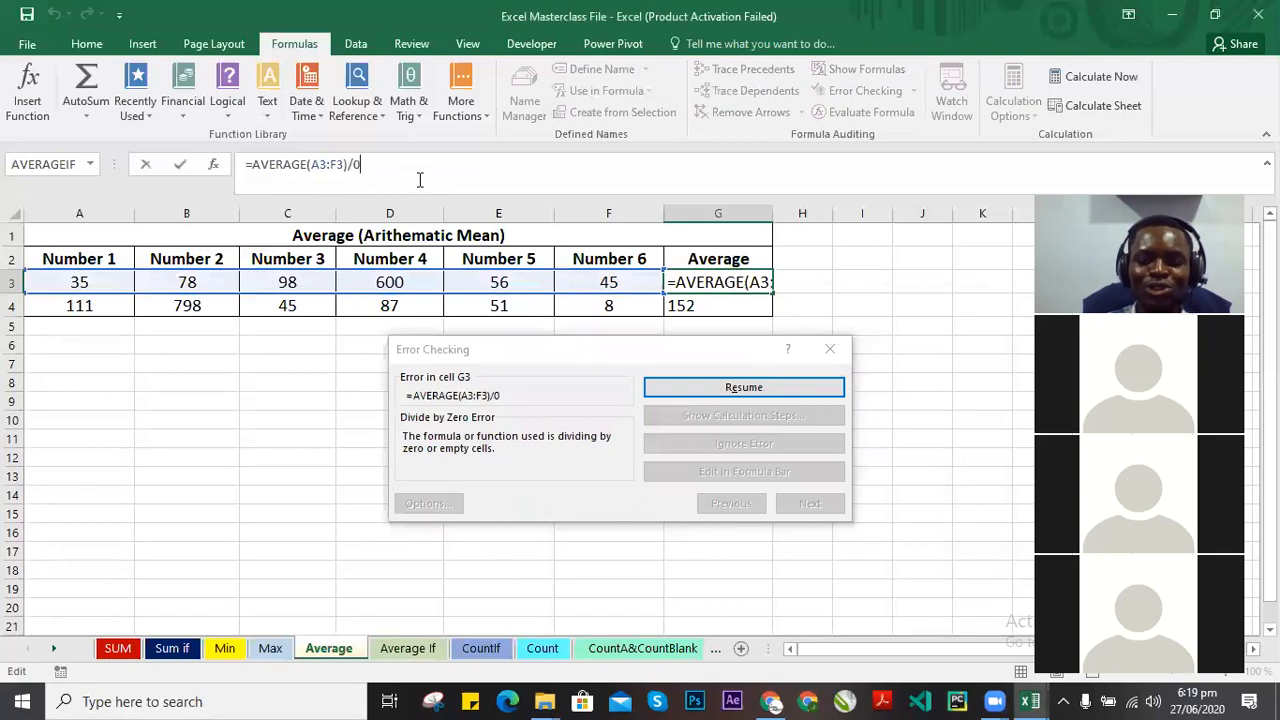
pyautogui.press('BackSpace')
pyautogui.press('BackSpace')
pyautogui.press('Return')
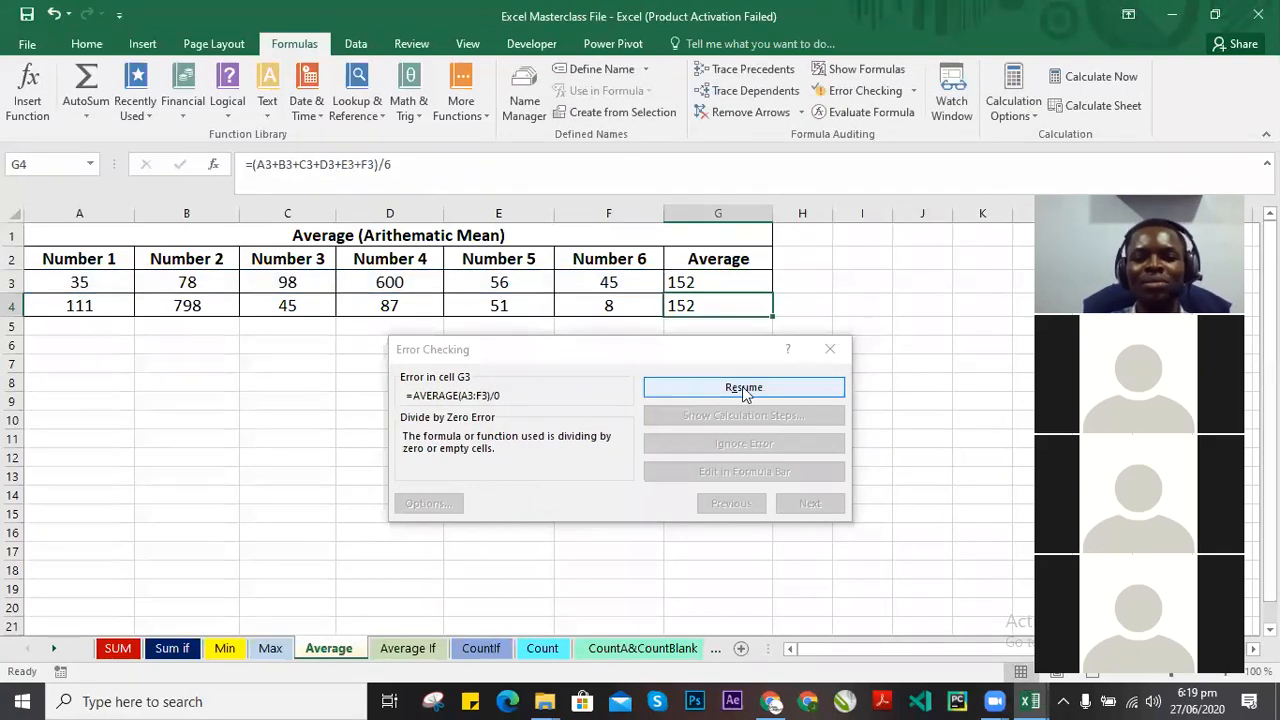
pyautogui.click(836, 347)
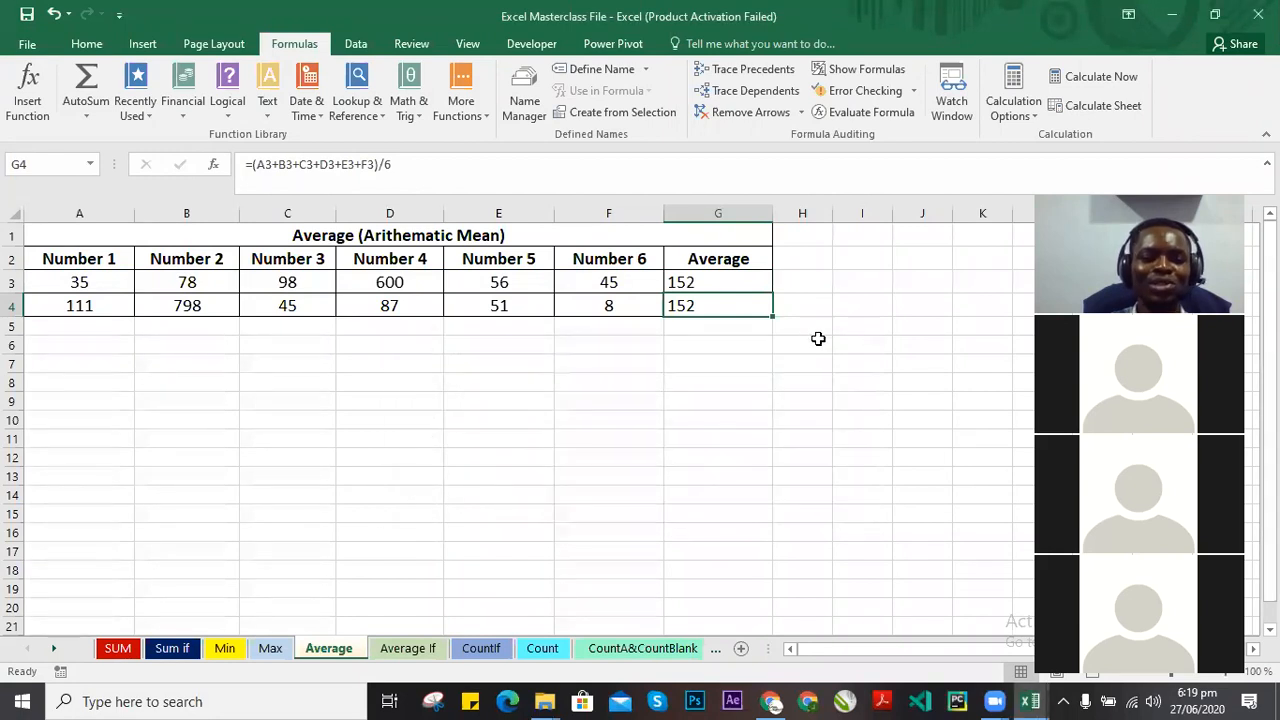
pyautogui.click(720, 281)
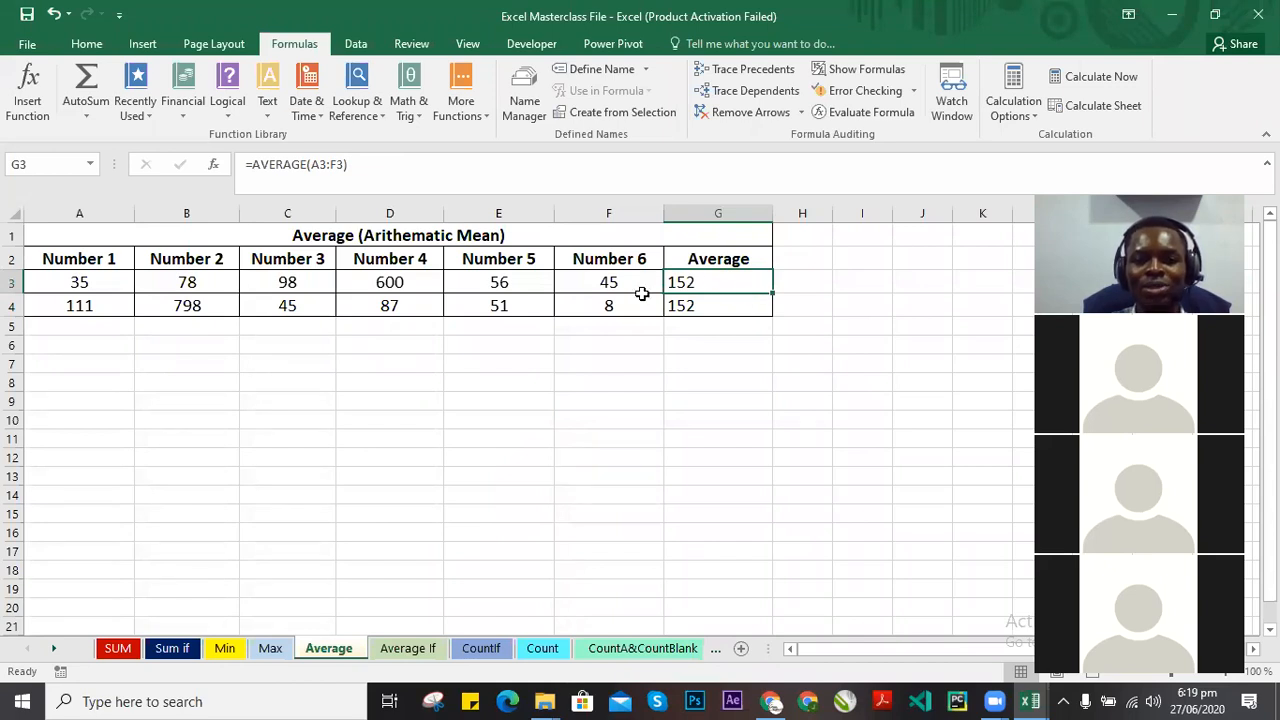
# On the Average If sheet, change the function in G3 to AVERAGE while keeping the ">=40" criterion.
pyautogui.click(683, 360)
pyautogui.click(405, 648)
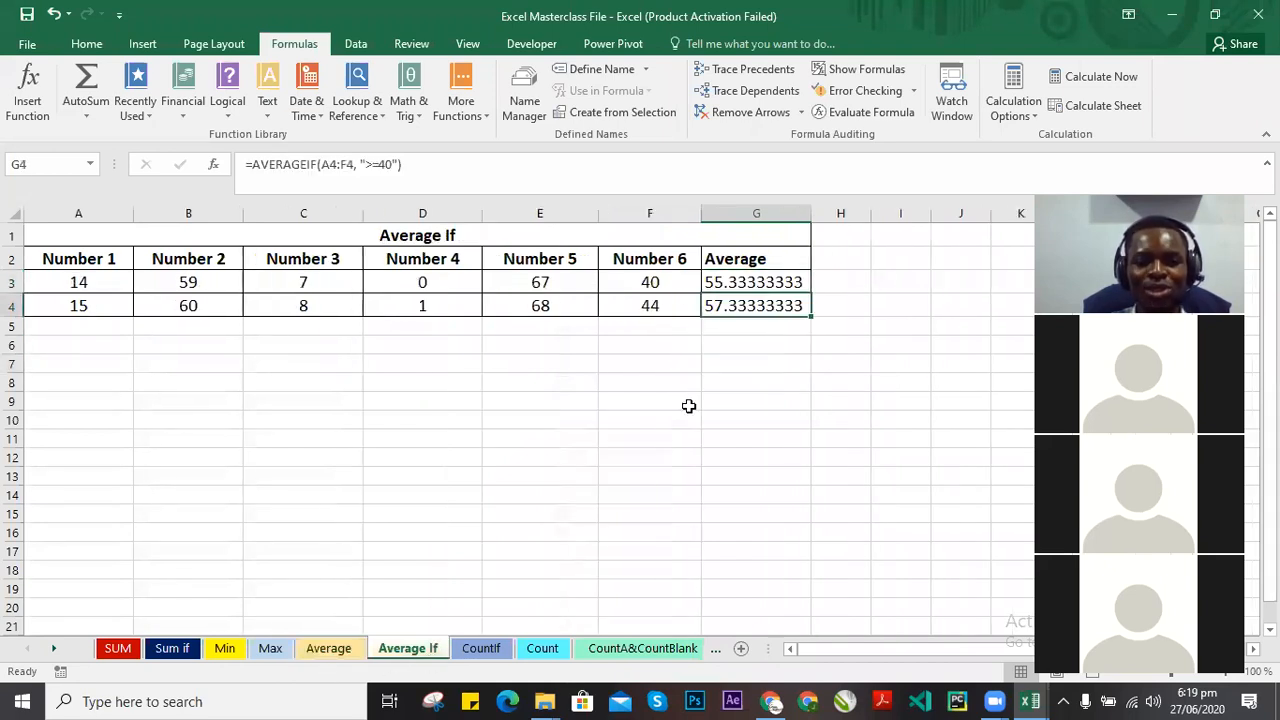
pyautogui.click(780, 283)
pyautogui.doubleClick(790, 278)
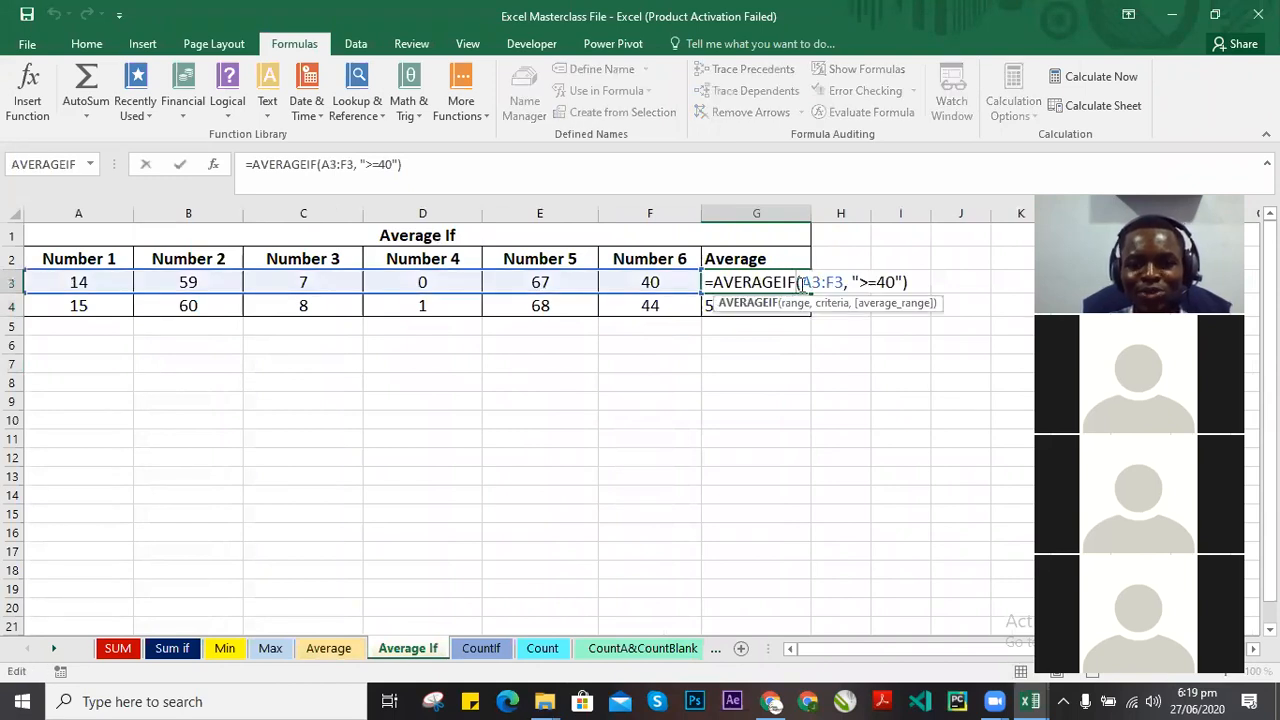
pyautogui.press('BackSpace')
pyautogui.press('BackSpace')
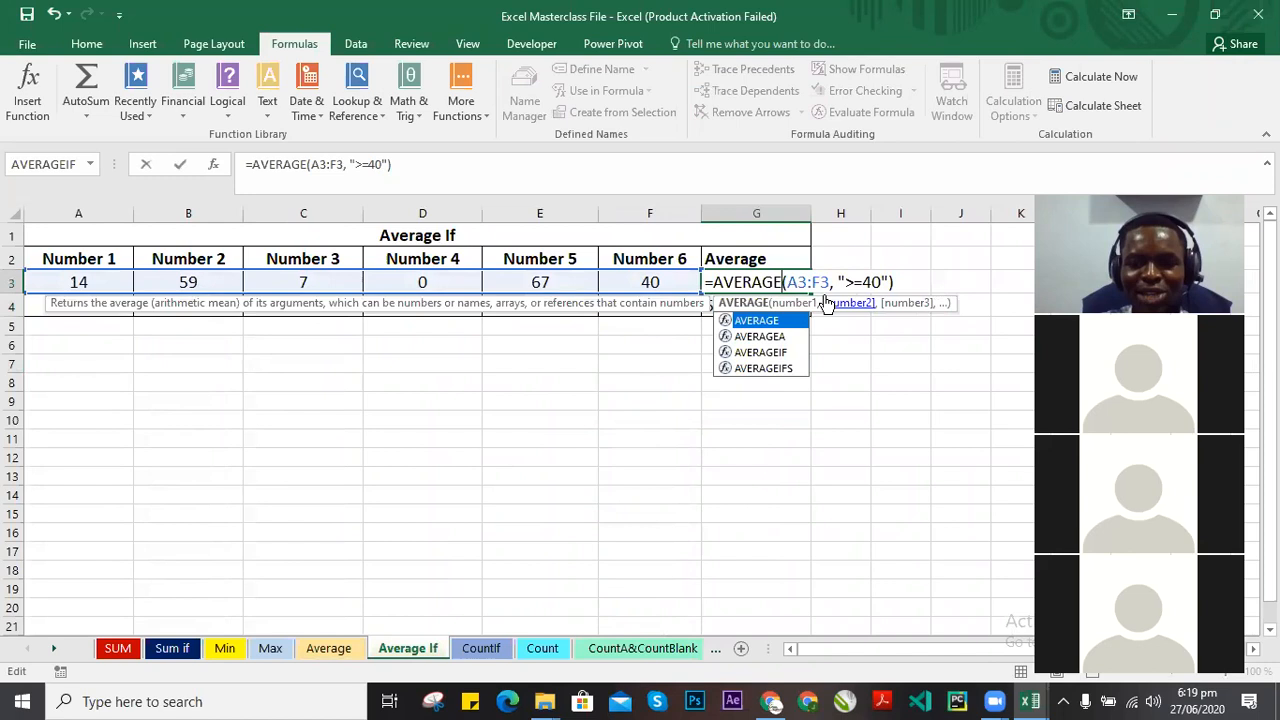
pyautogui.press('Return')
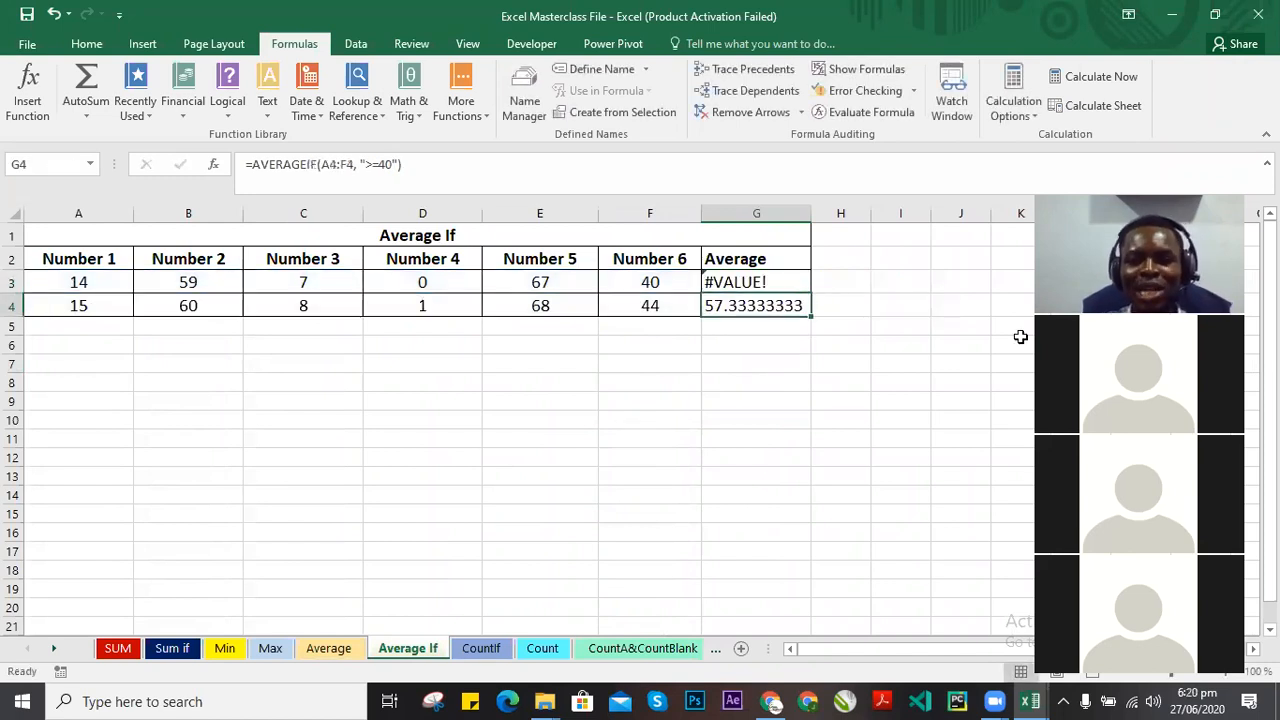
# Run Error Checking on the formula in G3 of the Average If sheet.
pyautogui.click(786, 282)
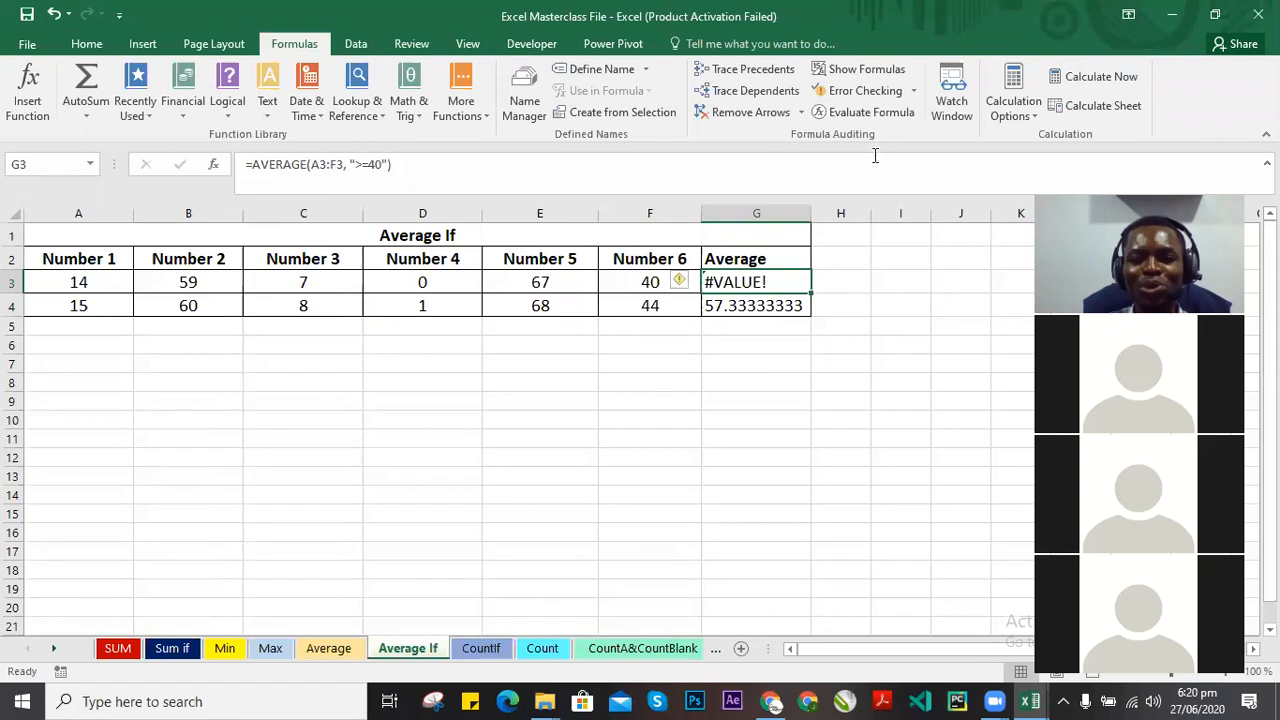
pyautogui.click(866, 91)
pyautogui.moveTo(655, 380); pyautogui.dragTo(711, 386)
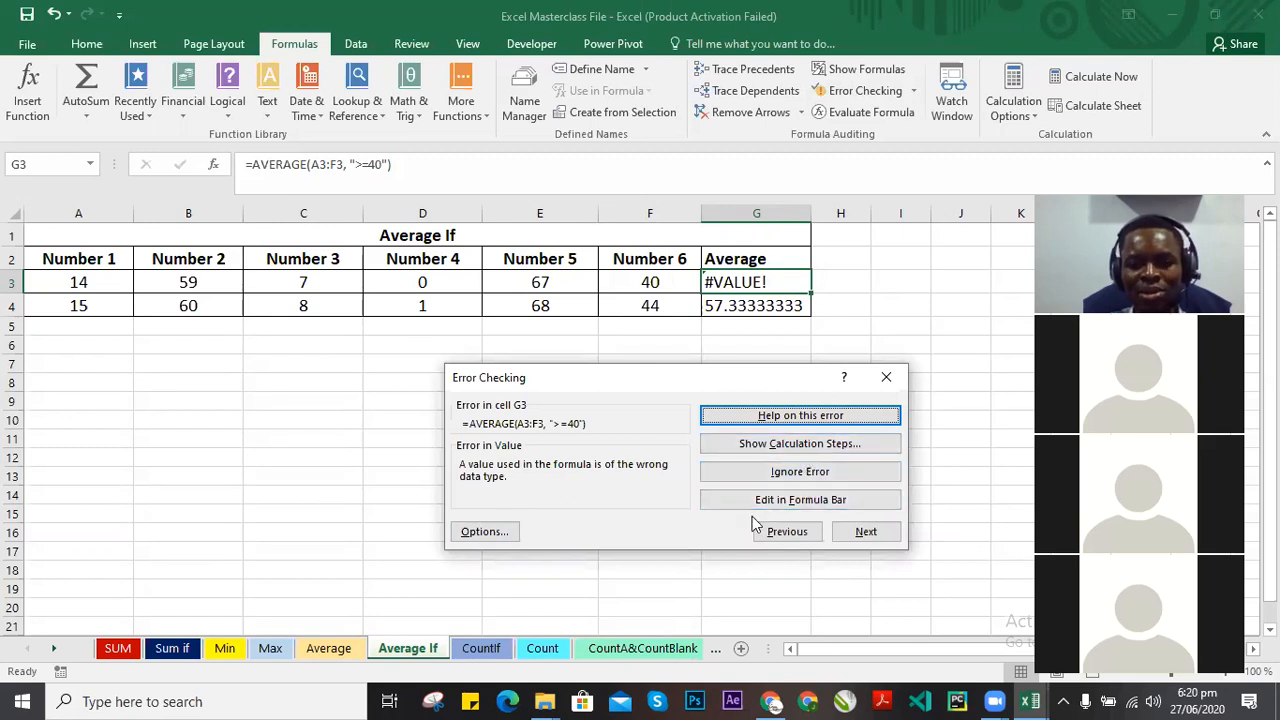
# Evaluate the calculation steps of the G3 formula, close the evaluation and open the formula for editing from Error Checking.
pyautogui.click(804, 446)
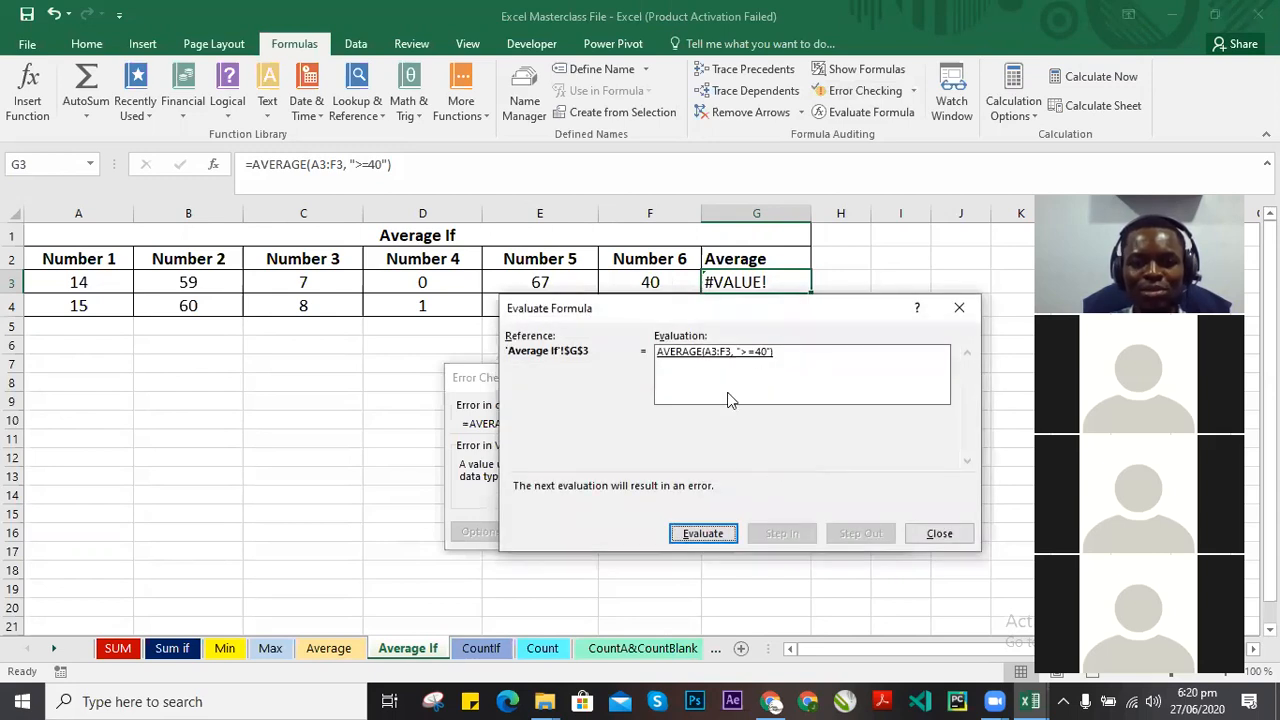
pyautogui.click(705, 533)
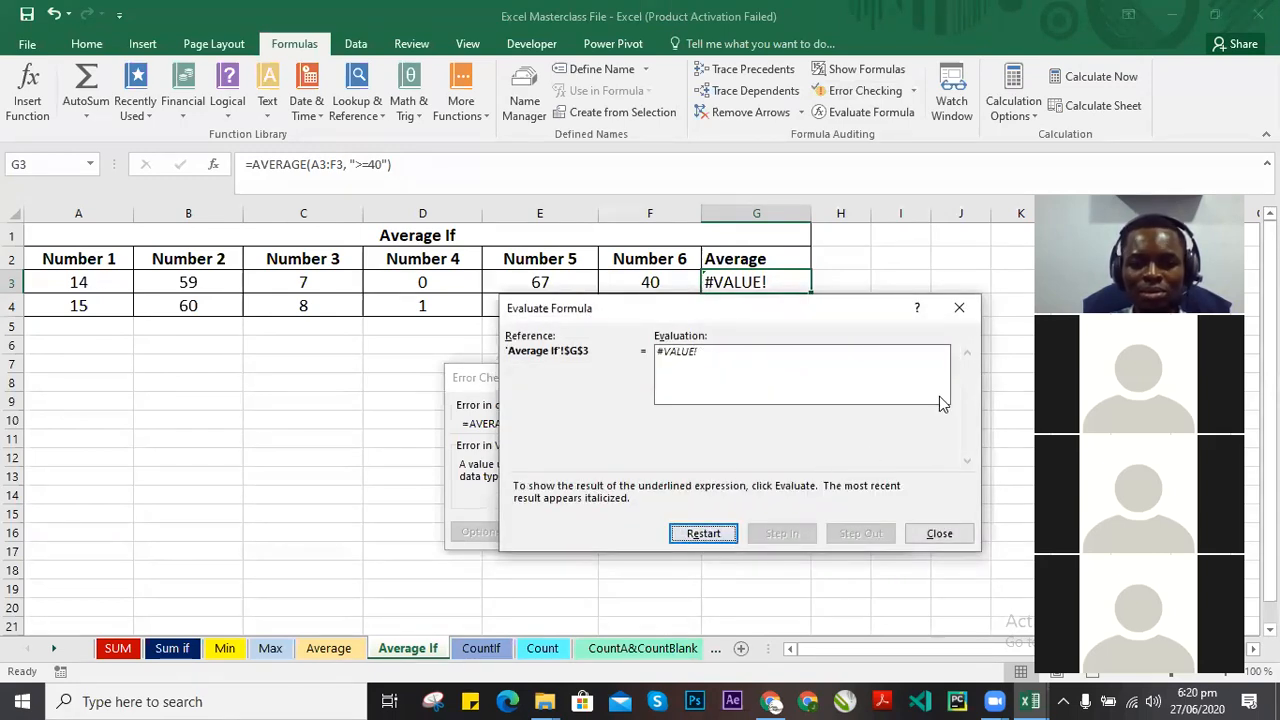
pyautogui.click(959, 308)
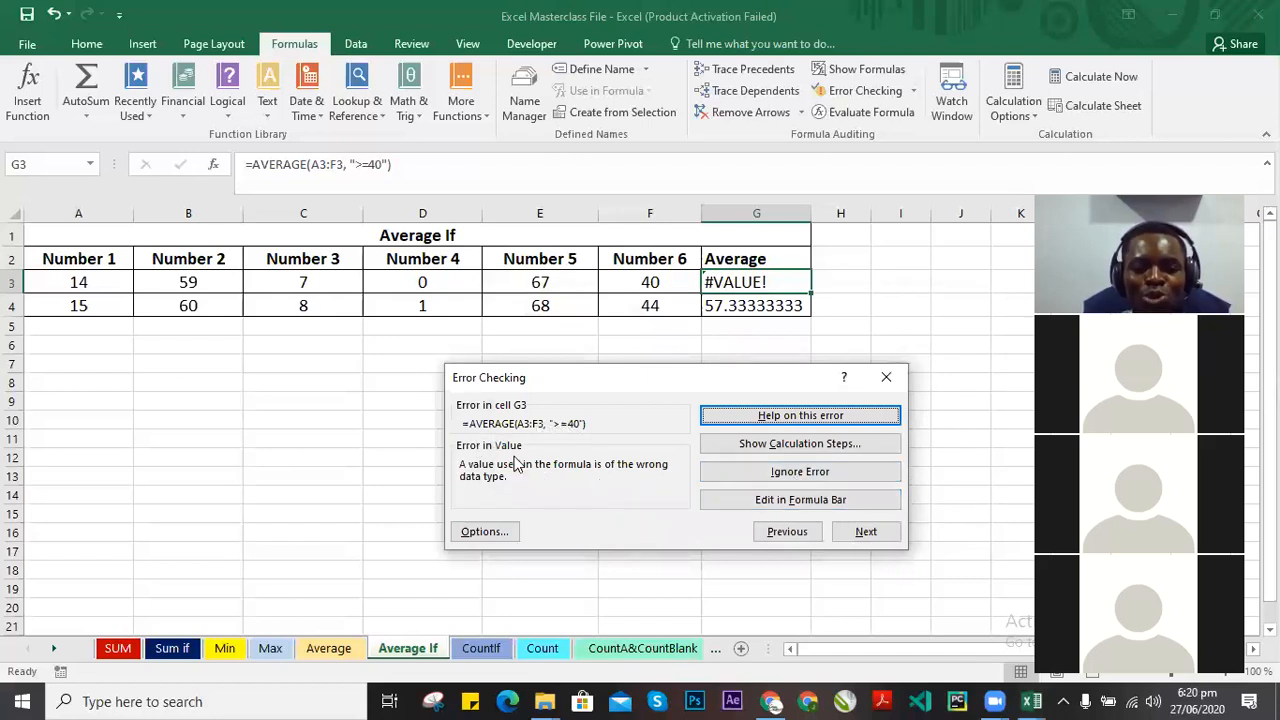
pyautogui.moveTo(631, 386); pyautogui.dragTo(600, 366)
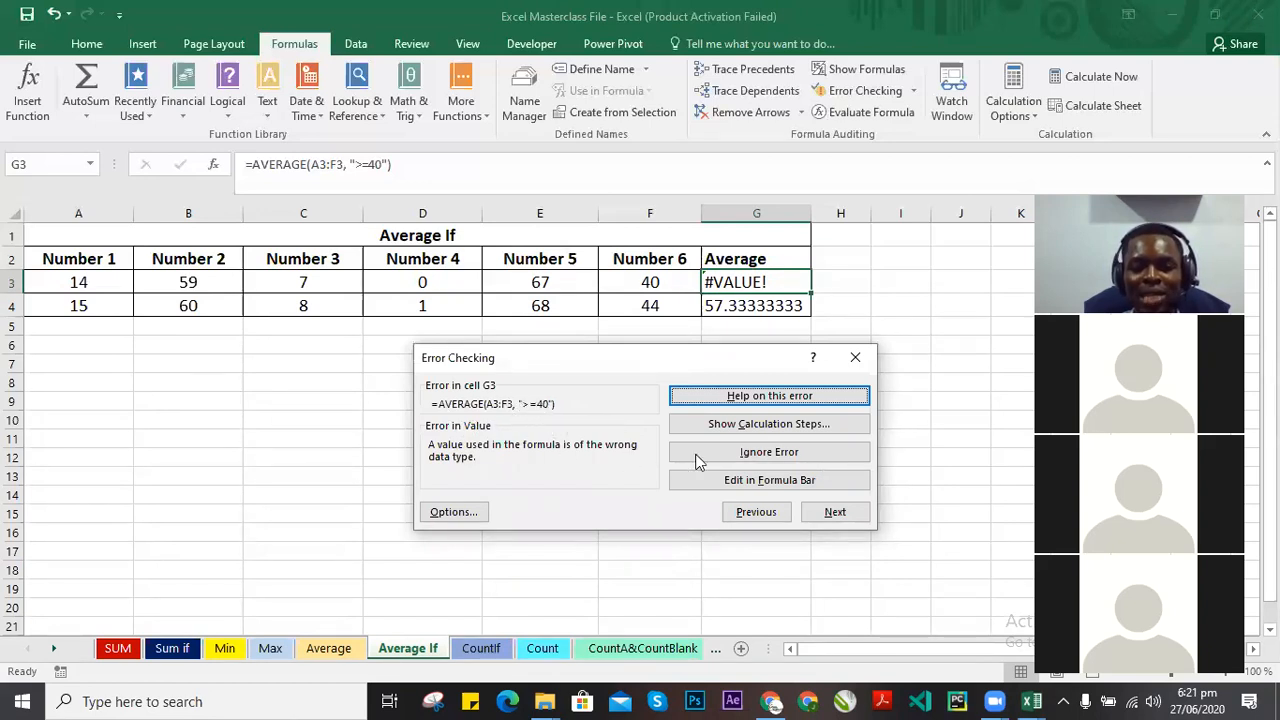
pyautogui.click(765, 481)
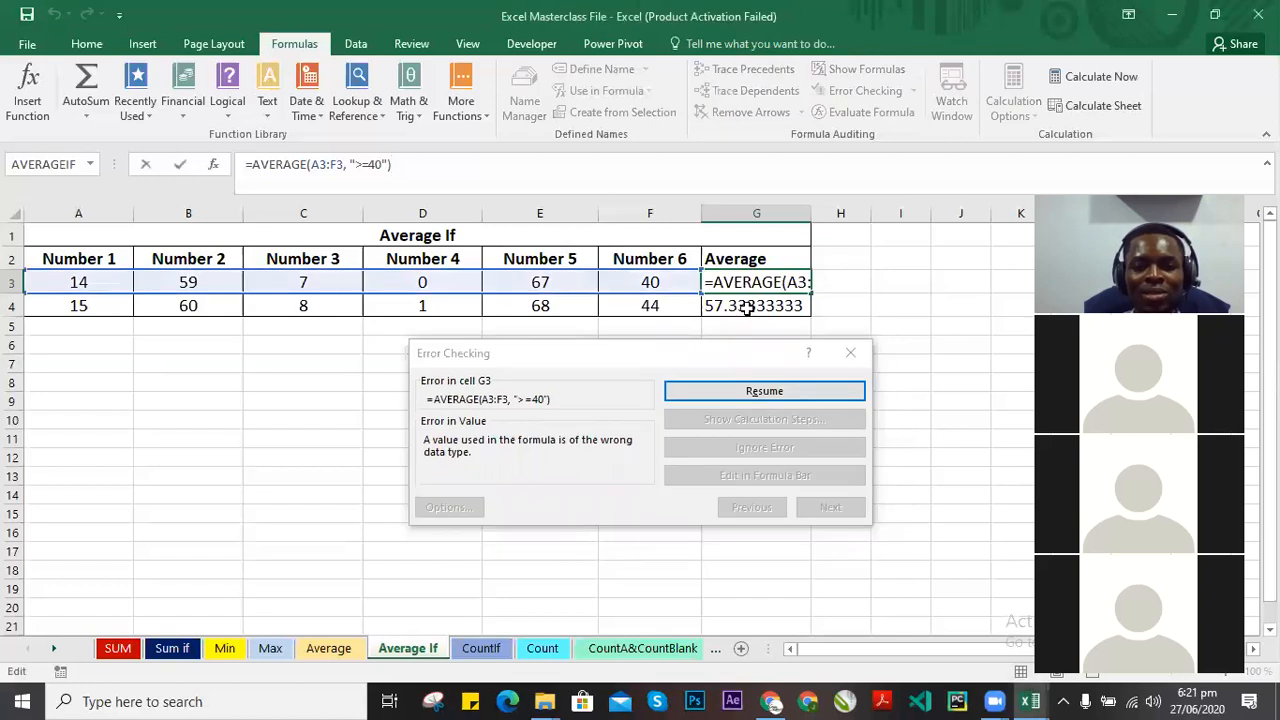
# Try removing the ">=40" criterion from the G3 formula so it reads =AVERAGE(A3:F3), and undo the removal.
pyautogui.click(309, 164)
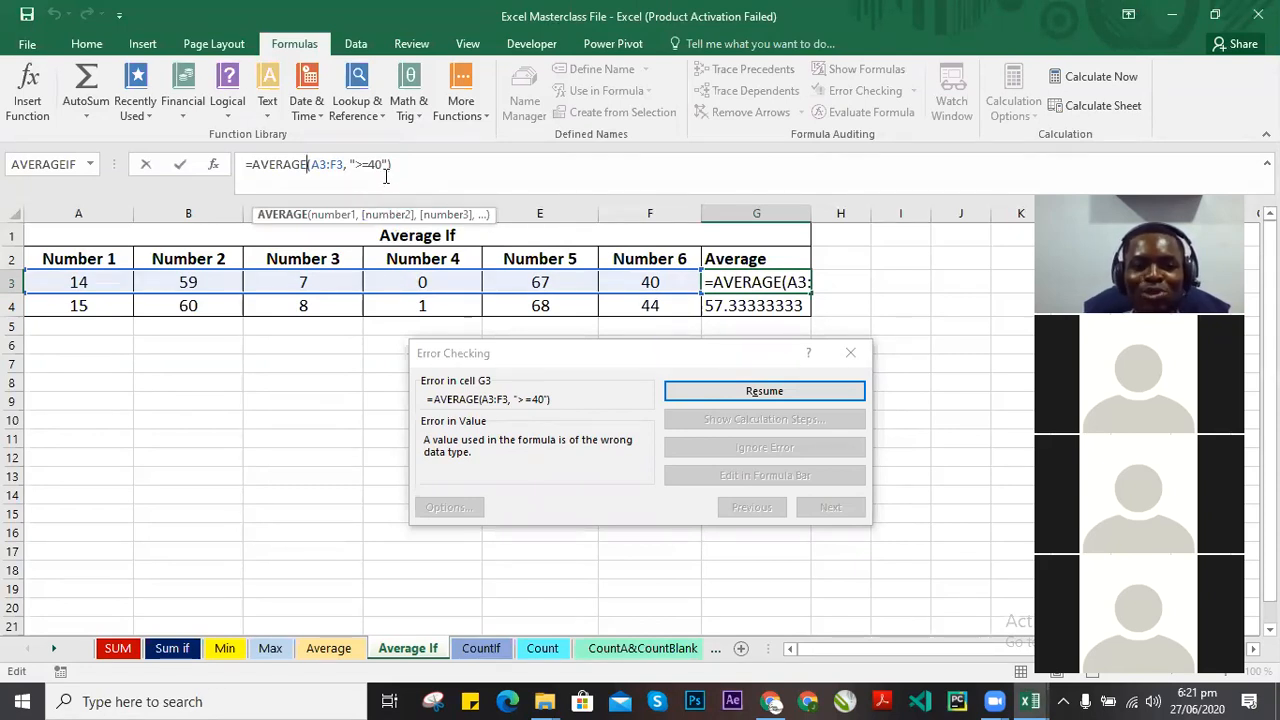
pyautogui.press('BackSpace')
pyautogui.press('BackSpace')
pyautogui.press('BackSpace')
pyautogui.press('BackSpace')
pyautogui.press('BackSpace')
pyautogui.press('BackSpace')
pyautogui.press('BackSpace')
pyautogui.press('BackSpace')
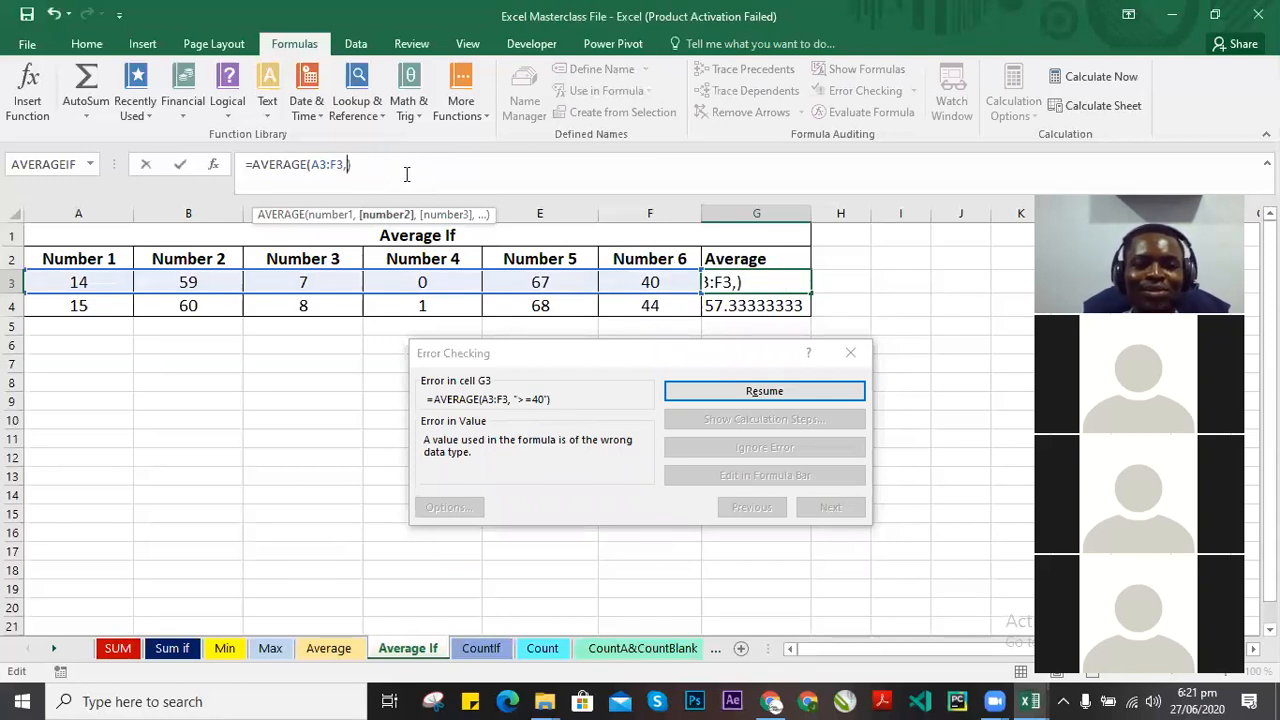
pyautogui.click(369, 178)
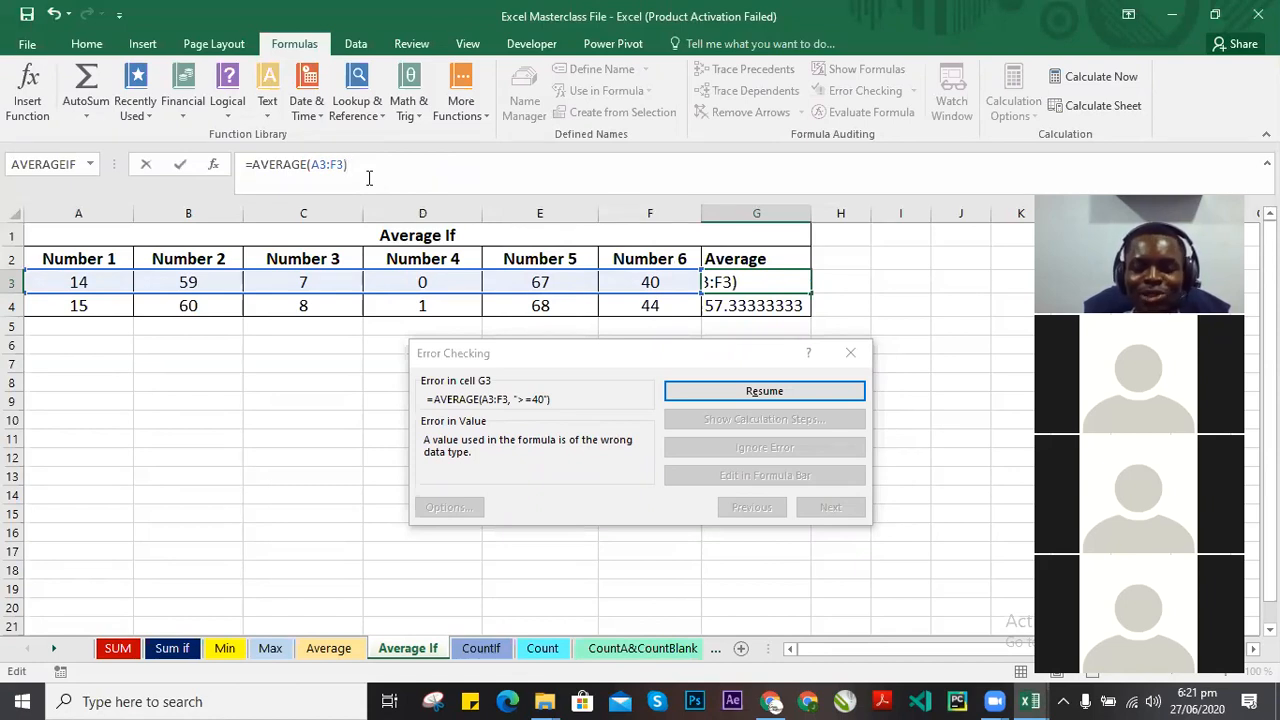
pyautogui.hotkey('ctrl', 'z')
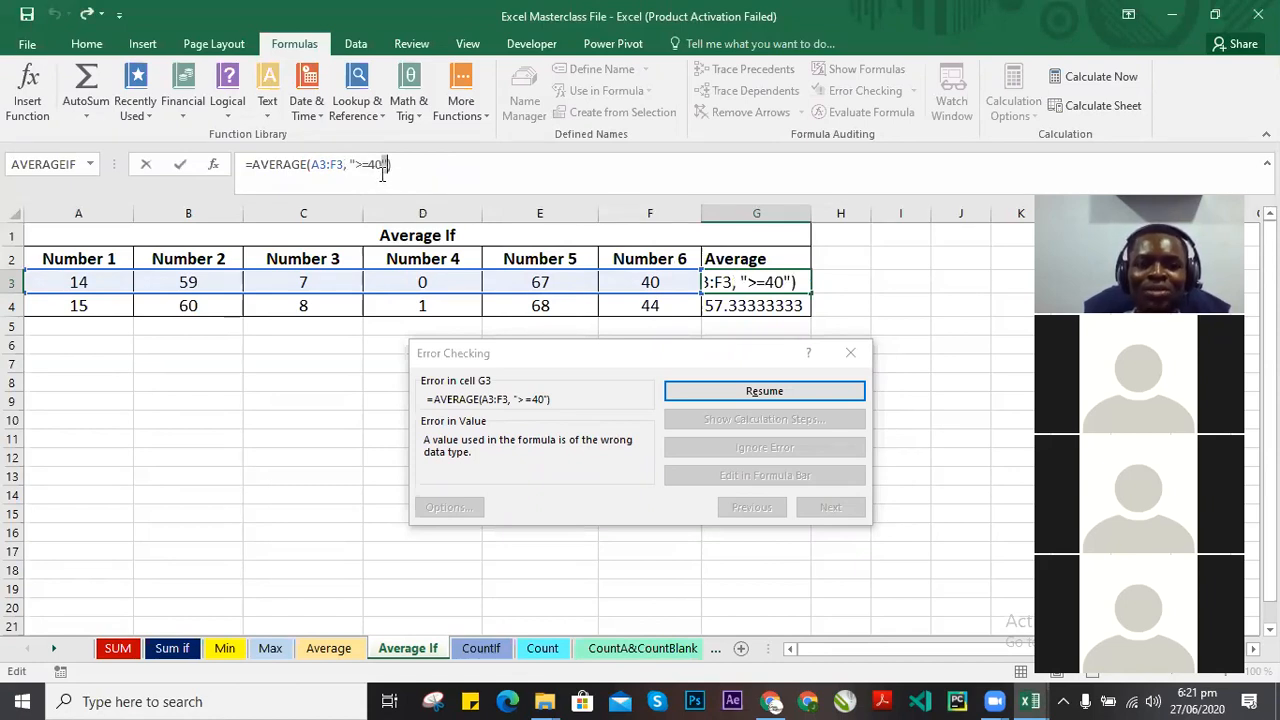
# Correct the G3 formula to =AVERAGEIF(A3:F3, ">=40") and resume Error Checking to finish the check.
pyautogui.click(306, 164)
pyautogui.write('If')
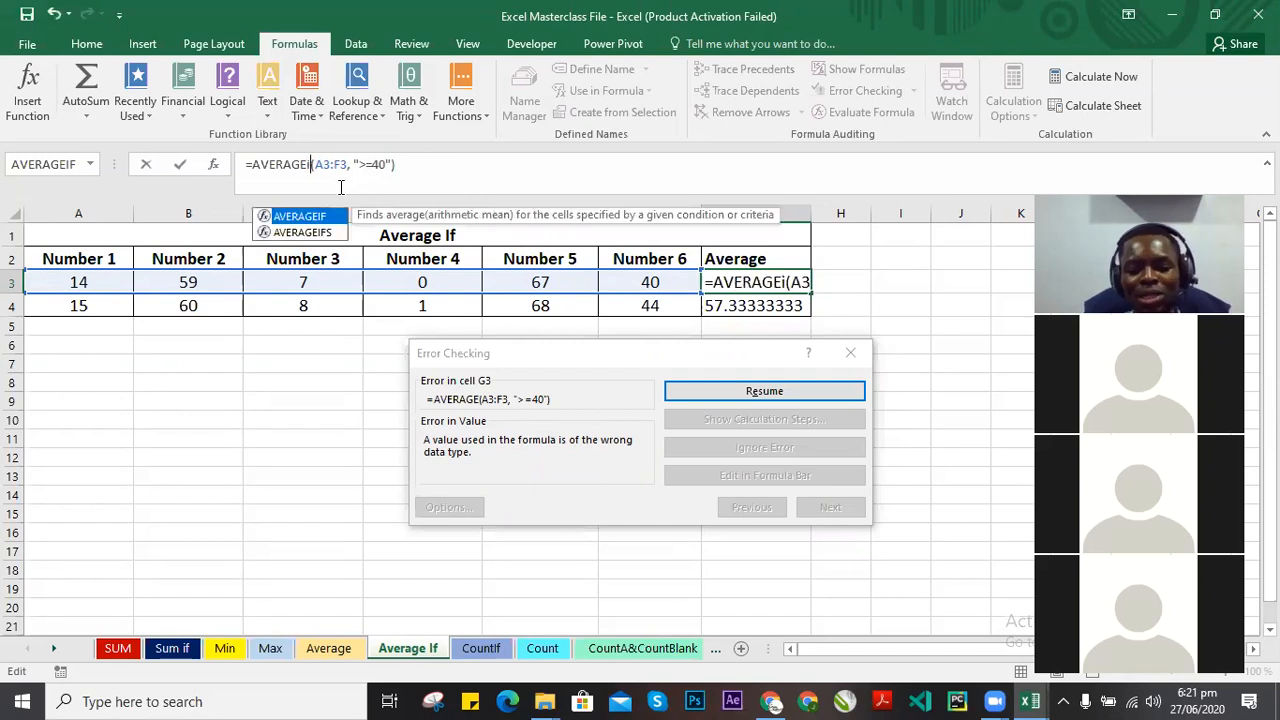
pyautogui.click(442, 168)
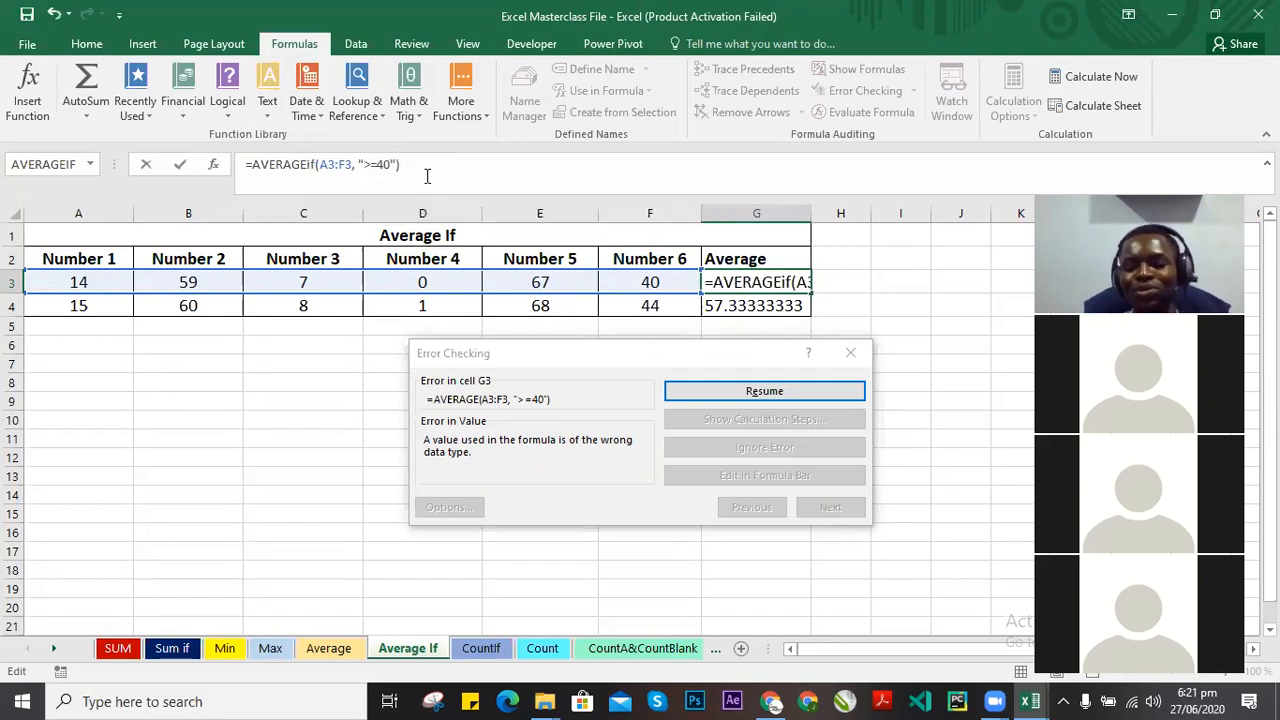
pyautogui.press('Return')
pyautogui.click(797, 279)
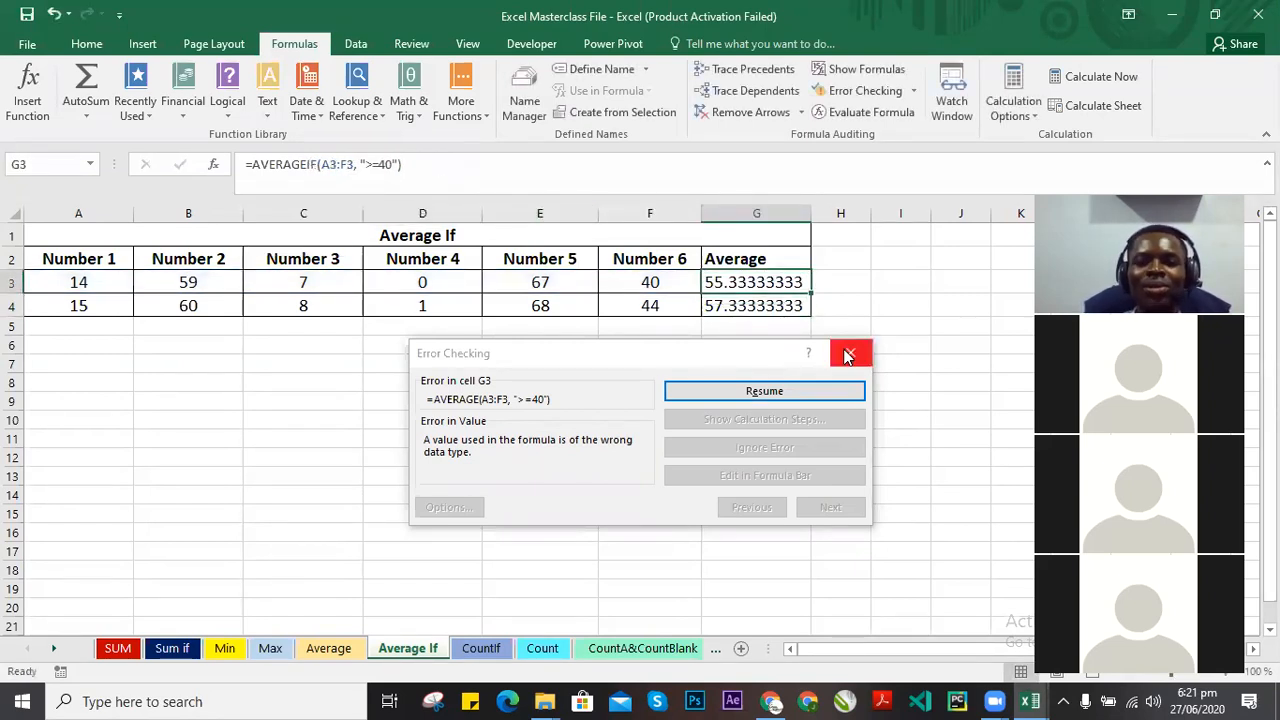
pyautogui.click(768, 391)
pyautogui.click(686, 403)
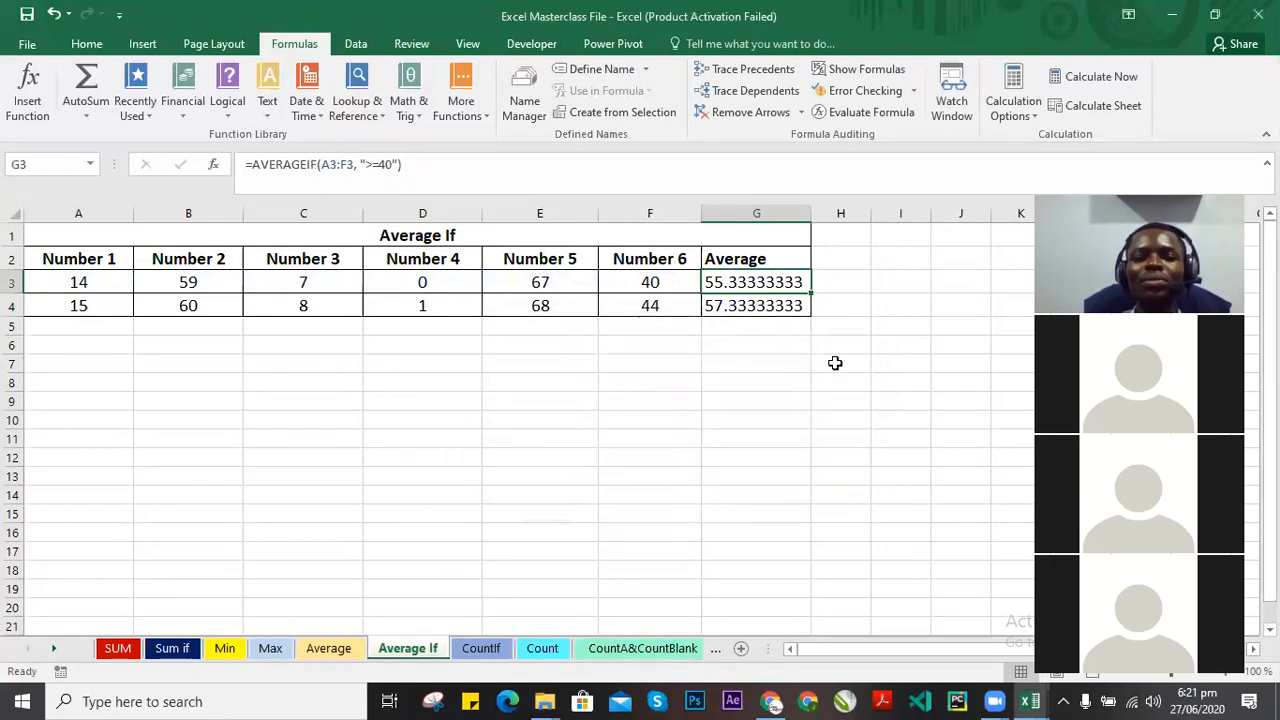
pyautogui.click(822, 328)
pyautogui.click(646, 399)
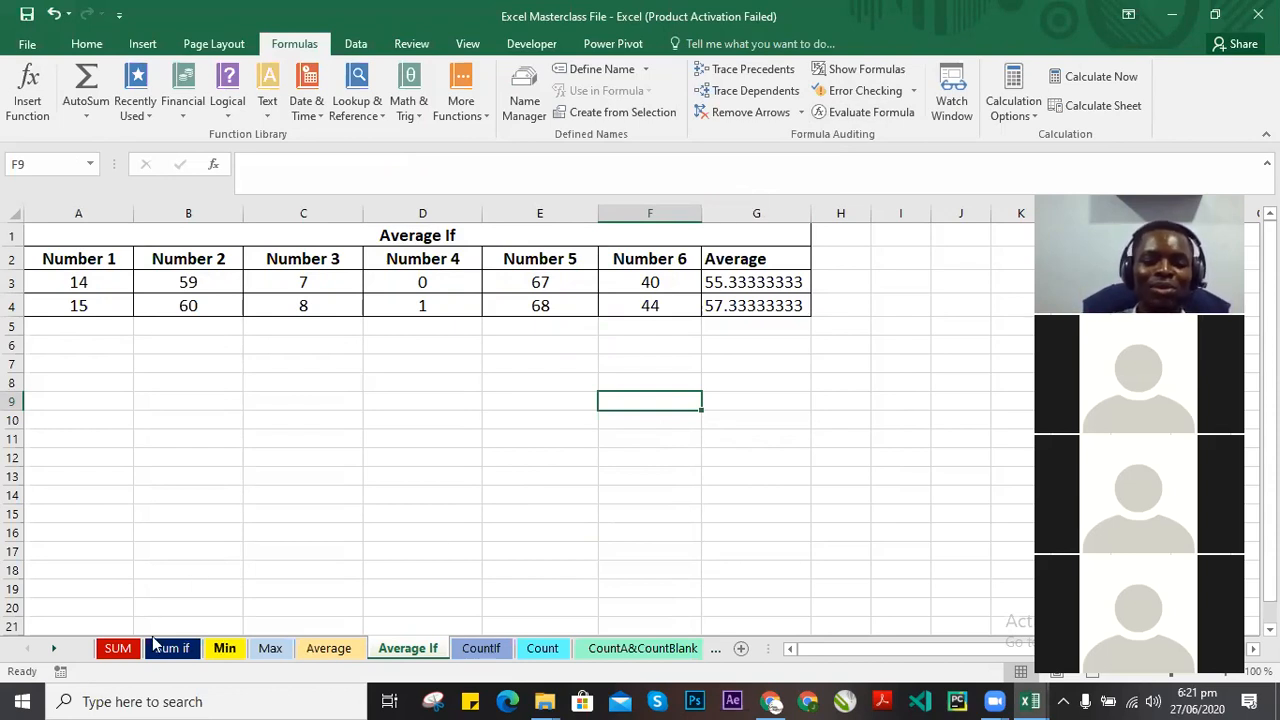
# Open the SUM sheet and examine the formula in G3 without changing it.
pyautogui.click(116, 649)
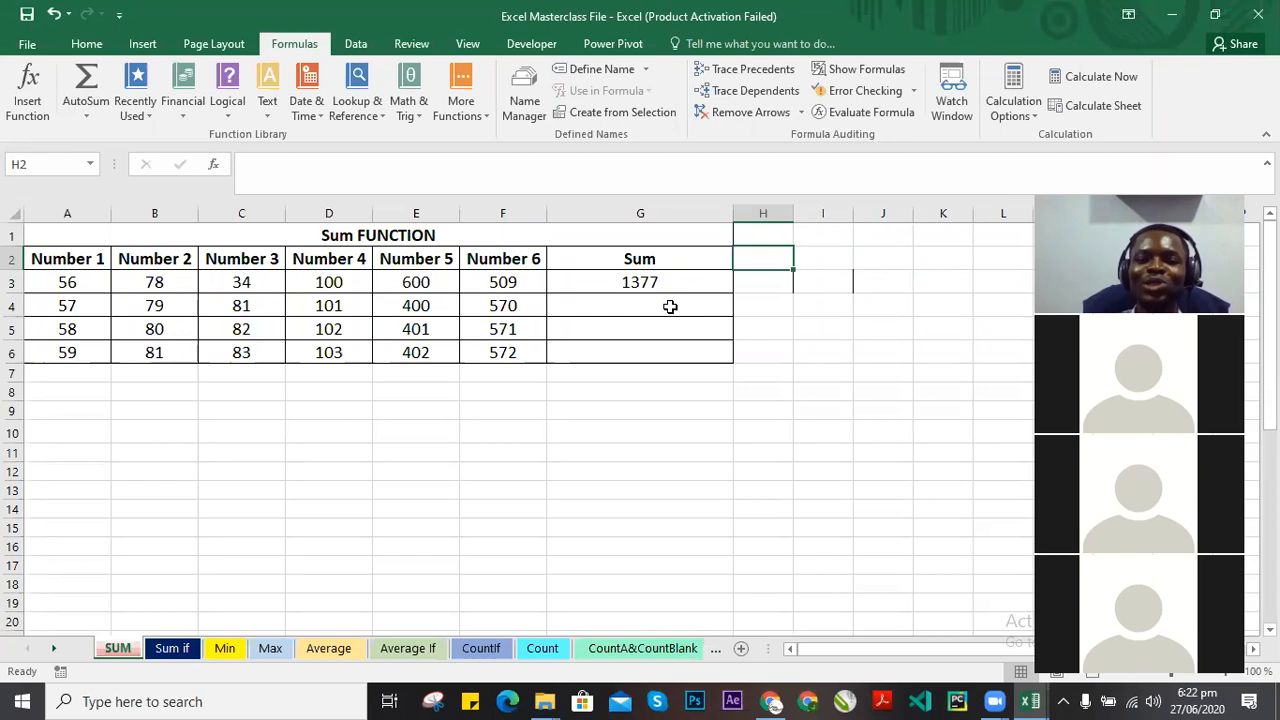
pyautogui.click(668, 307)
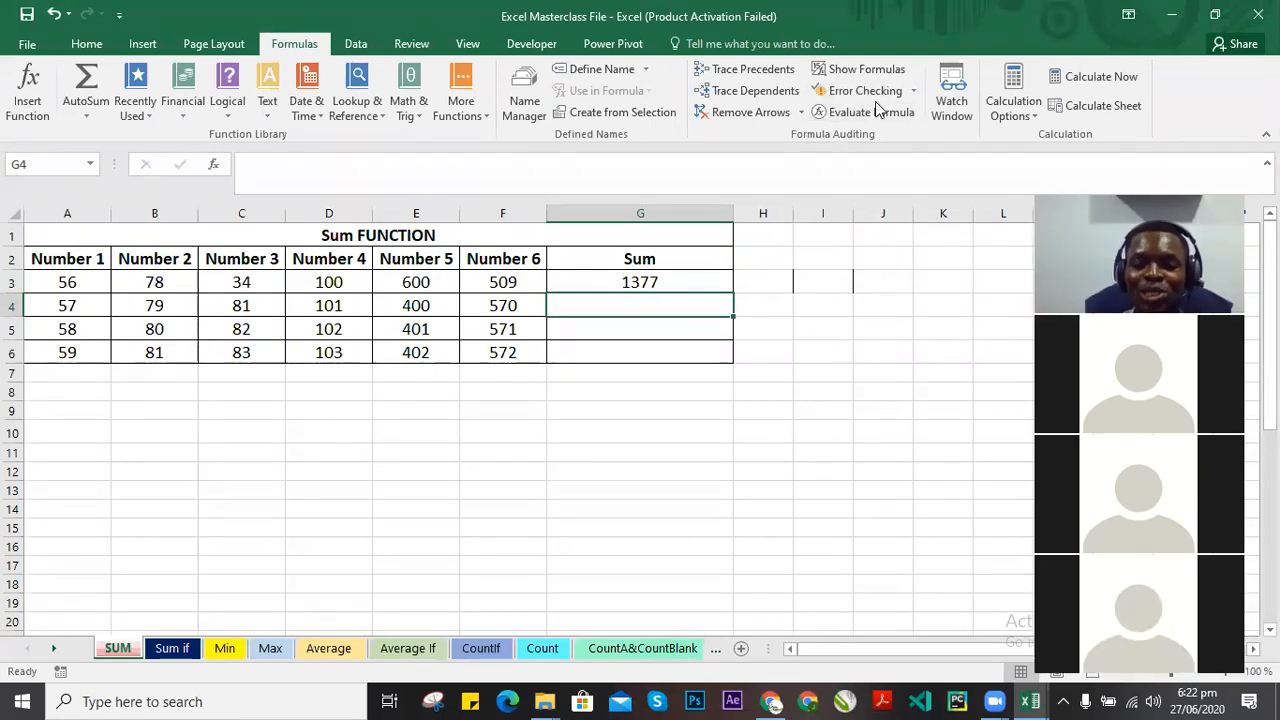
pyautogui.press('Up')
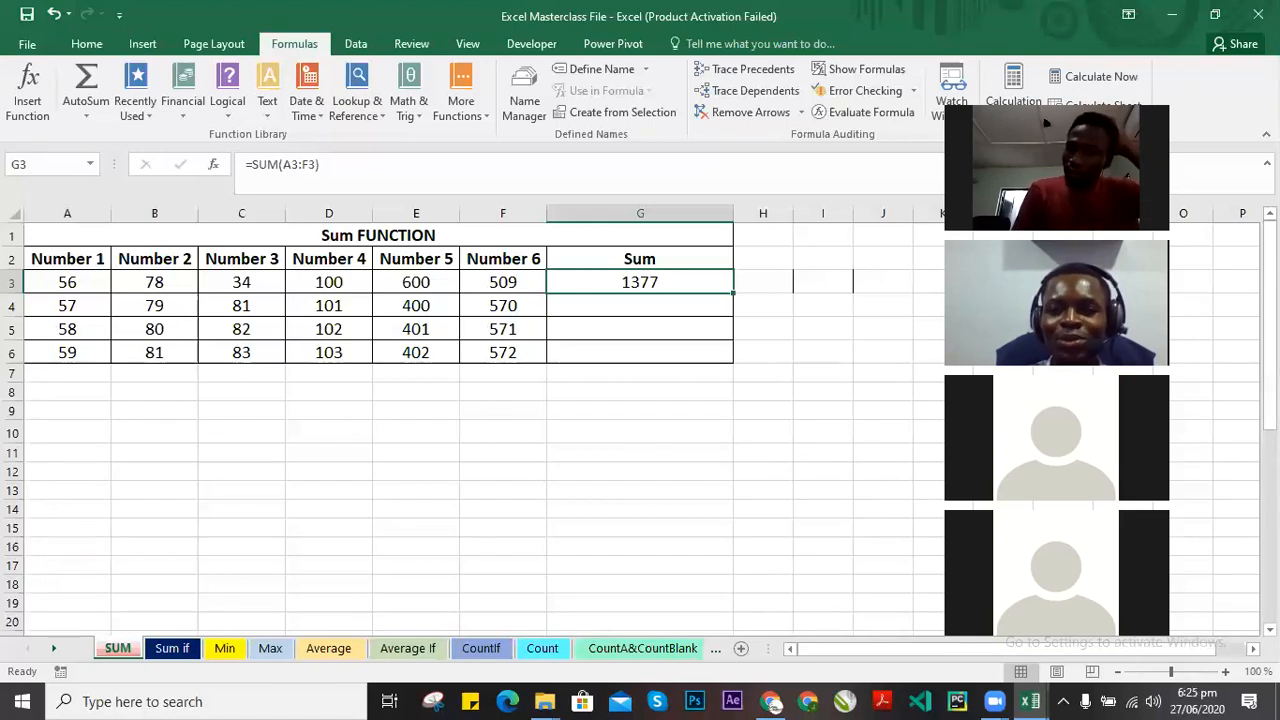
pyautogui.doubleClick(645, 290)
pyautogui.press('Escape')
pyautogui.click(574, 331)
pyautogui.click(655, 287)
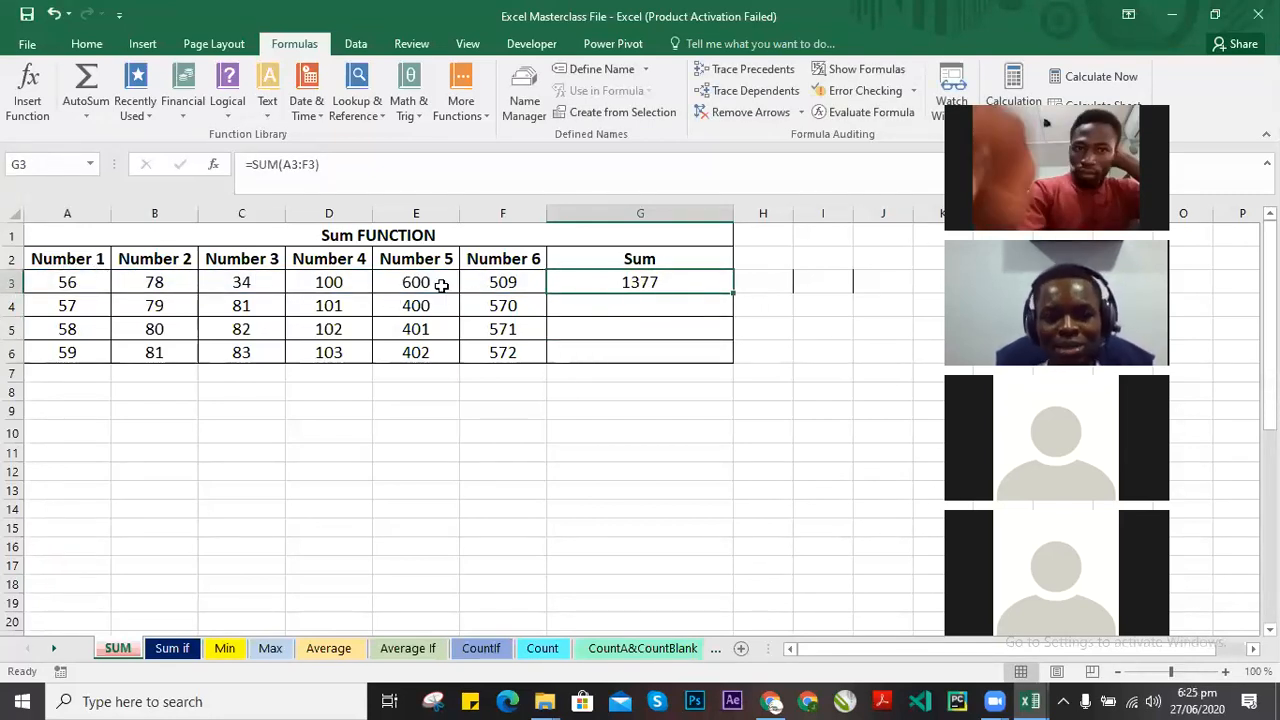
# Examine the row 3 numbers from A3 to F3 that feed the sum in G3.
pyautogui.moveTo(40, 277); pyautogui.dragTo(503, 295)
pyautogui.click(216, 322)
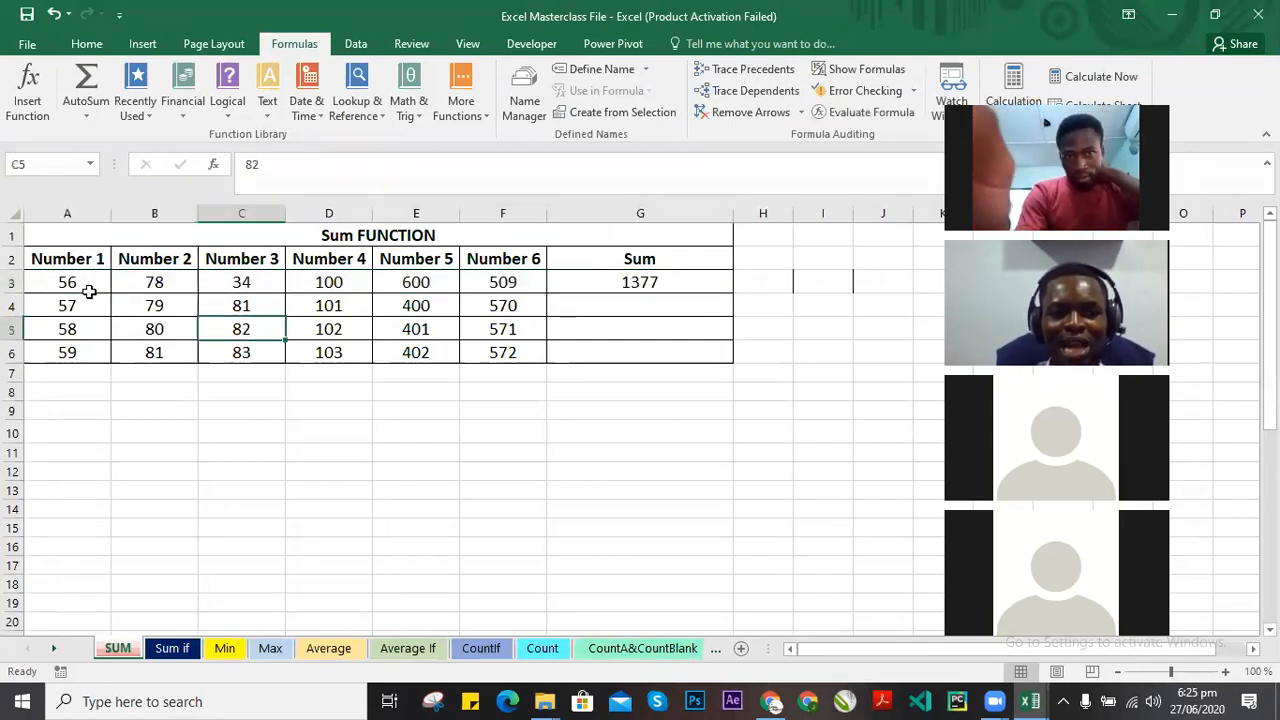
pyautogui.click(66, 283)
pyautogui.click(163, 283)
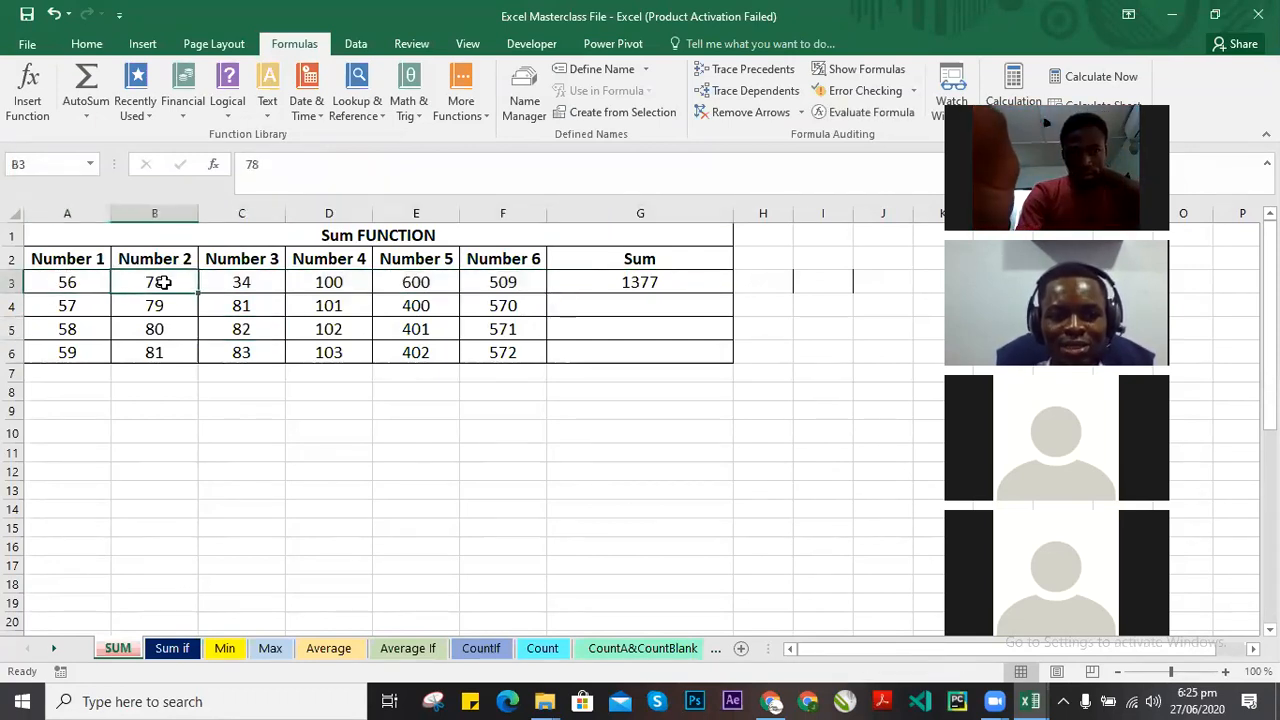
pyautogui.click(247, 284)
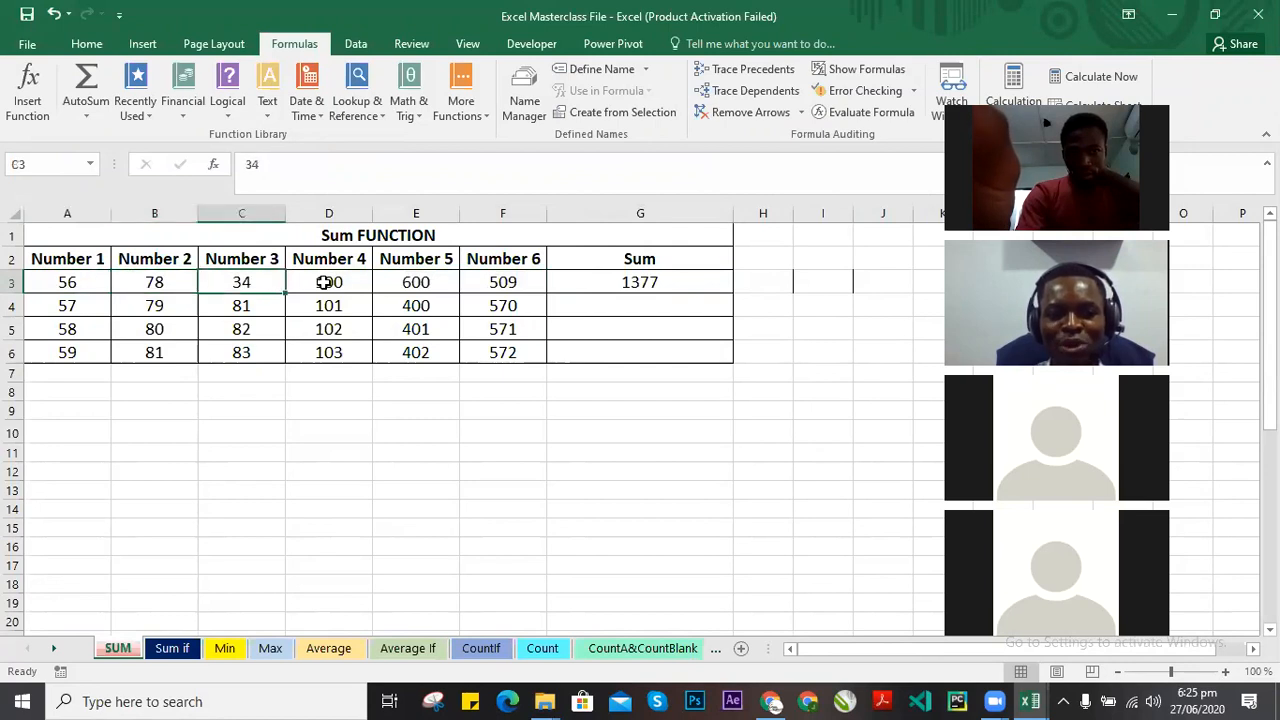
pyautogui.click(325, 283)
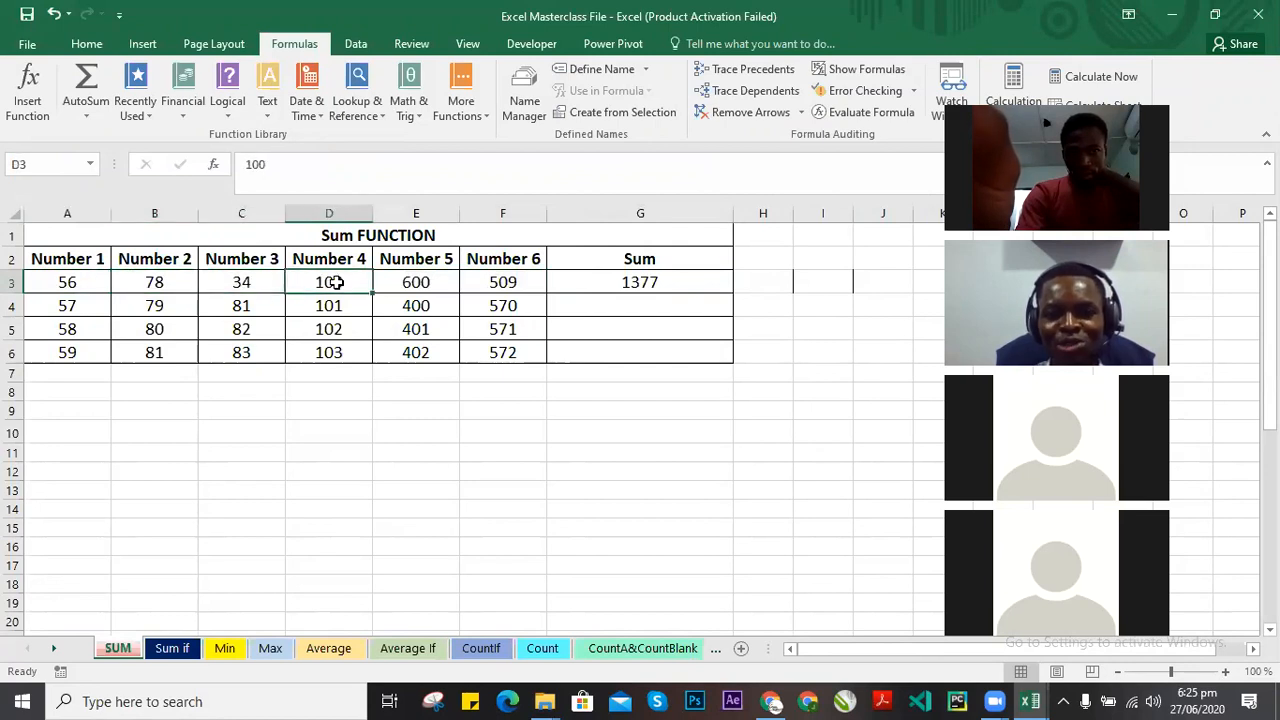
pyautogui.click(430, 285)
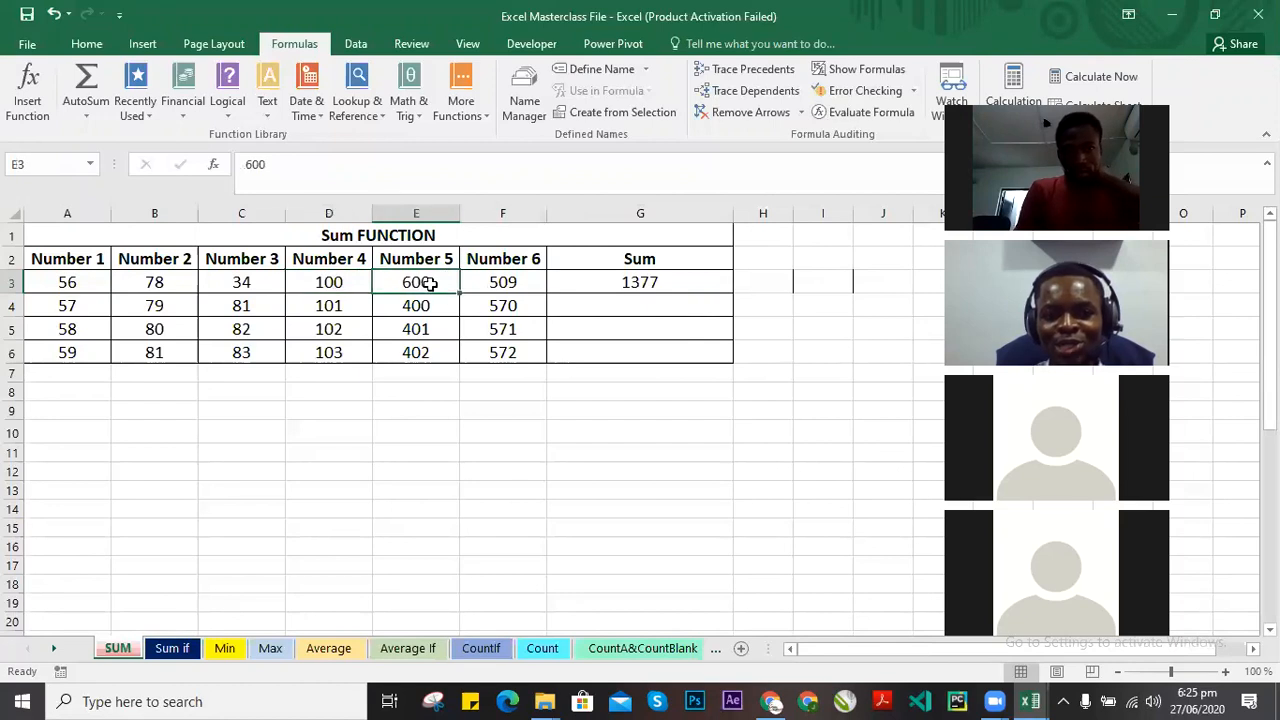
pyautogui.click(77, 284)
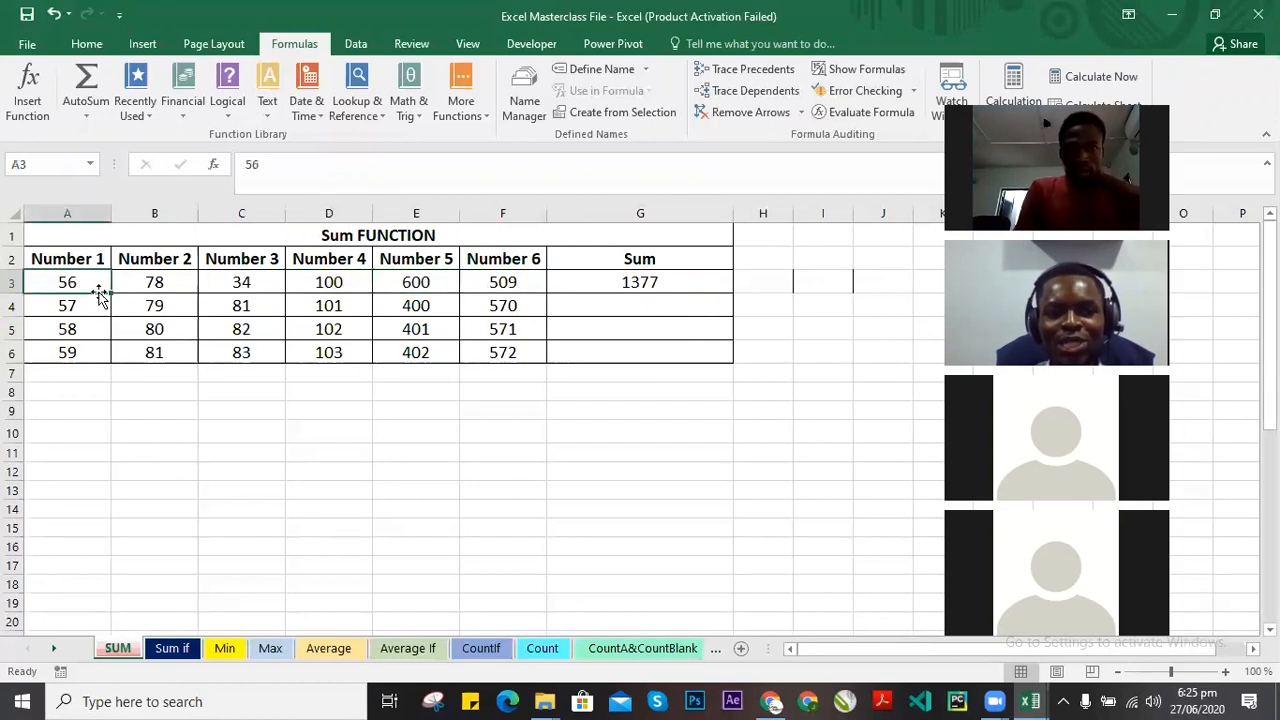
pyautogui.click(155, 284)
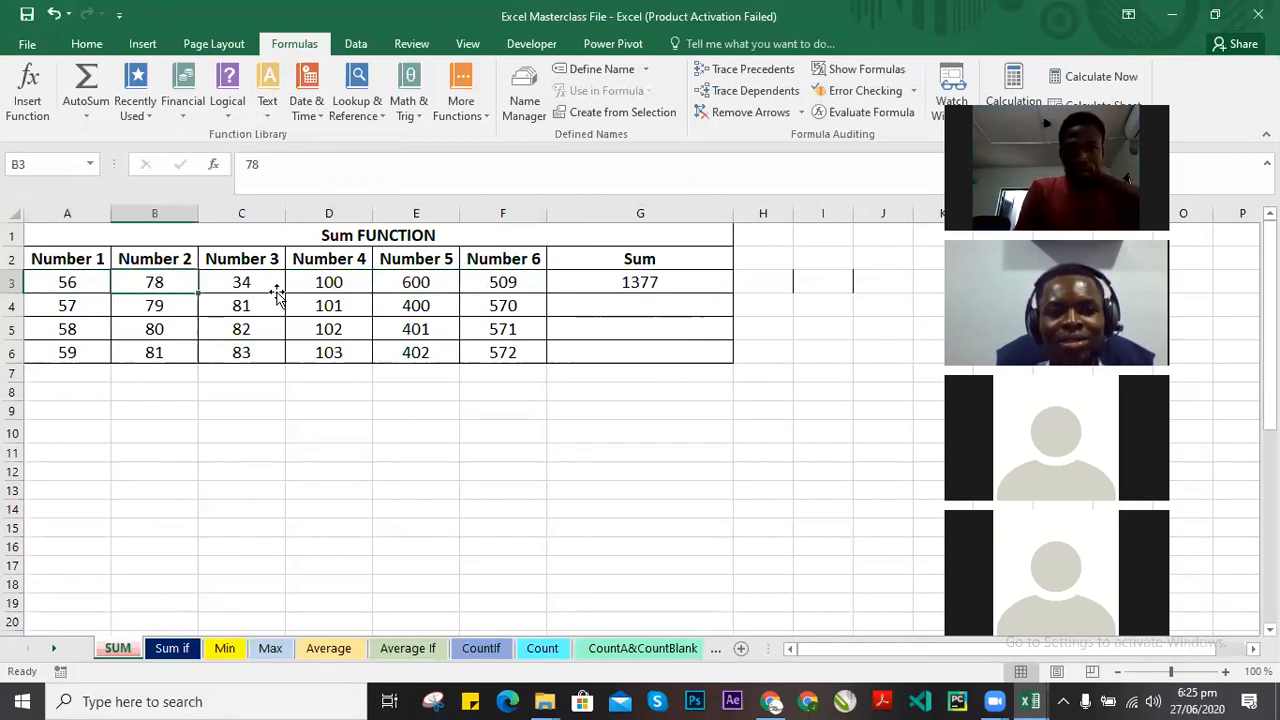
pyautogui.click(83, 283)
pyautogui.click(177, 284)
pyautogui.click(420, 288)
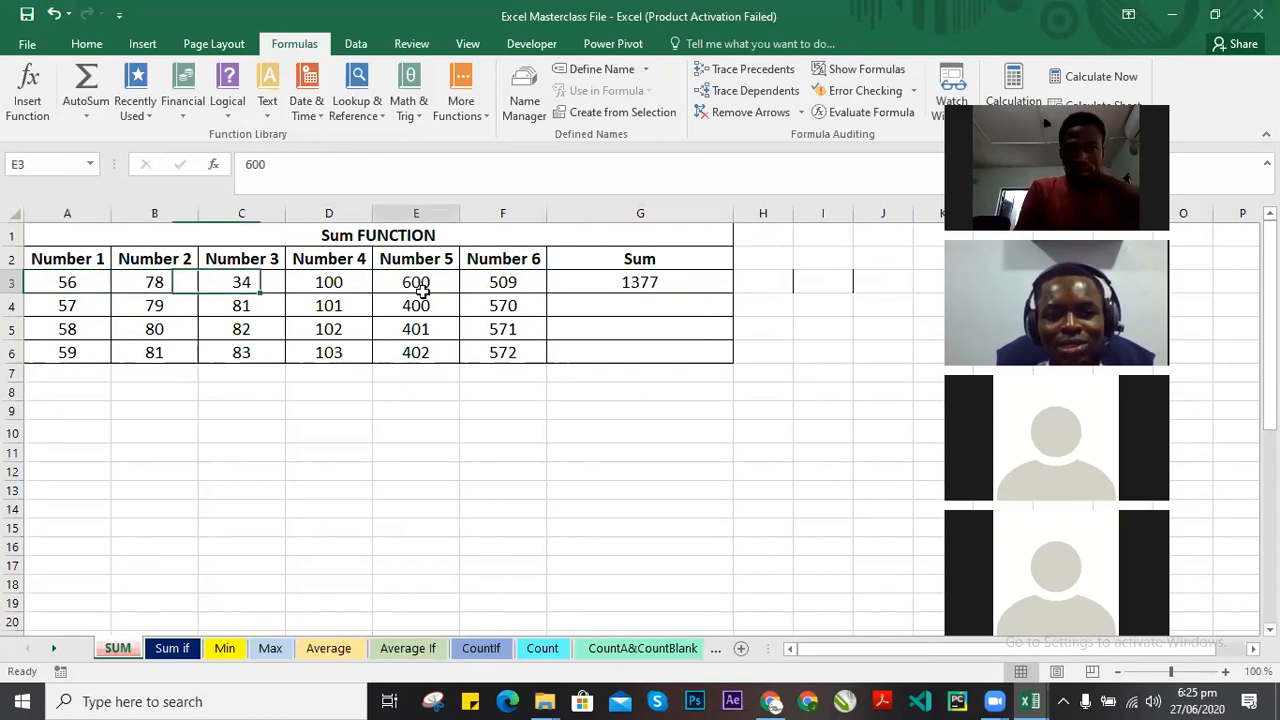
pyautogui.click(530, 289)
pyautogui.moveTo(241, 287); pyautogui.dragTo(357, 283)
pyautogui.click(633, 280)
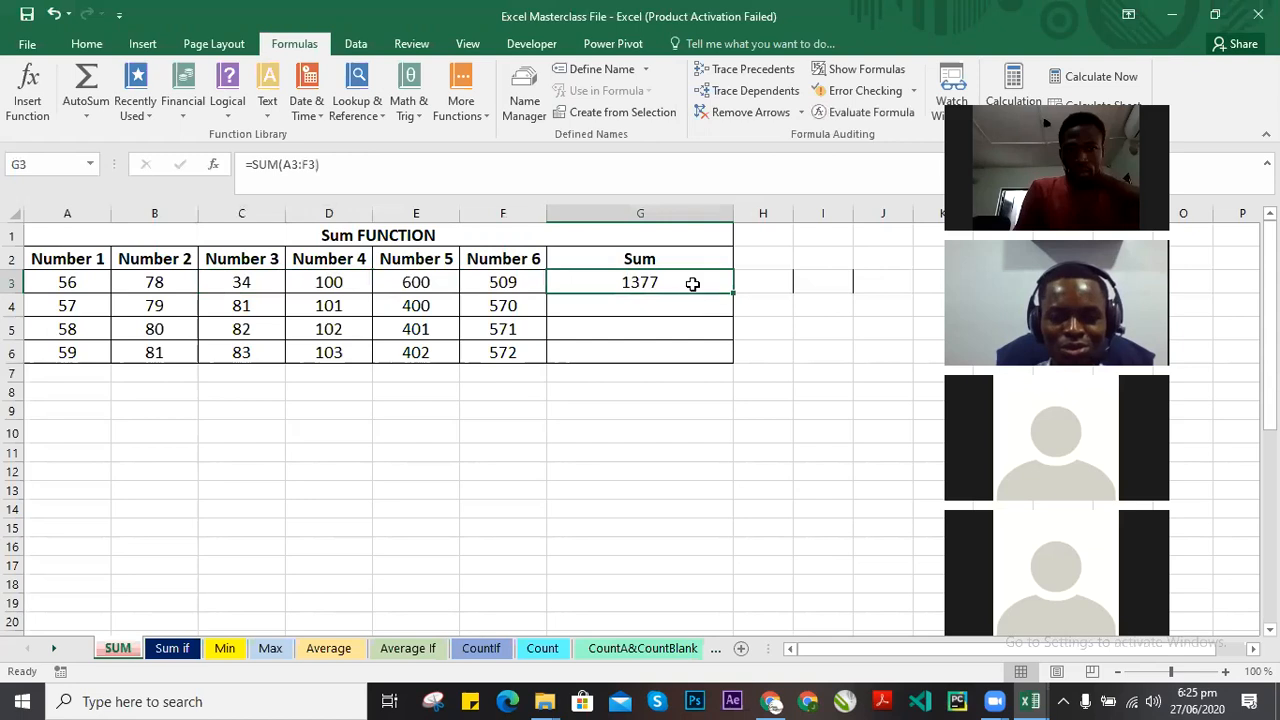
# Rewrite the SUM formula in G3 so that its first argument is the range A3:B3.
pyautogui.doubleClick(690, 283)
pyautogui.press('BackSpace')
pyautogui.press('BackSpace')
pyautogui.press('BackSpace')
pyautogui.press('BackSpace')
pyautogui.press('BackSpace')
pyautogui.press('BackSpace')
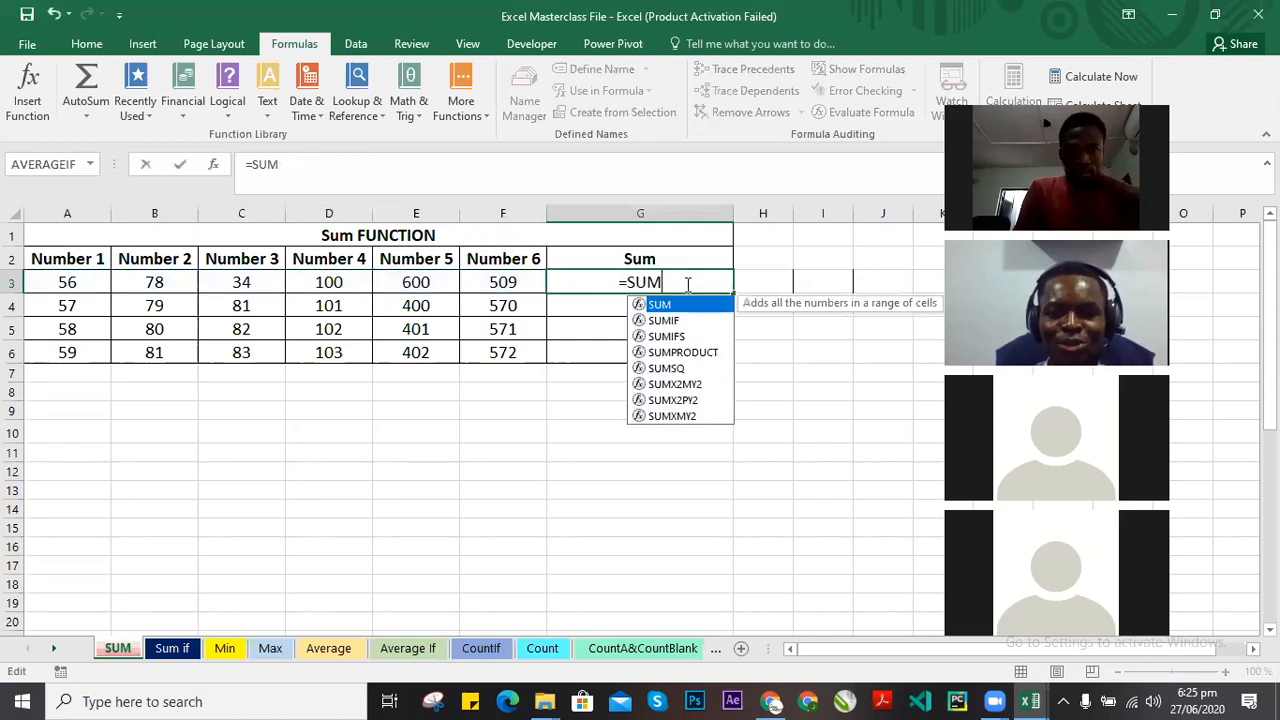
pyautogui.write('(')
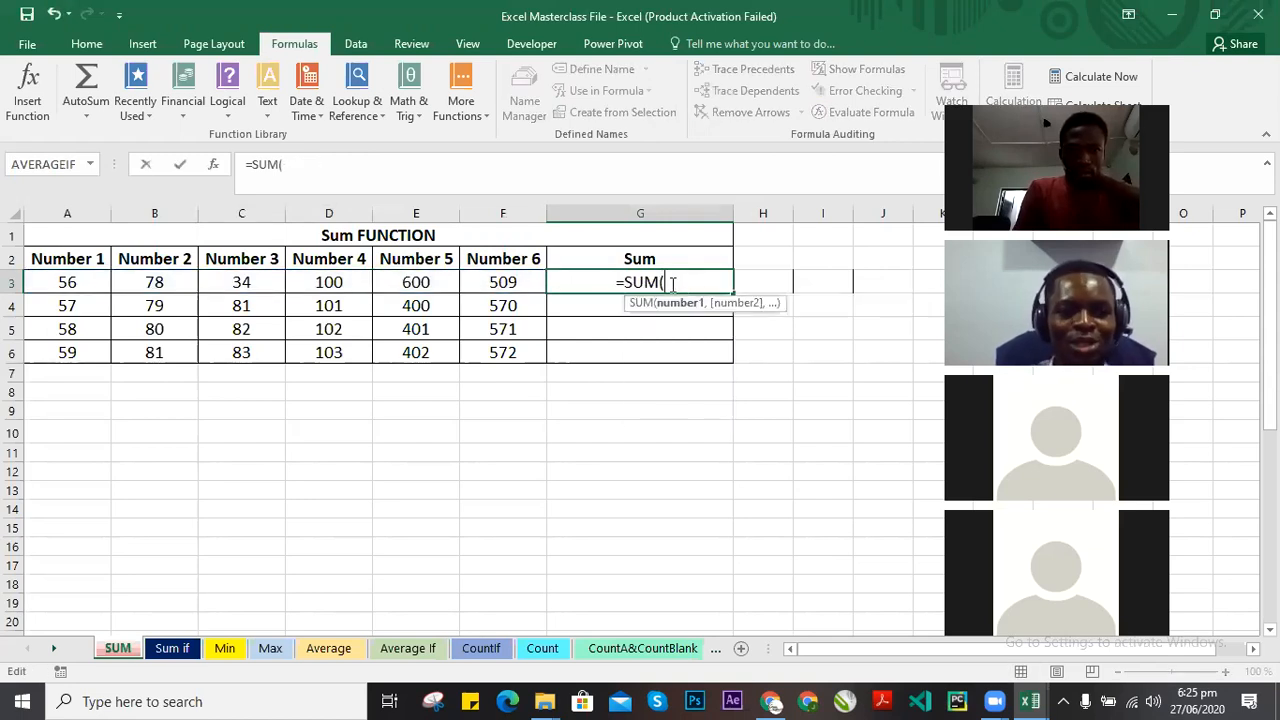
pyautogui.click(67, 282)
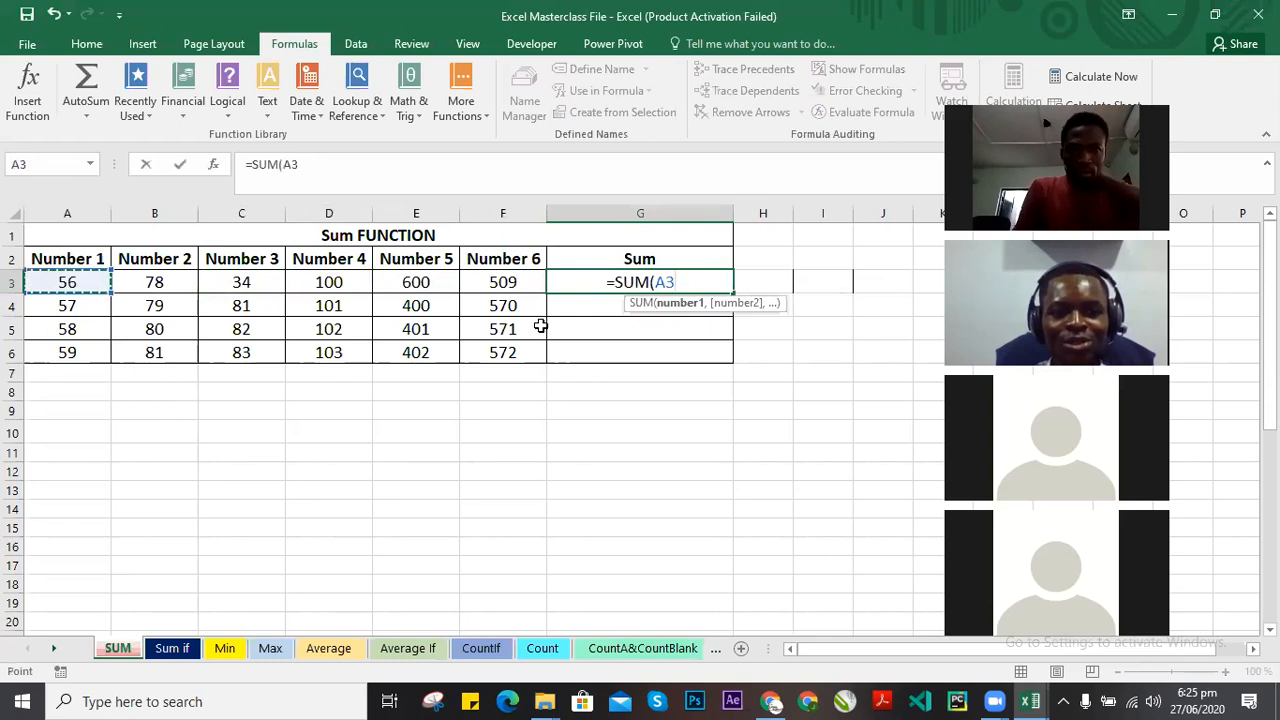
pyautogui.press('F8')
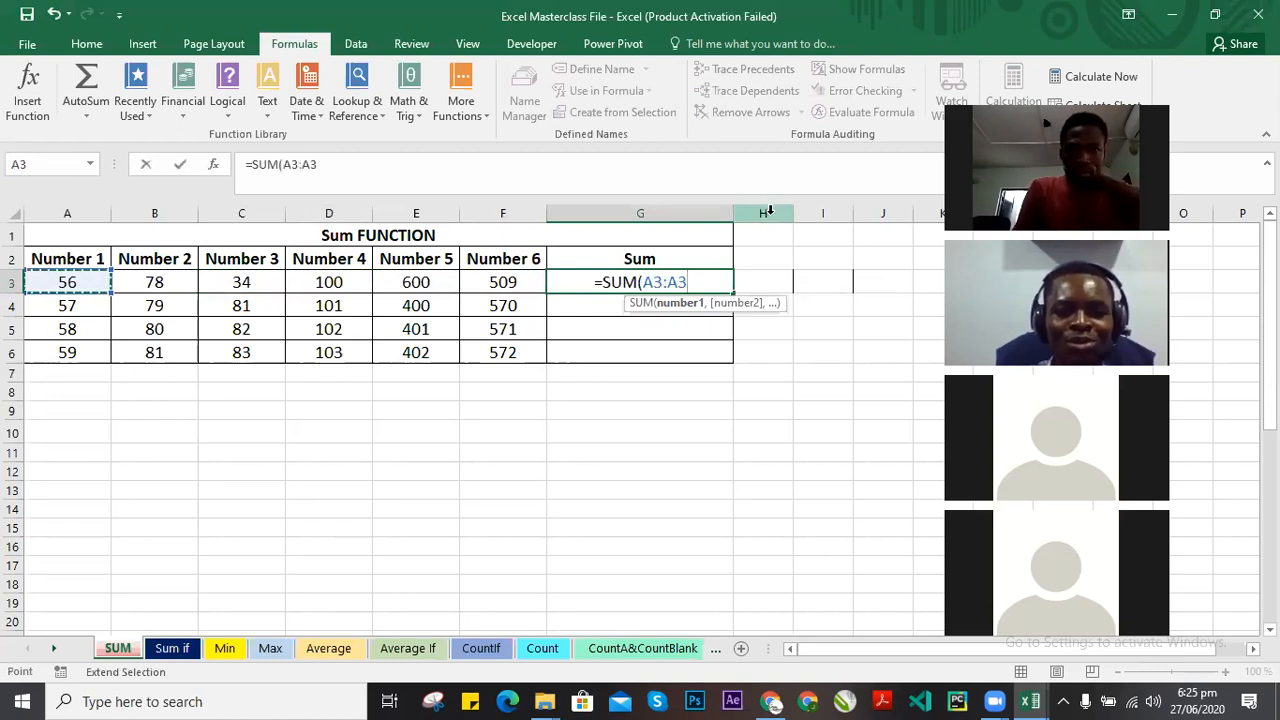
pyautogui.click(154, 285)
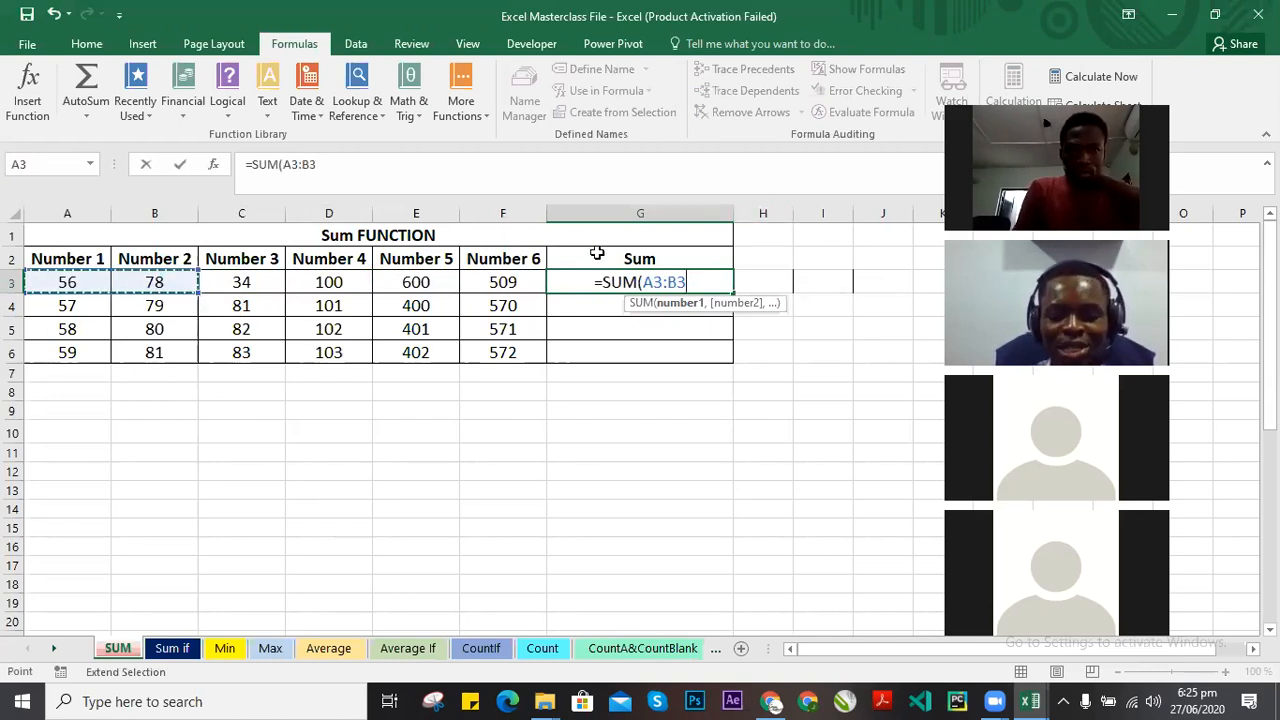
pyautogui.write(',')
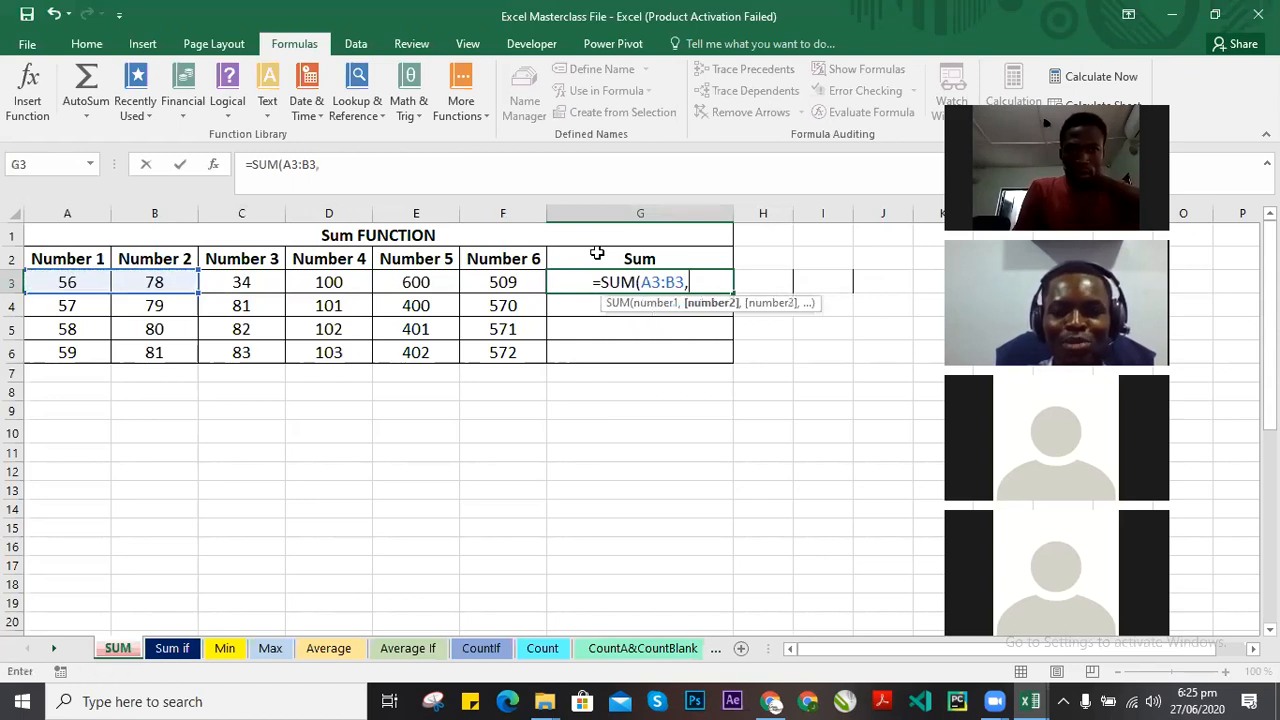
# Add the range E3:F3 as the second argument and complete the G3 formula as =SUM(A3:B3,E3:F3).
pyautogui.click(398, 285)
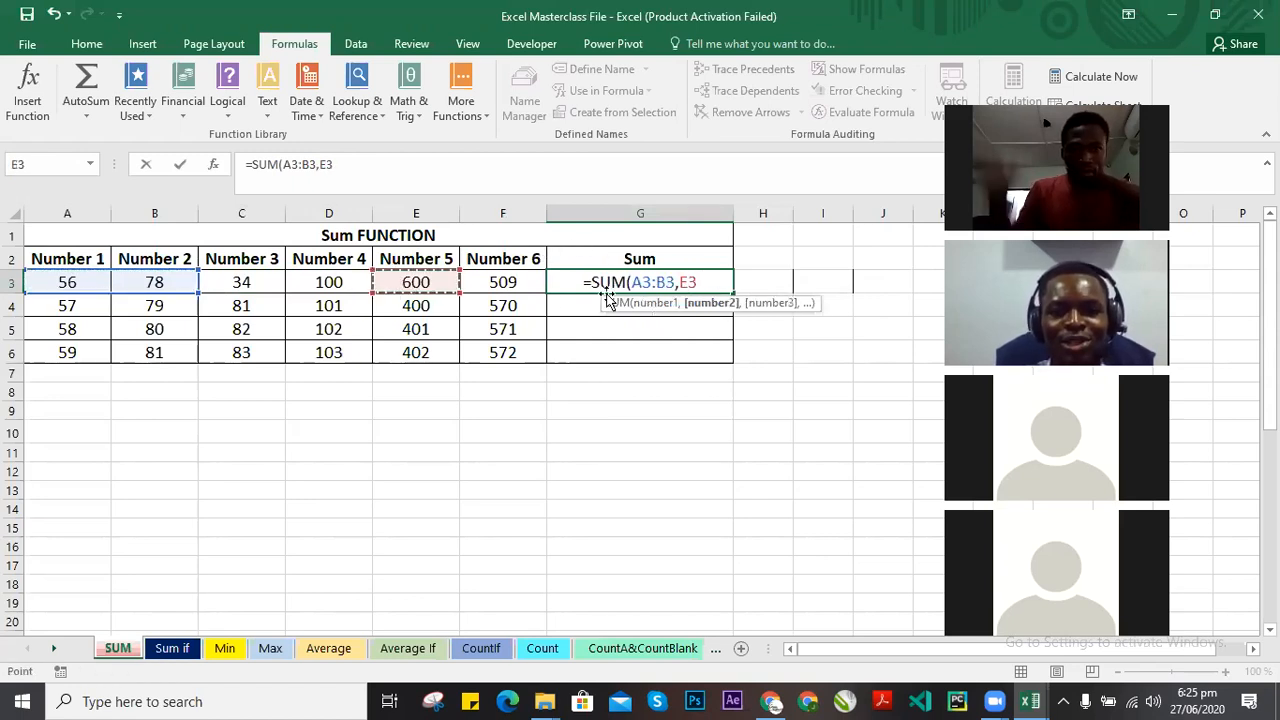
pyautogui.press('F8')
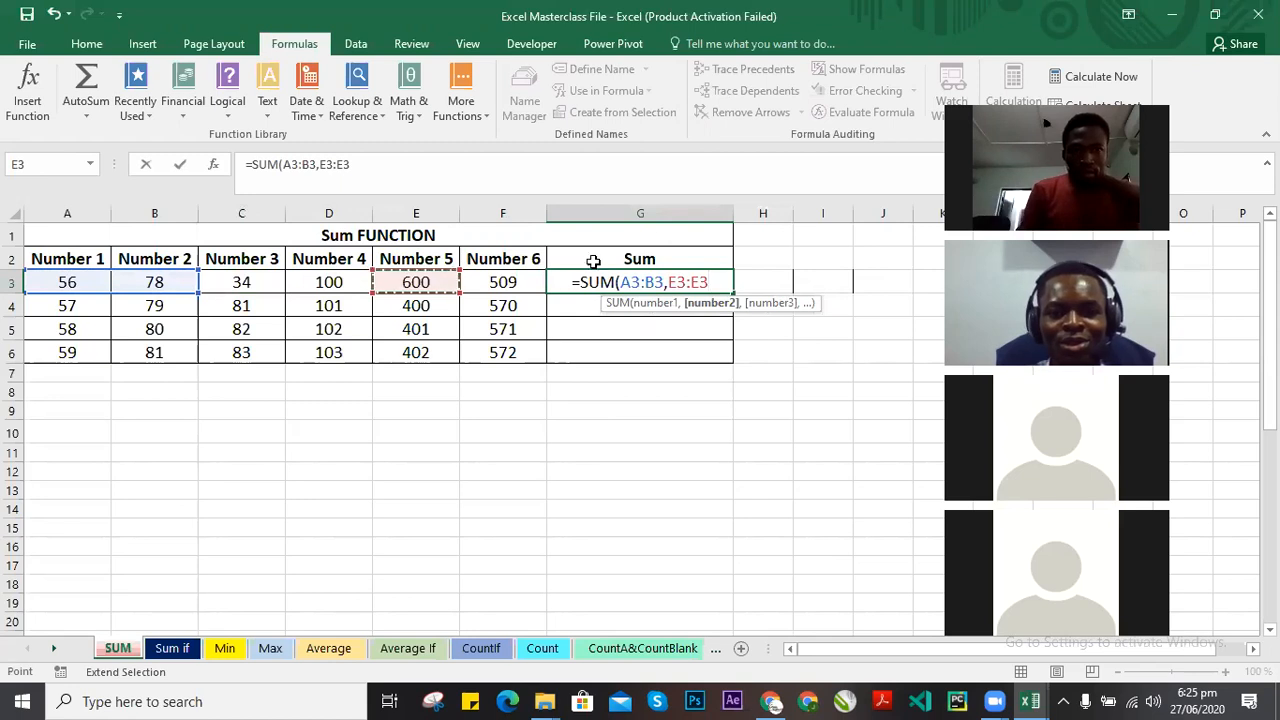
pyautogui.click(510, 288)
pyautogui.write(')')
pyautogui.press('Return')
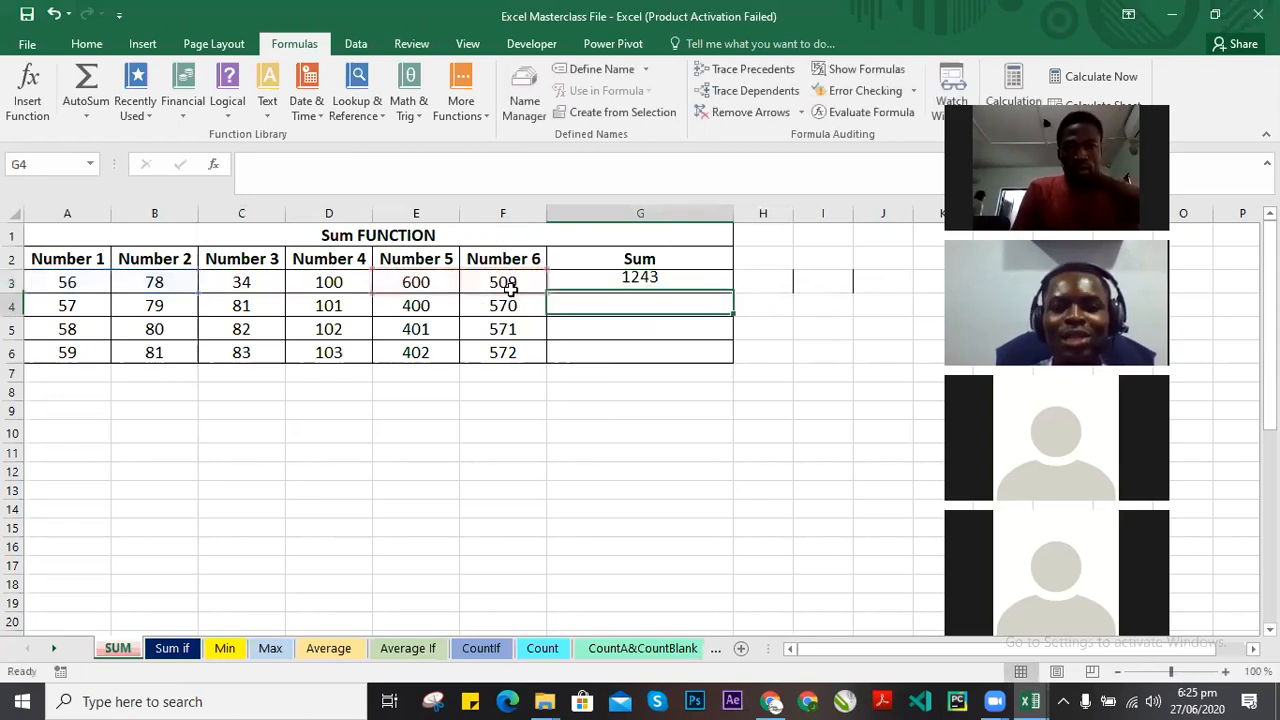
# Reduce the second argument of the G3 formula to the single cell E3, giving =SUM(A3:B3,E3).
pyautogui.click(651, 282)
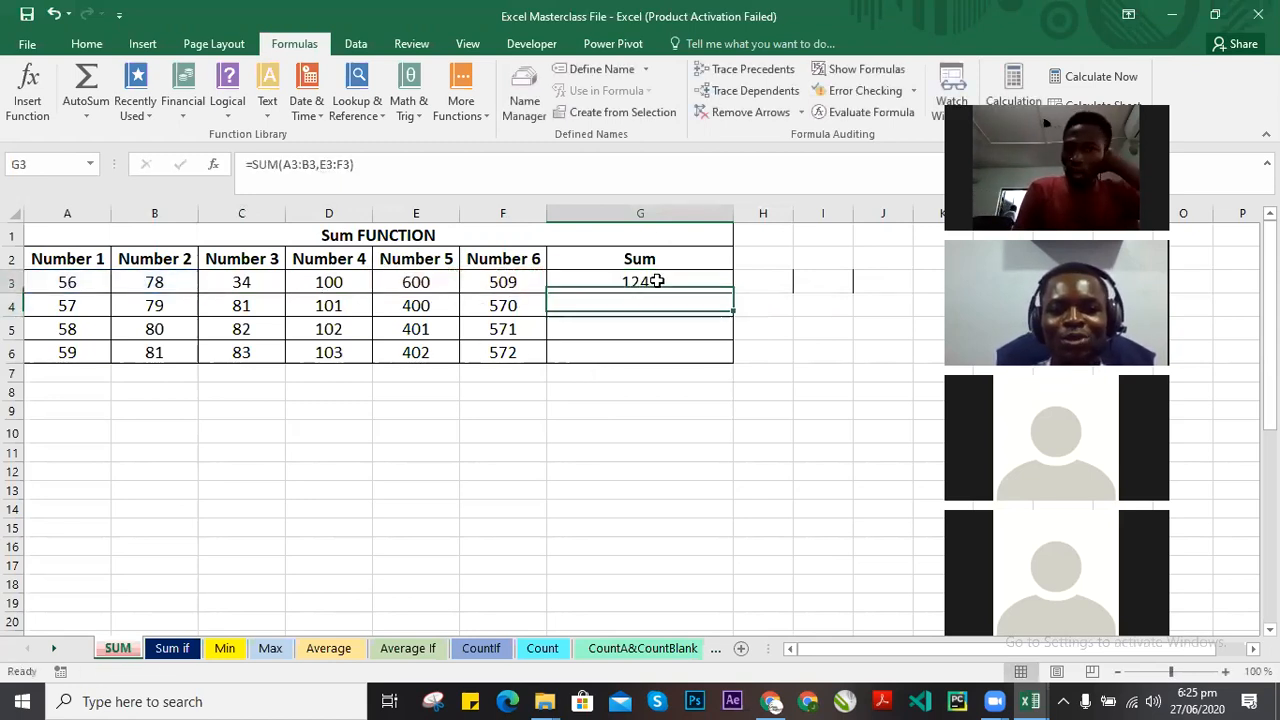
pyautogui.doubleClick(660, 282)
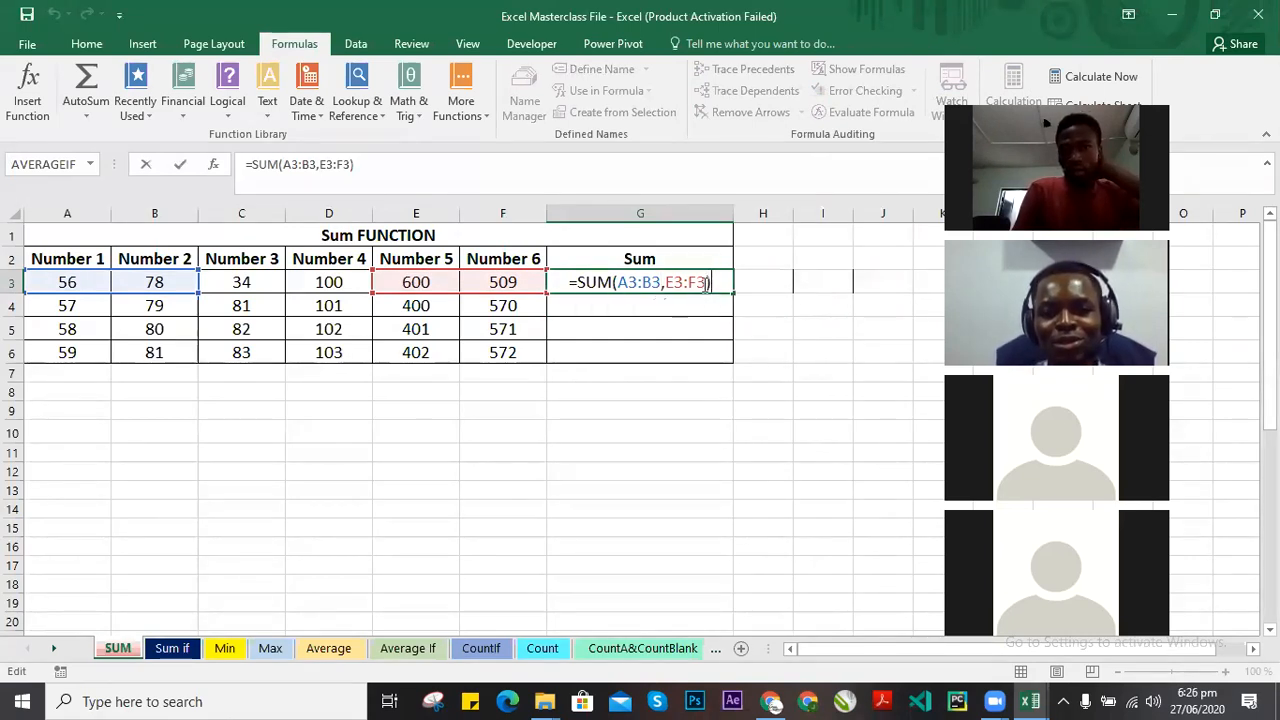
pyautogui.press('BackSpace')
pyautogui.press('BackSpace')
pyautogui.write('E3')
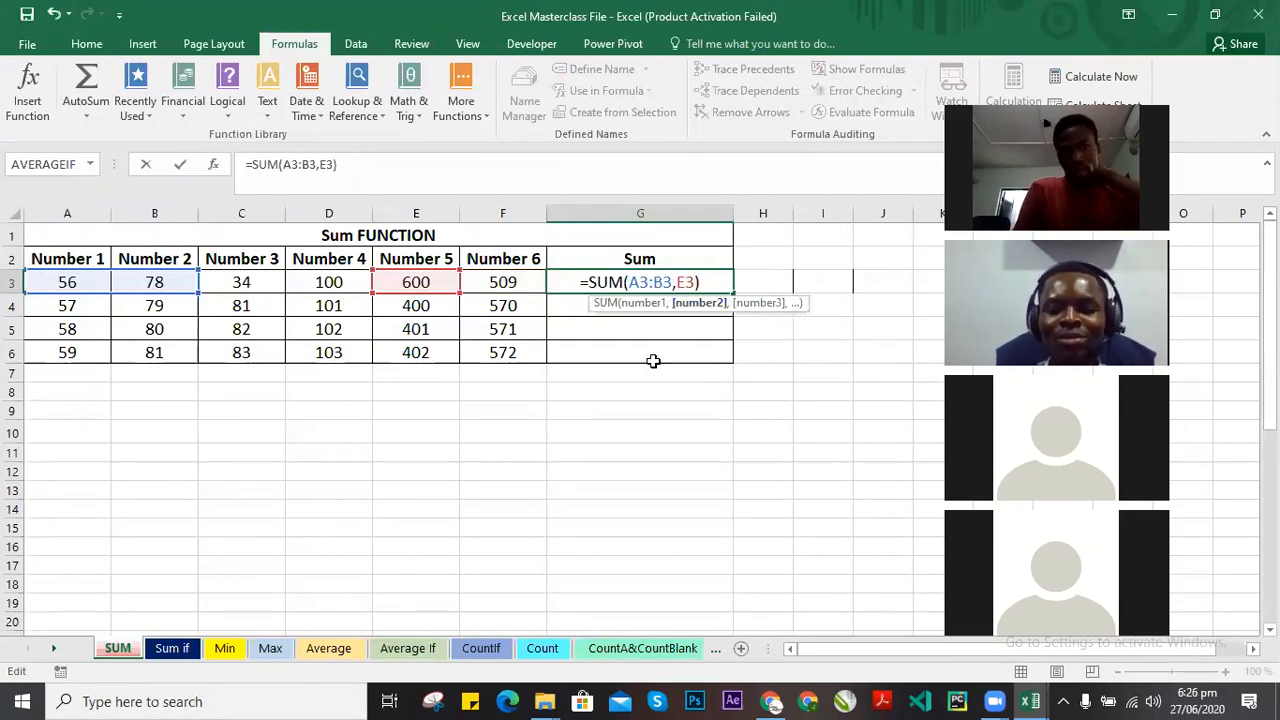
pyautogui.press('Return')
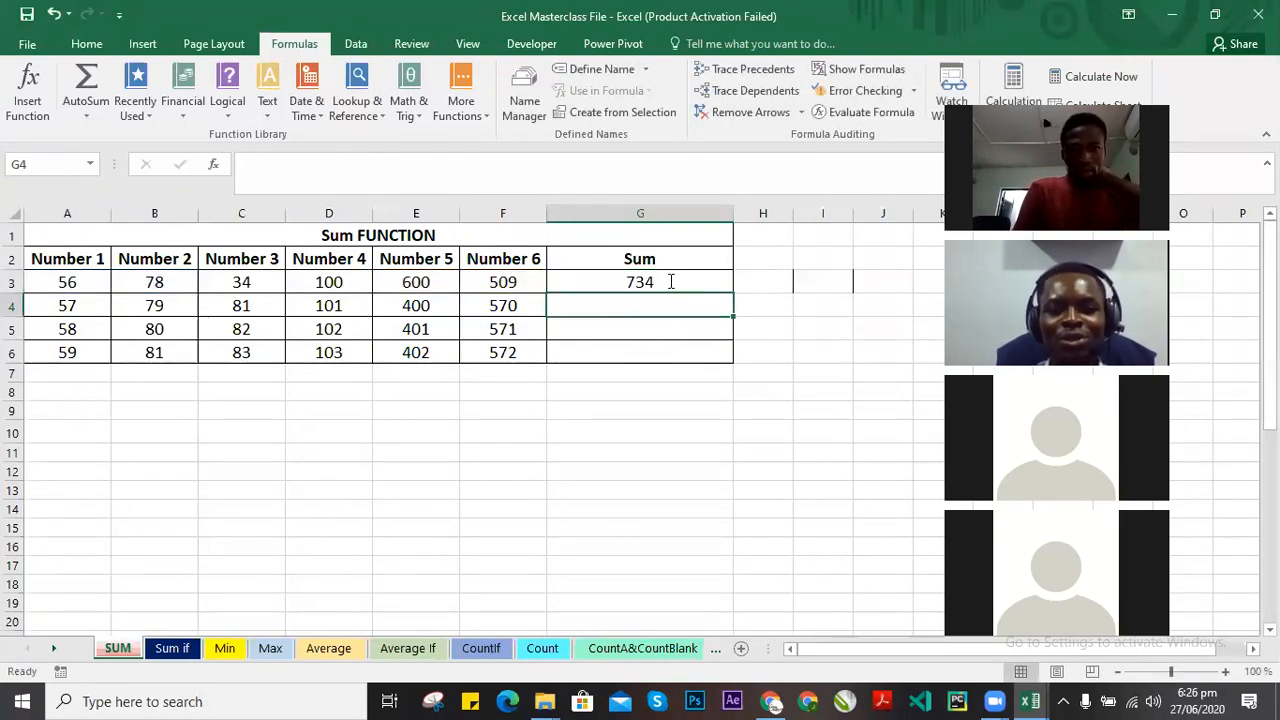
# Examine how the range and the single cell are separated in the G3 formula.
pyautogui.doubleClick(670, 280)
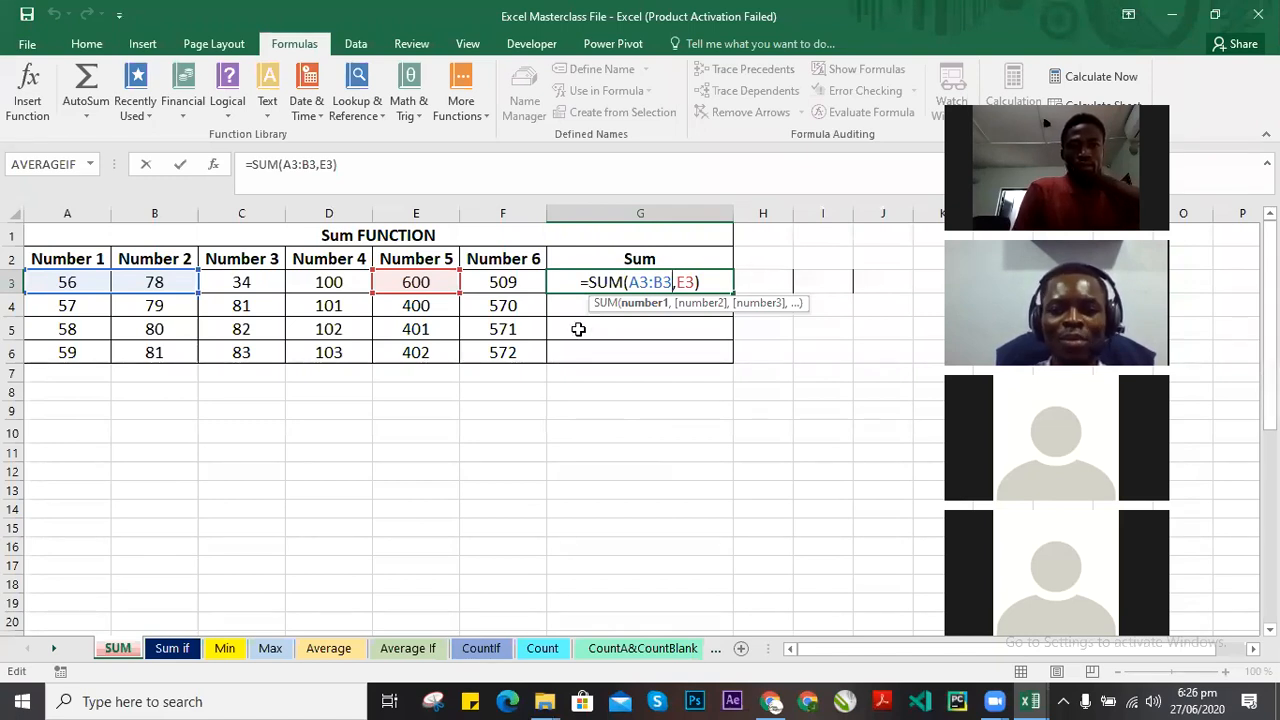
pyautogui.press('Return')
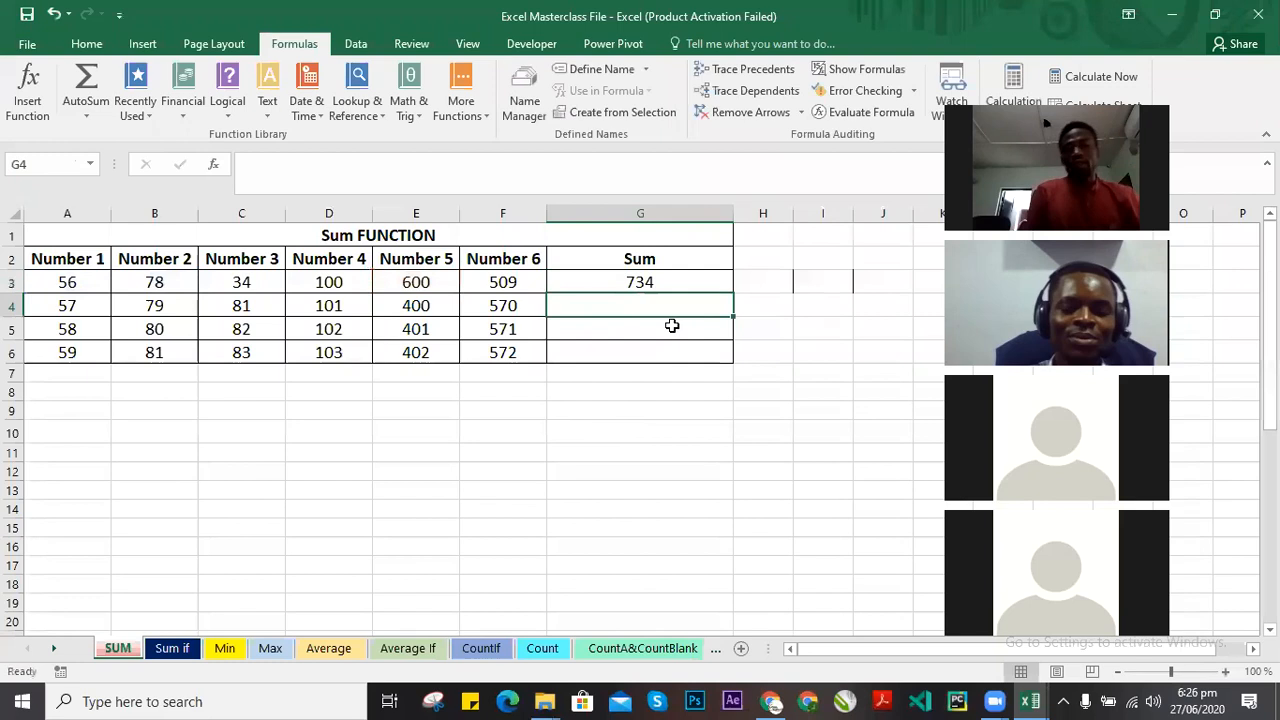
pyautogui.click(674, 283)
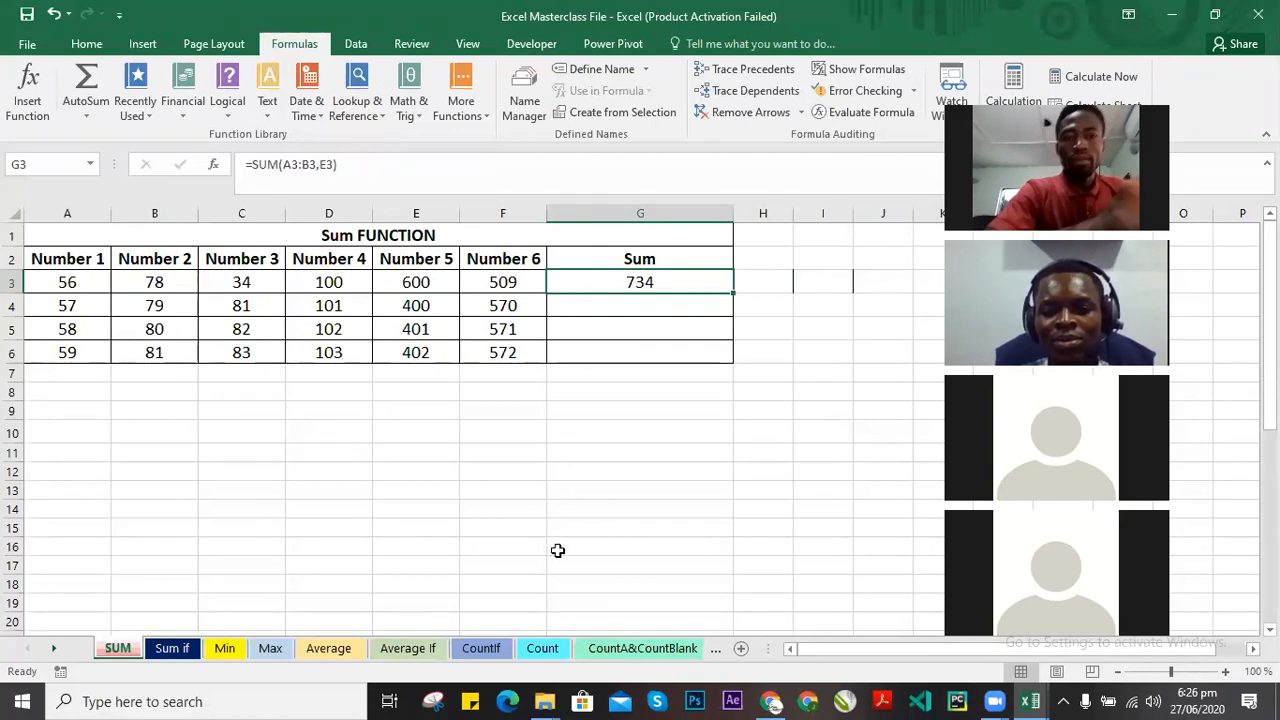
# Open the If sheet and look through the GS 101 Students' Score Sheet.
pyautogui.click(625, 649)
pyautogui.click(686, 648)
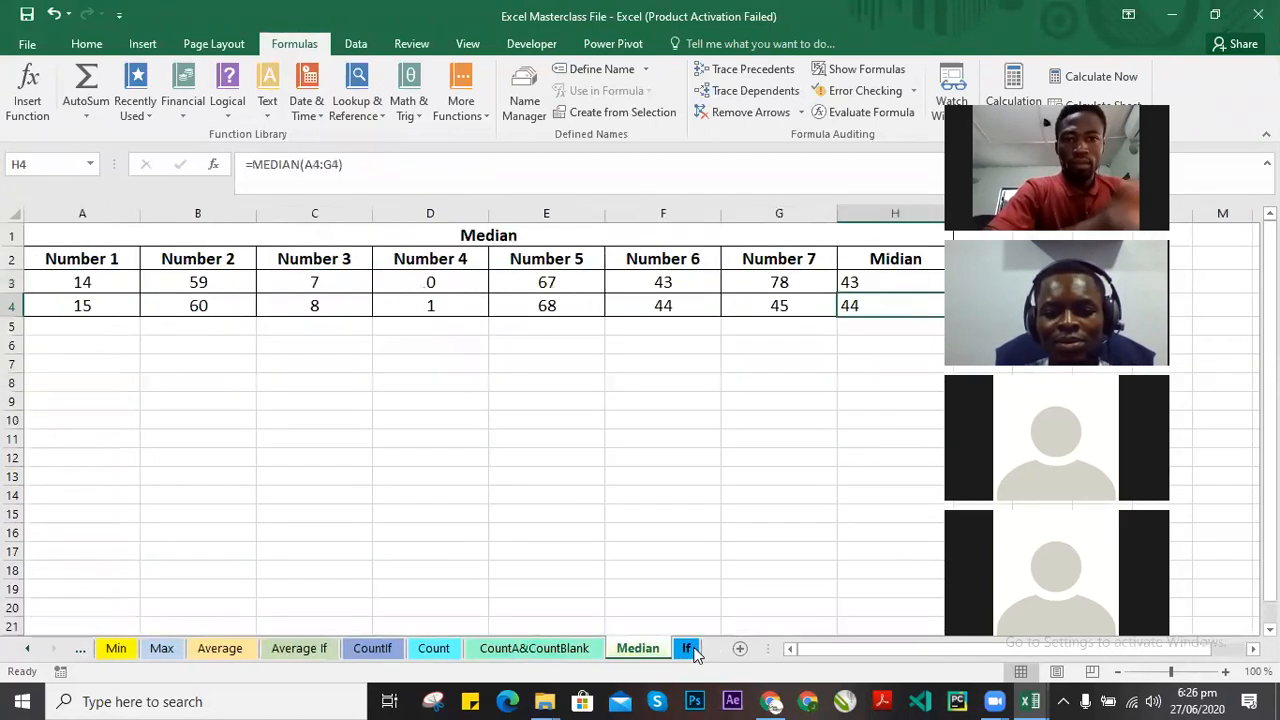
pyautogui.click(686, 648)
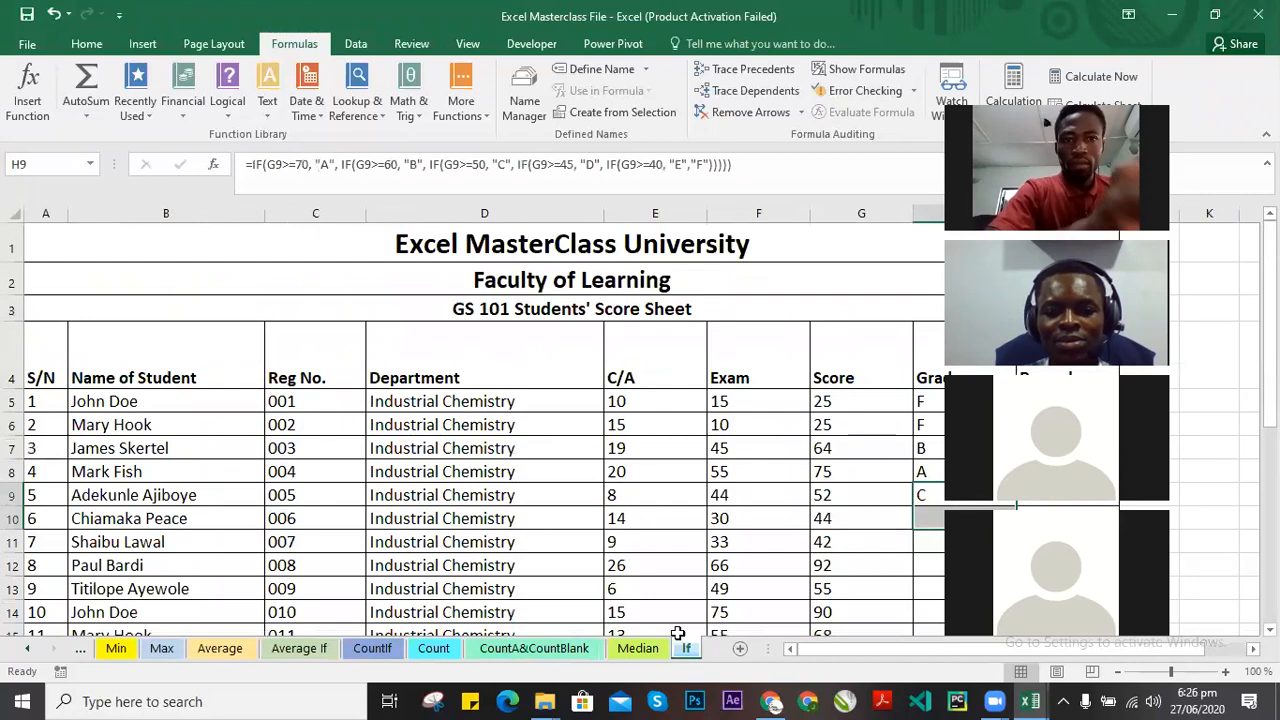
pyautogui.scroll(-1, 508, 390)
pyautogui.scroll(-3, 532, 445)
pyautogui.scroll(4, 532, 445)
pyautogui.scroll(-4, 530, 450)
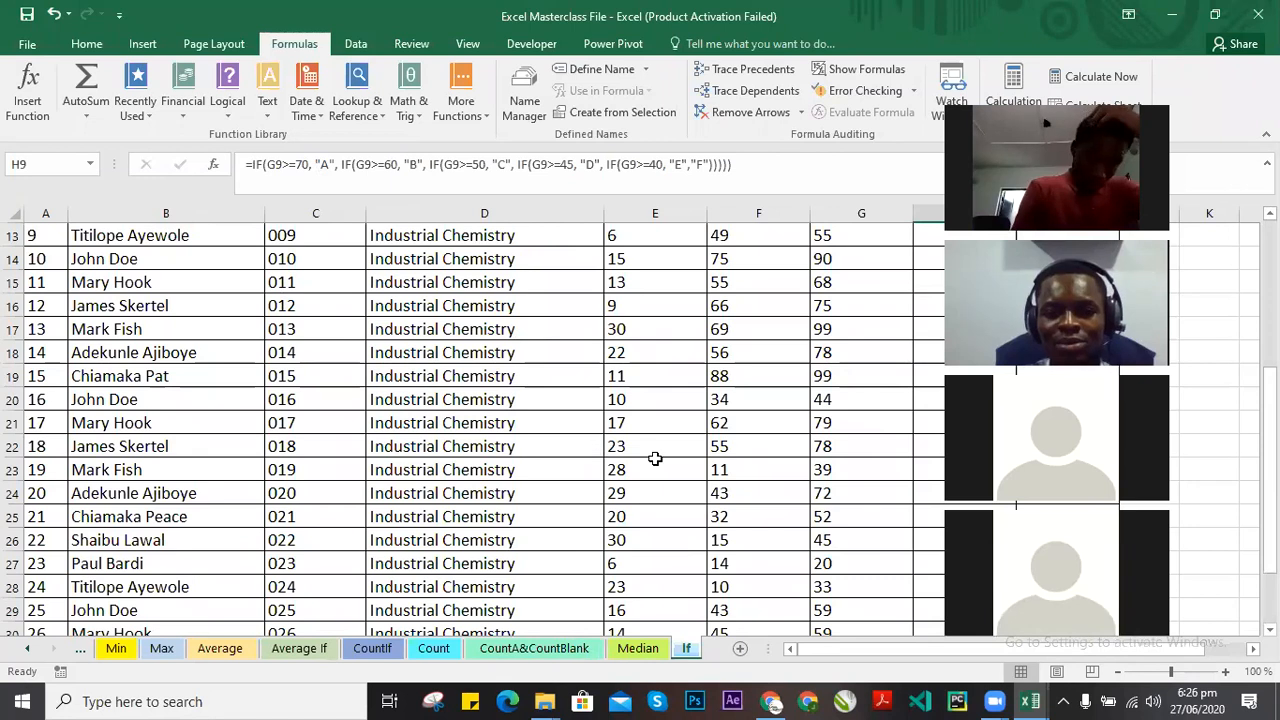
pyautogui.scroll(4, 652, 458)
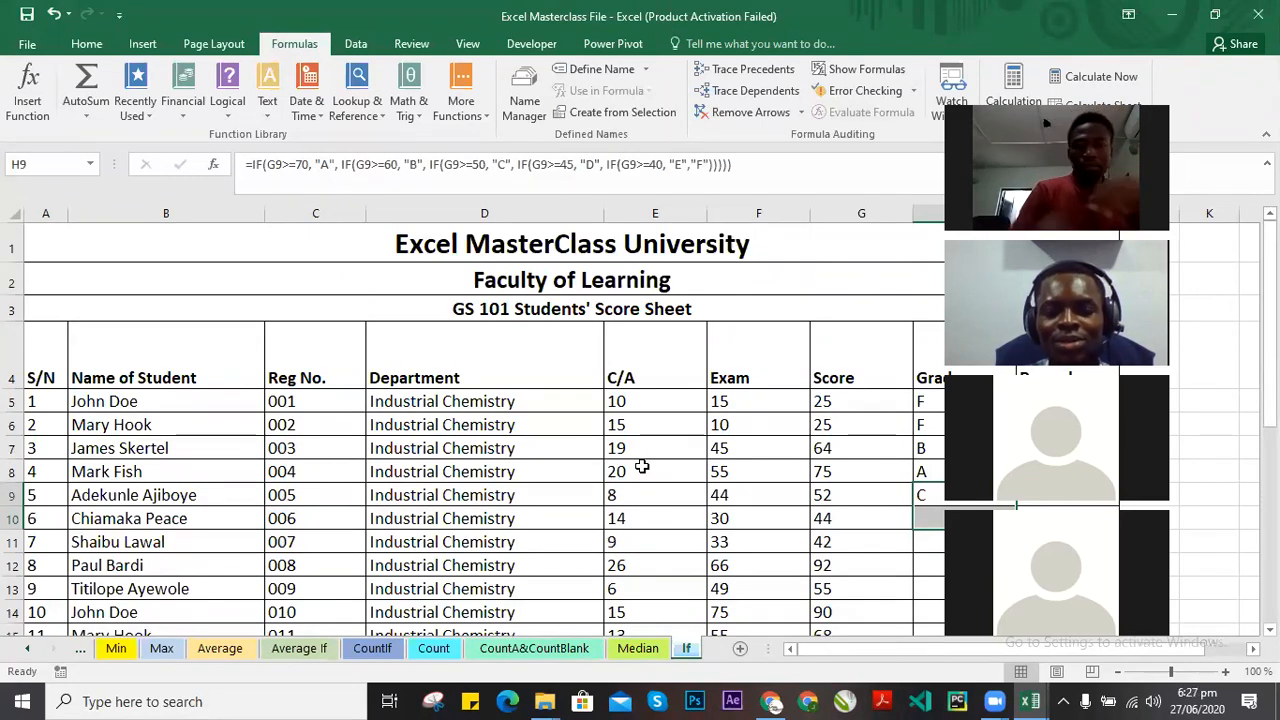
# Open the CountIf sheet and examine the range and the "P" criterion of the COUNTIF formula in J4.
pyautogui.click(436, 648)
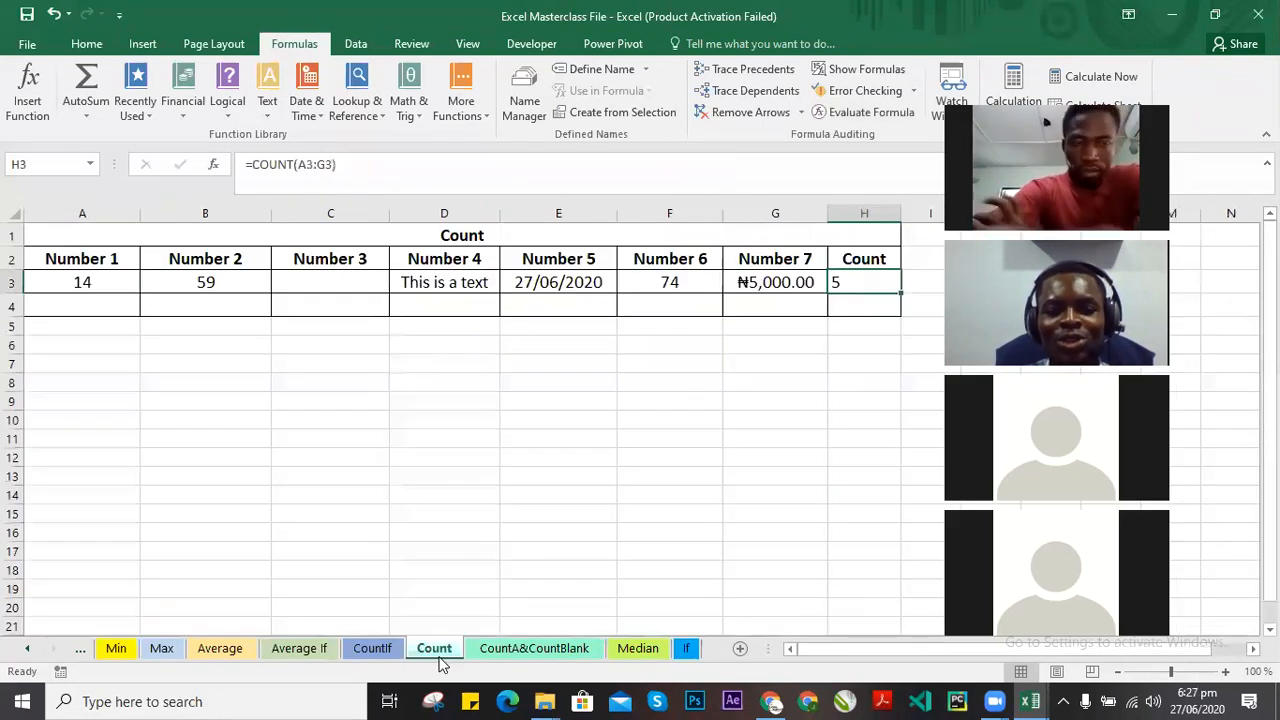
pyautogui.click(376, 652)
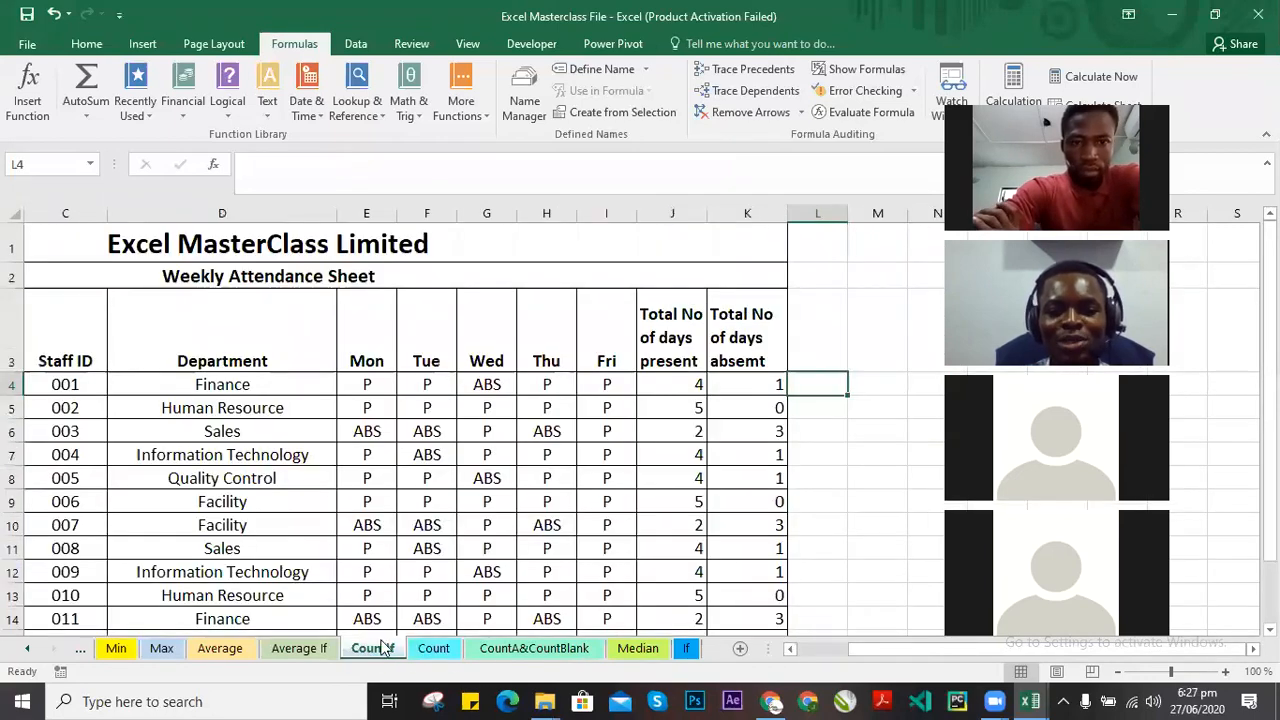
pyautogui.click(748, 385)
pyautogui.doubleClick(680, 385)
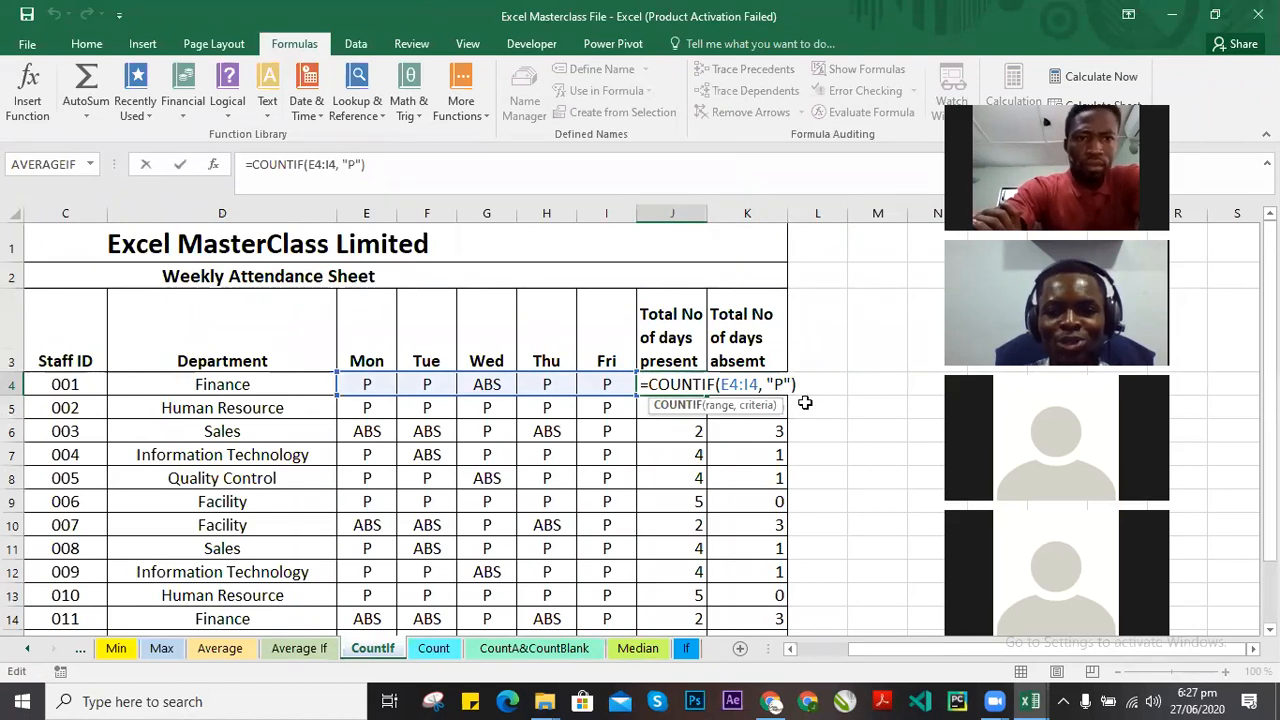
pyautogui.click(777, 384)
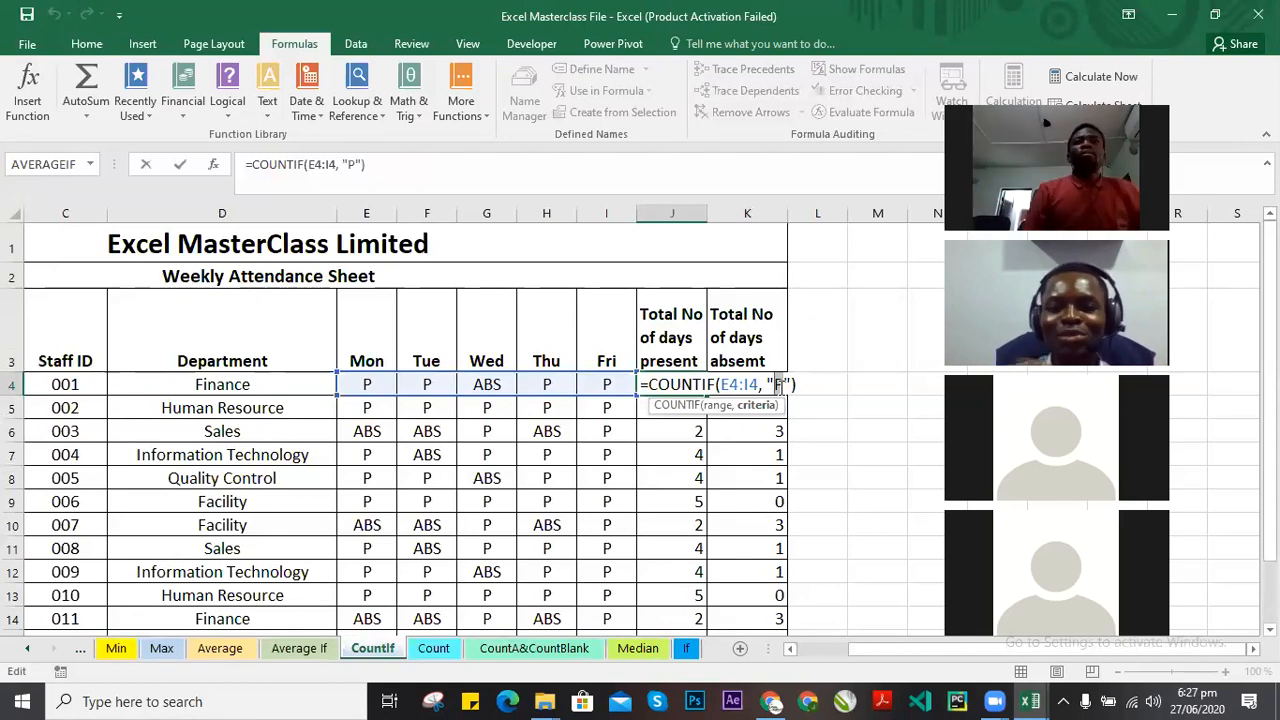
pyautogui.hotkey('ctrl', 'Return')
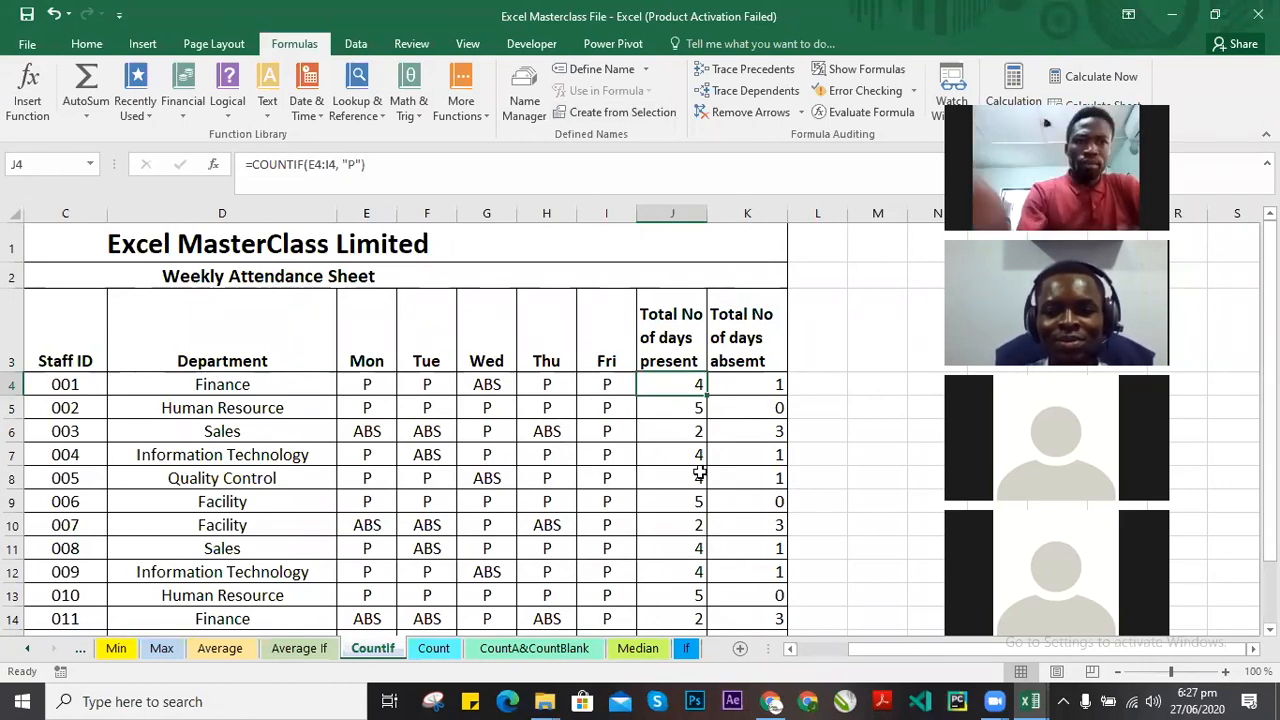
# Look over the CountA&CountBlank, Count and Min sheets.
pyautogui.click(533, 650)
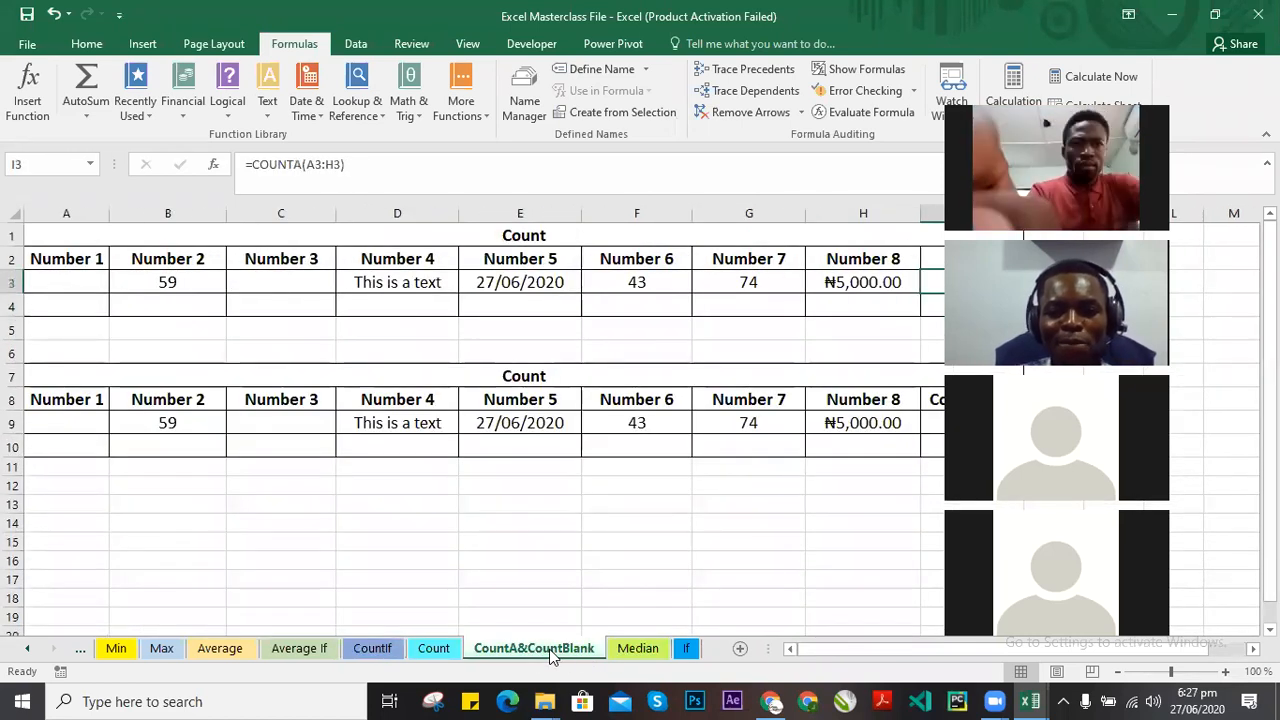
pyautogui.click(435, 650)
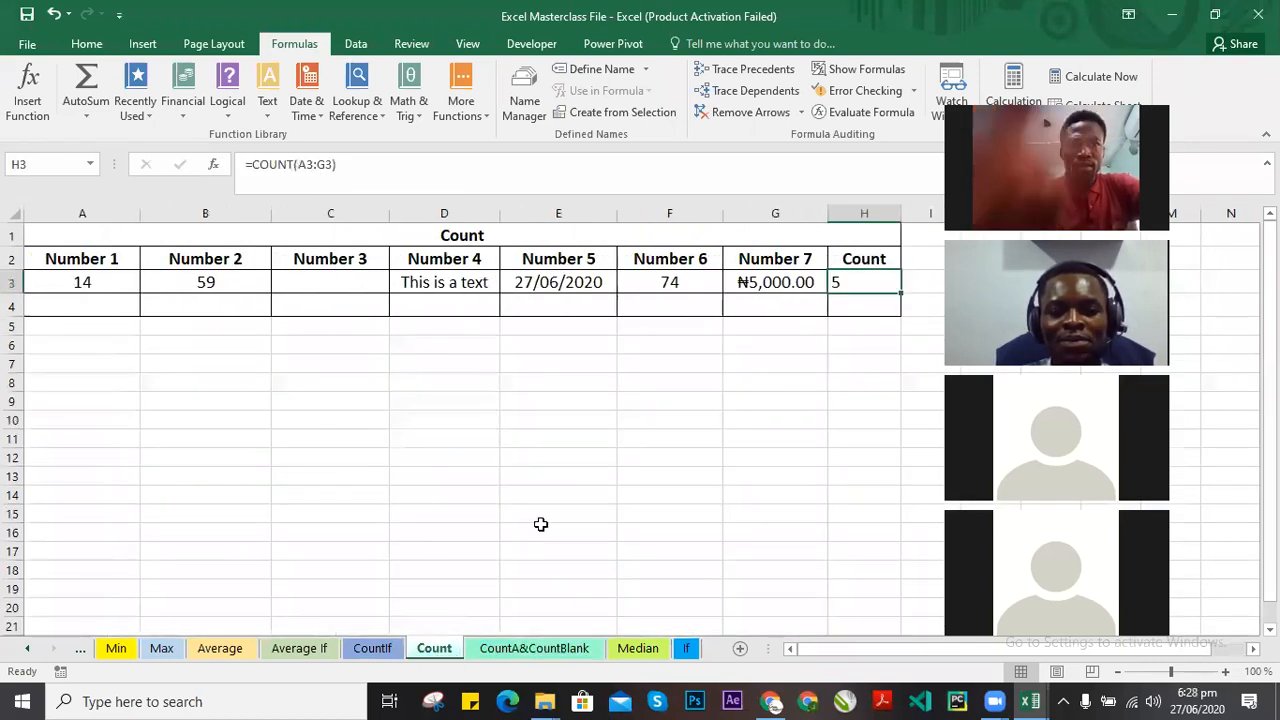
pyautogui.click(116, 649)
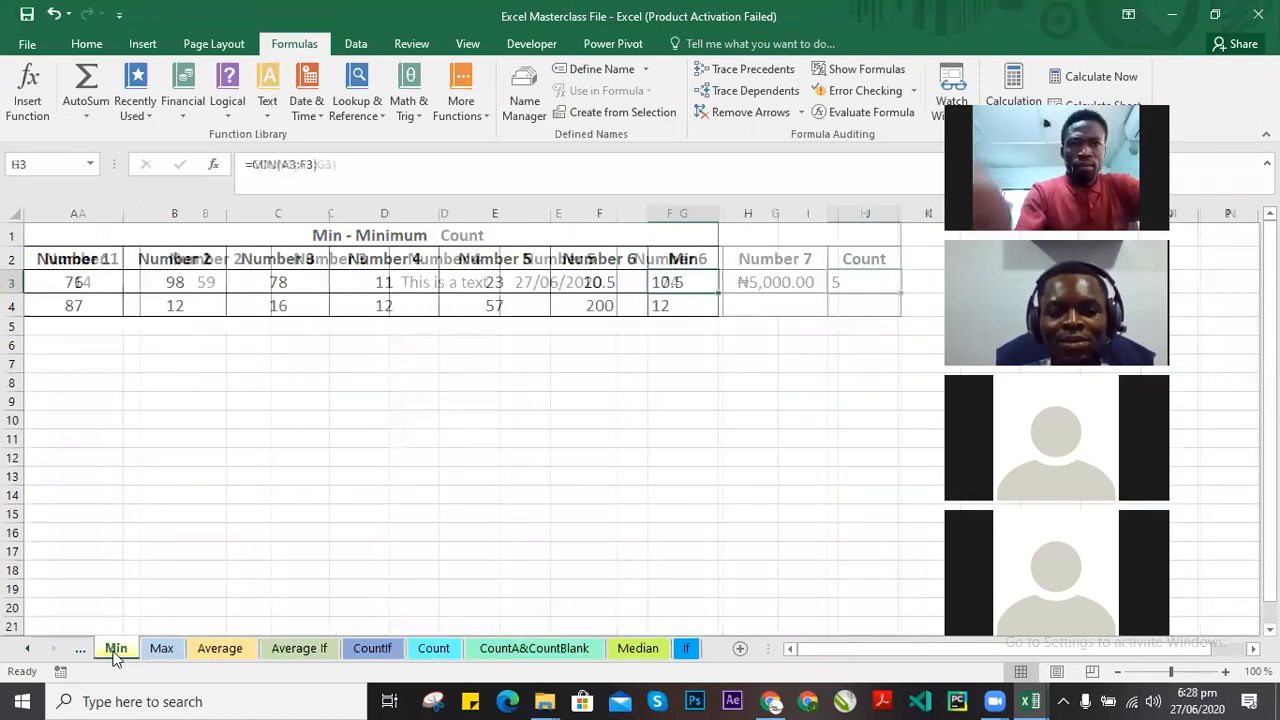
# Return to the SUM sheet and examine the formula in G3.
pyautogui.click(35, 650)
pyautogui.click(120, 649)
pyautogui.click(666, 322)
pyautogui.click(658, 283)
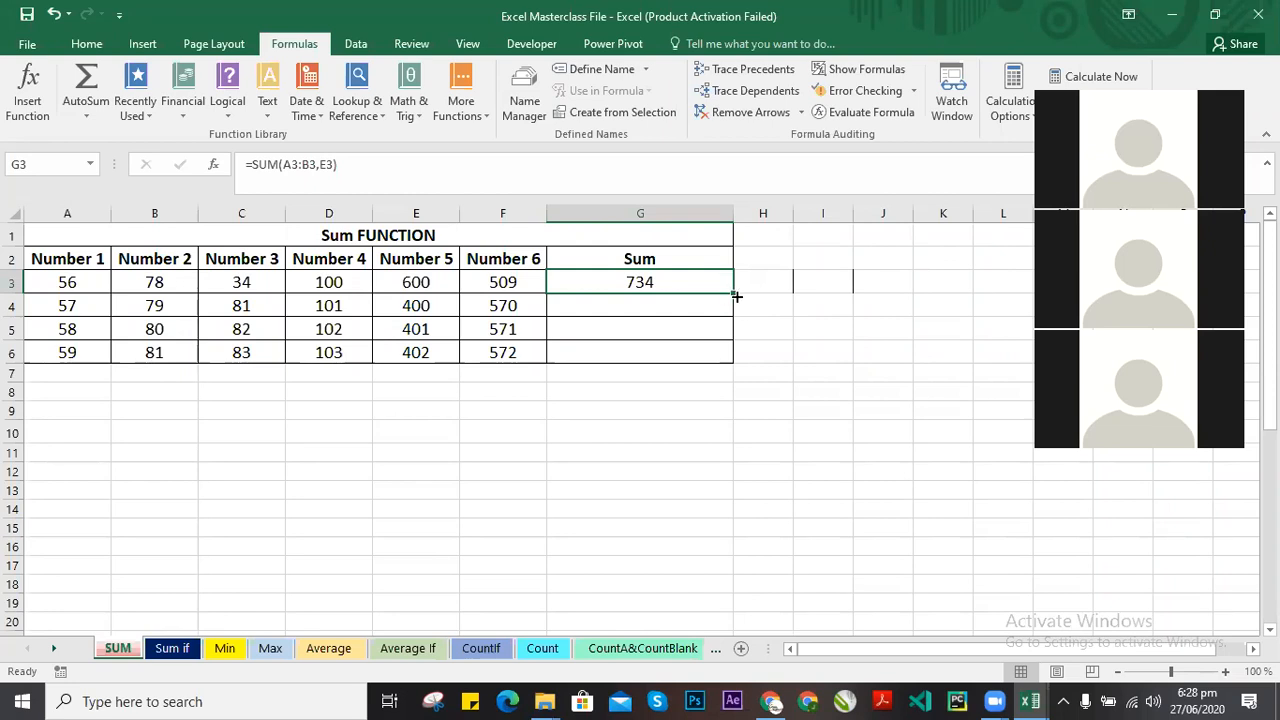
pyautogui.moveTo(729, 294)
pyautogui.mouseDown()
pyautogui.moveTo(729, 318)
pyautogui.moveTo(728, 296)
pyautogui.mouseUp()
# Highlight the block of numbers A3:F6 on the SUM sheet to review it, and clear the selection.
pyautogui.click(557, 460)
pyautogui.click(587, 403)
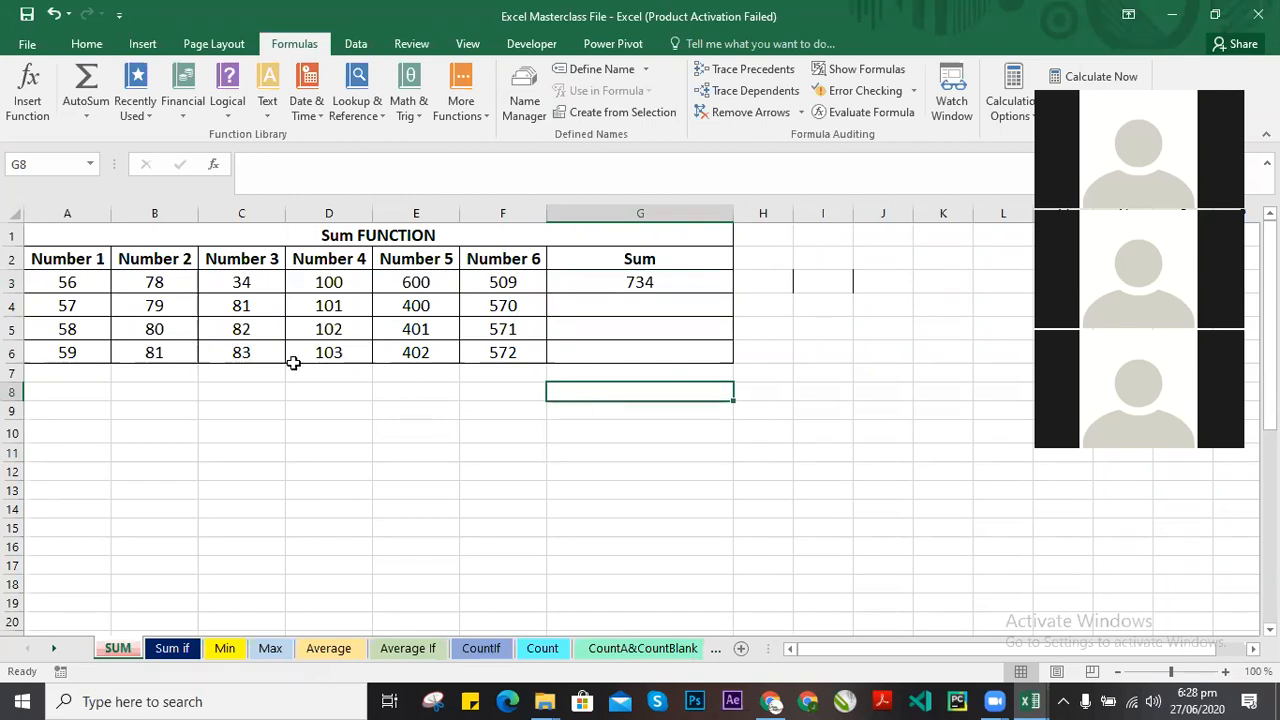
pyautogui.click(499, 432)
pyautogui.moveTo(80, 284); pyautogui.dragTo(502, 355)
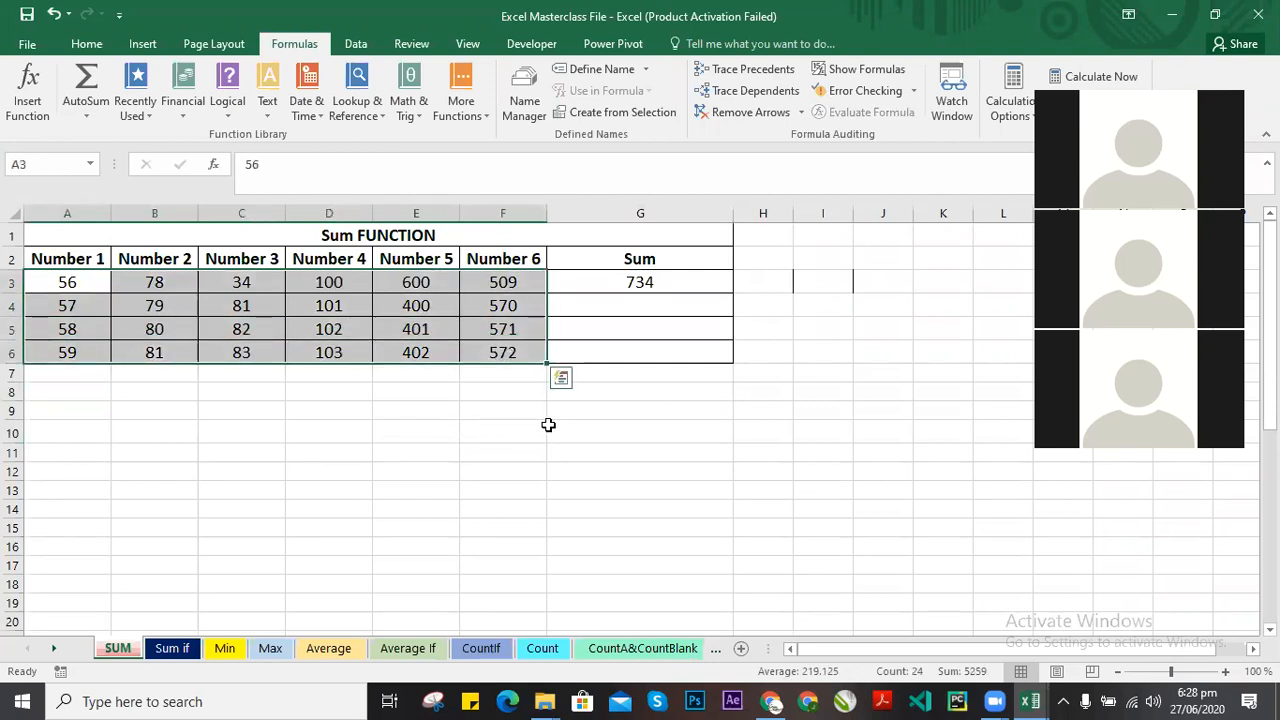
pyautogui.click(588, 410)
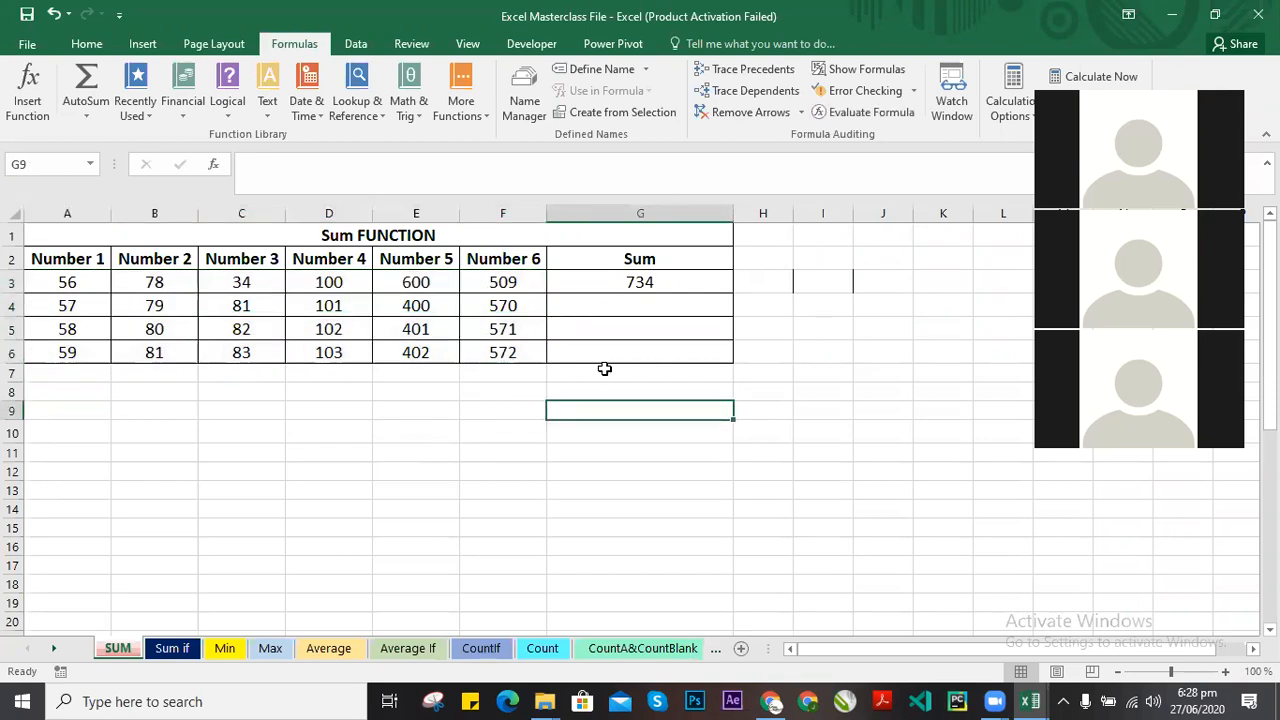
pyautogui.click(662, 284)
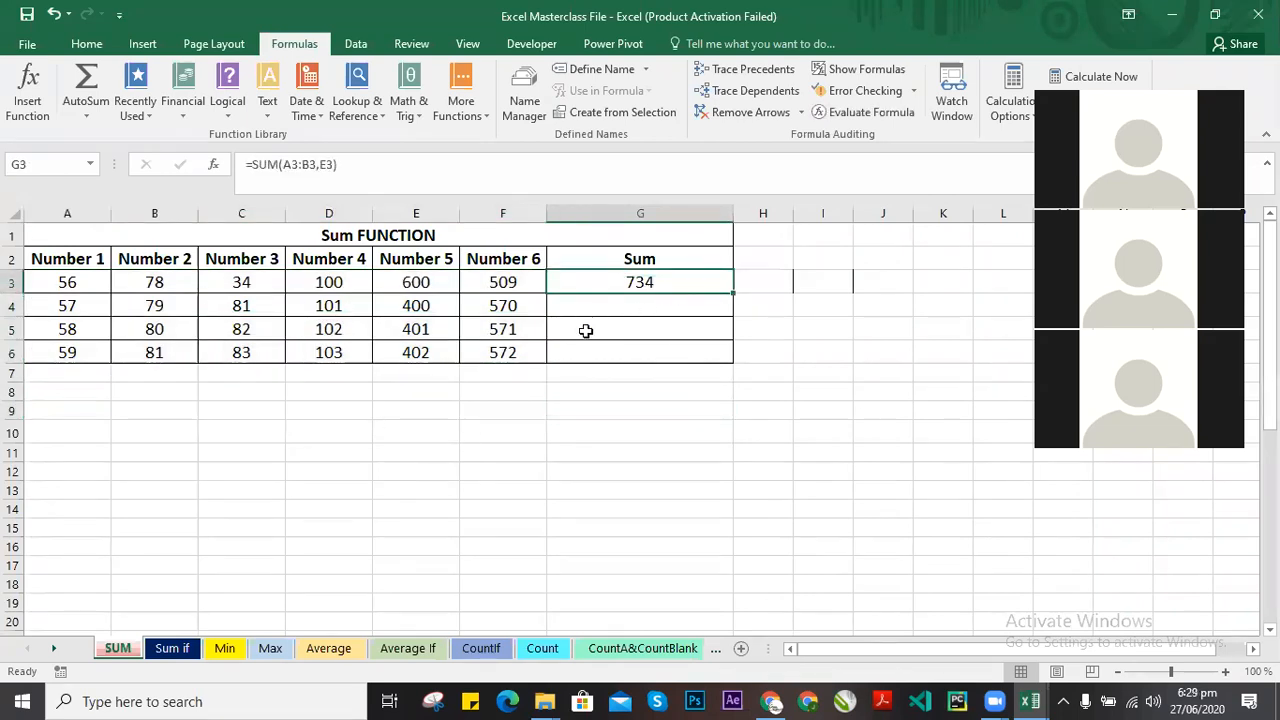
pyautogui.click(534, 430)
pyautogui.click(518, 412)
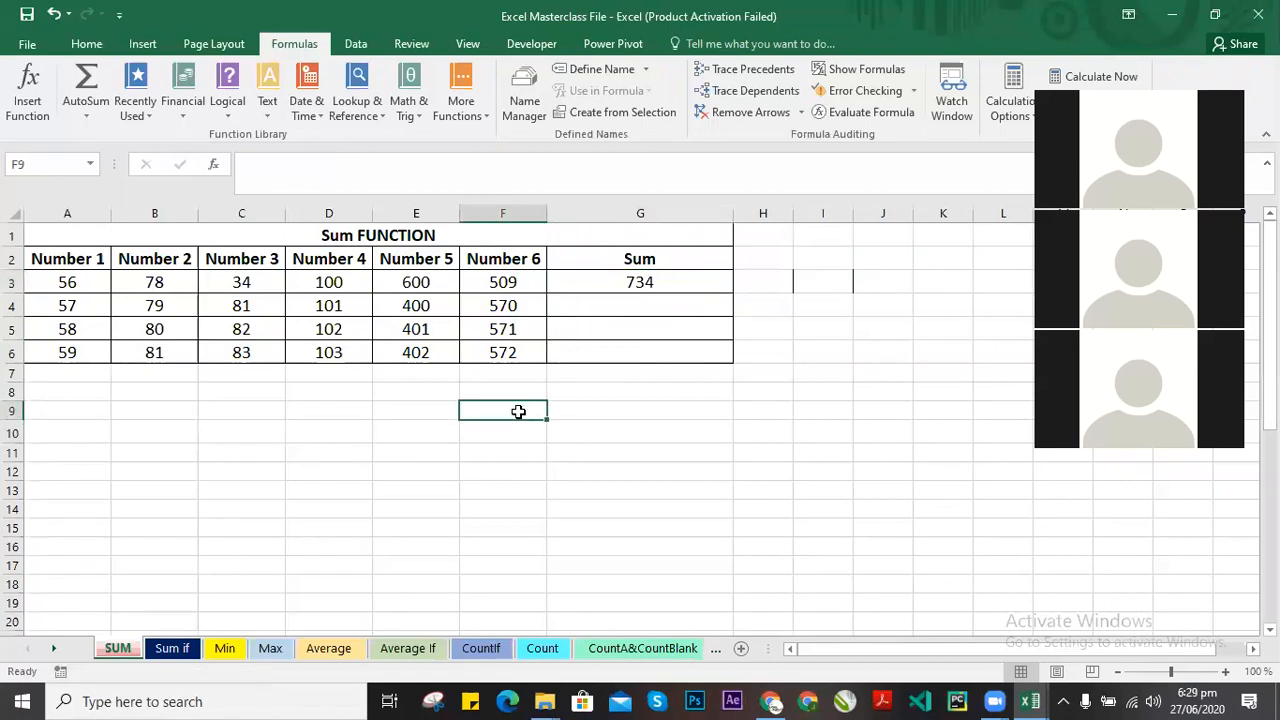
pyautogui.click(514, 307)
pyautogui.click(509, 283)
pyautogui.click(331, 329)
pyautogui.click(203, 346)
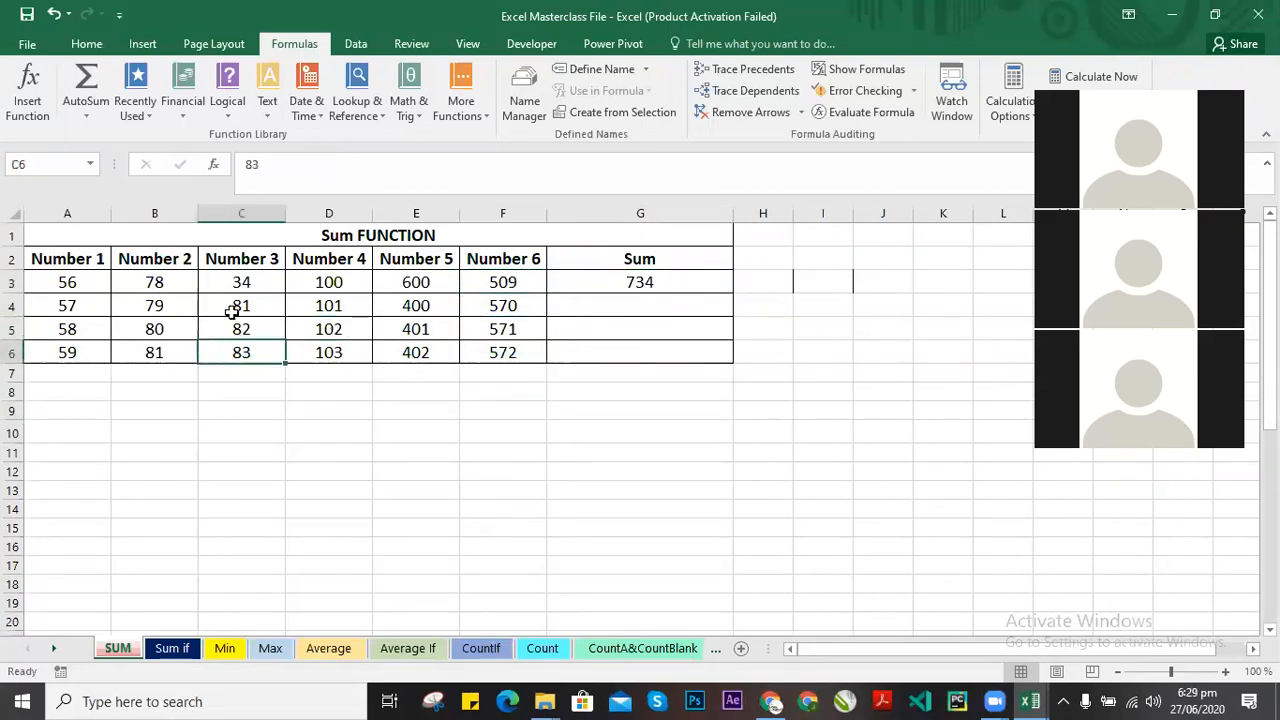
pyautogui.click(149, 309)
pyautogui.hotkey('ctrl', 'c')
pyautogui.click(483, 469)
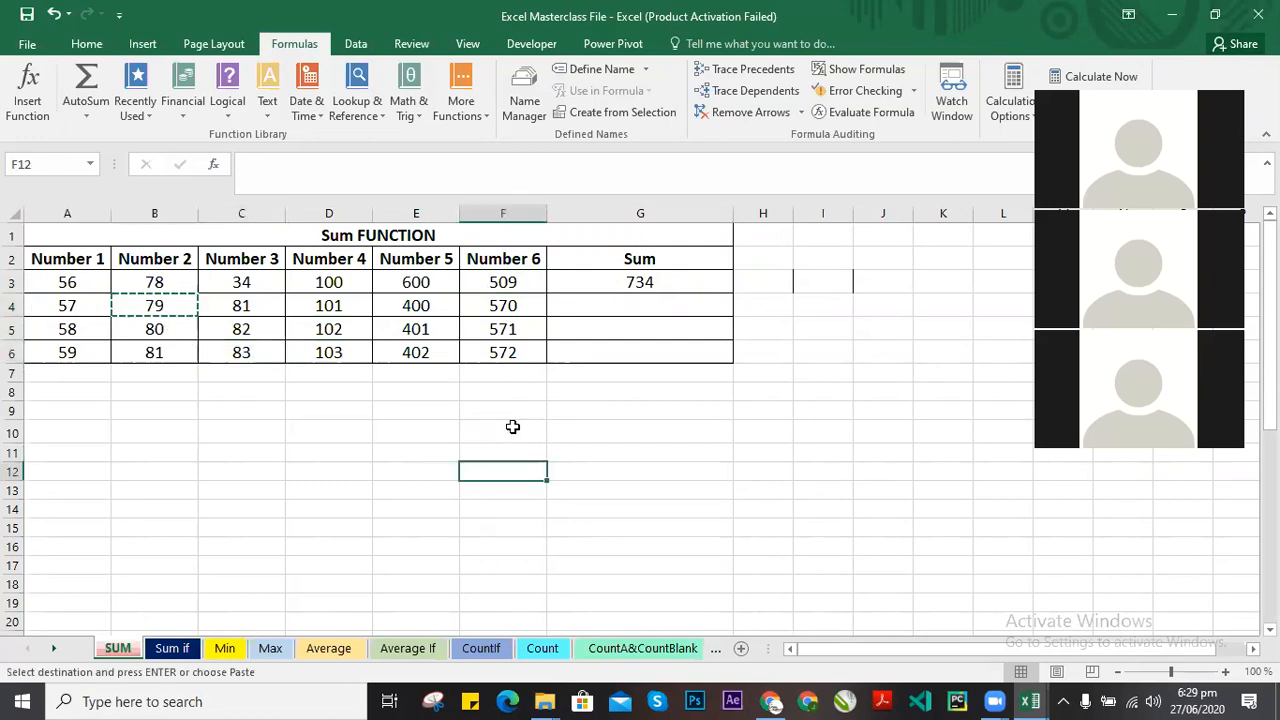
pyautogui.press('Escape')
# Enter the number 79 in cell F10 below the table on the SUM sheet.
pyautogui.click(510, 433)
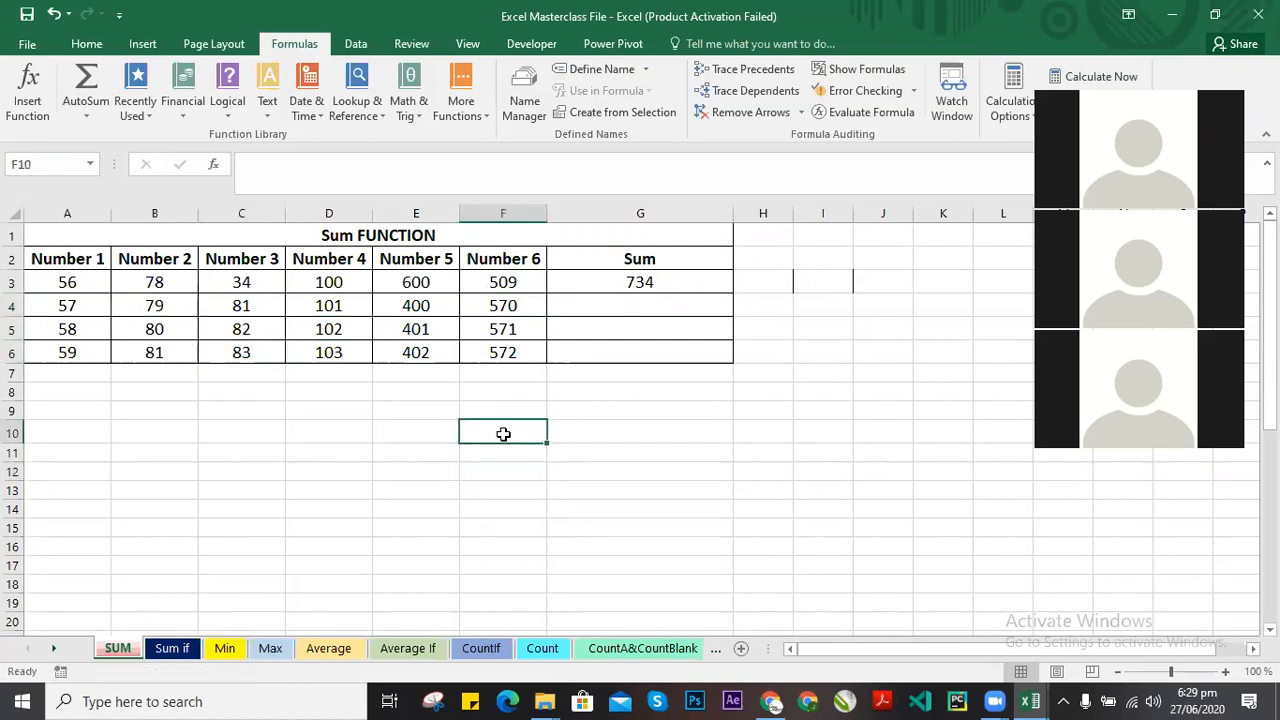
pyautogui.doubleClick(505, 434)
pyautogui.write('79')
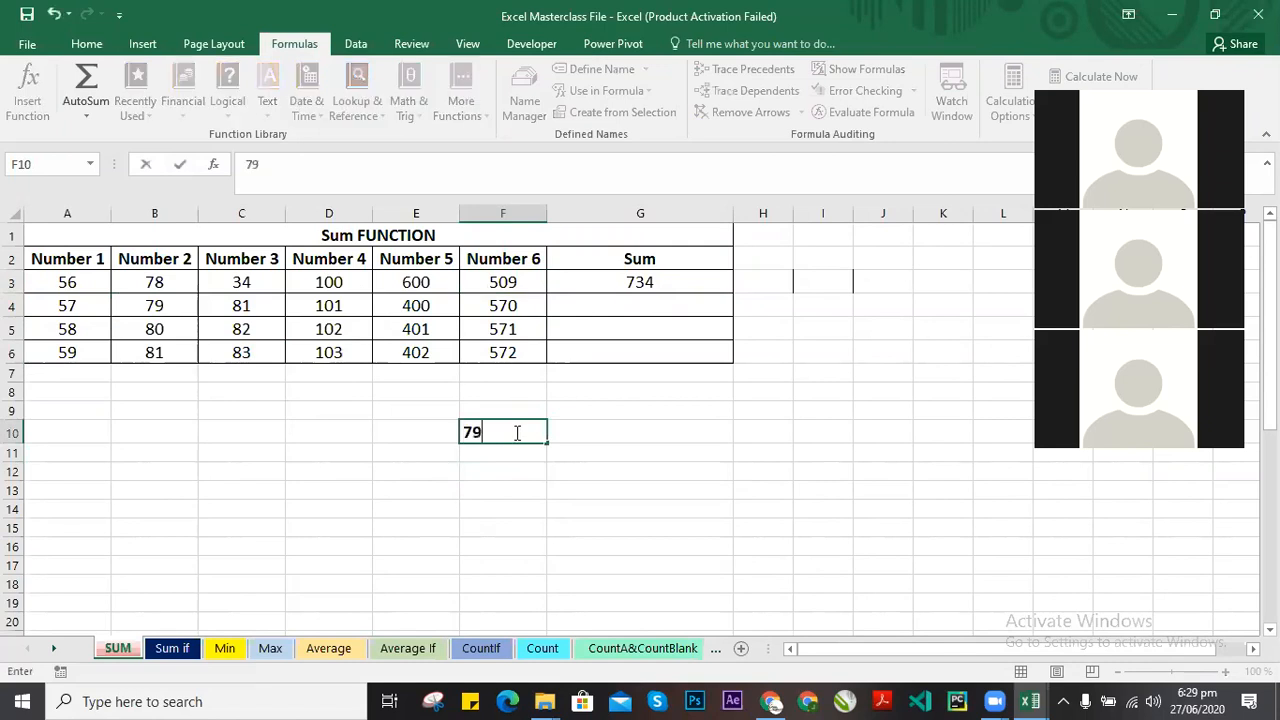
pyautogui.click(535, 482)
pyautogui.click(516, 435)
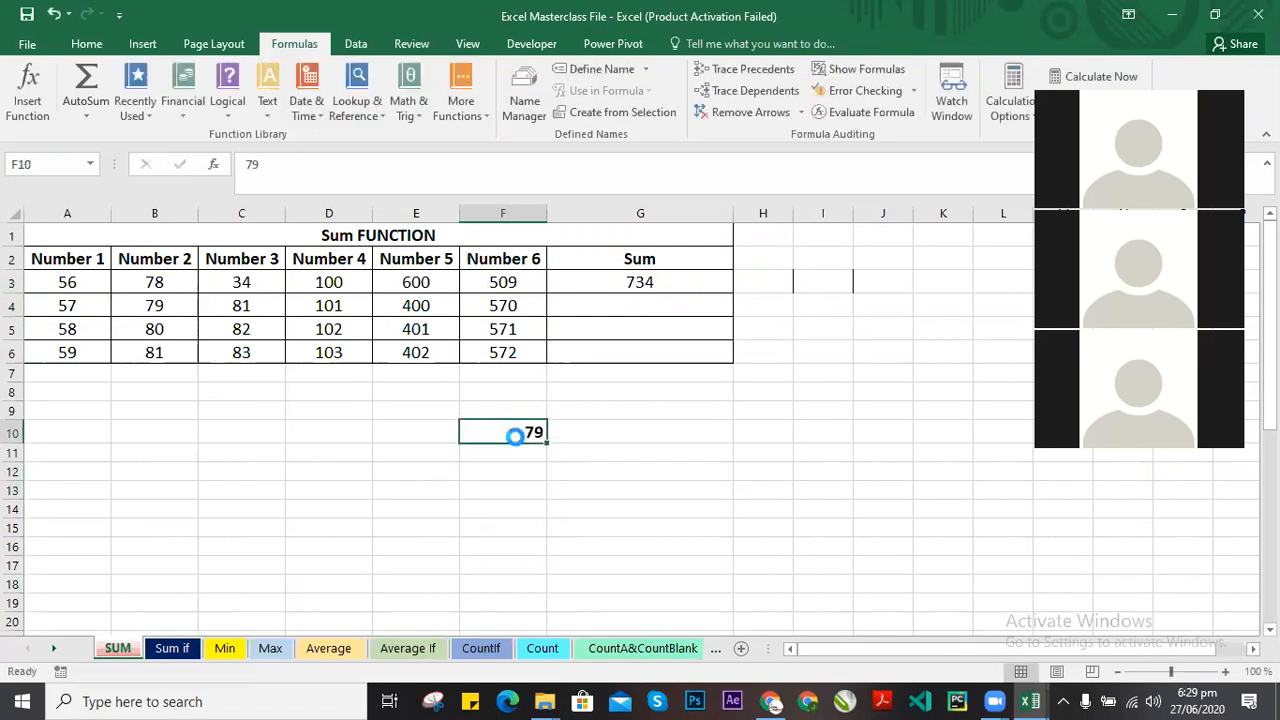
# Extend the 79 in F10 down to F19 and switch the fill option to a number series.
pyautogui.click(464, 524)
pyautogui.click(505, 441)
pyautogui.moveTo(549, 442); pyautogui.dragTo(545, 605)
pyautogui.scroll(-1, 538, 574)
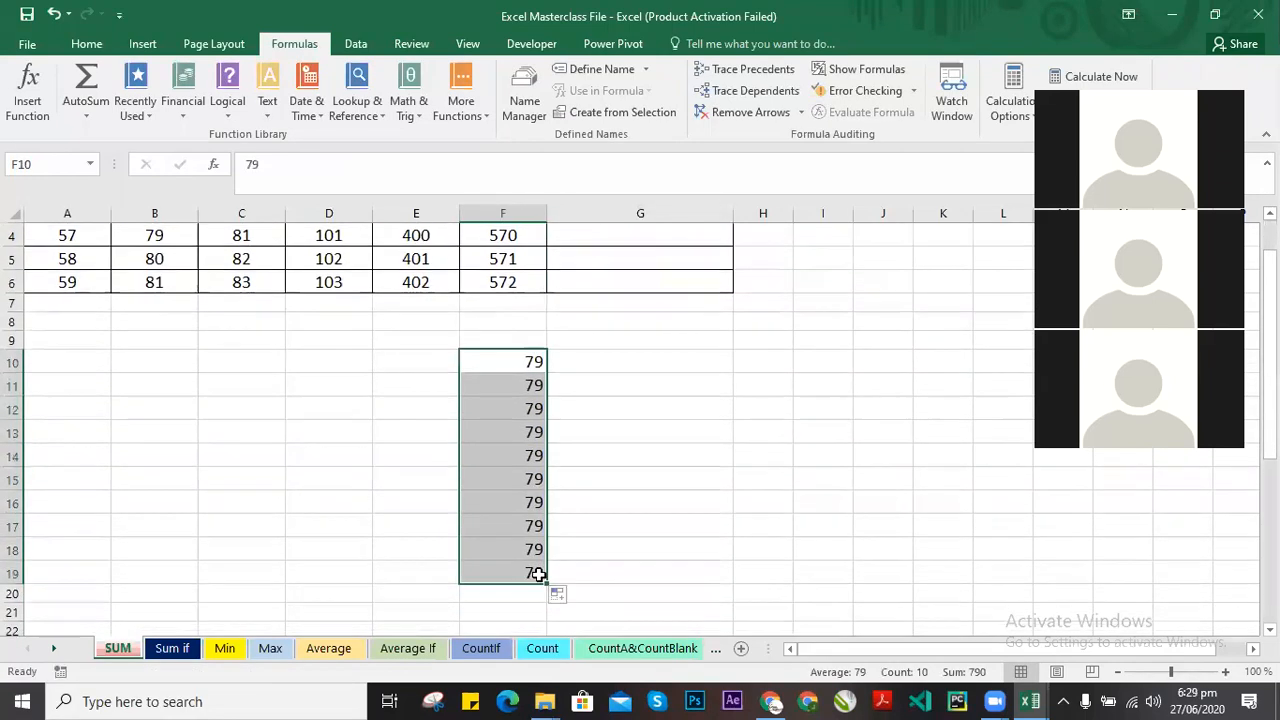
pyautogui.click(557, 594)
pyautogui.click(607, 508)
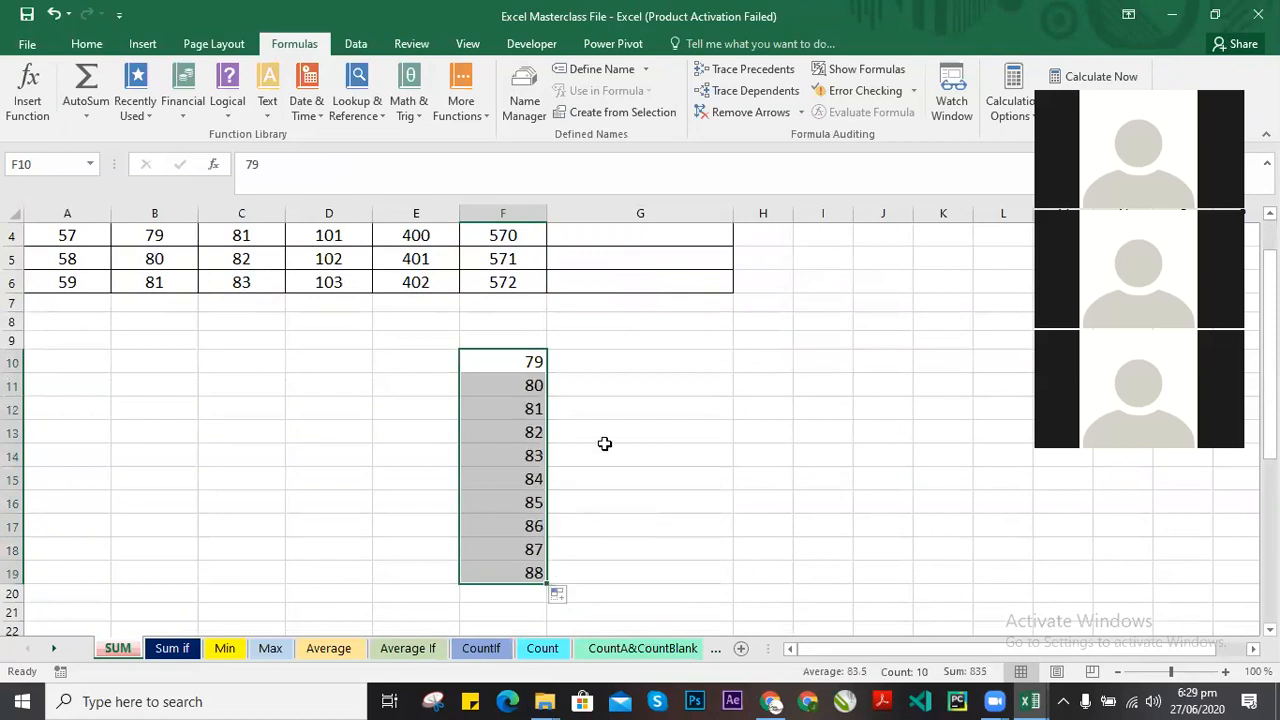
# Review the filled number series by highlighting it from F10 down, and return to G10.
pyautogui.click(623, 358)
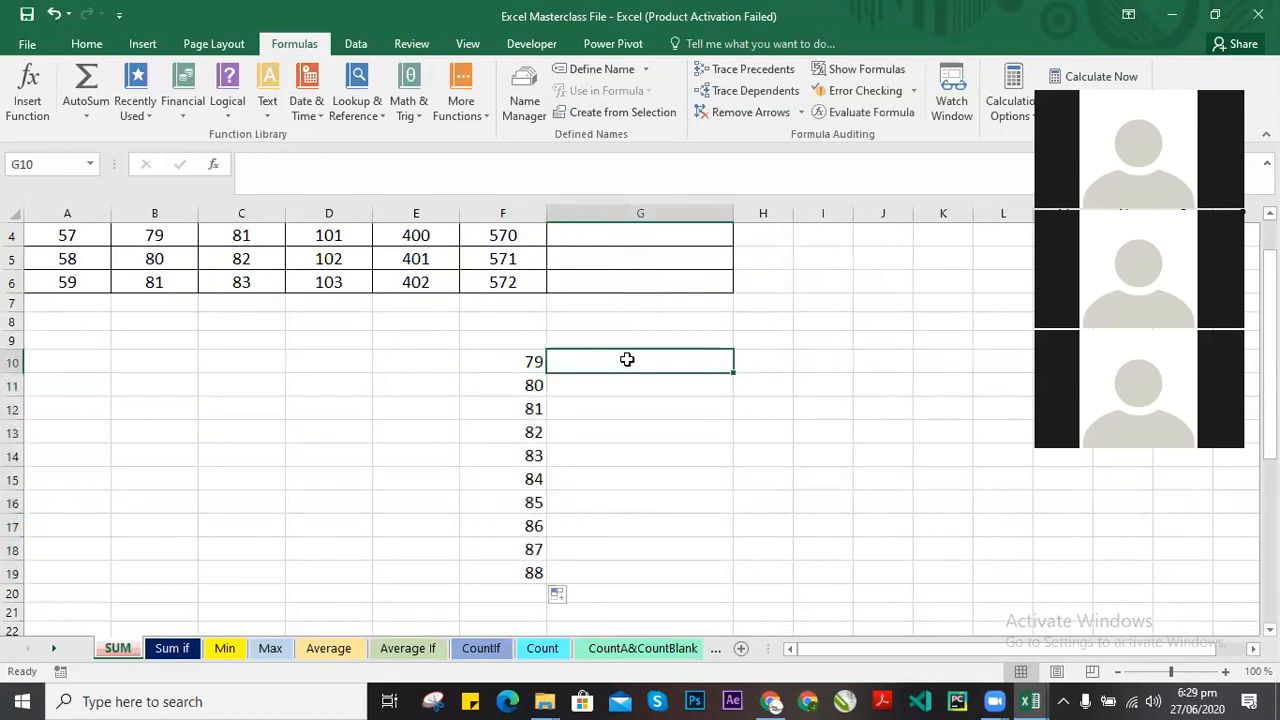
pyautogui.scroll(1, 578, 496)
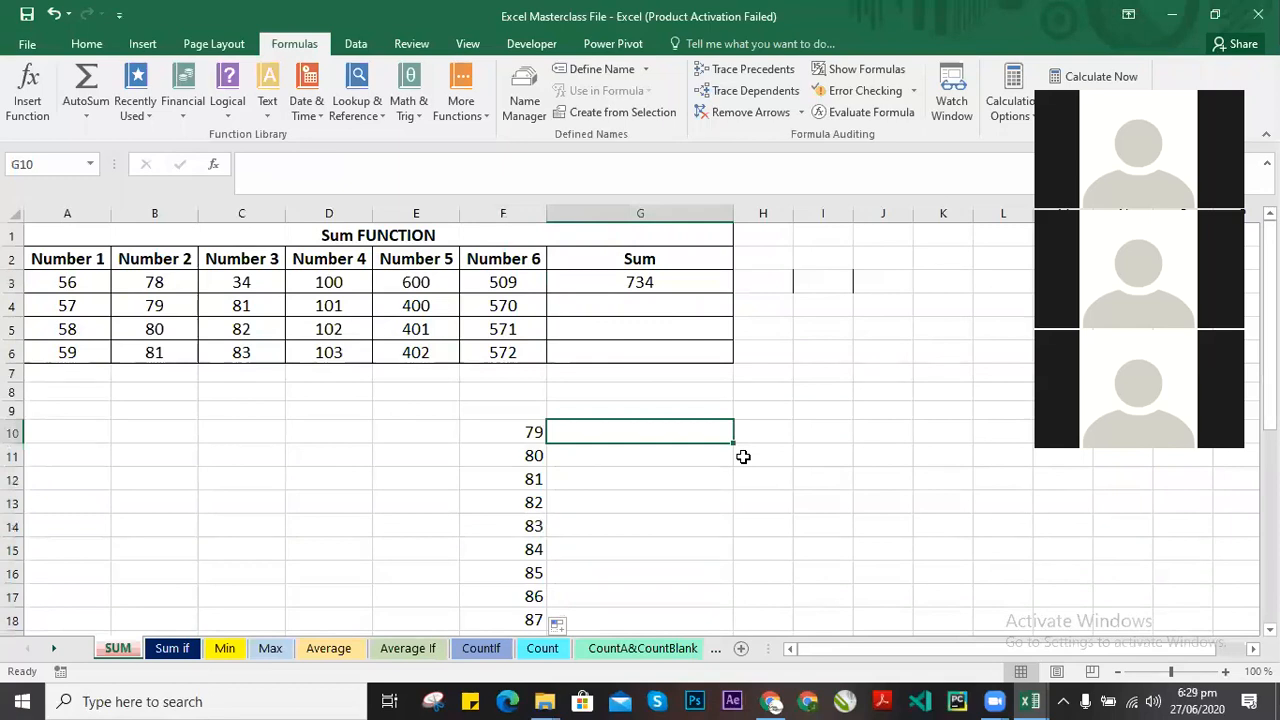
pyautogui.moveTo(503, 431); pyautogui.dragTo(523, 632)
pyautogui.scroll(-1, 580, 497)
pyautogui.click(609, 411)
pyautogui.click(644, 352)
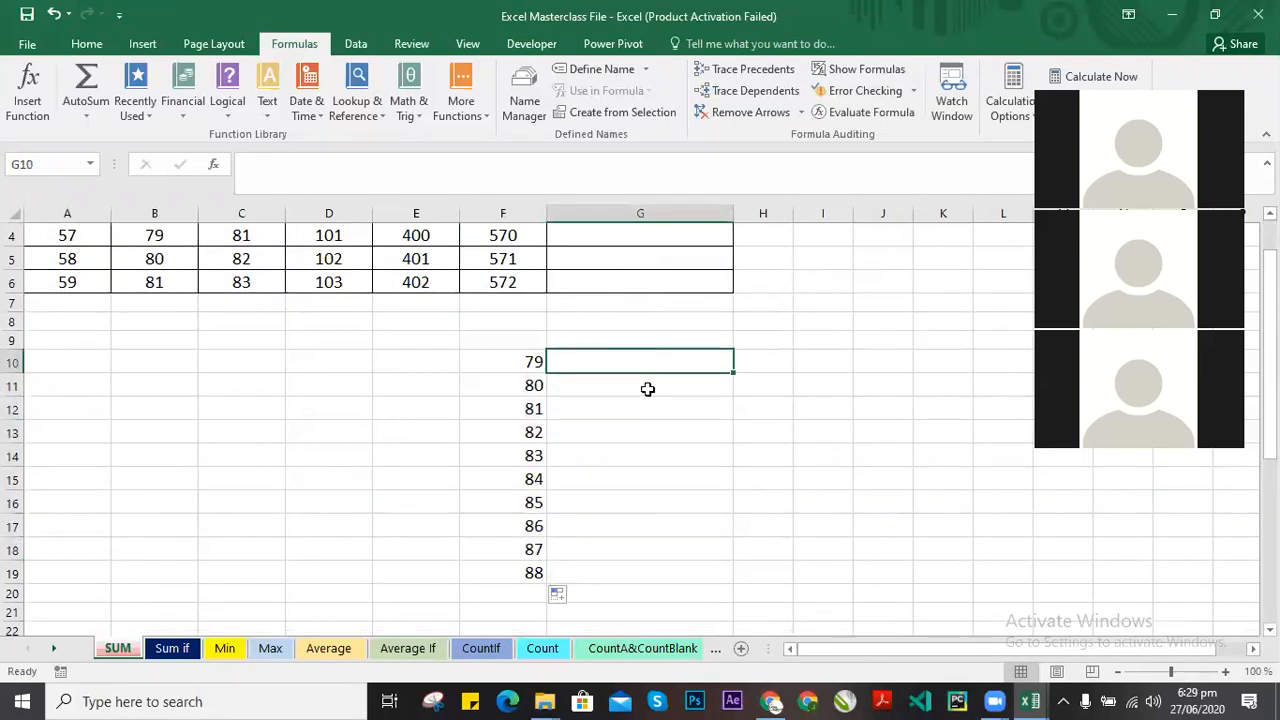
# Fill the SUM formula from G3 down to G6.
pyautogui.scroll(1, 649, 354)
pyautogui.click(686, 282)
pyautogui.moveTo(735, 290); pyautogui.dragTo(735, 360)
pyautogui.click(690, 432)
# Delete the number series in F10:F19 below the table.
pyautogui.moveTo(534, 432); pyautogui.dragTo(516, 576)
pyautogui.press('Home')
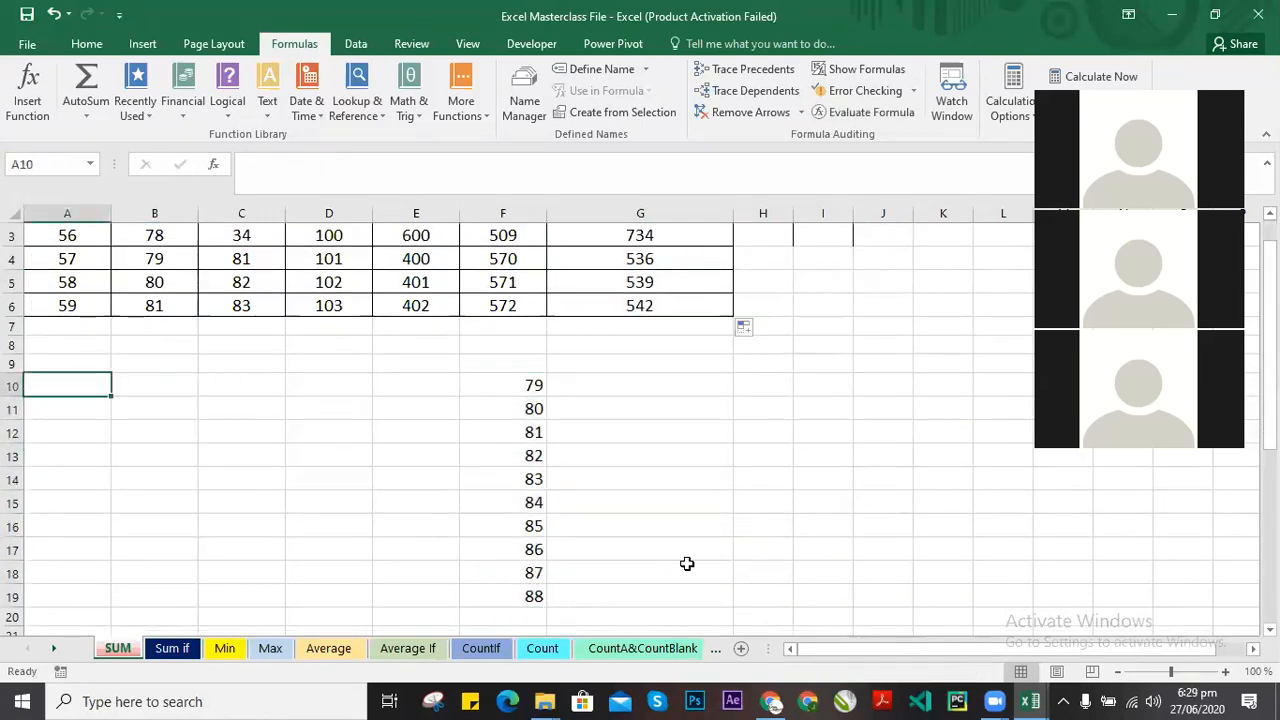
pyautogui.moveTo(526, 389); pyautogui.dragTo(521, 596)
pyautogui.press('Delete')
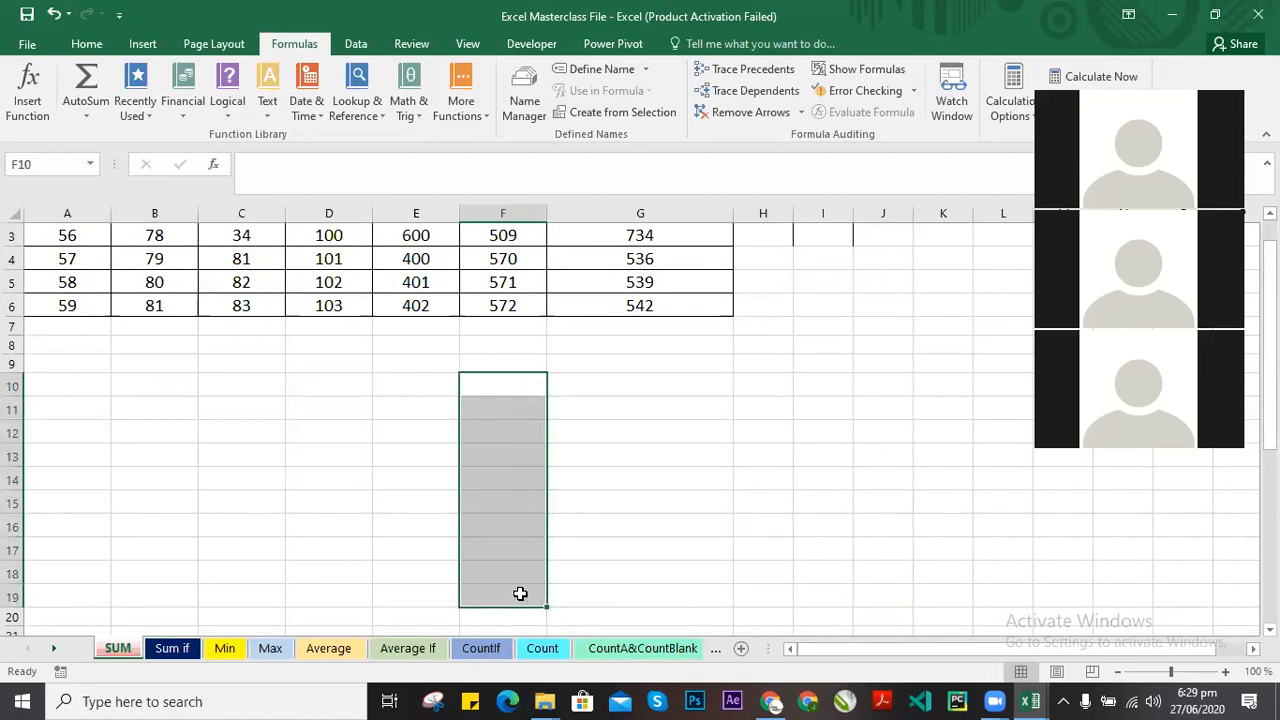
pyautogui.click(648, 432)
pyautogui.scroll(1, 594, 449)
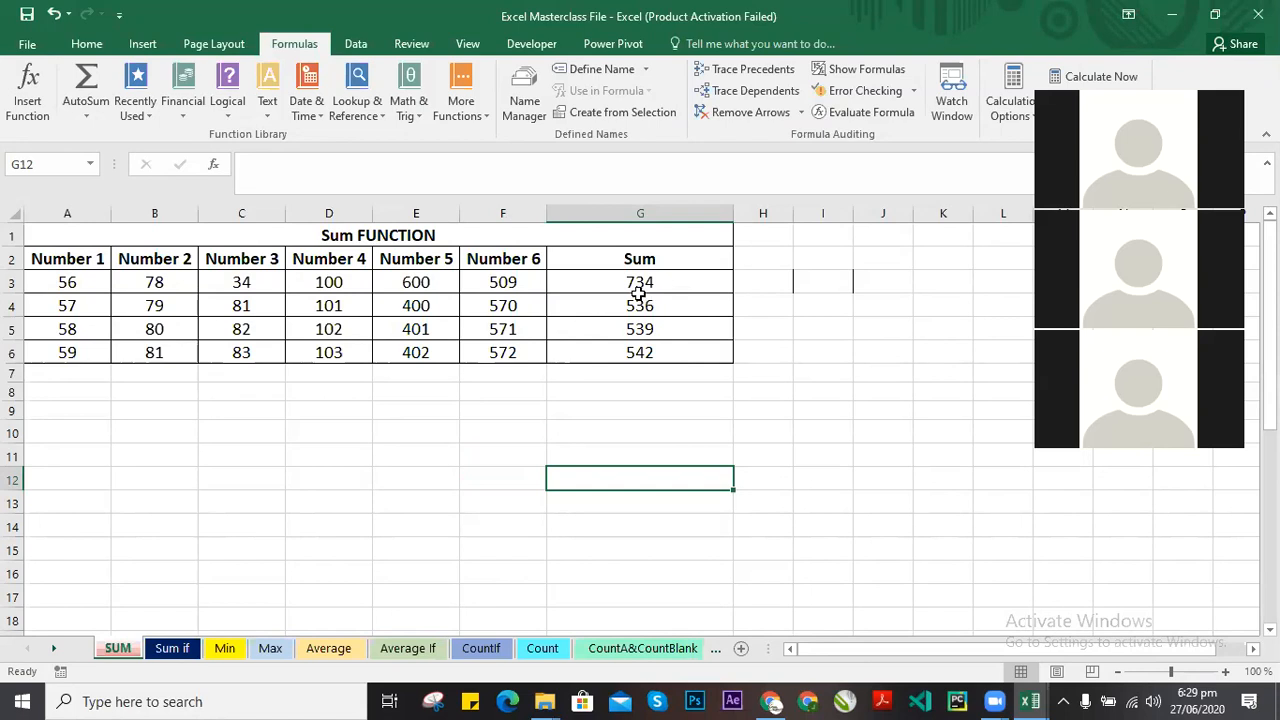
# Examine the filled SUM formulas in G3:G6 and return to G3.
pyautogui.moveTo(651, 286); pyautogui.dragTo(651, 352)
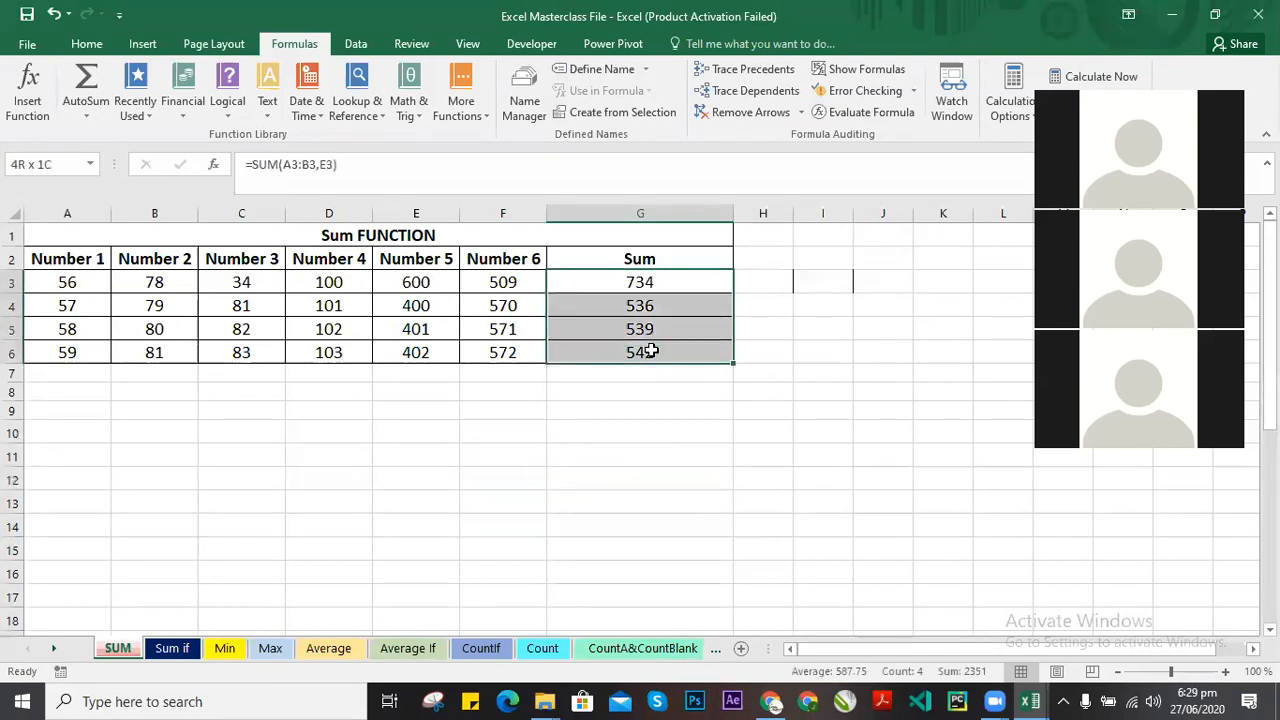
pyautogui.click(654, 282)
pyautogui.click(676, 310)
pyautogui.moveTo(676, 337); pyautogui.dragTo(677, 354)
pyautogui.click(667, 285)
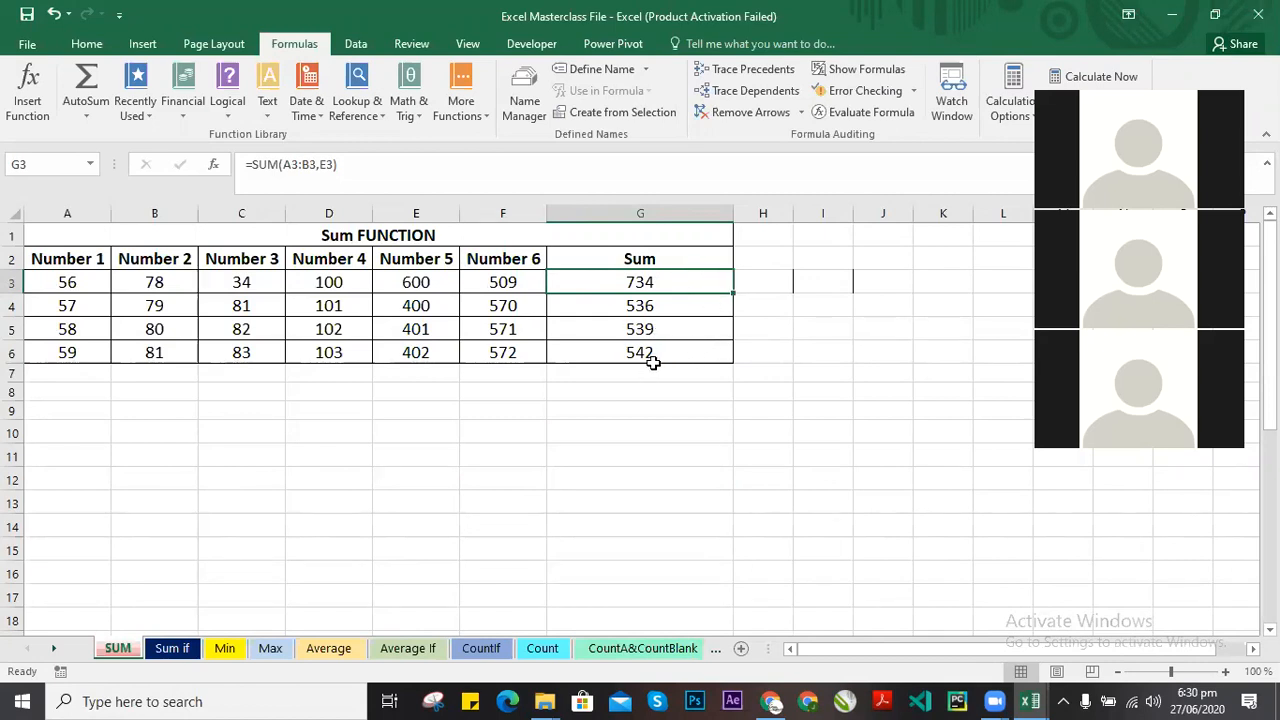
# Compare the numbers in rows 3 and 4 with the results in the Sum column.
pyautogui.moveTo(522, 283); pyautogui.dragTo(44, 284)
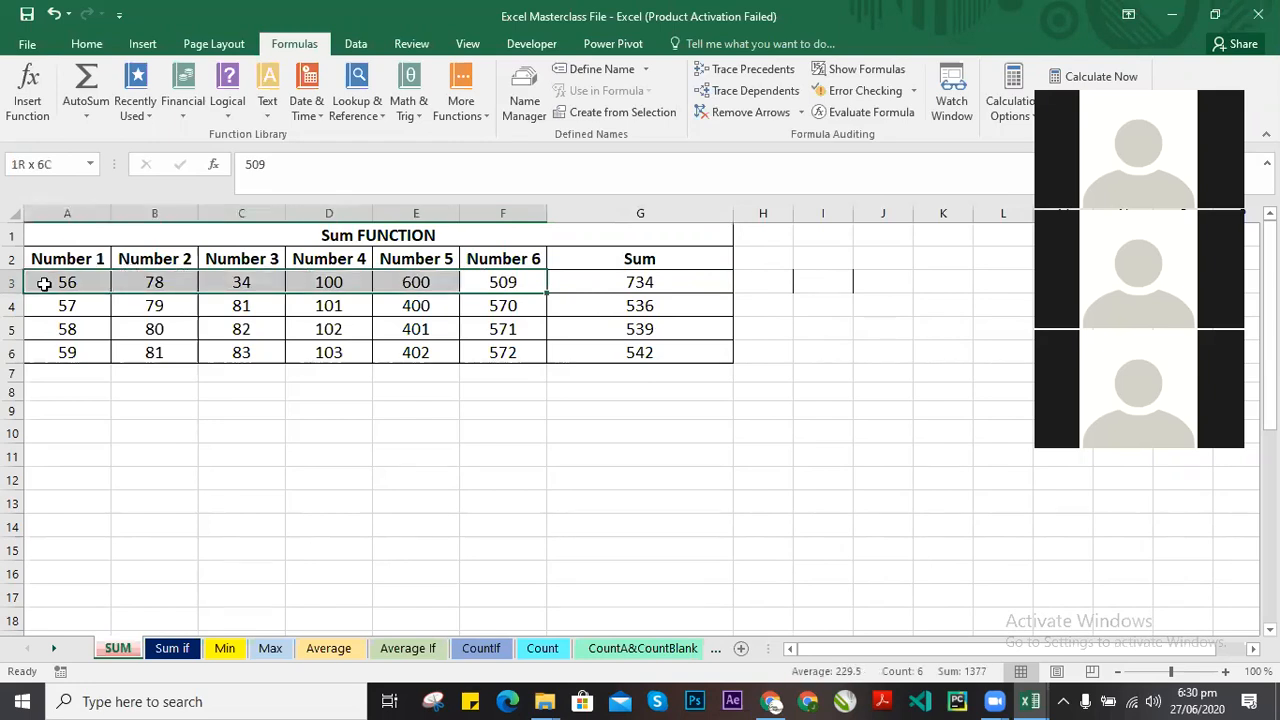
pyautogui.click(676, 283)
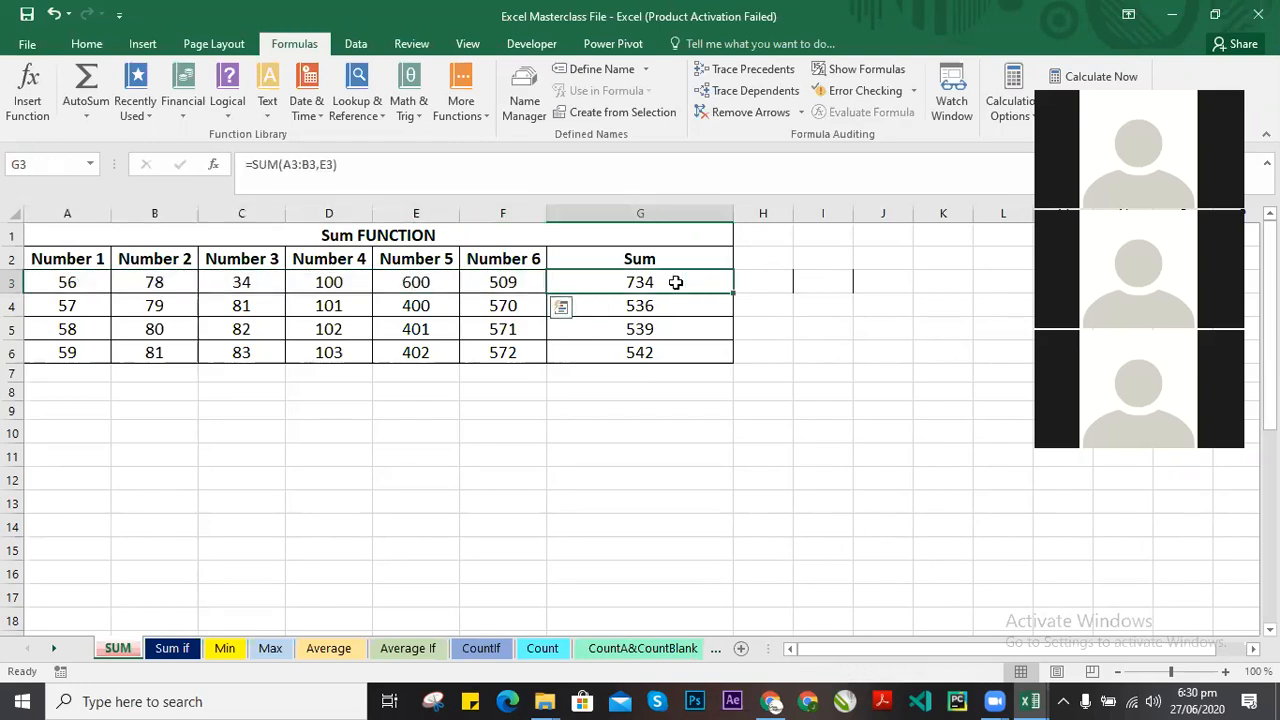
pyautogui.moveTo(66, 305); pyautogui.dragTo(509, 303)
pyautogui.moveTo(645, 308); pyautogui.dragTo(653, 346)
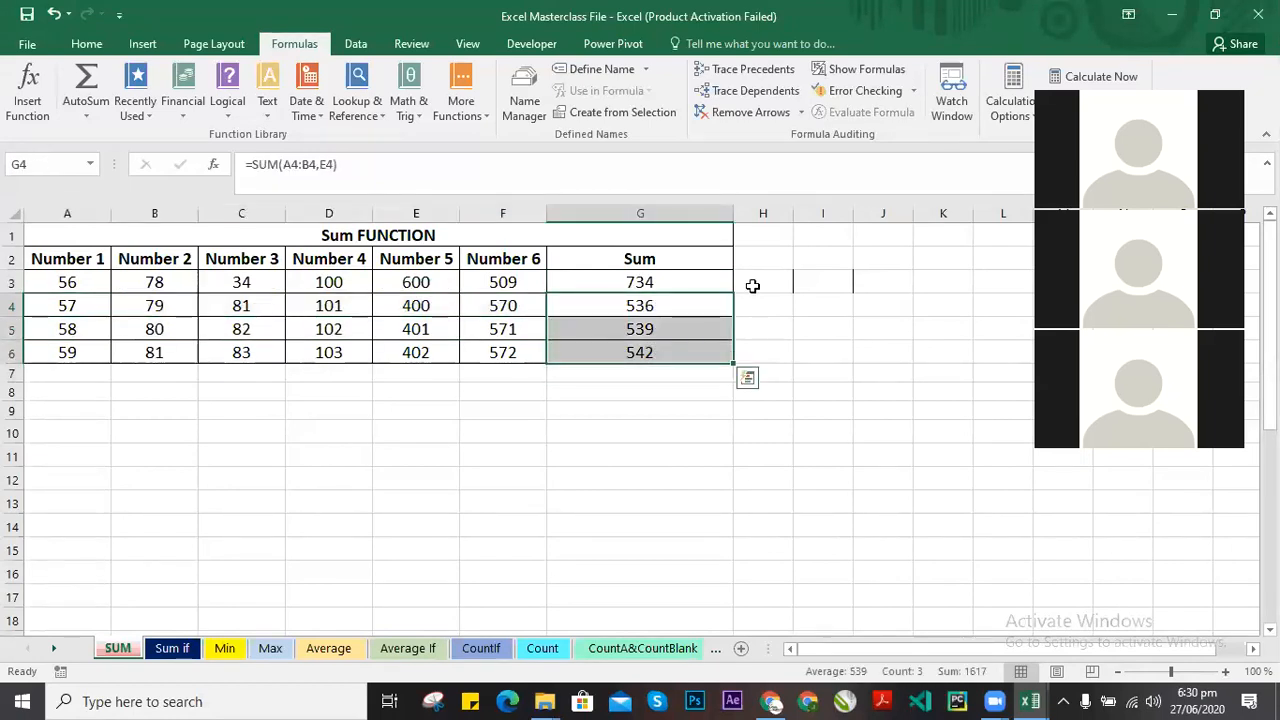
# Clear the contents of the row 4 numbers in A4:F4.
pyautogui.moveTo(512, 304); pyautogui.dragTo(70, 305)
pyautogui.moveTo(512, 305); pyautogui.dragTo(543, 306)
pyautogui.press('BackSpace')
pyautogui.click(240, 350)
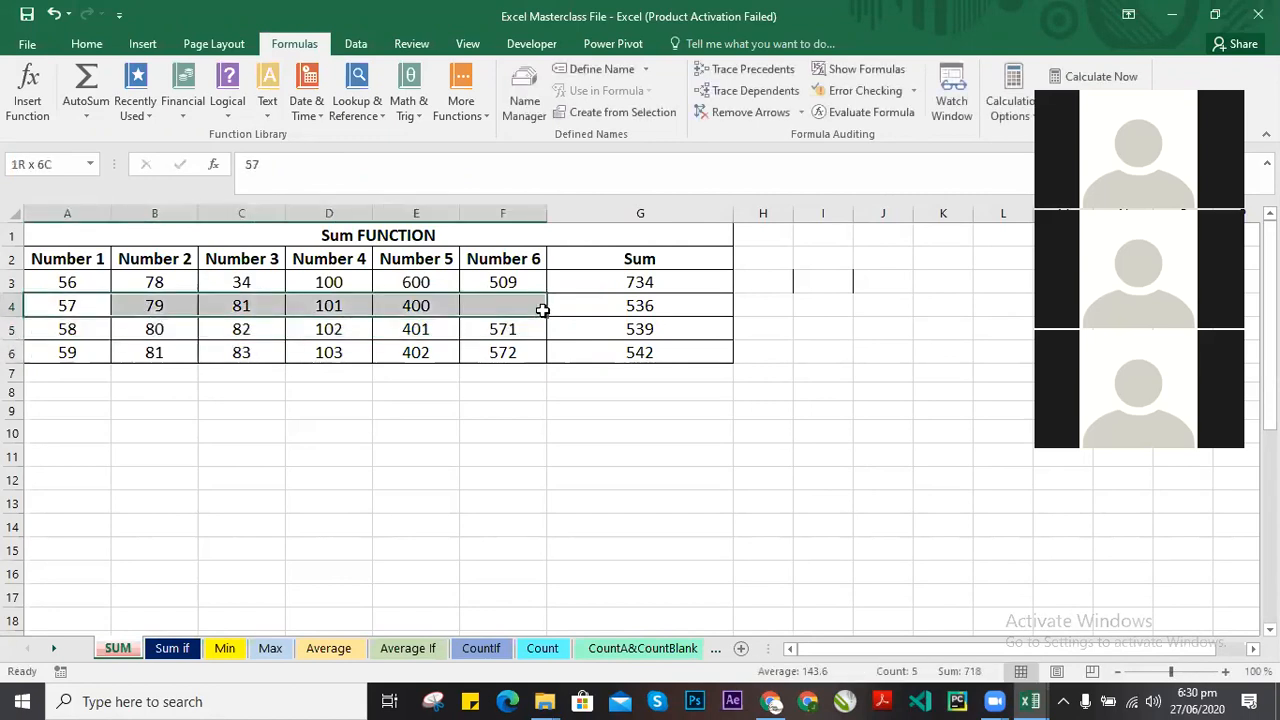
pyautogui.rightClick(550, 318)
pyautogui.click(585, 480)
pyautogui.click(757, 405)
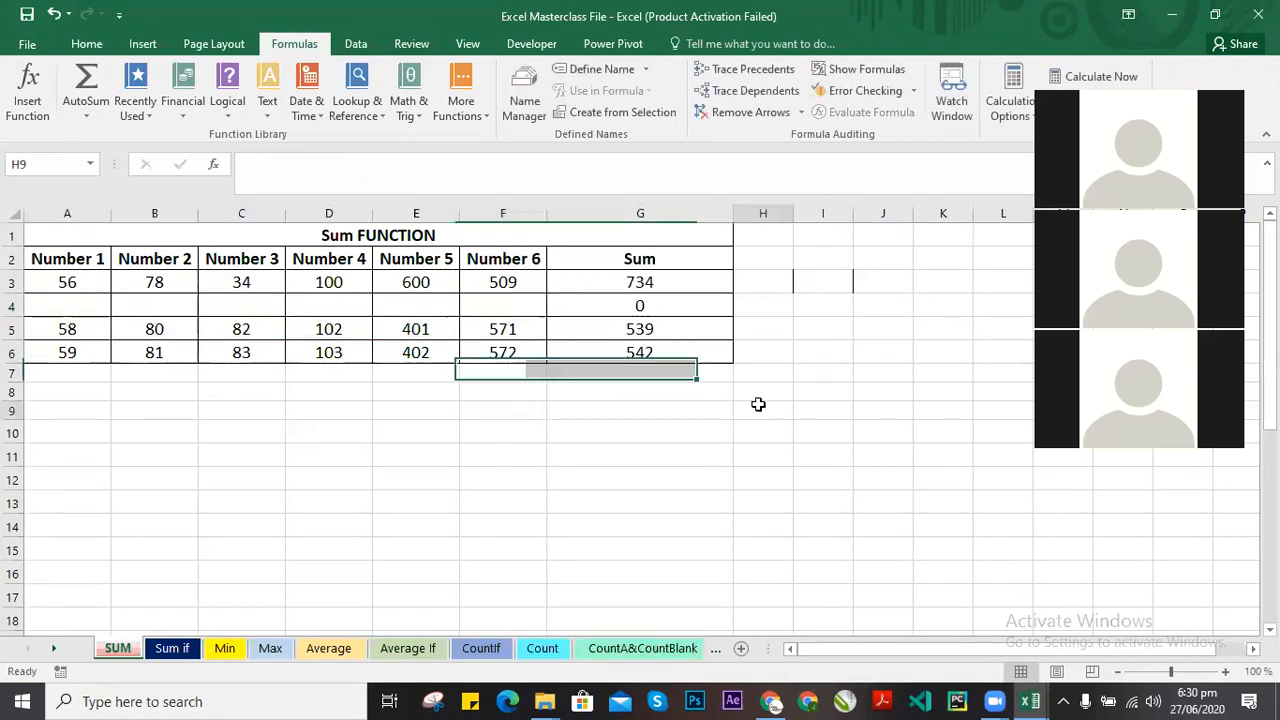
# Refill the SUM formula from G3 down to G6 and check the formula in G4.
pyautogui.click(686, 282)
pyautogui.moveTo(734, 289); pyautogui.dragTo(724, 358)
pyautogui.click(680, 314)
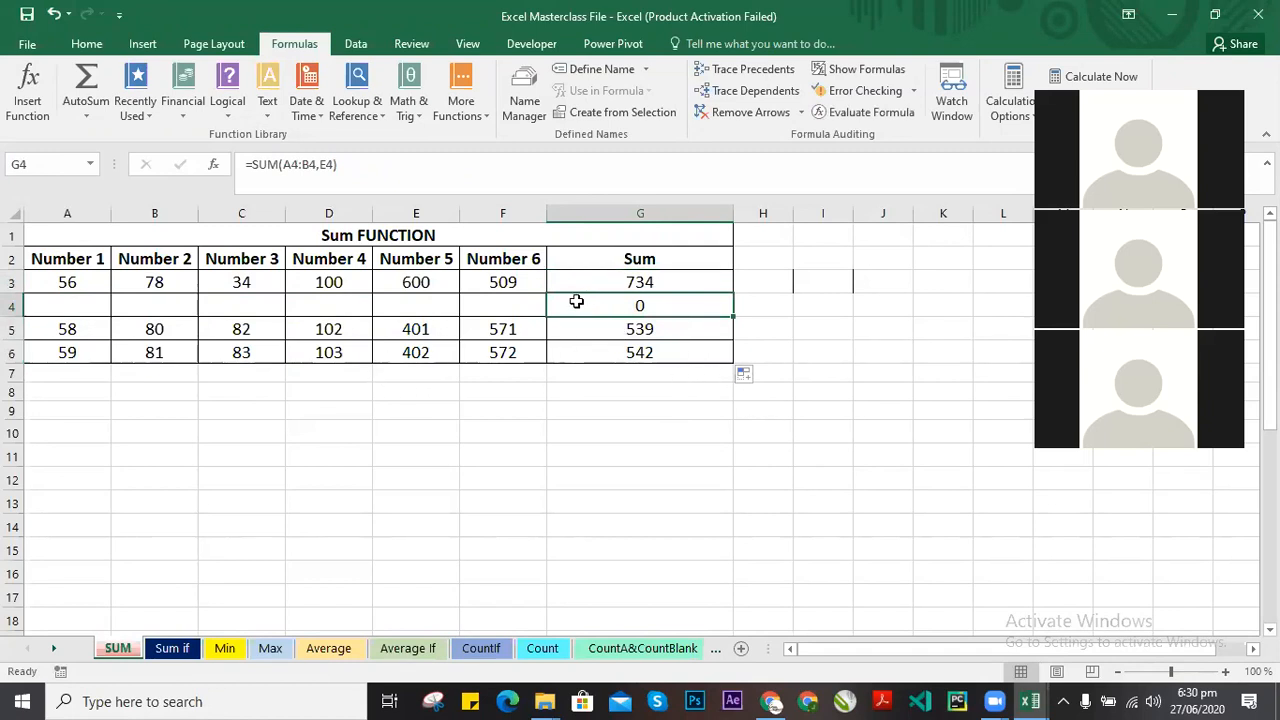
# Open the SUM formula in G3 to examine its A3:B3 and E3 references, and leave it as is.
pyautogui.click(672, 284)
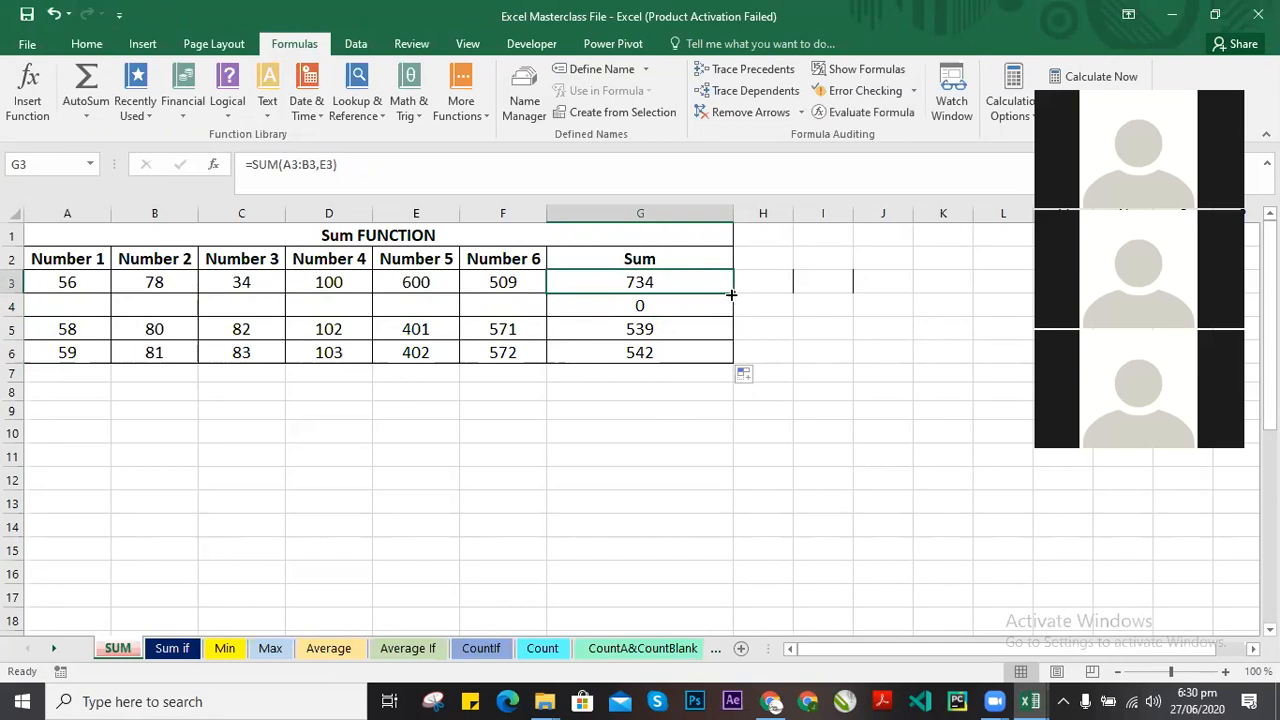
pyautogui.doubleClick(661, 284)
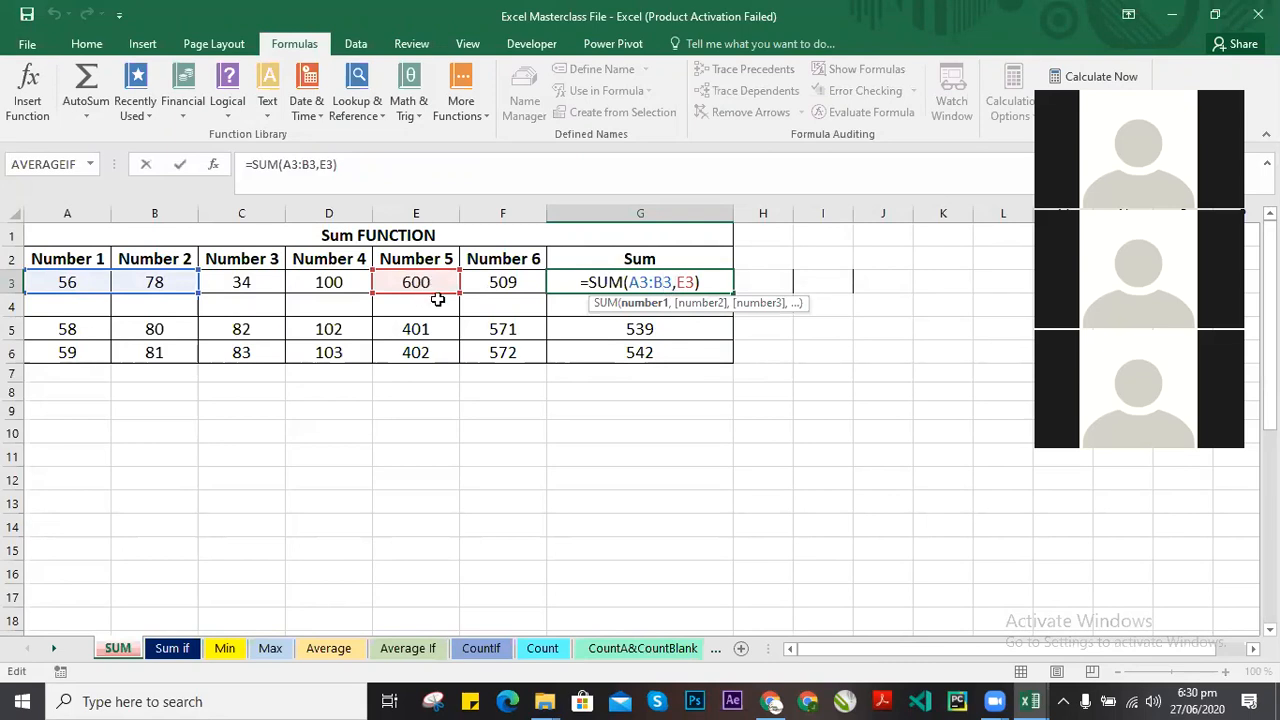
pyautogui.click(672, 344)
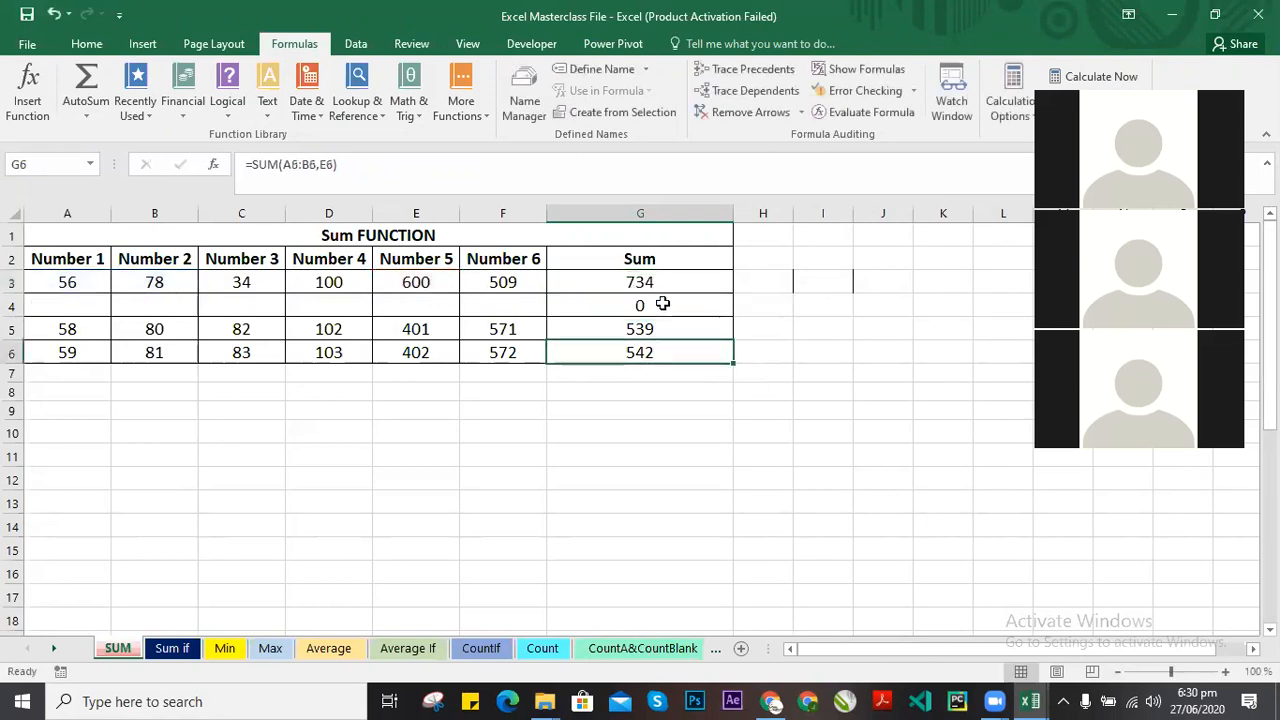
# Make the E3 reference in G3 absolute so that the formula reads =SUM(A3:B3,$E$3).
pyautogui.click(648, 283)
pyautogui.doubleClick(664, 281)
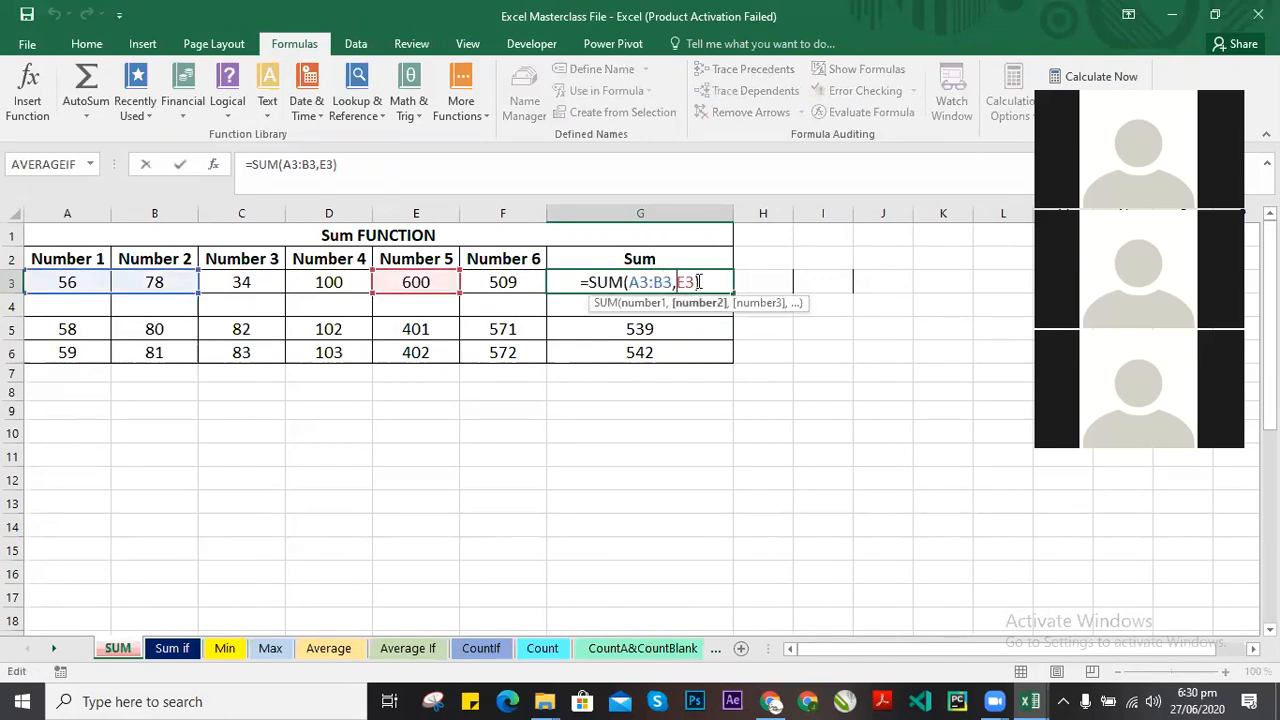
pyautogui.write('$')
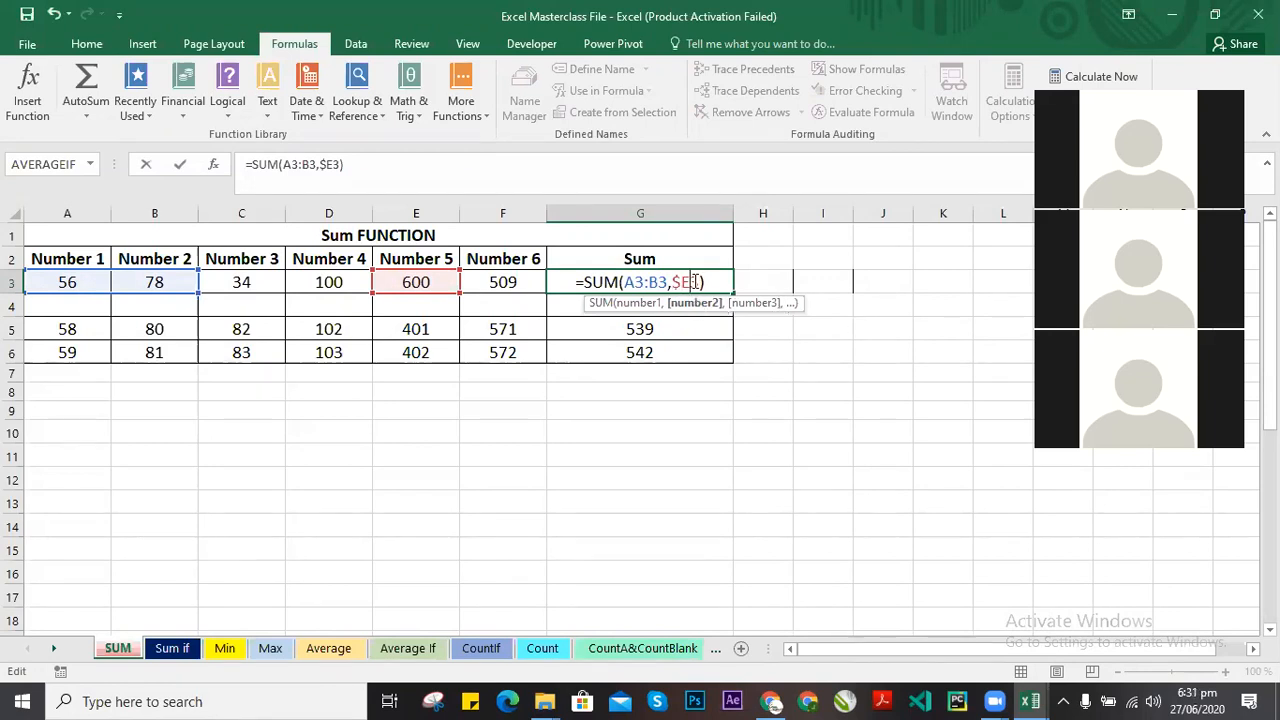
pyautogui.click(695, 282)
pyautogui.write('$')
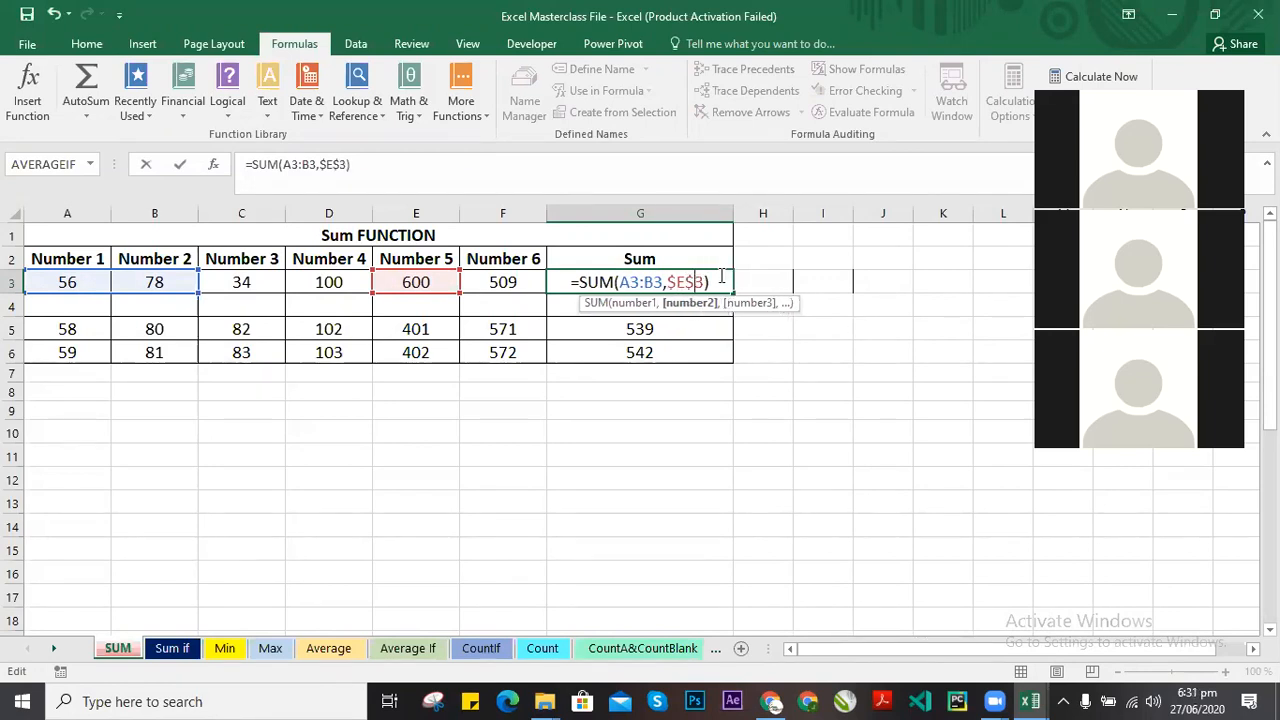
pyautogui.press('Return')
# Fill the SUM formula with the absolute $E$3 reference from G3 down to G6.
pyautogui.click(706, 285)
pyautogui.moveTo(733, 305); pyautogui.dragTo(726, 355)
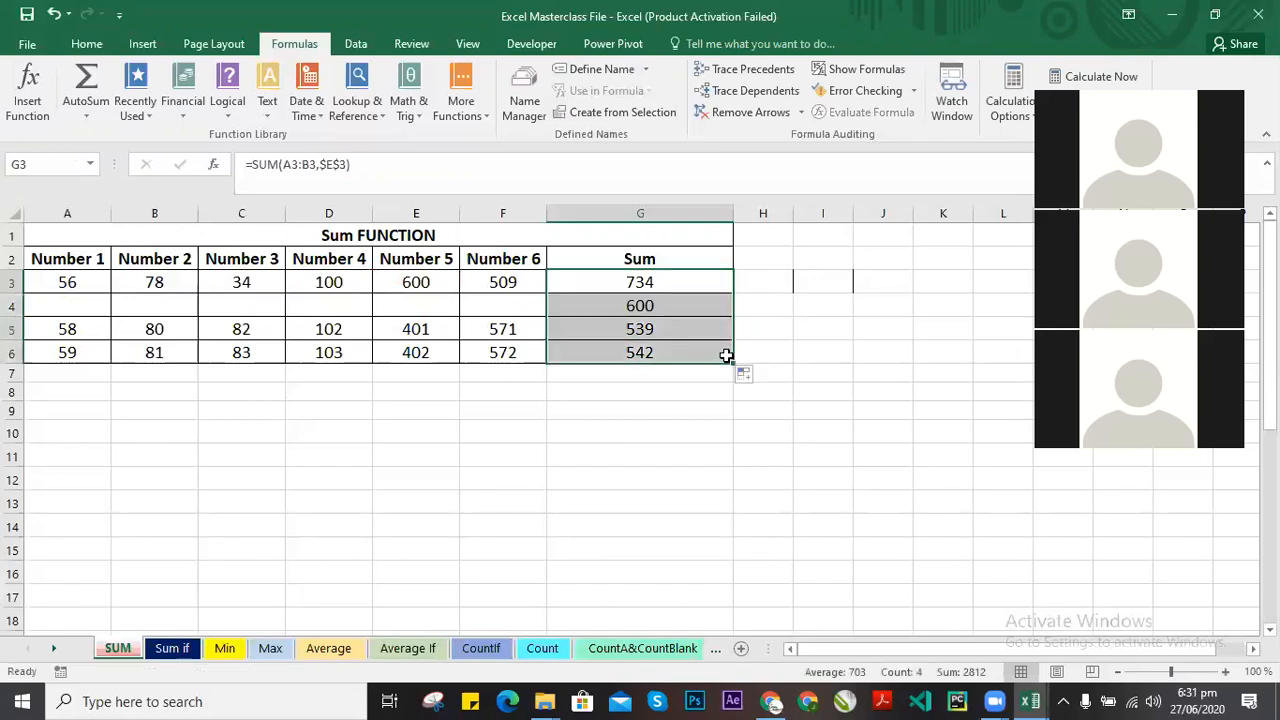
pyautogui.click(685, 410)
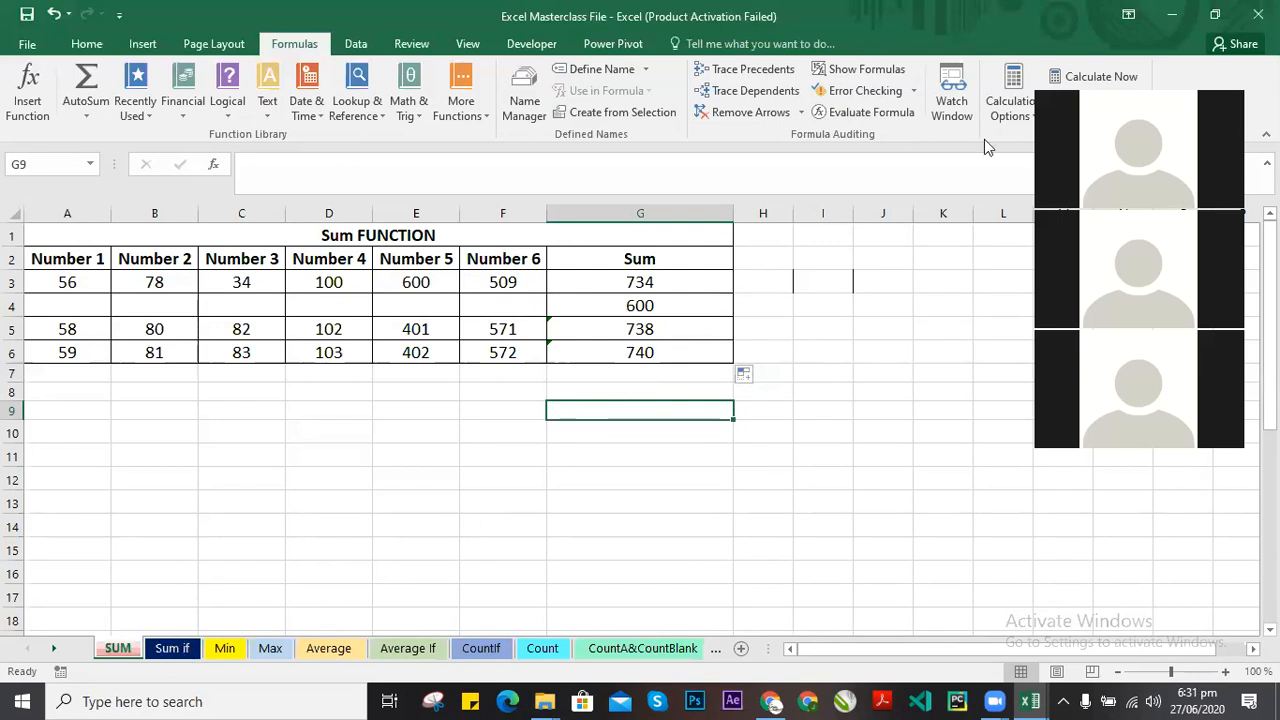
# Check the formulas in G5 and G6, and delete the one in G6.
pyautogui.click(86, 43)
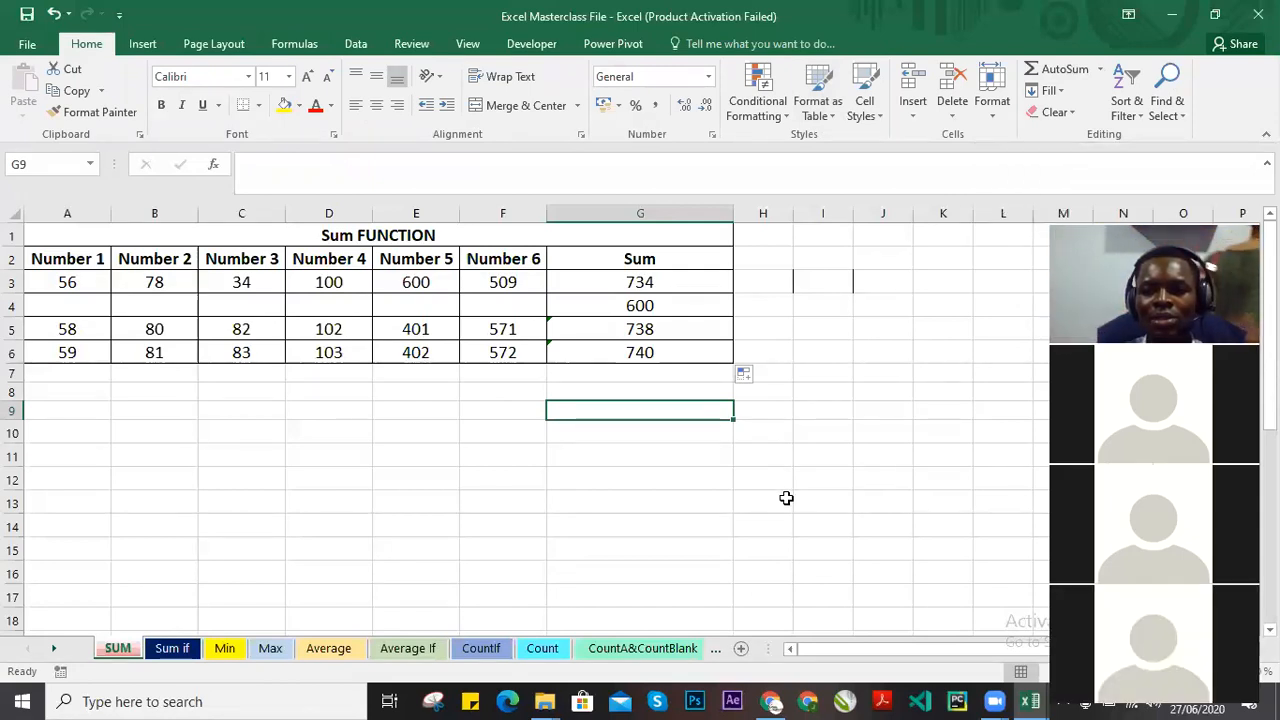
pyautogui.click(659, 367)
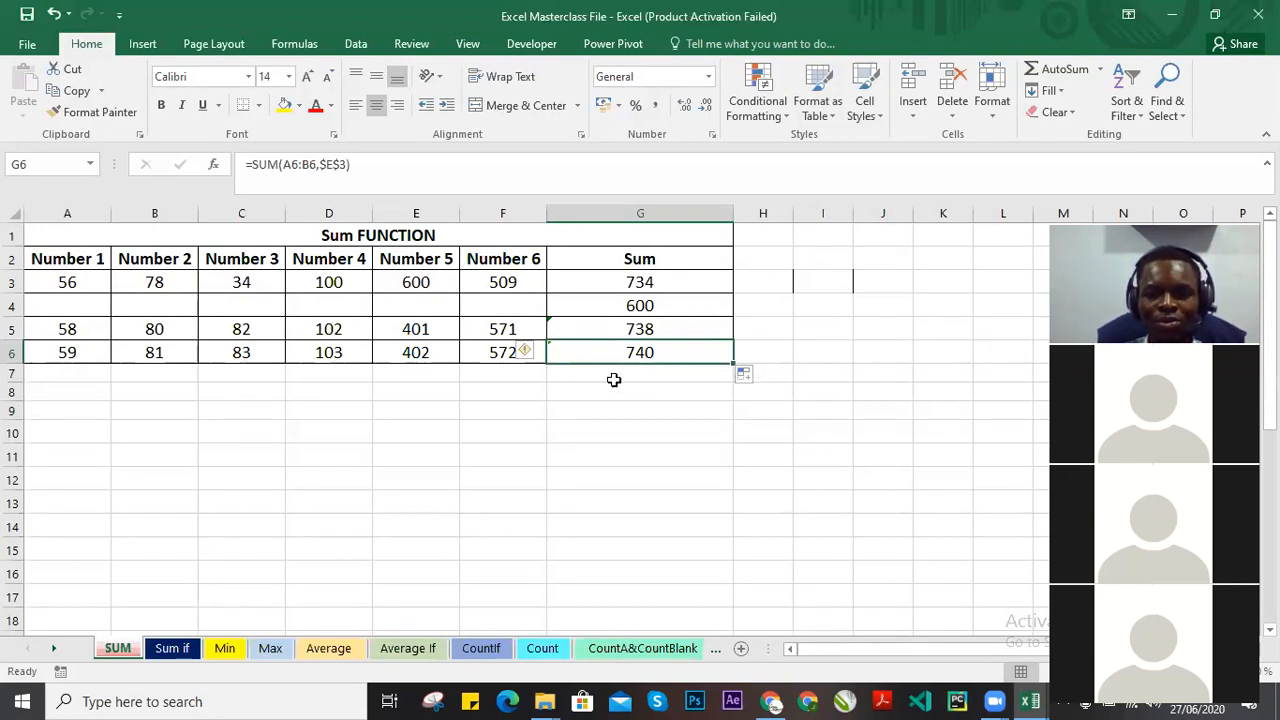
pyautogui.click(633, 422)
pyautogui.click(665, 330)
pyautogui.click(679, 357)
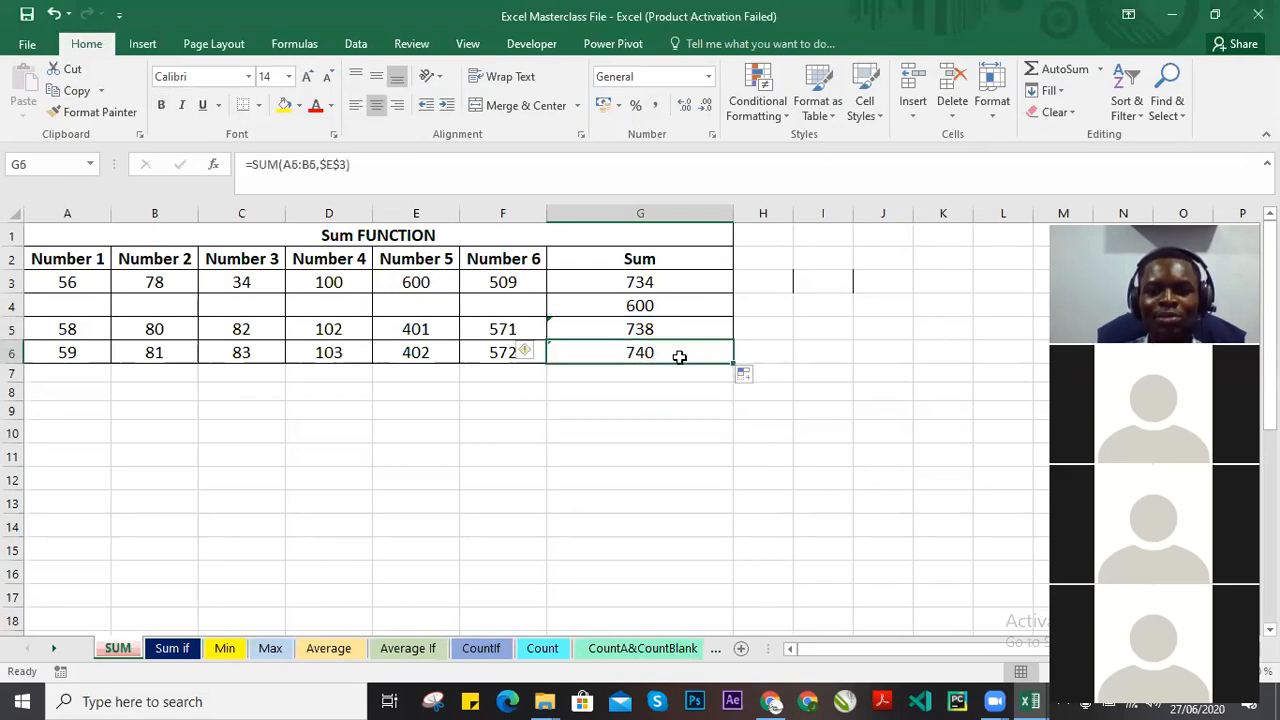
pyautogui.press('Delete')
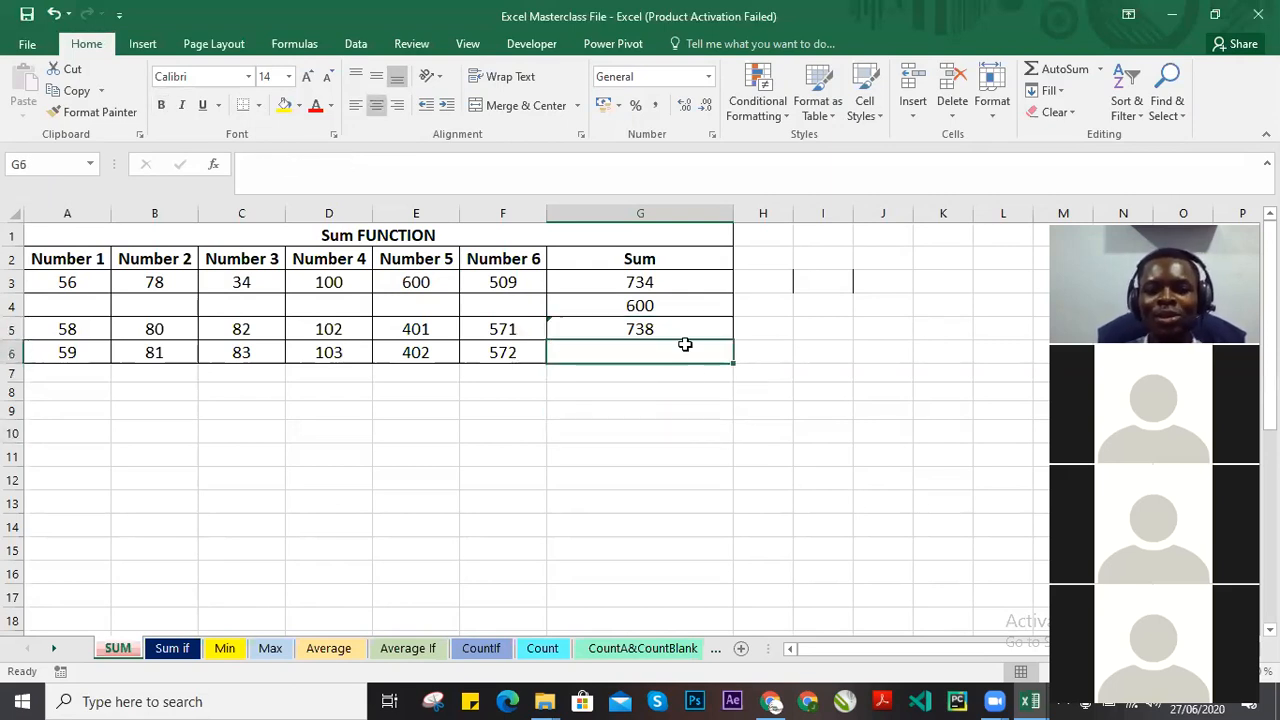
# Try to sum row 6 in G6 with AutoSum using the range A6:G6.
pyautogui.click(1058, 68)
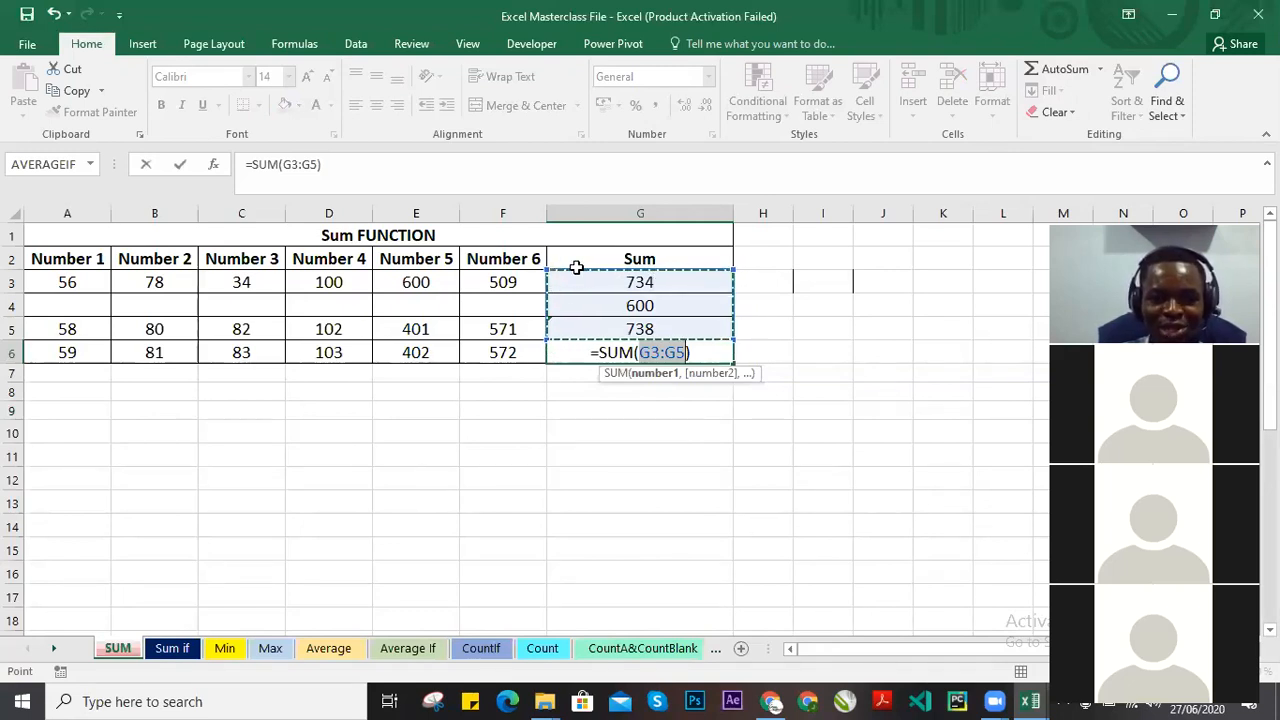
pyautogui.moveTo(586, 266); pyautogui.dragTo(506, 346)
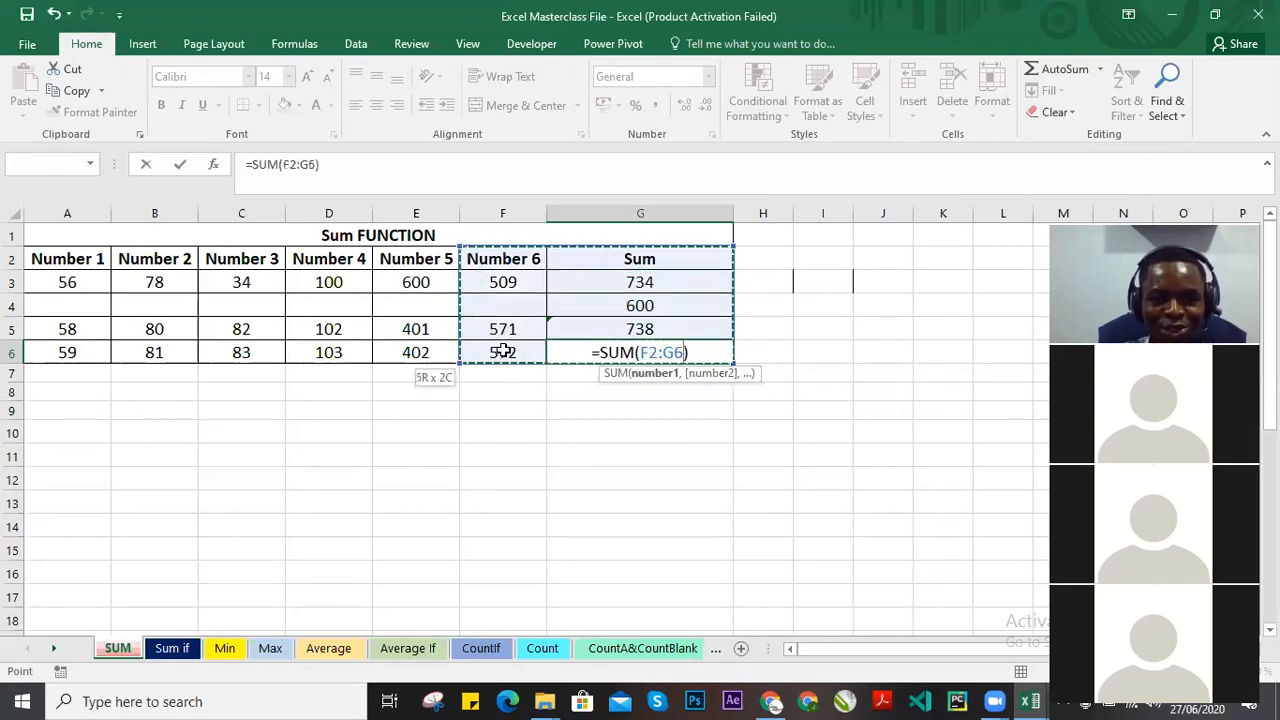
pyautogui.moveTo(405, 348); pyautogui.dragTo(34, 349)
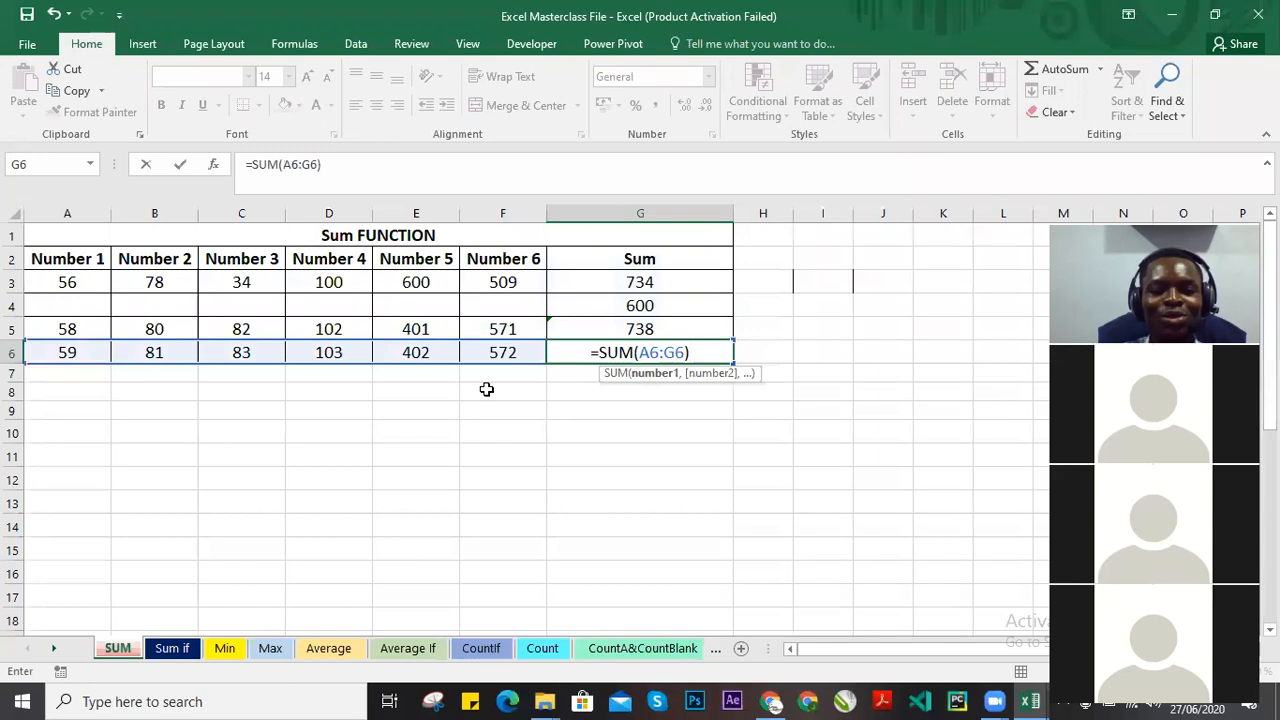
pyautogui.press('Return')
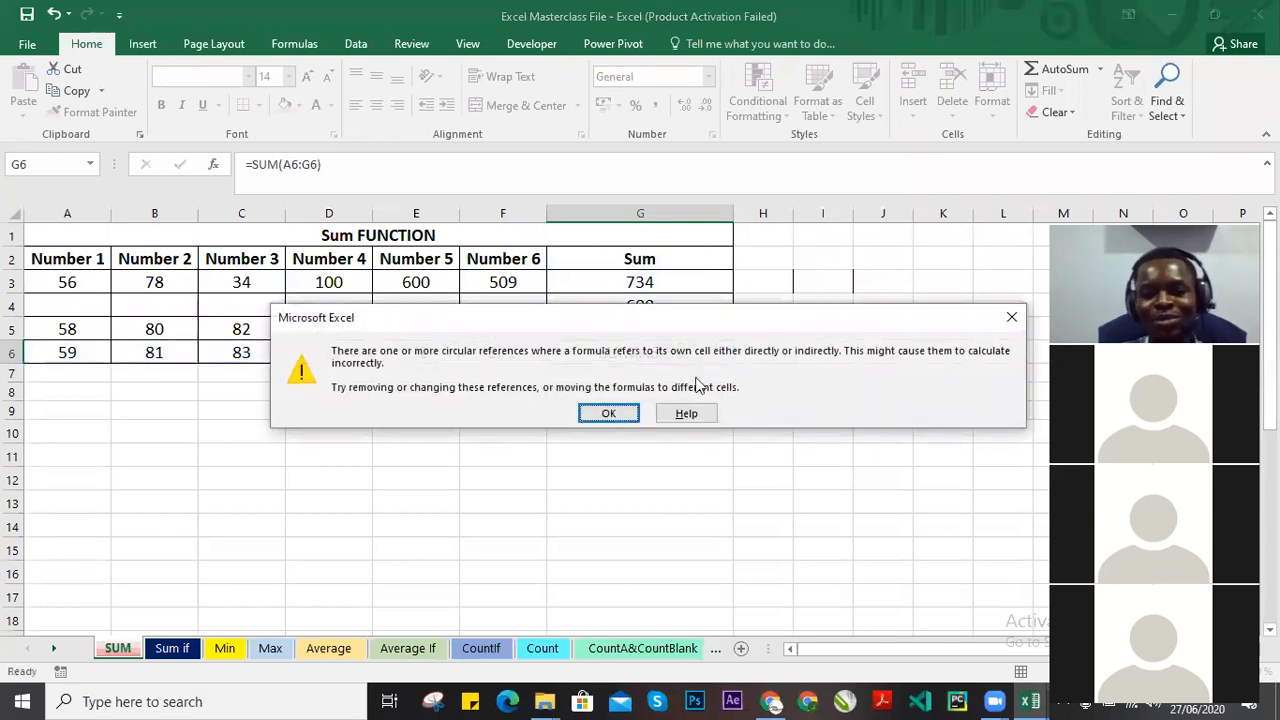
pyautogui.click(607, 410)
# Open the SUM formula in G6 to examine its cell range, and check the formulas in G4 and G3.
pyautogui.doubleClick(593, 351)
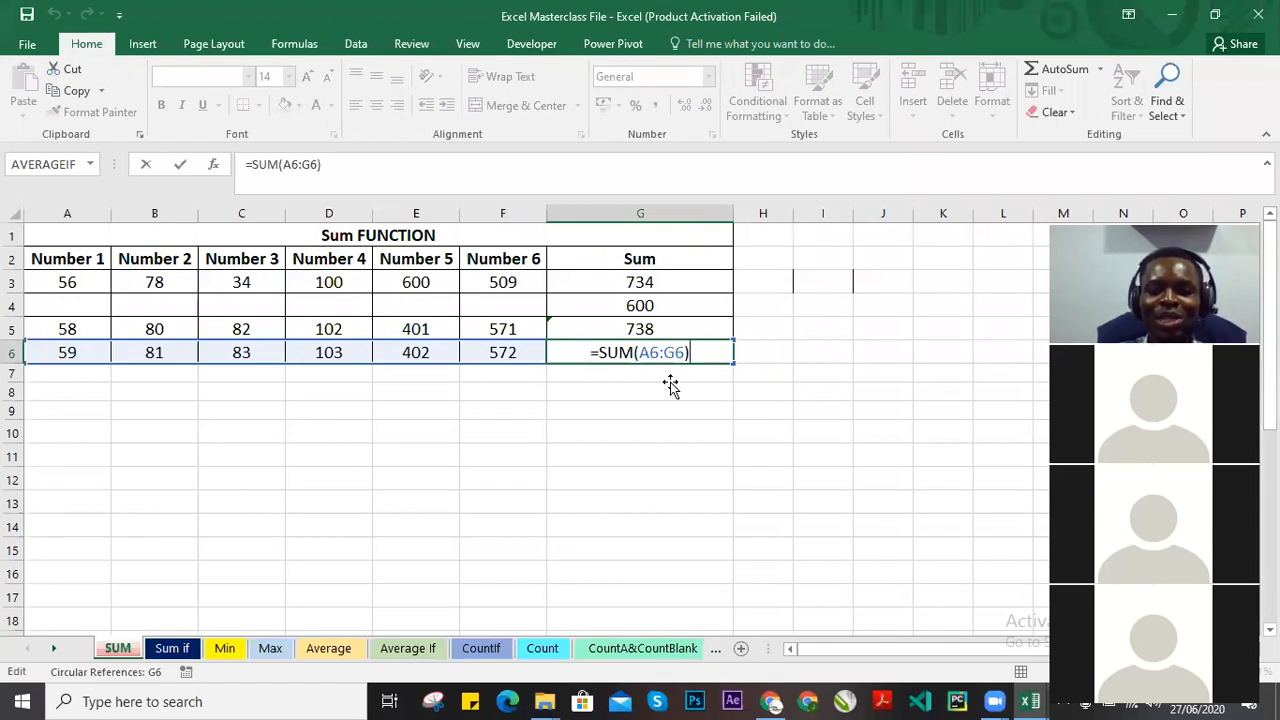
pyautogui.press('Return')
pyautogui.click(683, 354)
pyautogui.press('Return')
pyautogui.doubleClick(683, 352)
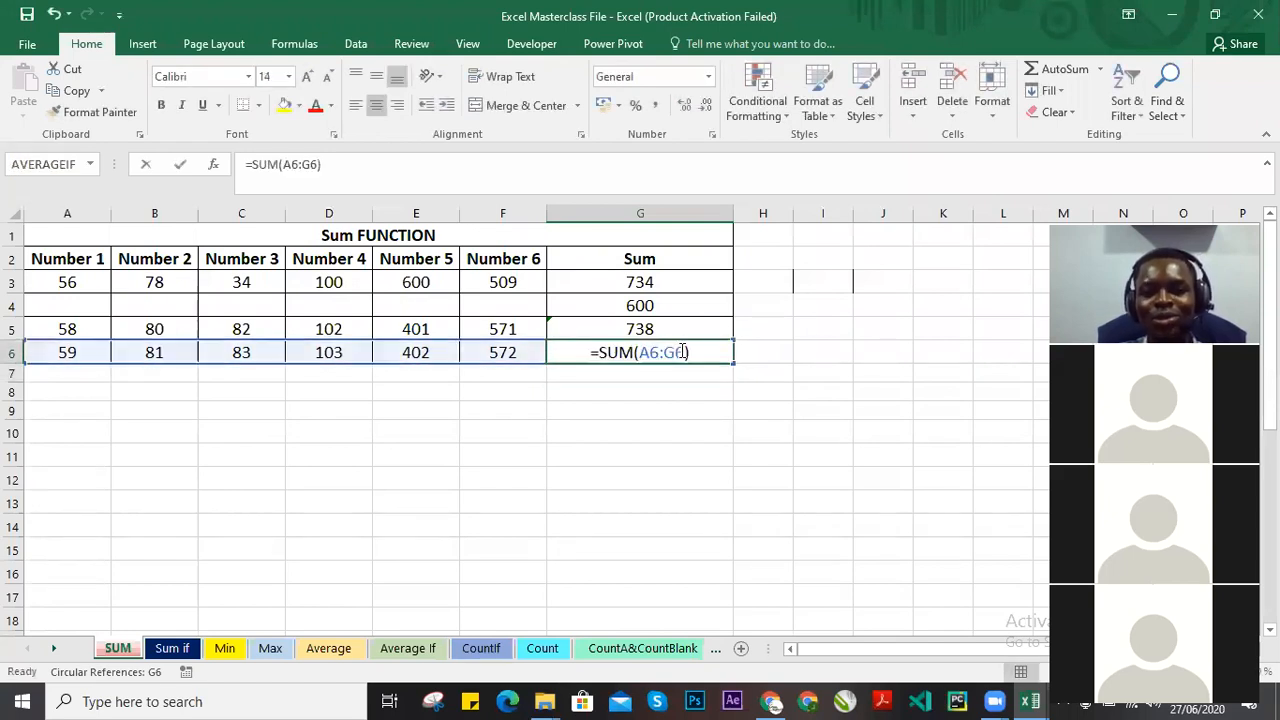
pyautogui.click(703, 354)
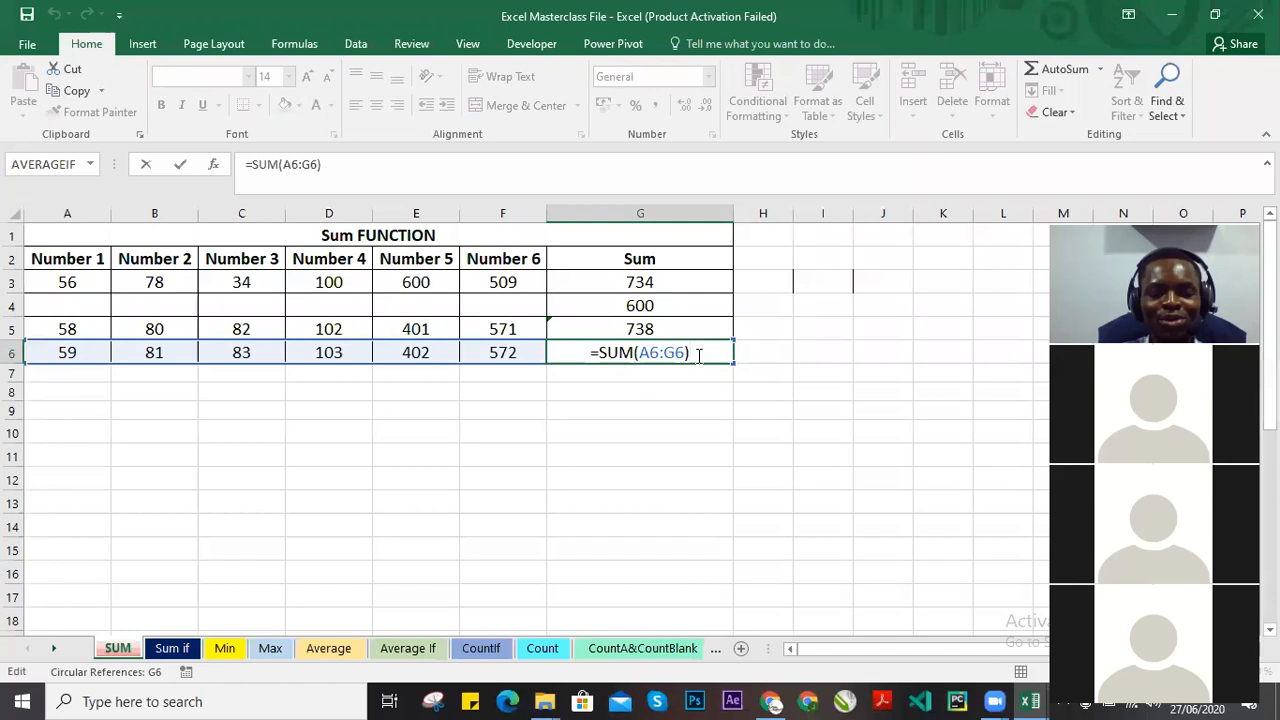
pyautogui.press('Return')
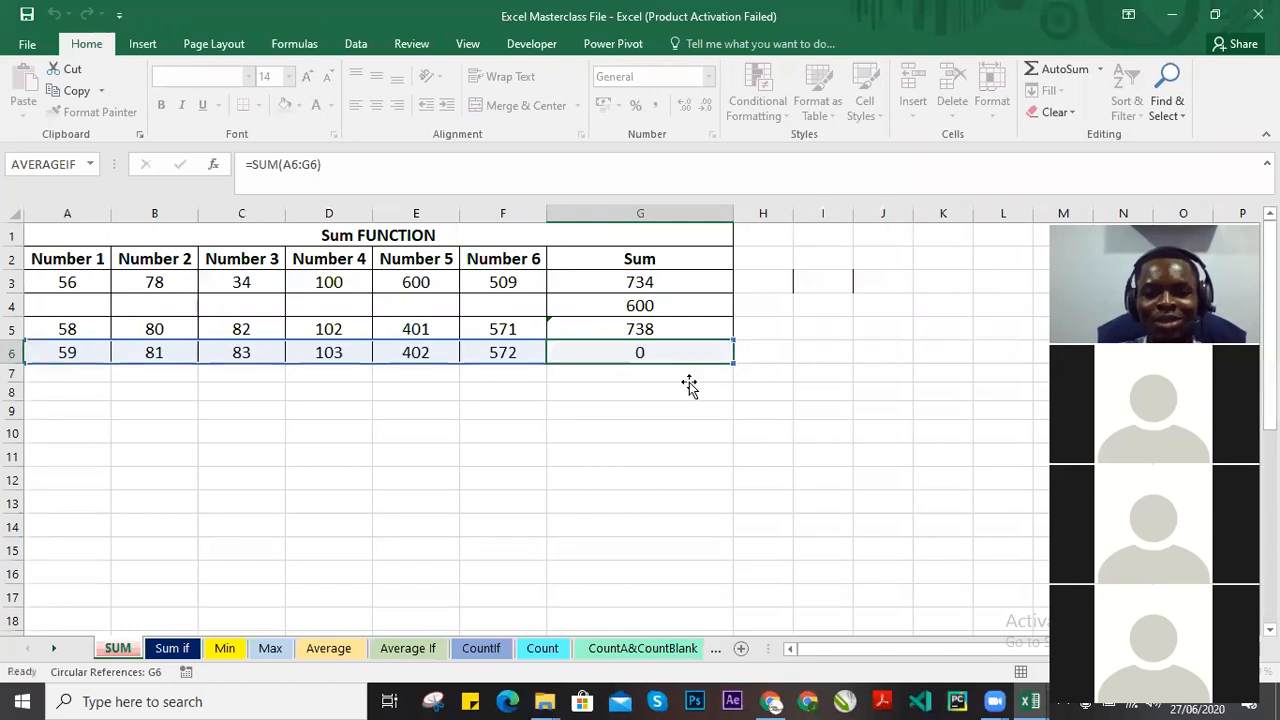
pyautogui.click(643, 354)
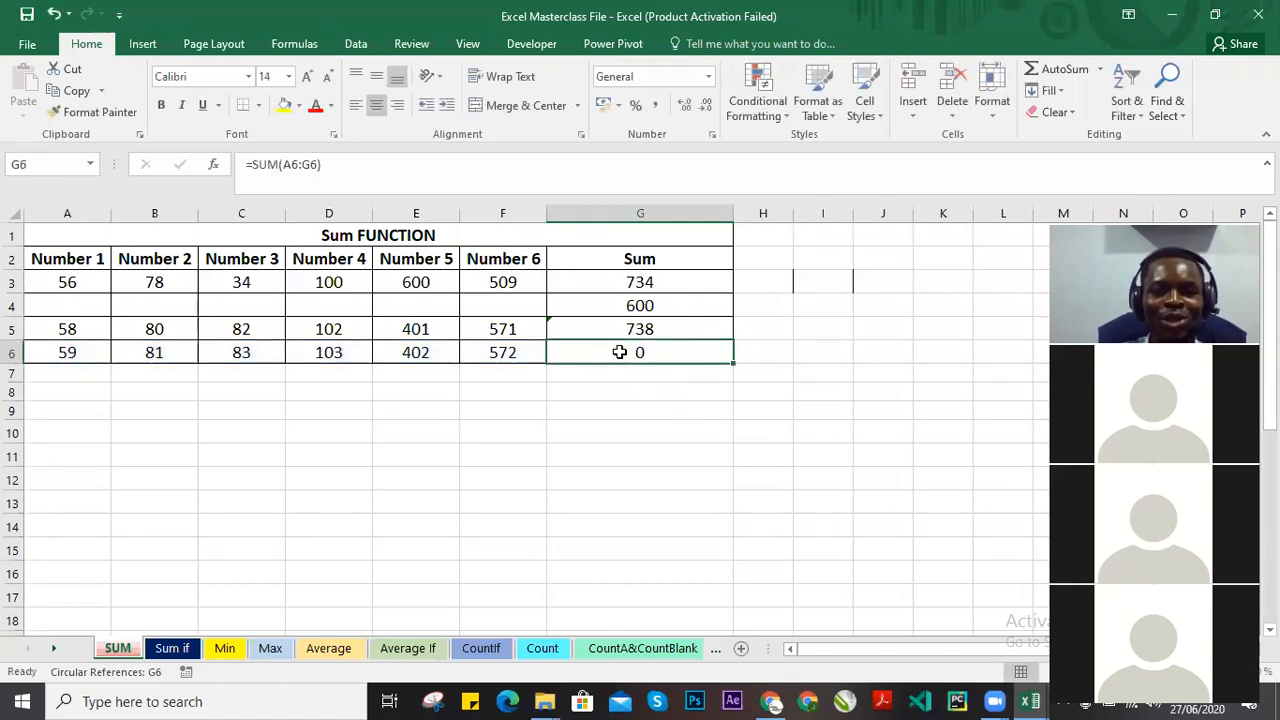
pyautogui.doubleClick(681, 348)
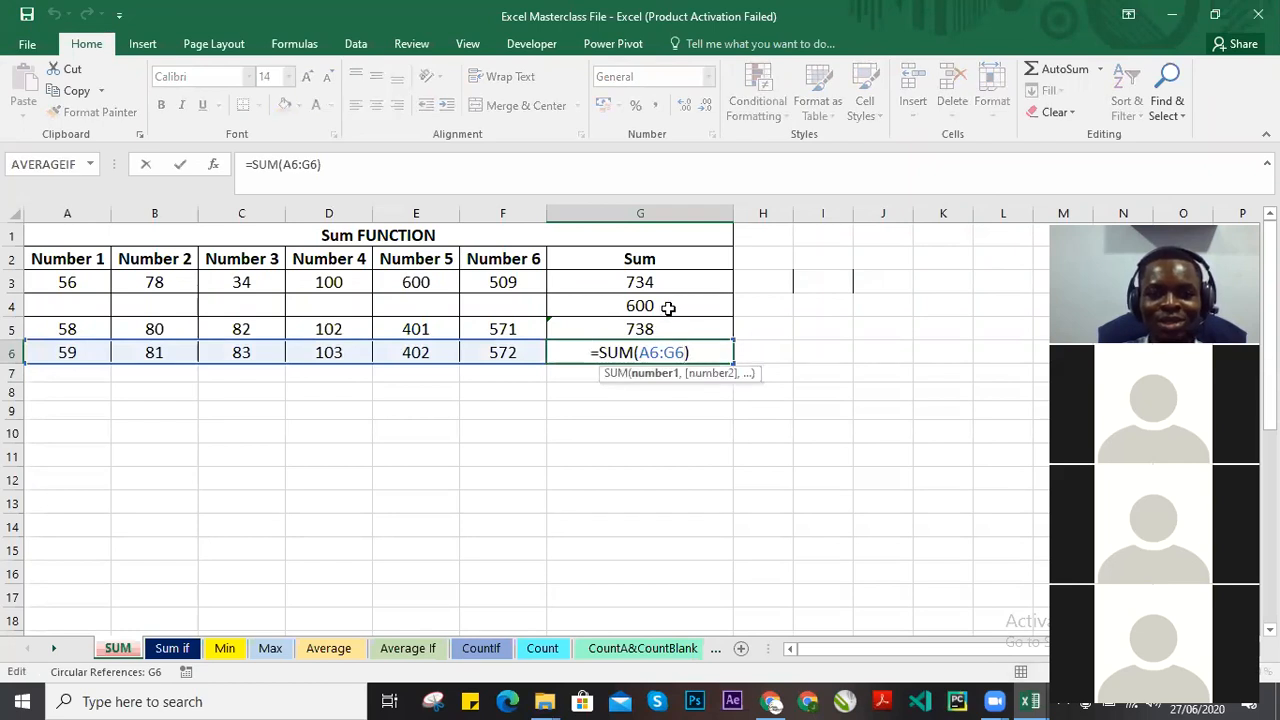
pyautogui.click(668, 308)
pyautogui.press('Down')
pyautogui.click(683, 286)
pyautogui.doubleClick(680, 284)
# Clear the value in A5 and the SUM formula in G4.
pyautogui.click(663, 330)
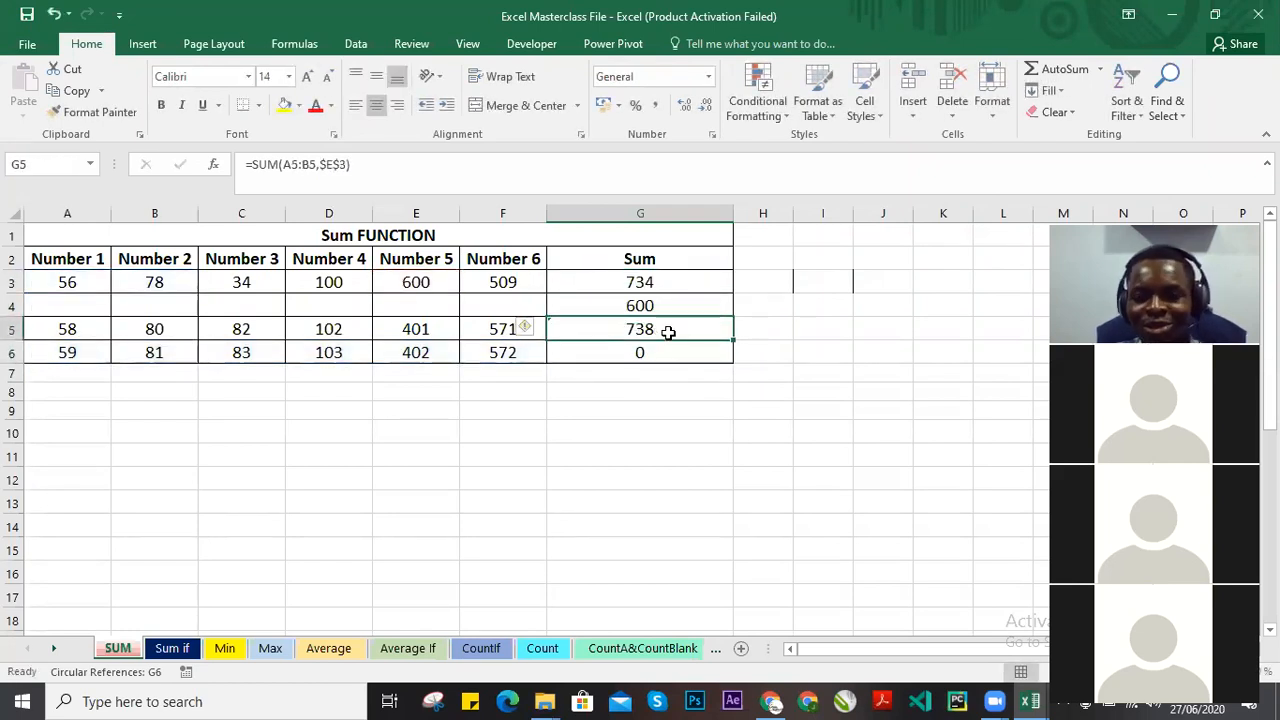
pyautogui.press('Home')
pyautogui.press('Delete')
pyautogui.click(666, 310)
pyautogui.press('Delete')
# Clear the value in A6 and the SUM formulas in G6 and G5.
pyautogui.press('Down')
pyautogui.press('Down')
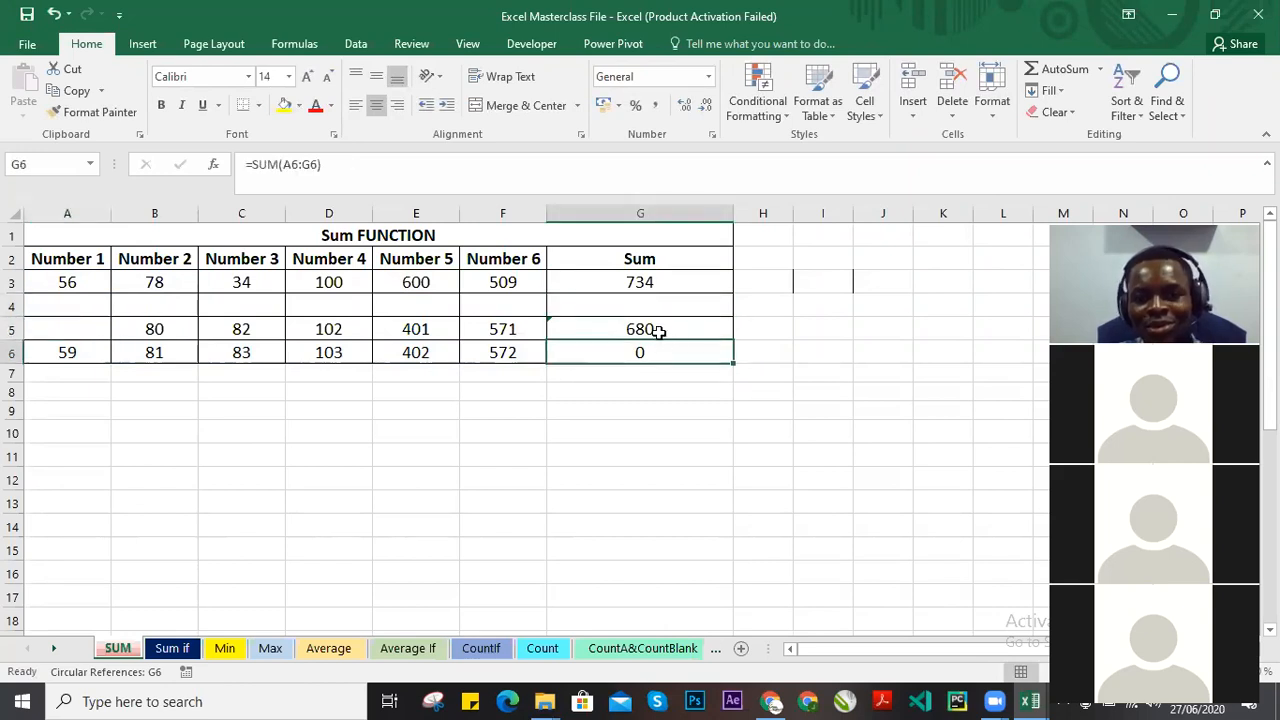
pyautogui.press('Home')
pyautogui.press('Delete')
pyautogui.click(668, 356)
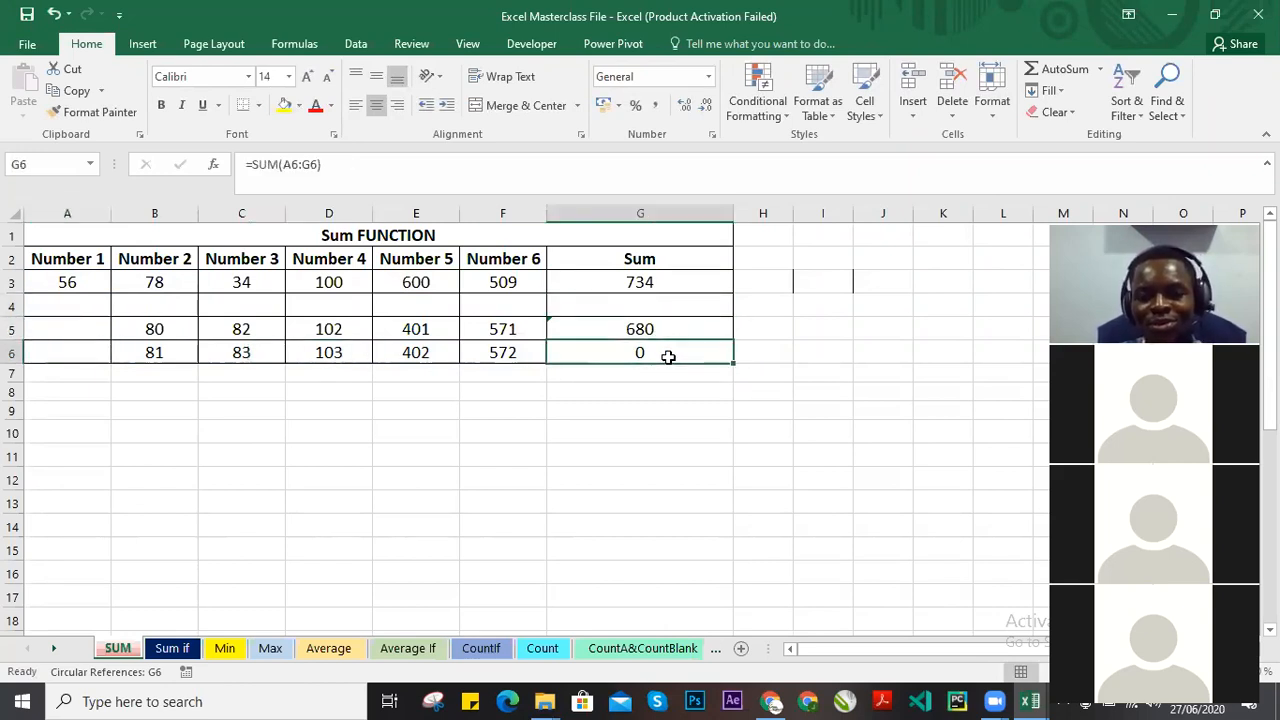
pyautogui.press('Delete')
pyautogui.click(666, 328)
pyautogui.press('Delete')
pyautogui.click(667, 303)
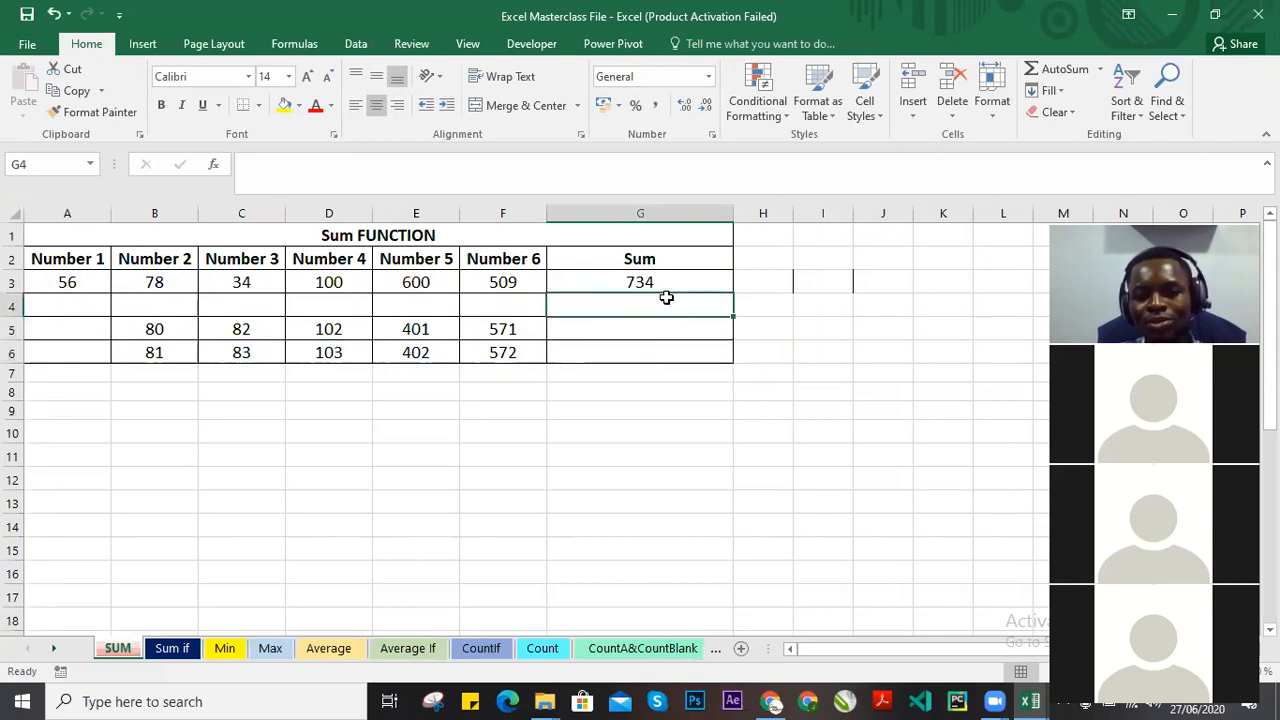
# Make the E3 reference in G3 relative so that it reads =SUM(A3:B3,E3), and fill the formula down to G6.
pyautogui.click(676, 284)
pyautogui.click(653, 352)
pyautogui.click(644, 309)
pyautogui.click(690, 281)
pyautogui.moveTo(733, 293); pyautogui.dragTo(651, 277)
pyautogui.doubleClick(651, 277)
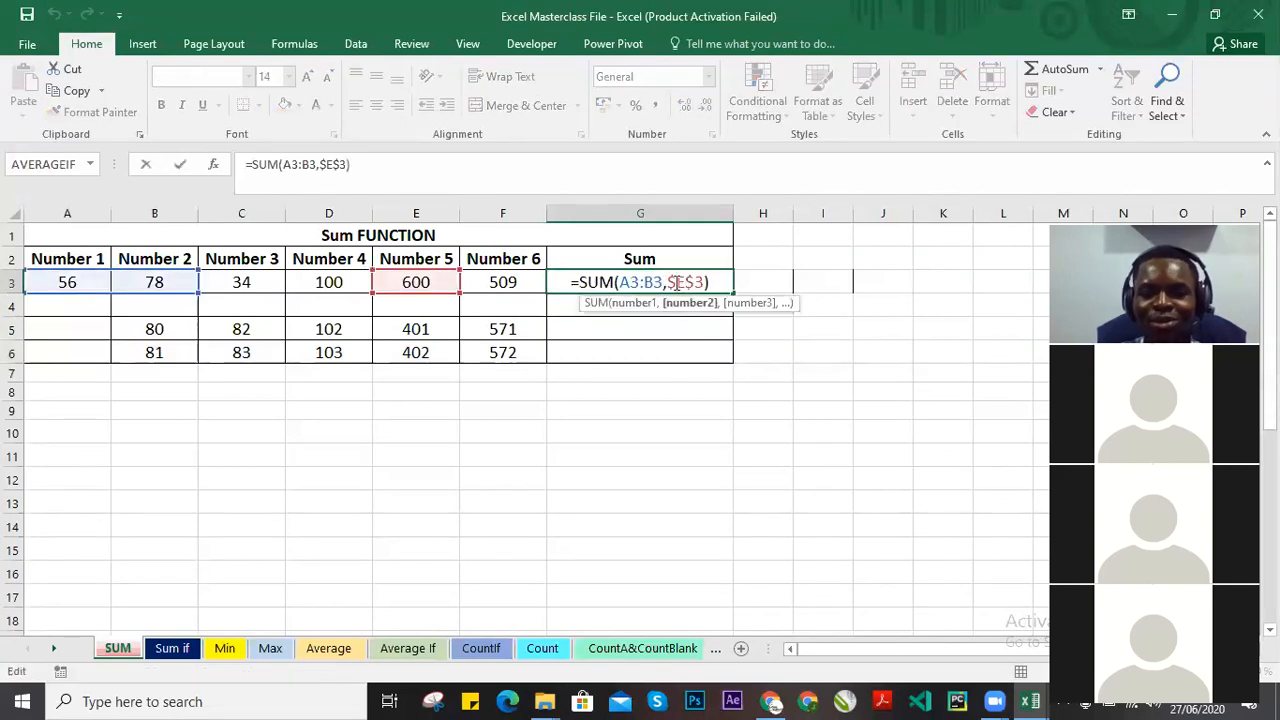
pyautogui.press('BackSpace')
pyautogui.click(692, 281)
pyautogui.press('BackSpace')
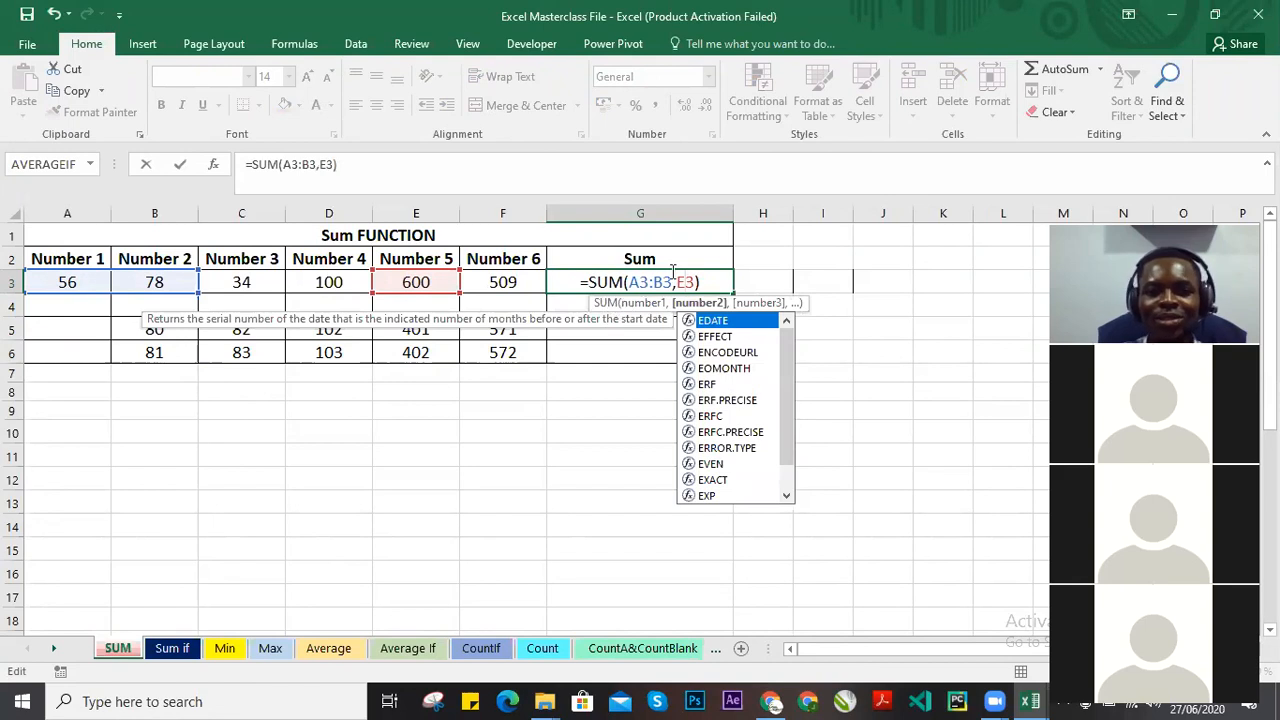
pyautogui.click(700, 256)
pyautogui.click(705, 285)
pyautogui.moveTo(733, 294); pyautogui.dragTo(726, 360)
pyautogui.click(670, 352)
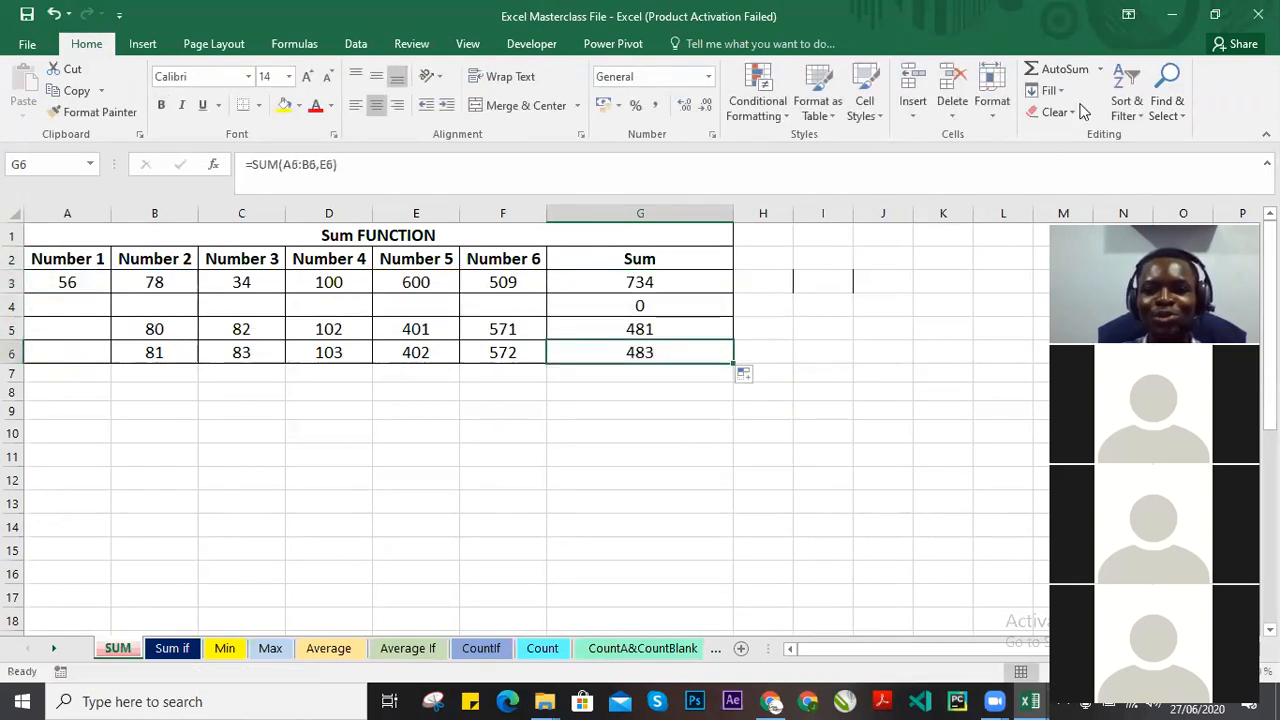
# Replace the formula in G6 with an AutoSum of row 6 over the range A6:F6.
pyautogui.click(1056, 69)
pyautogui.moveTo(601, 272); pyautogui.dragTo(505, 350)
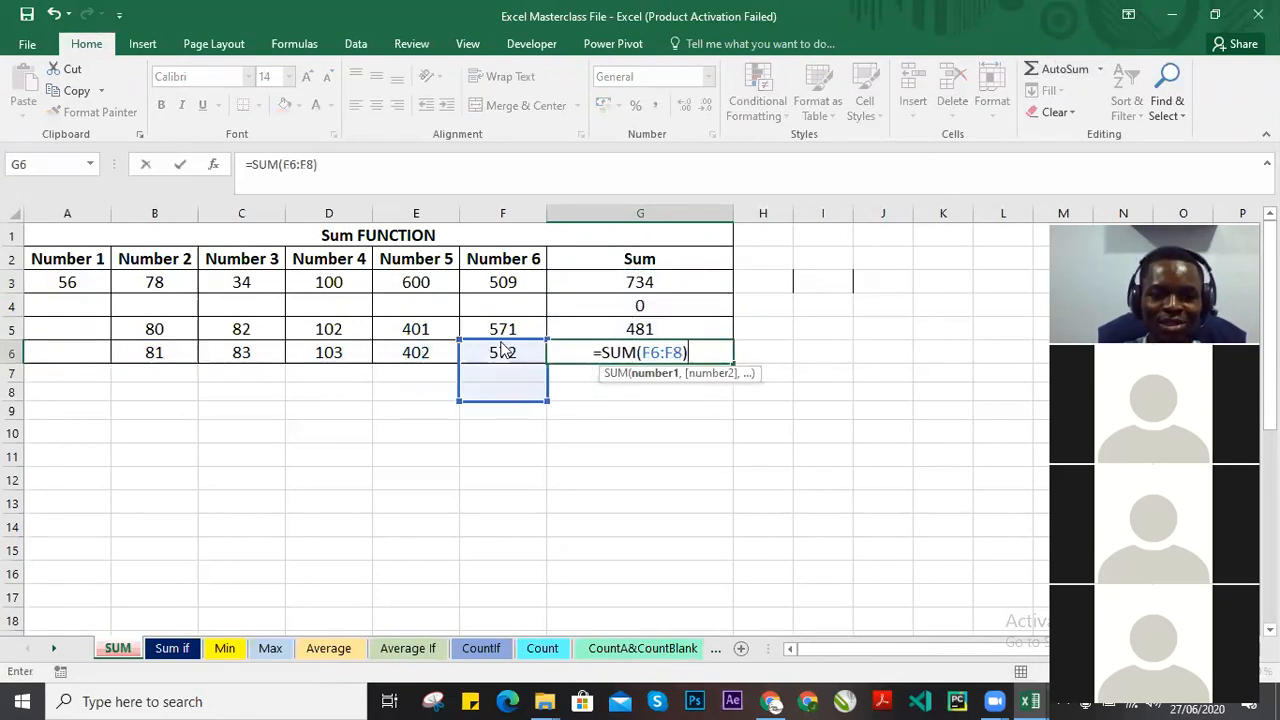
pyautogui.moveTo(458, 401); pyautogui.dragTo(29, 360)
pyautogui.press('Return')
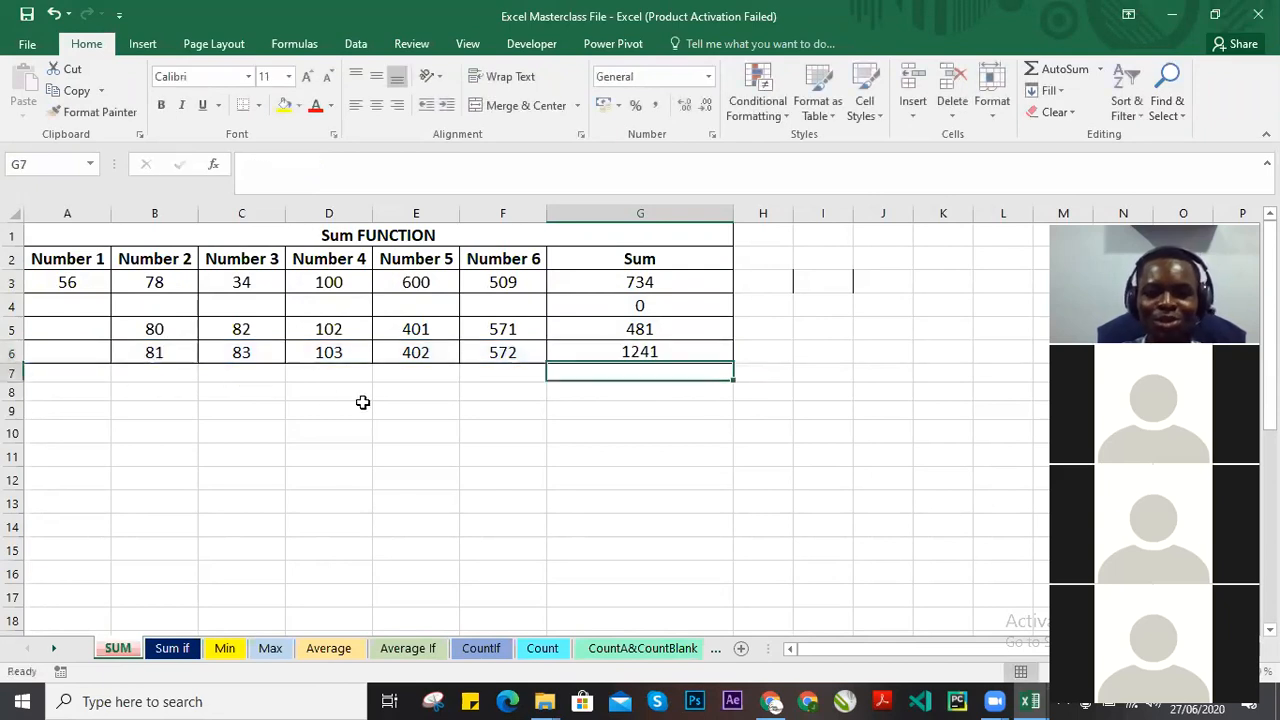
pyautogui.click(699, 352)
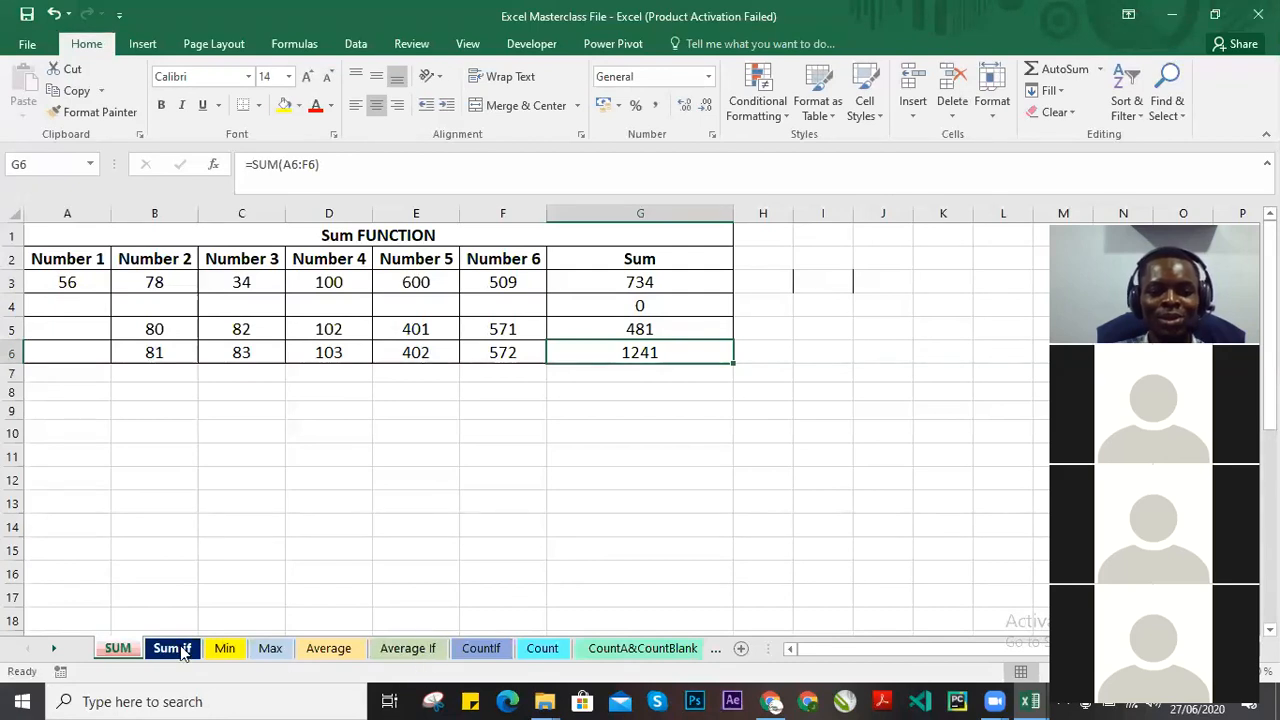
# Look through the function sheets from SUM, Sum if and Min through Average and CountIf to CountA&CountBlank.
pyautogui.click(224, 648)
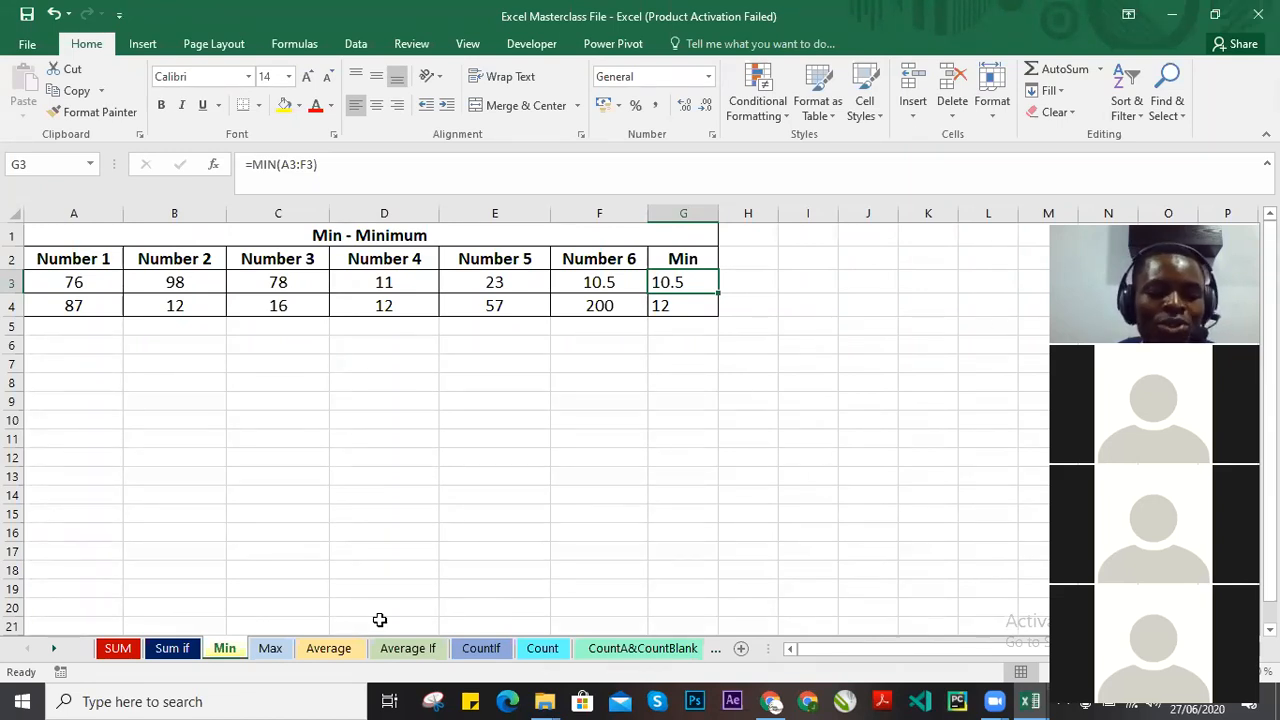
pyautogui.click(117, 648)
pyautogui.click(172, 648)
pyautogui.click(225, 648)
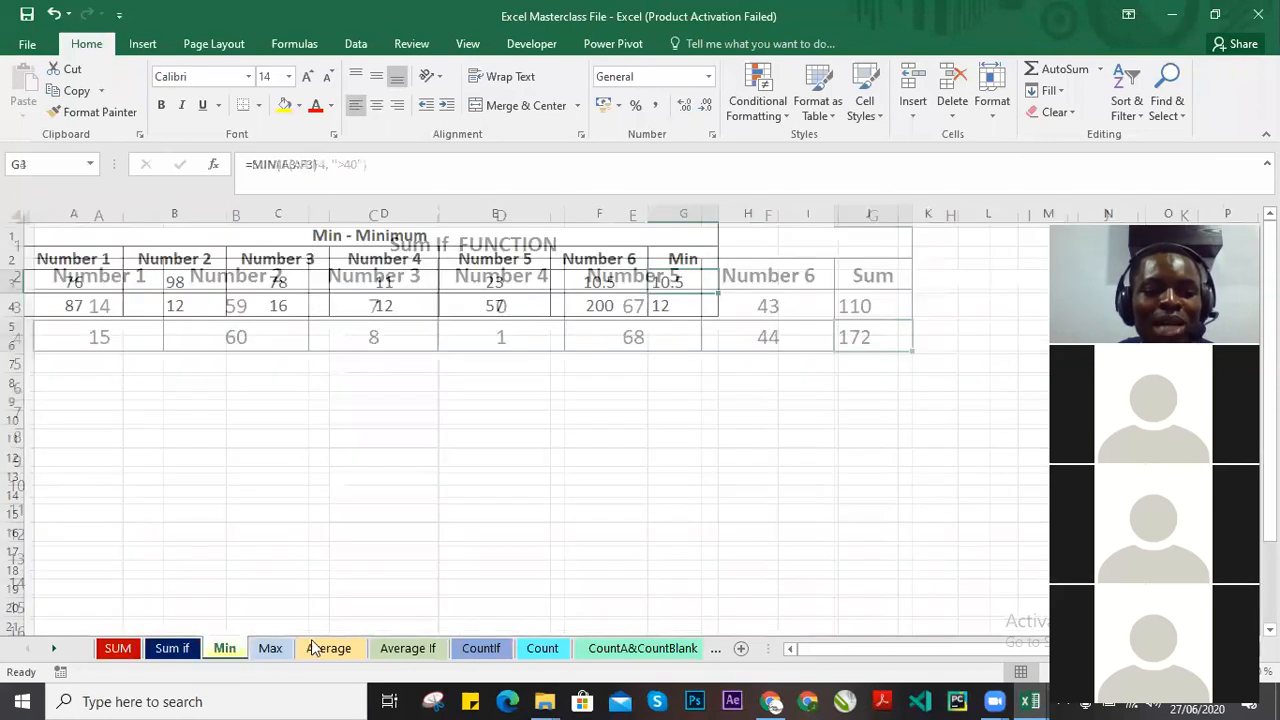
pyautogui.click(270, 648)
pyautogui.click(328, 648)
pyautogui.click(397, 650)
pyautogui.click(481, 648)
pyautogui.click(542, 648)
pyautogui.click(609, 648)
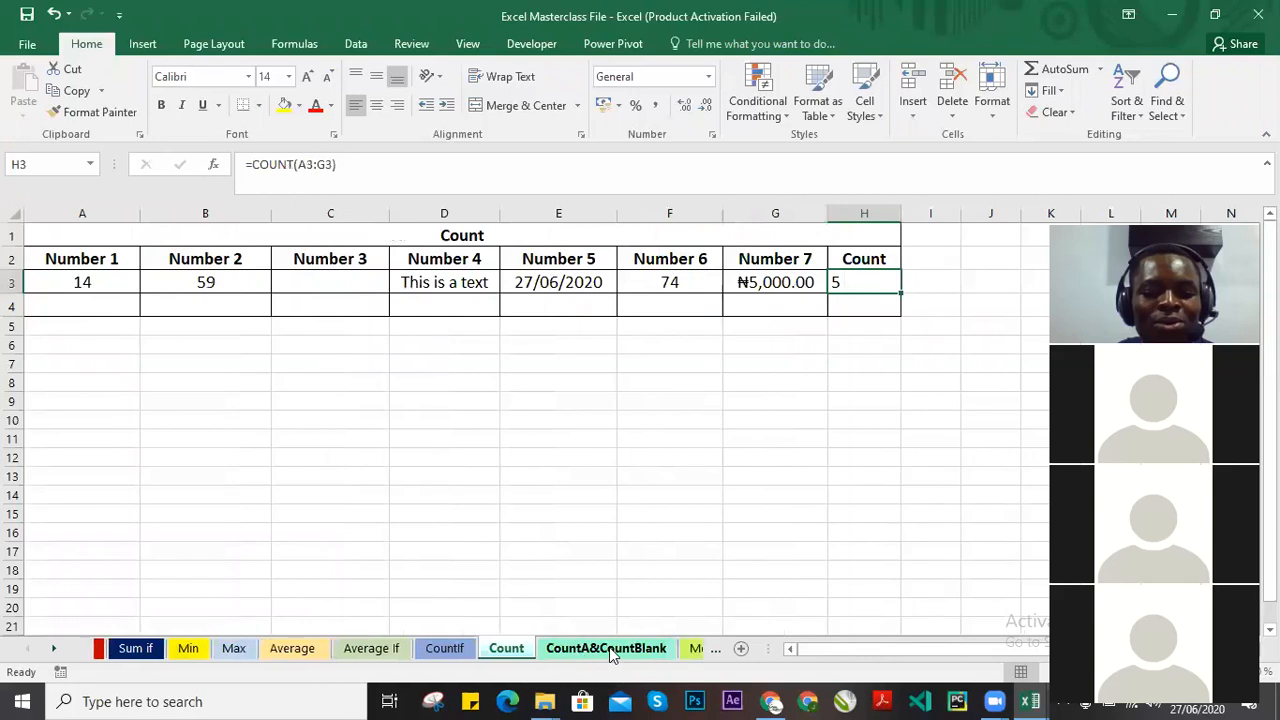
pyautogui.click(494, 648)
pyautogui.click(555, 648)
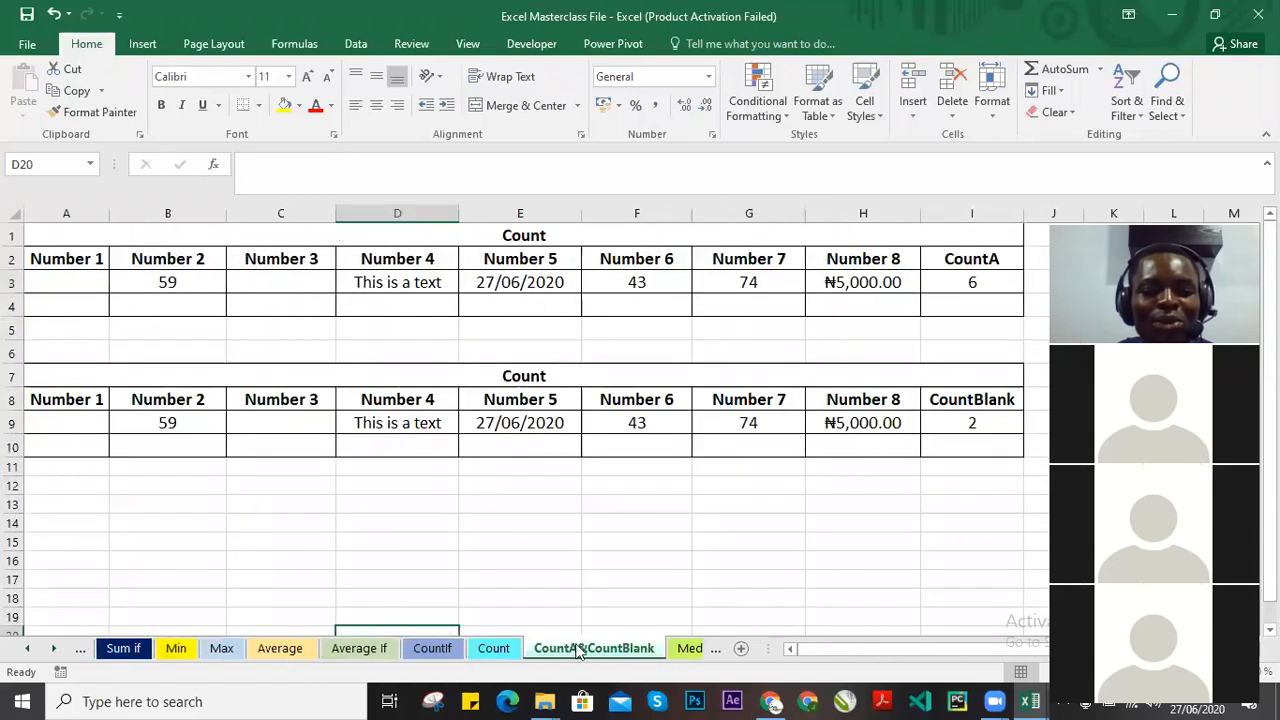
# Examine the weekly attendance table and its COUNTIF formula on the CountIf sheet.
pyautogui.click(430, 648)
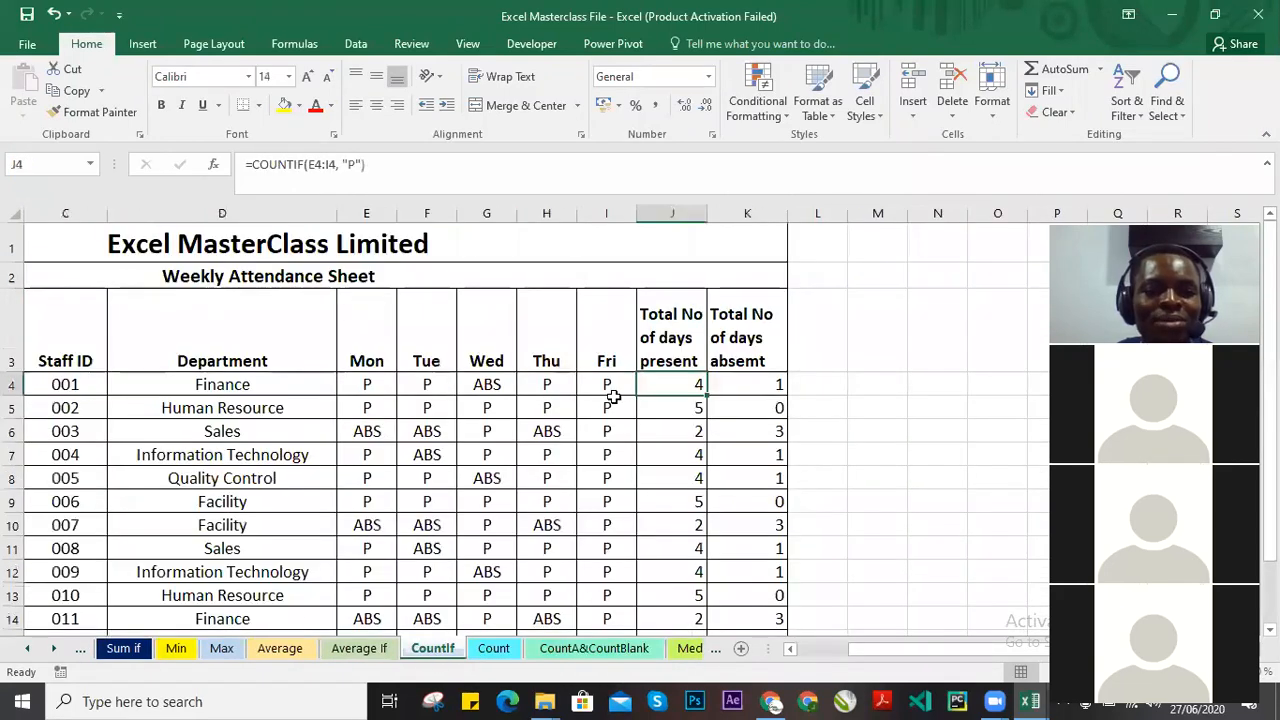
pyautogui.moveTo(1027, 645); pyautogui.dragTo(860, 650)
pyautogui.scroll(-2, 652, 480)
pyautogui.scroll(2, 648, 468)
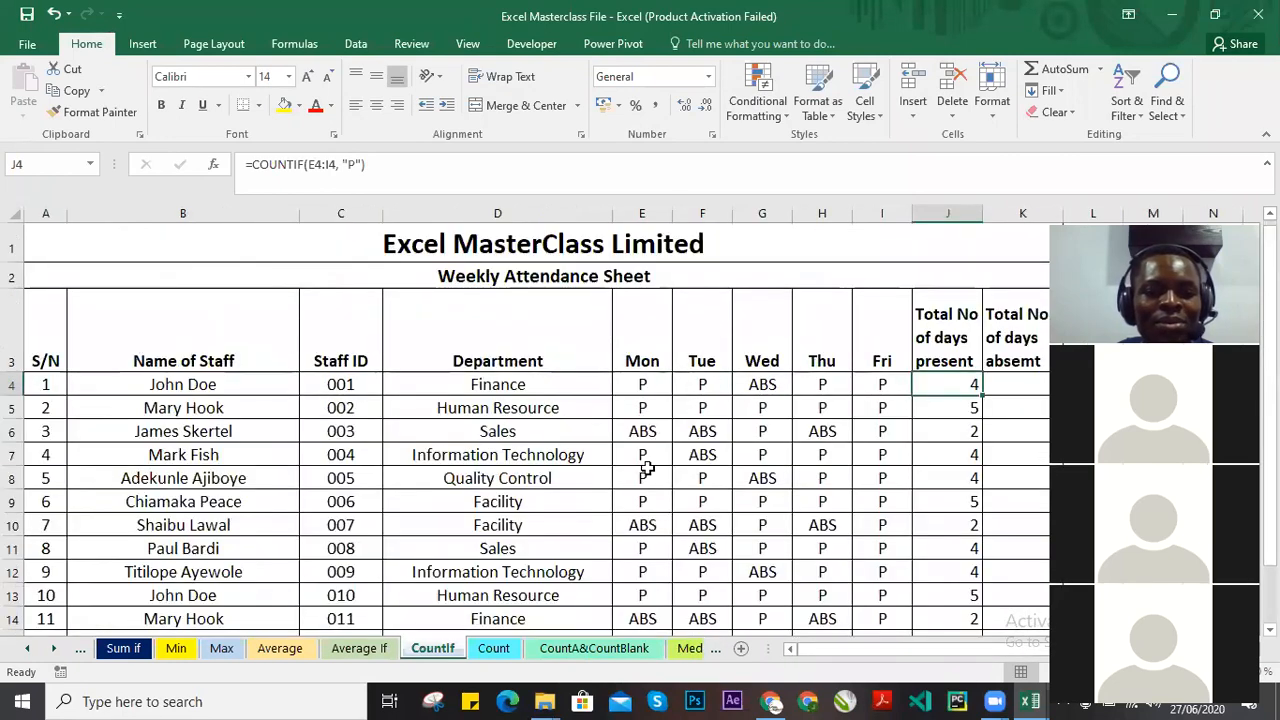
# View the CountA&CountBlank and Median sheets, and return to the Min sheet.
pyautogui.click(592, 648)
pyautogui.click(688, 648)
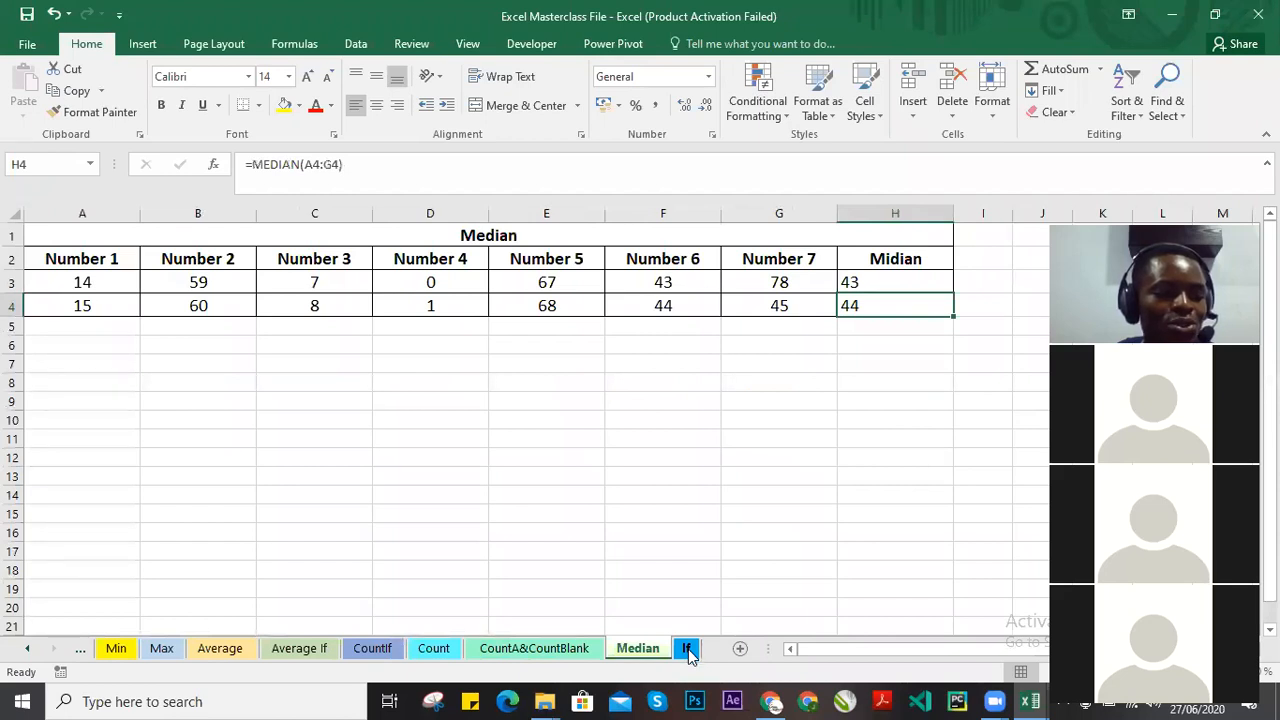
pyautogui.click(116, 649)
pyautogui.click(28, 649)
pyautogui.click(28, 649)
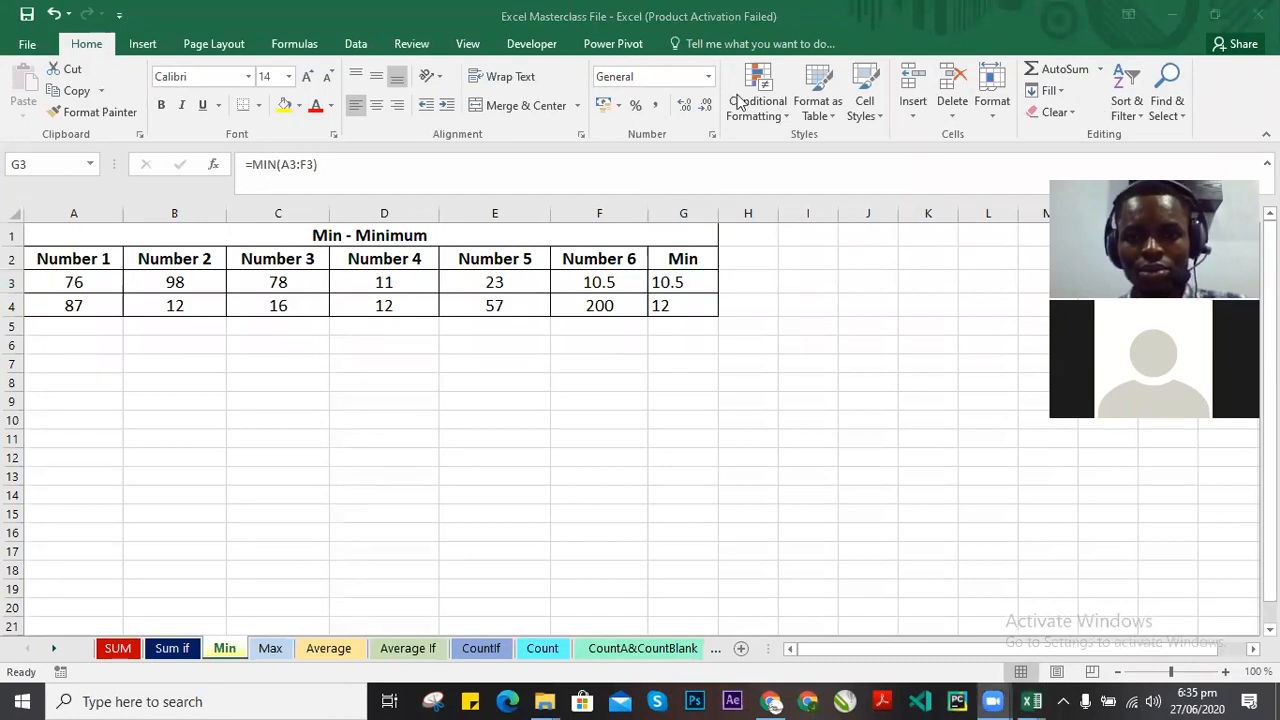
pyautogui.click(920, 97)
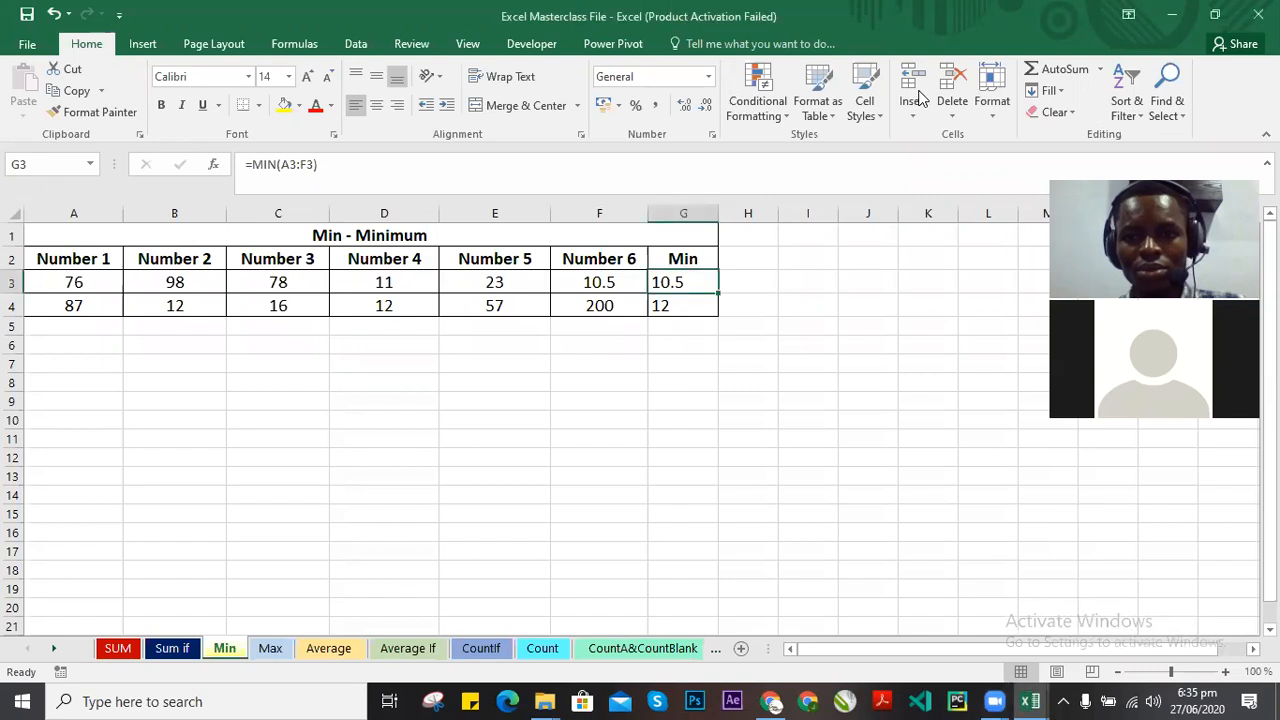